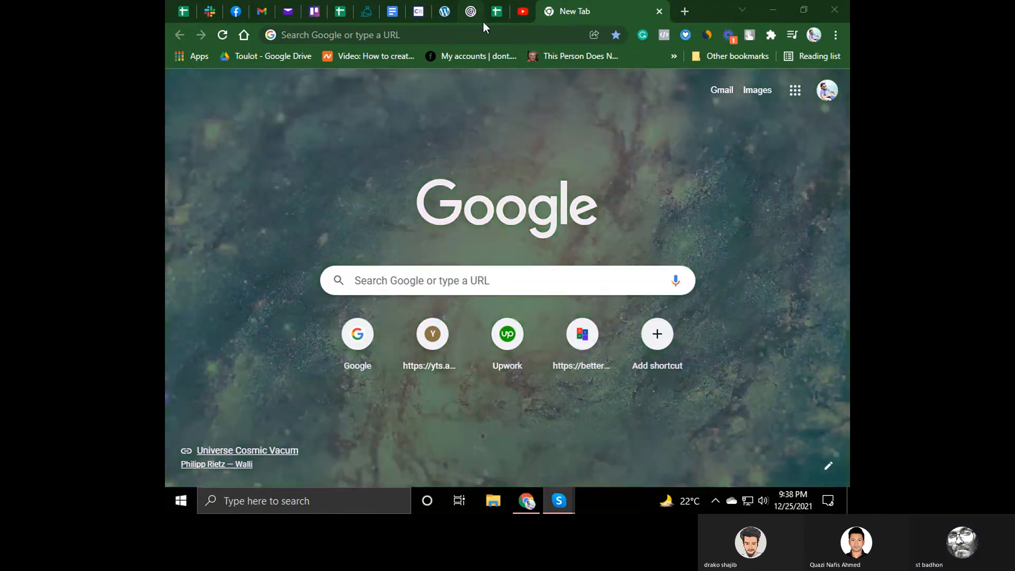
- Open namecheap.com and sign in with the saved username and account password in place of the prefilled login
type("namecheap.com")
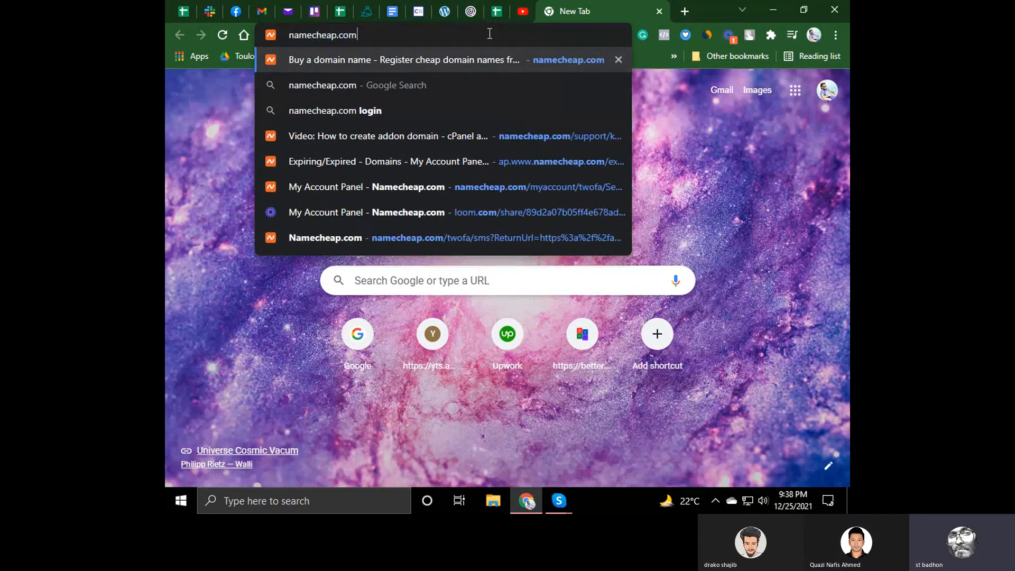
key("Return")
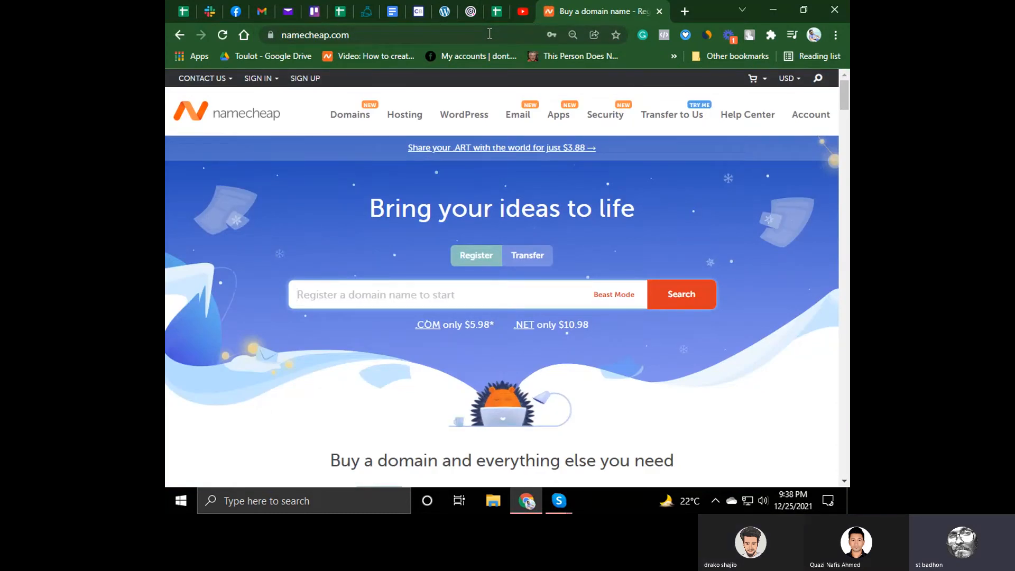
left_click(260, 78)
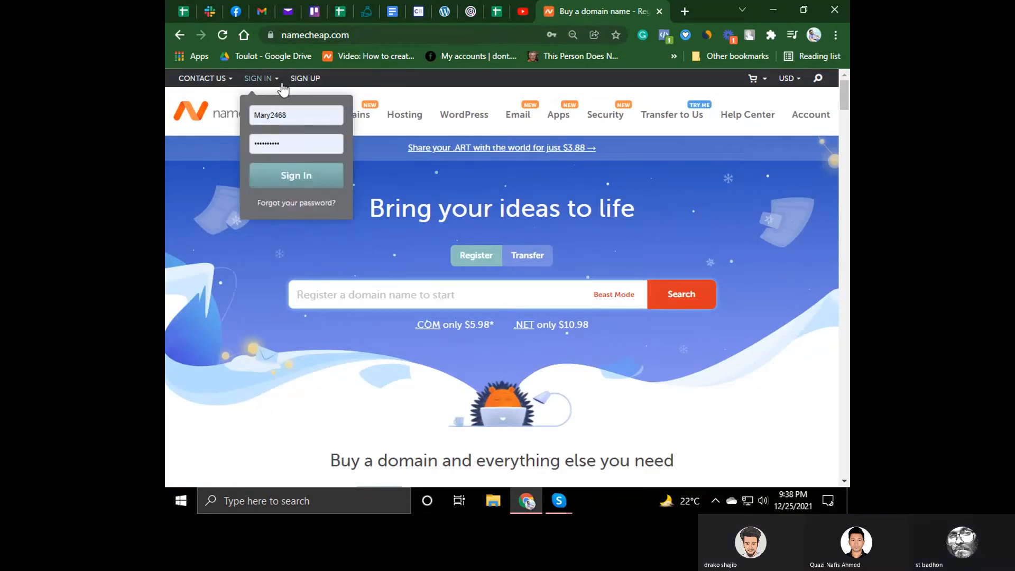
left_click(299, 114)
left_click_drag(300, 114, 189, 113)
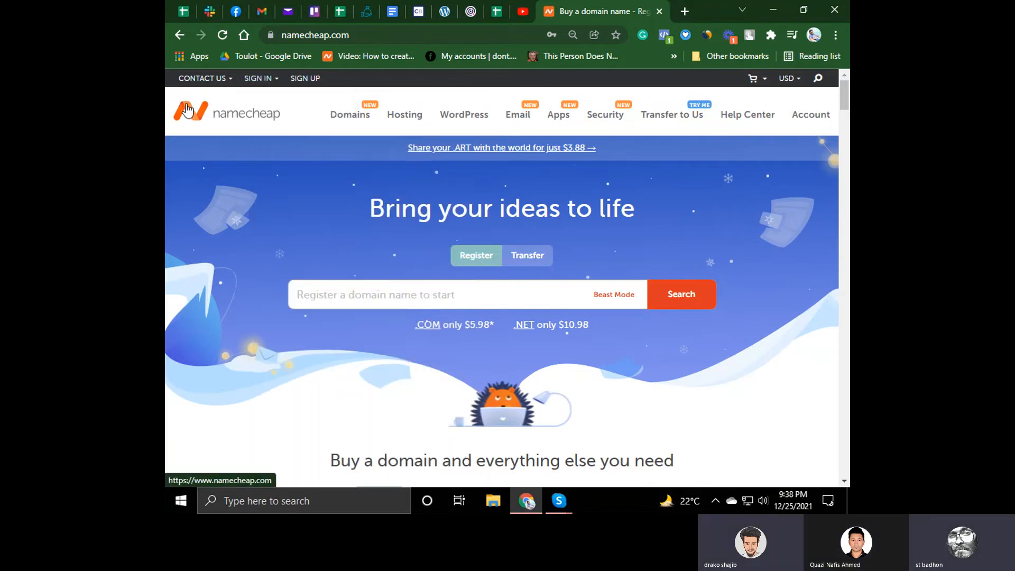
mouse_move(269, 81)
double_click(301, 113)
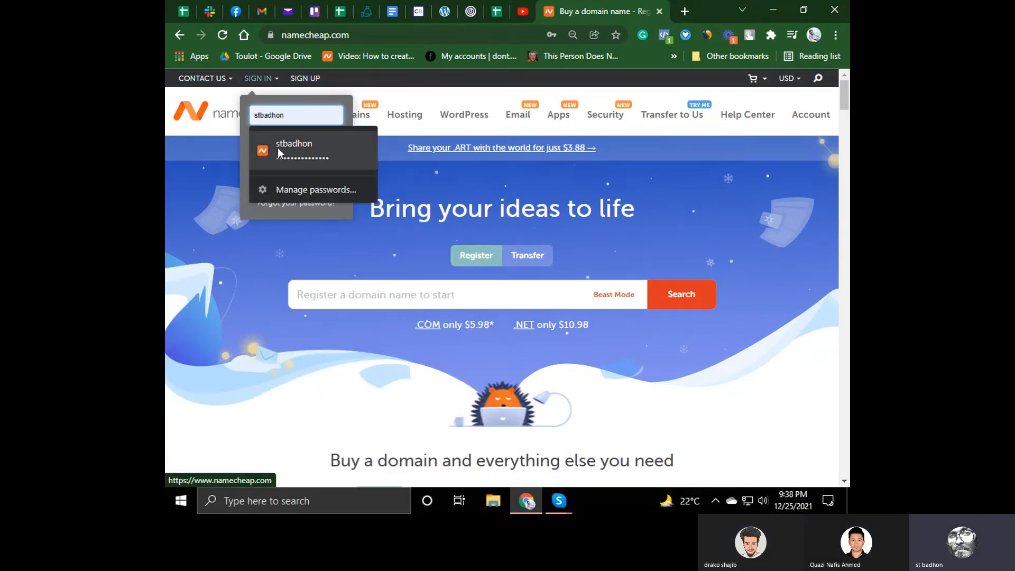
left_click(280, 151)
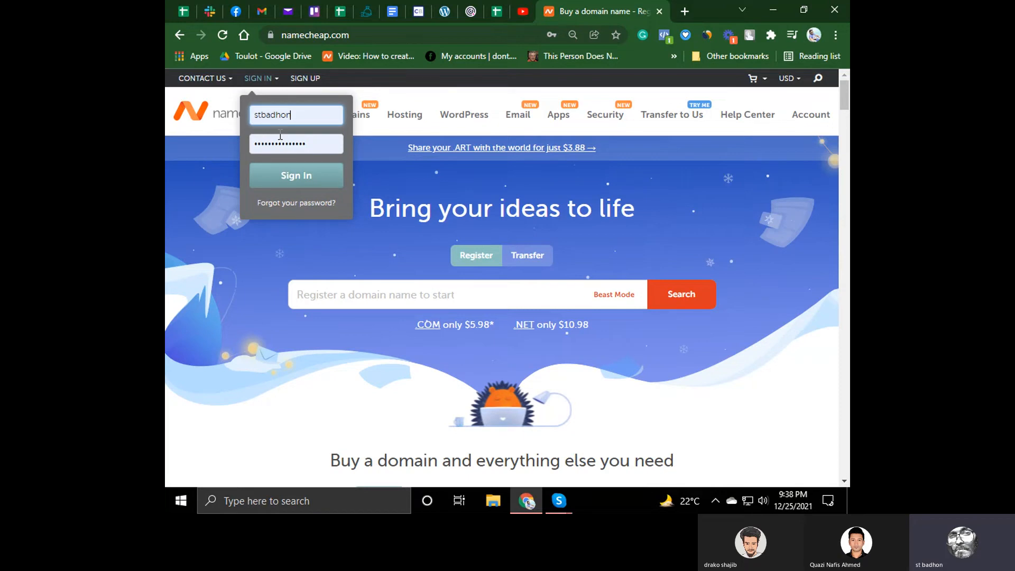
left_click(299, 180)
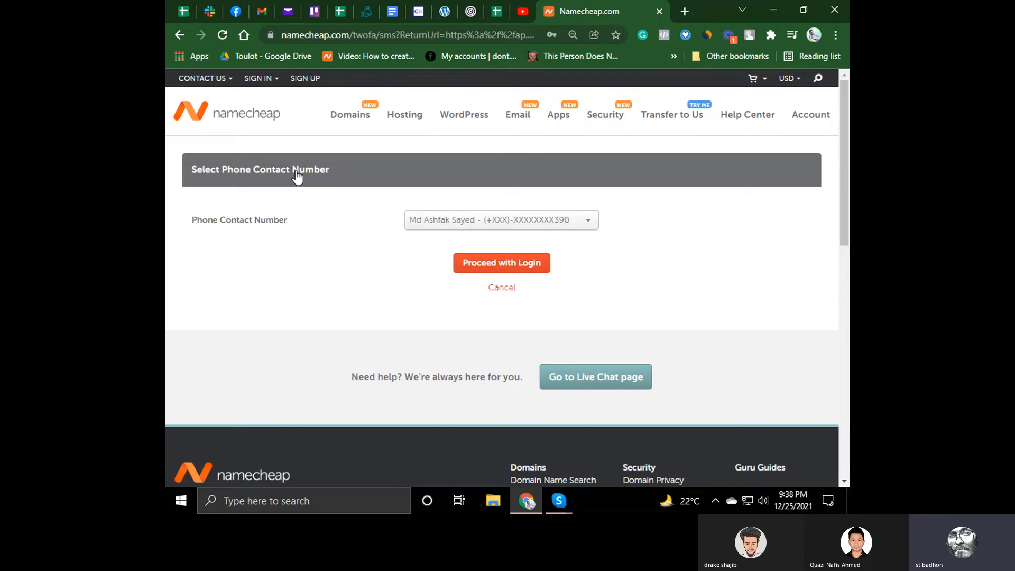
- Request a login verification code for the listed phone contact, then enter and submit the verification code
left_click(474, 266)
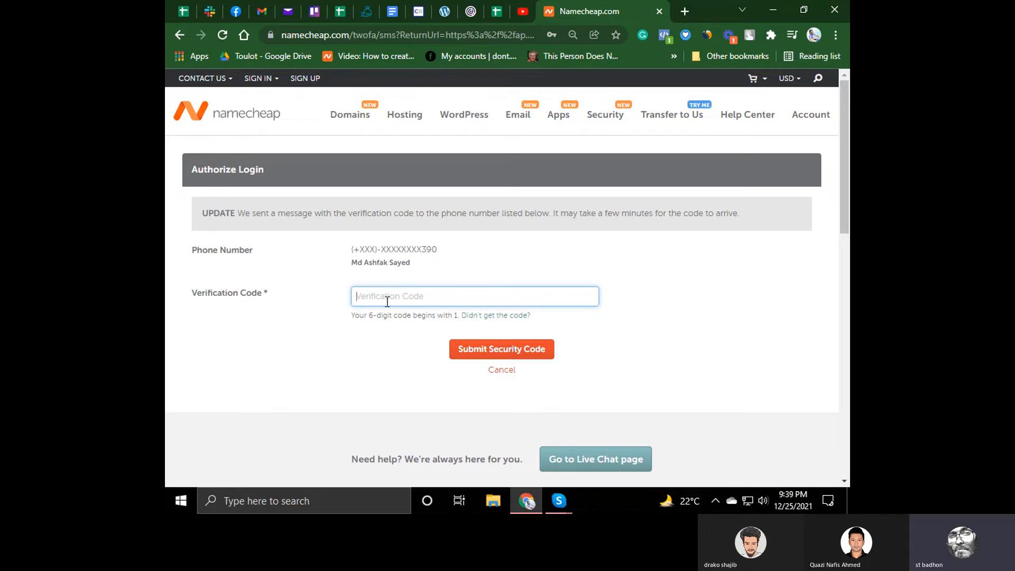
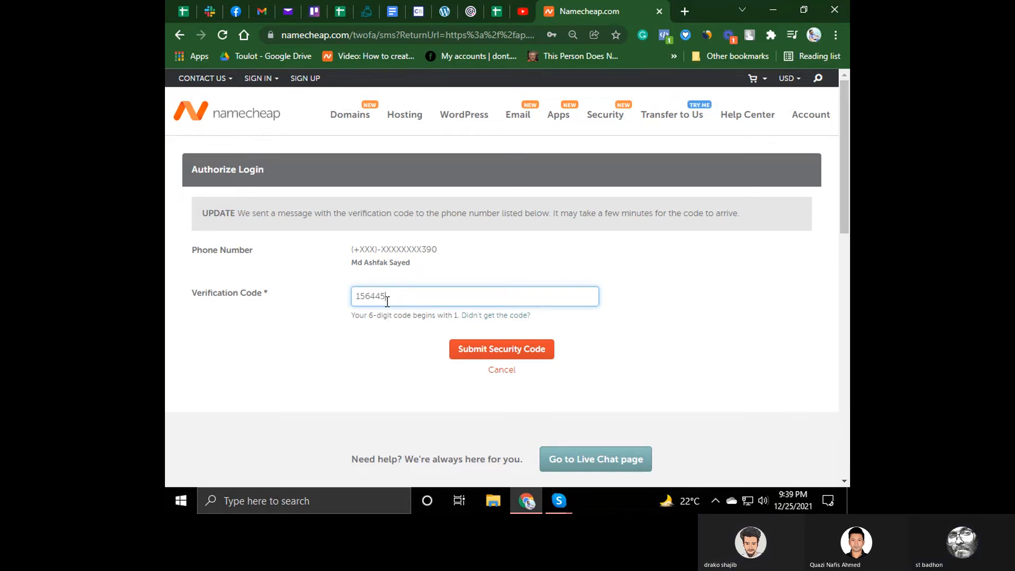
key("Return")
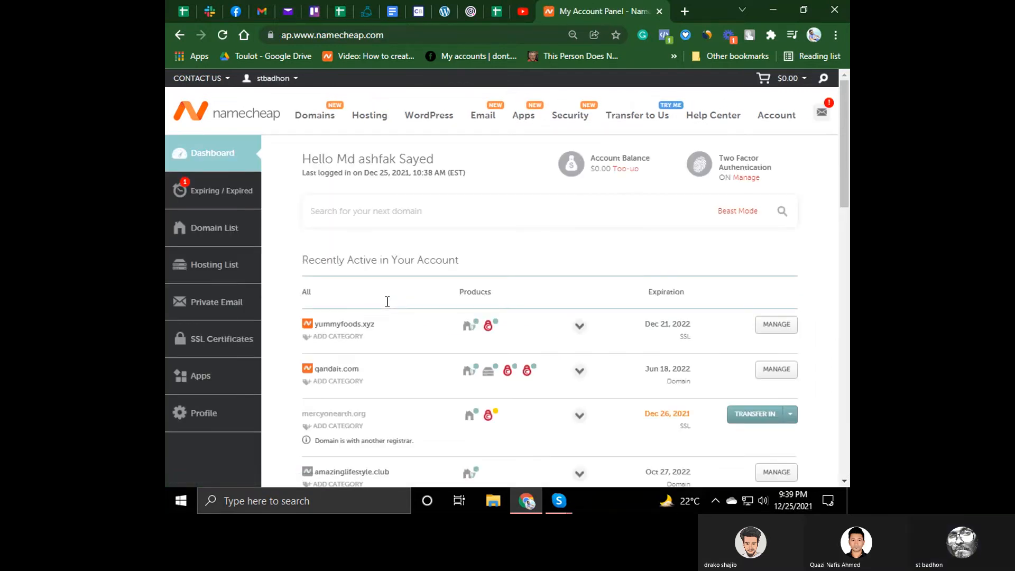
- Review the recently active domains, examining the entries for yummyfoods.xyz, amazinglifestyle.club and amazingvibesallday.club
scroll(426, 191, "down", 3)
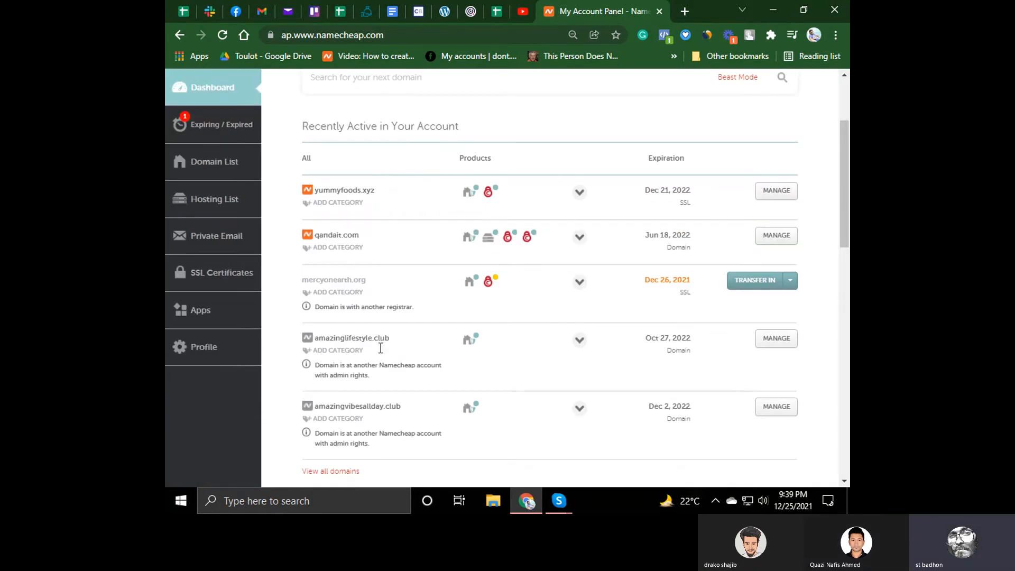
scroll(408, 299, "down", 3)
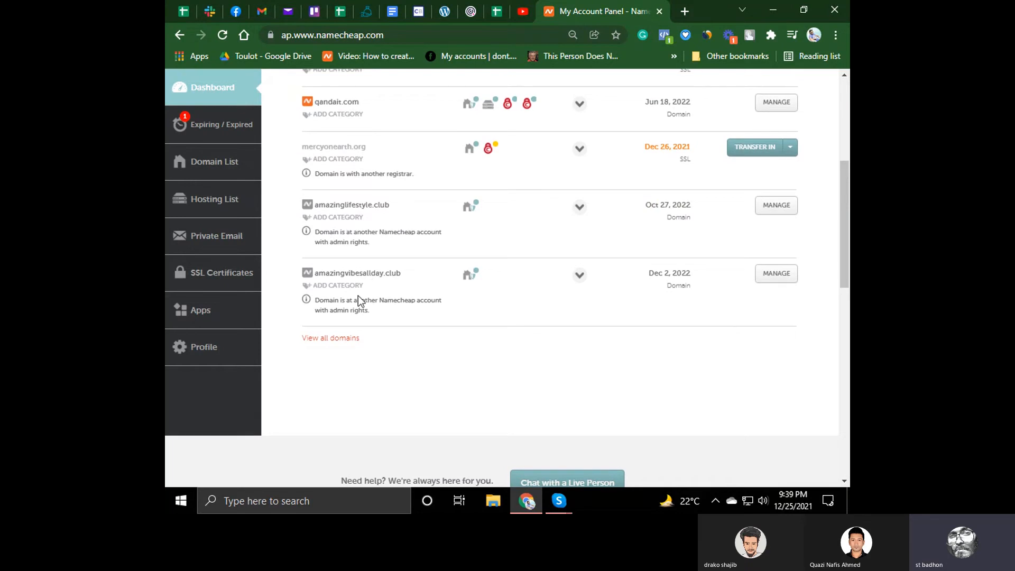
scroll(358, 302, "up", 3)
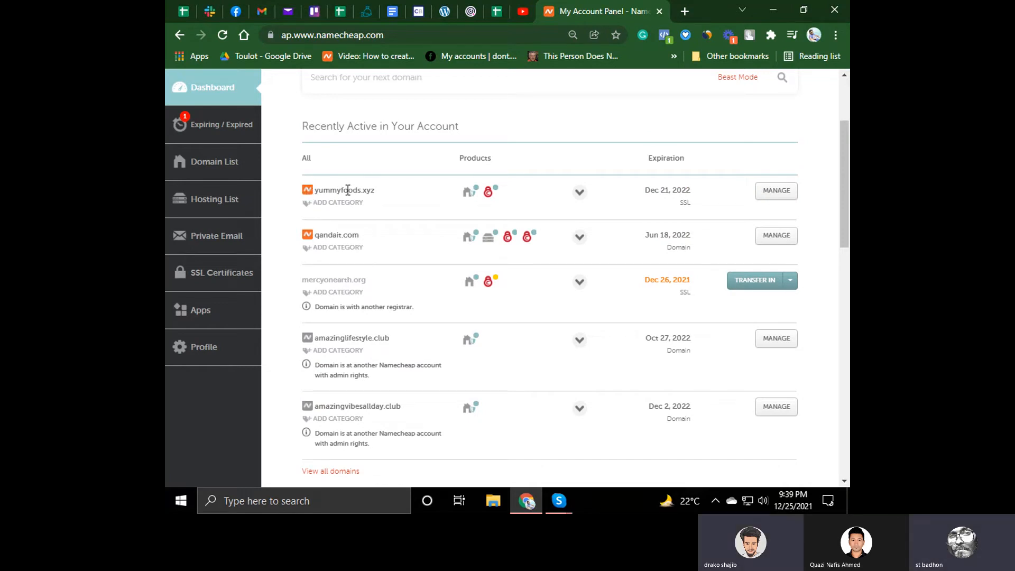
left_click_drag(381, 191, 317, 186)
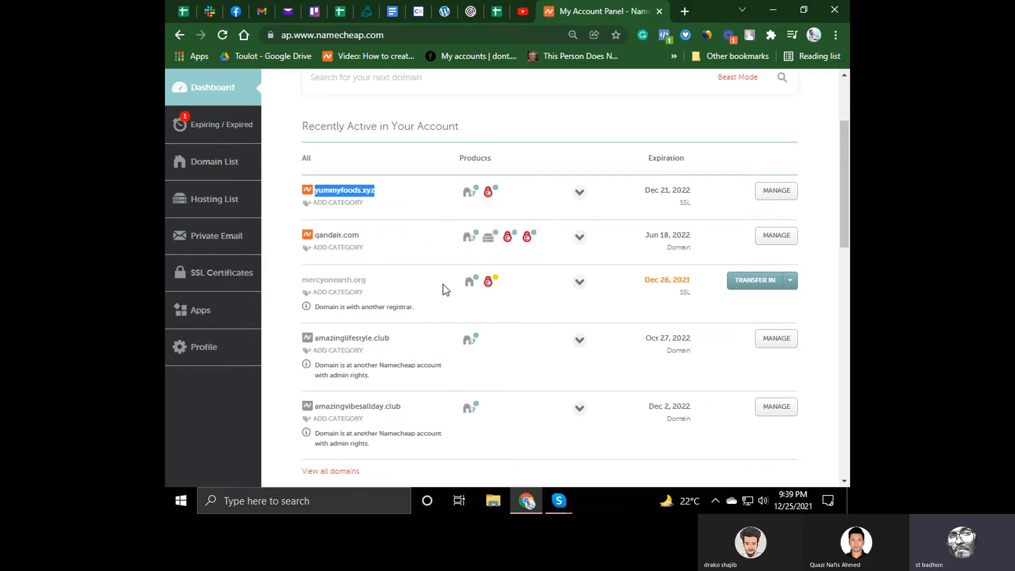
scroll(314, 339, "down", 1)
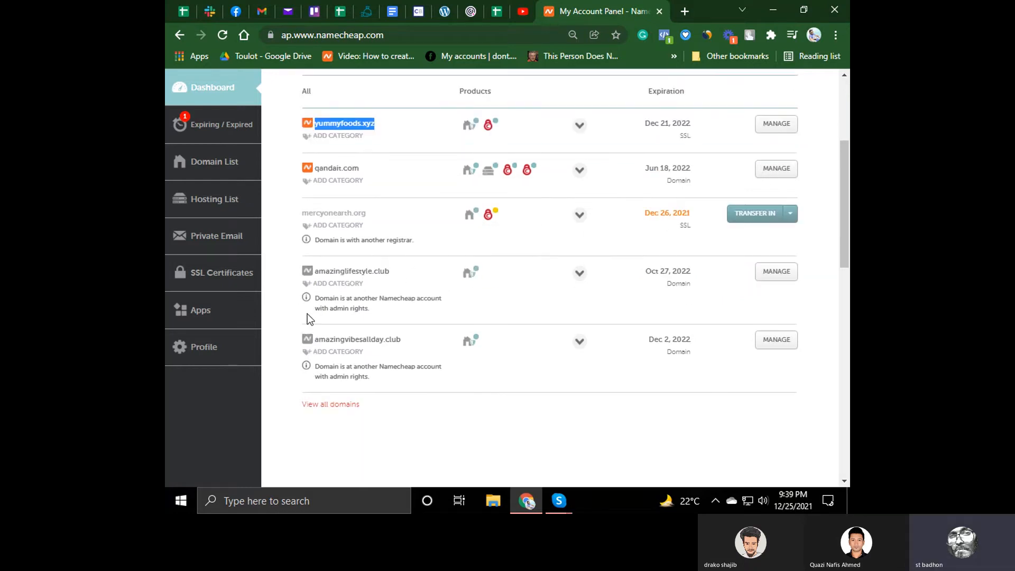
left_click_drag(316, 271, 391, 272)
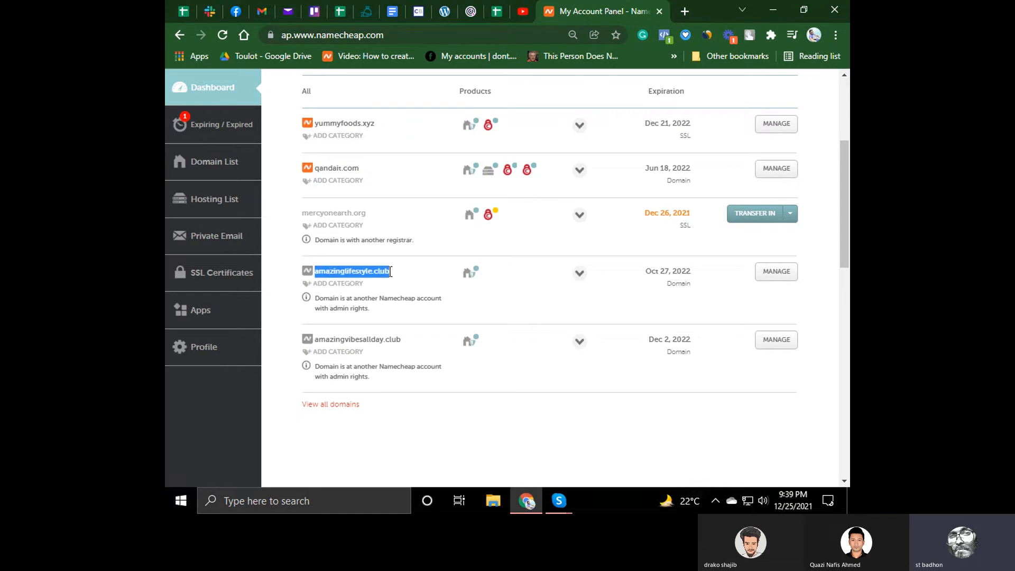
left_click_drag(315, 340, 401, 340)
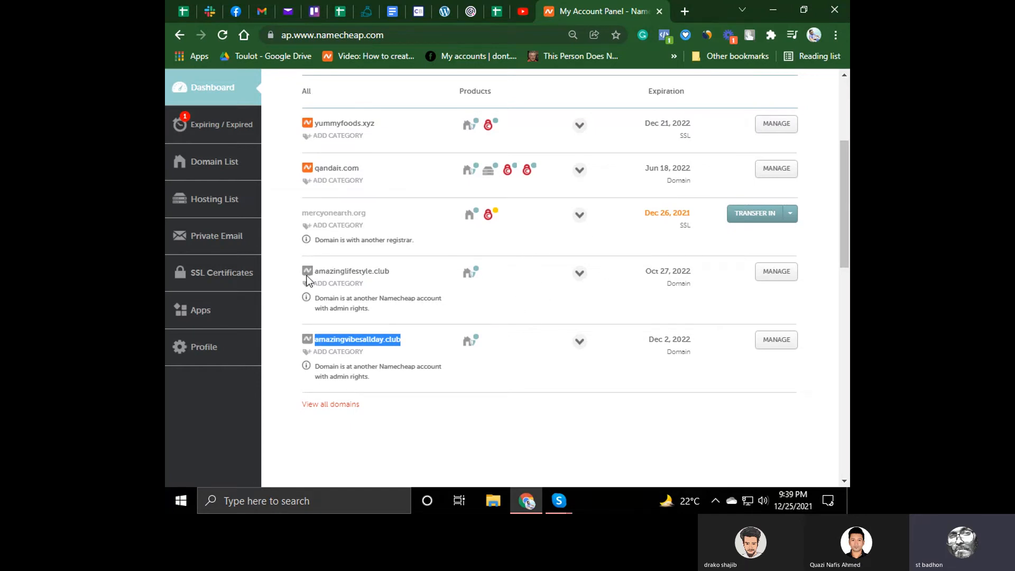
scroll(322, 253, "up", 4)
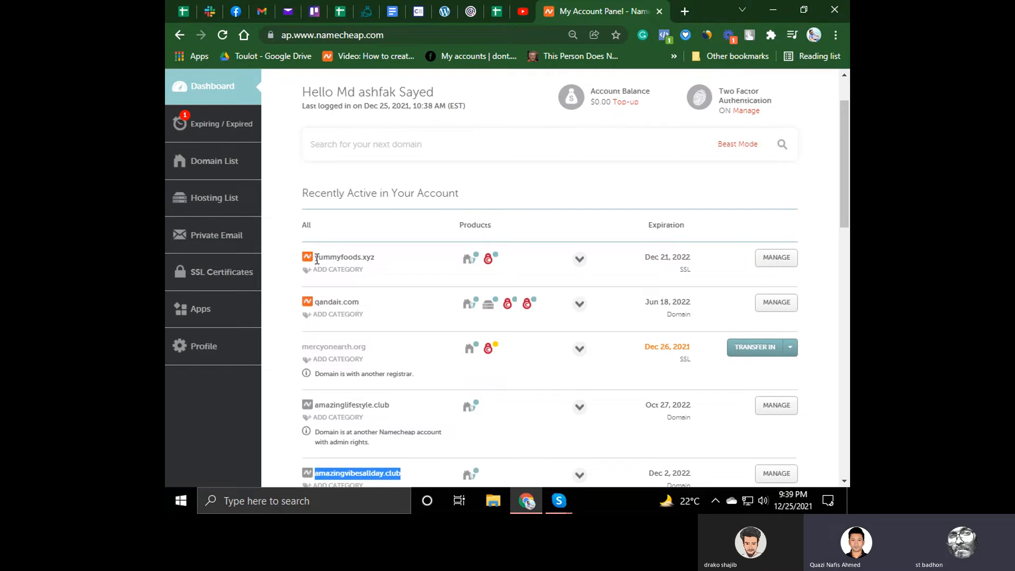
scroll(362, 312, "down", 2)
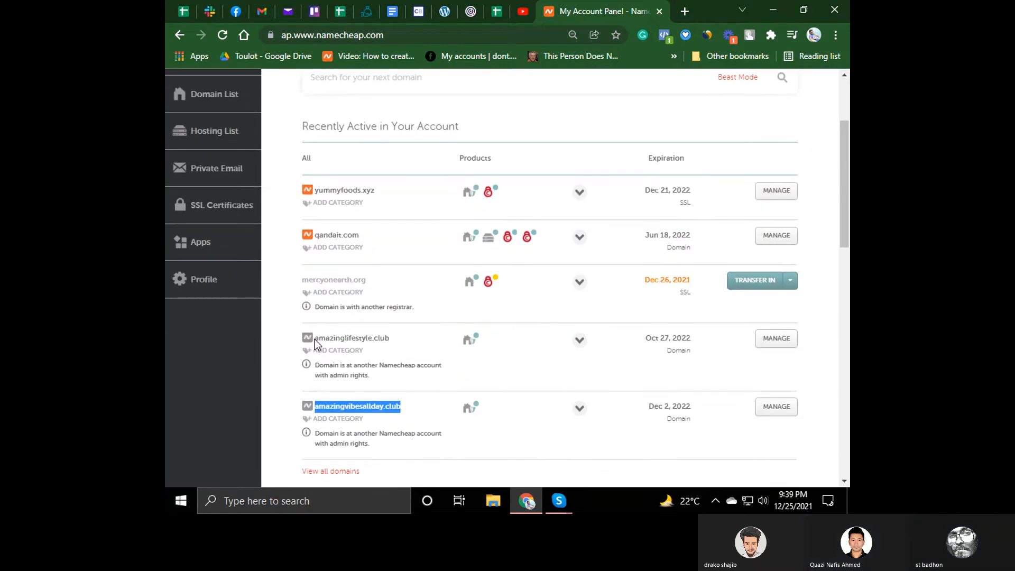
left_click_drag(316, 338, 423, 344)
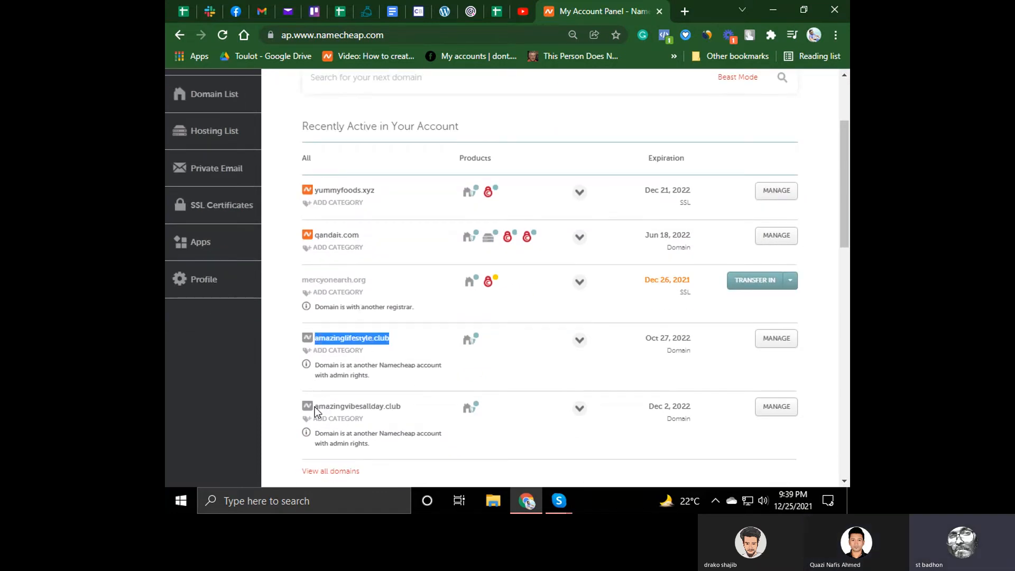
left_click_drag(315, 407, 411, 407)
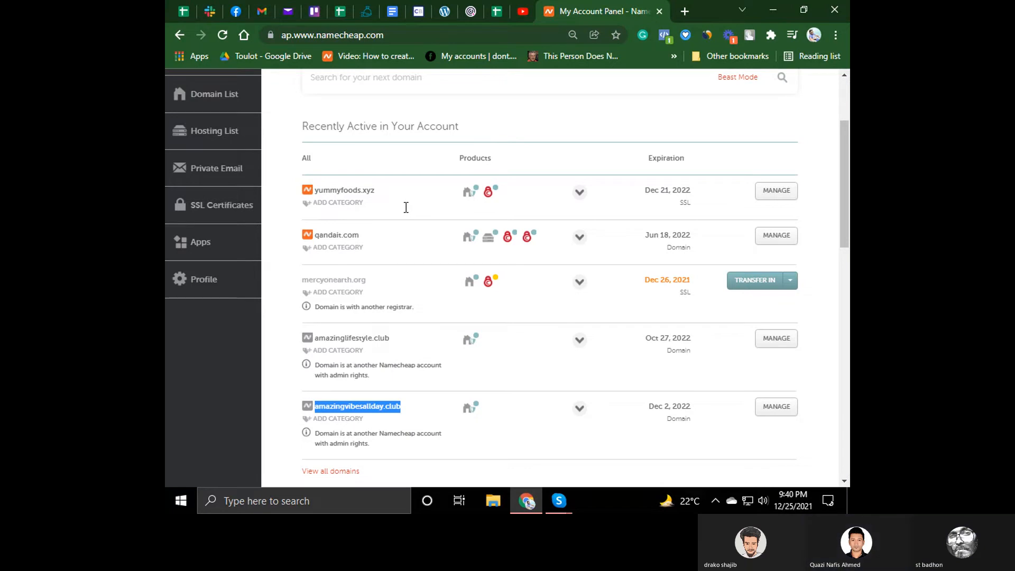
- Compare the products attached to yummyfoods.xyz with those of qandait.com, including the Stellar hosting details
left_click_drag(312, 193, 379, 200)
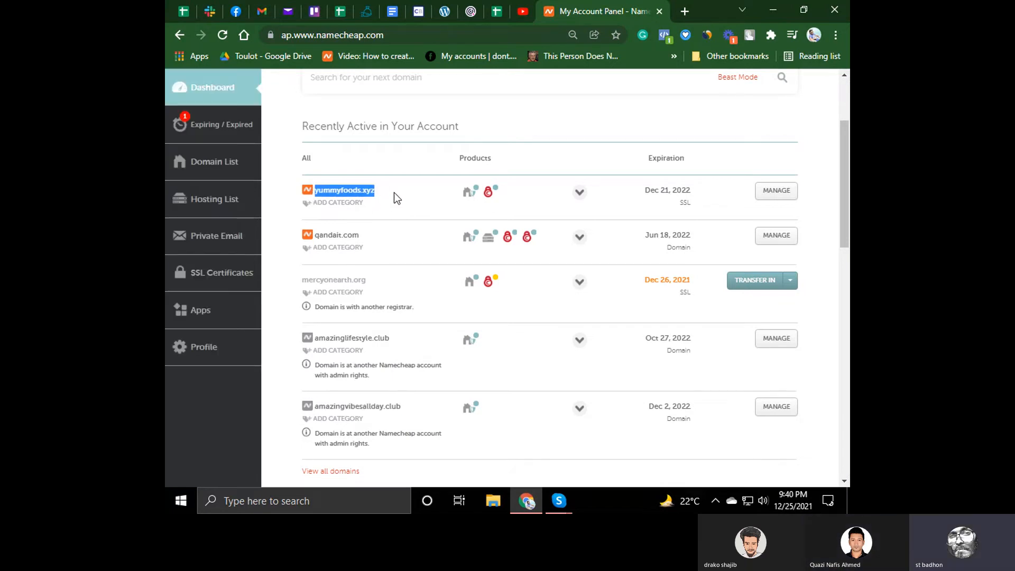
left_click(404, 191)
mouse_move(488, 195)
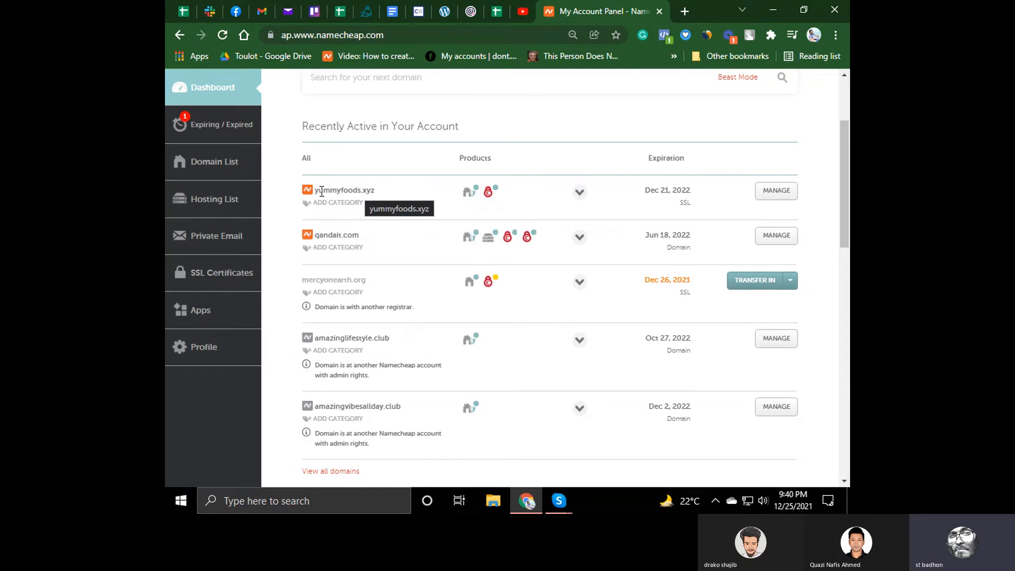
left_click_drag(315, 191, 385, 199)
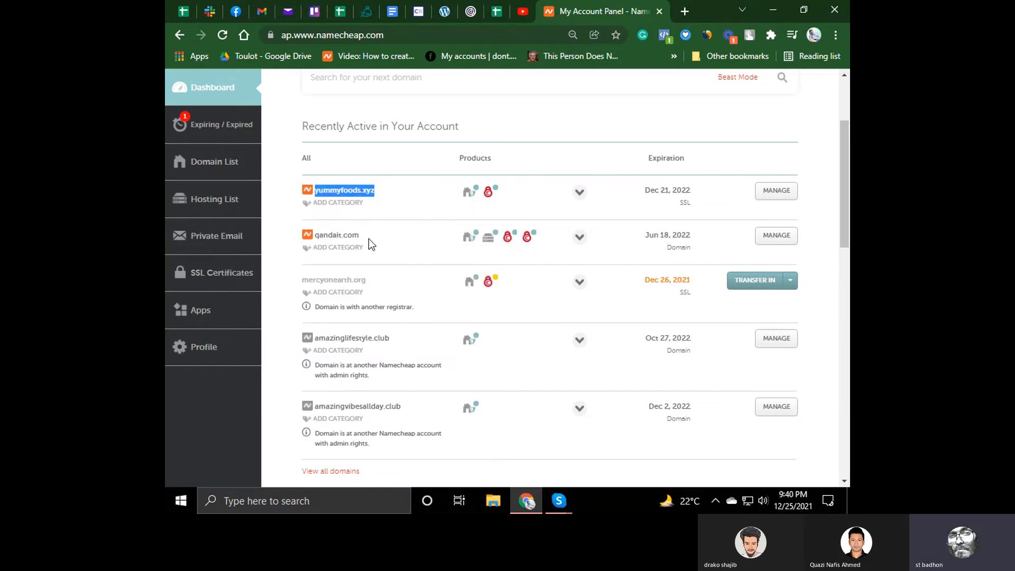
mouse_move(492, 239)
left_click_drag(314, 235, 360, 236)
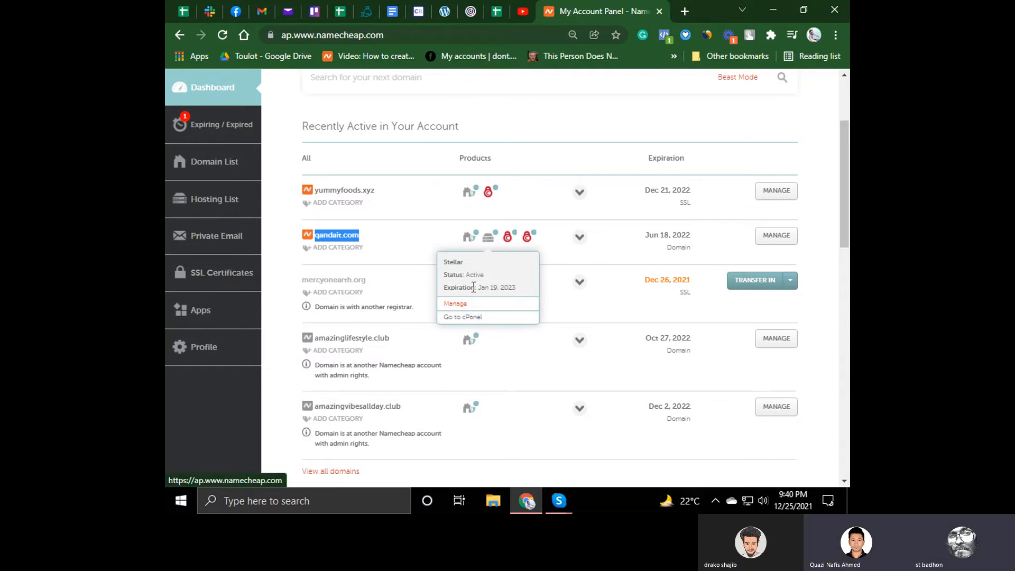
left_click_drag(311, 192, 390, 194)
key("ctrl+c")
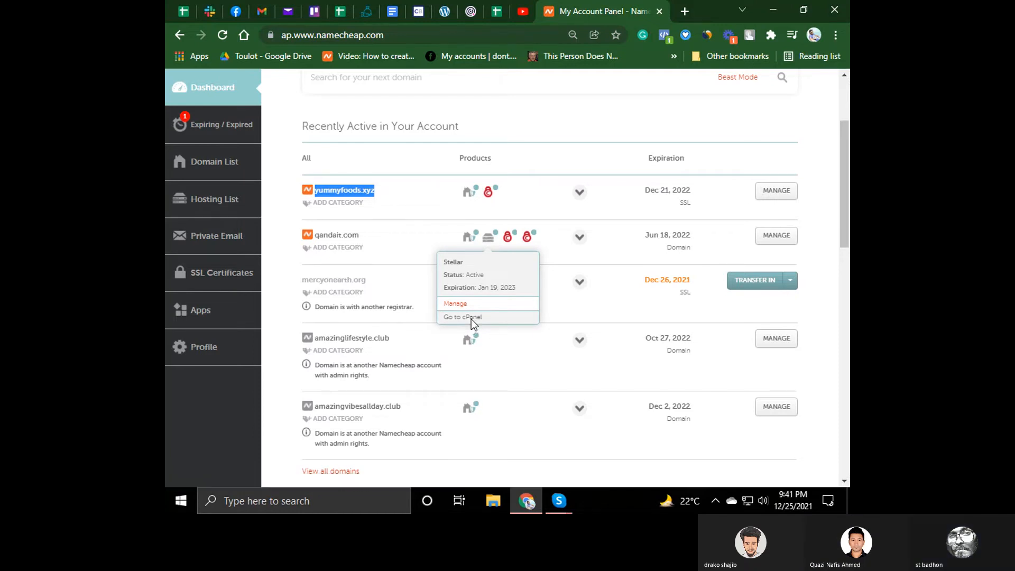
- Open cPanel for the Stellar hosting package of qandait.com
left_click(472, 318)
left_click(547, 7)
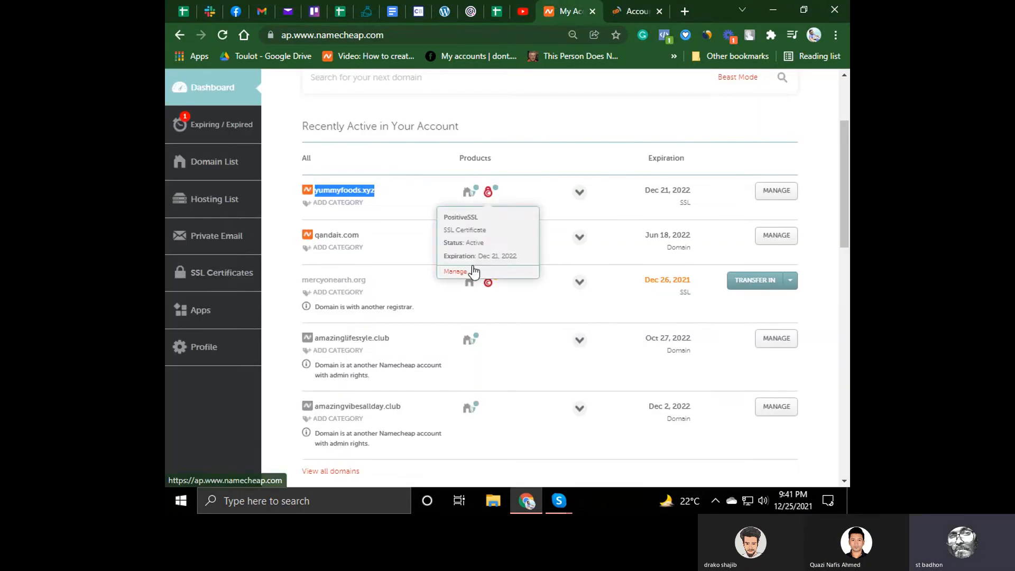
left_click(644, 8)
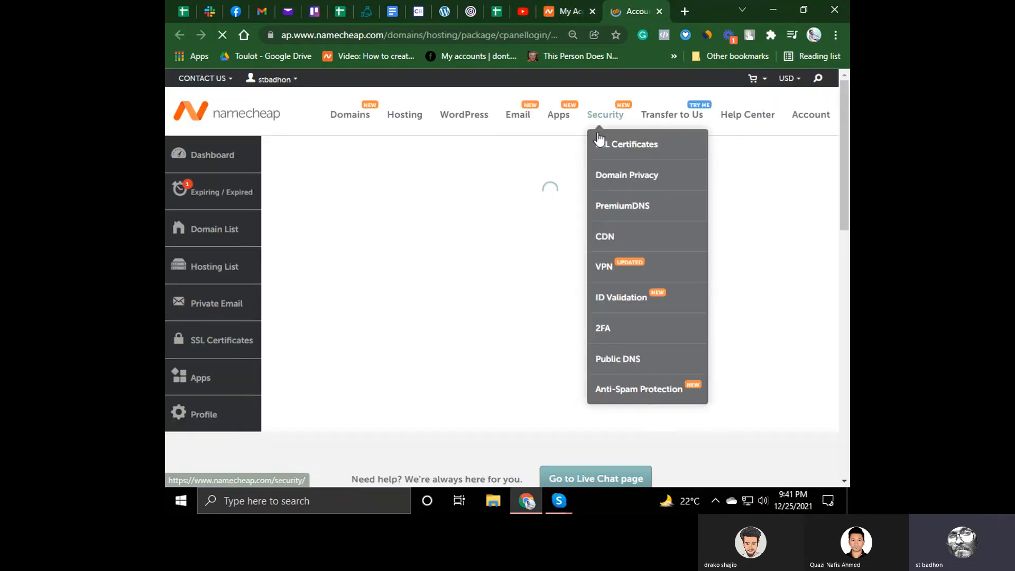
left_click(581, 6)
mouse_move(494, 242)
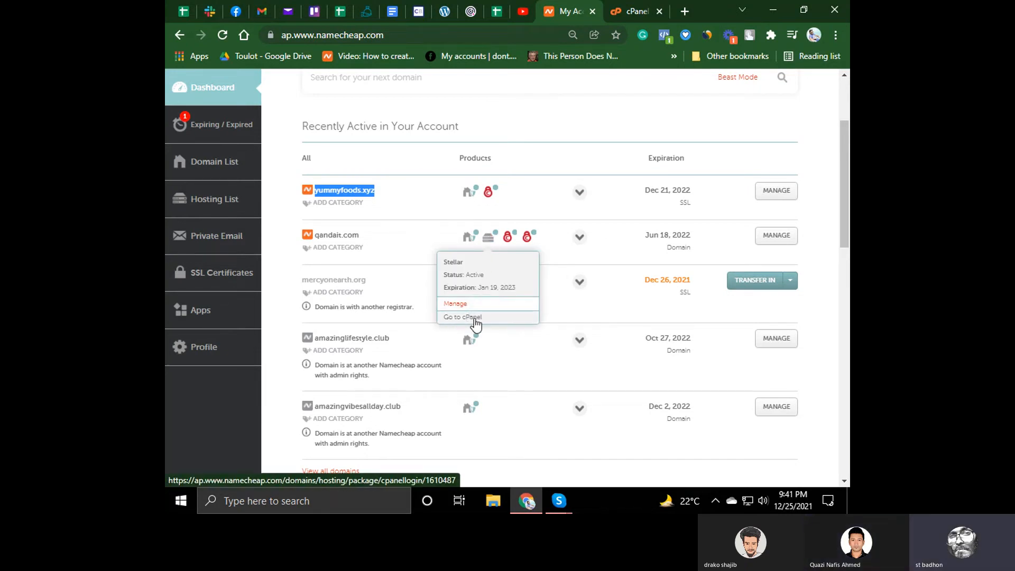
left_click(625, 7)
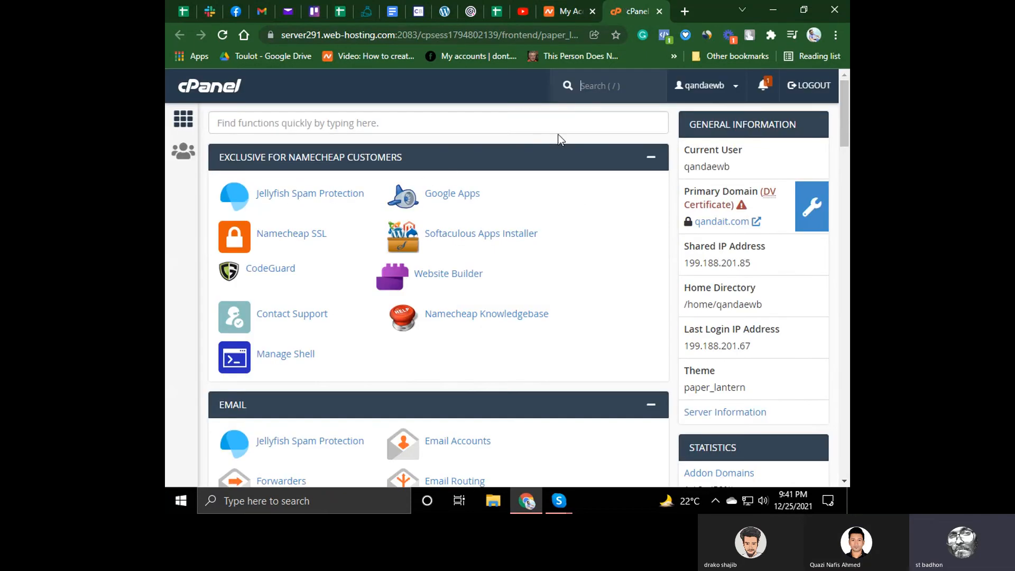
- Look through the cPanel tool sections and open Addon Domains in the Domains section
scroll(518, 301, "down", 3)
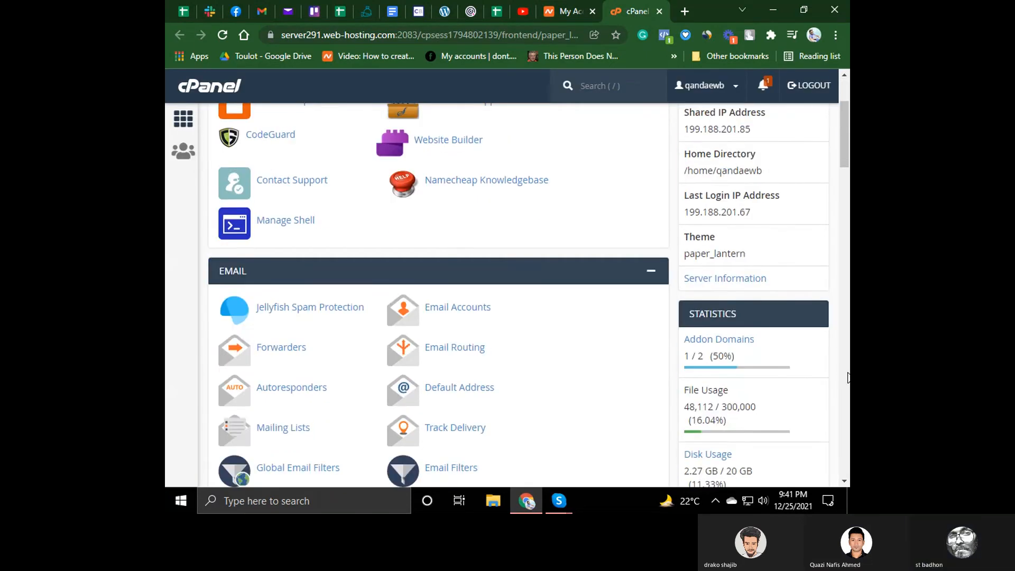
scroll(381, 238, "up", 3)
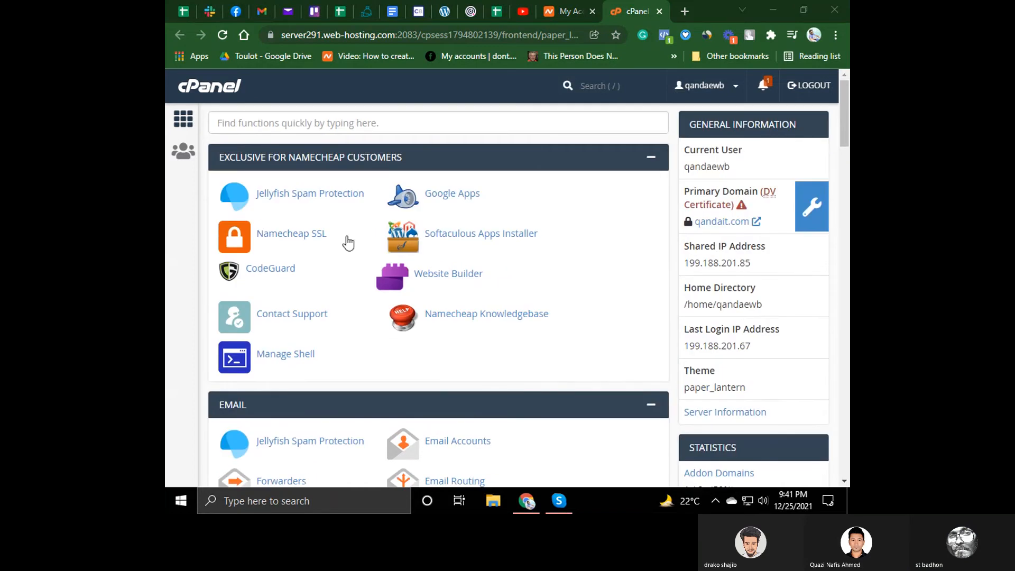
scroll(344, 226, "down", 1)
scroll(344, 227, "down", 4)
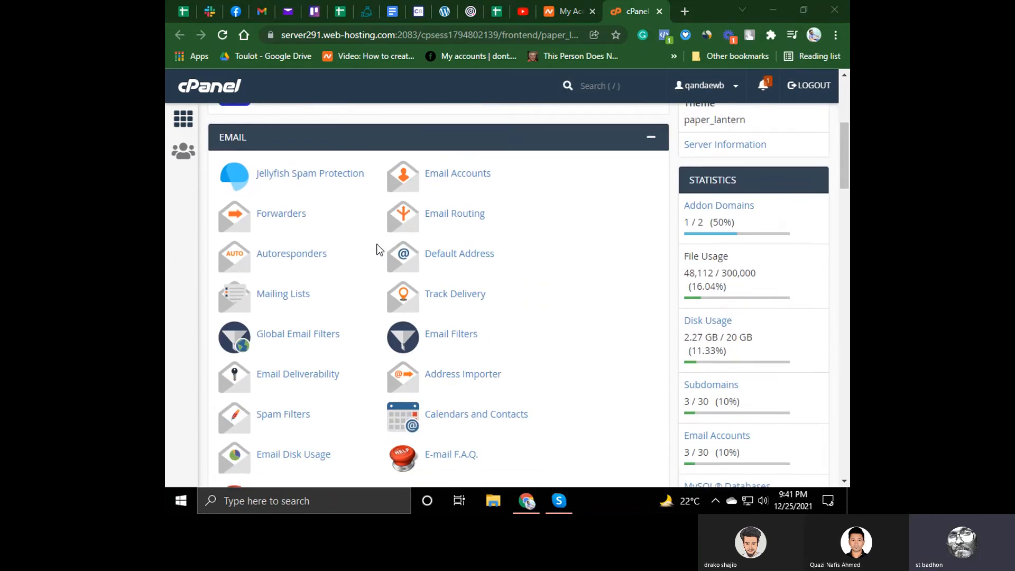
scroll(389, 270, "down", 4)
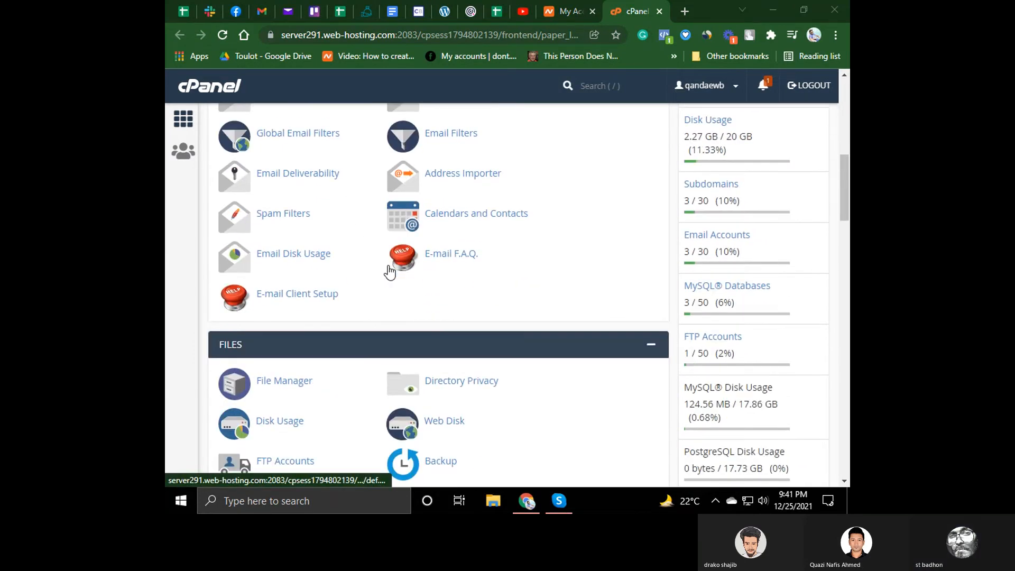
left_click(569, 9)
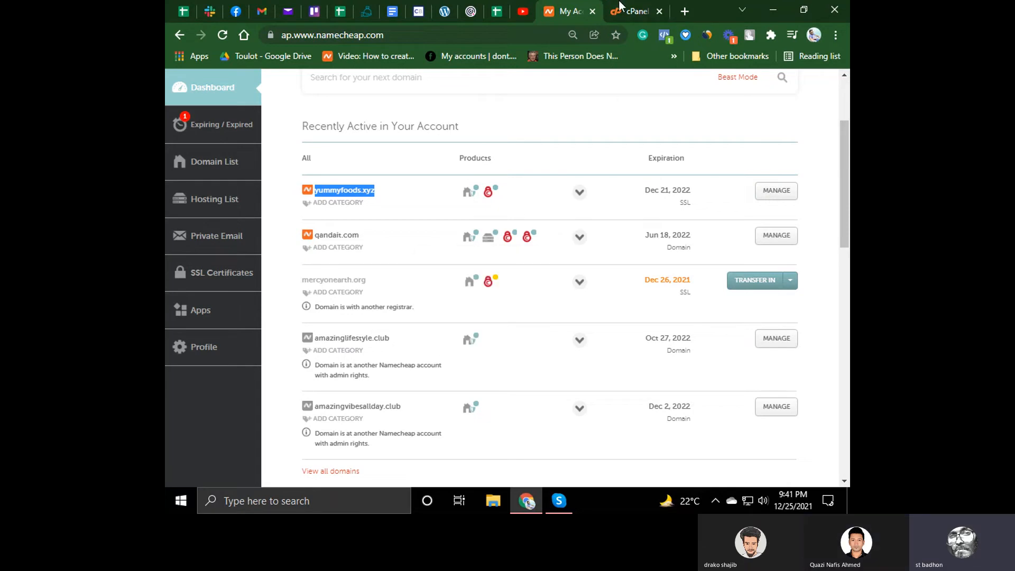
left_click(632, 11)
scroll(426, 253, "down", 3)
scroll(426, 253, "down", 10)
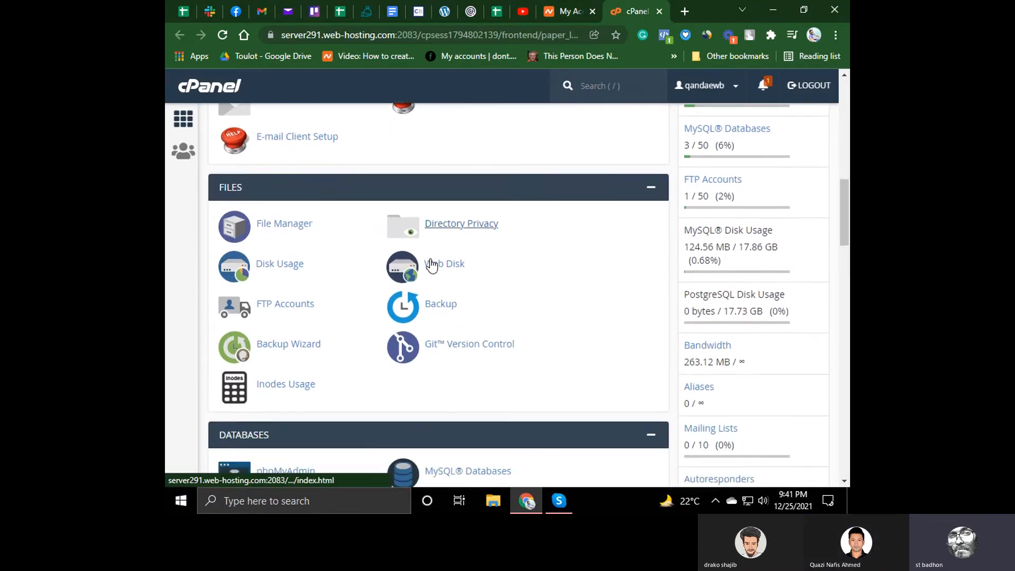
scroll(431, 257, "up", 3)
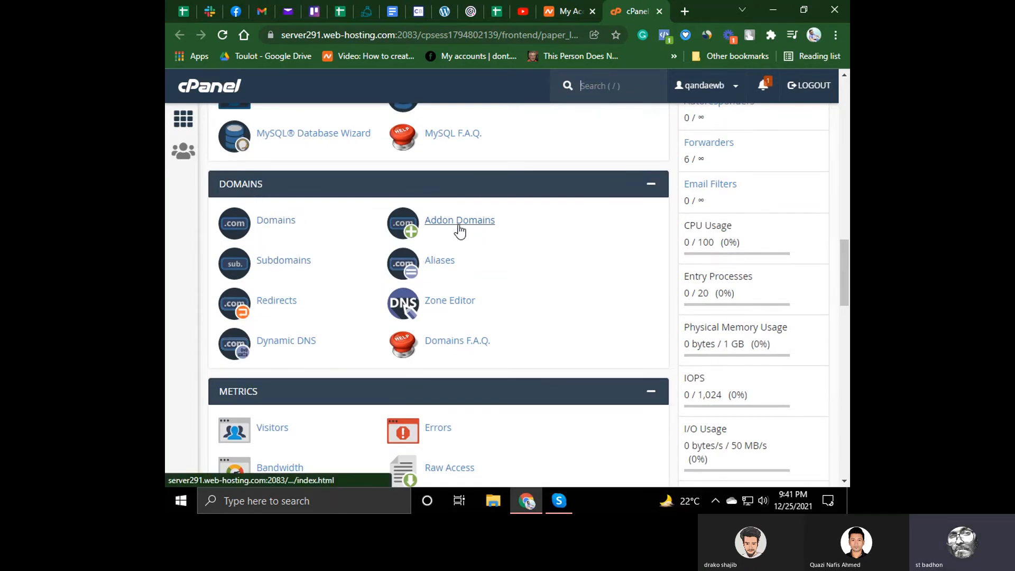
left_click(486, 229)
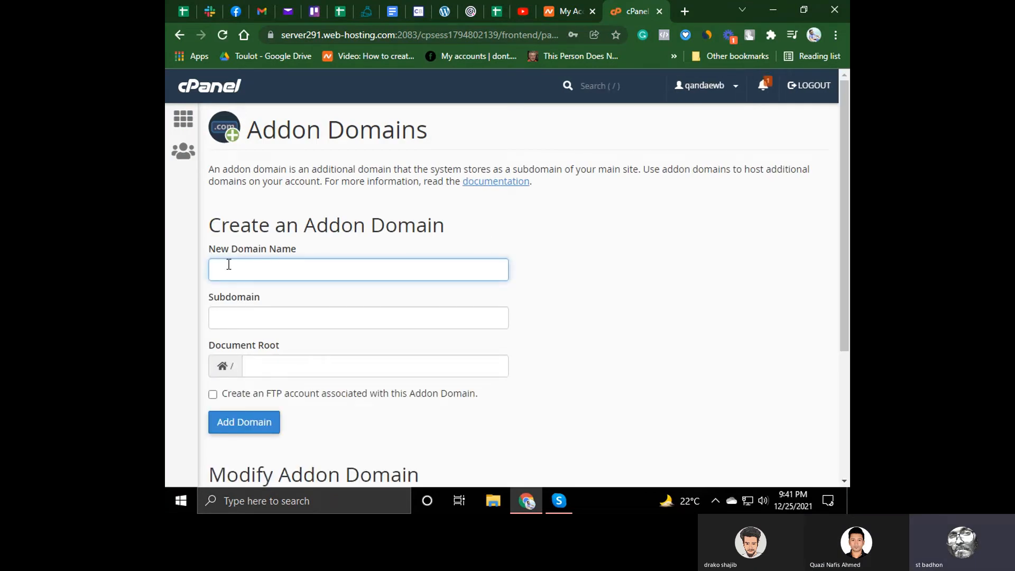
- Fill in the addon domain form with new domain name yummyfoods.xyz, and review the existing addon domains without adding it
left_click(568, 11)
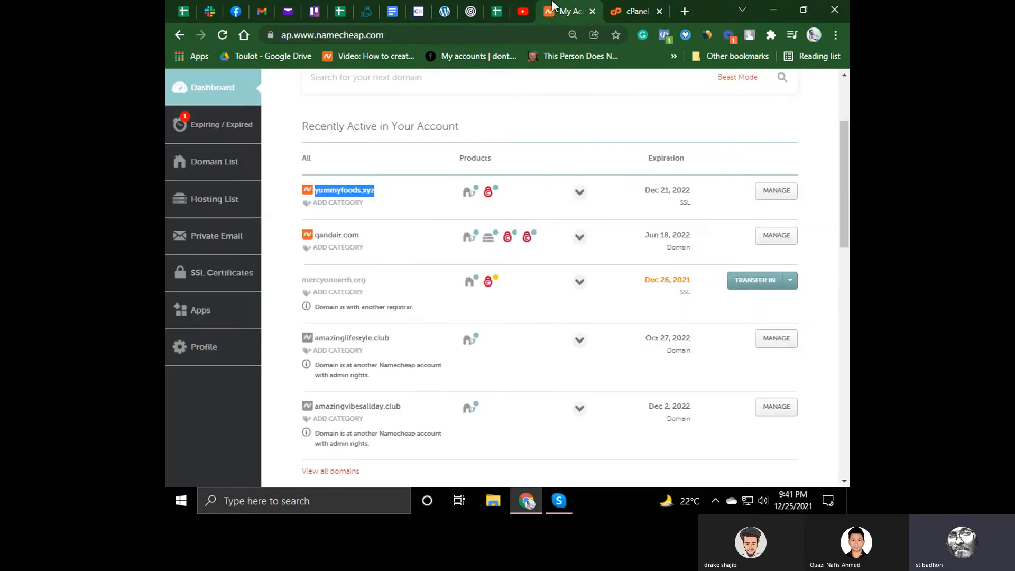
left_click(609, 16)
key("ctrl+v")
left_click(630, 270)
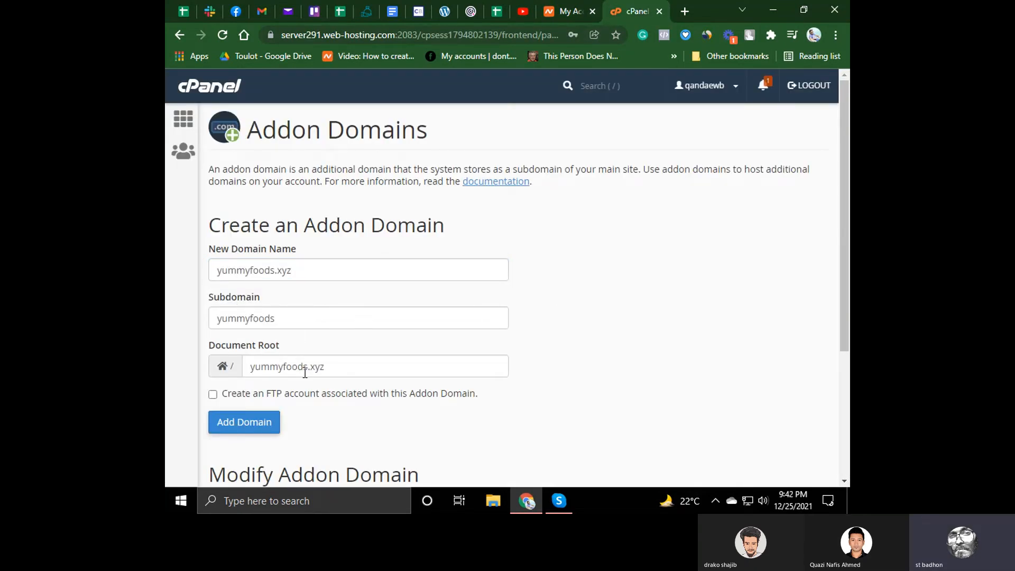
scroll(301, 373, "down", 4)
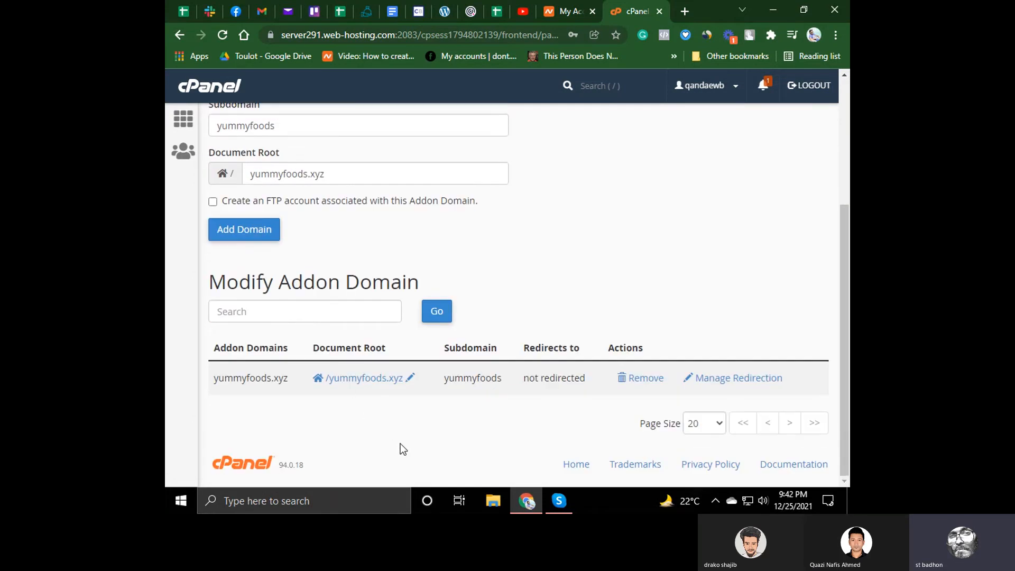
scroll(292, 256, "up", 3)
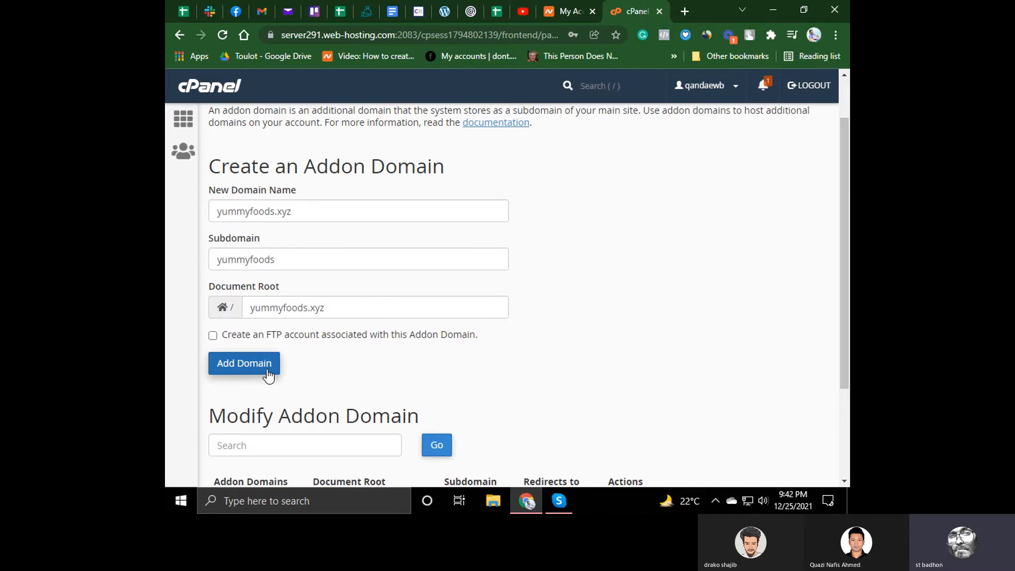
- Open the management details of yummyfoods.xyz in Namecheap and cross-check the domain name against cPanel's addon domain form
left_click(573, 11)
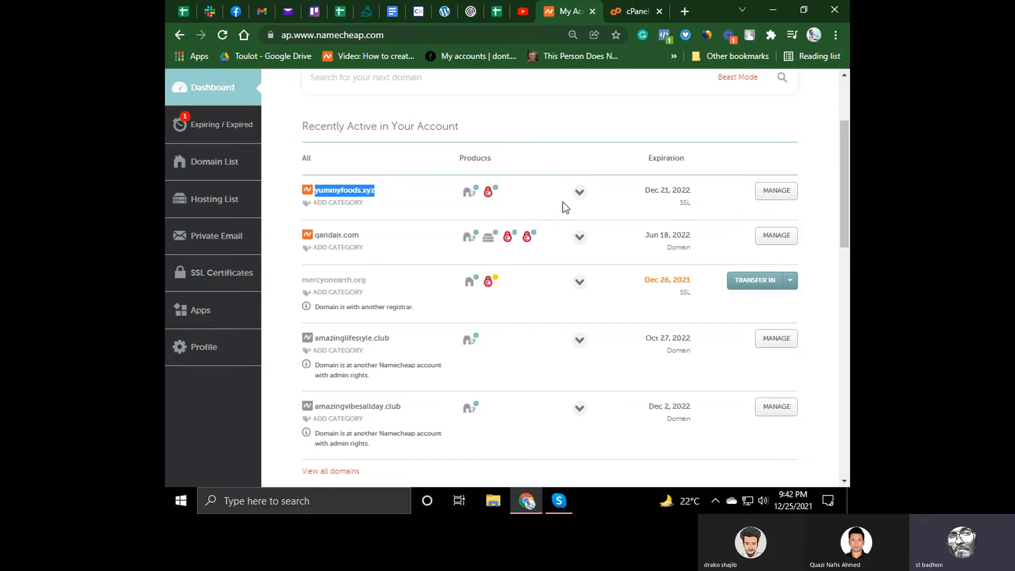
left_click(769, 195)
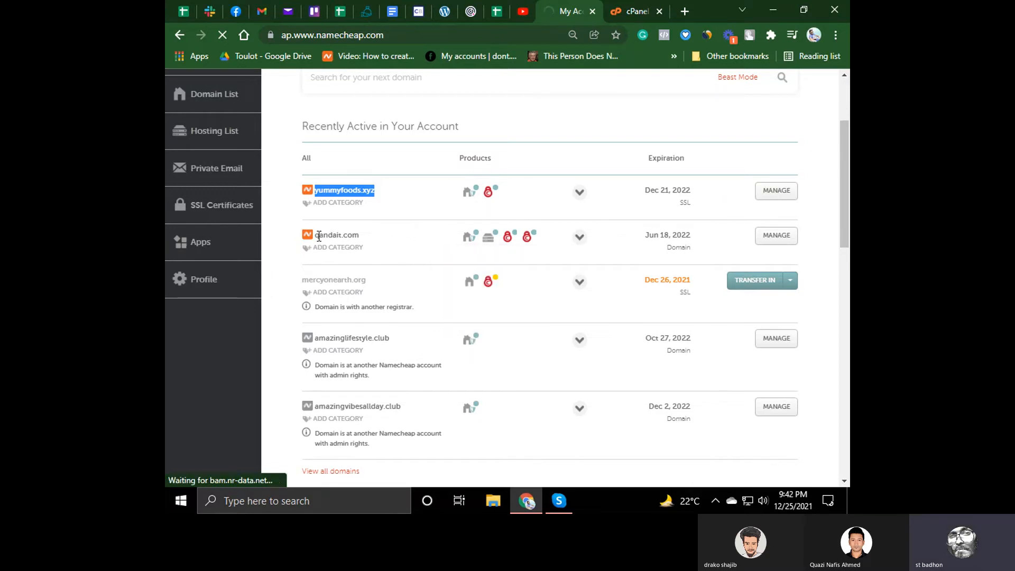
left_click_drag(317, 236, 361, 236)
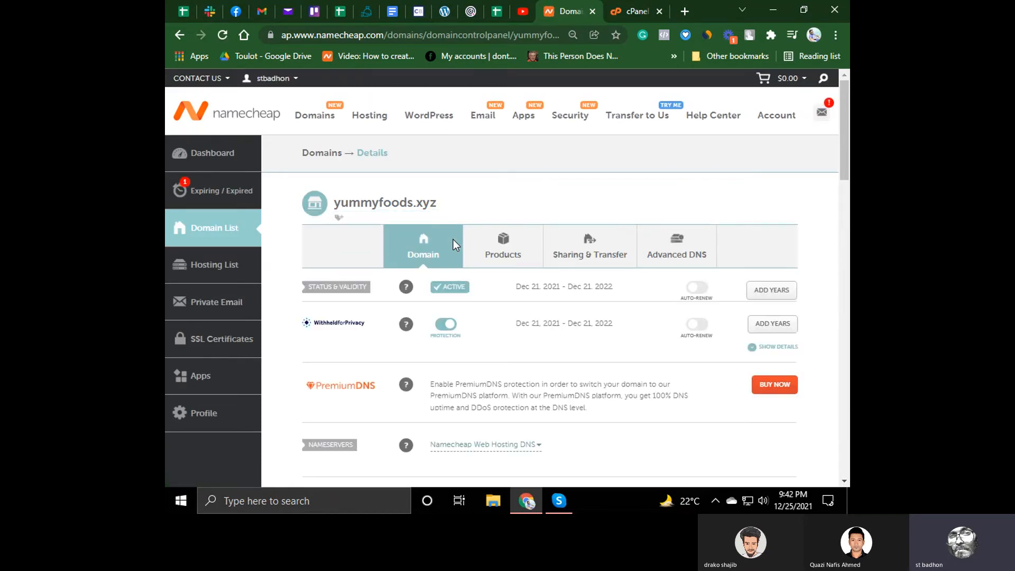
scroll(452, 240, "down", 3)
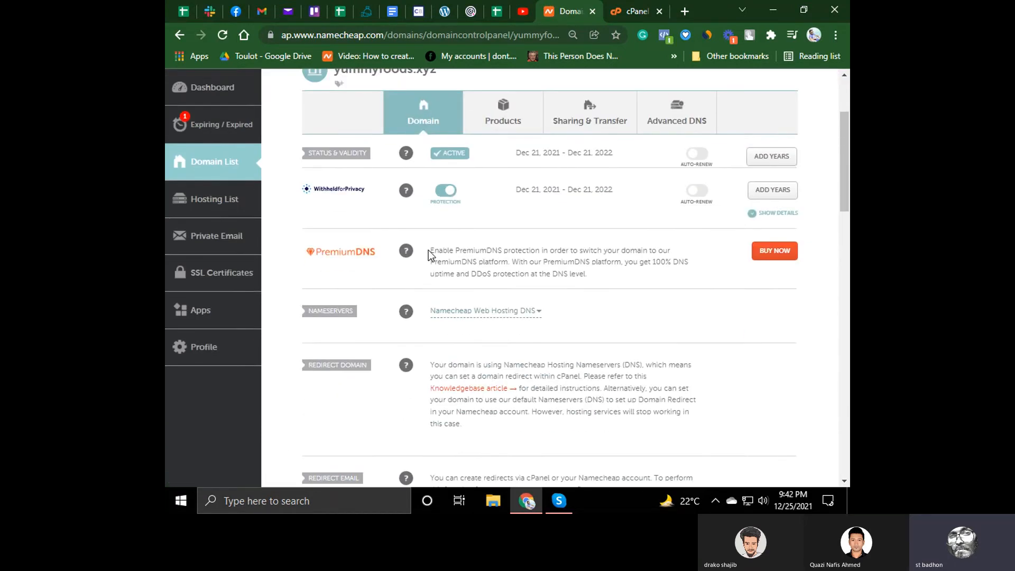
left_click(625, 11)
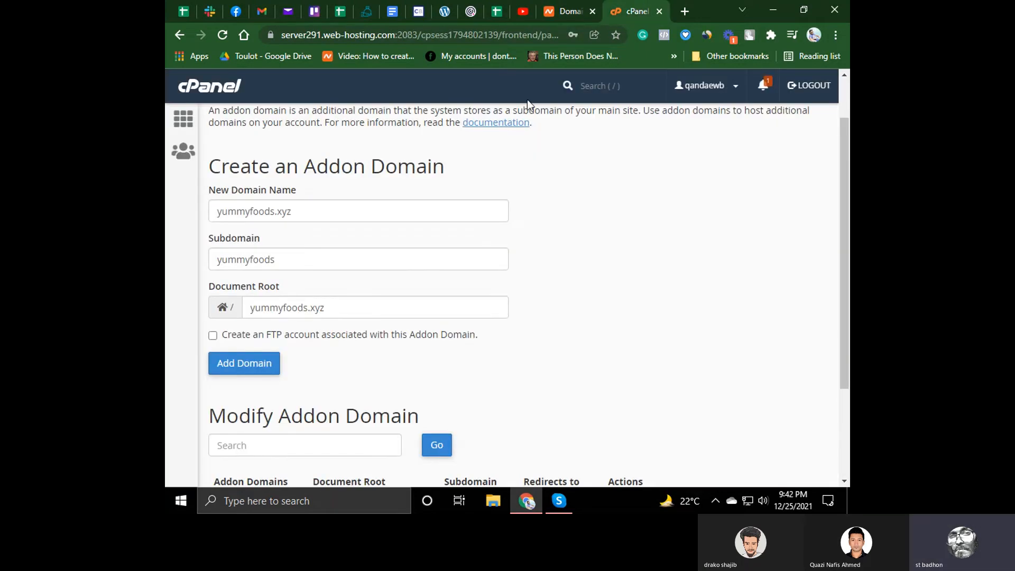
left_click_drag(294, 212, 204, 211)
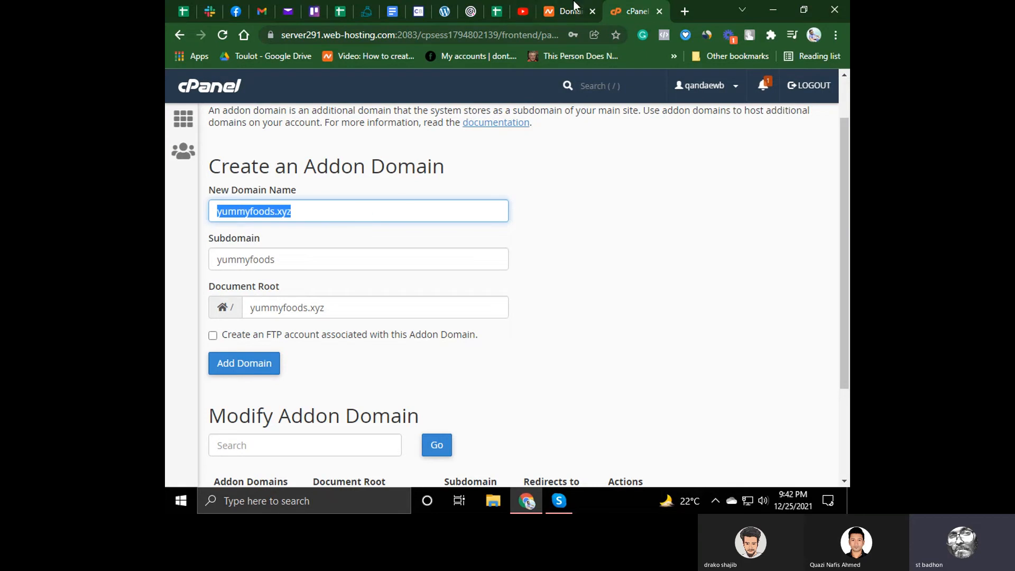
left_click(575, 8)
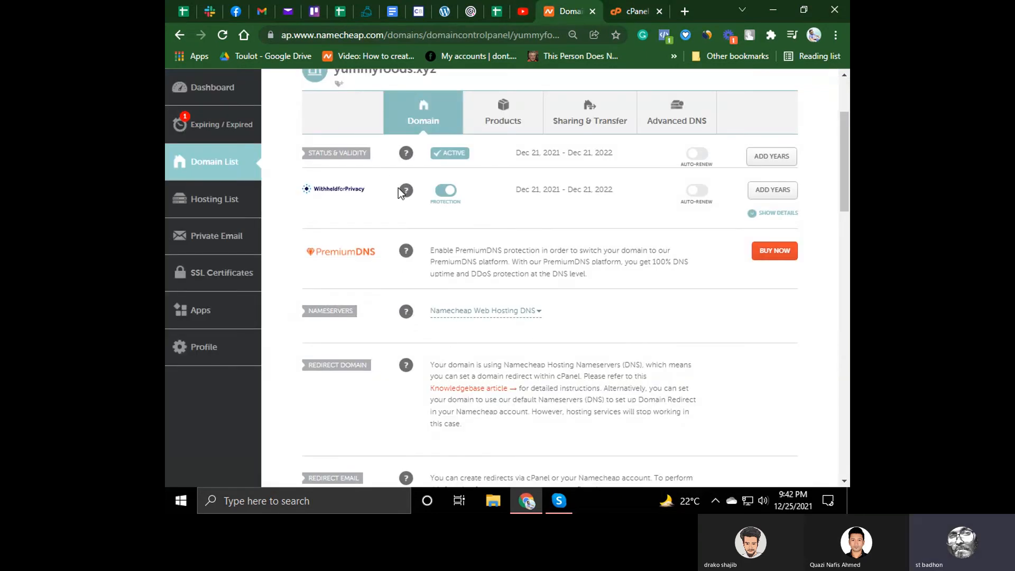
- Select Namecheap Web Hosting DNS as the nameservers for yummyfoods.xyz
scroll(370, 317, "up", 1)
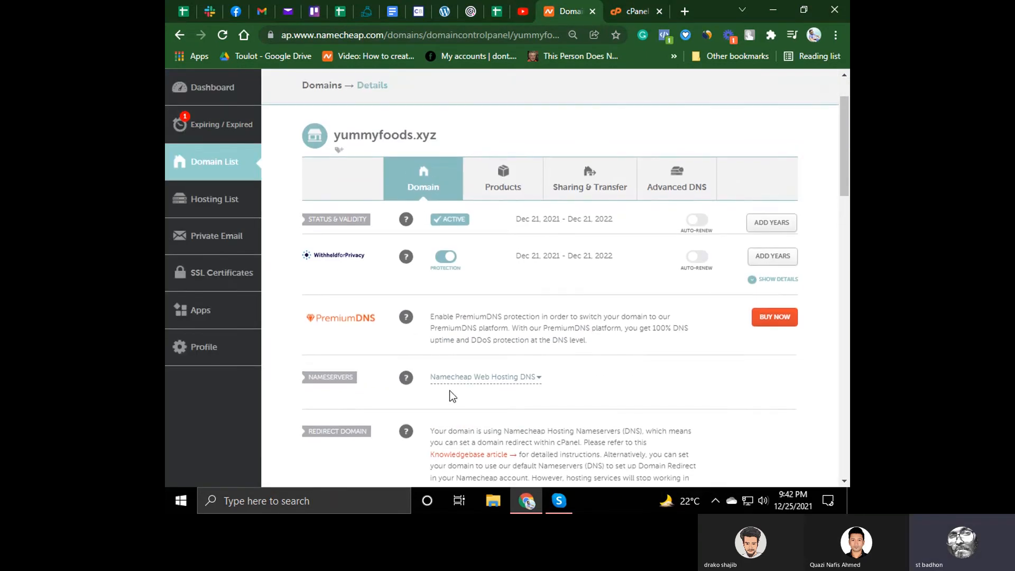
scroll(450, 392, "down", 1)
left_click(481, 316)
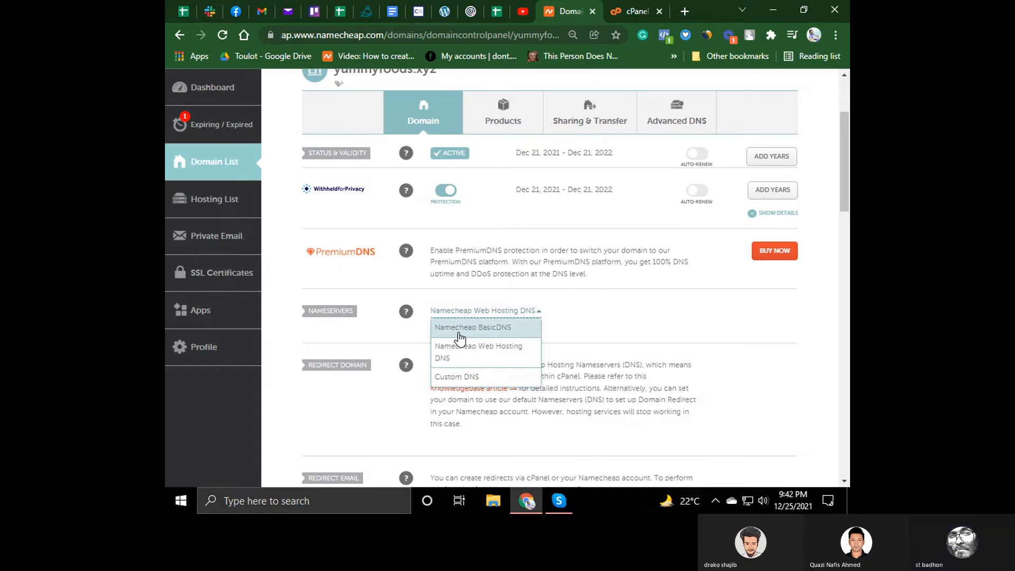
left_click(489, 362)
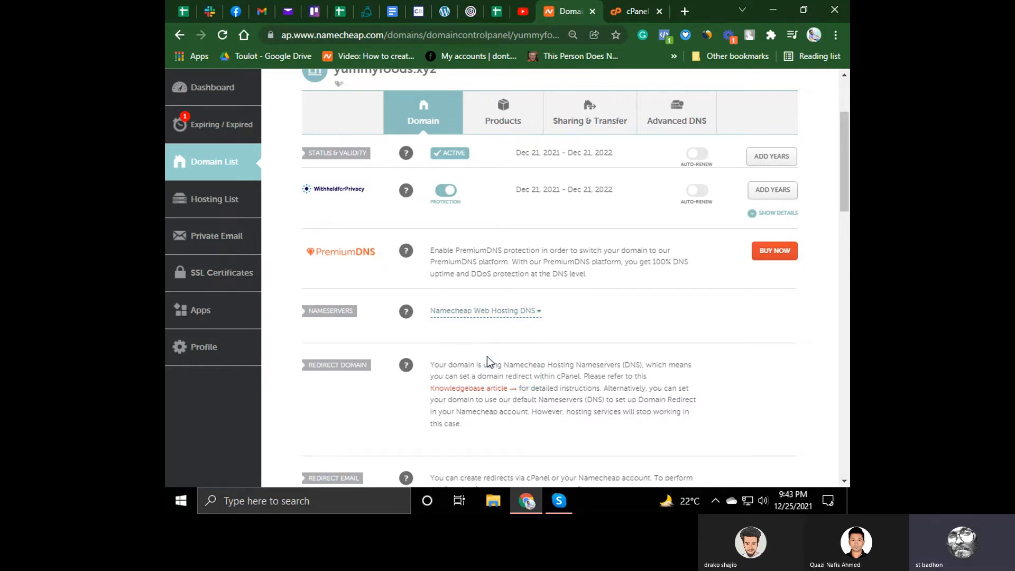
scroll(603, 324, "down", 3)
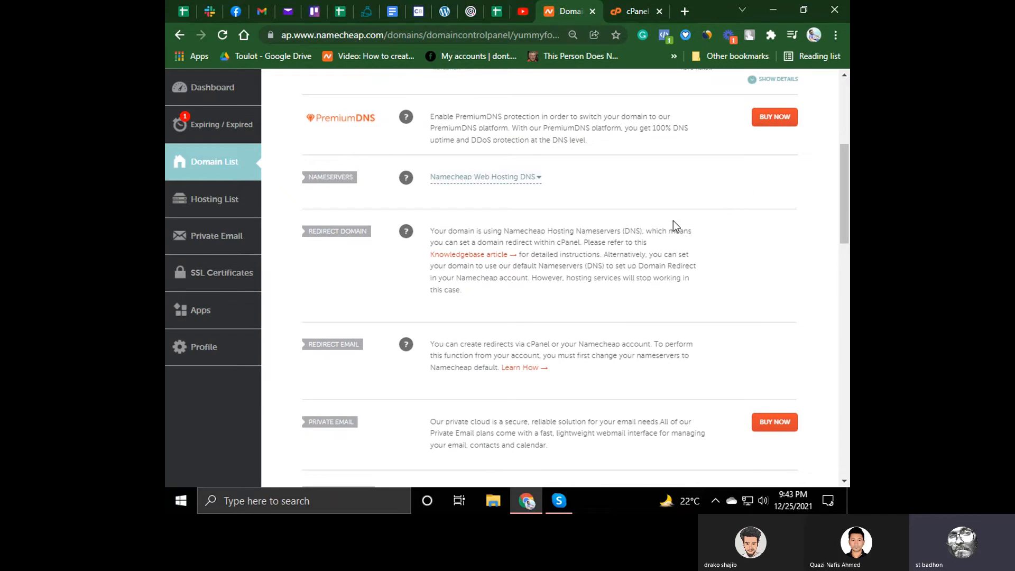
scroll(604, 197, "up", 3)
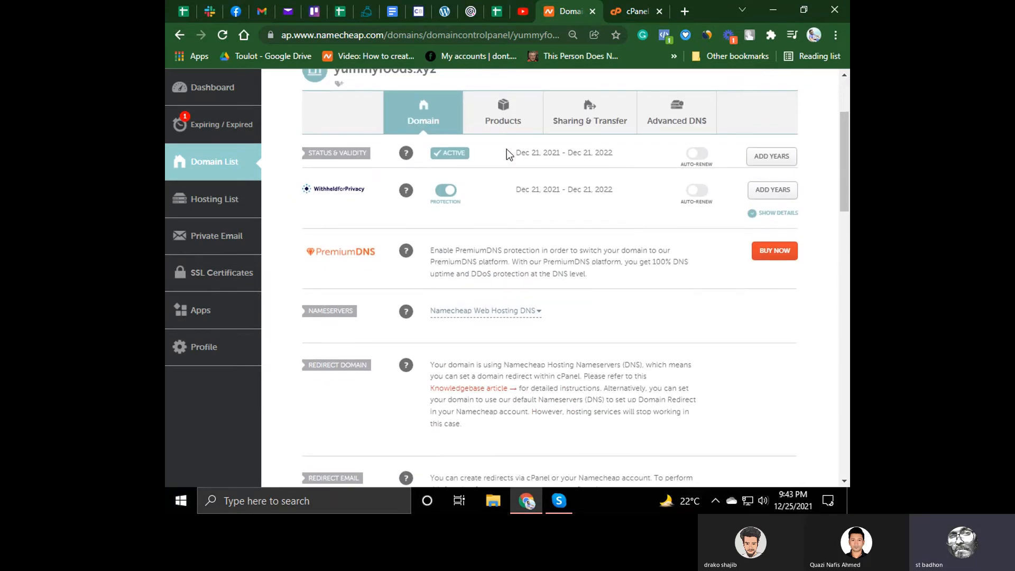
- Return to the Namecheap dashboard and the cPanel home page, then locate WordPress in the Softaculous Apps Installer section
left_click(179, 35)
left_click(631, 11)
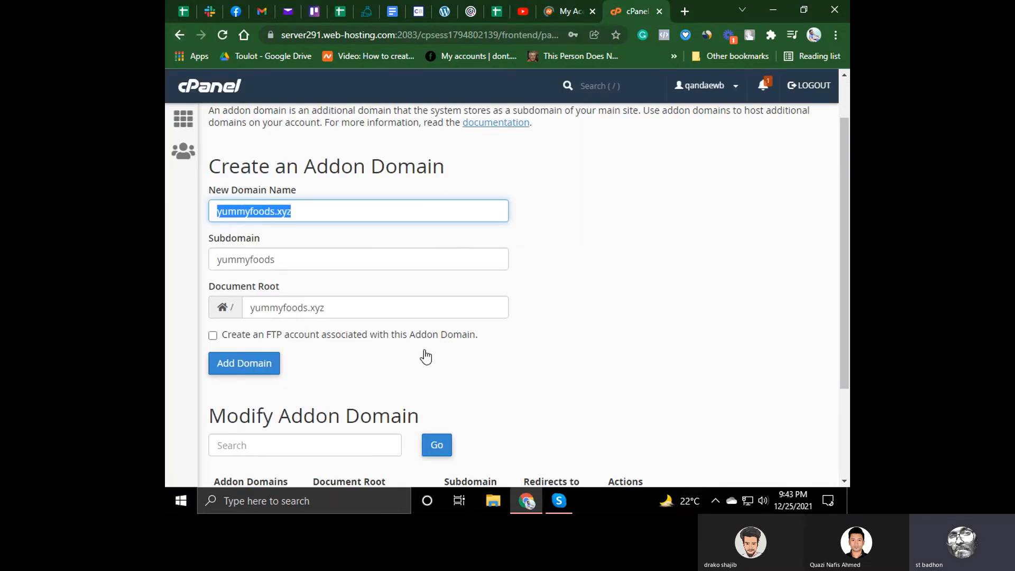
left_click(179, 36)
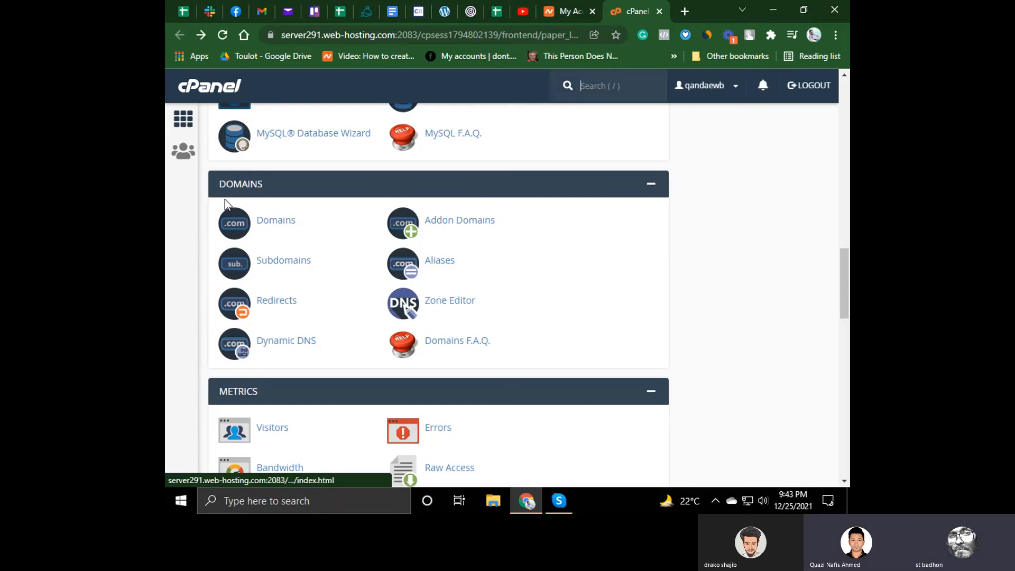
scroll(269, 243, "down", 9)
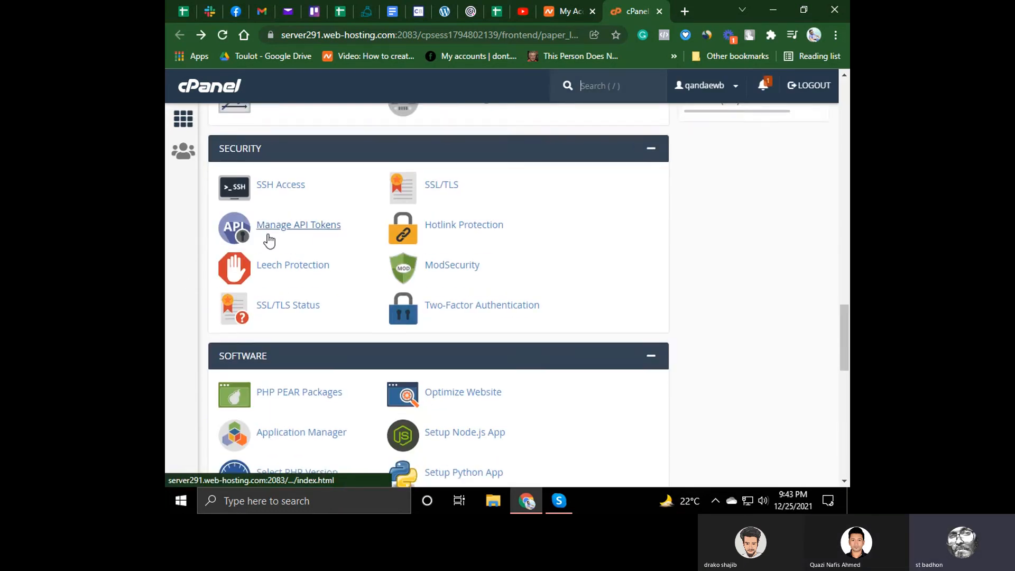
scroll(268, 235, "down", 6)
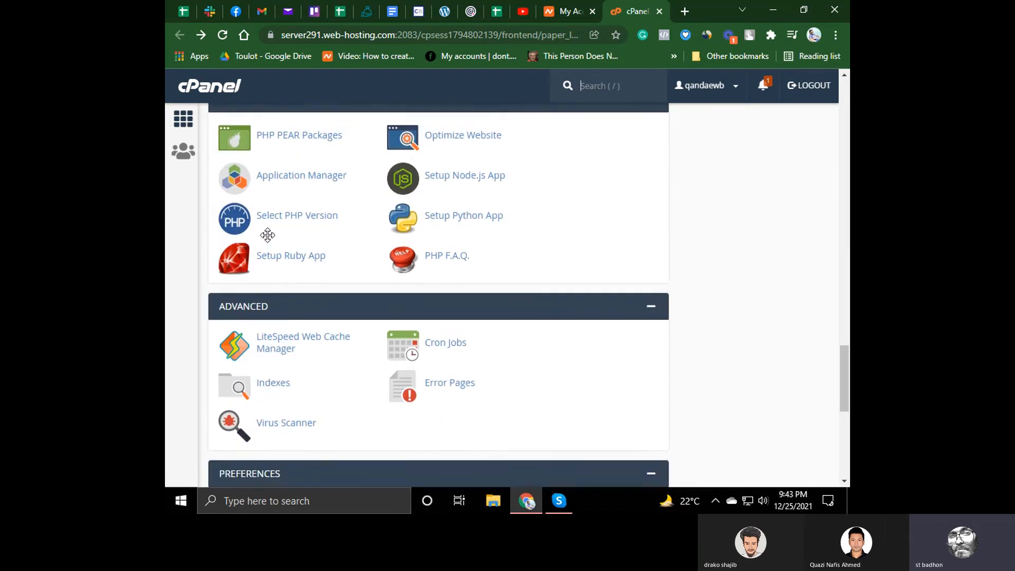
scroll(267, 236, "down", 4)
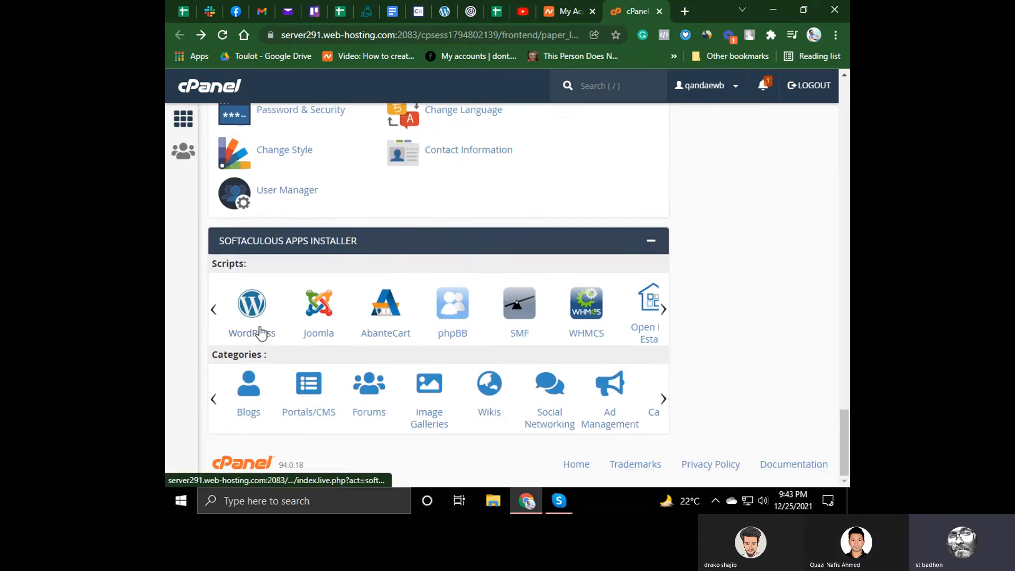
left_click_drag(844, 437, 845, 121)
- Show the Stellar hosting details and management options for qandait.com on the Namecheap dashboard
left_click(570, 11)
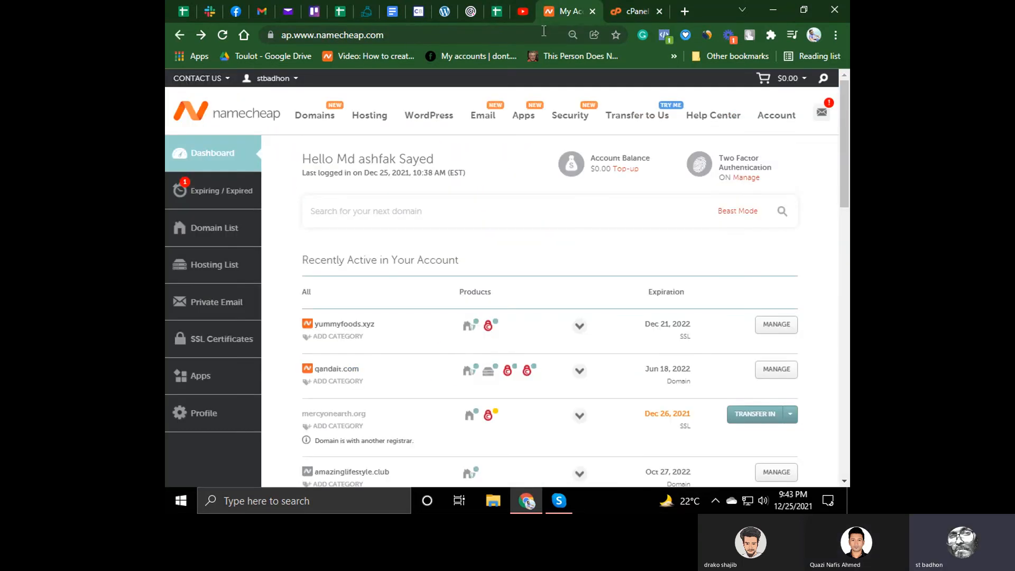
scroll(353, 254, "down", 2)
mouse_move(491, 243)
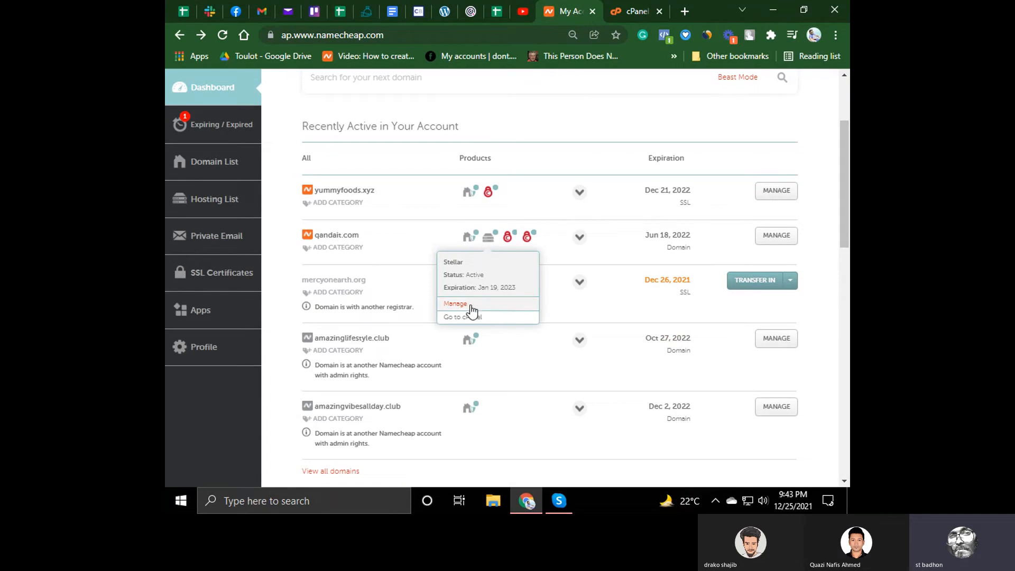
- Look through the cPanel home page sections down to the Softaculous Apps Installer
left_click(624, 10)
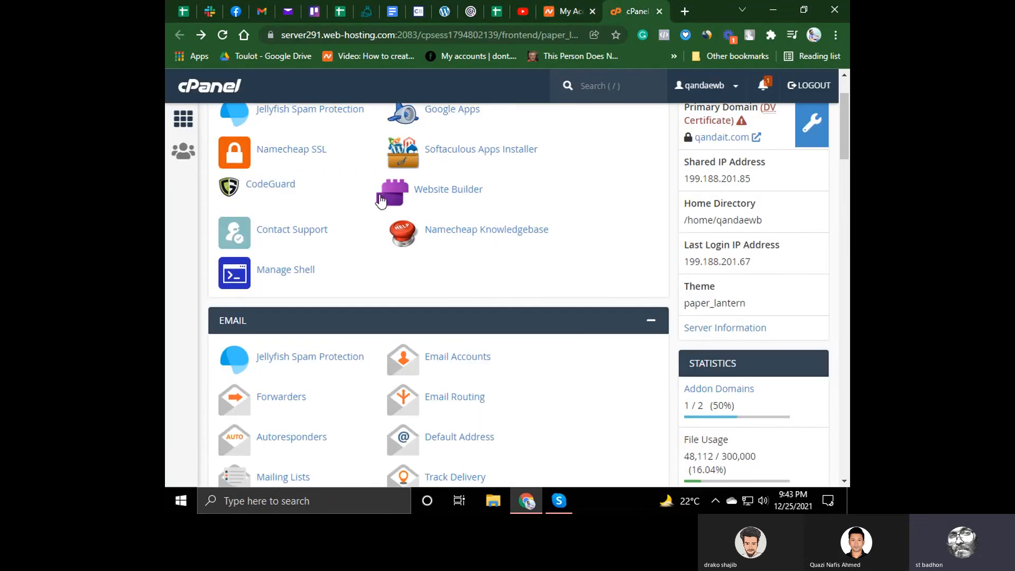
scroll(380, 200, "up", 2)
scroll(378, 200, "down", 12)
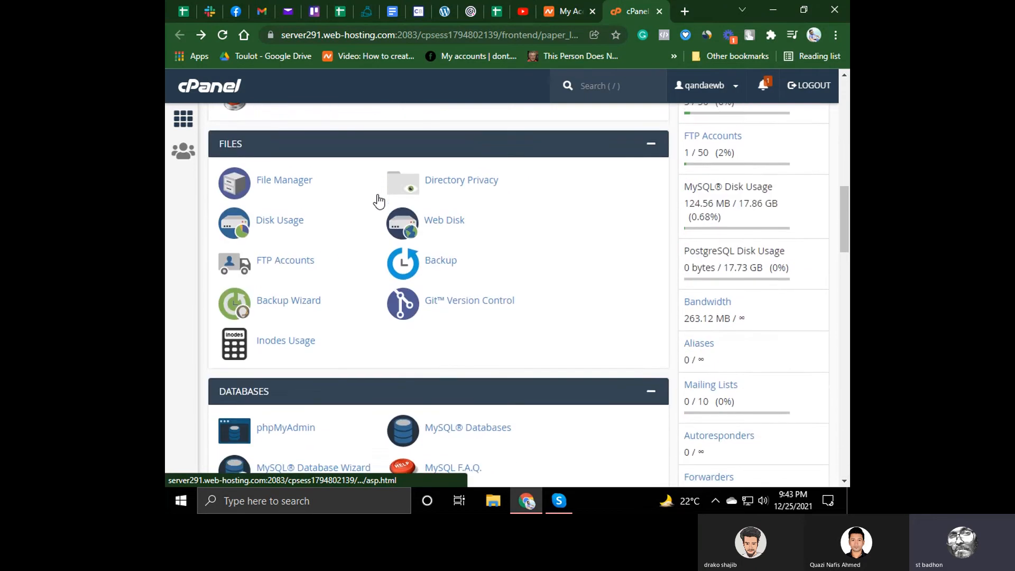
scroll(379, 200, "down", 15)
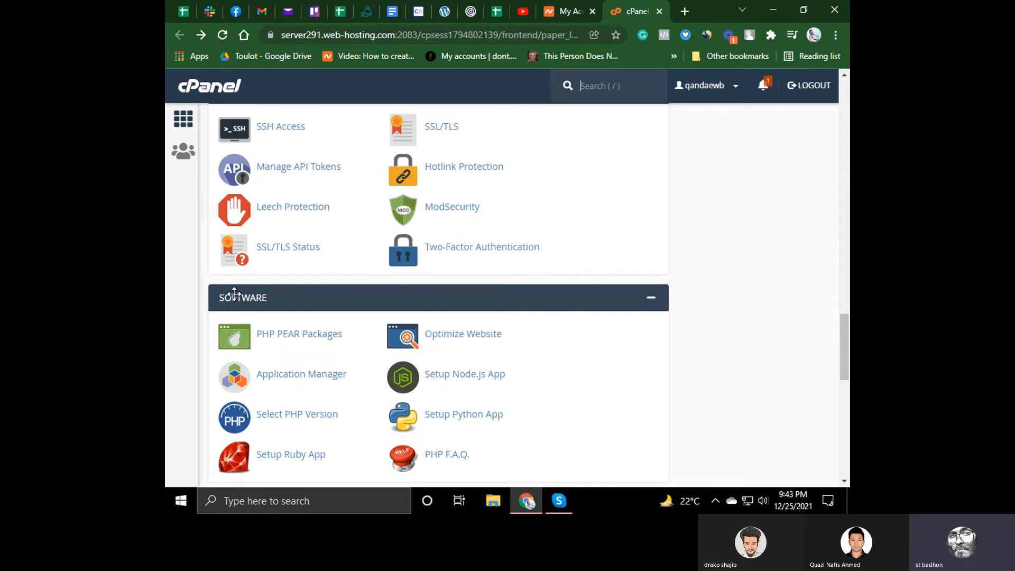
scroll(312, 248, "down", 6)
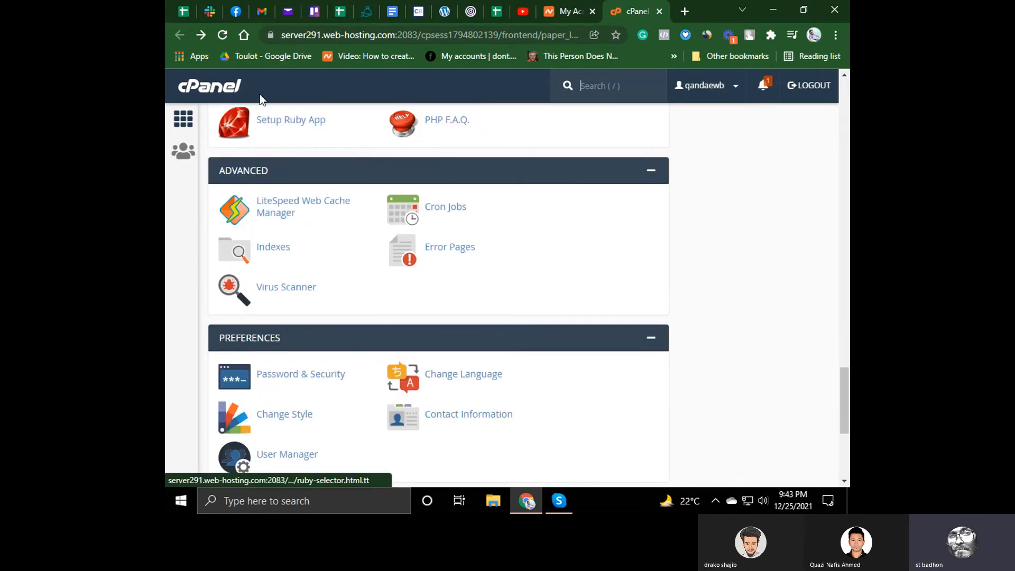
scroll(277, 258, "down", 4)
scroll(279, 263, "down", 1)
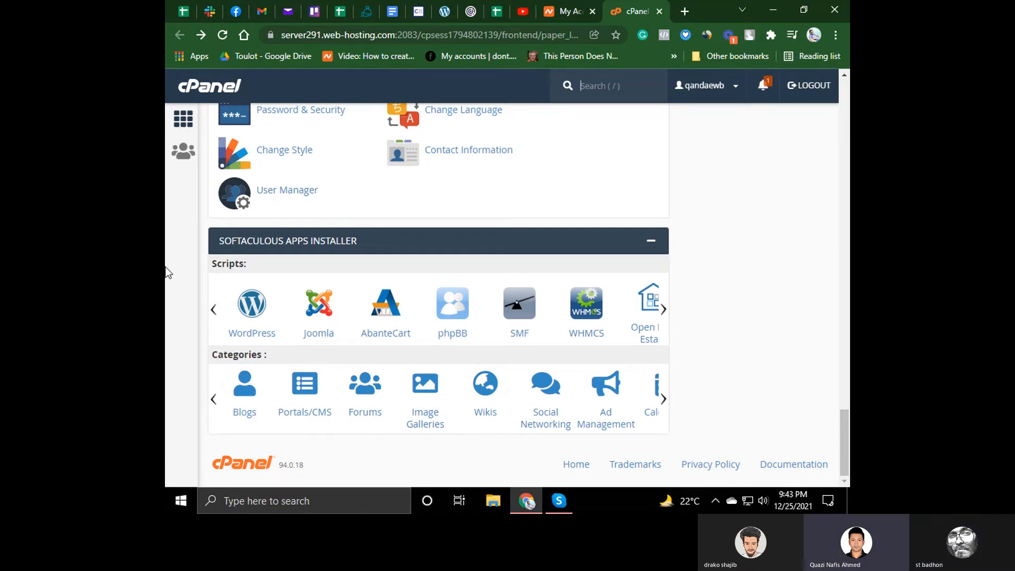
scroll(167, 274, "up", 3)
- Copy the domain name yummyfoods.xyz from the Namecheap dashboard and view its live site in a separate browser tab
left_click(558, 6)
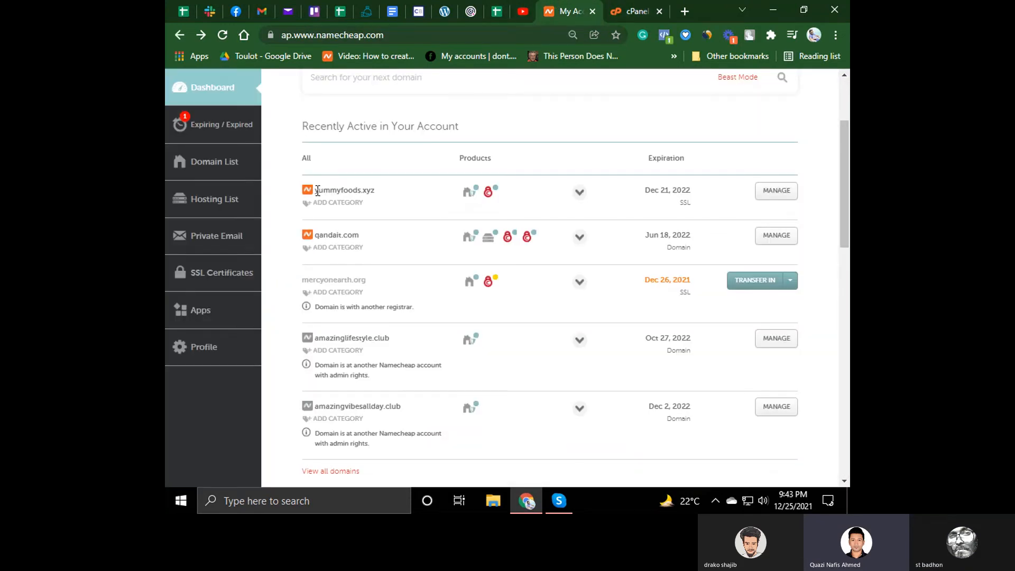
left_click_drag(315, 190, 372, 191)
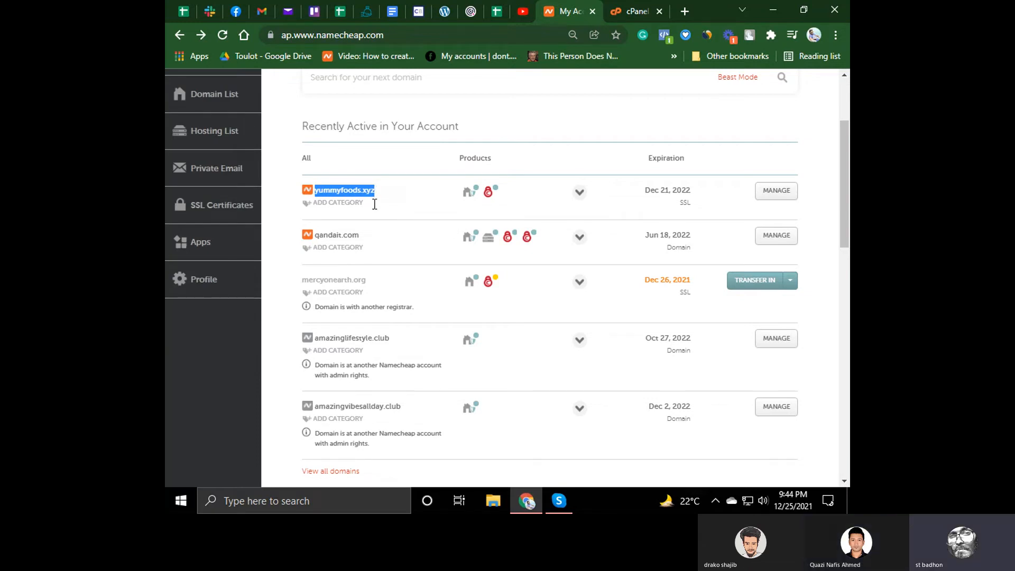
key("ctrl+c")
key("ctrl+t")
key("ctrl+v")
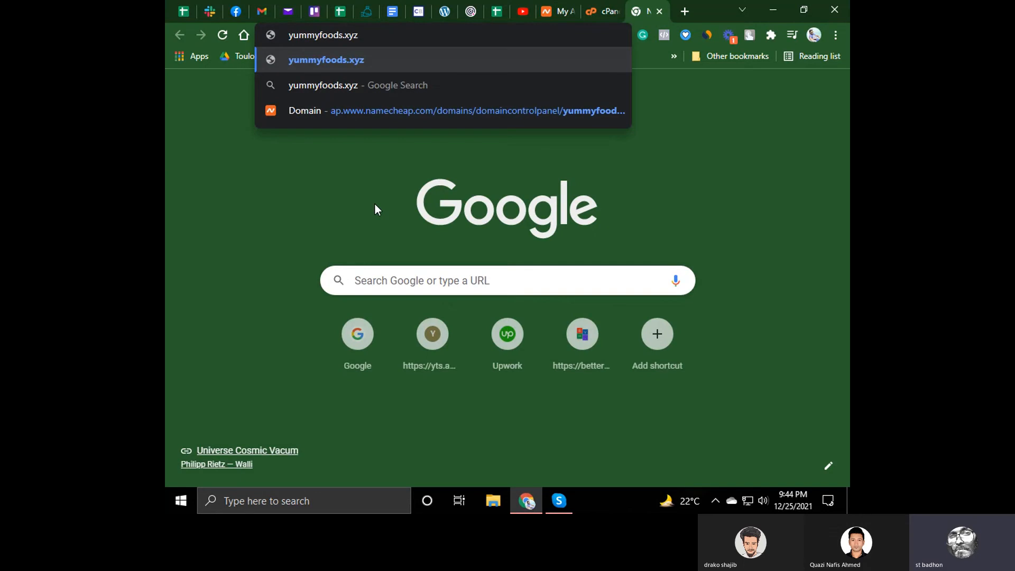
key("Return")
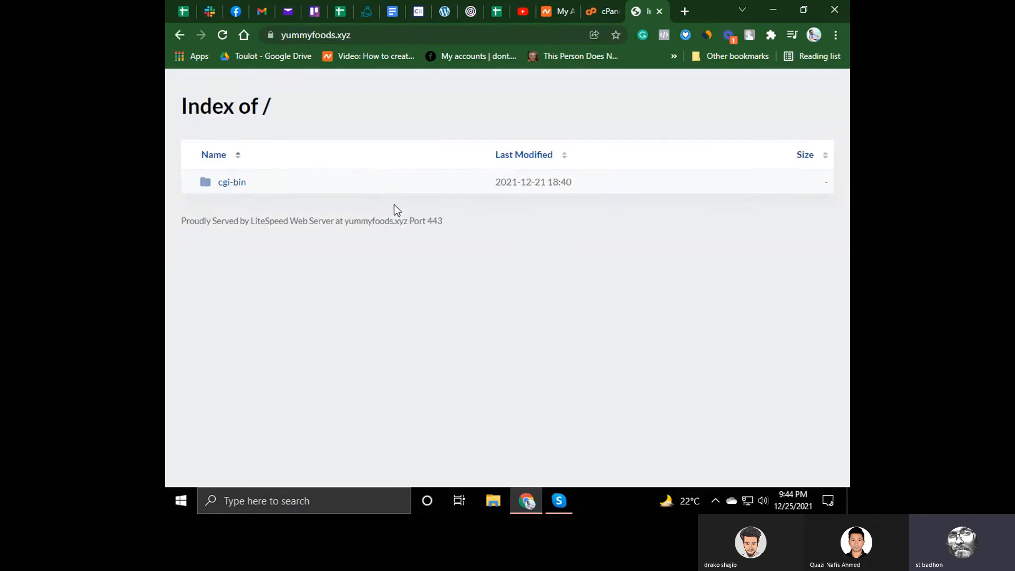
left_click(660, 11)
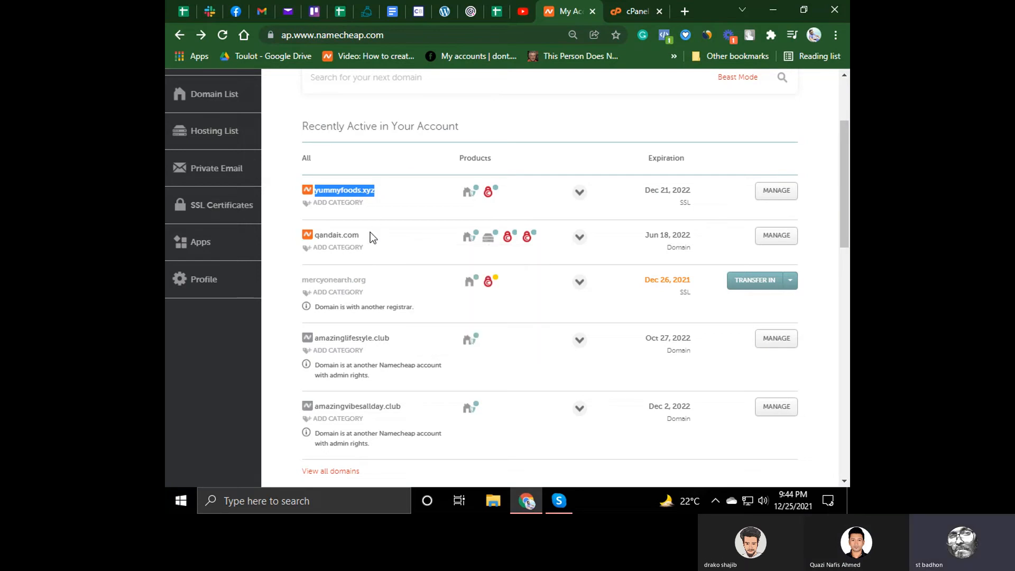
- Check the product details of qandait.com and yummyfoods.xyz in Namecheap against the Softaculous section in cPanel
mouse_move(489, 238)
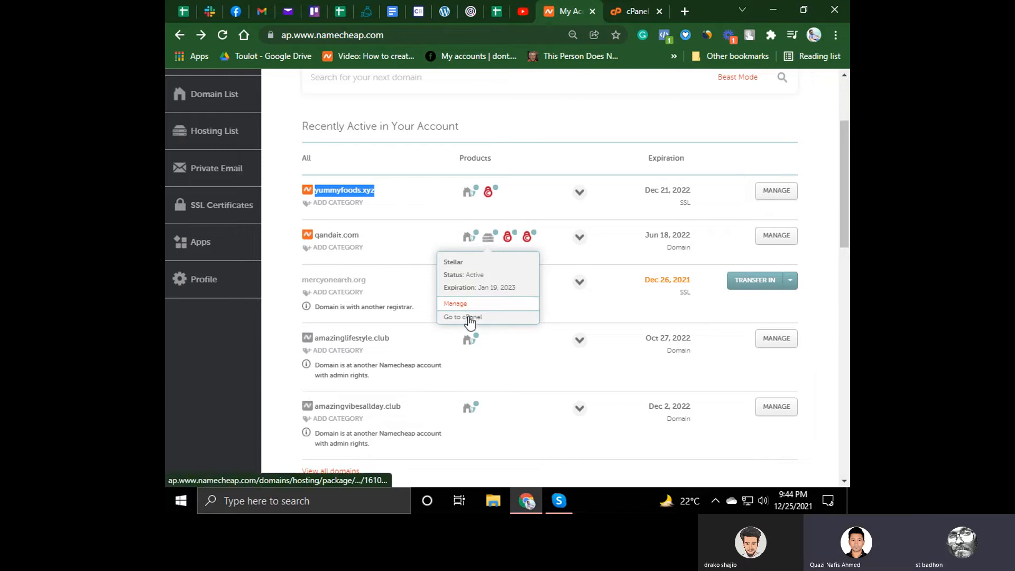
mouse_move(488, 195)
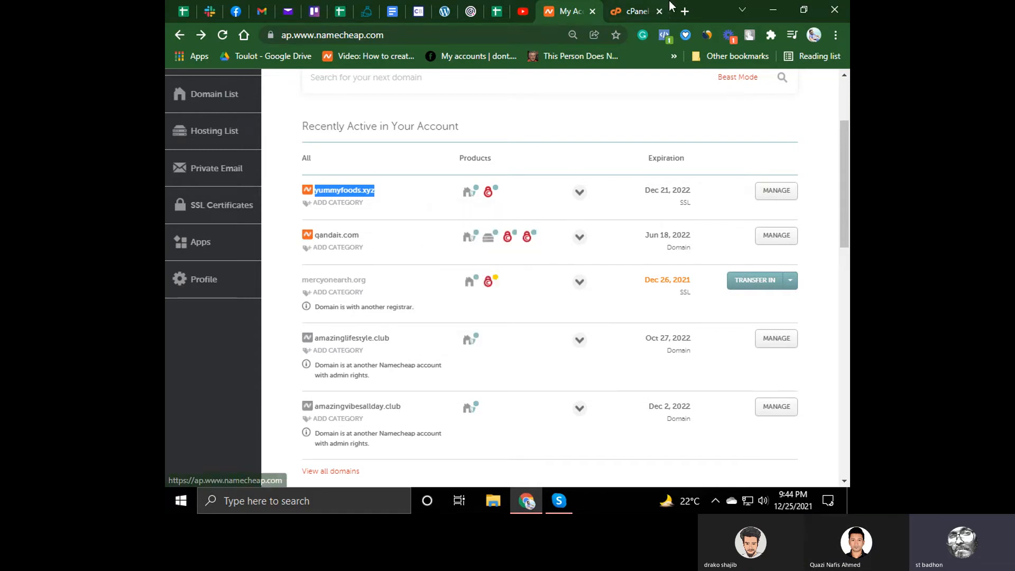
left_click(648, 10)
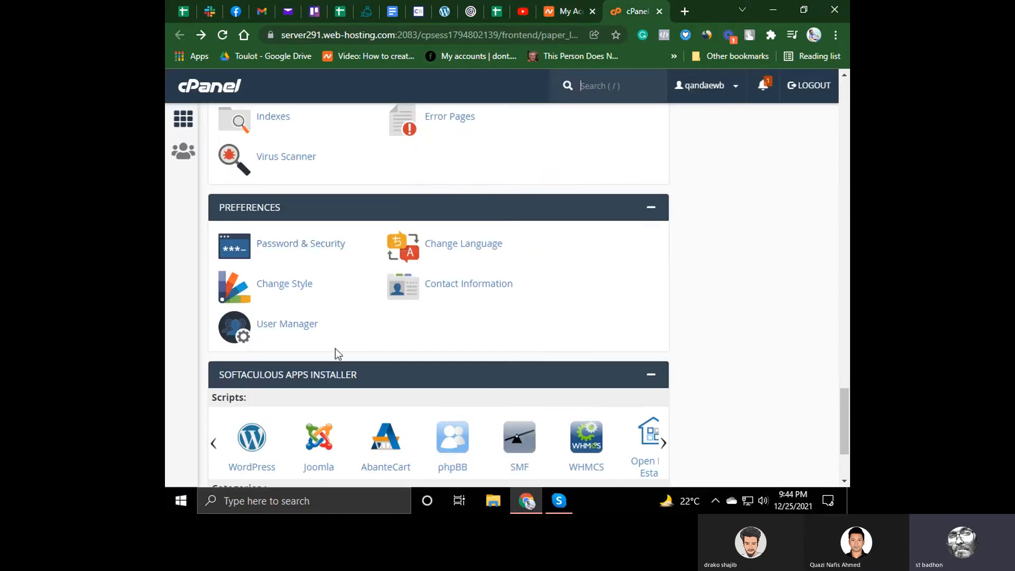
scroll(324, 340, "down", 1)
left_click(567, 1)
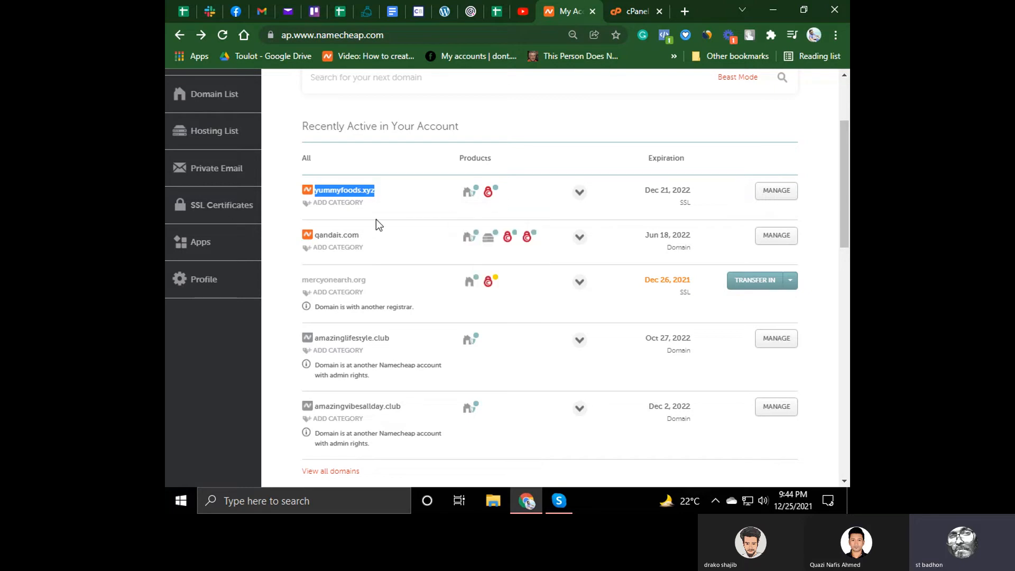
mouse_move(493, 242)
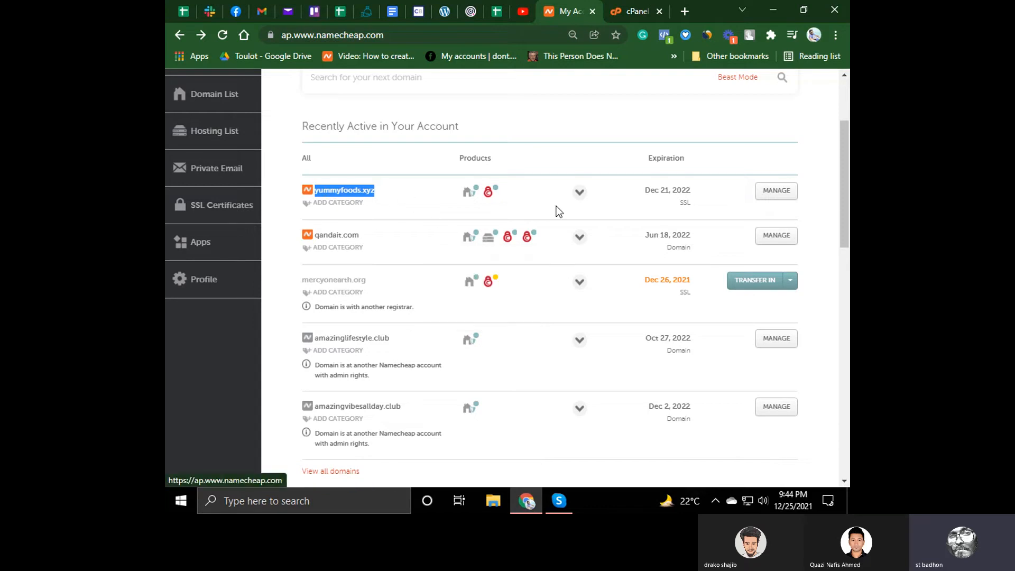
- Return to cPanel and open the WordPress script from the Softaculous Apps Installer section
left_click(624, 11)
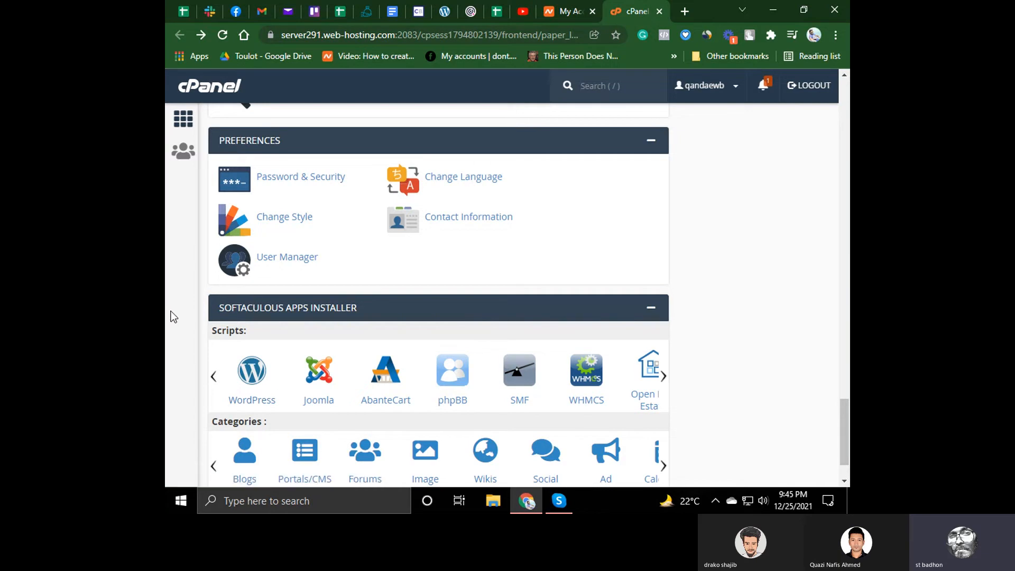
scroll(167, 275, "down", 2)
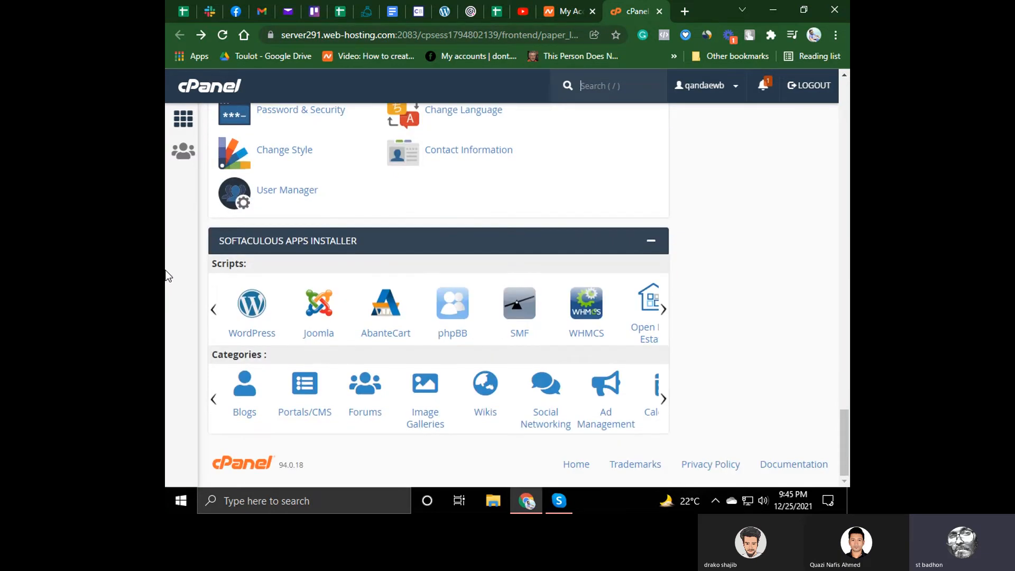
scroll(166, 275, "up", 1)
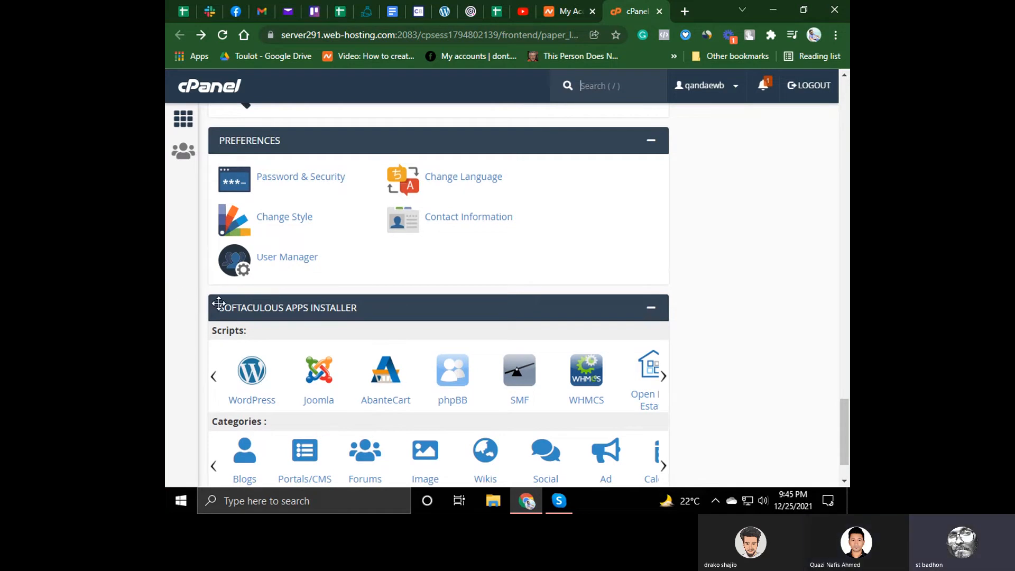
scroll(211, 296, "up", 4)
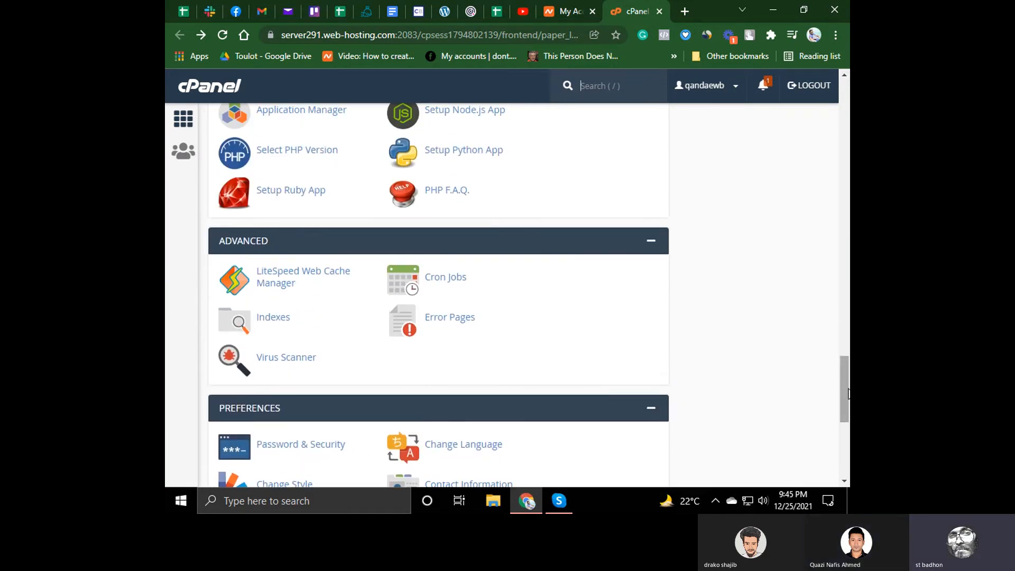
scroll(479, 426, "down", 3)
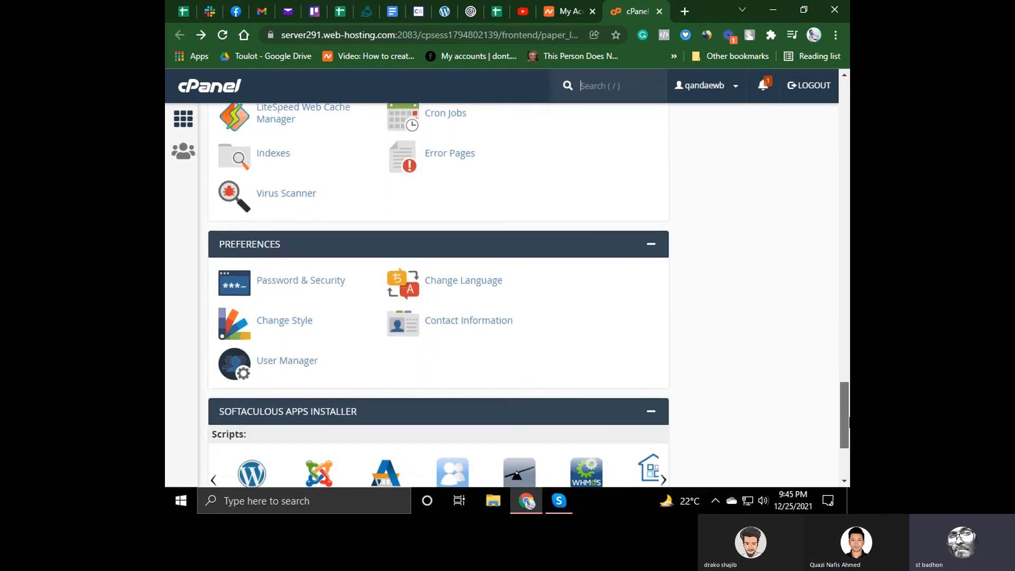
scroll(170, 344, "down", 2)
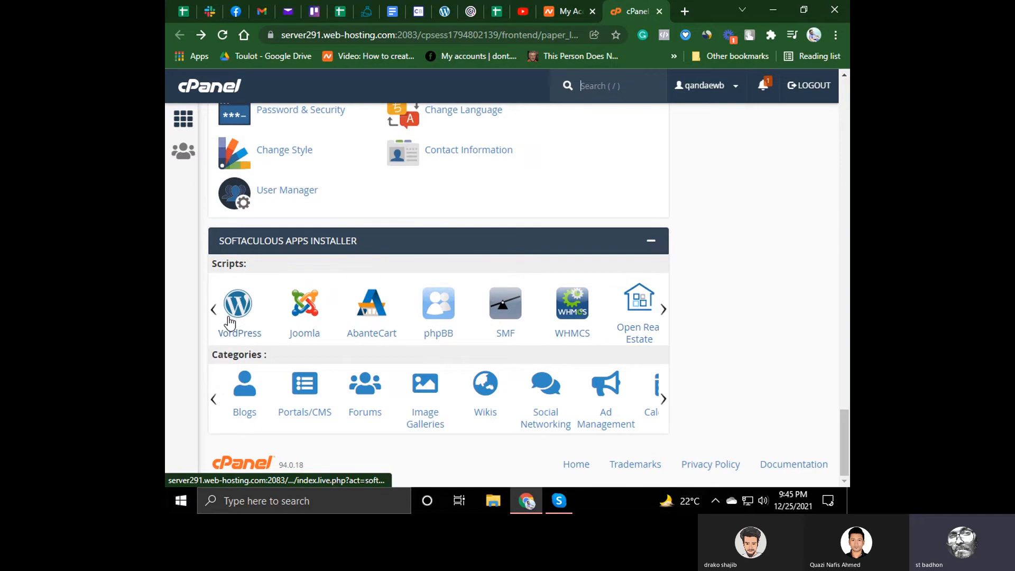
left_click(239, 333)
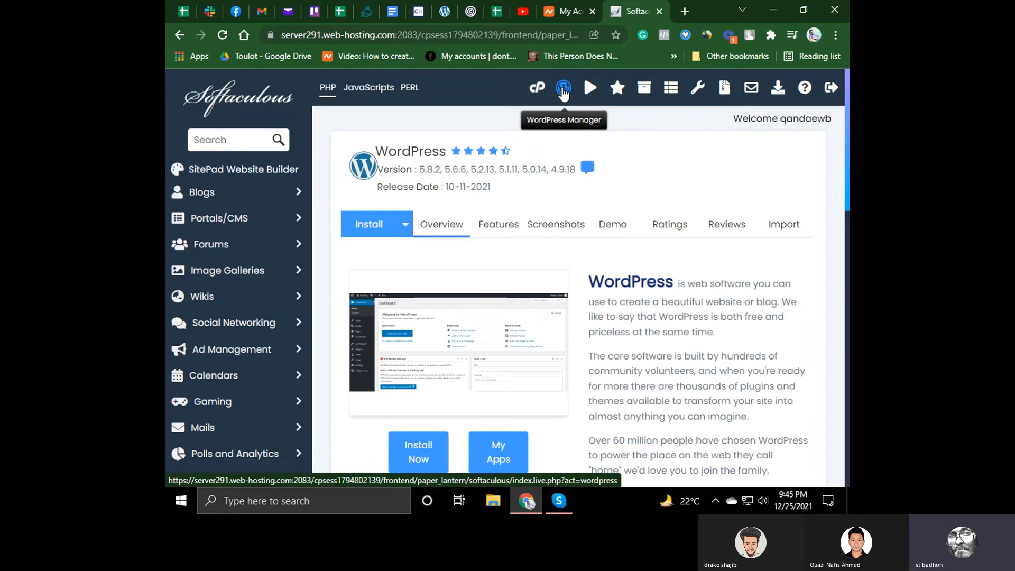
- Open WordPress Manager in Softaculous and check the existing installations against the domains in Namecheap
left_click(564, 94)
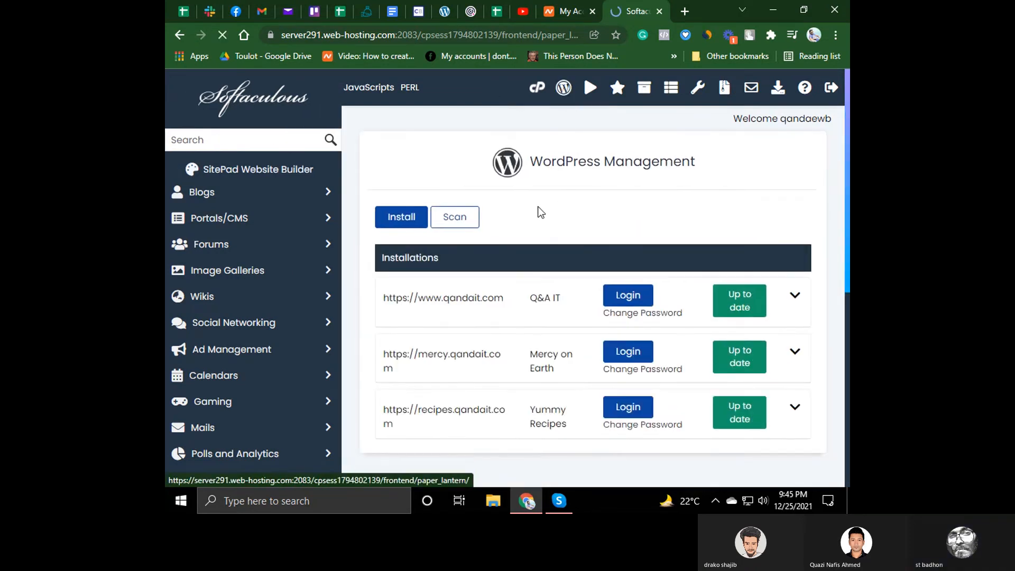
scroll(492, 204, "down", 2)
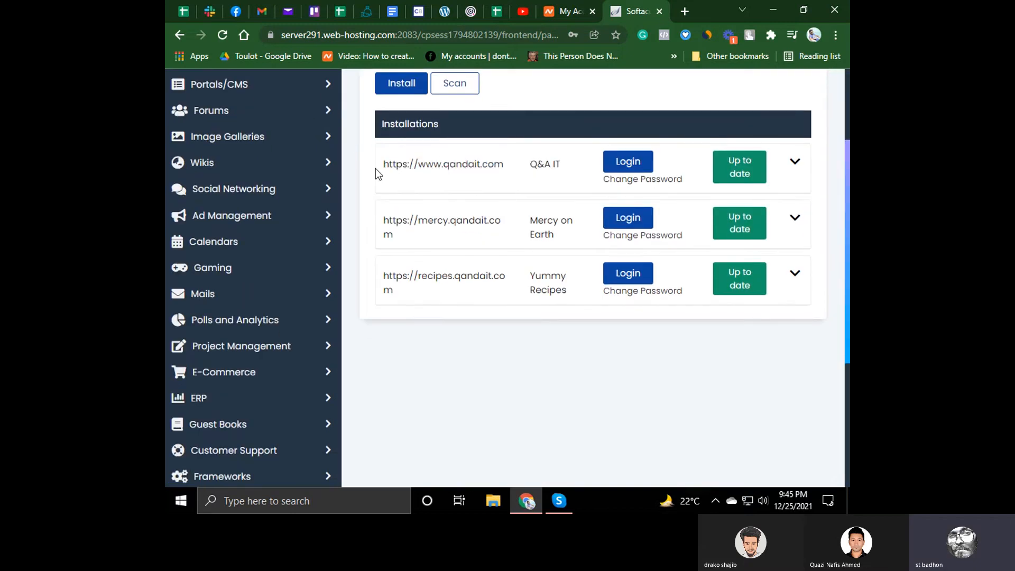
scroll(378, 189, "up", 2)
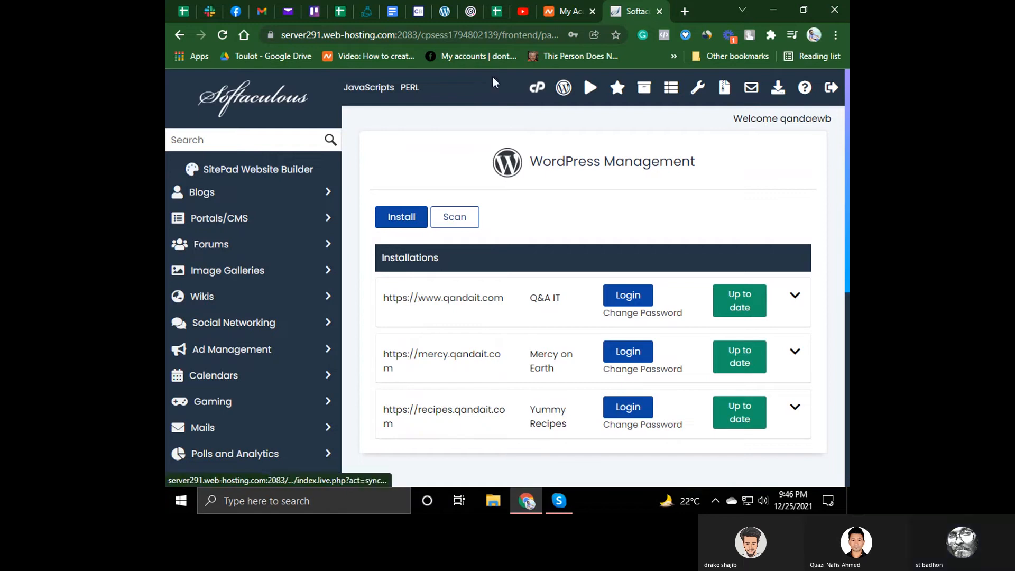
key("ctrl+shift+Tab")
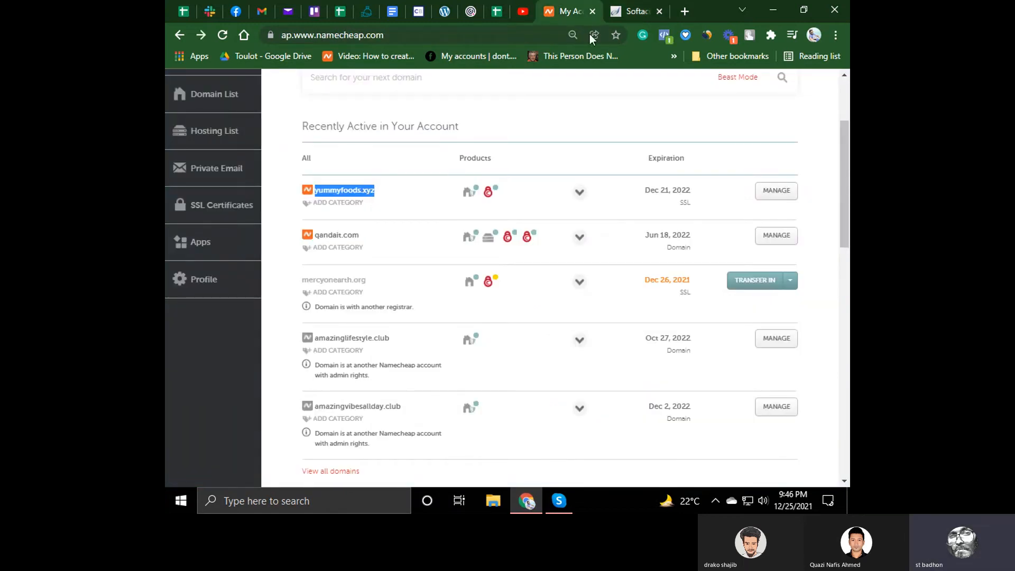
left_click(649, 6)
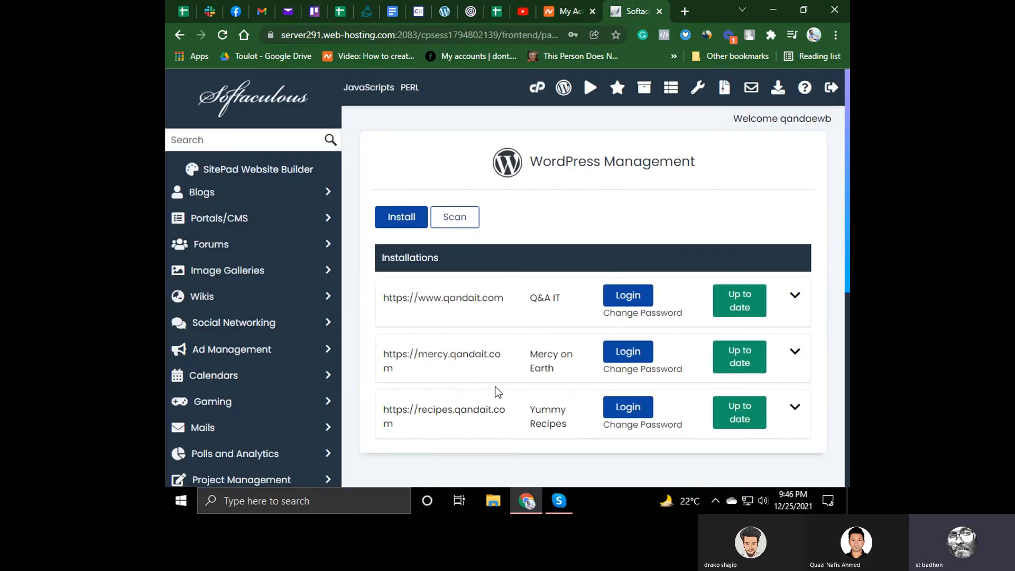
- Start a new WordPress installation and choose yummyfoods.xyz as its domain
left_click(408, 226)
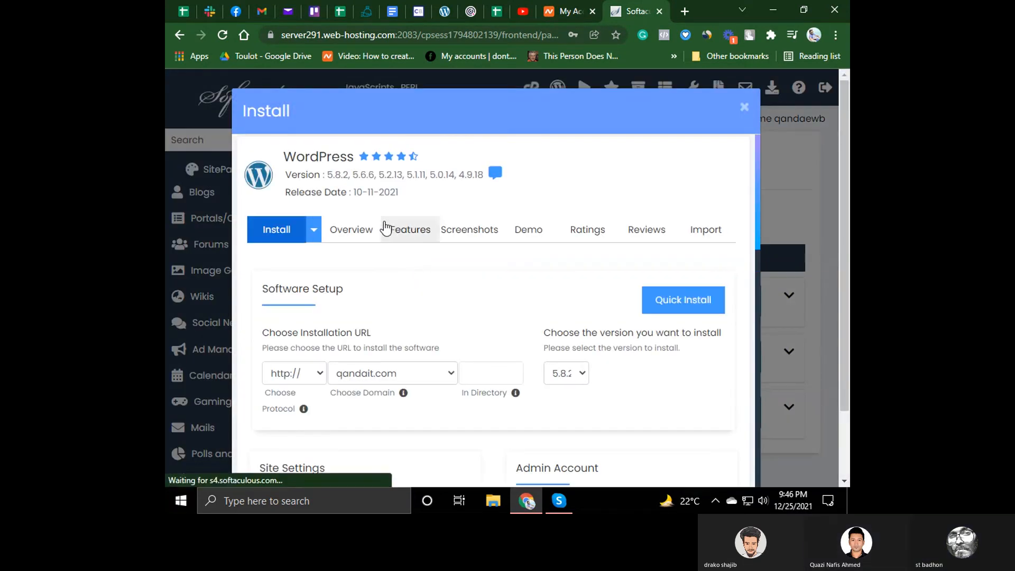
scroll(386, 225, "down", 3)
left_click(383, 240)
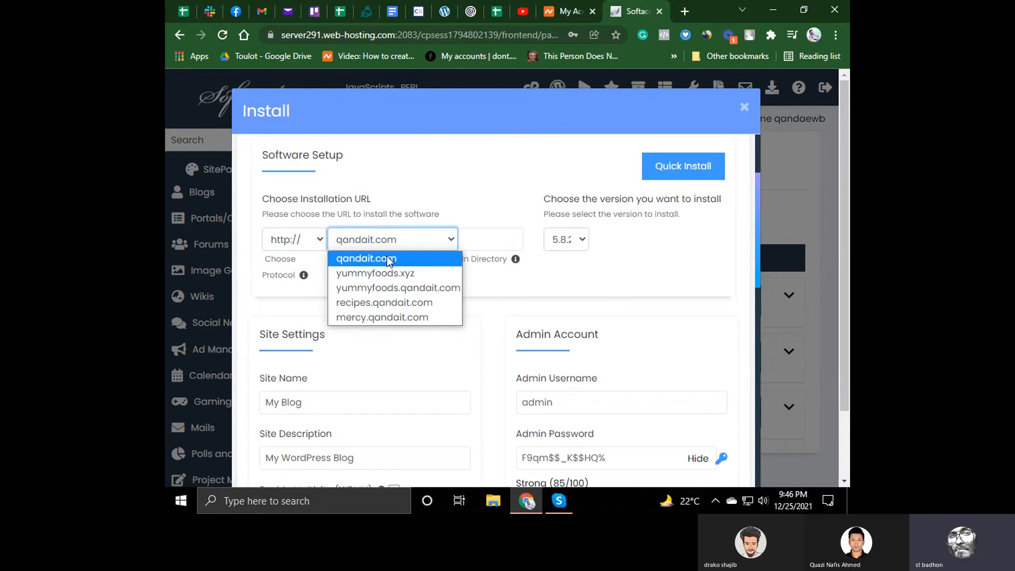
left_click(430, 275)
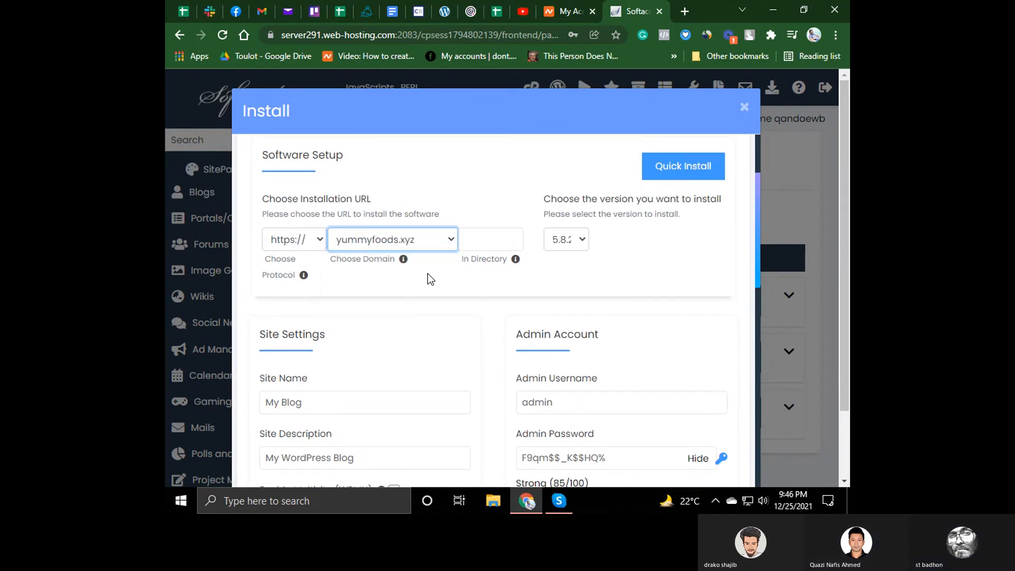
left_click(430, 239)
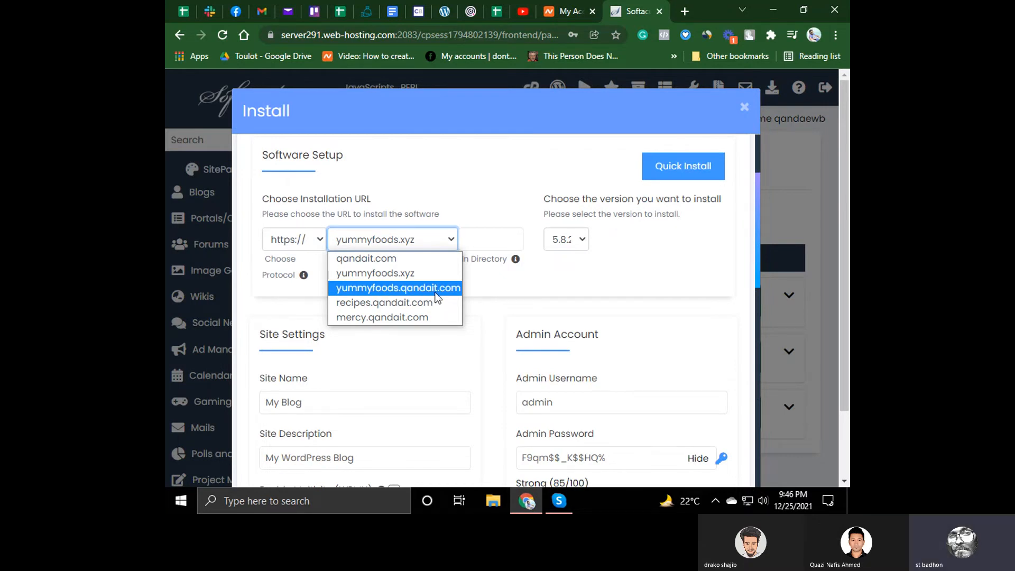
left_click(398, 274)
left_click(315, 242)
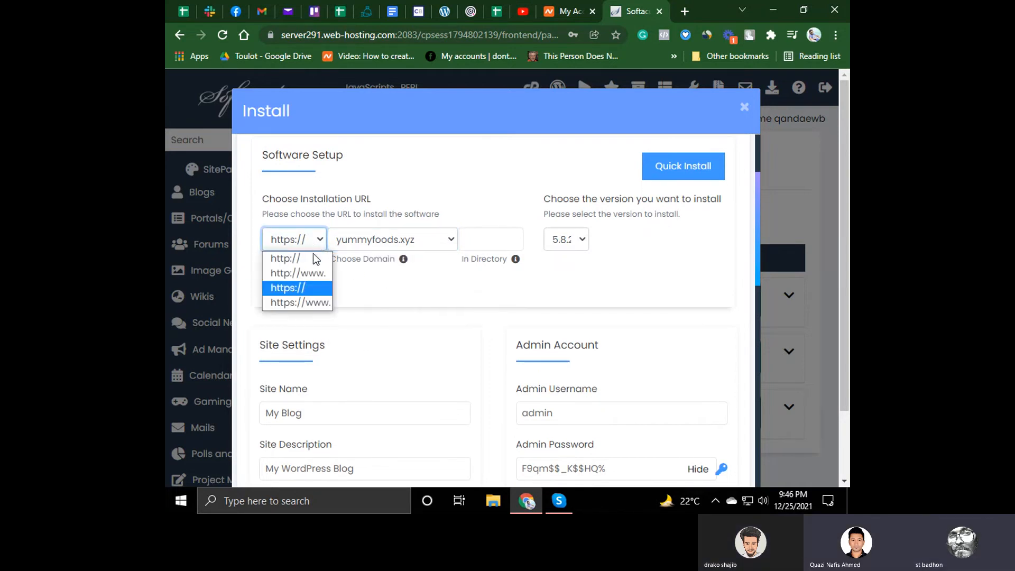
left_click(306, 287)
left_click(566, 239)
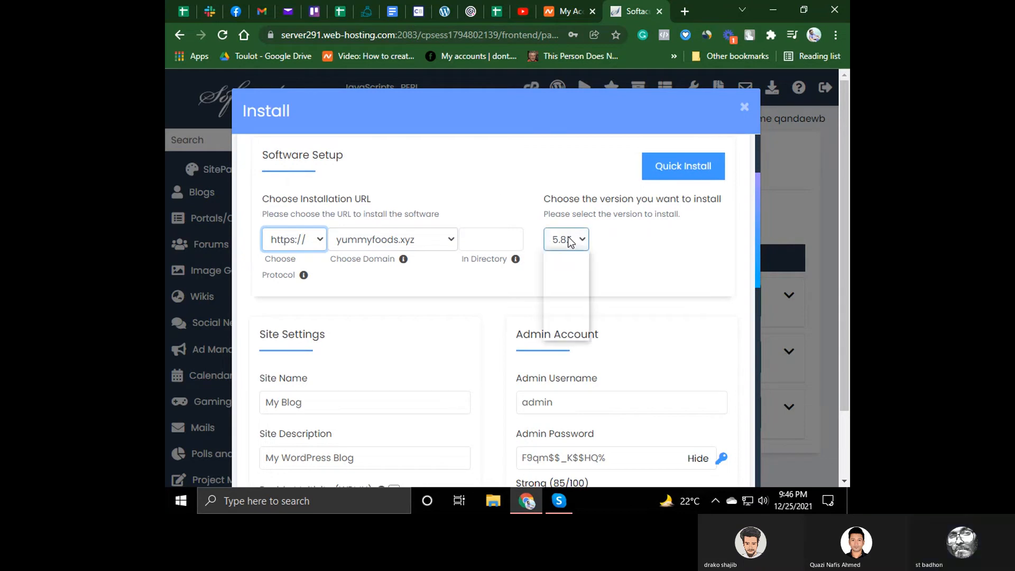
left_click(474, 203)
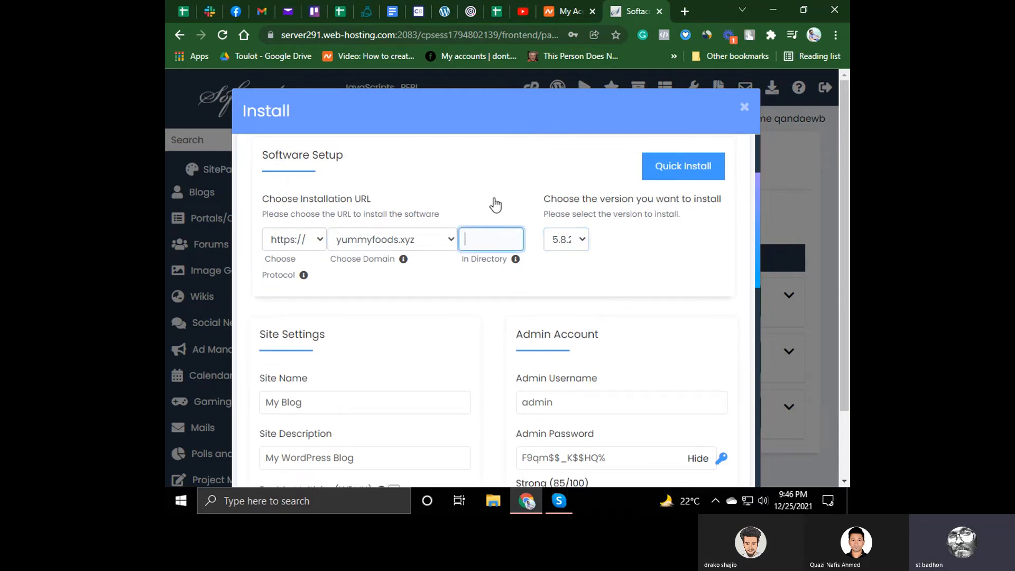
scroll(492, 198, "down", 3)
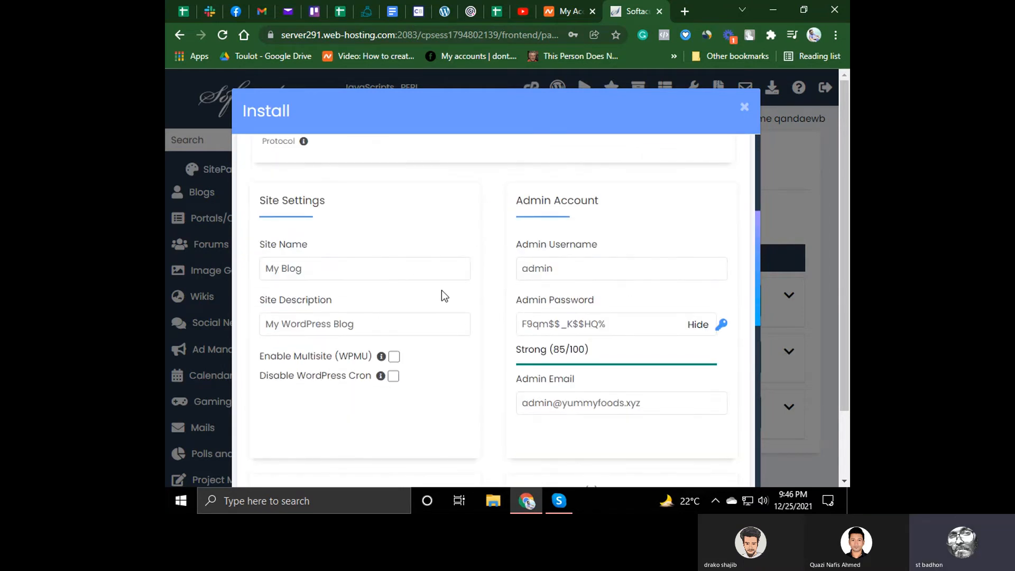
- Set the WordPress site name to Yummy Foods
left_click_drag(358, 273, 274, 272)
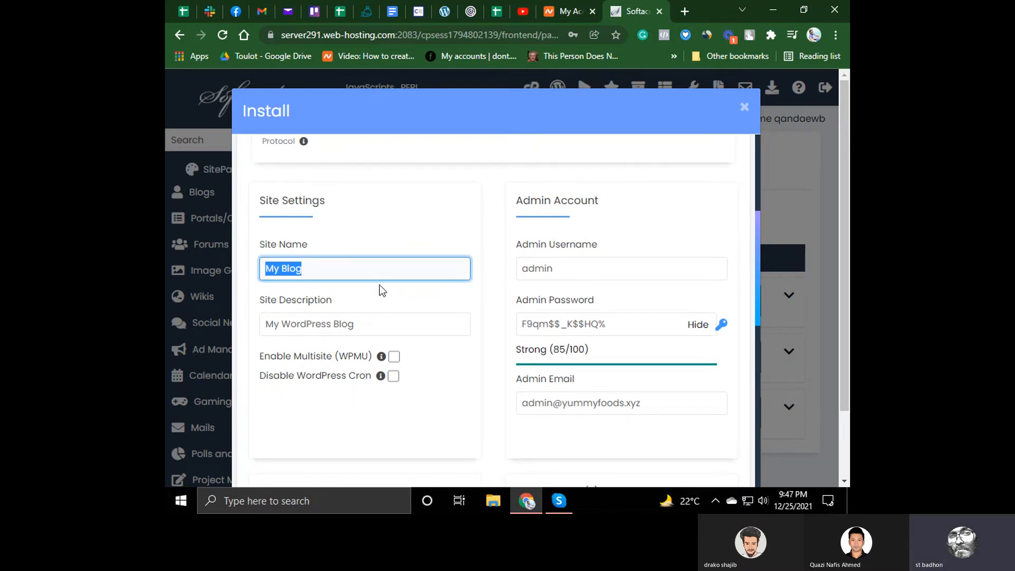
type("Yummy Foods")
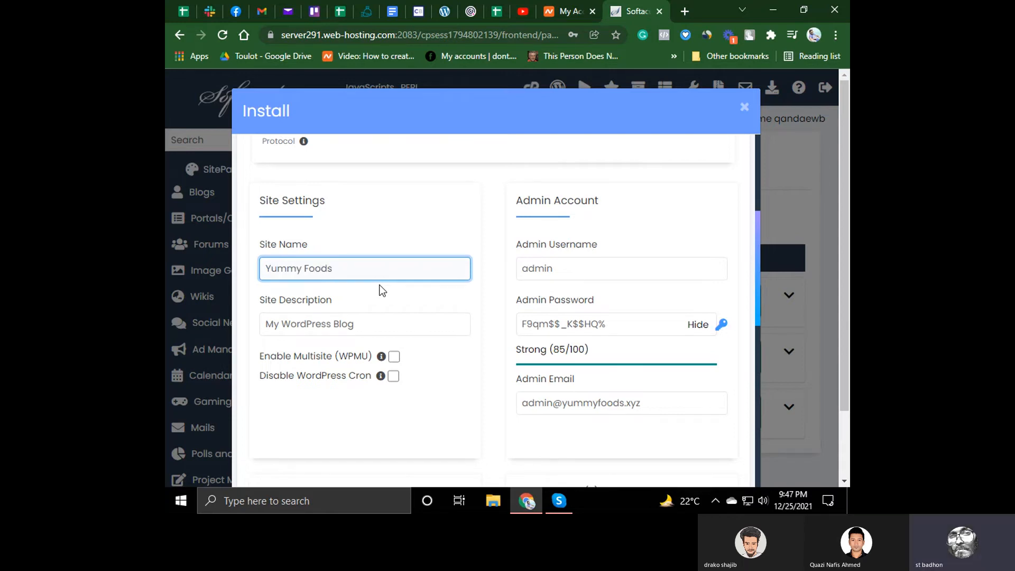
- Replace the default WordPress admin username with the site administrator's username, keeping the suggested admin password
left_click(627, 269)
left_click(615, 325)
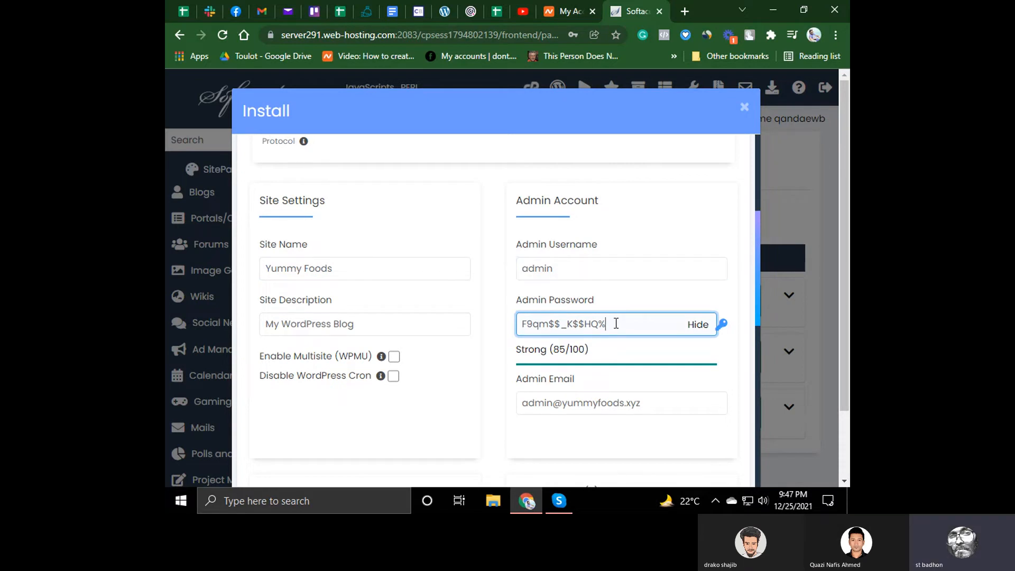
double_click(563, 271)
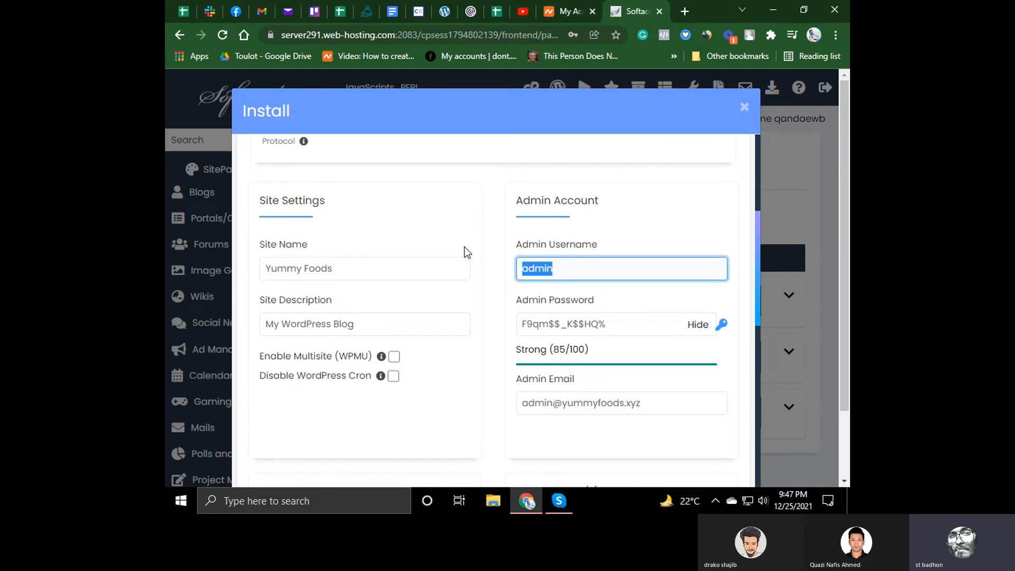
left_click(559, 13)
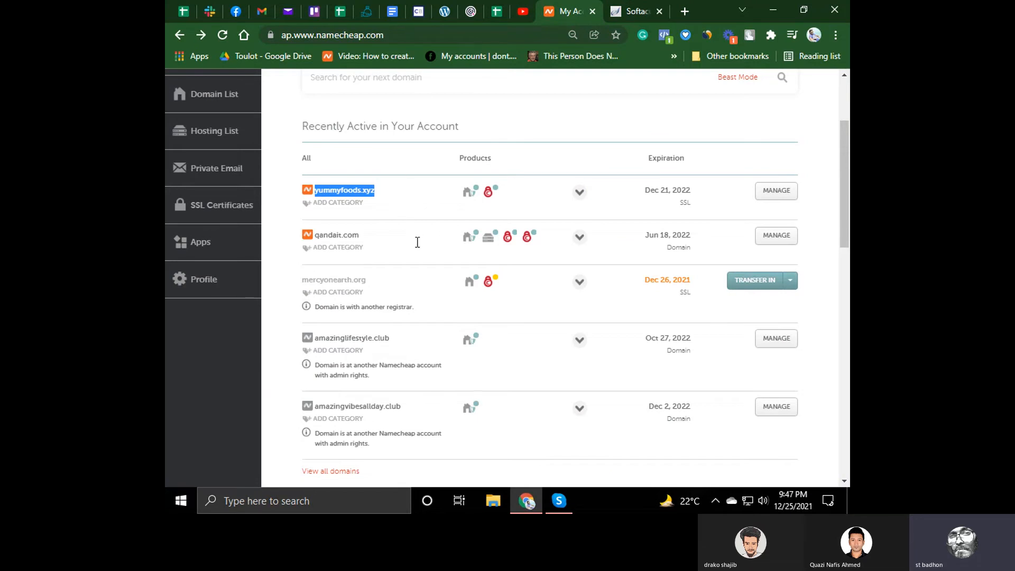
scroll(386, 259, "up", 3)
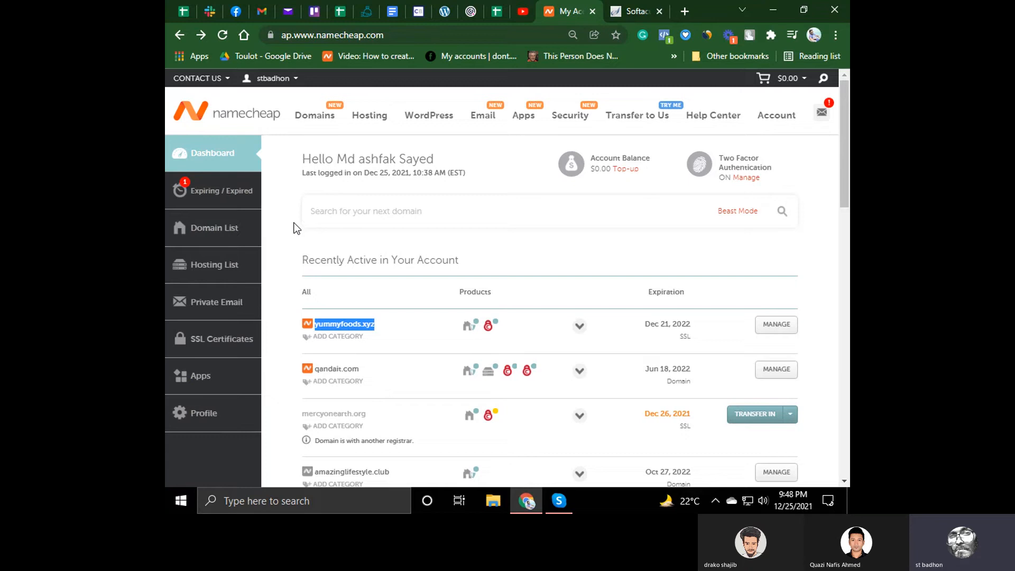
left_click(648, 7)
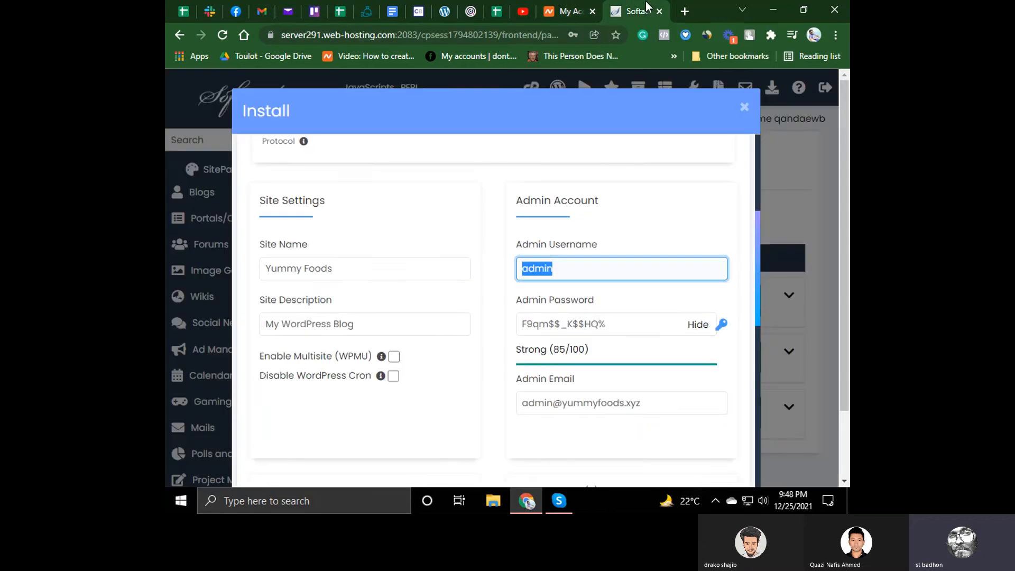
left_click(463, 278)
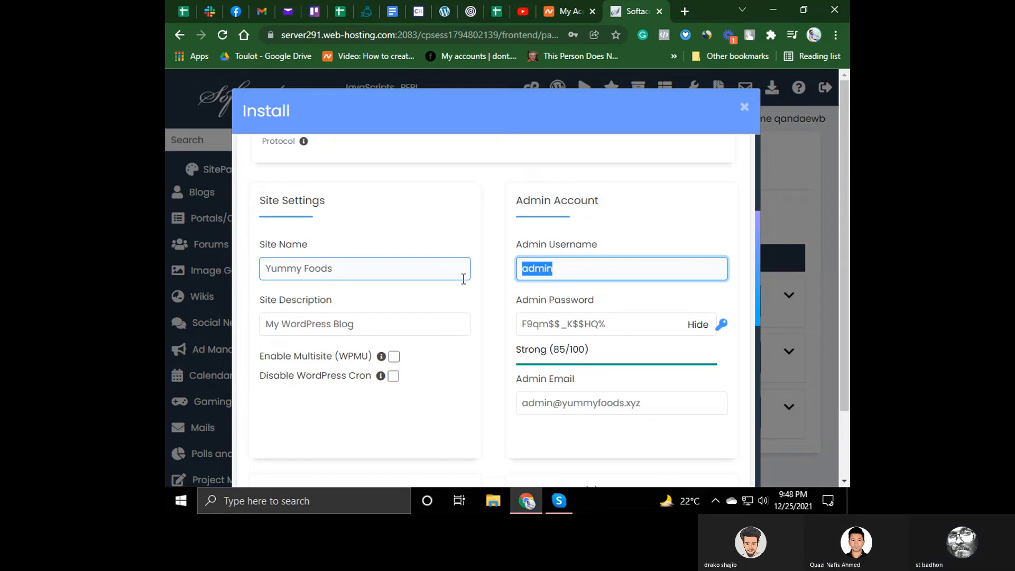
type("urt")
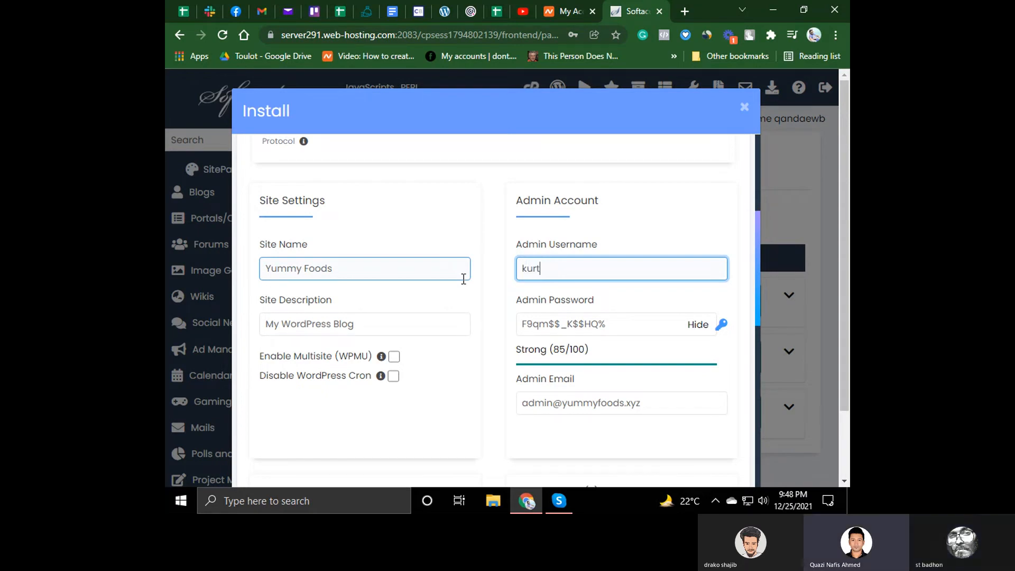
left_click(652, 329)
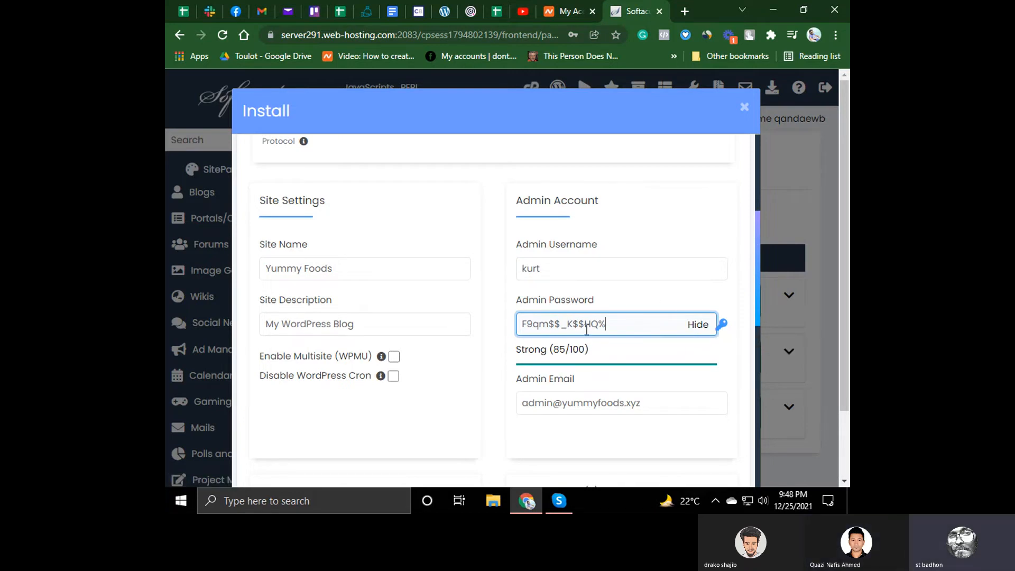
- Select the part before the @ in the Admin Email, and open cPanel for qandait.com's hosting from Namecheap
left_click(582, 402)
double_click(555, 404)
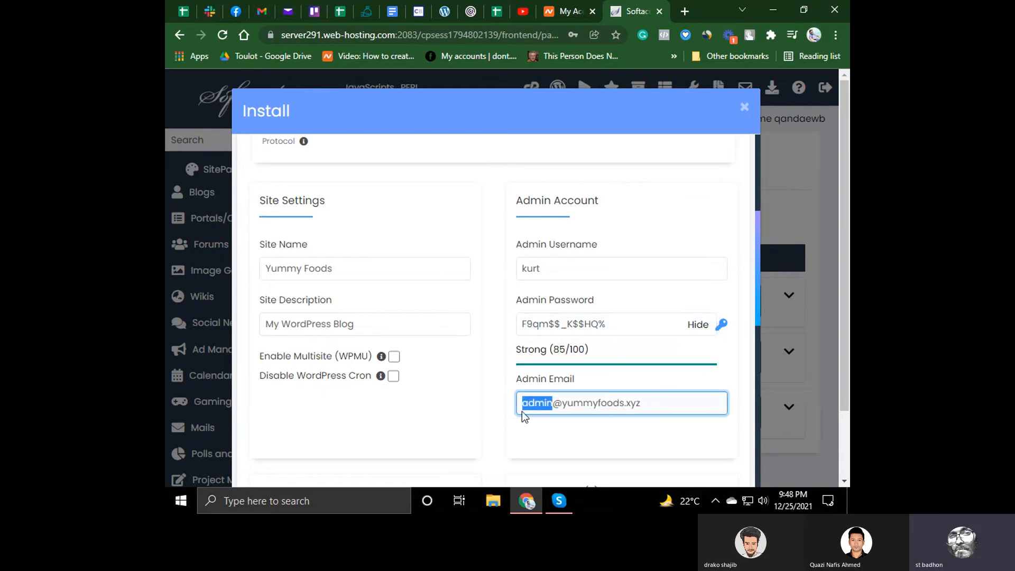
scroll(603, 413, "down", 3)
scroll(588, 400, "up", 3)
left_click(554, 7)
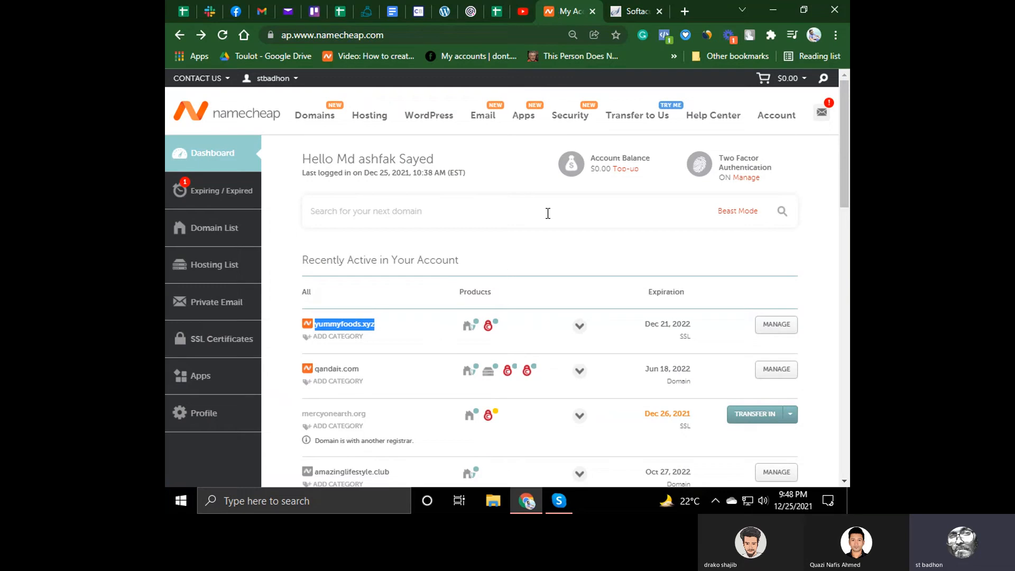
mouse_move(488, 373)
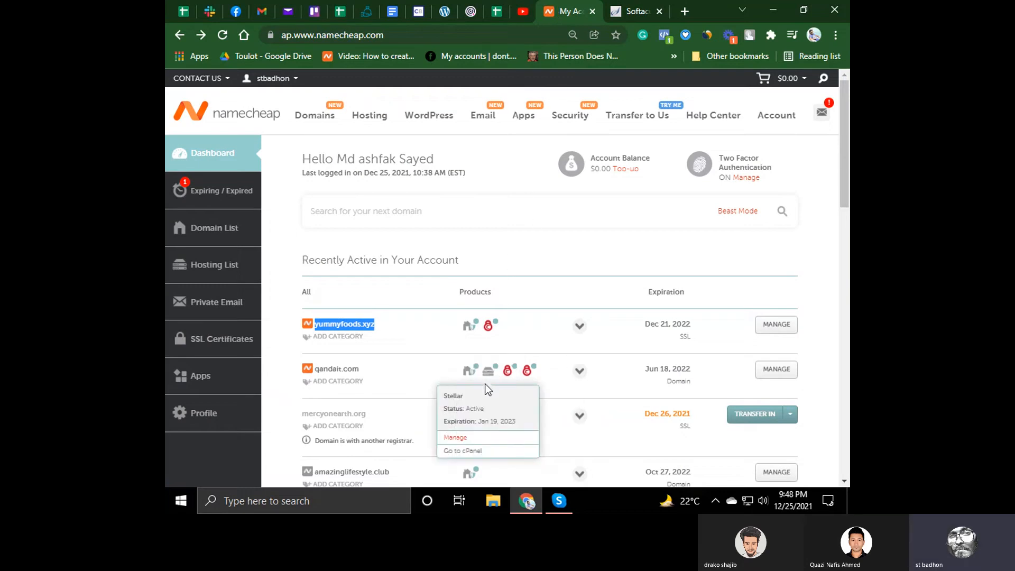
left_click(468, 452)
left_click(608, 7)
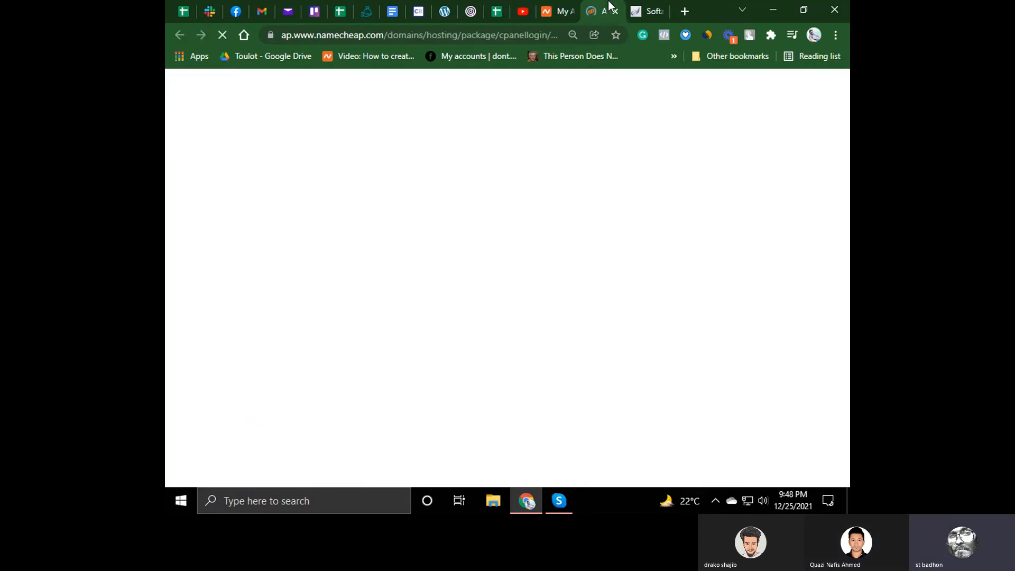
left_click(644, 11)
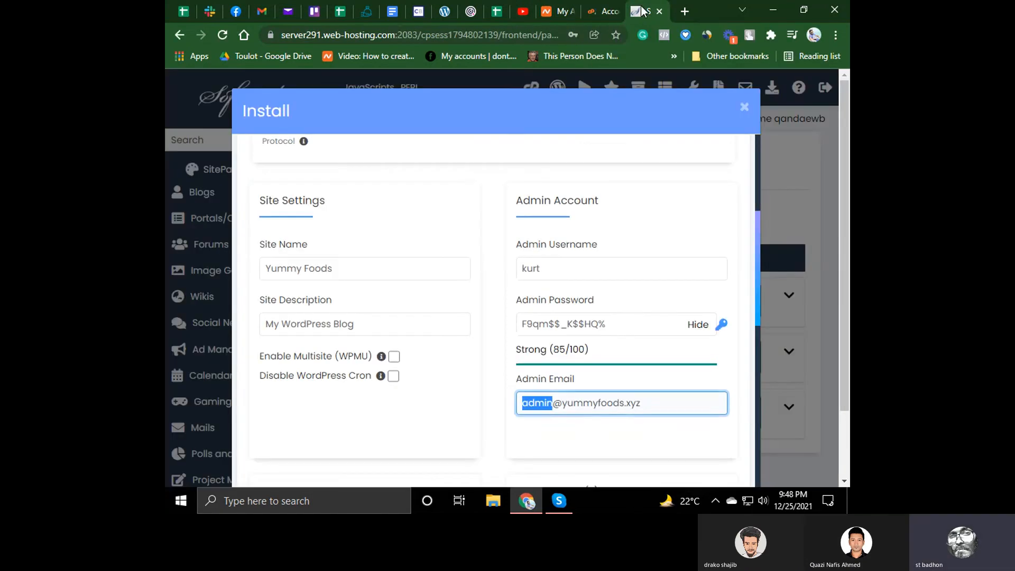
left_click(603, 10)
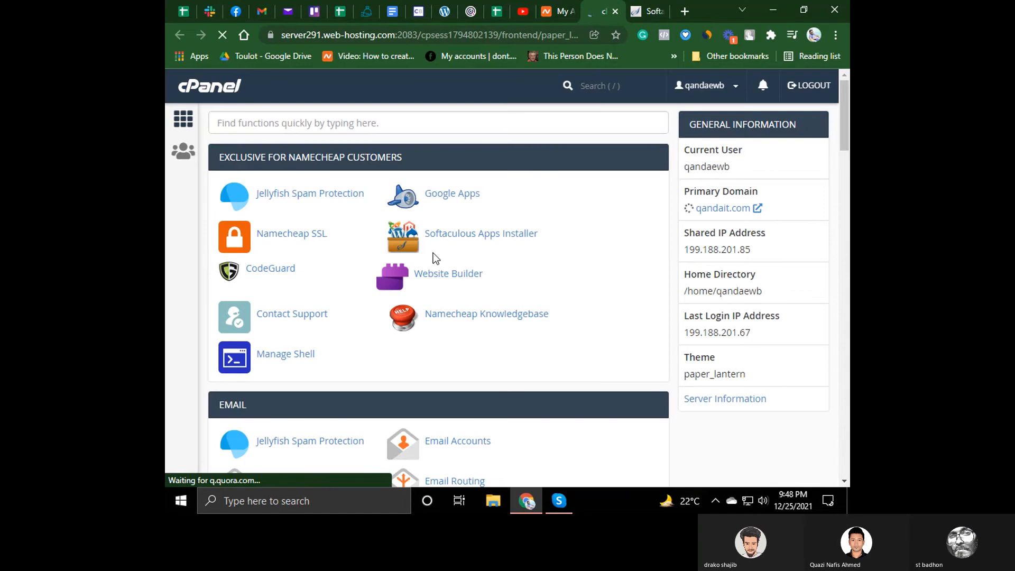
- Open Email Accounts in cPanel and start creating a new email account
scroll(174, 264, "down", 3)
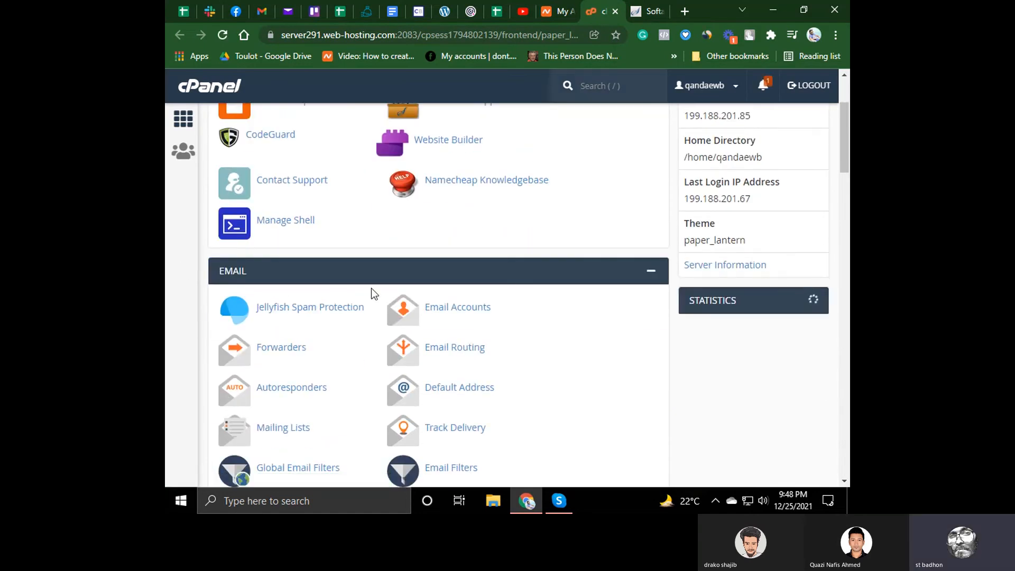
scroll(389, 258, "up", 3)
scroll(418, 354, "down", 3)
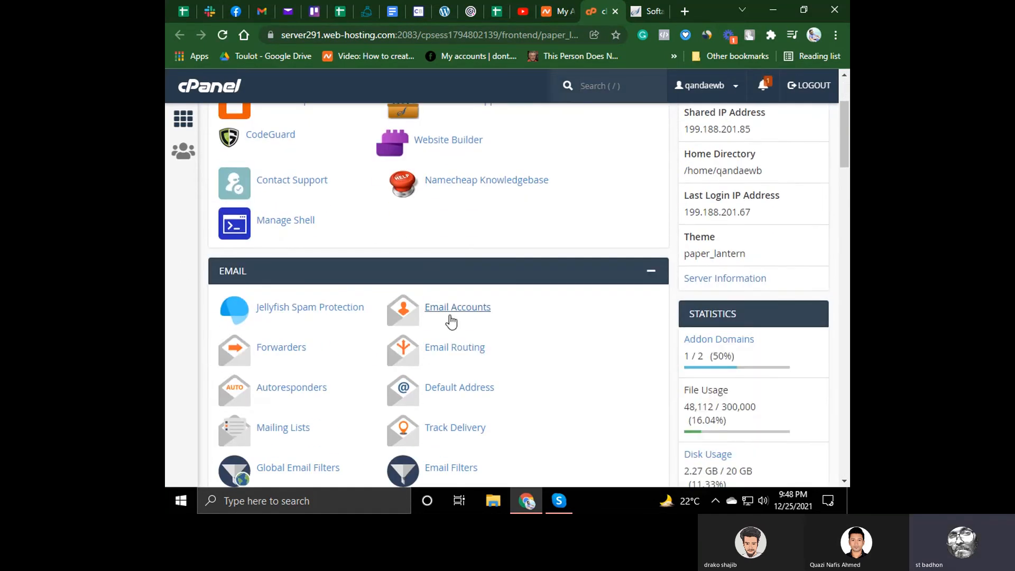
left_click(450, 316)
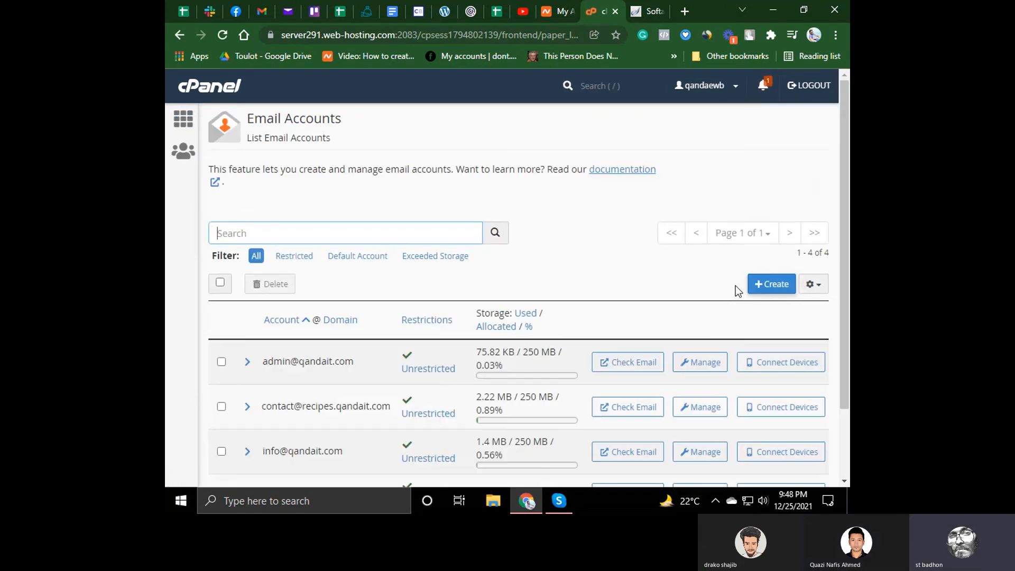
left_click(773, 285)
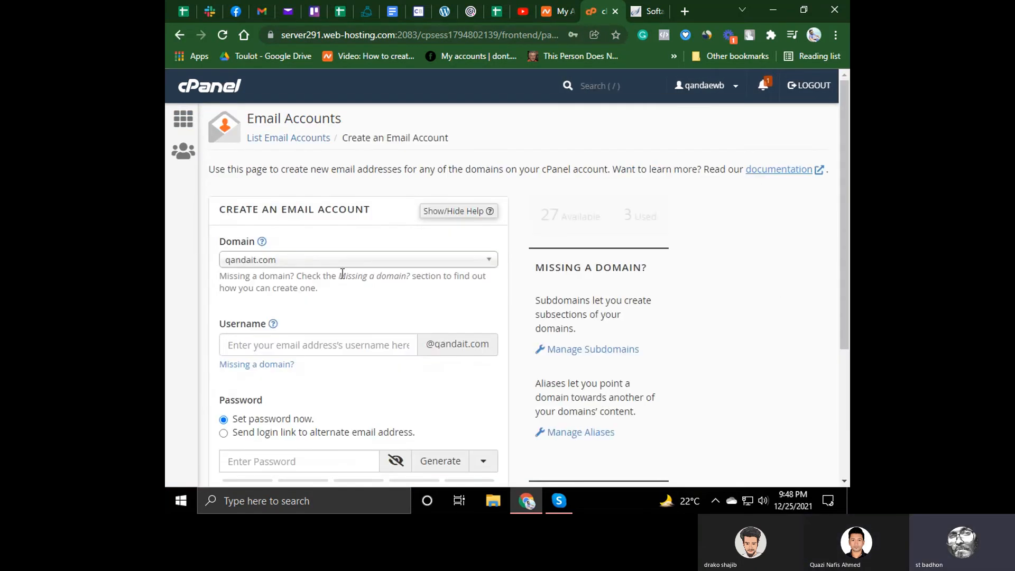
left_click(269, 263)
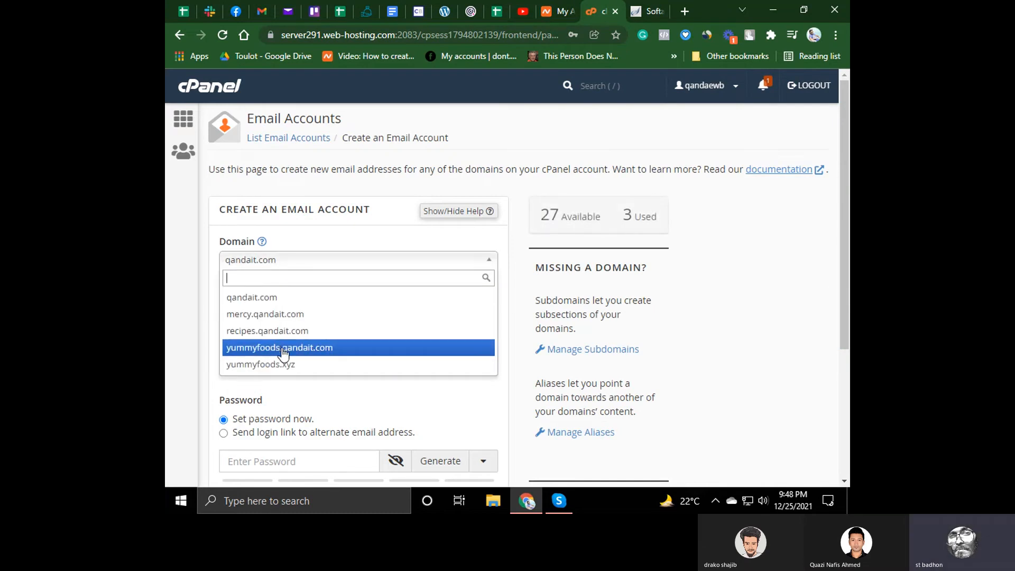
left_click(276, 364)
scroll(220, 329, "down", 1)
left_click(292, 279)
type("i")
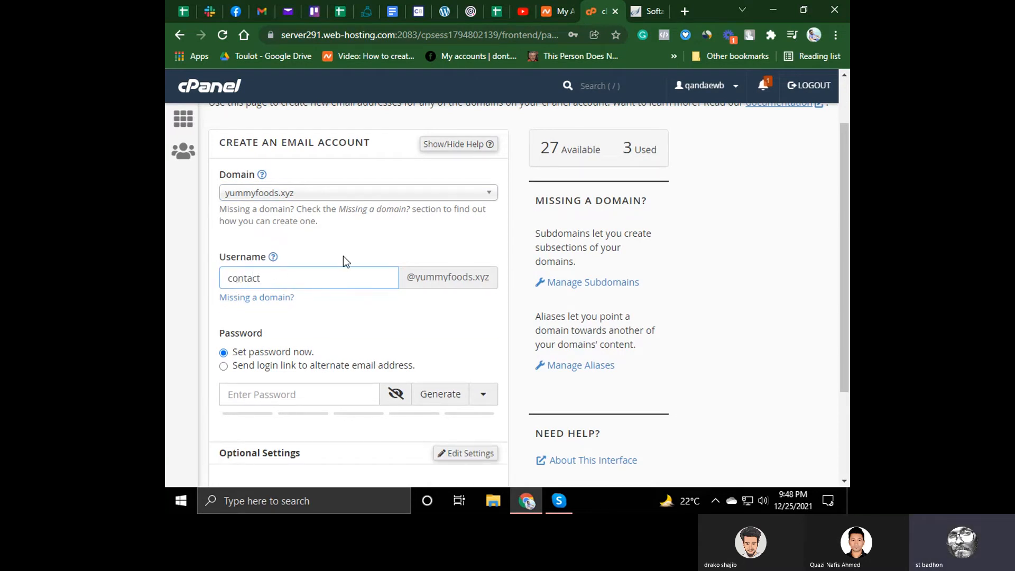
key("ctrl+a")
key("ctrl+c")
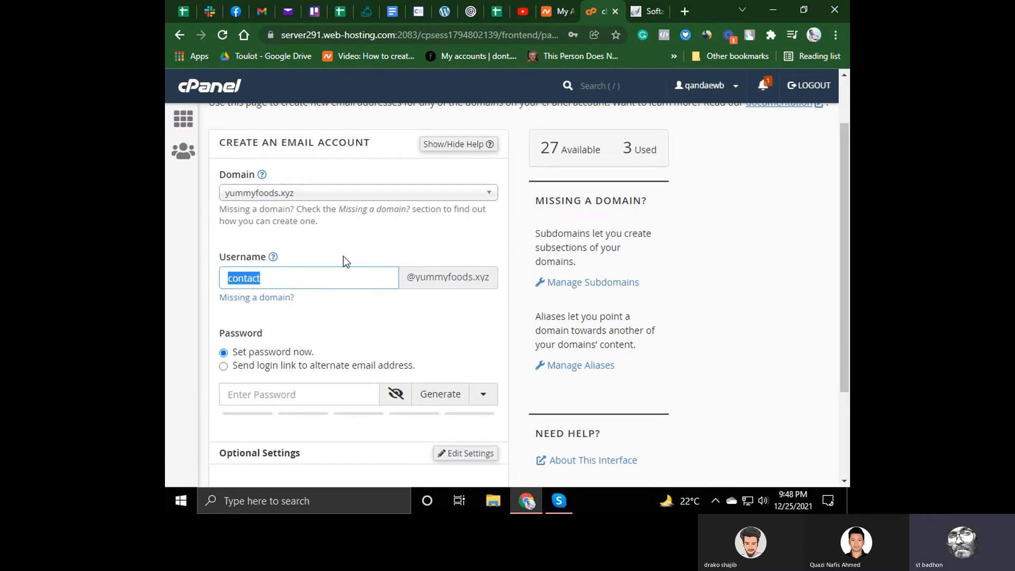
left_click(643, 9)
key("ctrl+v")
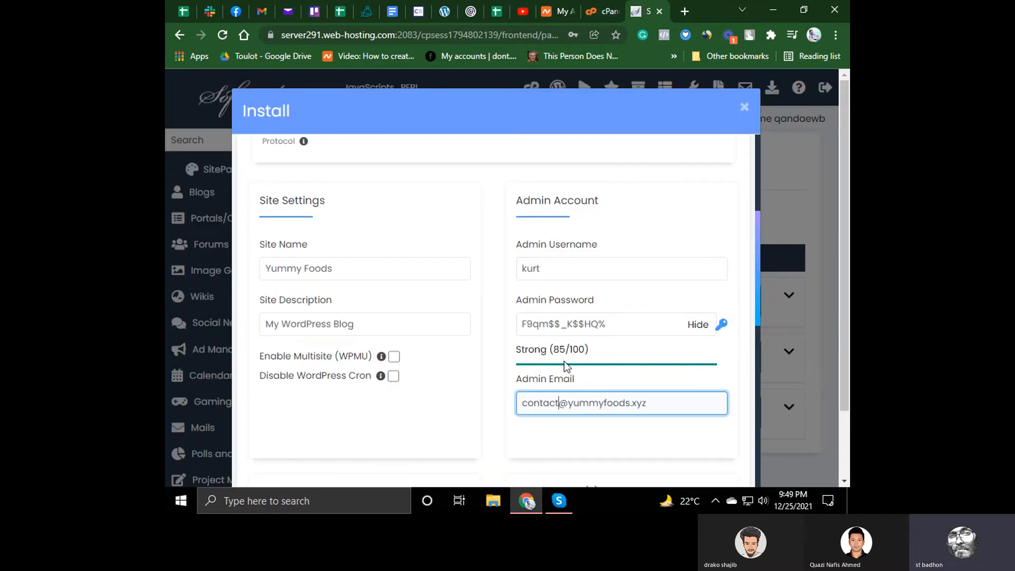
- Return to the cPanel email form, generate the account password and create the email account
left_click(590, 5)
scroll(310, 271, "down", 1)
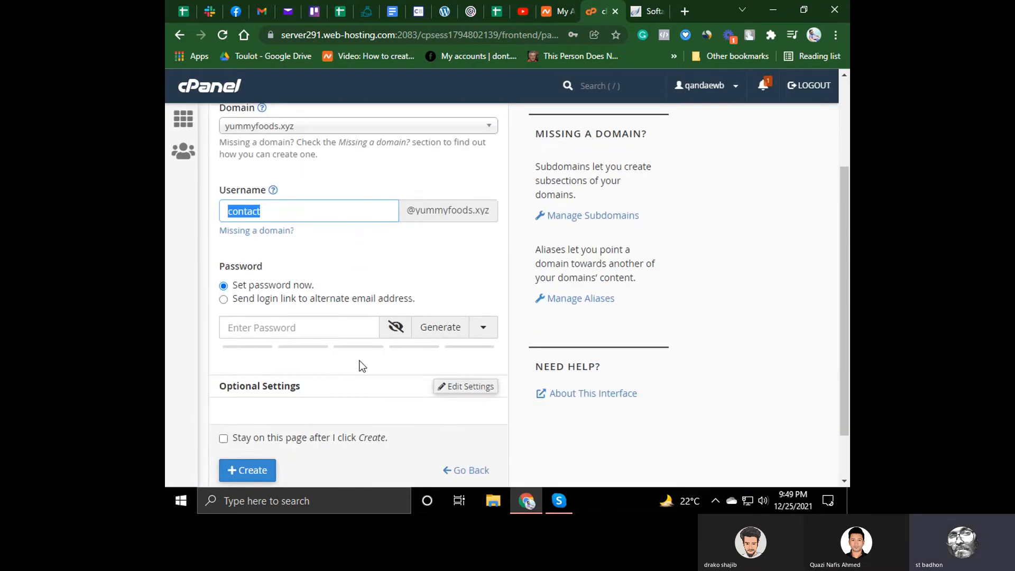
left_click(439, 327)
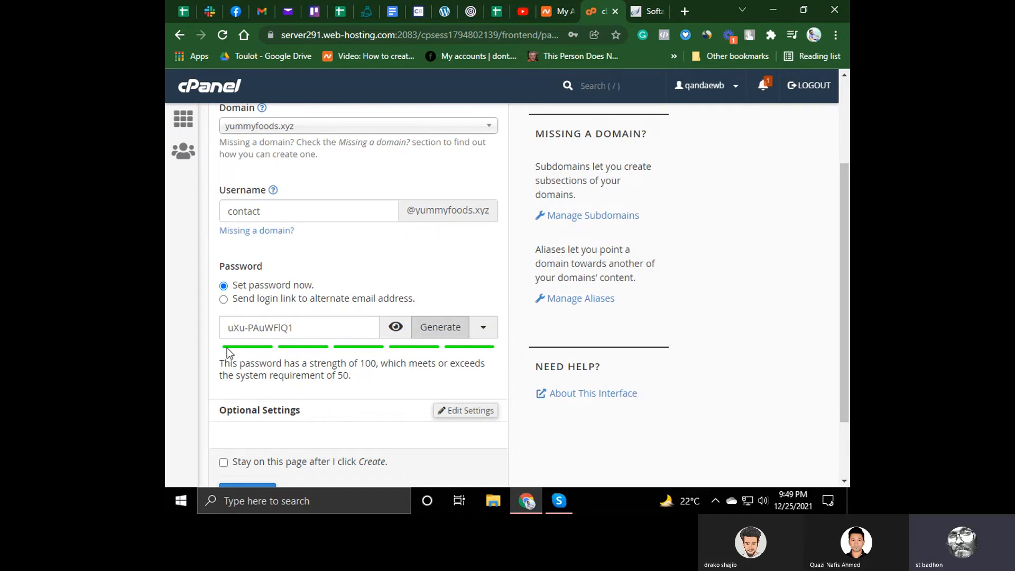
scroll(295, 328, "down", 1)
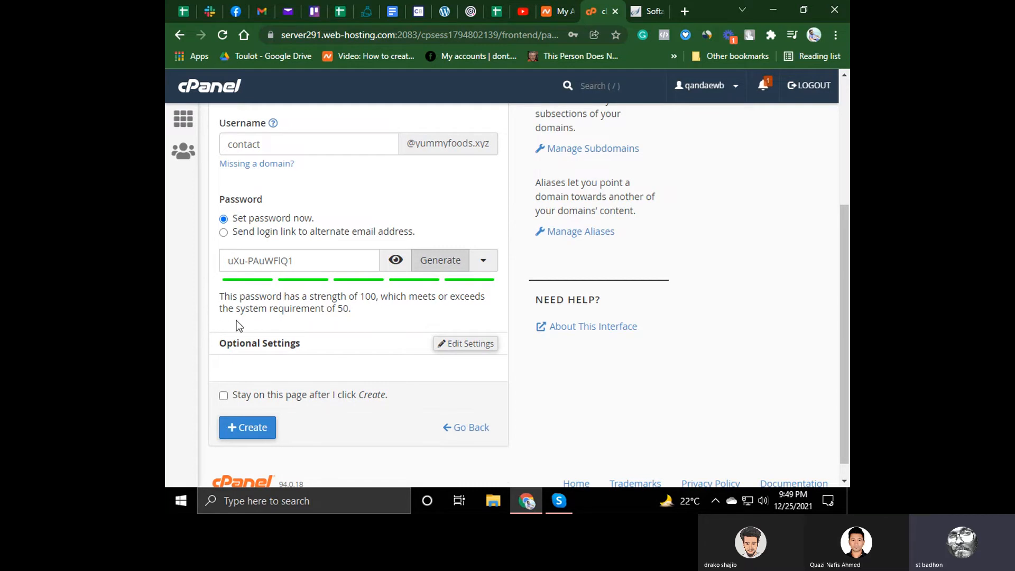
scroll(212, 317, "up", 1)
scroll(195, 312, "down", 2)
left_click(245, 411)
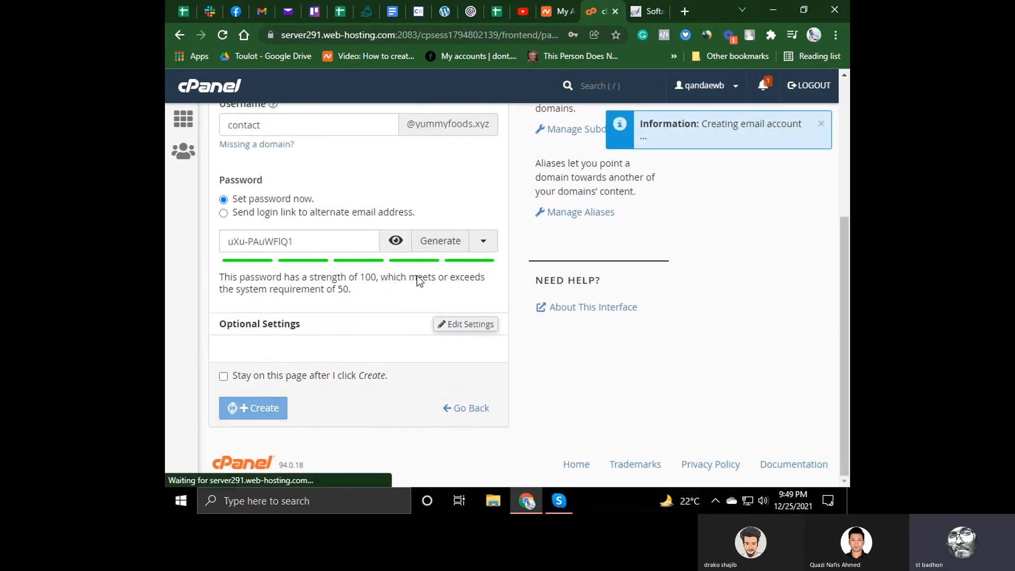
left_click(514, 226)
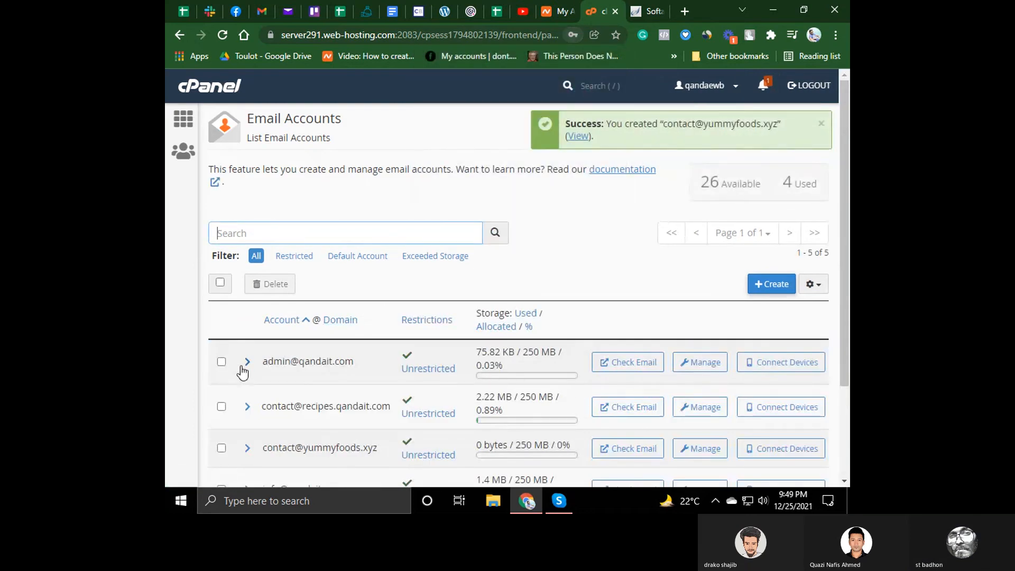
- Check the new yummyfoods.xyz address in the email accounts list and return to the Softaculous install form
scroll(338, 345, "down", 2)
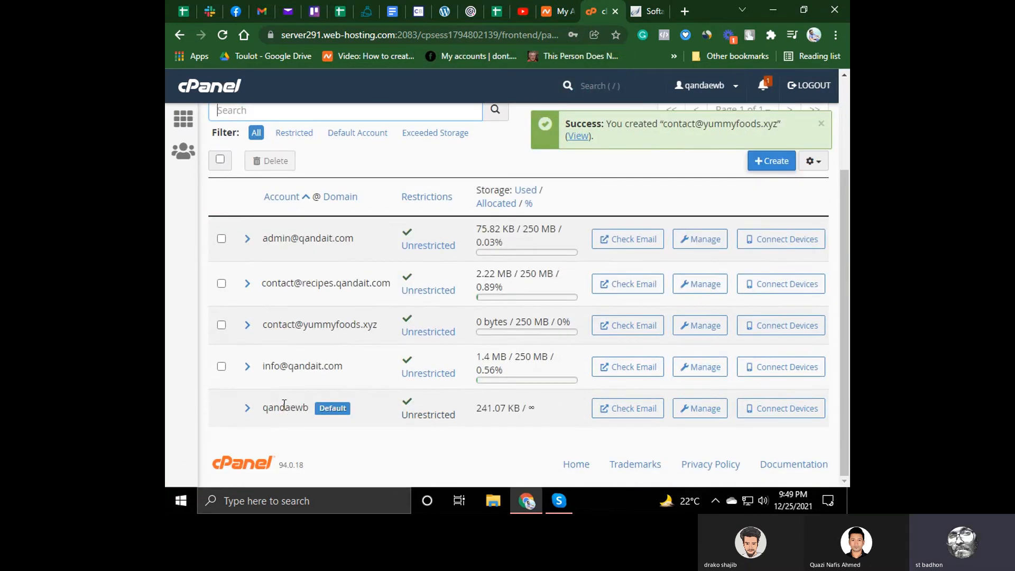
left_click_drag(267, 327, 378, 327)
left_click(649, 10)
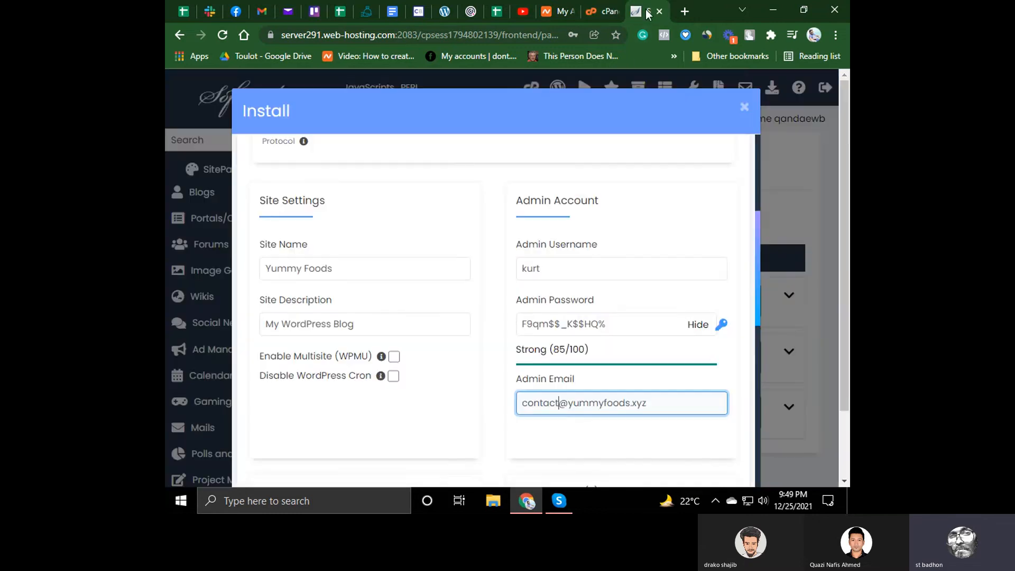
- Keep the default language, Loginizer plugin and theme options in the install form and install WordPress
scroll(583, 361, "down", 4)
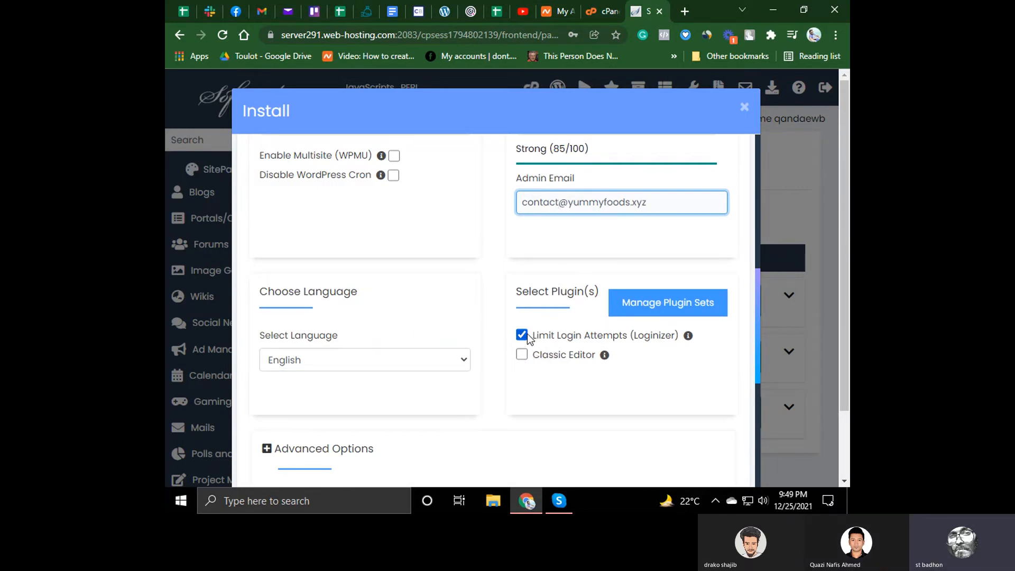
scroll(423, 362, "down", 3)
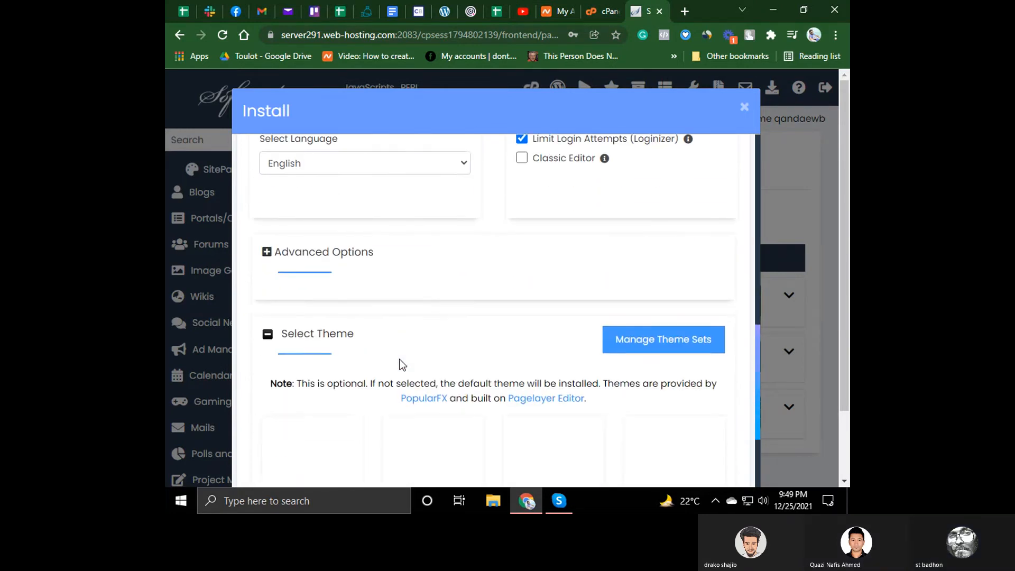
scroll(439, 363, "up", 4)
scroll(440, 367, "up", 5)
scroll(441, 369, "down", 6)
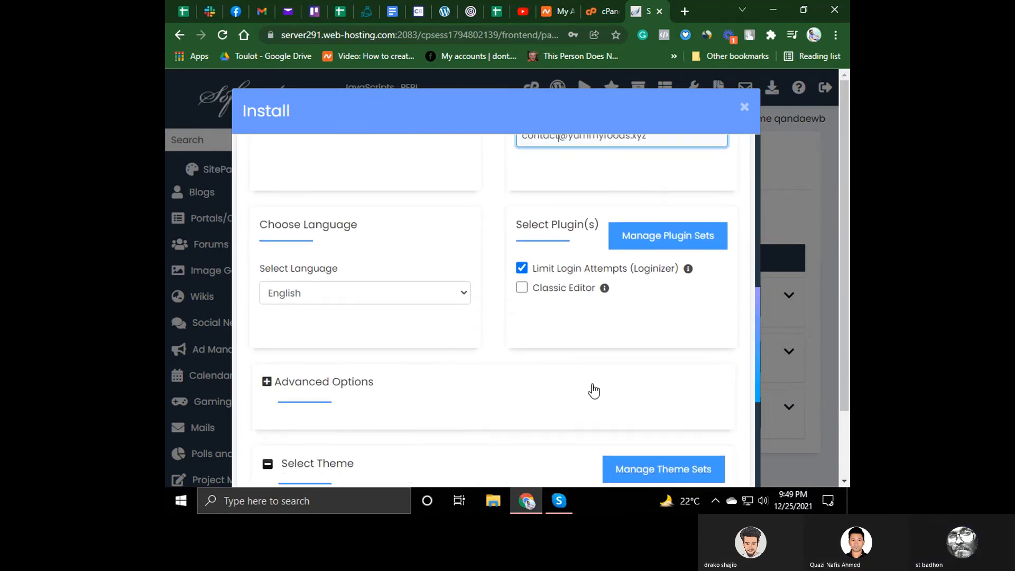
scroll(529, 375, "down", 1)
scroll(611, 364, "down", 4)
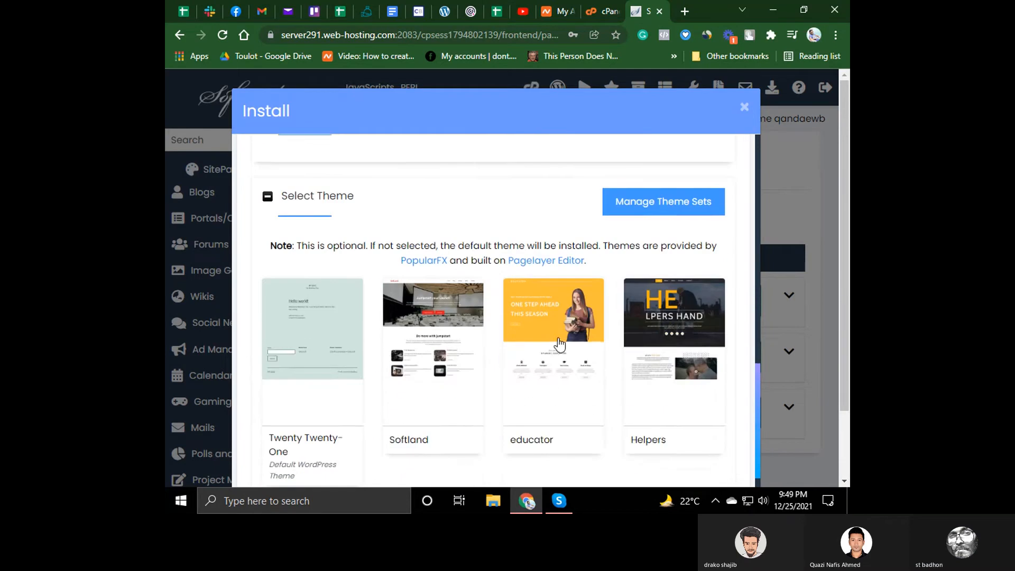
scroll(557, 339, "up", 5)
scroll(510, 358, "down", 9)
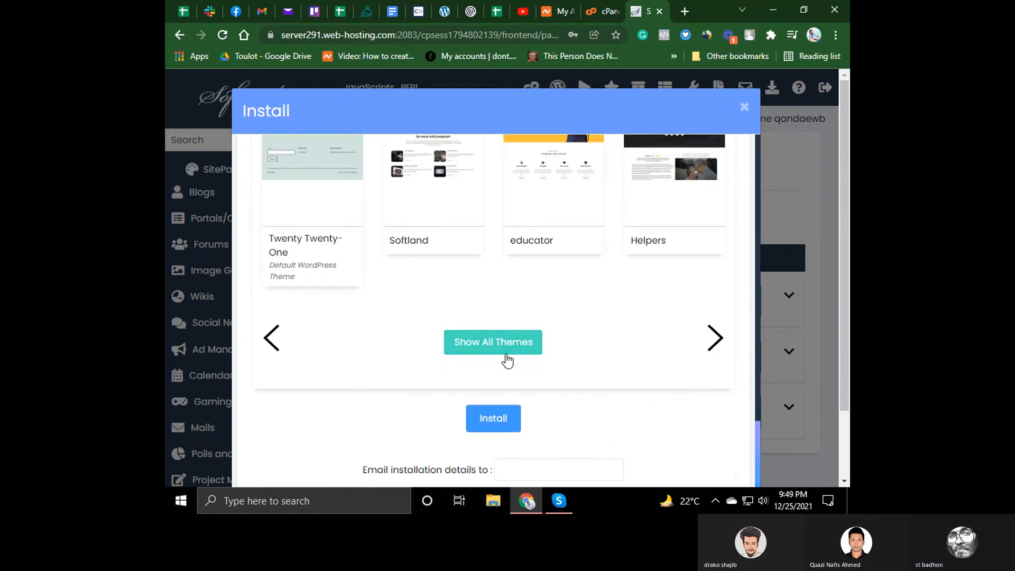
left_click(499, 427)
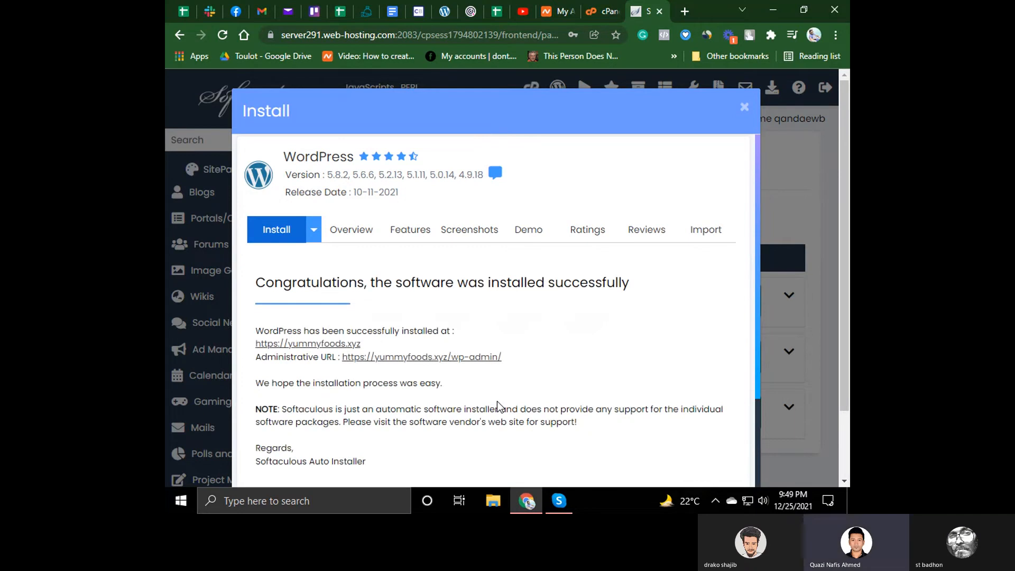
- Open the new site's administrative URL and its front page, check the front page and close it, returning to the dashboard
left_click(483, 363)
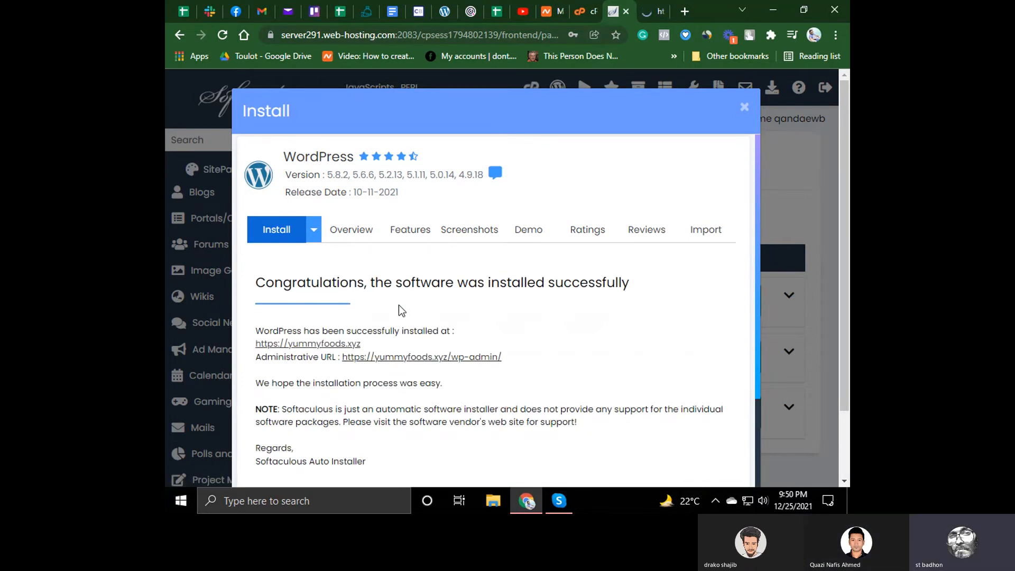
left_click(344, 346)
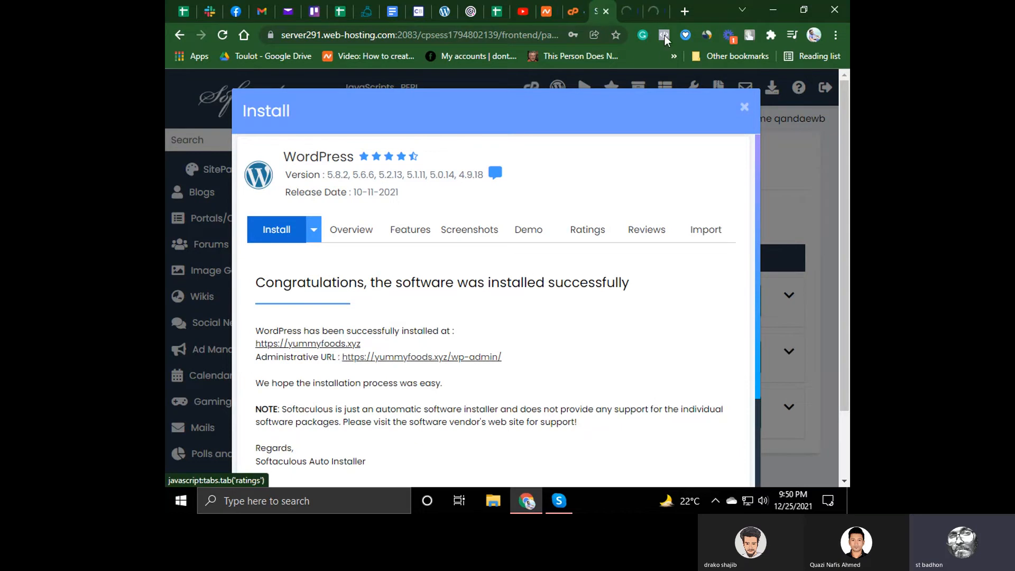
left_click(632, 5)
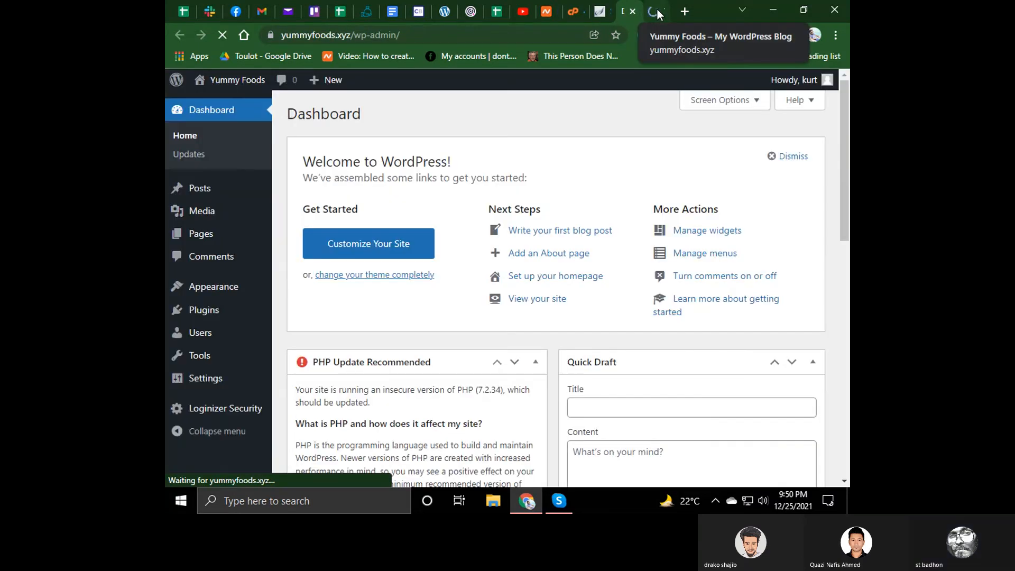
left_click(657, 8)
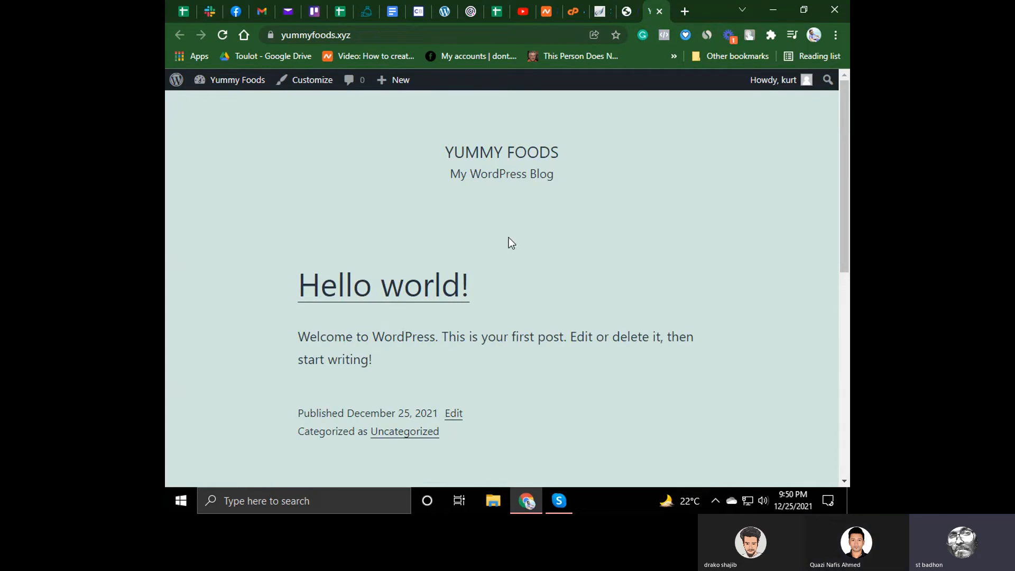
left_click(661, 11)
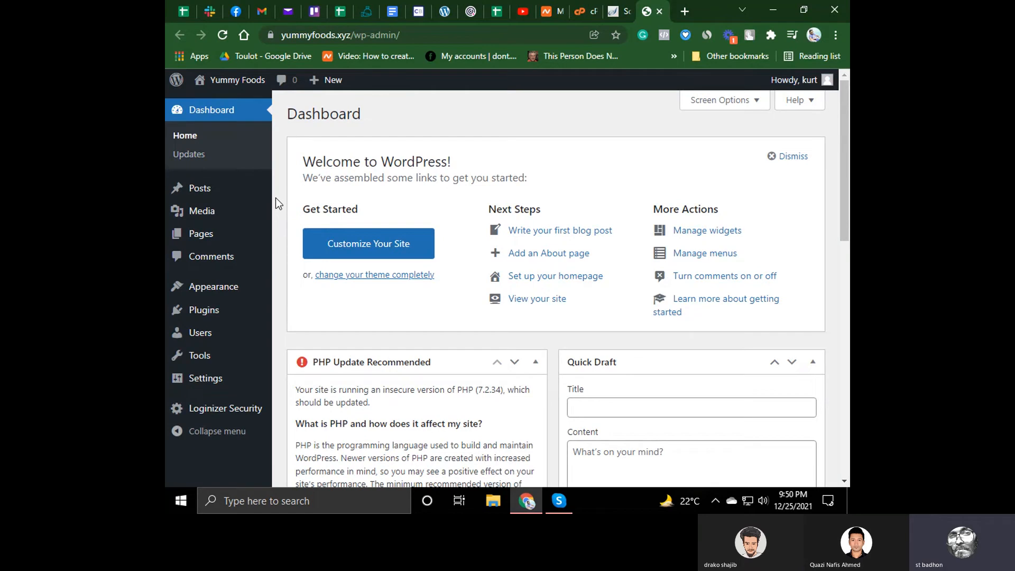
- Look over the WordPress dashboard and installed plugins list, and open the page for adding a new plugin
scroll(276, 197, "down", 1)
scroll(276, 201, "down", 2)
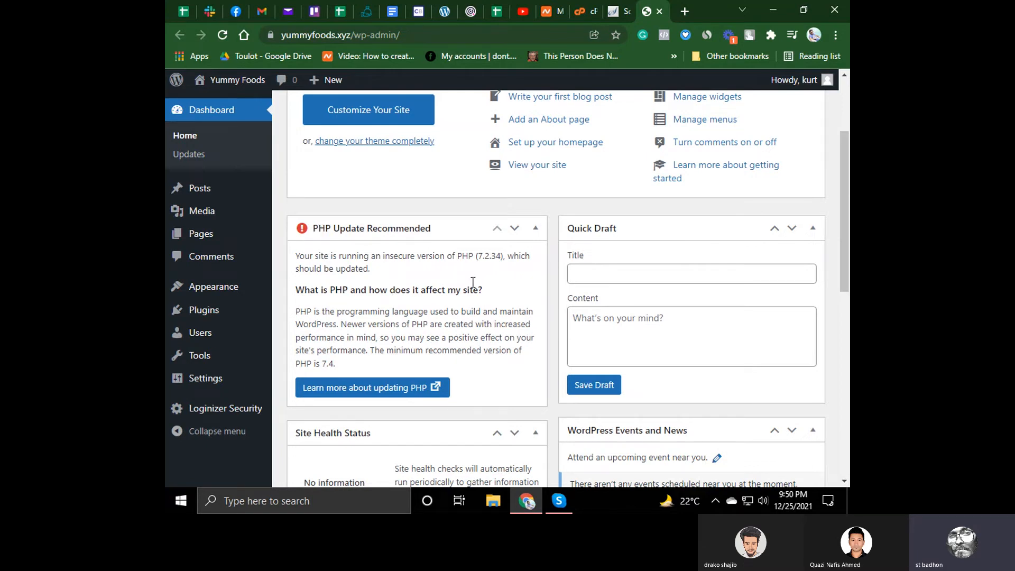
mouse_move(221, 197)
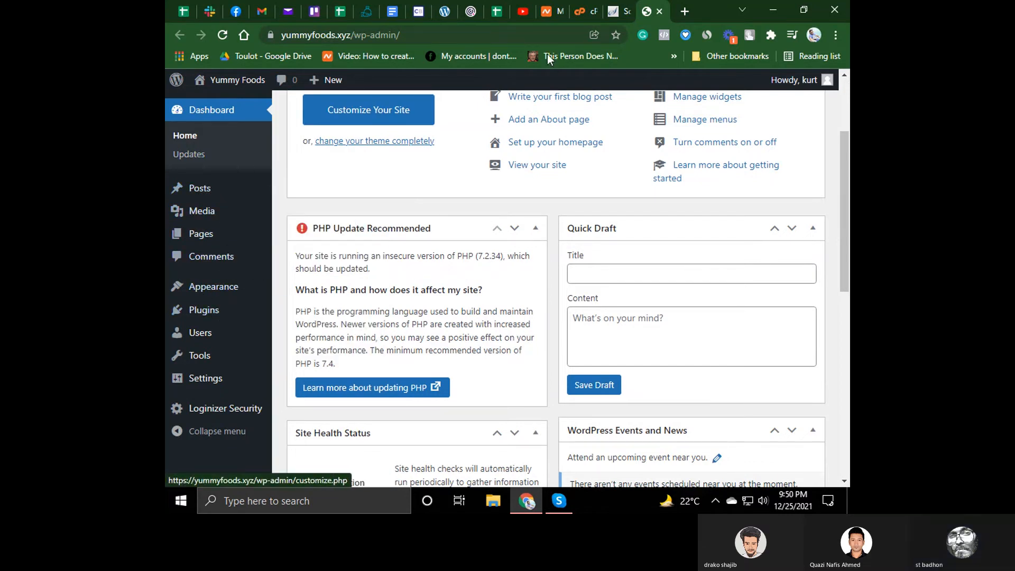
mouse_move(254, 229)
mouse_move(212, 312)
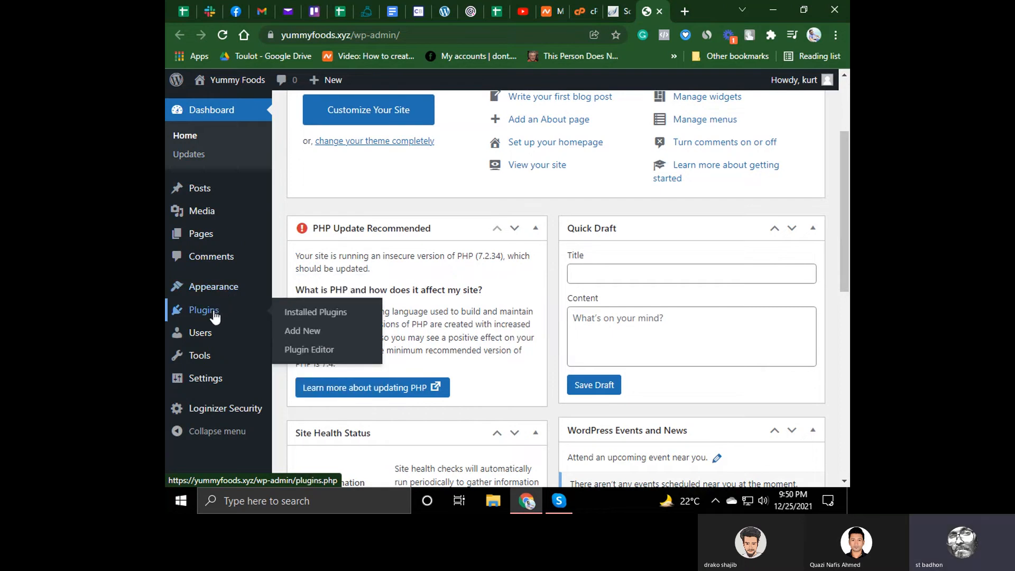
left_click(319, 316)
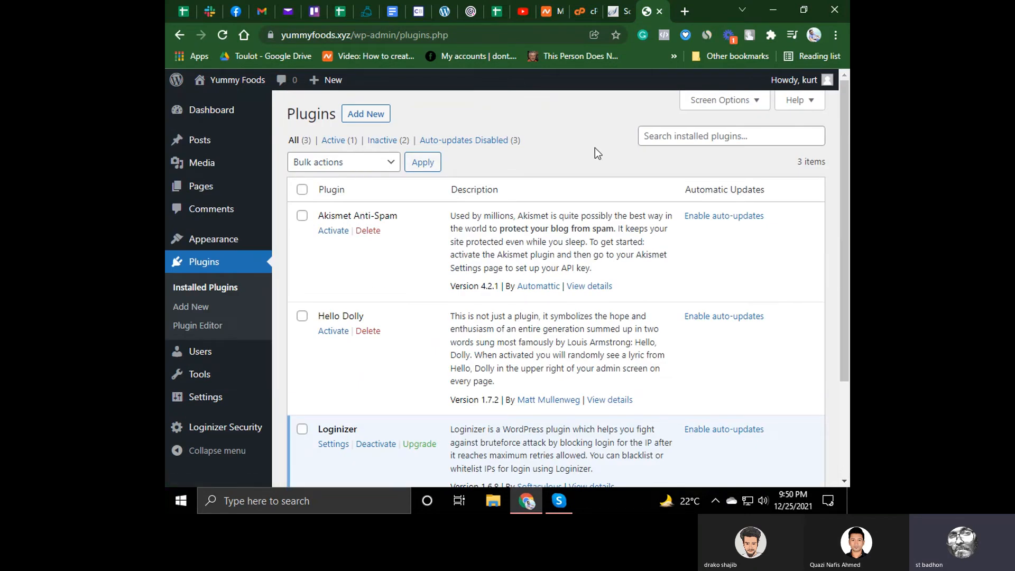
left_click(363, 119)
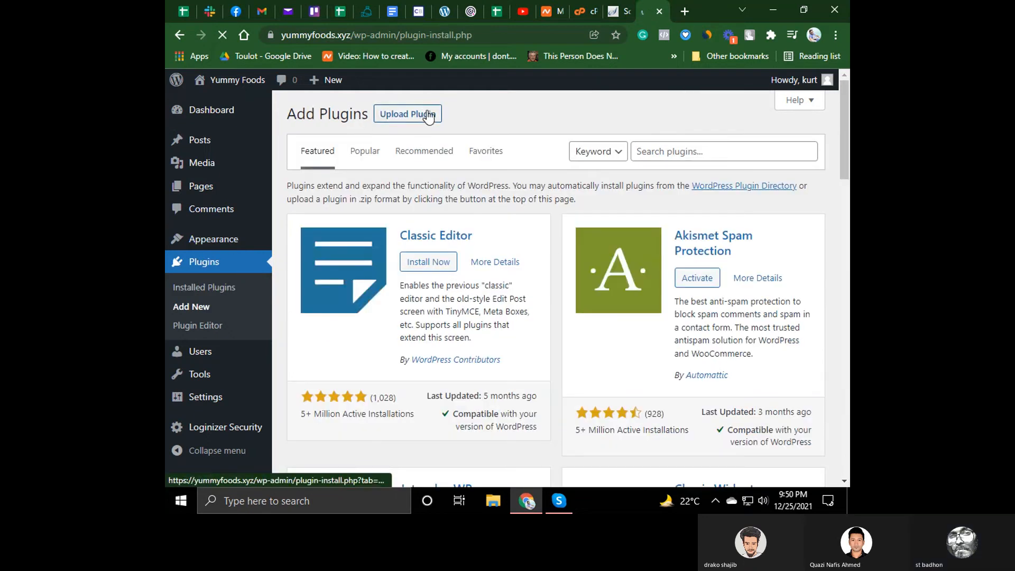
- Search the plugin directory for elementor and install Elementor Website Builder
left_click(669, 153)
type("elem")
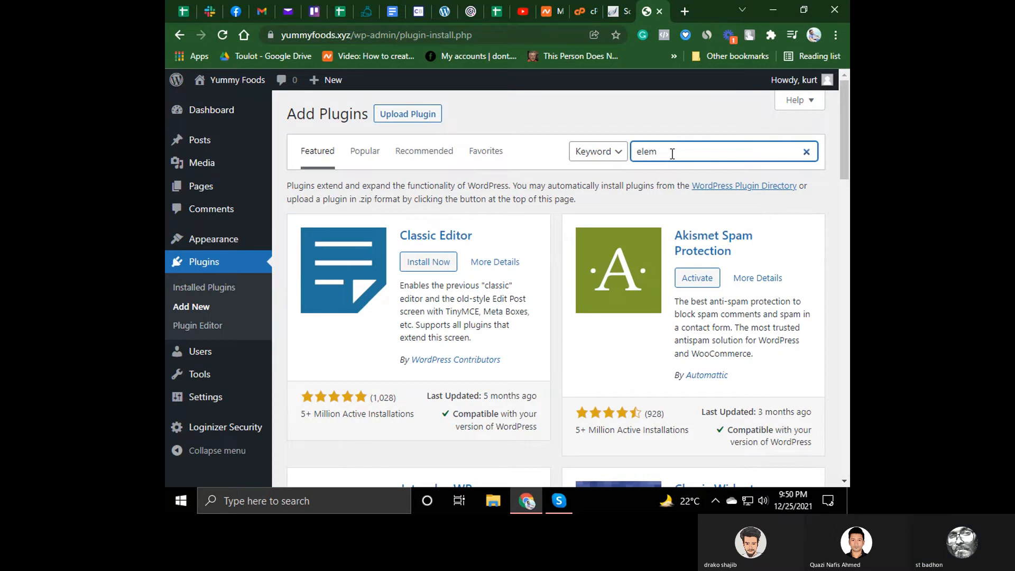
type("entor")
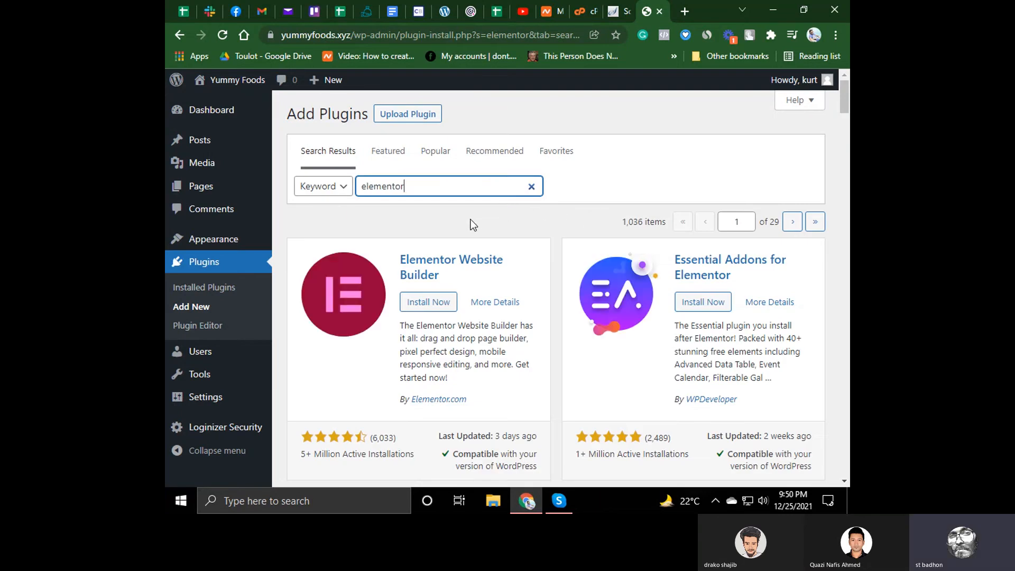
left_click(429, 302)
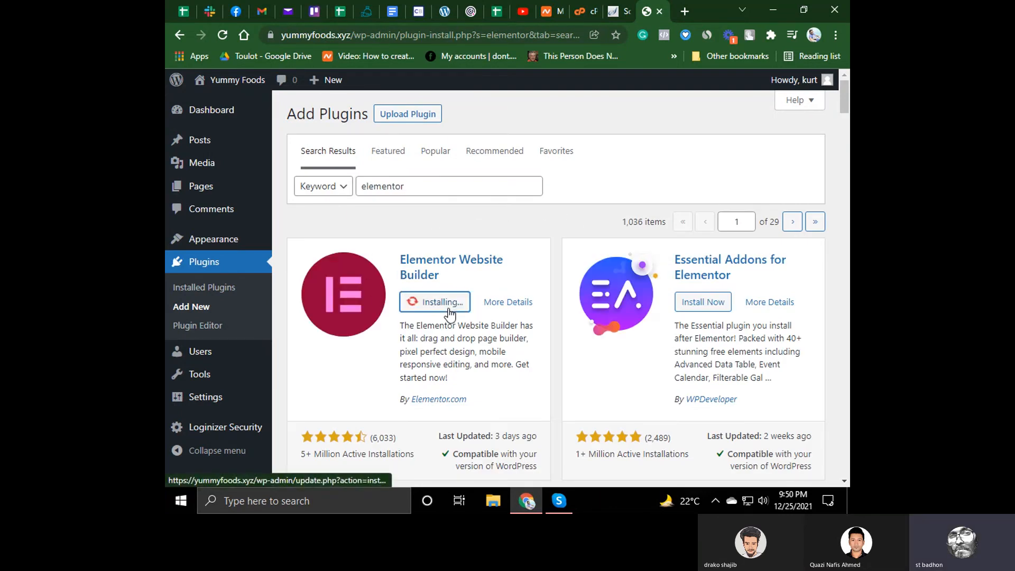
- Find Envato Elements – Photos & Elementor Templates among the elementor search results and install it
scroll(488, 242, "down", 3)
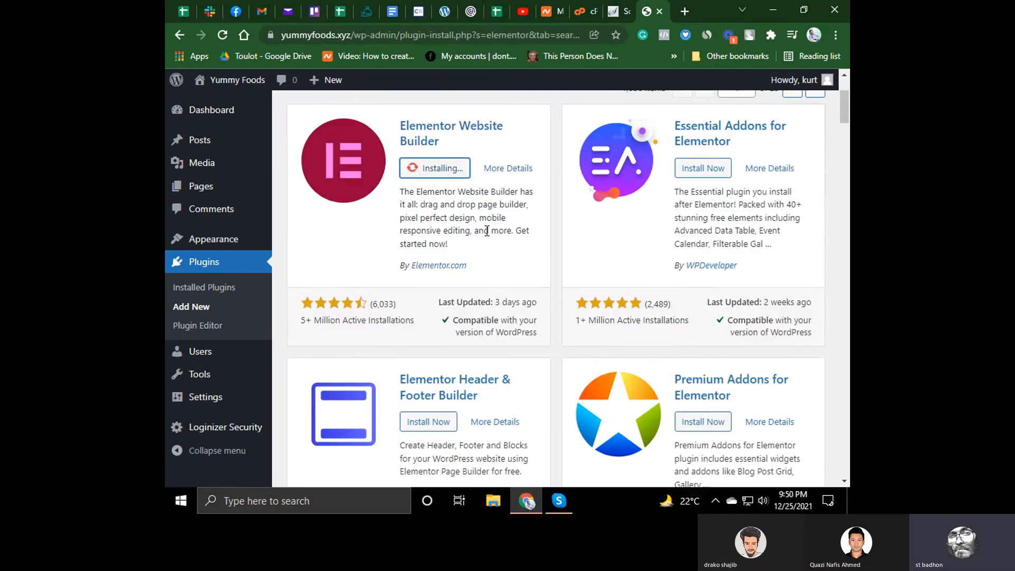
scroll(487, 231, "down", 6)
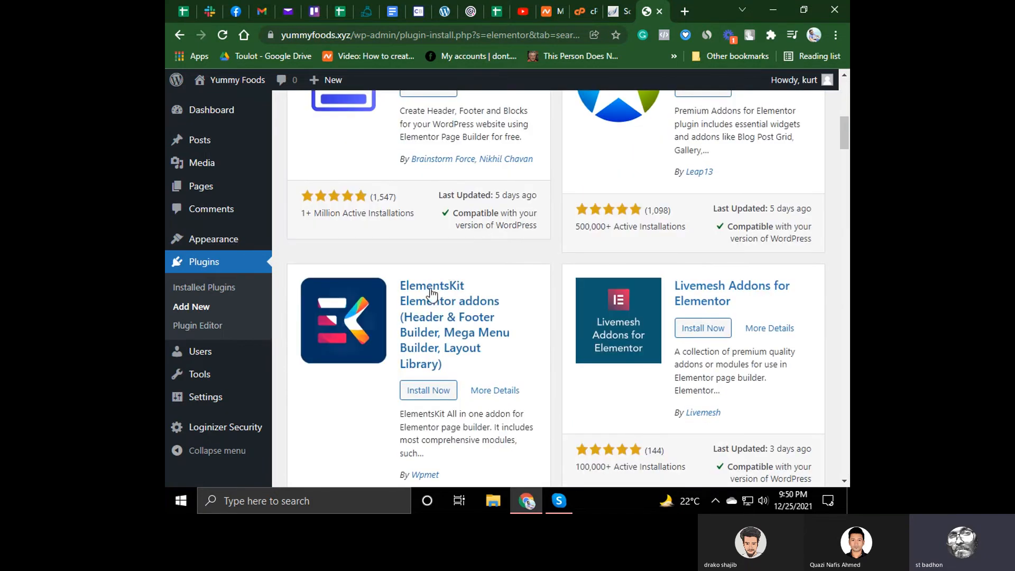
scroll(465, 301, "down", 2)
left_click(437, 263)
scroll(484, 270, "down", 2)
scroll(484, 267, "down", 3)
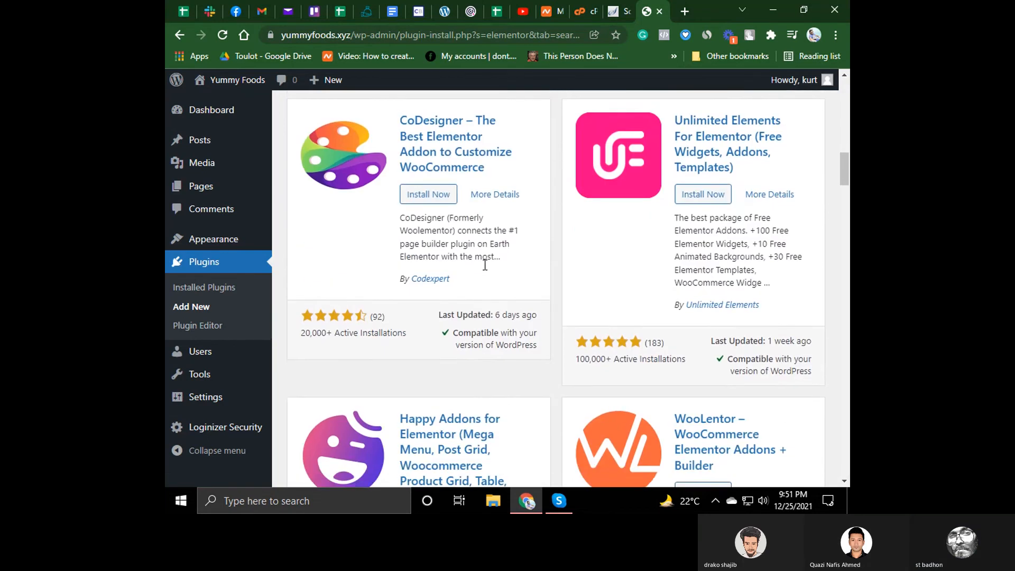
scroll(484, 265, "down", 10)
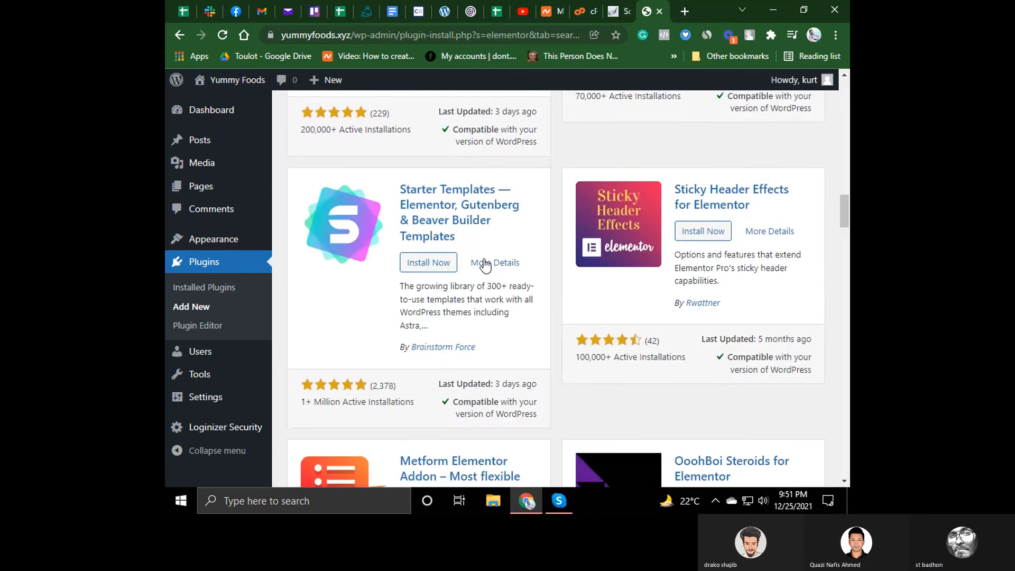
scroll(483, 262, "down", 13)
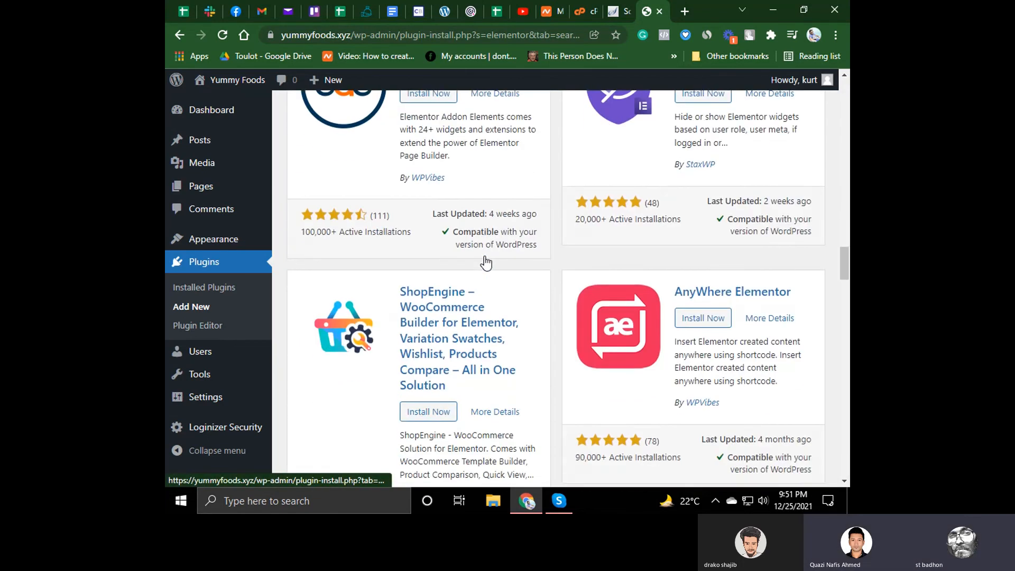
scroll(485, 259, "down", 6)
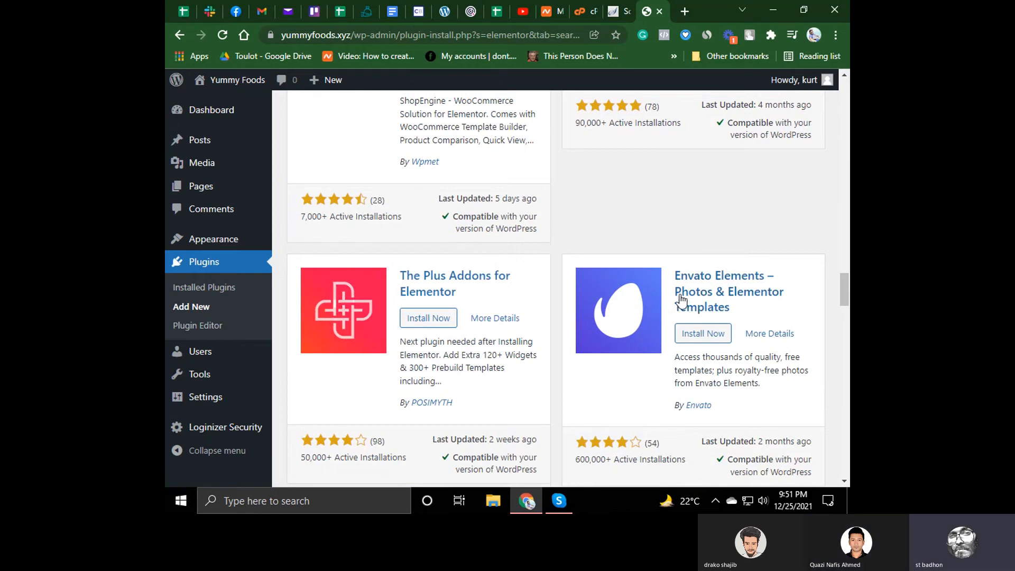
left_click(699, 333)
scroll(601, 331, "down", 9)
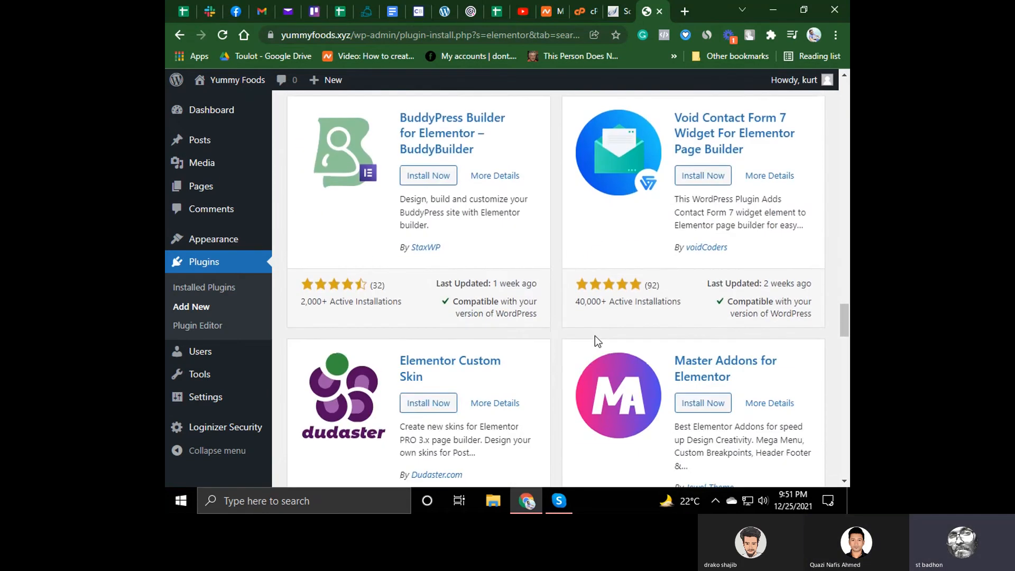
scroll(592, 334, "up", 7)
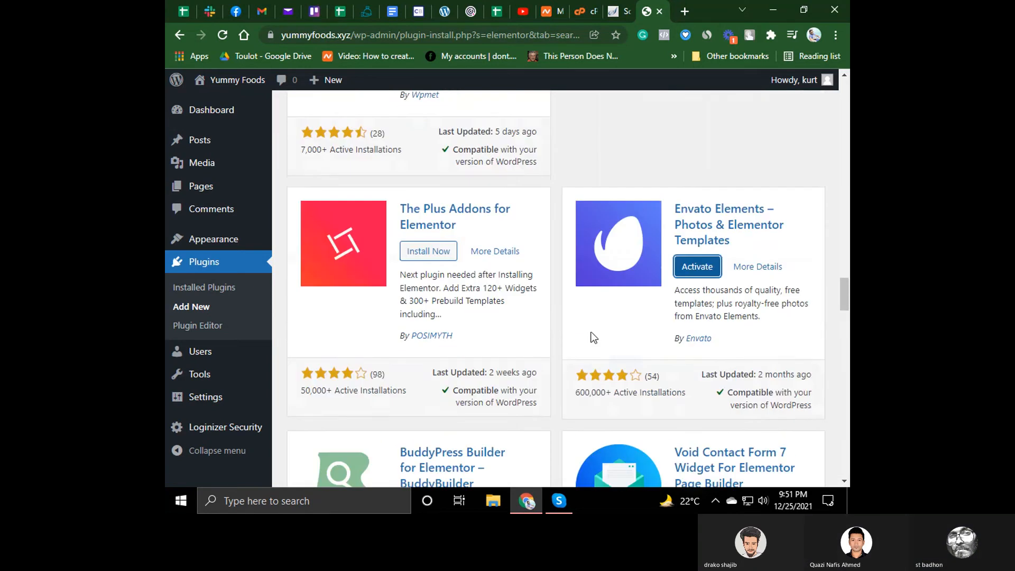
- Replace the plugin search term with wp forms
scroll(594, 334, "down", 20)
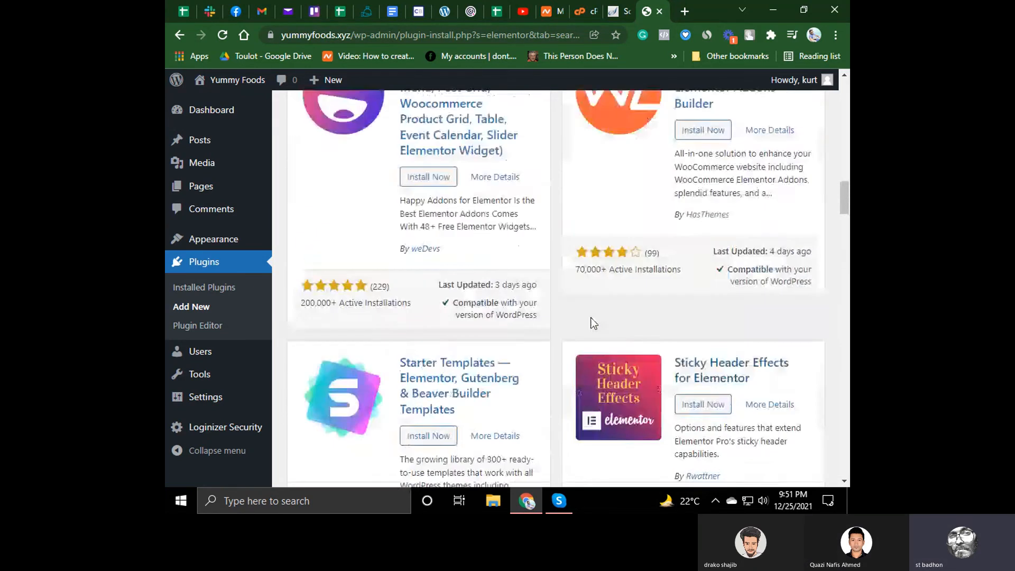
scroll(588, 312, "up", 20)
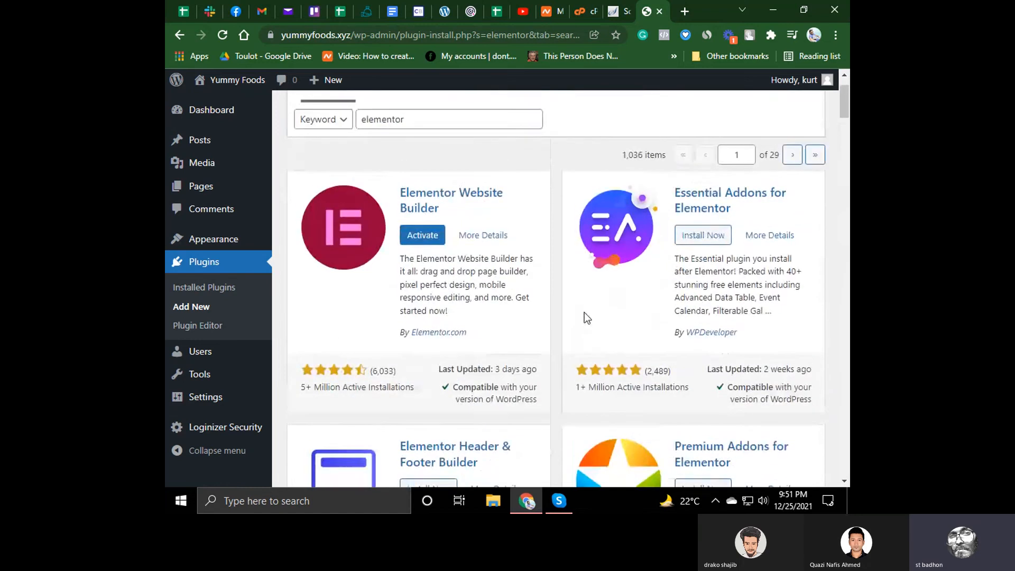
left_click_drag(430, 190, 295, 185)
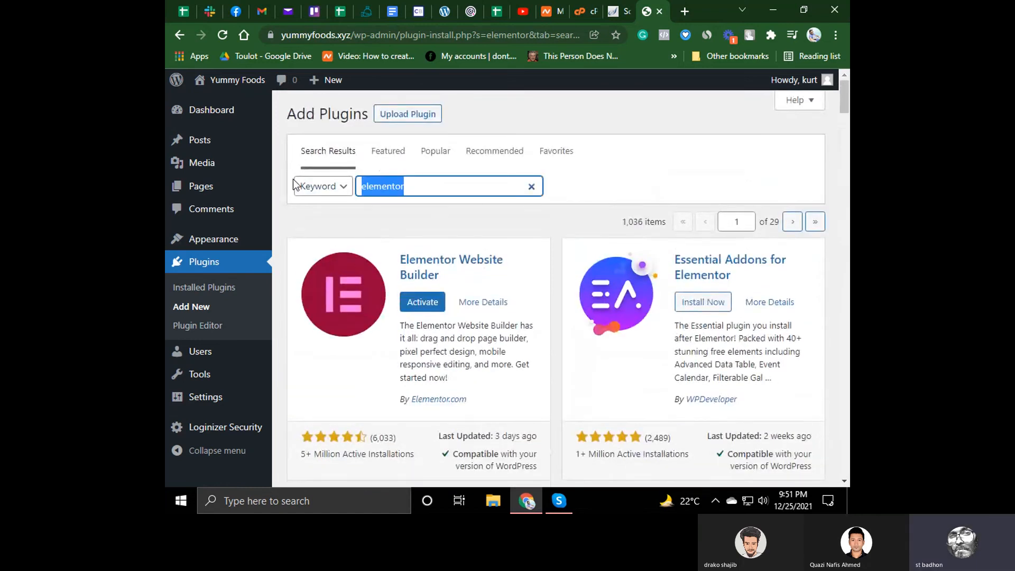
type("wp ")
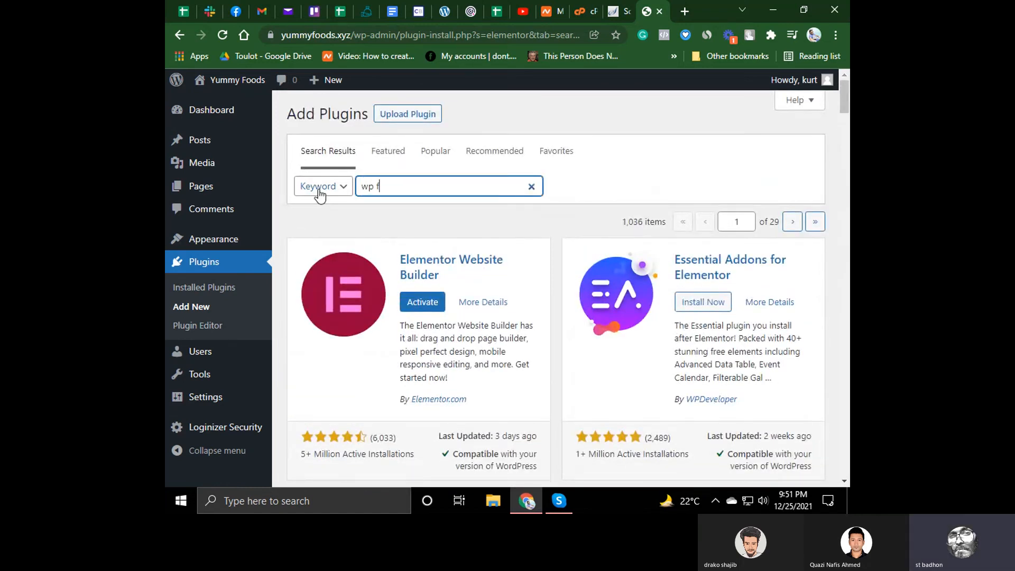
type("forms")
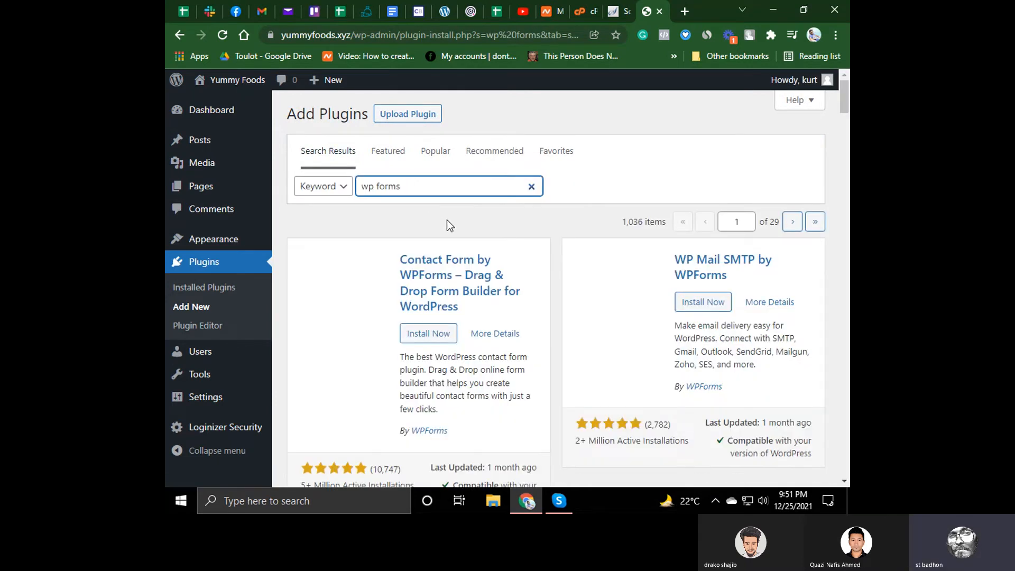
- Install the Contact Form by WPForms and WP Mail SMTP by WPForms plugins, and activate Contact Form by WPForms
left_click(435, 340)
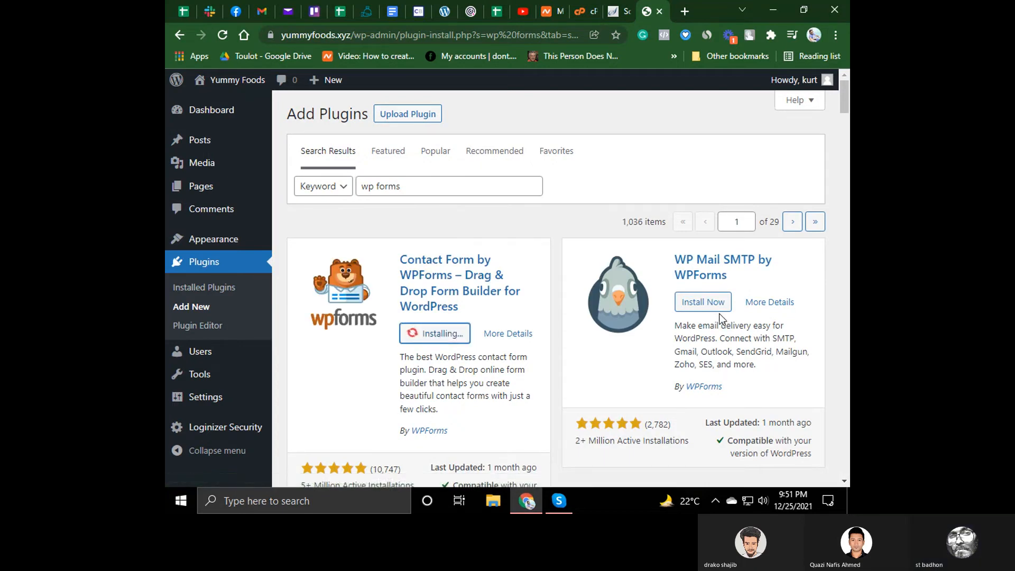
left_click(707, 306)
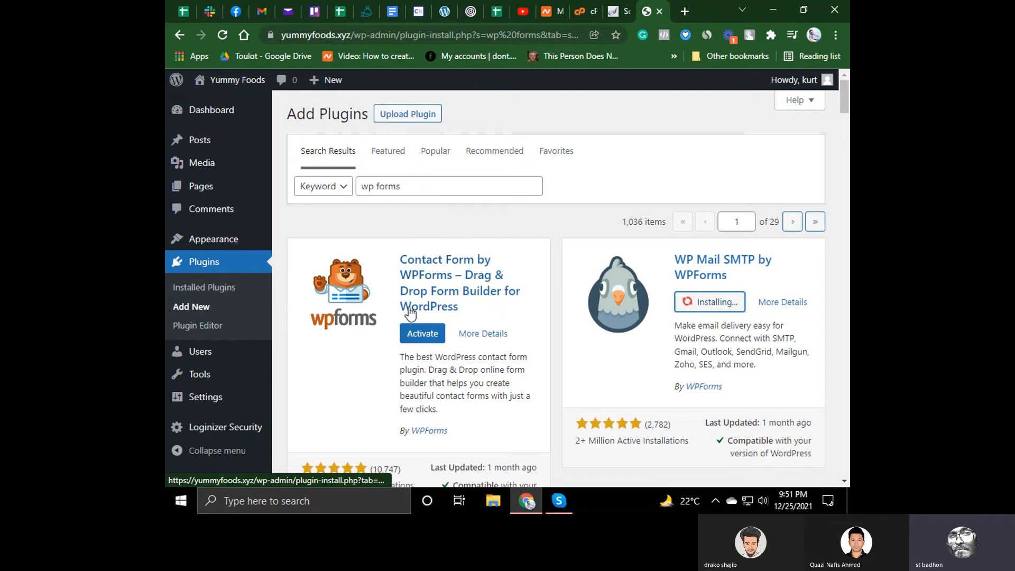
left_click(429, 334)
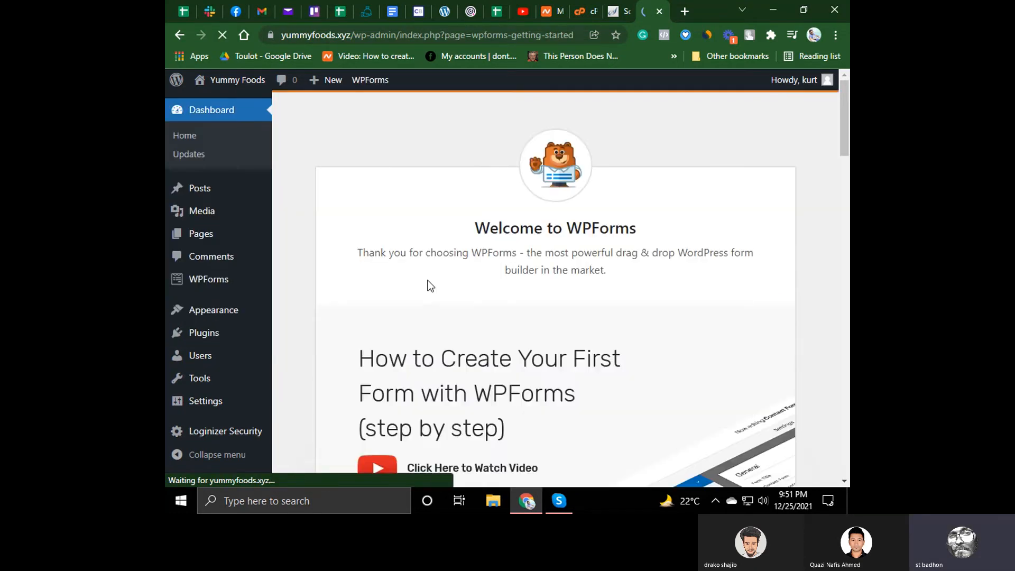
- Open the list of installed plugins and delete Akismet Anti-Spam
scroll(535, 300, "down", 7)
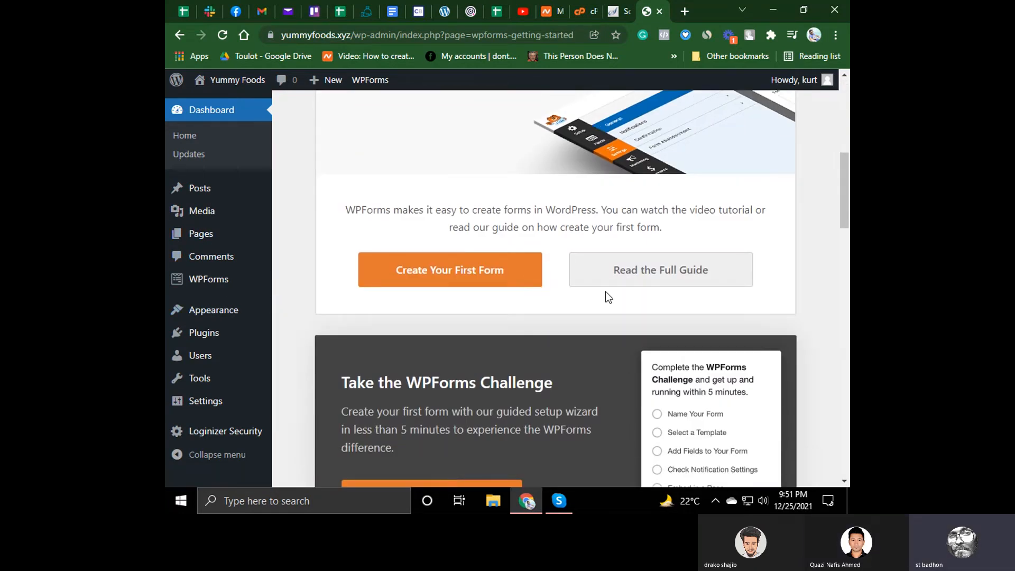
scroll(434, 297, "up", 2)
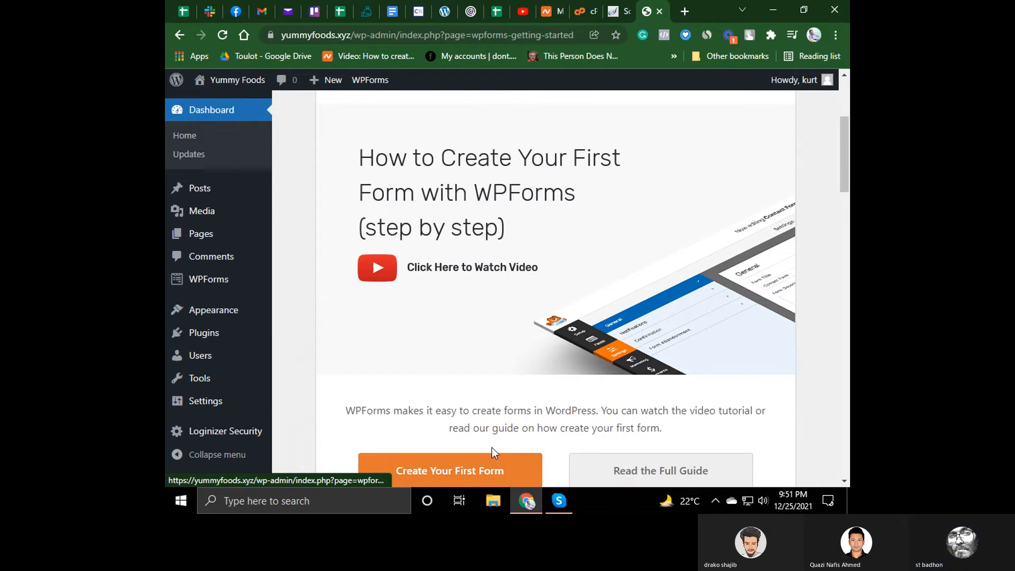
scroll(480, 403, "down", 1)
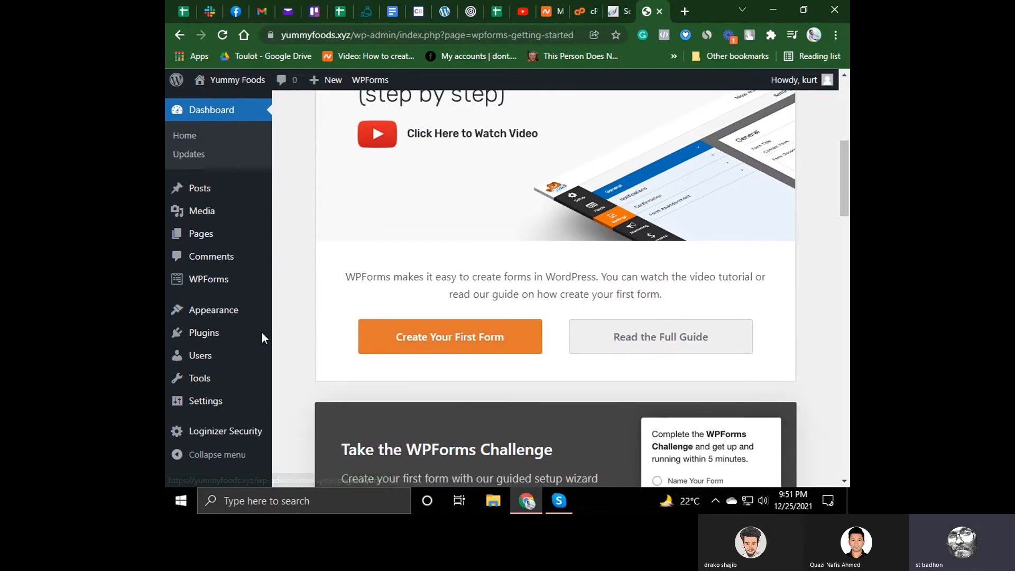
mouse_move(185, 242)
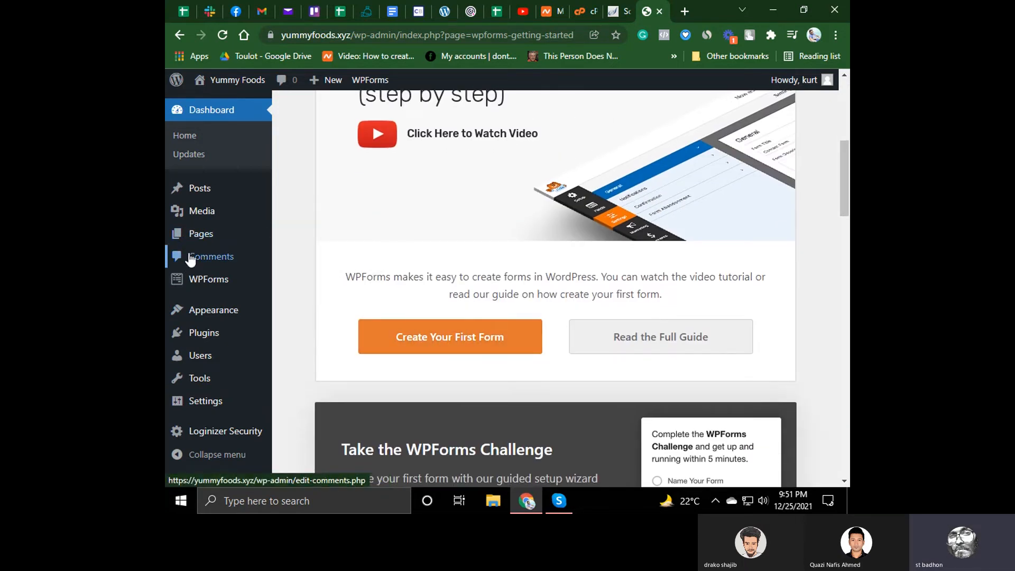
mouse_move(206, 336)
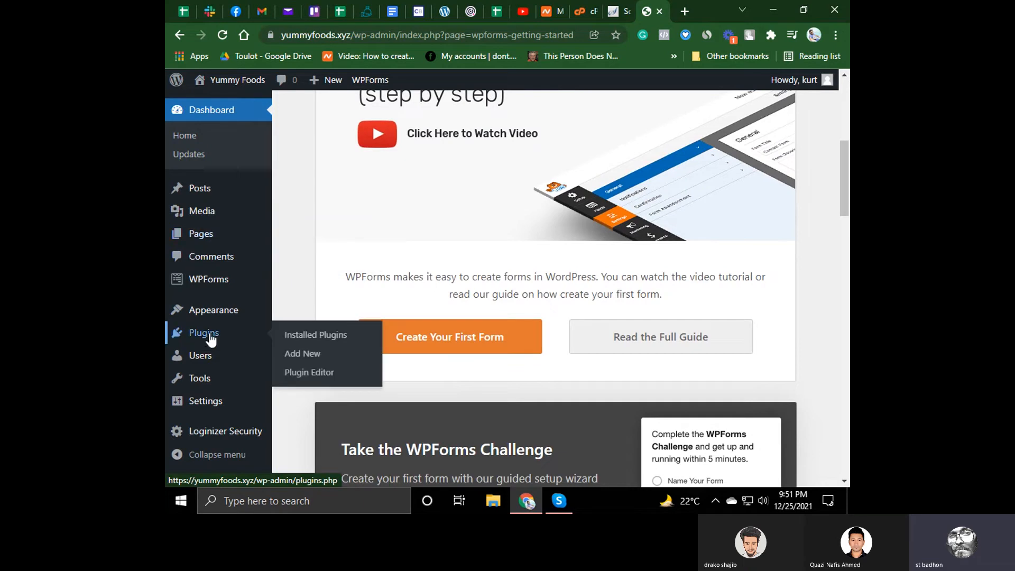
left_click(301, 339)
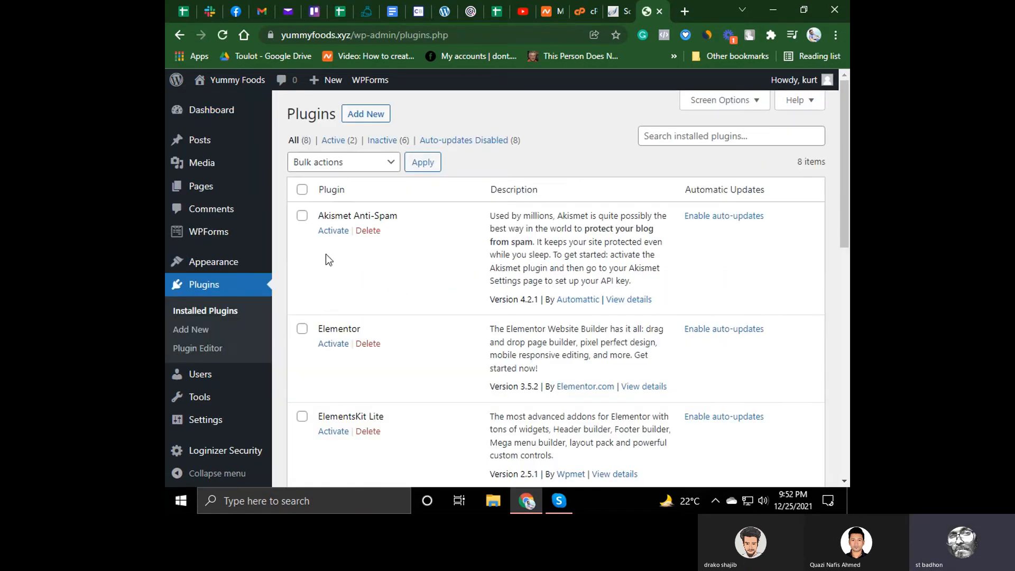
left_click(368, 231)
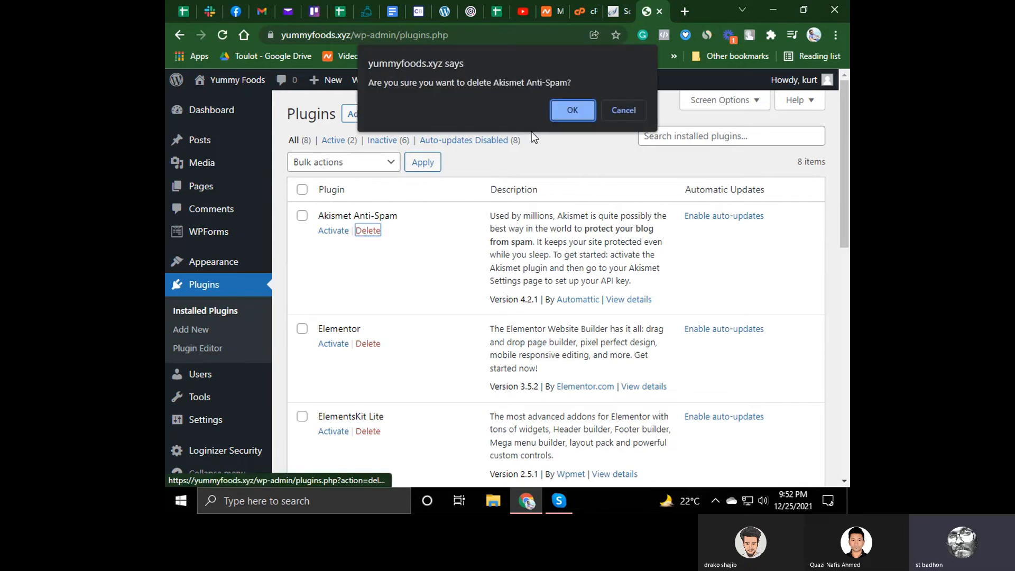
left_click(563, 116)
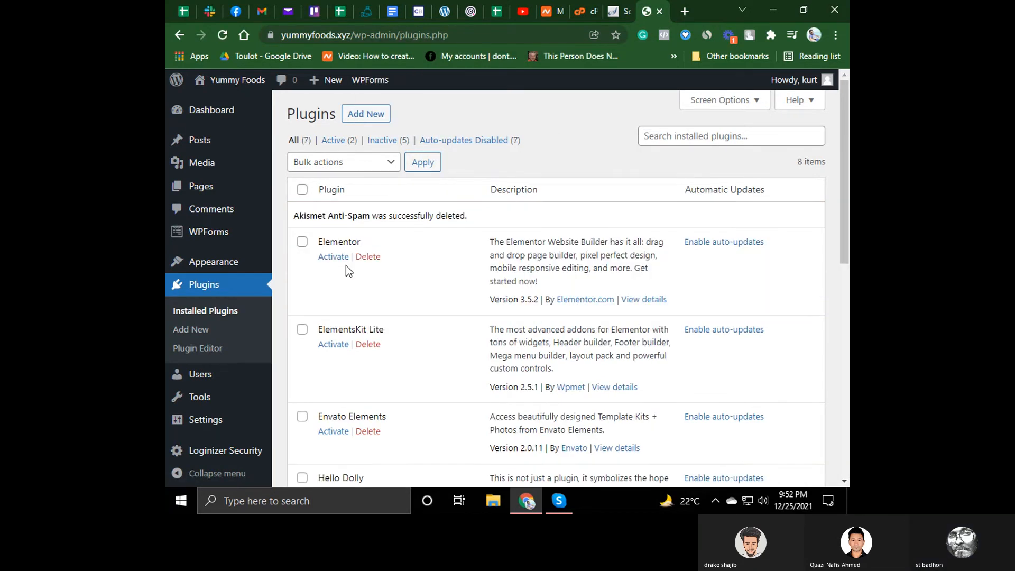
- Activate the Elementor and ElementsKit Lite plugins
left_click(345, 259)
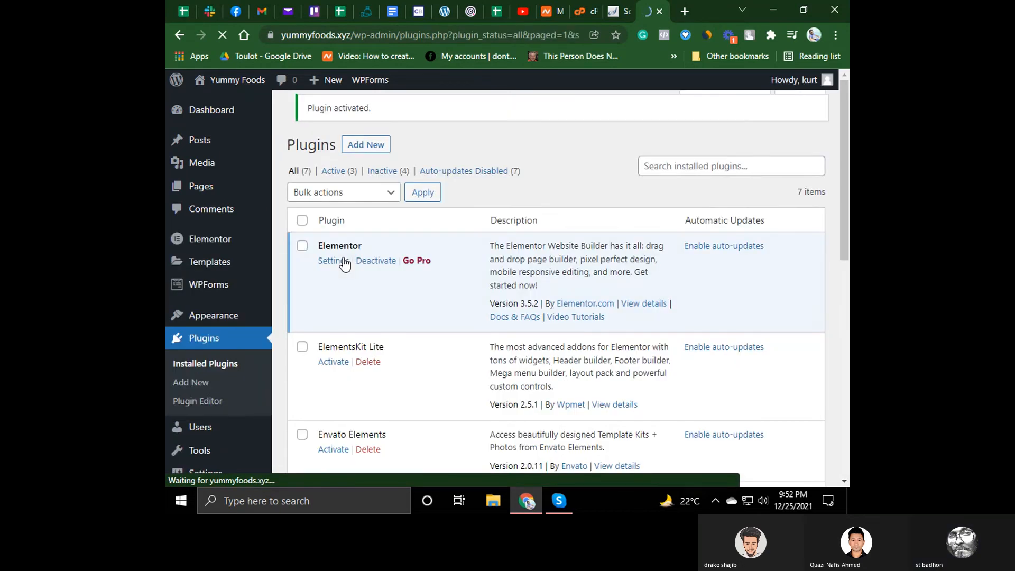
scroll(344, 275, "down", 1)
left_click(333, 305)
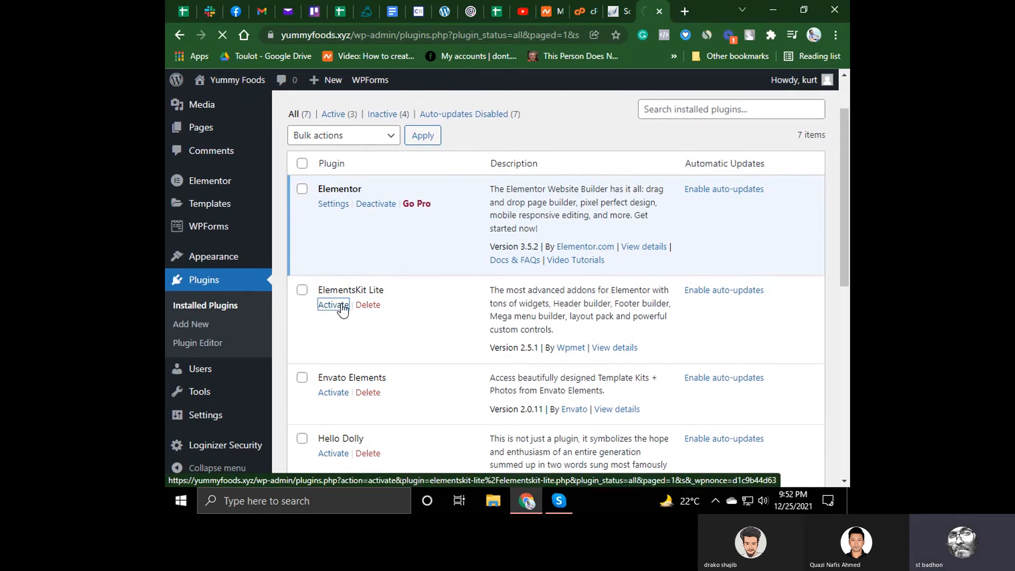
- Activate the Envato Elements plugin
scroll(343, 308, "down", 5)
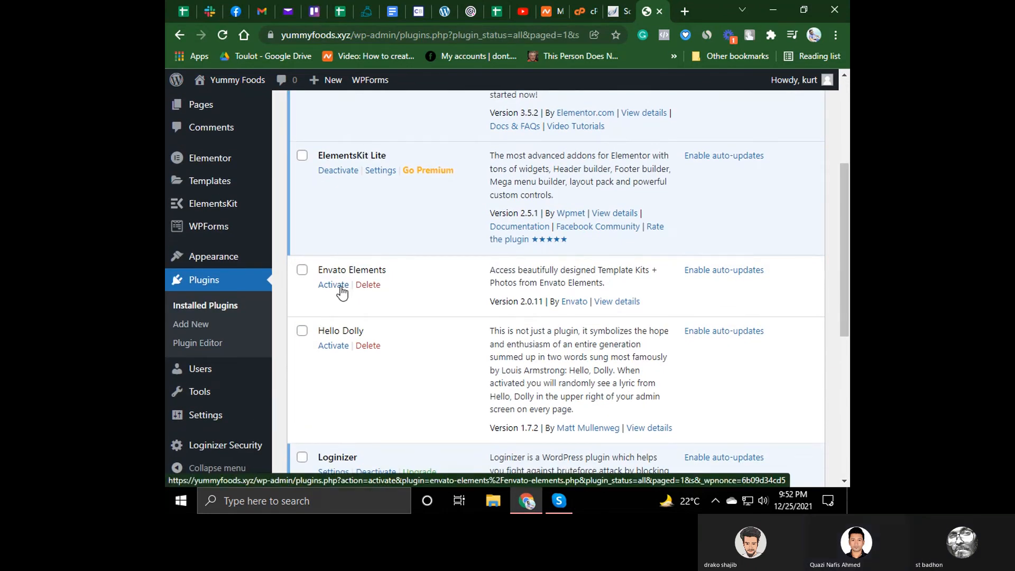
scroll(392, 305, "up", 3)
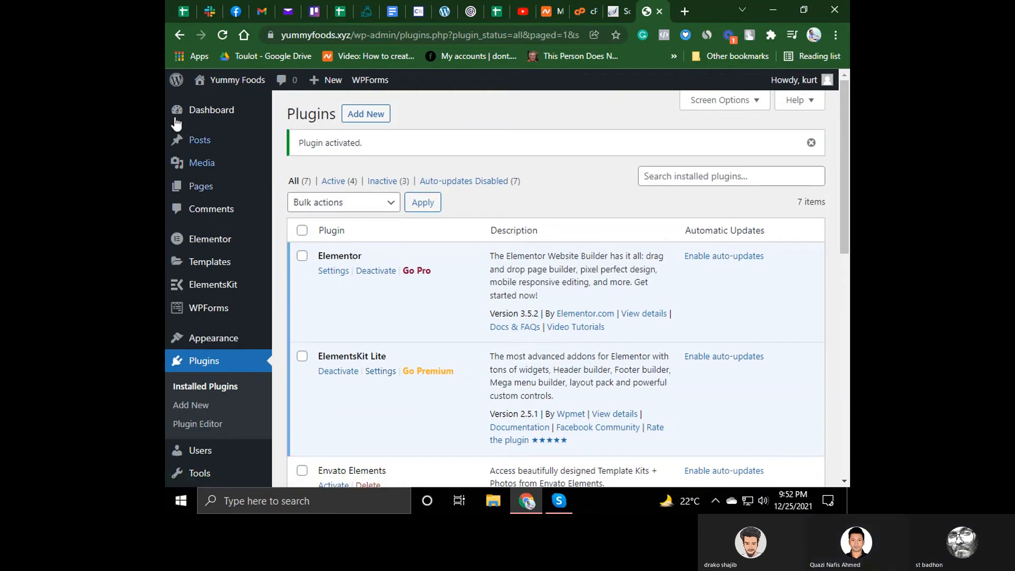
mouse_move(229, 88)
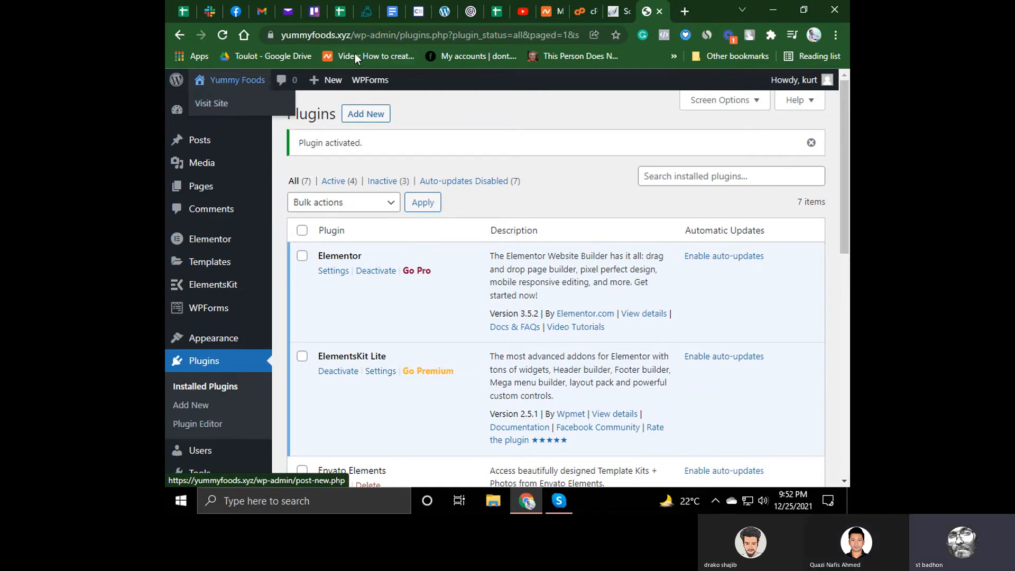
left_click(351, 35)
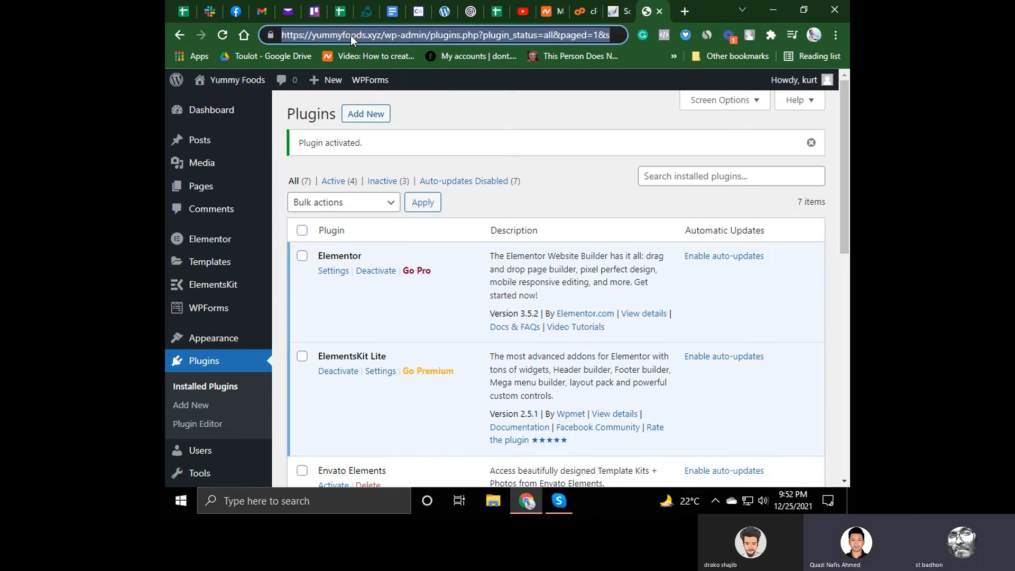
left_click(471, 115)
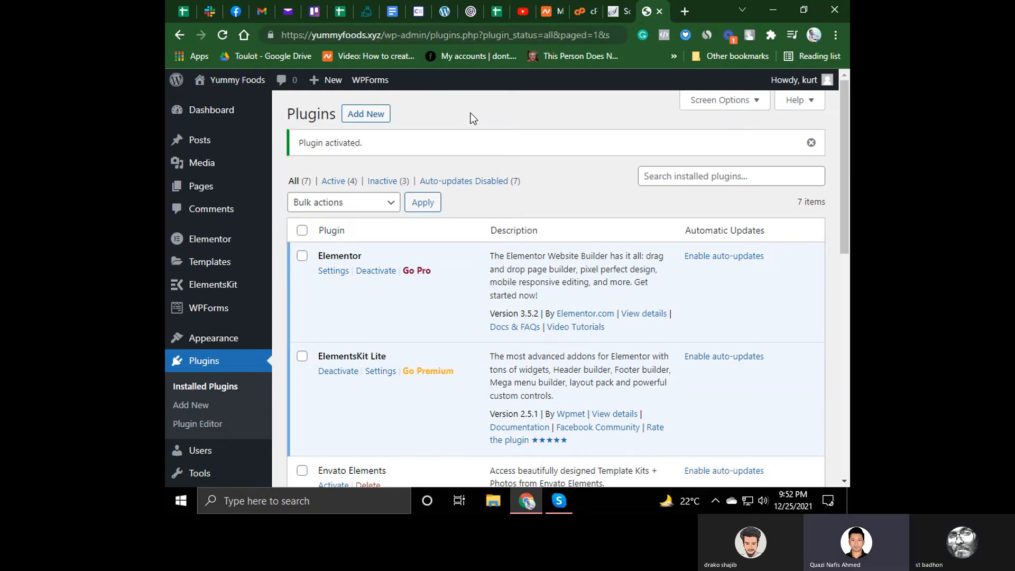
scroll(370, 285, "down", 3)
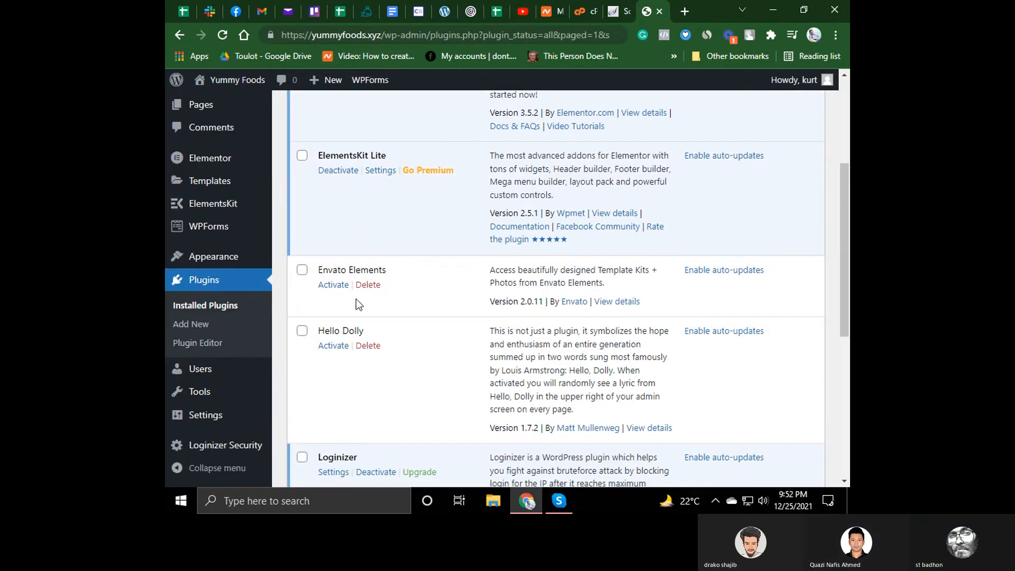
left_click(332, 285)
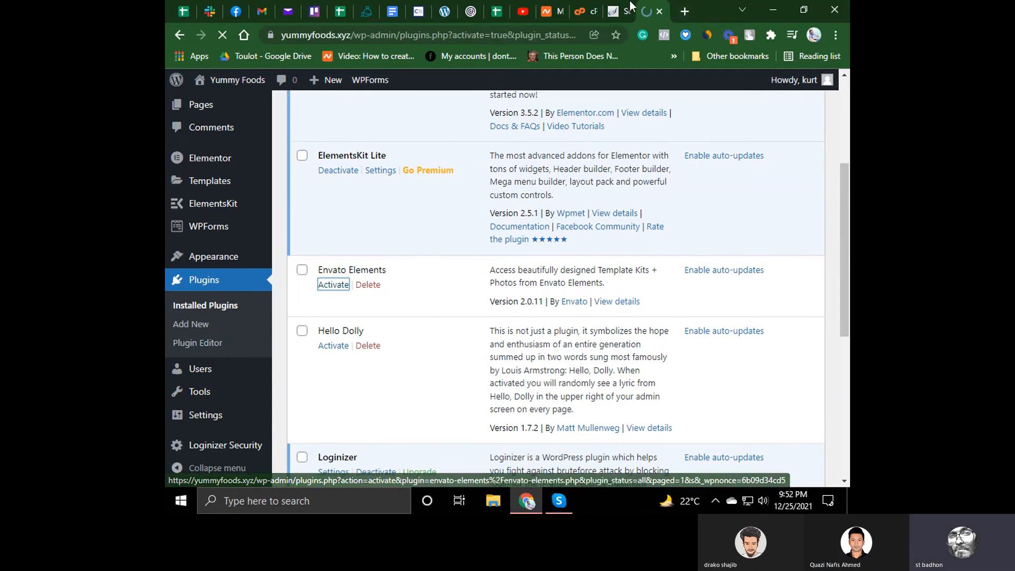
- Close the finished WordPress install dialog in Softaculous, log in to the Q&A IT site's admin from WordPress Management, and close that page
left_click(615, 9)
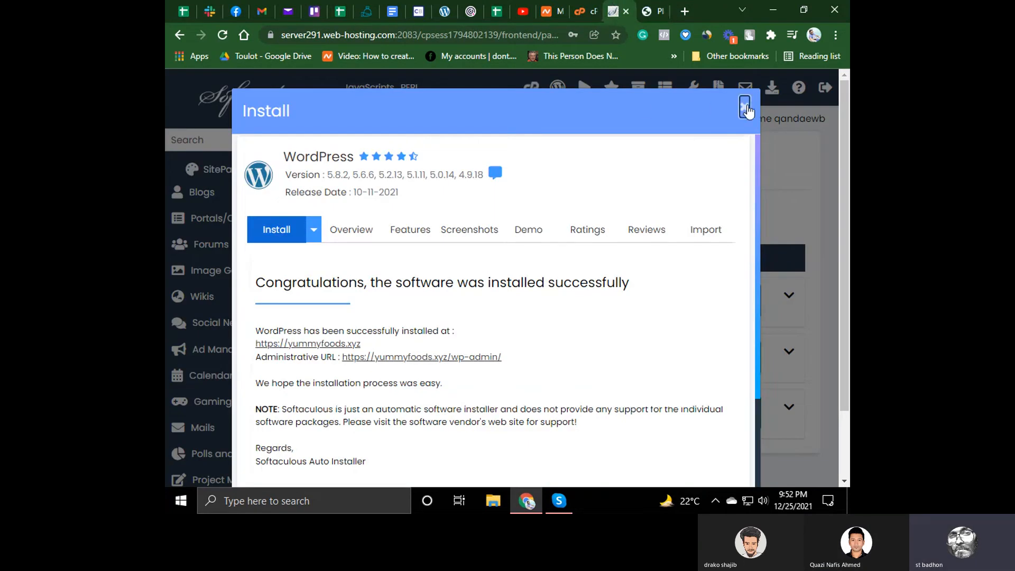
left_click(746, 109)
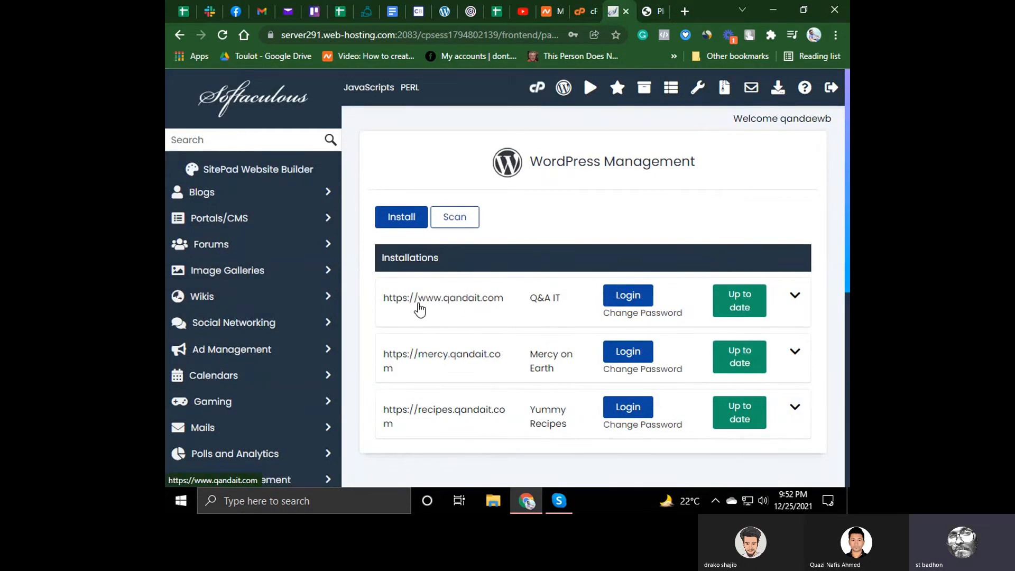
left_click(622, 302)
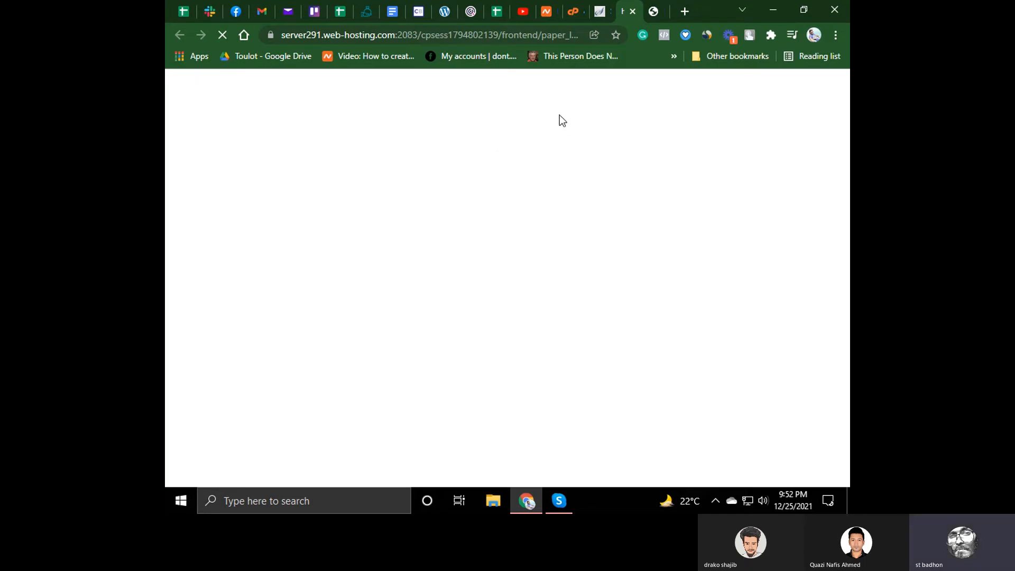
left_click(659, 14)
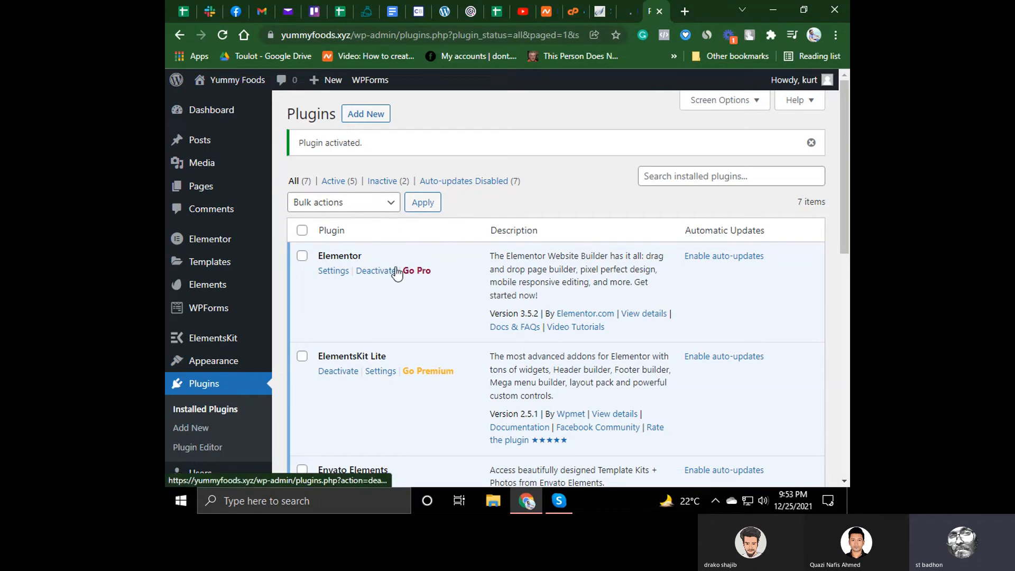
left_click(627, 11)
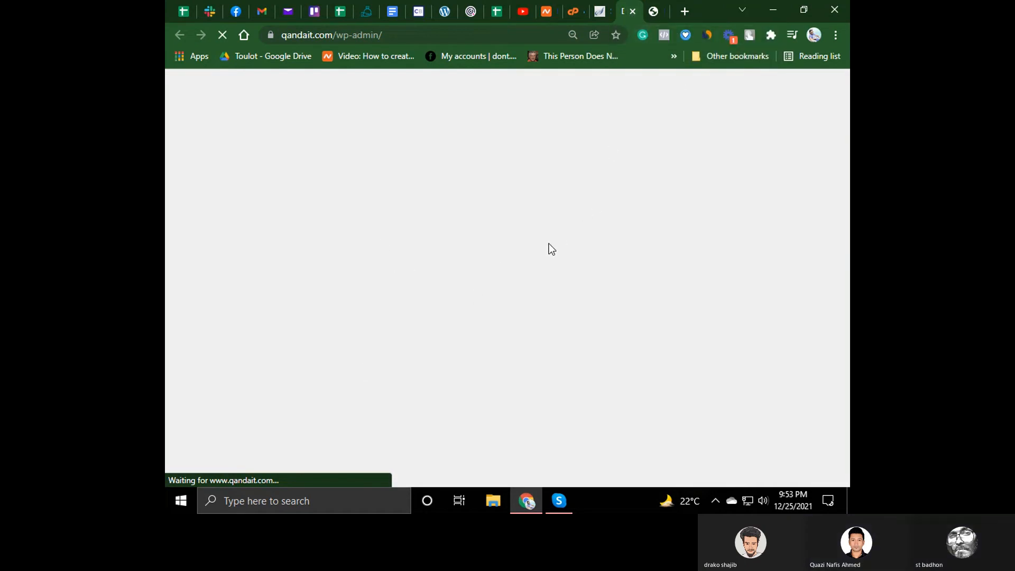
left_click(633, 11)
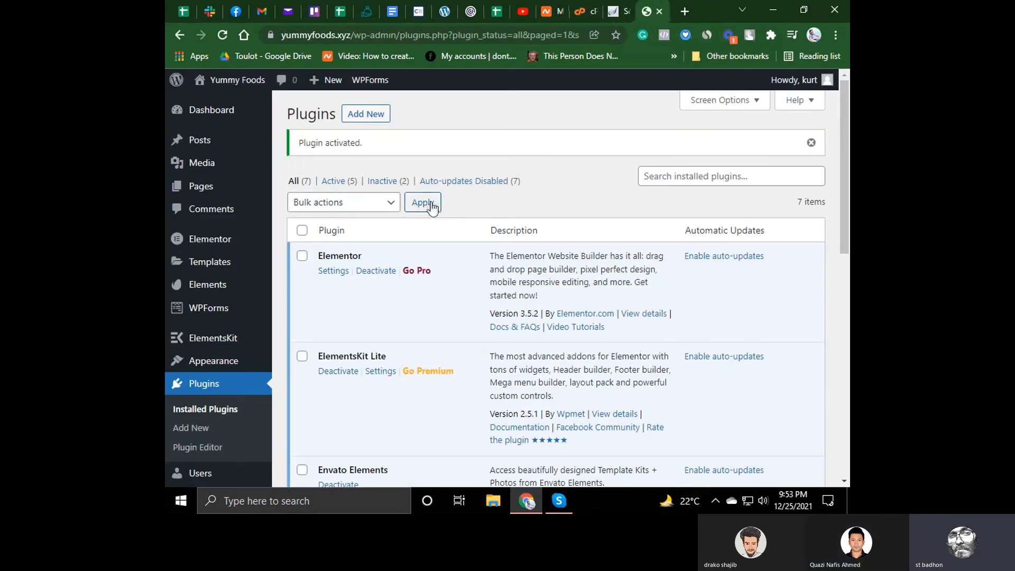
- Delete the Hello Dolly plugin from the installed plugins
scroll(433, 201, "down", 5)
scroll(374, 217, "down", 4)
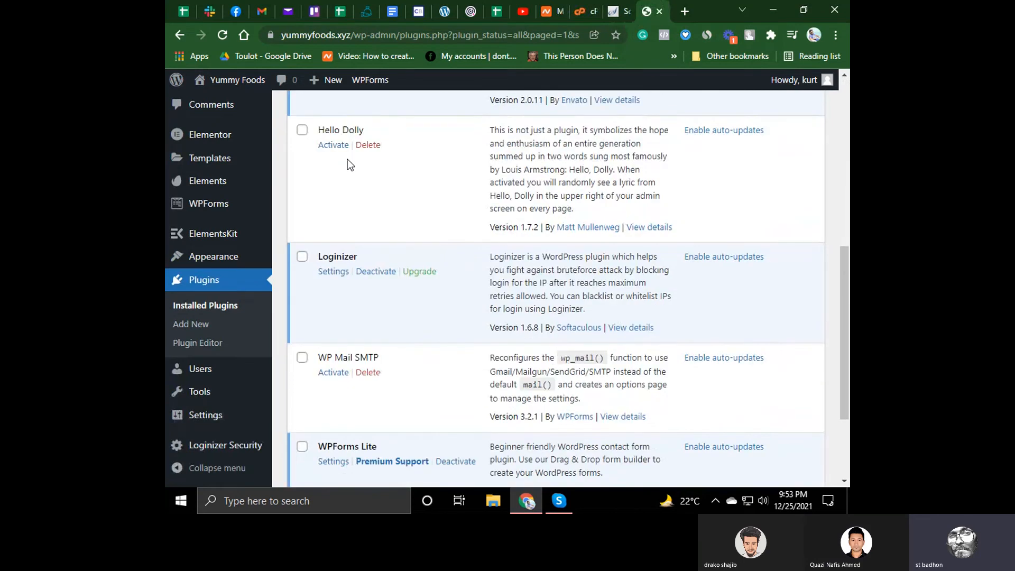
left_click(366, 145)
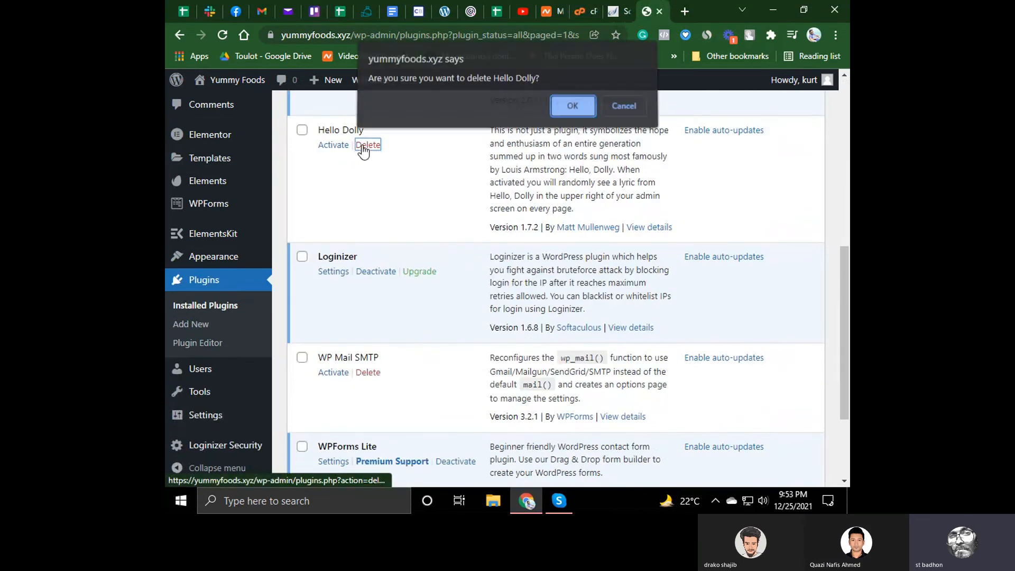
left_click(567, 112)
- Activate WP Mail SMTP, leave its setup wizard for the dashboard, and dismiss the notice about upgrading to Pro
scroll(408, 198, "up", 3)
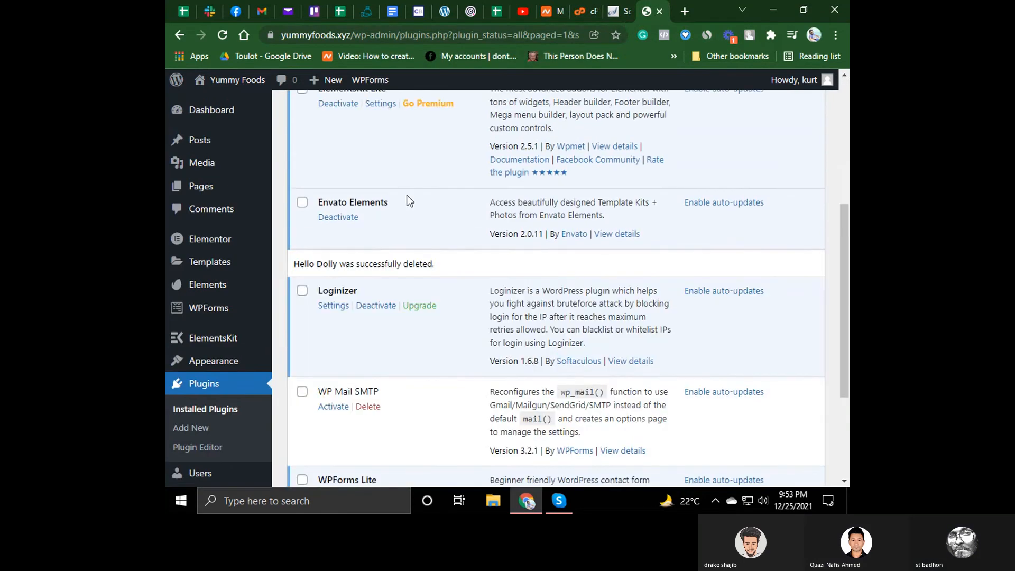
scroll(408, 196, "up", 3)
scroll(410, 196, "down", 5)
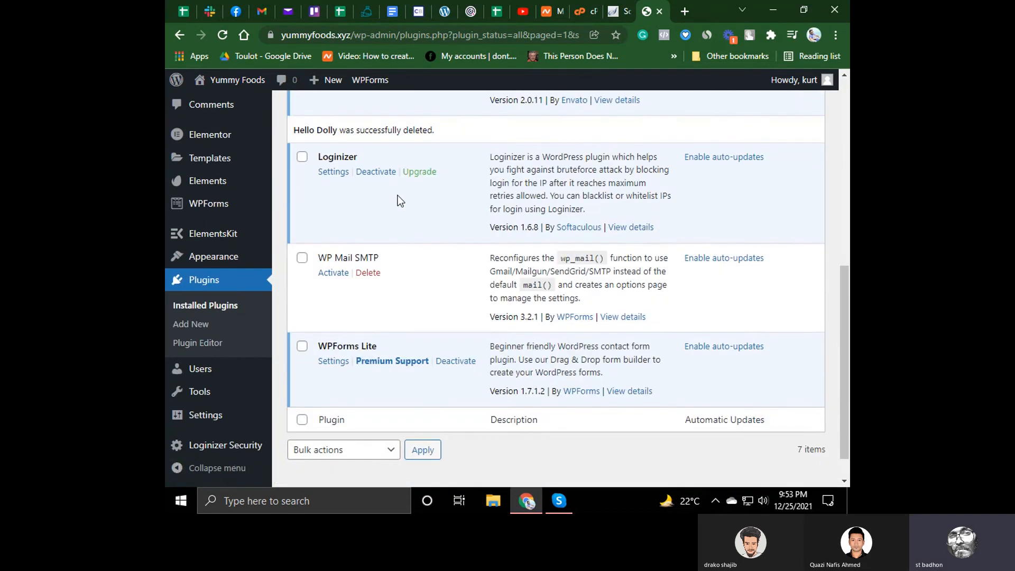
left_click(345, 273)
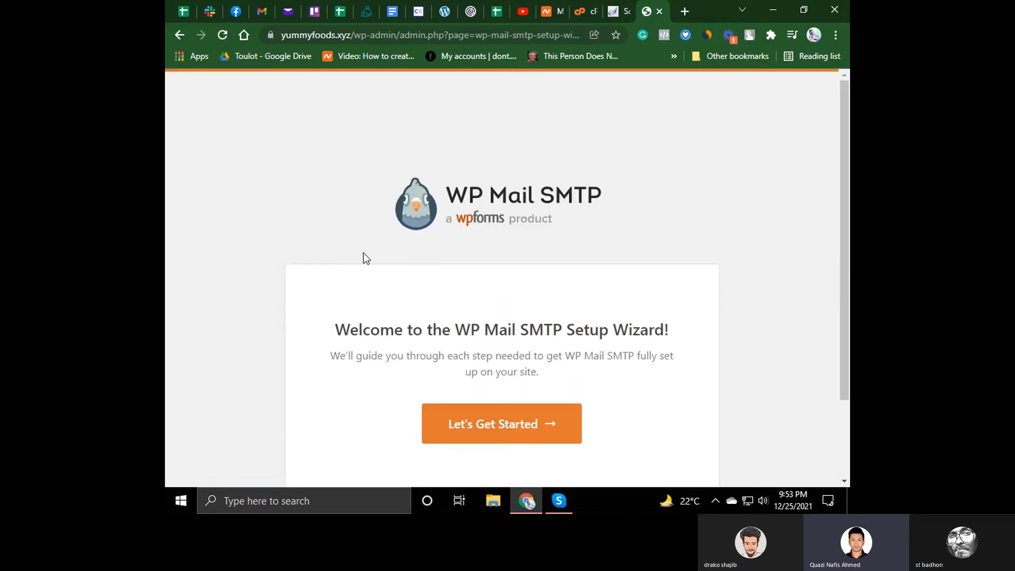
scroll(390, 247, "down", 2)
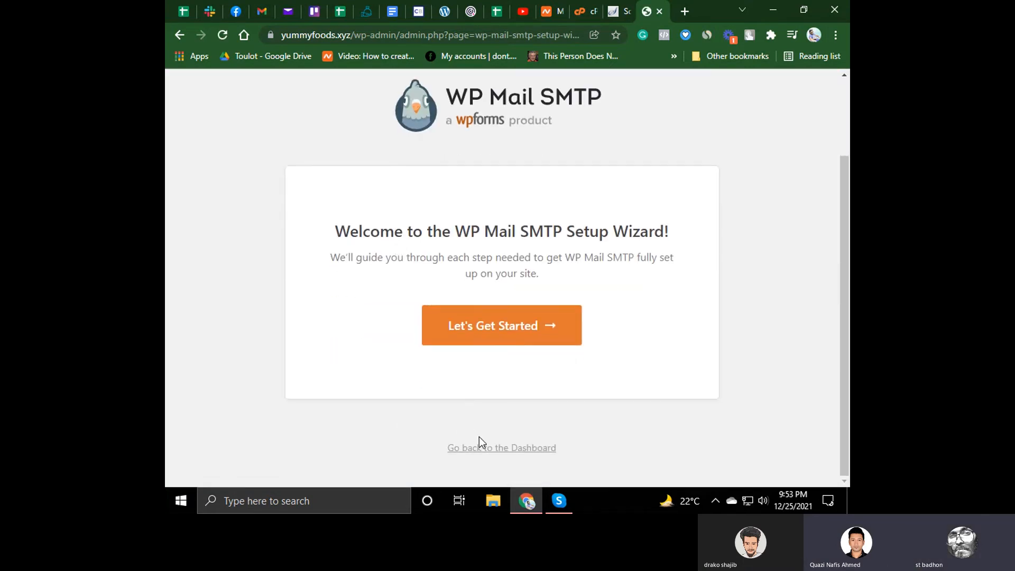
left_click(466, 448)
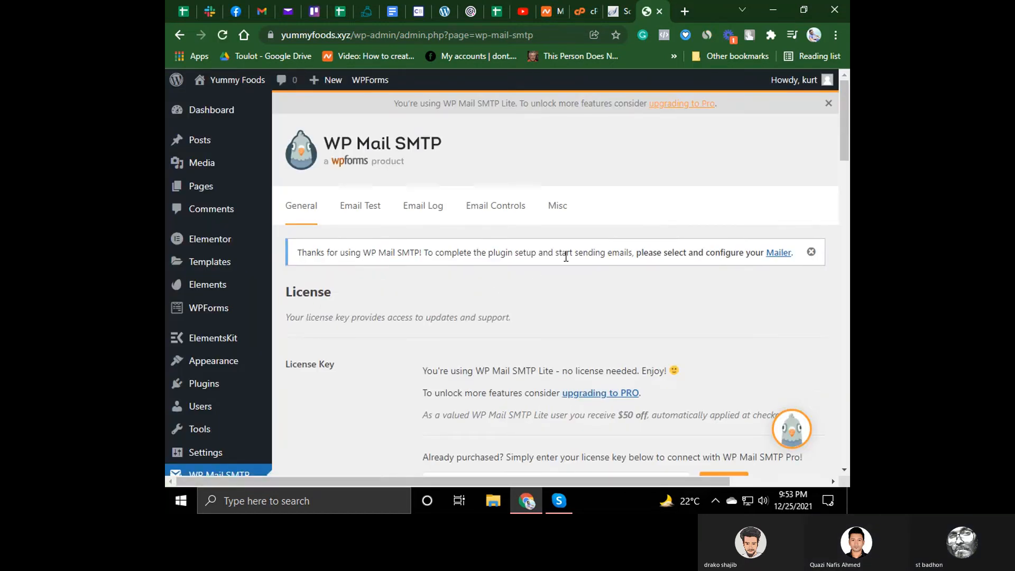
left_click(828, 104)
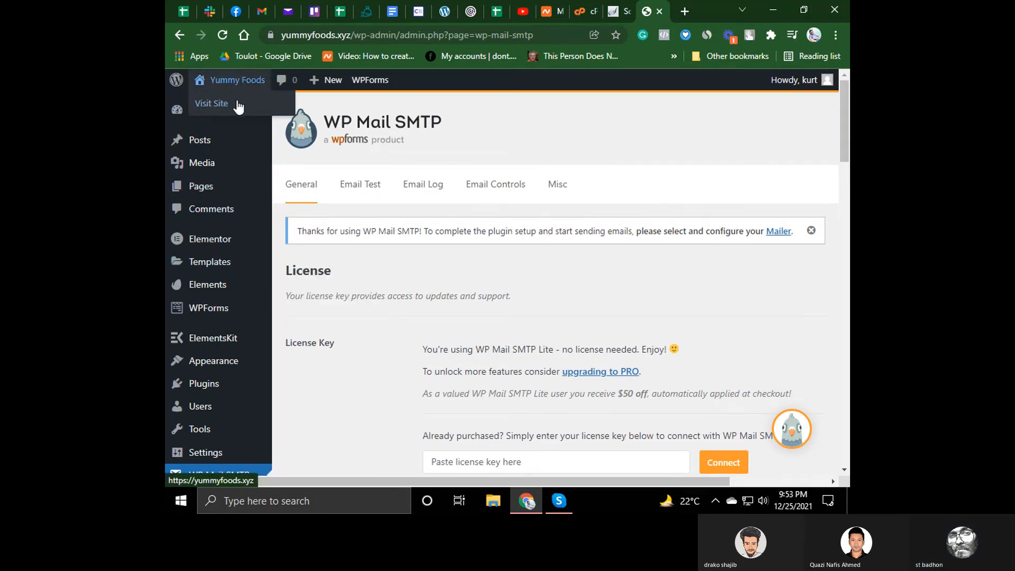
- Open the list of all pages and start a new page
mouse_move(210, 193)
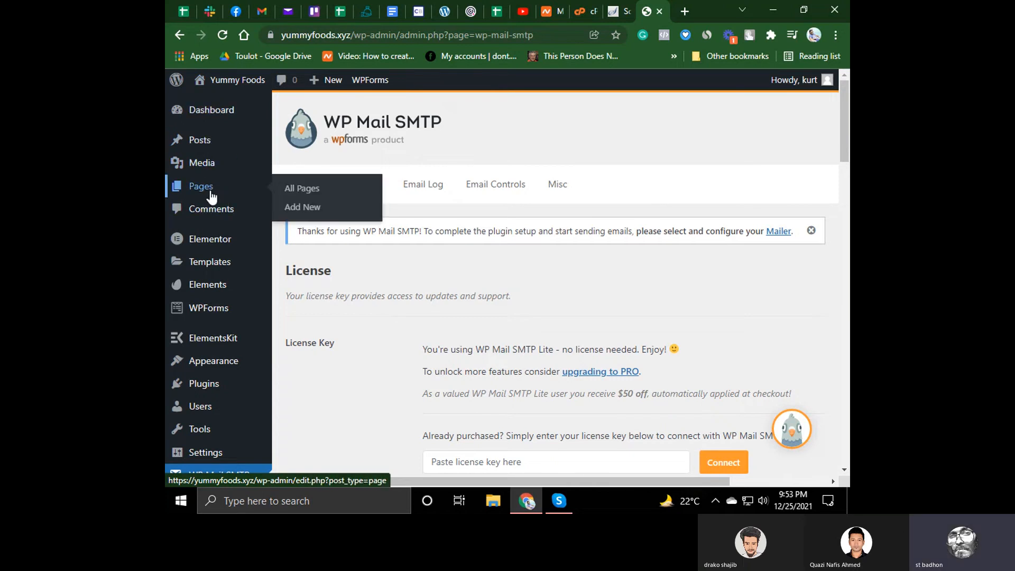
left_click(300, 193)
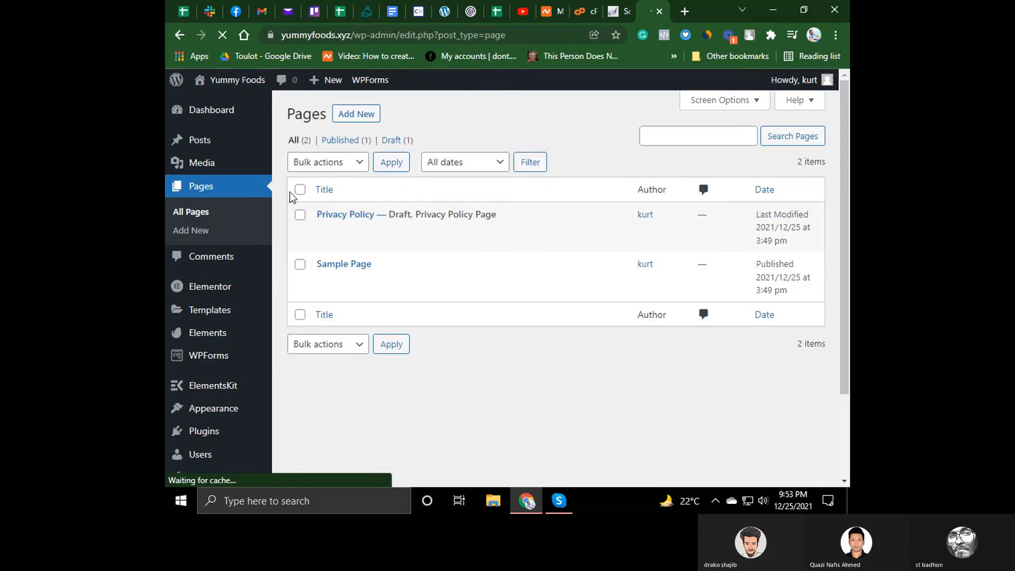
left_click(300, 189)
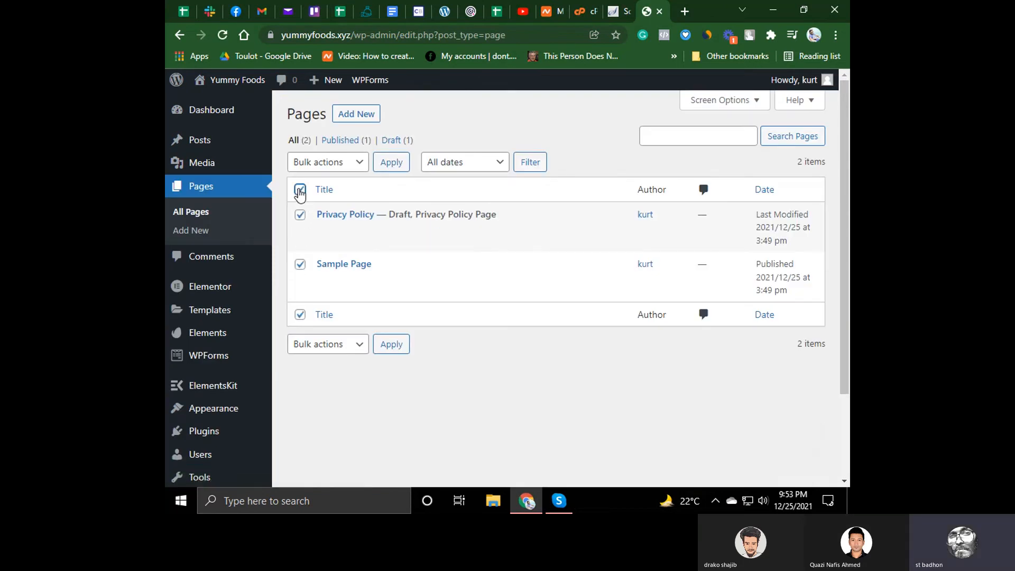
left_click(358, 123)
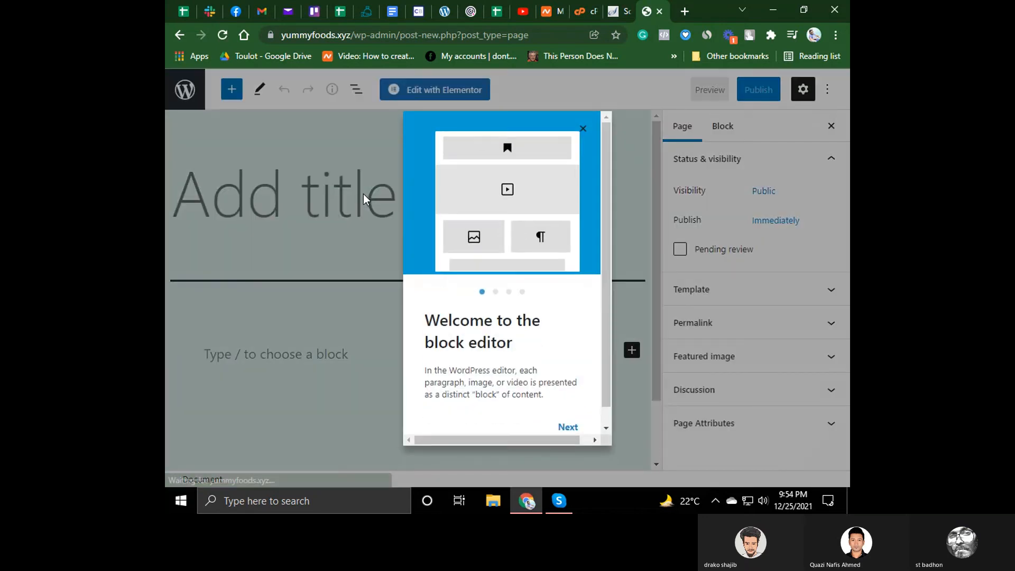
- Return to the list of all pages and move the Privacy Policy and Sample Page entries to the trash
left_click(180, 36)
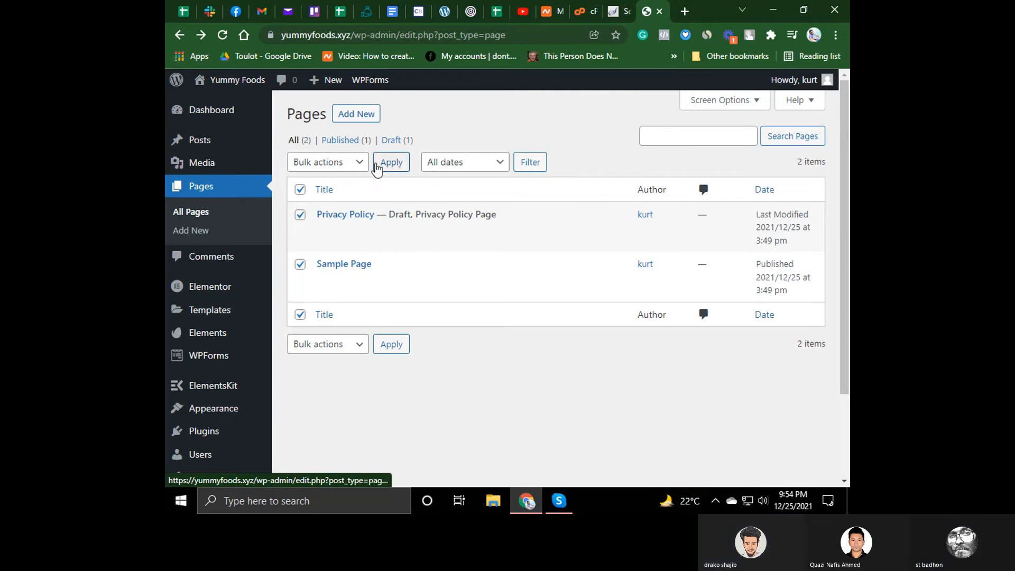
left_click(360, 161)
left_click(346, 206)
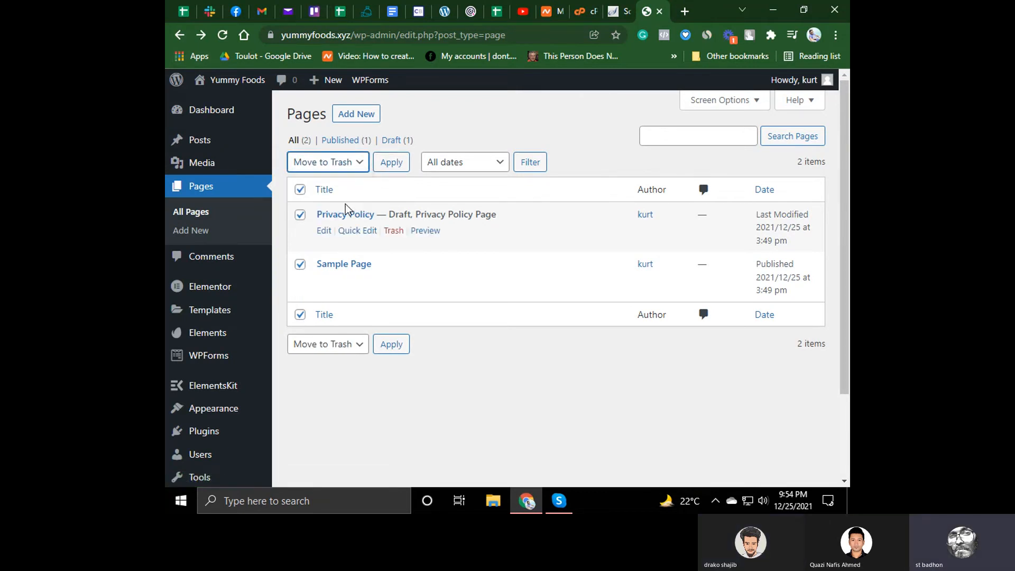
left_click(386, 165)
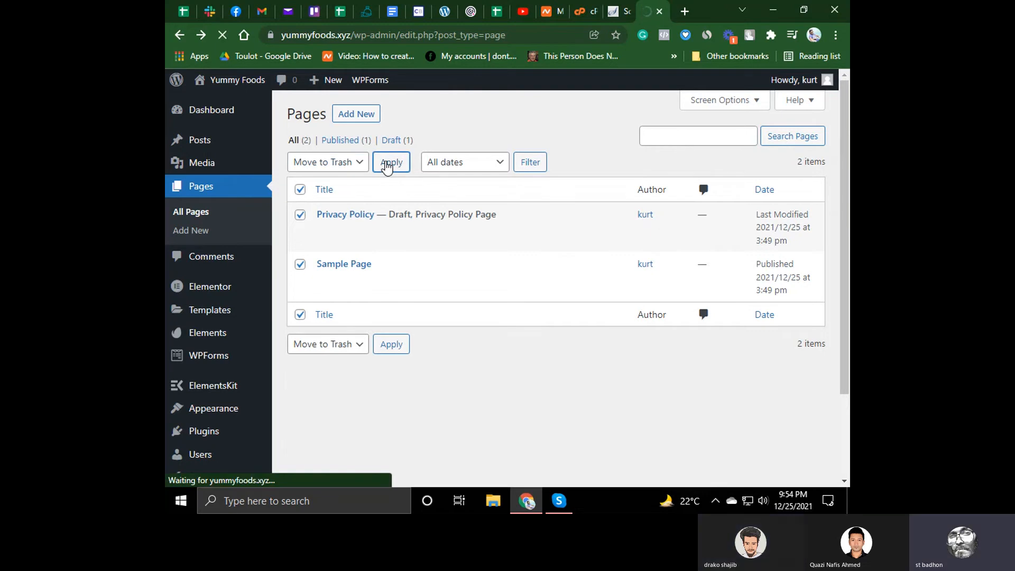
- Create a new page titled "Home", dismissing the block editor welcome guide, and open it for editing with Elementor
left_click(363, 122)
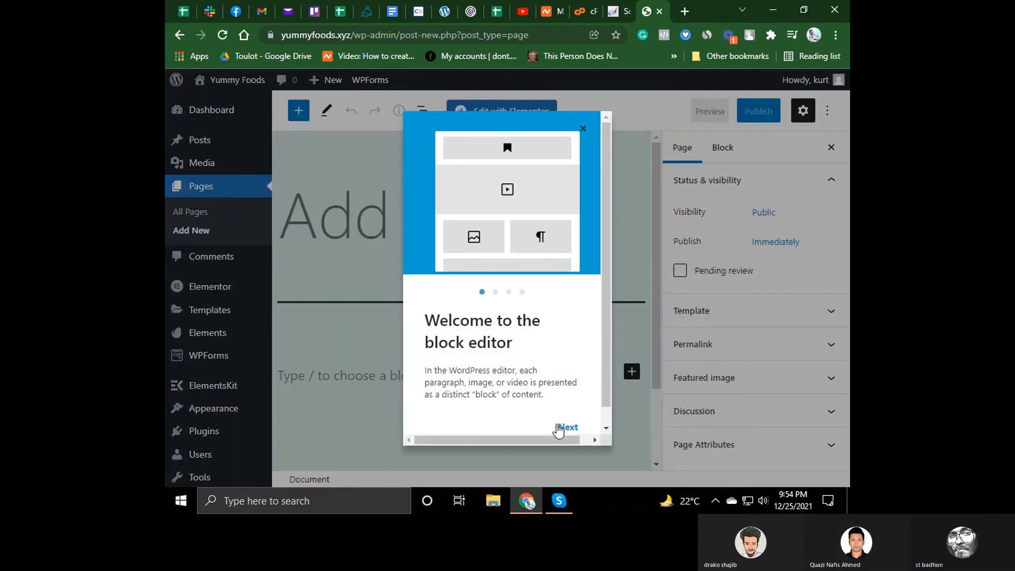
left_click(582, 130)
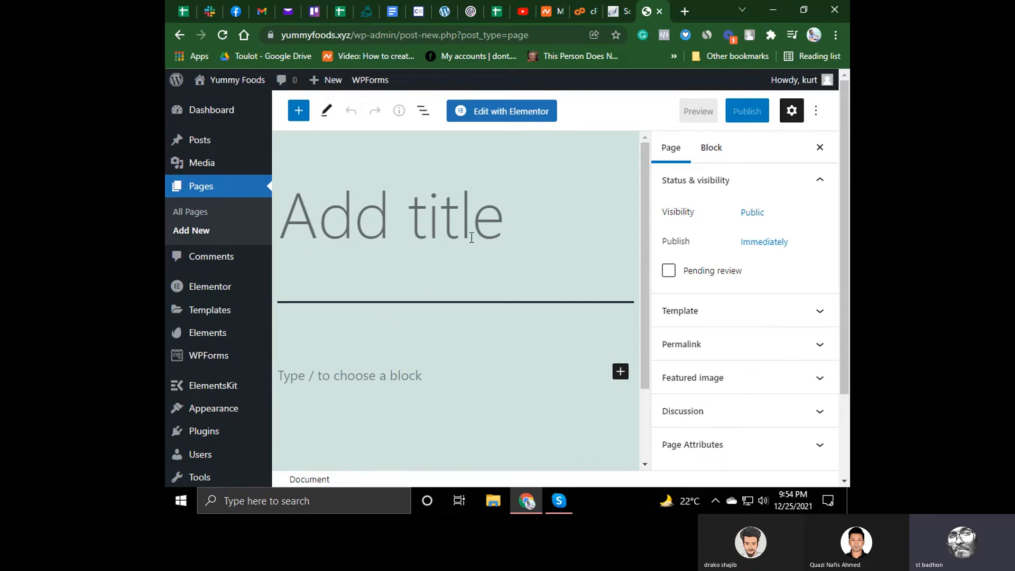
key("ctrl+minus")
key("ctrl+minus")
key("ctrl+minus")
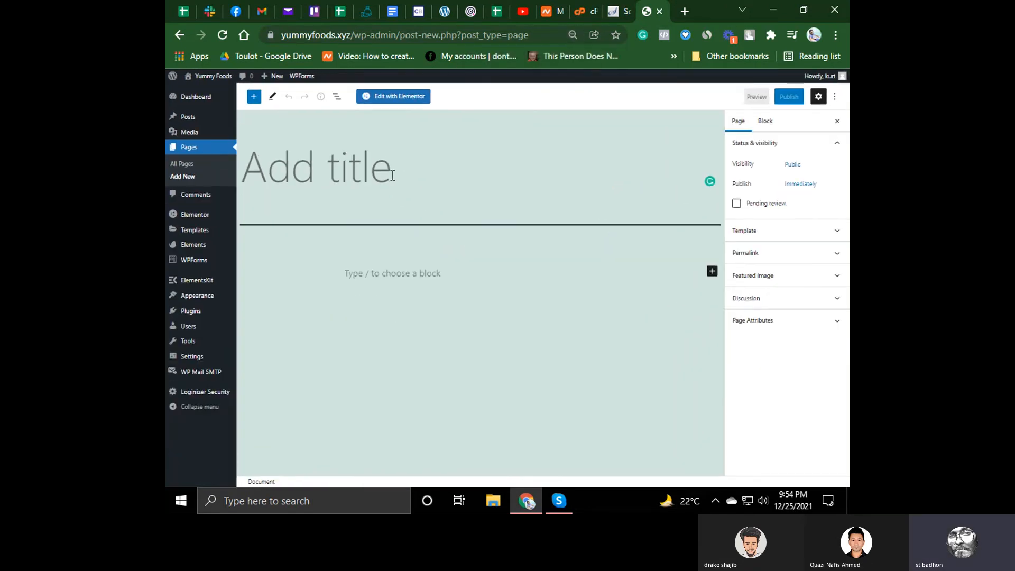
type("Home")
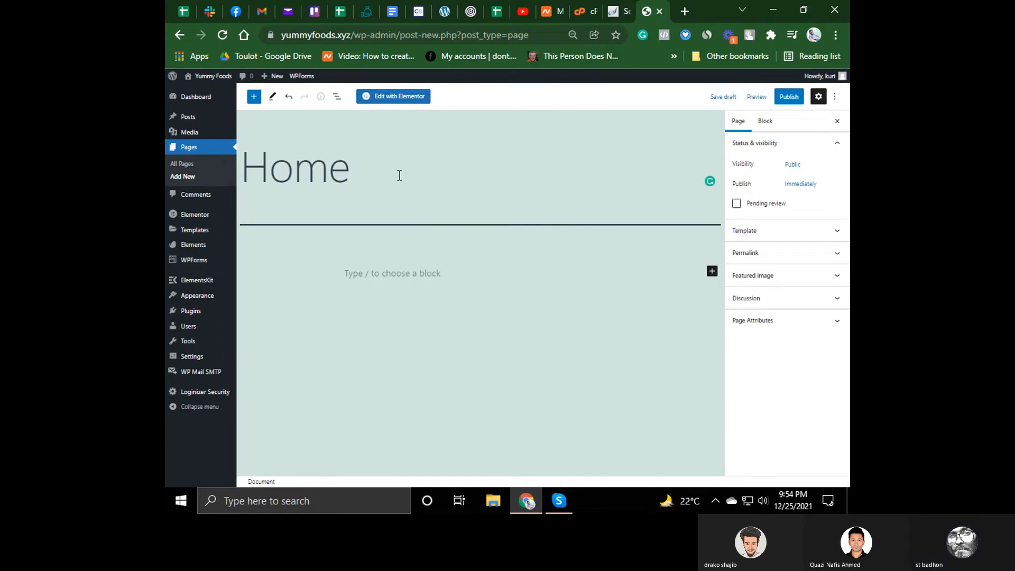
left_click(408, 101)
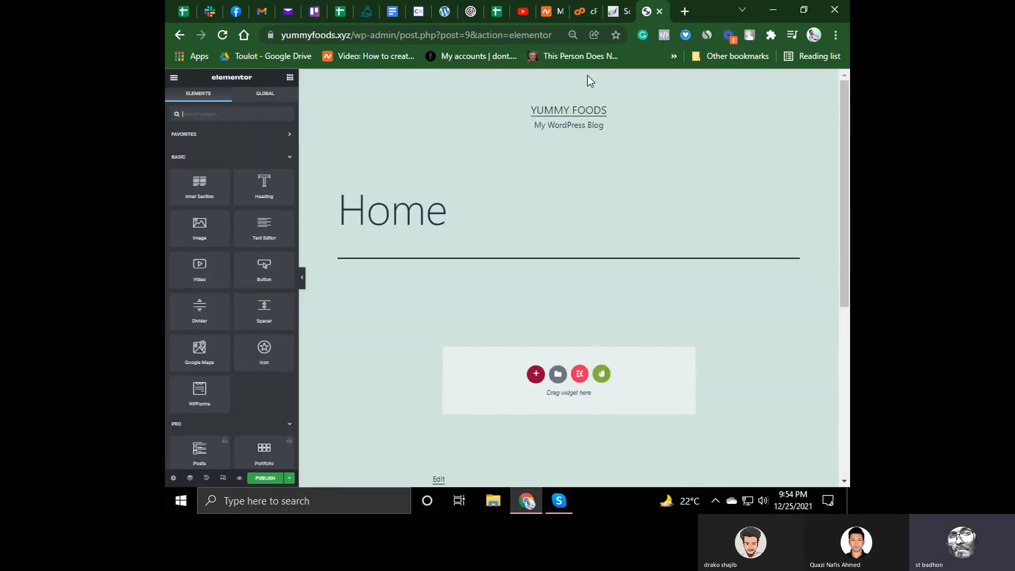
- Leave the Elementor editor and search the themes available to add for "hello elementor"
left_click(179, 36)
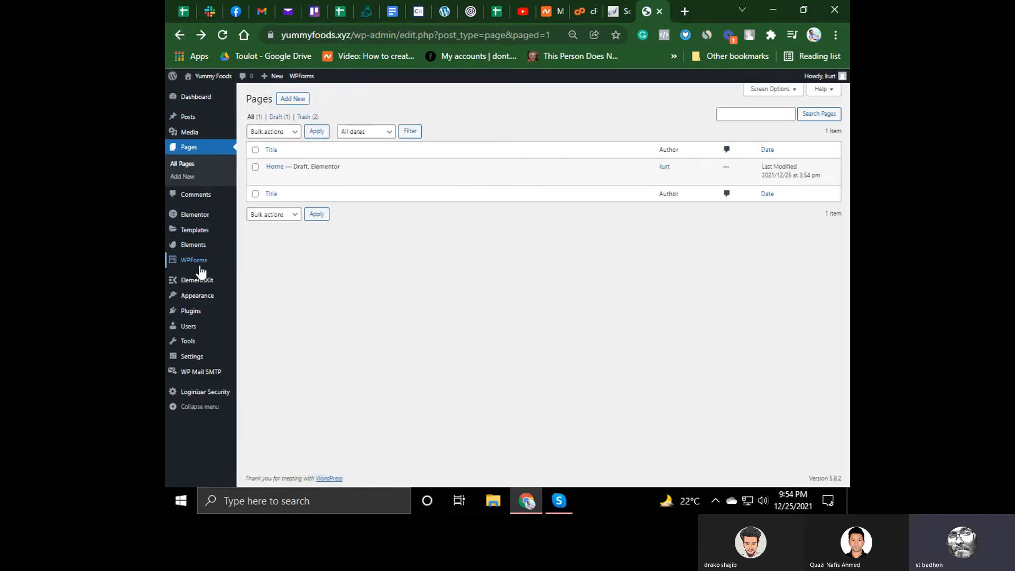
key("ctrl+plus")
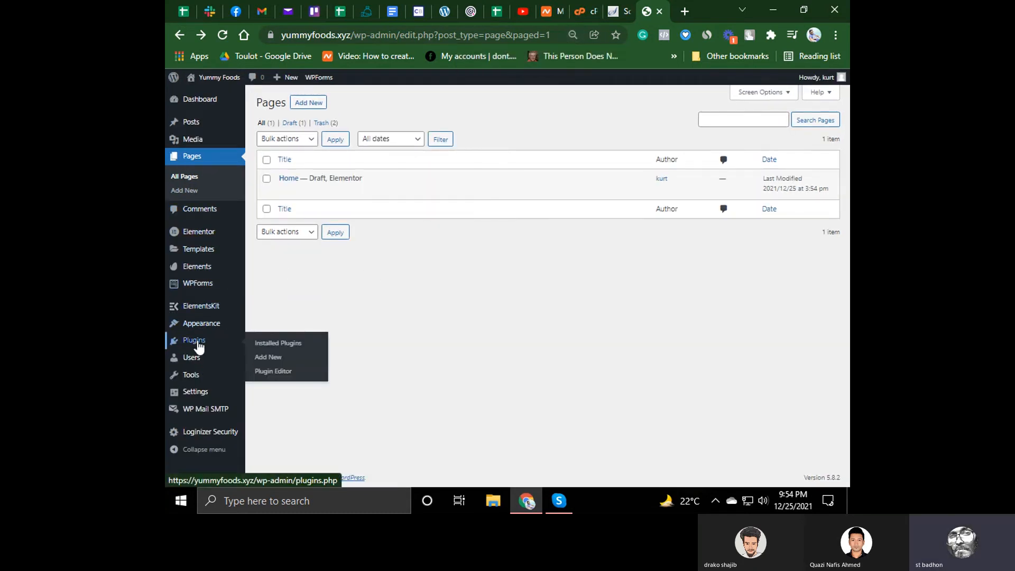
mouse_move(209, 330)
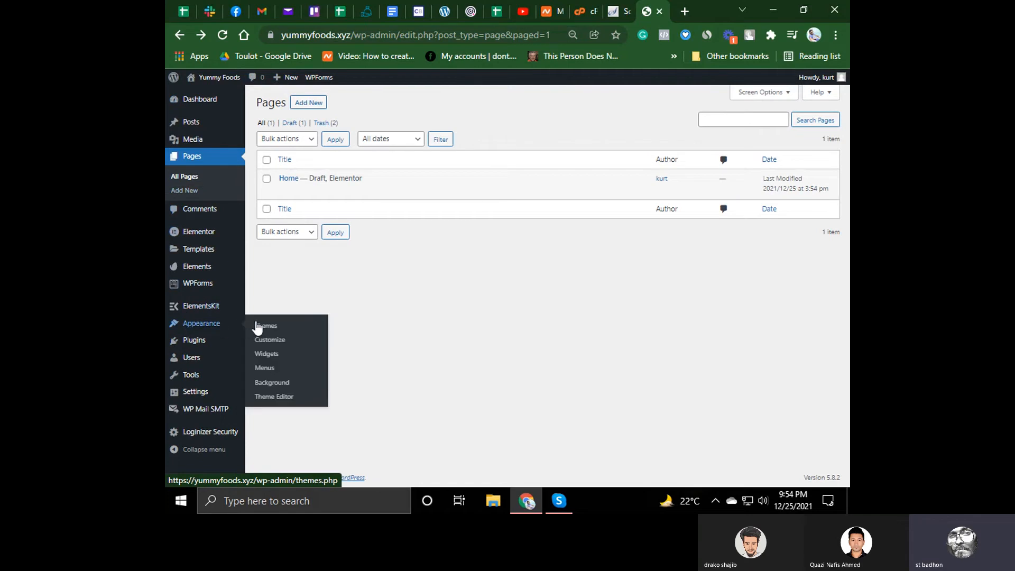
left_click(271, 330)
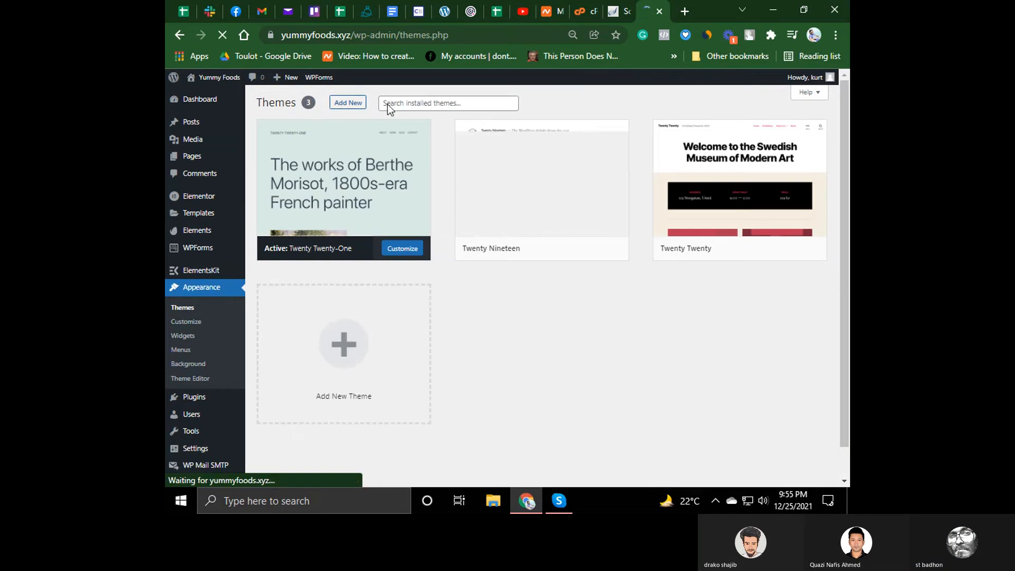
left_click(421, 105)
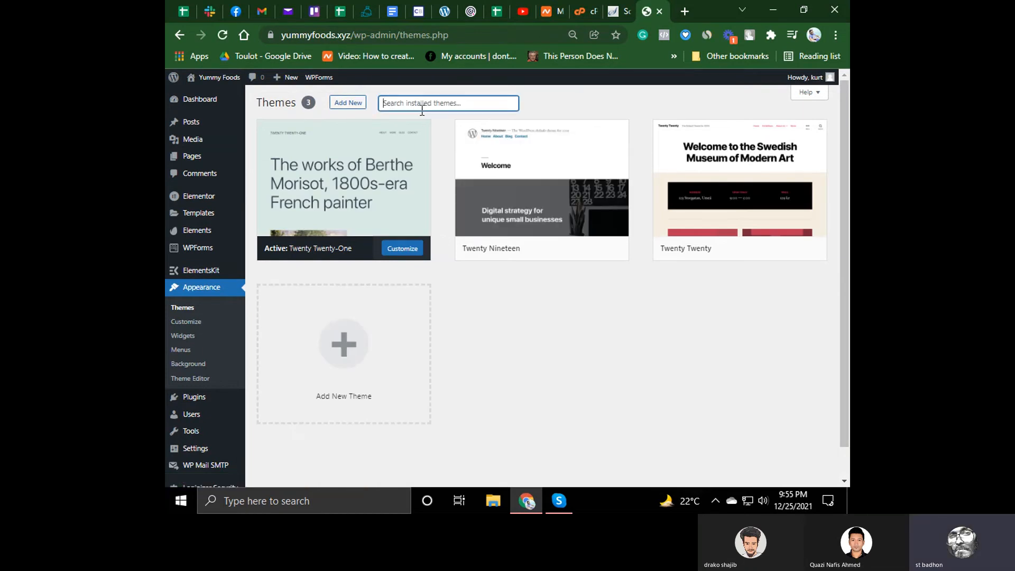
left_click(348, 103)
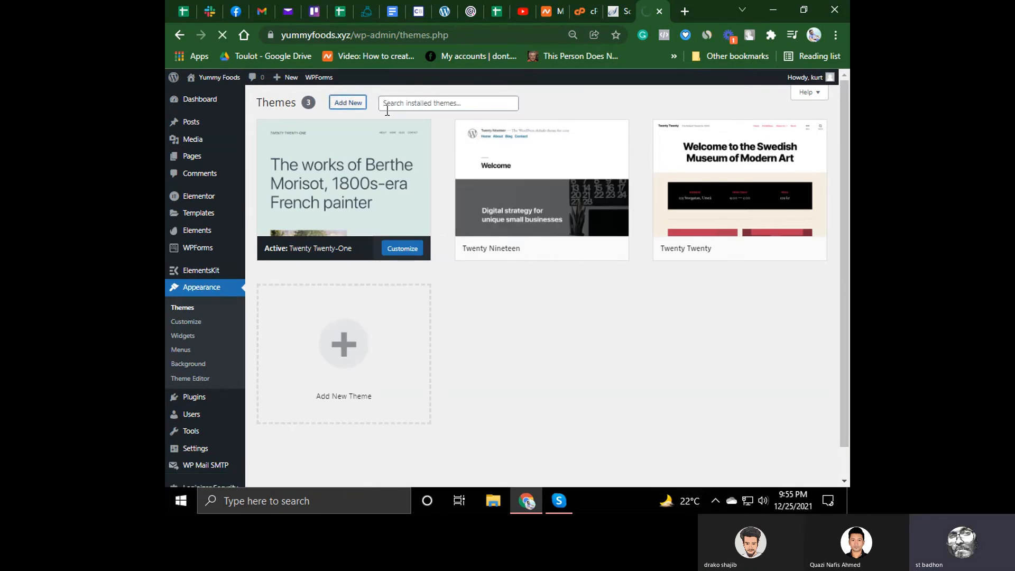
left_click(709, 127)
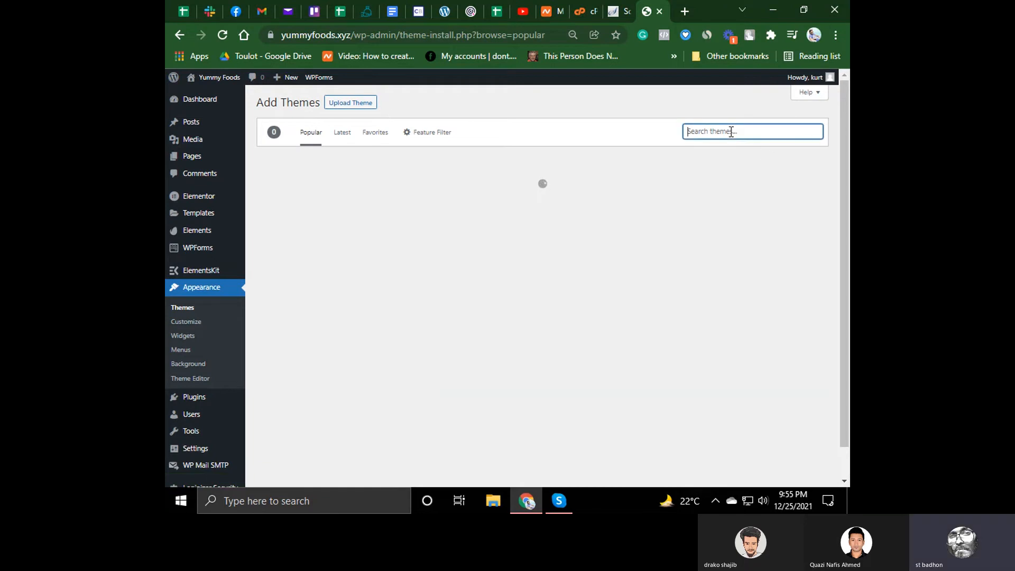
type("hello")
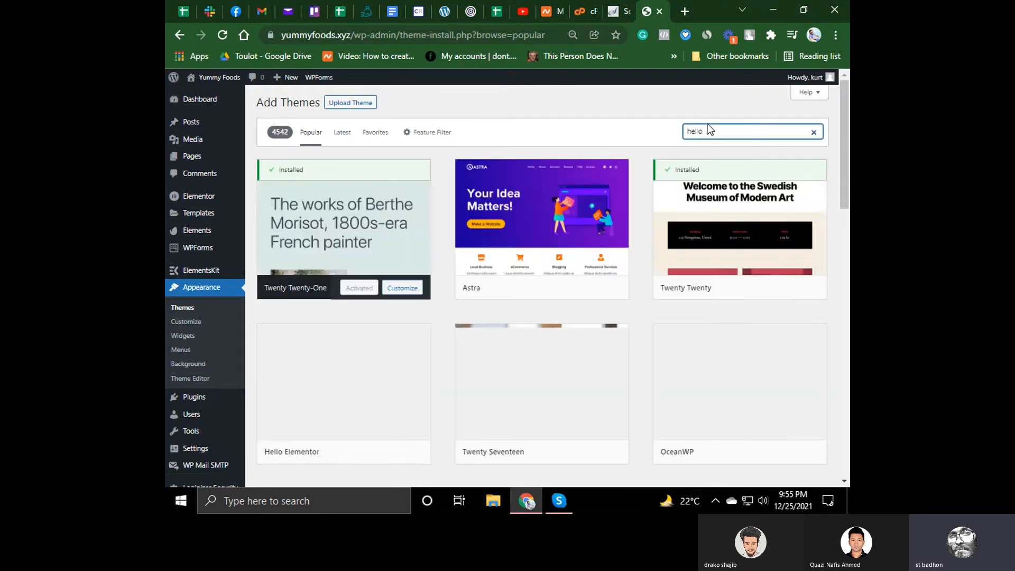
type(" elementor")
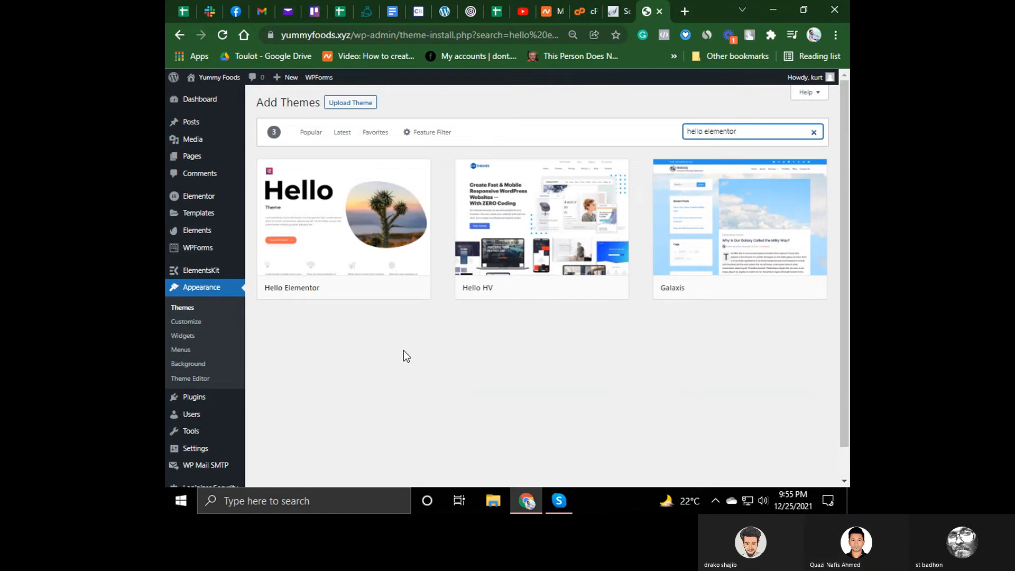
- Install the Hello Elementor theme and activate it
mouse_move(373, 292)
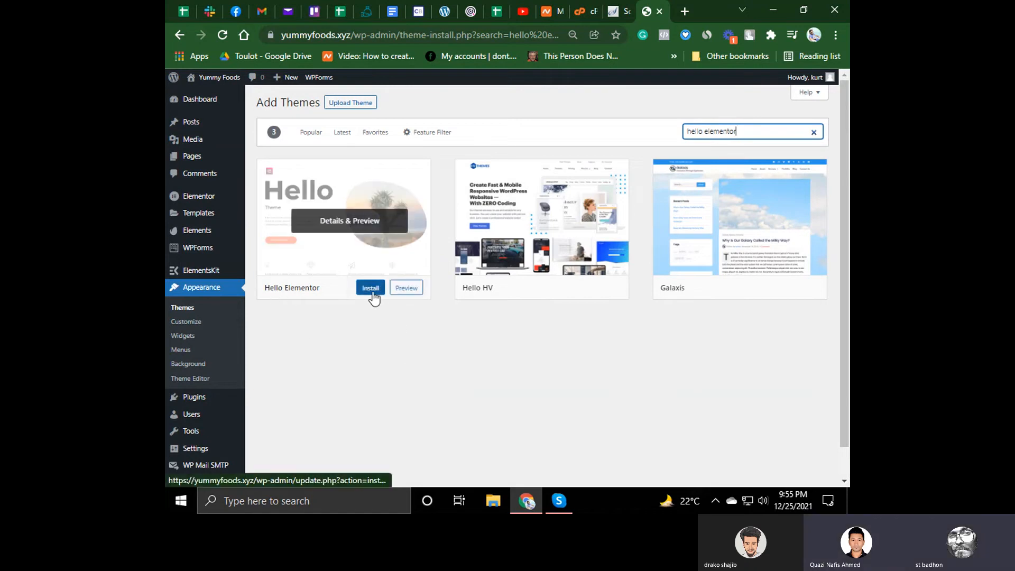
left_click(369, 291)
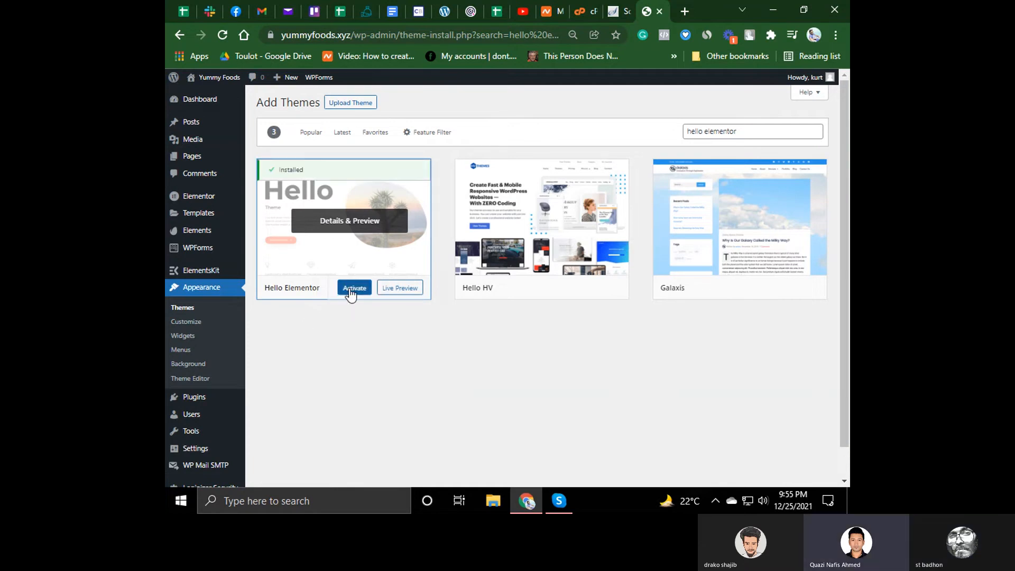
left_click(352, 288)
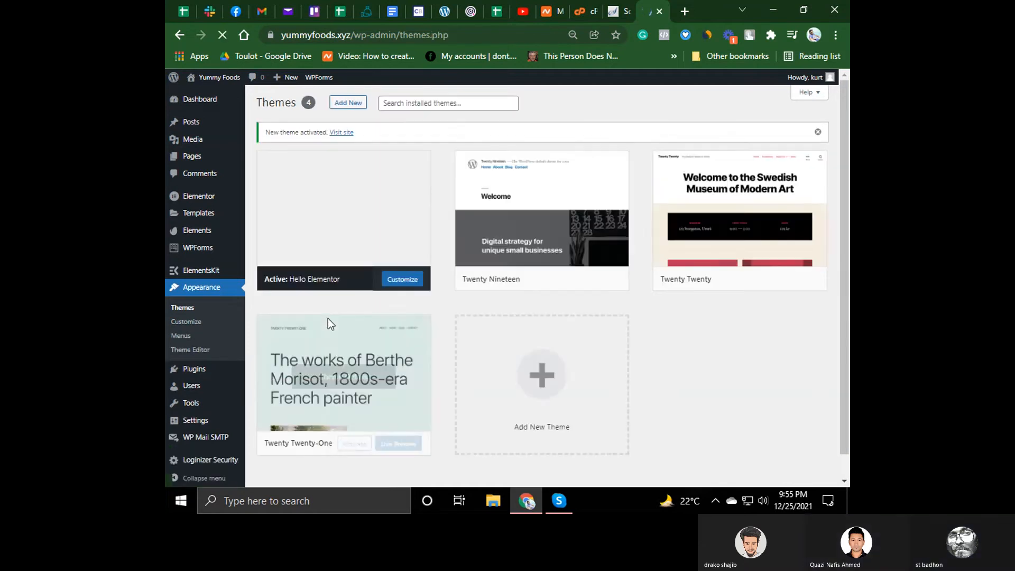
- Delete the inactive themes Twenty Nineteen, Twenty Twenty and Twenty Twenty-One, confirming each deletion
scroll(360, 316, "down", 1)
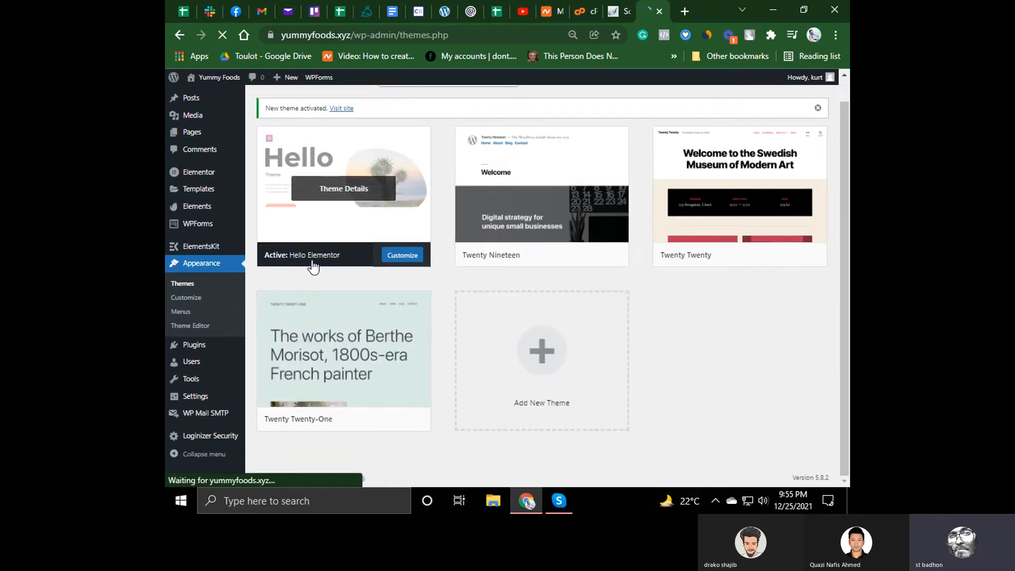
left_click(508, 227)
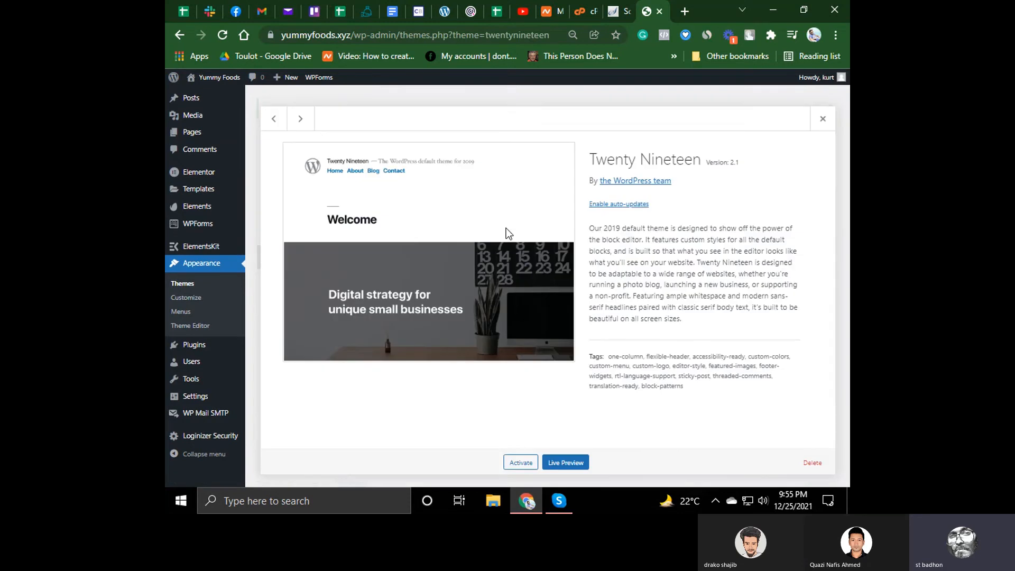
left_click(813, 462)
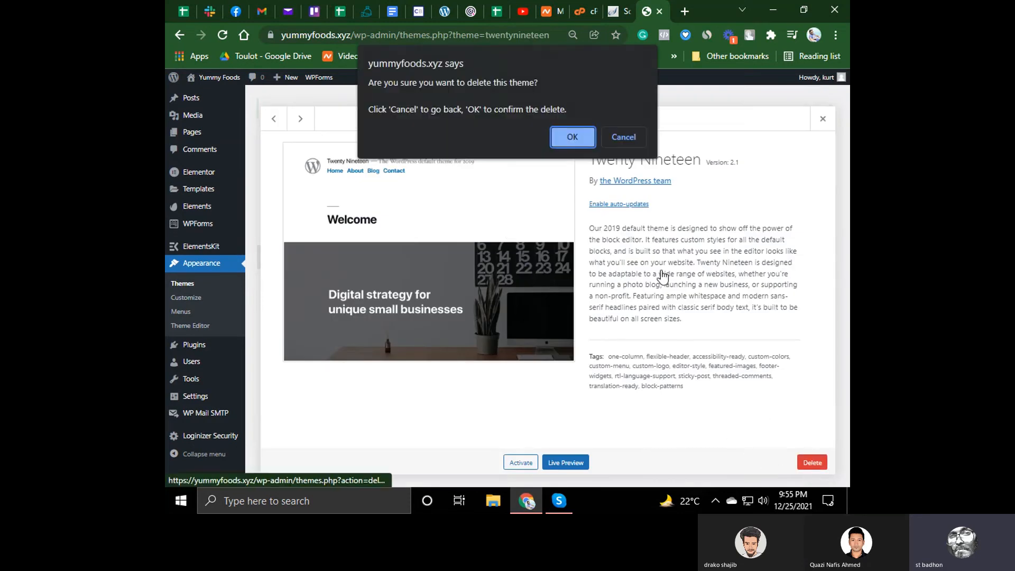
left_click(569, 136)
left_click(530, 225)
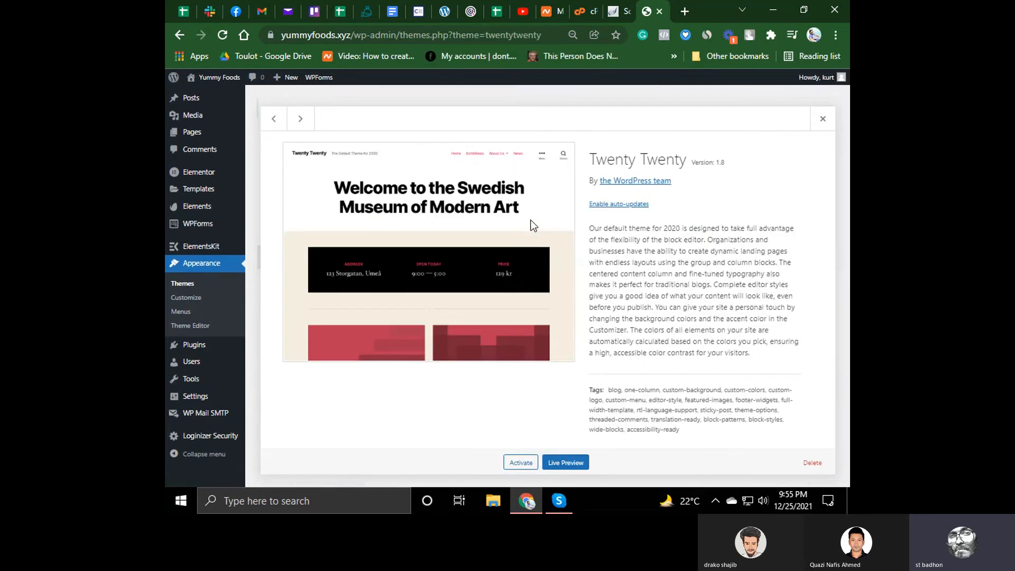
left_click(813, 463)
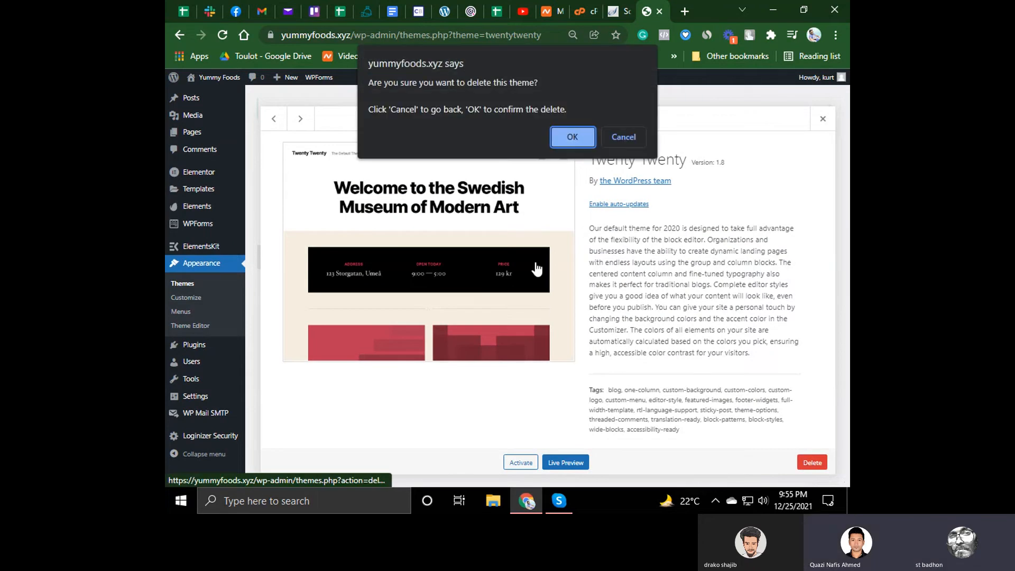
left_click(587, 138)
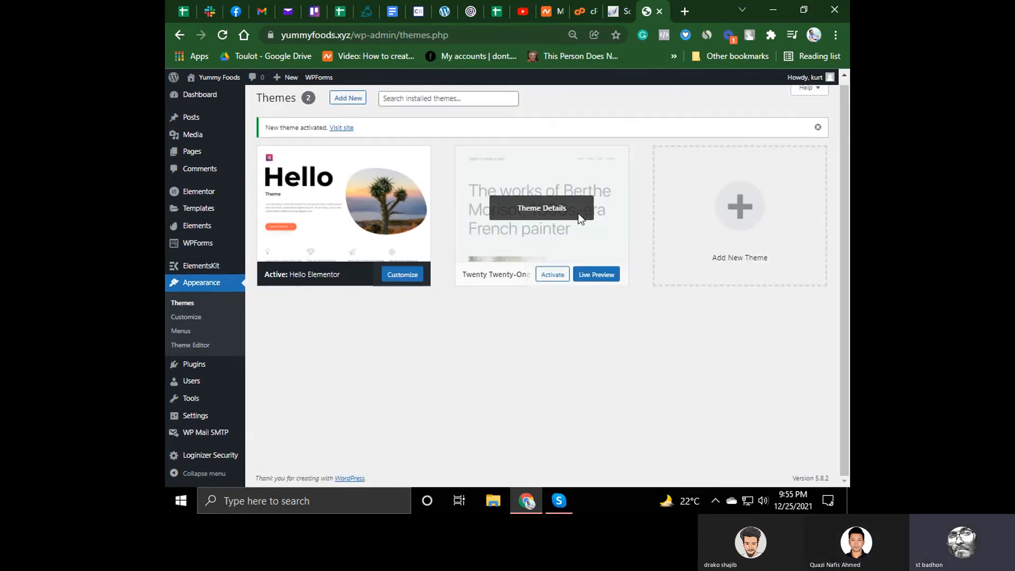
left_click(610, 230)
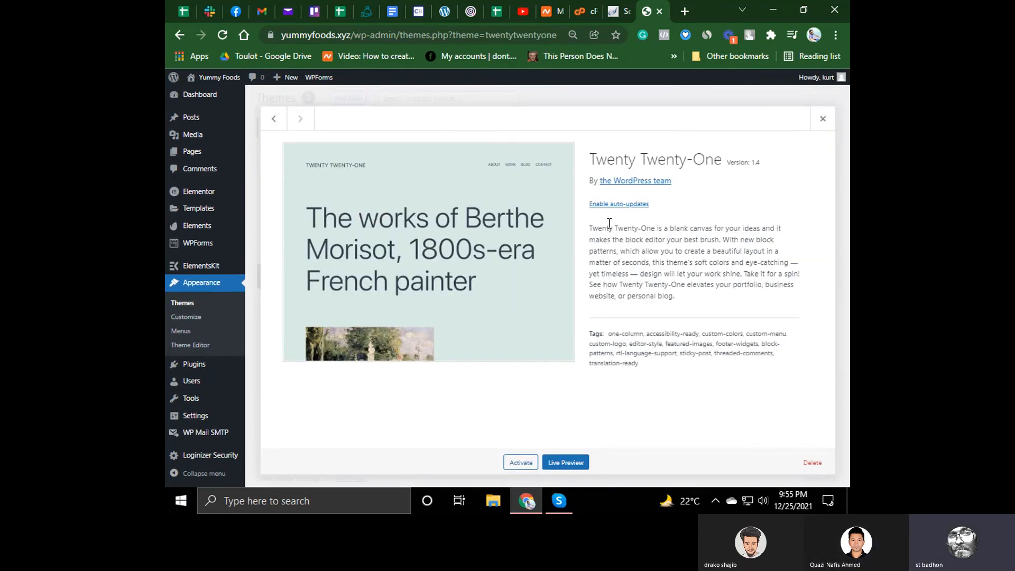
left_click(805, 464)
left_click(582, 139)
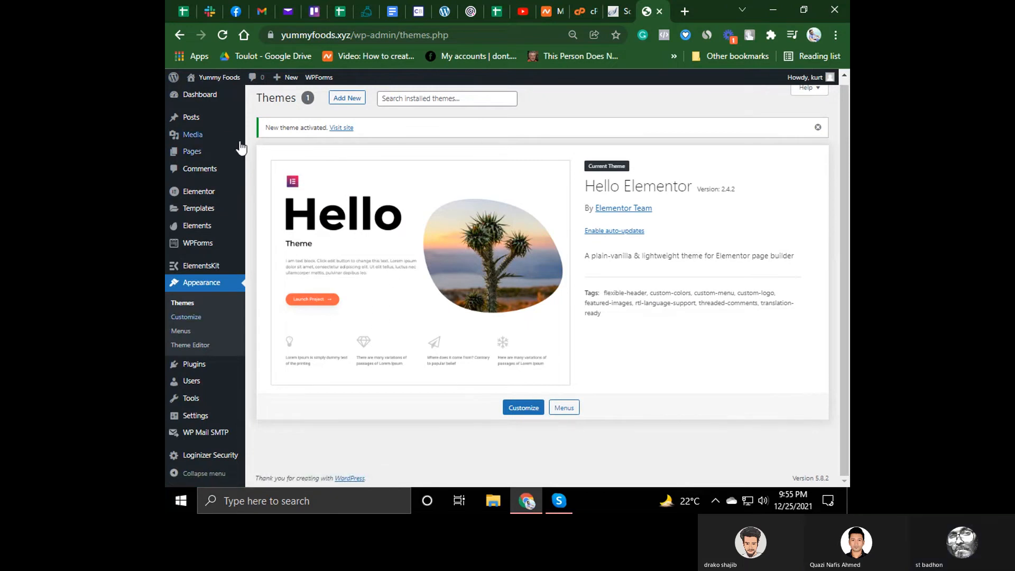
- Go back to the list of all pages and open the Home draft for editing with Elementor
mouse_move(220, 162)
mouse_move(203, 199)
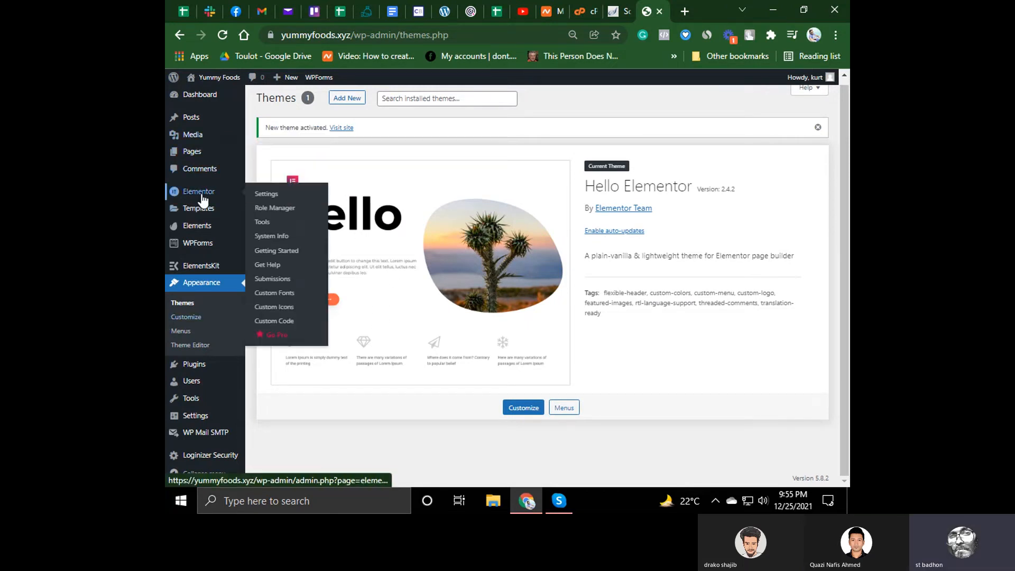
scroll(205, 206, "up", 1)
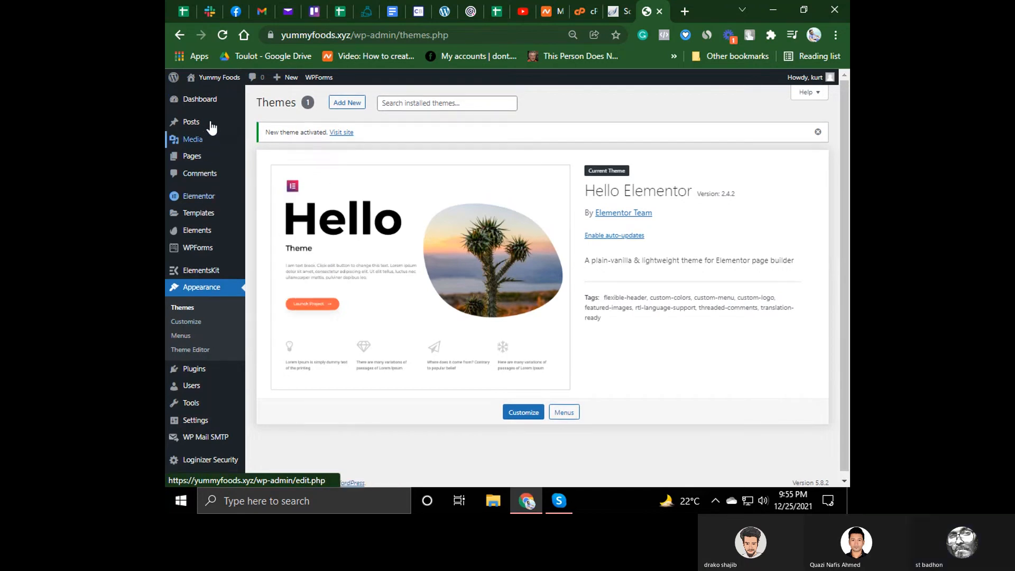
left_click(268, 160)
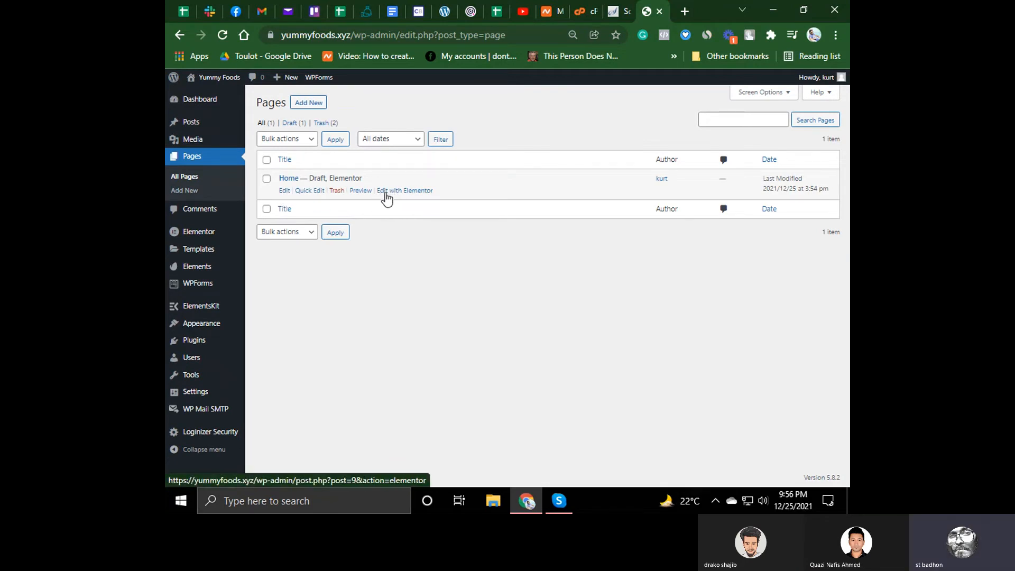
left_click(416, 195)
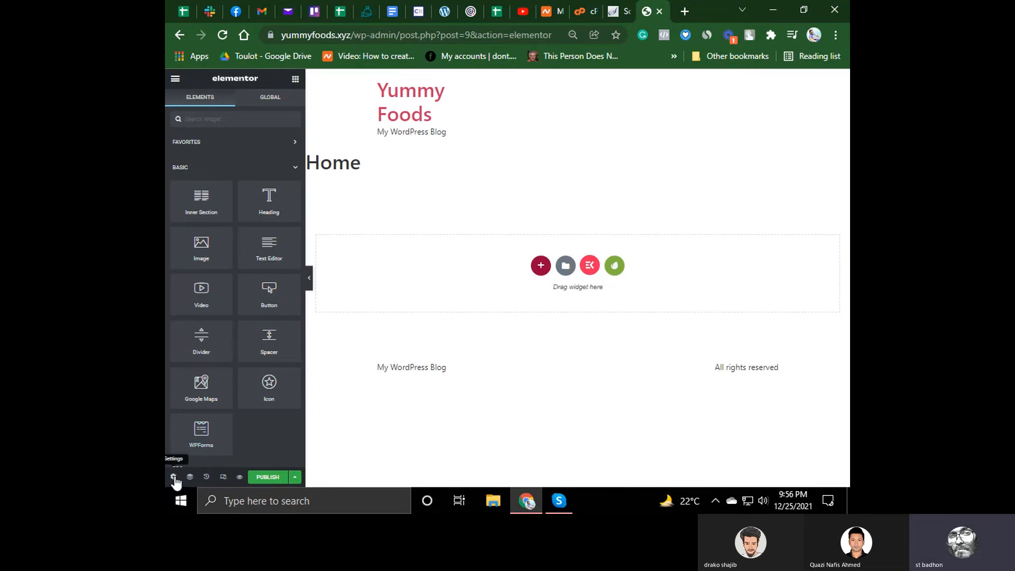
- Set the Home page's layout to Elementor Canvas in its page settings
left_click(174, 478)
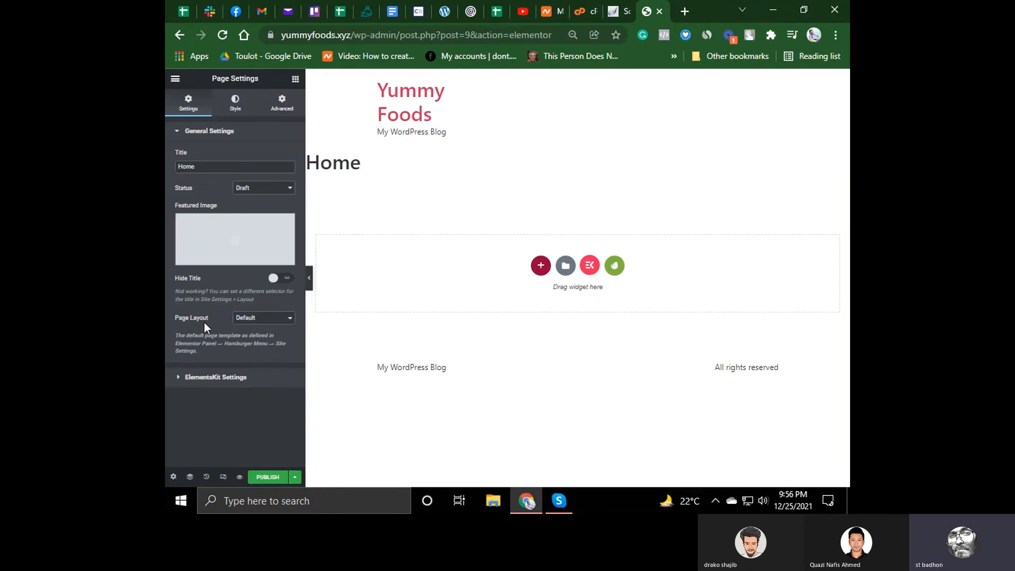
left_click(245, 319)
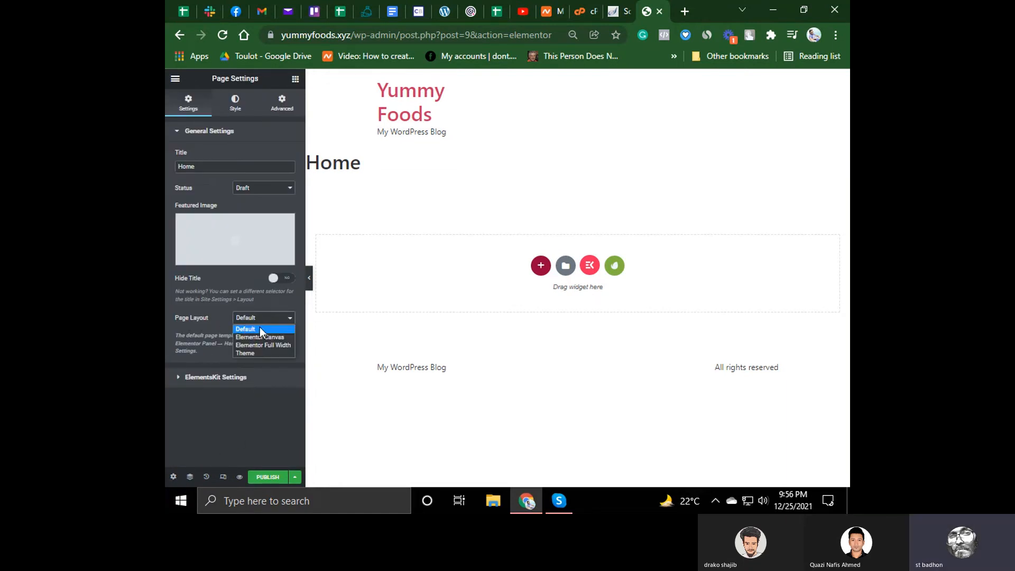
left_click(278, 339)
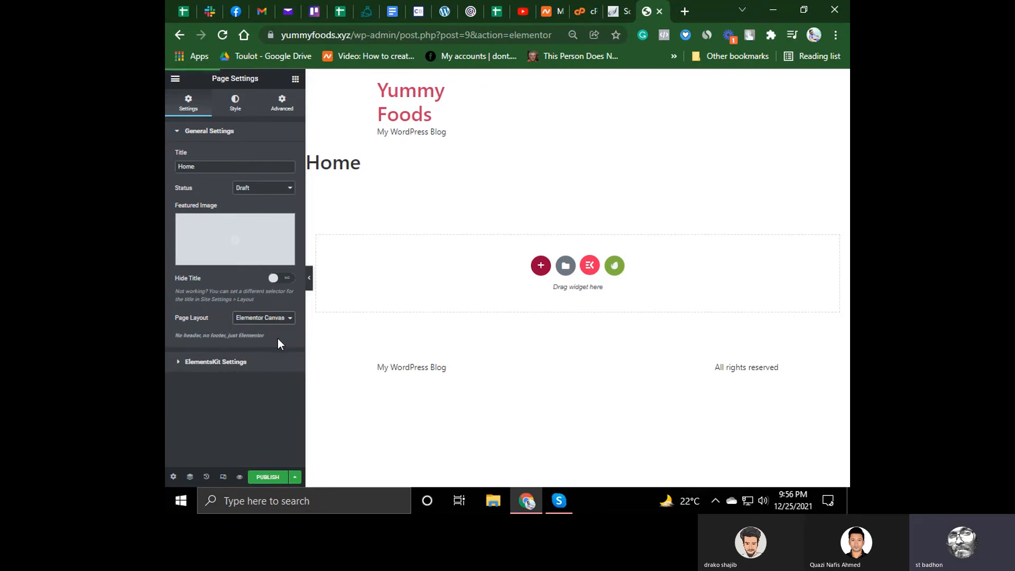
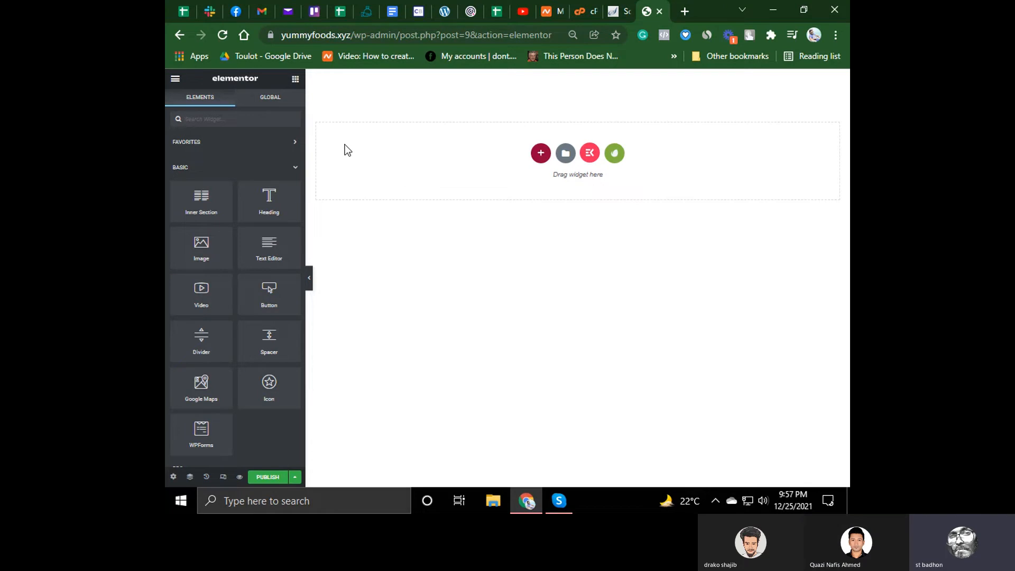
left_click(238, 8)
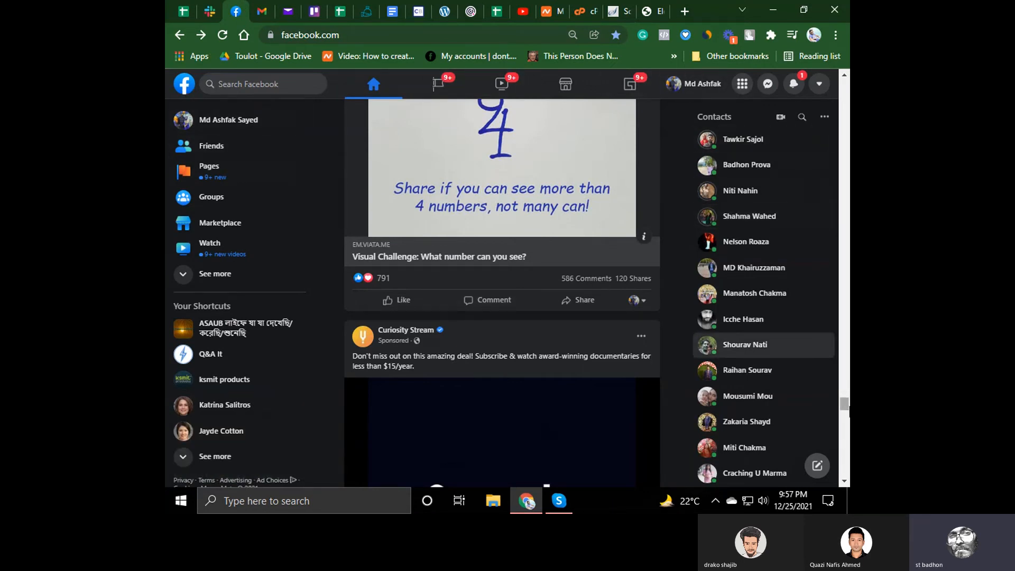
left_click_drag(844, 405, 843, 508)
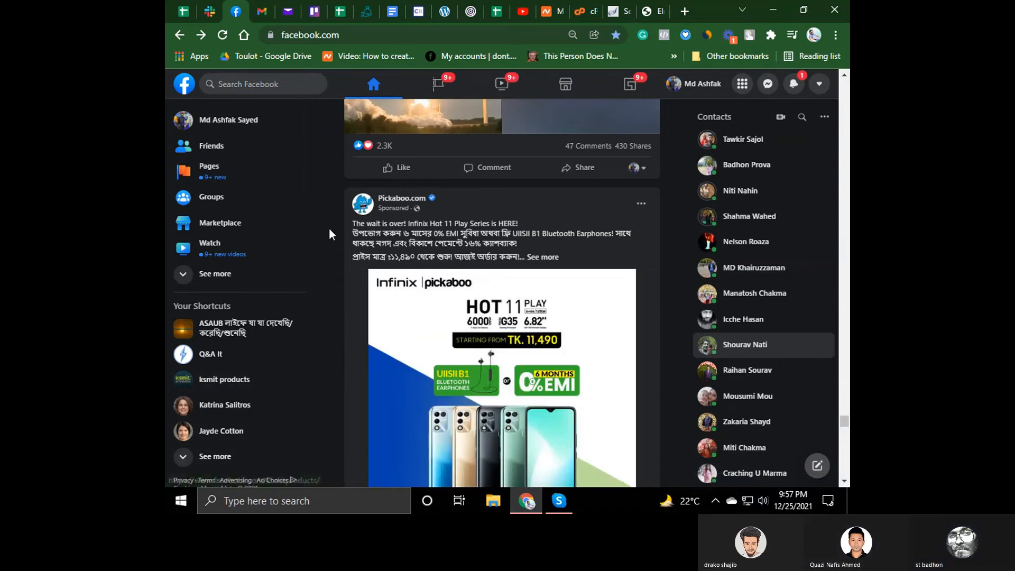
left_click(262, 4)
left_click(211, 3)
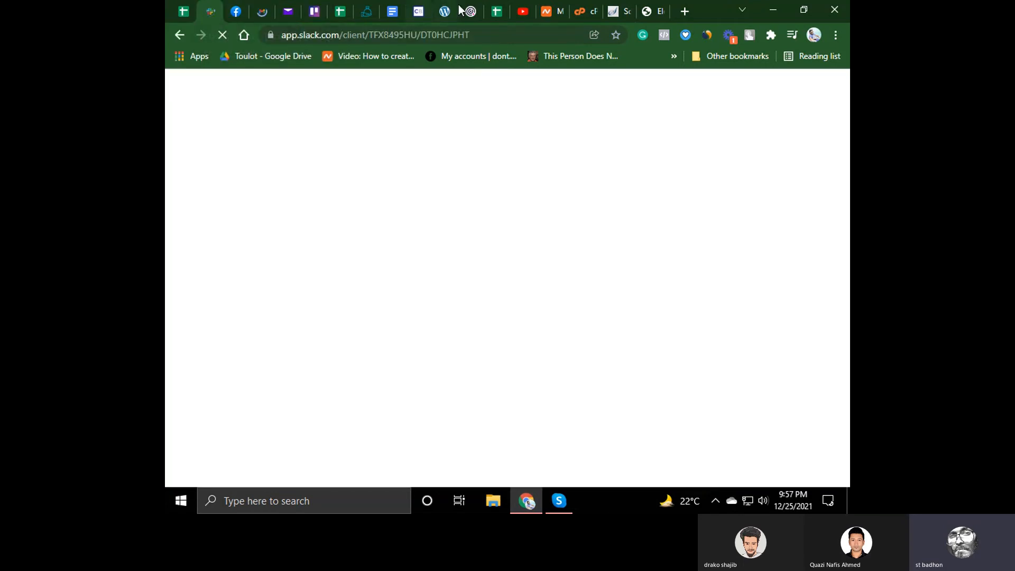
left_click(473, 8)
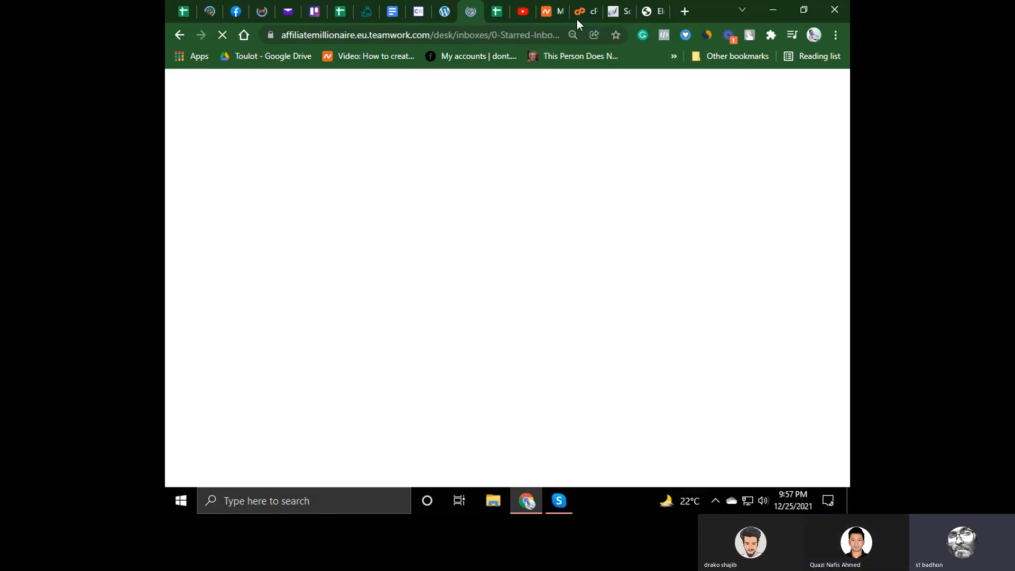
left_click(651, 6)
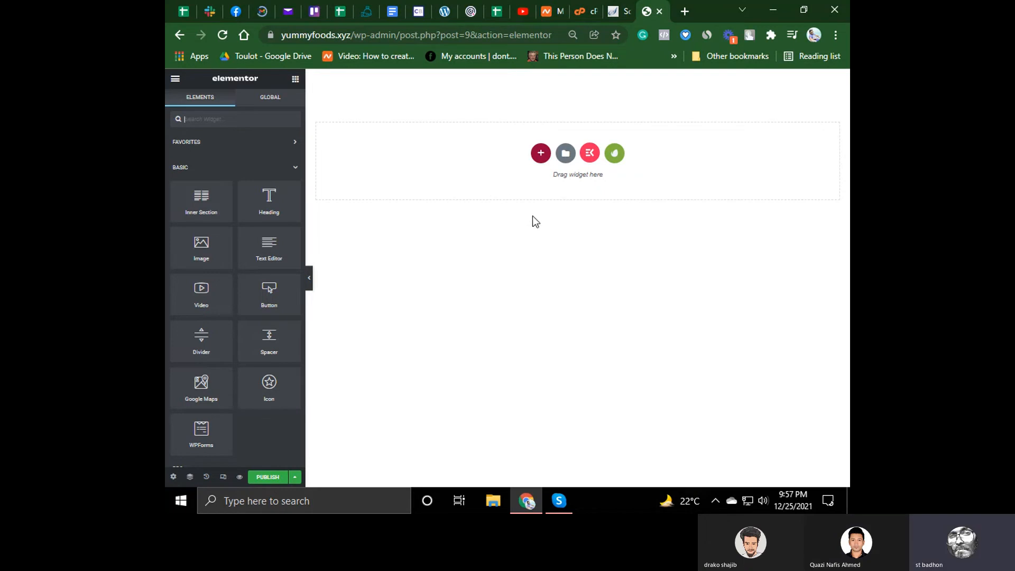
- Open the Envato Elements library on the Home page canvas and browse its free template kits
left_click(615, 159)
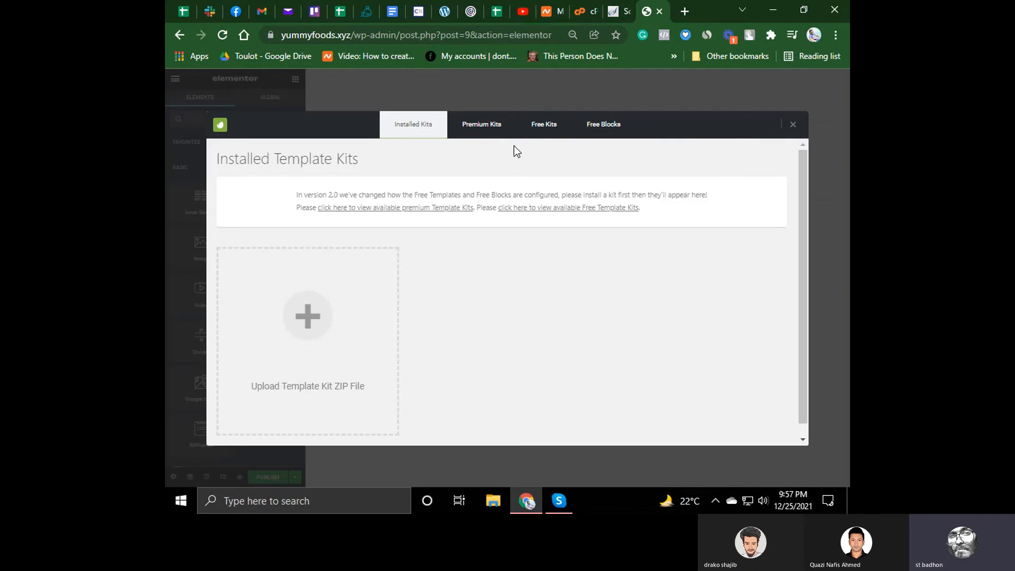
left_click(483, 136)
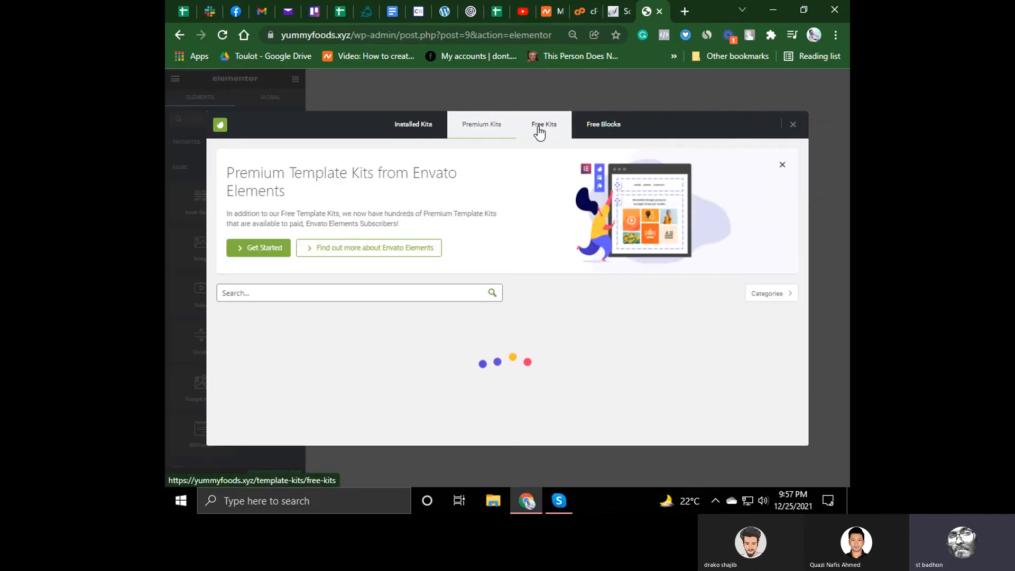
left_click(528, 135)
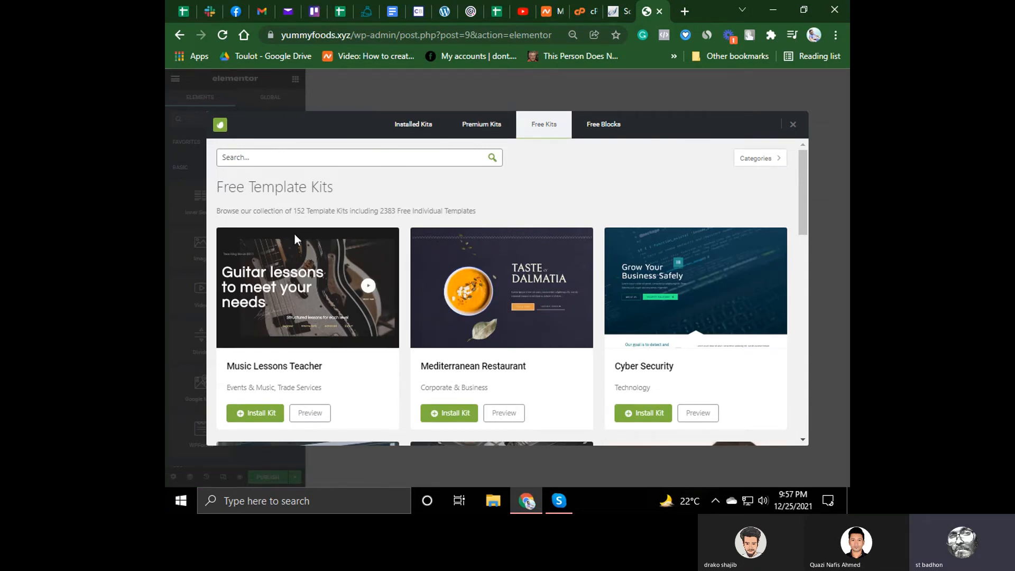
scroll(289, 251, "down", 3)
scroll(290, 249, "up", 3)
scroll(492, 291, "down", 1)
- Preview the Mediterranean Restaurant kit, look through its page designs, and close the preview
left_click(499, 343)
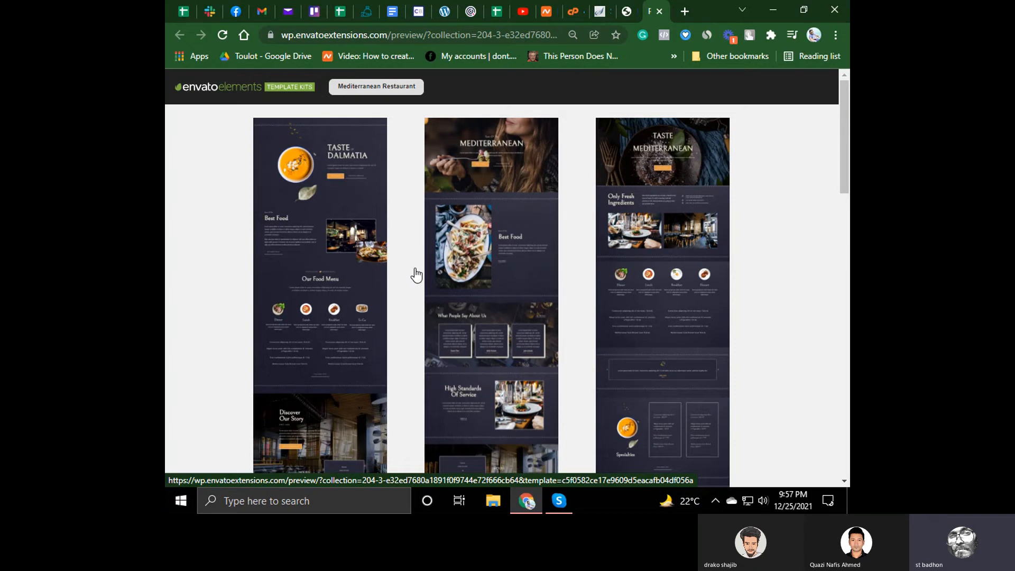
scroll(416, 275, "down", 1)
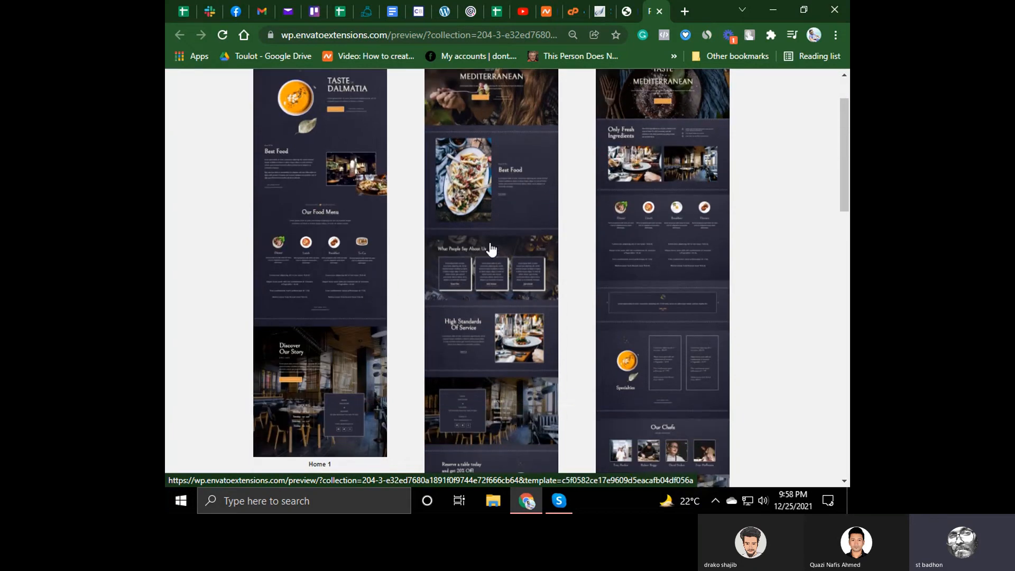
scroll(495, 272, "up", 1)
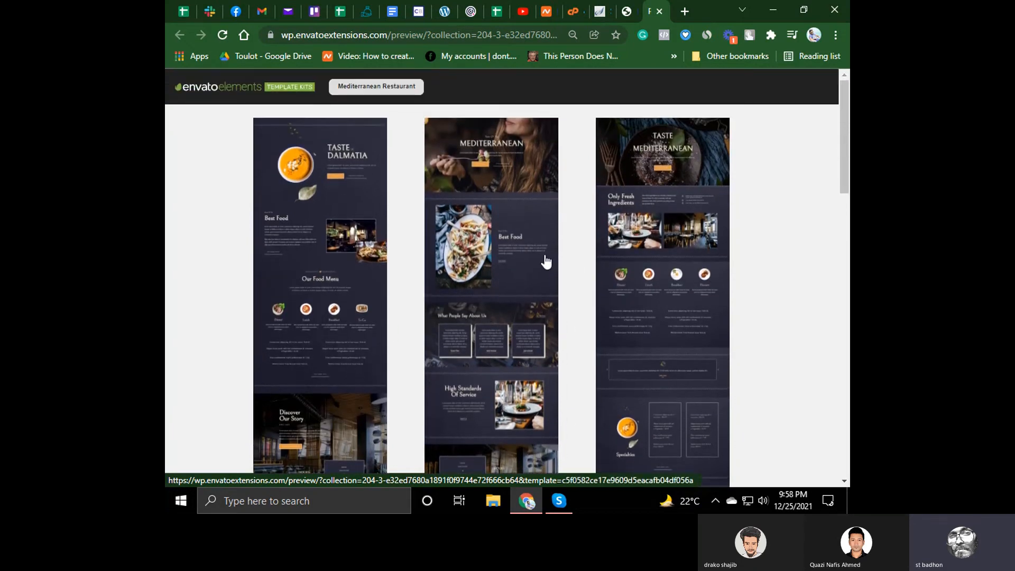
scroll(528, 286, "down", 3)
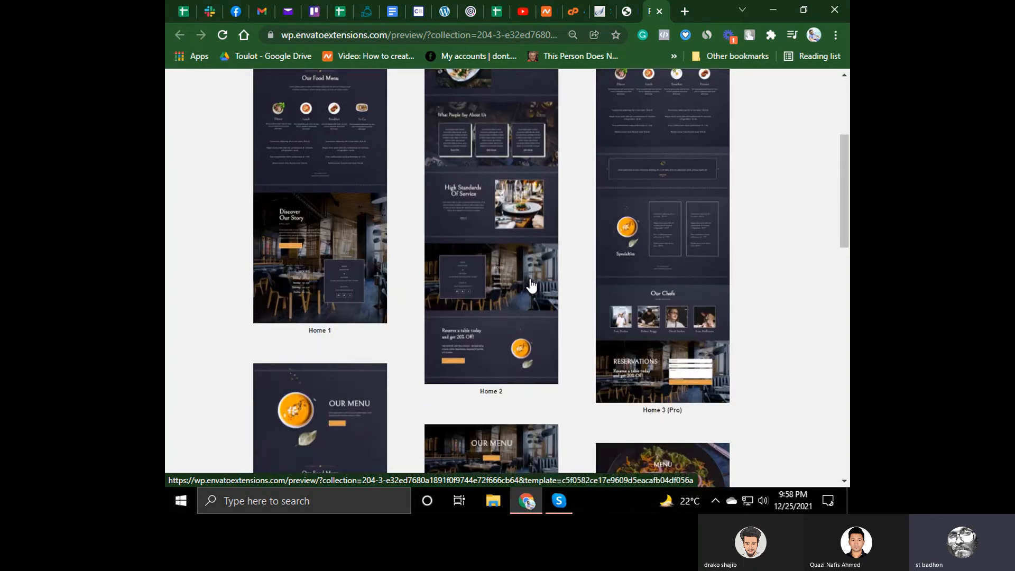
scroll(531, 286, "down", 3)
scroll(532, 284, "down", 8)
scroll(531, 282, "down", 3)
left_click(660, 11)
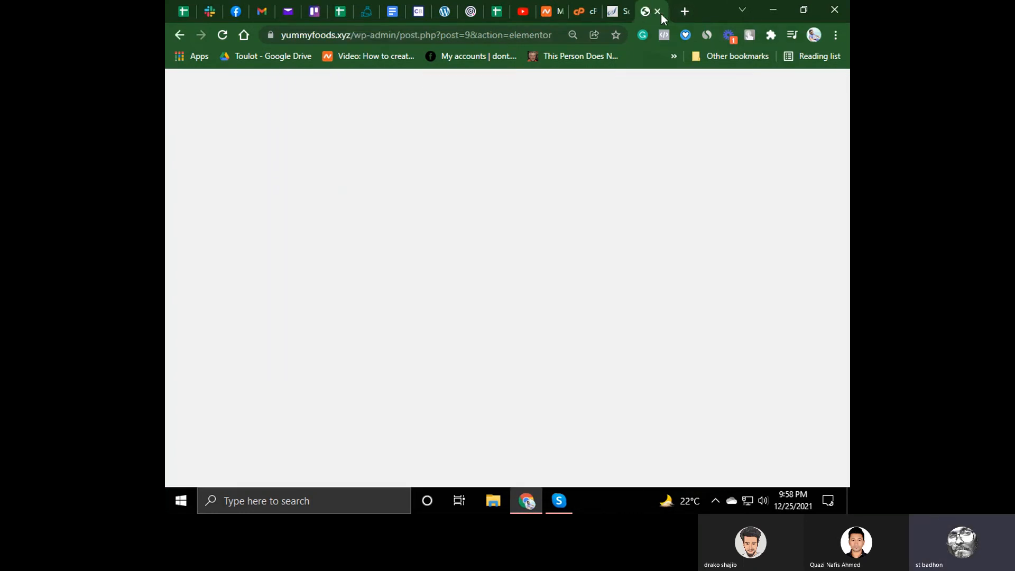
- Browse more free kits, open the BBQ Restaurant kit's preview, and return to the kit list while it loads
scroll(454, 256, "down", 3)
scroll(454, 252, "down", 5)
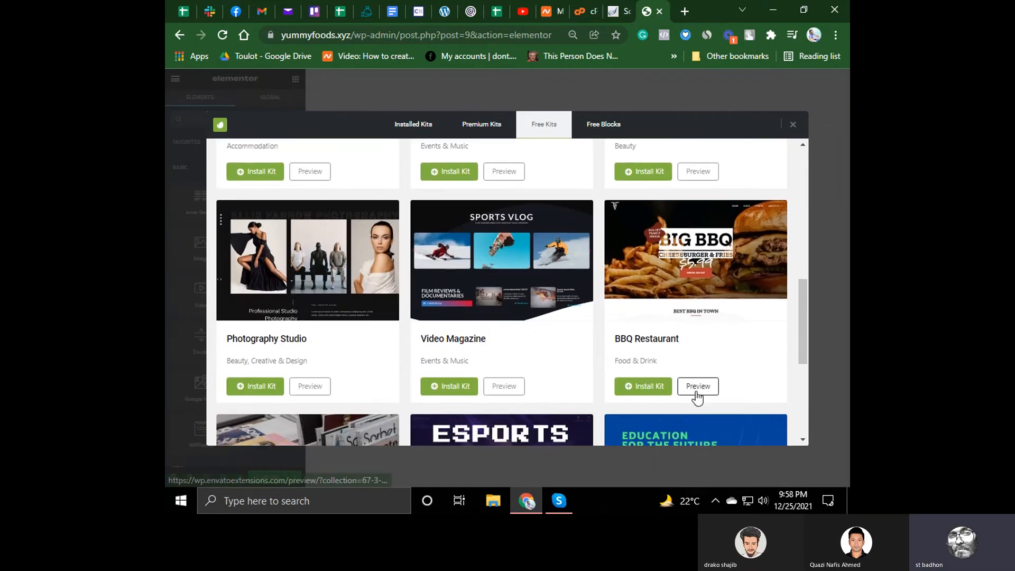
left_click(697, 387)
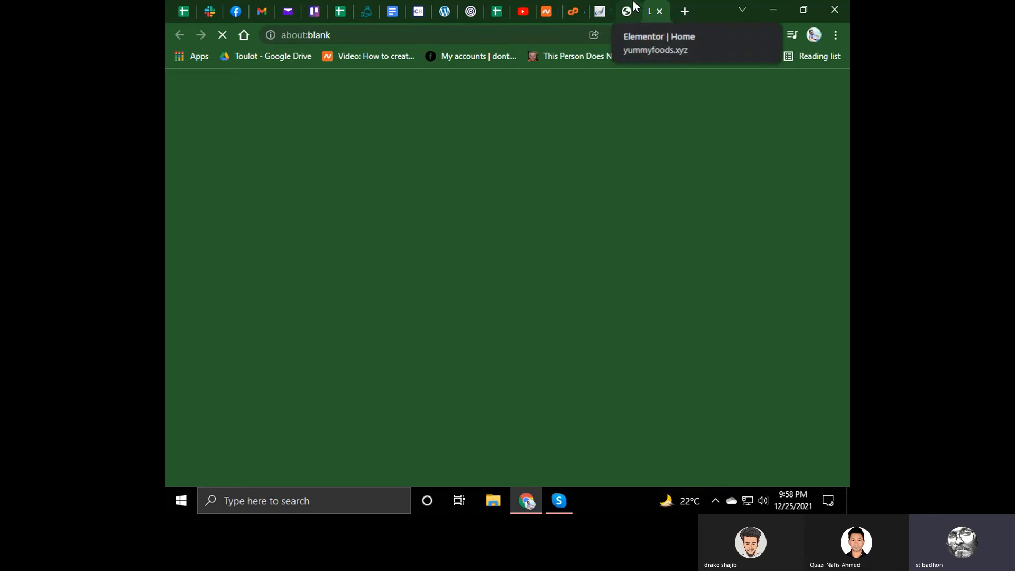
left_click(635, 12)
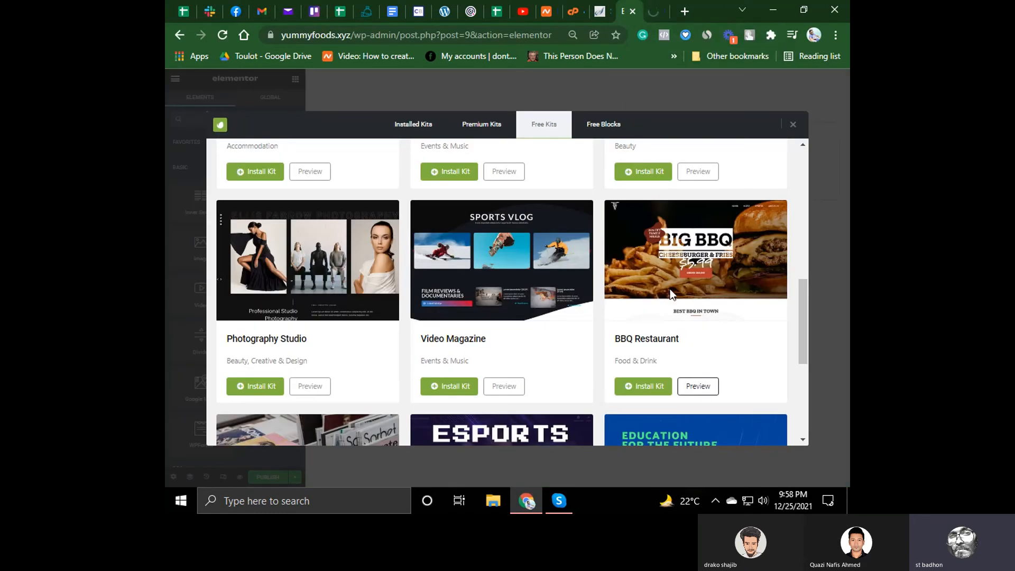
scroll(614, 290, "down", 3)
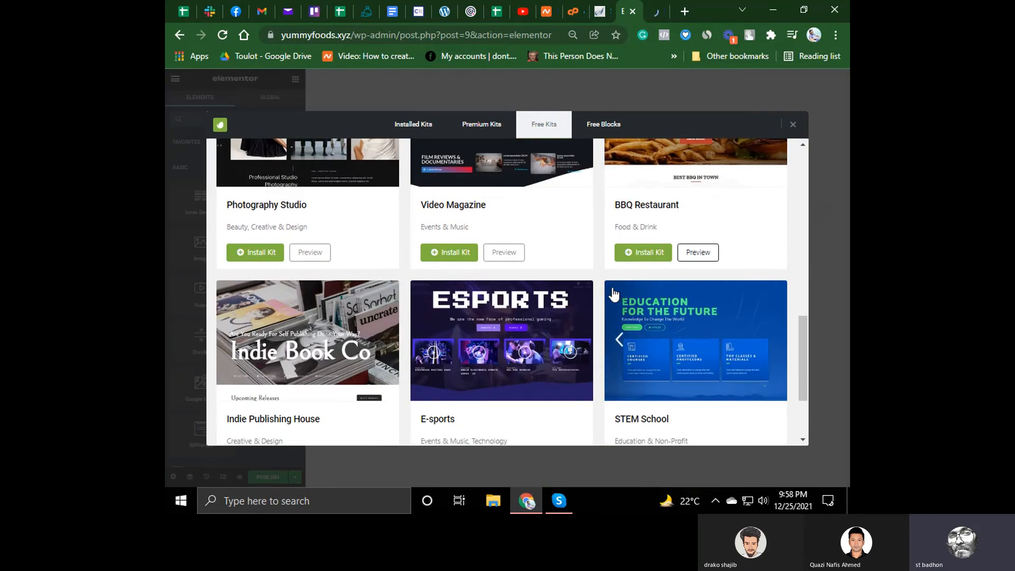
scroll(614, 292, "up", 5)
scroll(594, 293, "up", 4)
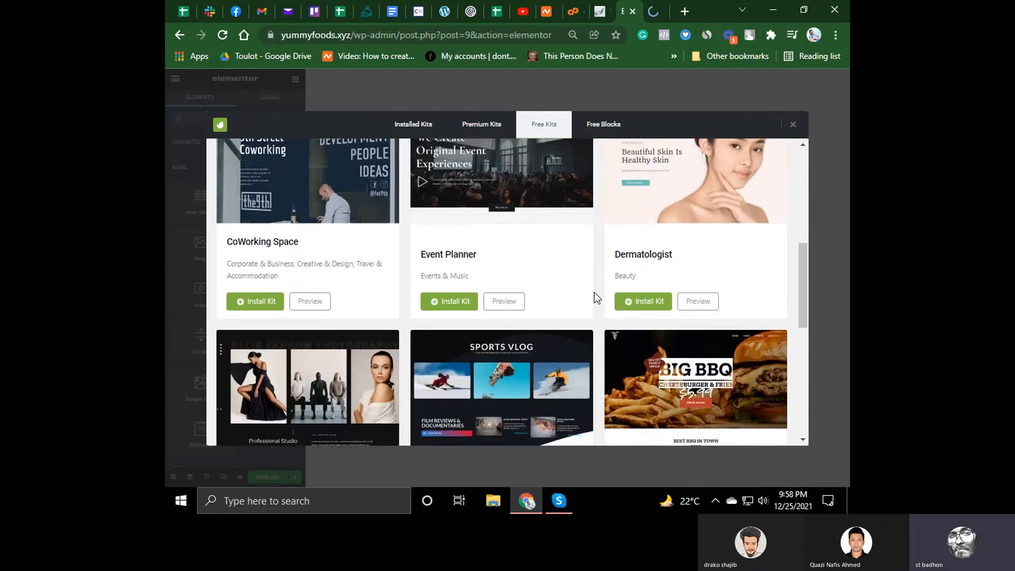
scroll(594, 293, "down", 3)
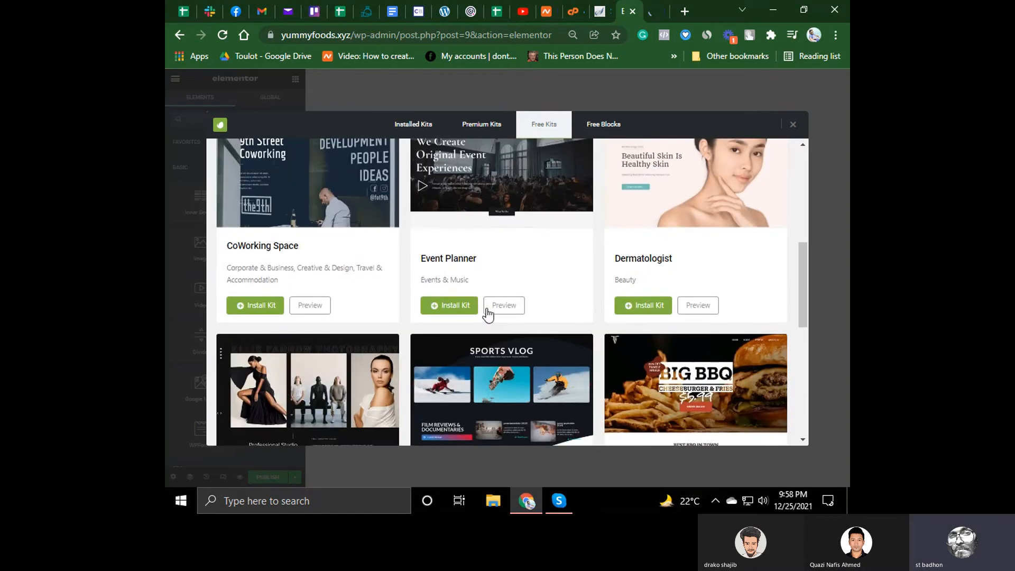
- Preview the CoWorking Space kit, examine its Home 3 design from the hero section downward, and close the preview
left_click(307, 306)
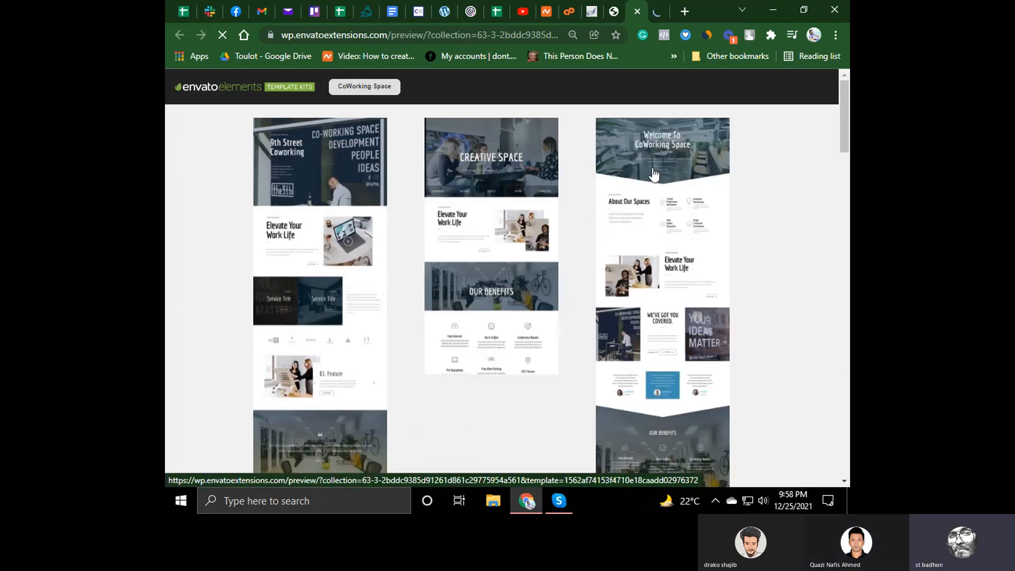
left_click(653, 167)
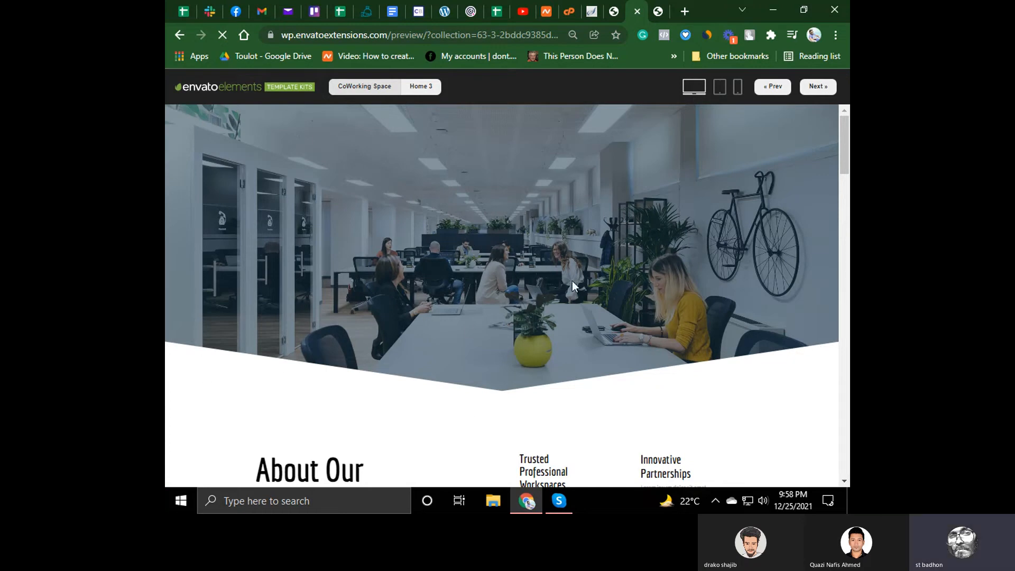
scroll(485, 329, "down", 5)
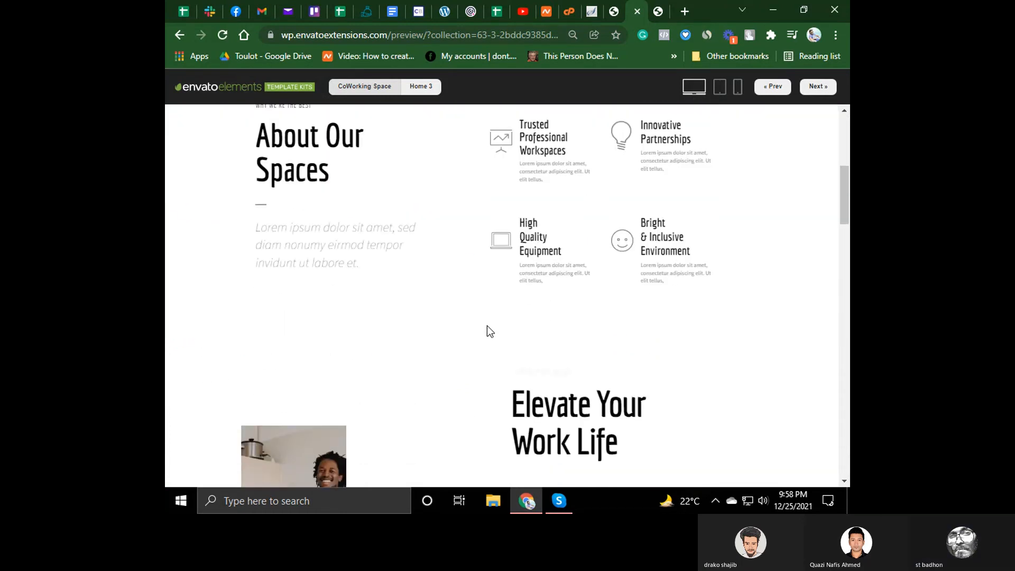
scroll(486, 327, "down", 15)
scroll(494, 316, "down", 10)
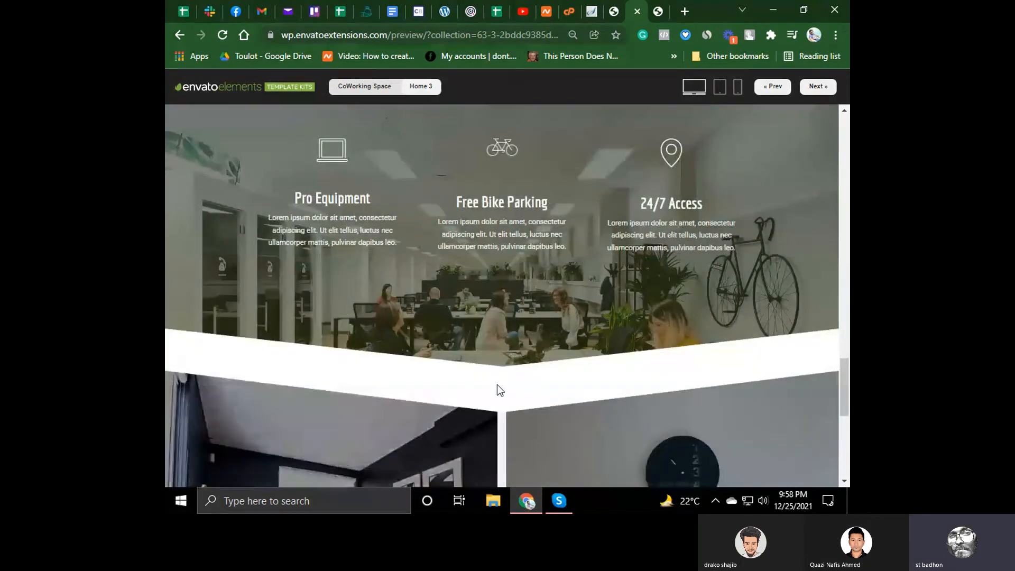
scroll(497, 385, "down", 3)
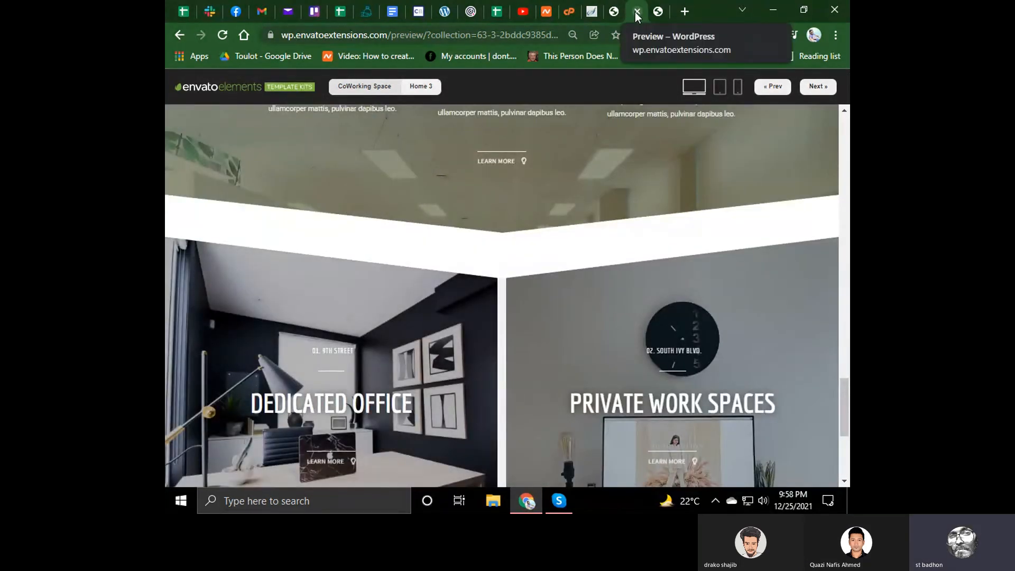
left_click(637, 11)
- Look through the BBQ Restaurant kit's page designs in its preview and close the preview
scroll(503, 254, "down", 4)
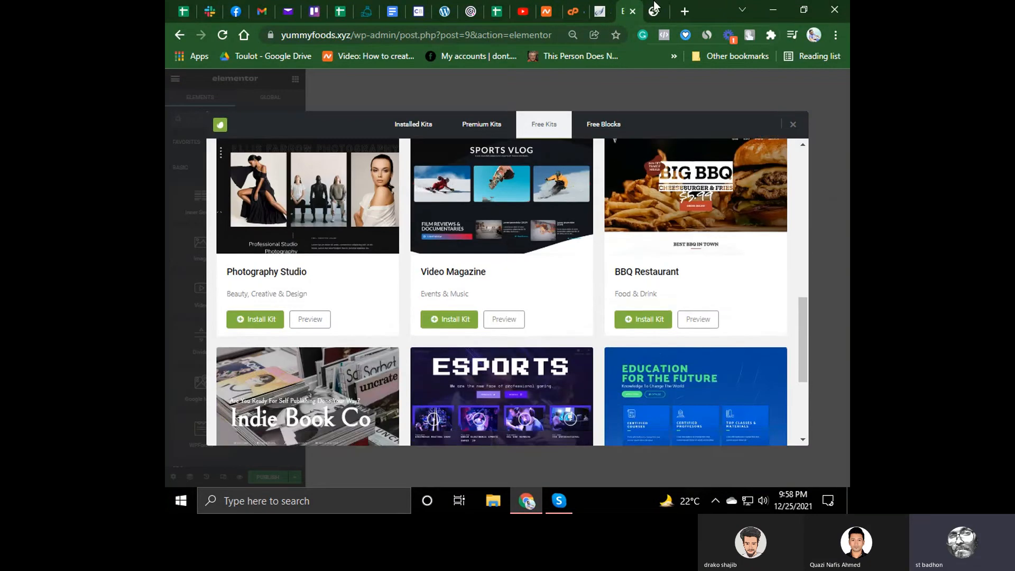
left_click(698, 319)
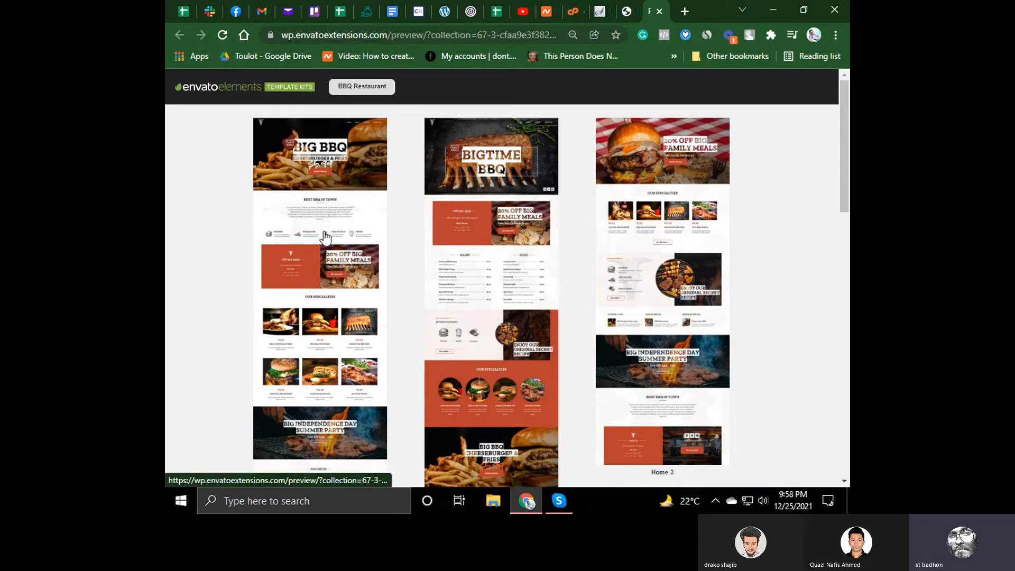
scroll(324, 236, "down", 3)
scroll(333, 227, "down", 5)
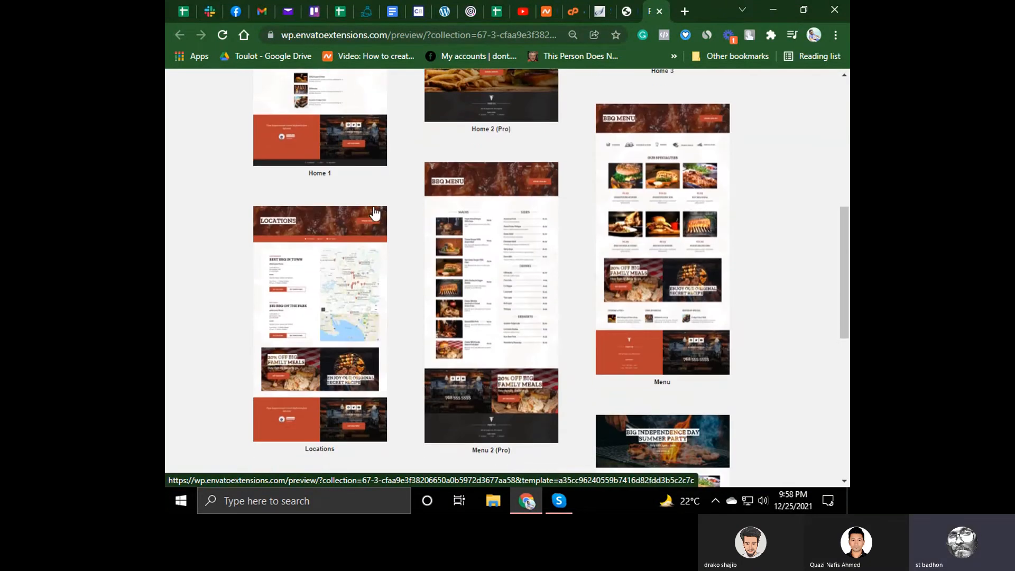
left_click(660, 12)
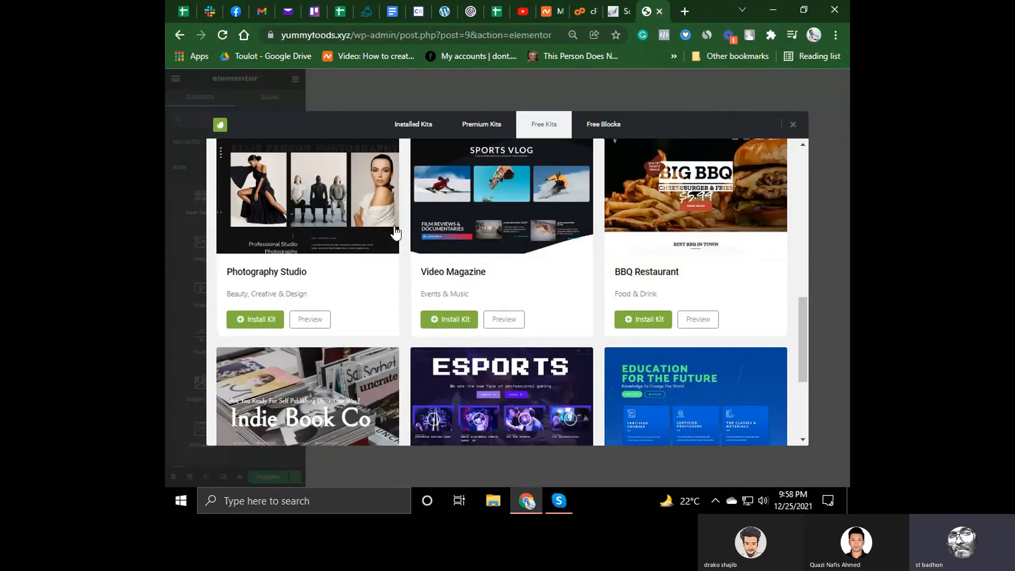
- Look over the free kits on the first page and on page 2, and close the template library
scroll(392, 233, "down", 3)
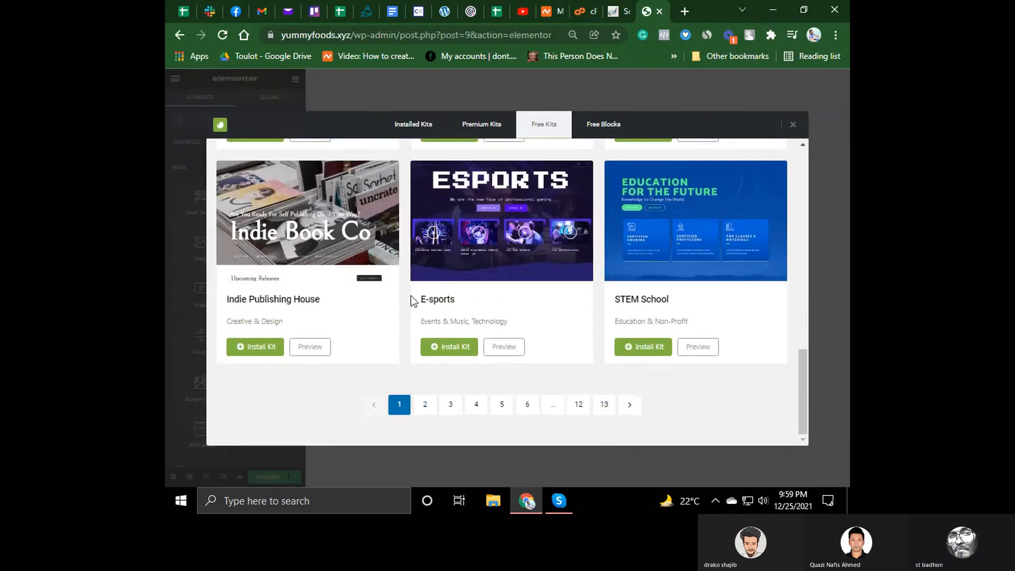
scroll(424, 301, "up", 15)
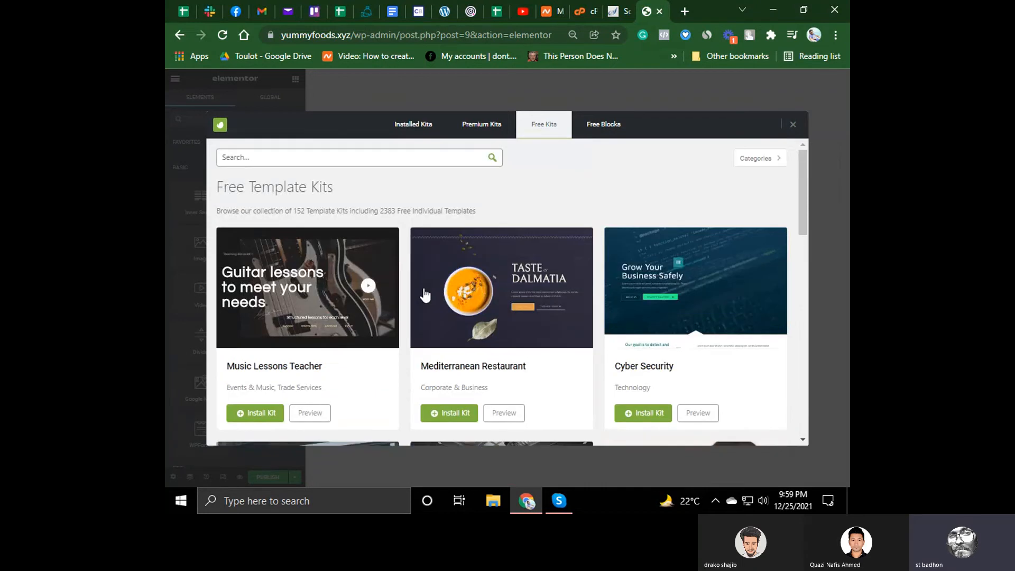
scroll(426, 289, "down", 15)
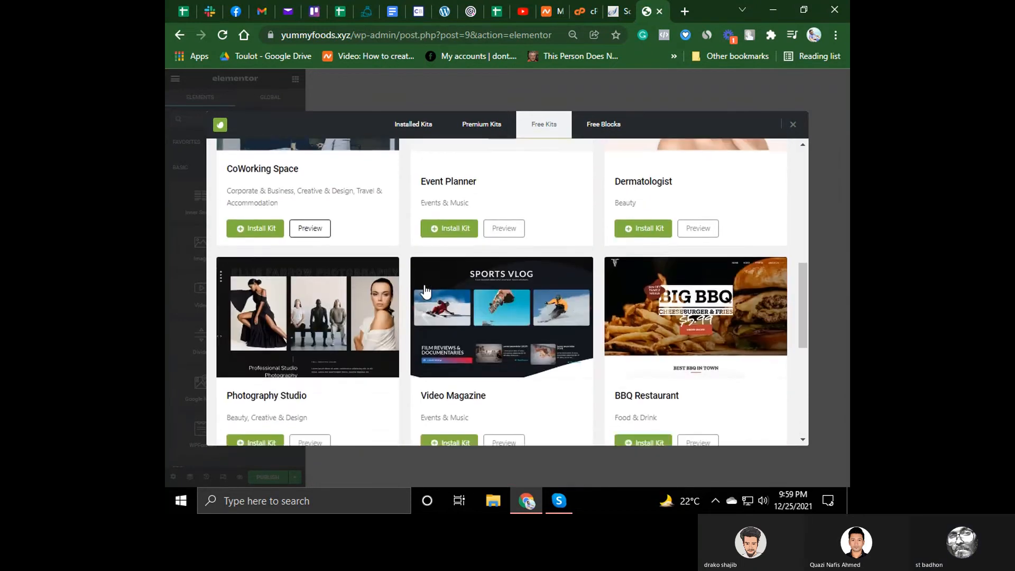
left_click(420, 405)
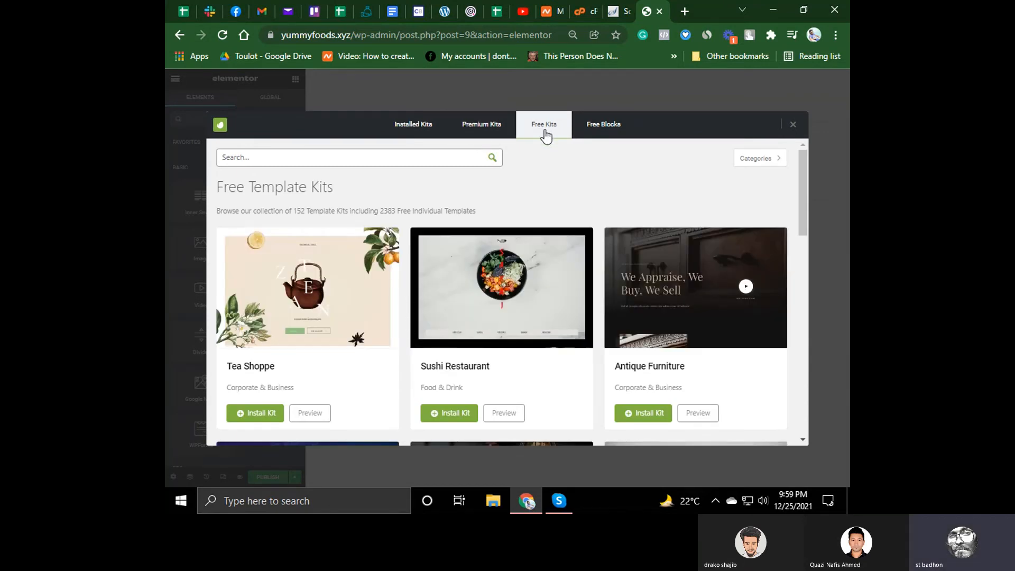
left_click(793, 125)
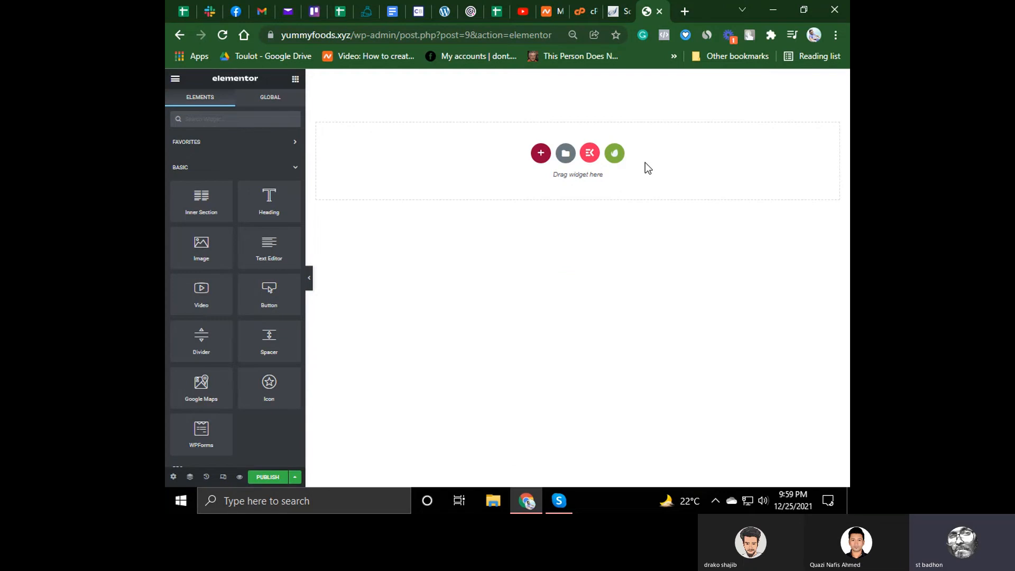
- Open the Envato Elements library, look over the first page of free kits, and switch to another page of kits
left_click(615, 156)
left_click(533, 132)
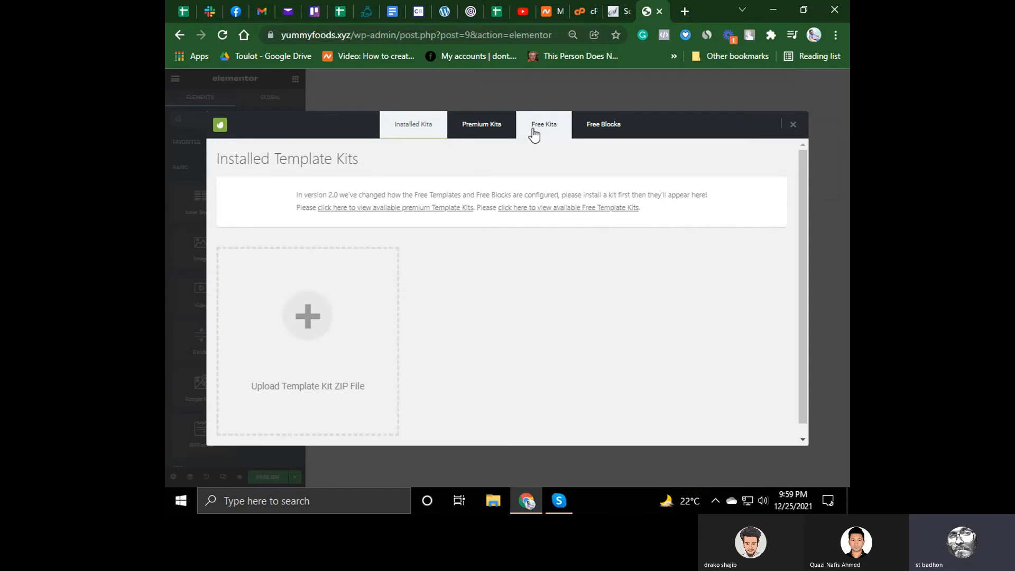
scroll(469, 358, "down", 4)
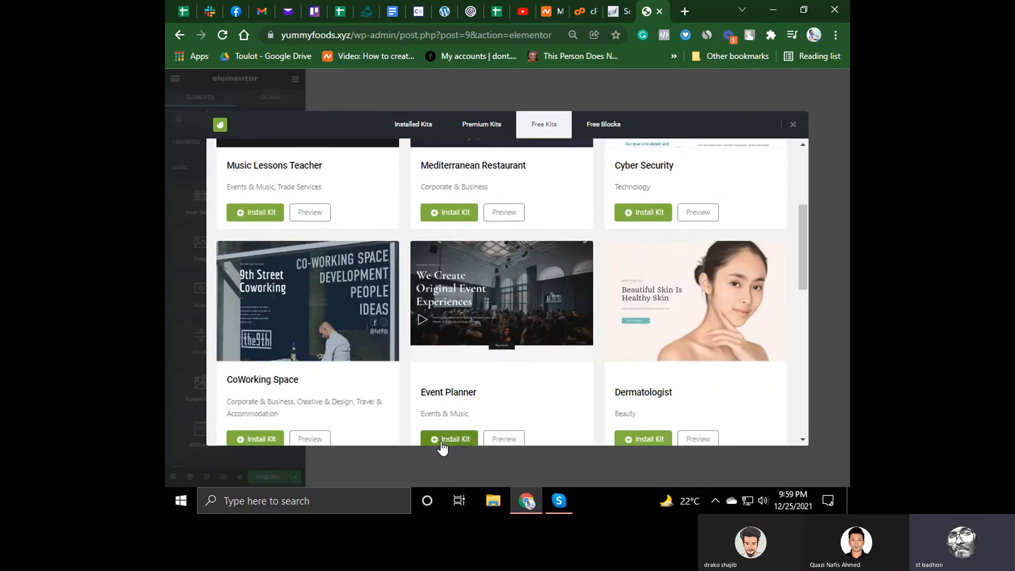
scroll(779, 374, "down", 10)
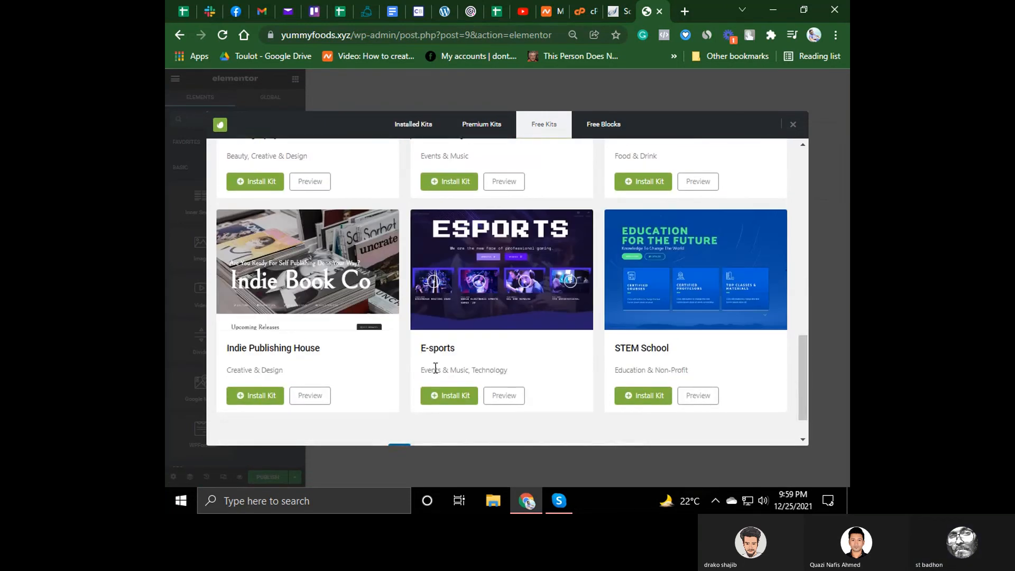
left_click(425, 405)
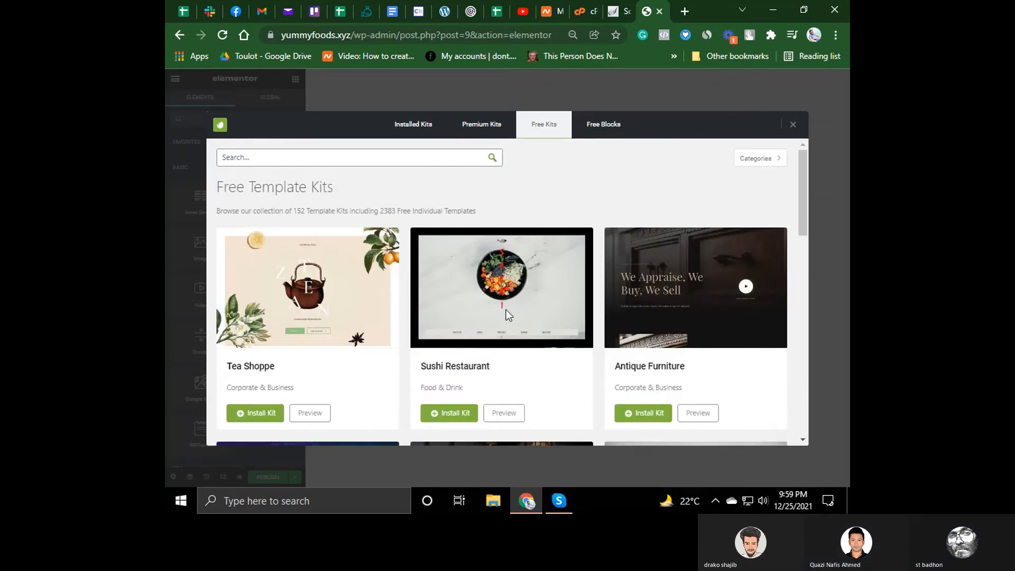
- Preview the Sushi Restaurant kit, look through its page designs, and close the preview
scroll(497, 297, "down", 3)
scroll(481, 263, "up", 3)
left_click(503, 346)
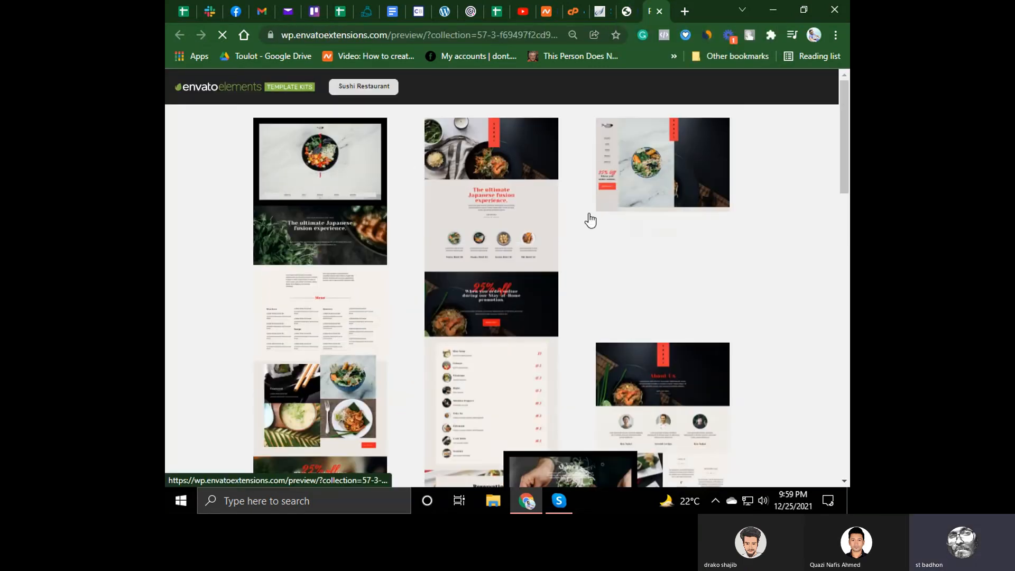
scroll(388, 222, "down", 4)
scroll(388, 221, "down", 10)
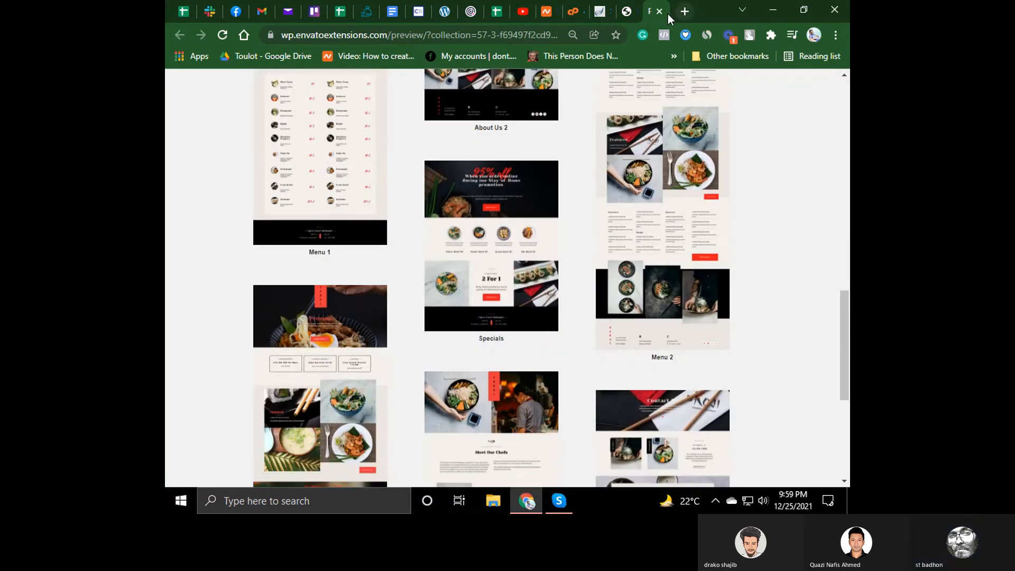
left_click(660, 11)
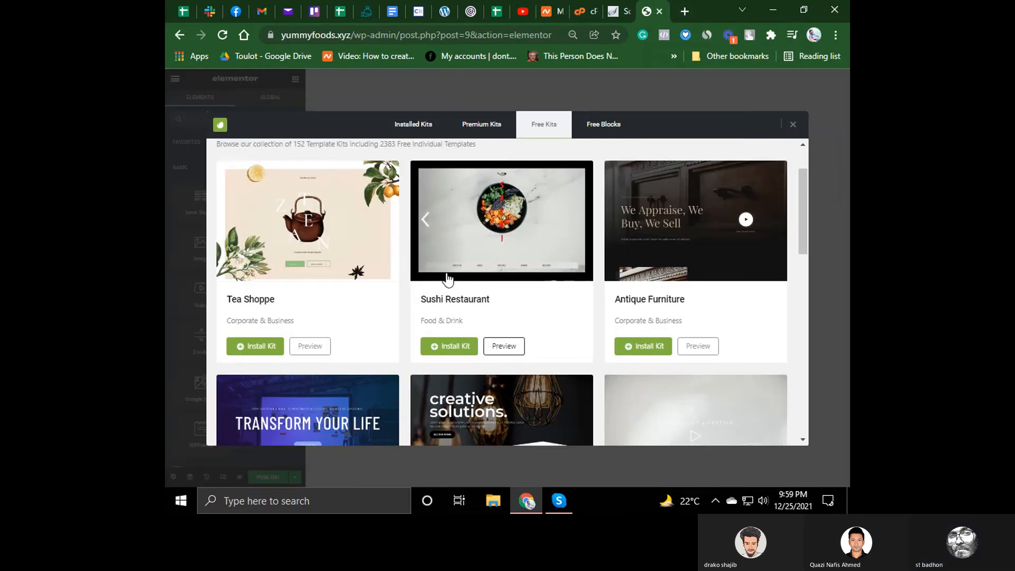
- Browse further kits on this page, preview the Creative Agency kit's page designs, and close the preview
scroll(446, 276, "down", 4)
scroll(447, 277, "down", 2)
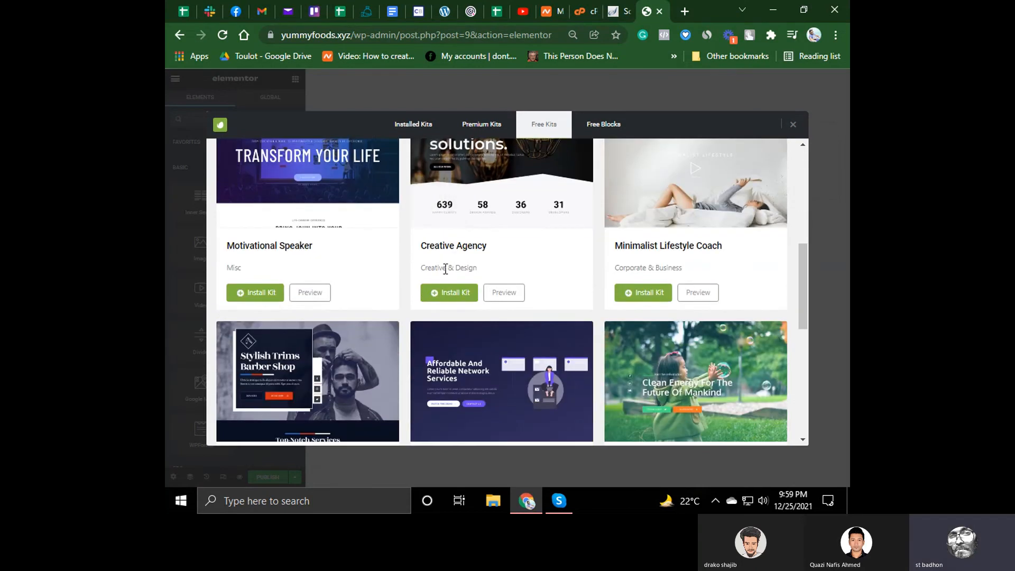
scroll(445, 274, "up", 2)
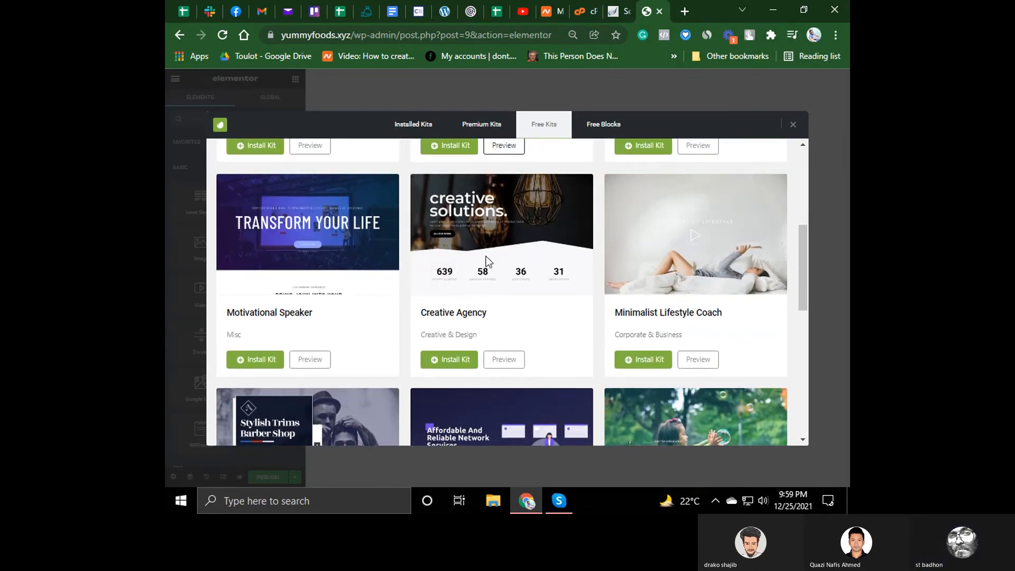
left_click(504, 361)
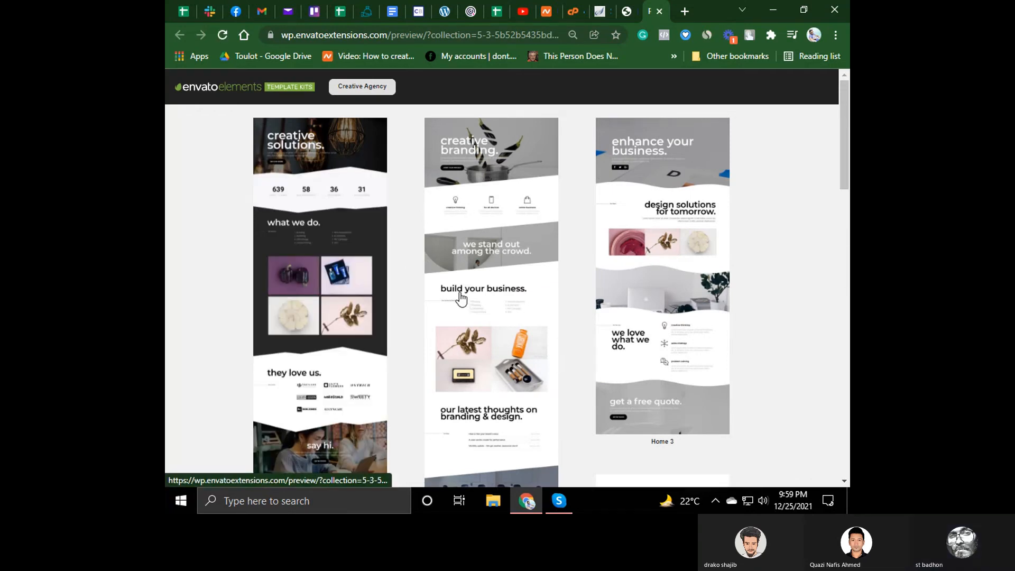
scroll(462, 299, "down", 4)
scroll(462, 299, "up", 5)
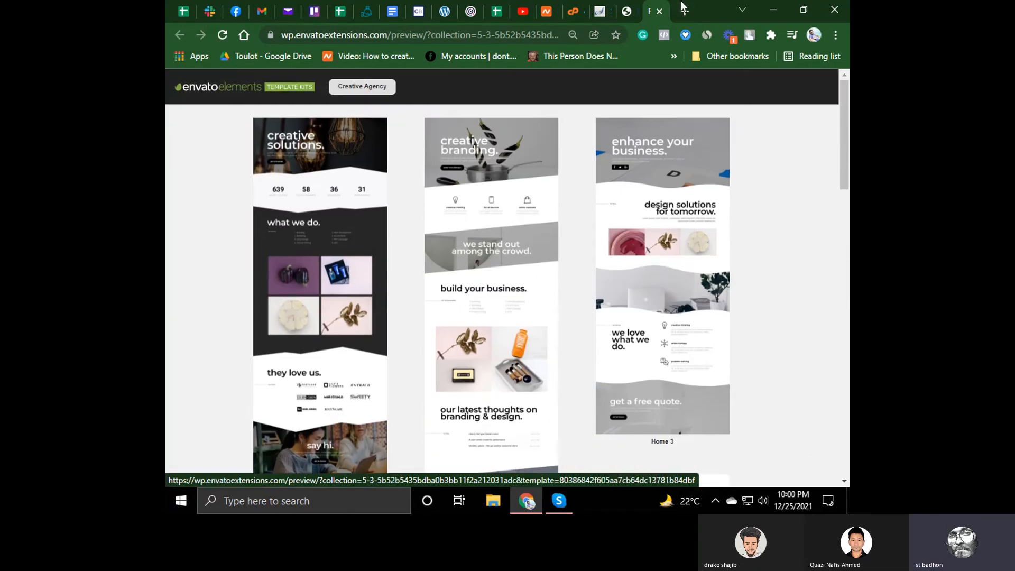
left_click(659, 11)
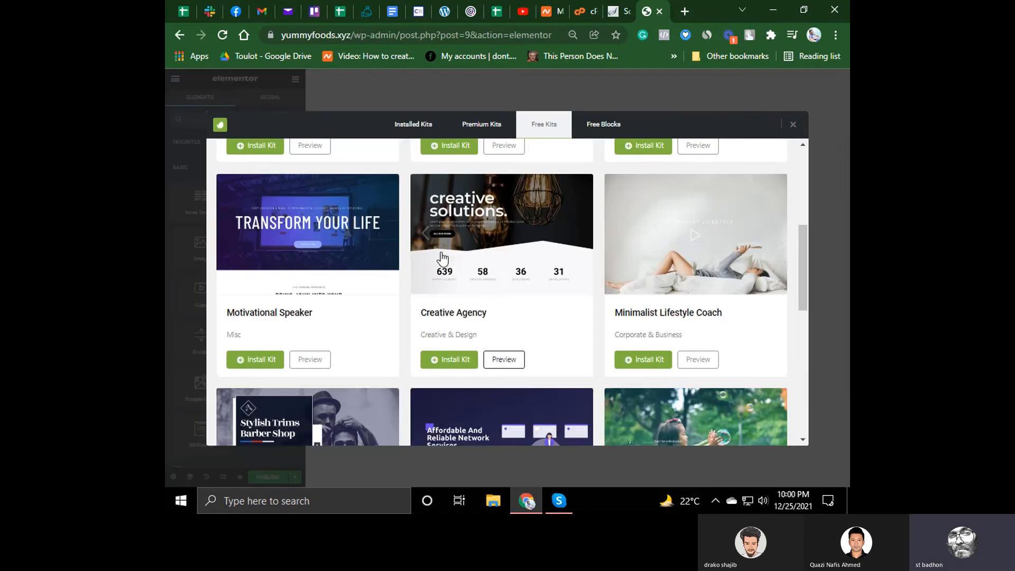
- Install the Creative Agency kit and open its set of templates
left_click(452, 363)
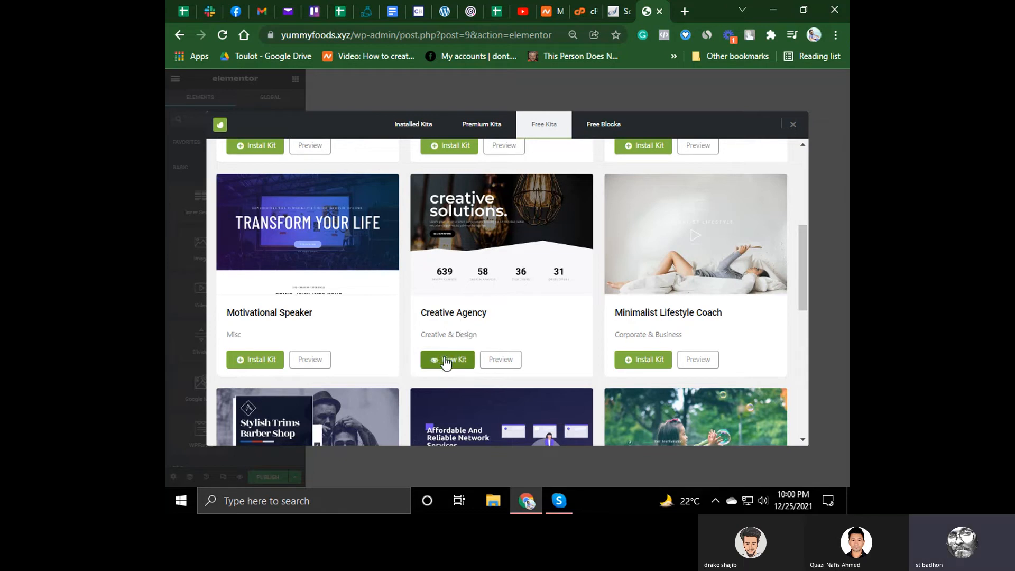
left_click(445, 360)
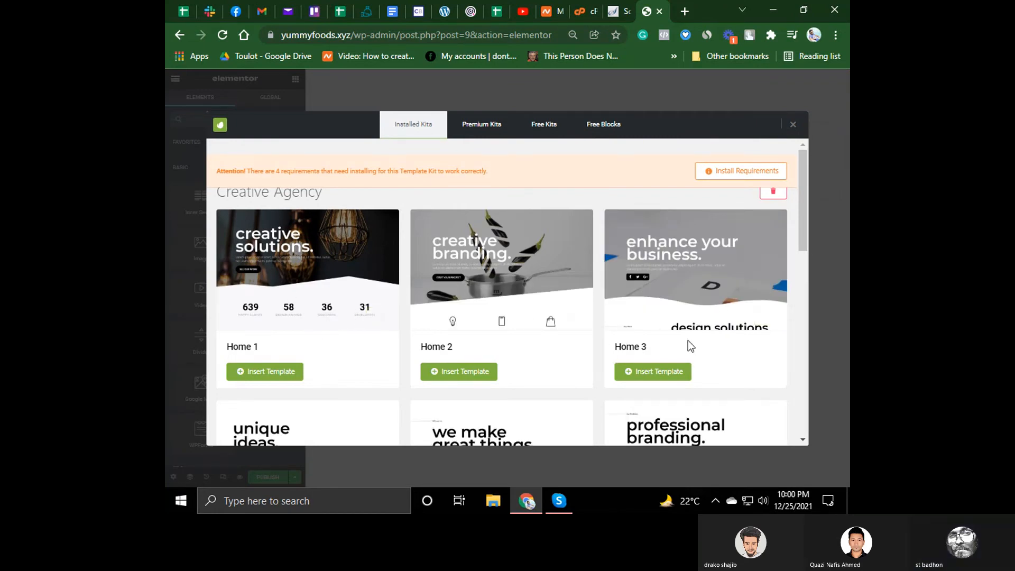
- Examine the Creative Agency kit's Home 1 design in the enlarged preview and close it
left_click(372, 315)
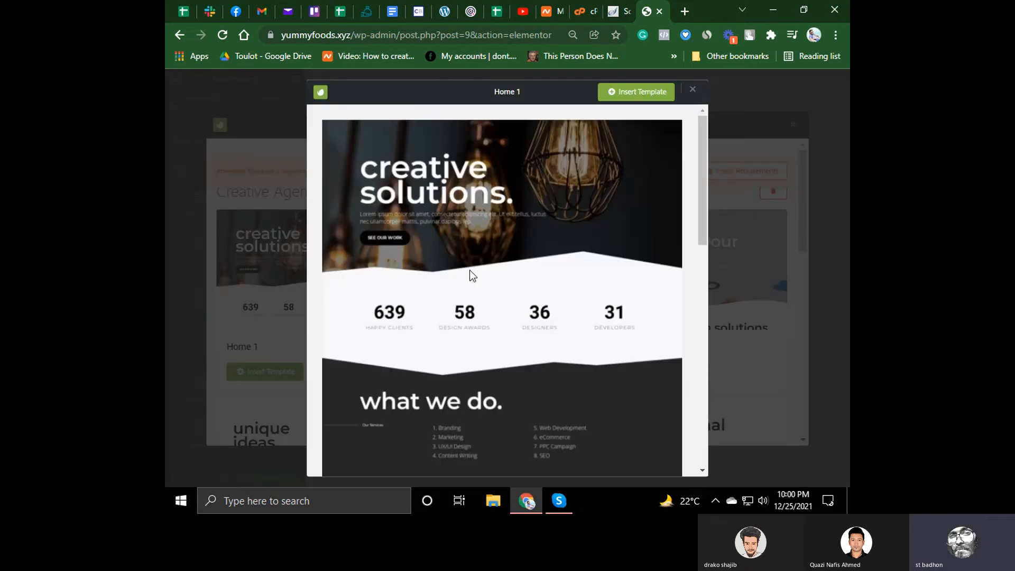
scroll(550, 193, "down", 2)
scroll(551, 193, "down", 10)
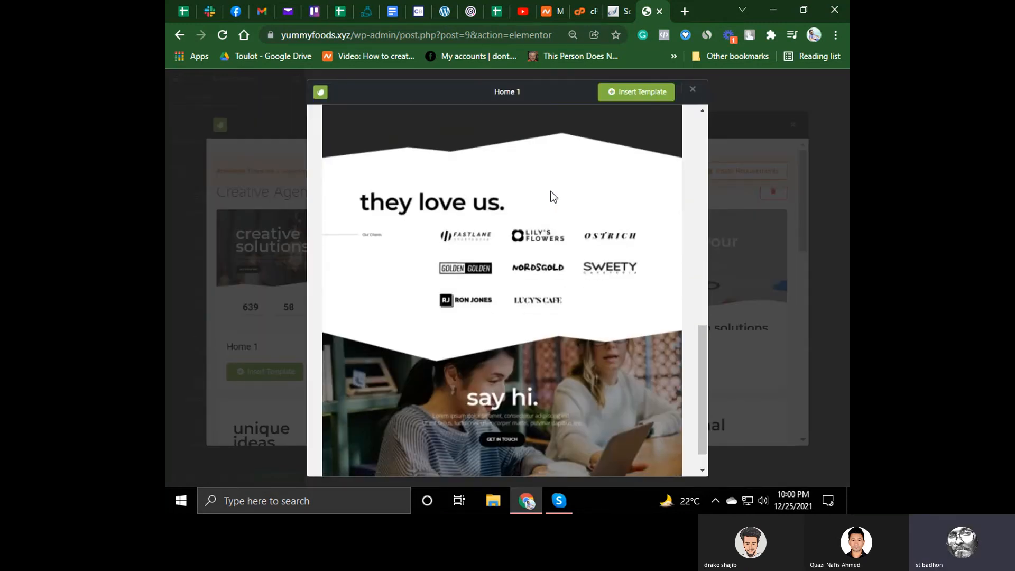
scroll(602, 224, "up", 10)
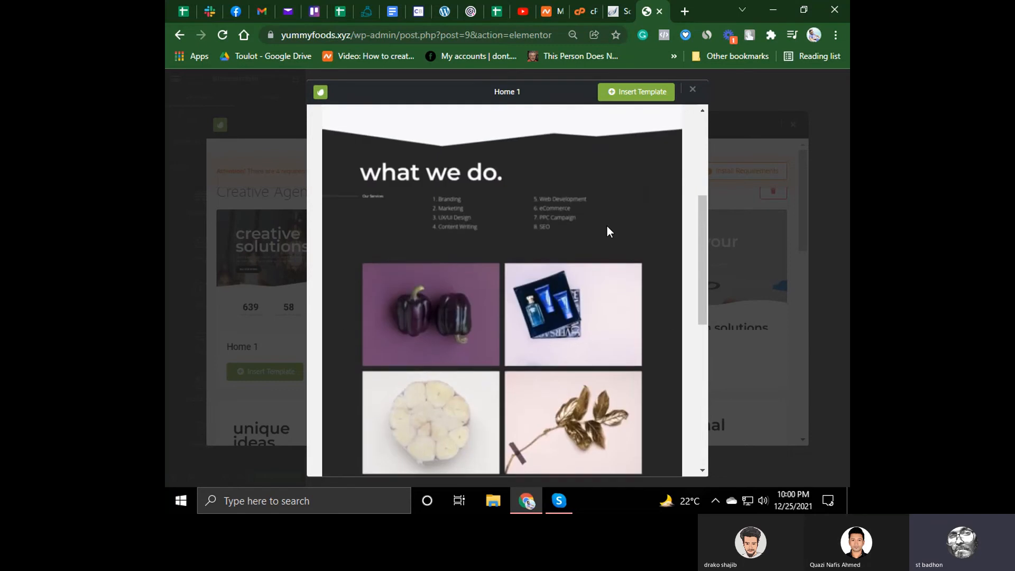
left_click(693, 89)
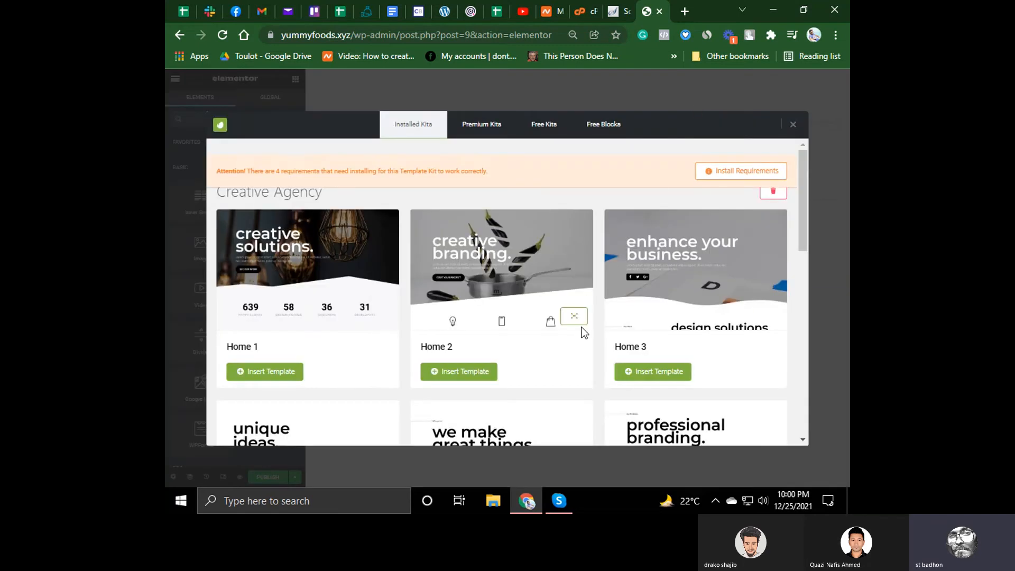
- Examine the Home 2 design in the enlarged preview down to its final section and close it
left_click(582, 319)
scroll(534, 220, "down", 8)
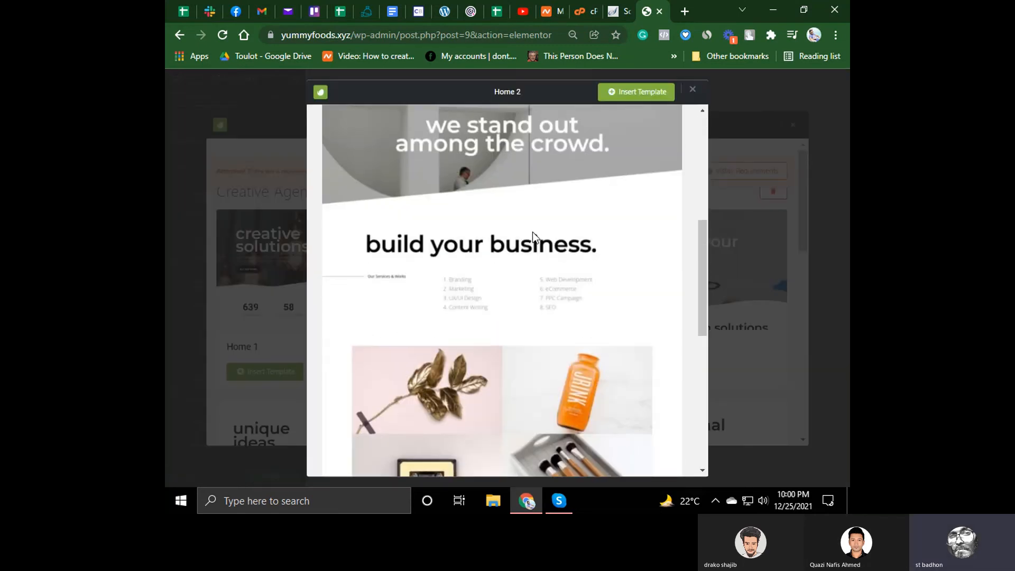
scroll(532, 233, "down", 4)
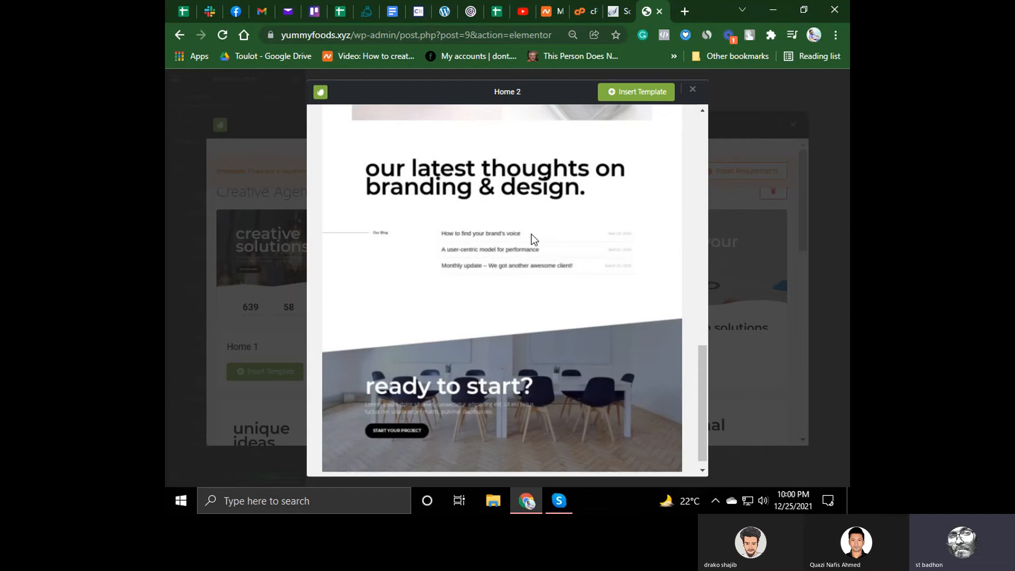
left_click(692, 90)
- Examine the Home 3 design in the enlarged preview, close it, and glance over the kit's About and Portfolio templates
left_click(762, 317)
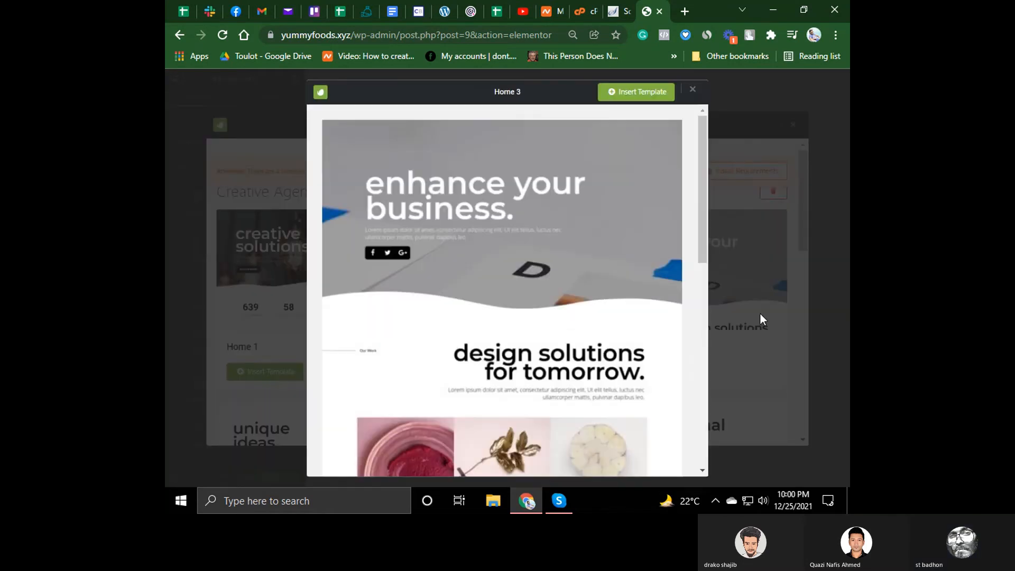
scroll(434, 229, "down", 10)
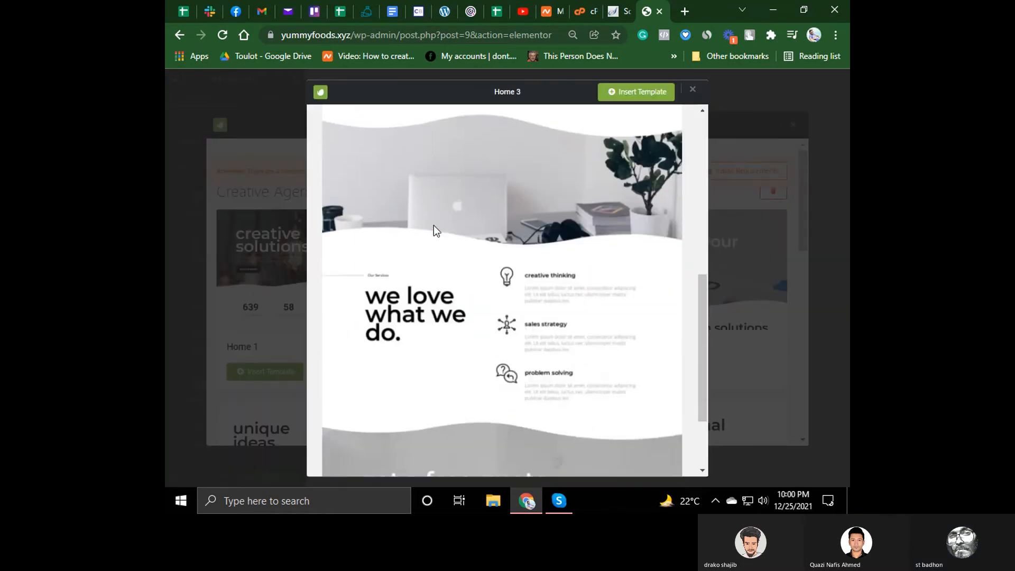
scroll(434, 225, "up", 10)
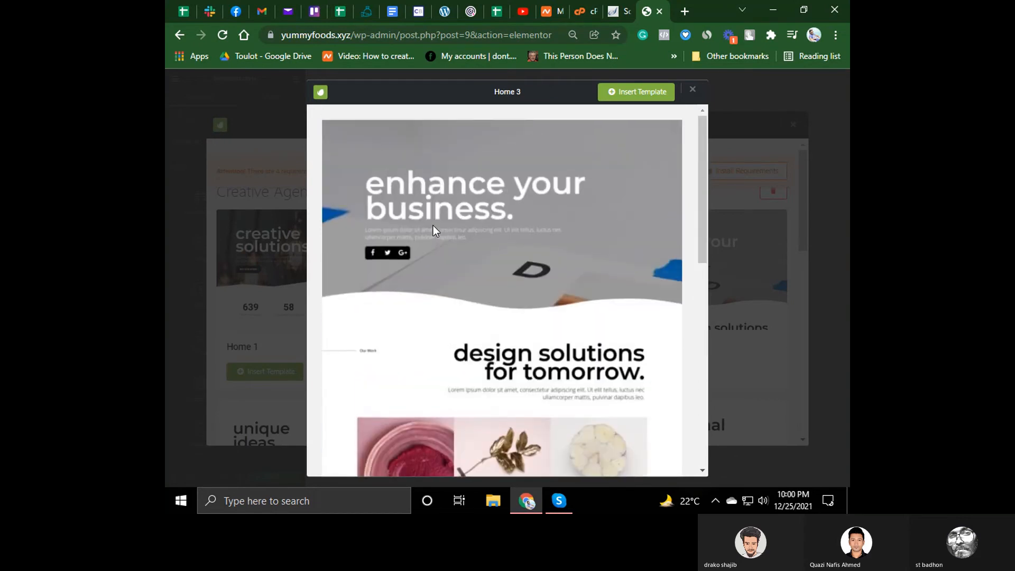
left_click(690, 93)
scroll(351, 269, "down", 4)
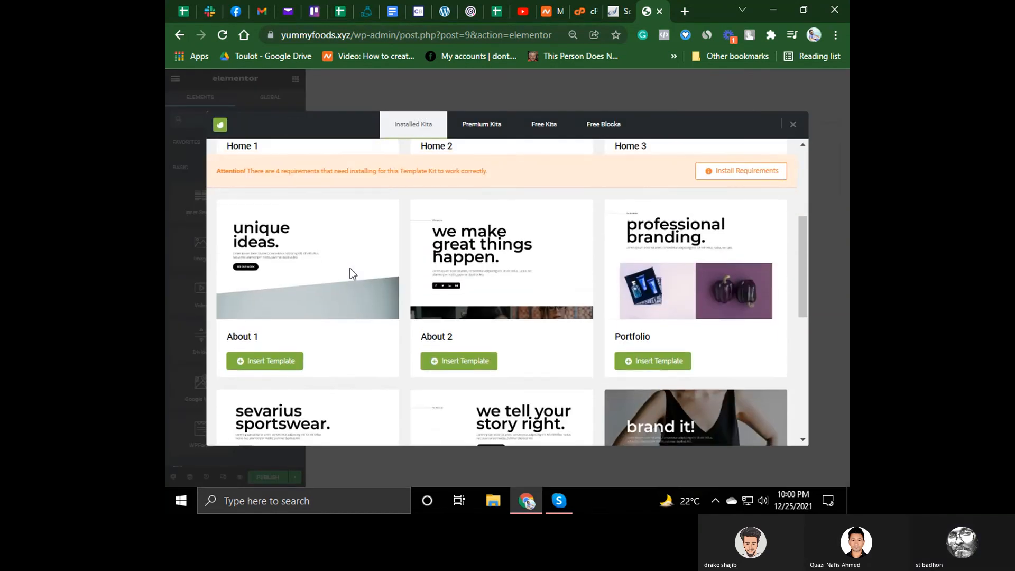
scroll(339, 279, "up", 4)
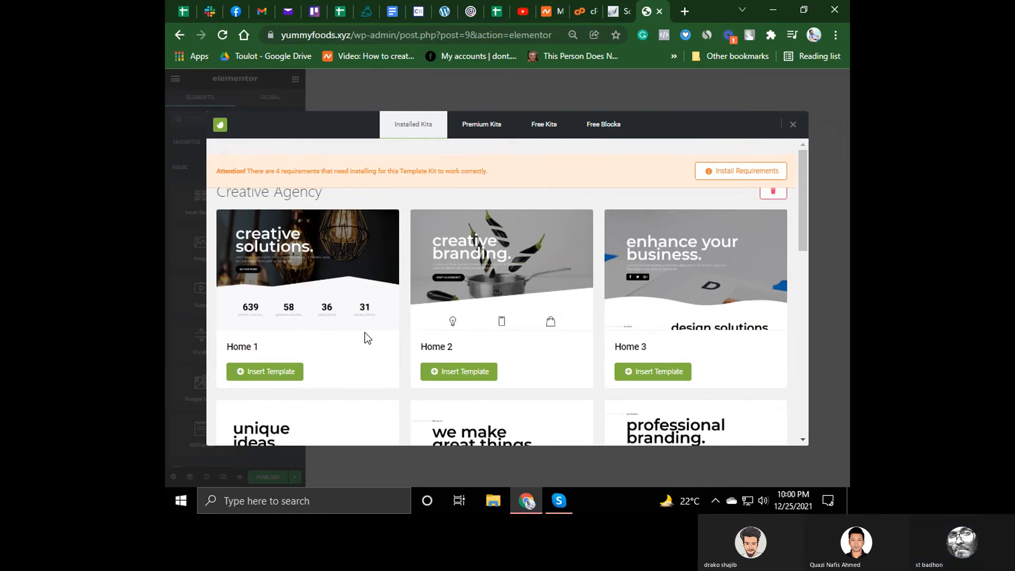
- Review the Home 1 design again, try to insert it from the preview, and close the preview
left_click(381, 317)
scroll(467, 326, "down", 10)
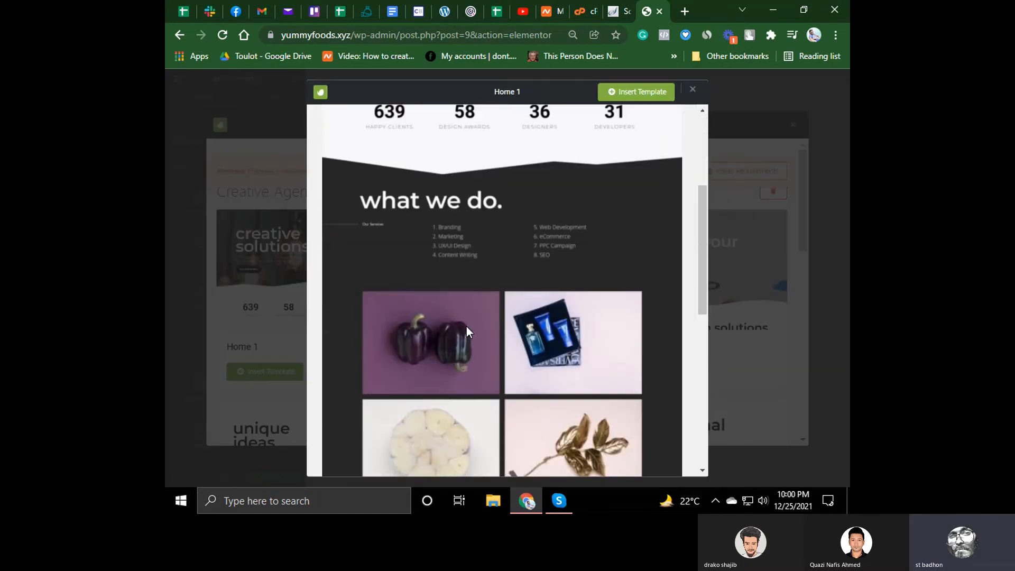
scroll(461, 323, "down", 2)
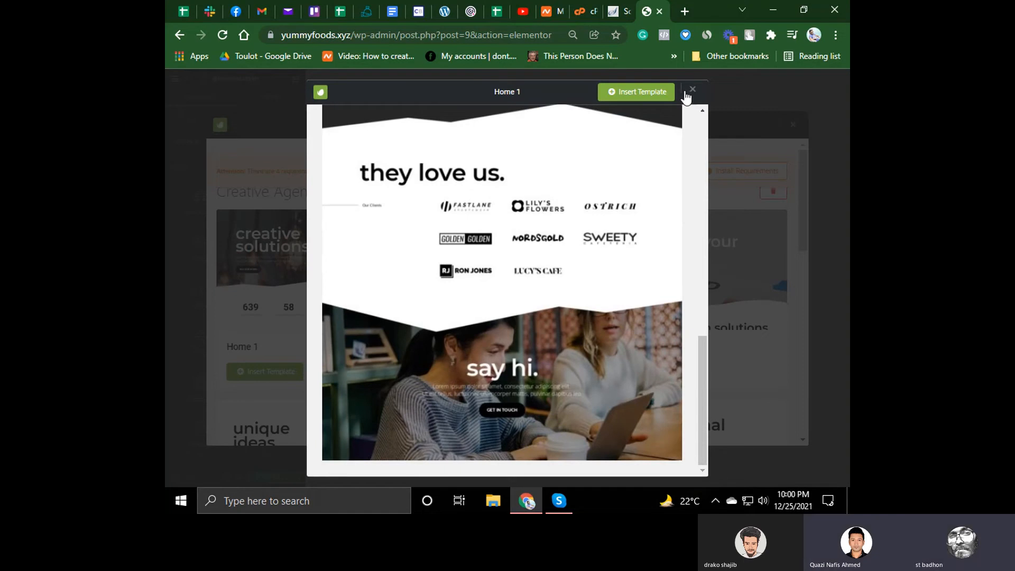
left_click(640, 92)
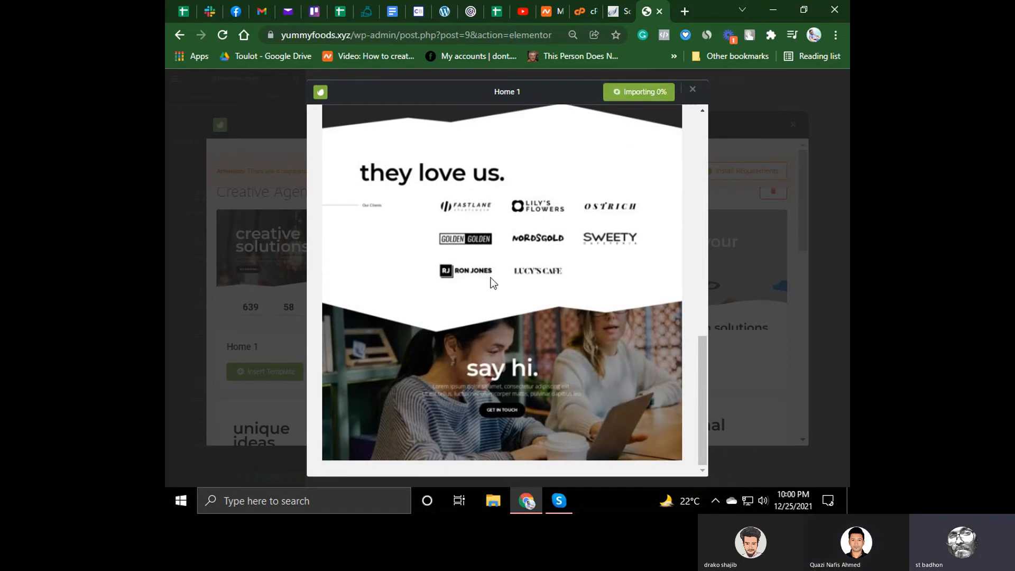
left_click(692, 91)
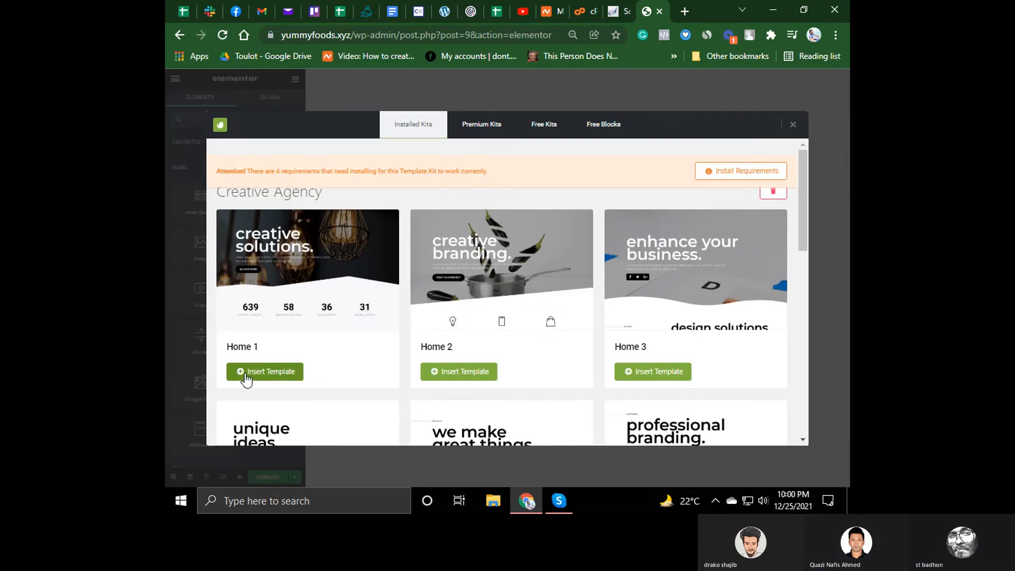
- Install the kit's missing requirements without Elementor Pro: the default color schemes, default typography schemes and custom CSS
left_click(712, 178)
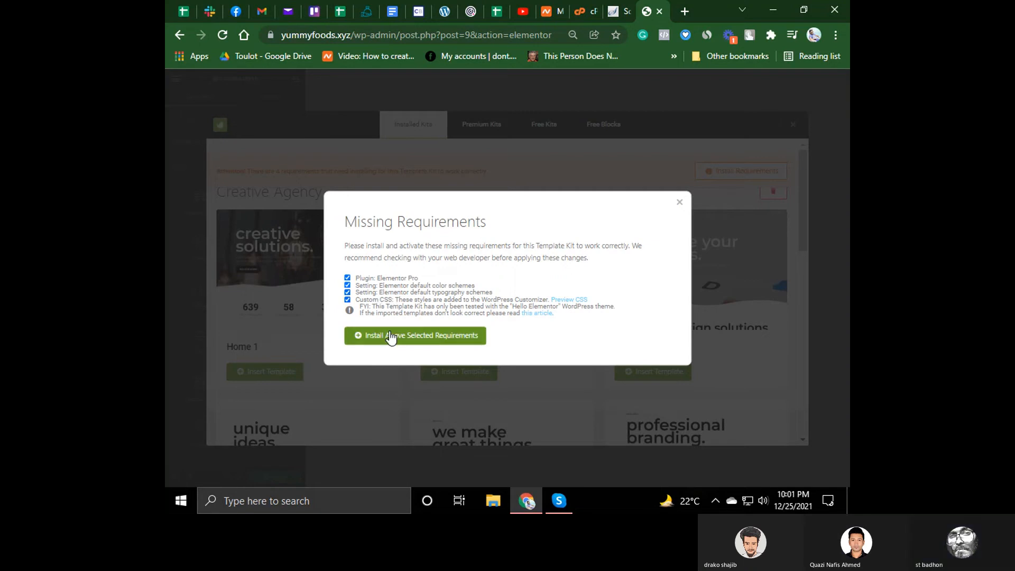
left_click(348, 278)
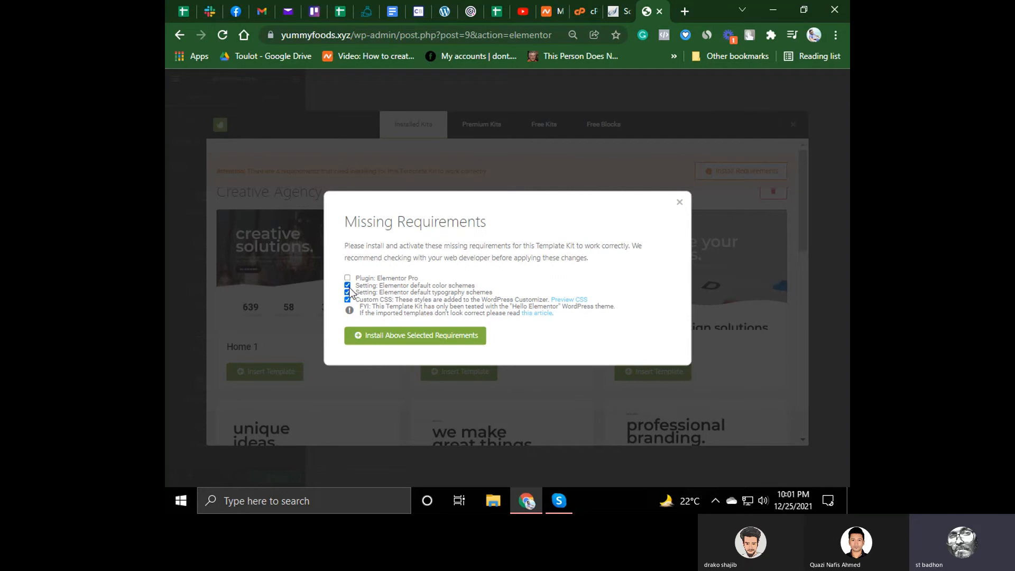
left_click(413, 335)
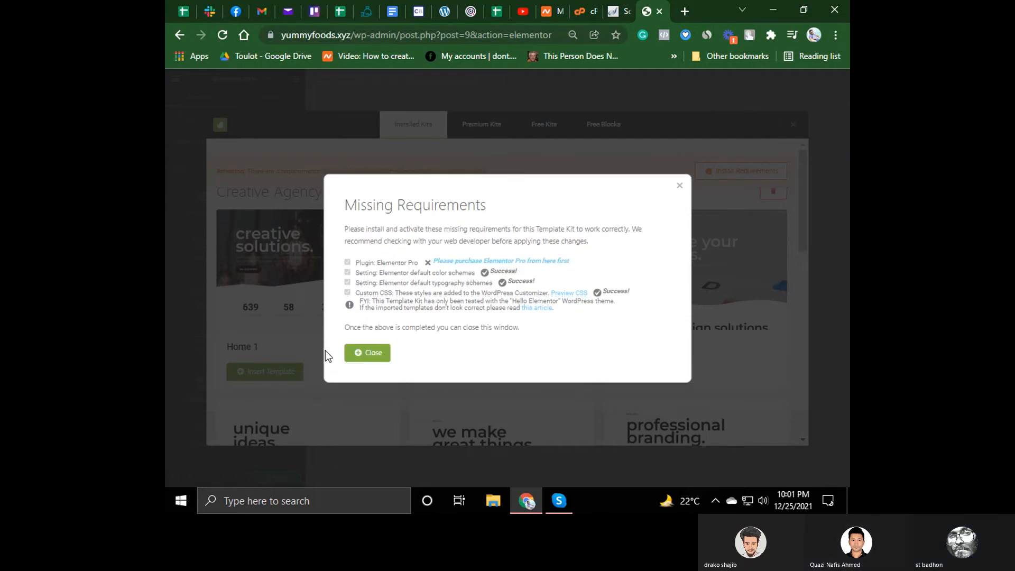
left_click(373, 353)
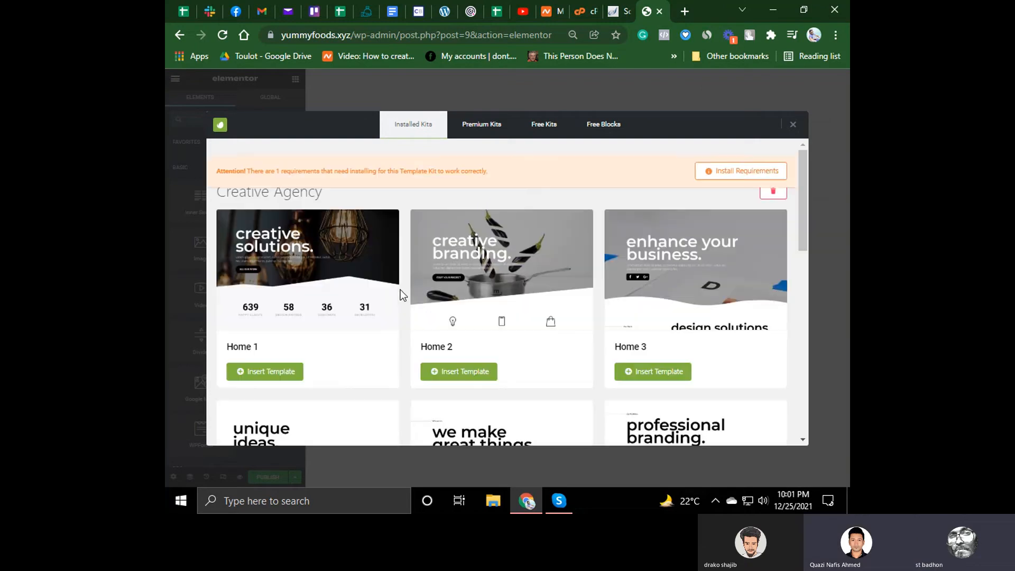
- Insert the Creative Agency kit's Home 1 template into the page and check the imported sections
left_click(258, 372)
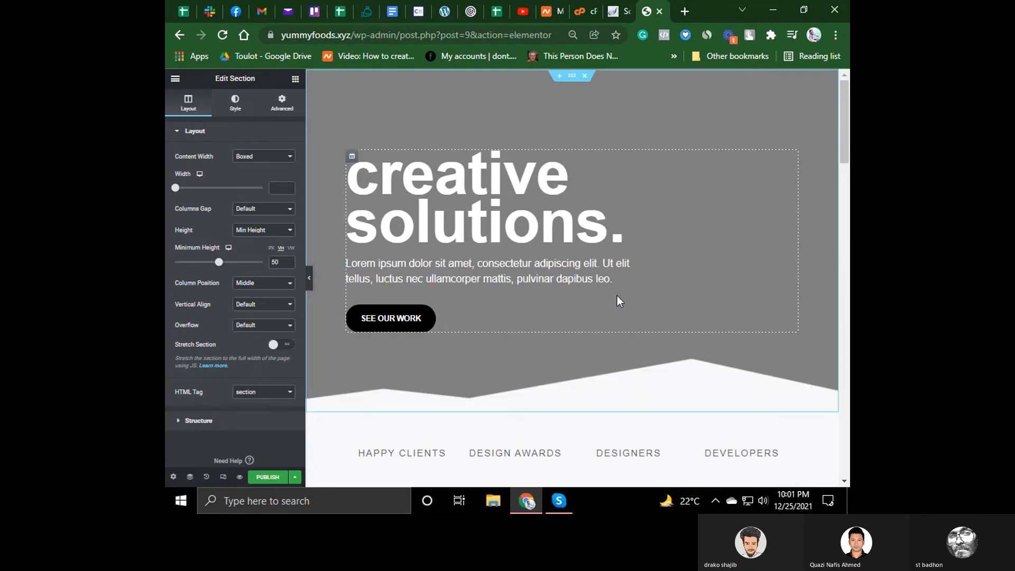
scroll(634, 298, "down", 5)
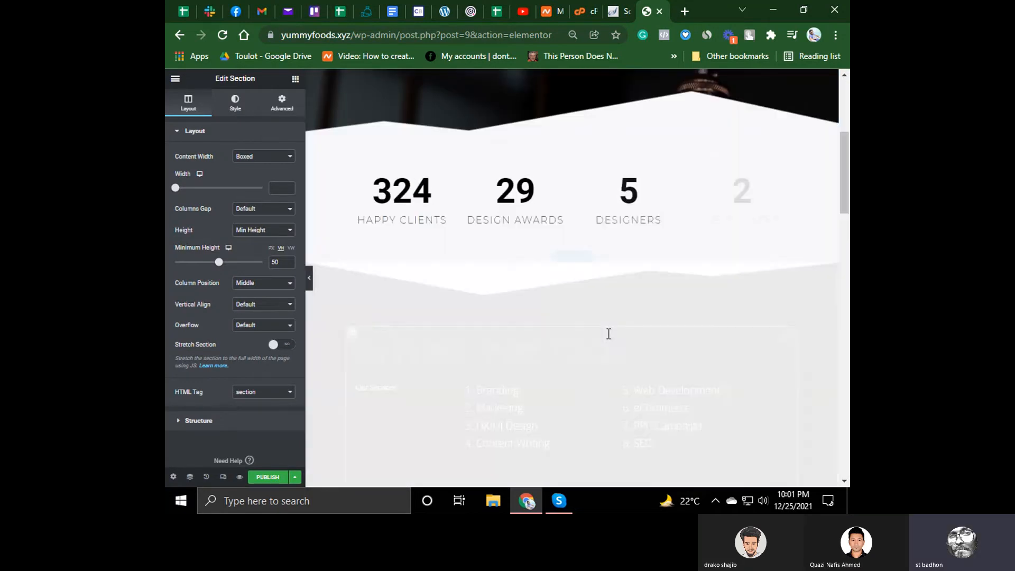
- Look over the imported Home page sections at full width, then bring the editing panel back
left_click(310, 278)
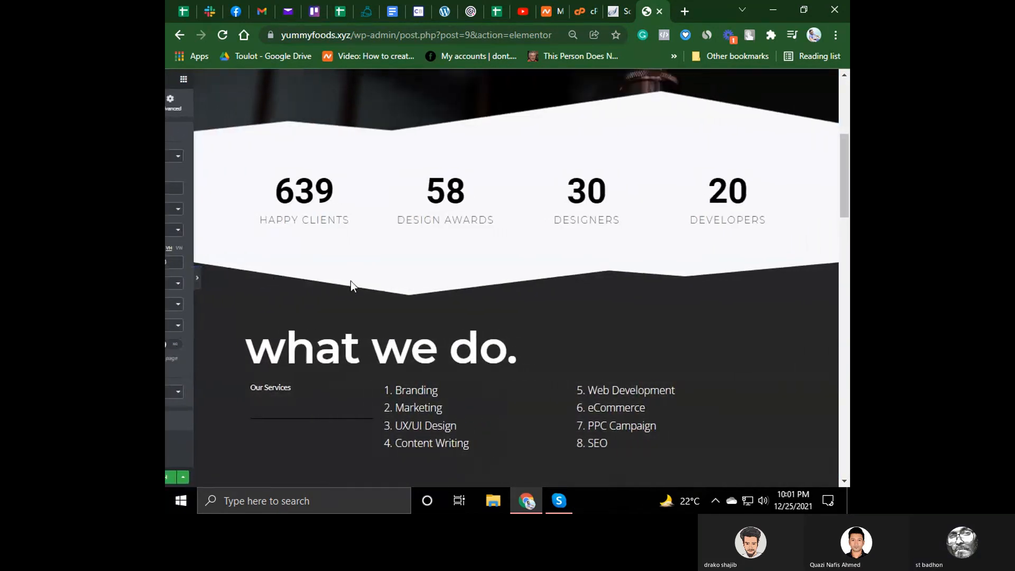
scroll(392, 316, "down", 15)
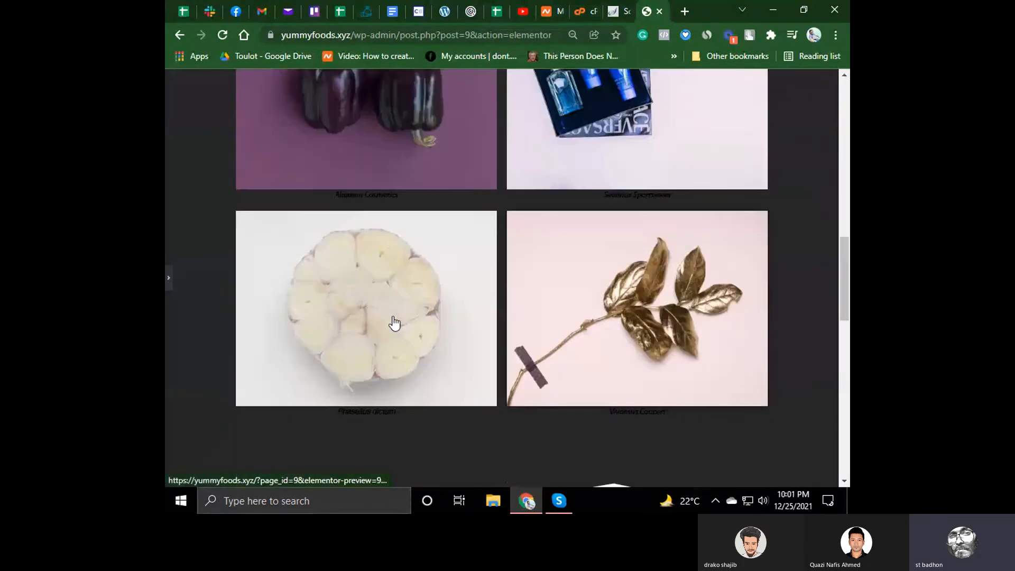
scroll(392, 316, "up", 20)
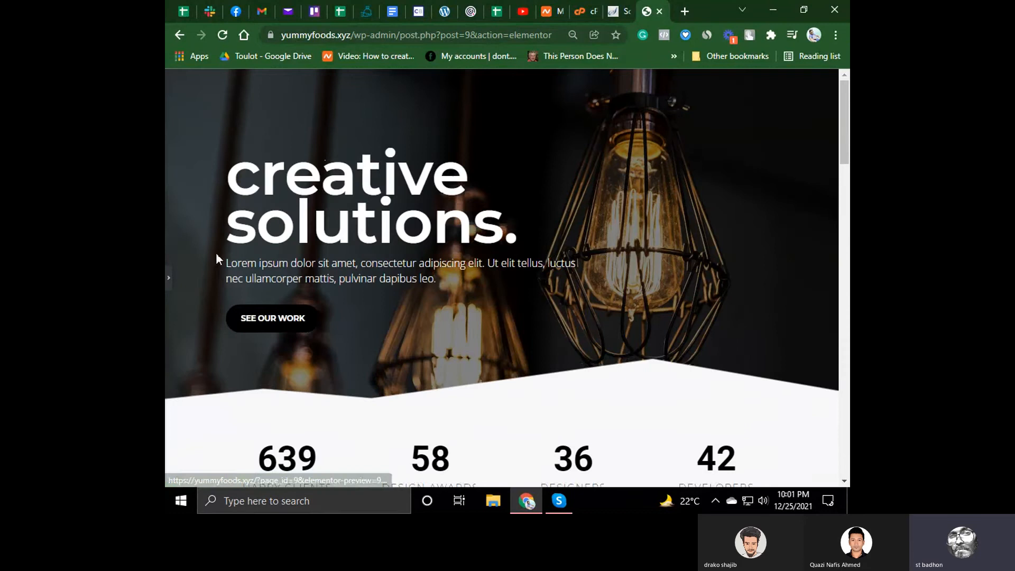
left_click(168, 278)
- Replace the hero section's "Creative solutions." heading with "Yummy Foods."
left_click(464, 208)
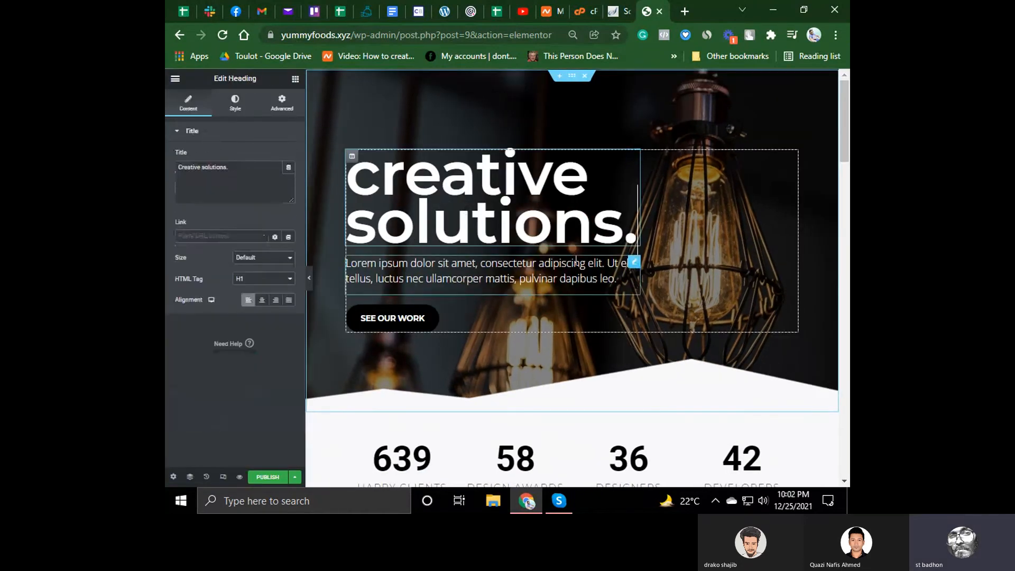
left_click_drag(633, 232, 348, 175)
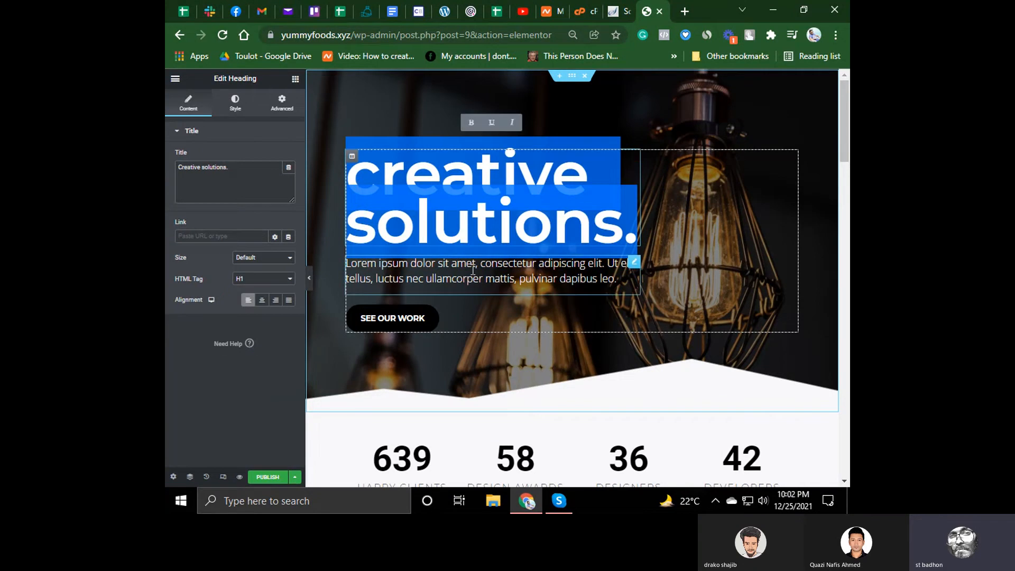
type("yu")
key("BackSpace")
key("BackSpace")
type("y")
key("BackSpace")
type("y")
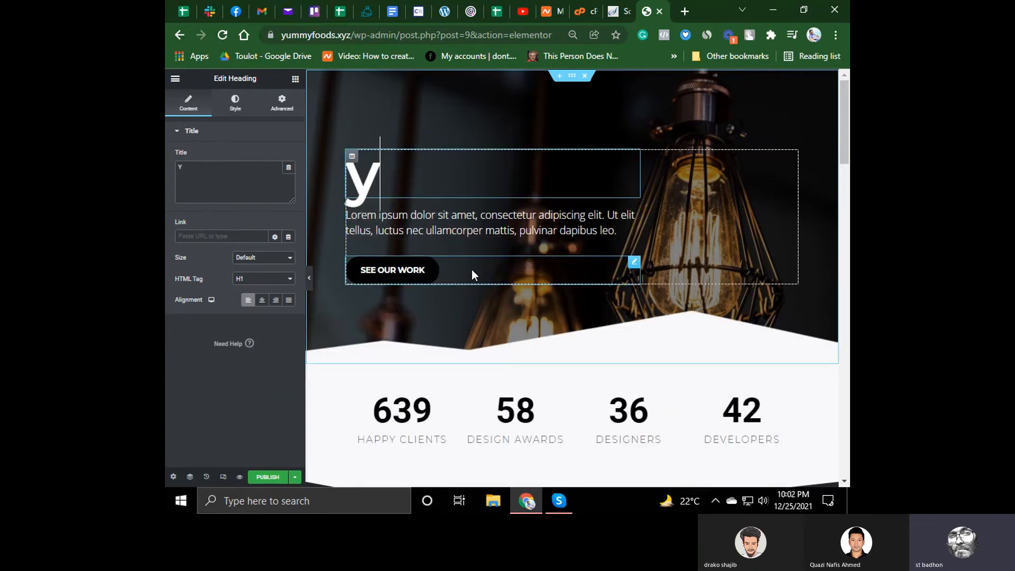
type("um")
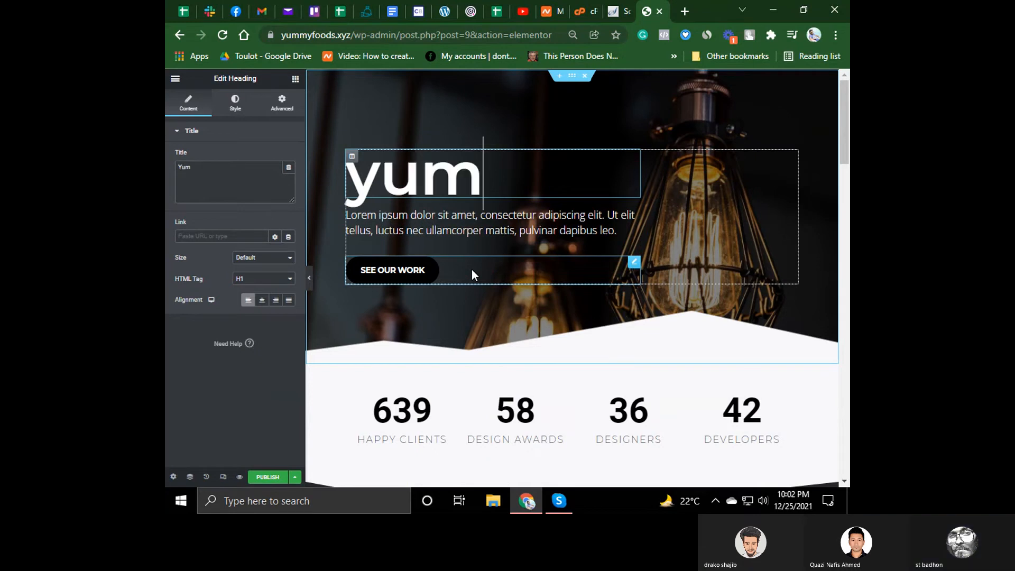
type("my foods.")
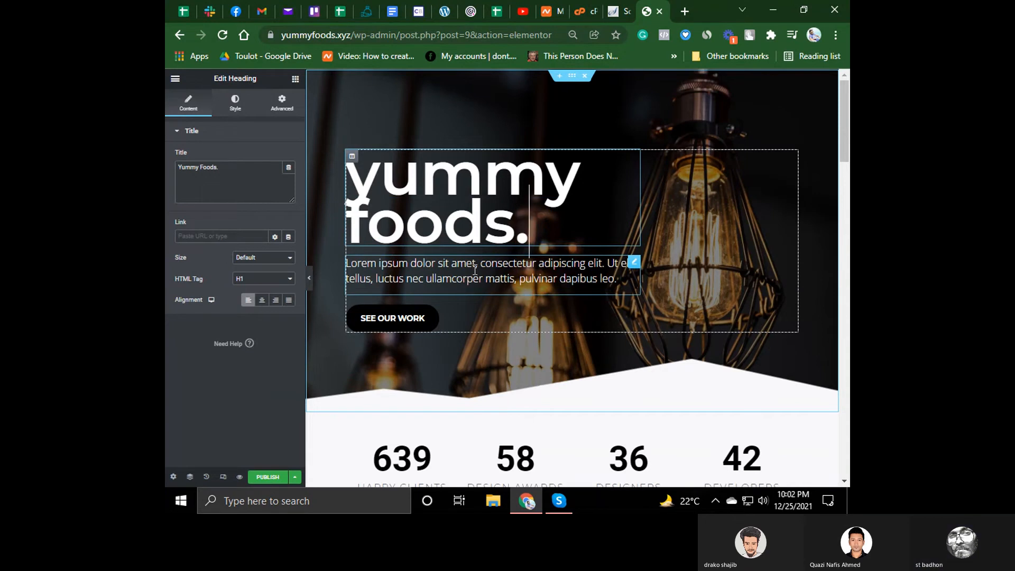
- Open the hero section's placeholder paragraph for editing and search Google in a new tab for "yummy food slogans"
left_click(430, 274)
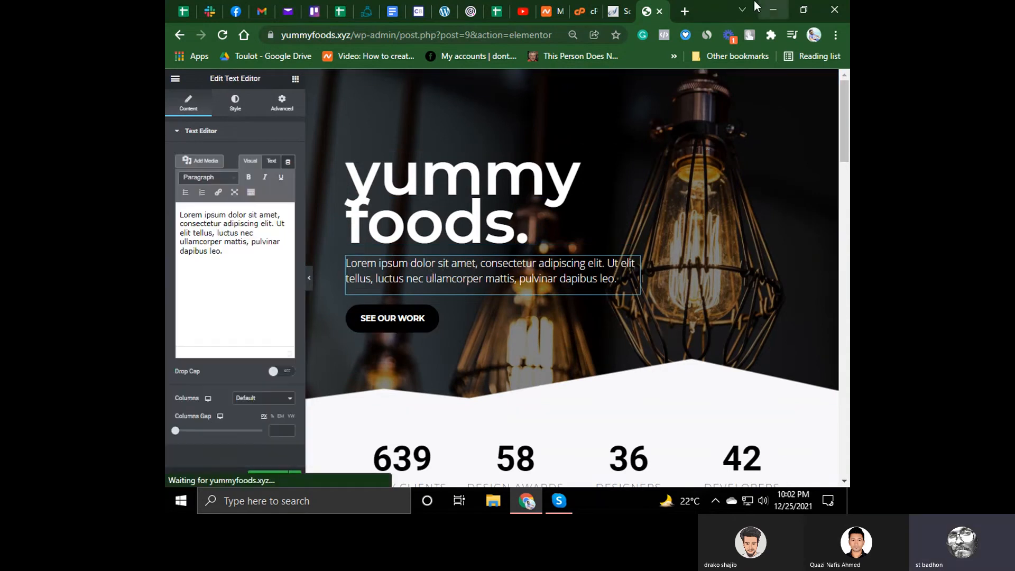
left_click(685, 11)
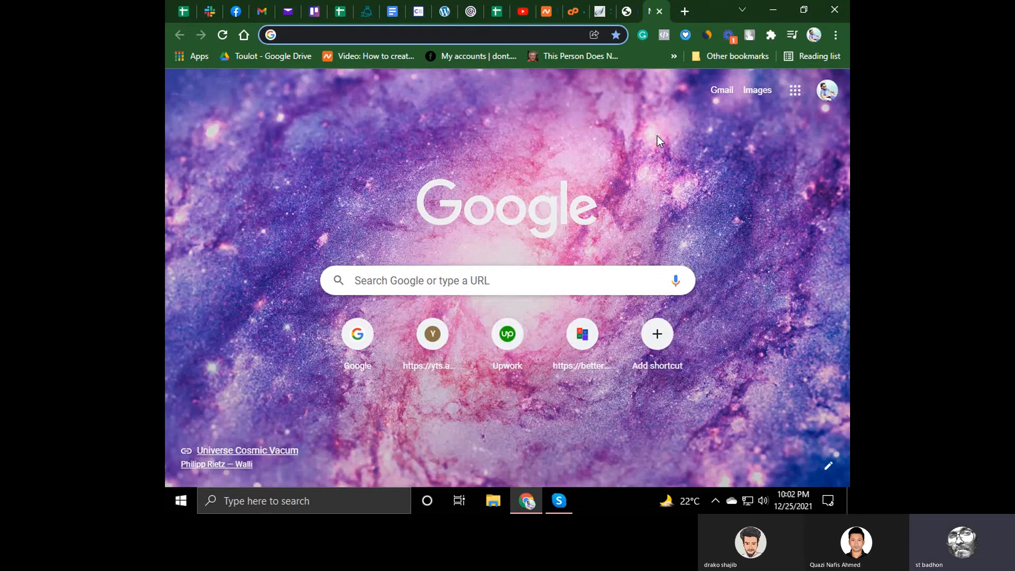
type("yuu")
key("BackSpace")
type("m")
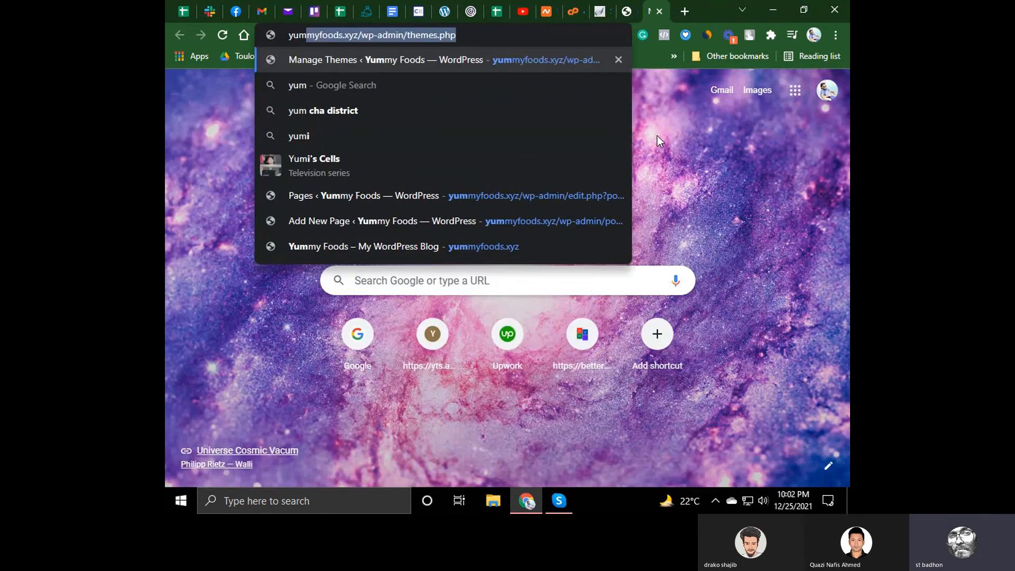
type("my ")
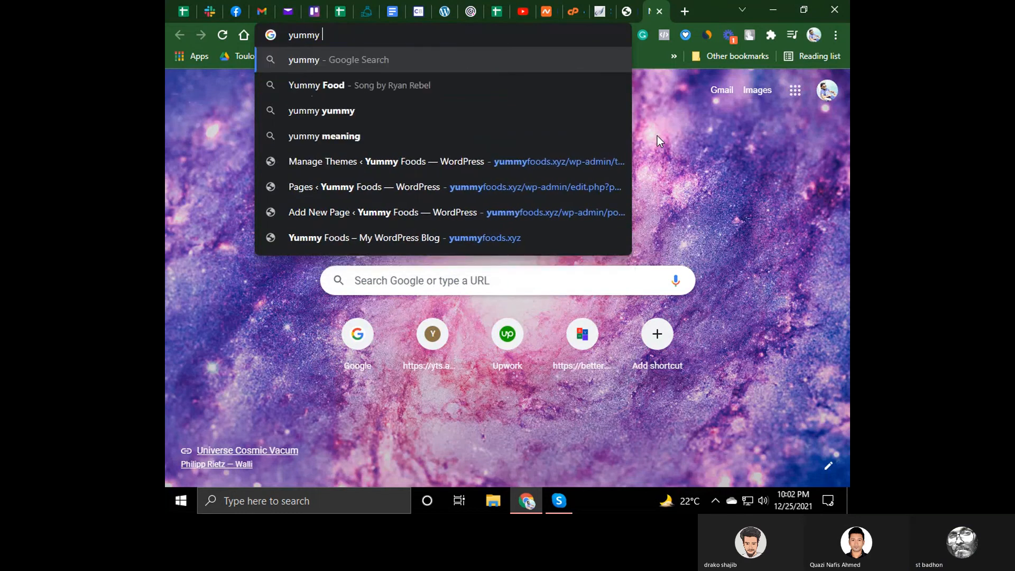
type("food slo")
key("BackSpace")
type("logans")
key("Return")
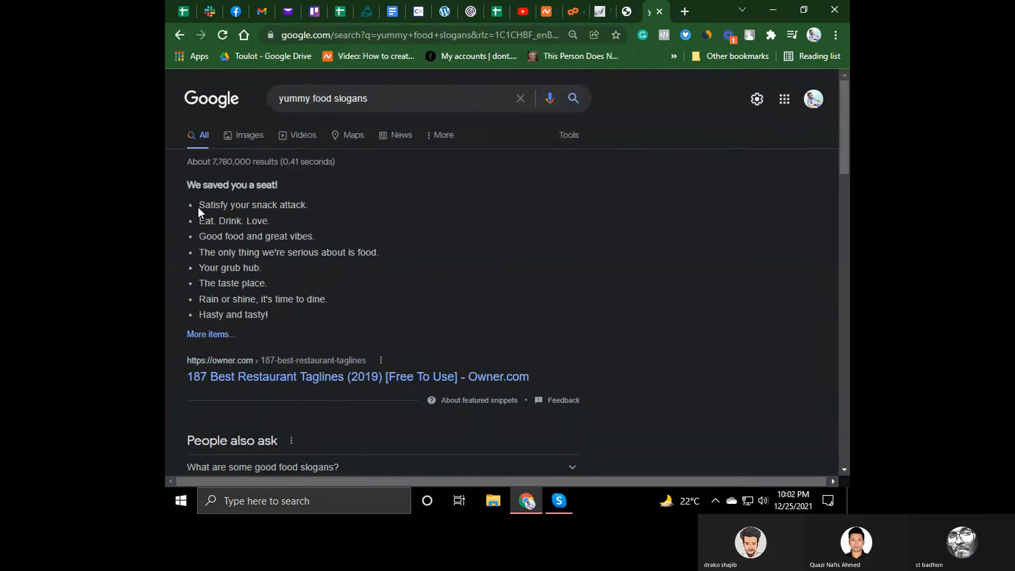
- Replace the hero paragraph with the slogan "The only thing we're serious about is food." copied from the search results
left_click_drag(198, 220, 296, 220)
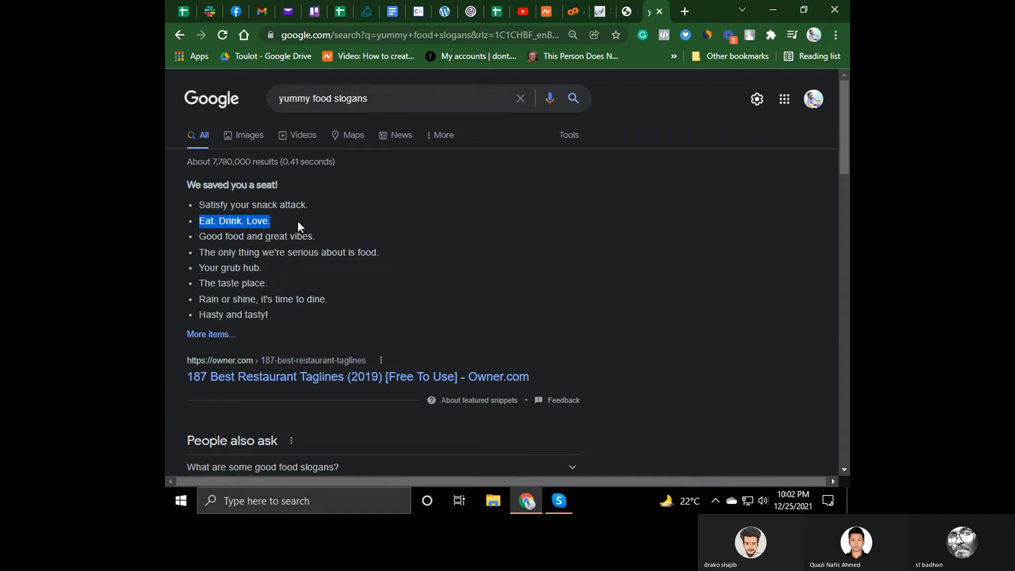
left_click_drag(199, 252, 375, 252)
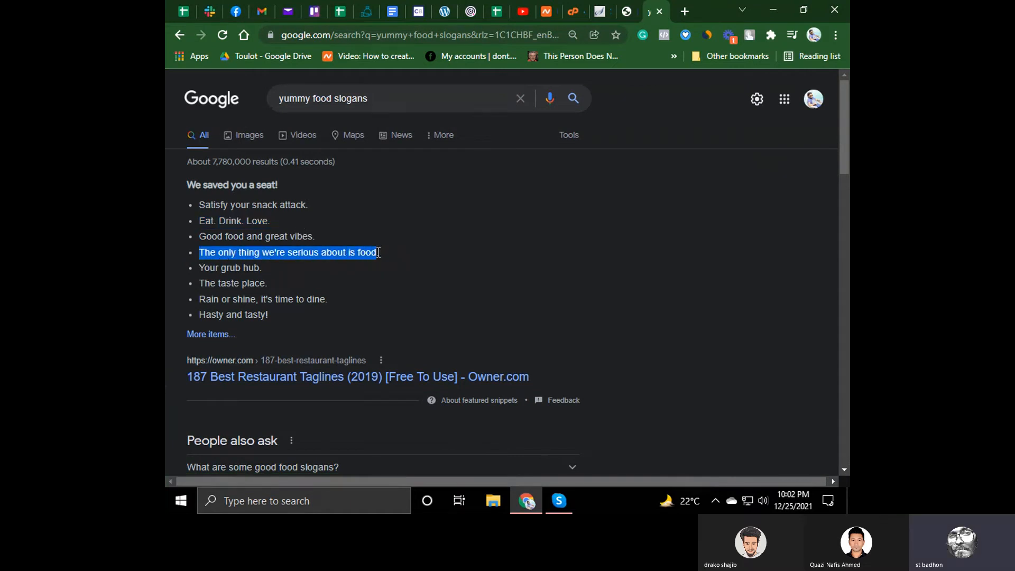
left_click(626, 7)
left_click(211, 245)
key("ctrl+a")
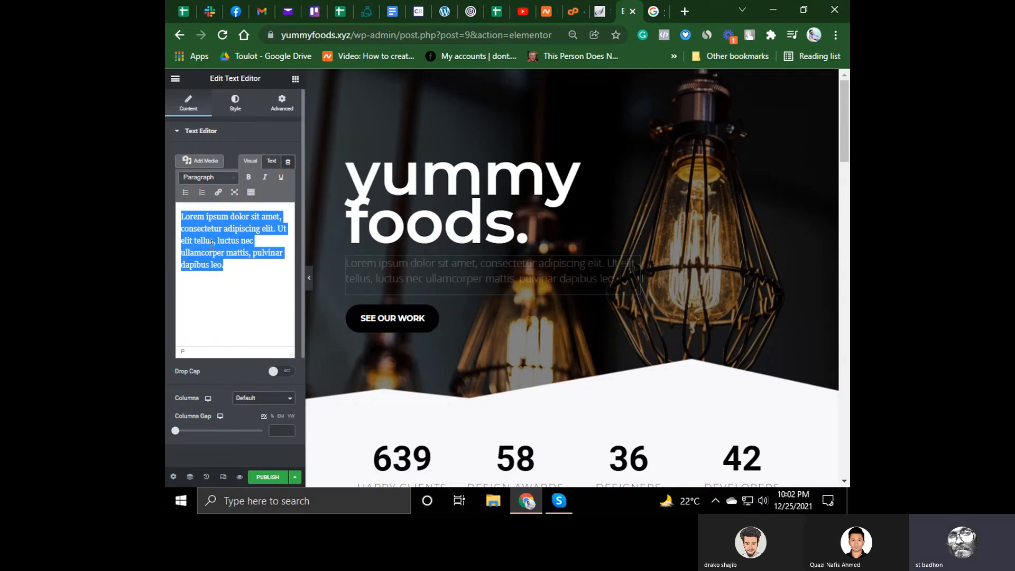
type("The only thing we're serious about is food.")
left_click(202, 217)
key("BackSpace")
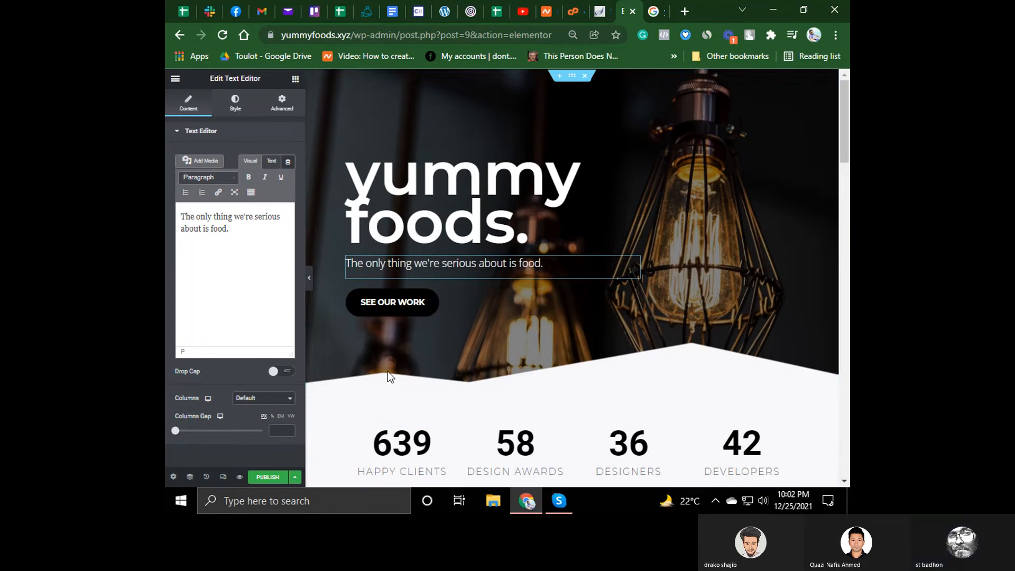
- Change the text of the hero section's "See our work" button to "Find Recipies"
left_click(387, 304)
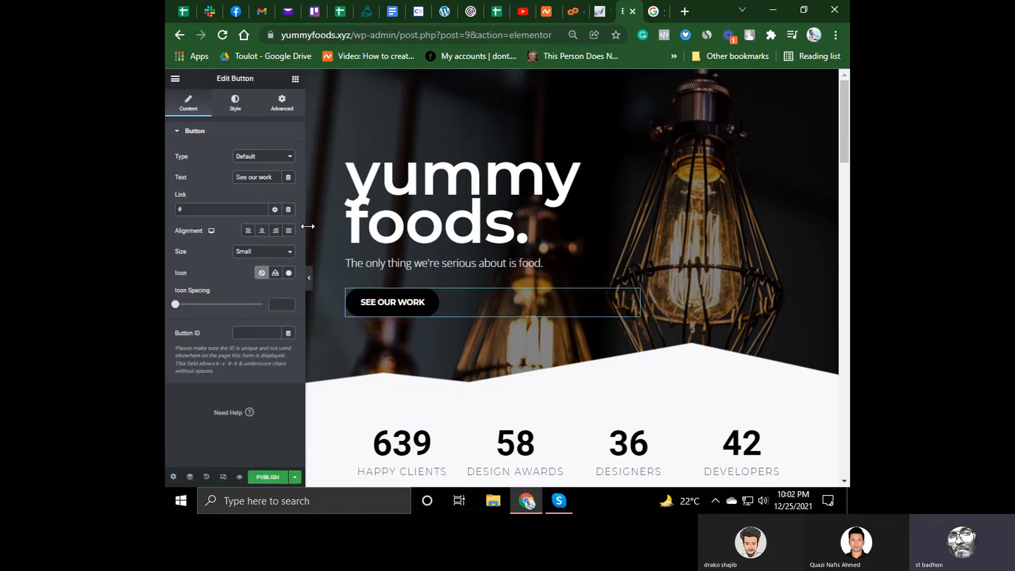
left_click(395, 302)
left_click_drag(270, 177, 195, 183)
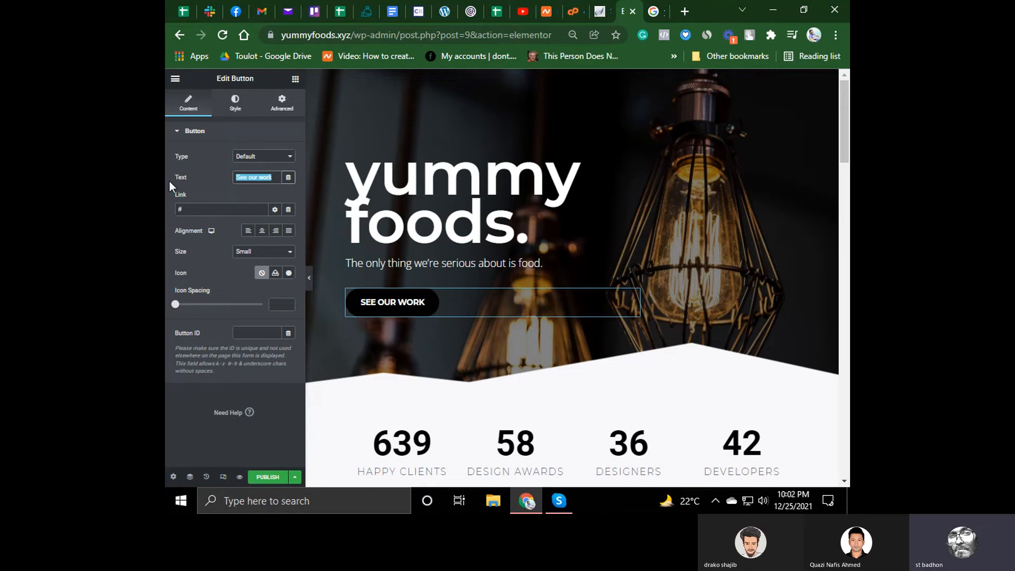
type("Find Rec")
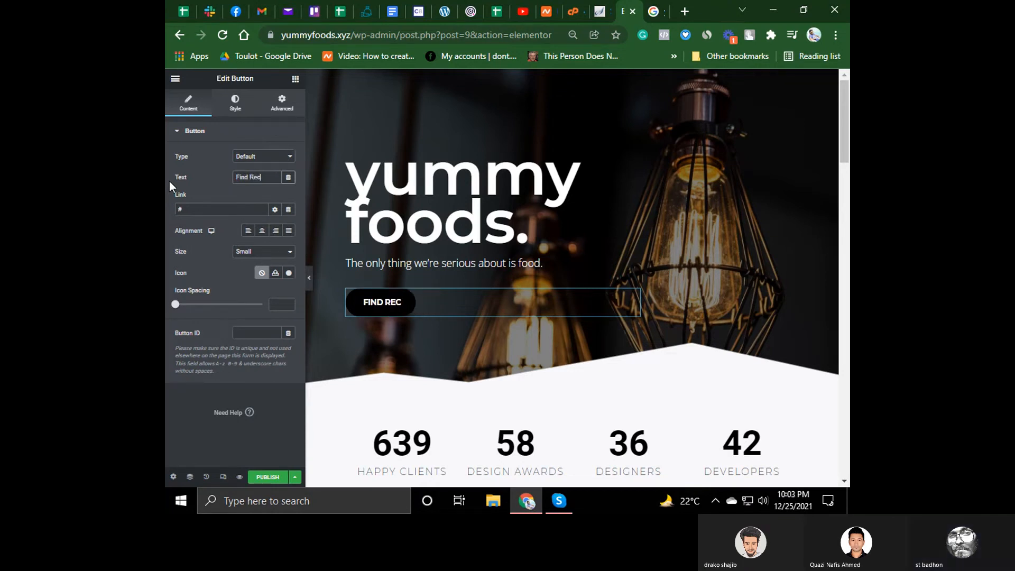
type("ipies")
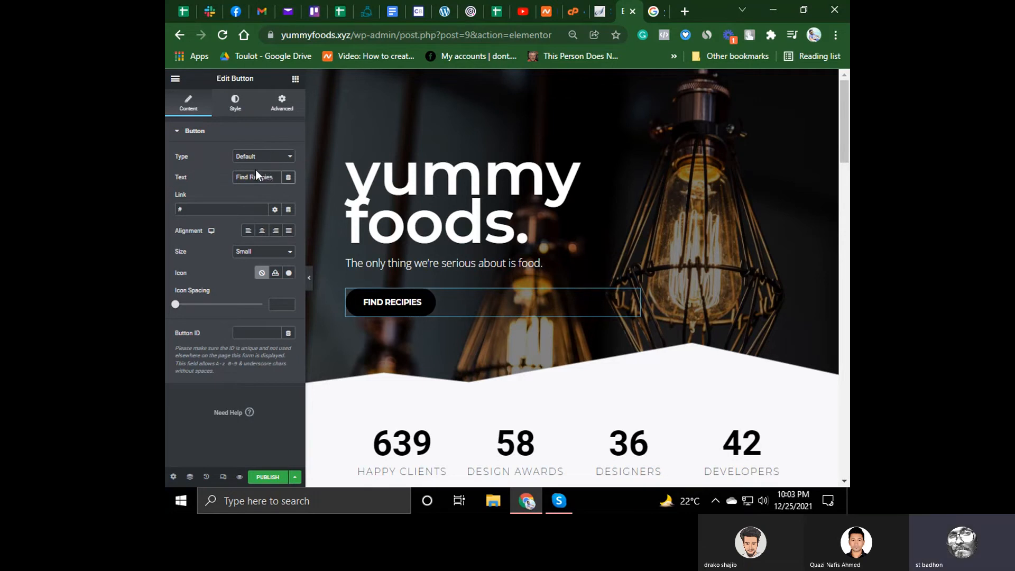
- Check the spelling of "Recipies" on Google and correct the hero button's text to "Find Recipes"
left_click_drag(250, 176, 281, 177)
key("ctrl+c")
key("ctrl+t")
key("ctrl+v")
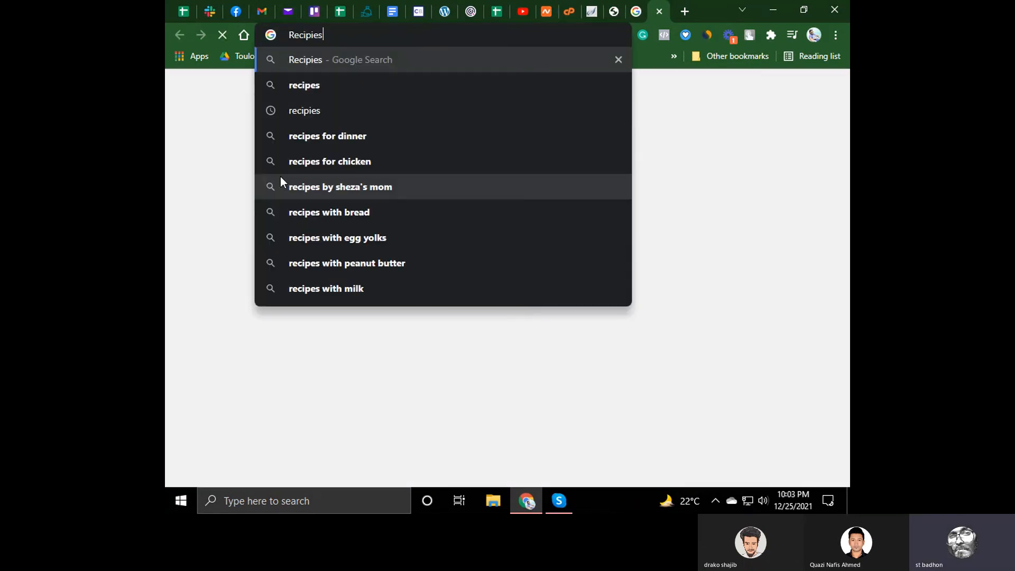
key("Return")
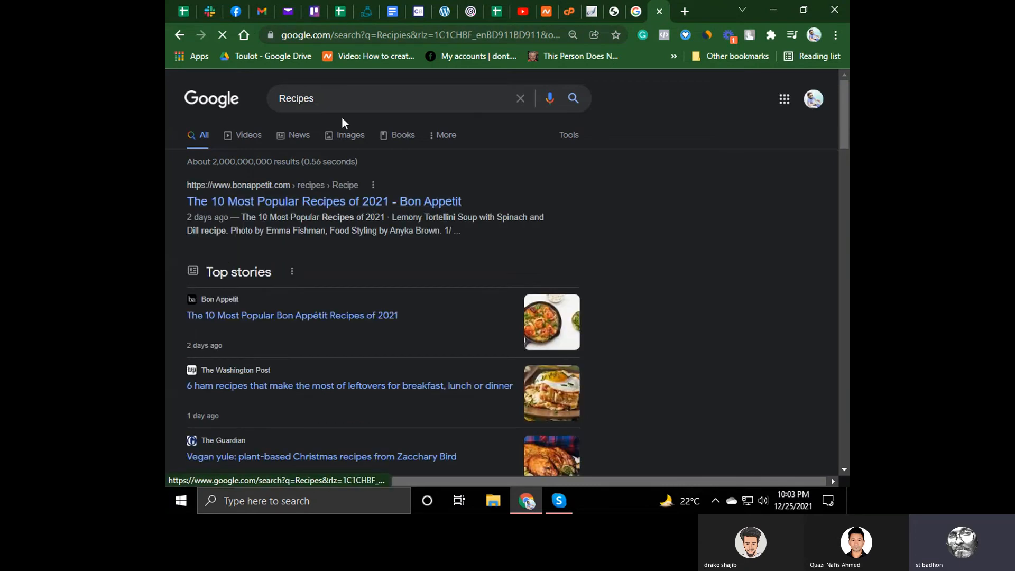
left_click(347, 94)
key("ctrl+a")
key("BackSpace")
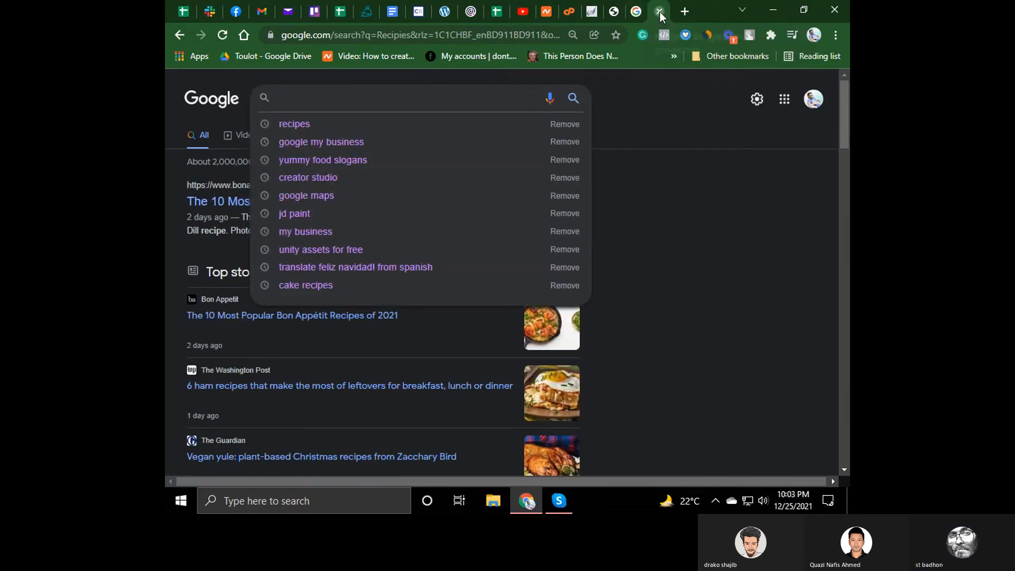
left_click(659, 12)
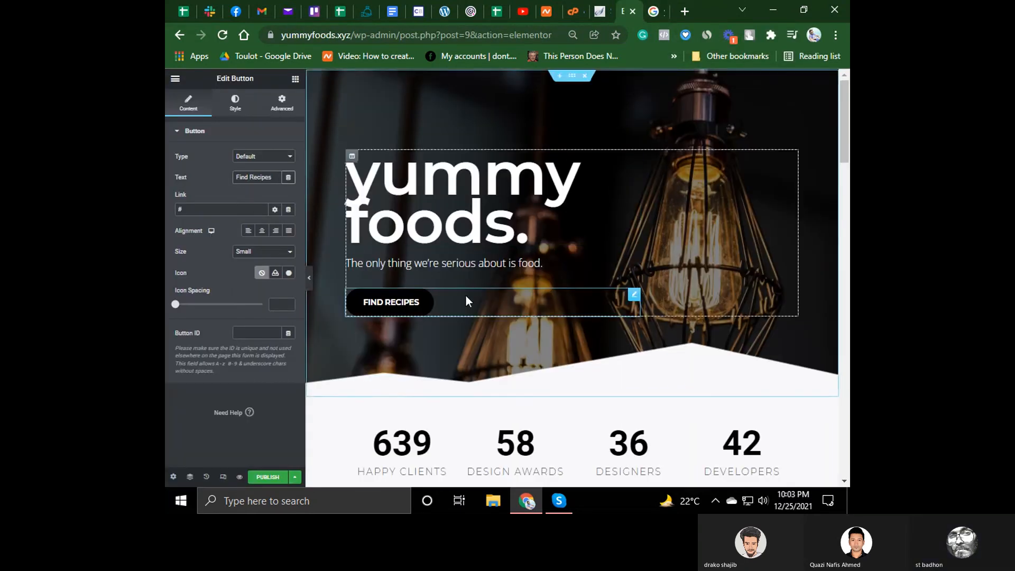
- Look at the Happy Clients counter's content settings and the hero section's layout settings
scroll(465, 296, "down", 3)
left_click(391, 307)
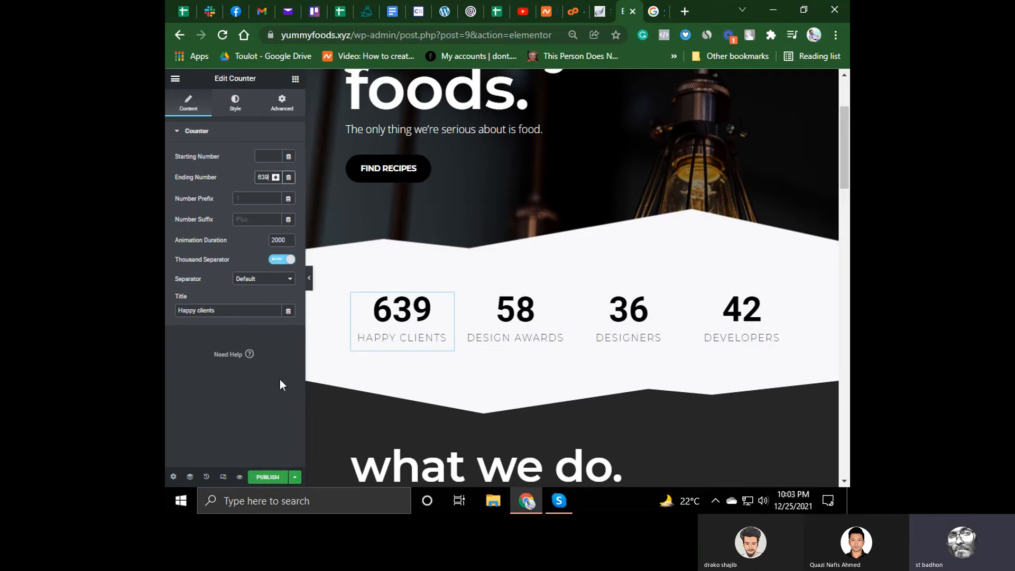
scroll(405, 189, "up", 3)
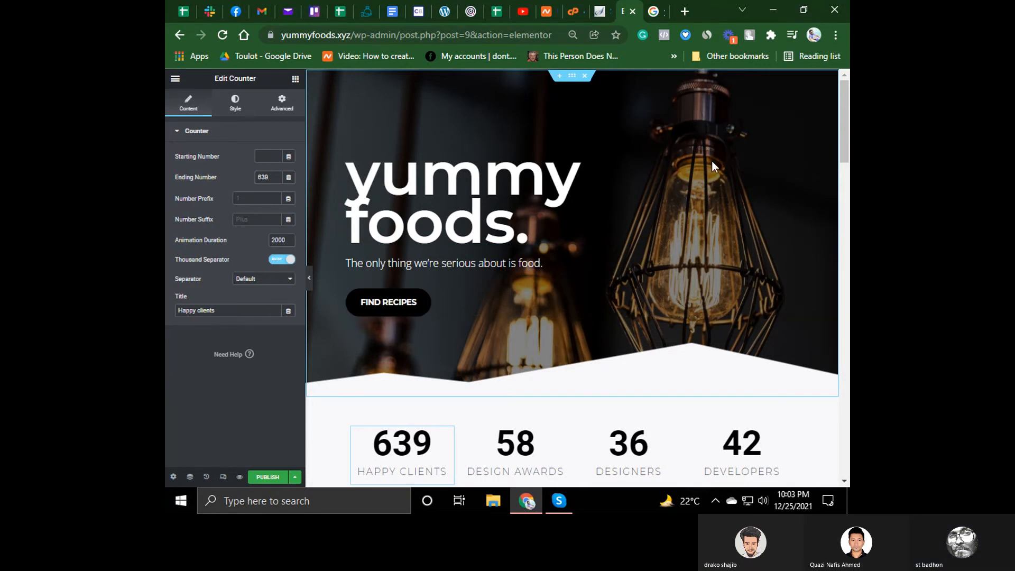
left_click(569, 79)
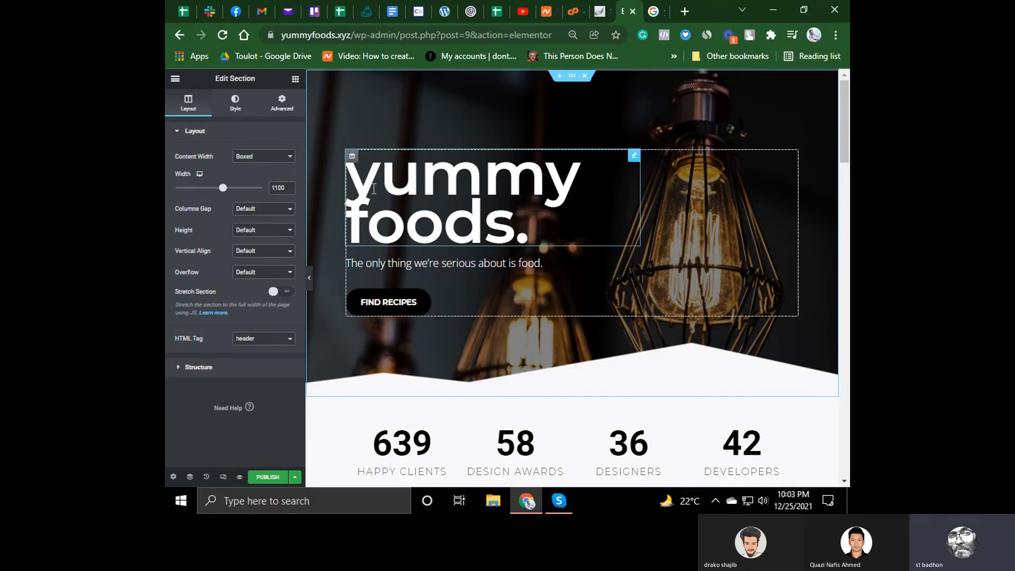
- Set the hero heading's line height to 1.1 and its letter spacing to -5 in the typography settings
left_click(427, 204)
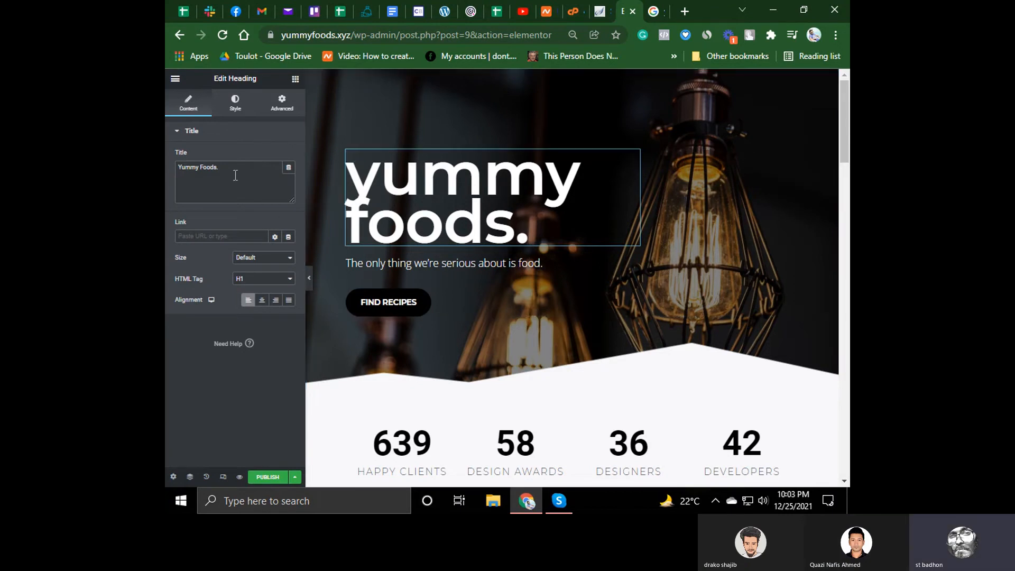
left_click(236, 115)
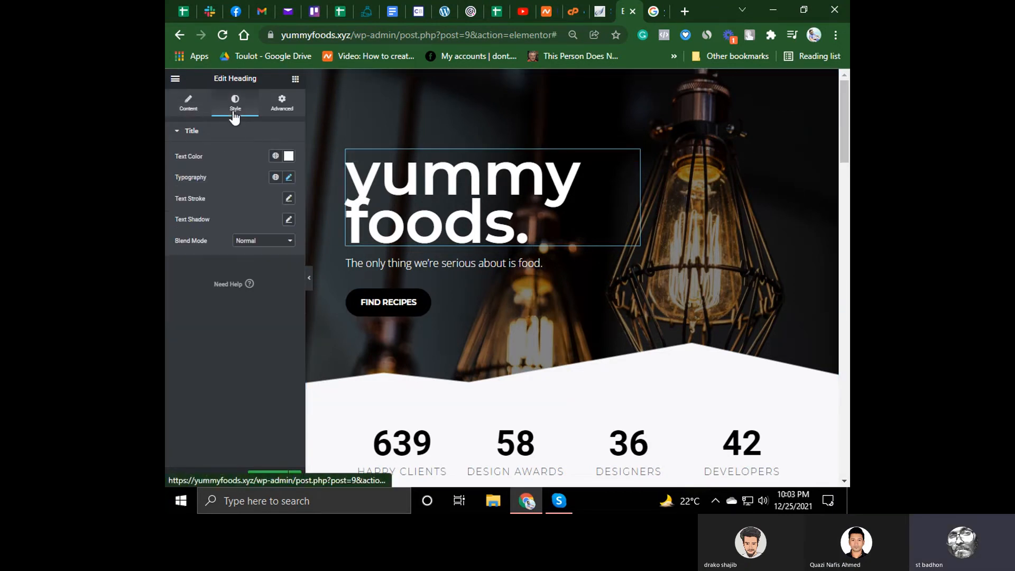
left_click(289, 178)
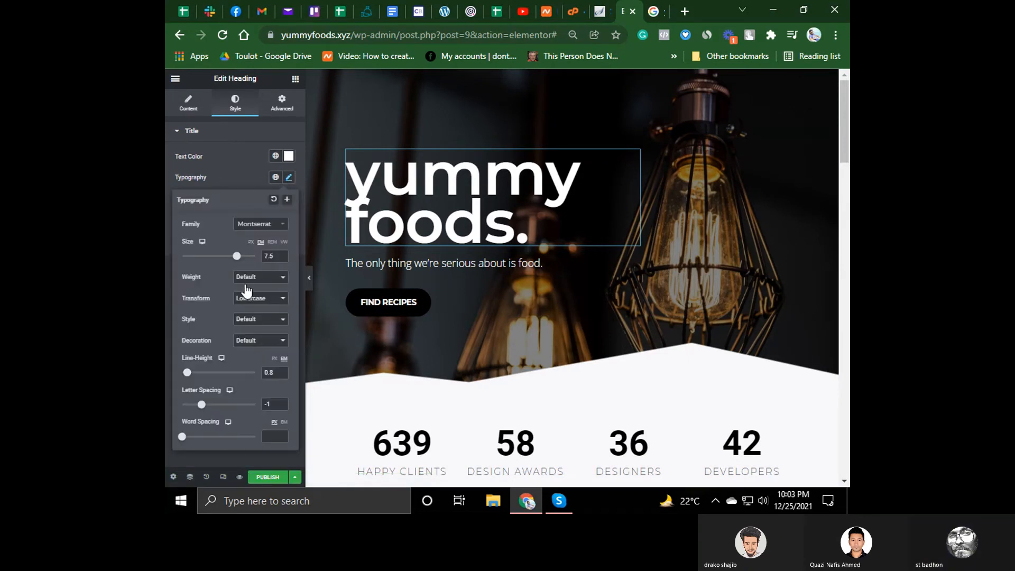
left_click_drag(188, 377, 192, 377)
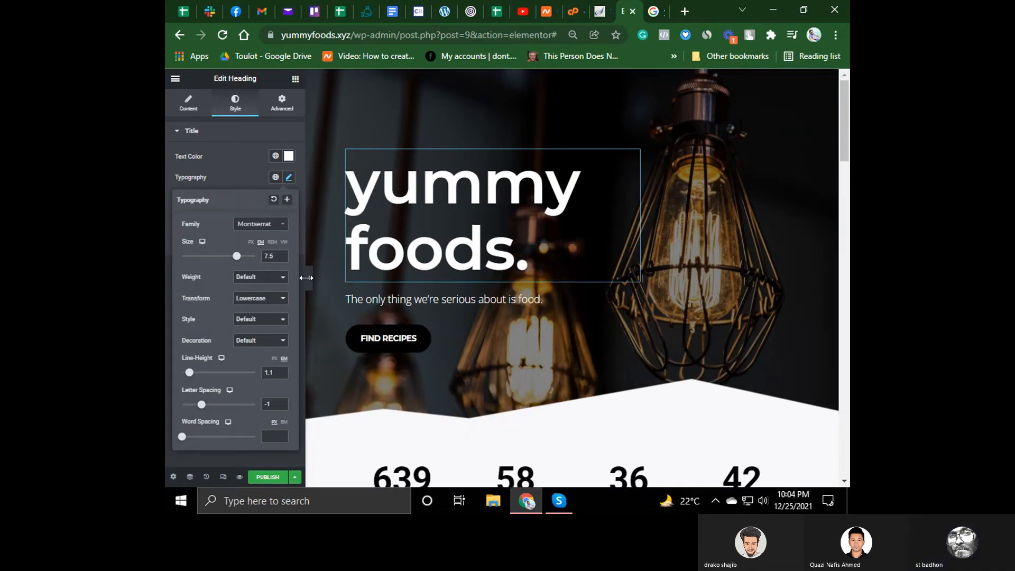
left_click_drag(205, 404, 183, 406)
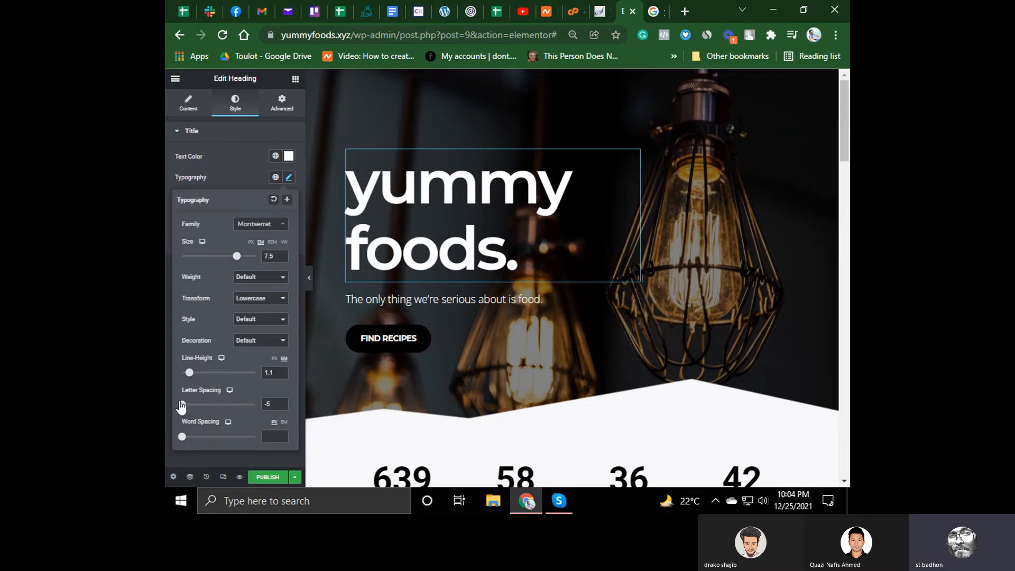
left_click(166, 403)
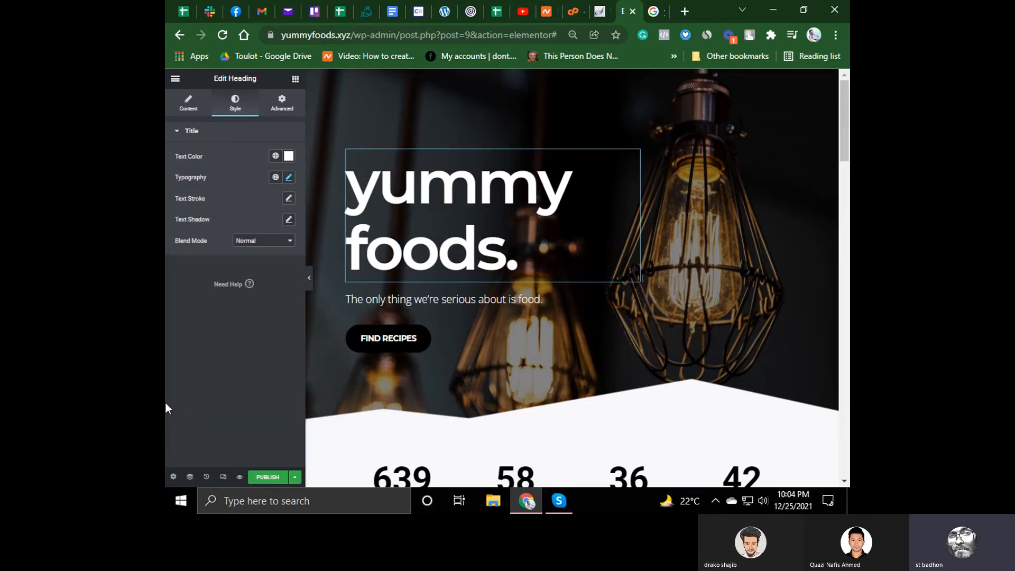
- Set the hero heading's typography transform to Uppercase
left_click(288, 178)
left_click(266, 300)
left_click(266, 316)
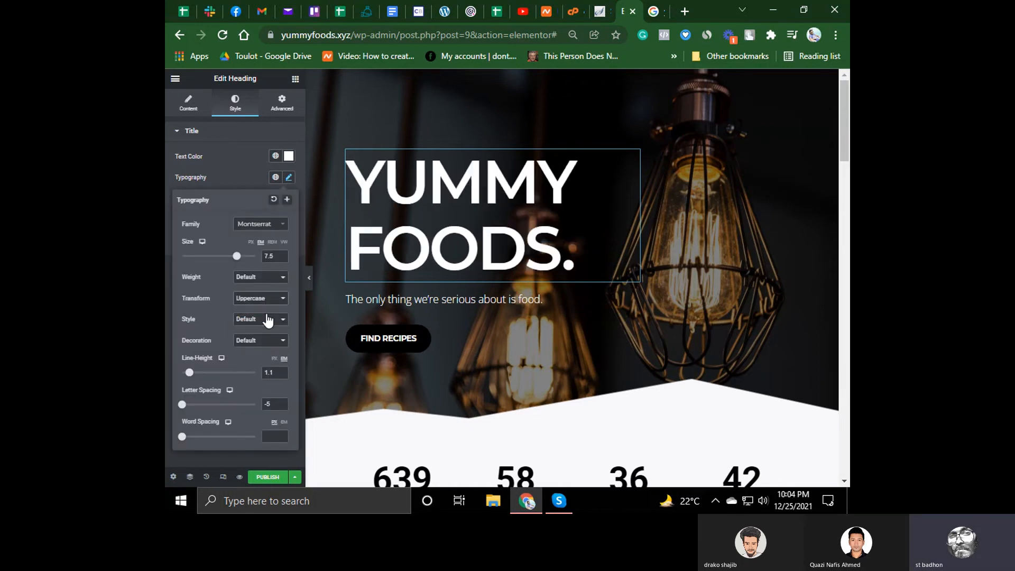
- Set the hero heading's transform back to Default and change its title to "Yummy Foods" without the period
left_click(275, 300)
left_click(264, 309)
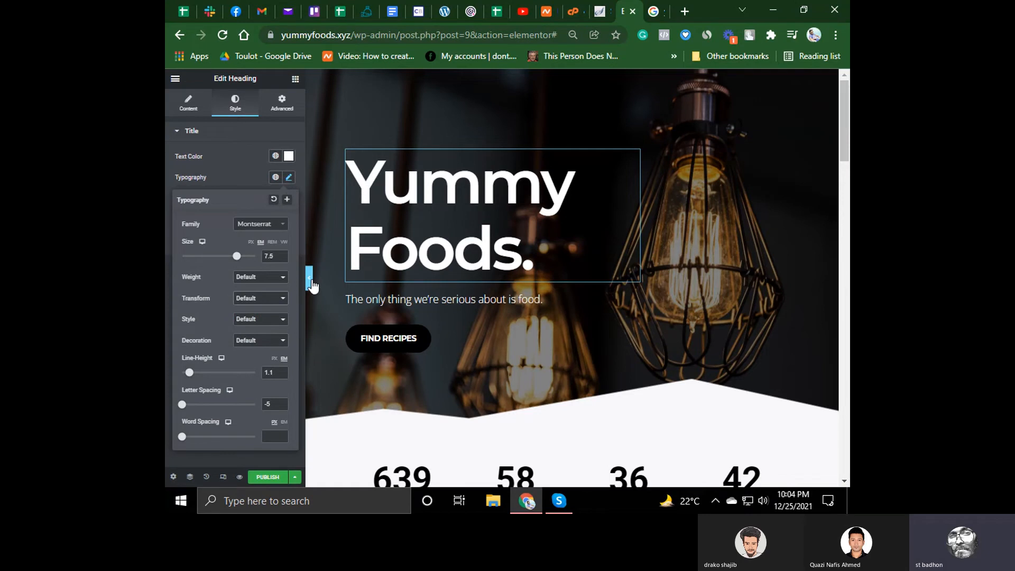
left_click(188, 104)
left_click(253, 170)
key("BackSpace")
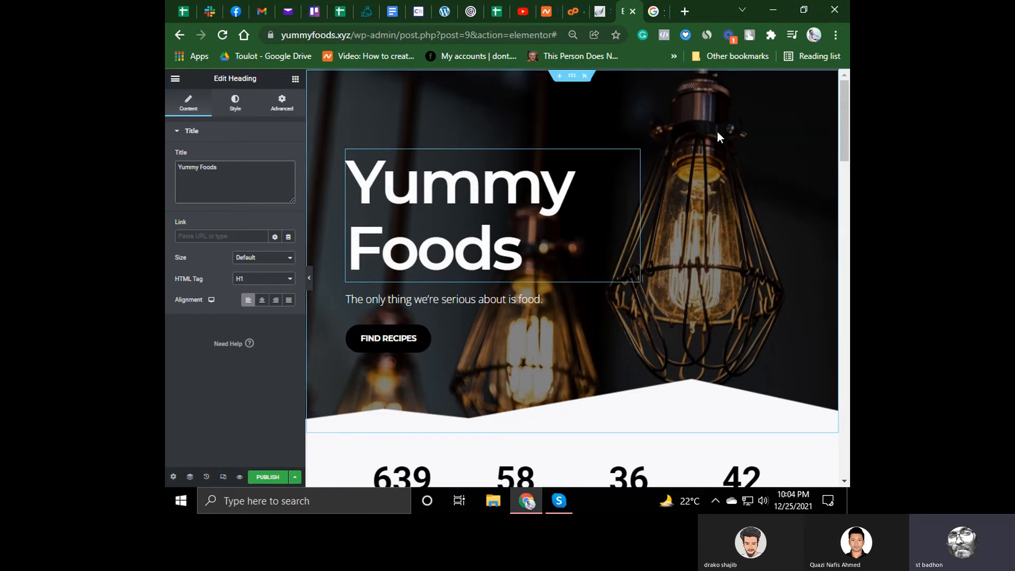
- Open the hero section's background style settings and bring up the media picker for its background image
left_click(573, 75)
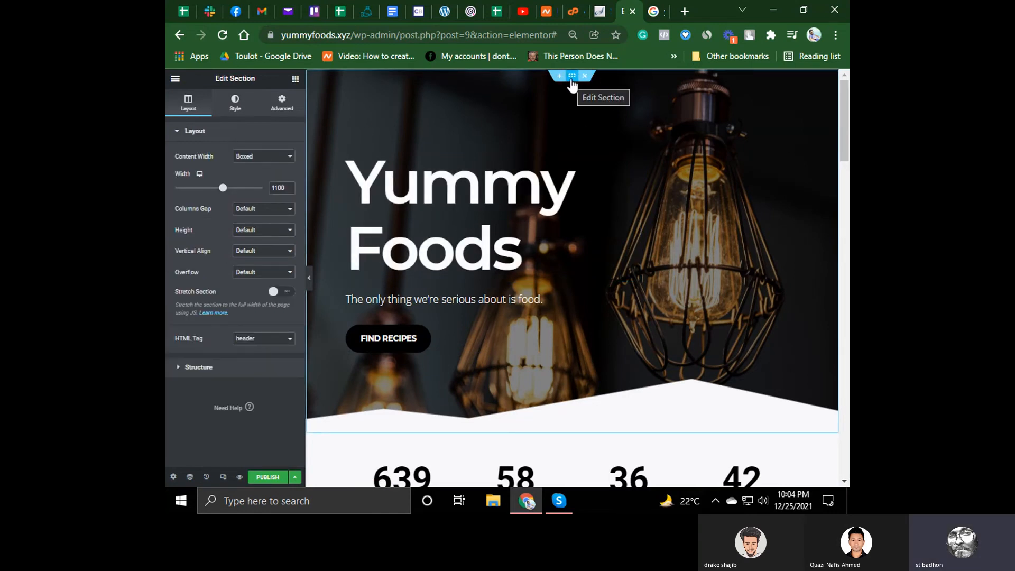
scroll(579, 357, "down", 4)
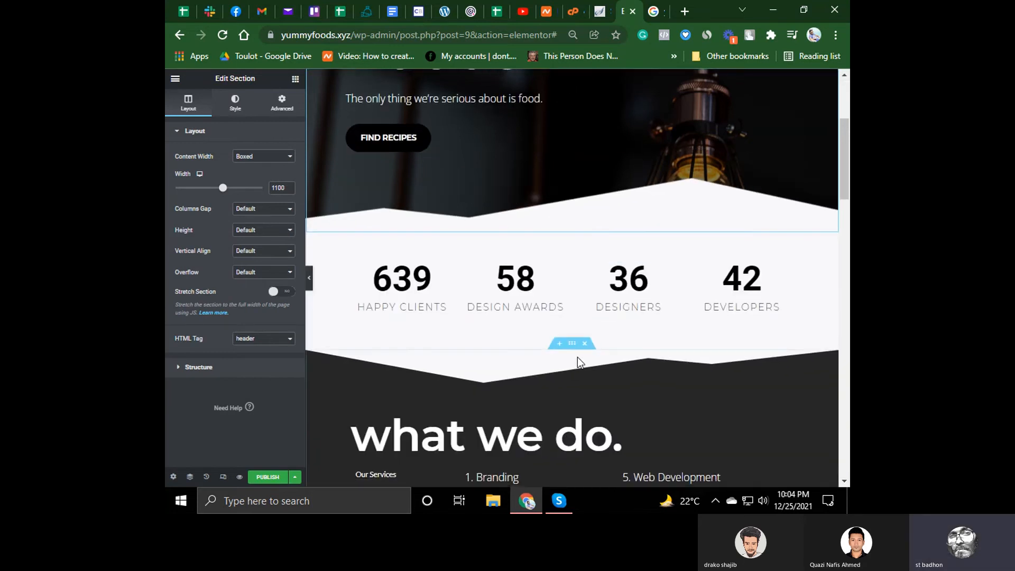
scroll(579, 356, "down", 4)
scroll(563, 317, "up", 5)
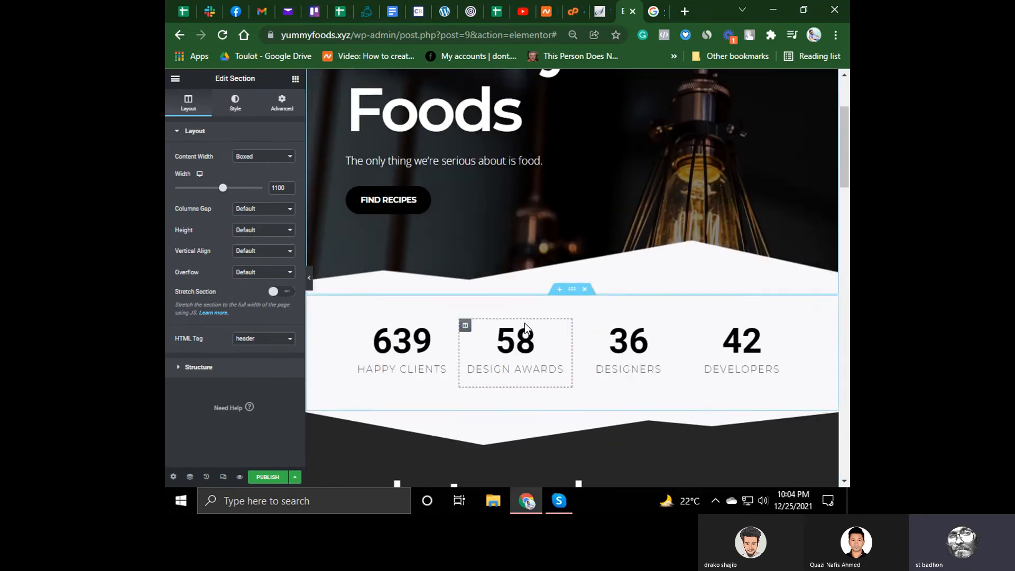
scroll(525, 322, "up", 3)
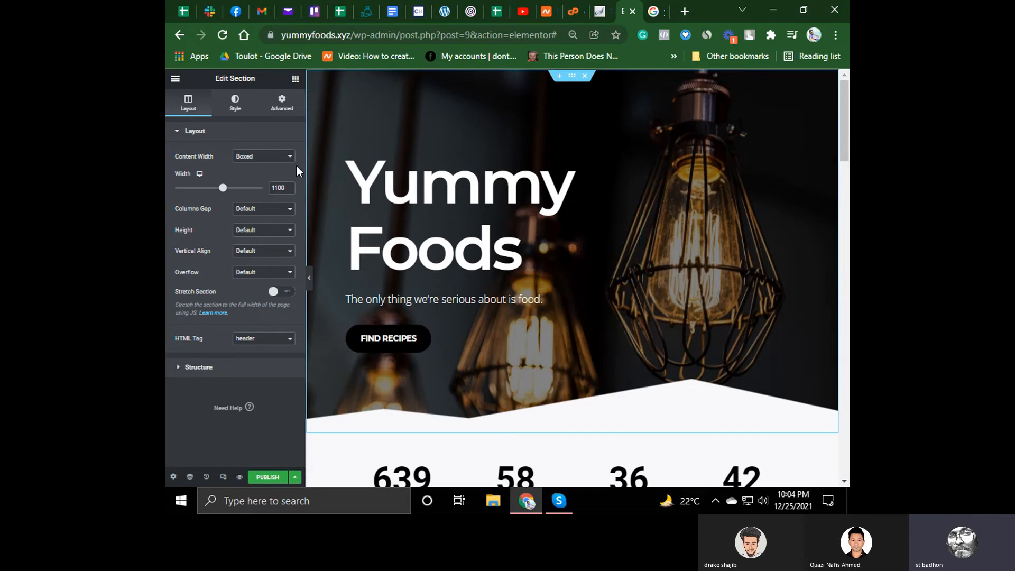
left_click(234, 102)
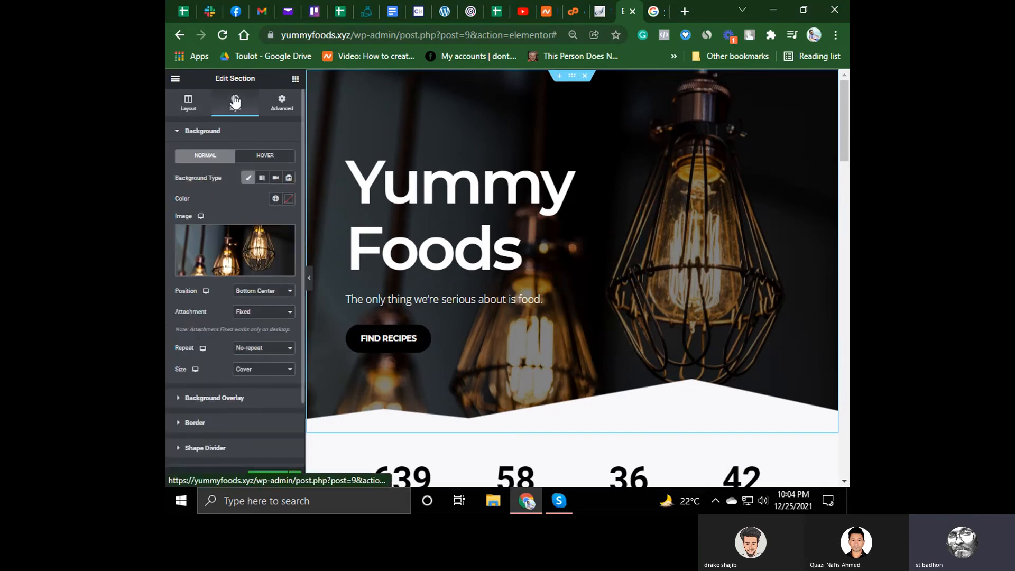
left_click(182, 233)
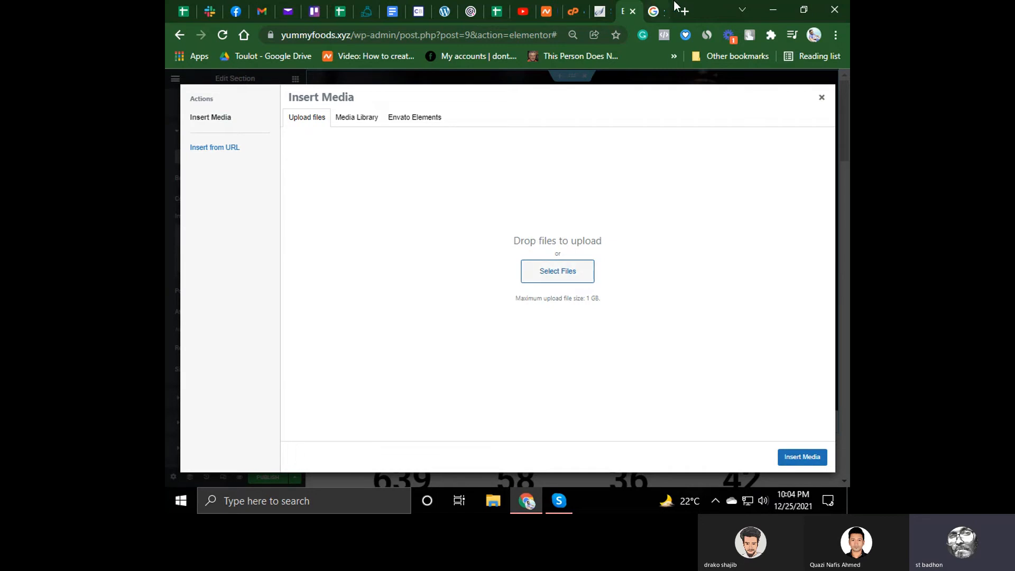
- Search Google Images for "yummy foods"
left_click(650, 11)
left_click(391, 102)
left_click(236, 138)
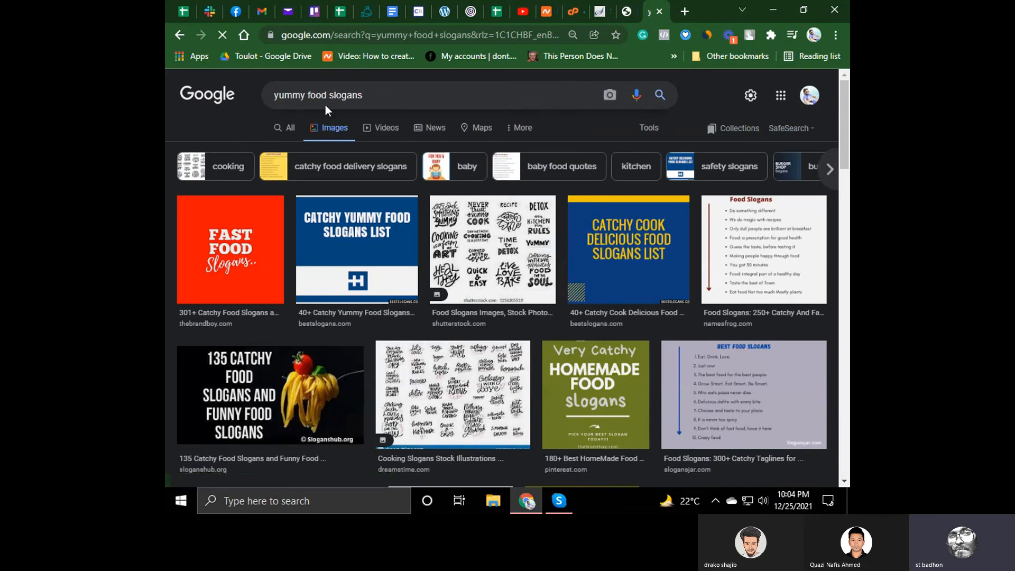
double_click(330, 96)
key("BackSpace")
key("BackSpace")
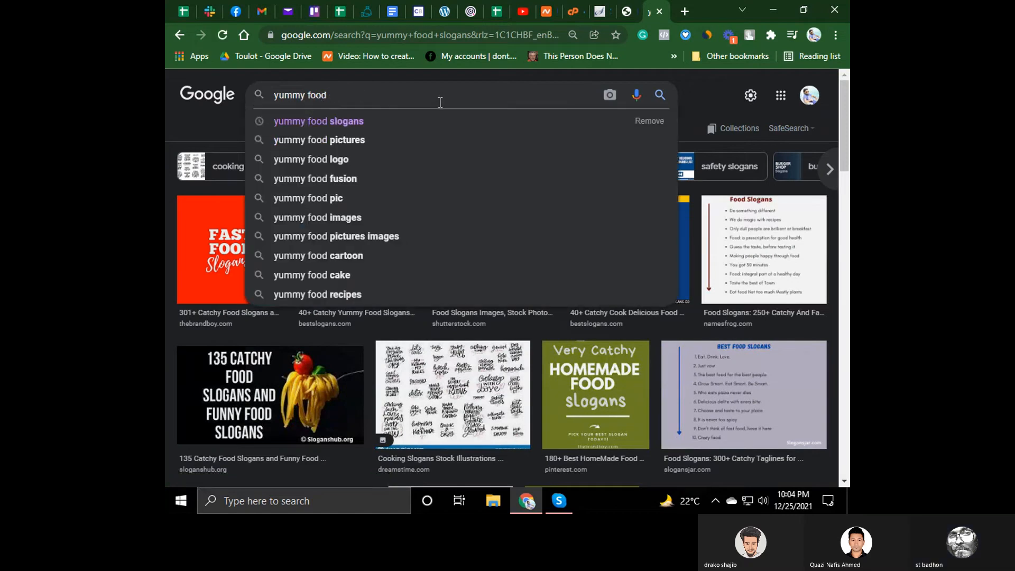
type("s")
key("Return")
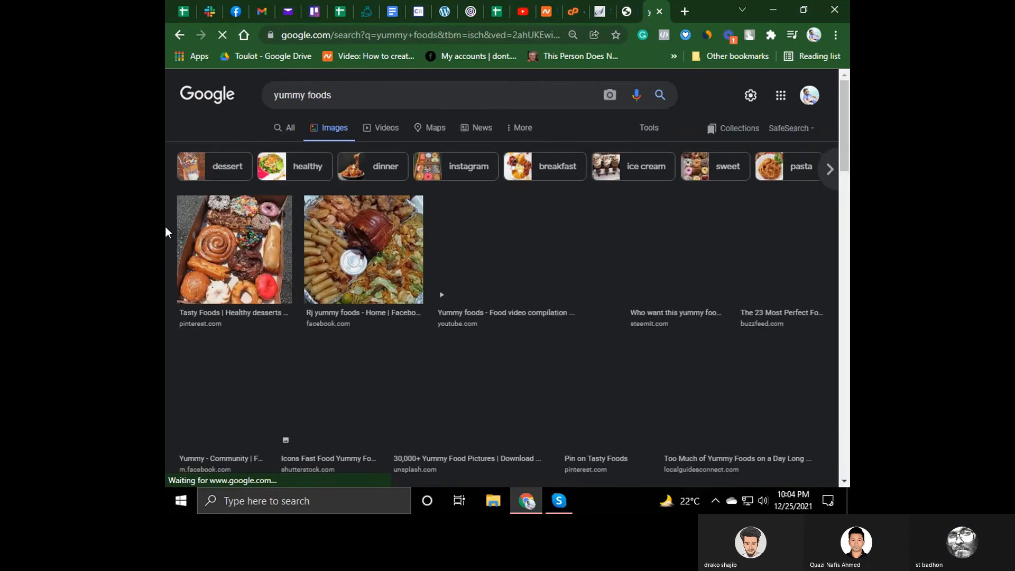
- Preview the lasagna photo from the CNN Travel result and start saving it as an image file
scroll(267, 360, "down", 6)
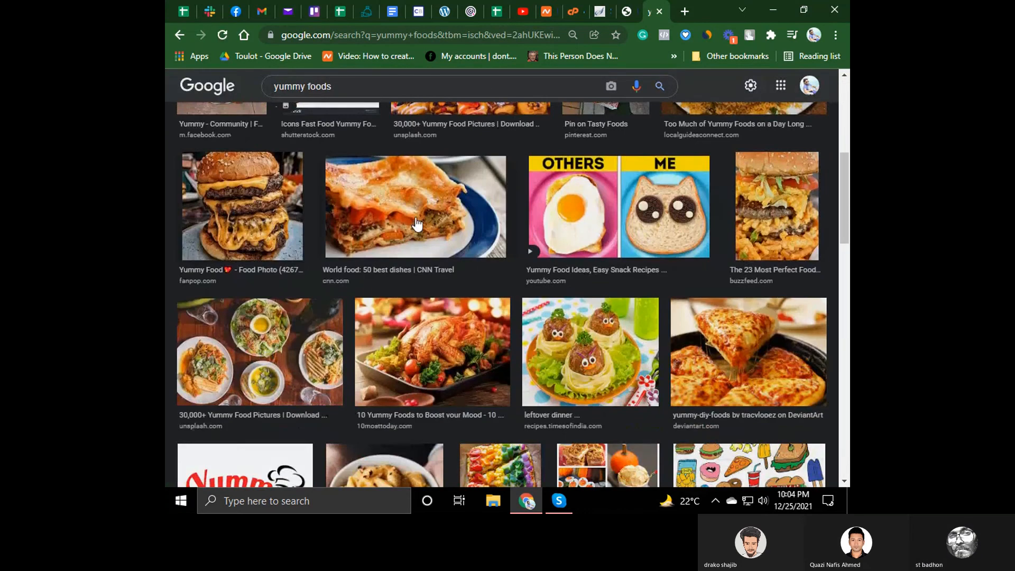
left_click(416, 224)
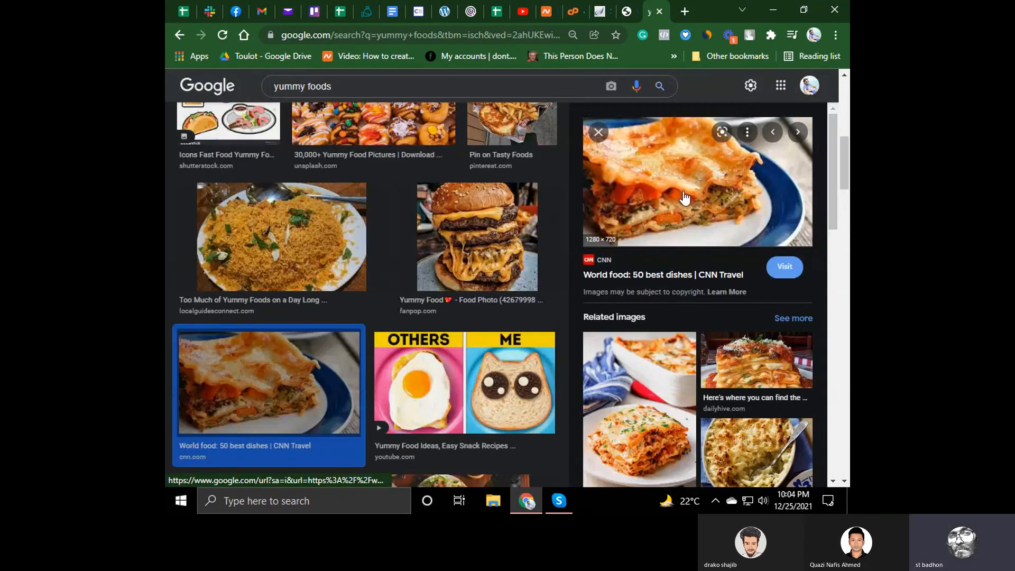
right_click(673, 183)
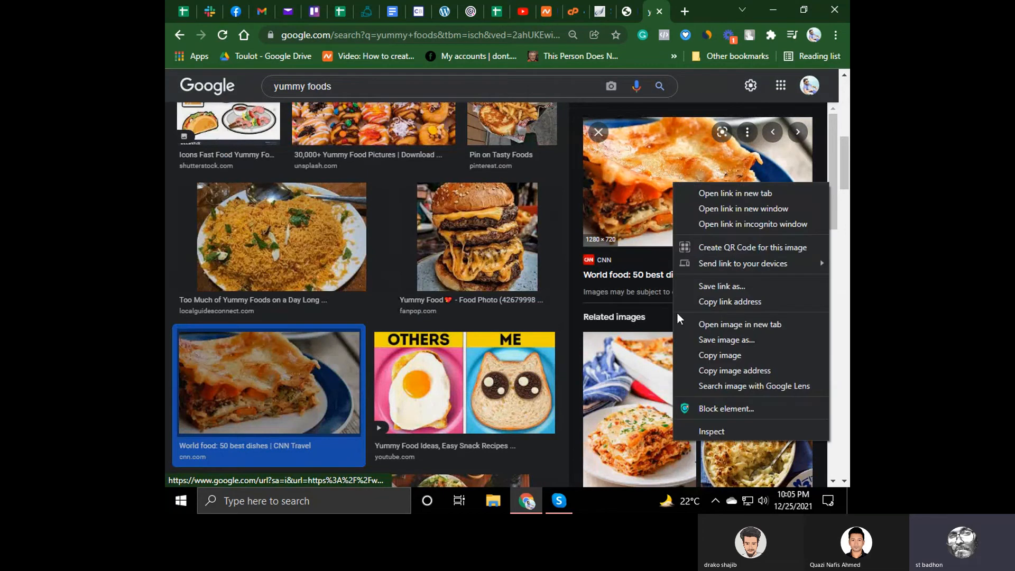
left_click(737, 340)
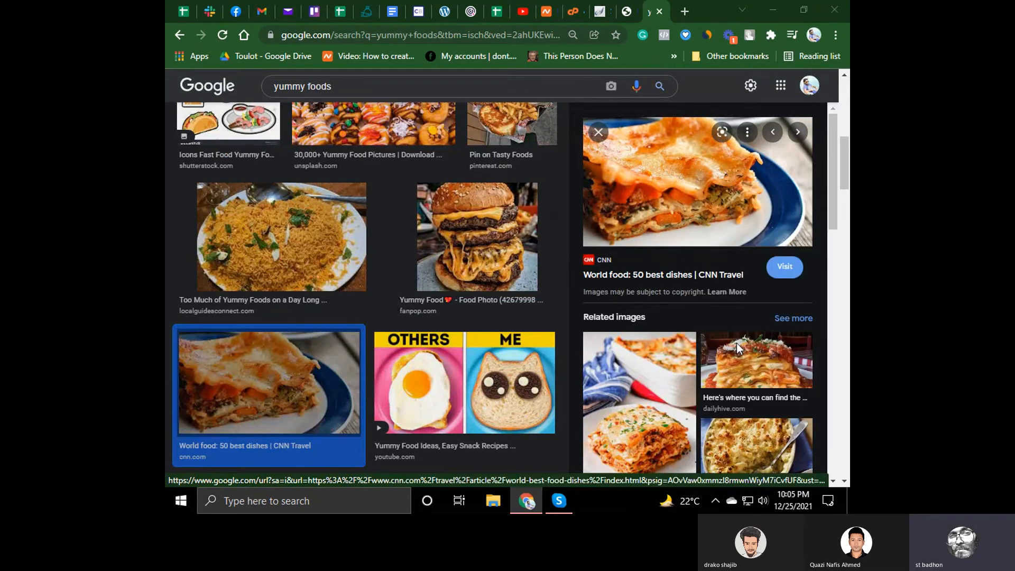
- Create a folder named "Yummy foods" on the Desktop from the save dialog
right_click(453, 198)
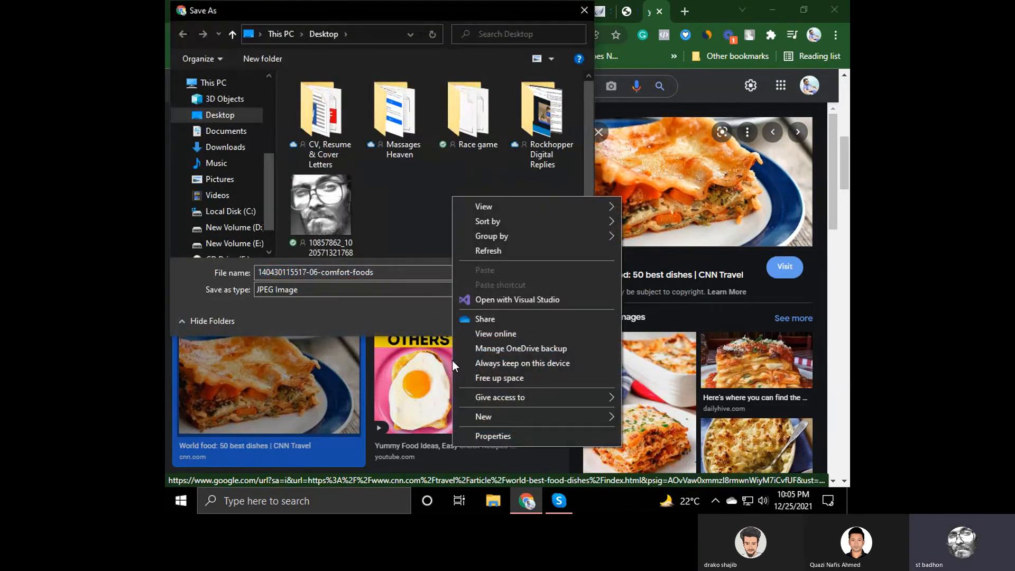
mouse_move(497, 416)
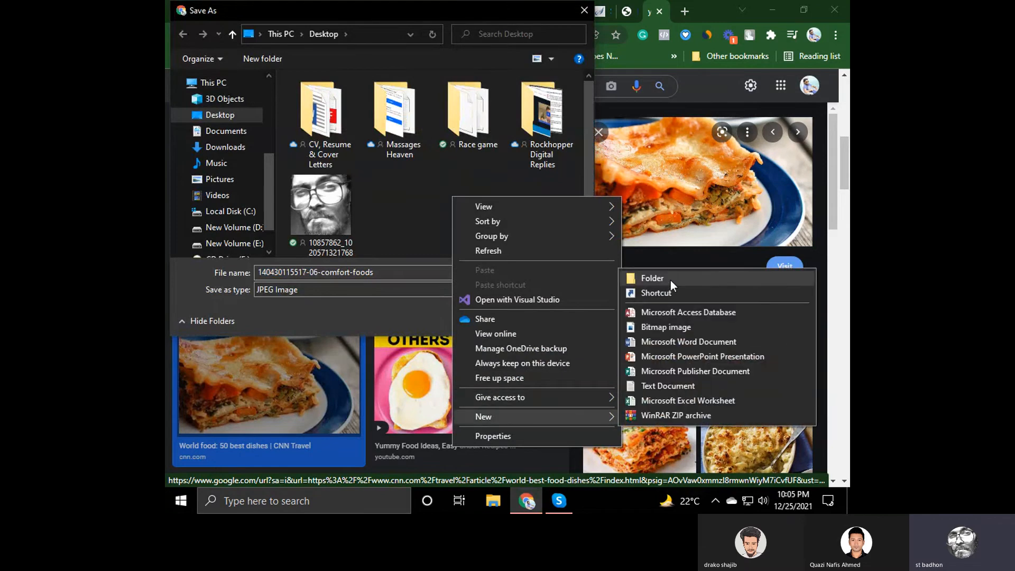
left_click(670, 279)
type("Yummy foo")
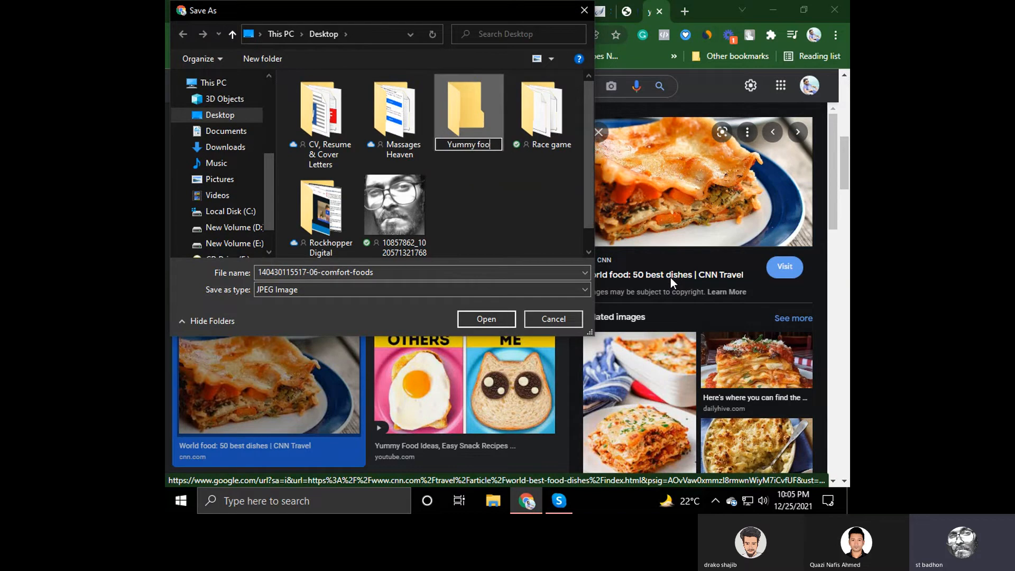
key("Return")
key("Return")
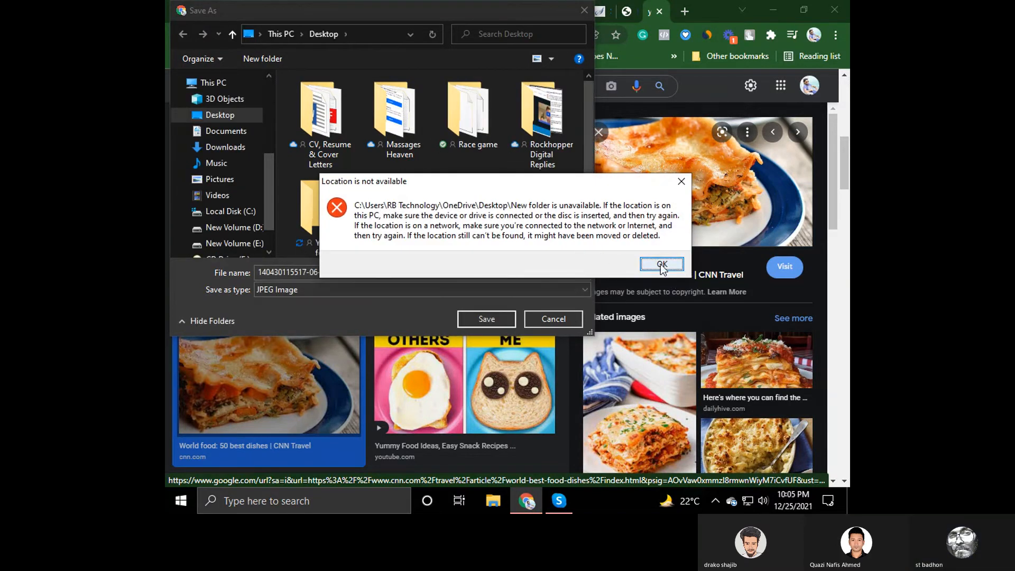
left_click(682, 181)
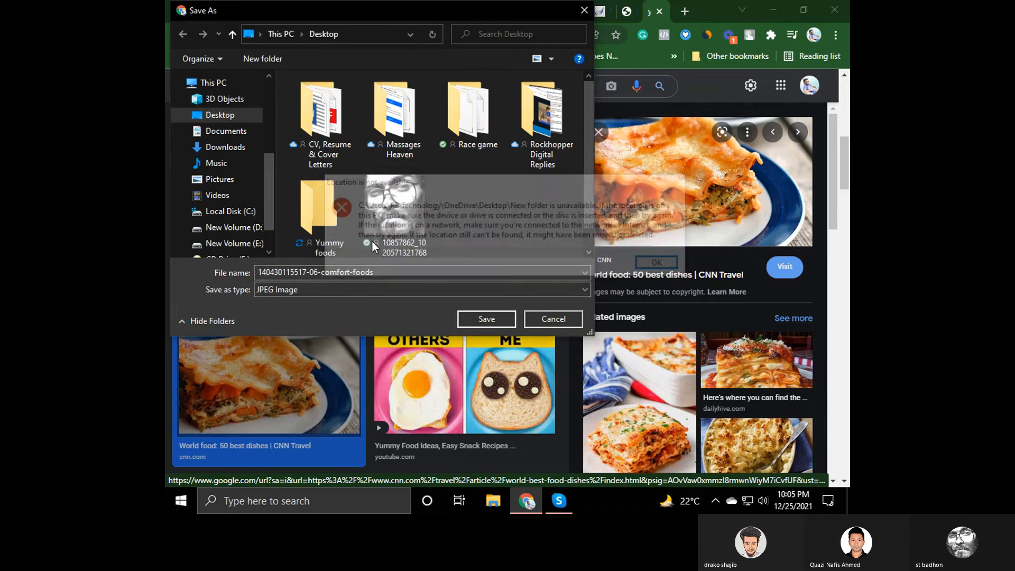
- Save the lasagna image into the "Yummy foods" folder and keep the blocked download
double_click(300, 209)
left_click(503, 320)
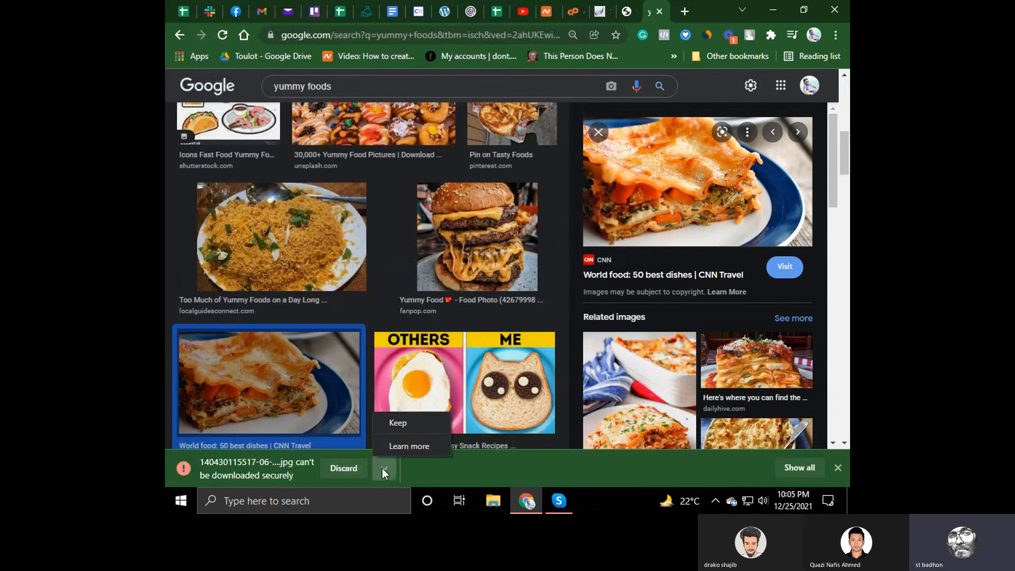
left_click(382, 468)
left_click(407, 427)
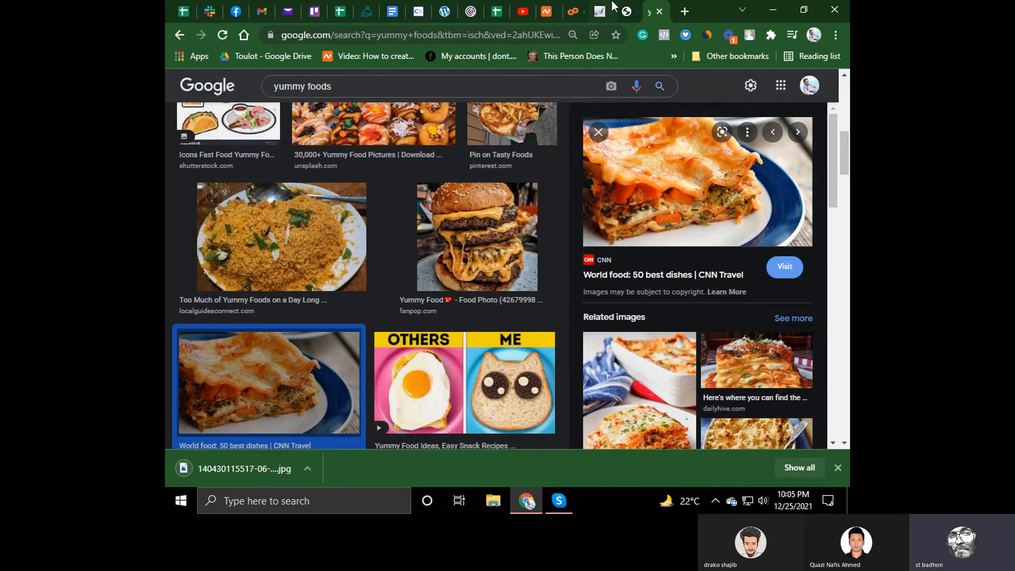
- Upload the downloaded lasagna image to the media library and insert it as the hero section's background
left_click(627, 11)
left_click_drag(220, 462, 327, 312)
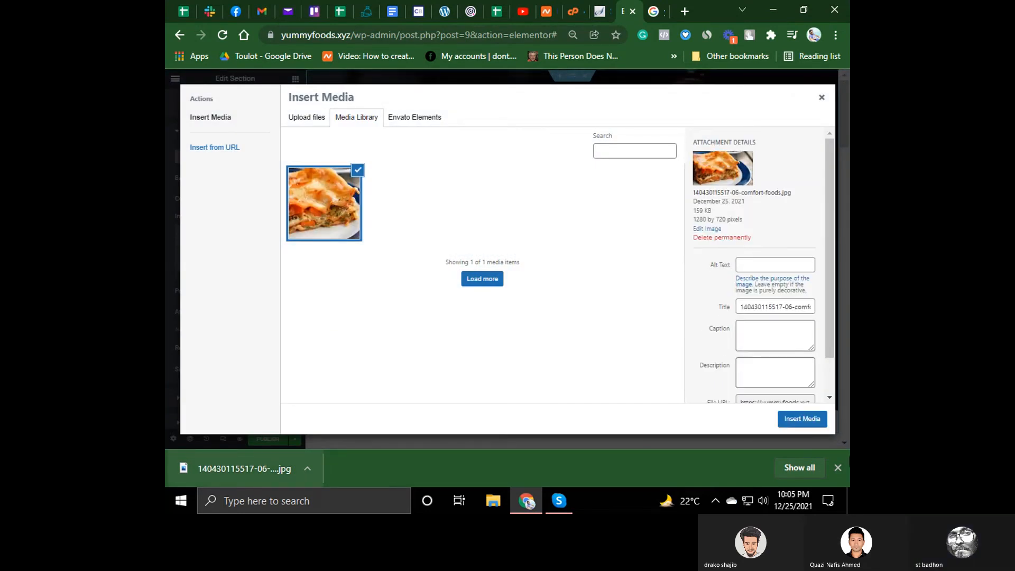
left_click(790, 419)
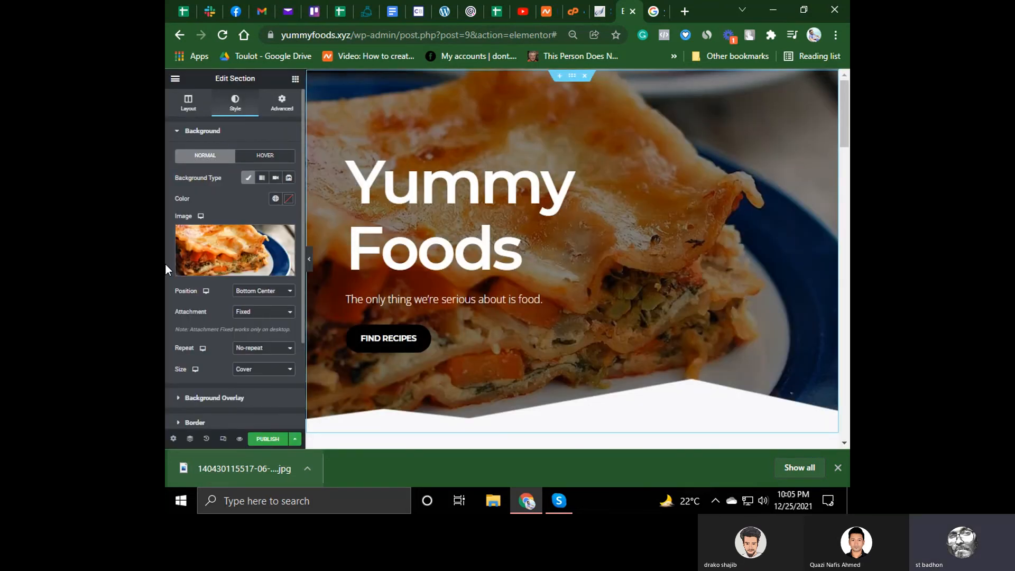
- Examine how the hero section's new fixed background image behaves as the page moves
scroll(718, 242, "down", 3)
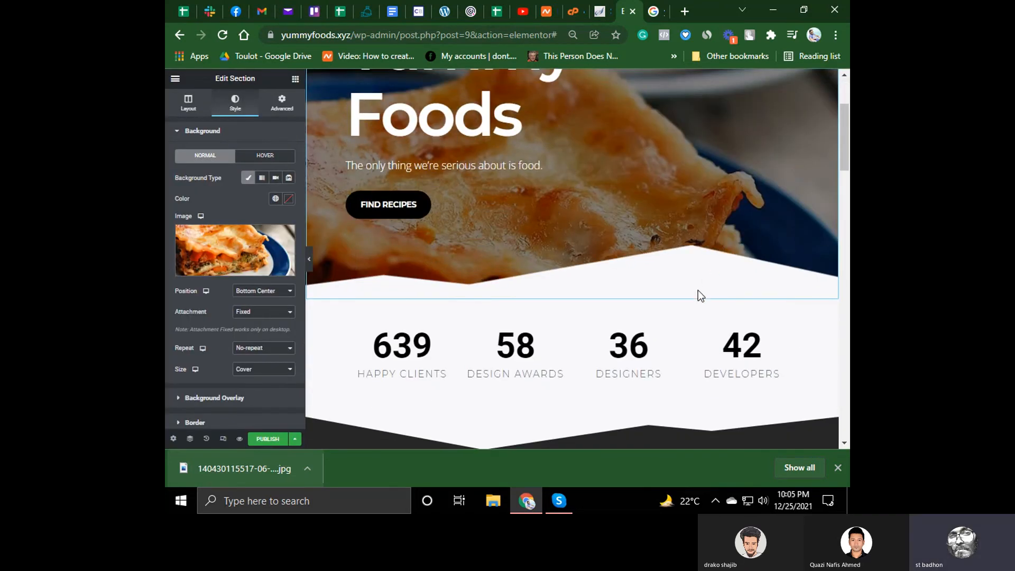
scroll(698, 290, "up", 3)
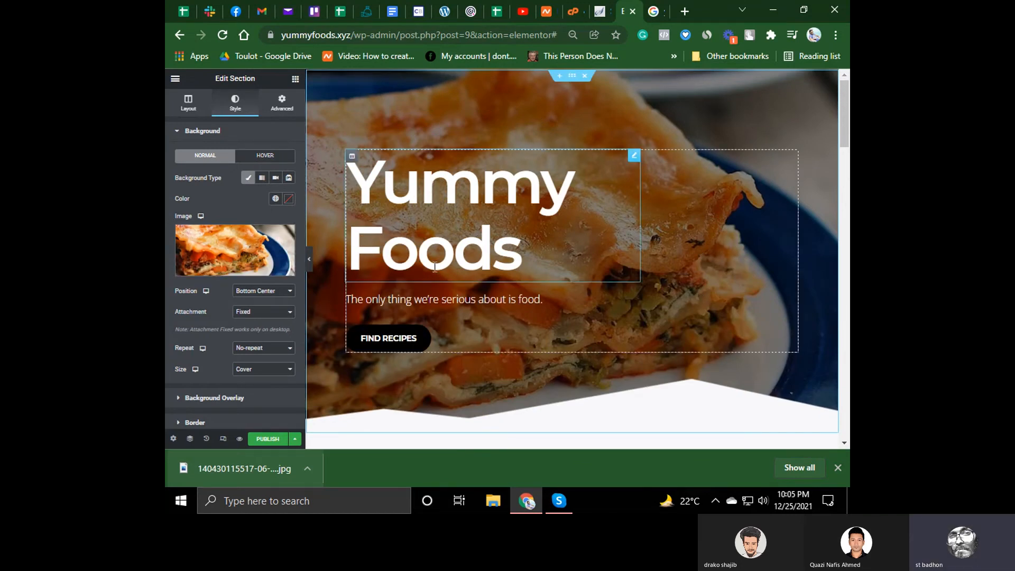
scroll(423, 269, "down", 5)
scroll(420, 270, "up", 5)
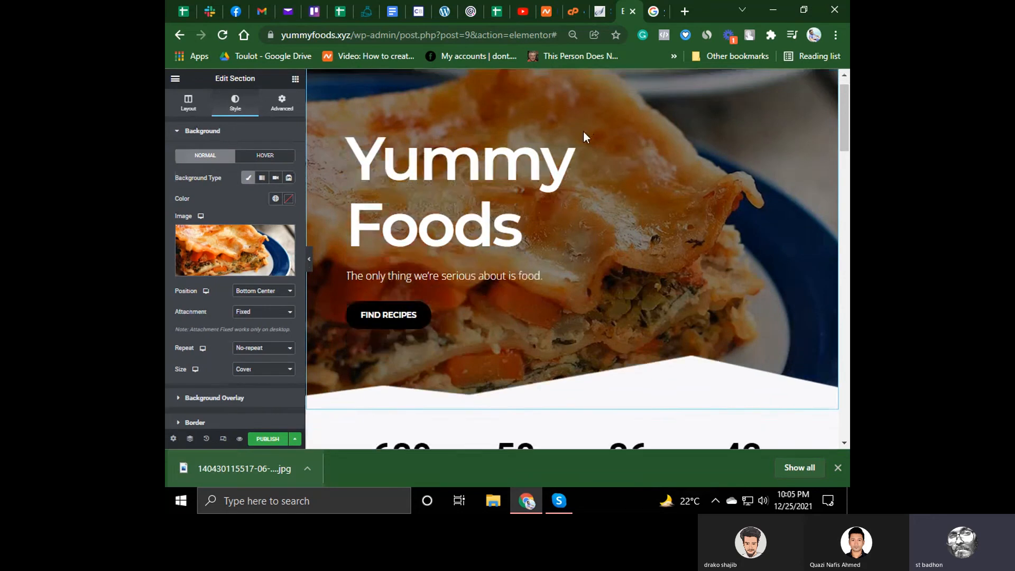
scroll(475, 204, "down", 3)
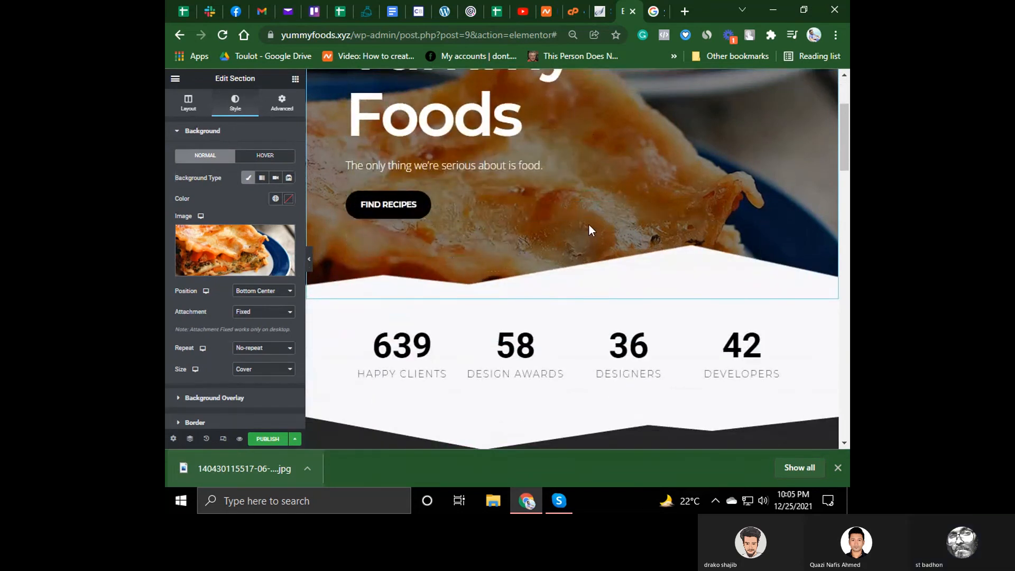
scroll(687, 174, "up", 2)
scroll(582, 180, "down", 2)
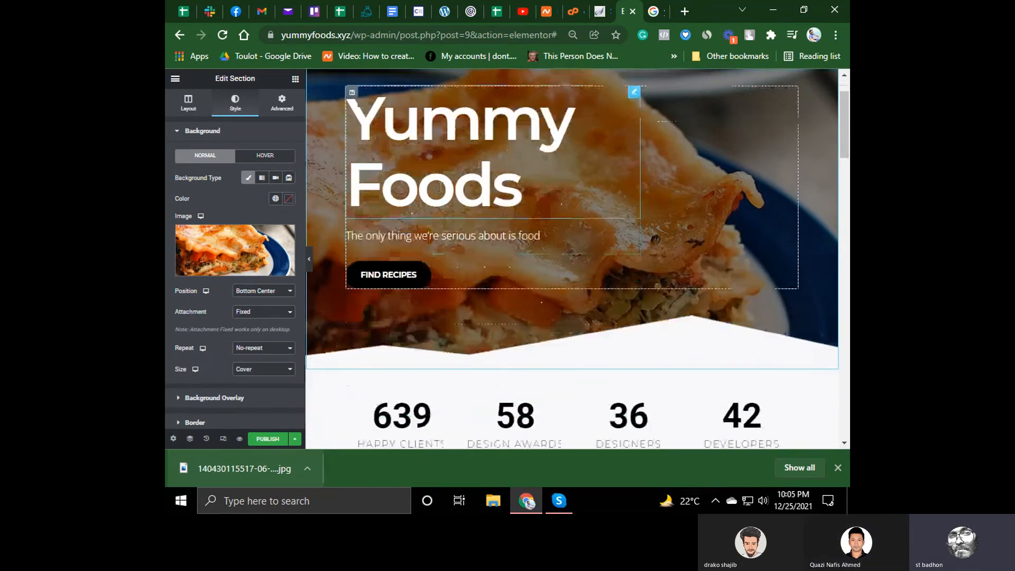
scroll(439, 187, "down", 3)
scroll(438, 187, "up", 5)
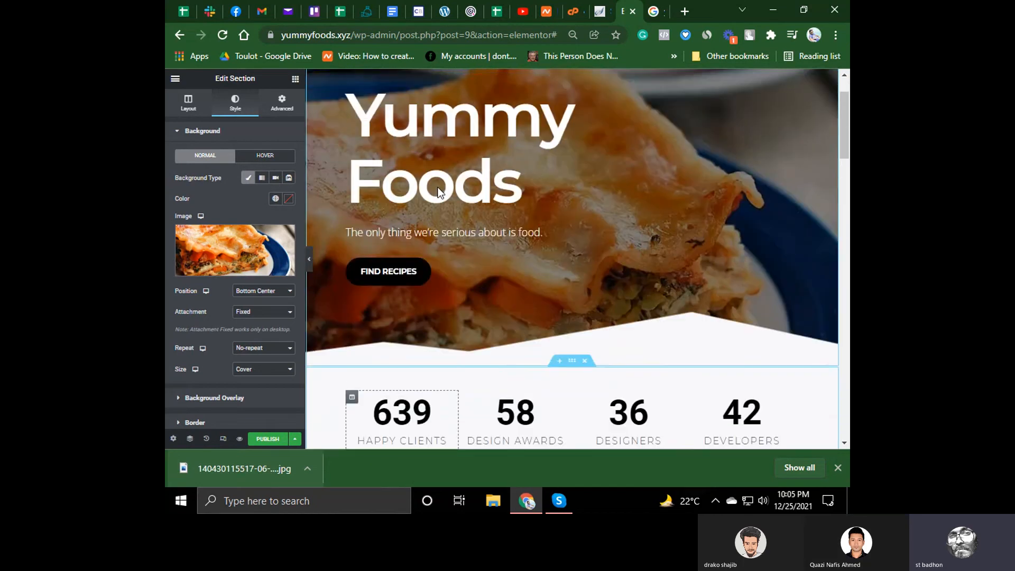
- Switch the hero section's background type to Slideshow and open the picker for its gallery images
left_click(288, 180)
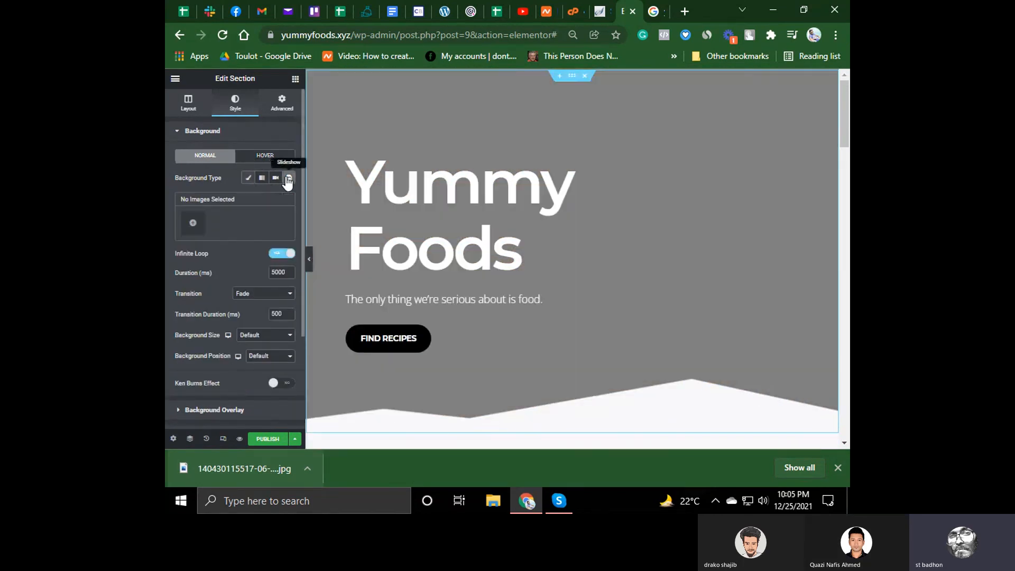
left_click(193, 225)
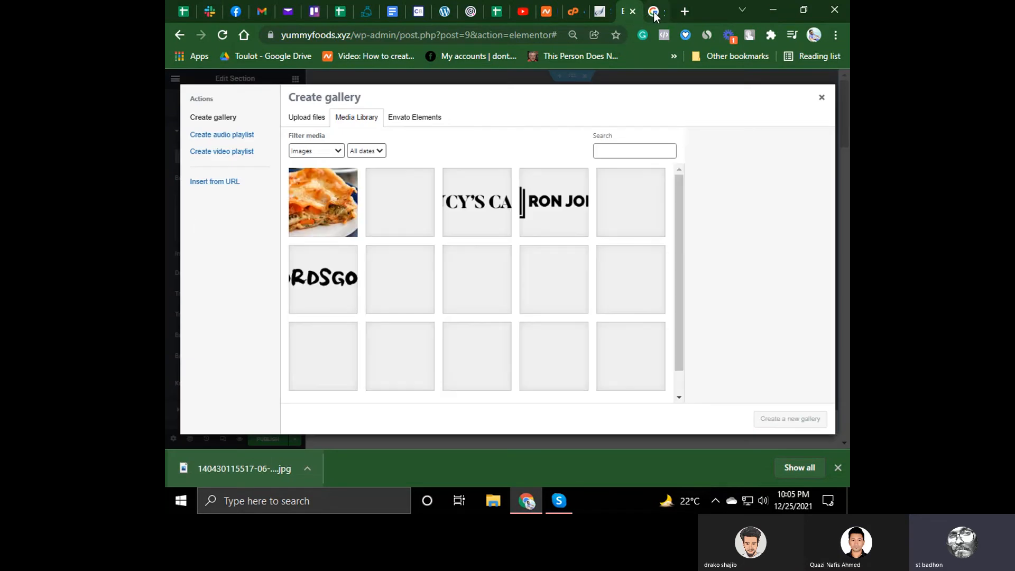
- Switch to the Google Images results for yummy foods and preview the roast turkey photo from 10 Most Today
left_click(655, 14)
scroll(366, 280, "down", 2)
scroll(718, 342, "down", 3)
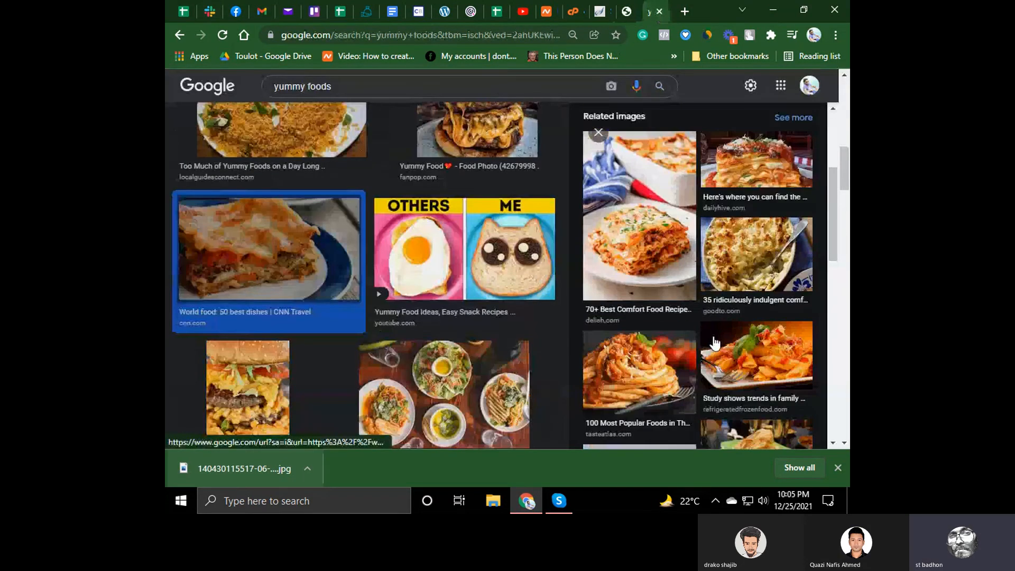
scroll(320, 324, "down", 2)
left_click(780, 407)
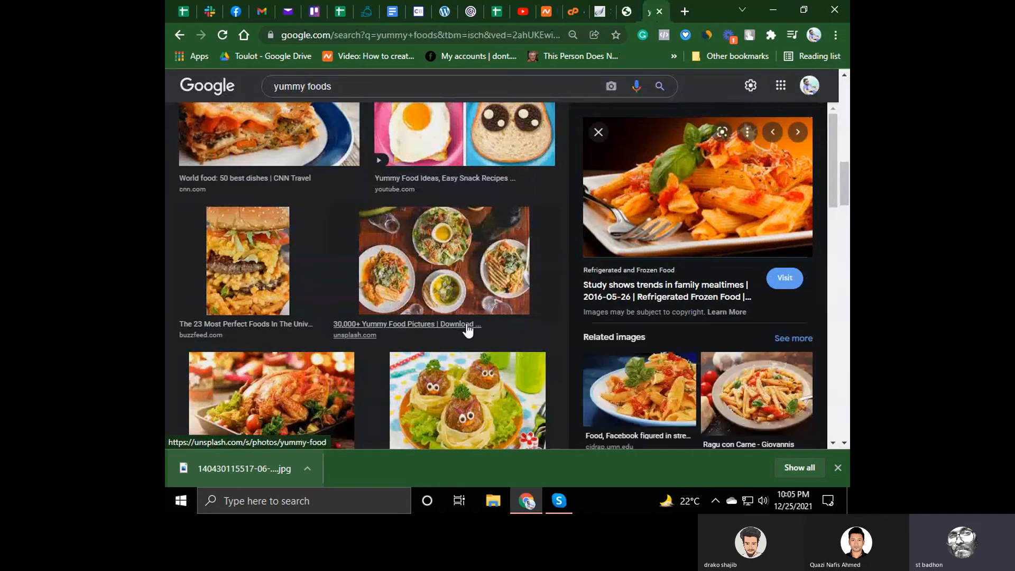
scroll(254, 264, "down", 3)
scroll(264, 257, "up", 3)
left_click(264, 256)
scroll(262, 249, "down", 3)
left_click(260, 239)
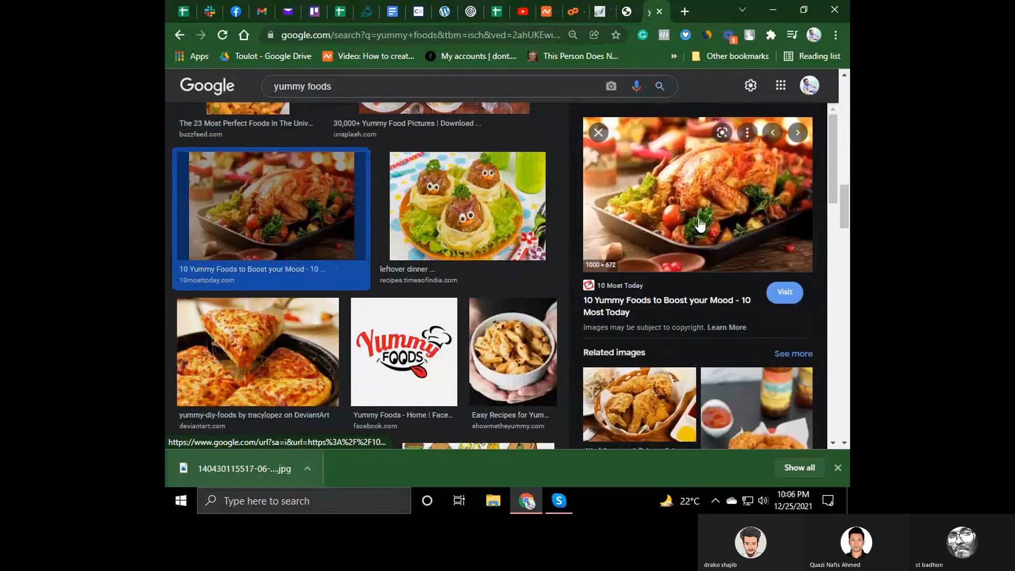
- Save the roast turkey photo as a JPEG named Turkey in the desktop's "Yummy foods" folder
right_click(654, 197)
left_click(691, 354)
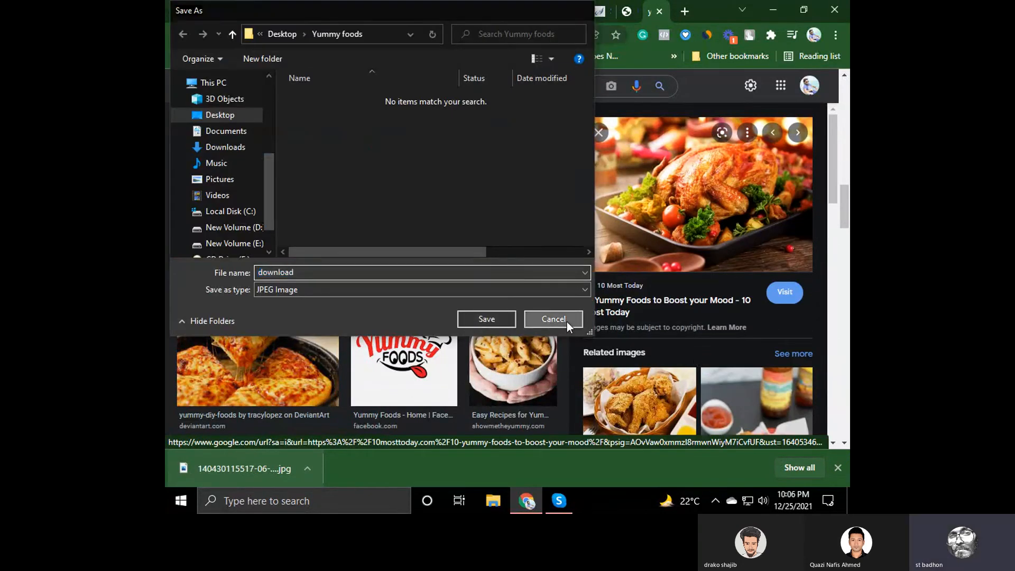
left_click(567, 321)
right_click(658, 198)
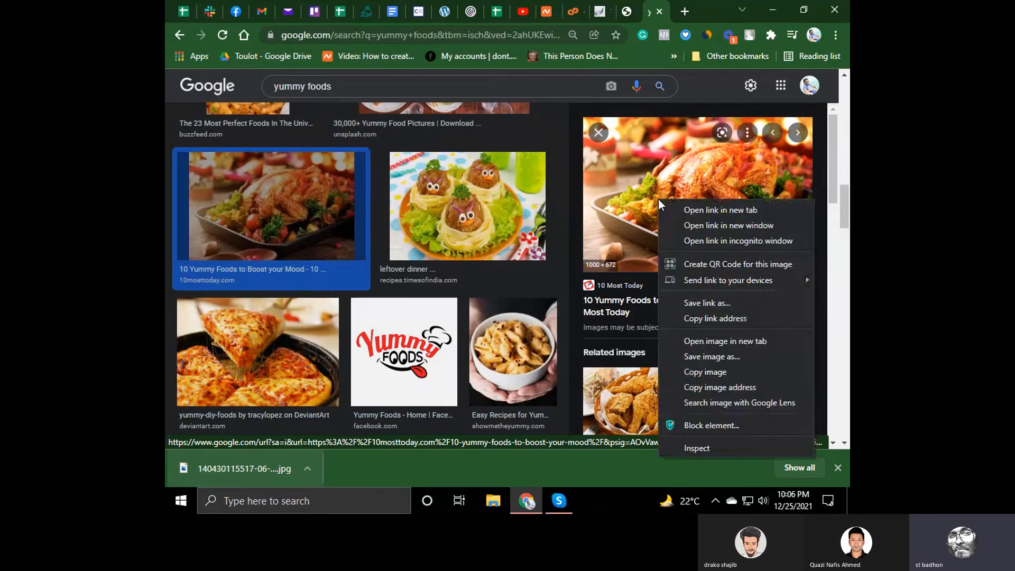
left_click(699, 357)
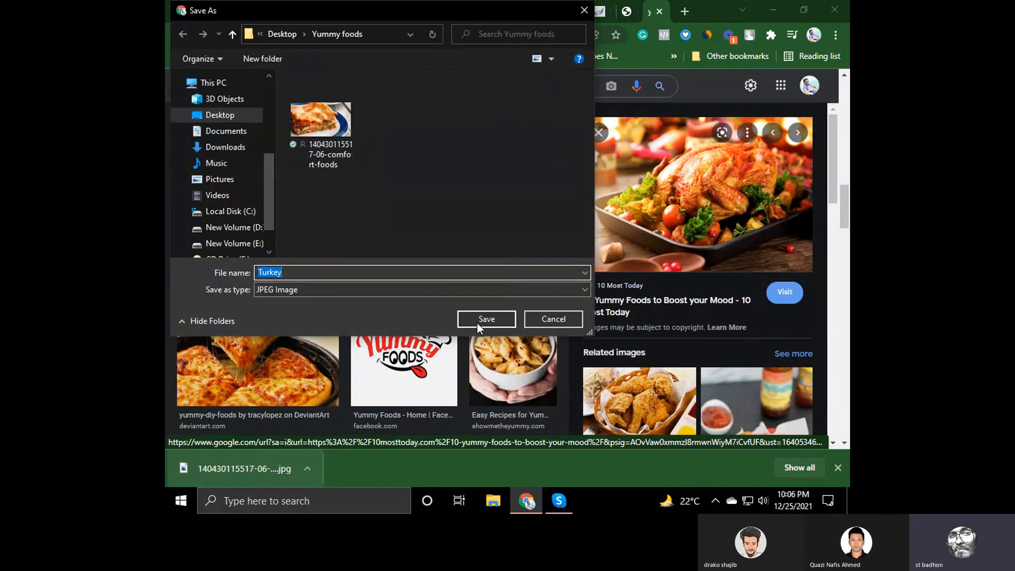
left_click(496, 322)
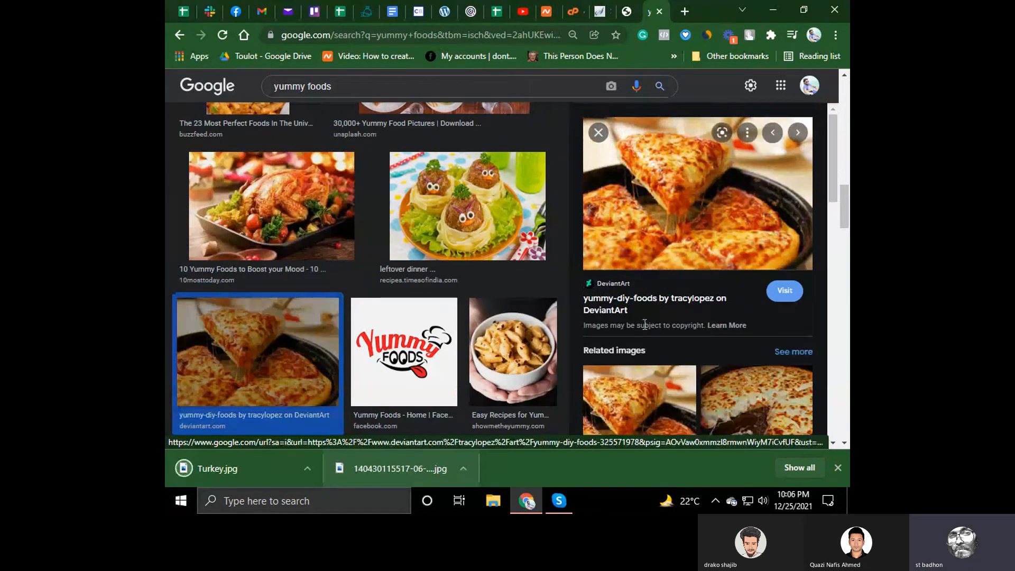
- Save the DeviantArt pizza photo into the "Yummy foods" folder under its suggested file name
right_click(639, 192)
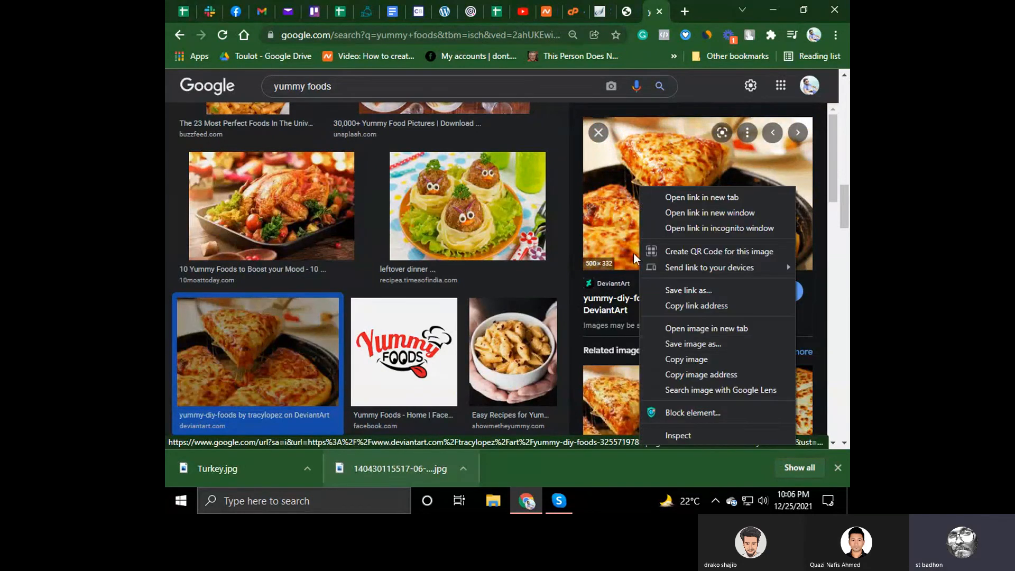
left_click(718, 344)
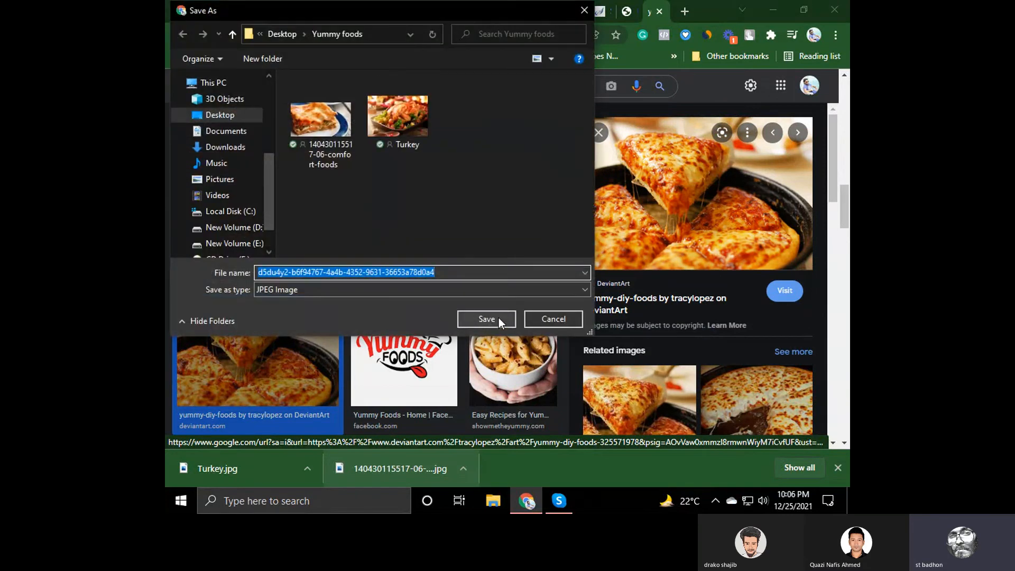
left_click(500, 318)
- Find the chocolate sundae wallpaper in the image results and save it as 3940203 in the "Yummy foods" folder
scroll(614, 241, "down", 3)
scroll(613, 241, "down", 2)
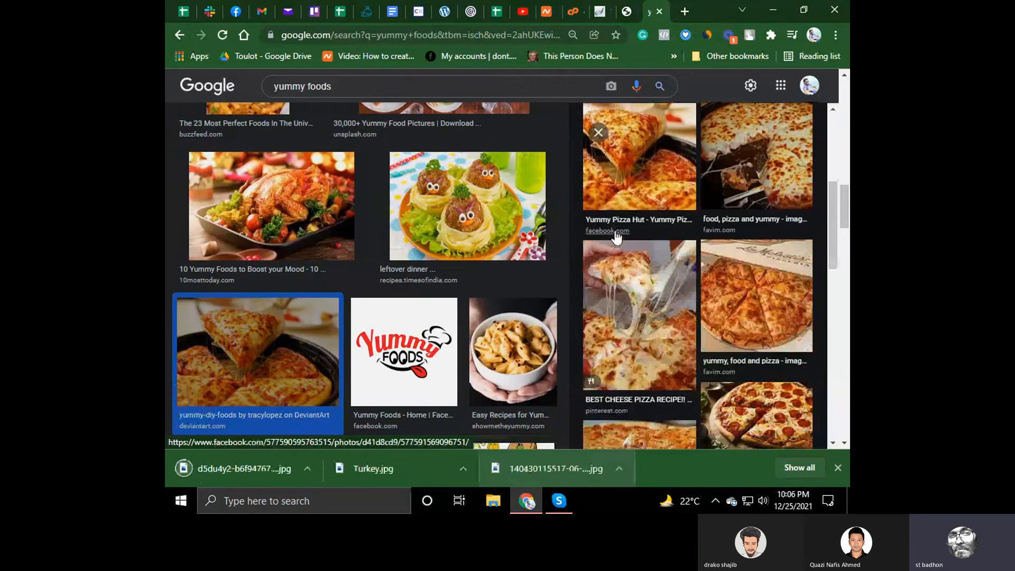
scroll(380, 236, "down", 6)
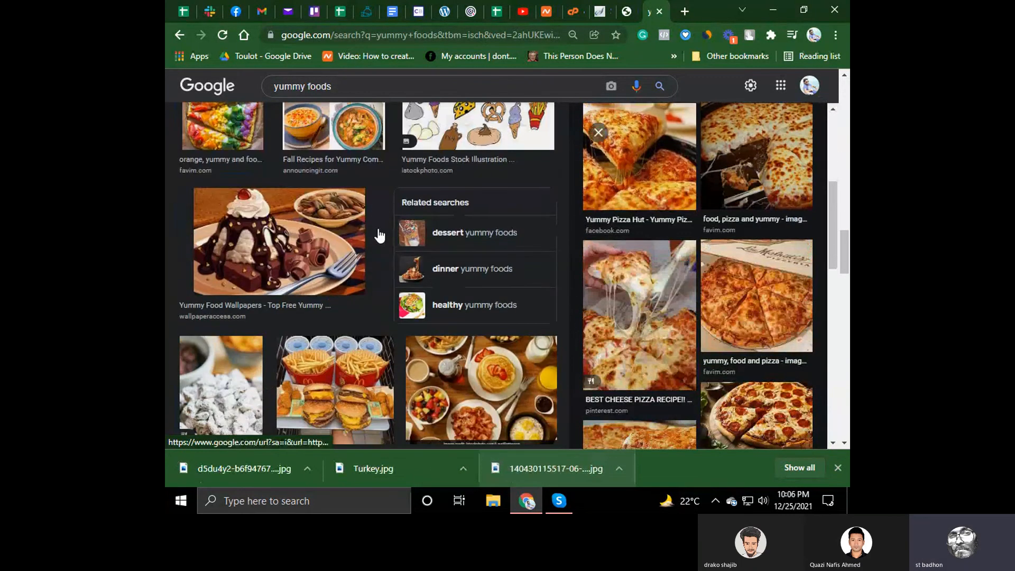
left_click(369, 262)
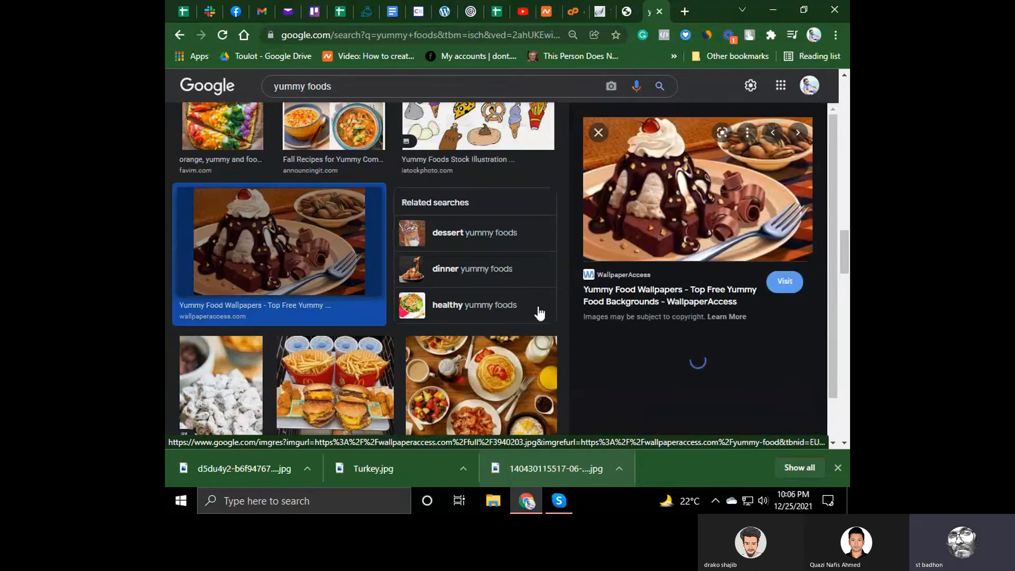
right_click(653, 190)
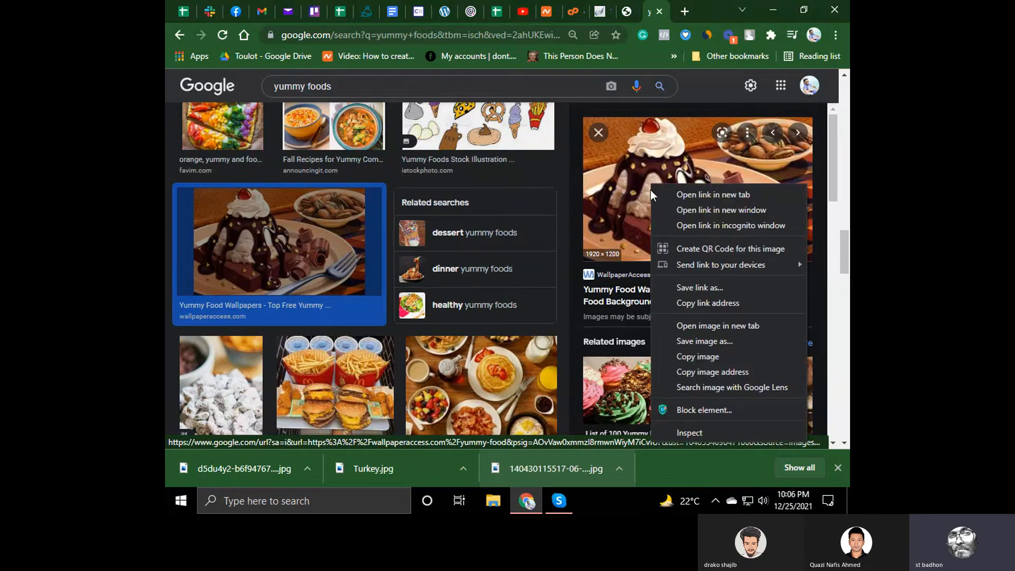
left_click(697, 340)
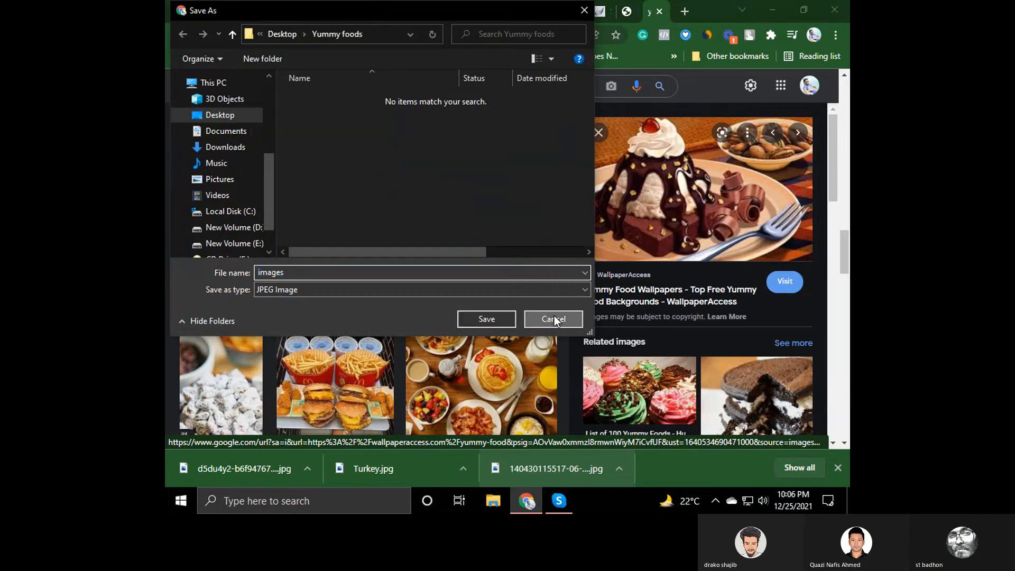
left_click(552, 318)
right_click(692, 169)
left_click(734, 323)
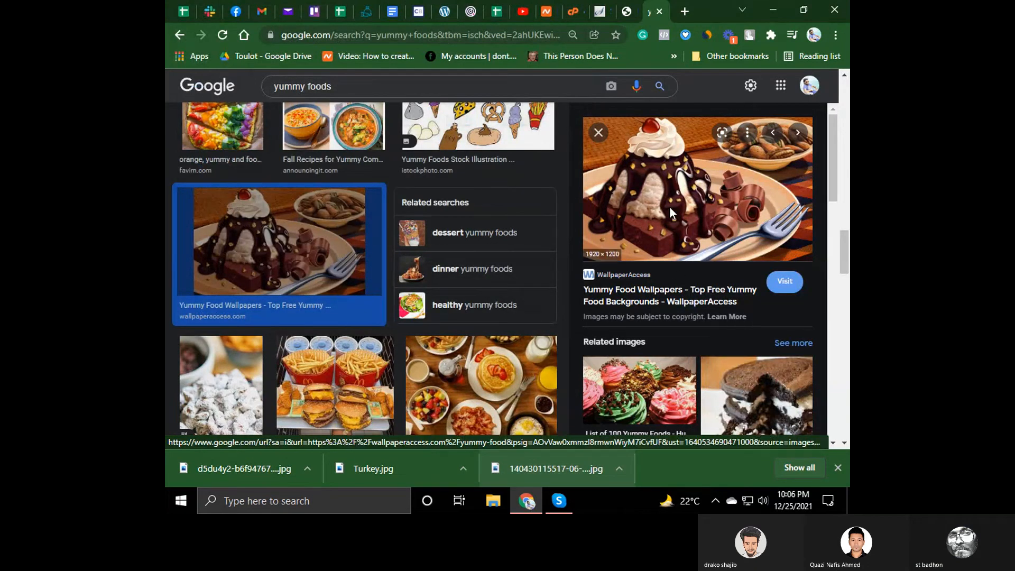
left_click(491, 320)
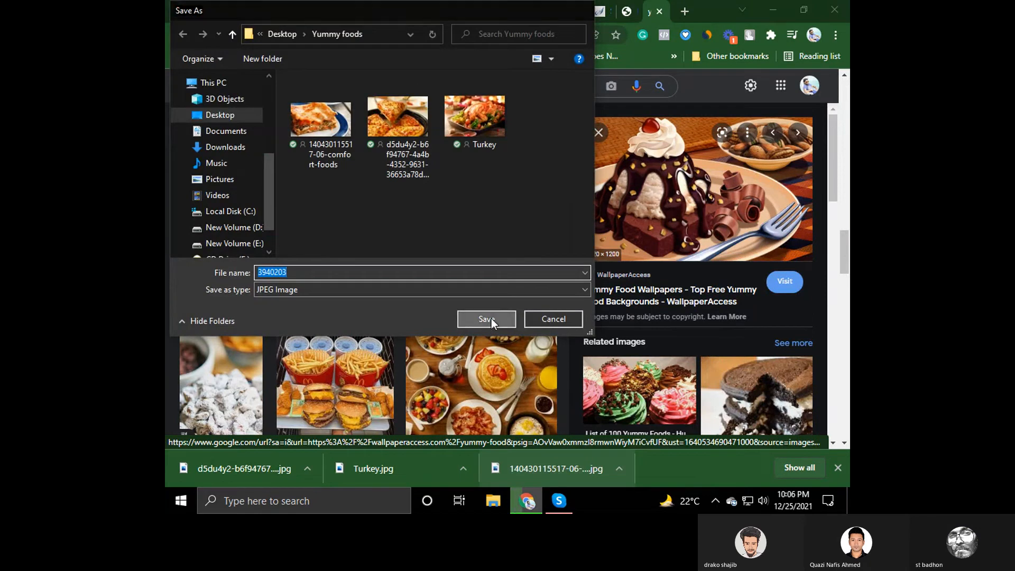
- Find the CNN Travel crab photo in the image results and save it into the "Yummy foods" folder
scroll(454, 315, "down", 6)
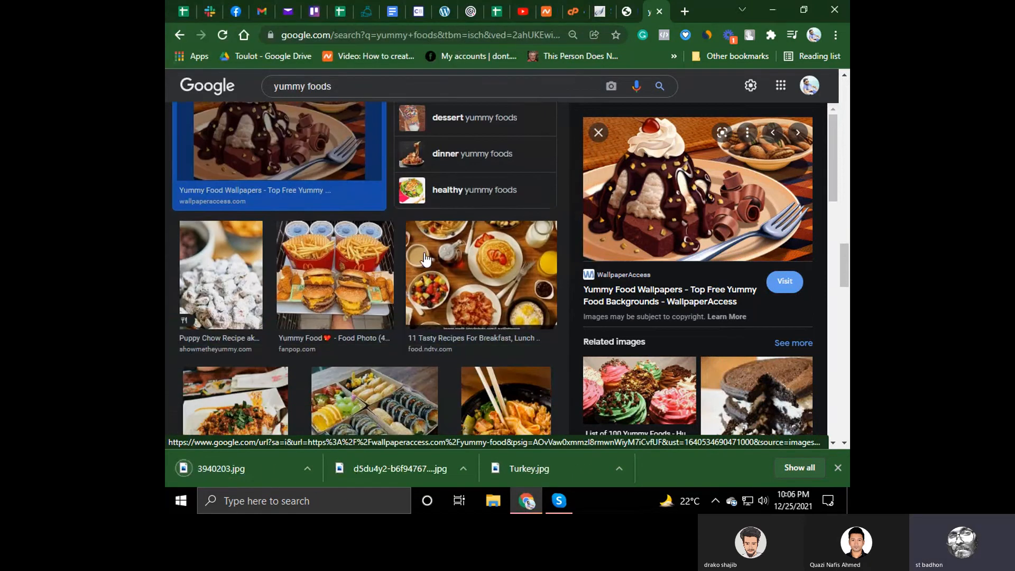
scroll(426, 257, "down", 2)
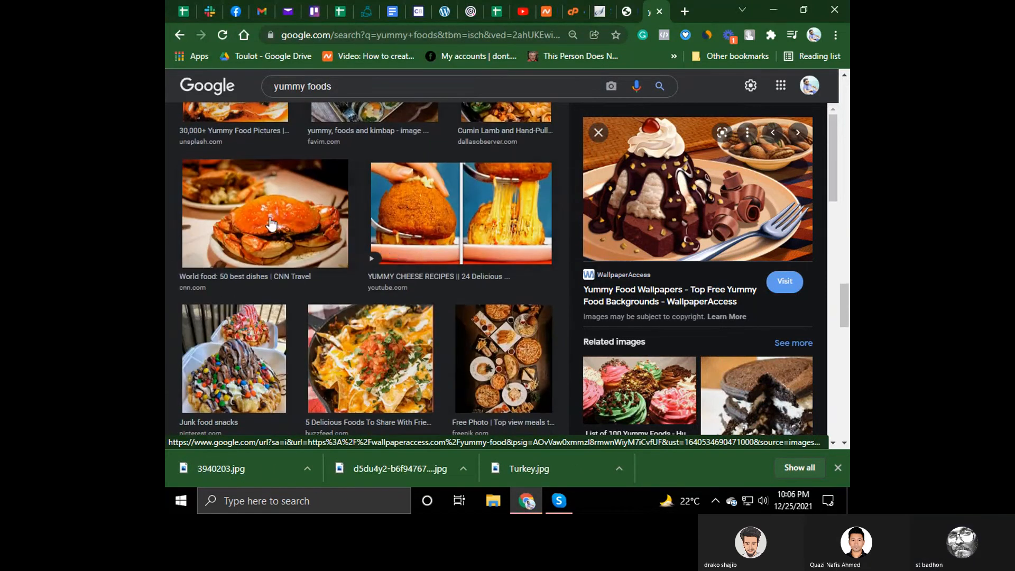
left_click(267, 211)
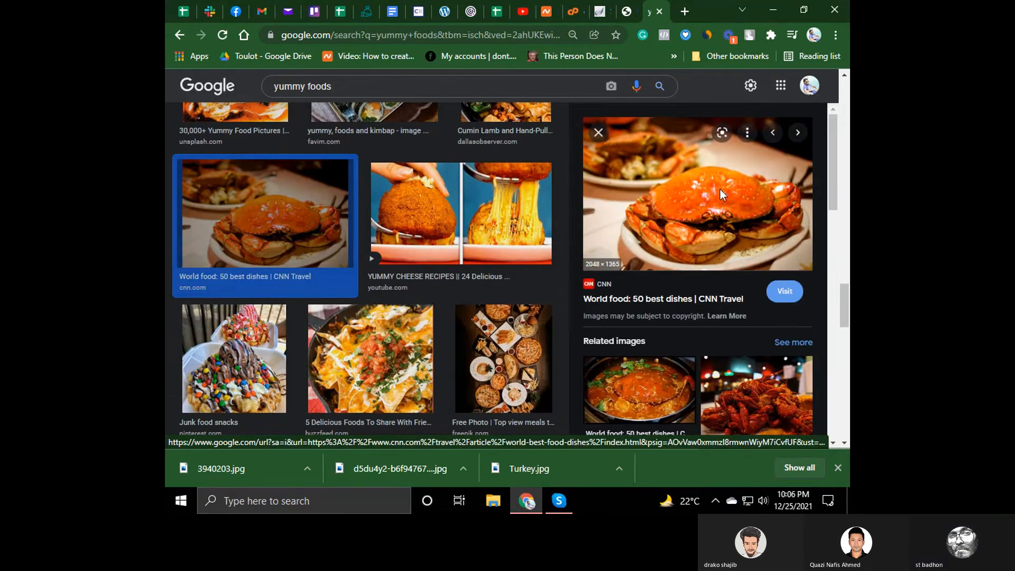
right_click(722, 196)
left_click(763, 344)
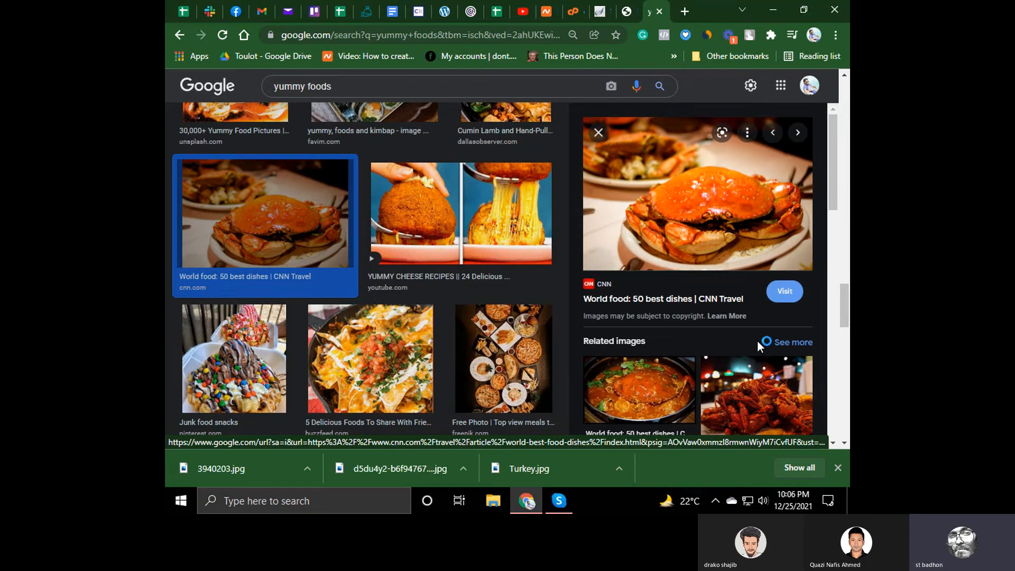
left_click(484, 318)
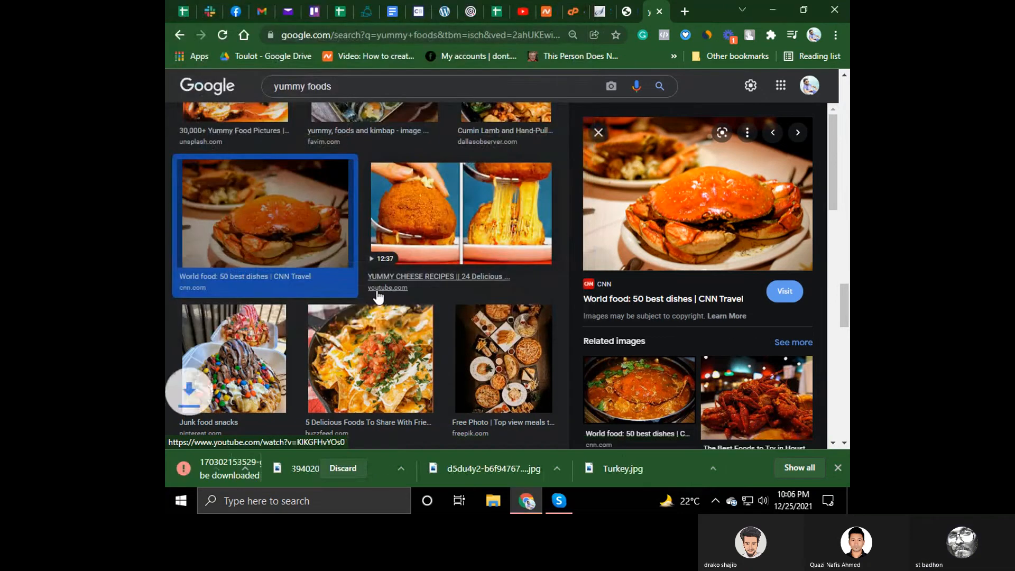
- Find the Farmers' Almanac chocolate waffle photo and save it as Chocolate-brownie-waffle-i529407070 in the "Yummy foods" folder
scroll(377, 297, "down", 7)
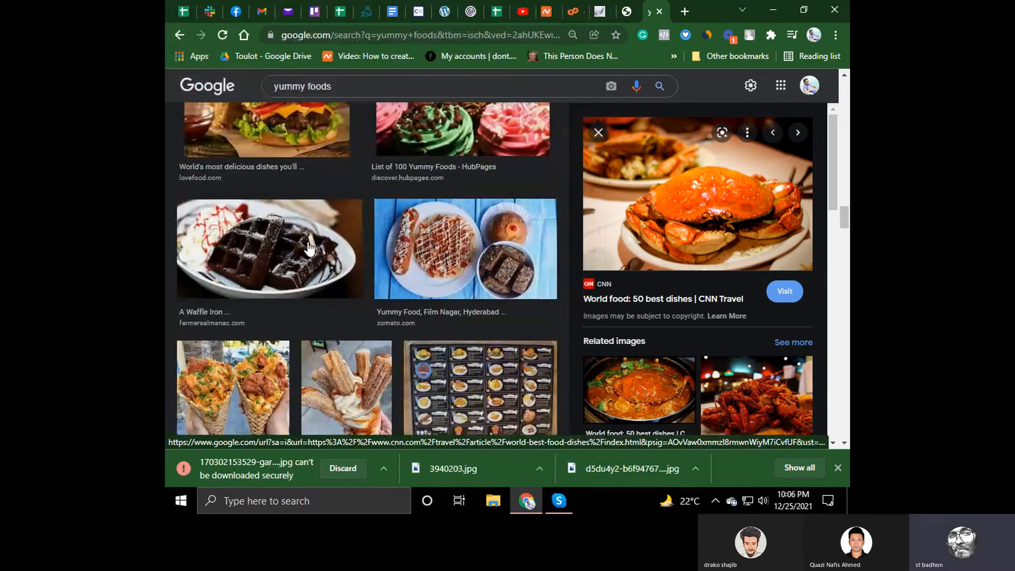
left_click(310, 247)
right_click(663, 182)
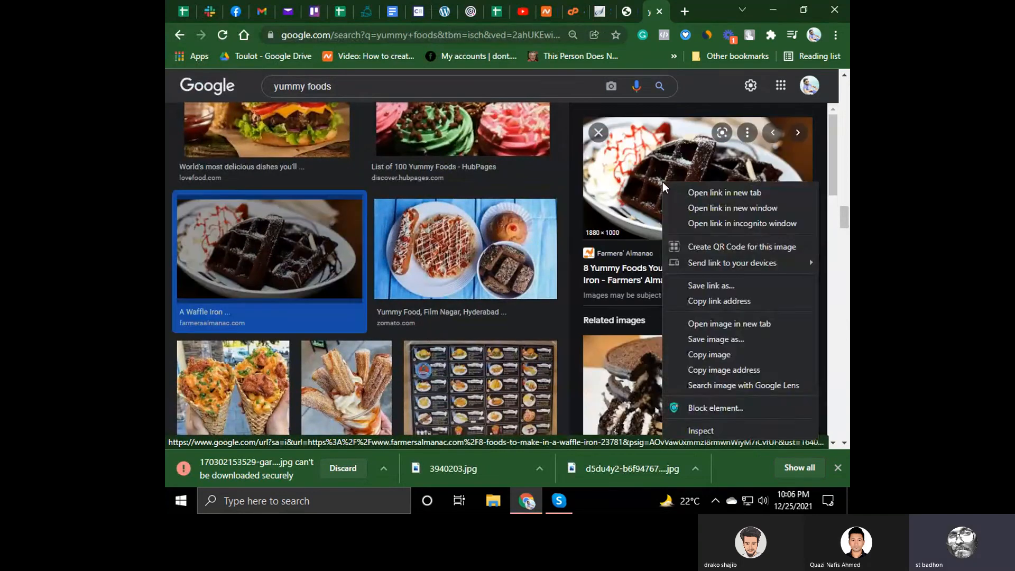
left_click(715, 339)
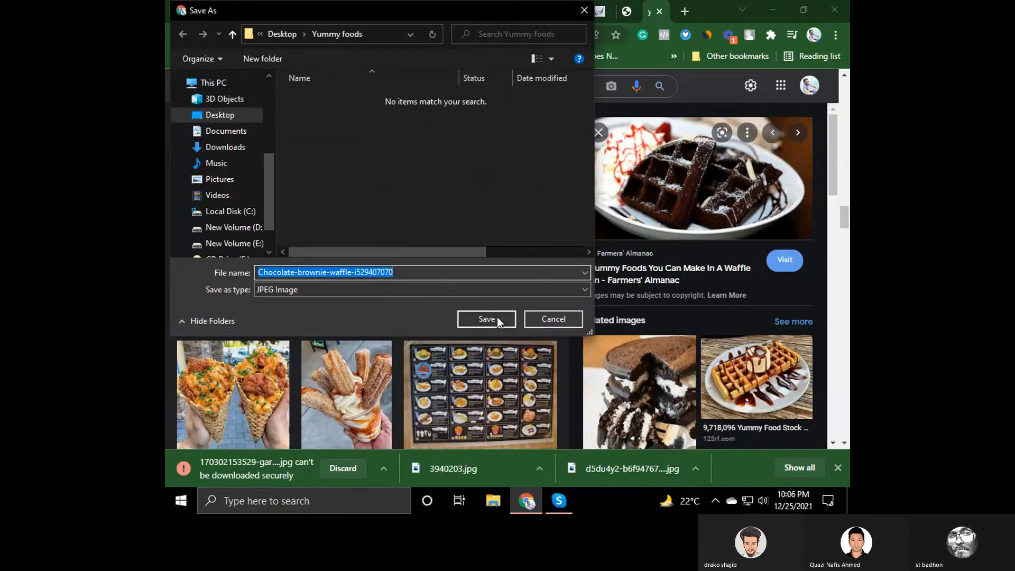
left_click(487, 318)
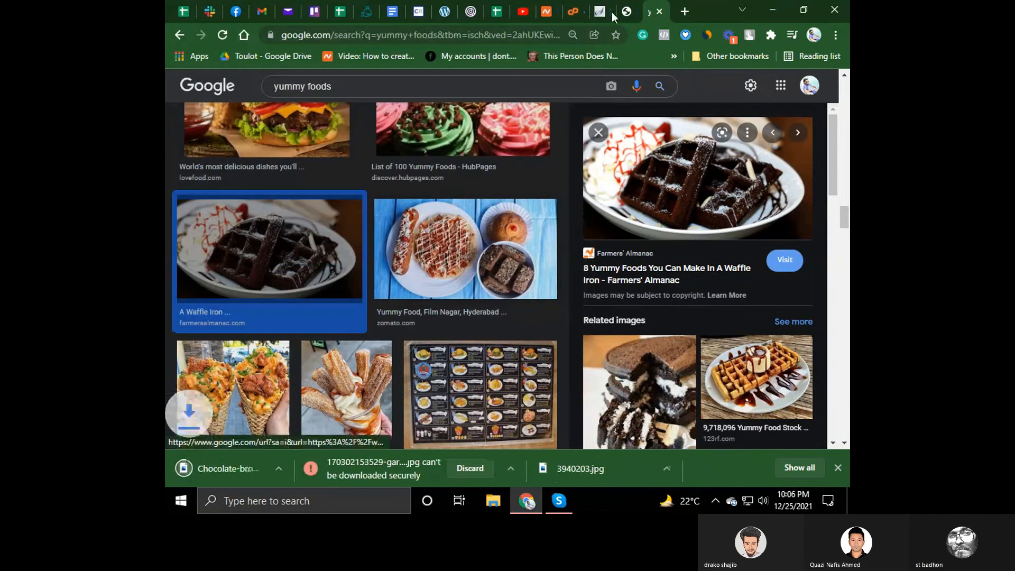
- Return to the Elementor page's gallery picker and keep the blocked garlic crab download
left_click(625, 7)
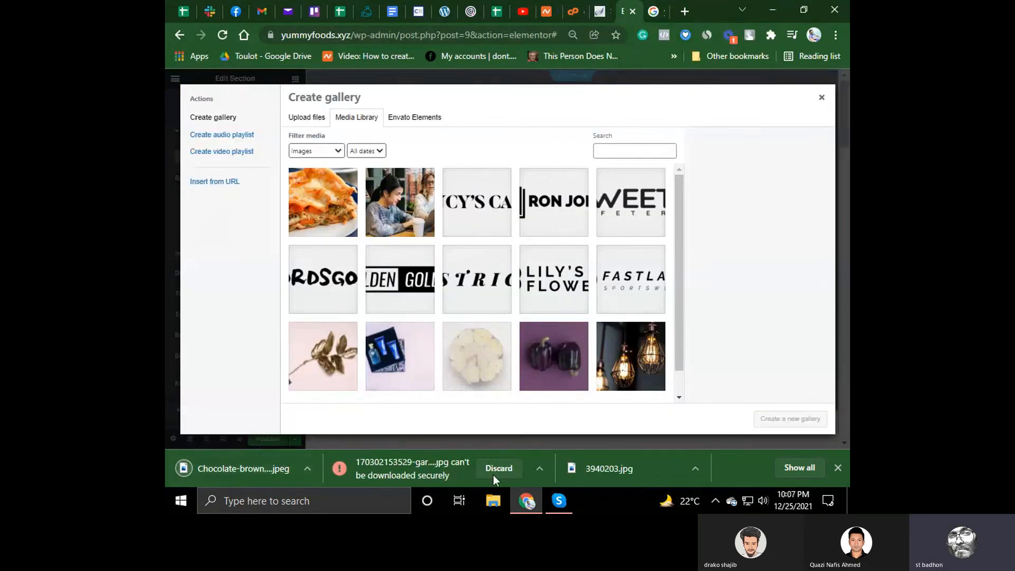
left_click(540, 468)
left_click(555, 423)
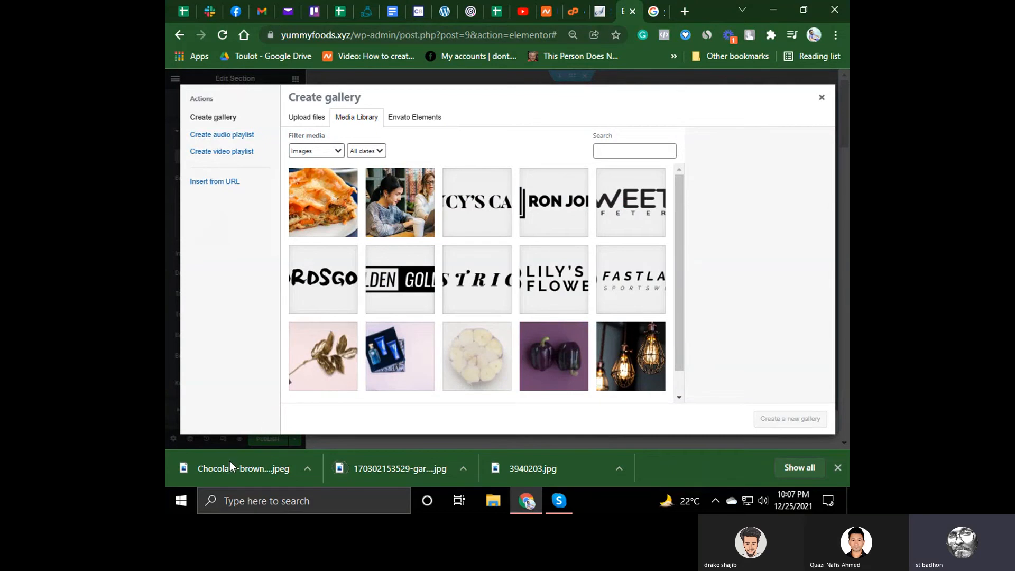
- Upload every image except the lasagna from the desktop's "Yummy foods" folder to the gallery's media library
left_click(493, 504)
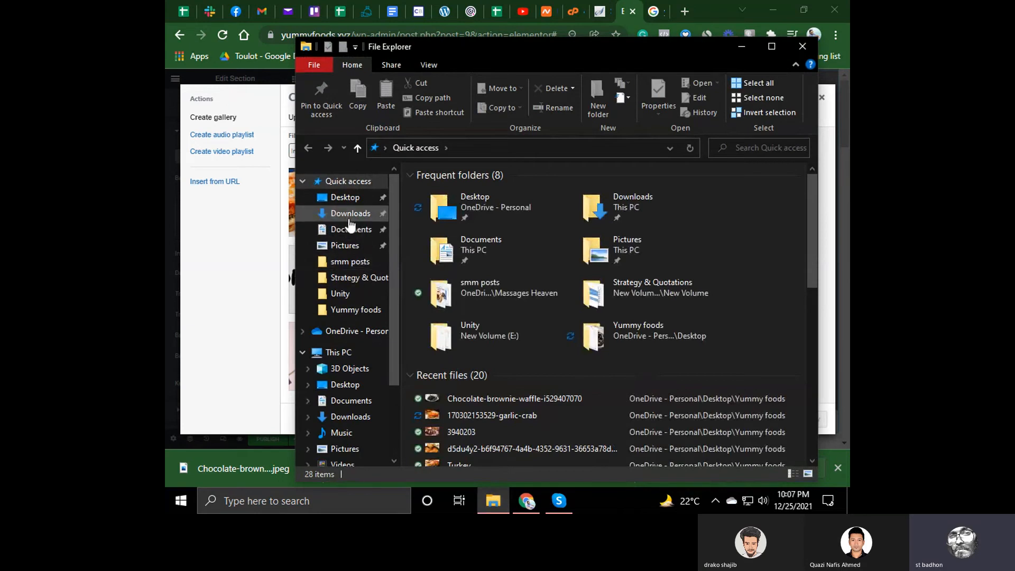
left_click(344, 203)
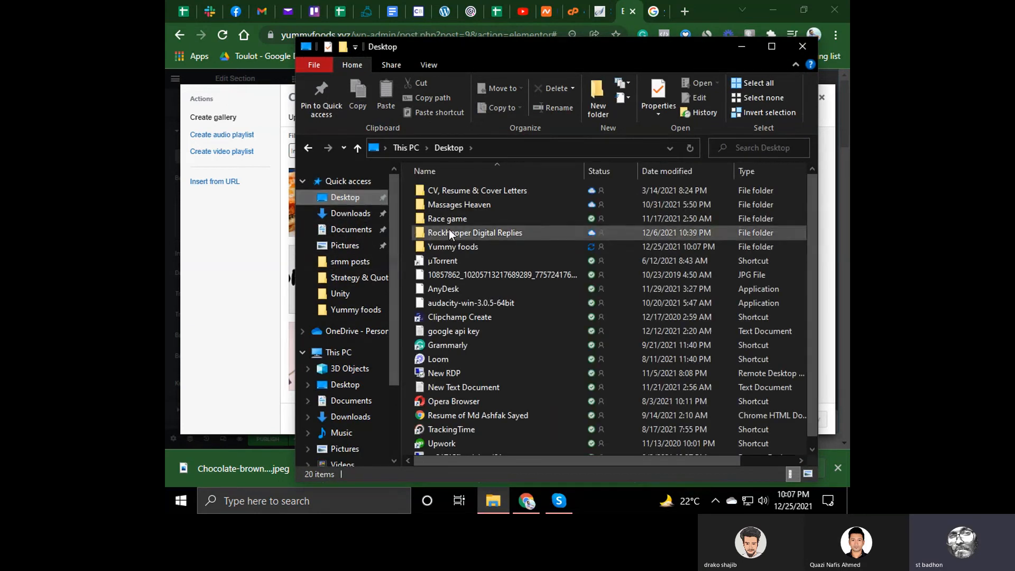
double_click(465, 246)
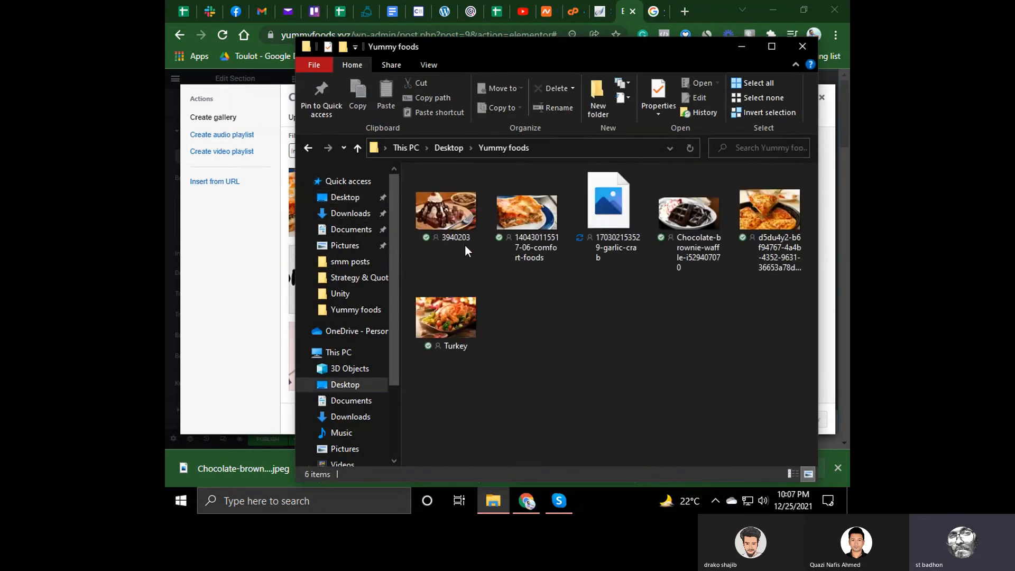
key("ctrl+a")
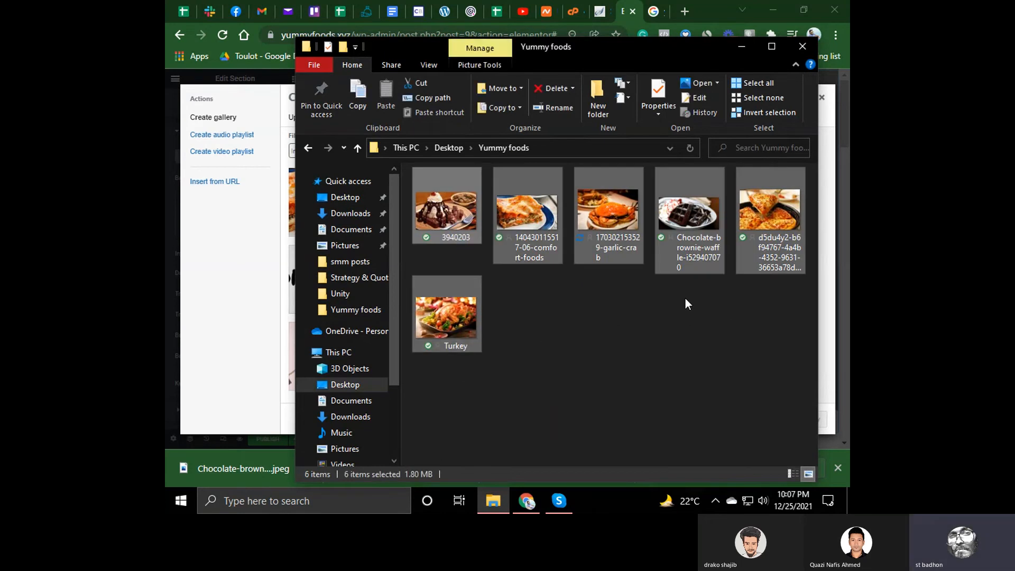
left_click(526, 231, "ctrl")
left_click_drag(438, 225, 267, 275)
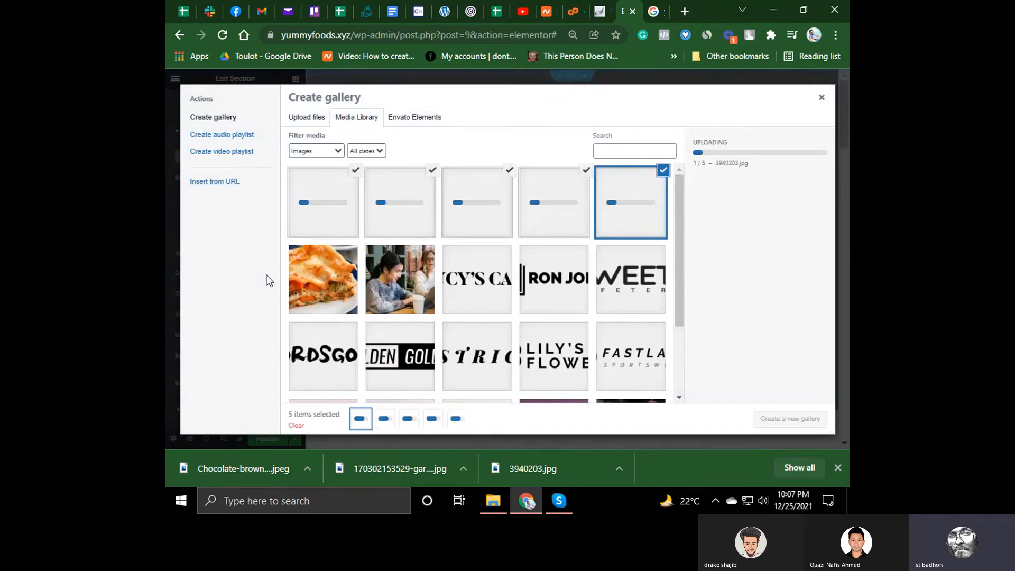
- Add the existing lasagna image to the selected uploads and create a new gallery from the six food photos
left_click(310, 281)
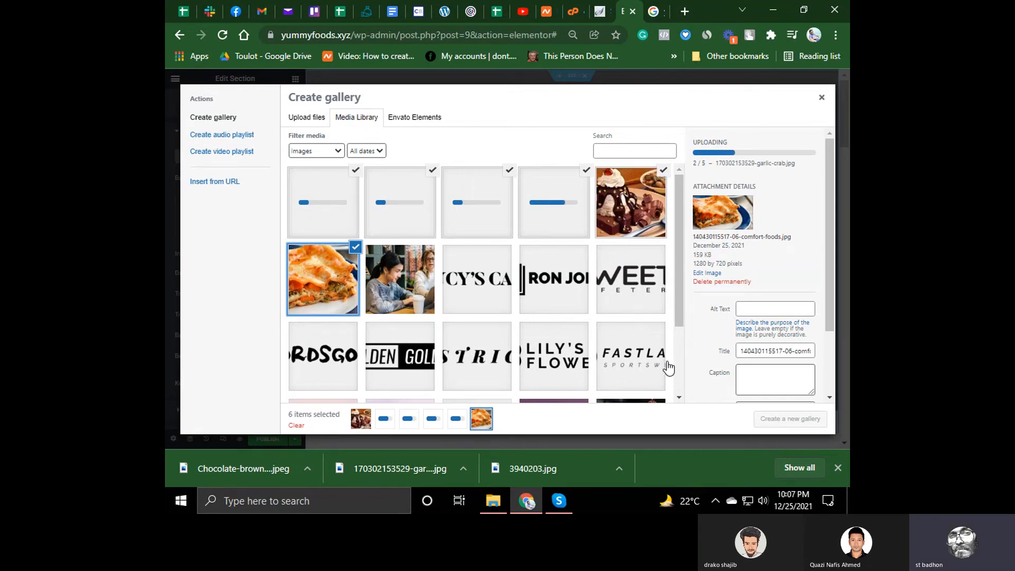
left_click(647, 213)
left_click(665, 216)
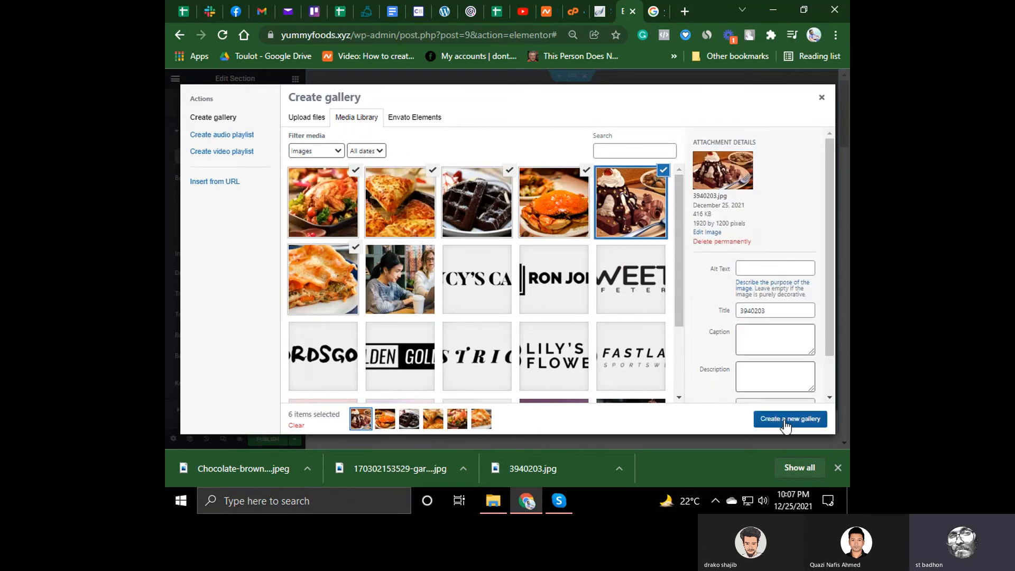
left_click(786, 423)
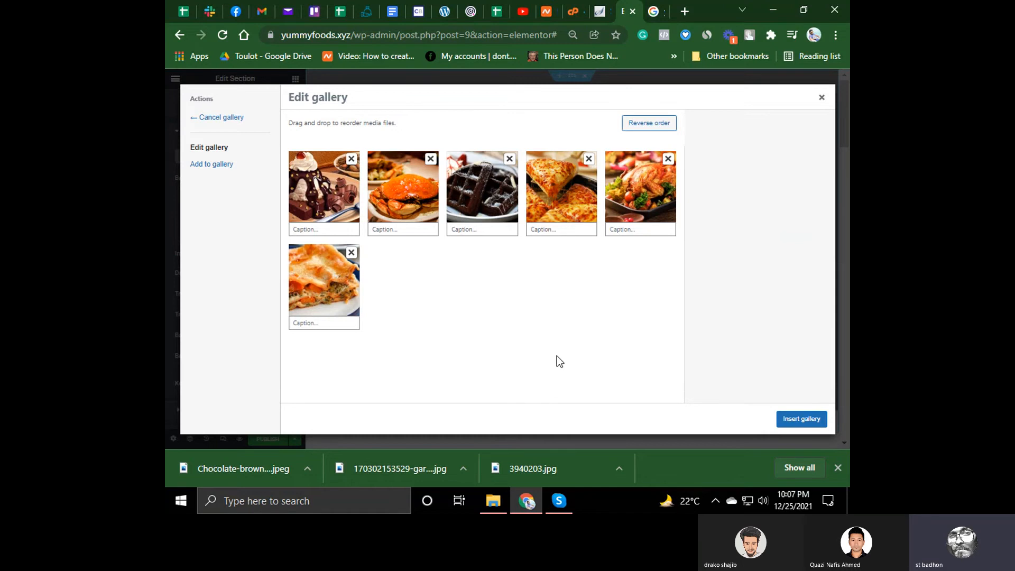
- Reorder the gallery so the brownie sundae comes first and the chocolate waffles second, and insert it as the hero slideshow
left_click_drag(497, 198, 323, 193)
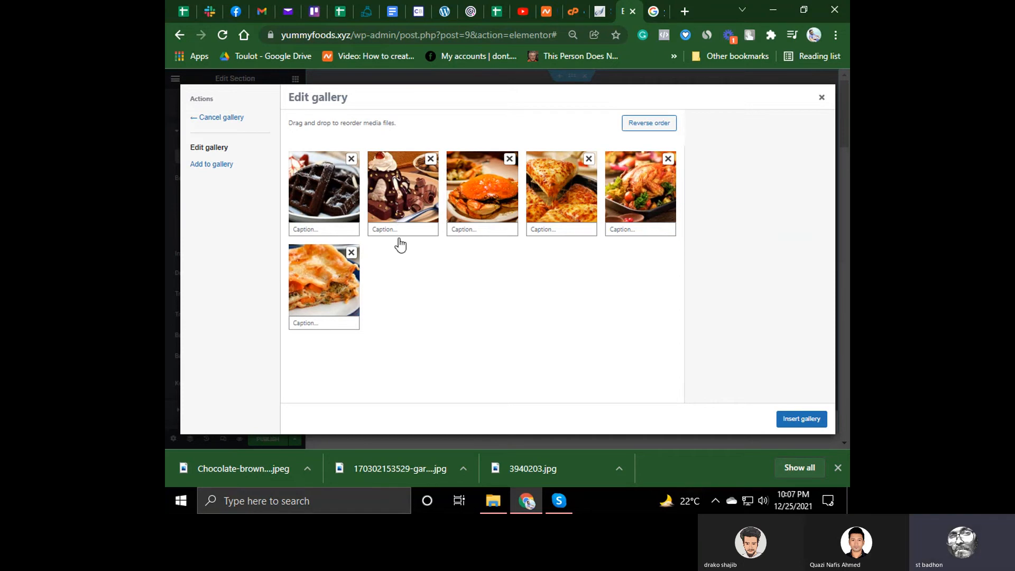
left_click(802, 419)
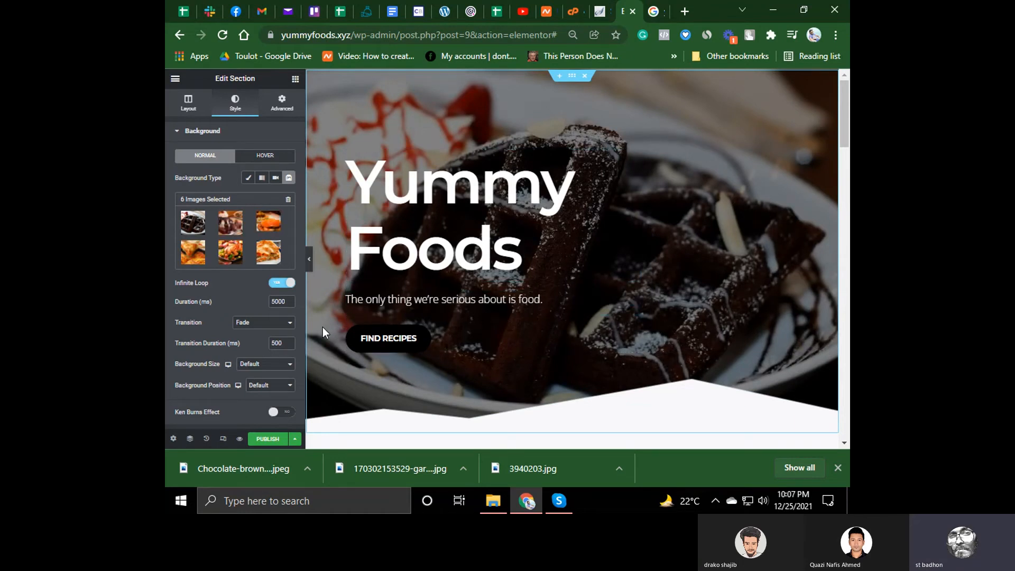
left_click(221, 223)
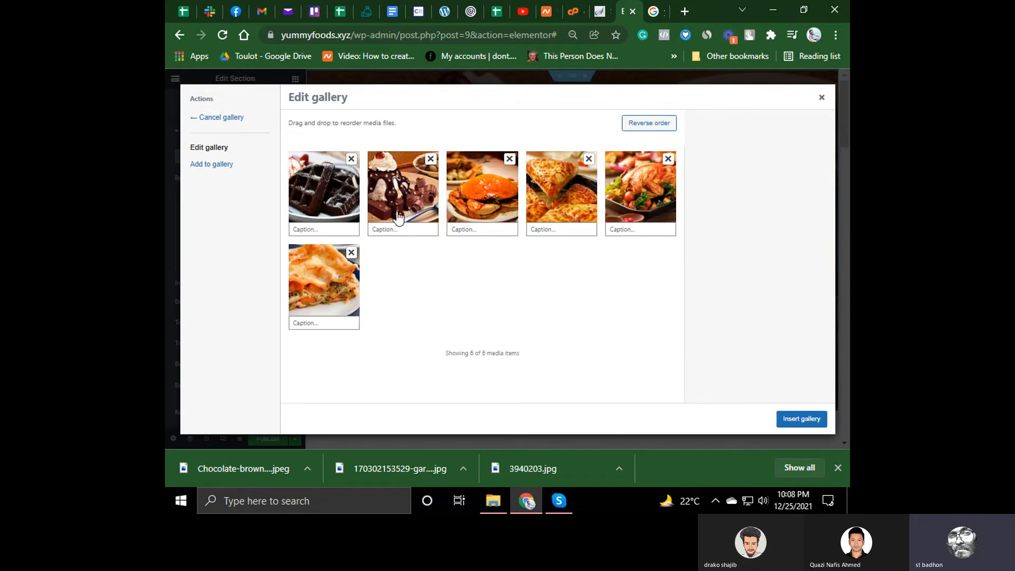
left_click_drag(400, 210, 323, 191)
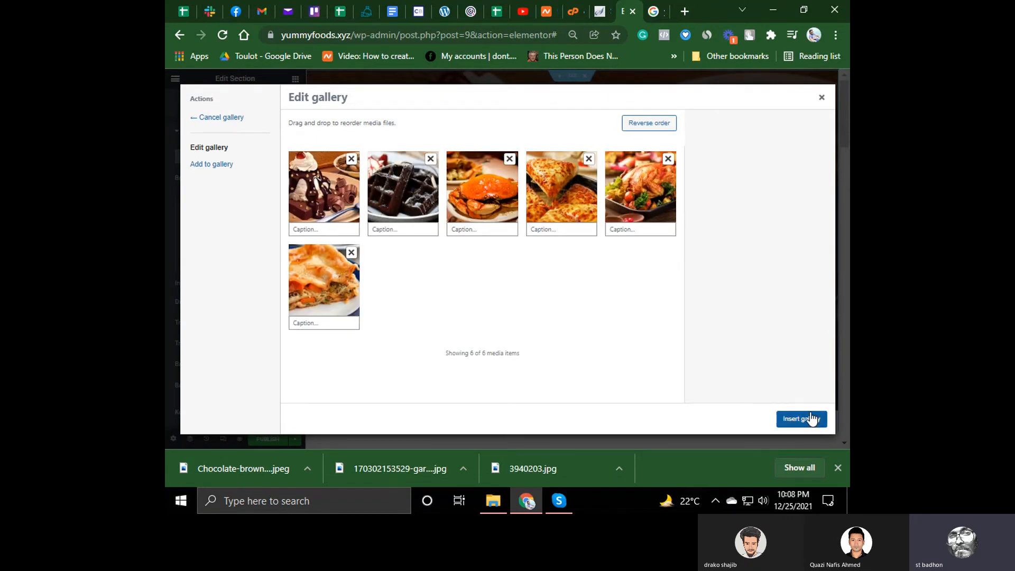
left_click(785, 419)
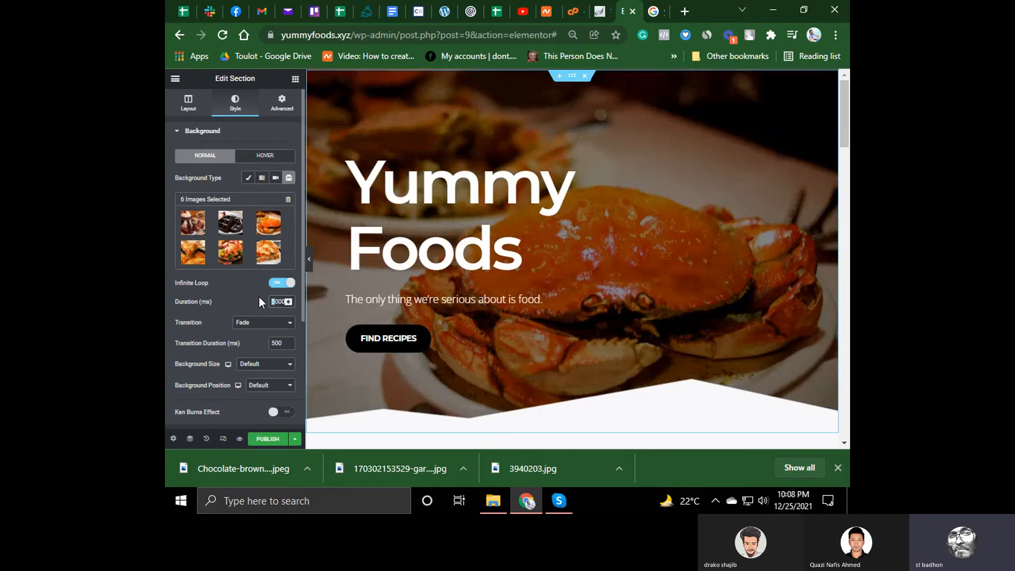
- Set the hero slideshow's duration to 3000 ms and keep the Fade transition
type("3")
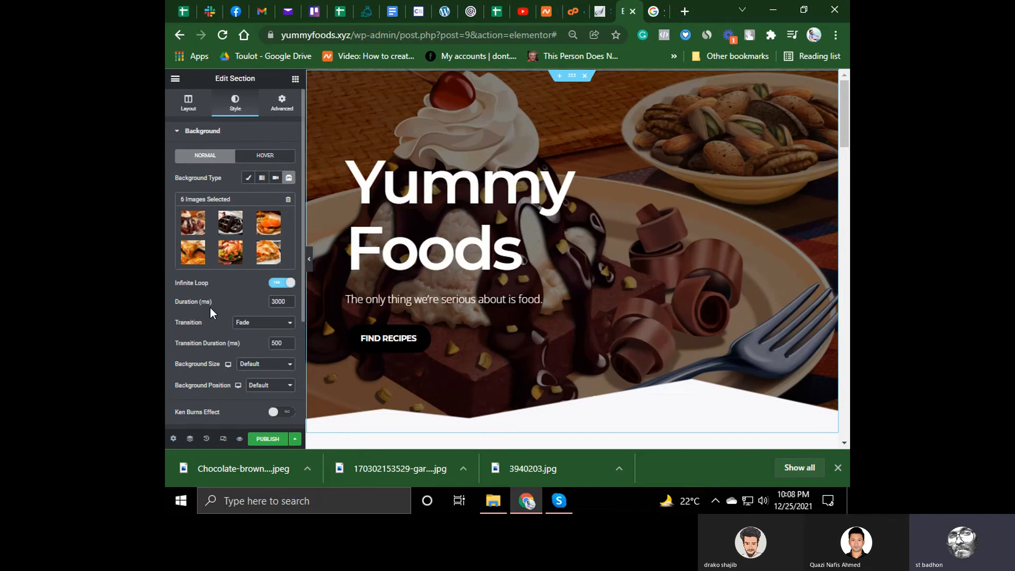
scroll(167, 280, "down", 1)
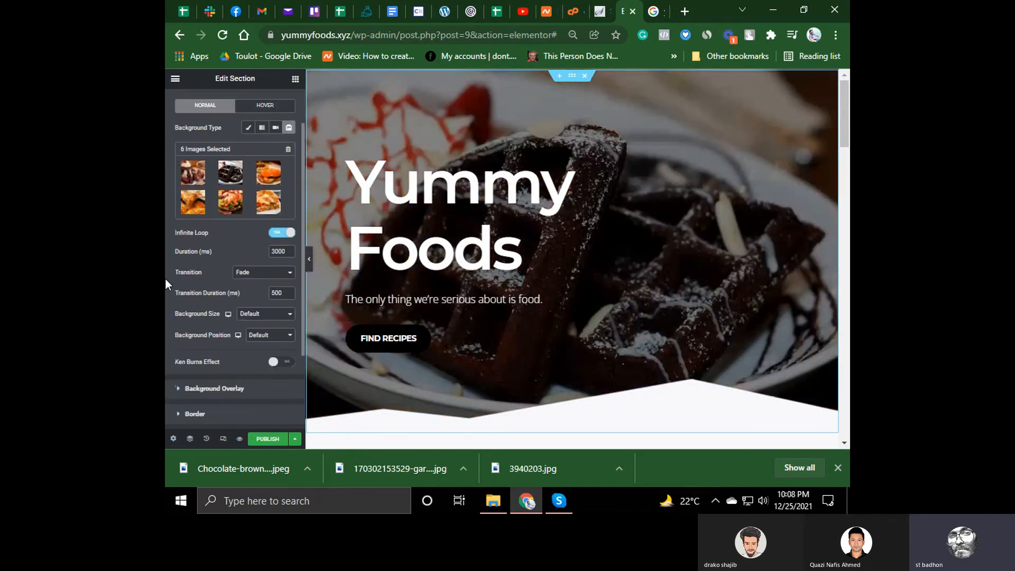
left_click(259, 273)
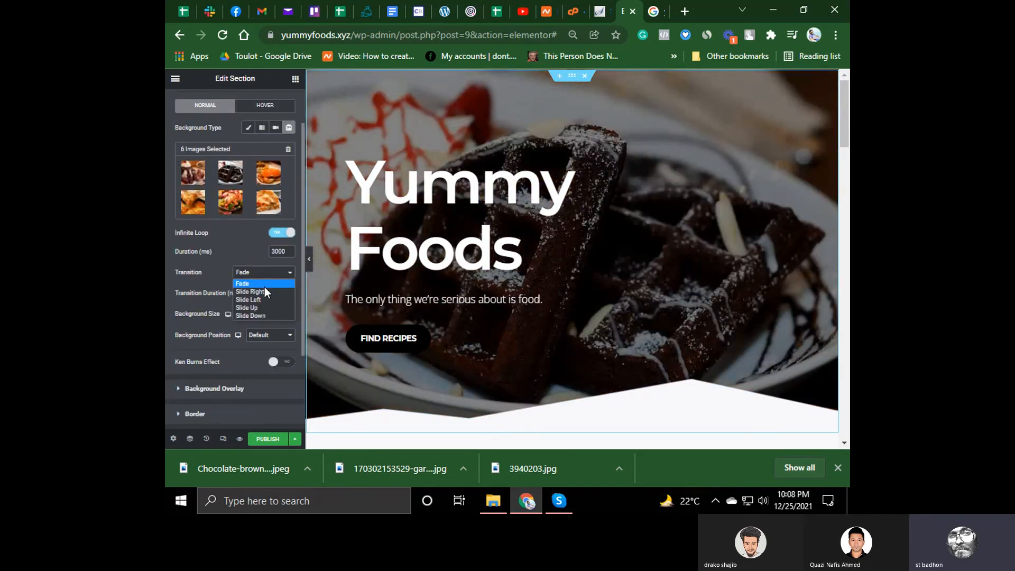
left_click(168, 276)
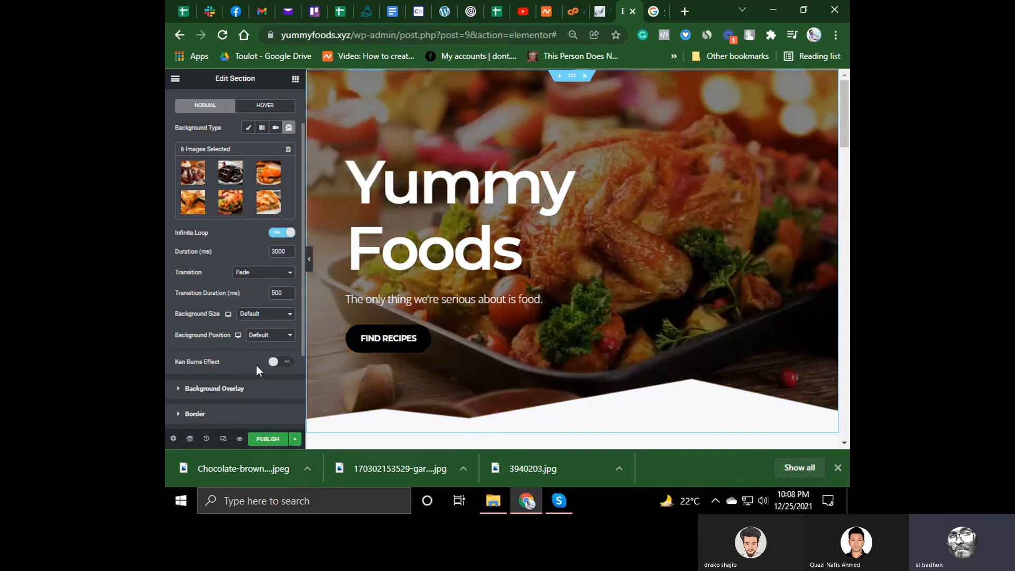
- Enable the slideshow's Ken Burns effect, try the Out direction, and set the direction back to In
left_click(275, 363)
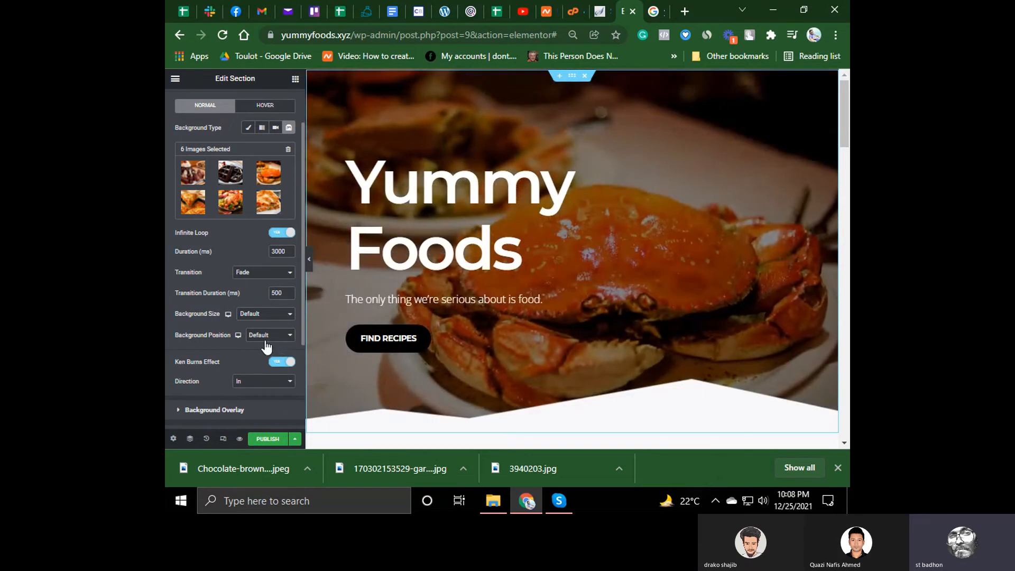
left_click(254, 384)
left_click(253, 399)
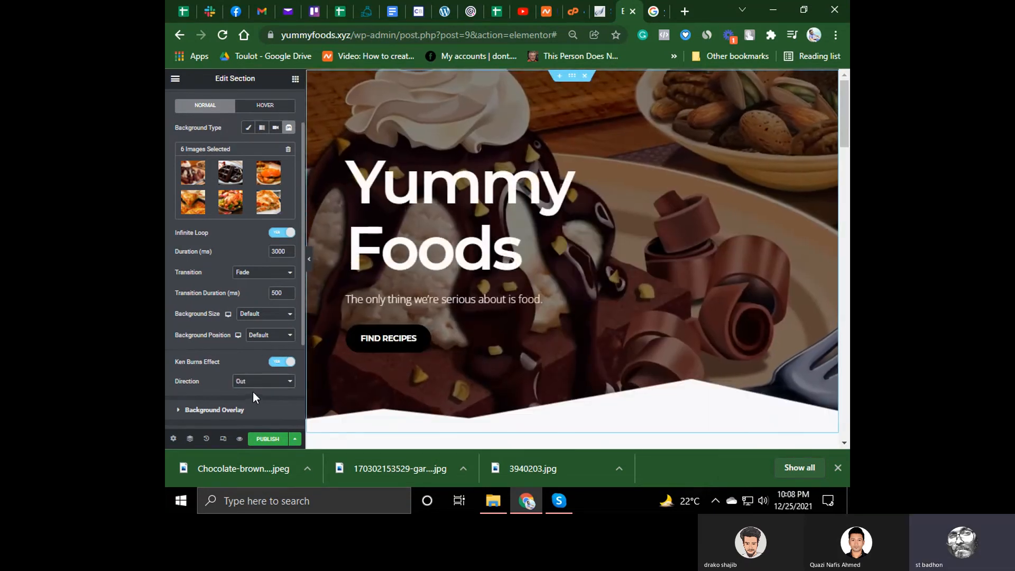
left_click(254, 383)
left_click(255, 390)
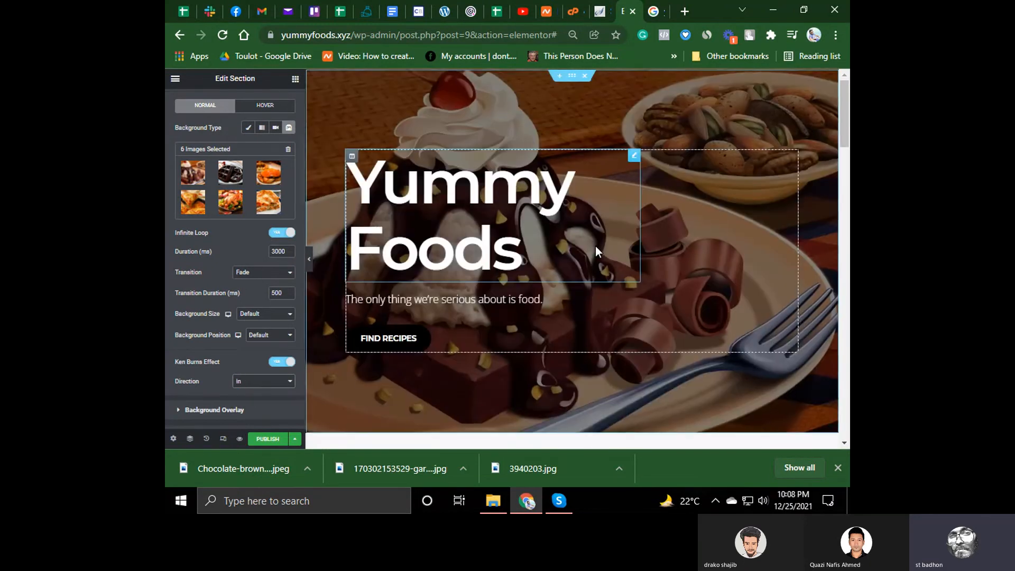
- Look through the settings of the Happy clients, Design awards and Designers counters, and publish the page
scroll(595, 326, "down", 3)
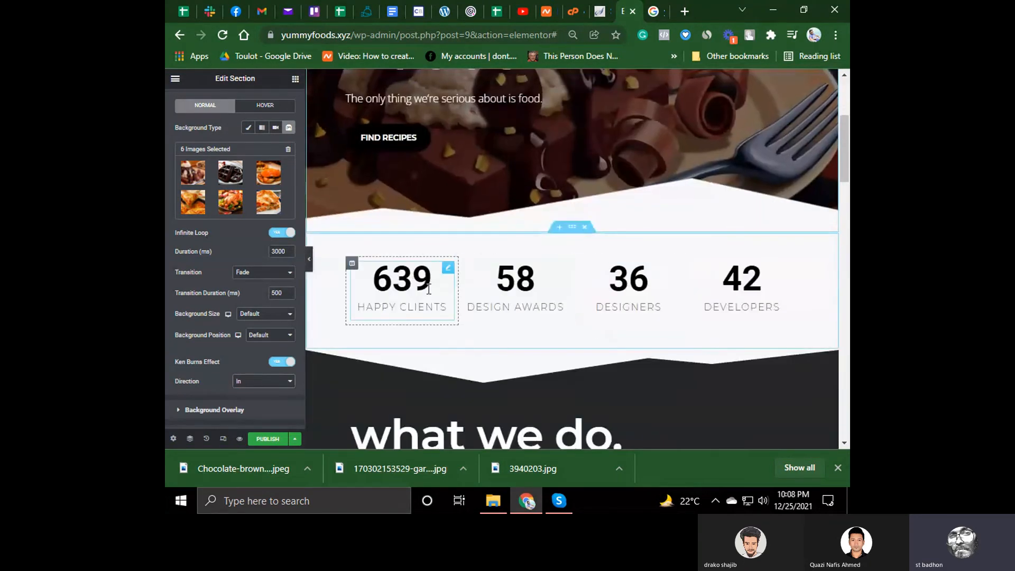
left_click(408, 296)
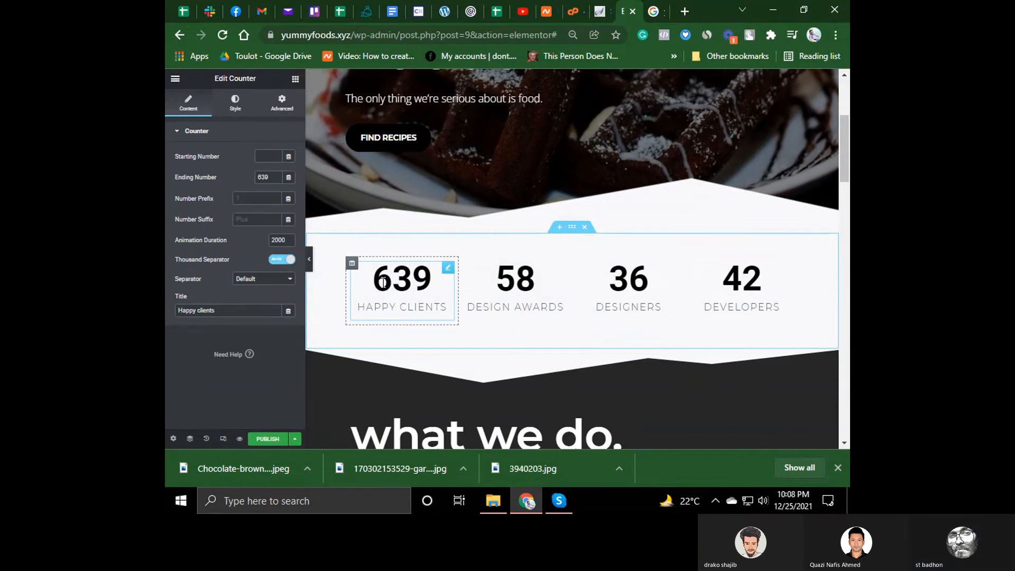
left_click(507, 286)
left_click(619, 283)
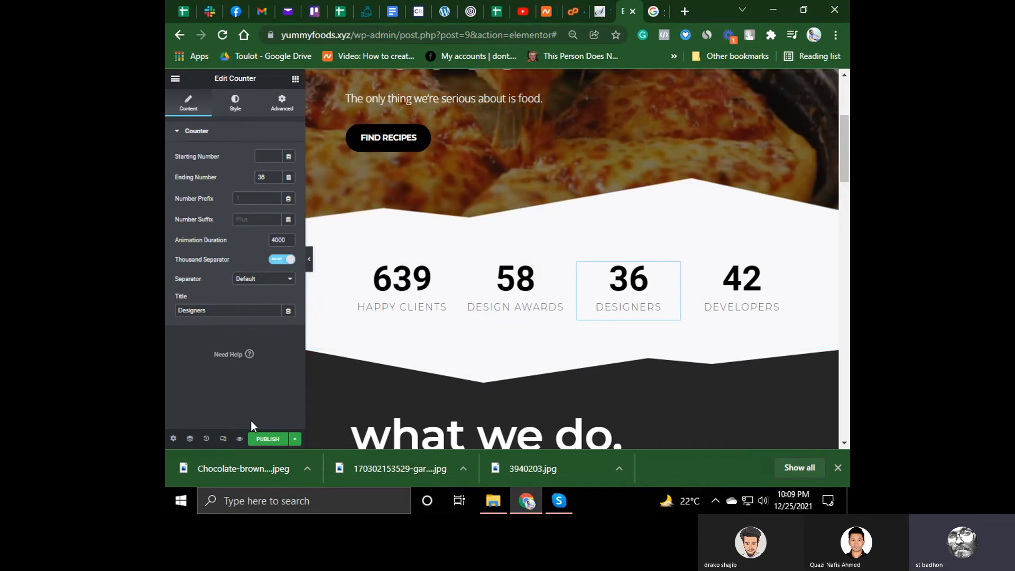
left_click(264, 440)
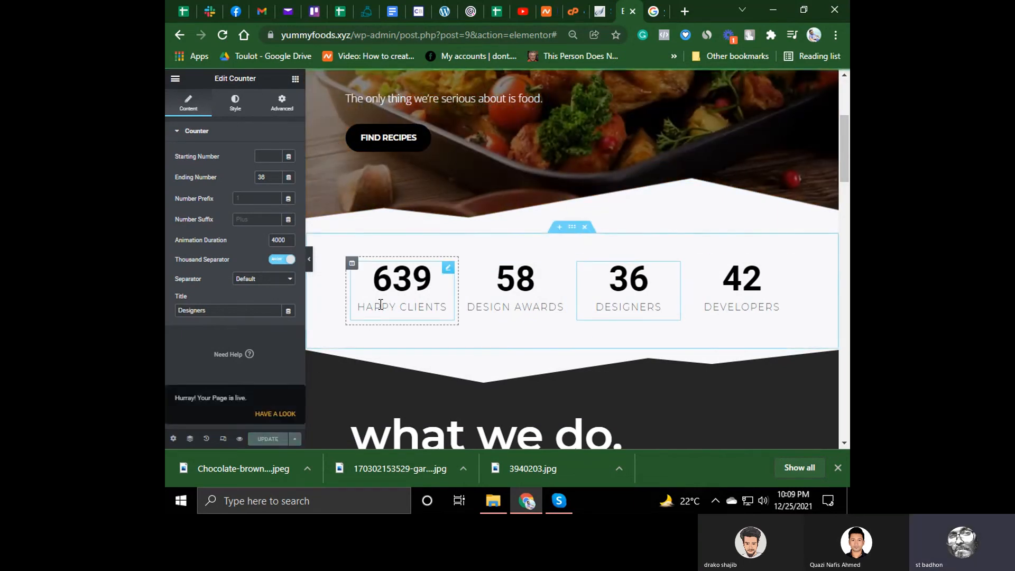
- Open the published Home page and review its hero slideshow and counter row
left_click(276, 410)
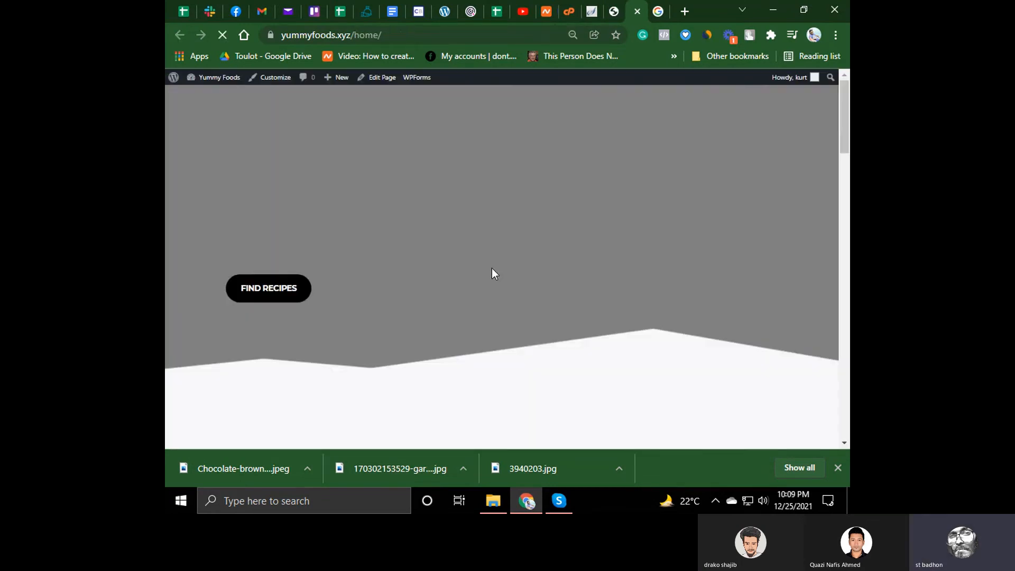
scroll(442, 221, "down", 5)
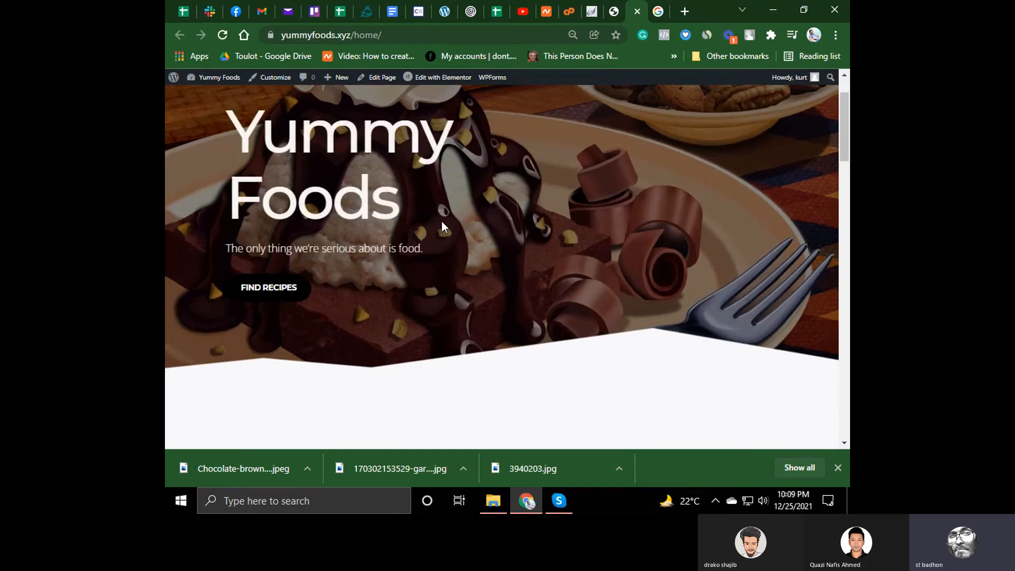
scroll(443, 221, "down", 1)
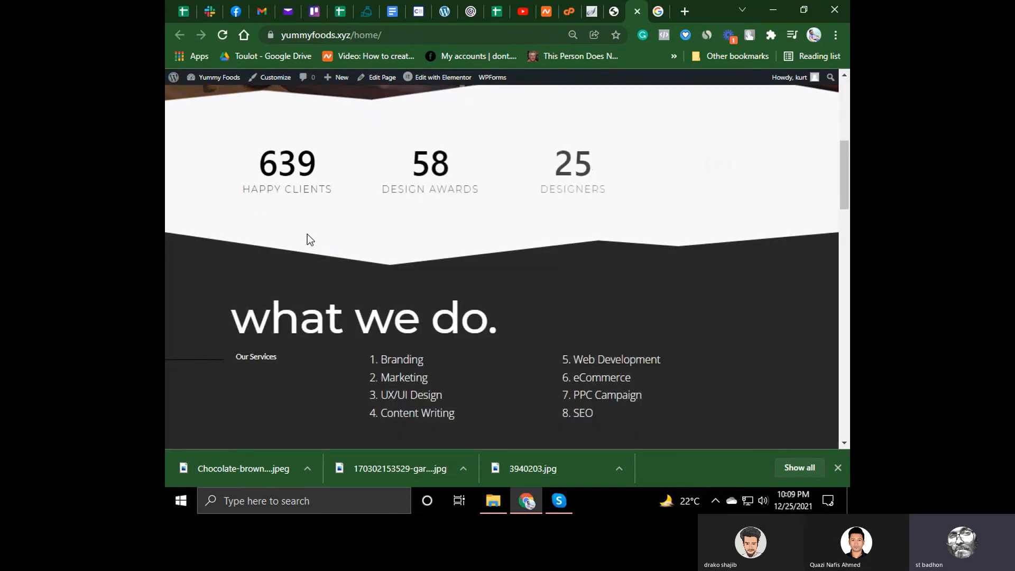
scroll(307, 234, "up", 2)
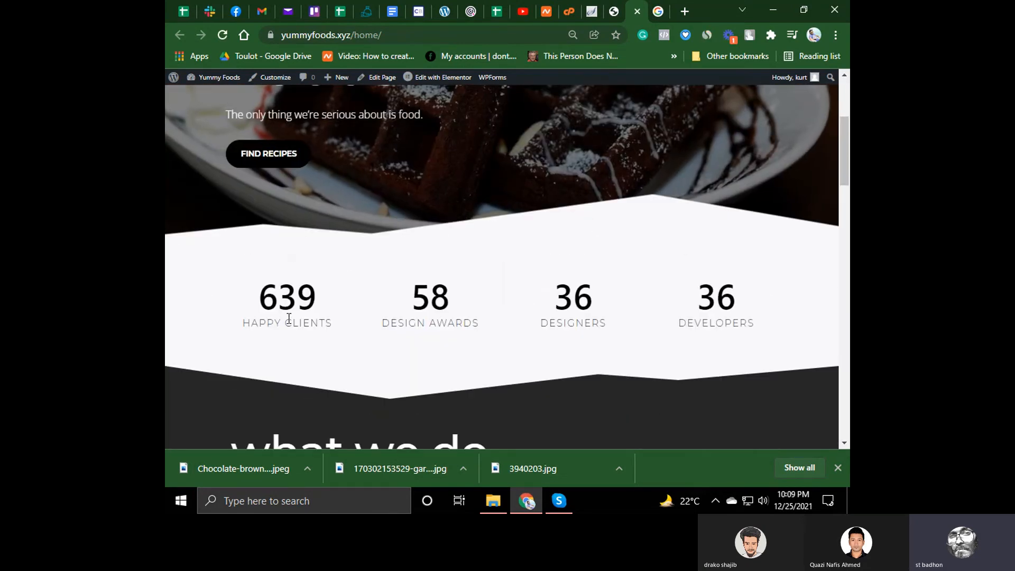
- Return to the Elementor editor, try to replace the Happy clients counter's caption with ARTICLES on the canvas, and update the page
left_click(610, 7)
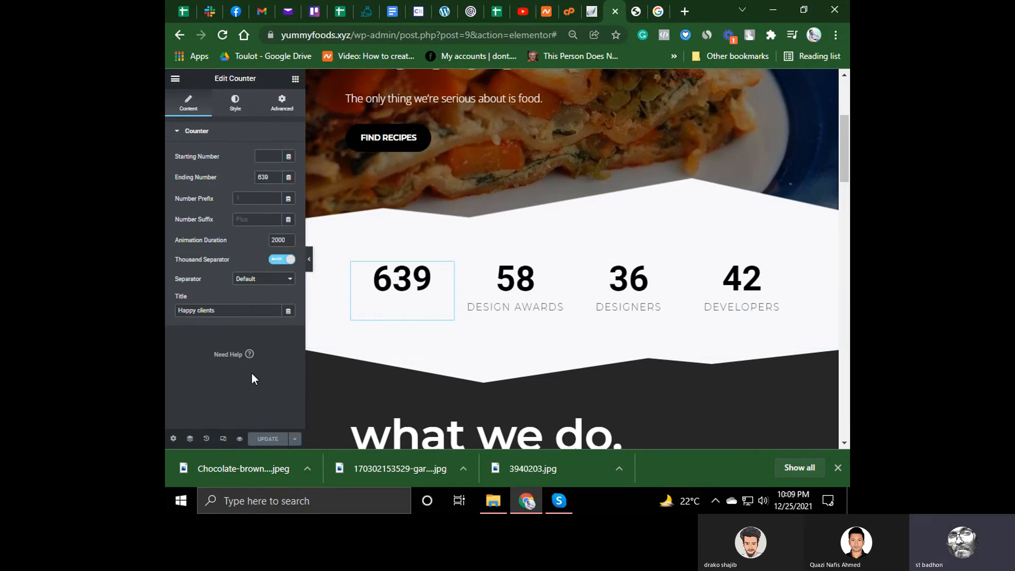
left_click(396, 307)
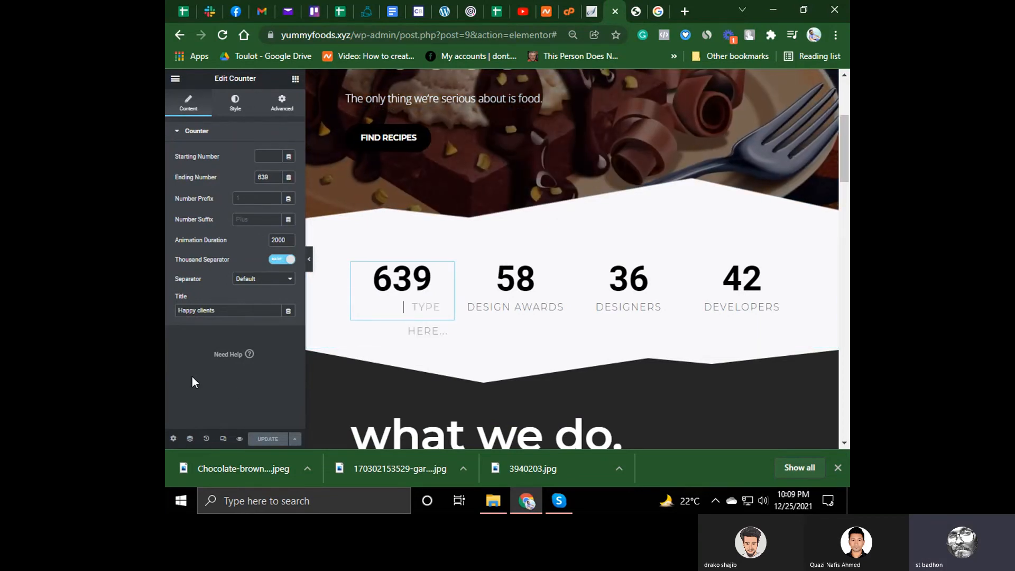
left_click(189, 374)
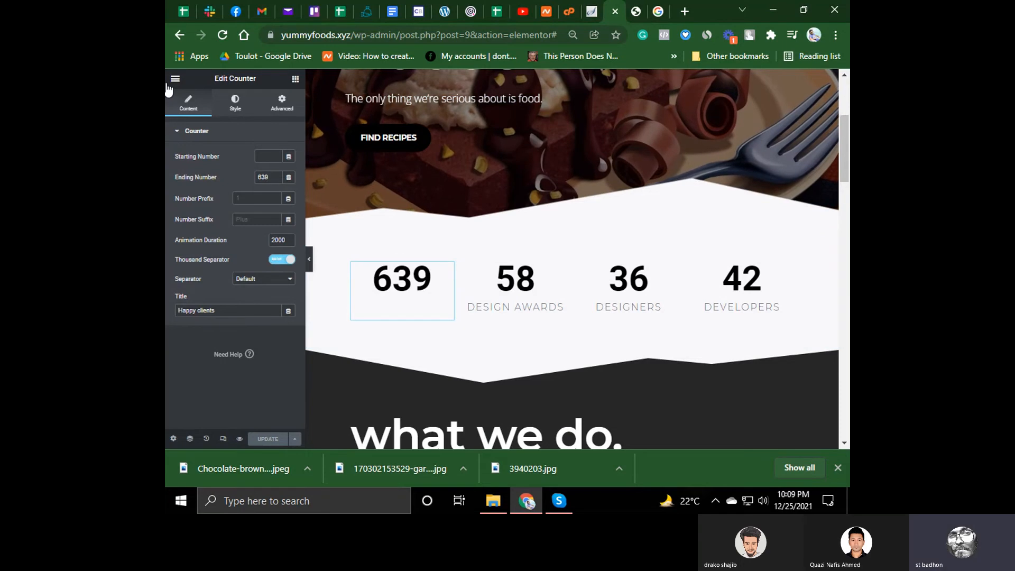
left_click(381, 312)
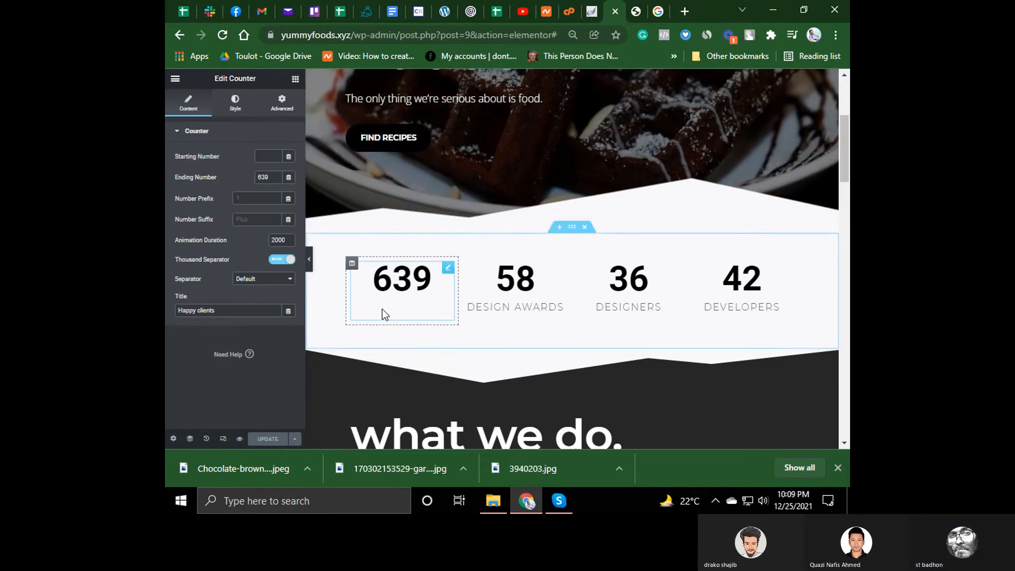
left_click(391, 312)
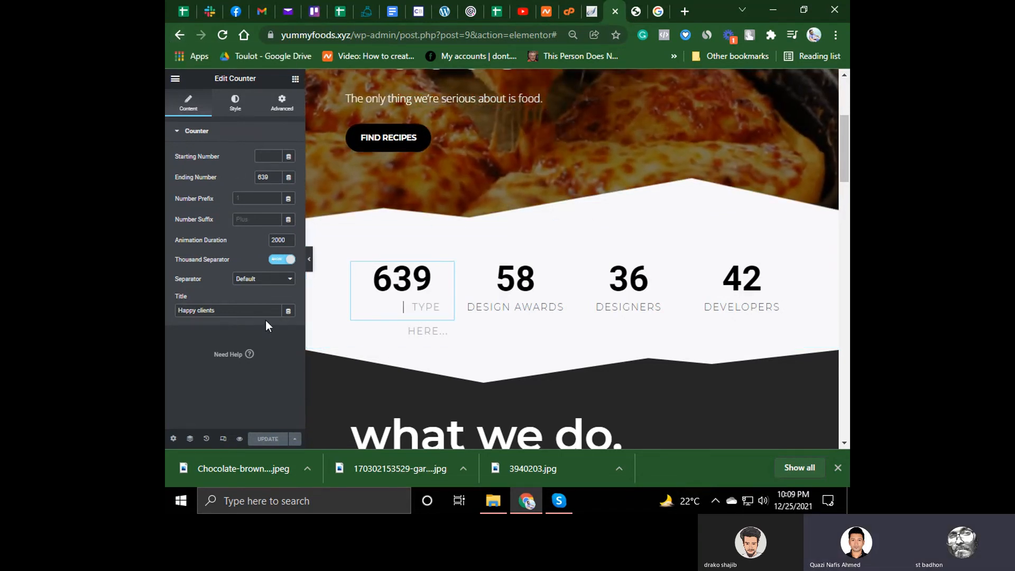
scroll(411, 275, "down", 1)
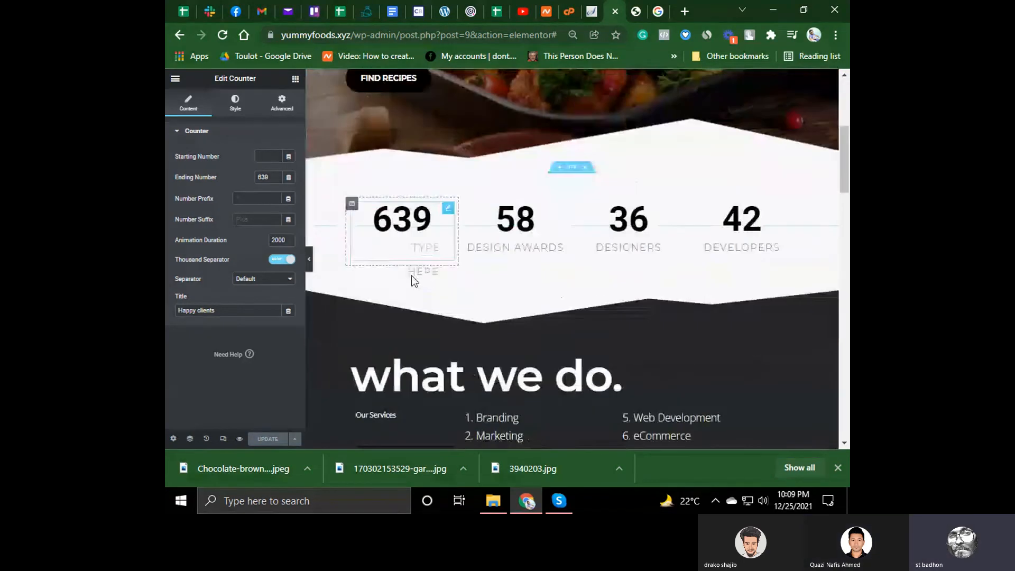
left_click(419, 237)
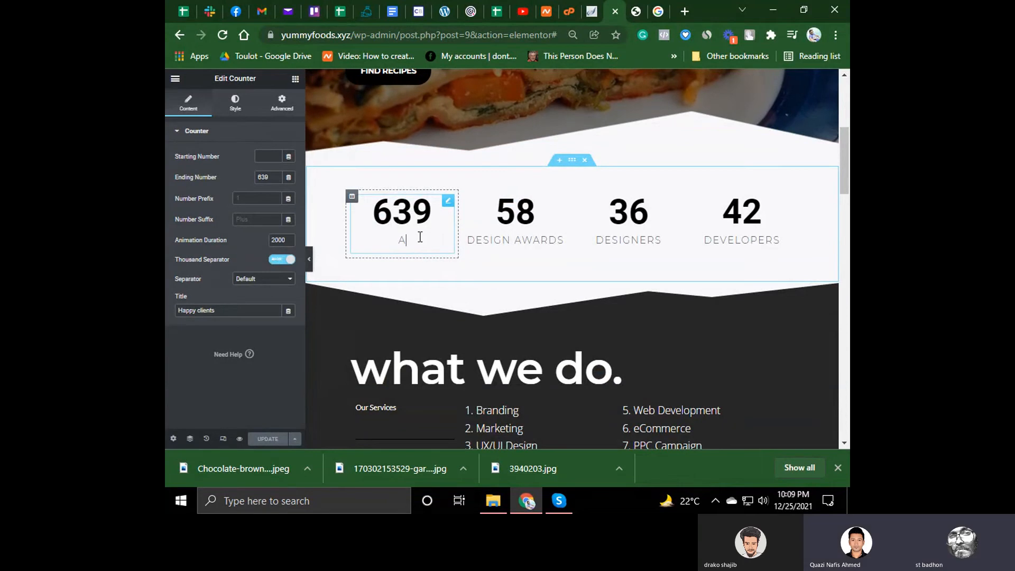
type("A")
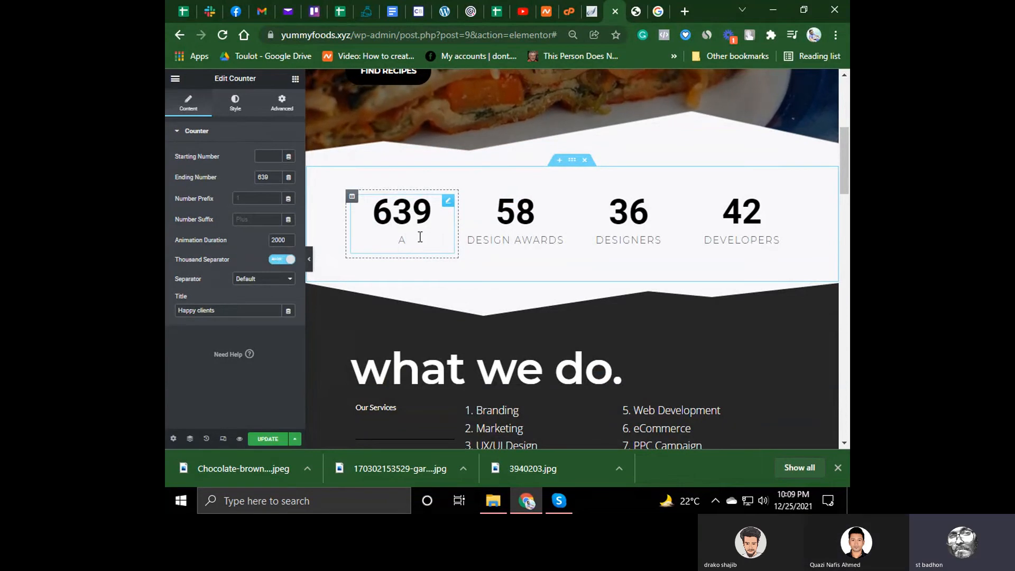
type("RTICLES")
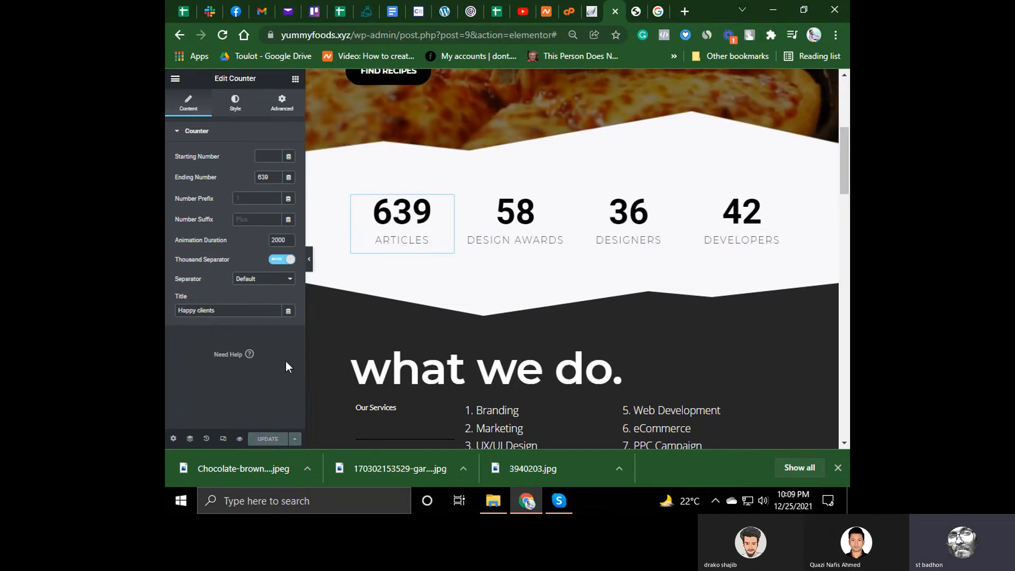
- Preview the Home page and check the first counter's caption
left_click(239, 439)
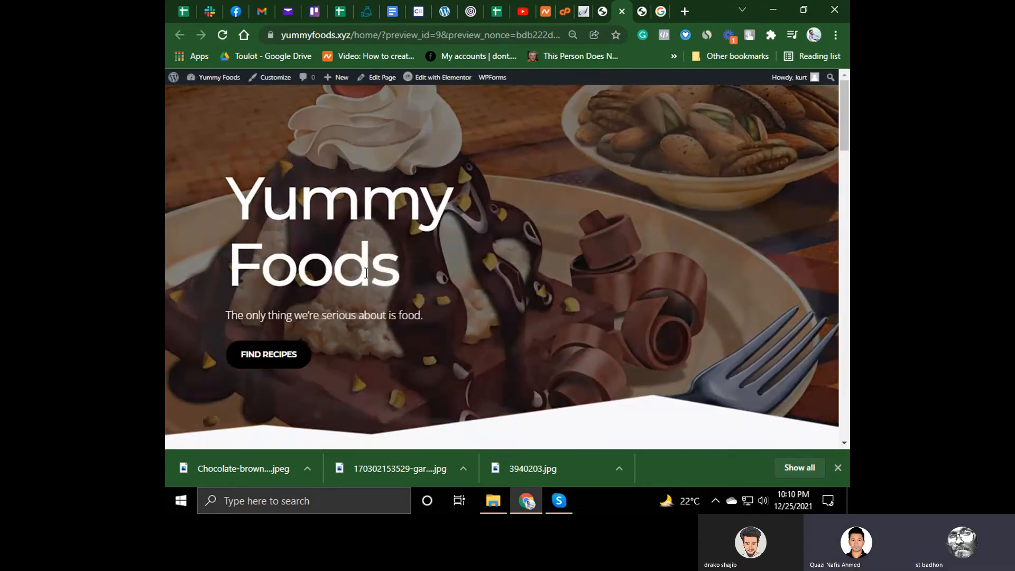
scroll(371, 276, "down", 5)
scroll(368, 272, "down", 5)
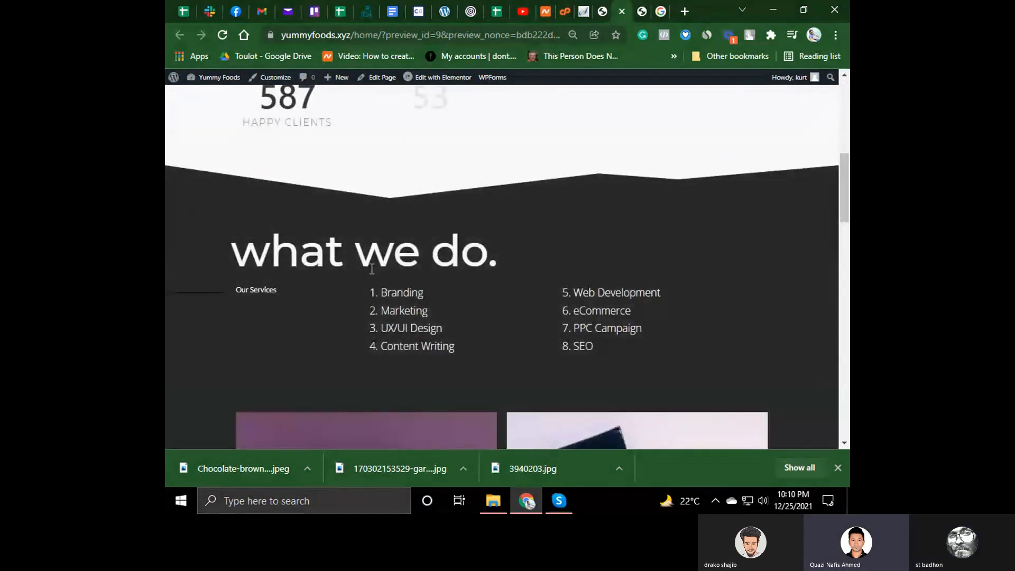
scroll(370, 269, "up", 10)
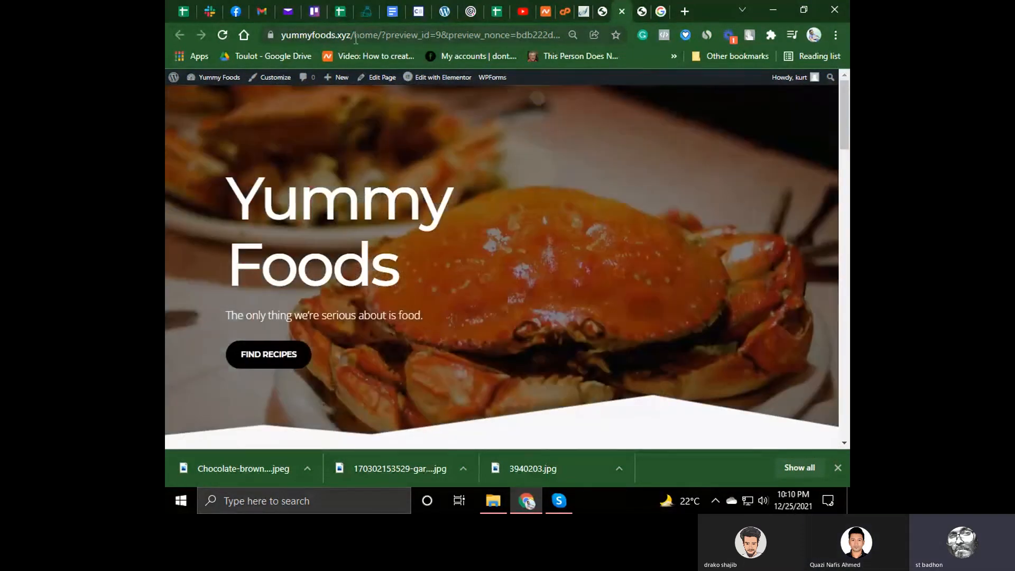
- Check how yummyfoods.xyz appears to a logged-out visitor in an incognito window, and close that window
left_click_drag(352, 35, 271, 35)
left_click(836, 34)
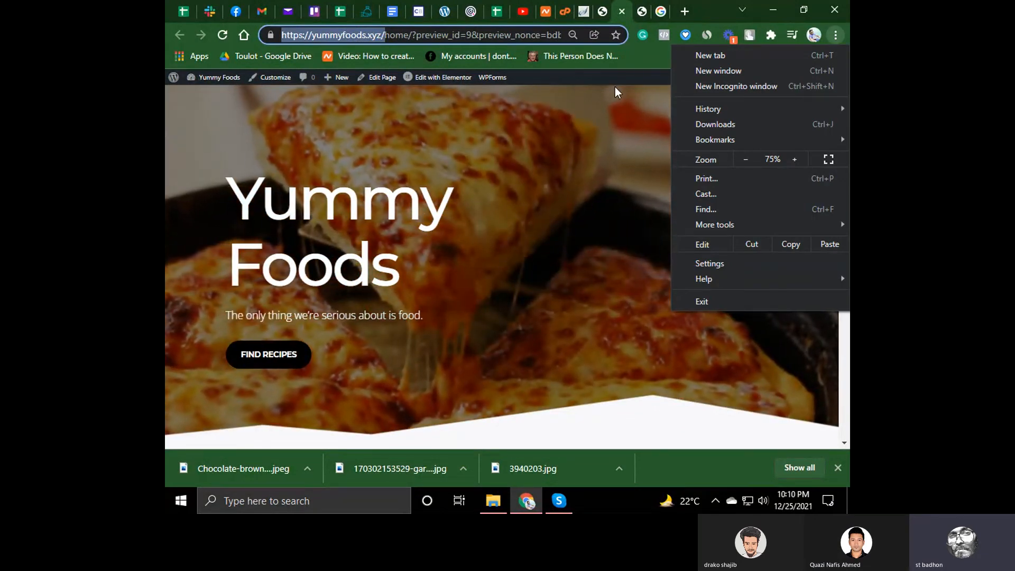
left_click(712, 87)
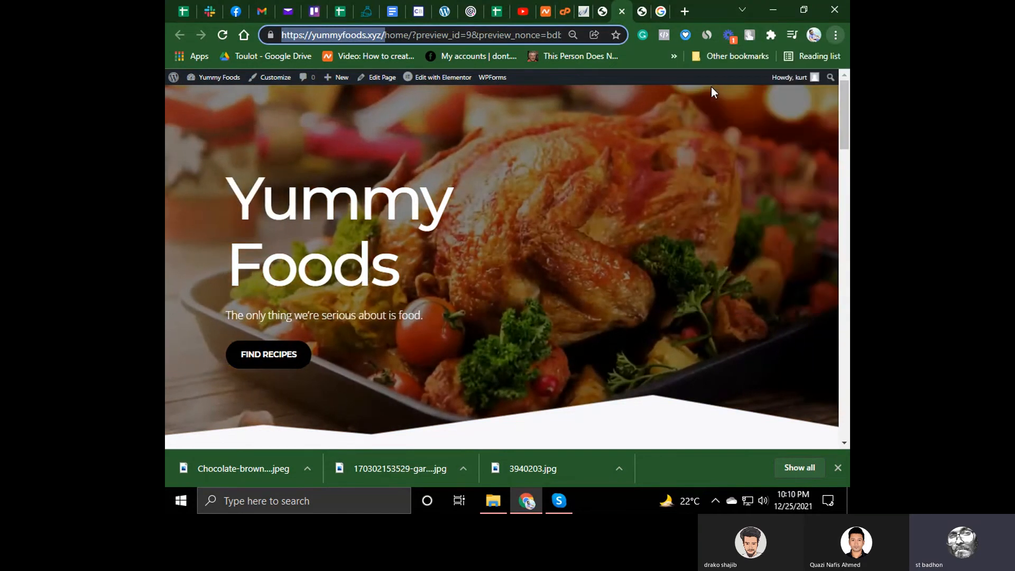
type("yummyfoods.xyz")
key("Return")
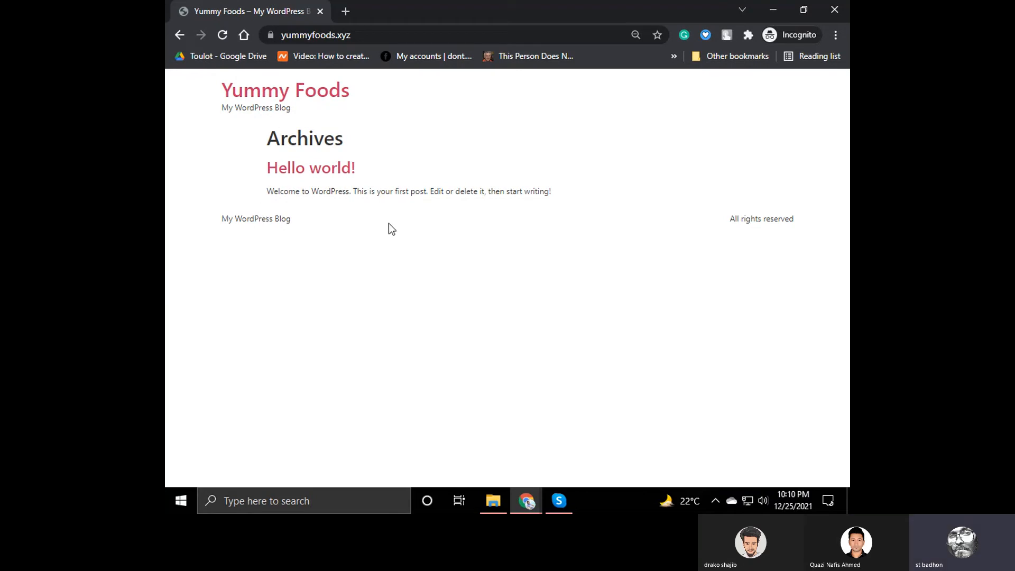
left_click(834, 10)
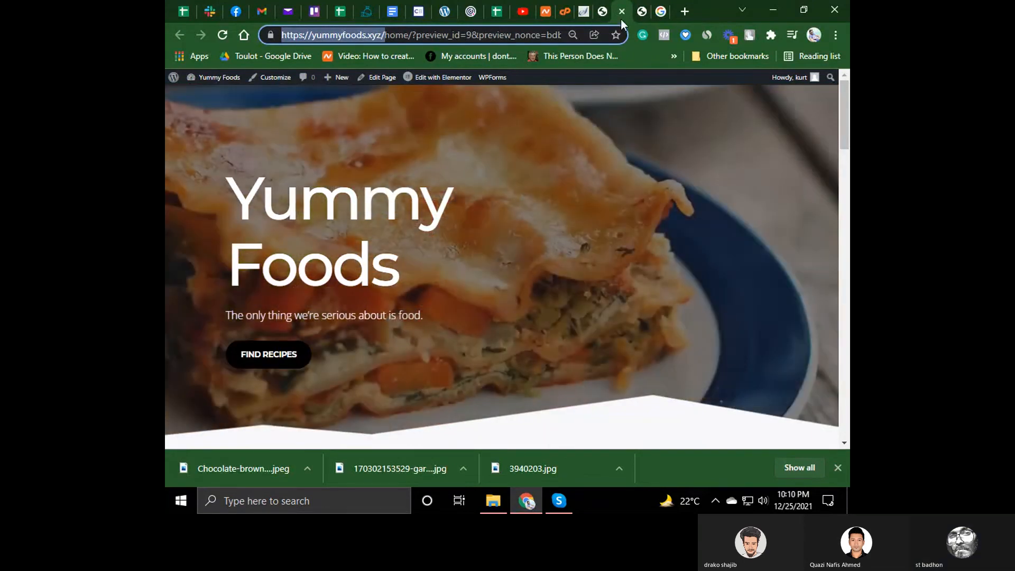
- Go from the Home page preview to the WordPress dashboard and open the Reading settings
left_click(622, 11)
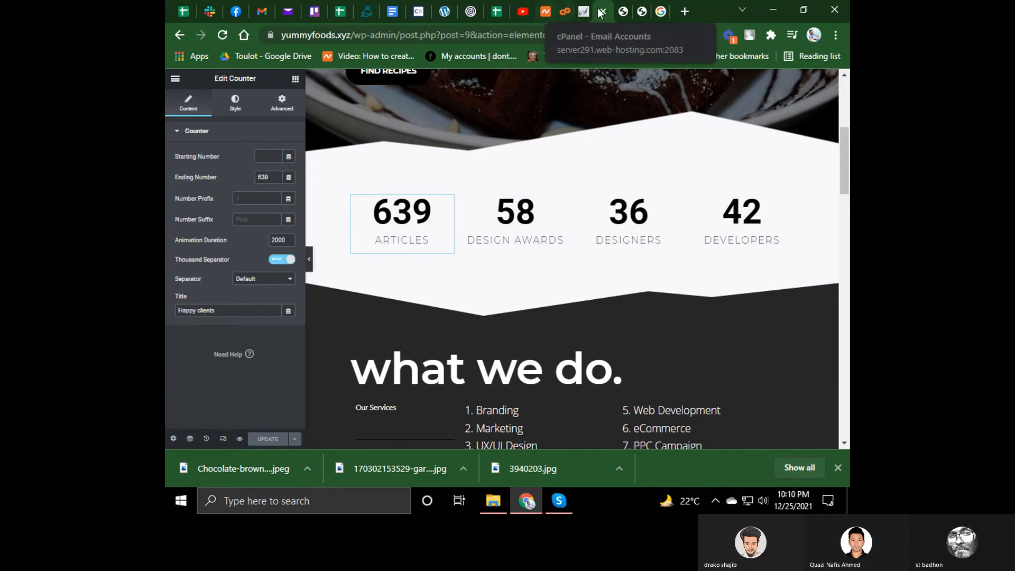
left_click(624, 8)
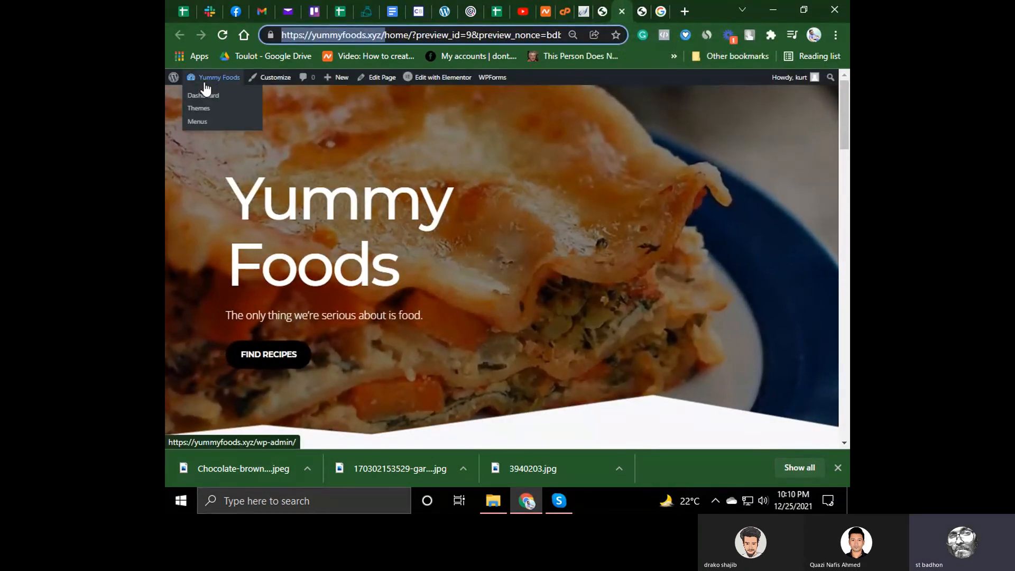
left_click(204, 98)
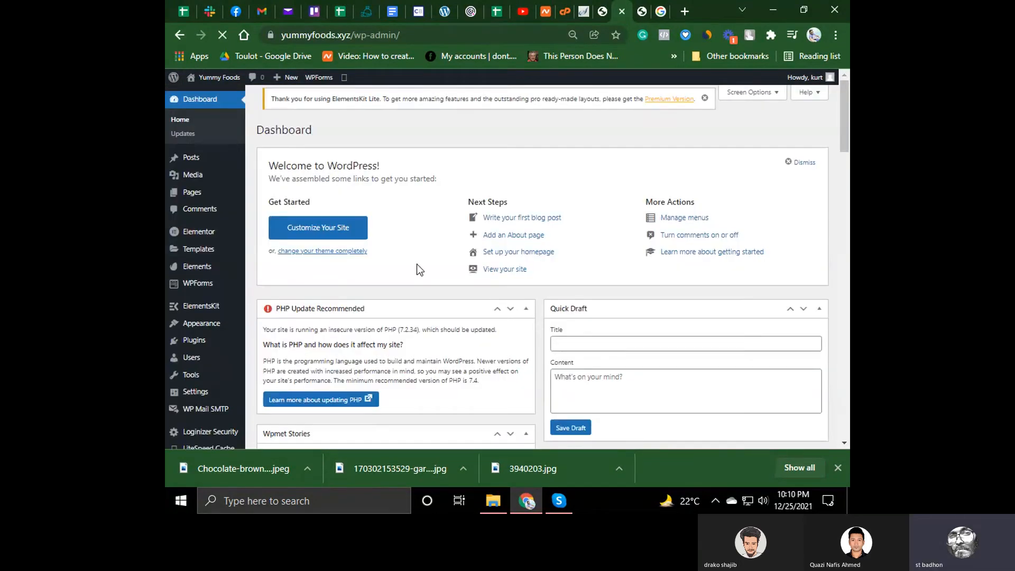
scroll(206, 310, "down", 4)
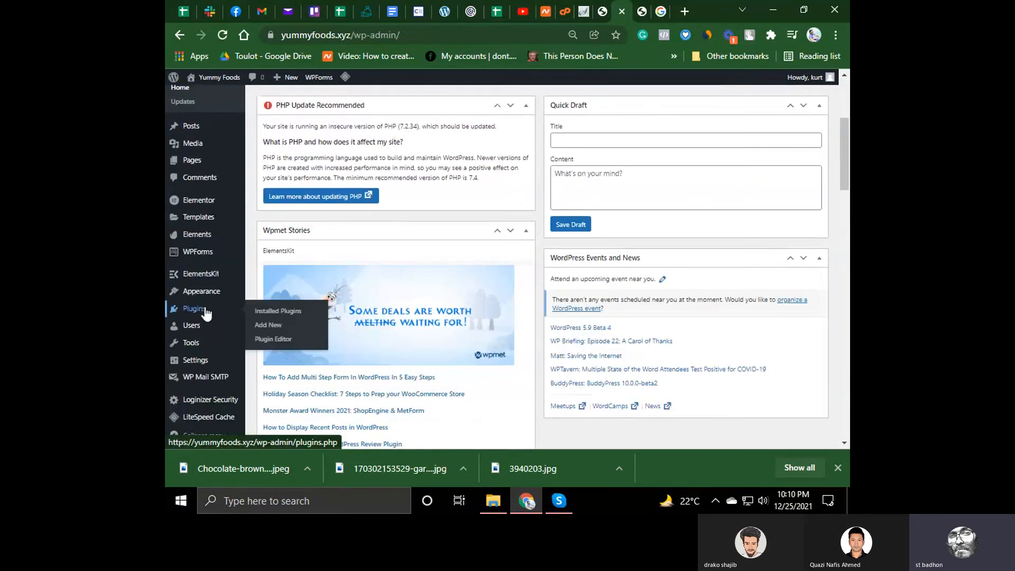
mouse_move(192, 381)
mouse_move(193, 362)
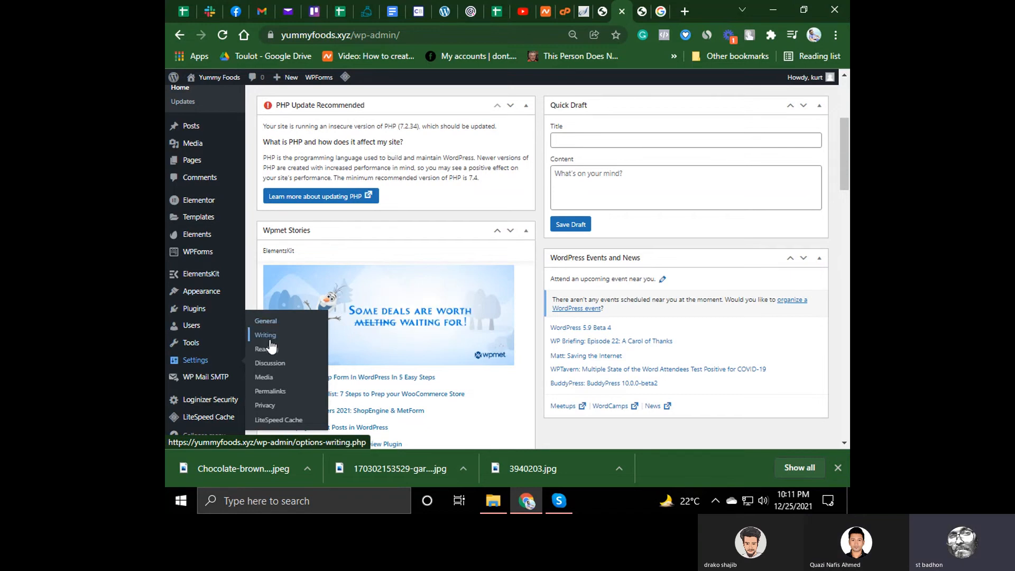
left_click(270, 351)
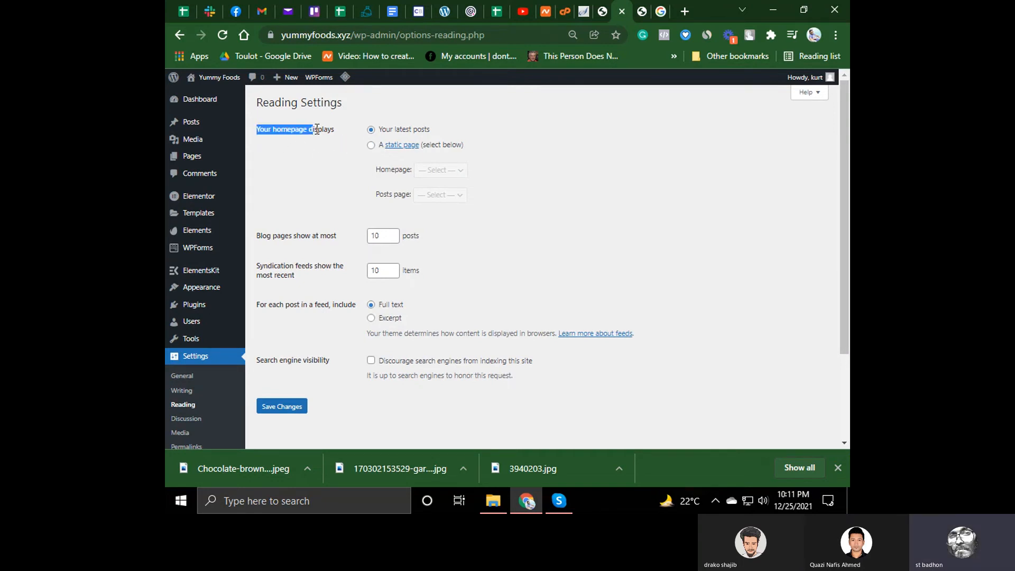
- Set the homepage to display a static page, choose Home as the homepage, and save the changes
left_click_drag(322, 130, 332, 131)
left_click(371, 145)
left_click(433, 171)
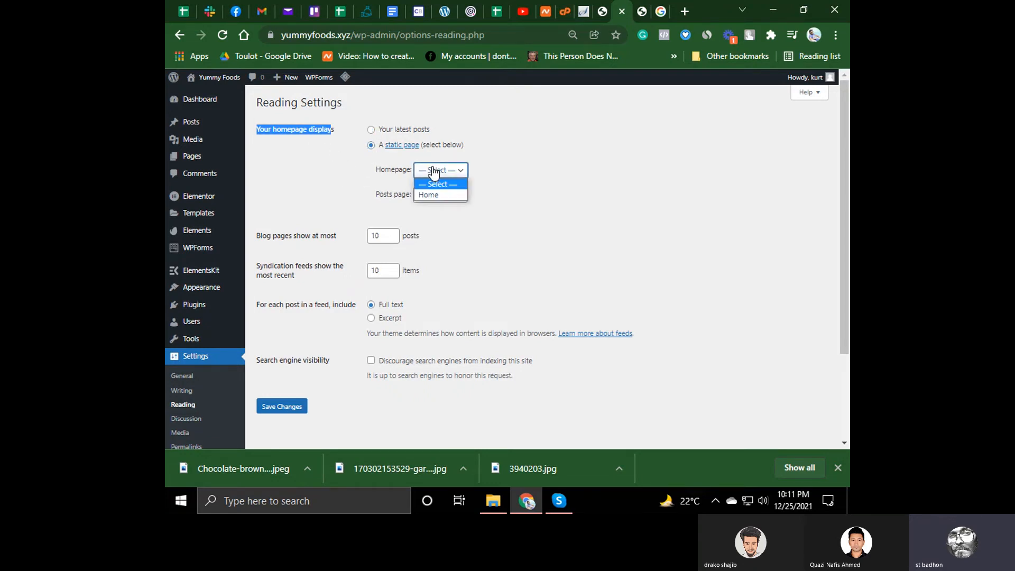
left_click(430, 195)
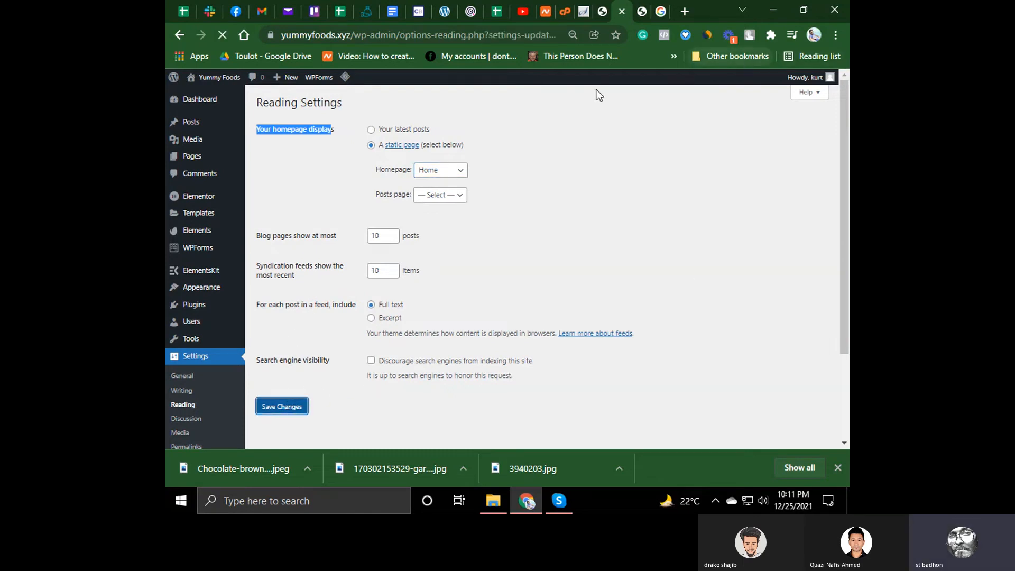
left_click_drag(356, 33, 274, 47)
key("ctrl+c")
left_click(836, 35)
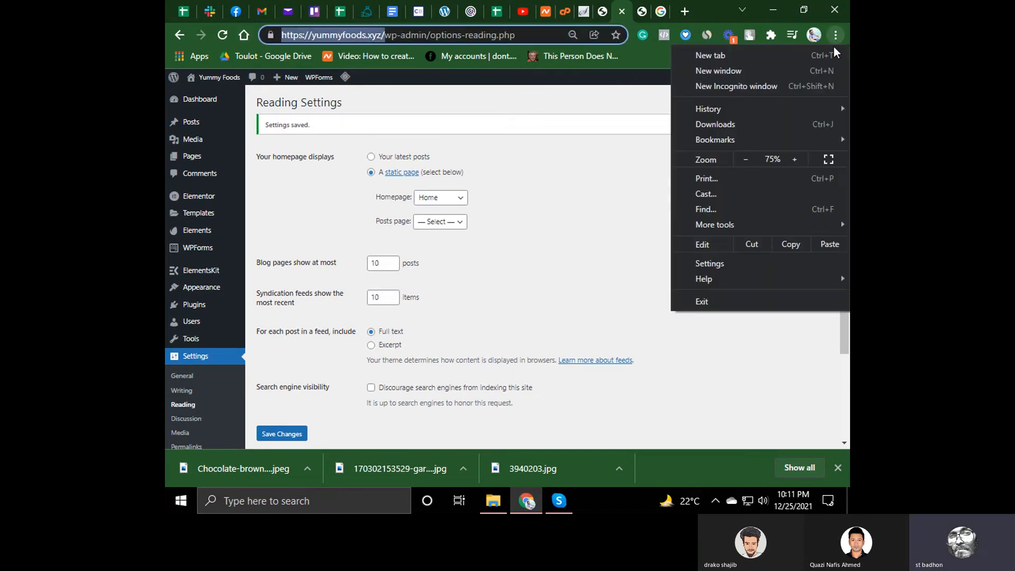
left_click(763, 87)
key("ctrl+v")
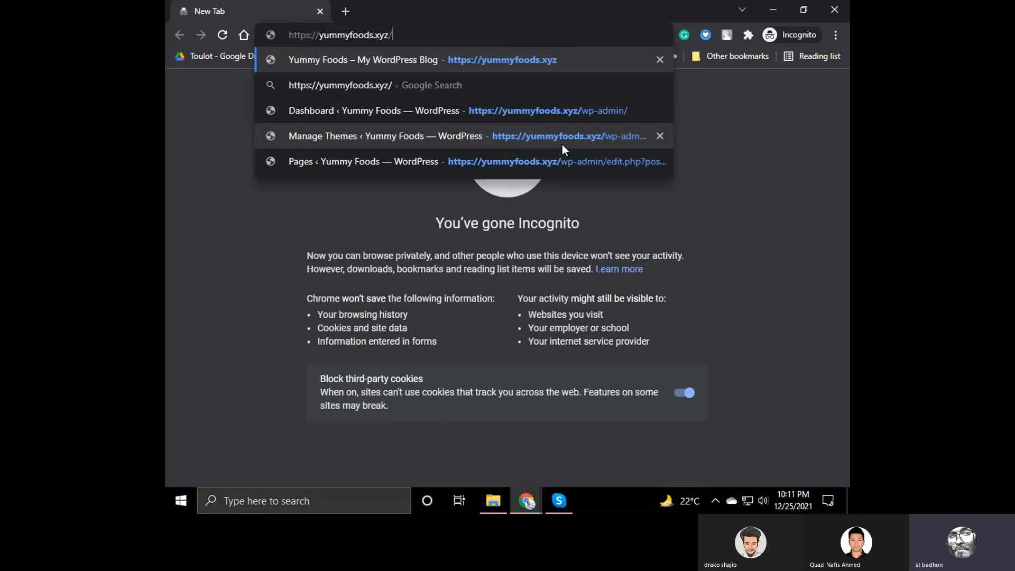
key("Return")
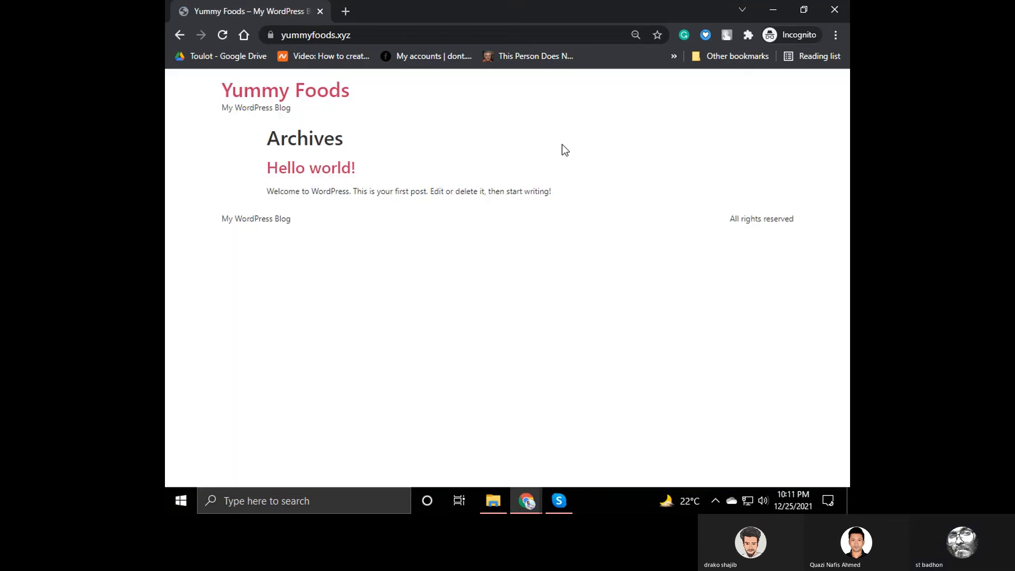
left_click(222, 35)
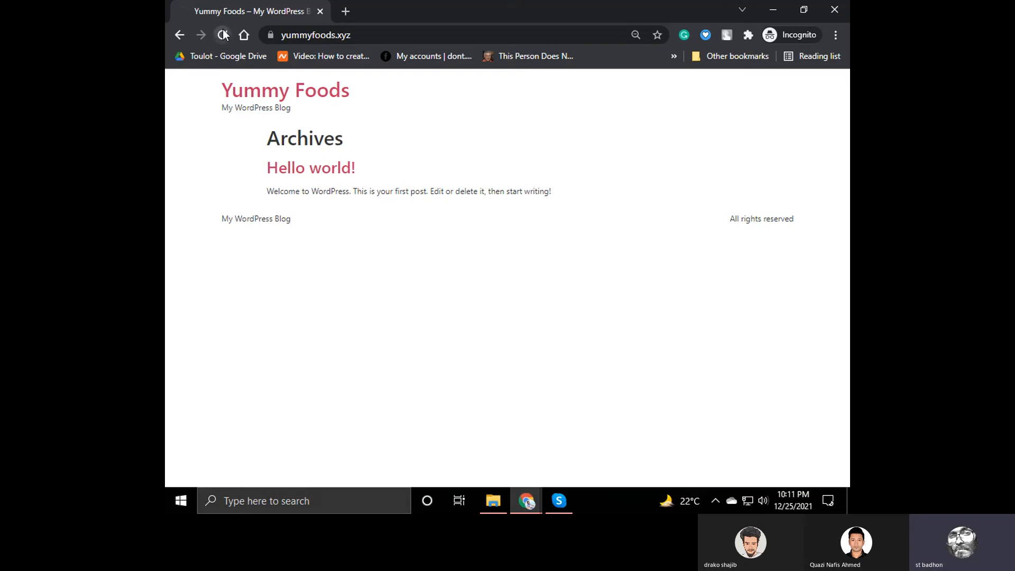
left_click(836, 10)
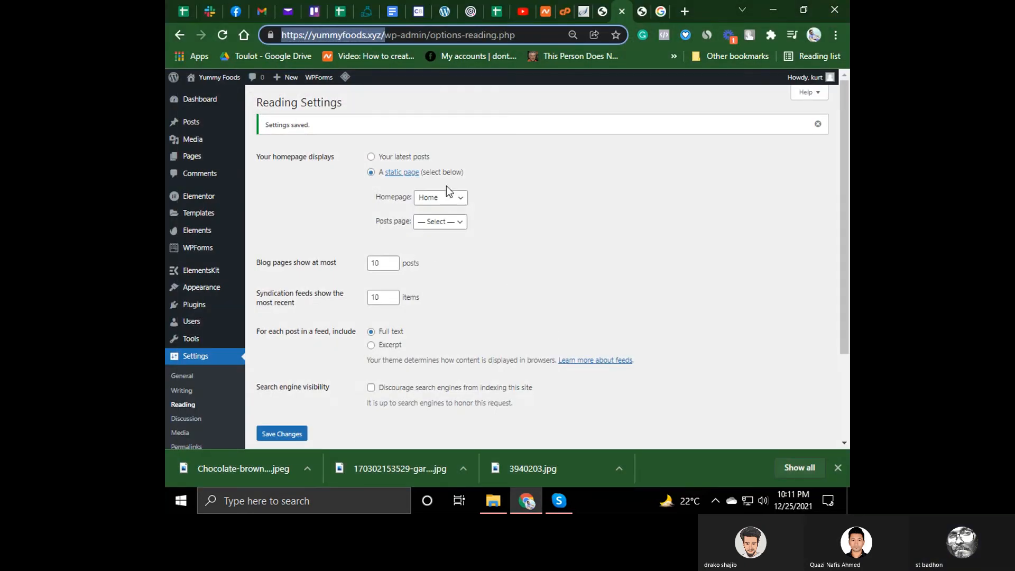
- Save the Reading settings again with Home as the static homepage
scroll(299, 268, "down", 3)
scroll(306, 303, "up", 3)
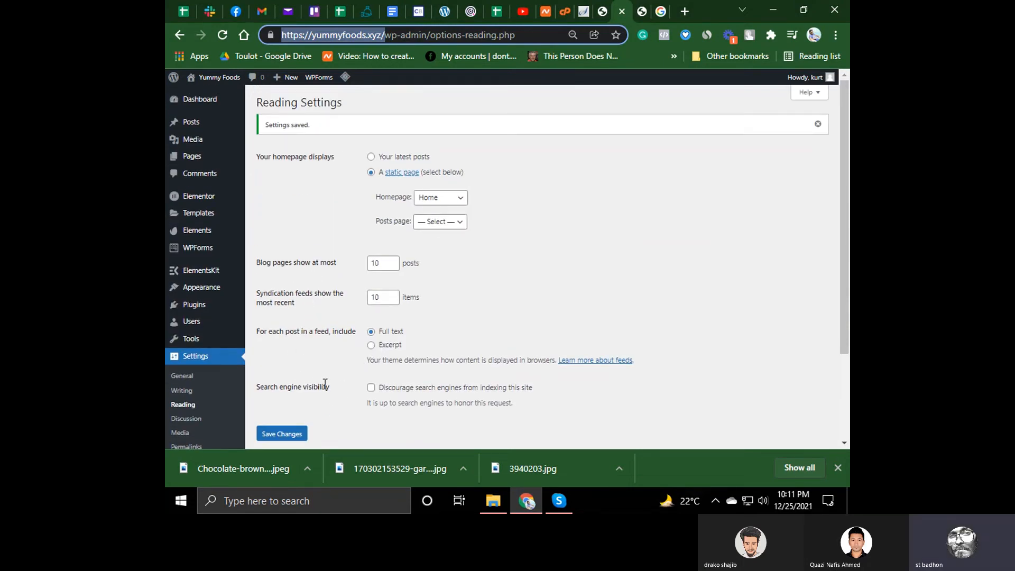
left_click(286, 430)
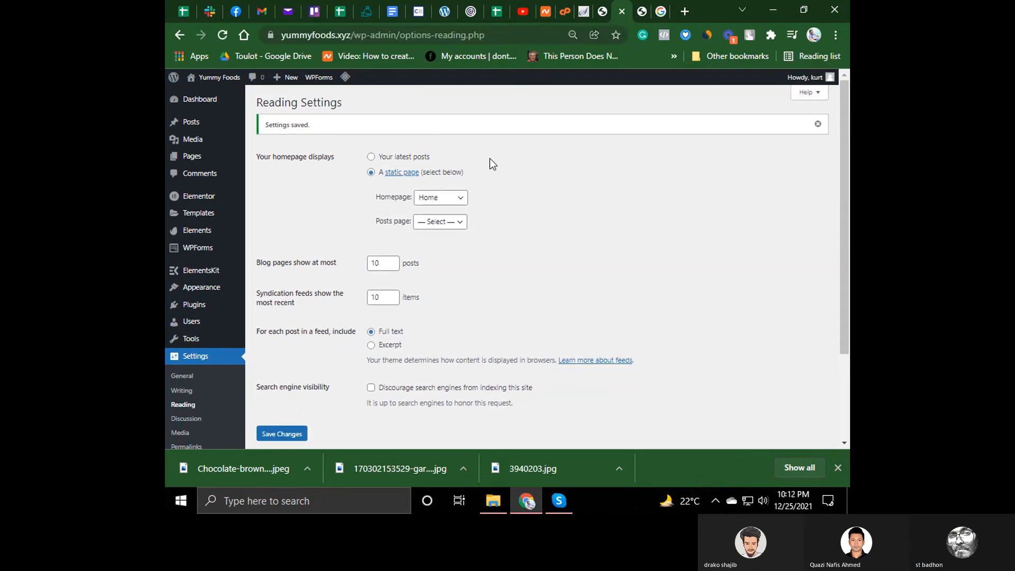
left_click(534, 503)
left_click(526, 501)
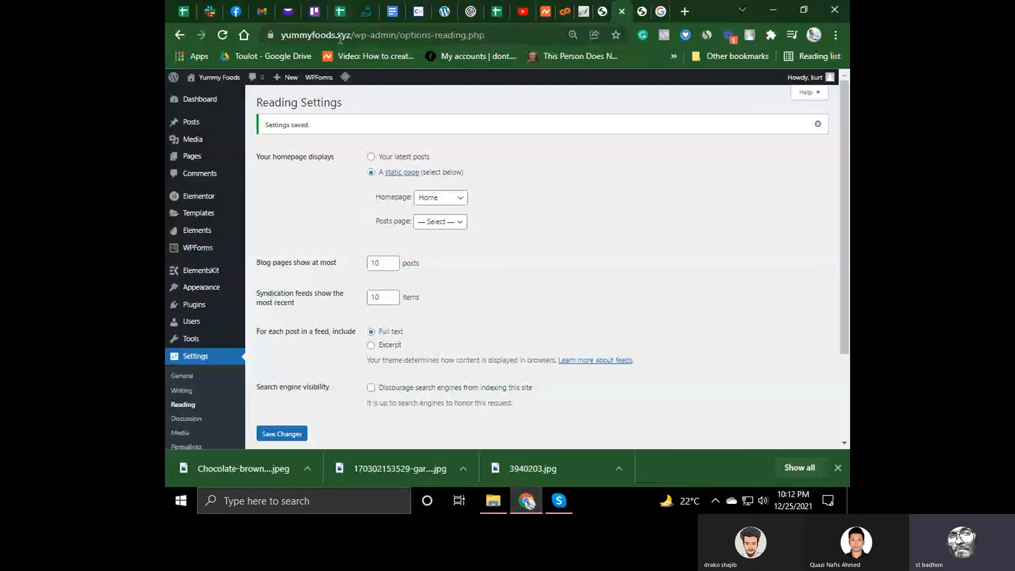
left_click_drag(356, 34, 331, 36)
key("ctrl+c")
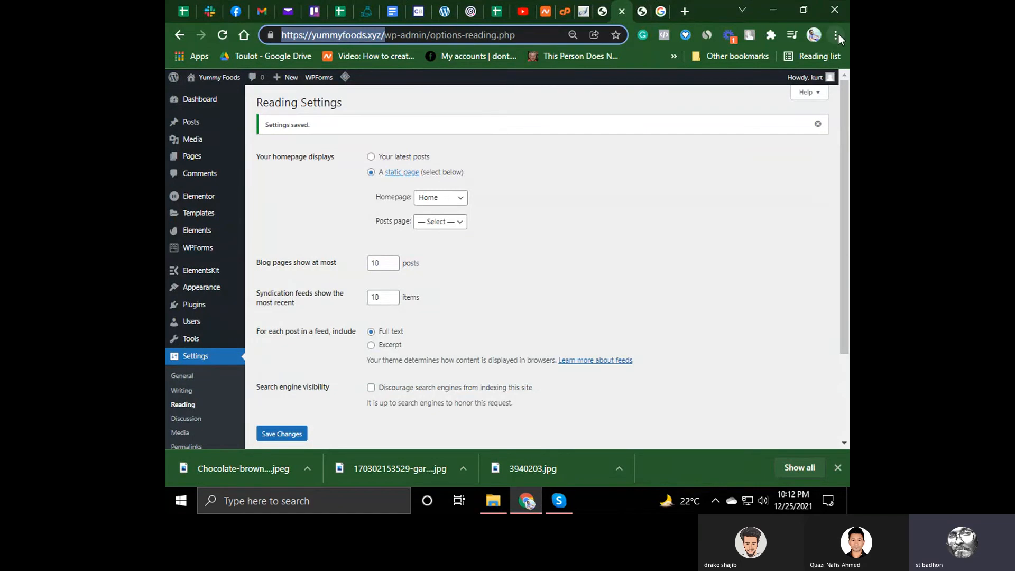
left_click(839, 34)
left_click(754, 86)
key("ctrl+v")
key("Return")
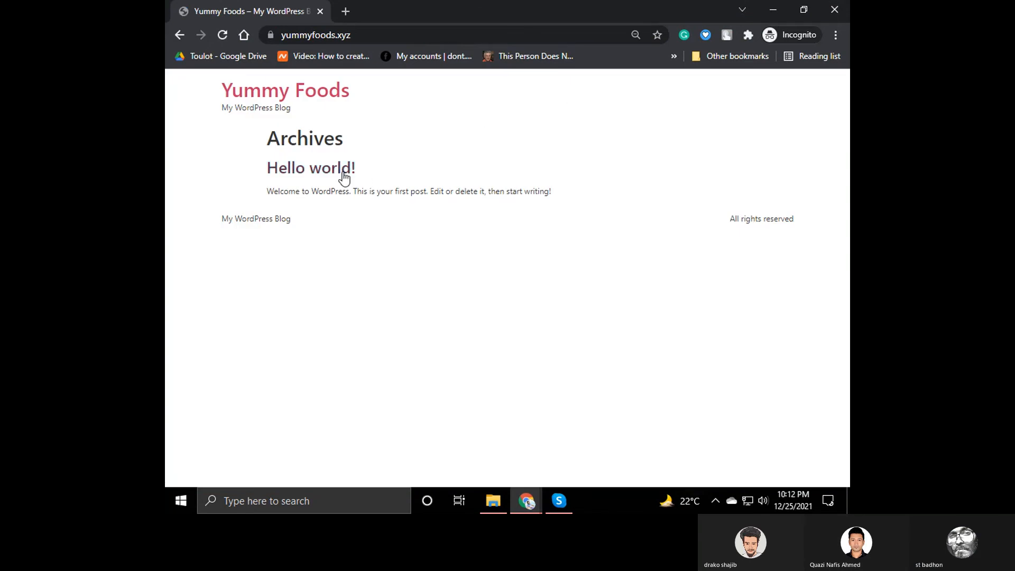
left_click(347, 11)
key("ctrl+v")
key("Return")
left_click(320, 11)
left_click(844, 9)
- Check the available Homepage choices in the Reading settings and compare with the live page at yummyfoods.xyz/home/
left_click(439, 198)
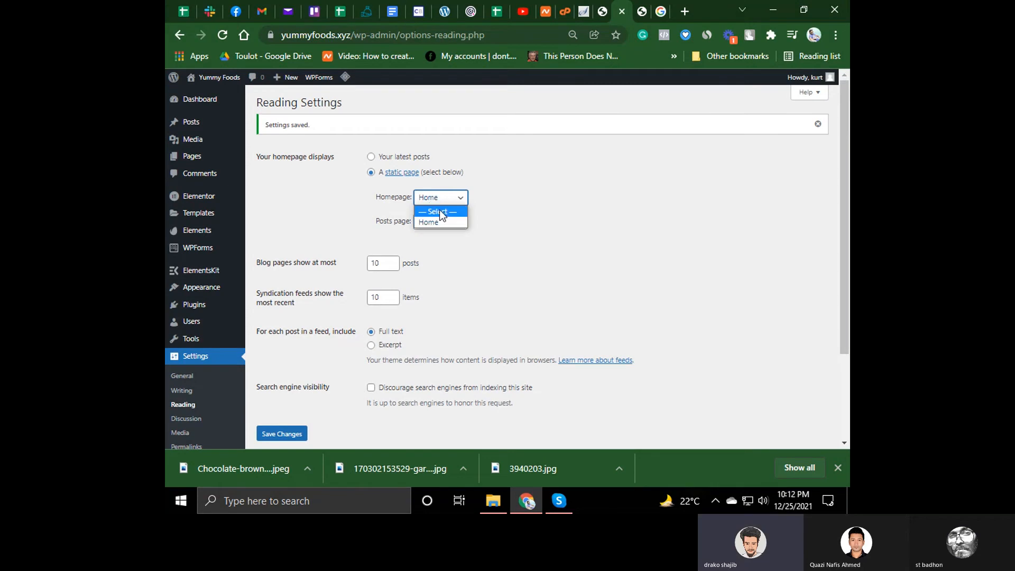
left_click(524, 209)
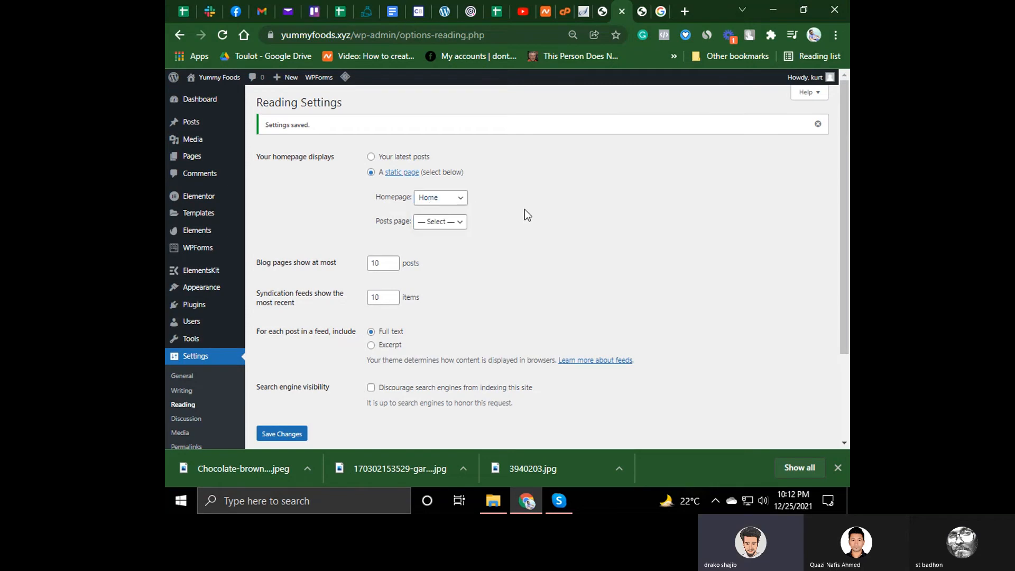
left_click(640, 11)
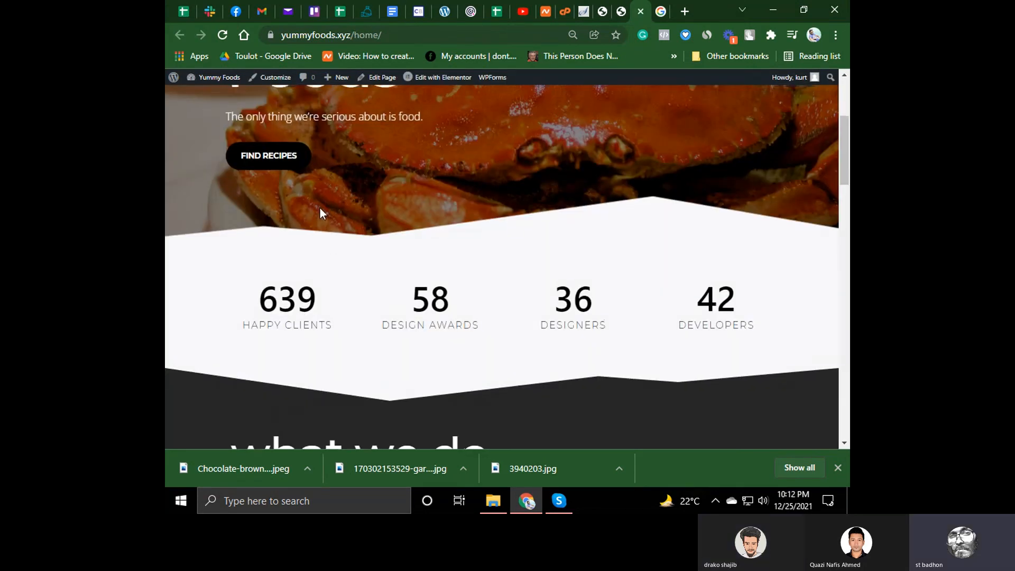
scroll(321, 213, "up", 3)
scroll(312, 210, "down", 4)
left_click(620, 9)
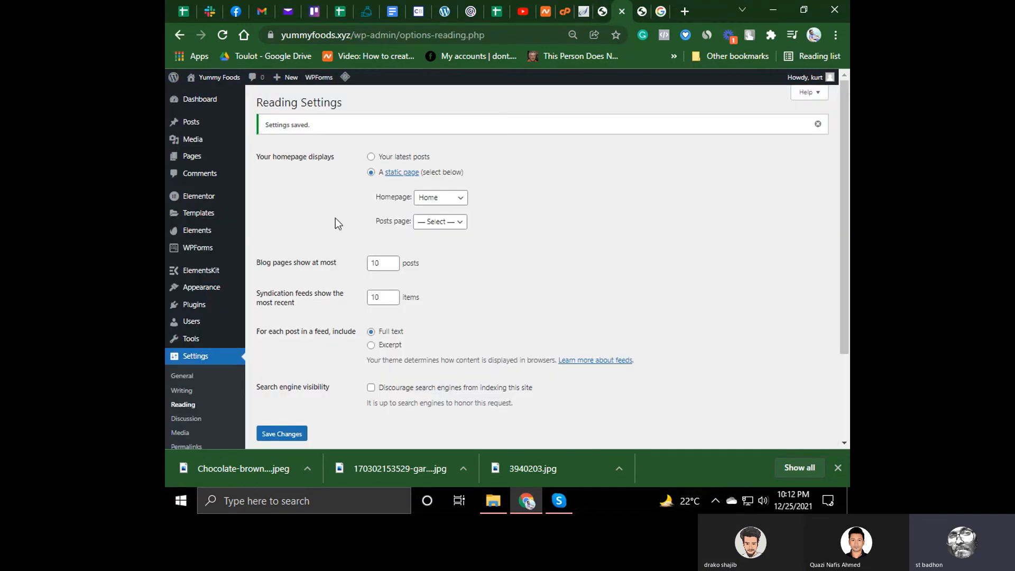
- Look over the Home page in the Elementor editor, go back to the Pages list, and refresh it
left_click(603, 11)
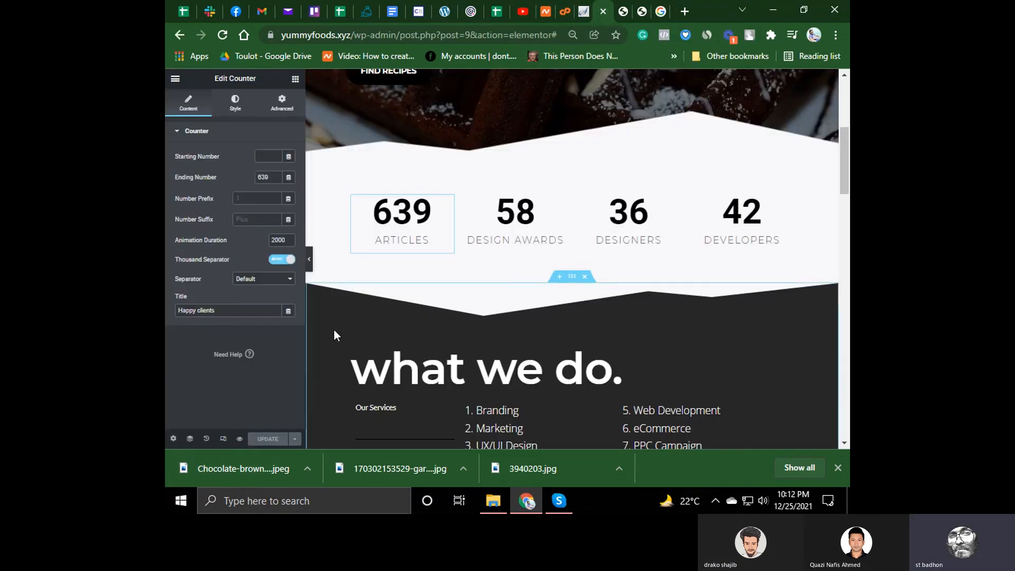
scroll(451, 316, "down", 8)
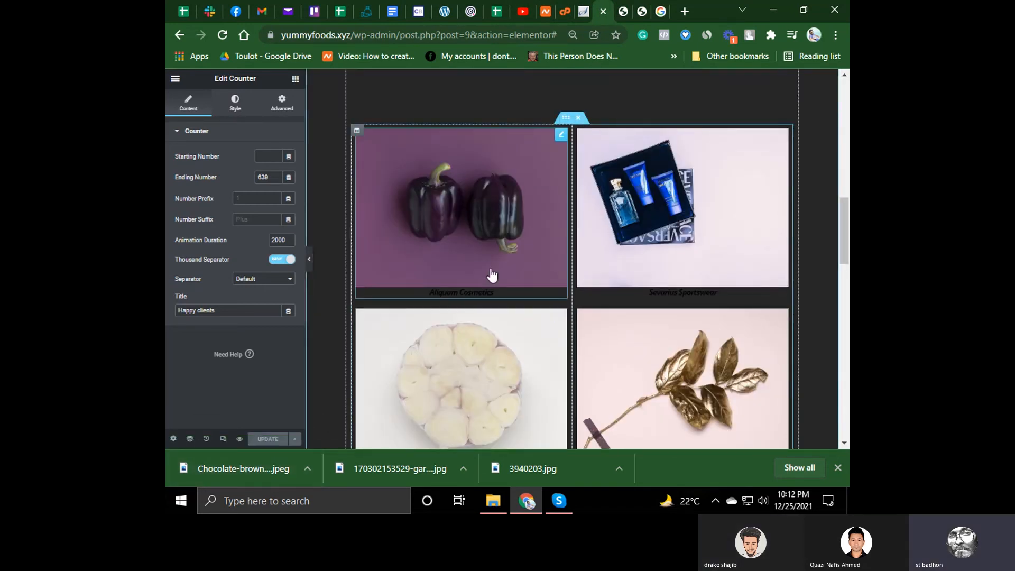
scroll(455, 302, "up", 4)
scroll(454, 303, "up", 8)
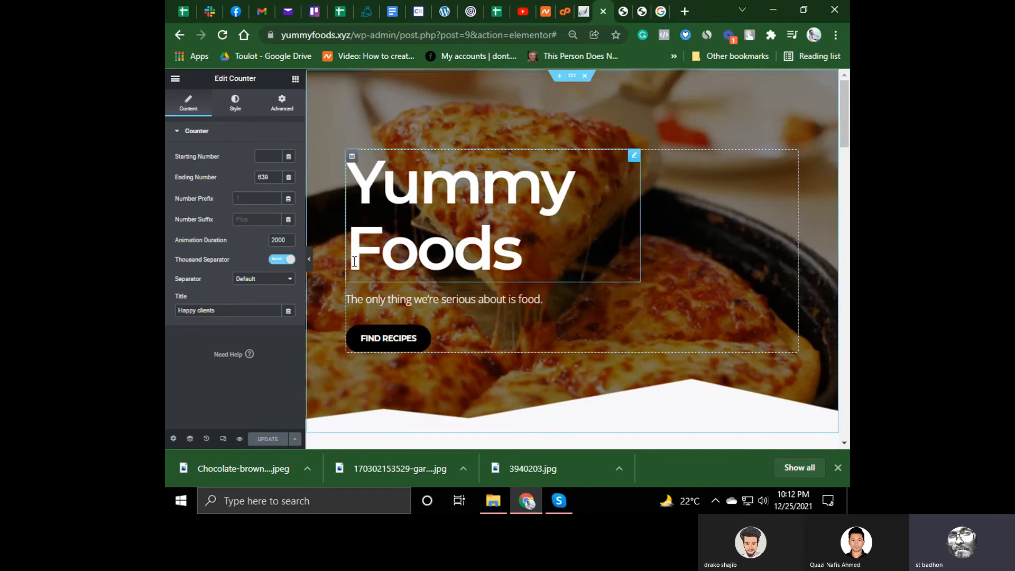
left_click(174, 35)
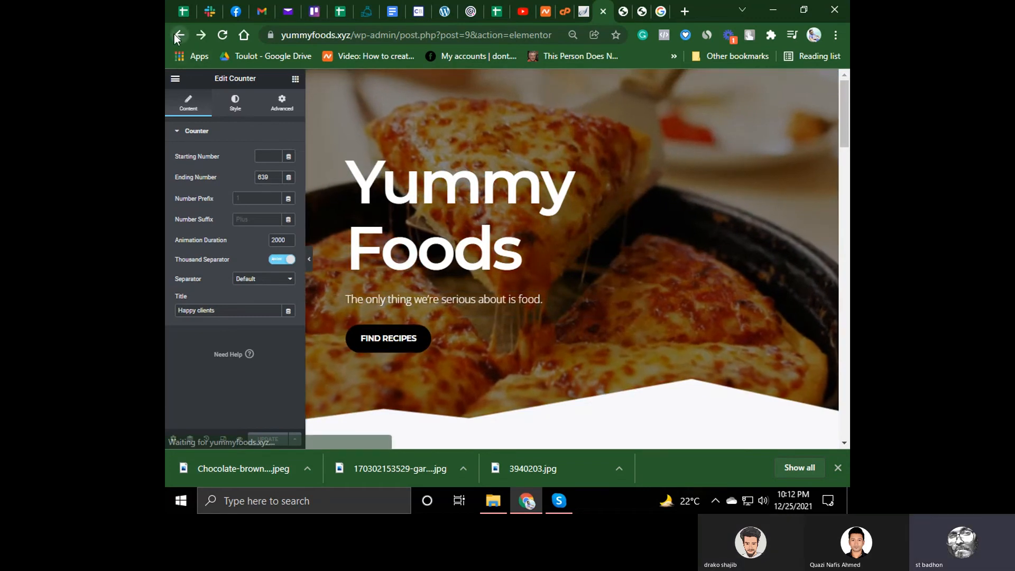
left_click(174, 35)
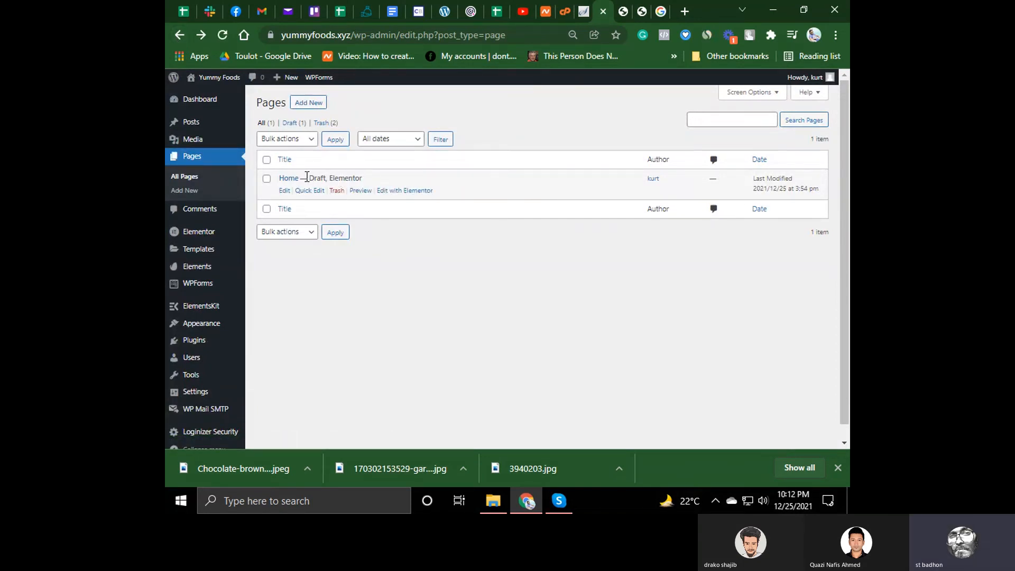
left_click(222, 36)
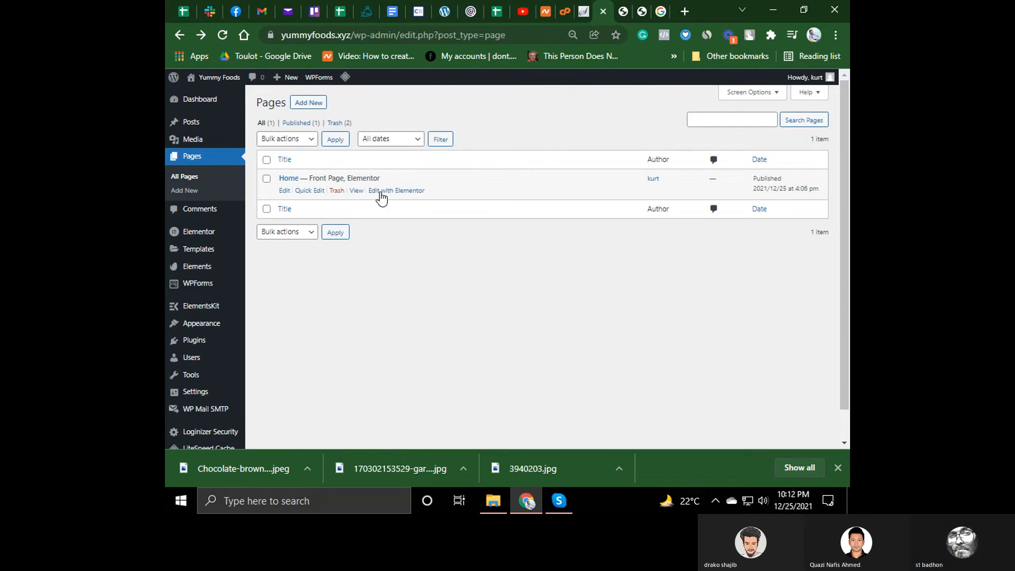
- View the Home page from the Pages list, copy its address, and close the page
left_click(356, 191, "ctrl")
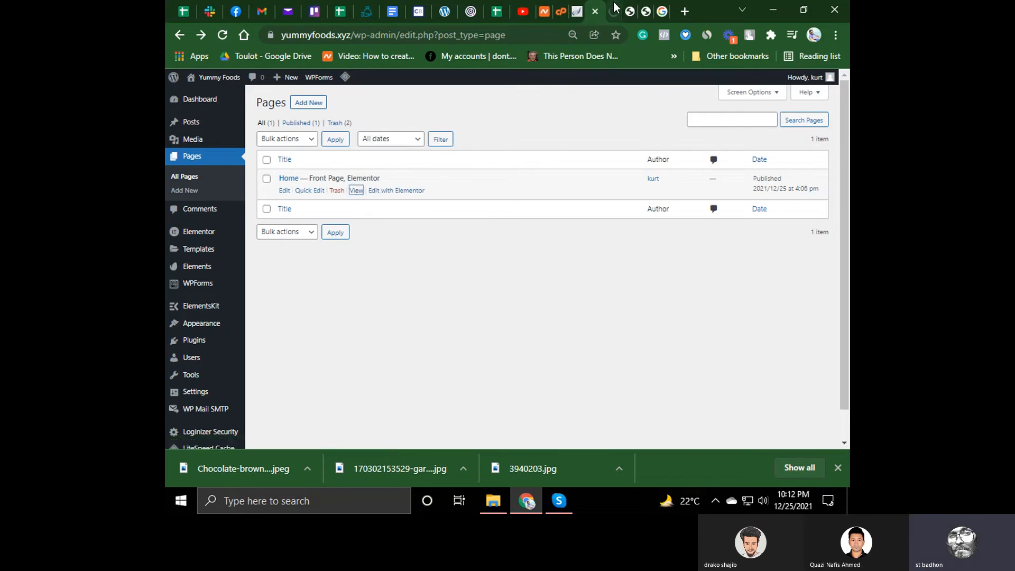
left_click(612, 7)
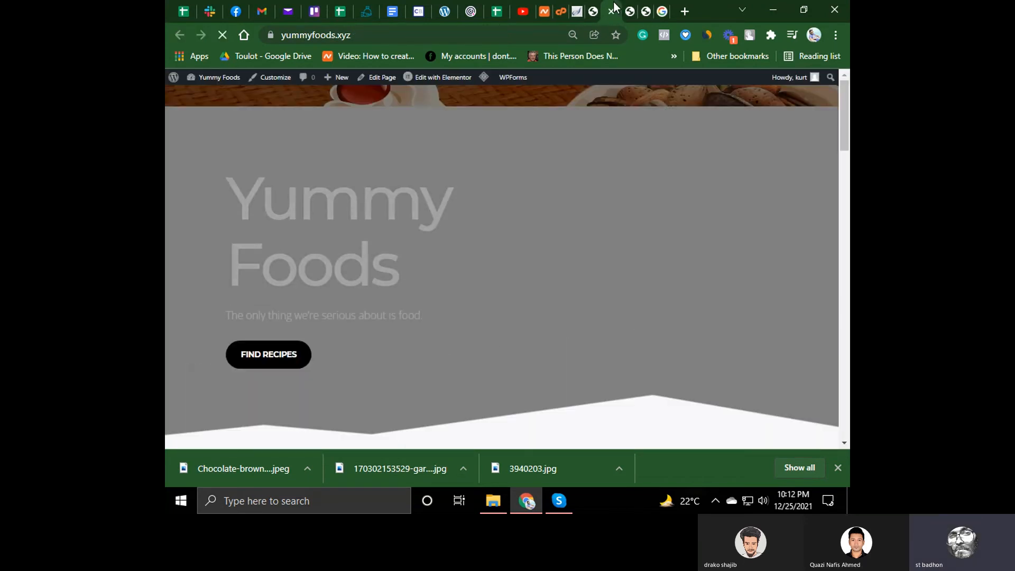
left_click(452, 37)
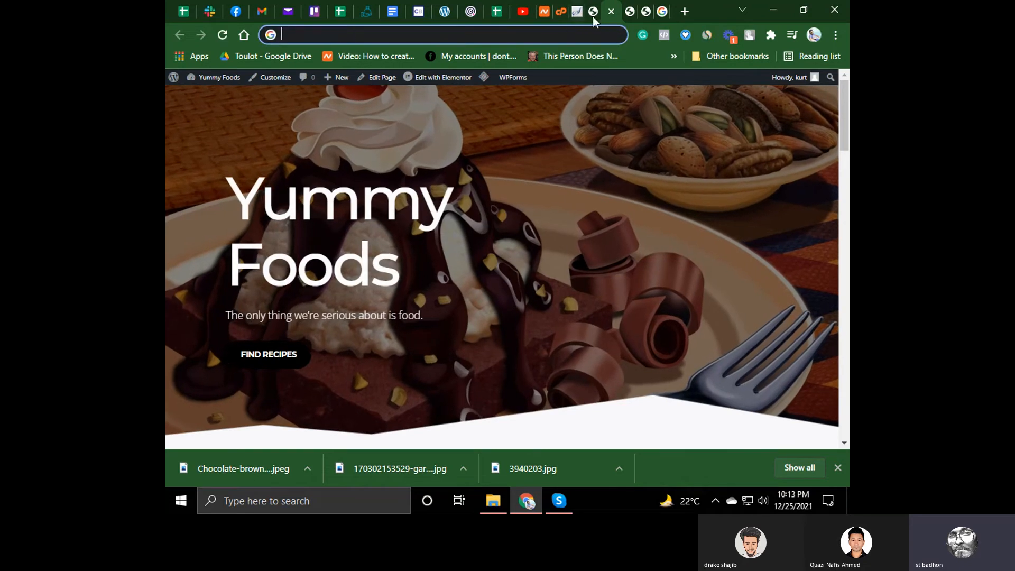
left_click(610, 13)
- Check the Home page's copied address, yummyfoods.xyz, once more in a fresh incognito window, and close it
left_click(536, 501)
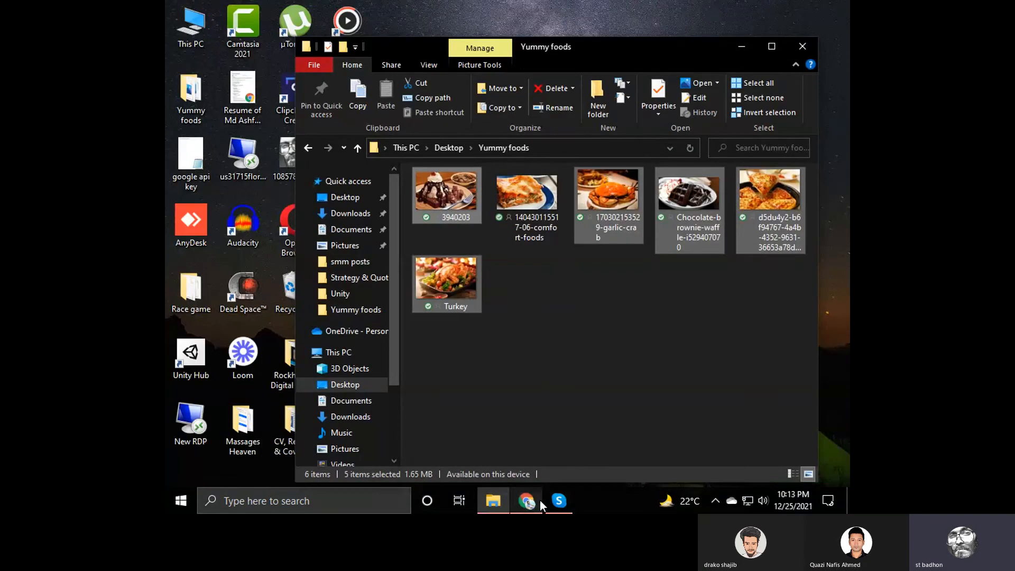
left_click(529, 503)
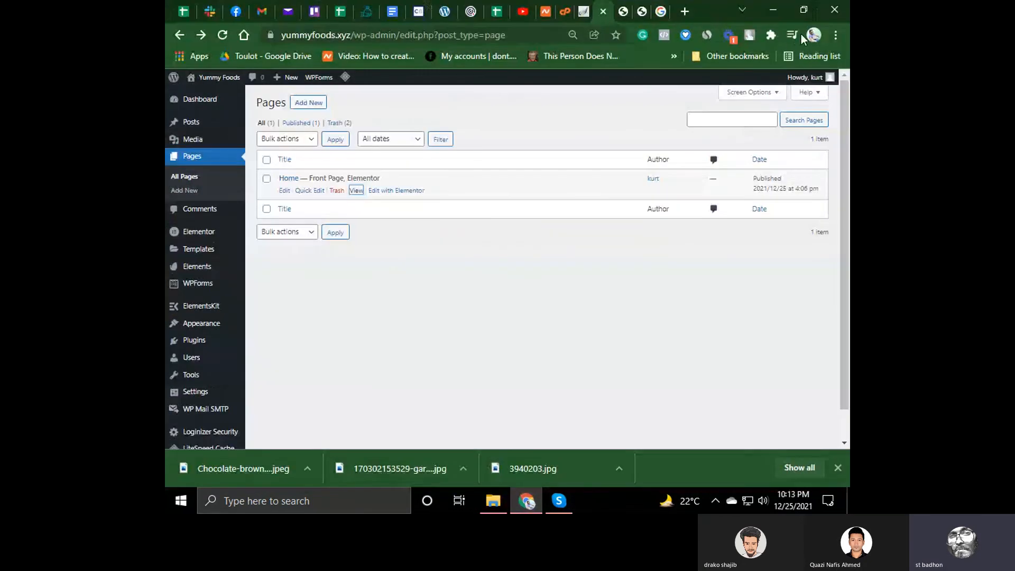
left_click(834, 36)
left_click(789, 87)
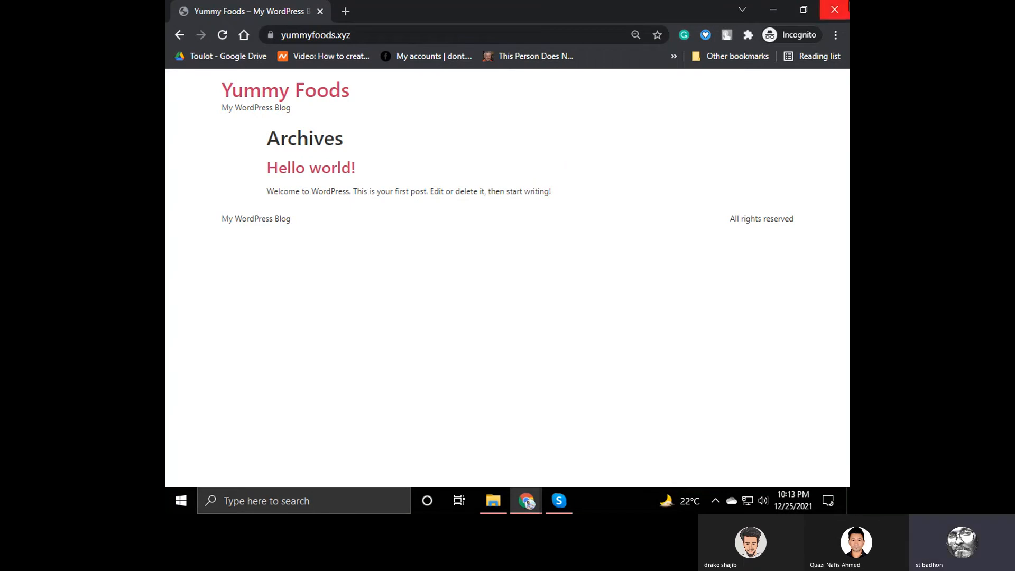
left_click(836, 10)
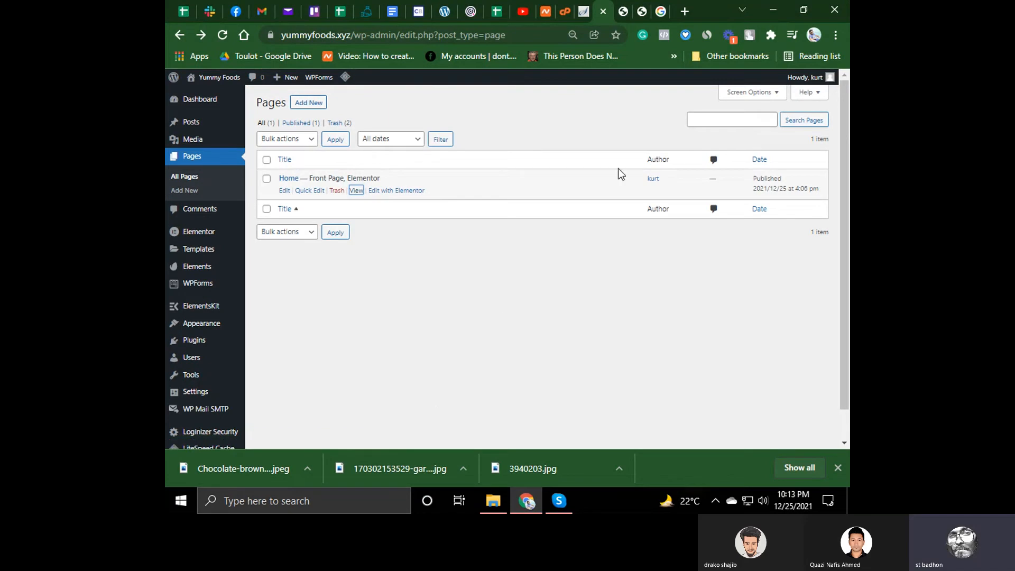
- Switch to Skype, send the copied yummyfoods.xyz address in the call's group chat, and return to the browser
left_click(559, 501)
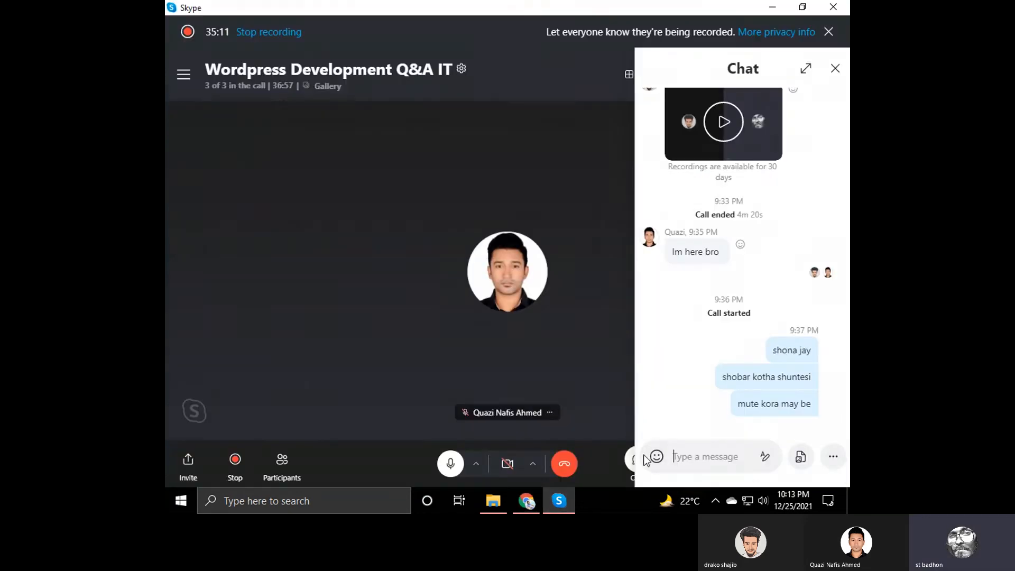
left_click(712, 454)
type("https://yummyfoods.xyz")
key("Return")
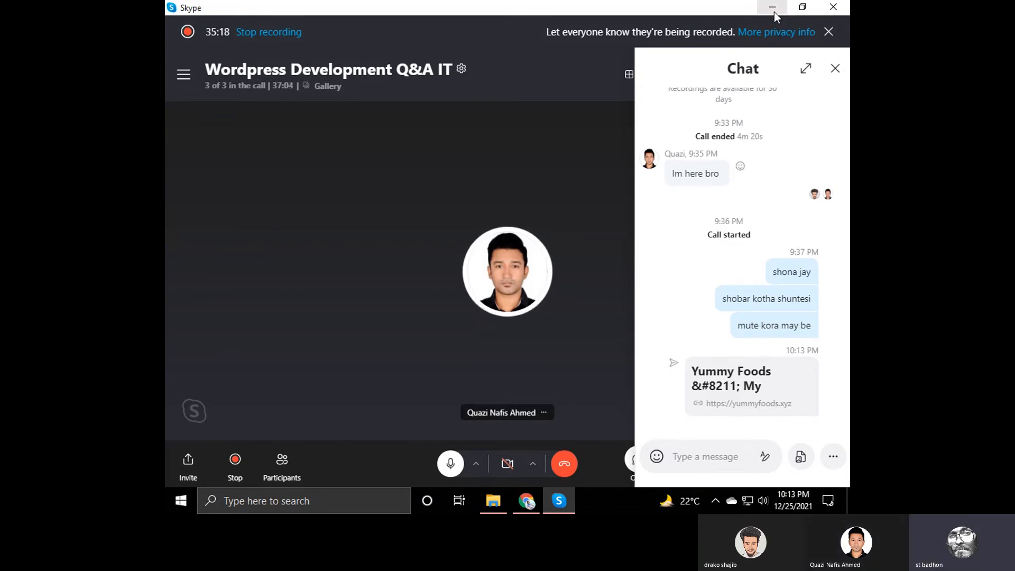
left_click(774, 12)
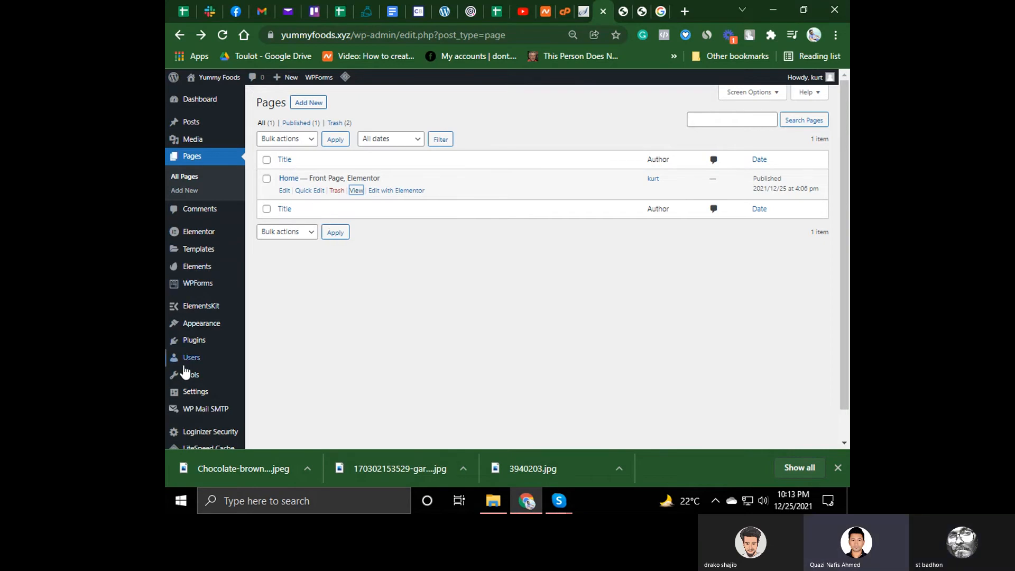
- Look through the site's General settings and Writing settings, from the site title down to the update services
left_click(195, 392)
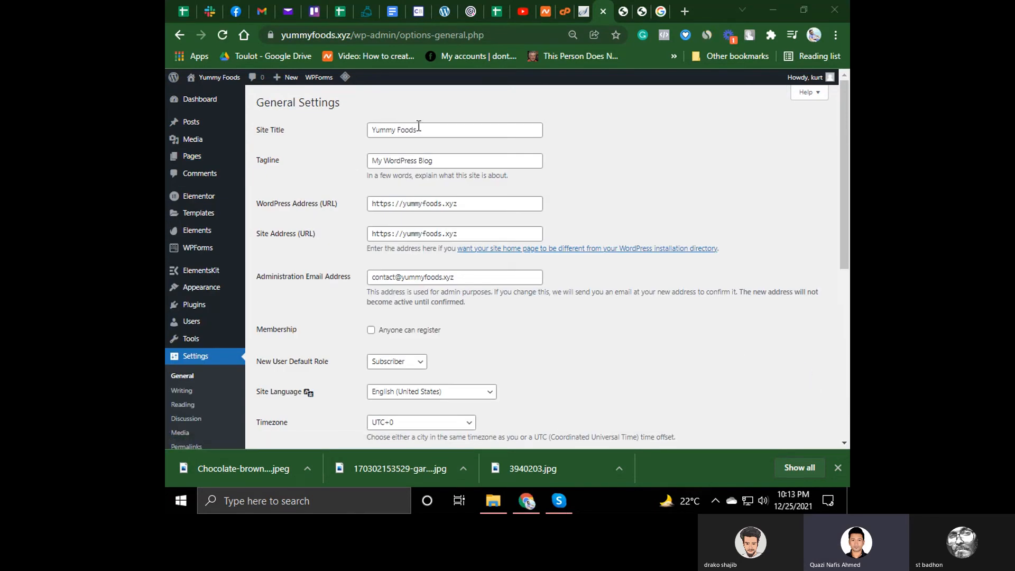
left_click_drag(418, 126, 322, 130)
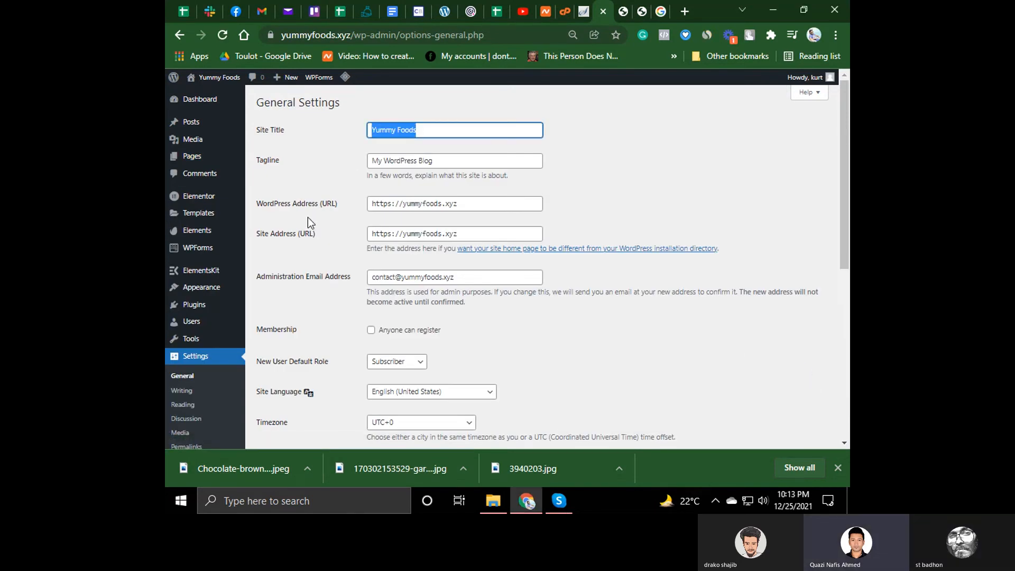
scroll(308, 217, "down", 4)
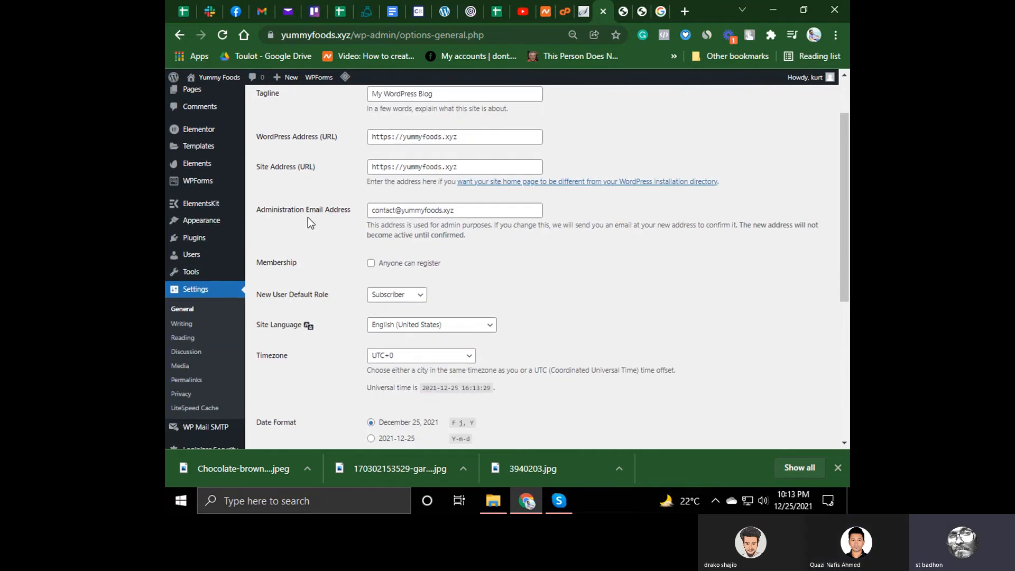
scroll(309, 222, "down", 3)
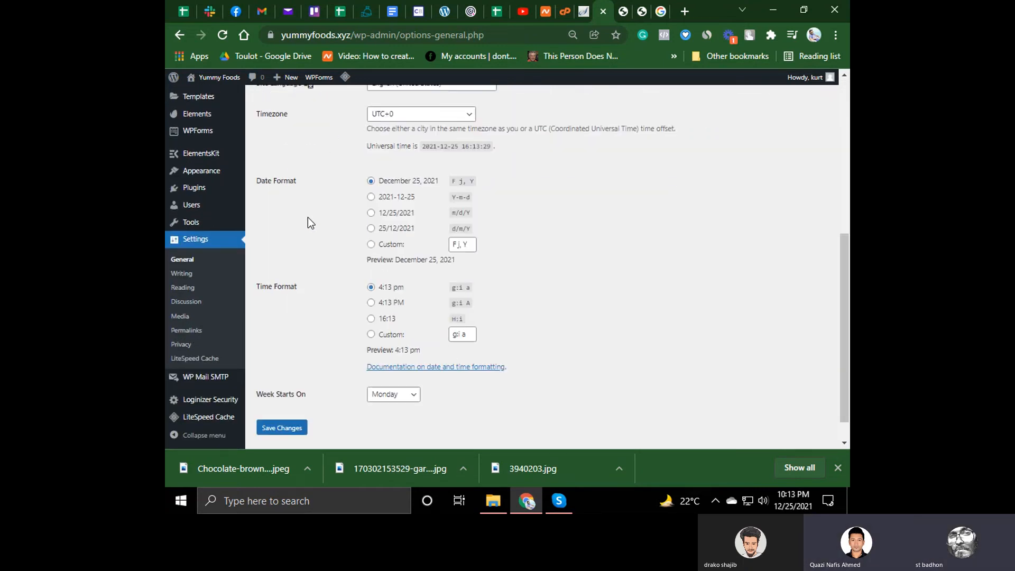
scroll(308, 218, "up", 3)
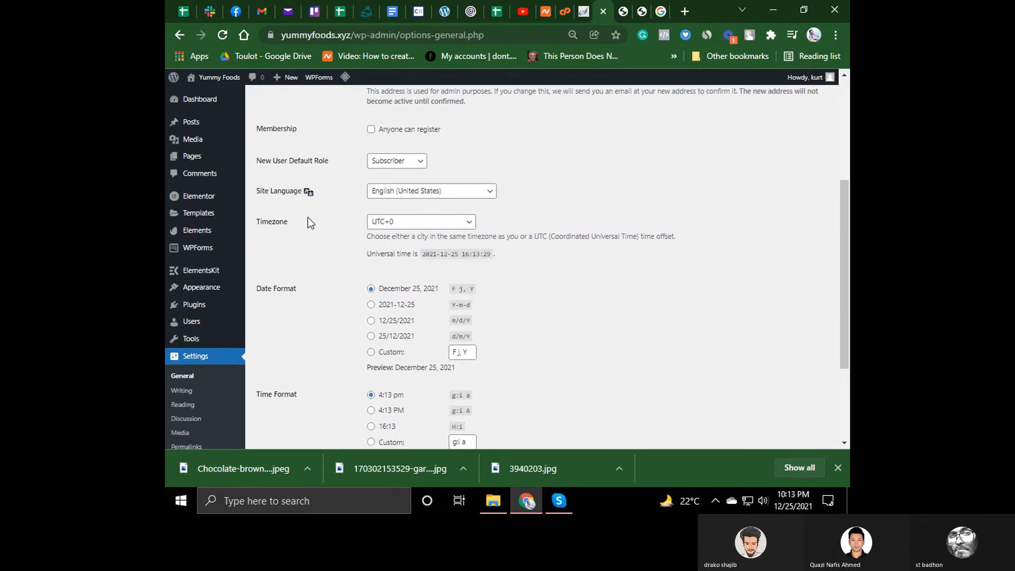
scroll(308, 217, "up", 3)
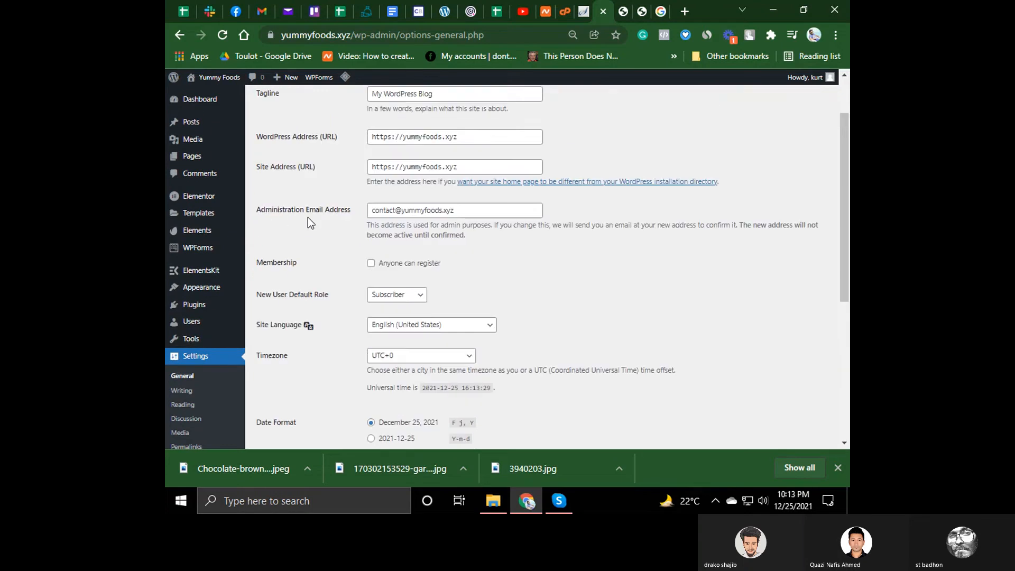
scroll(308, 217, "up", 2)
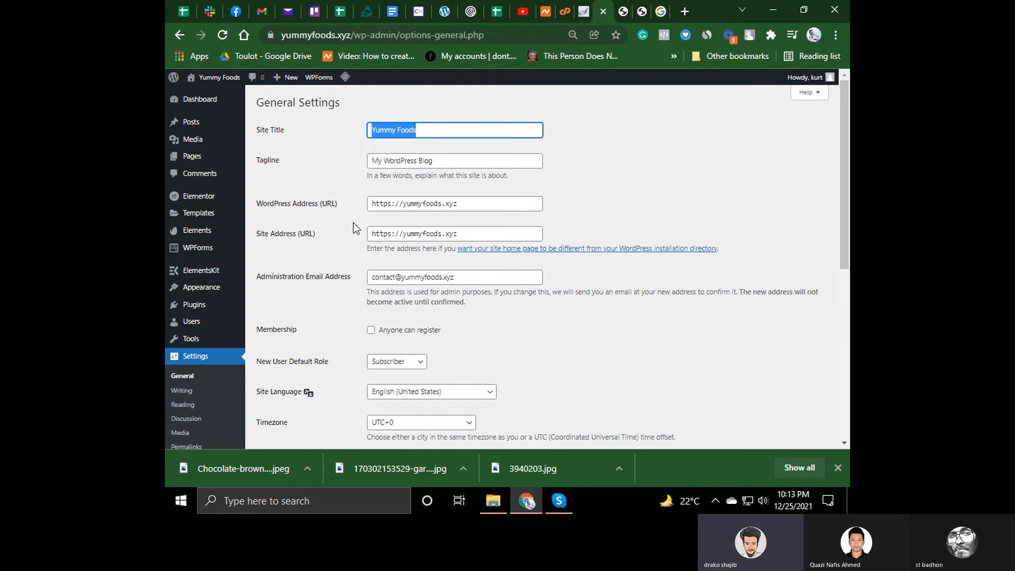
left_click(198, 389)
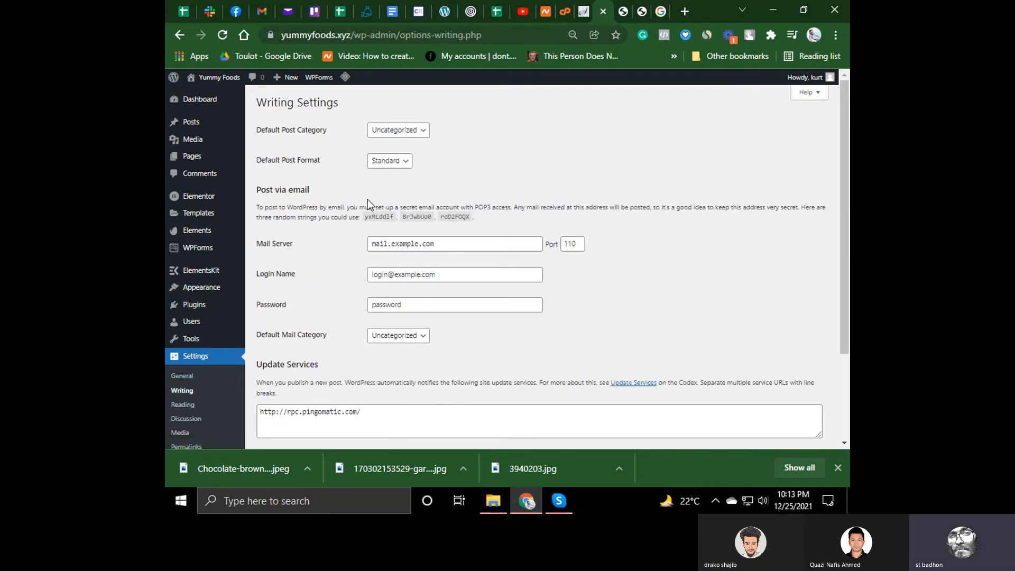
scroll(367, 199, "down", 2)
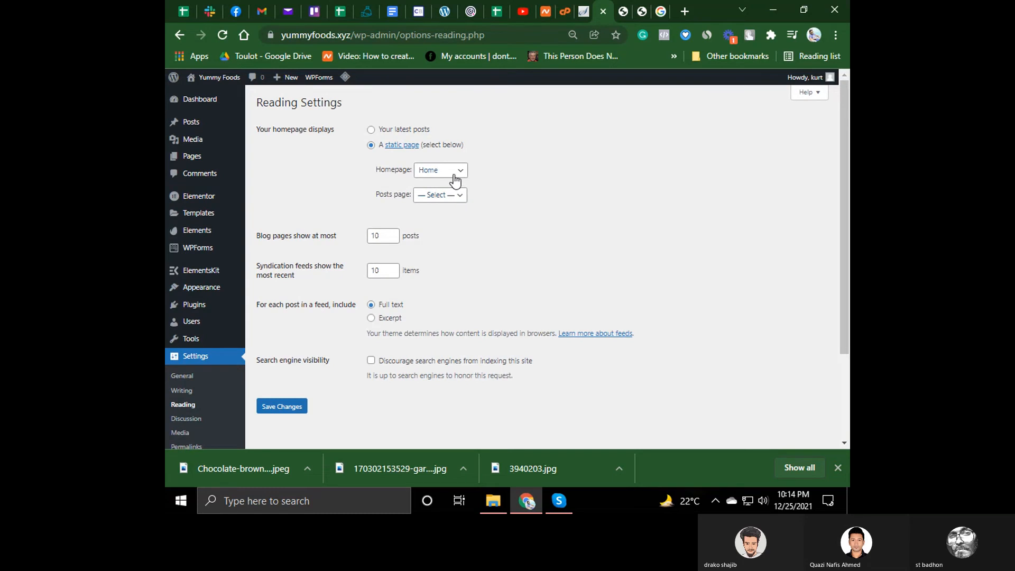
- In the Reading settings, make the homepage display the latest posts and save the change
left_click(371, 131)
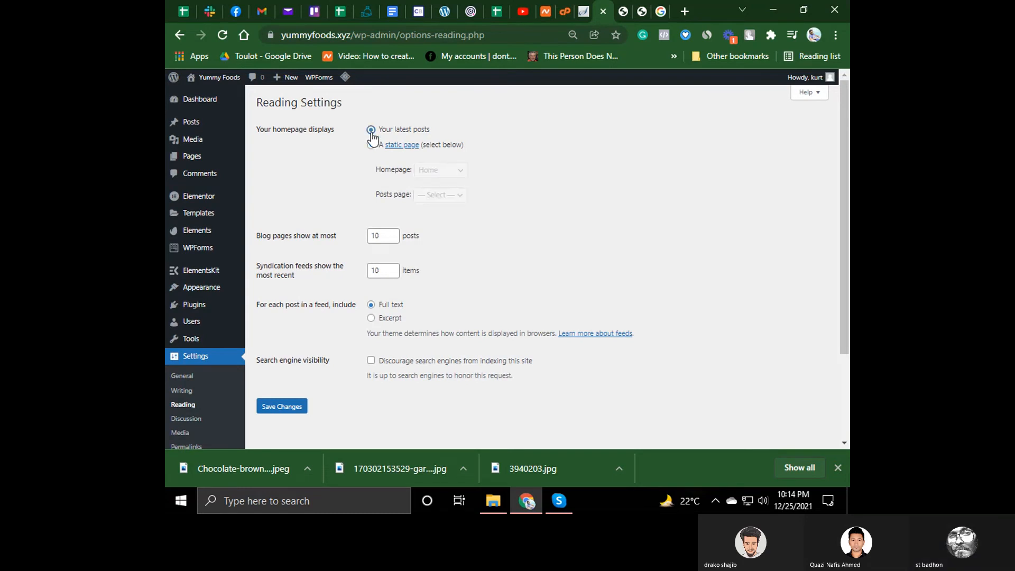
left_click(276, 412)
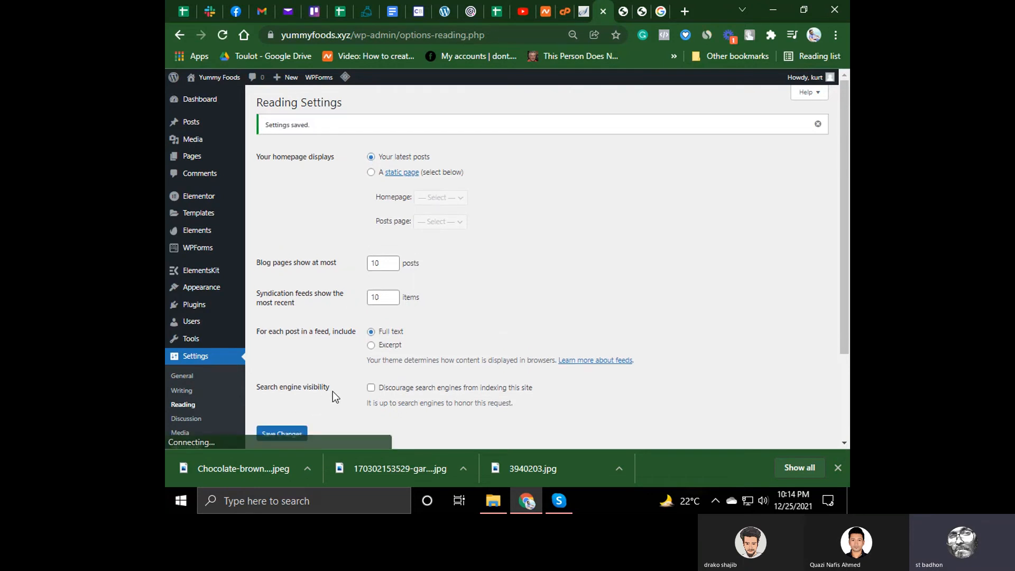
- Set the homepage to a static page with Home as the Homepage, leave the Posts page unselected, and save the Reading settings
left_click(371, 172)
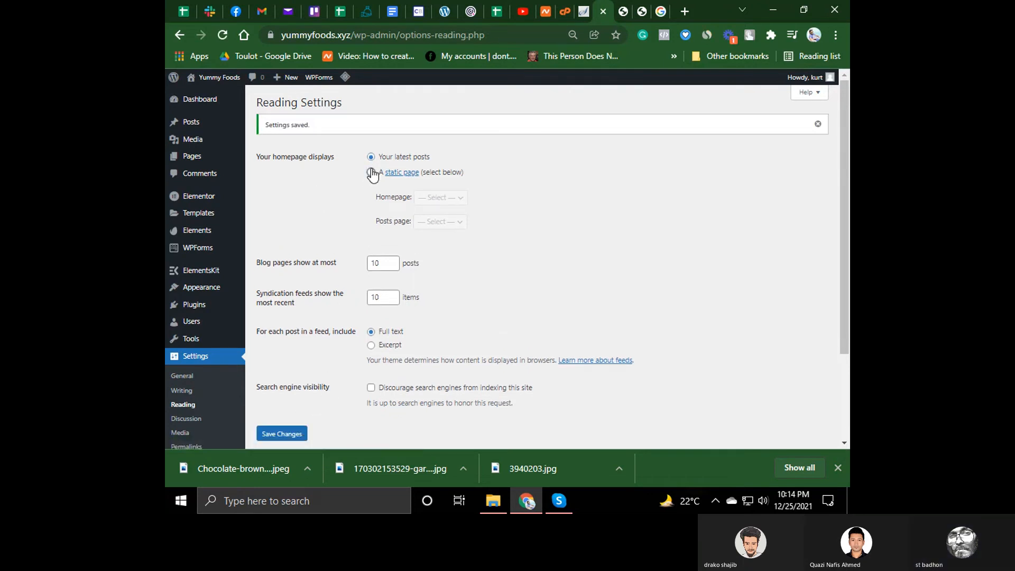
left_click(441, 198)
left_click(443, 223)
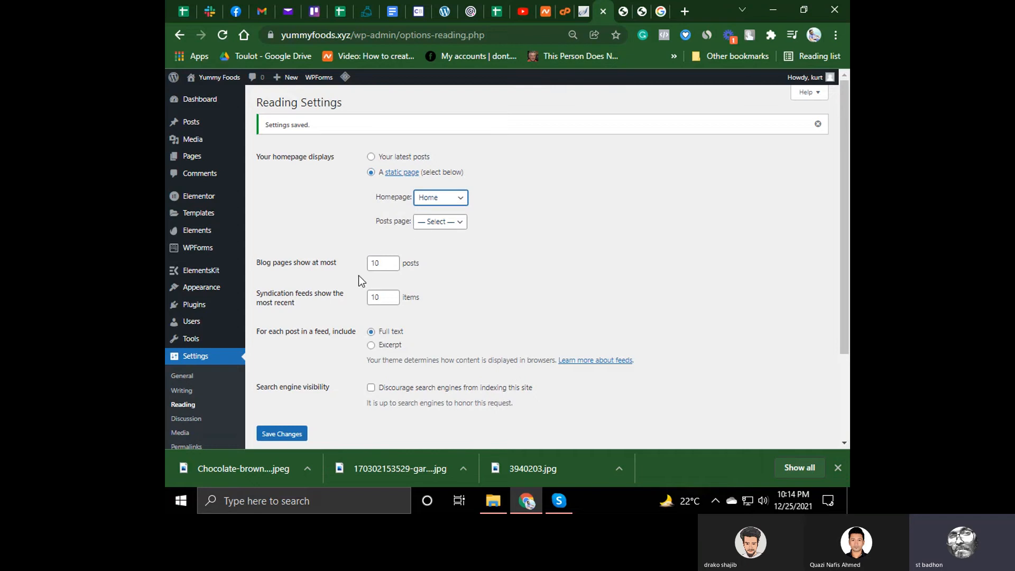
scroll(328, 264, "down", 3)
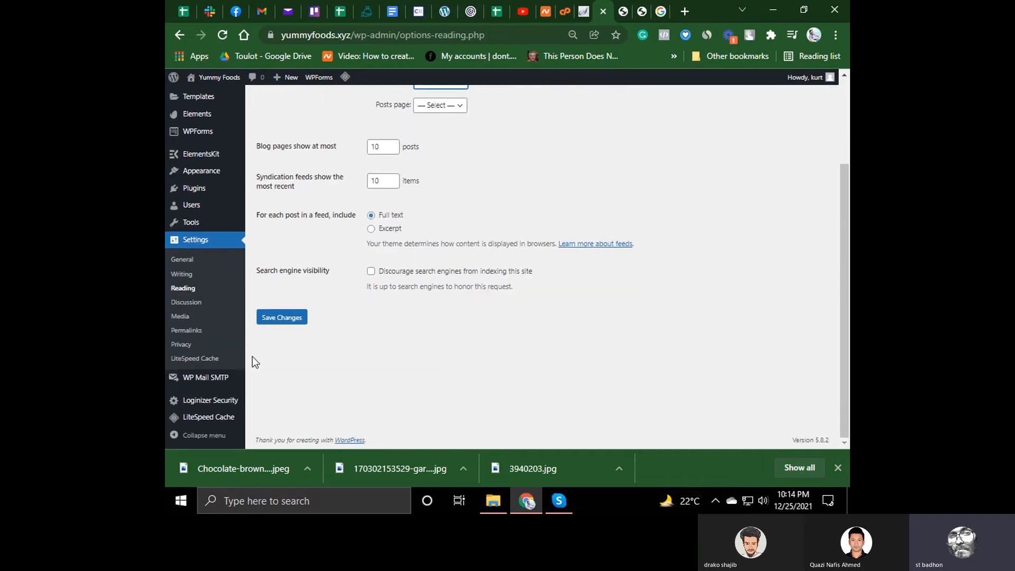
left_click(287, 320)
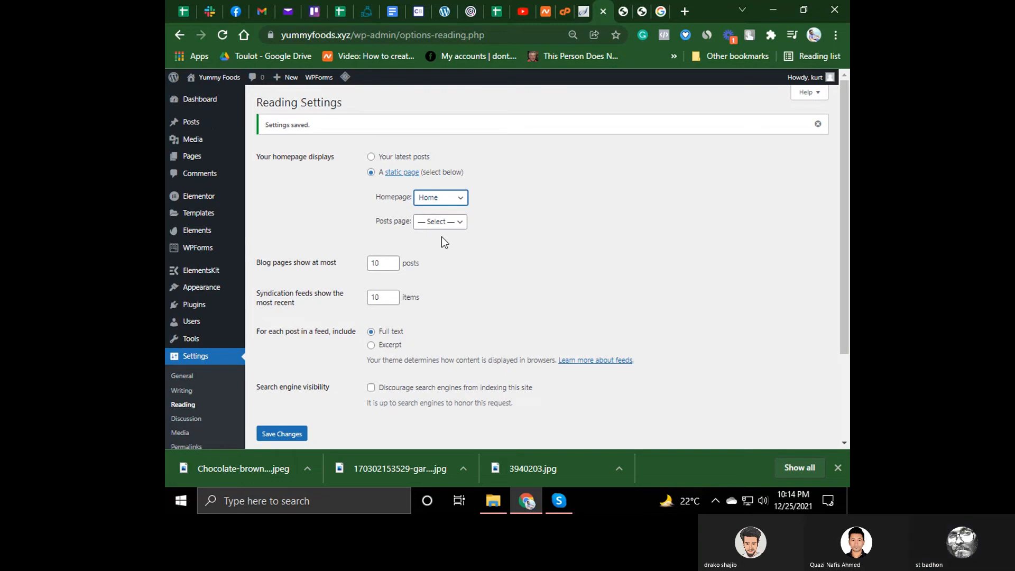
left_click(441, 222)
left_click(443, 232)
left_click(295, 436)
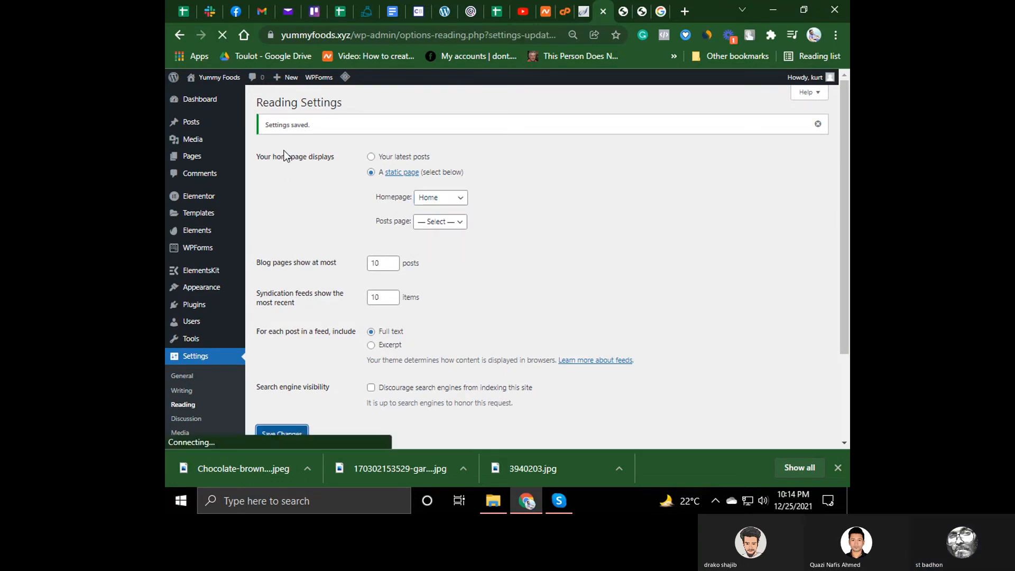
- Copy the site's root address, check yummyfoods.xyz in a new incognito window, and close that window
left_click(334, 35)
left_click_drag(334, 35, 176, 34)
key("ctrl+c")
left_click(836, 35)
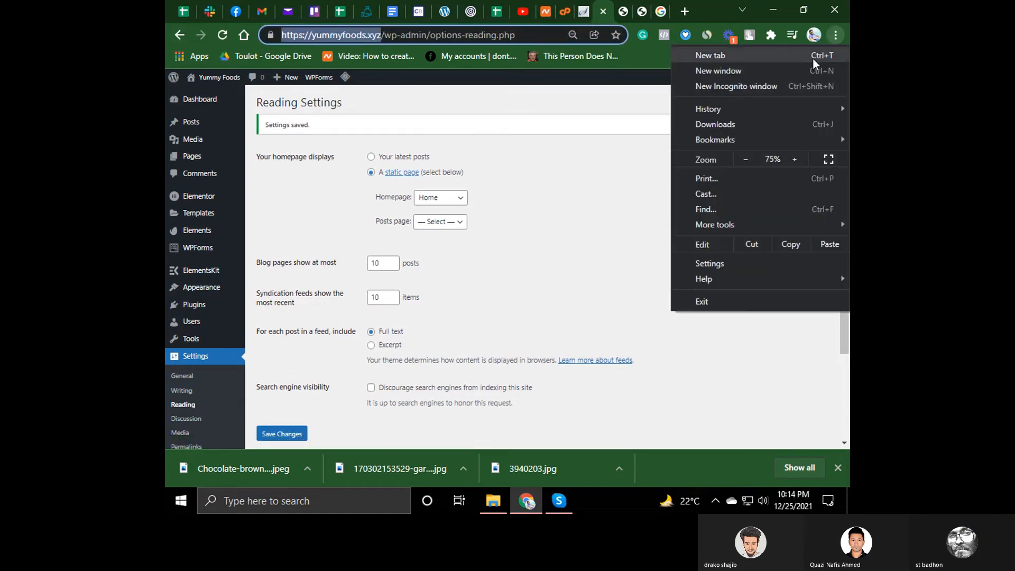
left_click(770, 79)
key("ctrl+v")
key("Return")
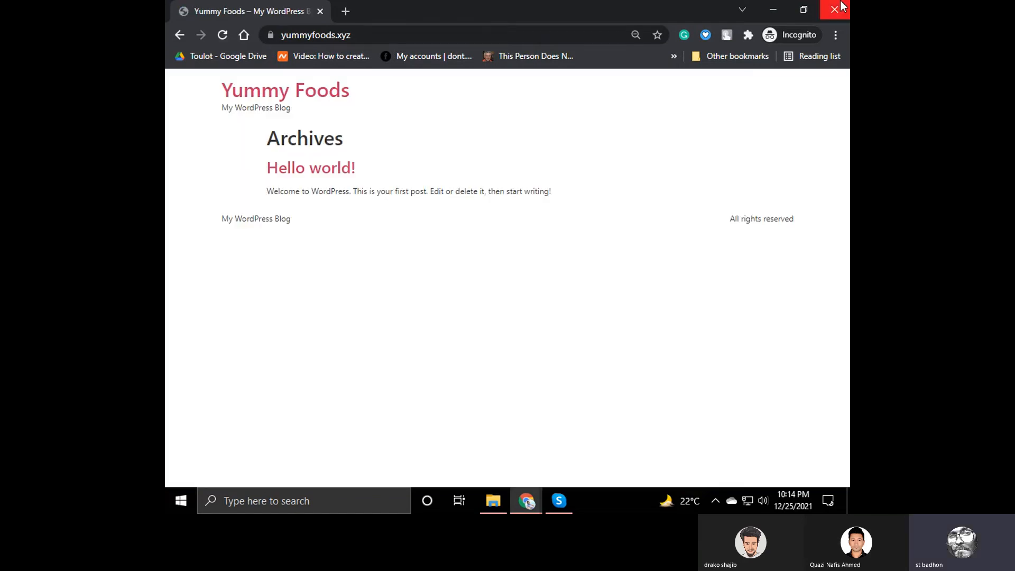
left_click(835, 9)
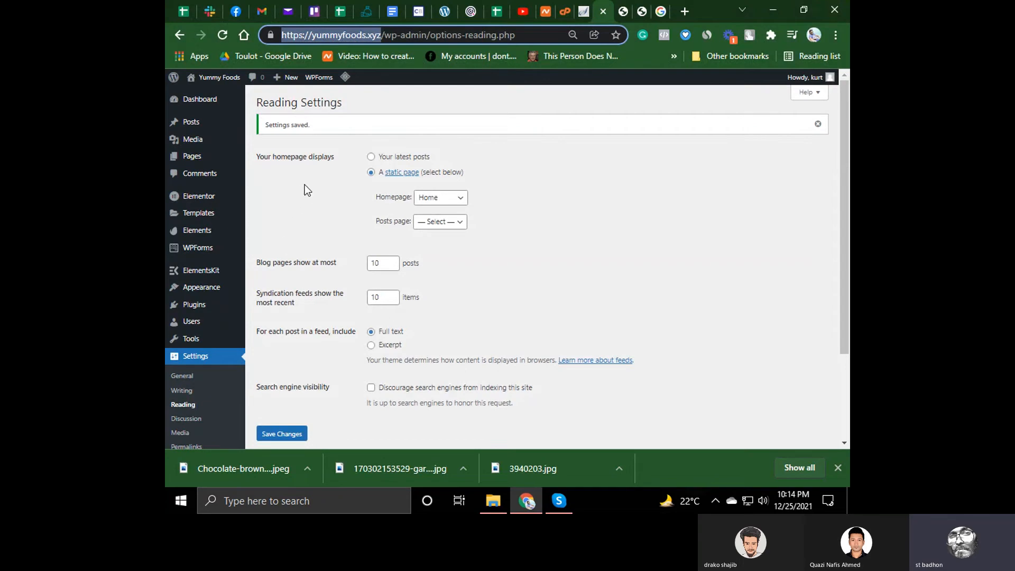
- Purge all of the site's LiteSpeed caches
mouse_move(353, 82)
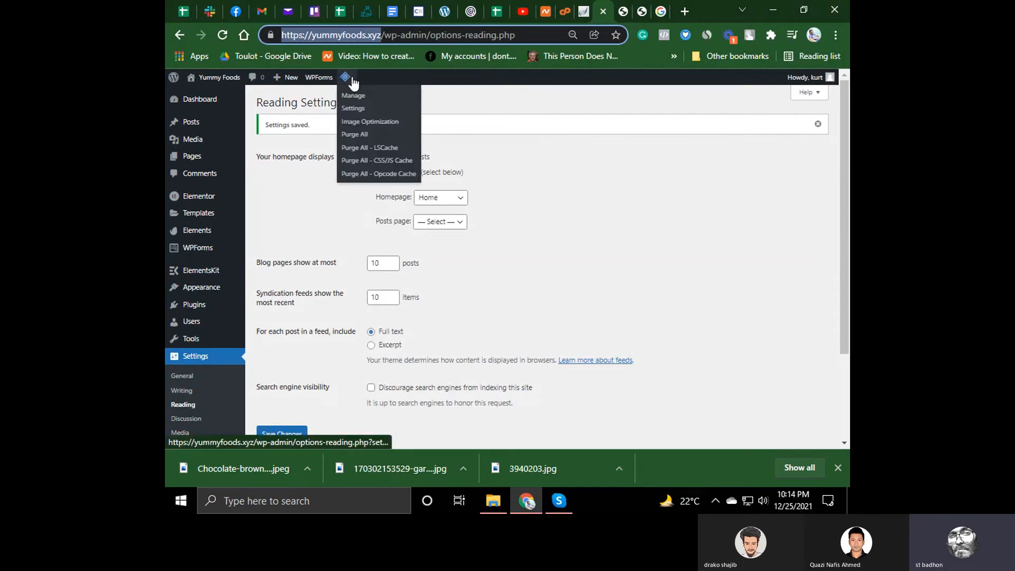
left_click(369, 135)
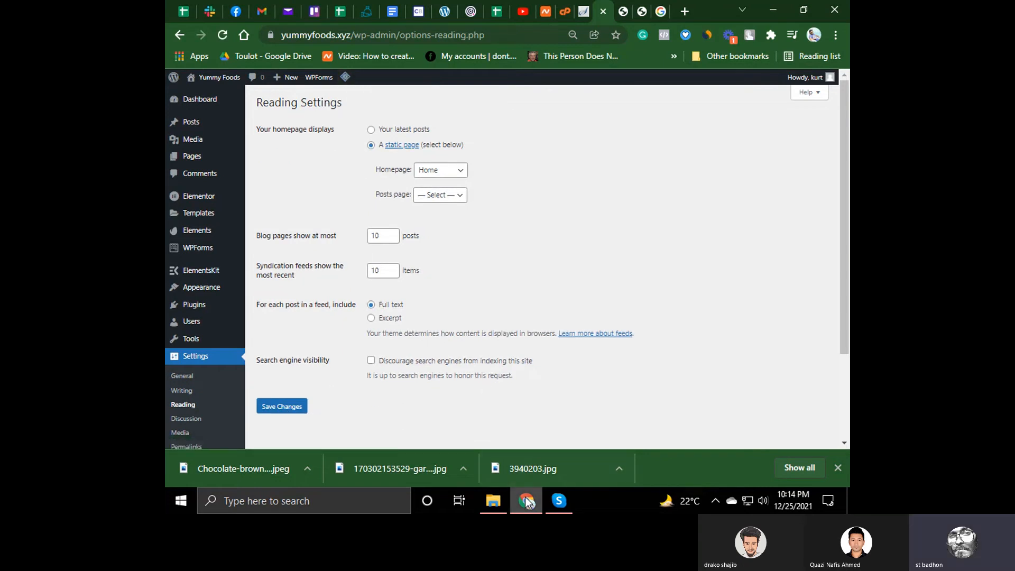
- Copy the root address again and open yummyfoods.xyz in a fresh incognito window to recheck the front page
left_click_drag(356, 35, 280, 35)
key("ctrl+c")
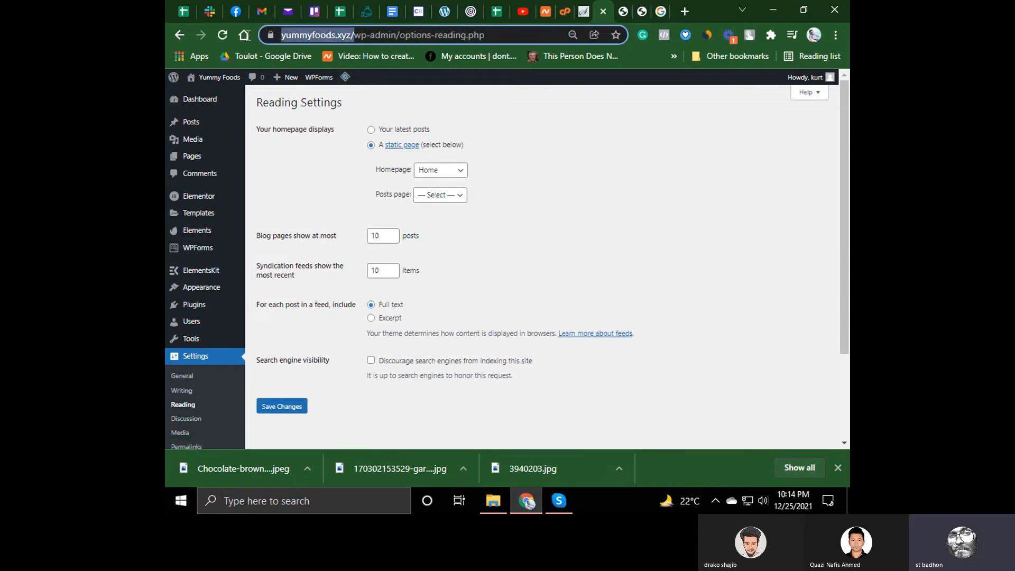
left_click(836, 35)
left_click(766, 87)
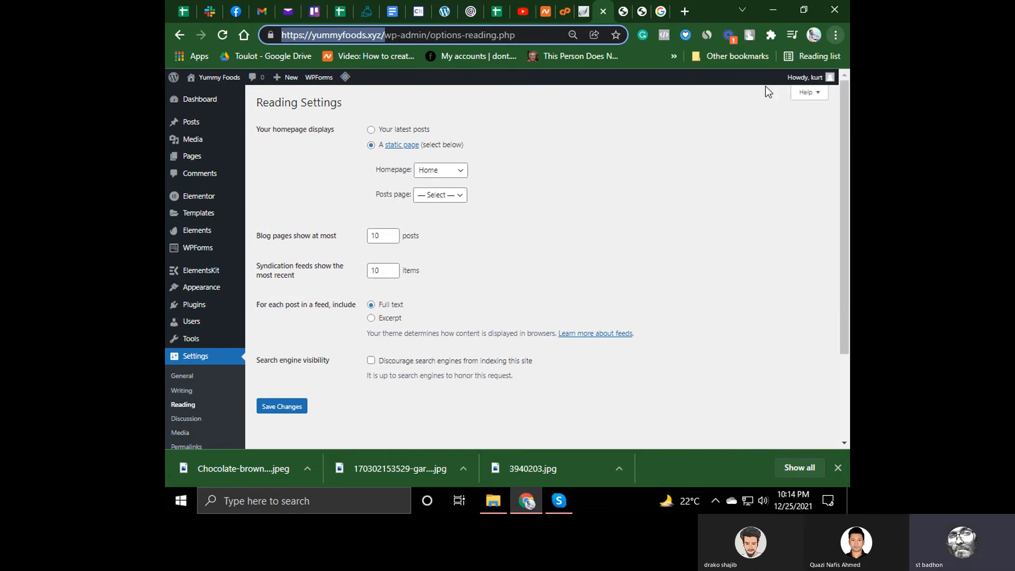
key("ctrl+v")
key("Return")
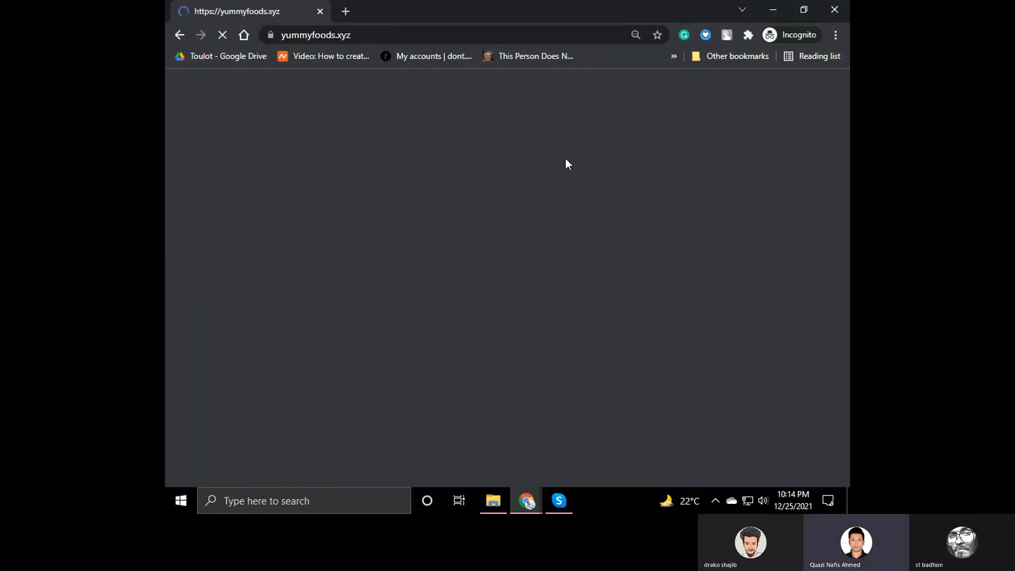
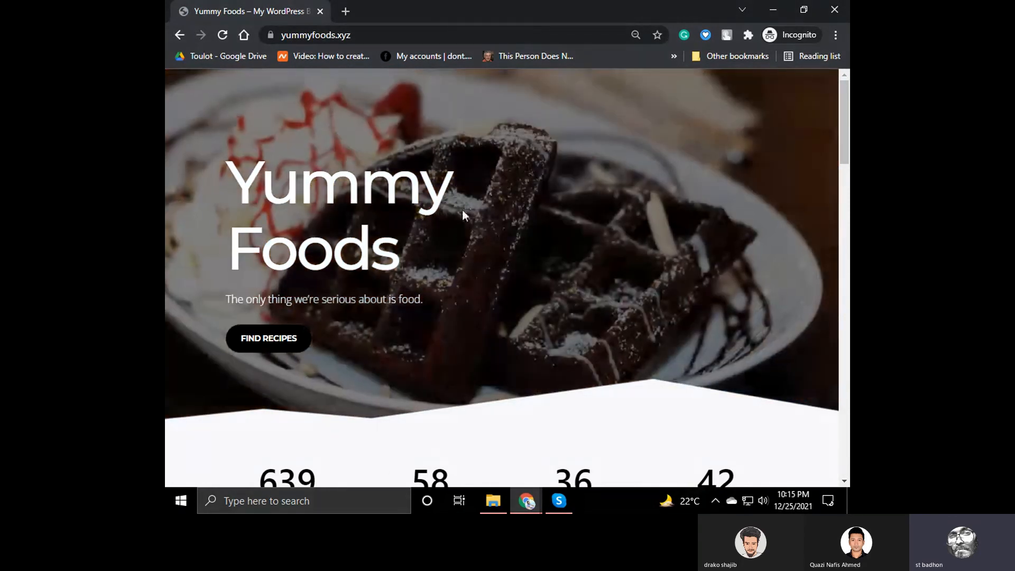
- Return to the logged-in window, visit the site's front page, and view the LiteSpeed cache purge options there
key("alt+Tab")
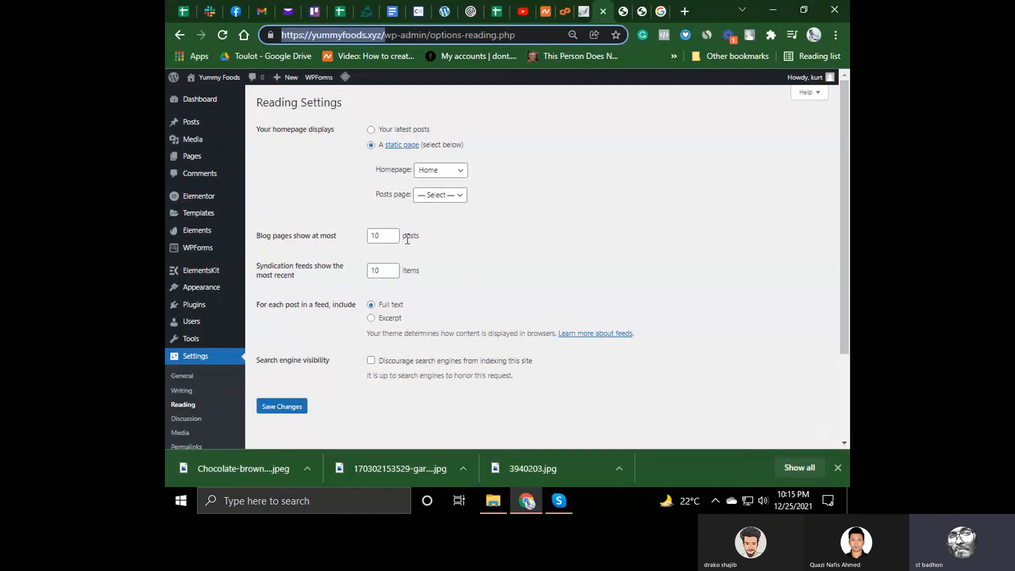
mouse_move(345, 78)
left_click(205, 97)
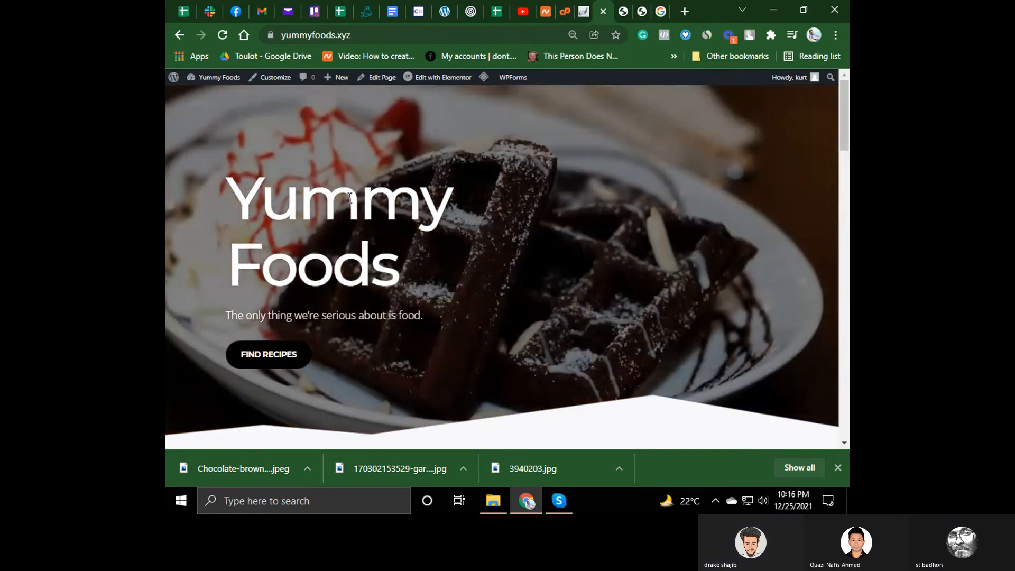
mouse_move(487, 84)
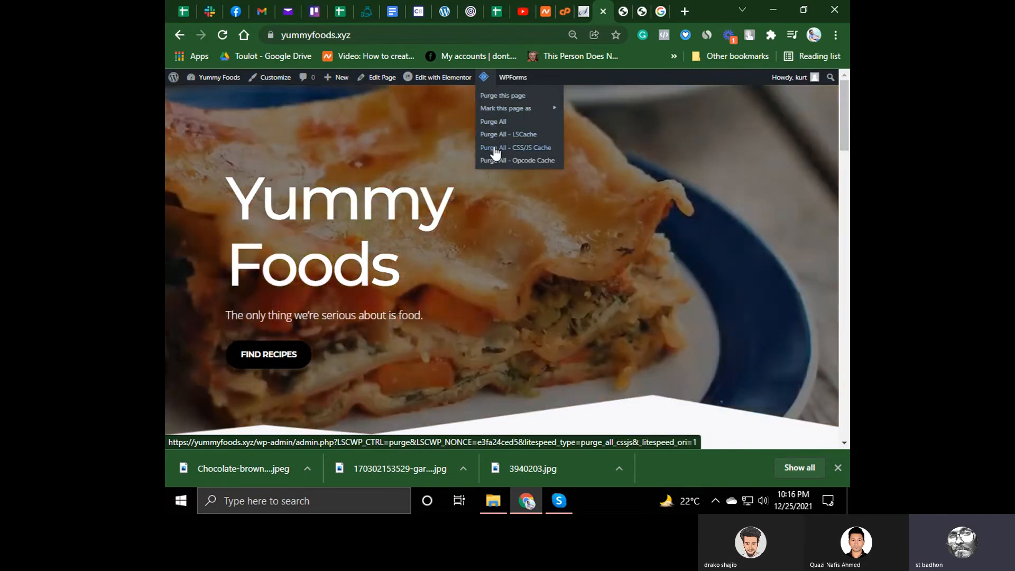
mouse_move(487, 104)
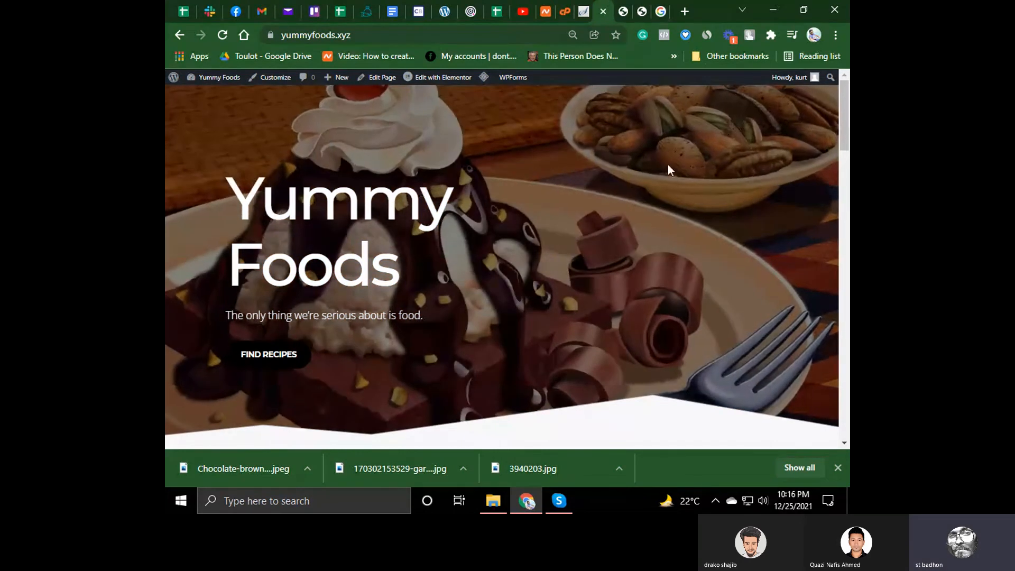
- Look through the front page's hero, counters and "what we do." services section
scroll(634, 191, "down", 3)
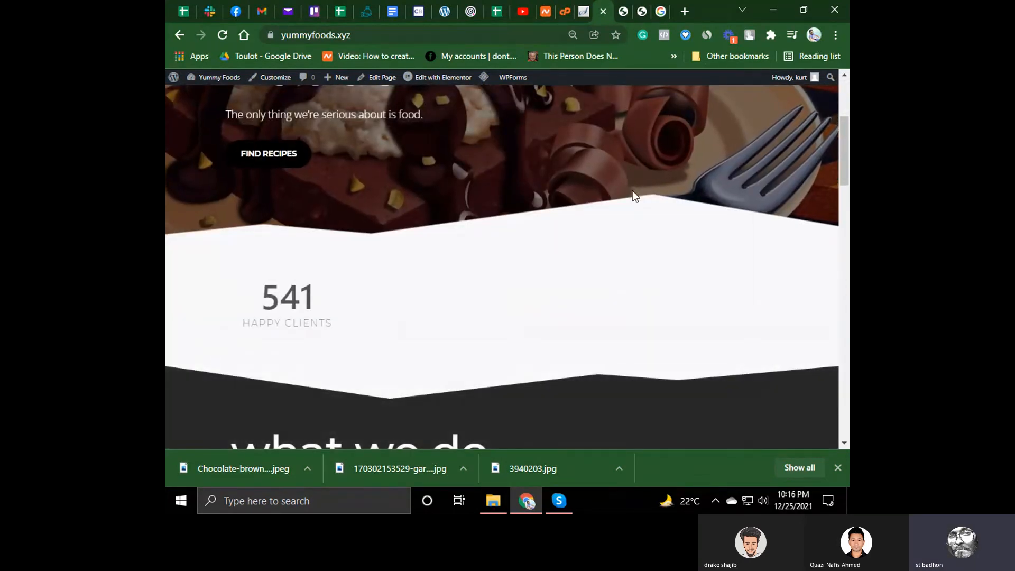
scroll(633, 192, "down", 3)
scroll(633, 191, "up", 3)
scroll(633, 192, "down", 1)
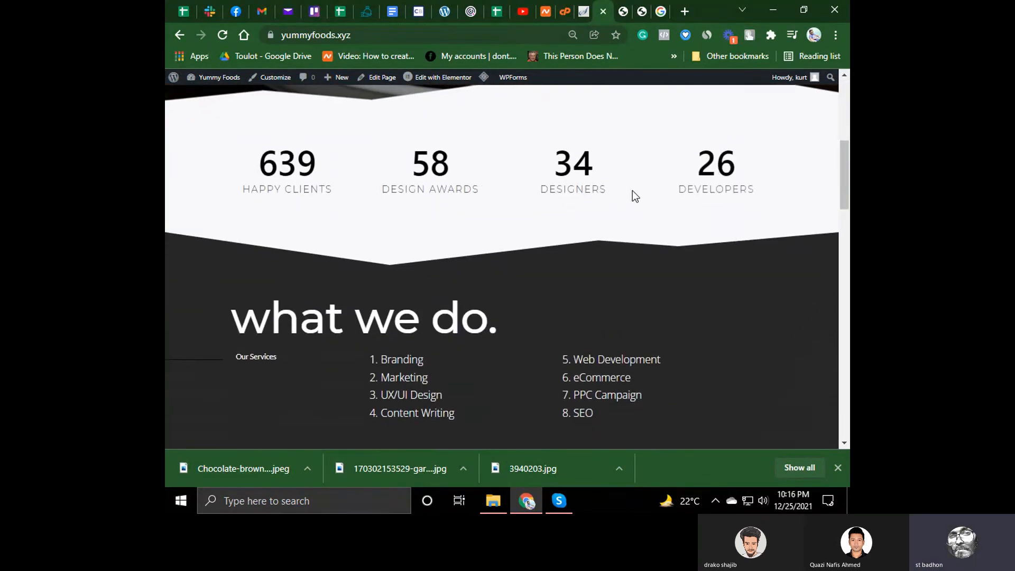
scroll(633, 191, "down", 1)
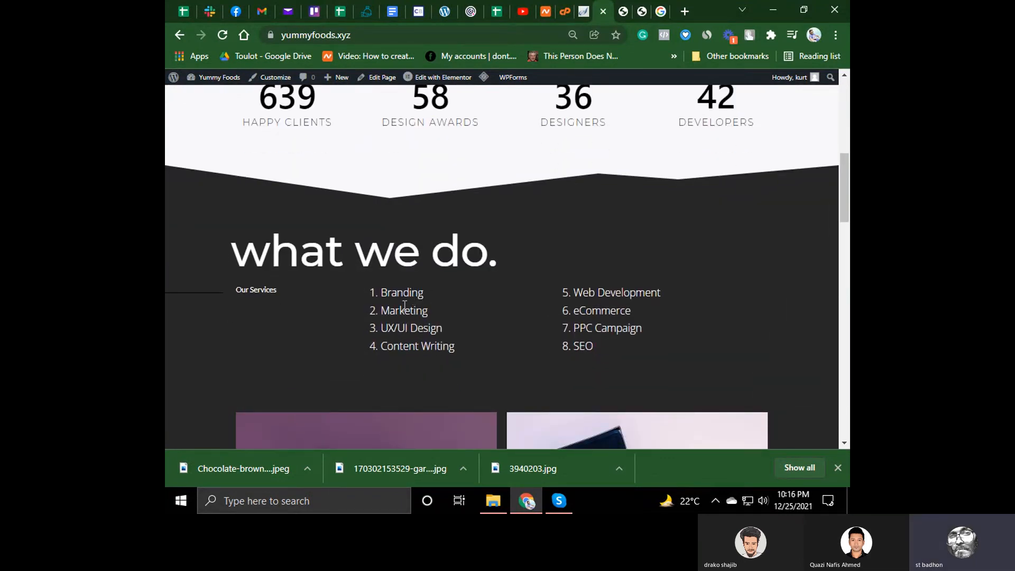
scroll(294, 259, "down", 3)
scroll(418, 230, "up", 4)
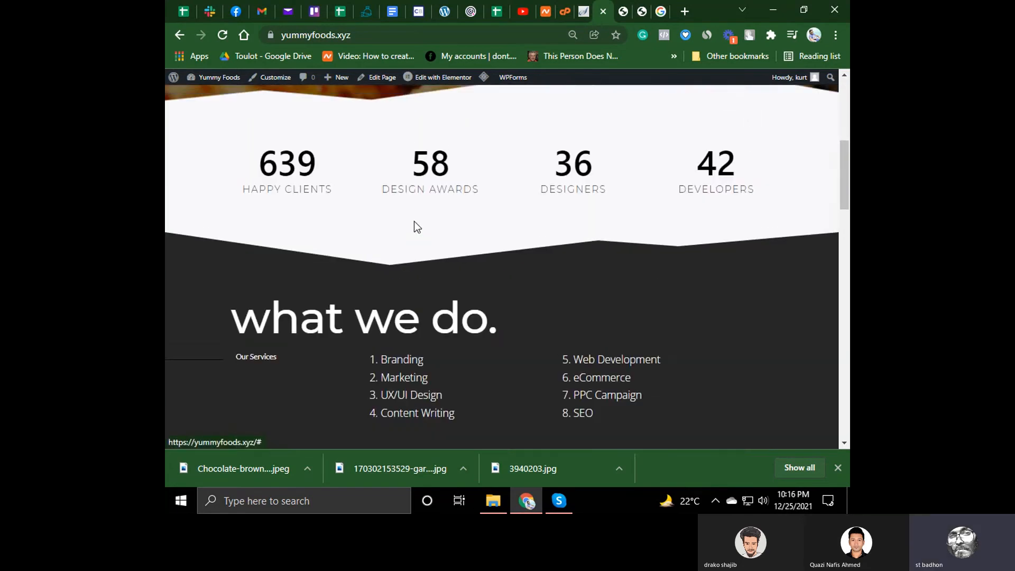
scroll(414, 221, "up", 5)
- Open the front page for editing with Elementor and dismiss the browser's downloads bar
mouse_move(433, 86)
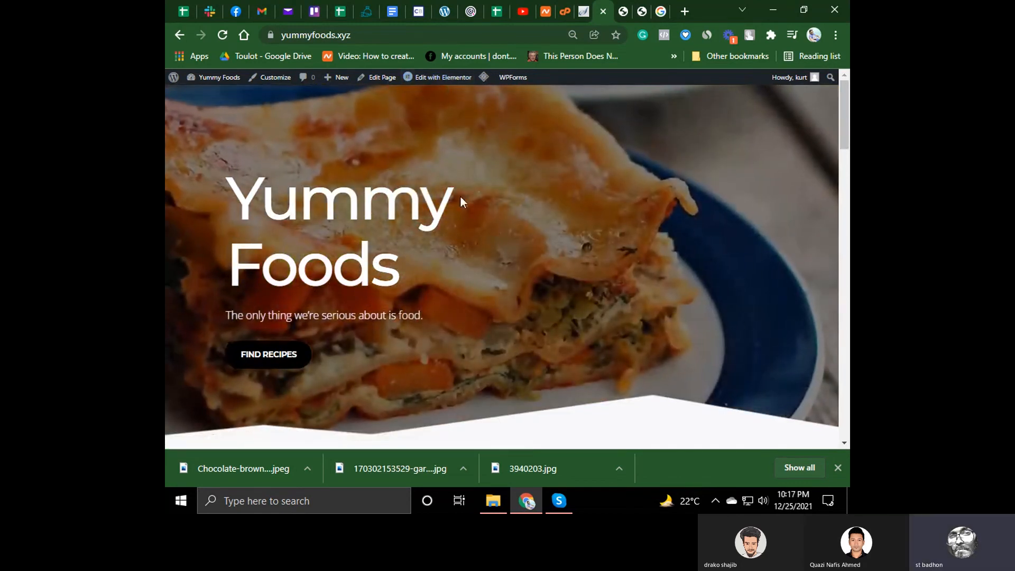
scroll(460, 294, "down", 2)
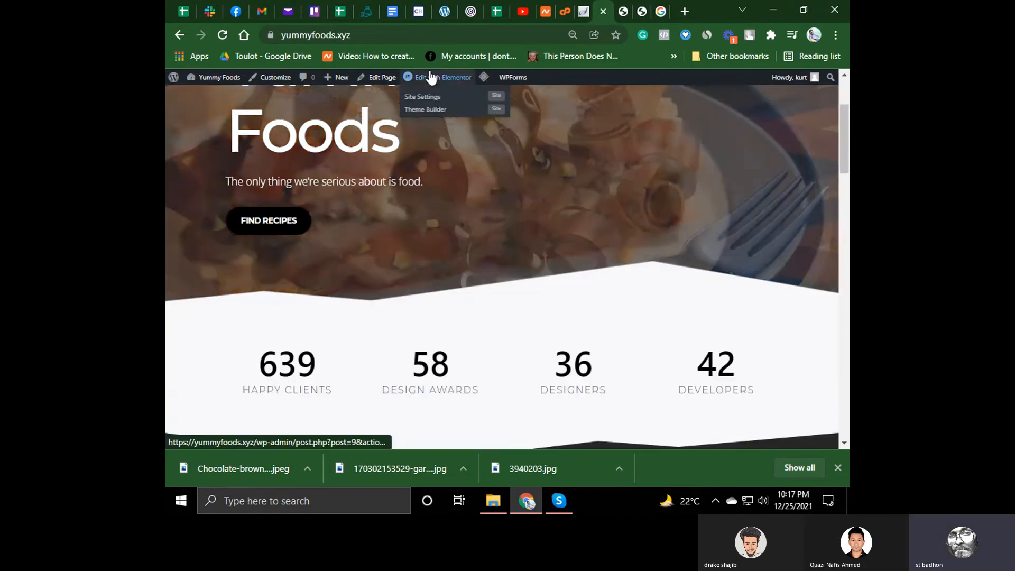
left_click(457, 79)
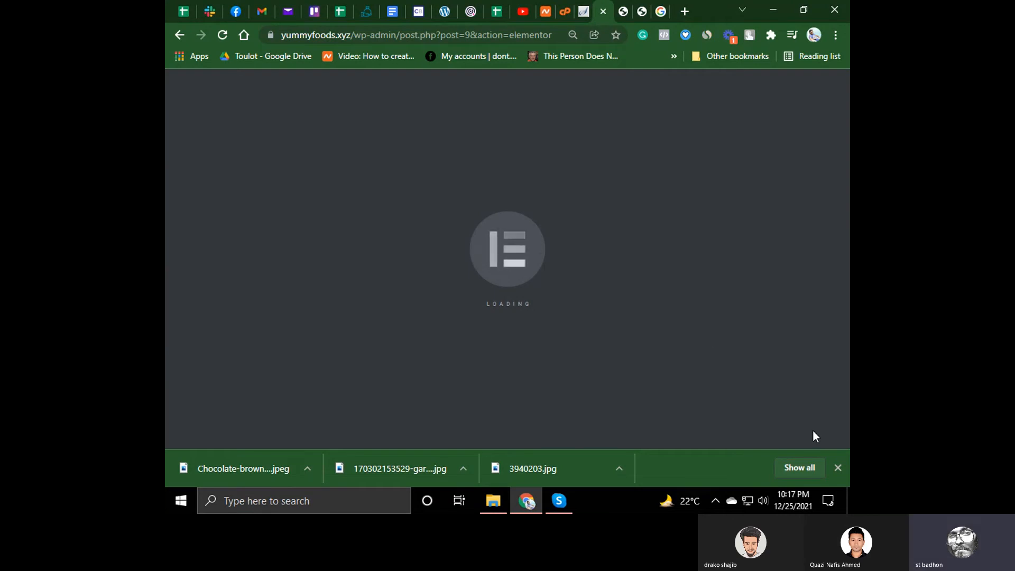
left_click(837, 468)
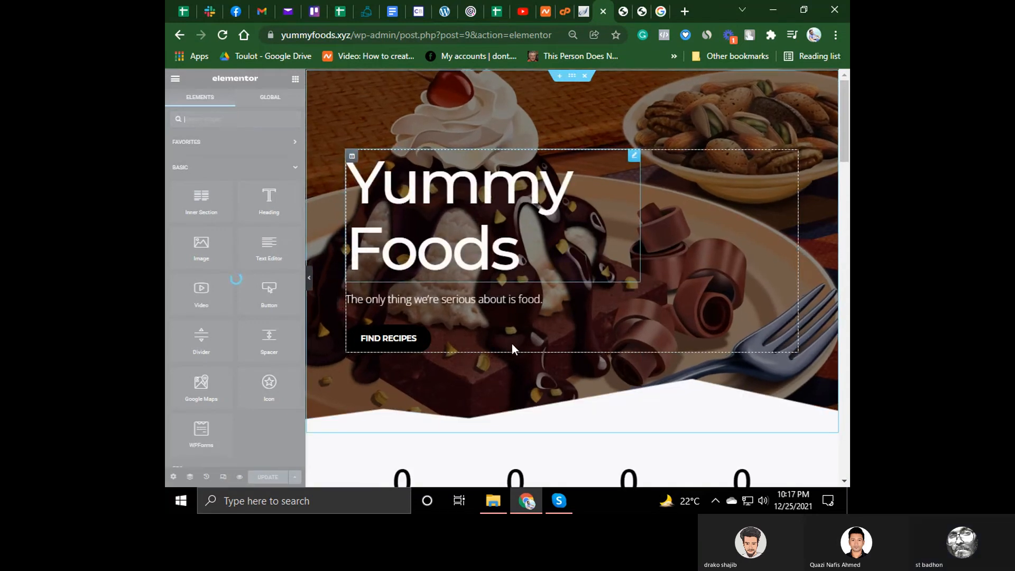
- Examine the editable content of the "what we do." heading and the two numbered service lists
scroll(512, 344, "down", 4)
scroll(512, 340, "up", 4)
scroll(537, 275, "down", 15)
scroll(491, 271, "up", 8)
left_click(484, 304)
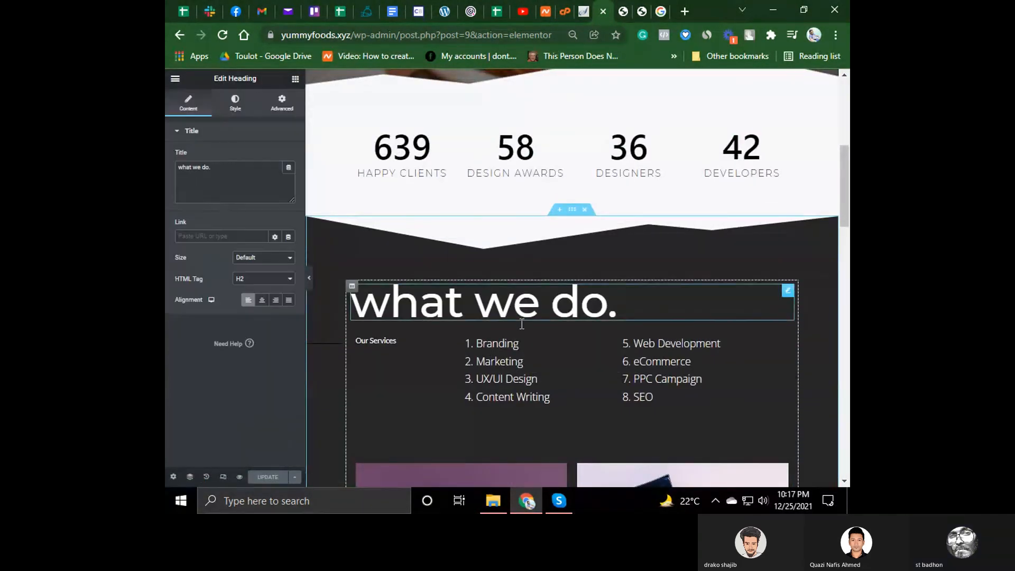
left_click(490, 345)
left_click(646, 356)
scroll(462, 349, "down", 1)
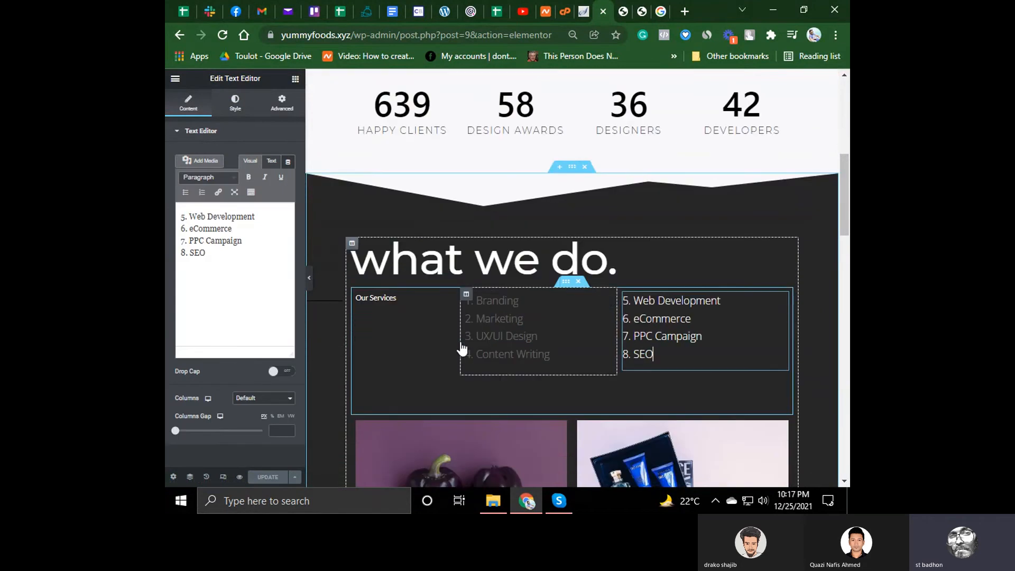
- Inspect the title text of the "what we do." heading, the Our Services label and the Branding list
scroll(463, 349, "down", 8)
scroll(503, 370, "up", 6)
left_click(476, 238)
left_click(497, 171)
left_click_drag(211, 167, 182, 169)
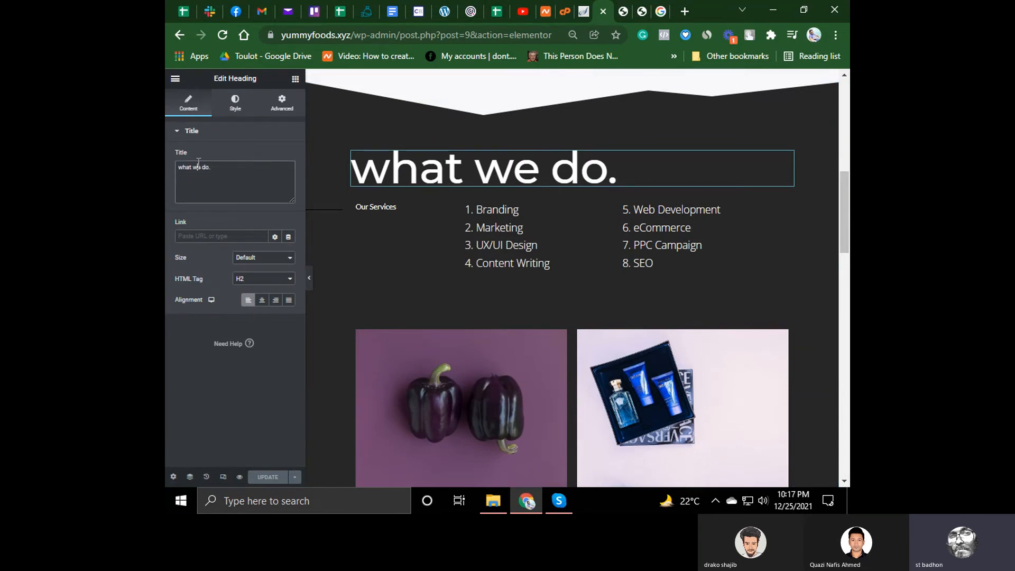
left_click(407, 176)
left_click_drag(603, 174, 296, 176)
left_click(398, 208)
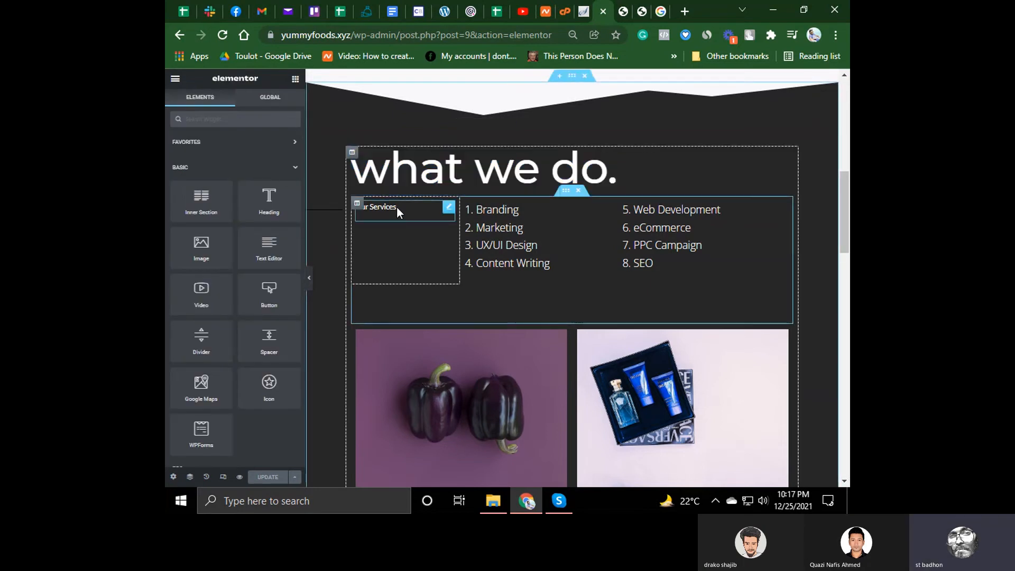
left_click(500, 226)
- Replace the purple bell pepper image below the services lists with Turkey.jpg from the media library
scroll(489, 300, "down", 3)
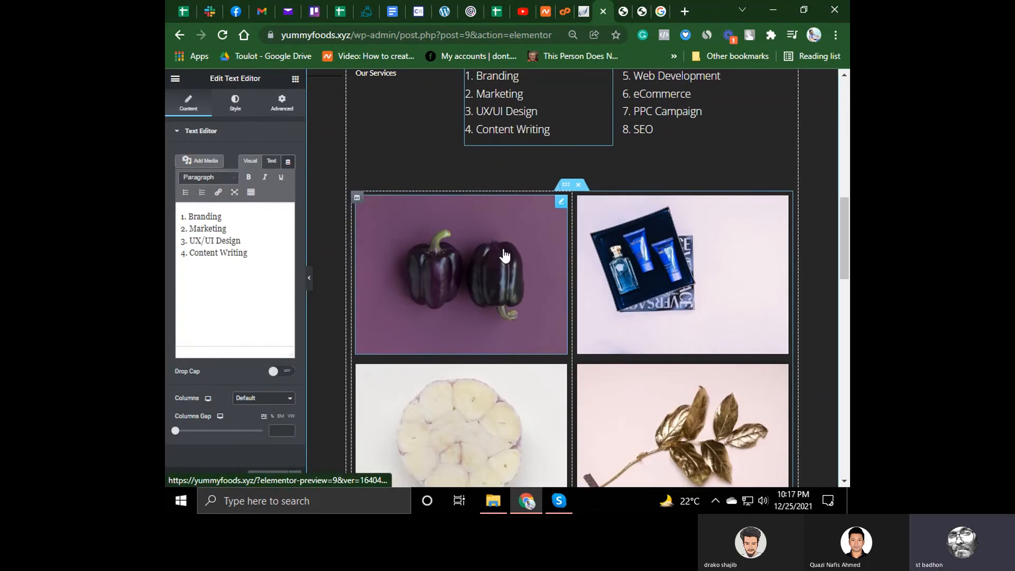
left_click(508, 254)
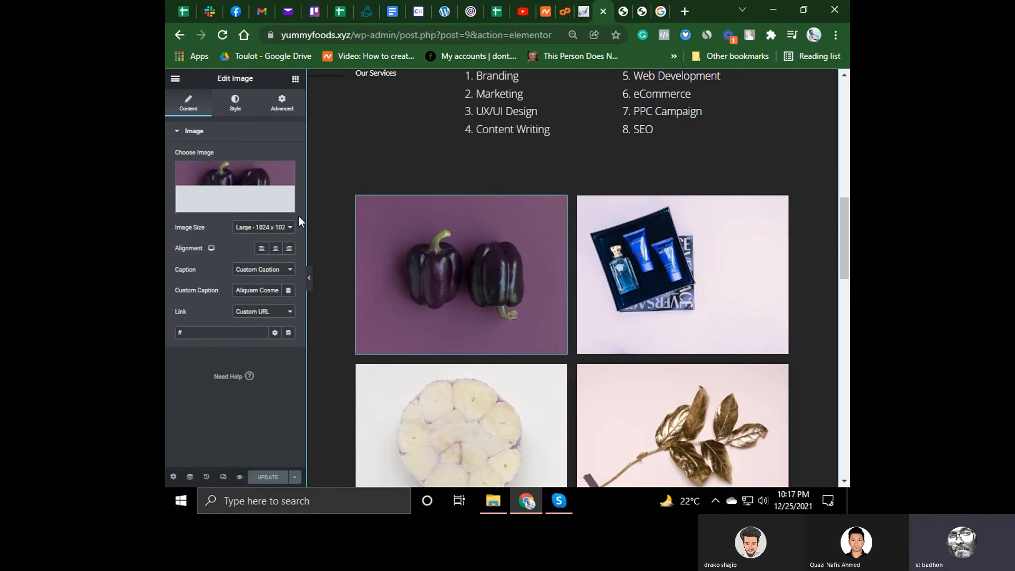
left_click(253, 184)
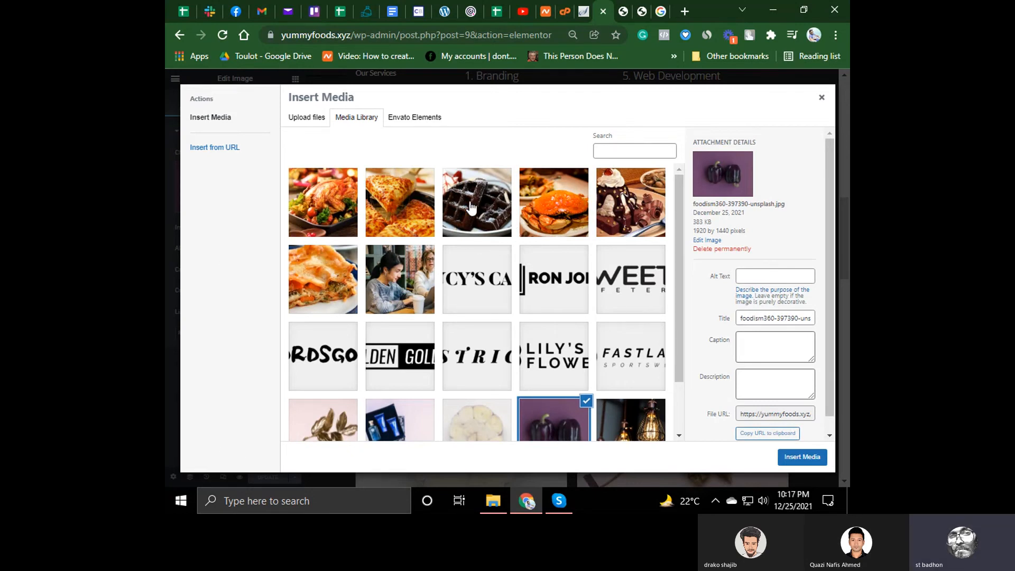
left_click(347, 204)
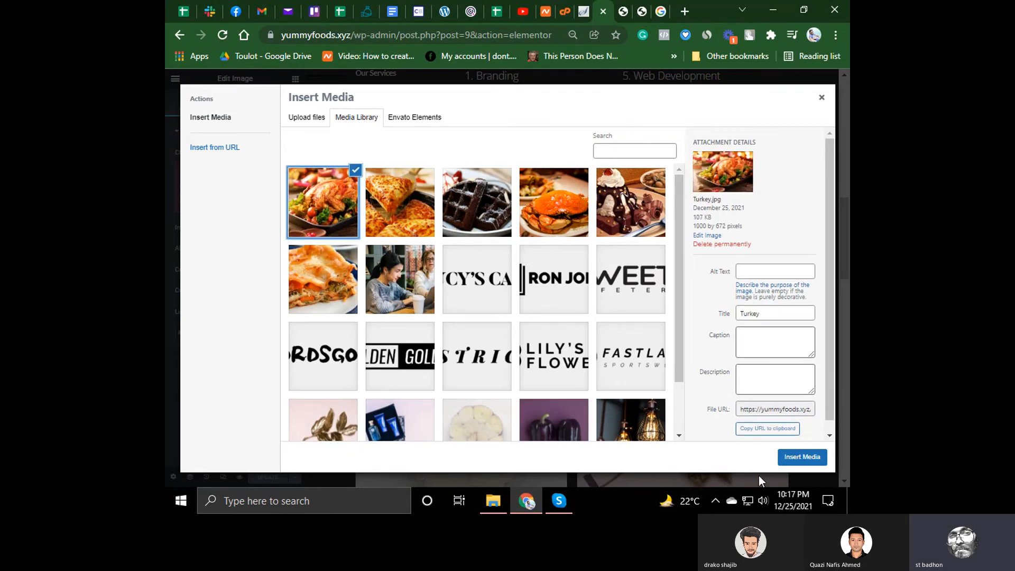
left_click(802, 457)
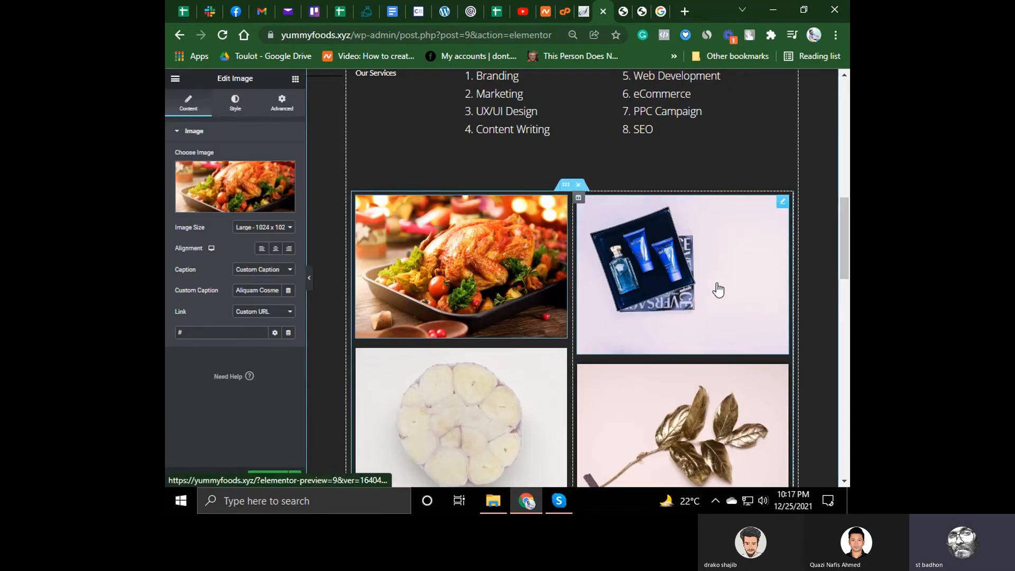
- Look through the remaining gallery images, the client logos and the "say hi." section down to the page's end
scroll(682, 272, "down", 4)
scroll(681, 272, "up", 5)
scroll(681, 272, "down", 8)
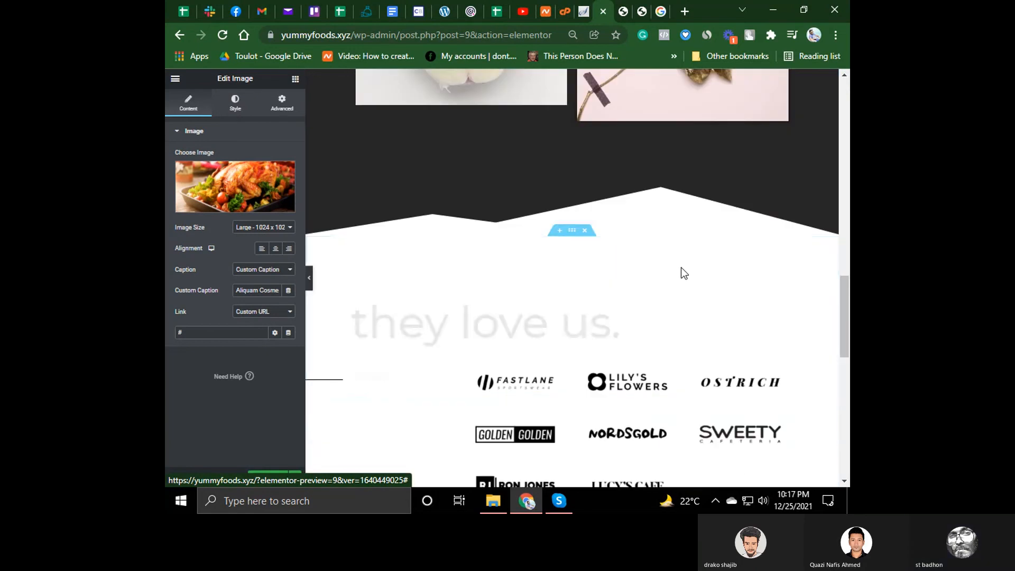
scroll(673, 273, "down", 5)
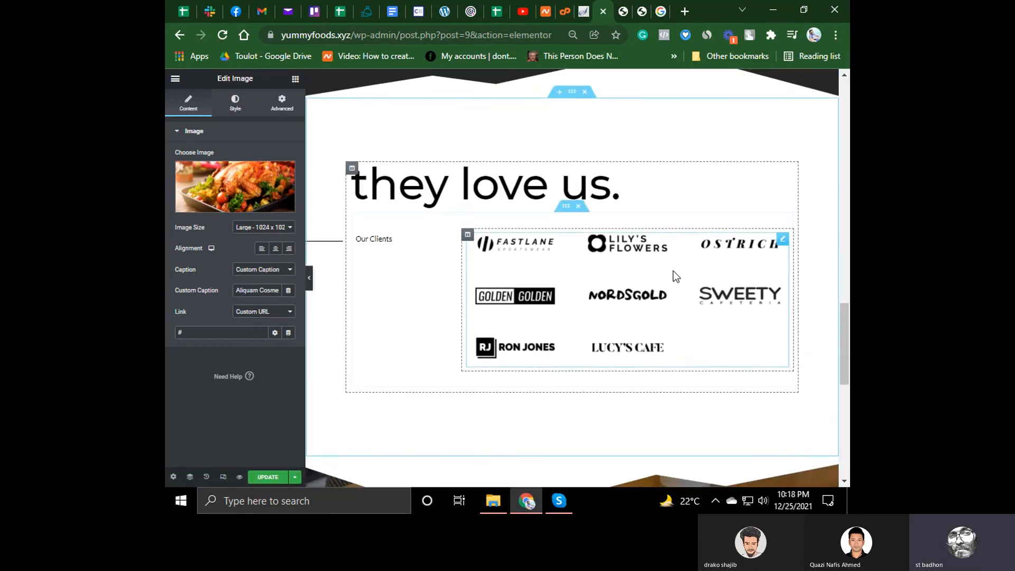
scroll(674, 270, "down", 3)
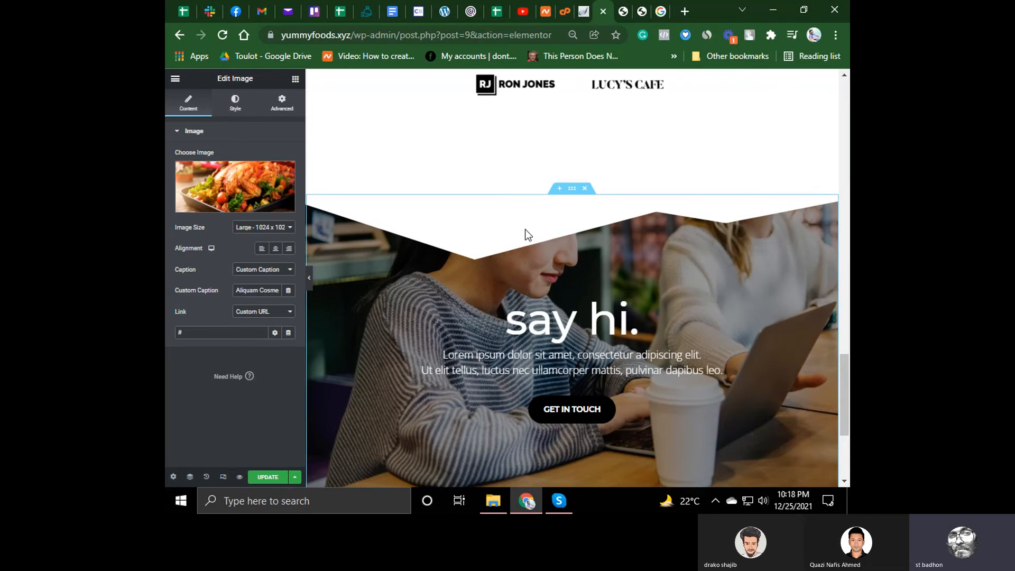
scroll(504, 300, "down", 3)
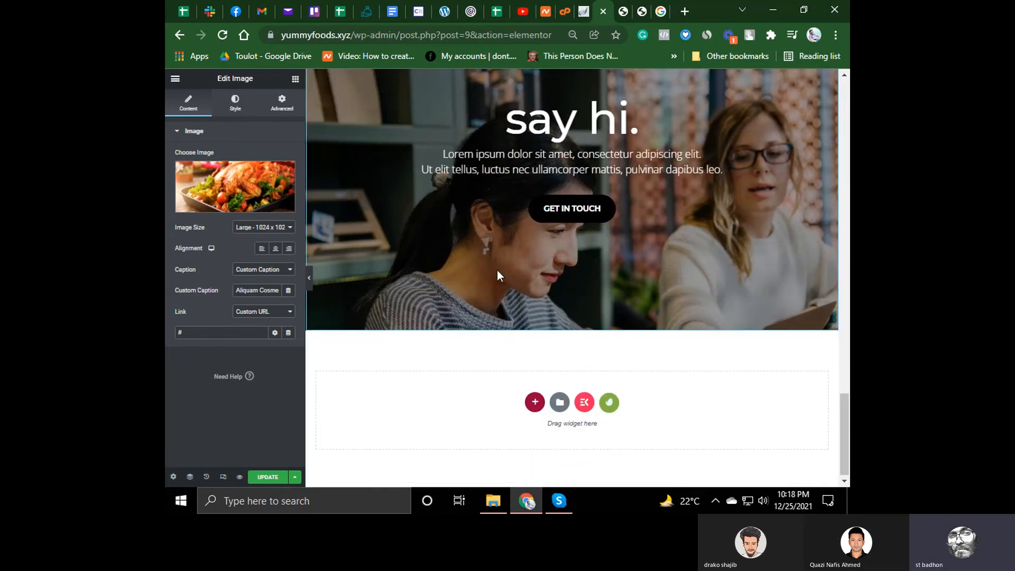
- Open the "say hi." section's settings and examine its Layout and Structure options
scroll(430, 309, "up", 3)
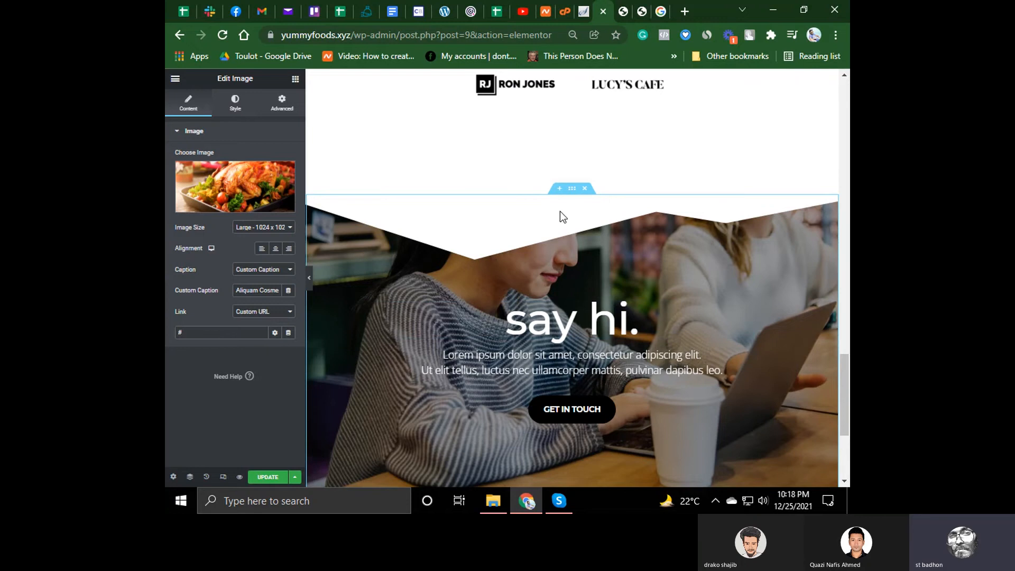
left_click(571, 192)
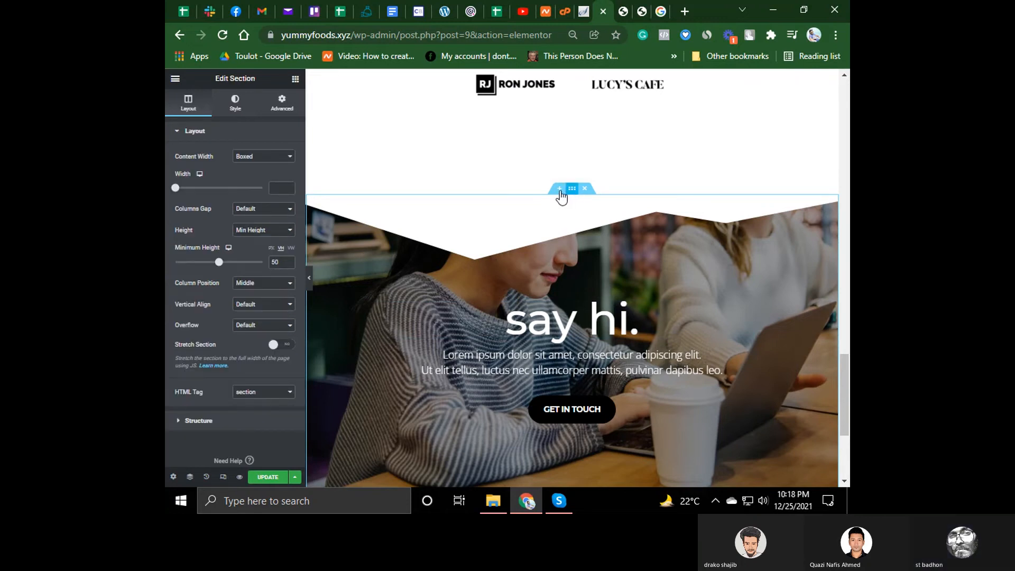
right_click(383, 240)
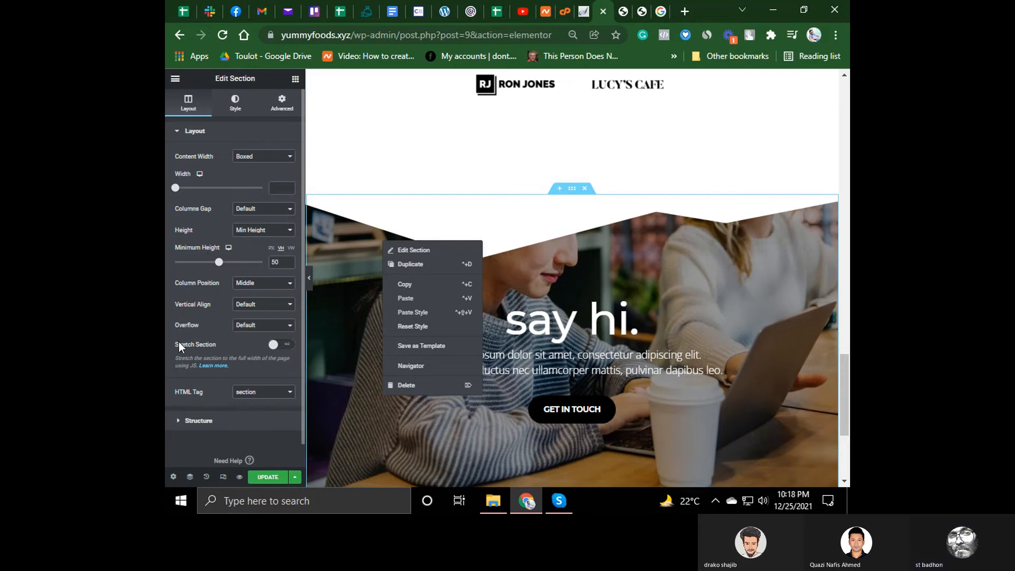
left_click(197, 305)
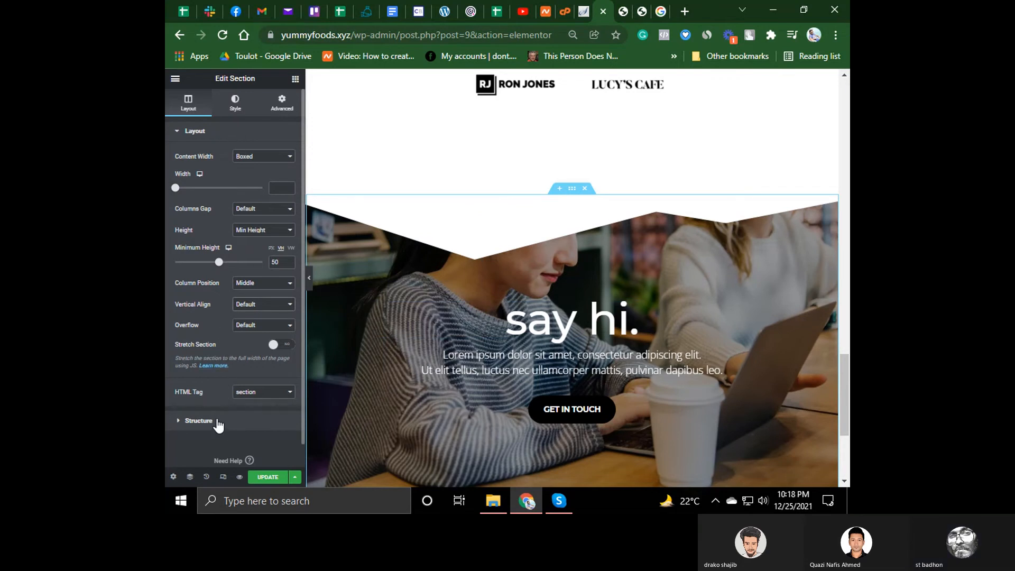
left_click(204, 419)
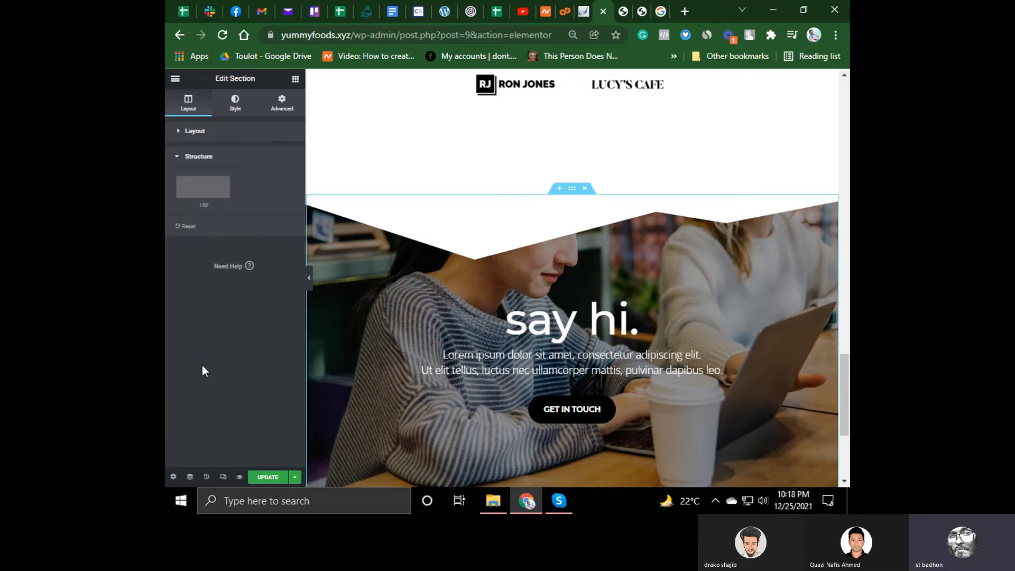
- Examine the "say hi." section's Background, Background Overlay, Border and Shape Divider style settings
left_click(246, 103)
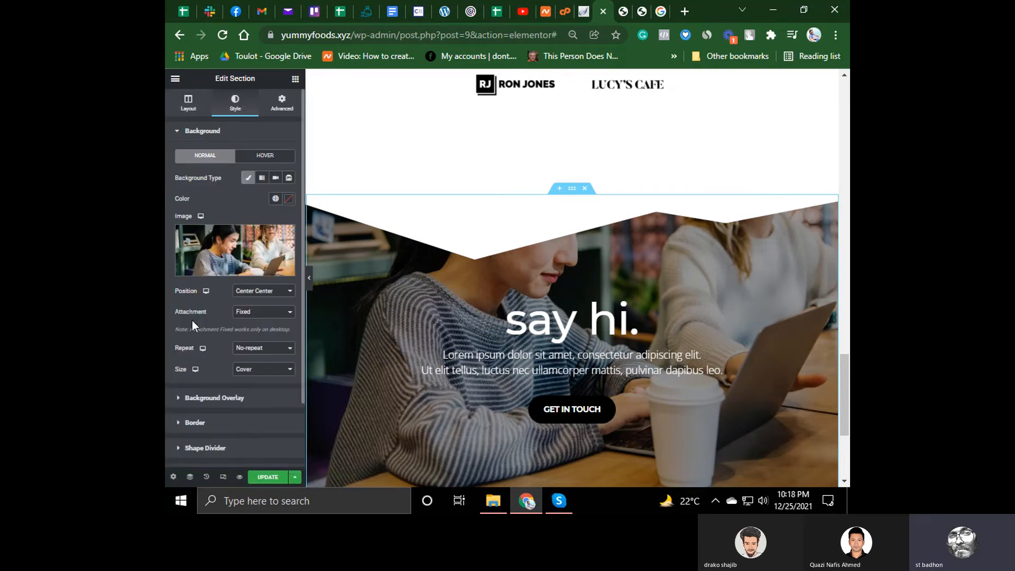
scroll(194, 309, "down", 3)
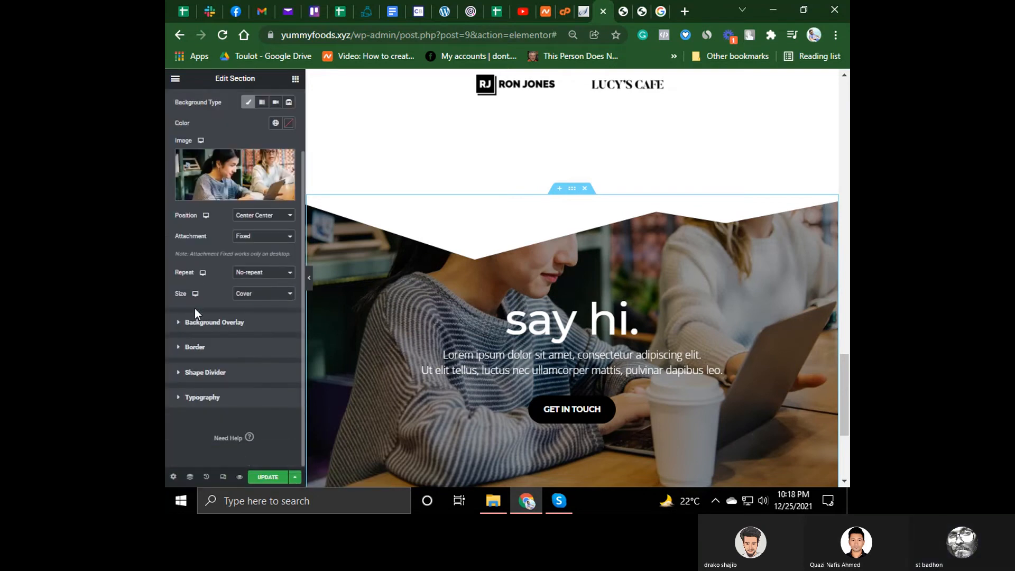
left_click(221, 324)
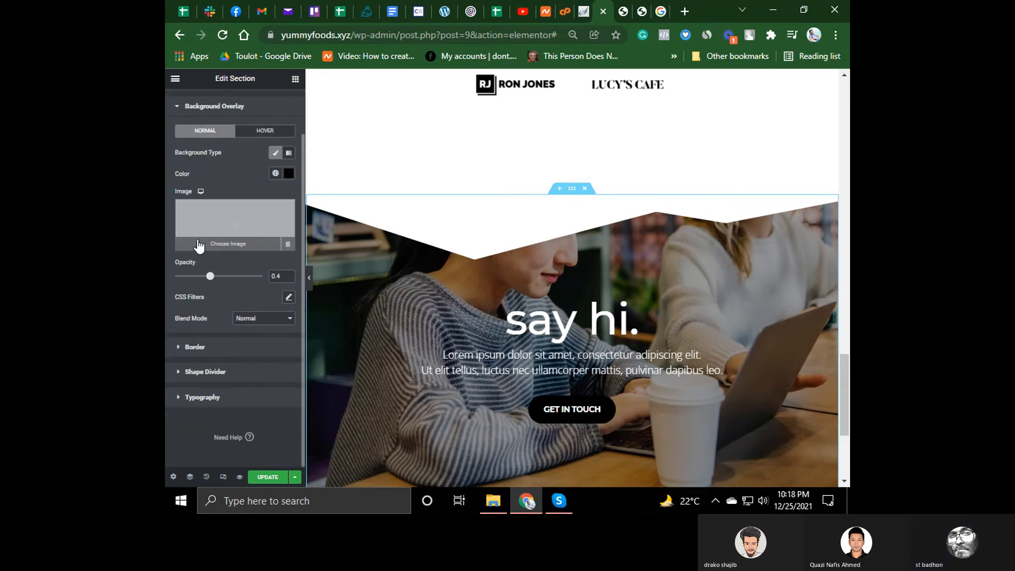
left_click(195, 348)
left_click(265, 318)
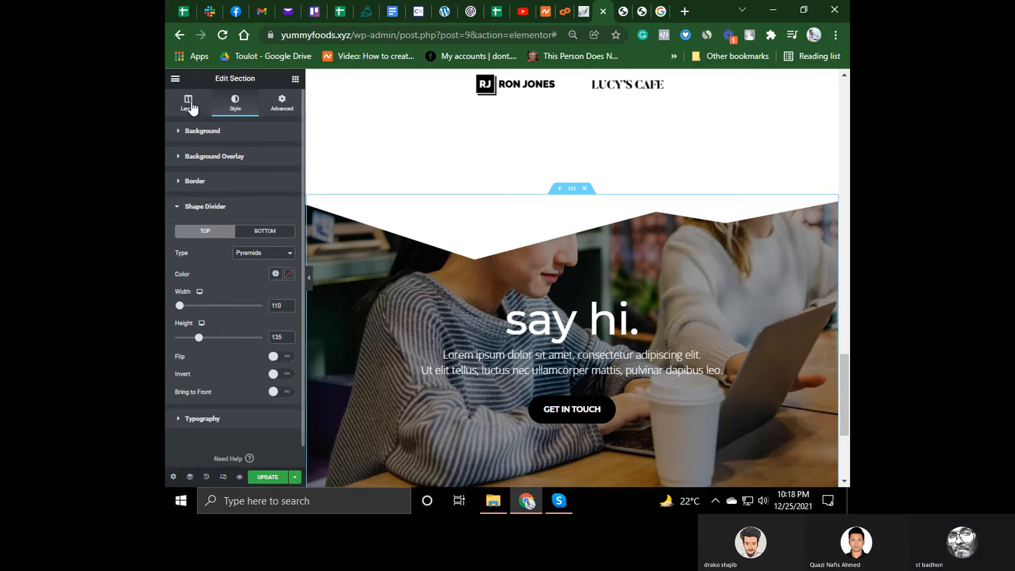
scroll(504, 288, "up", 4)
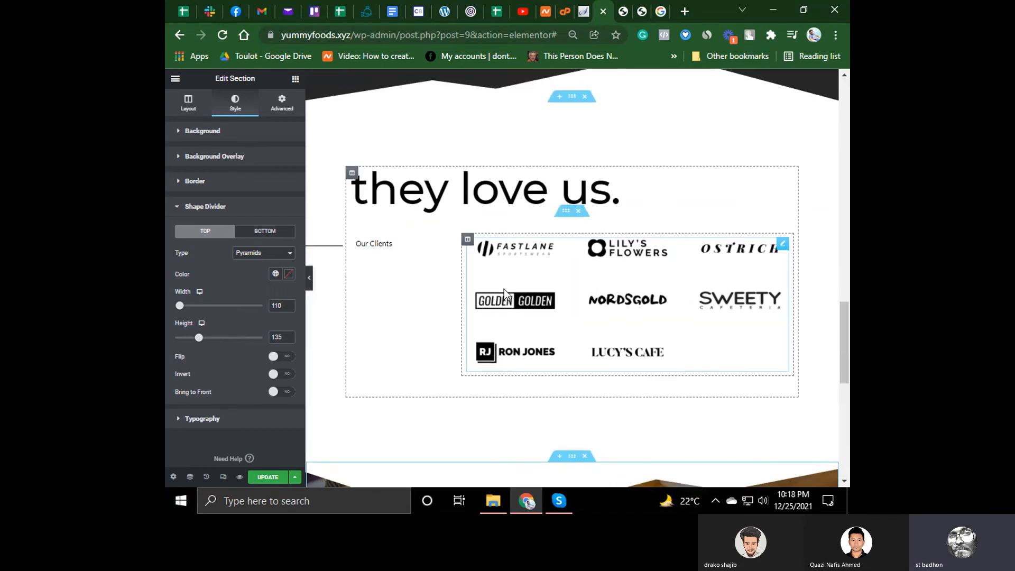
- Review the "say hi." section on the page and its Background style settings
scroll(505, 290, "down", 4)
scroll(521, 401, "down", 3)
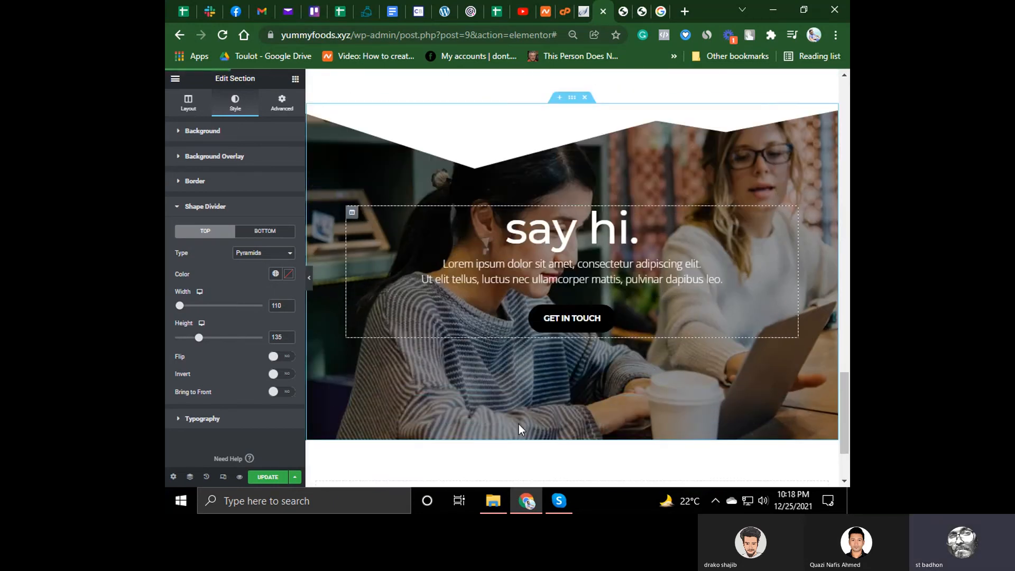
scroll(471, 170, "up", 3)
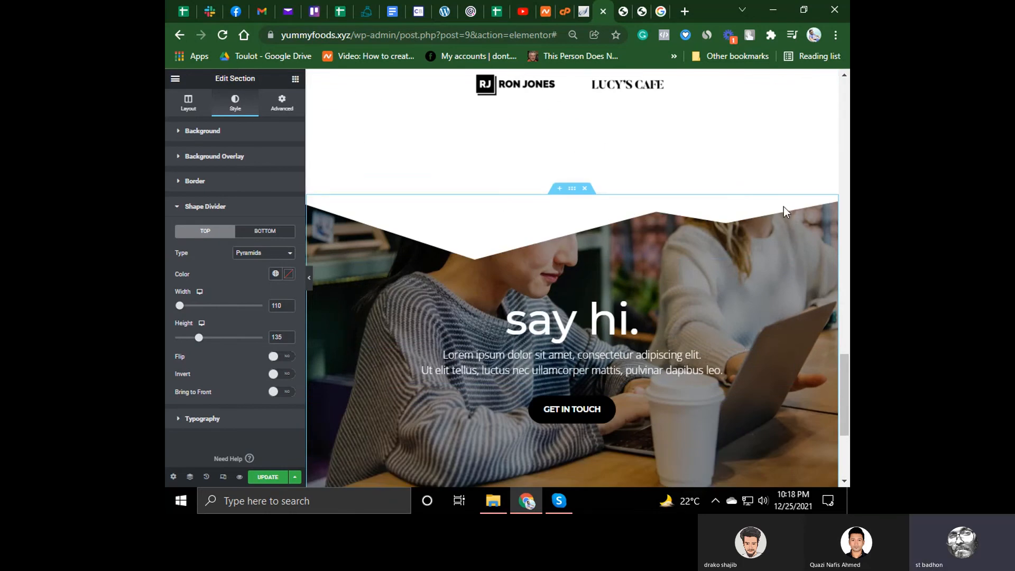
scroll(409, 307, "down", 2)
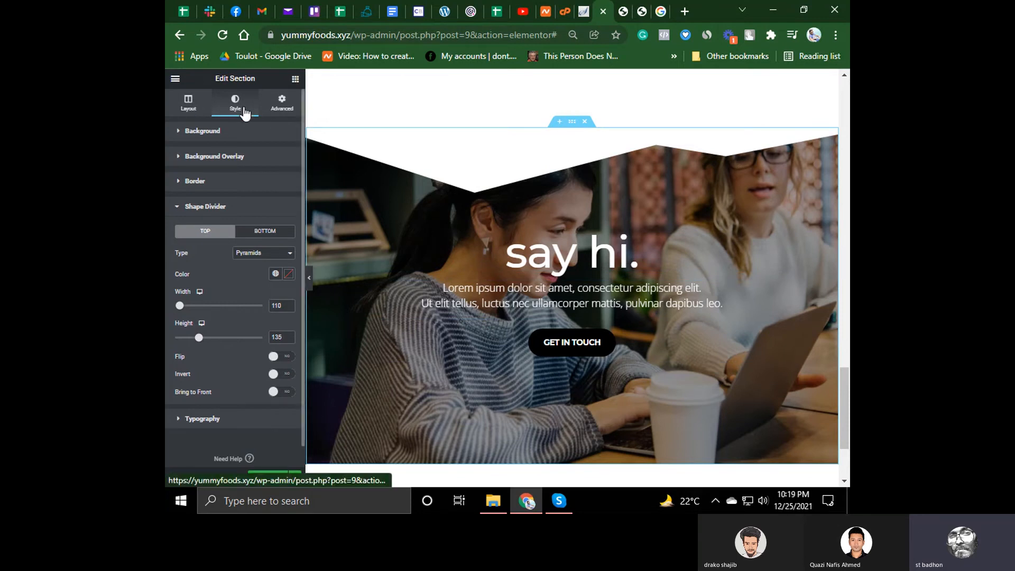
left_click(234, 136)
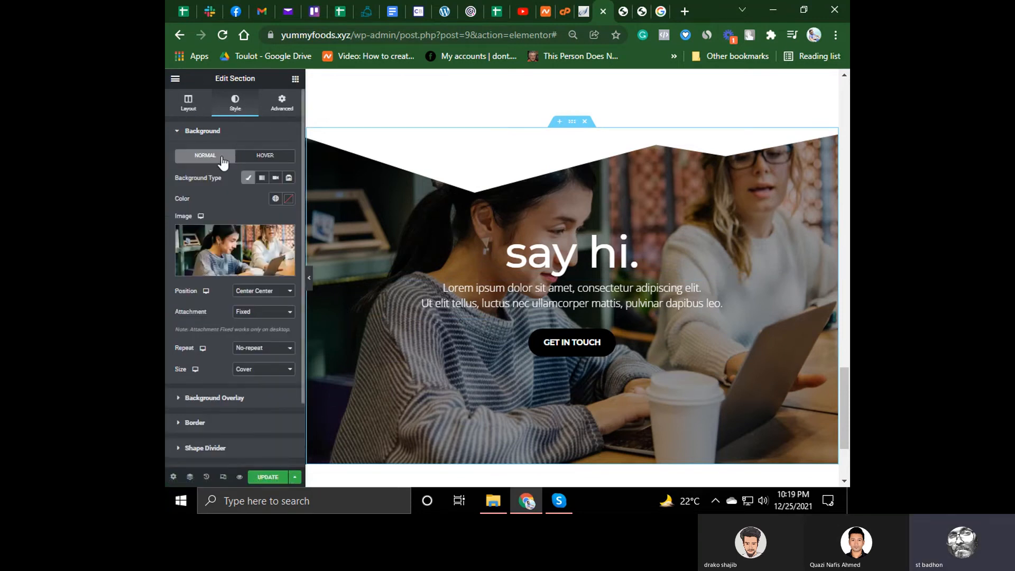
scroll(207, 302, "down", 2)
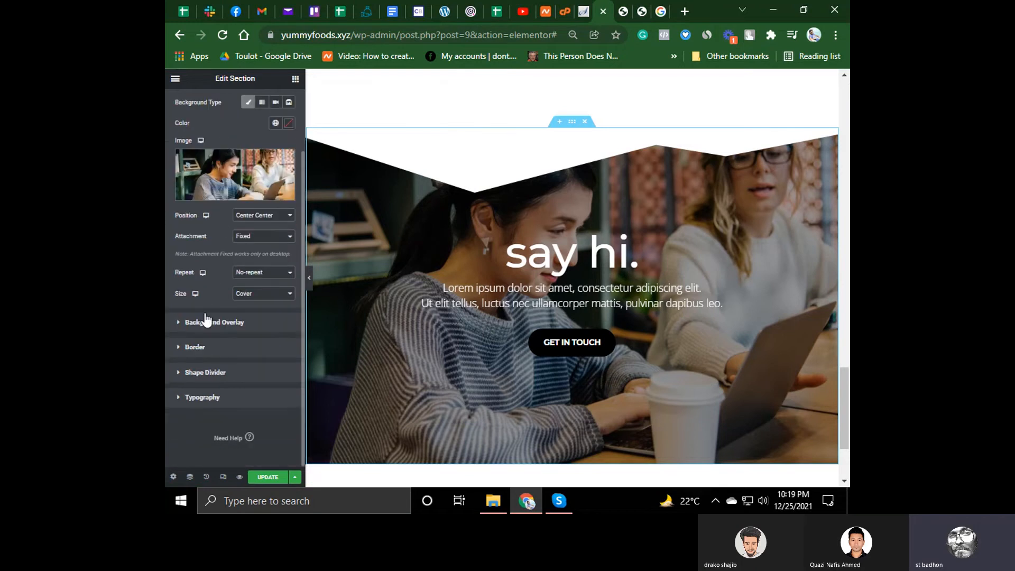
- Add a Mountains shape divider to the bottom edge of the "say hi." section
left_click(206, 373)
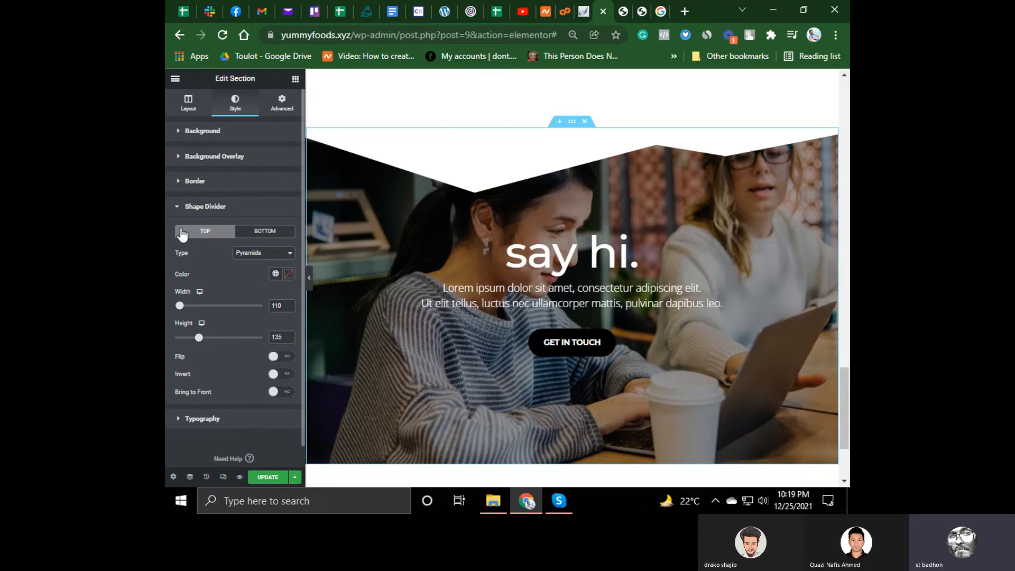
left_click(259, 232)
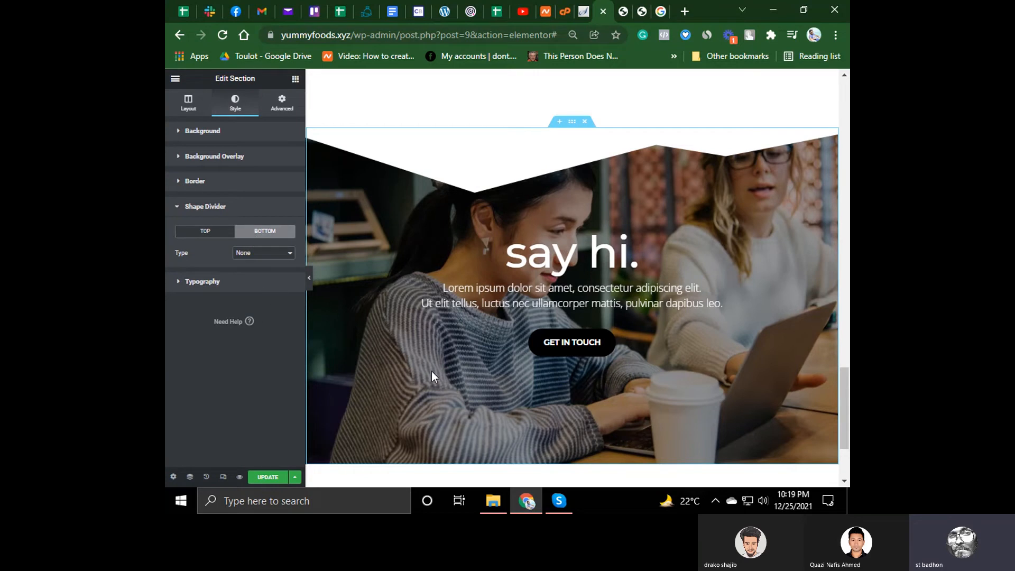
left_click(250, 256)
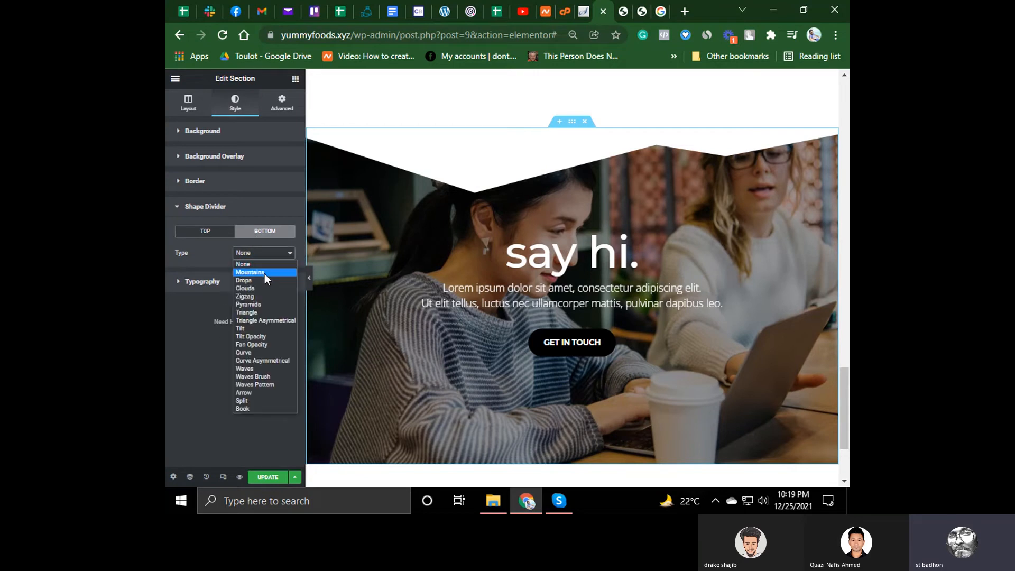
left_click(265, 274)
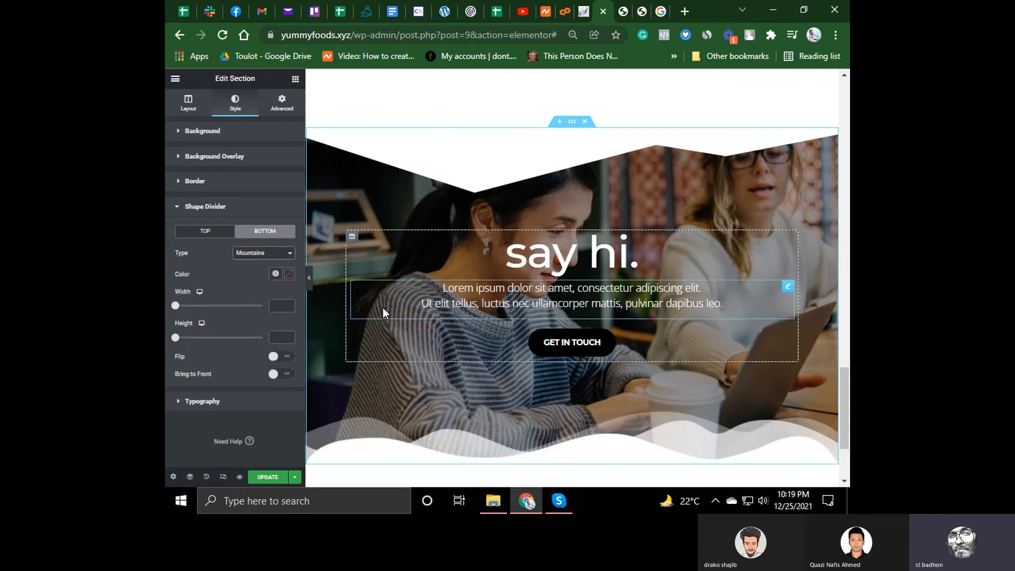
scroll(383, 308, "down", 1)
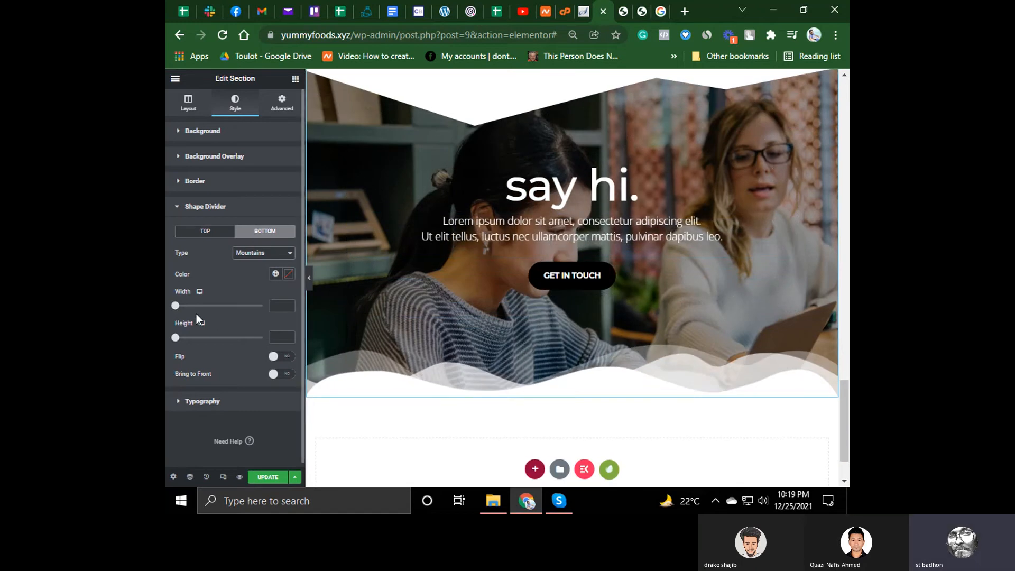
- Set the bottom shape divider's width to 118 and height to 86, leaving Flip off
left_click_drag(175, 306, 190, 338)
left_click(280, 357)
left_click(279, 357)
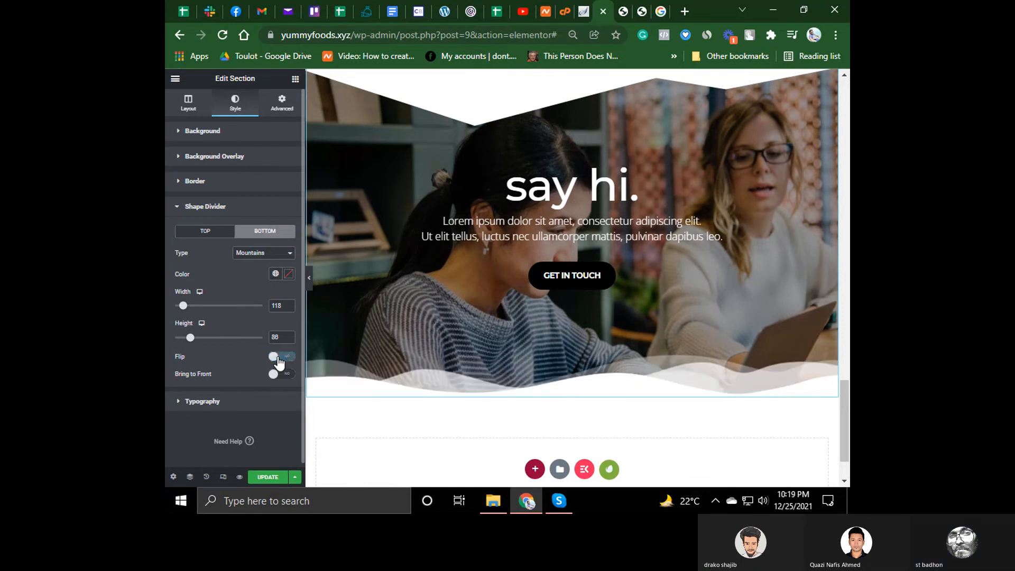
- Try the Drops and Triangle types for the "say hi." section's bottom shape divider
left_click(263, 257)
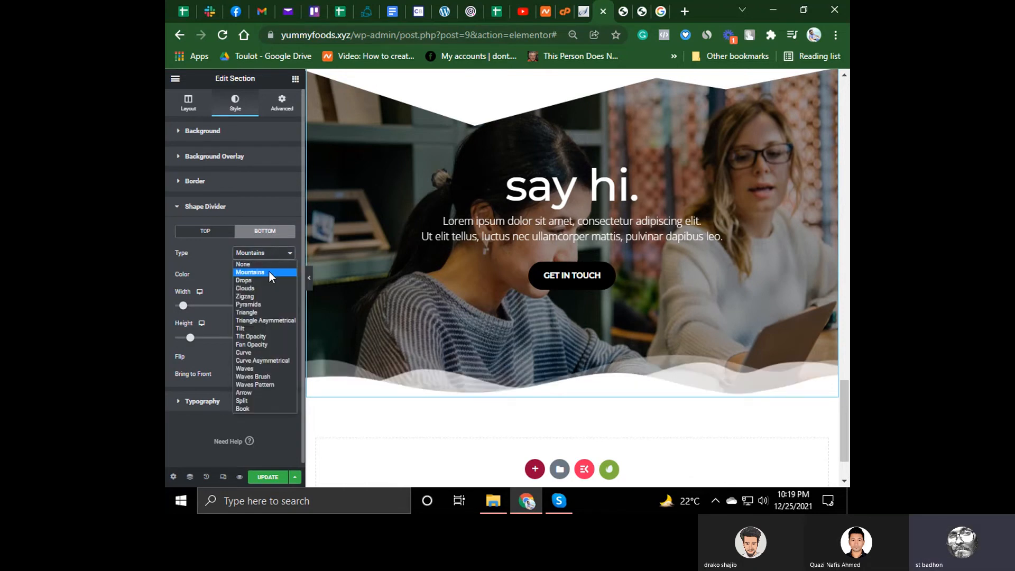
left_click(268, 279)
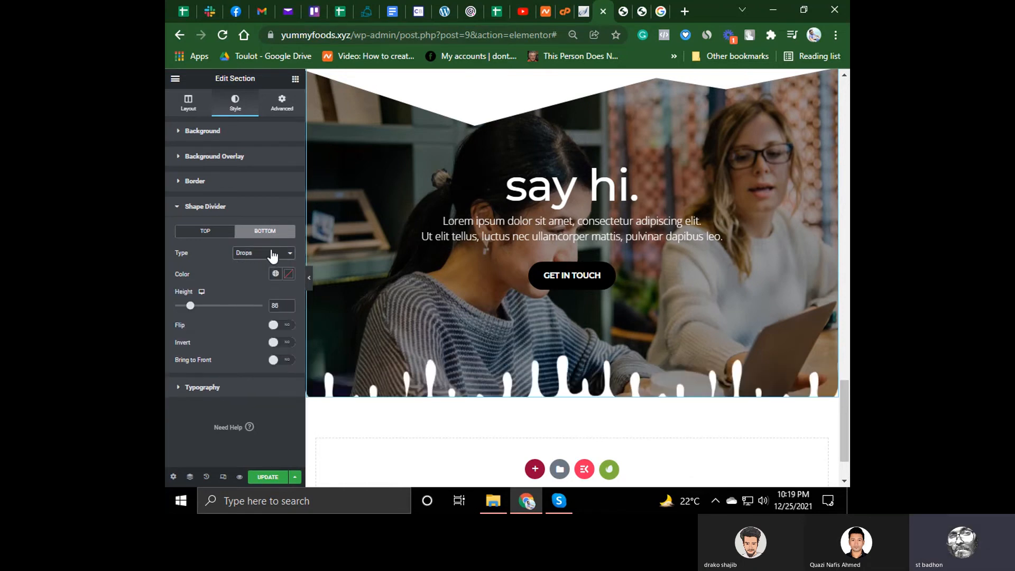
left_click(273, 257)
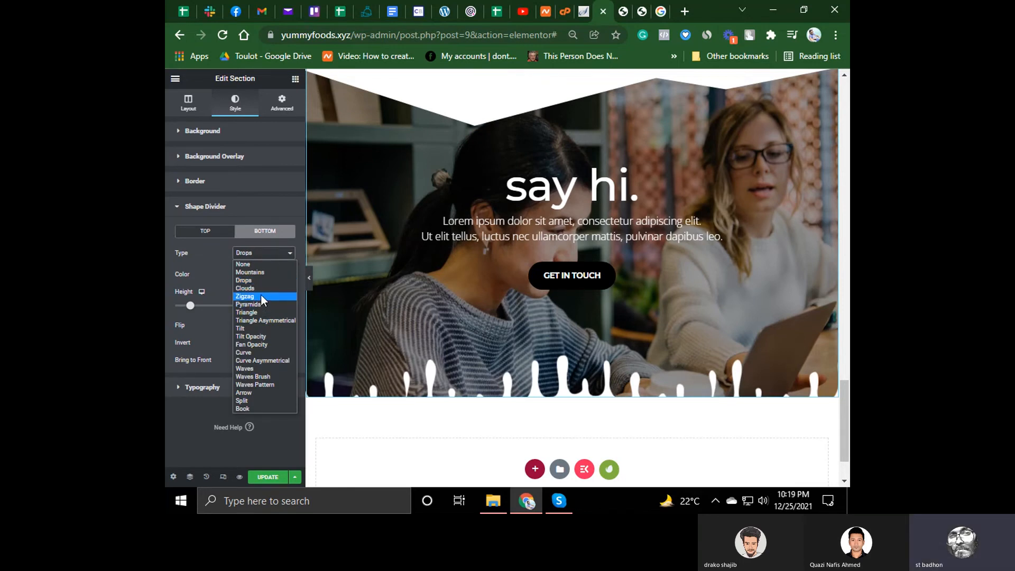
left_click(263, 312)
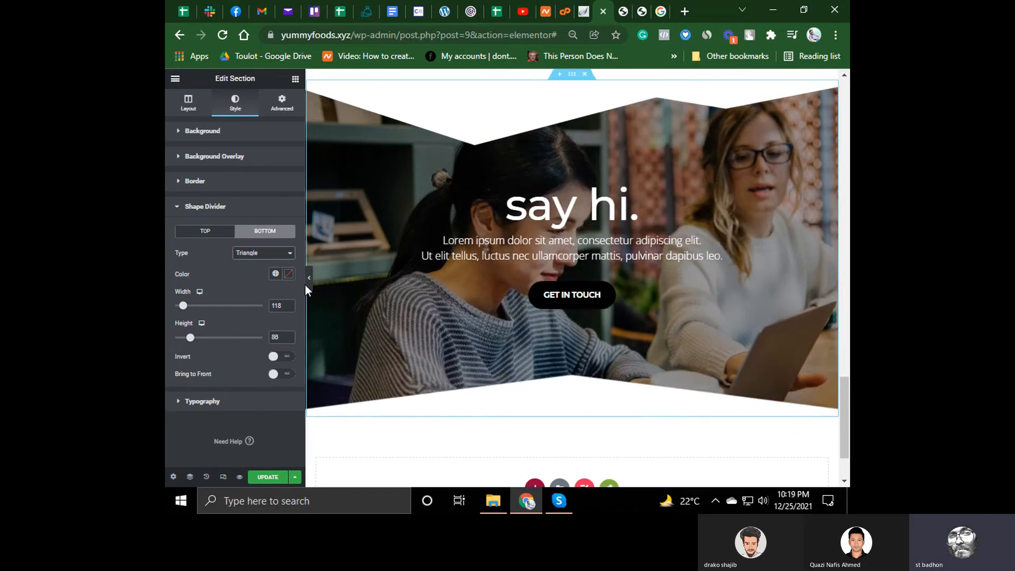
- Change the "say hi." section's bottom shape divider type to Pyramids and check it against the top edge
left_click(274, 254)
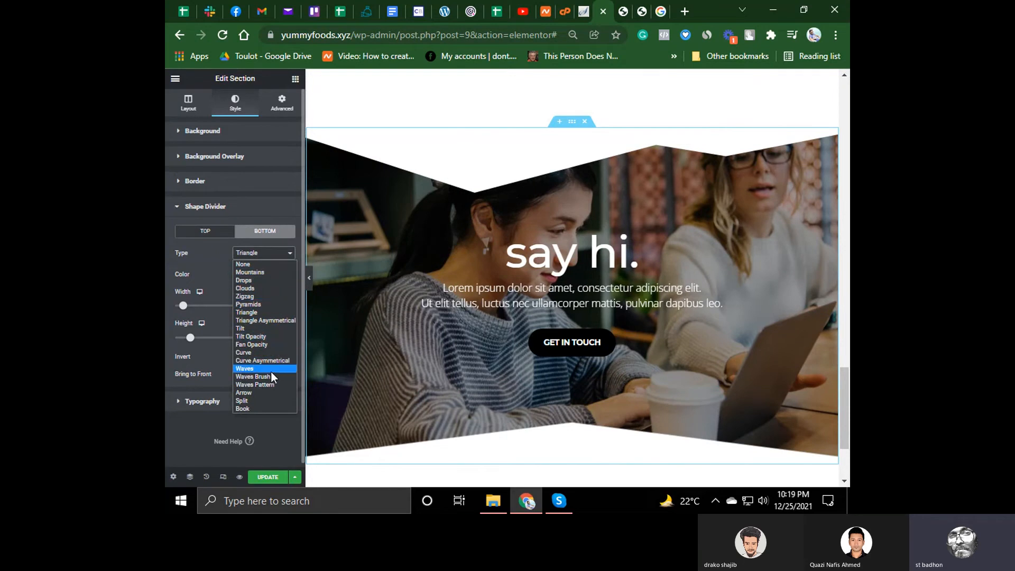
left_click(272, 305)
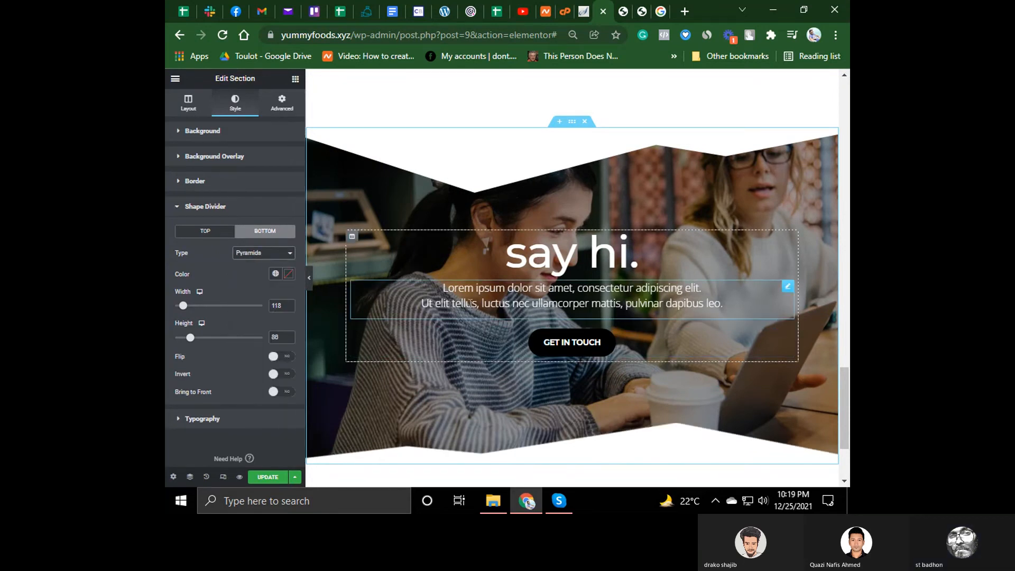
scroll(459, 293, "down", 1)
scroll(459, 291, "up", 1)
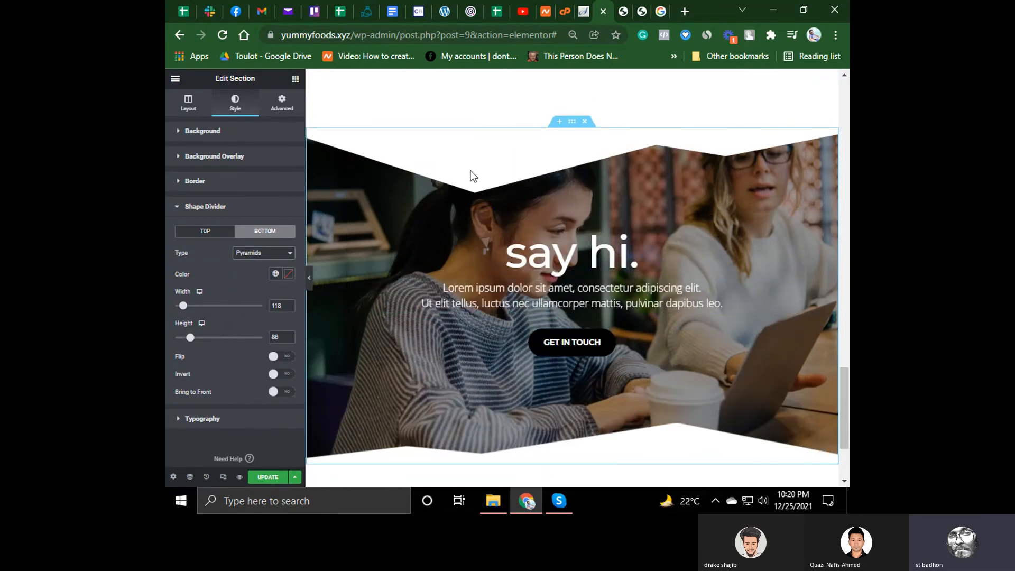
scroll(472, 369, "down", 1)
scroll(469, 364, "down", 2)
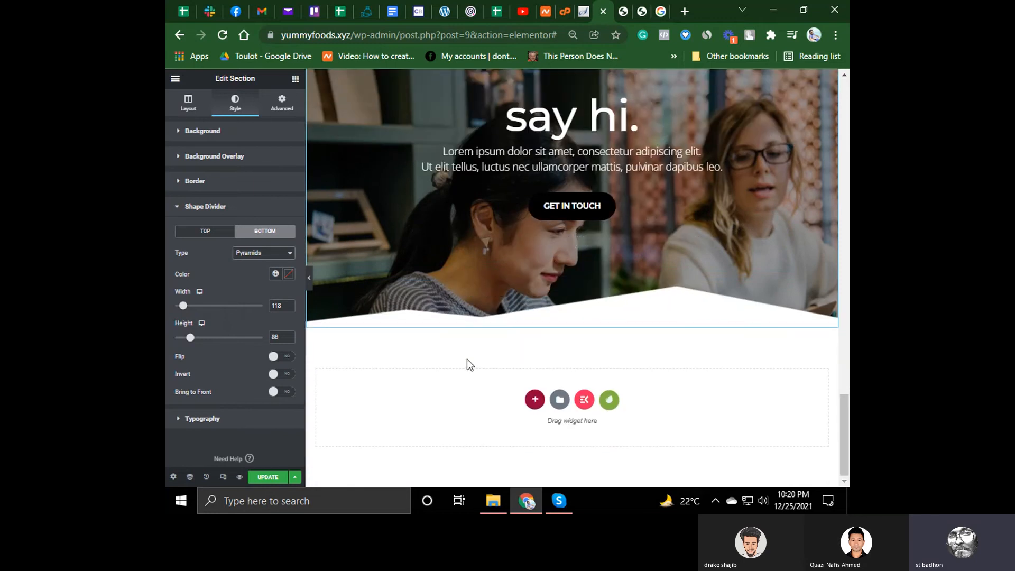
scroll(468, 360, "up", 5)
scroll(467, 356, "up", 2)
scroll(471, 339, "down", 4)
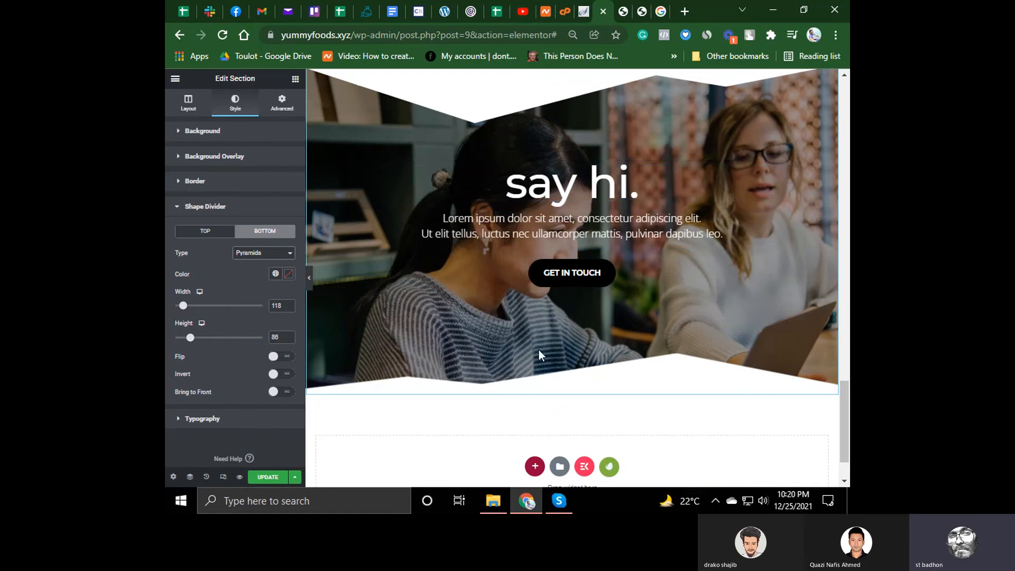
- Compare the section edges from the image gallery through the client logos to the "say hi." section
scroll(538, 348, "up", 2)
scroll(527, 307, "up", 10)
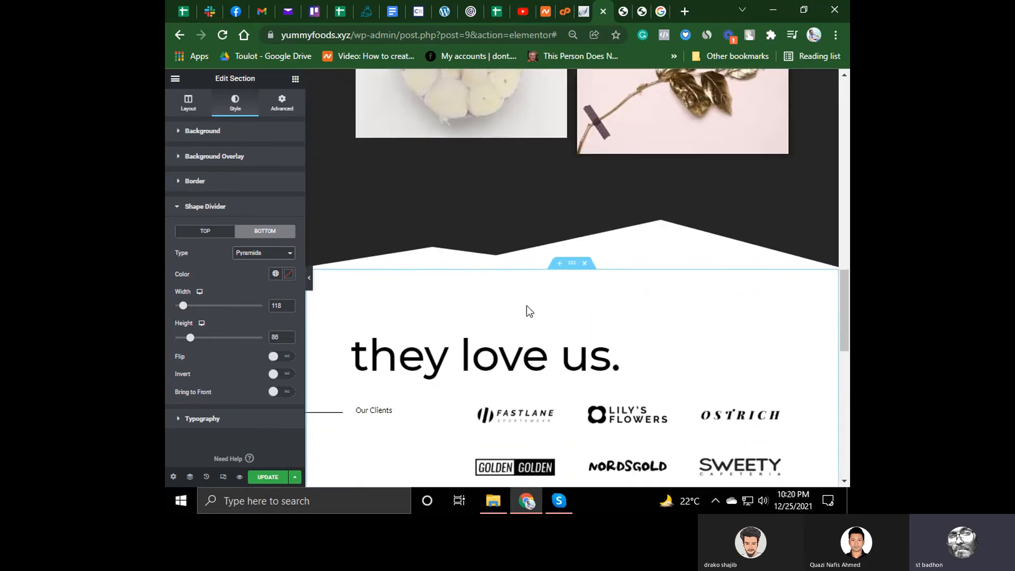
scroll(502, 275, "down", 2)
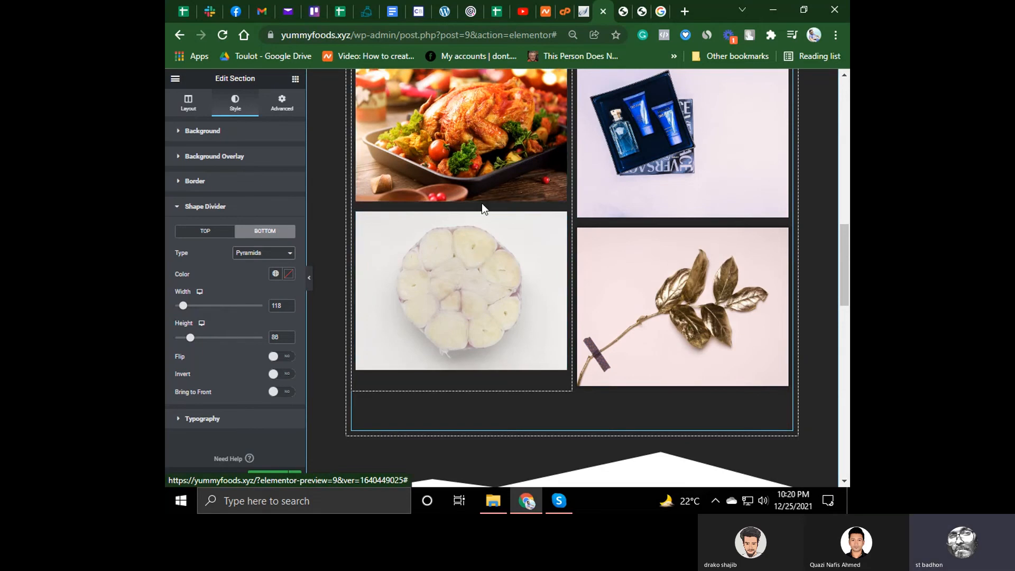
scroll(489, 209, "up", 1)
scroll(489, 217, "down", 3)
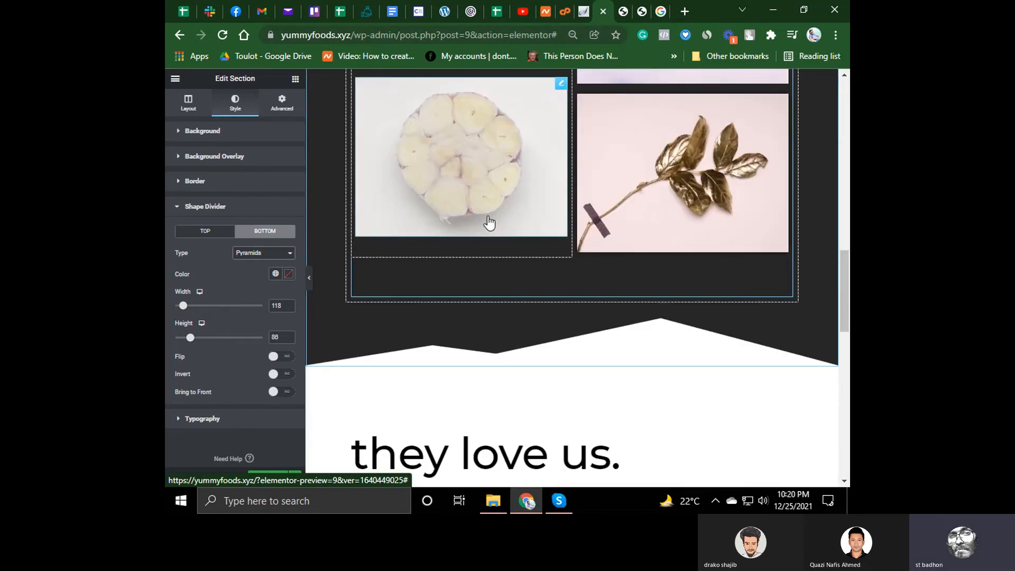
scroll(500, 246, "down", 6)
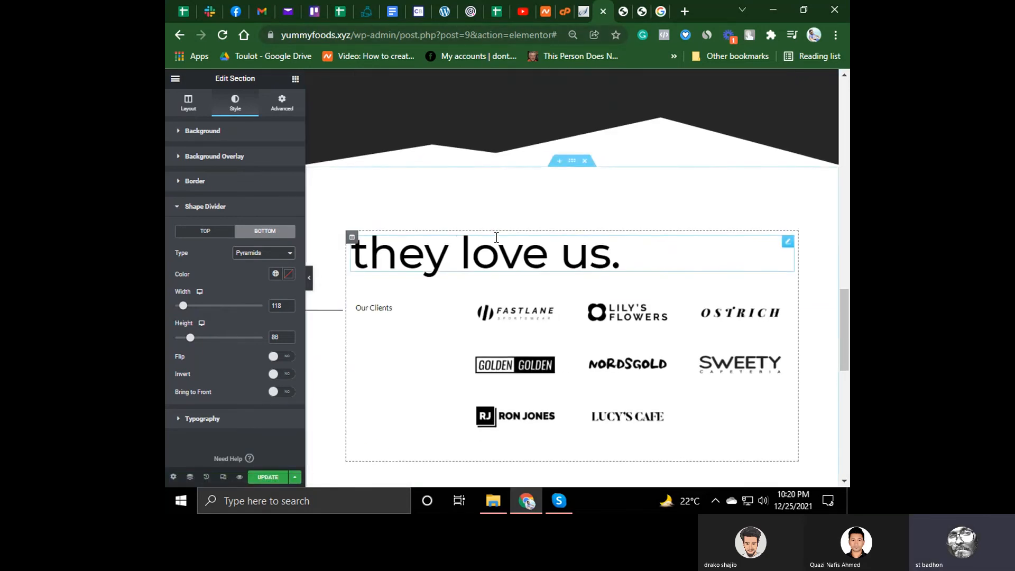
scroll(491, 234, "down", 5)
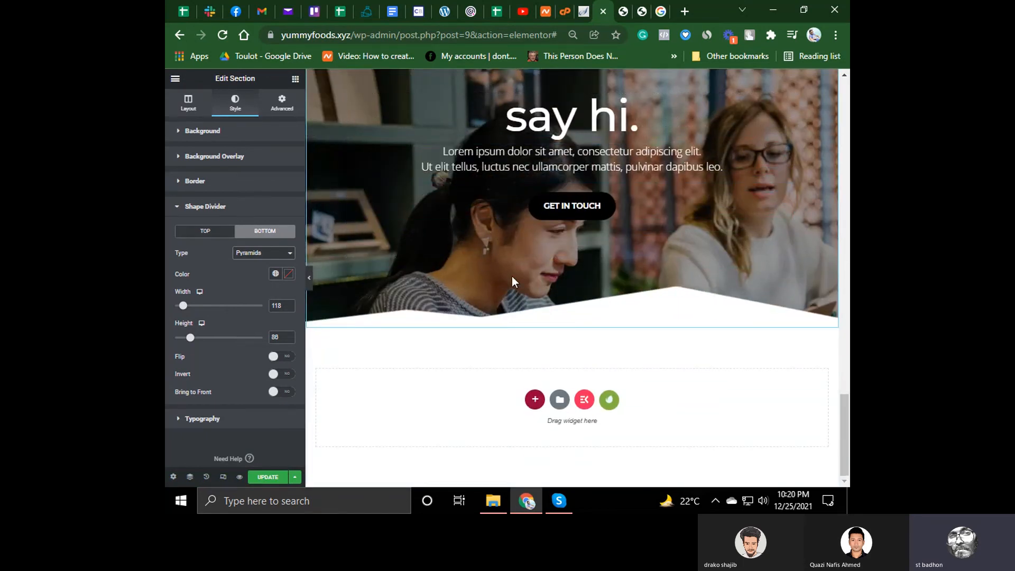
scroll(525, 286, "up", 4)
scroll(526, 287, "down", 3)
scroll(526, 287, "up", 2)
scroll(526, 287, "up", 1)
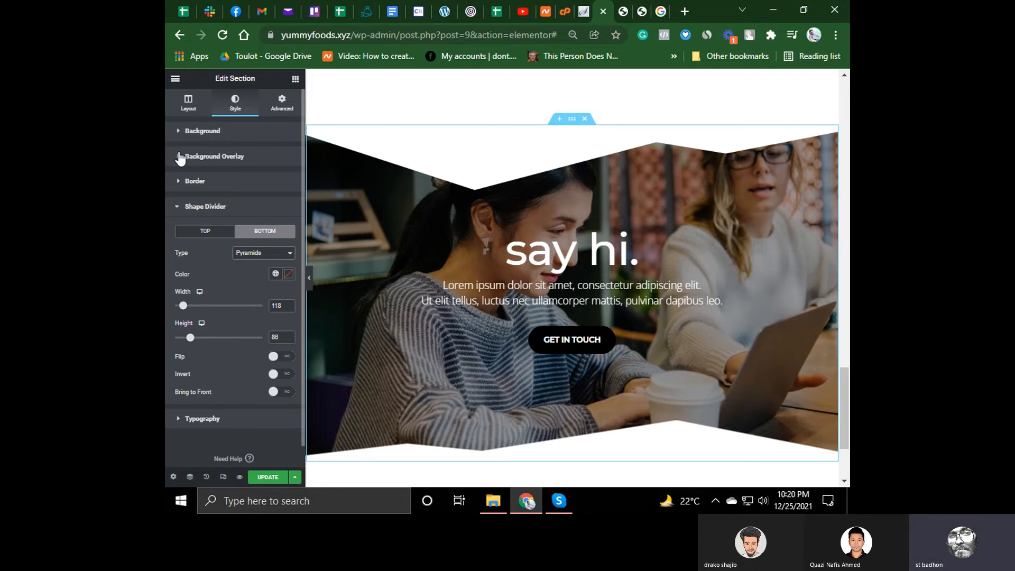
- Try the Center Left position for the "say hi." background image and restore Center Center
left_click(183, 133)
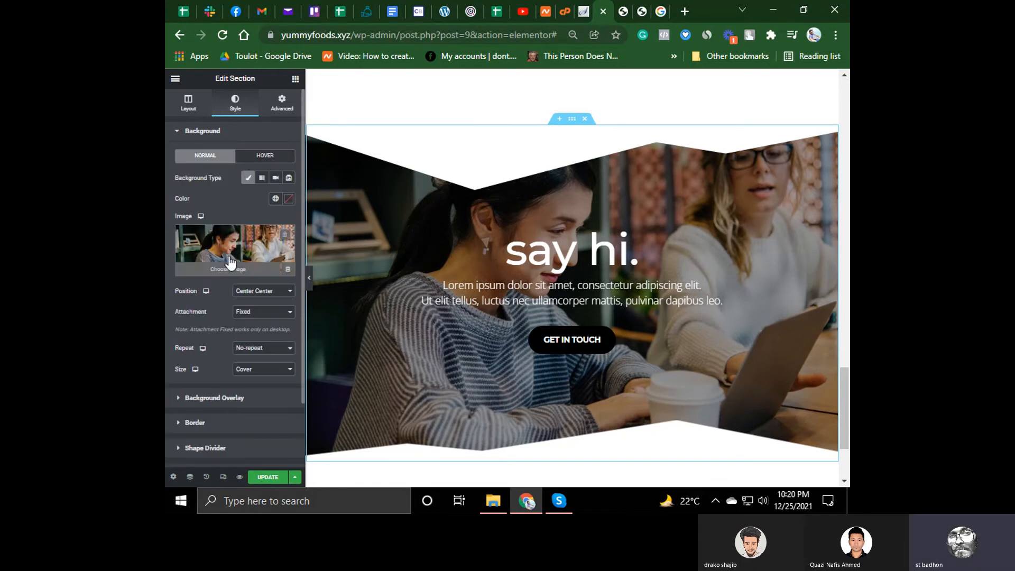
mouse_move(199, 244)
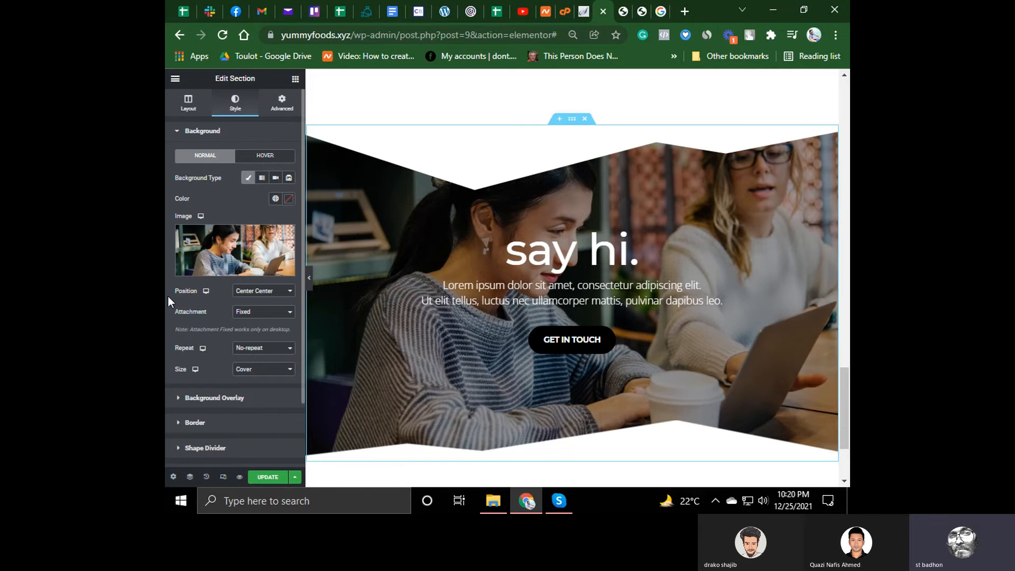
left_click(272, 298)
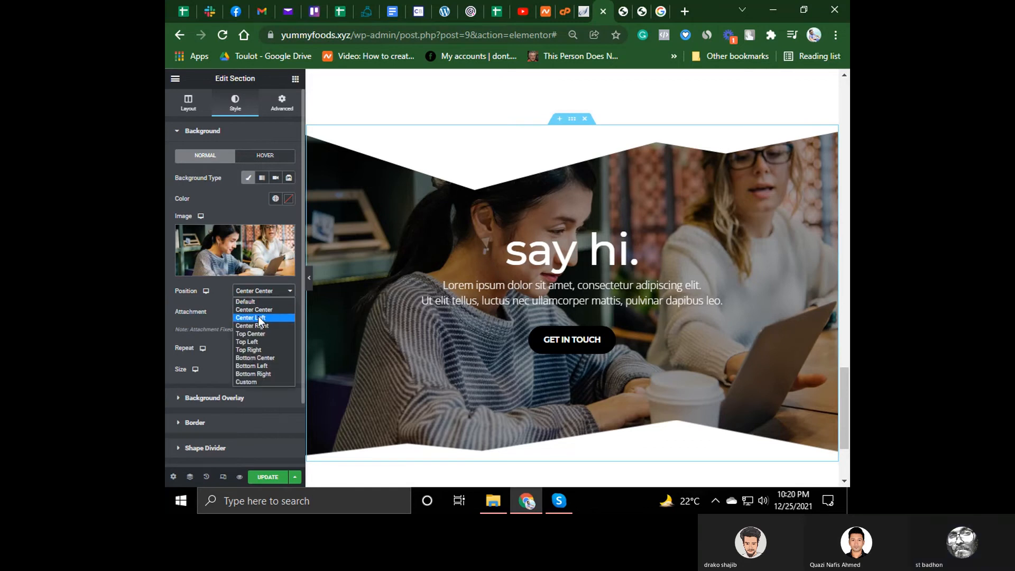
left_click(256, 318)
left_click(278, 292)
left_click(265, 309)
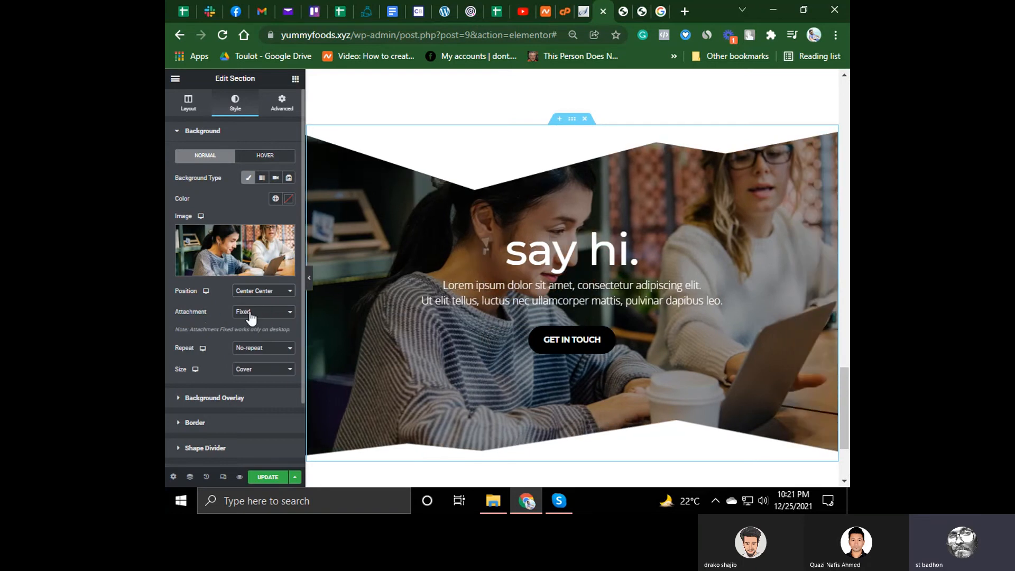
- Set the "say hi." background image's attachment to Scroll and check how it moves with the page
left_click(256, 313)
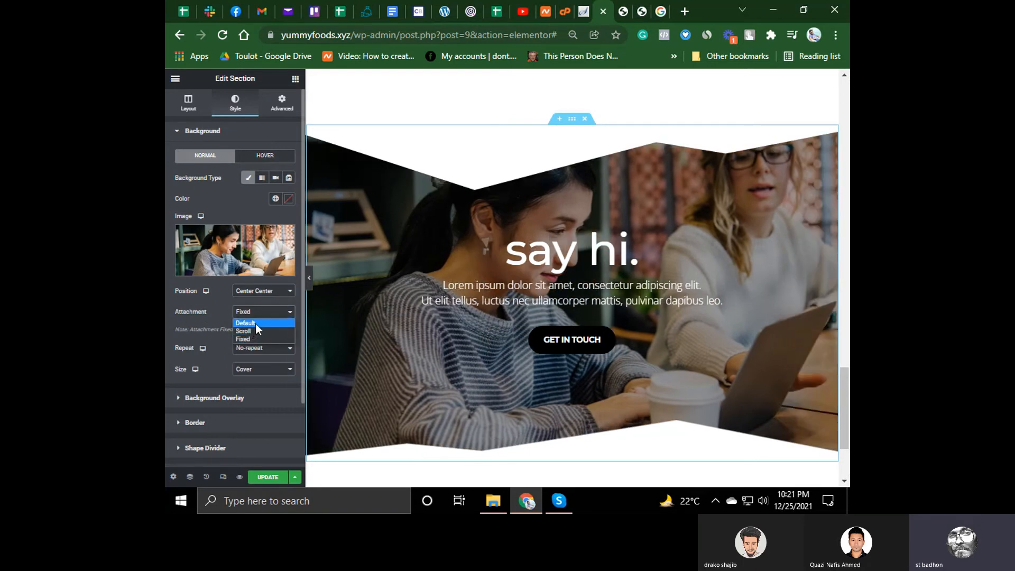
left_click(253, 338)
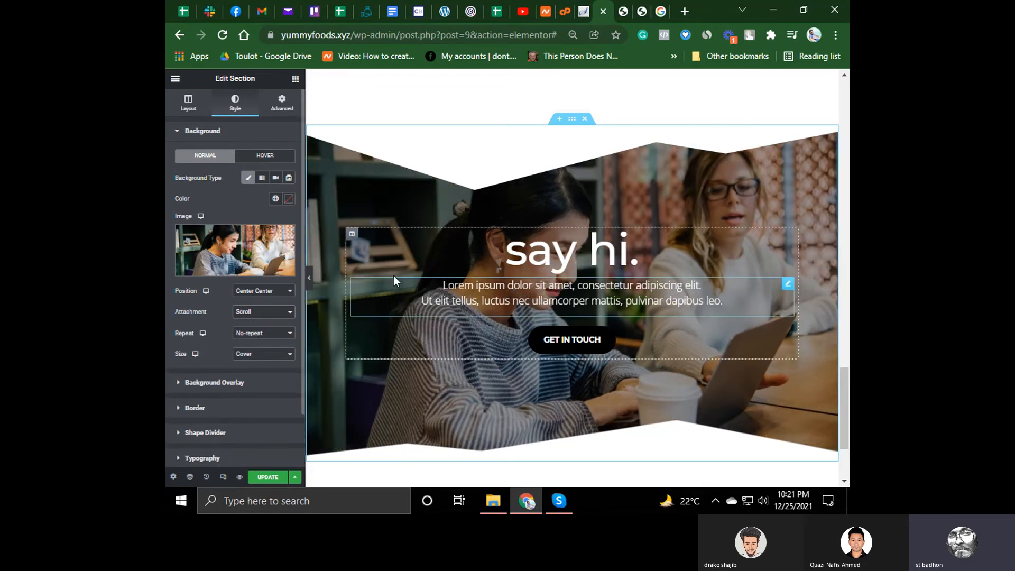
scroll(389, 227, "down", 3)
scroll(391, 228, "up", 4)
scroll(392, 228, "down", 4)
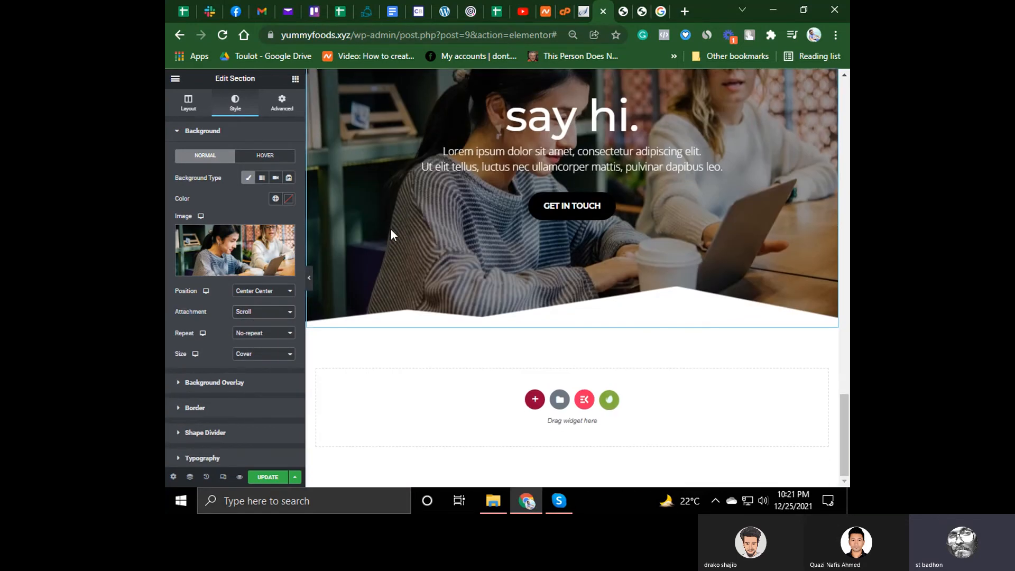
scroll(391, 229, "up", 3)
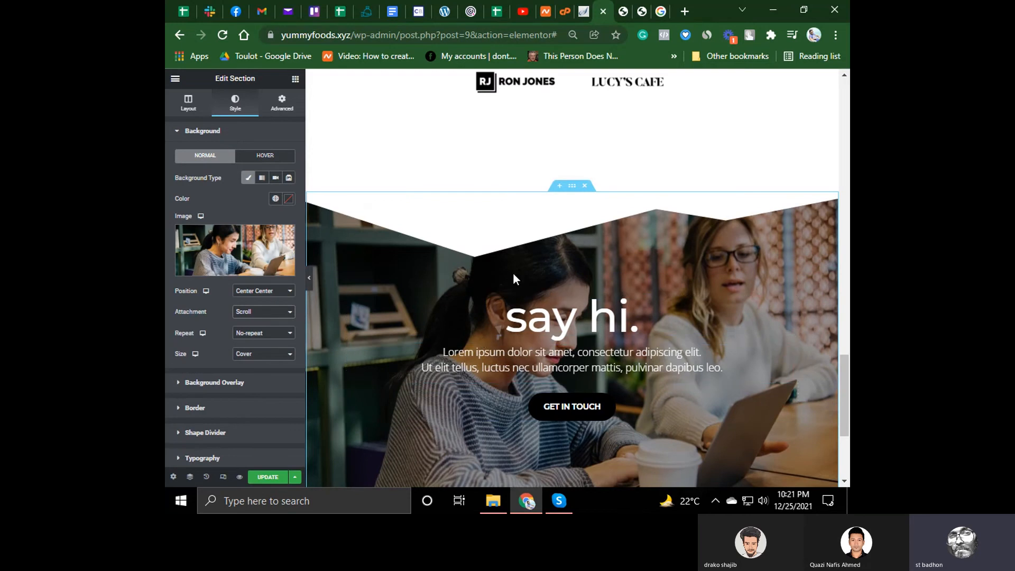
scroll(441, 262, "down", 4)
- Set the "say hi." background image's attachment to Fixed and check how it behaves while the page scrolls
left_click(263, 312)
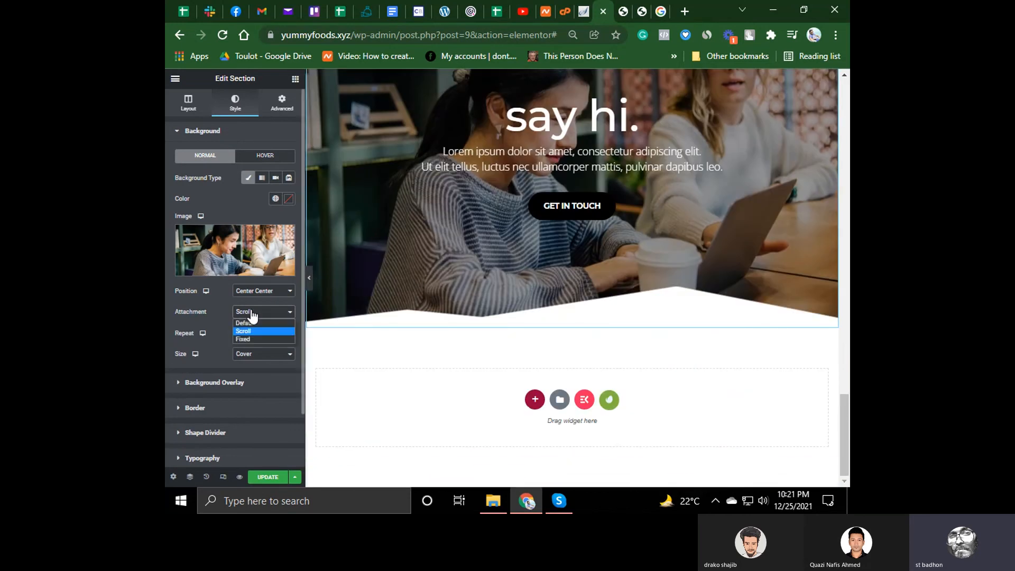
left_click(258, 338)
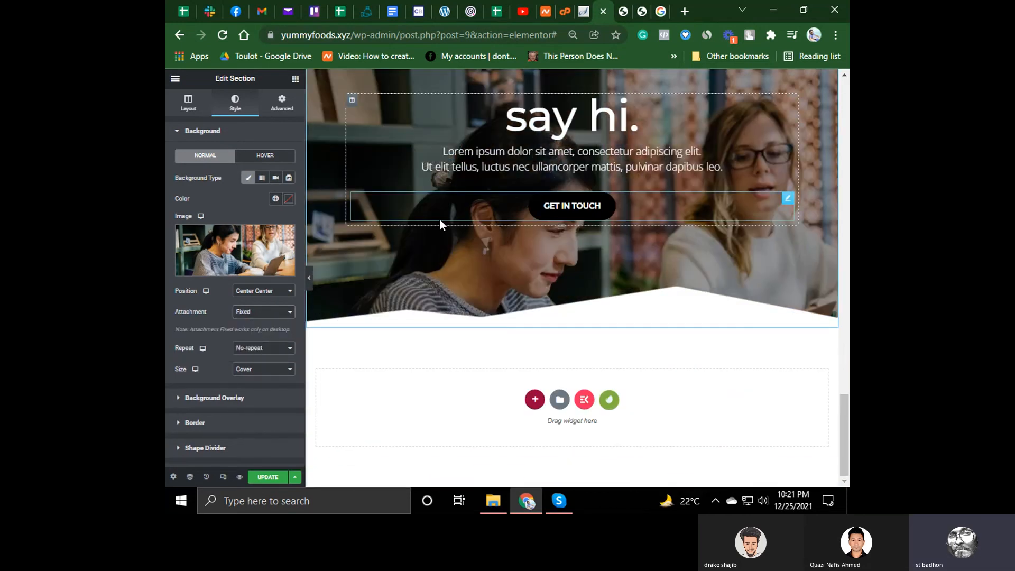
scroll(434, 233, "up", 2)
scroll(434, 232, "up", 2)
scroll(433, 233, "down", 5)
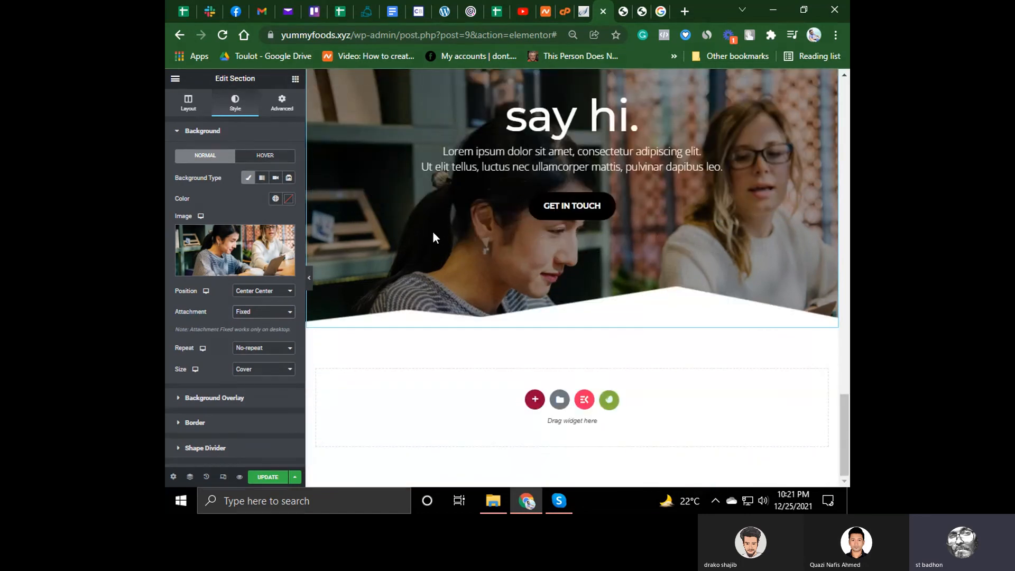
scroll(433, 233, "up", 4)
scroll(432, 233, "up", 4)
scroll(430, 233, "down", 4)
scroll(430, 233, "down", 3)
scroll(431, 229, "up", 3)
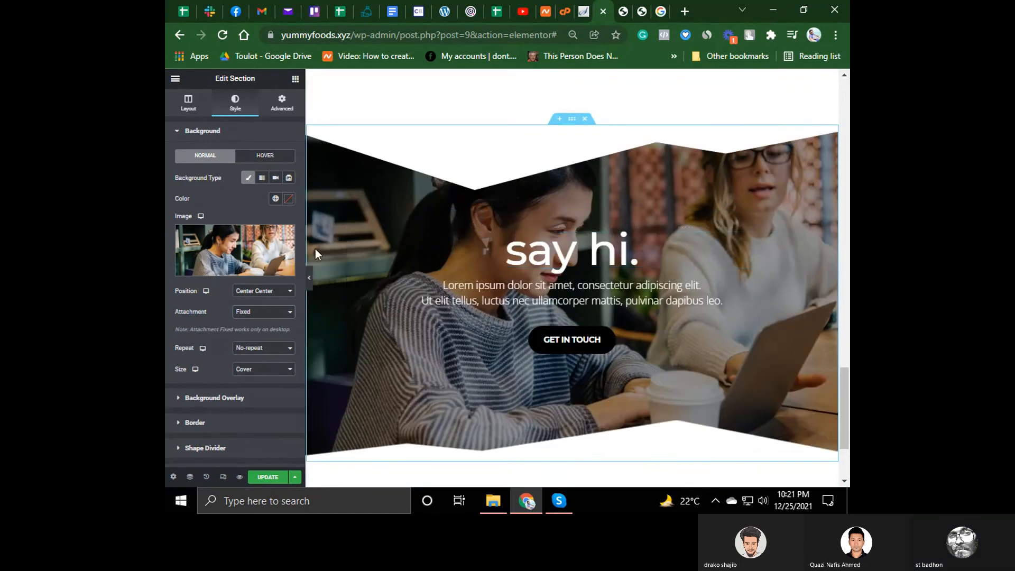
- Review the whole page from the "say hi." section up to the hero, first without the editing sidebar and again with it
left_click(308, 276)
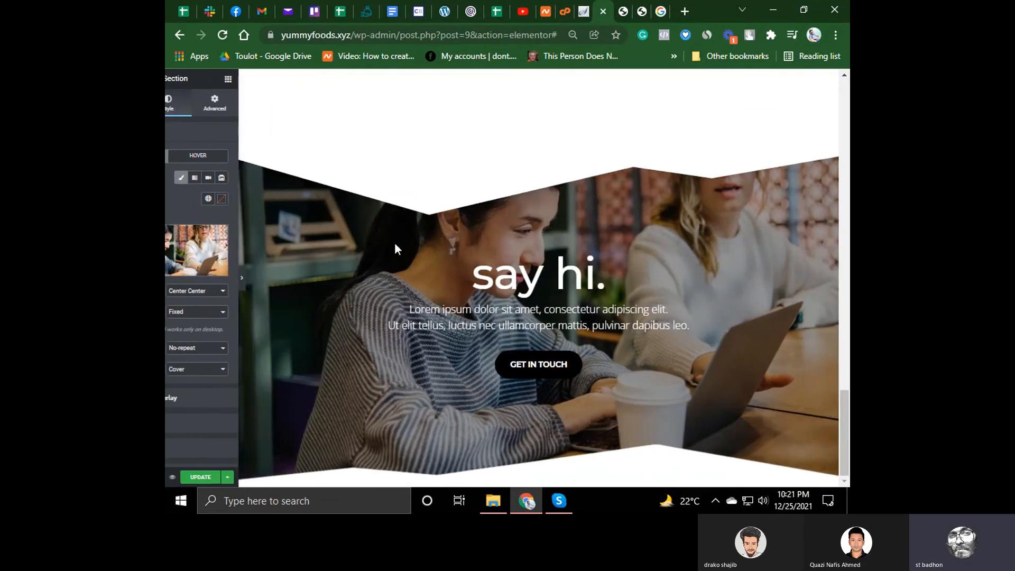
scroll(272, 276, "up", 15)
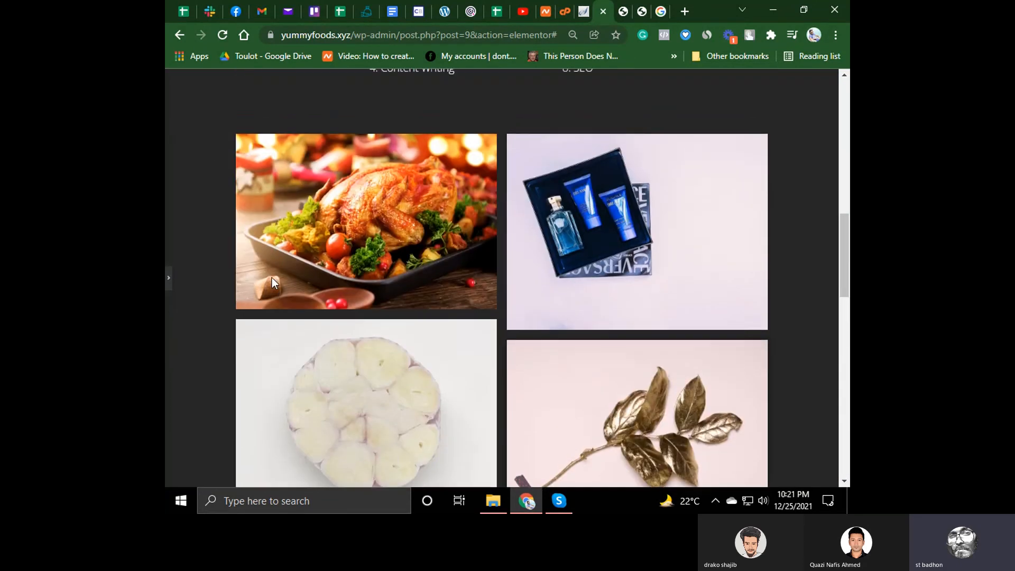
scroll(271, 275, "up", 3)
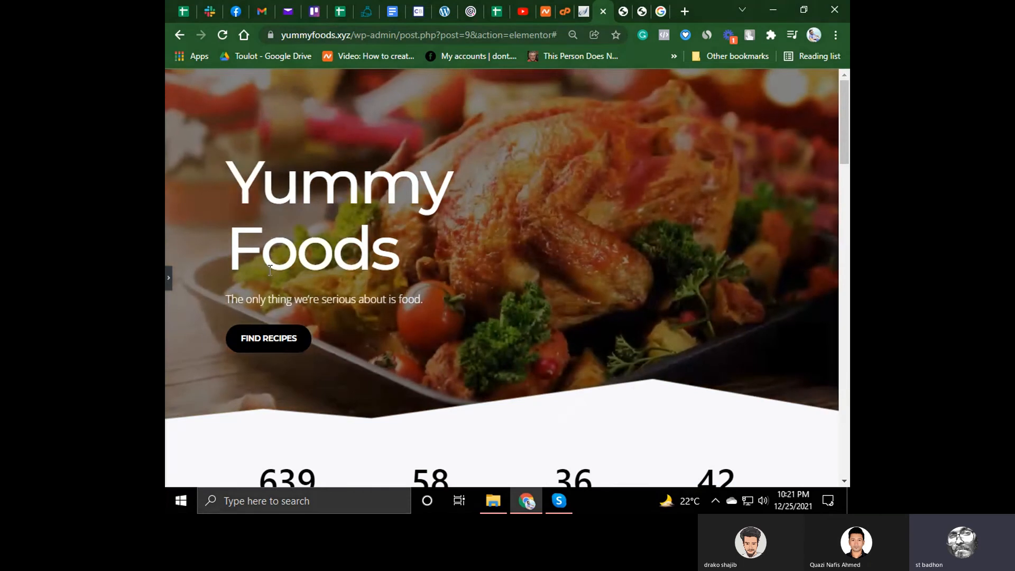
left_click(168, 280)
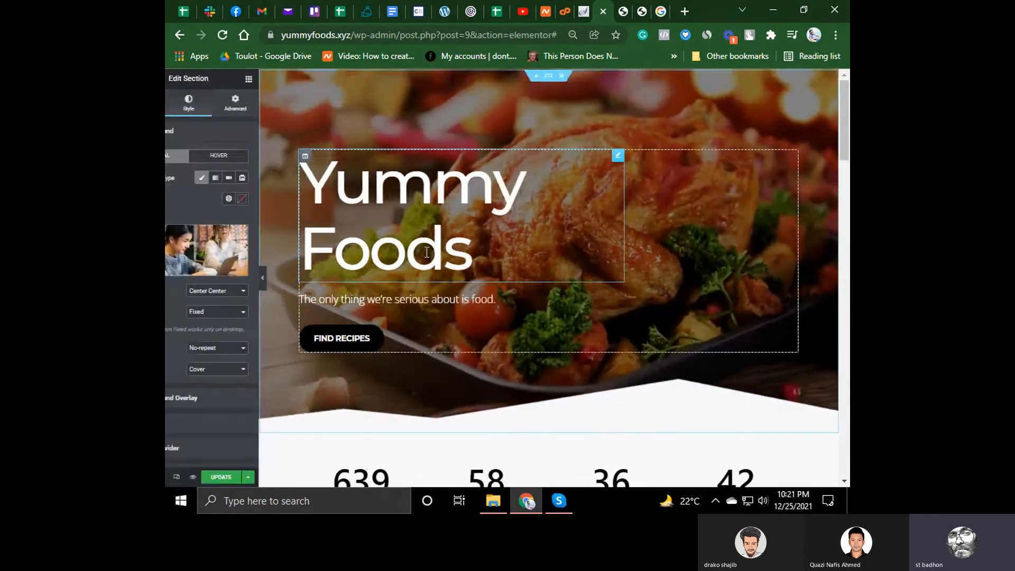
scroll(421, 259, "down", 18)
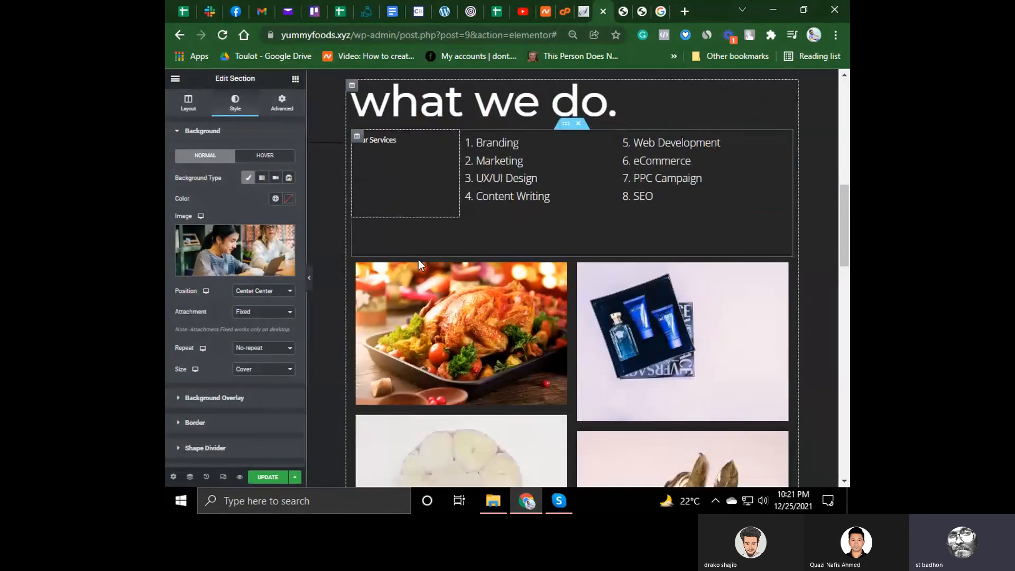
scroll(418, 258, "down", 5)
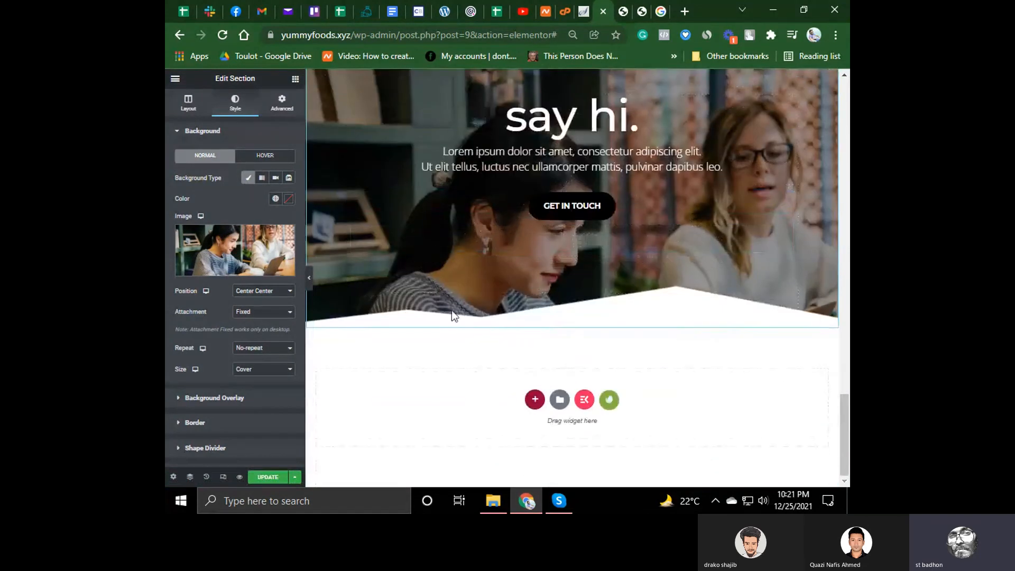
scroll(487, 363, "up", 1)
scroll(487, 359, "up", 10)
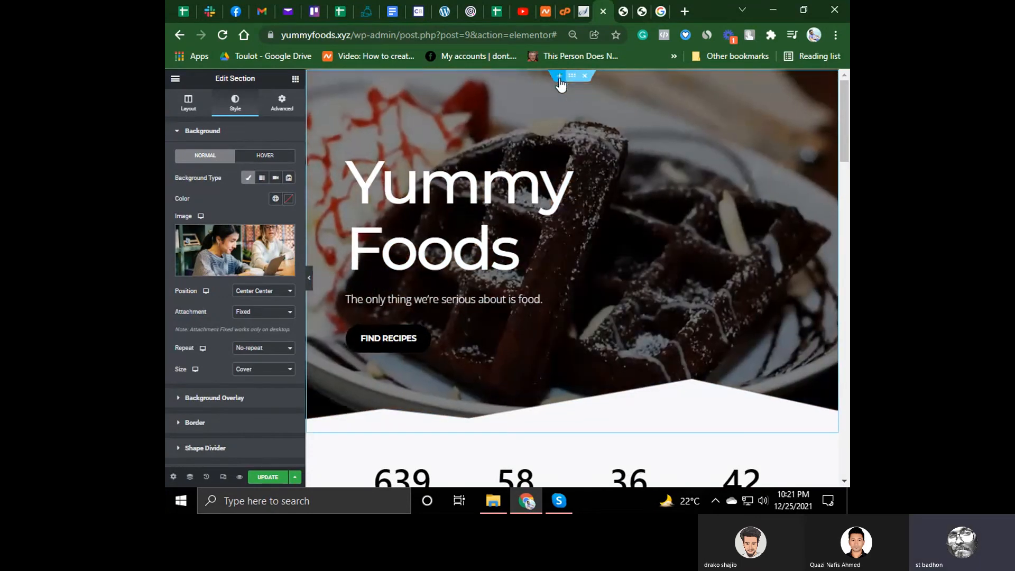
- View the column structure options for a new section above "what we do." and dismiss them without choosing one
left_click(560, 78)
scroll(565, 117, "down", 10)
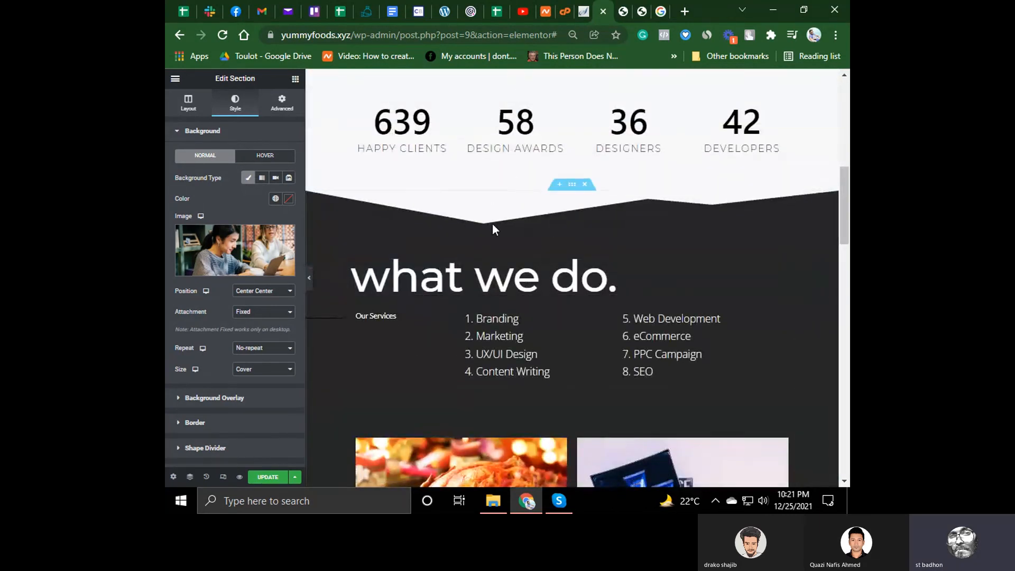
scroll(493, 227, "up", 4)
scroll(496, 430, "down", 3)
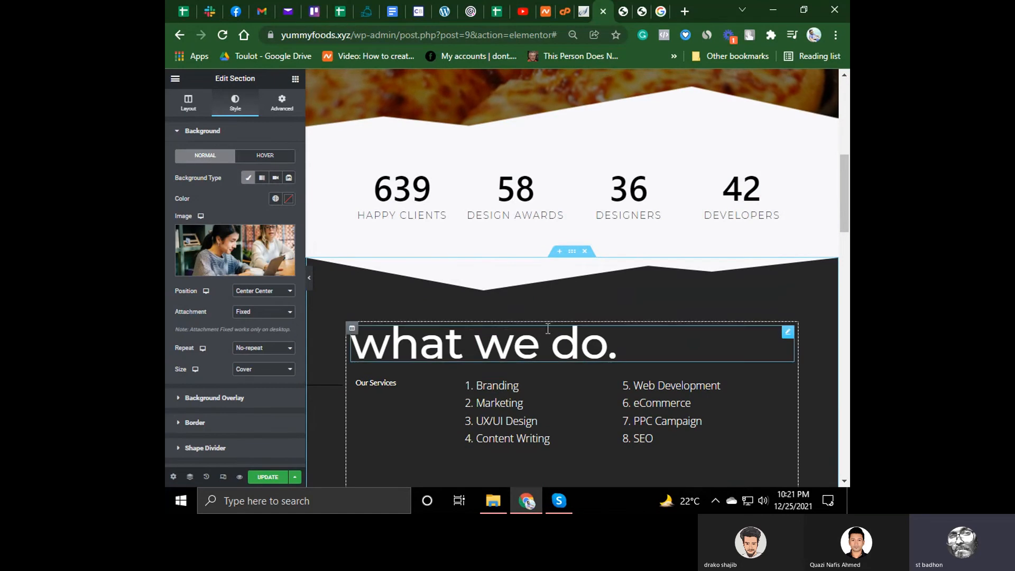
left_click(558, 252)
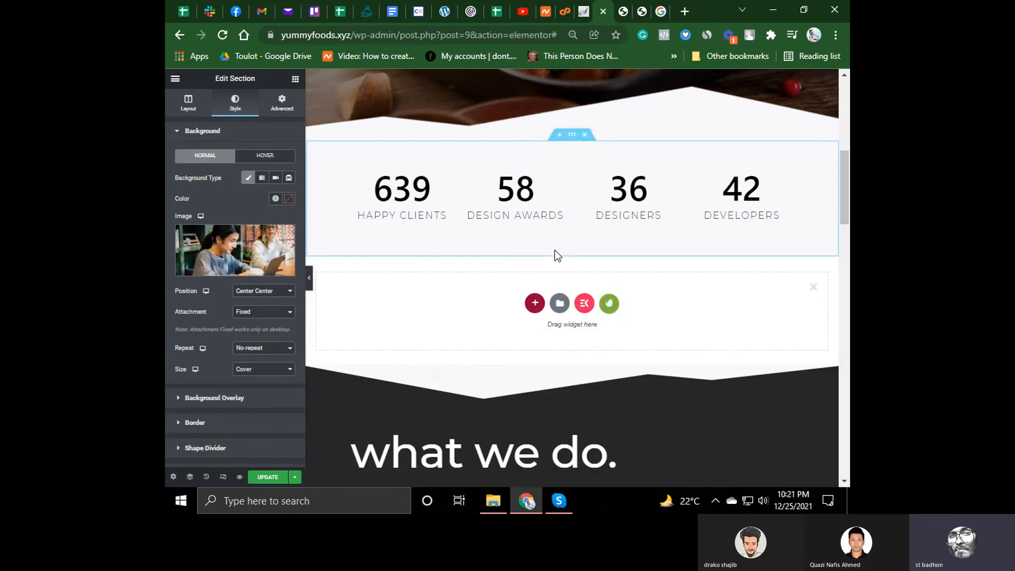
left_click(535, 304)
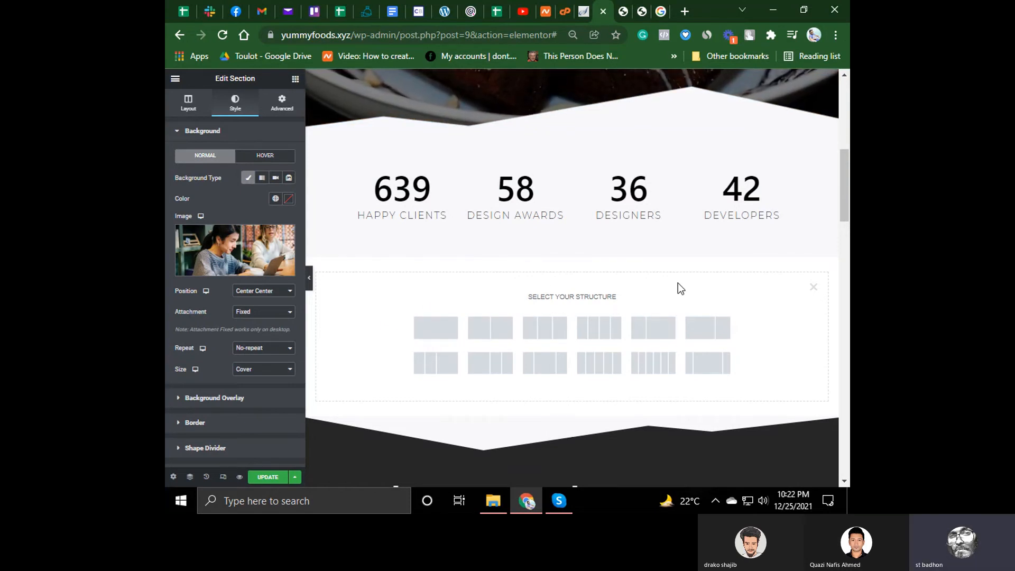
left_click(812, 288)
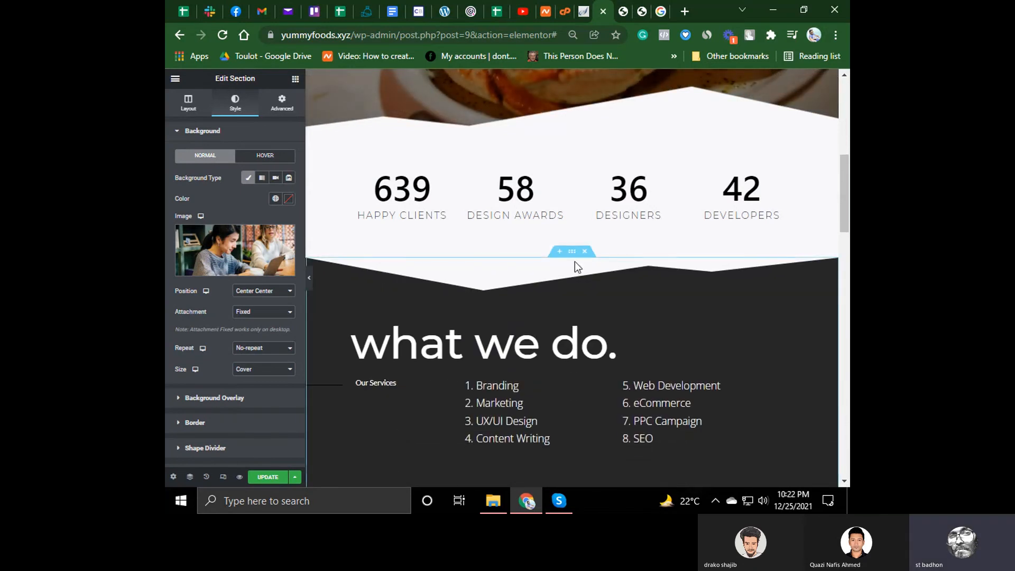
- Browse the ElementsKit library's page and section designs for a new section above "what we do.", inserting none
left_click(562, 255)
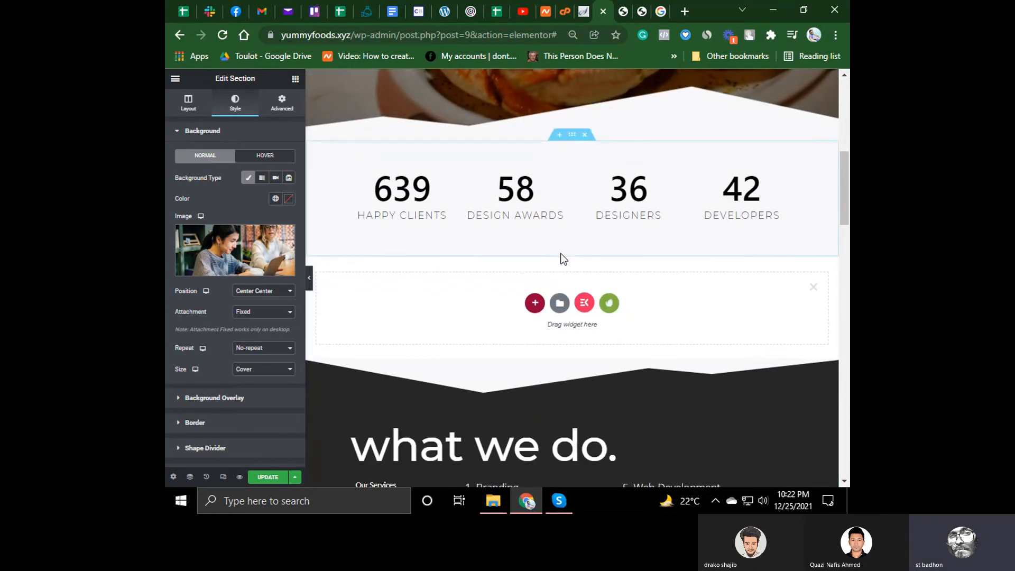
left_click(588, 303)
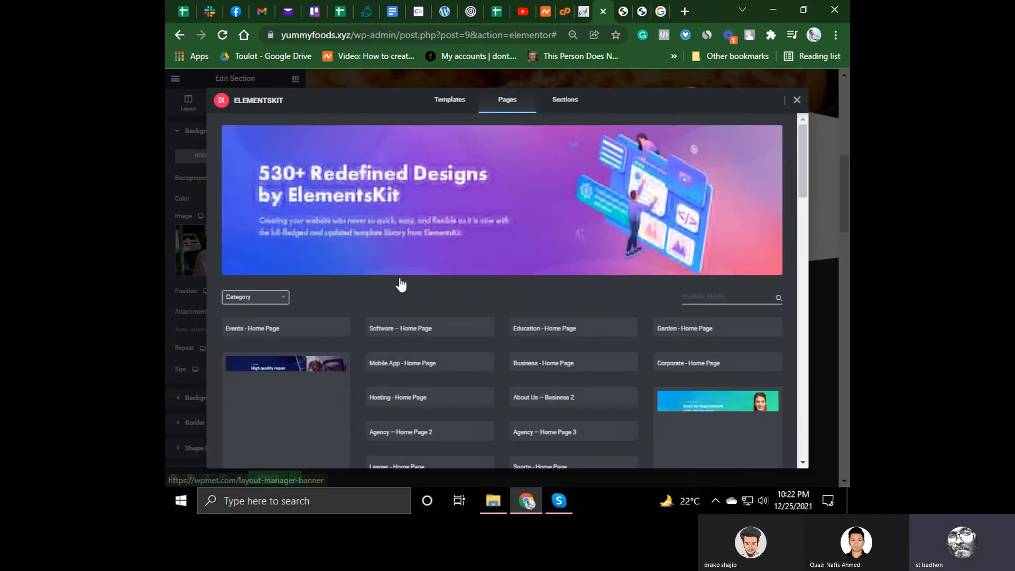
scroll(399, 283, "down", 3)
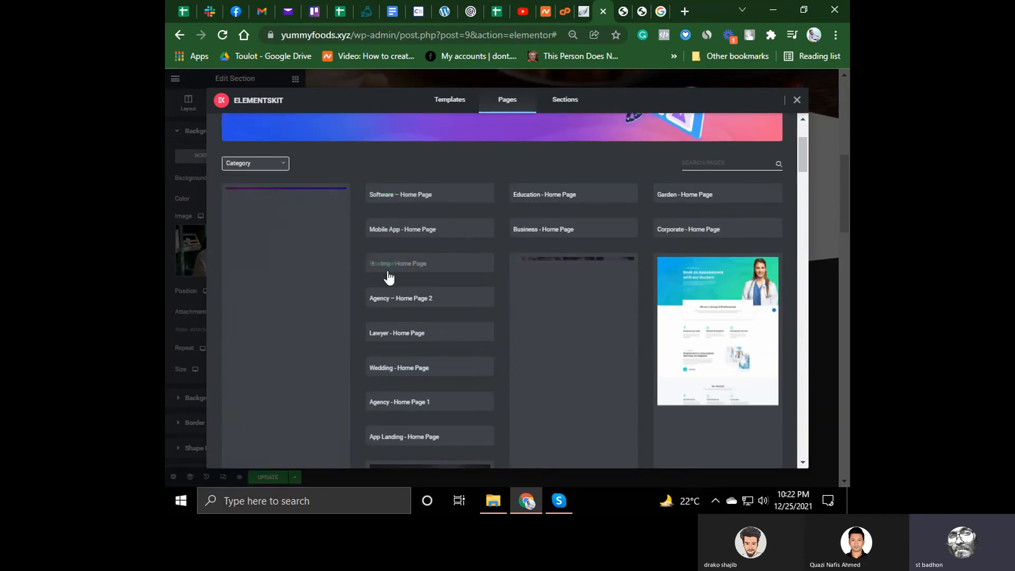
mouse_move(423, 298)
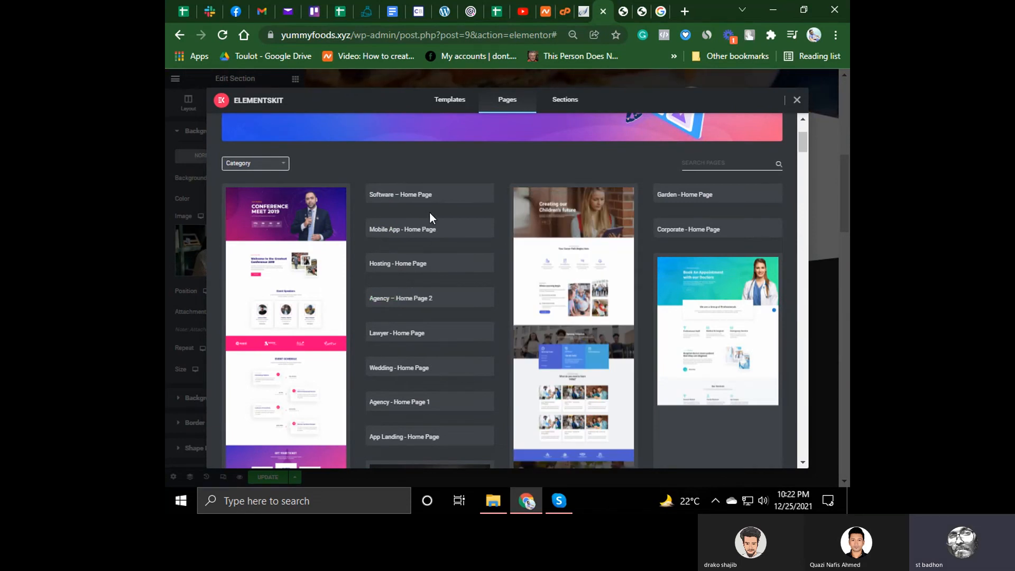
left_click(571, 106)
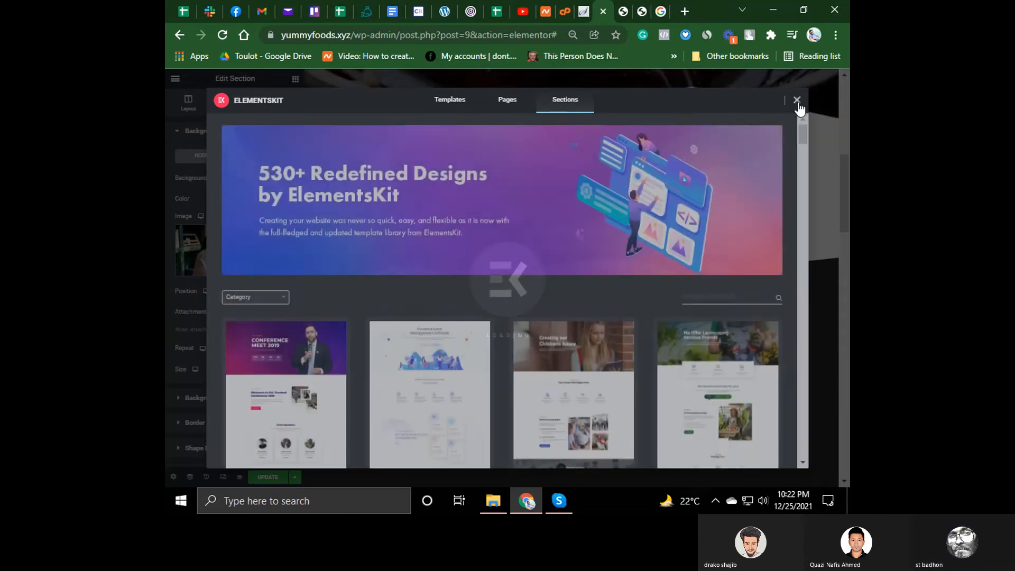
scroll(523, 250, "down", 3)
scroll(524, 250, "down", 10)
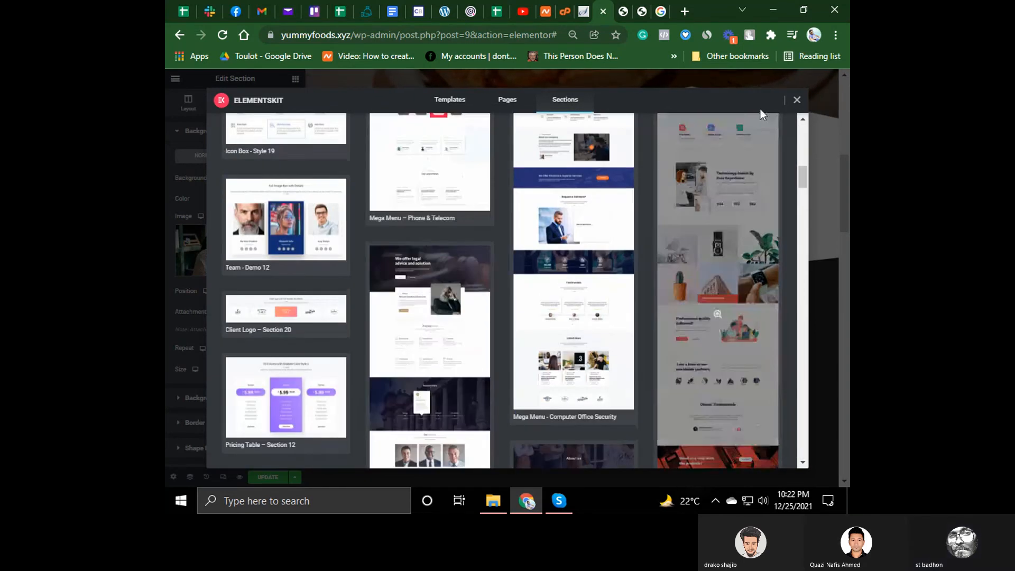
left_click(796, 101)
- Examine the ElementsKit header sections available for a new area above the Yummy Foods hero and close the library
scroll(487, 315, "up", 5)
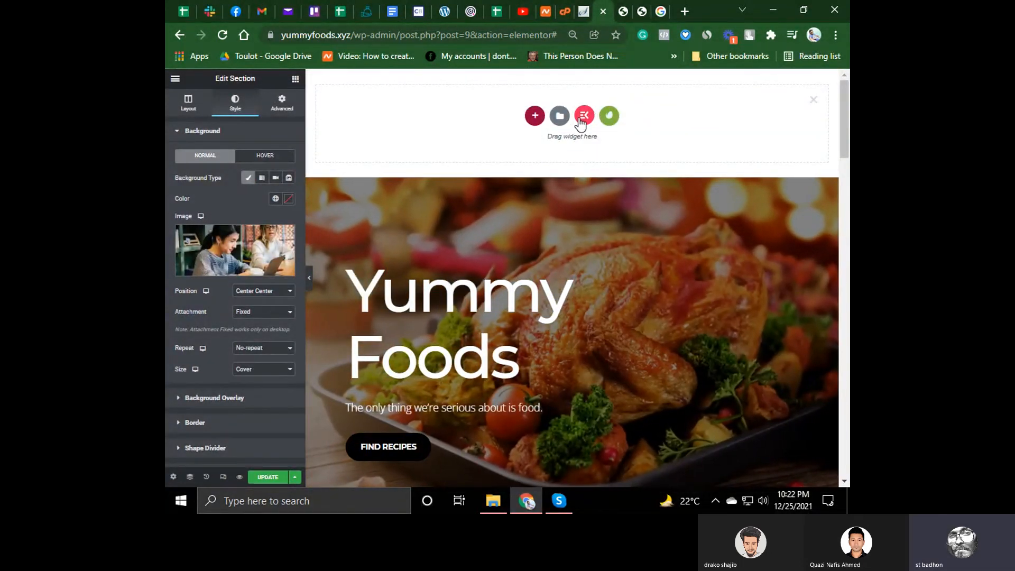
left_click(584, 116)
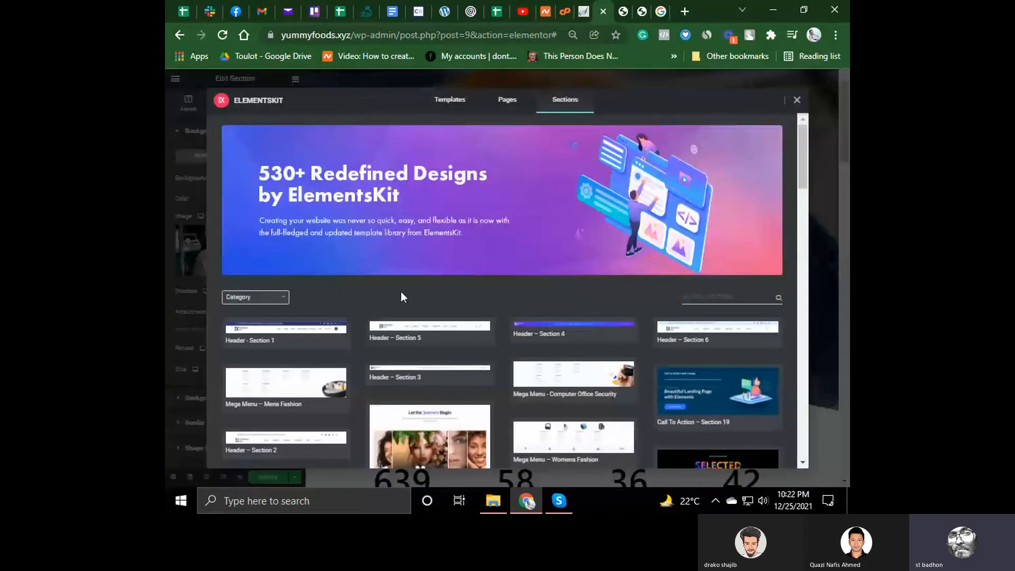
scroll(415, 275, "down", 2)
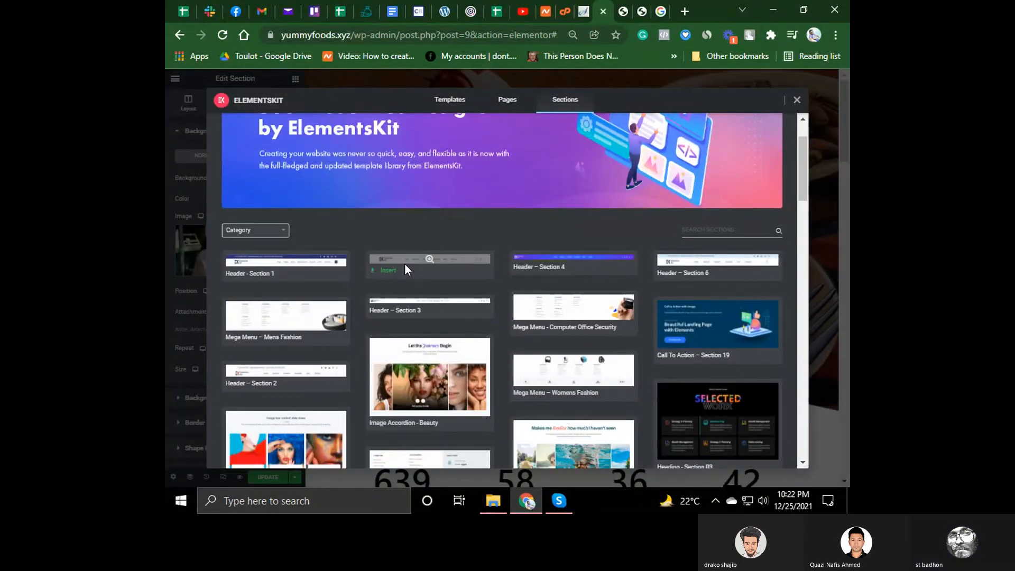
mouse_move(390, 307)
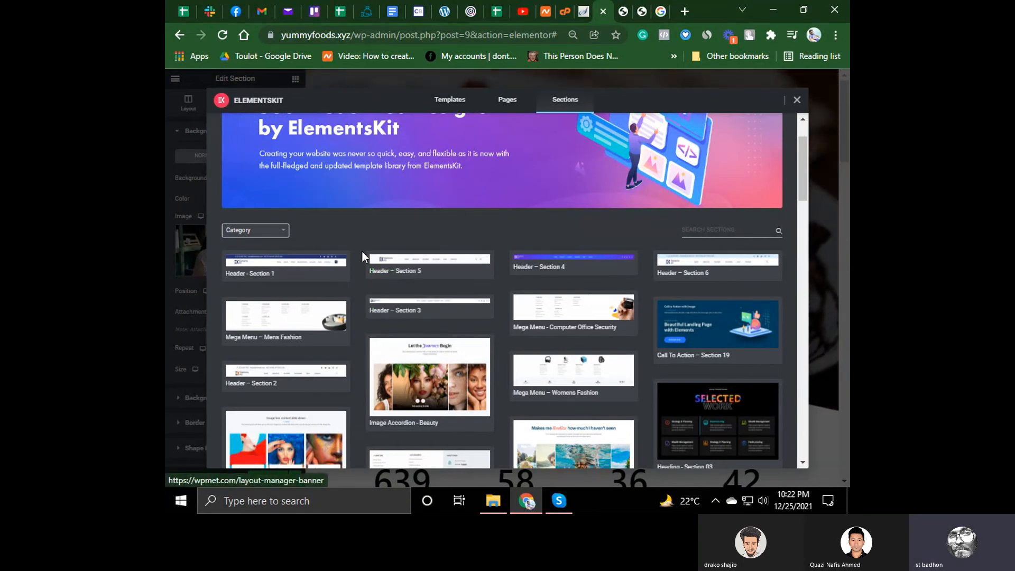
left_click(797, 101)
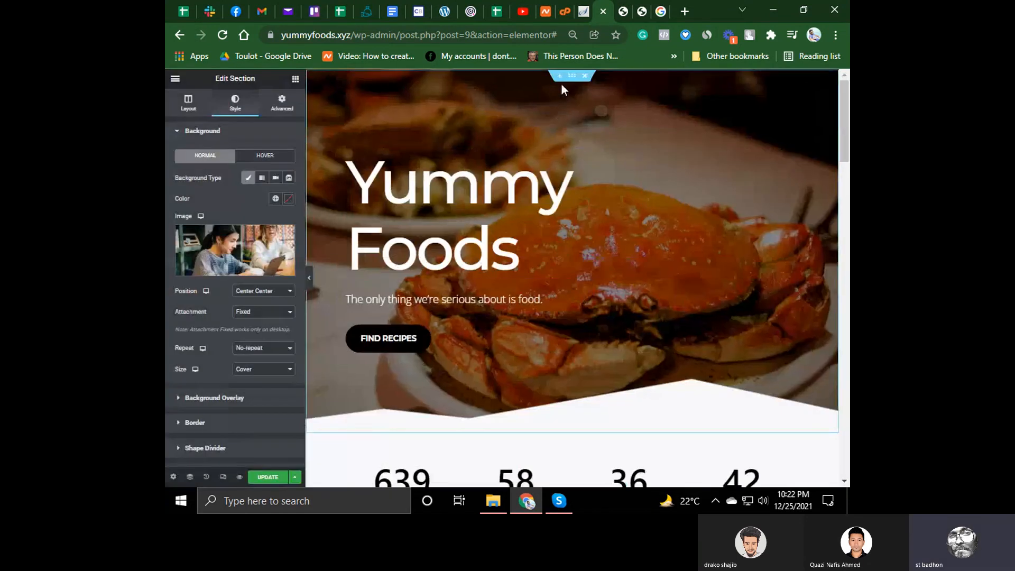
- Insert the first Header (with Nav) template from the Envato free blocks above the Yummy Foods hero
left_click(560, 76)
left_click(607, 118)
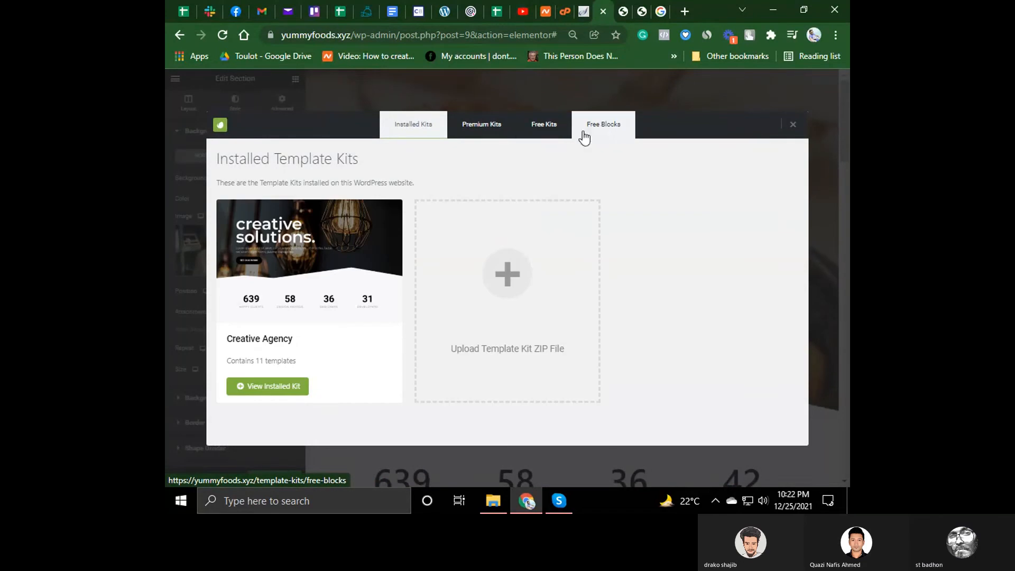
left_click(603, 130)
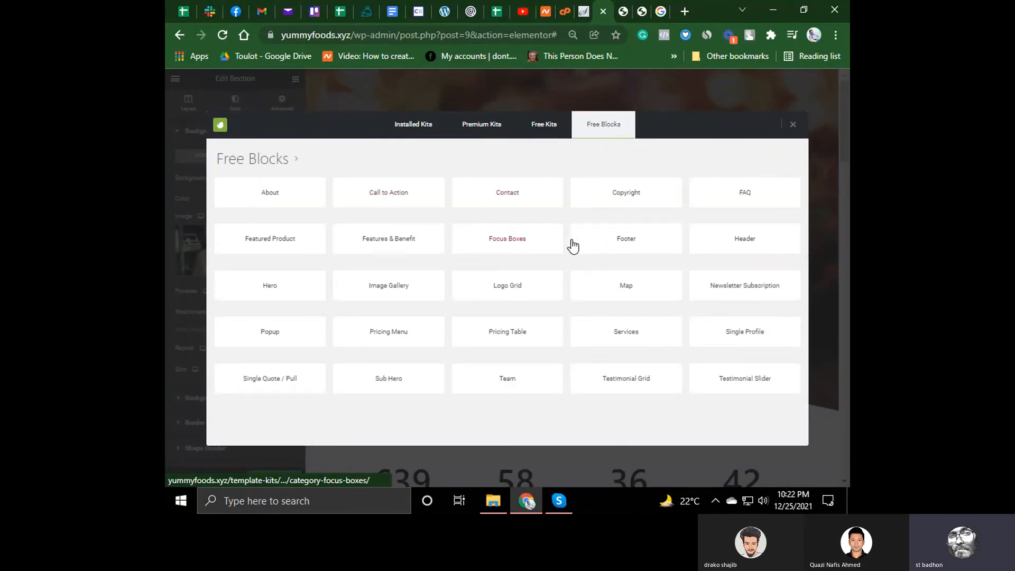
left_click(728, 244)
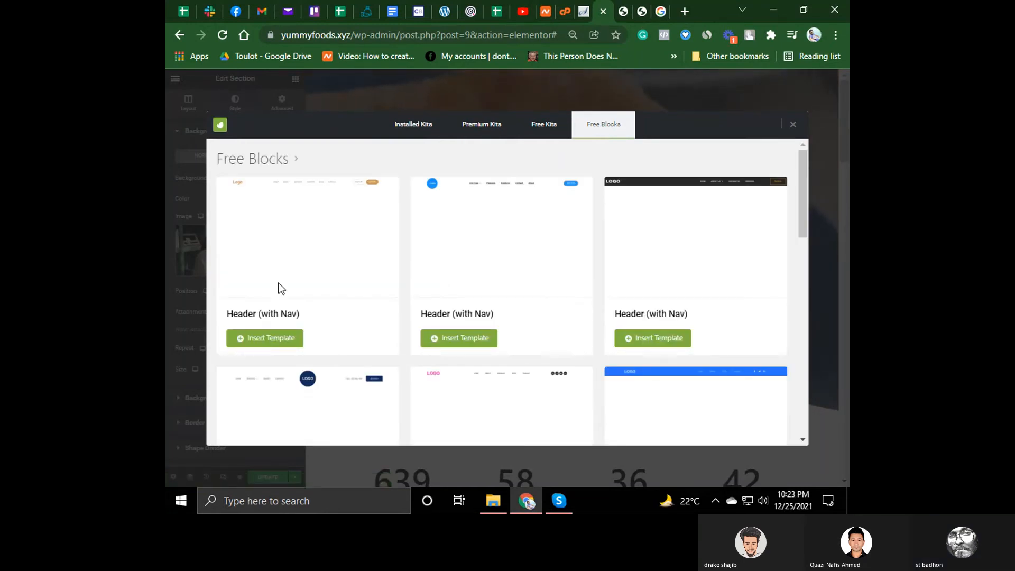
left_click(262, 339)
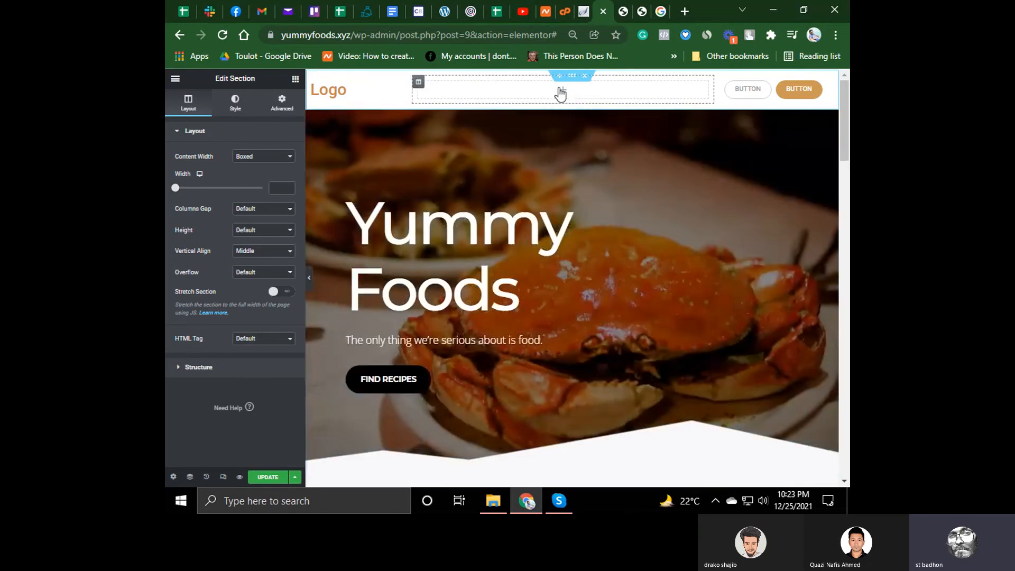
- Open the Menus management page of the Yummy Foods site in the WordPress dashboard
left_click(560, 93)
left_click(622, 8)
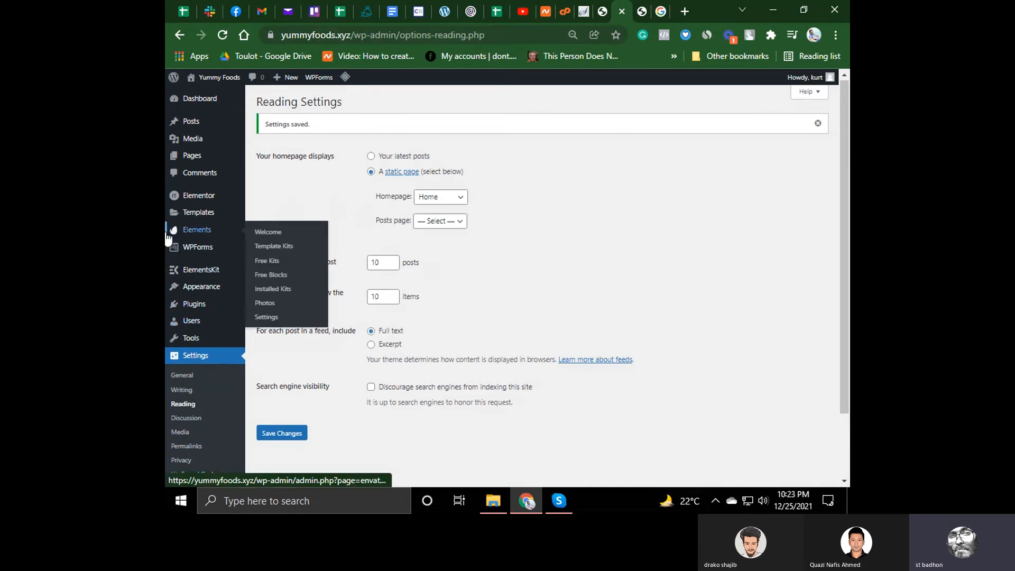
scroll(212, 275, "down", 2)
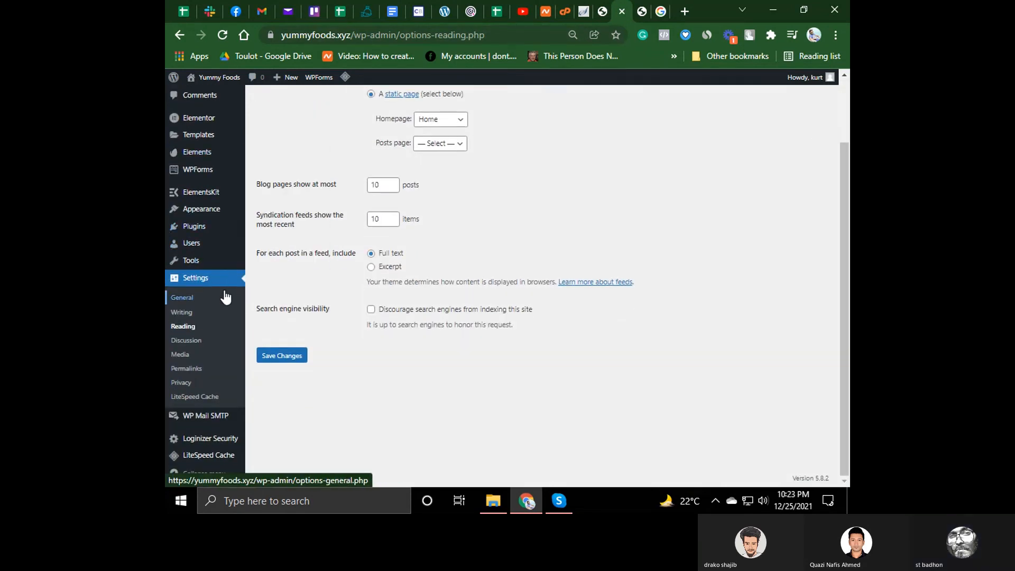
scroll(222, 294, "up", 2)
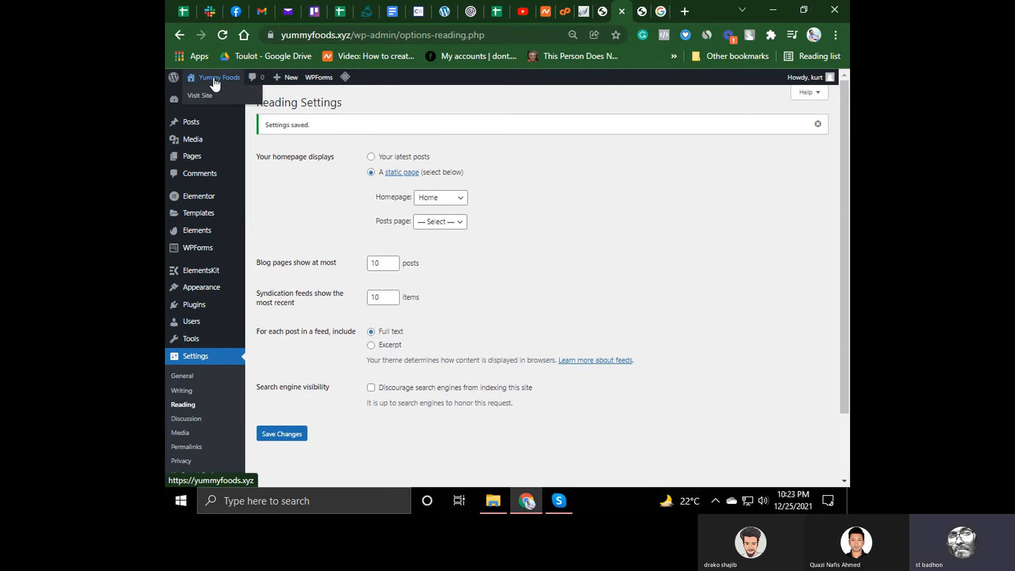
mouse_move(225, 226)
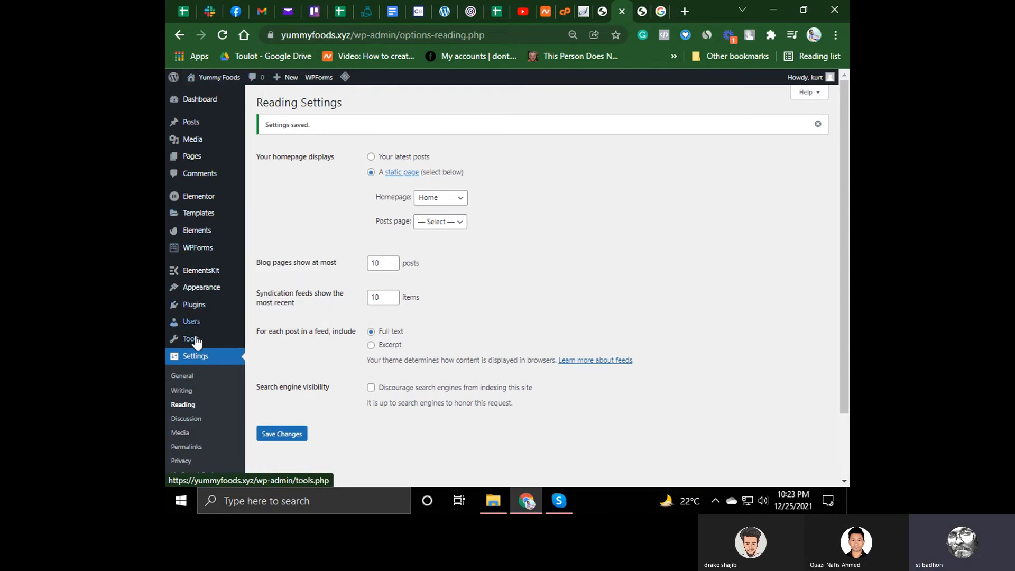
mouse_move(211, 296)
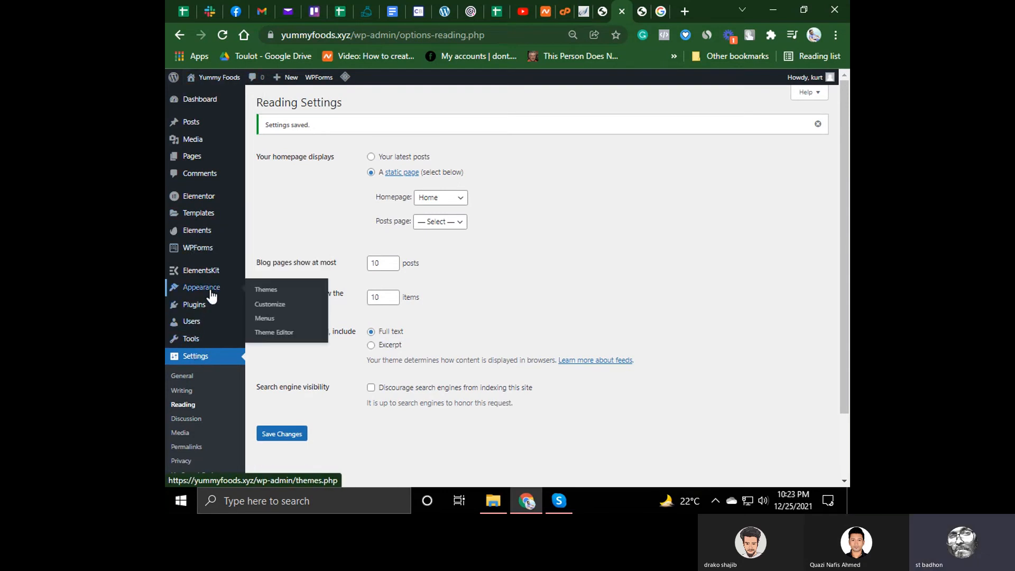
left_click(265, 320)
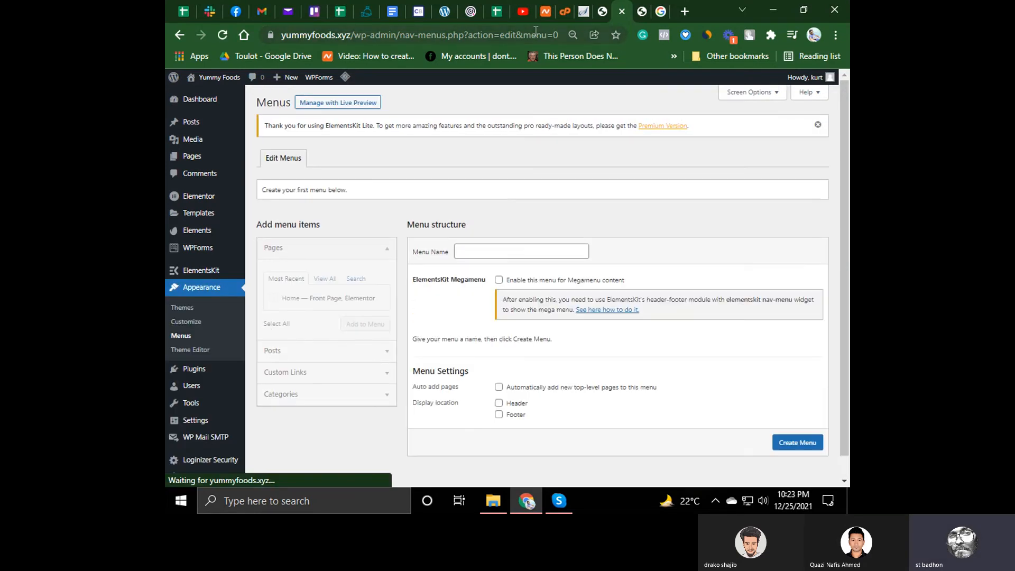
- Create a navigation menu named "Main Menu"
left_click(478, 261)
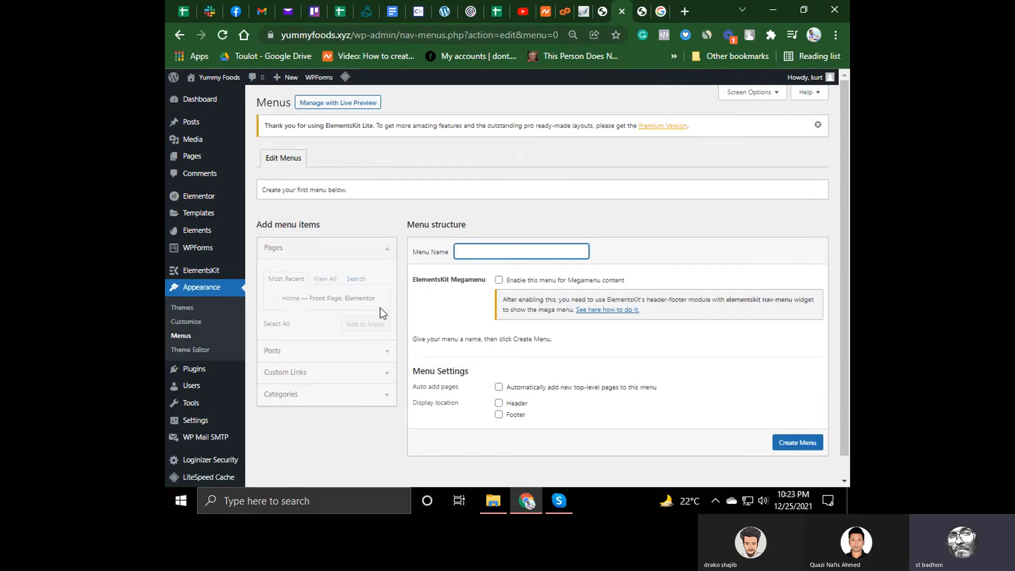
type("Main Menyu")
key("BackSpace")
key("BackSpace")
type("u")
left_click(787, 448)
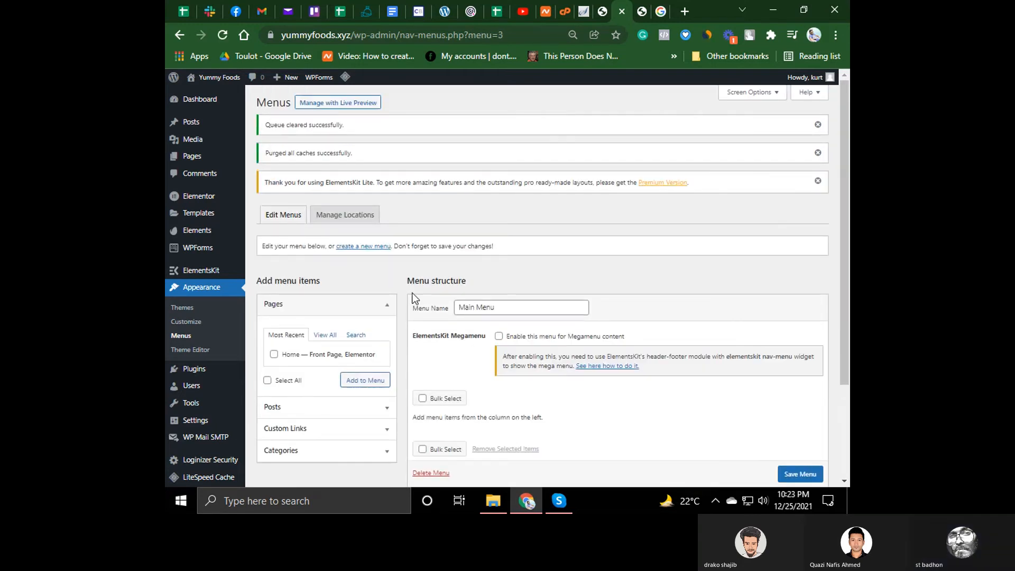
- Add the Home front page as an item of the Main Menu
scroll(496, 241, "down", 3)
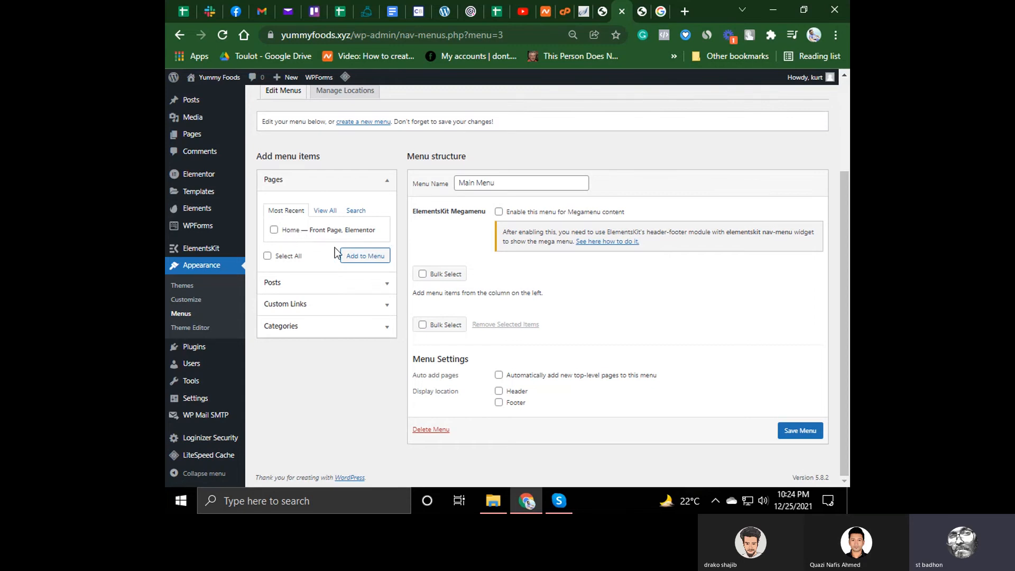
left_click(274, 229)
left_click(352, 259)
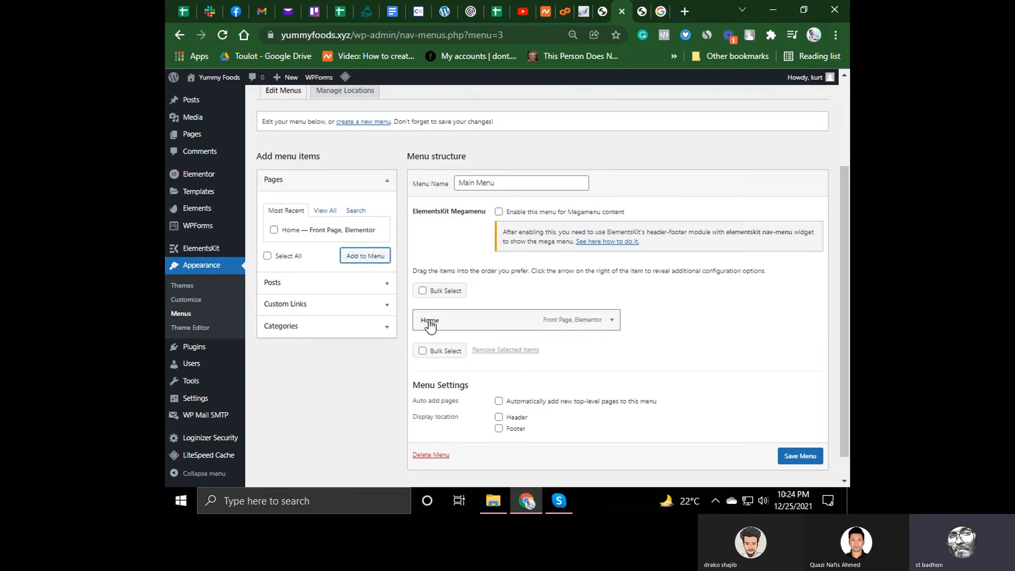
- Look through the Posts, Custom Links and Pages sources available for additional Main Menu items
left_click(319, 288)
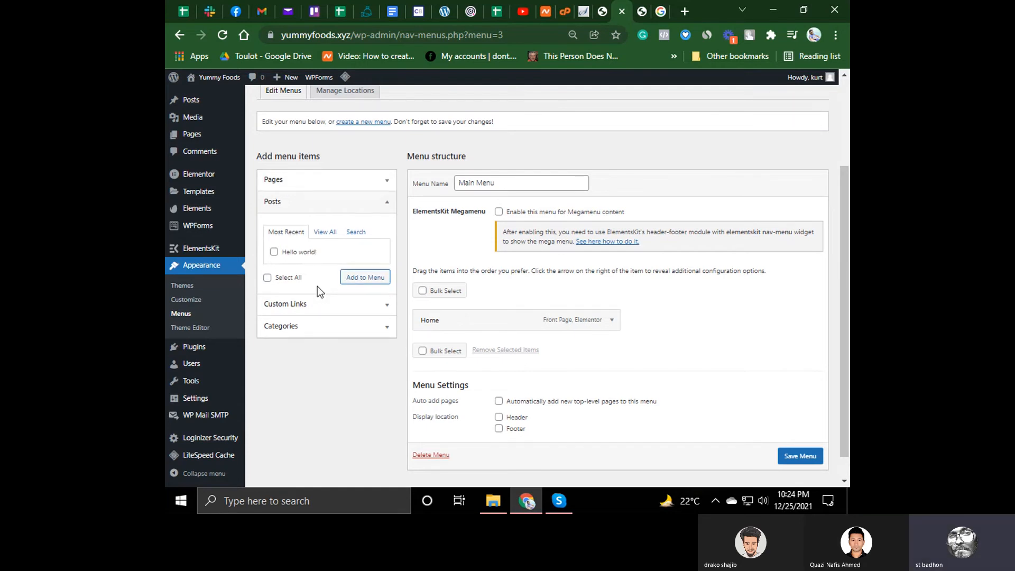
left_click(309, 305)
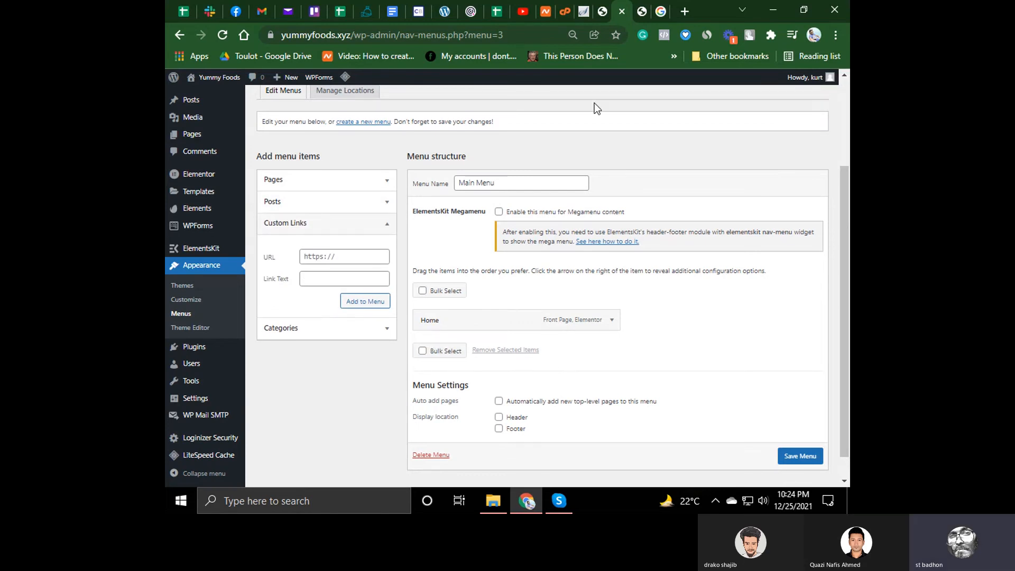
left_click(321, 256)
left_click(309, 226)
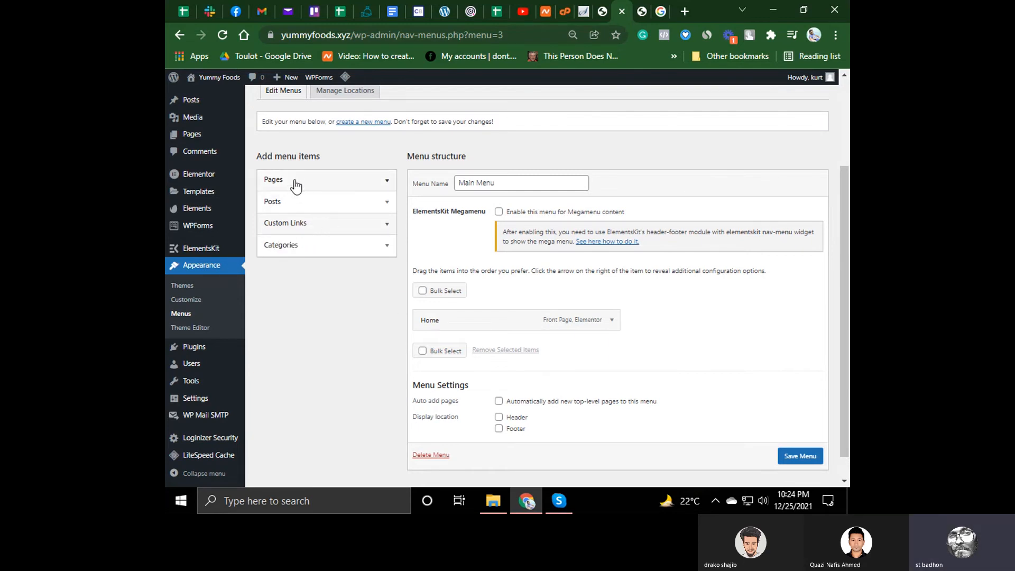
left_click(276, 187)
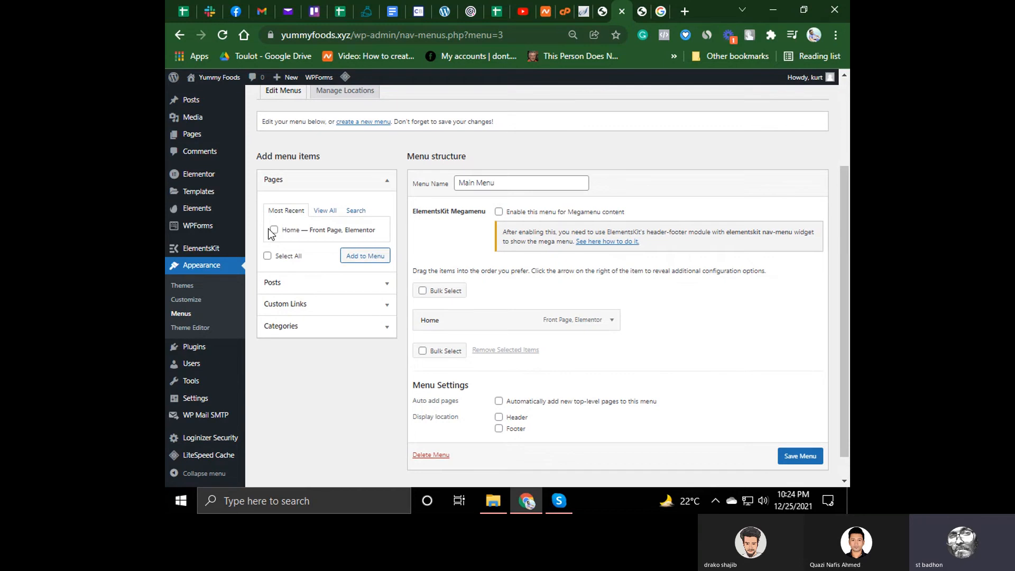
left_click(294, 183)
- Start a custom link for the Main Menu with "#" as its URL
left_click(291, 224)
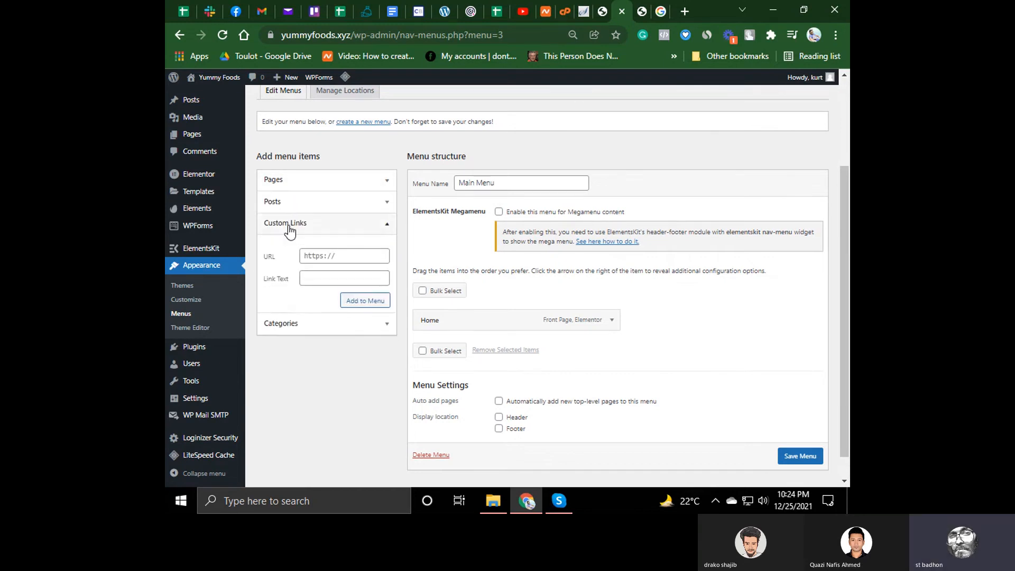
left_click(324, 253)
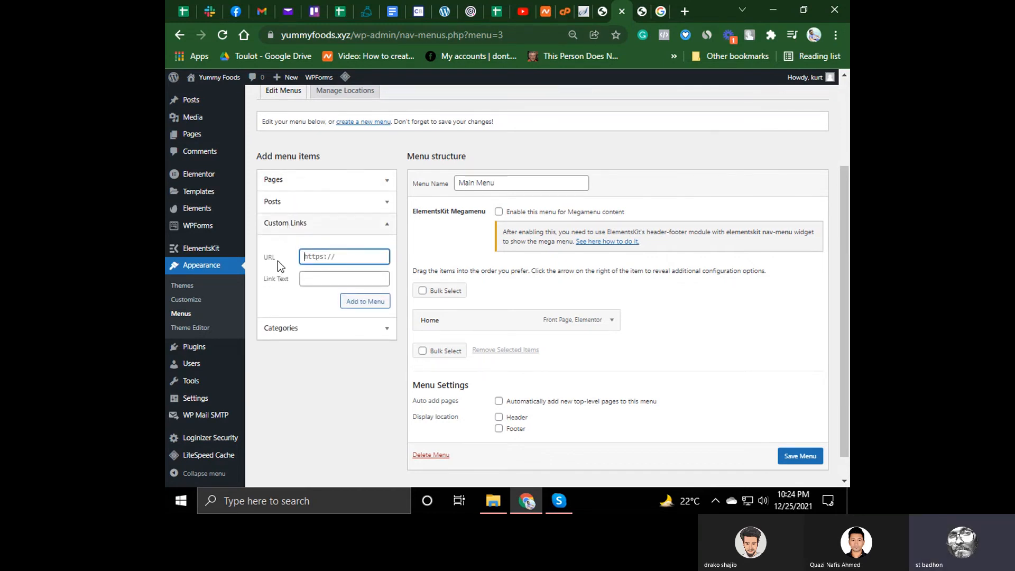
type("#")
left_click(327, 273)
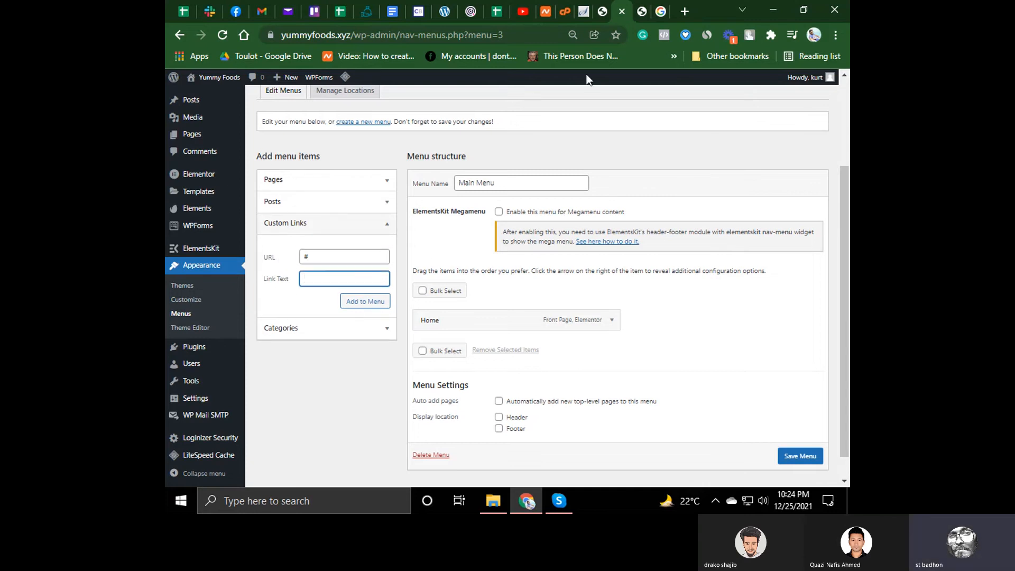
- Copy the "Our Services" text from the "what we do." section, use it as the custom link's text and add the link to the menu
left_click(605, 6)
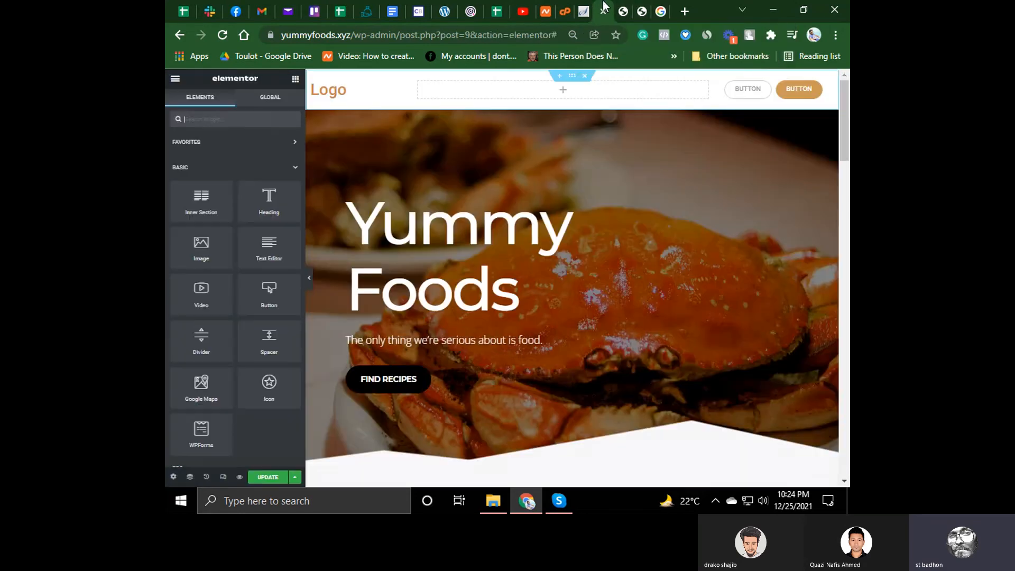
scroll(422, 404, "down", 6)
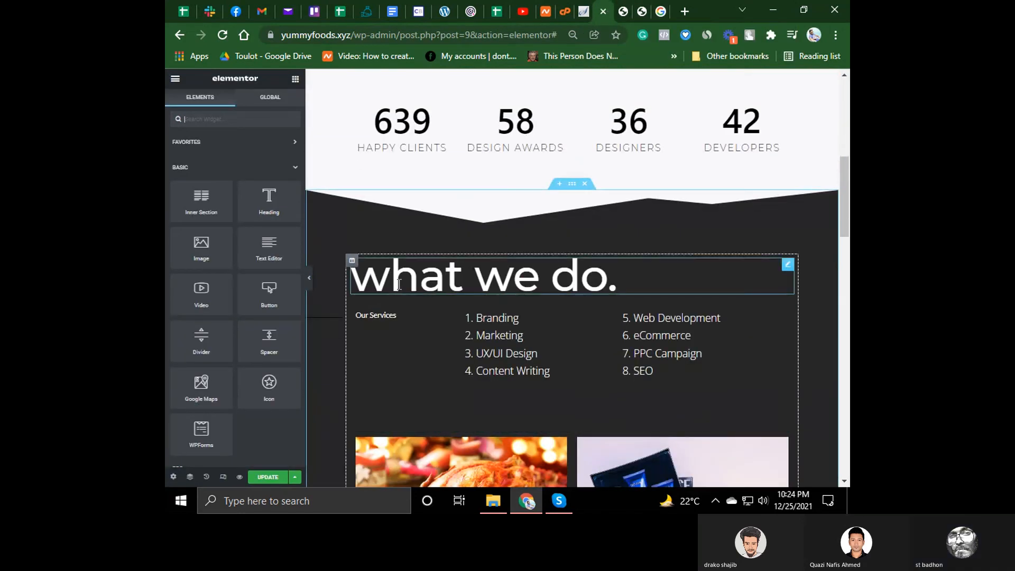
scroll(391, 371, "down", 2)
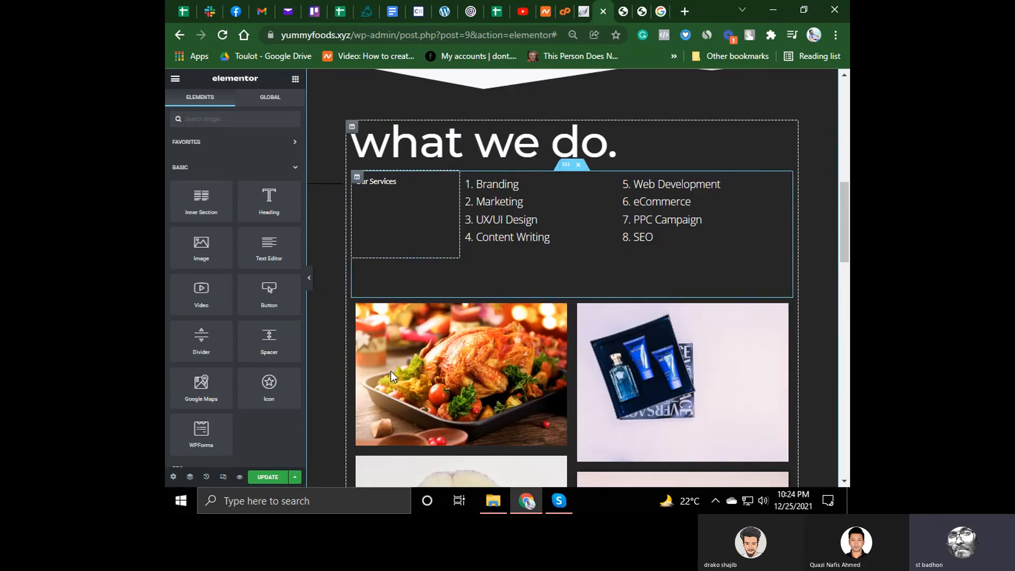
scroll(392, 371, "up", 1)
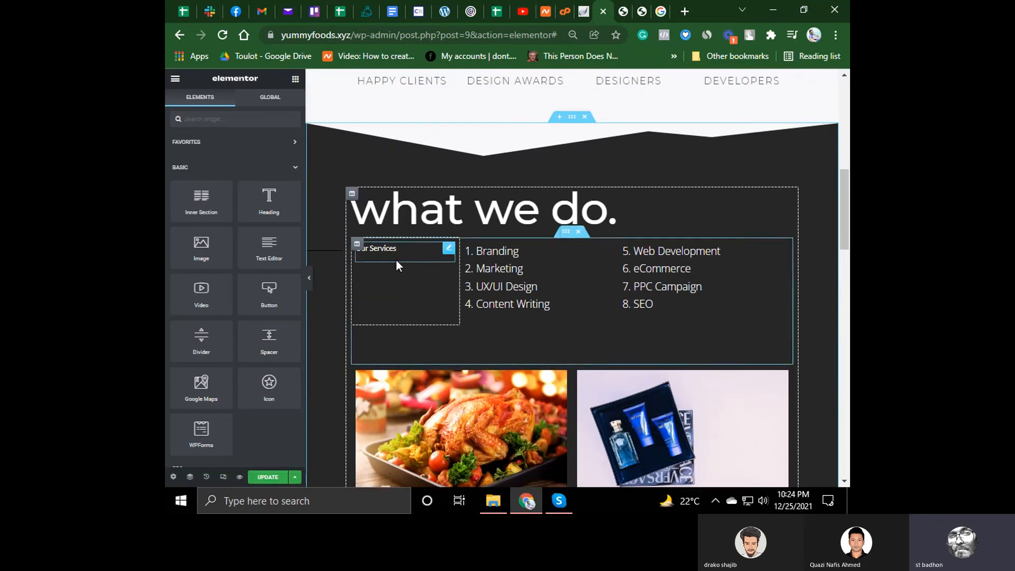
left_click(414, 221)
left_click(378, 252)
left_click_drag(226, 217, 185, 217)
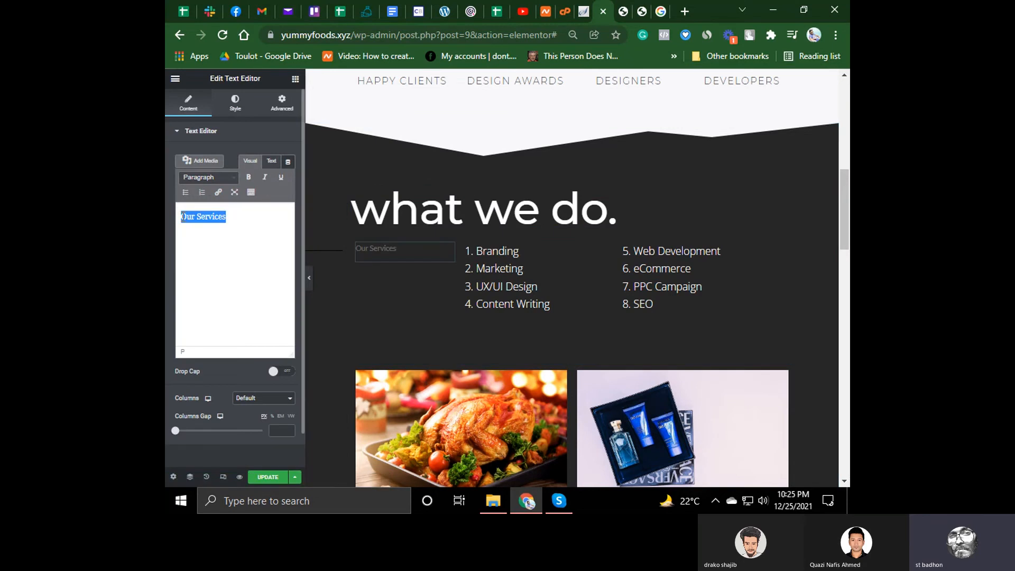
key("ctrl+Tab")
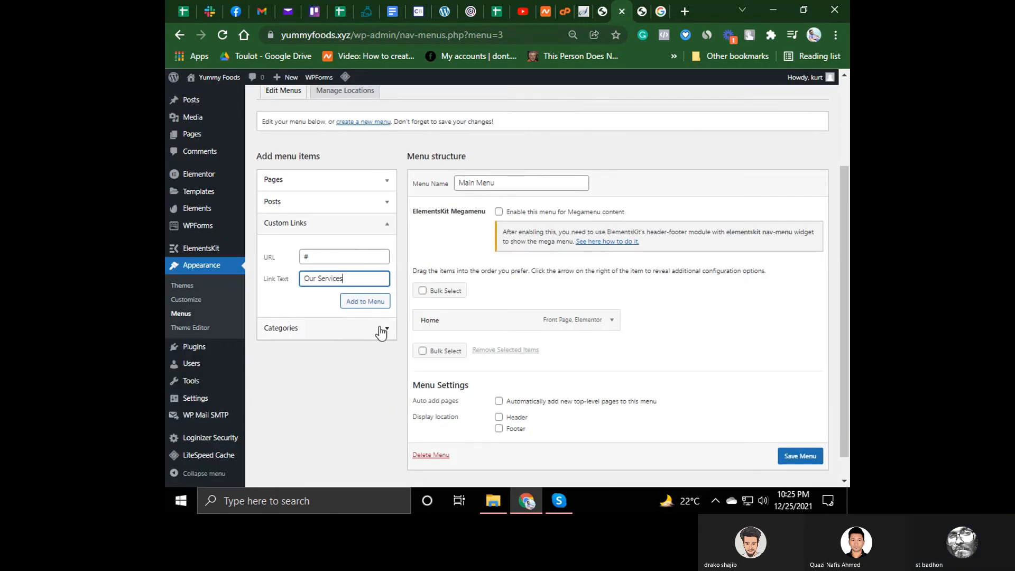
left_click(367, 302)
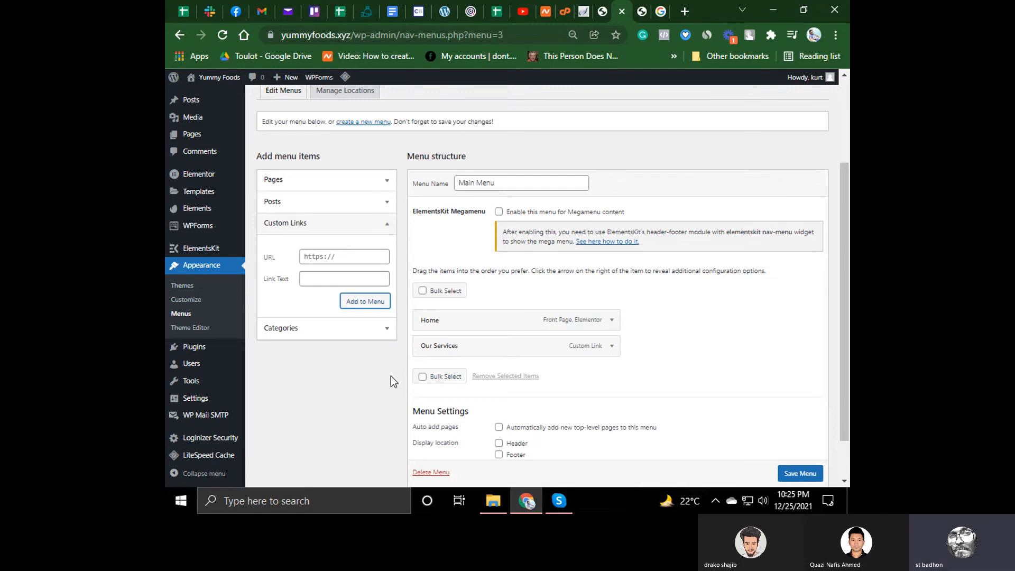
- Add two more custom links, "Contact Us" and "Gallery", each with "#" as its URL, to the Main Menu
key("ctrl+a")
type("#")
left_click(347, 278)
type("Contact Us")
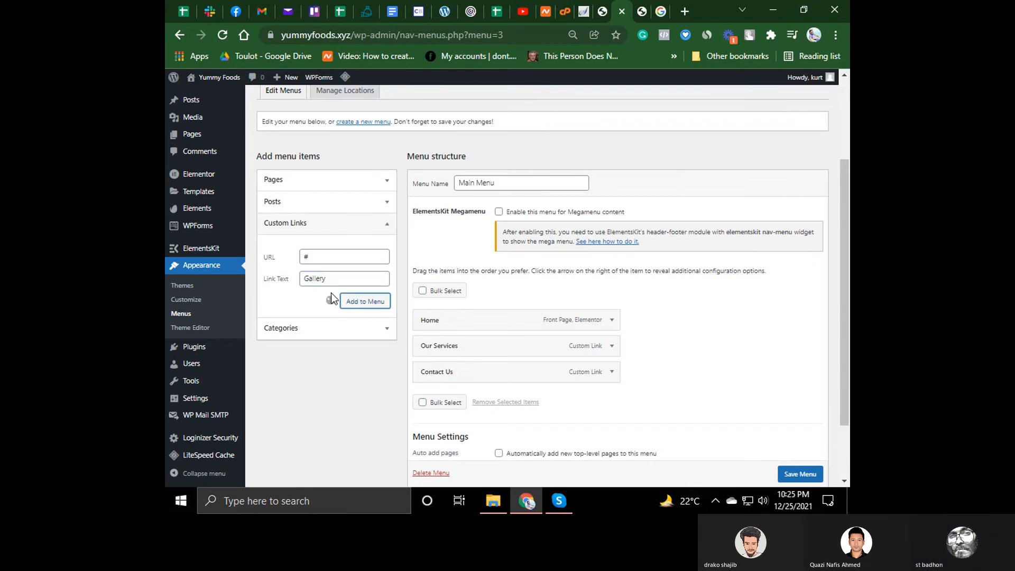
- Move Gallery between Our Services and Contact Us as a top-level item and save the menu
left_click_drag(437, 398, 462, 377)
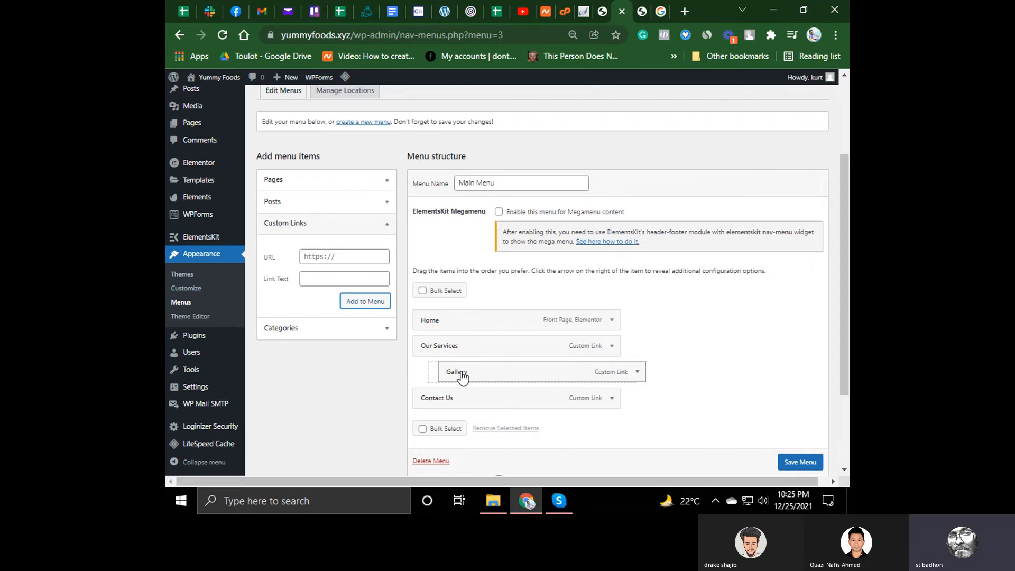
left_click_drag(462, 376, 437, 374)
scroll(788, 477, "down", 1)
left_click(788, 475)
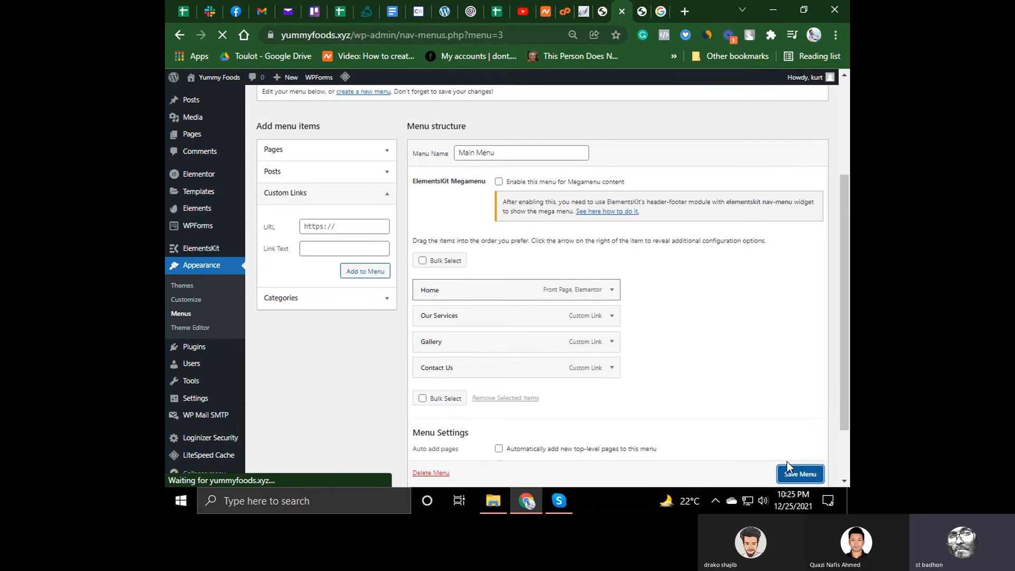
- Search the Elementor widgets for "menu" and place a Menu Anchor in the header's empty middle column
left_click(643, 11)
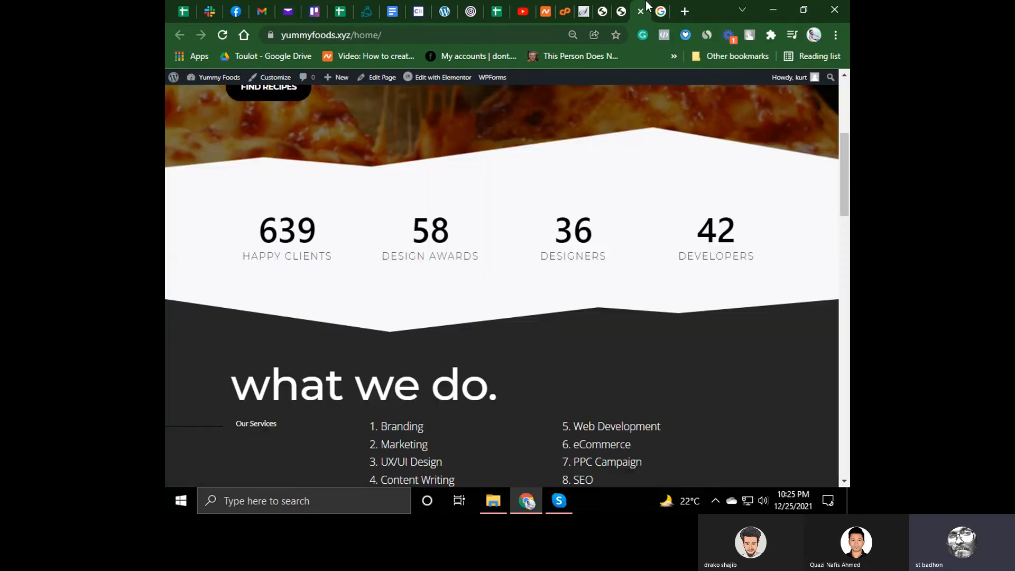
scroll(614, 180, "up", 5)
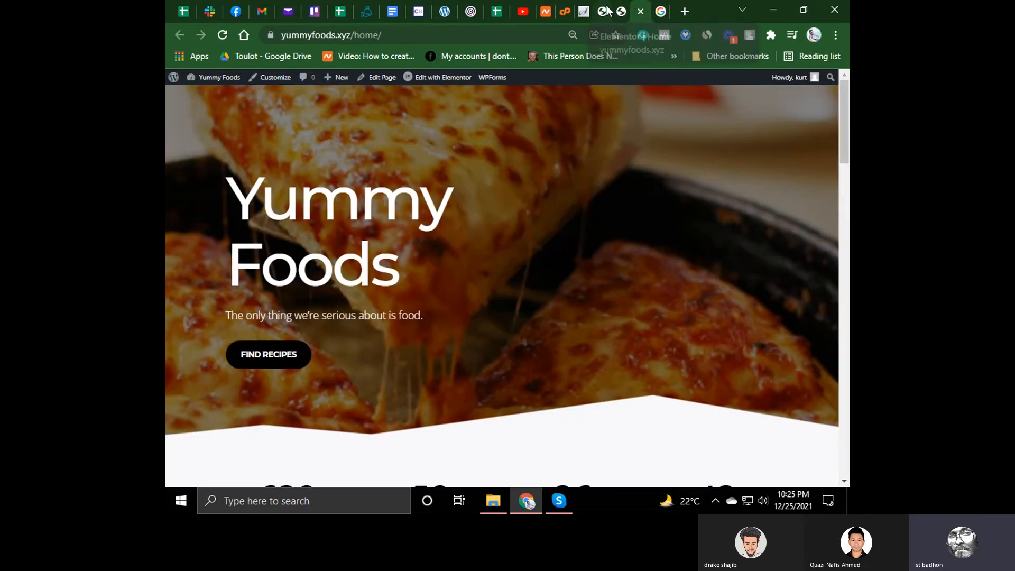
left_click(607, 10)
scroll(492, 316, "up", 7)
scroll(491, 316, "up", 2)
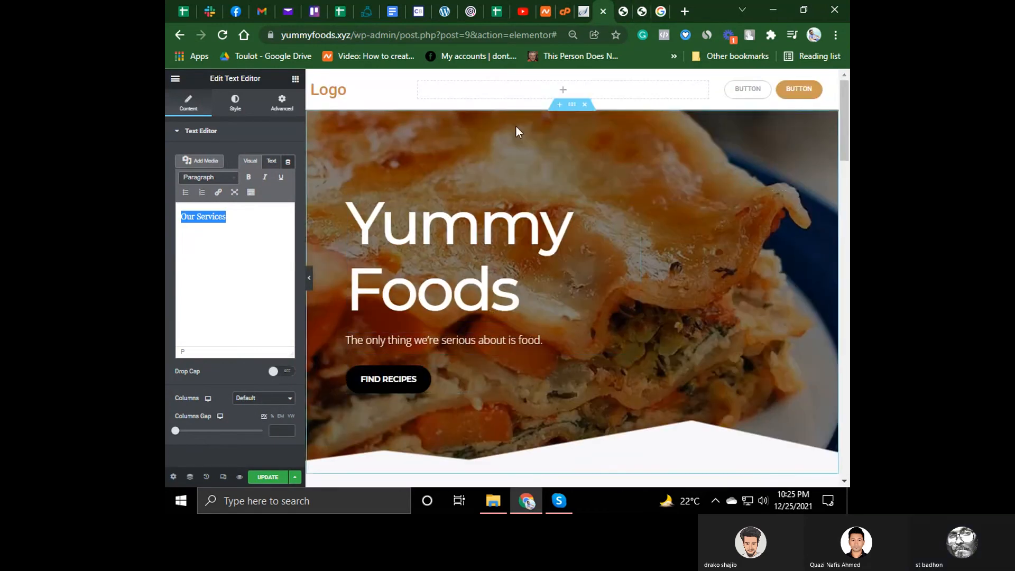
left_click(562, 95)
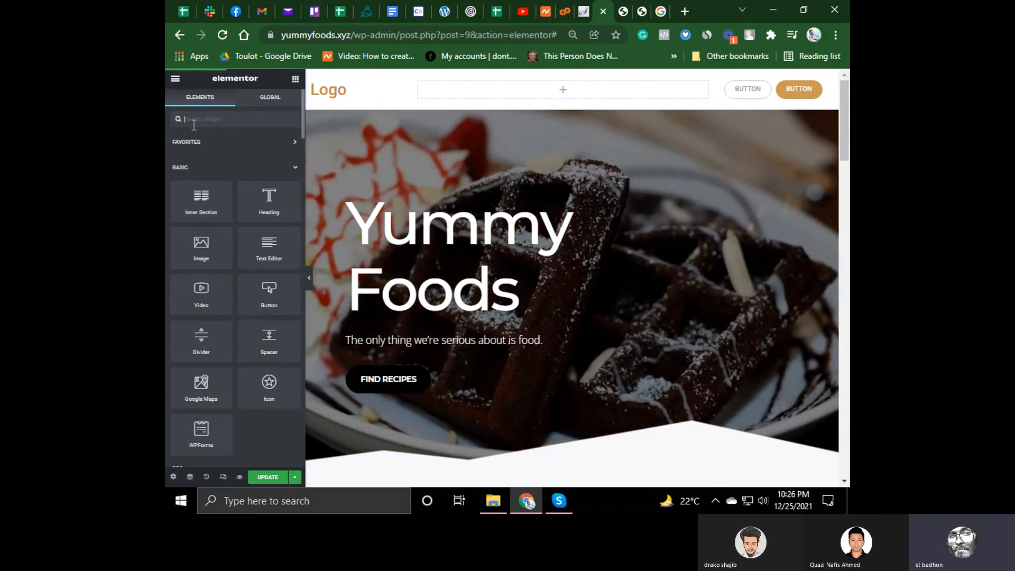
type("menu")
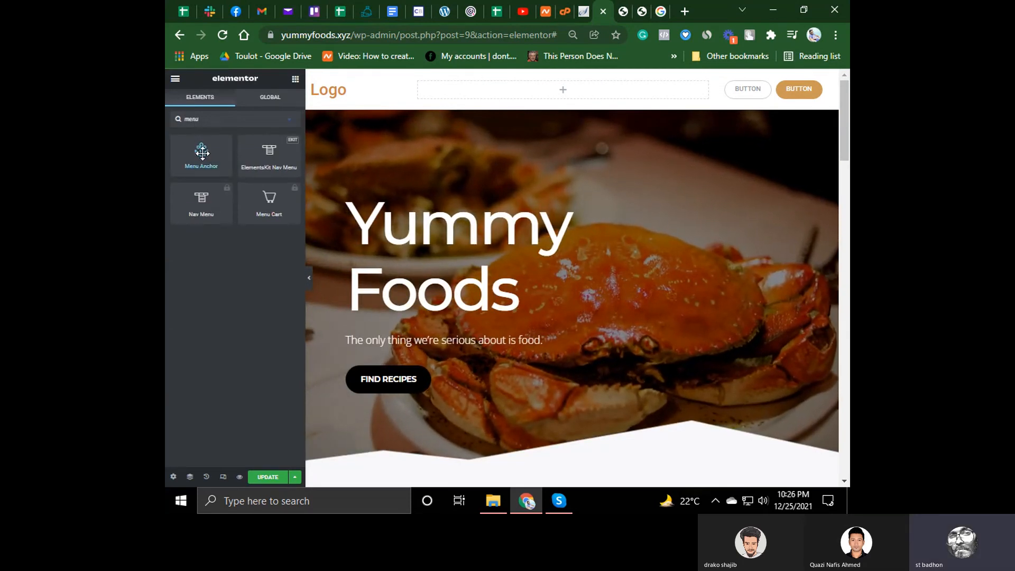
left_click_drag(244, 154, 569, 90)
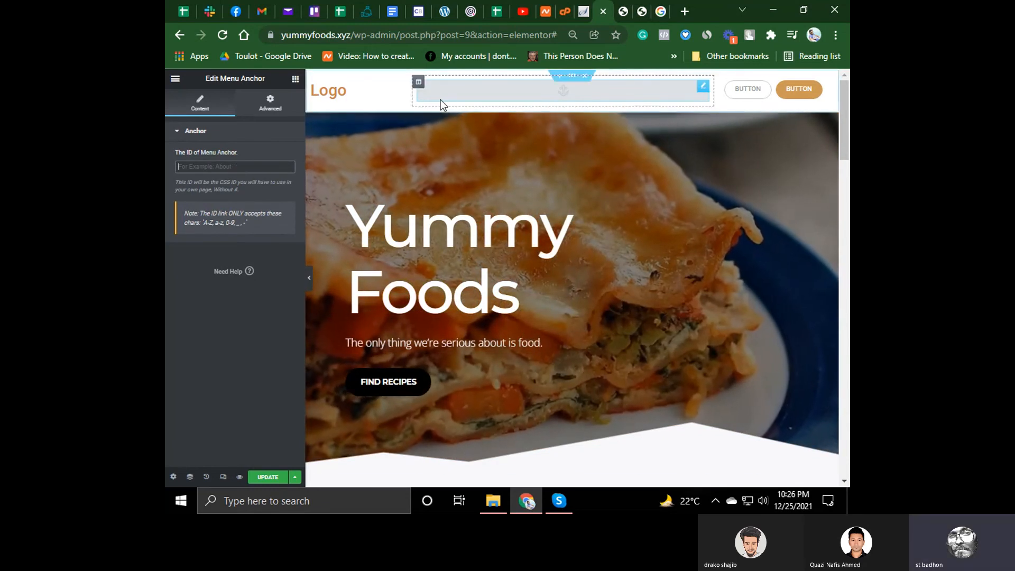
right_click(566, 91)
left_click(522, 93)
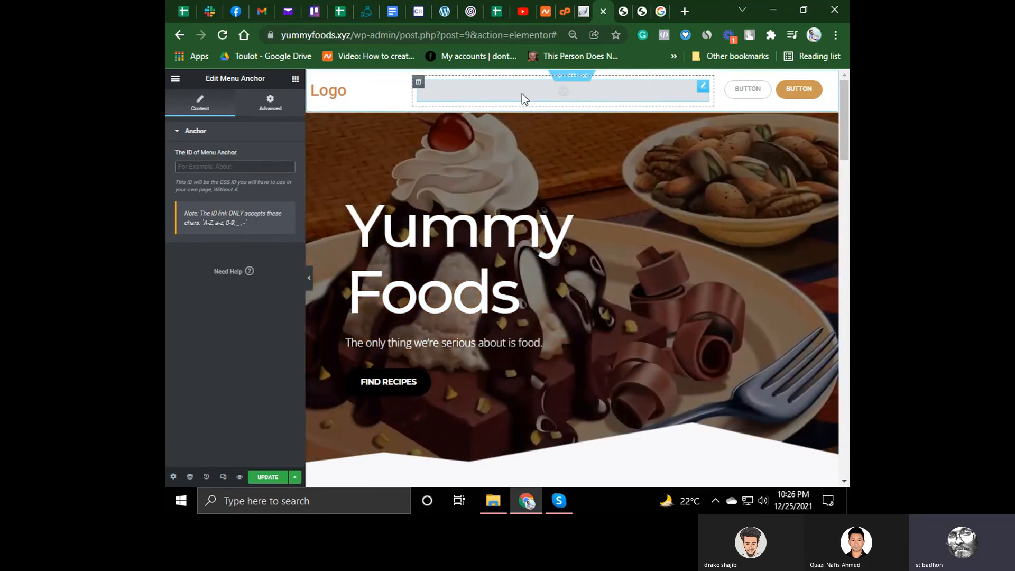
right_click(535, 97)
left_click(522, 93)
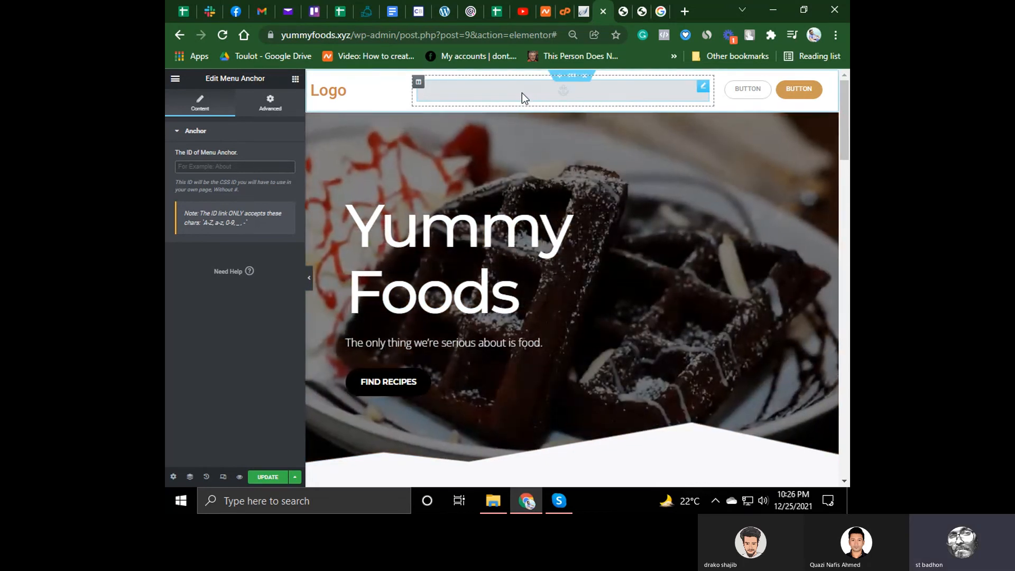
- Delete the Menu Anchor from the header's middle column and place an ElementsKit Nav Menu there, searching the widgets for "menu"
right_click(522, 94)
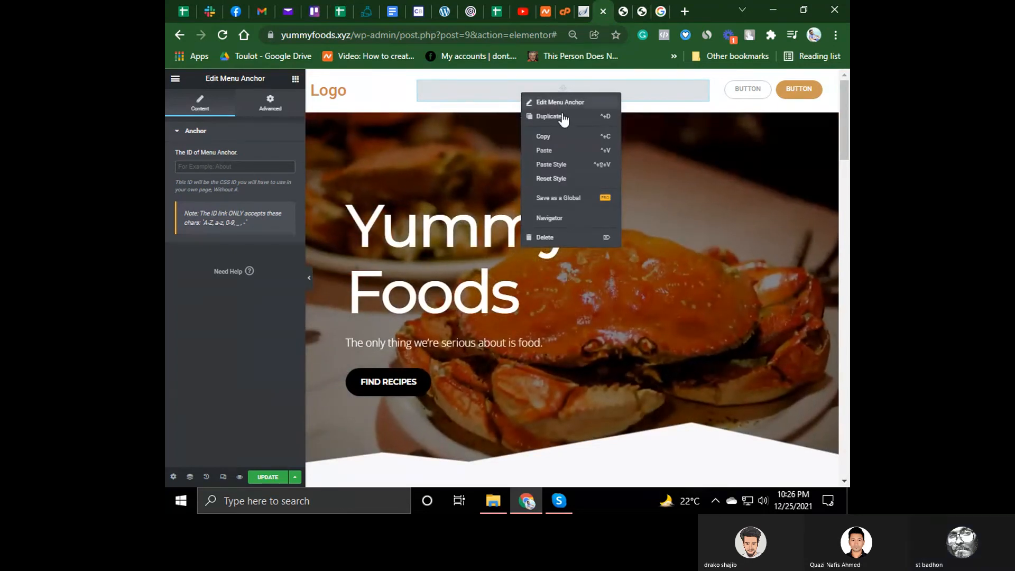
left_click(467, 94)
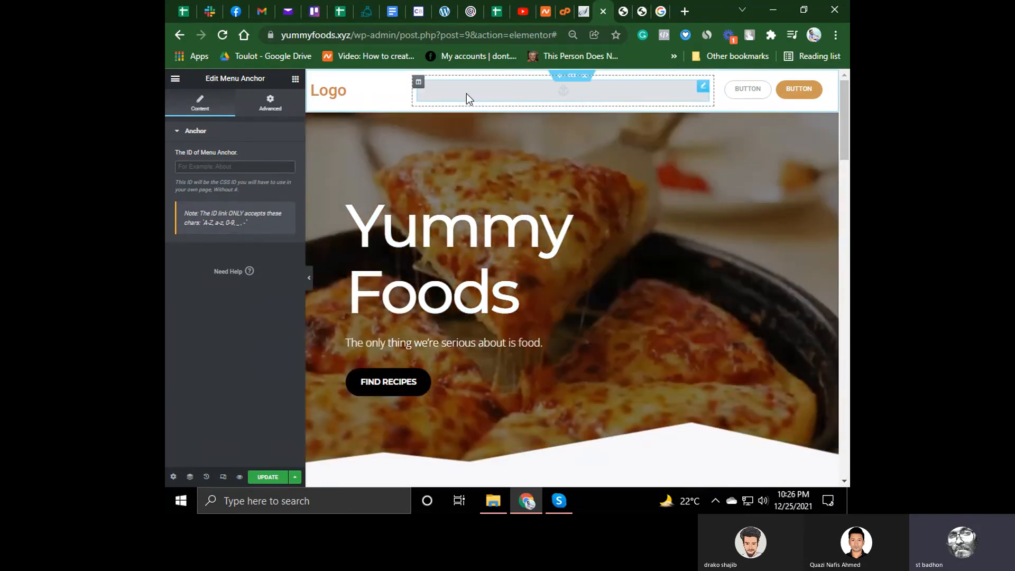
key("Delete")
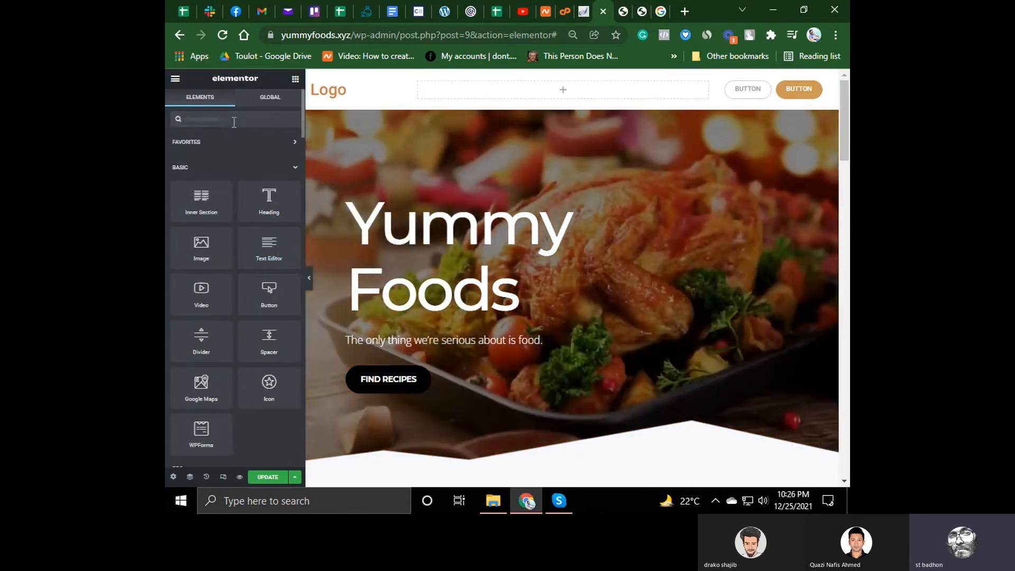
type("menu")
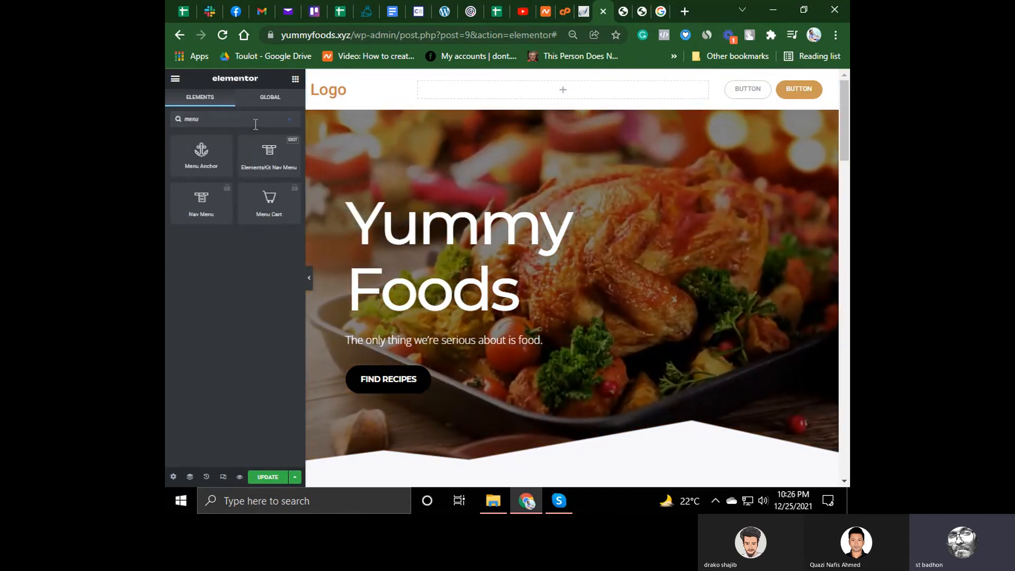
left_click_drag(269, 152, 561, 93)
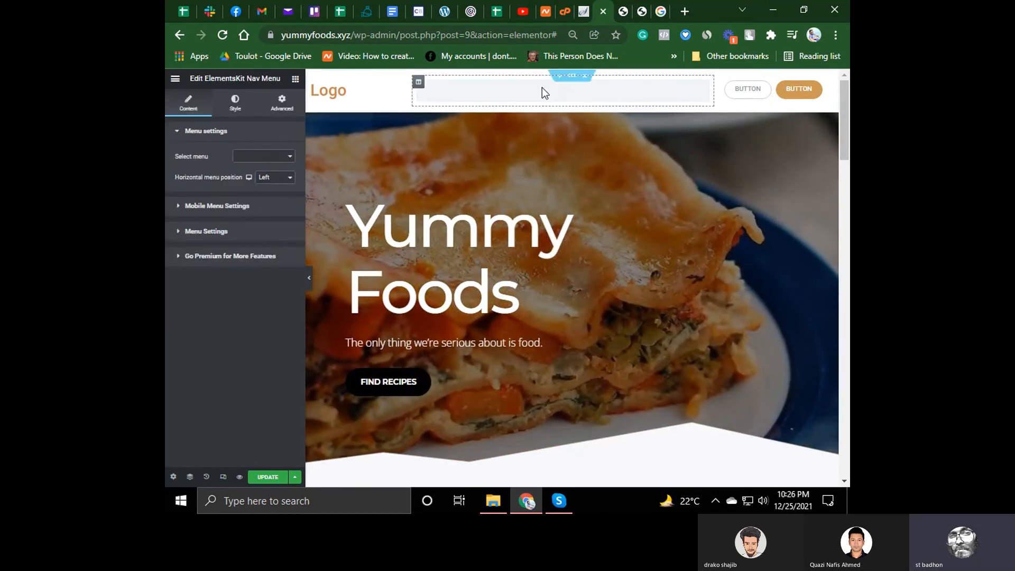
- Update the page, reload the editor and select Main Menu as the header nav widget's menu
left_click(285, 156)
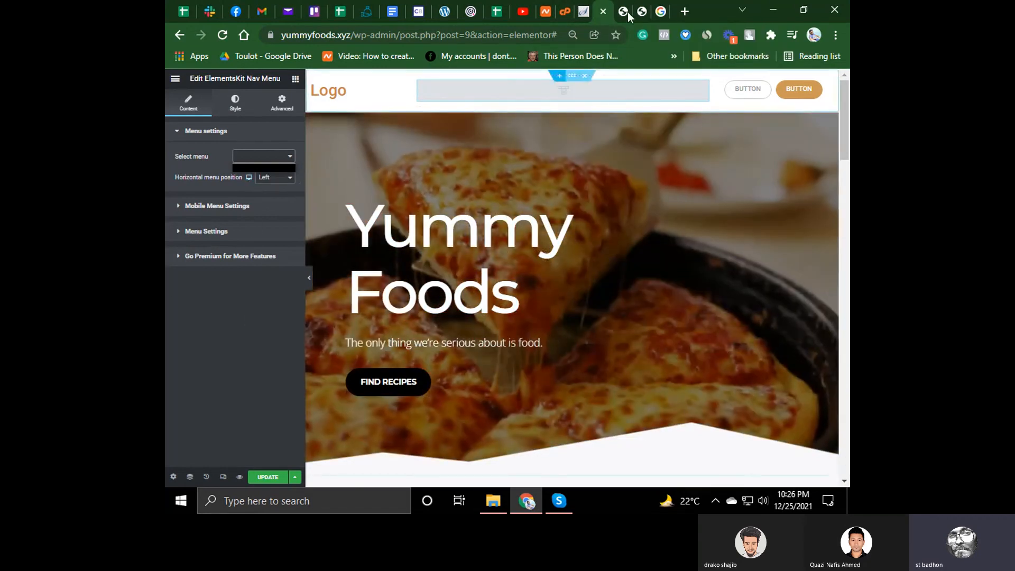
left_click(260, 482)
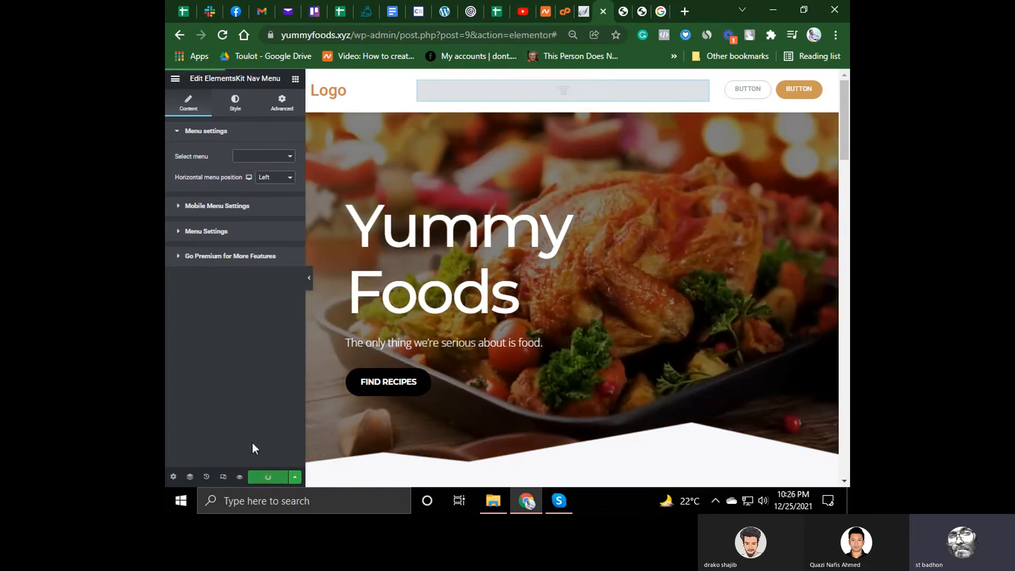
left_click(222, 36)
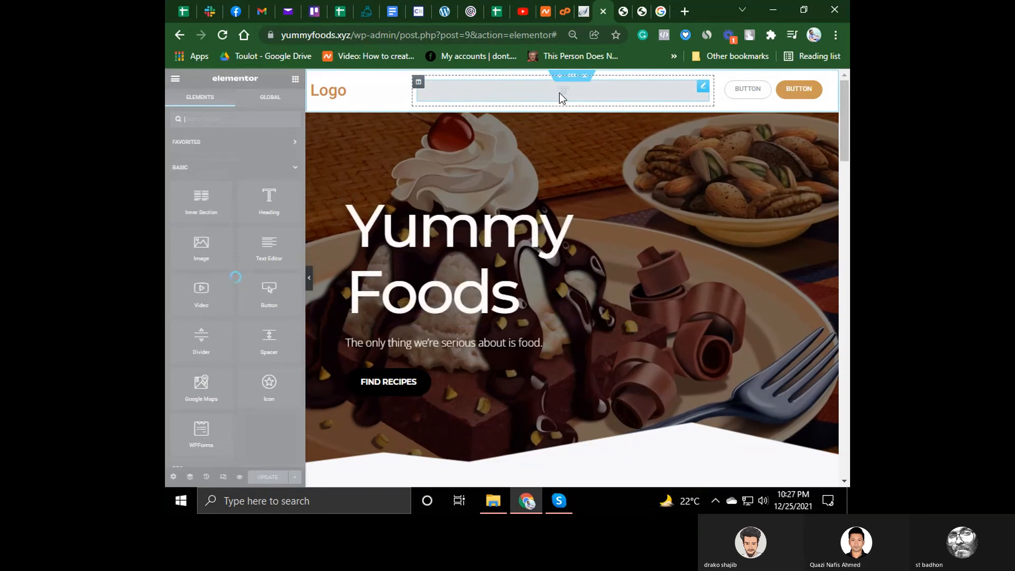
left_click(248, 157)
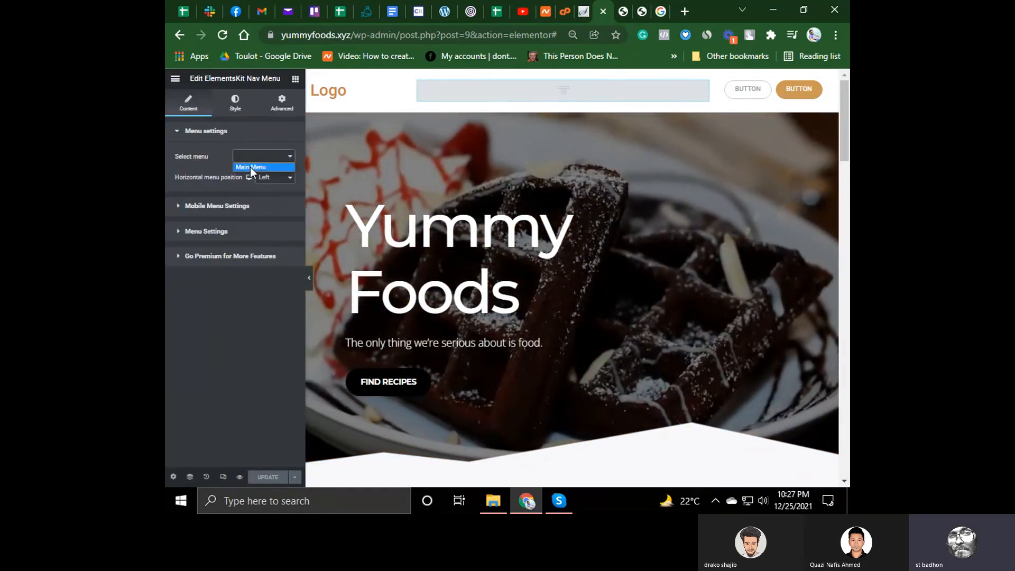
left_click(250, 167)
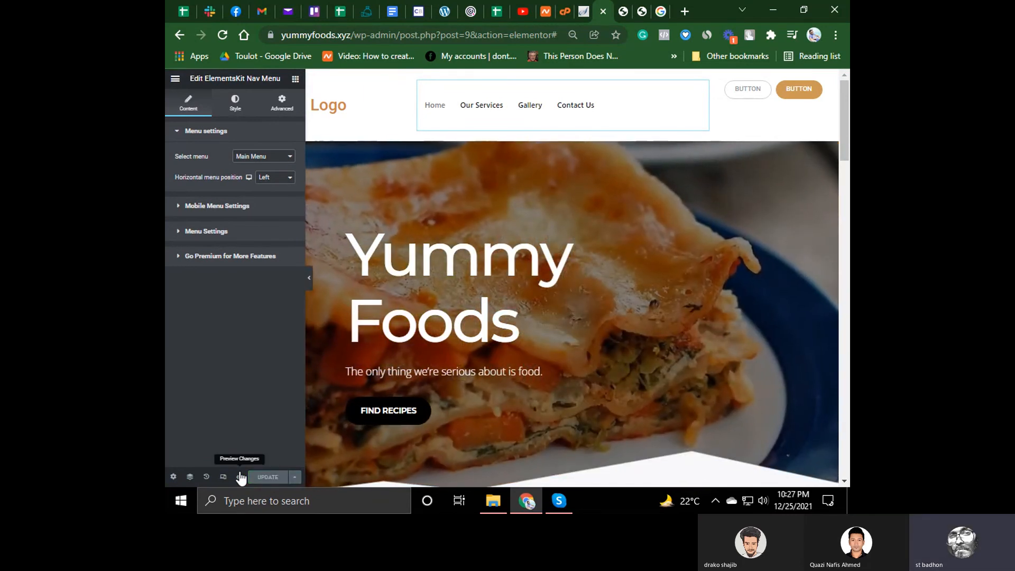
- Preview the page to check the header navigation on the site, and return to the Elementor editor
left_click(241, 478)
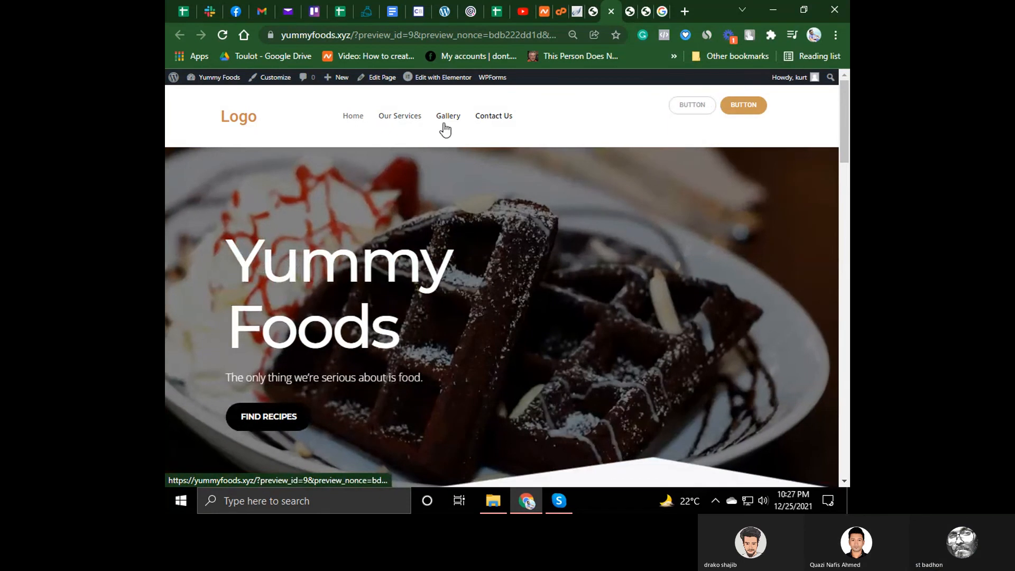
scroll(384, 186, "down", 2)
scroll(453, 142, "up", 2)
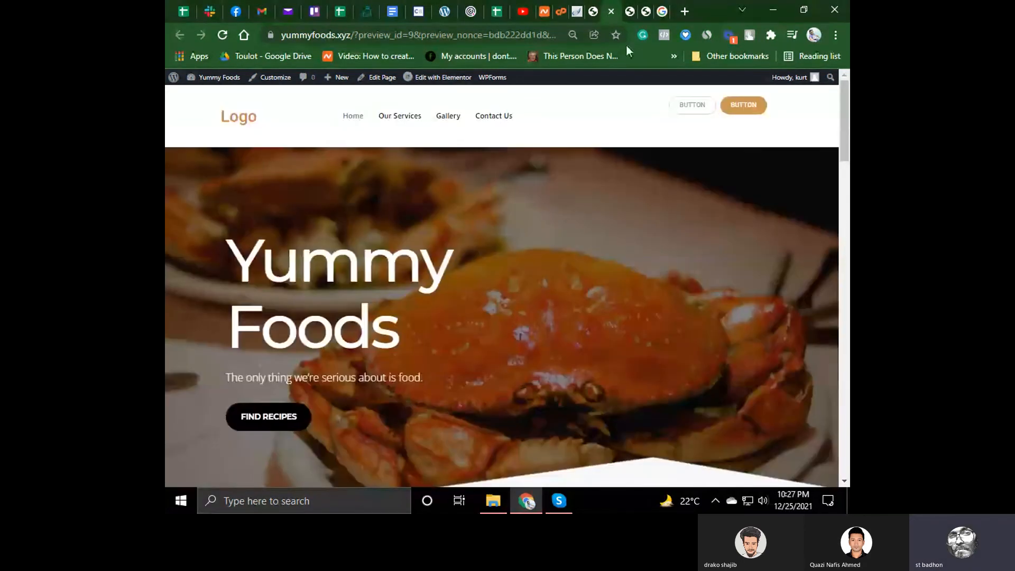
left_click(612, 14)
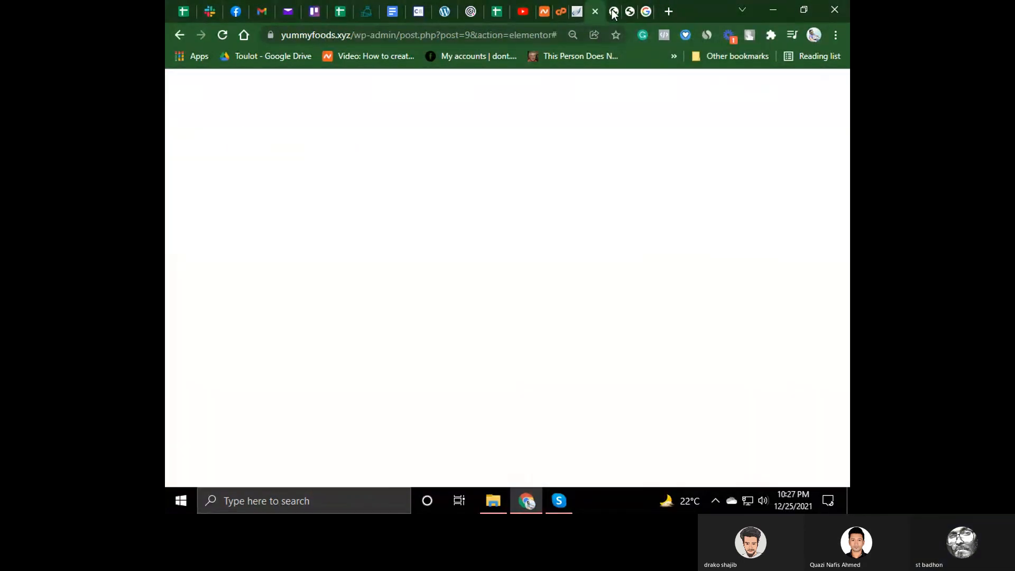
- Delete the "Logo" heading widget from the header's first column
left_click(329, 106)
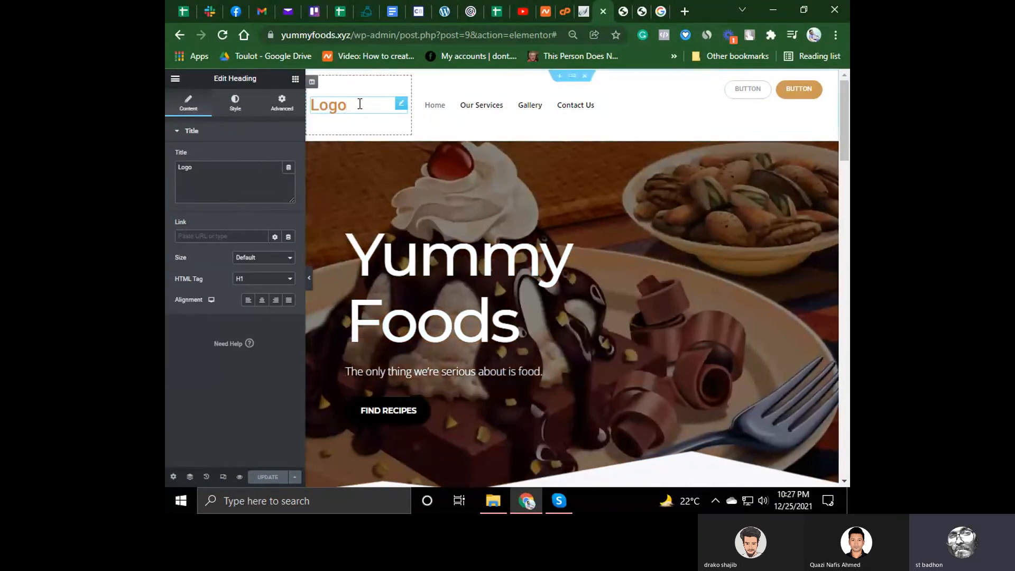
left_click_drag(360, 105, 310, 105)
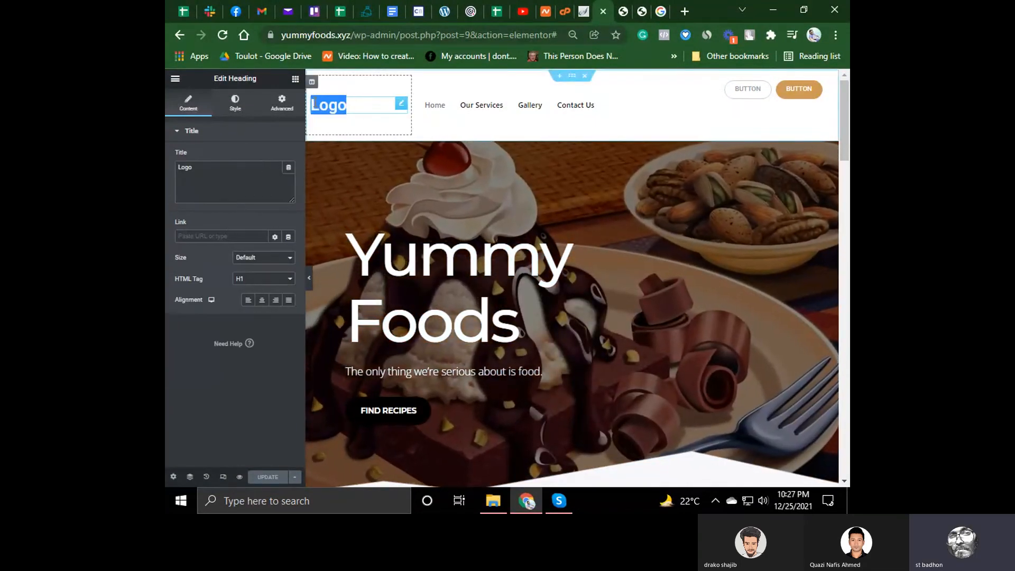
left_click(374, 114)
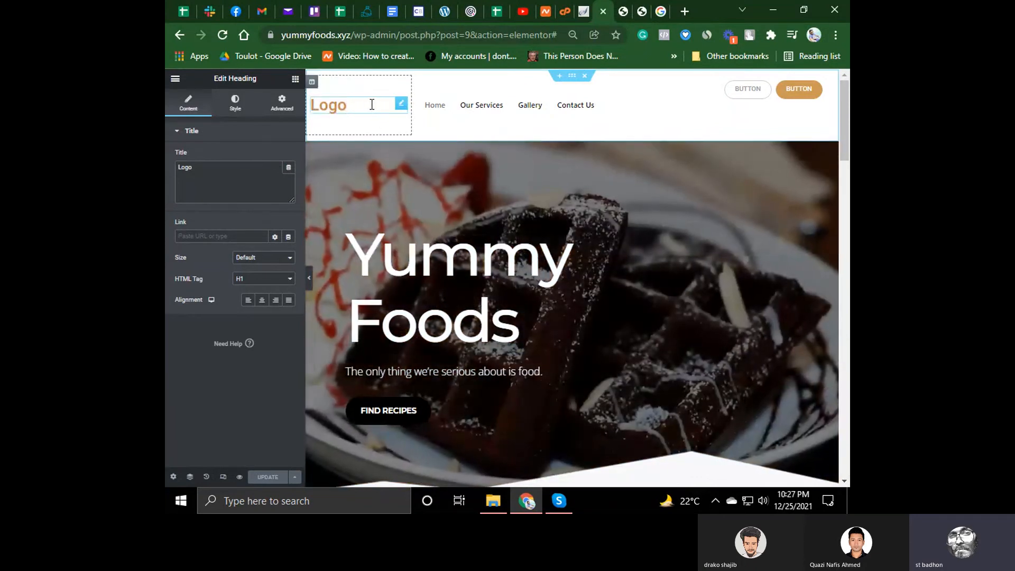
right_click(370, 104)
left_click(397, 248)
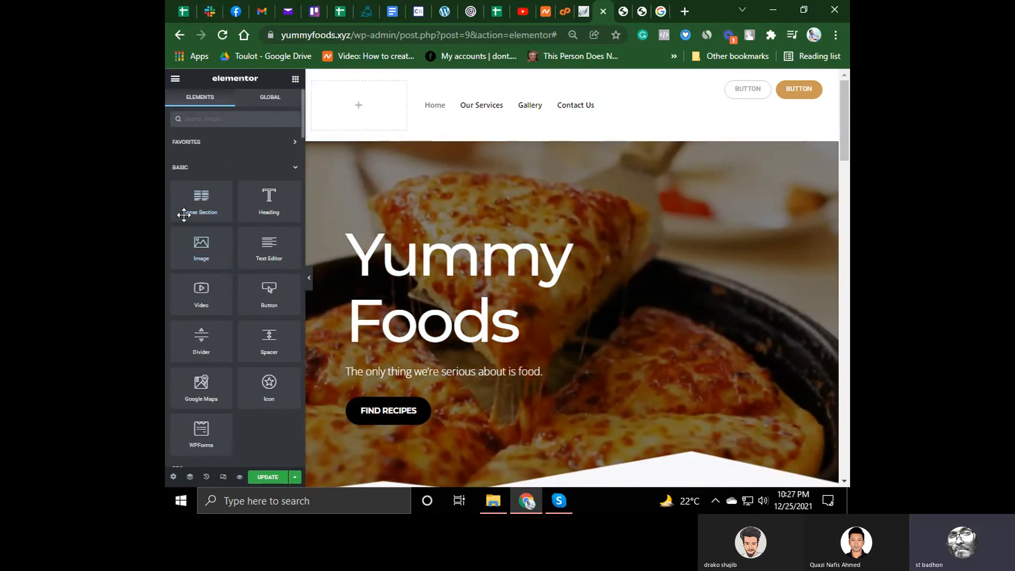
- Place an Image widget in the header's empty logo column, remove its placeholder picture and open the media library
left_click_drag(200, 249, 345, 109)
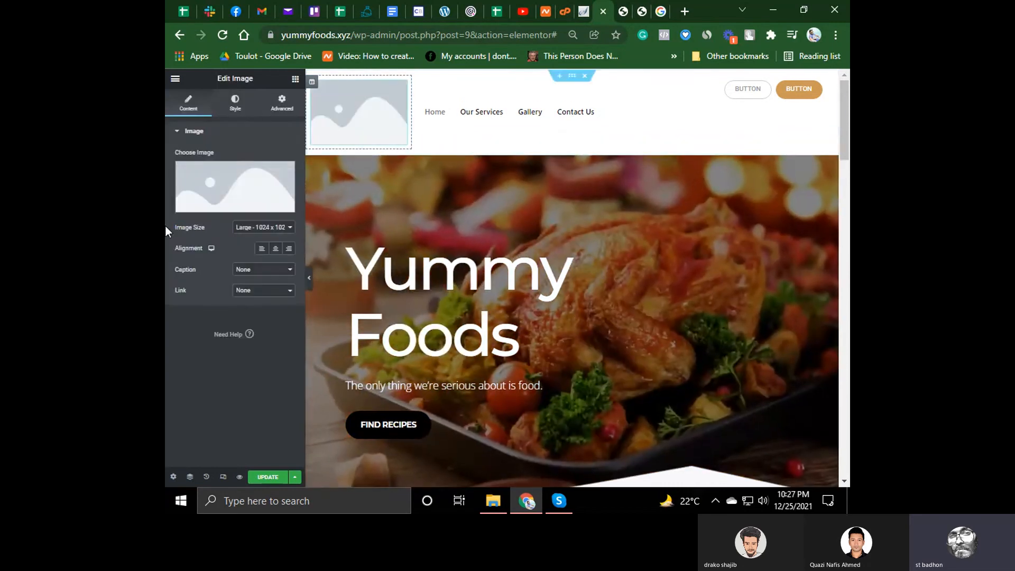
left_click(285, 174)
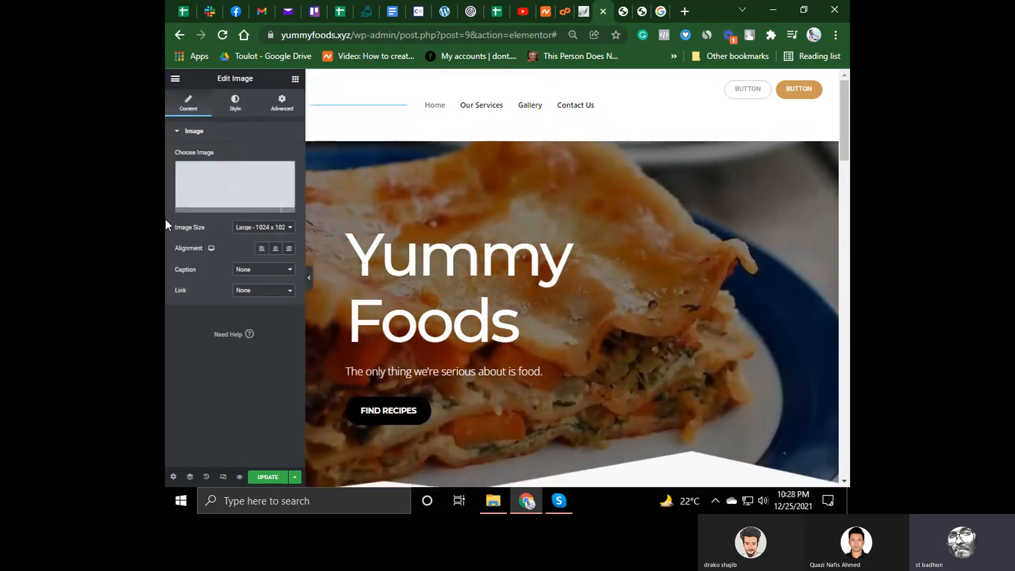
left_click(243, 178)
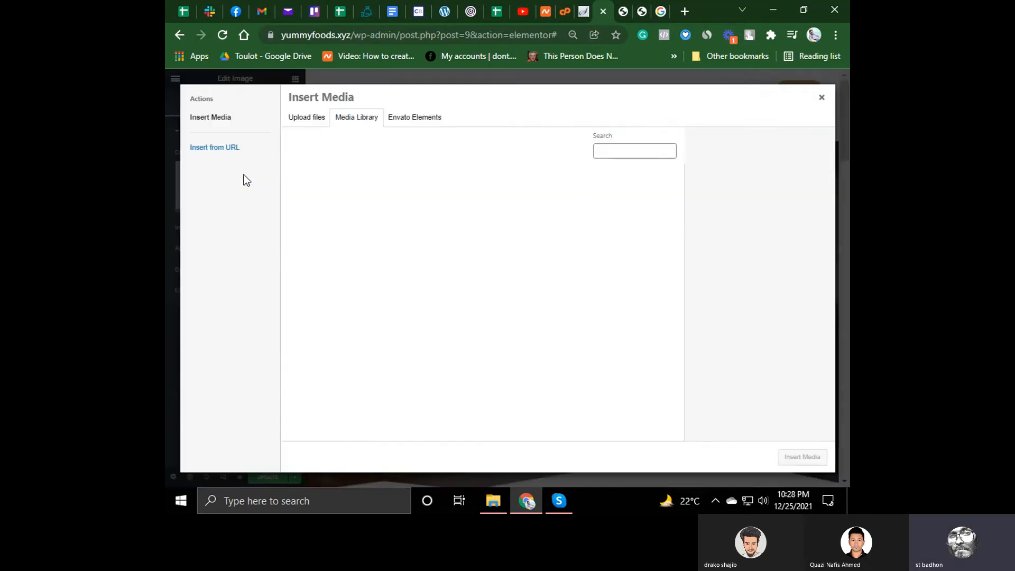
- Switch to Facebook and dismiss the new-notification pop-ups
left_click(236, 11)
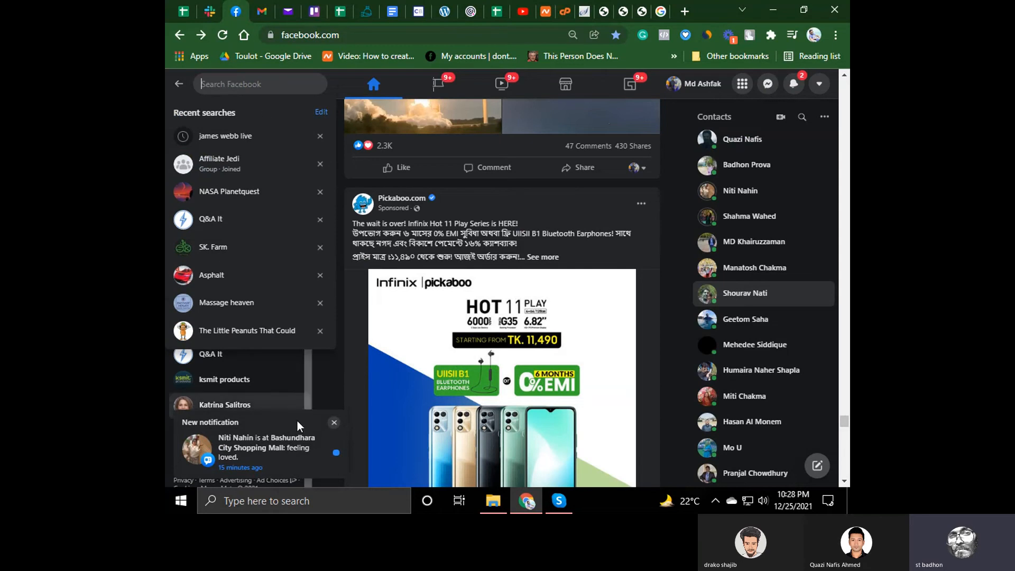
left_click(335, 424)
scroll(244, 384, "down", 1)
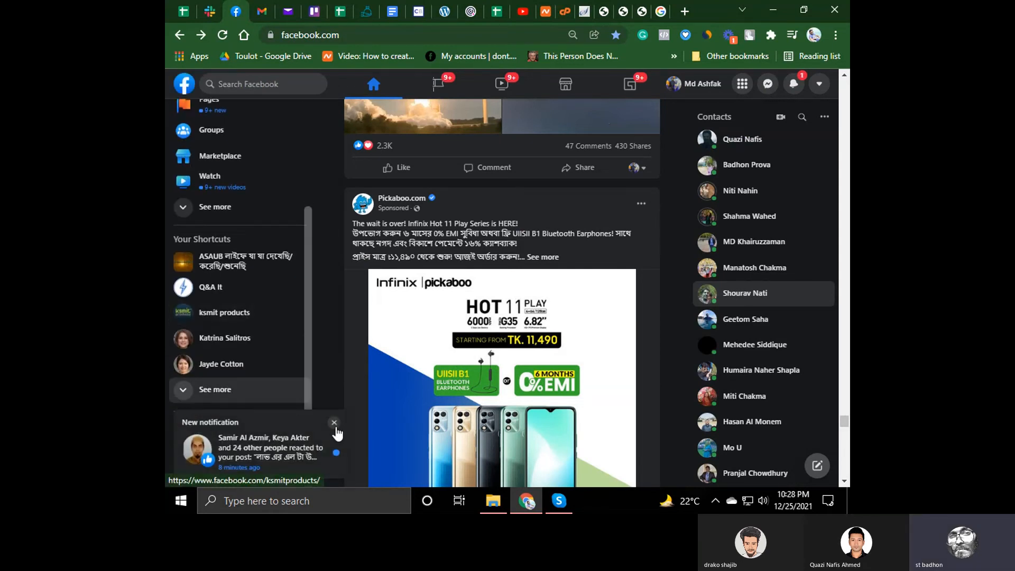
left_click(336, 425)
- Search Facebook for "delicious recipes", clear the search and return to the home feed
left_click(273, 83)
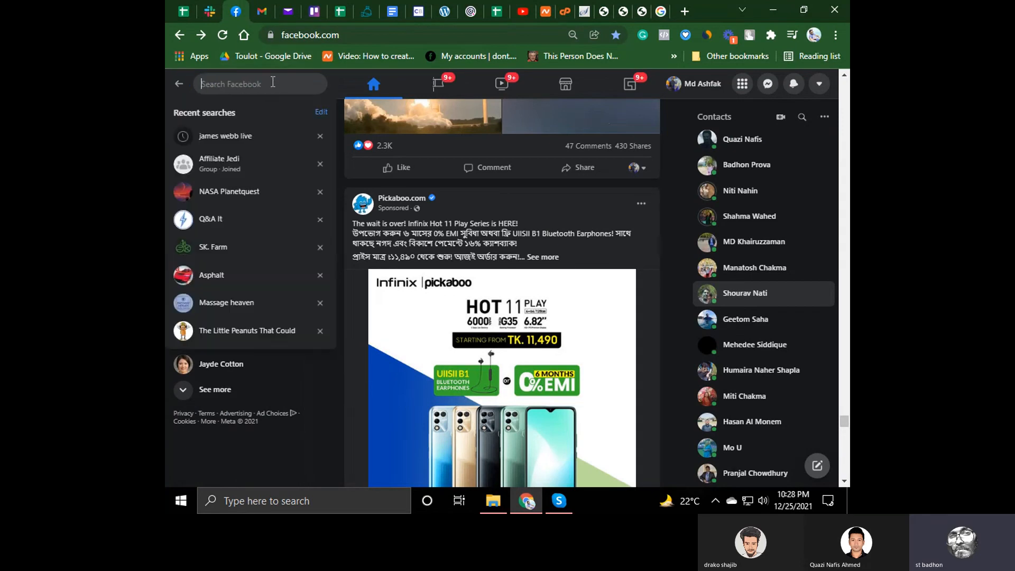
type("d")
type("elio")
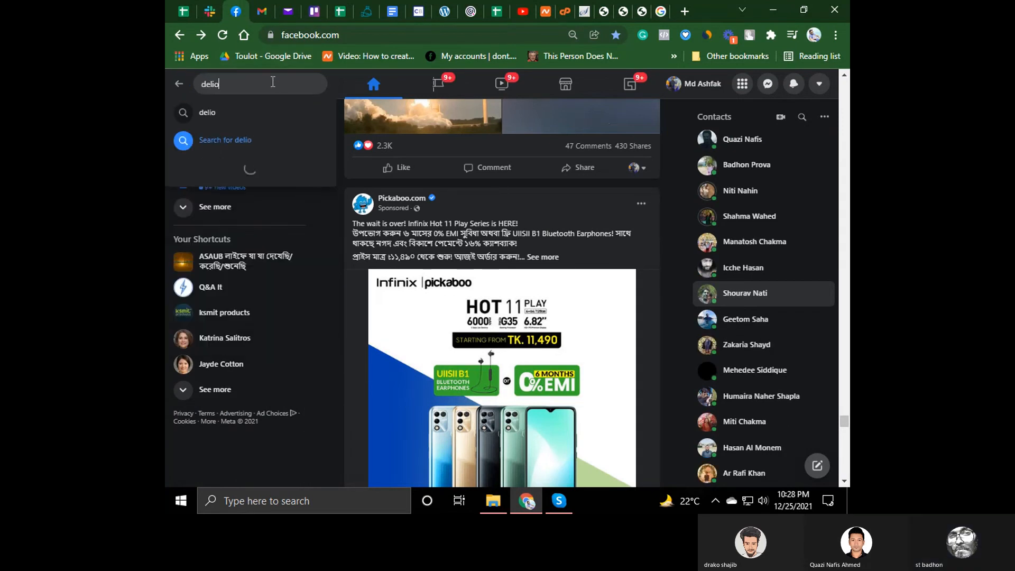
key("BackSpace")
type("c")
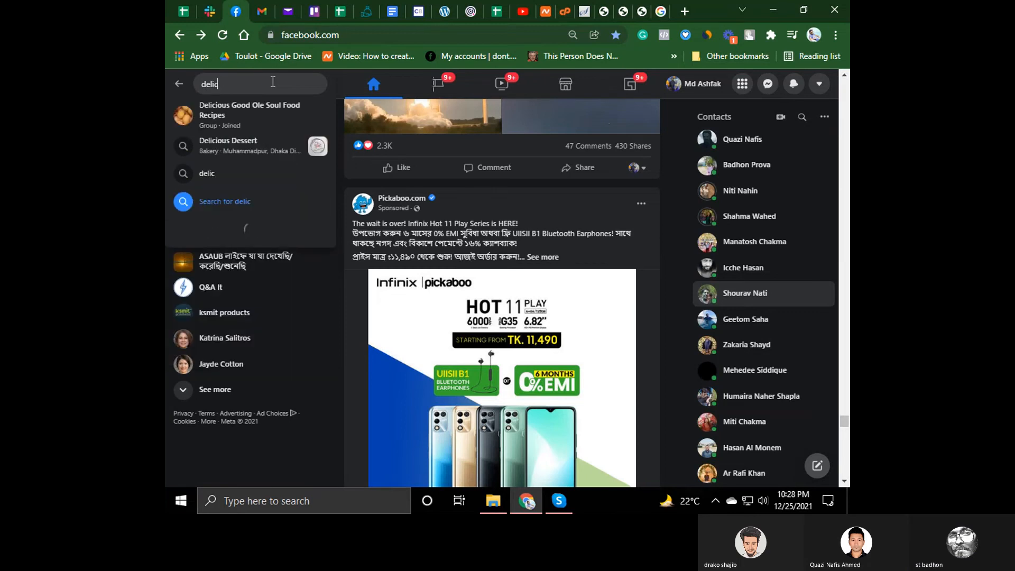
type("ious reci")
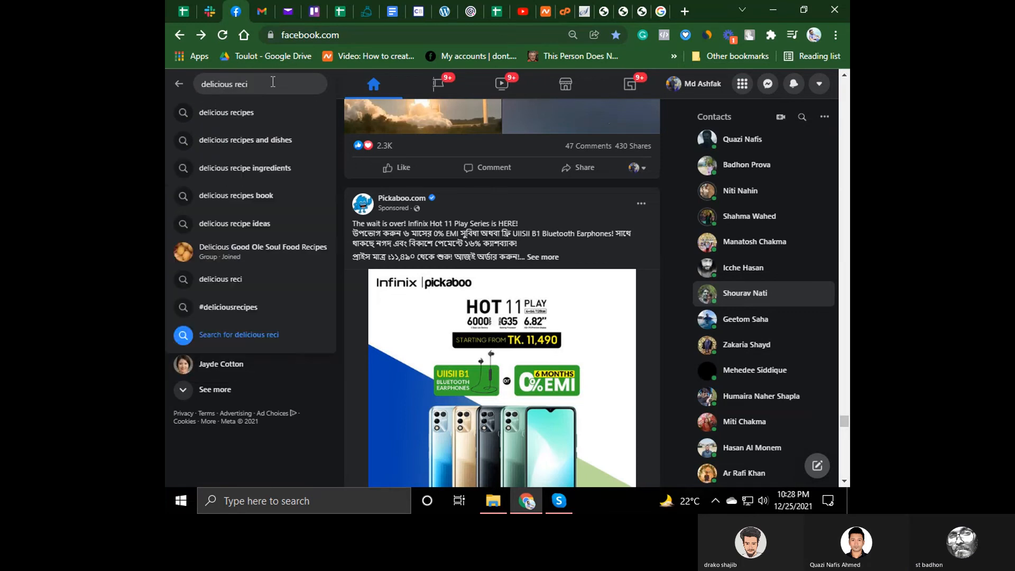
key("Down")
key("Return")
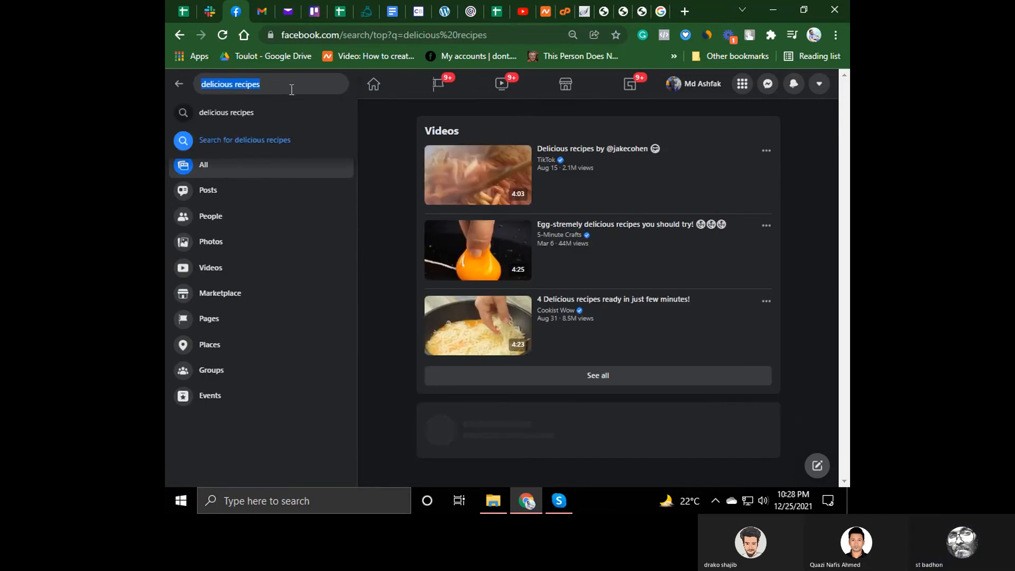
key("BackSpace")
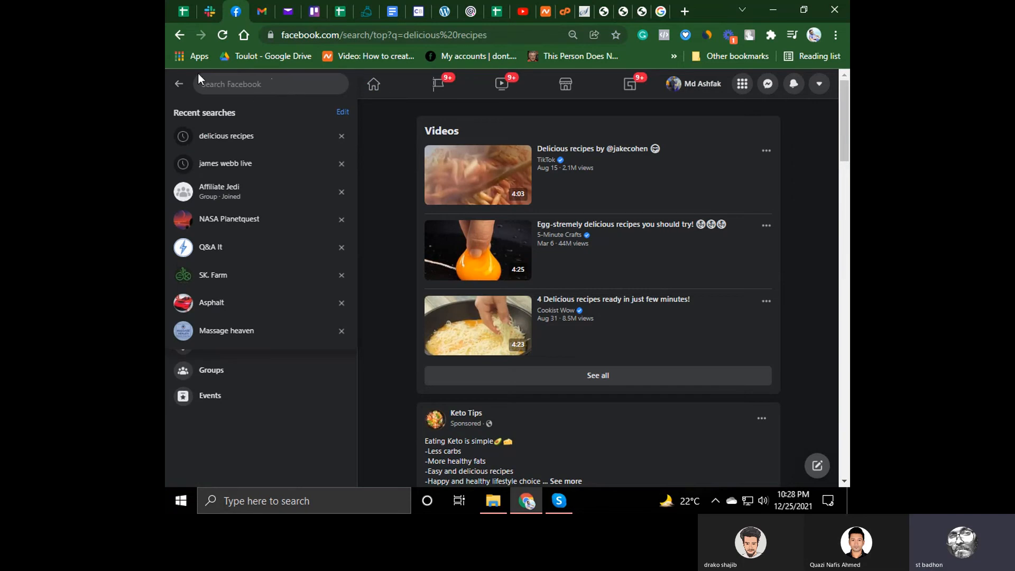
left_click(176, 80)
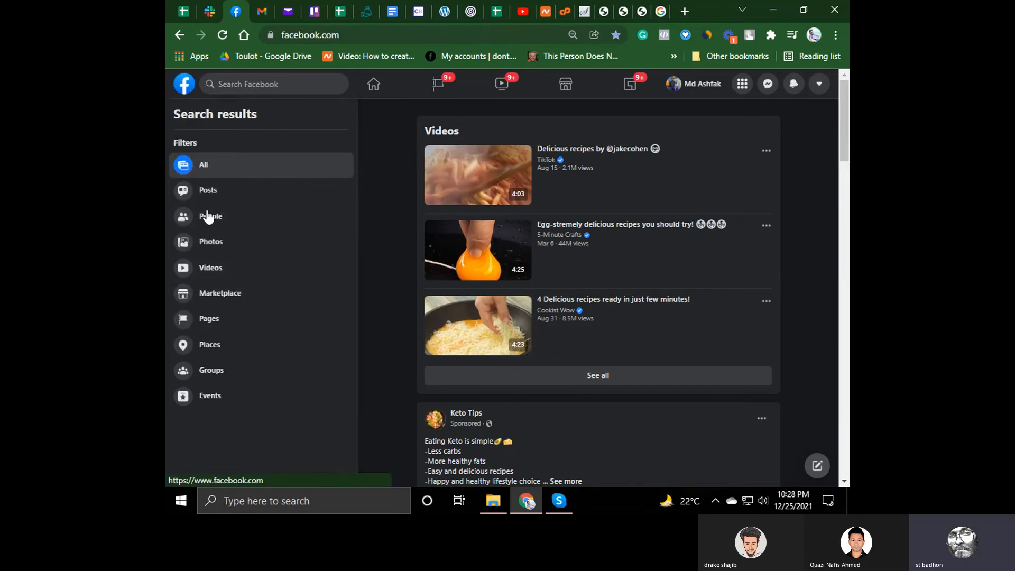
- Expand the shortcuts on the Facebook home feed and go to the managed Pages section
scroll(224, 312, "down", 3)
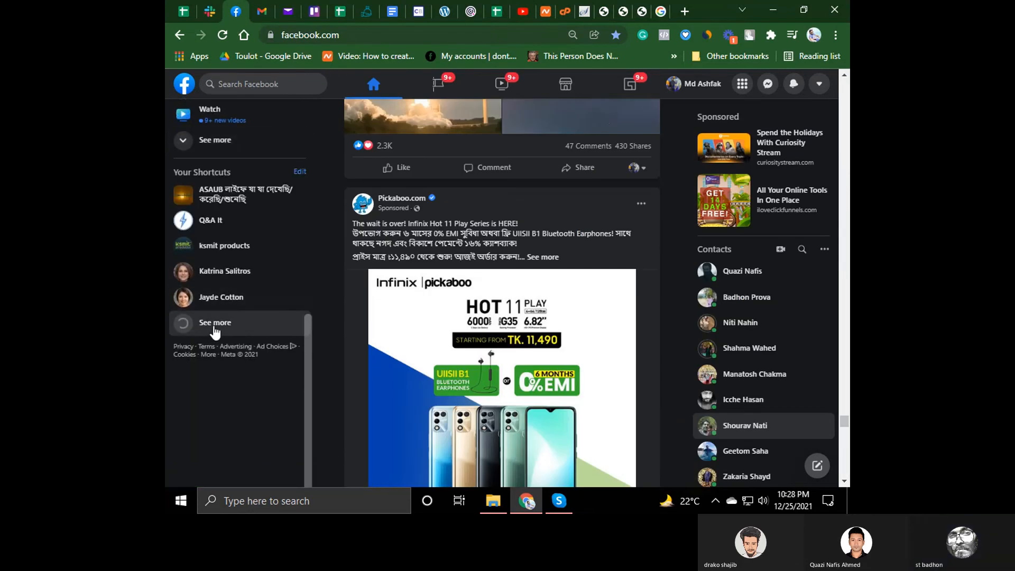
left_click(255, 332)
scroll(255, 330, "down", 5)
scroll(225, 417, "up", 10)
left_click(233, 179)
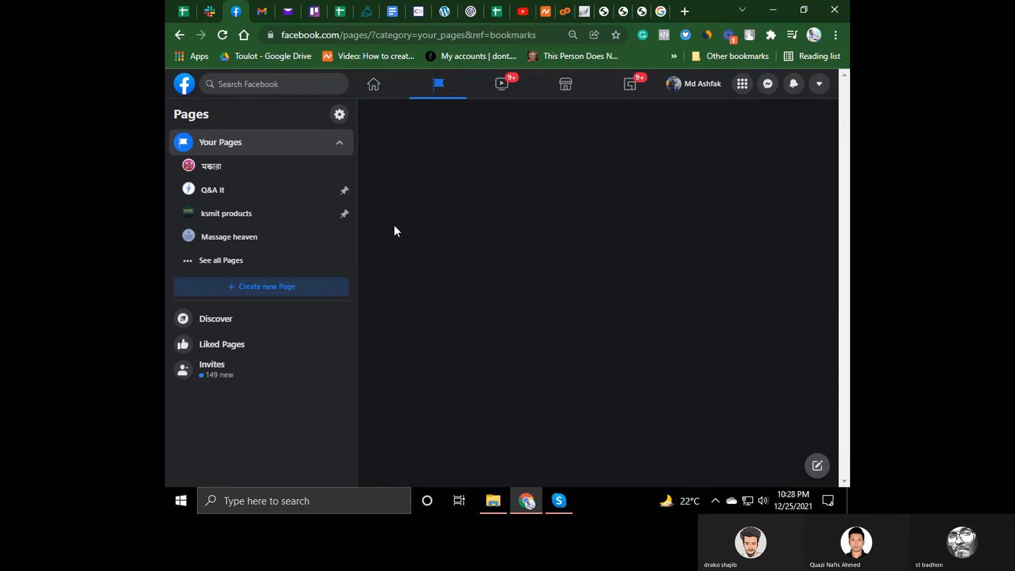
- List all managed Pages and open the Yummy Recipes page in a new tab
left_click(247, 264)
scroll(256, 262, "down", 4)
scroll(257, 264, "down", 7)
scroll(248, 280, "down", 1)
right_click(263, 313)
left_click(331, 316)
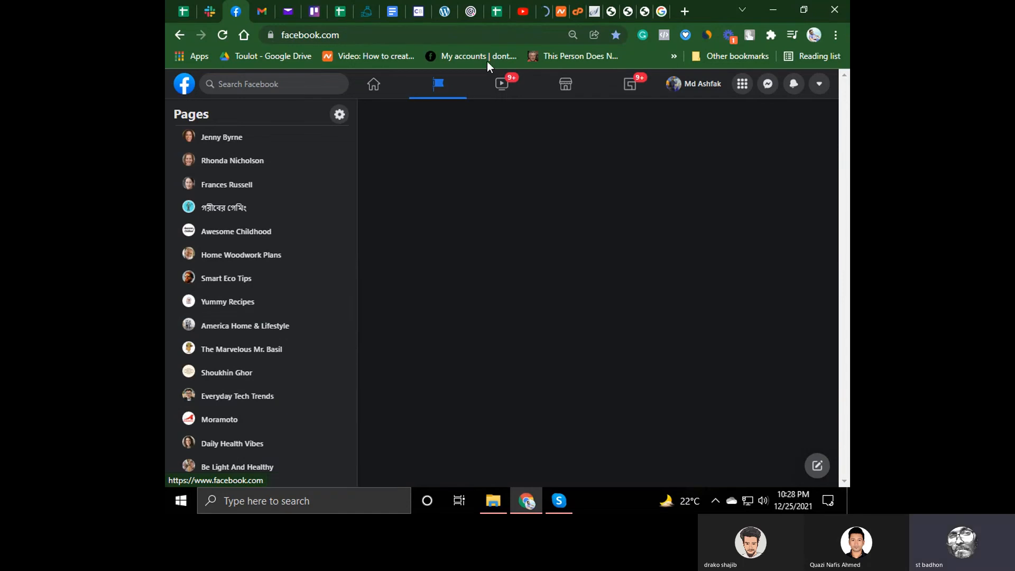
- Open the Yummy Recipes page's profile picture and save the logo as a PNG in the Yummy foods folder on the Desktop
left_click(541, 11)
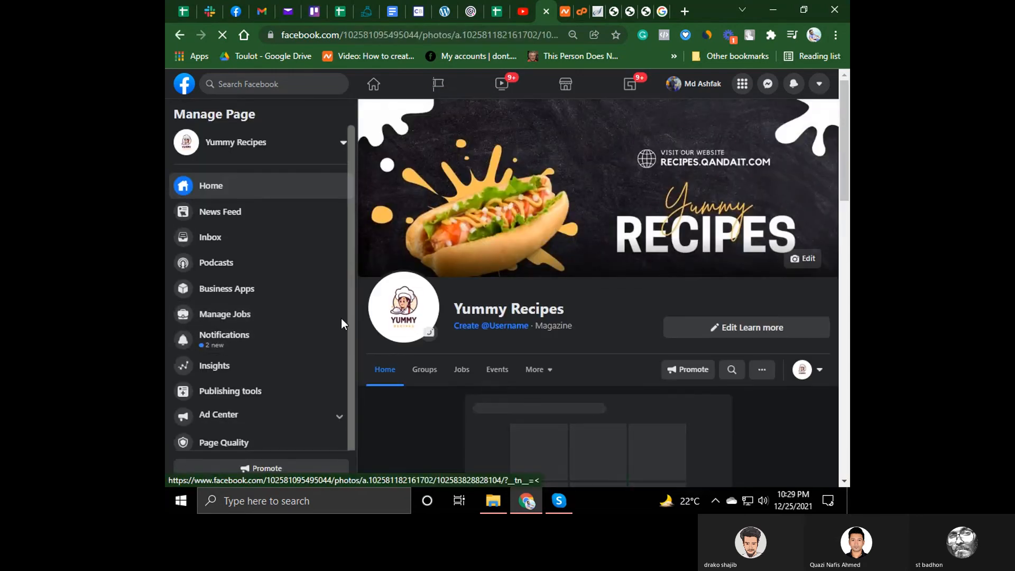
left_click(410, 288)
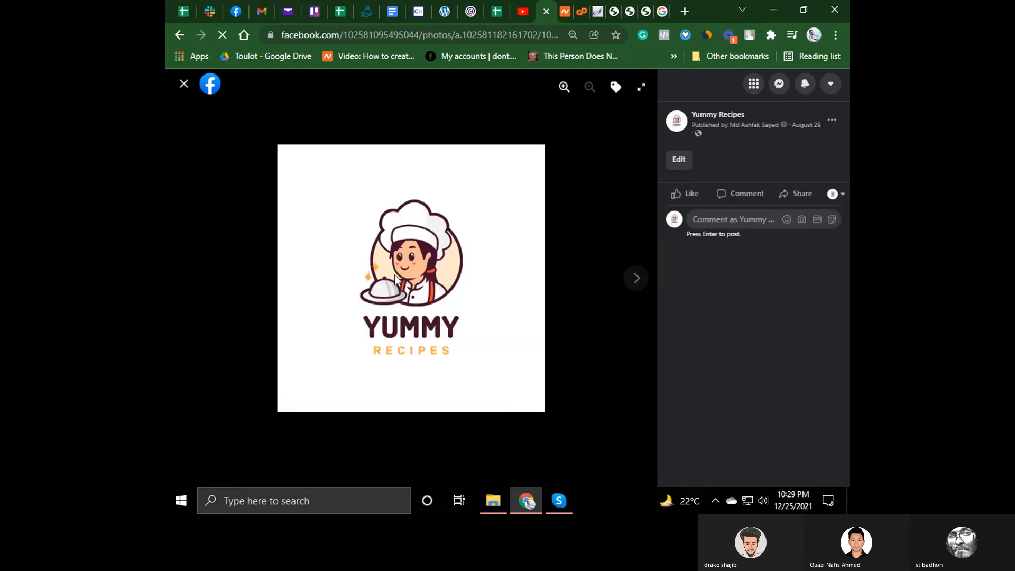
right_click(399, 235)
left_click(442, 264)
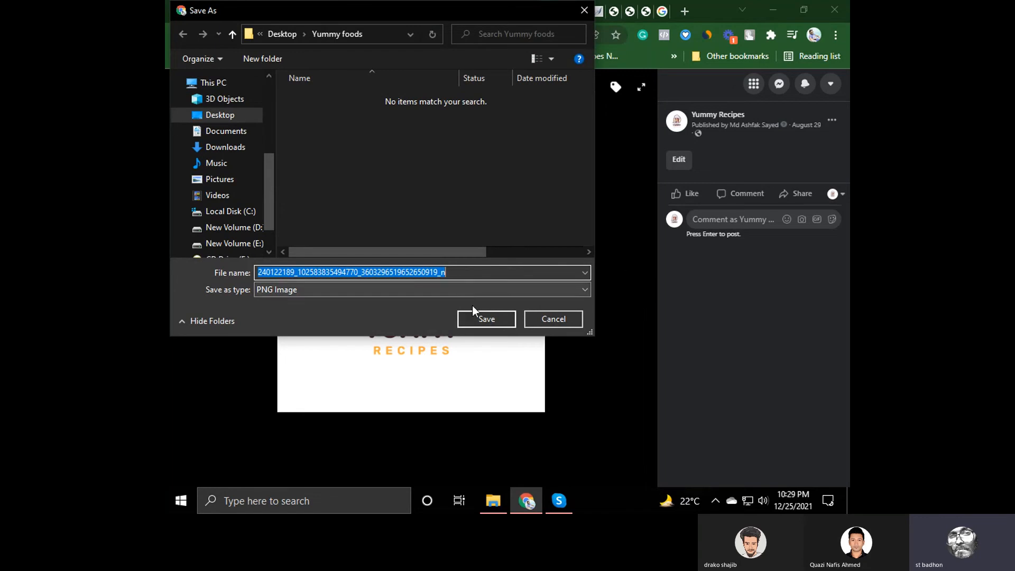
left_click(483, 319)
- Open remove.bg in a new tab and upload the downloaded logo for background removal
key("ctrl+t")
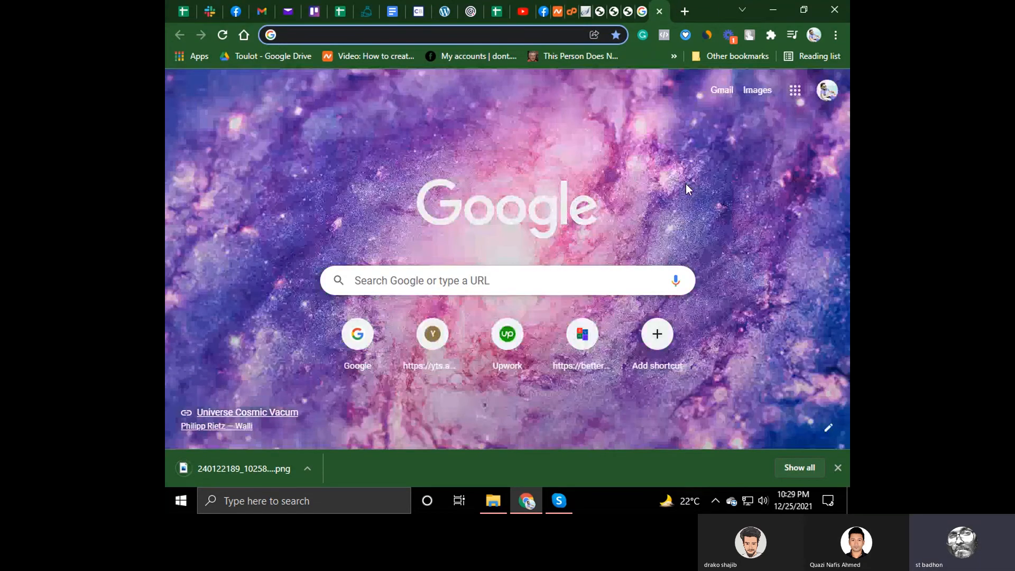
type("remove")
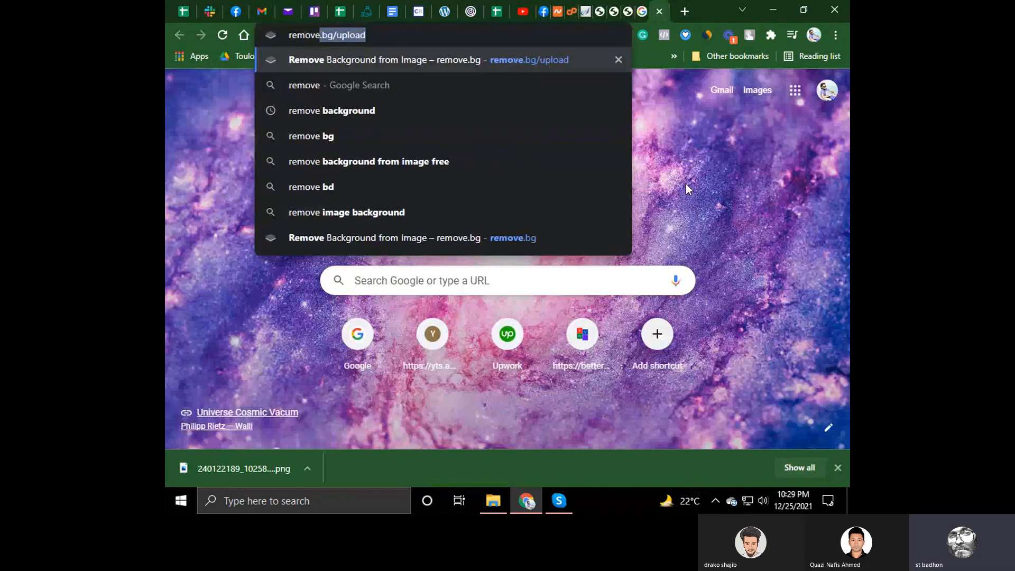
key("Return")
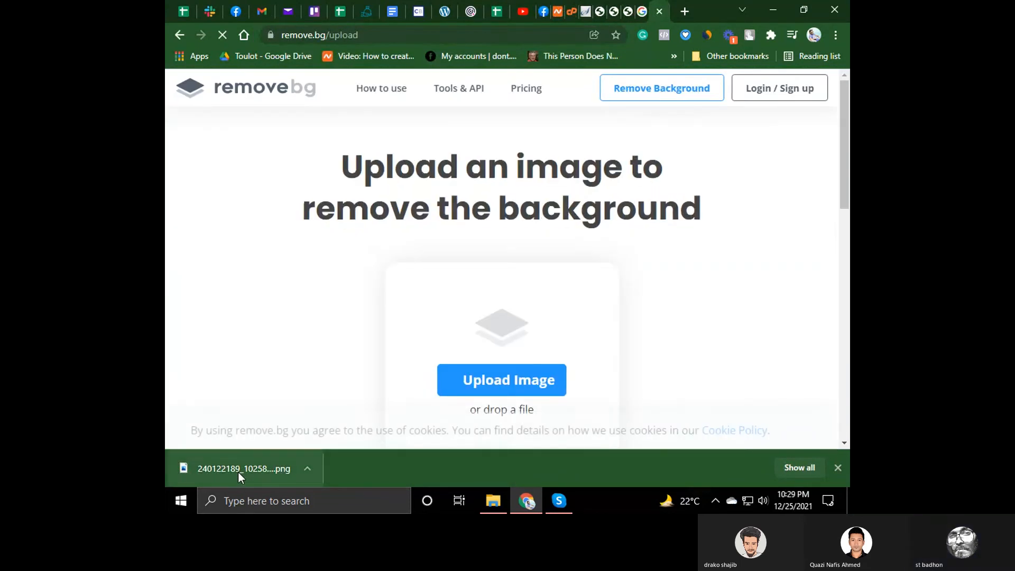
left_click_drag(238, 470, 522, 236)
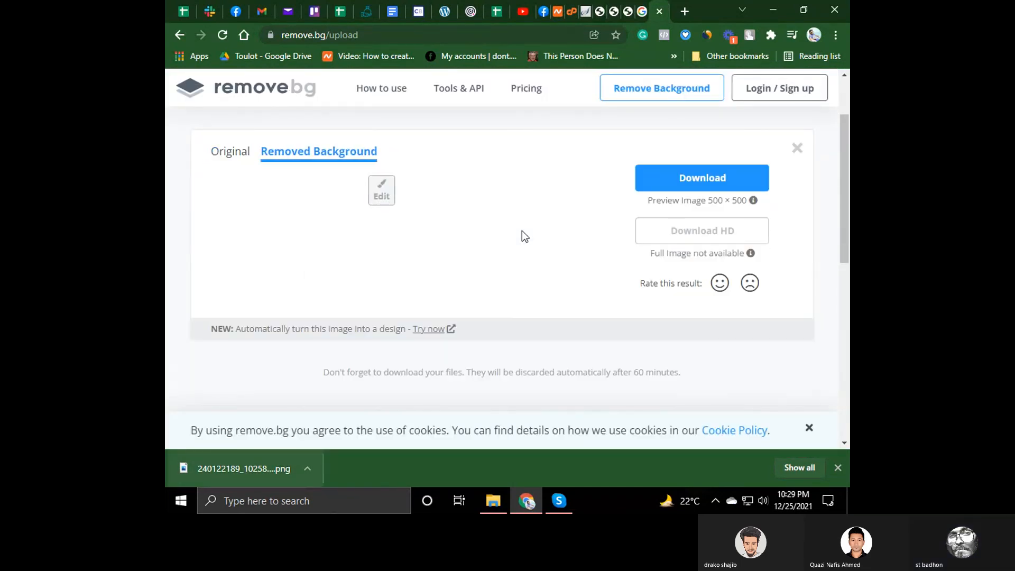
- Download the background-free logo, overwriting the original logo file in the Yummy foods folder
left_click(663, 199)
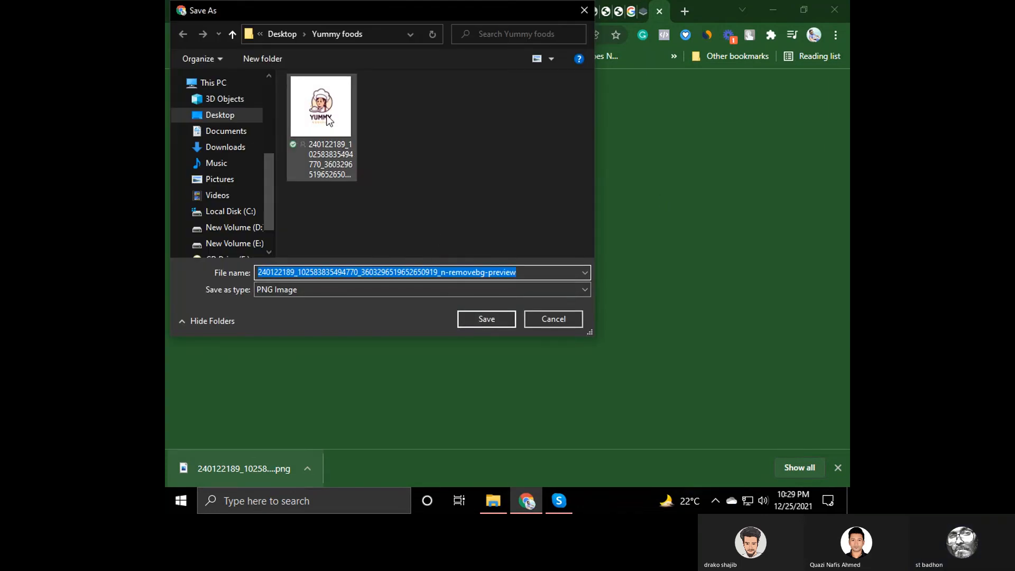
double_click(325, 117)
left_click(563, 252)
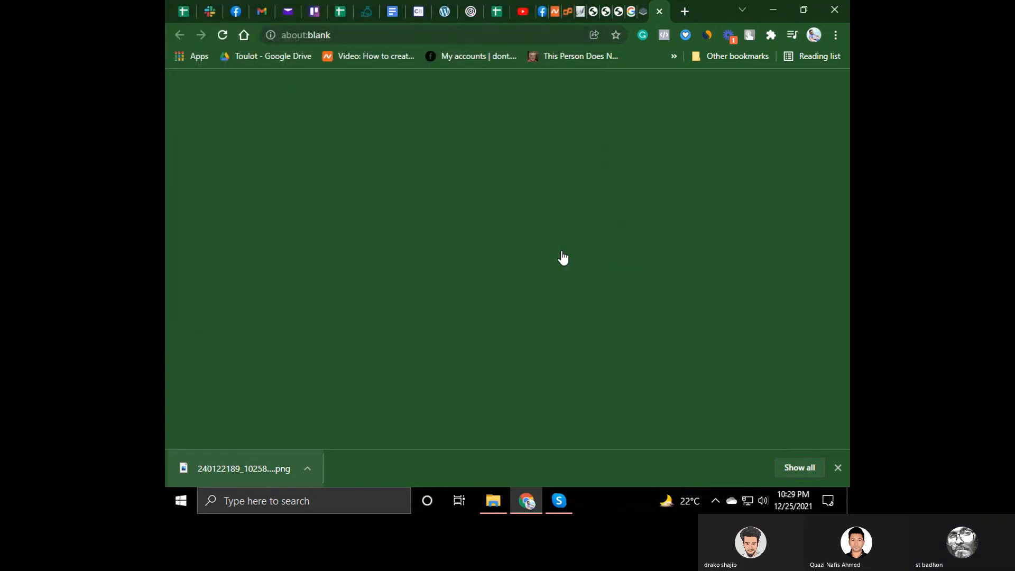
- Close the leftover tabs, return to the Elementor editor, and upload and insert the background-free logo as the header image
left_click(662, 14)
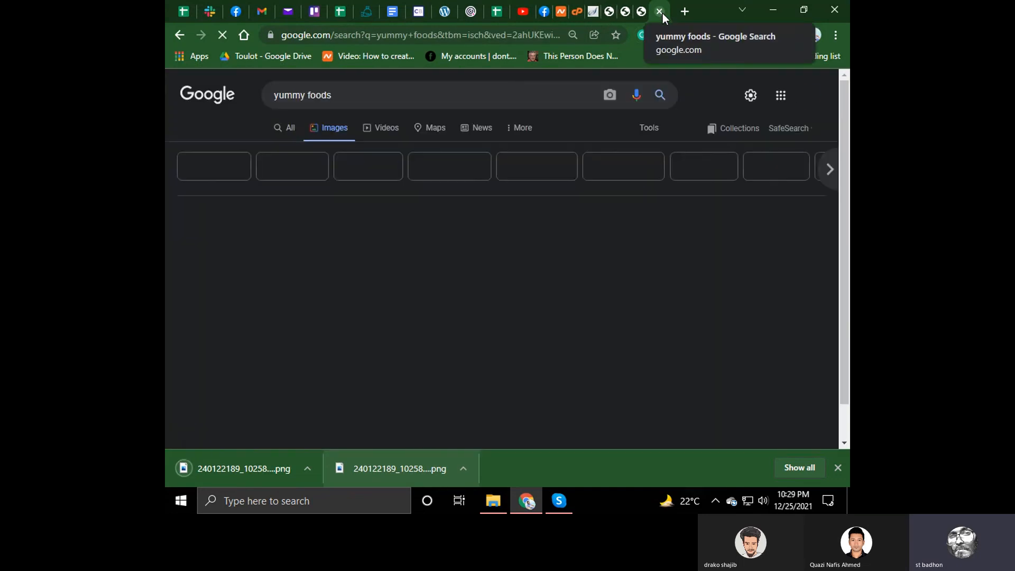
left_click(662, 14)
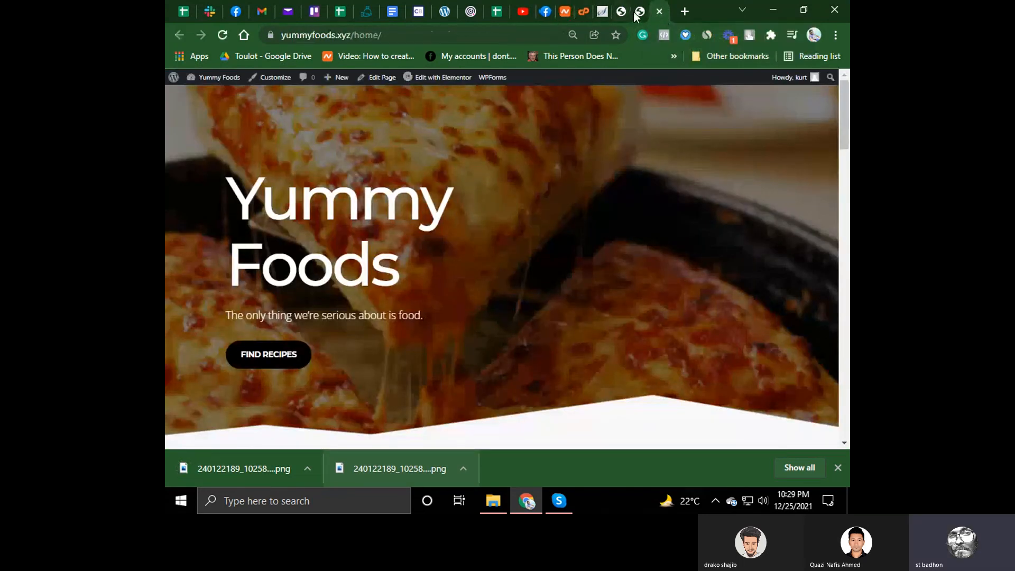
left_click(662, 11)
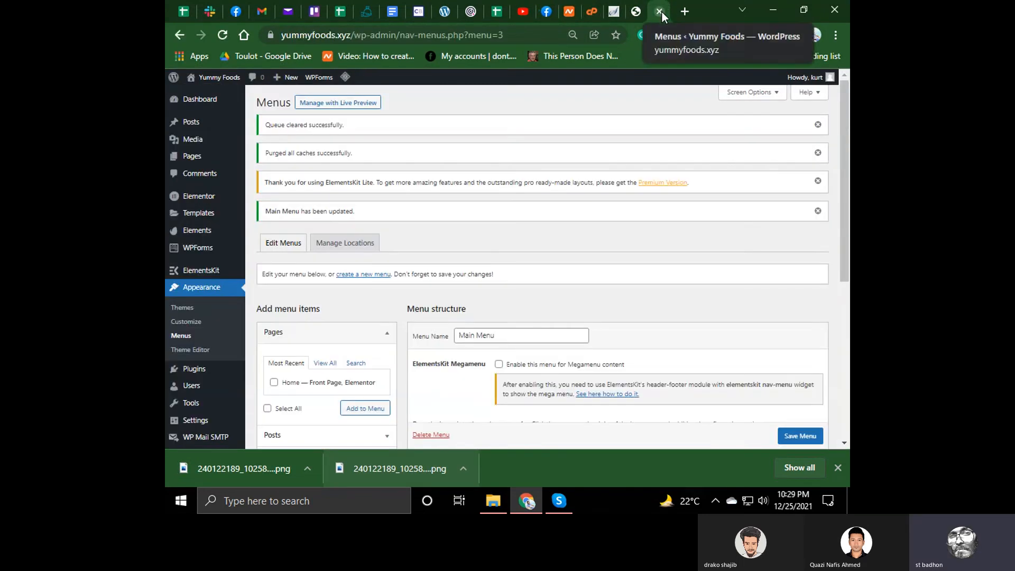
left_click(638, 12)
left_click_drag(206, 464, 344, 182)
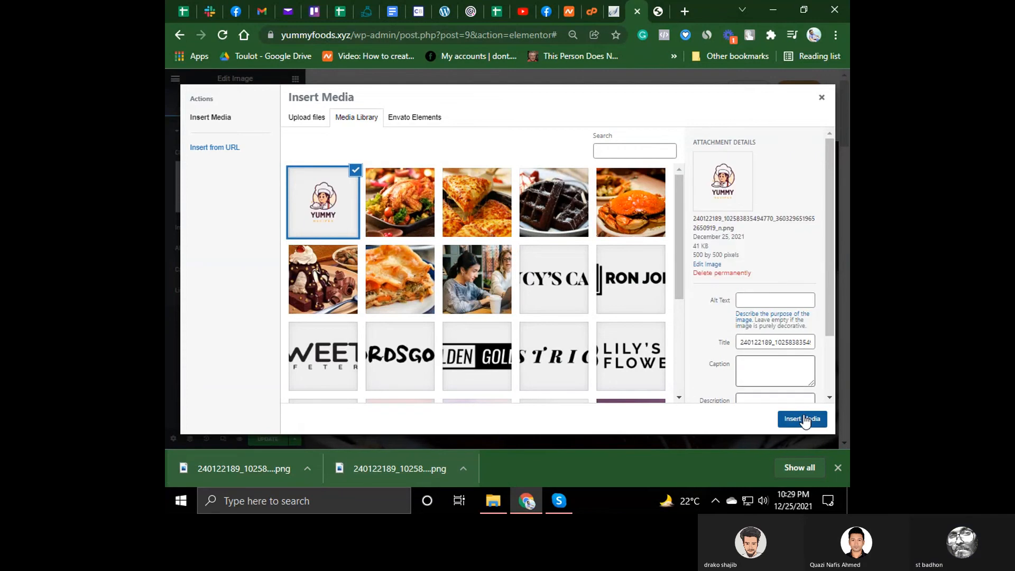
left_click(803, 419)
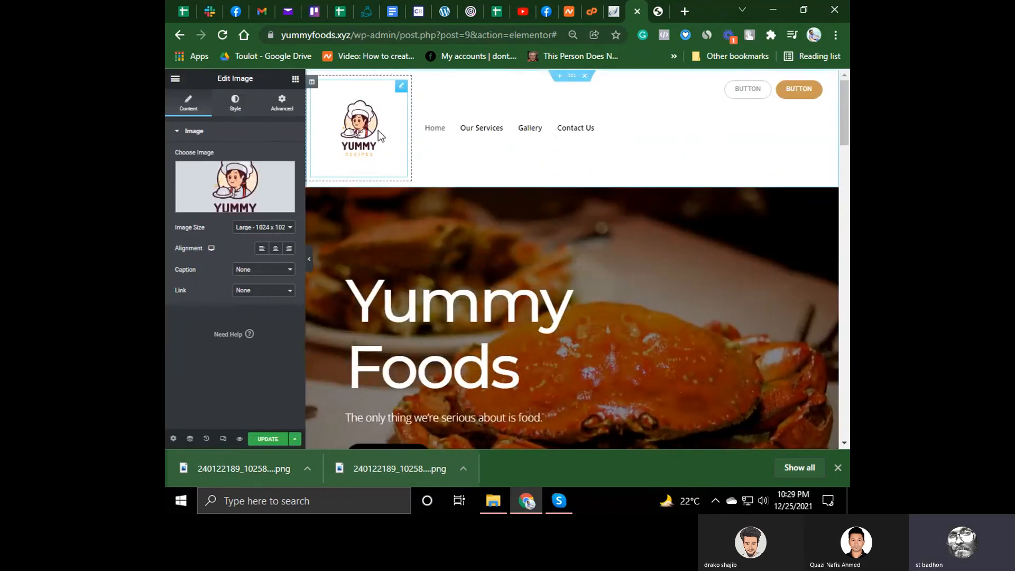
- Set the header logo's image size to Custom with width 80 and height 80, and apply it
left_click(274, 228)
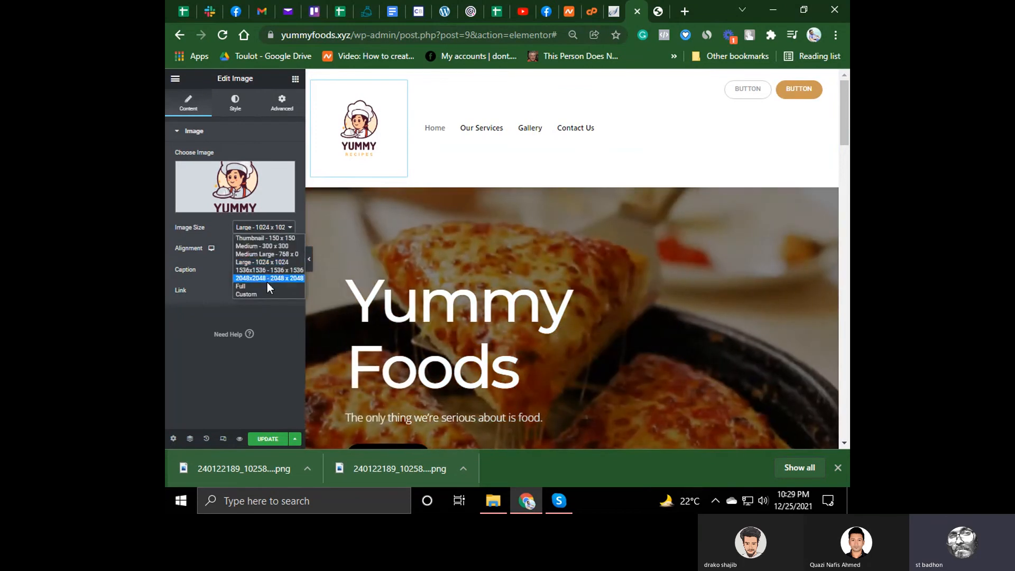
left_click(275, 239)
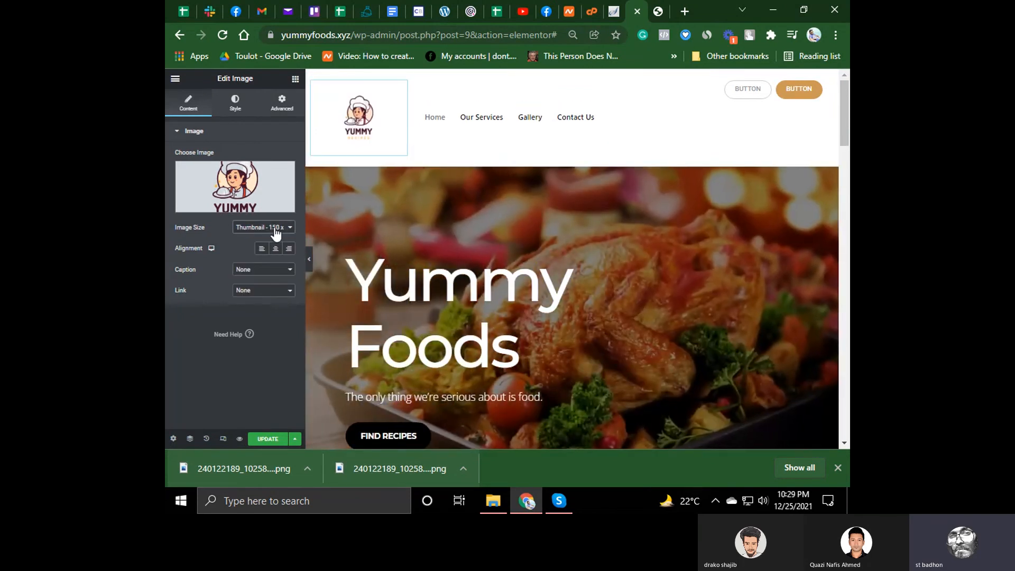
left_click(275, 227)
left_click(257, 294)
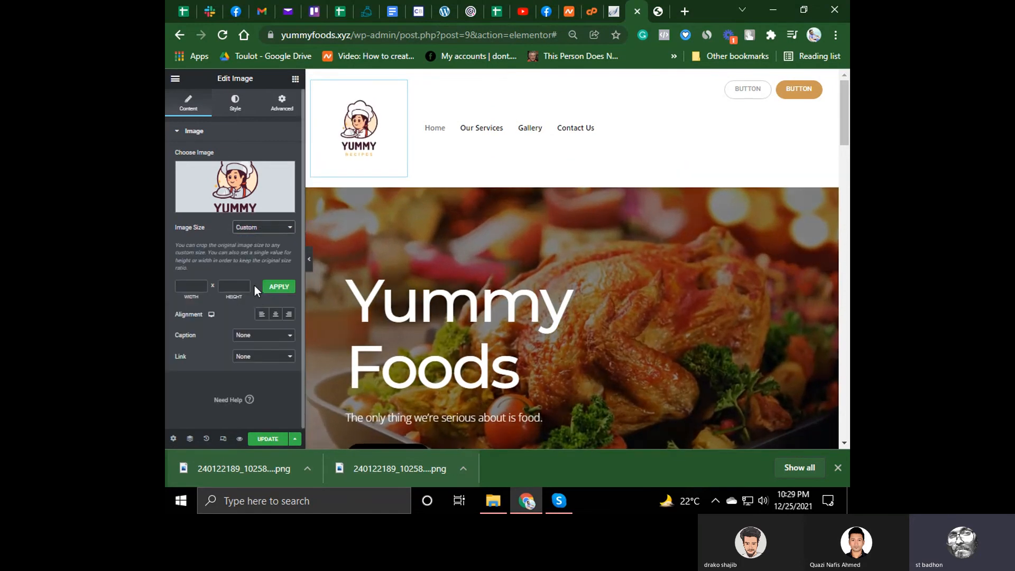
left_click(201, 286)
type("80")
left_click(238, 286)
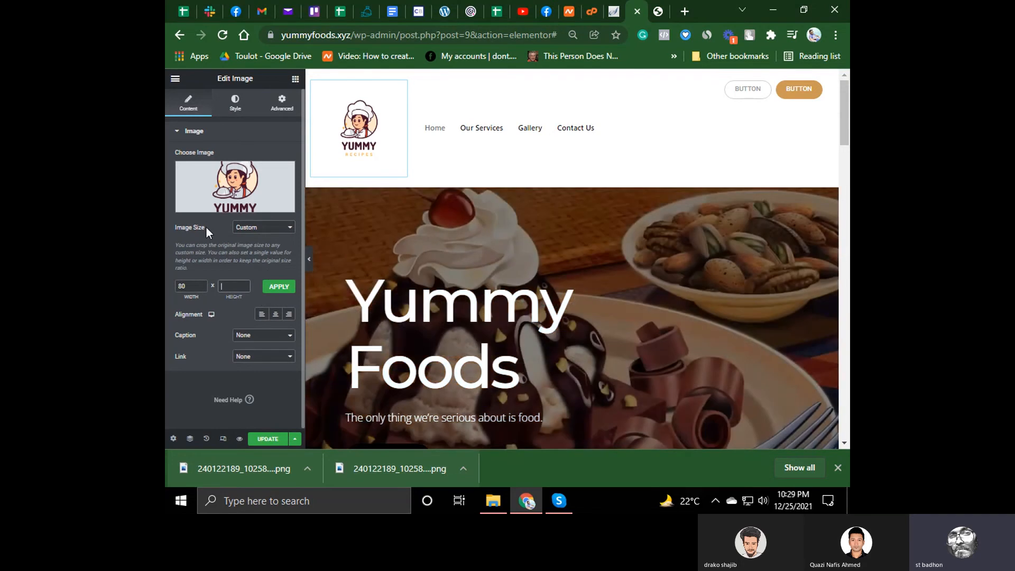
left_click(280, 229)
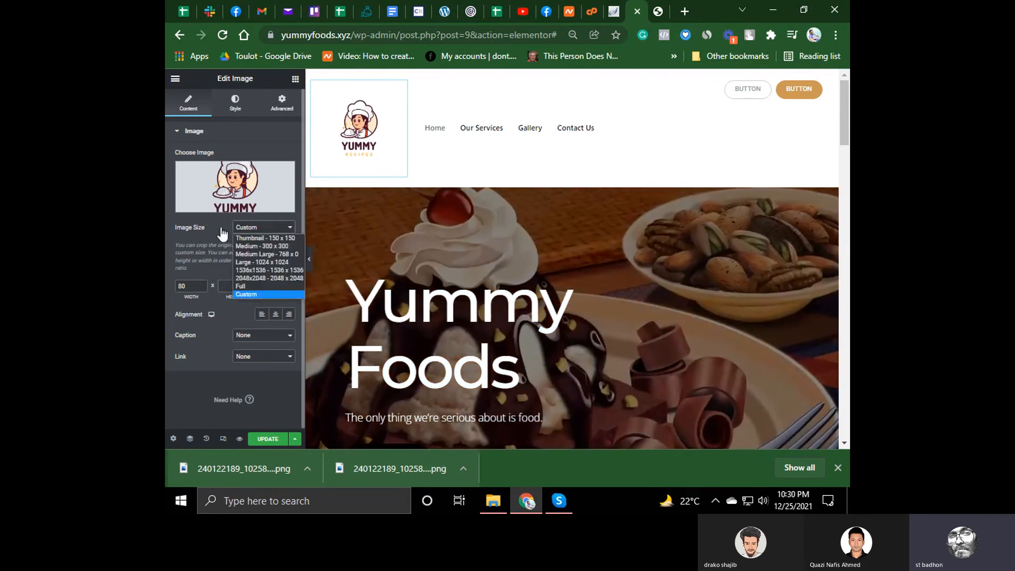
left_click(244, 293)
left_click(239, 286)
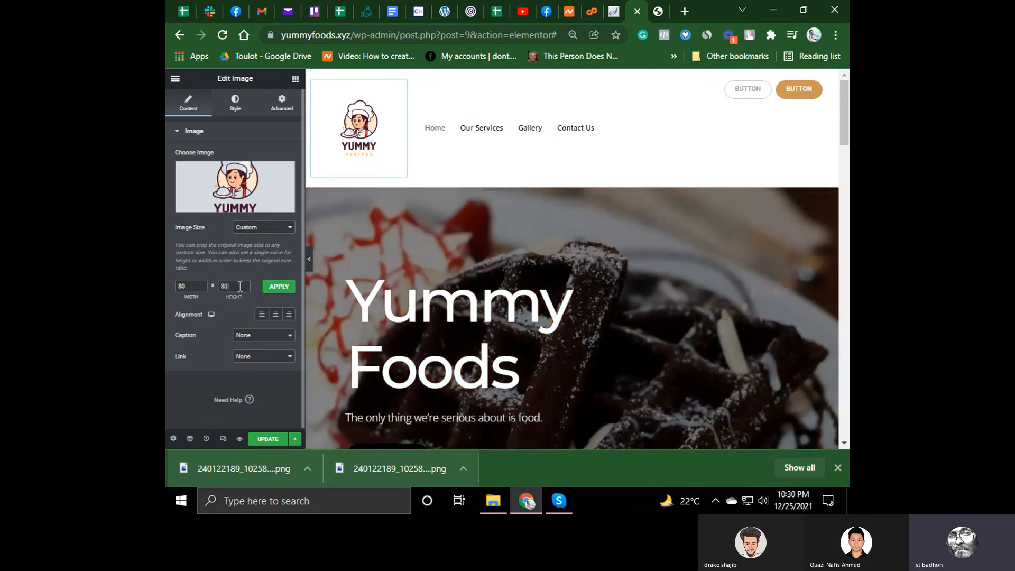
left_click(270, 288)
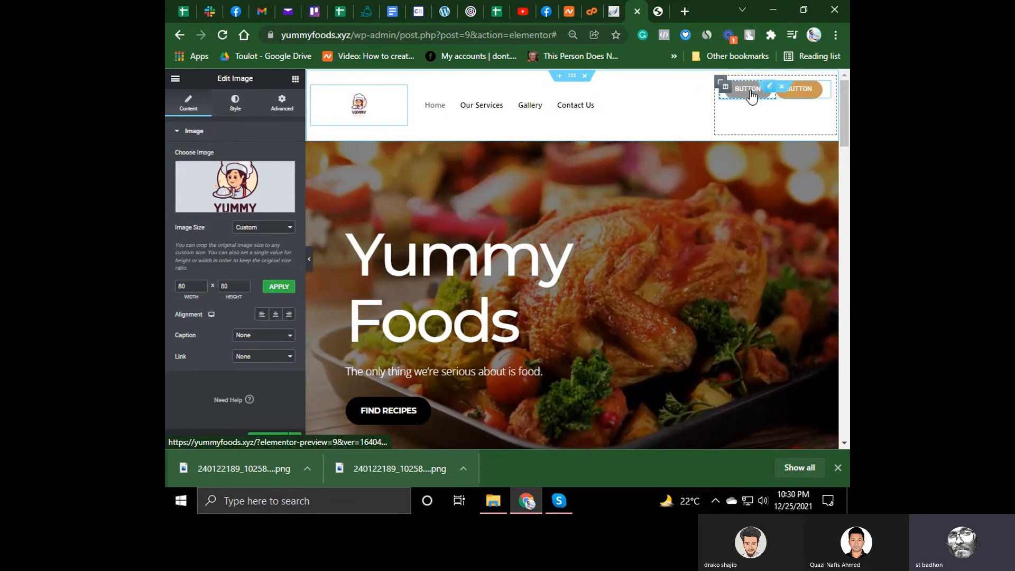
- Set the header navigation menu's horizontal position to Center
left_click(475, 106)
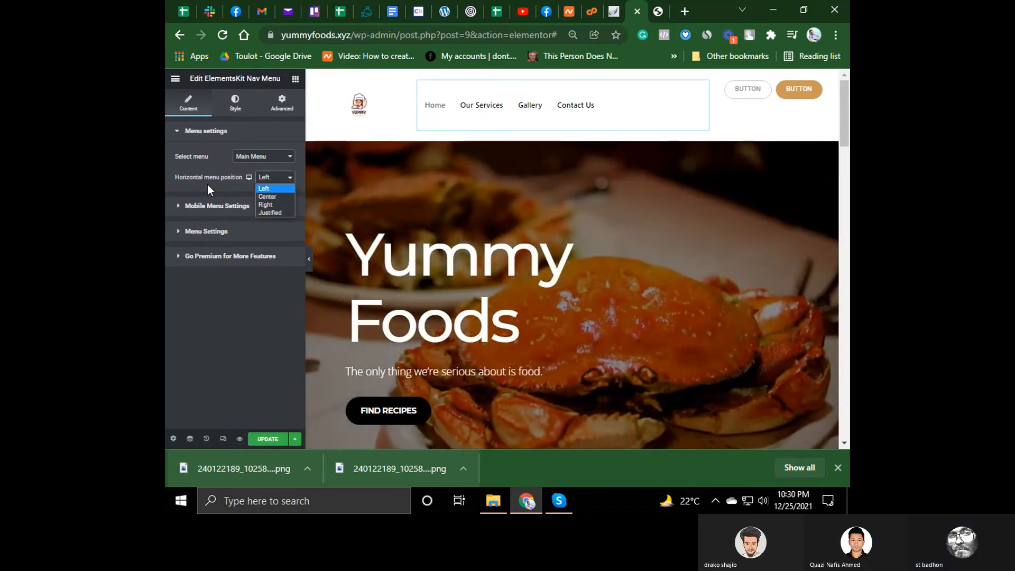
left_click(275, 197)
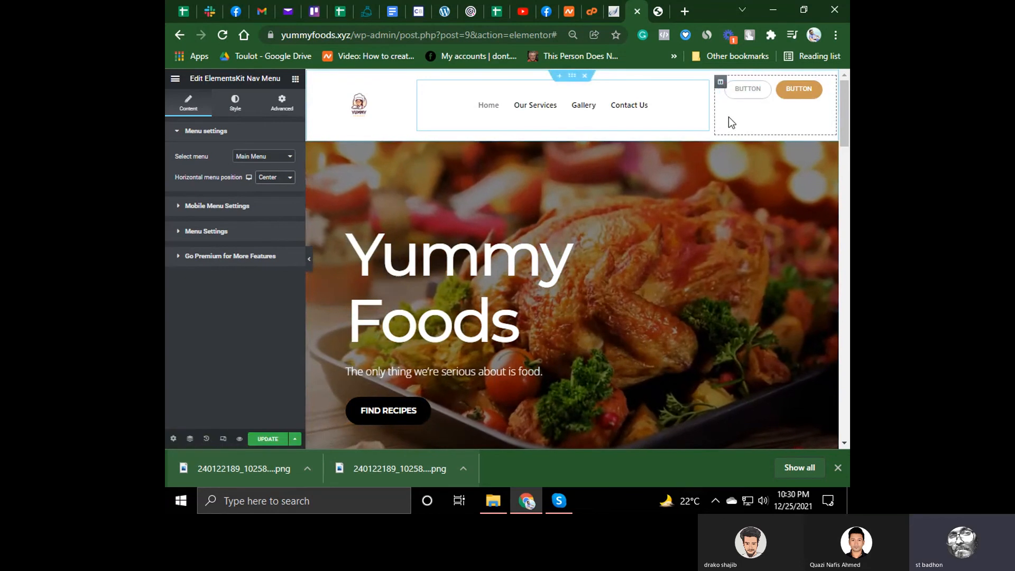
- Delete both placeholder buttons and the emptied inner columns from the header's last column
right_click(729, 117)
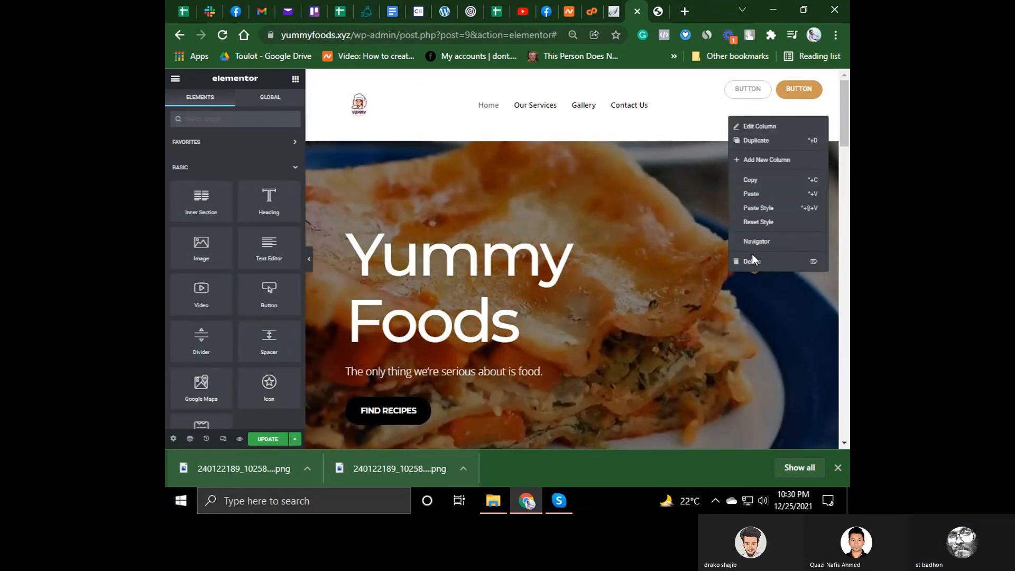
left_click(760, 104)
right_click(754, 96)
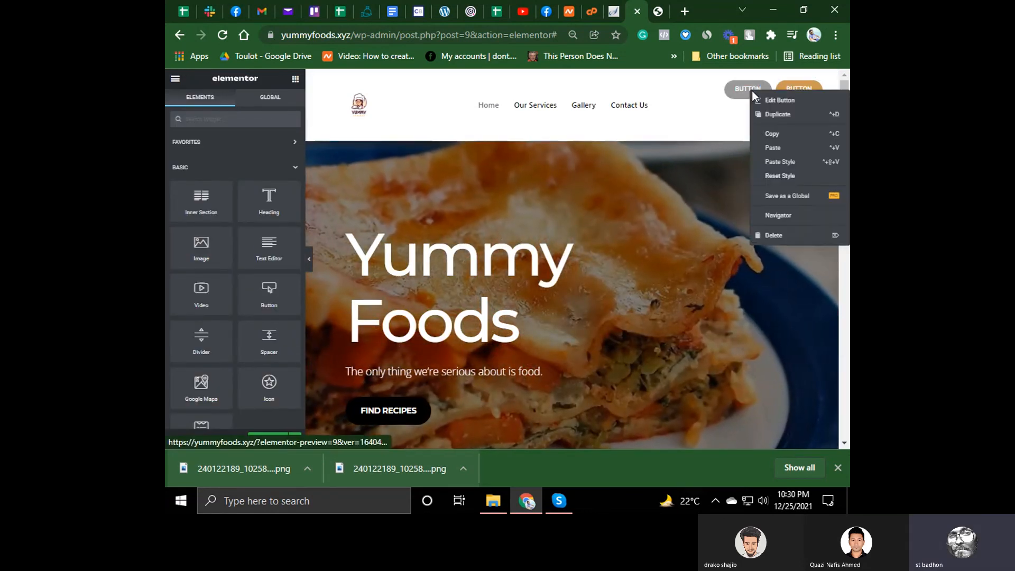
left_click(759, 233)
right_click(779, 95)
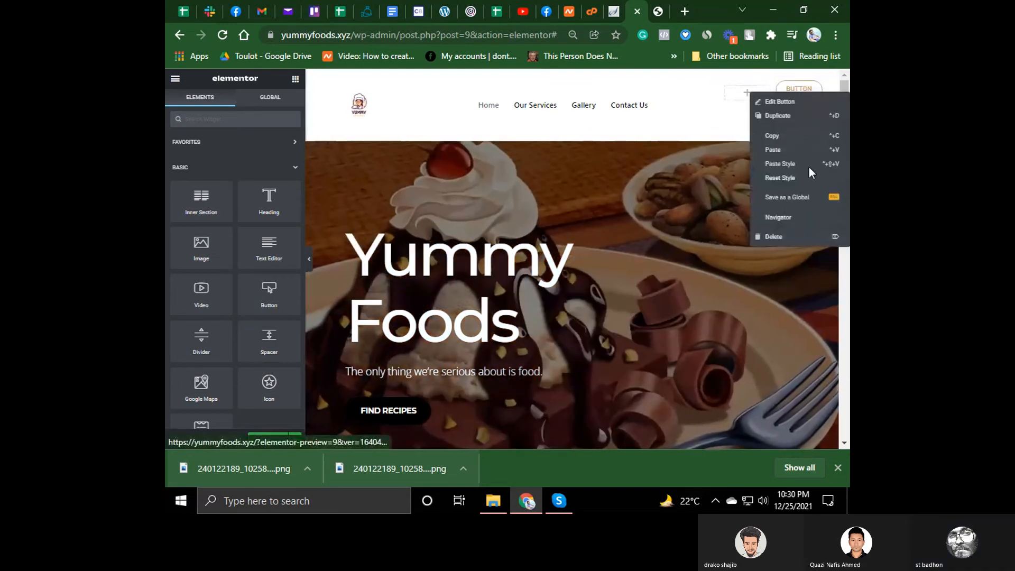
left_click(773, 235)
right_click(795, 93)
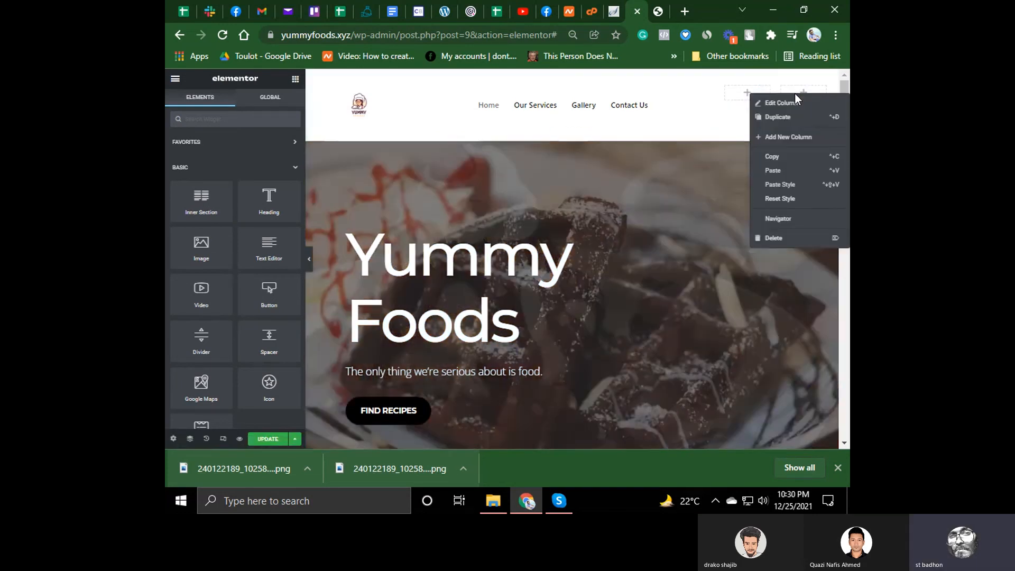
left_click(773, 238)
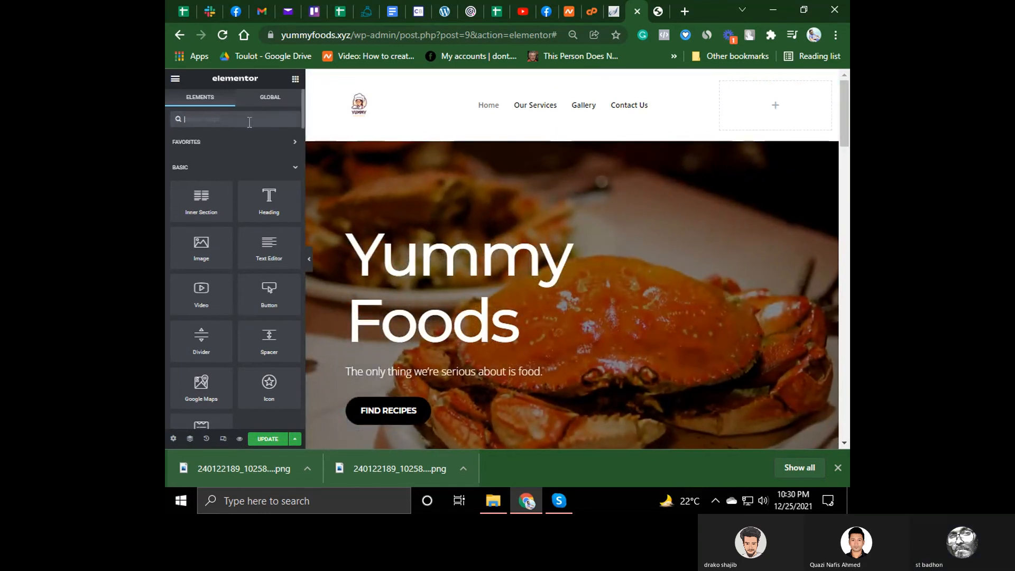
- Find the Header Search widget and place it in the empty last column of the header
left_click(266, 120)
type("search")
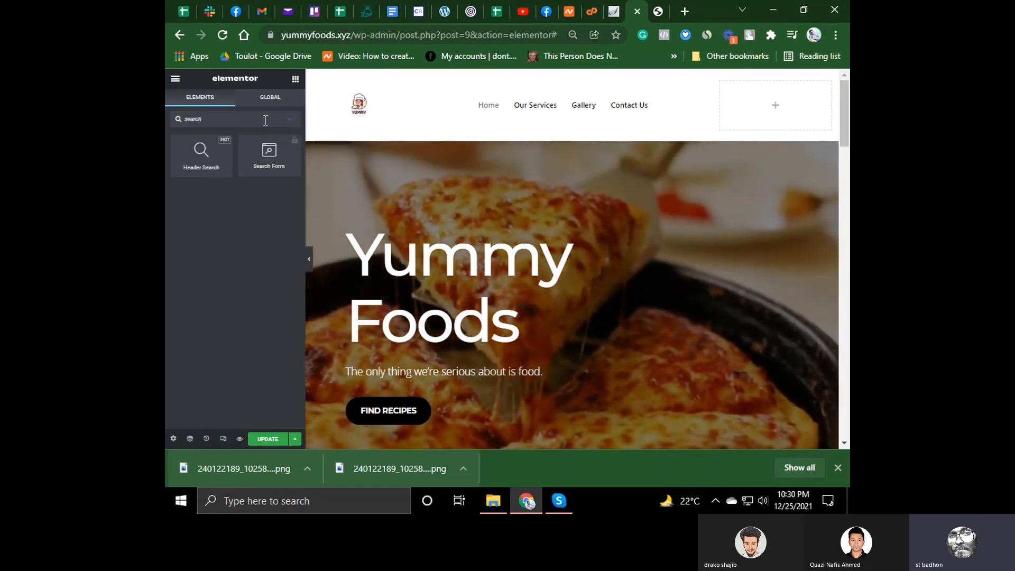
left_click_drag(193, 160, 772, 110)
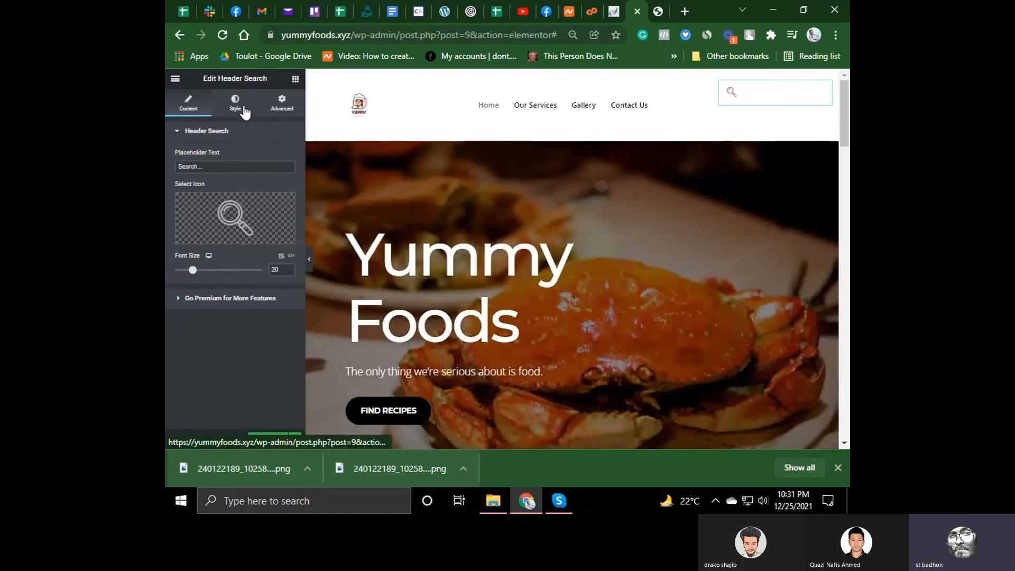
- Set the header search icon's normal color to black
left_click(245, 112)
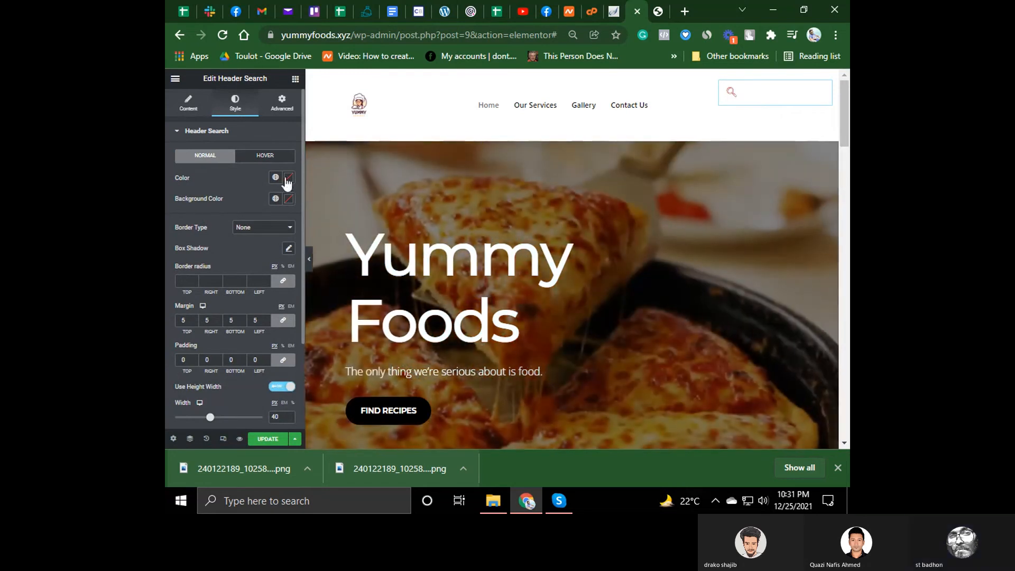
left_click(288, 179)
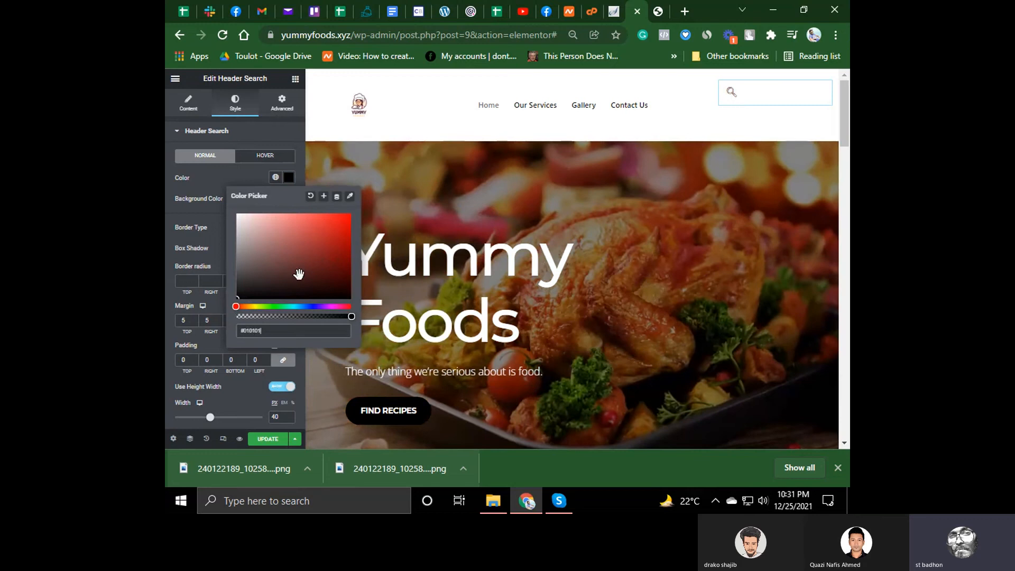
left_click(166, 222)
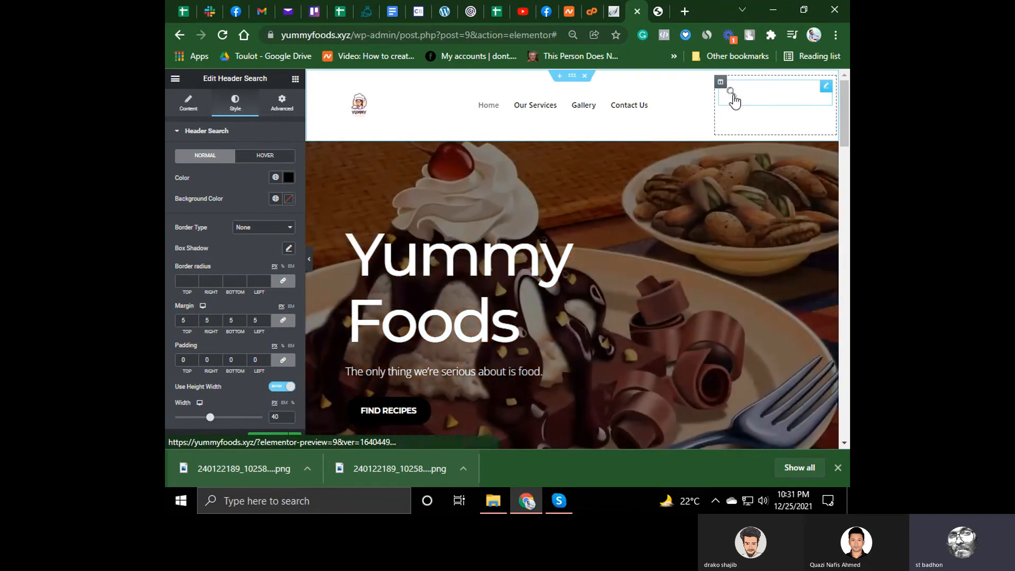
- Set the header search icon's hover color to yellow (#E5FF01)
left_click(276, 156)
left_click(289, 177)
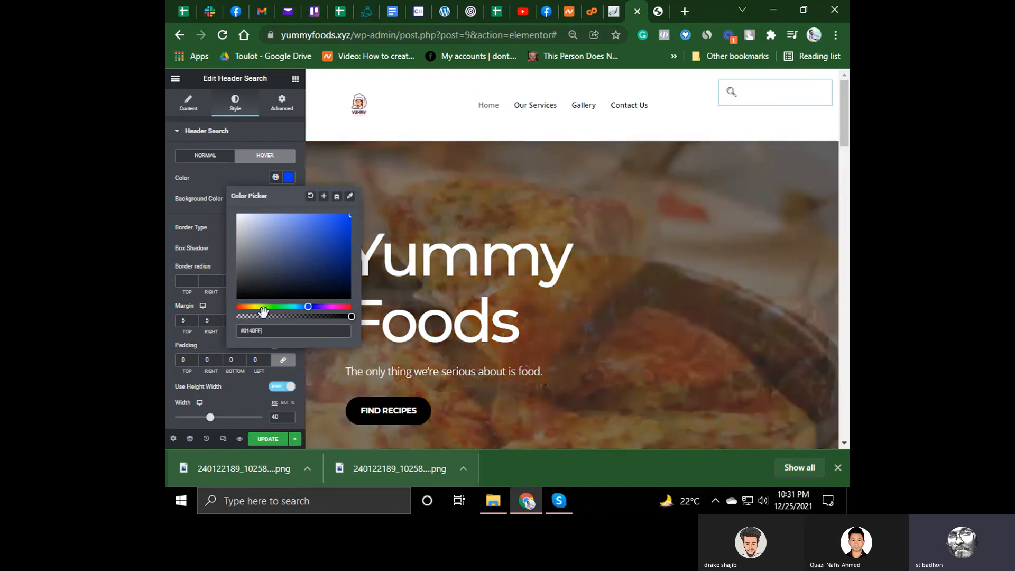
left_click(257, 306)
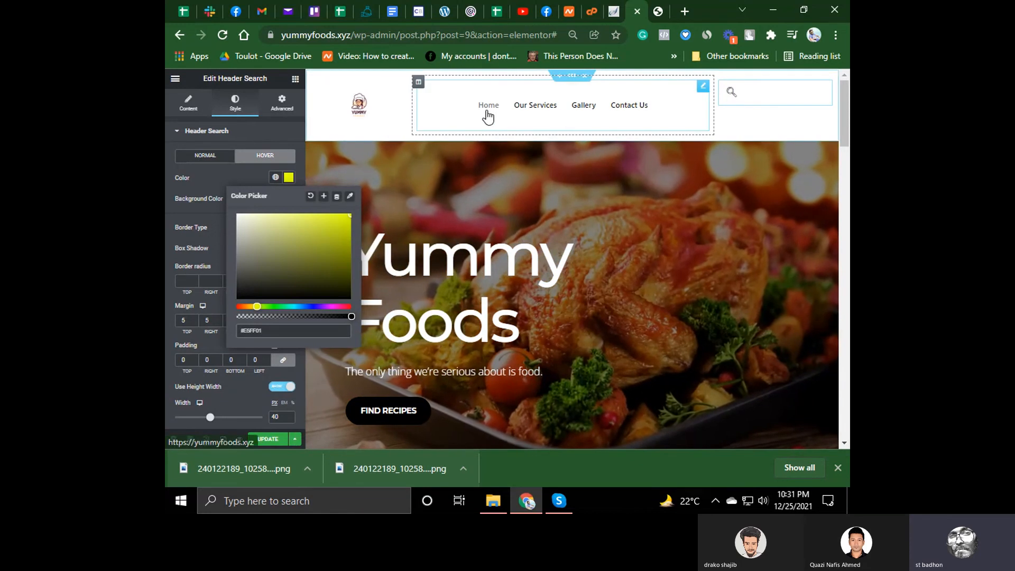
- Reset the header search icon's hover color and close the color picker
left_click(311, 196)
left_click(165, 198)
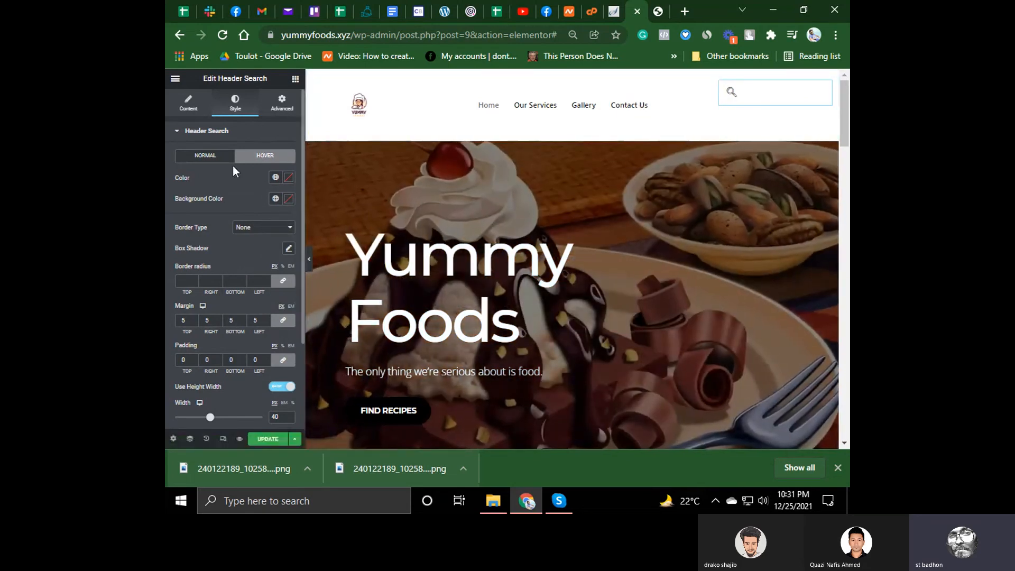
scroll(182, 232, "down", 2)
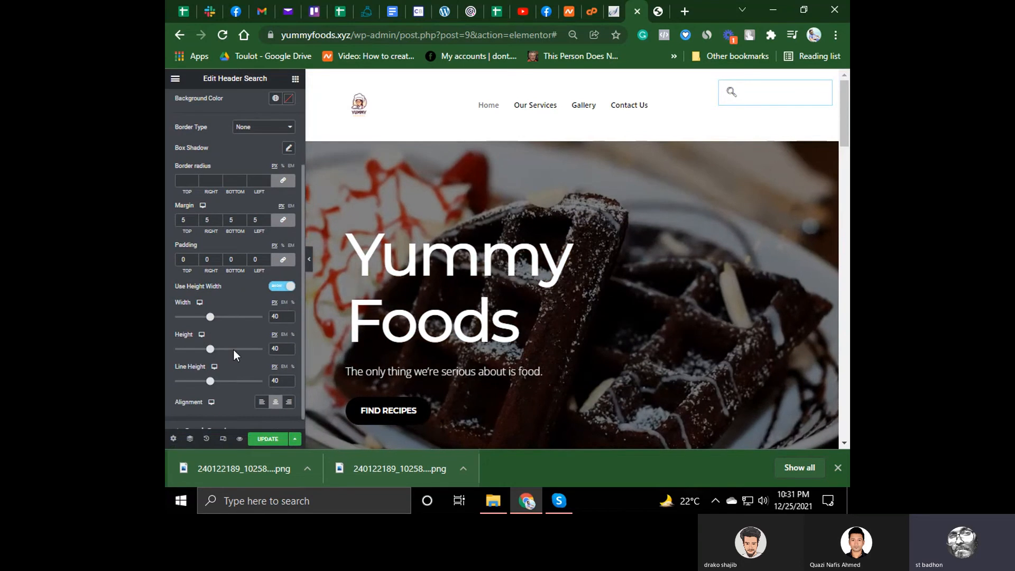
scroll(242, 317, "down", 1)
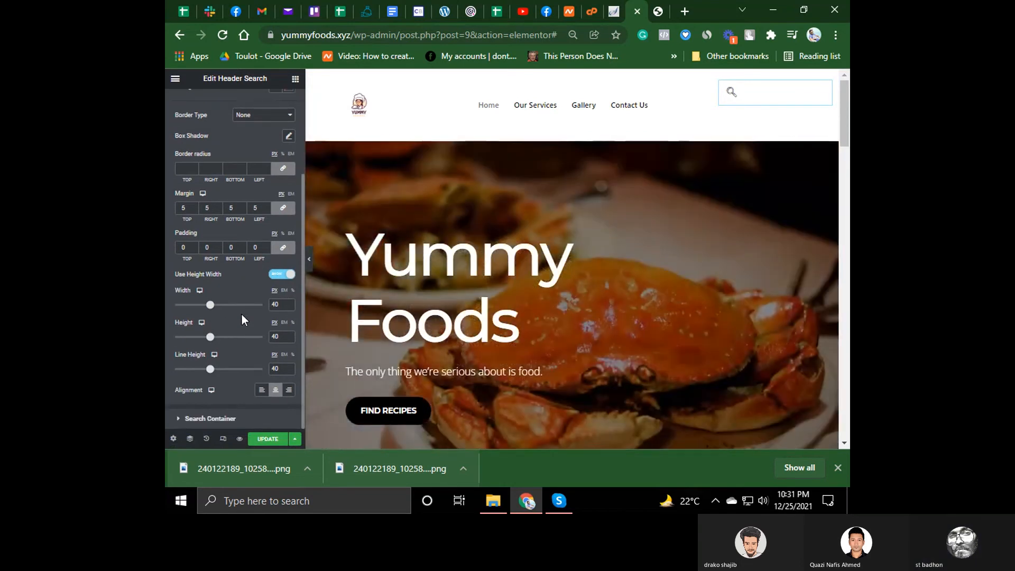
scroll(241, 313, "up", 3)
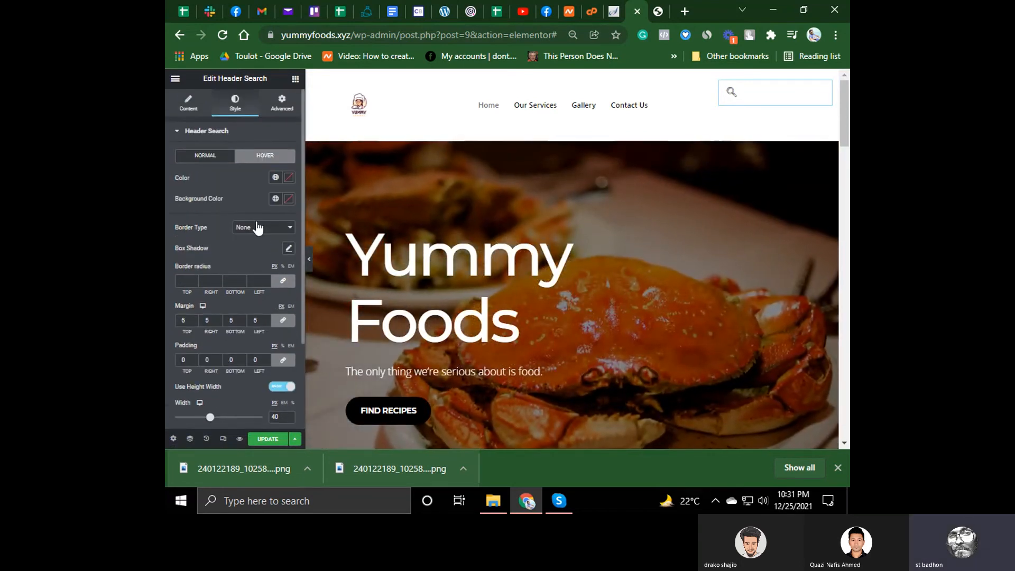
- Change the Header Search widget's position to Absolute in its advanced positioning settings
left_click(290, 105)
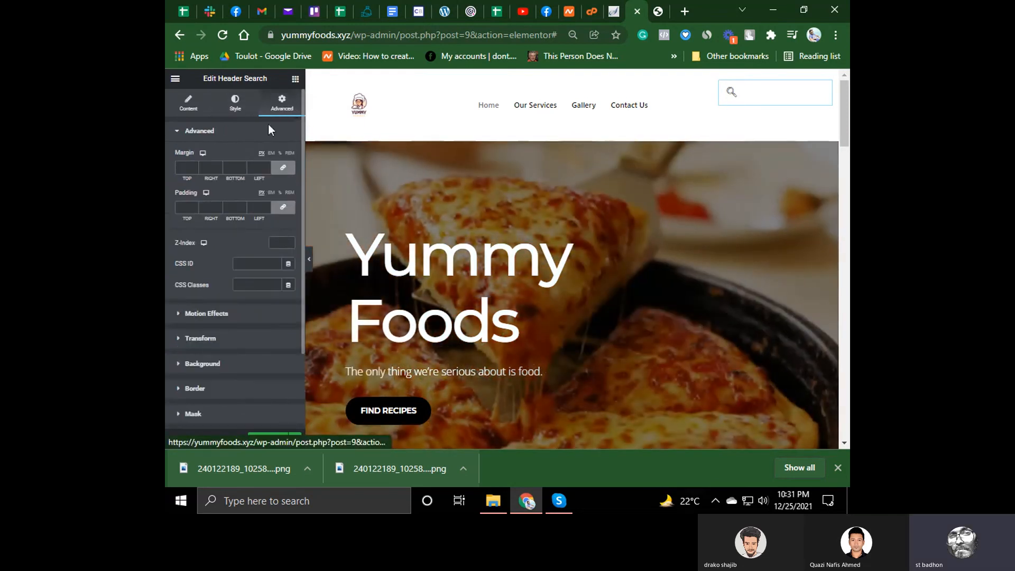
scroll(178, 322, "down", 2)
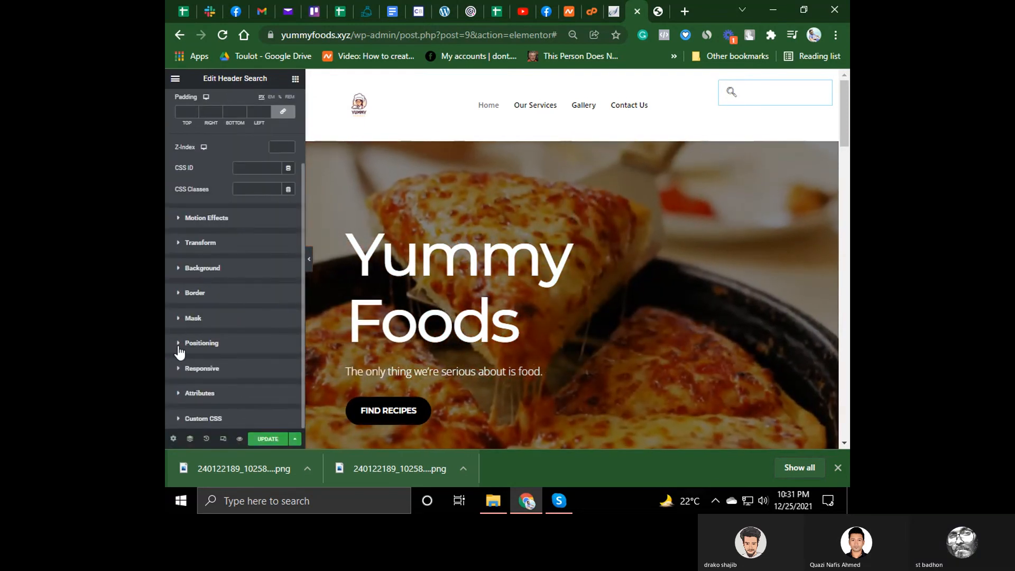
left_click(178, 346)
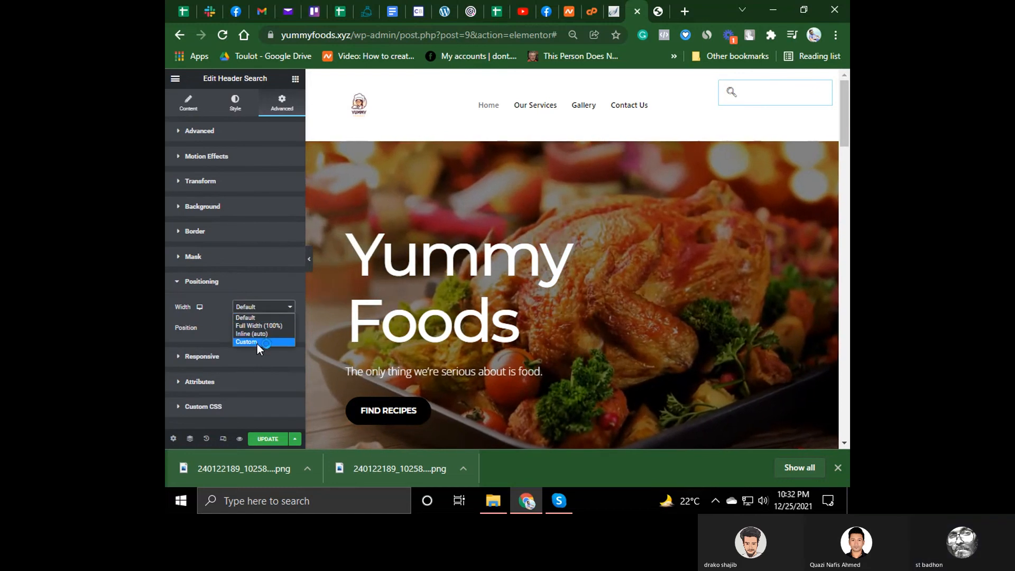
left_click(185, 318)
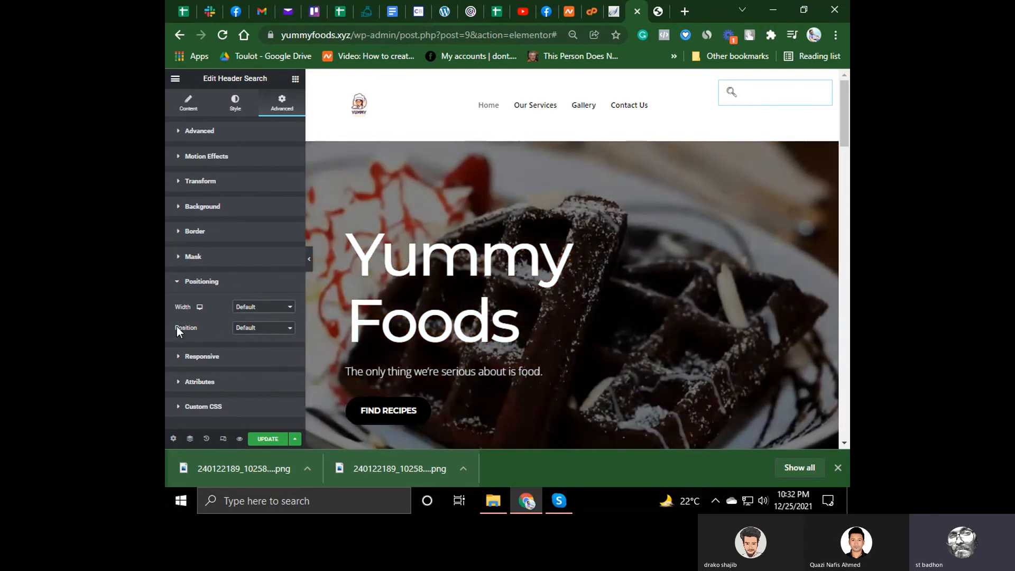
left_click(259, 328)
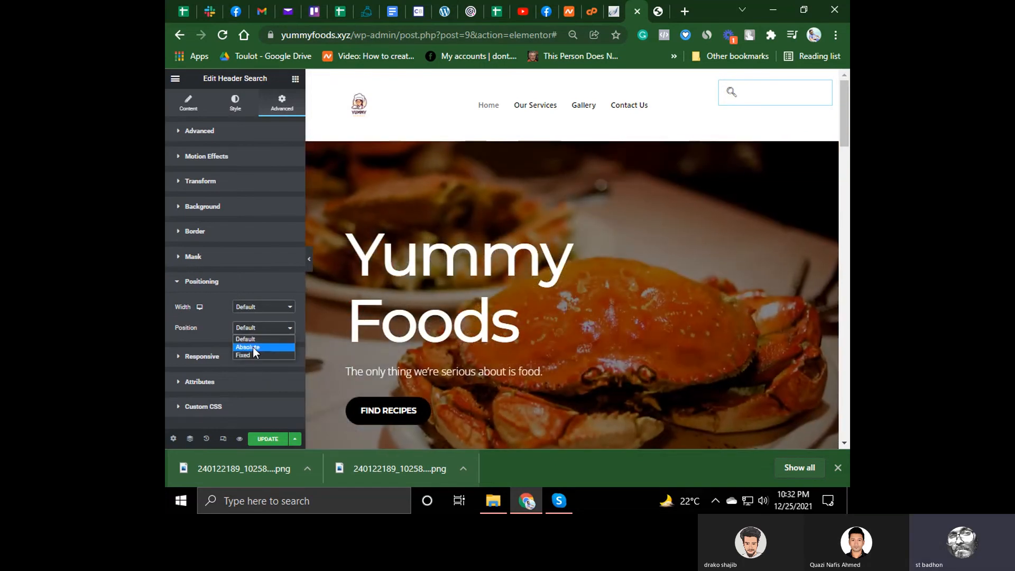
left_click(253, 347)
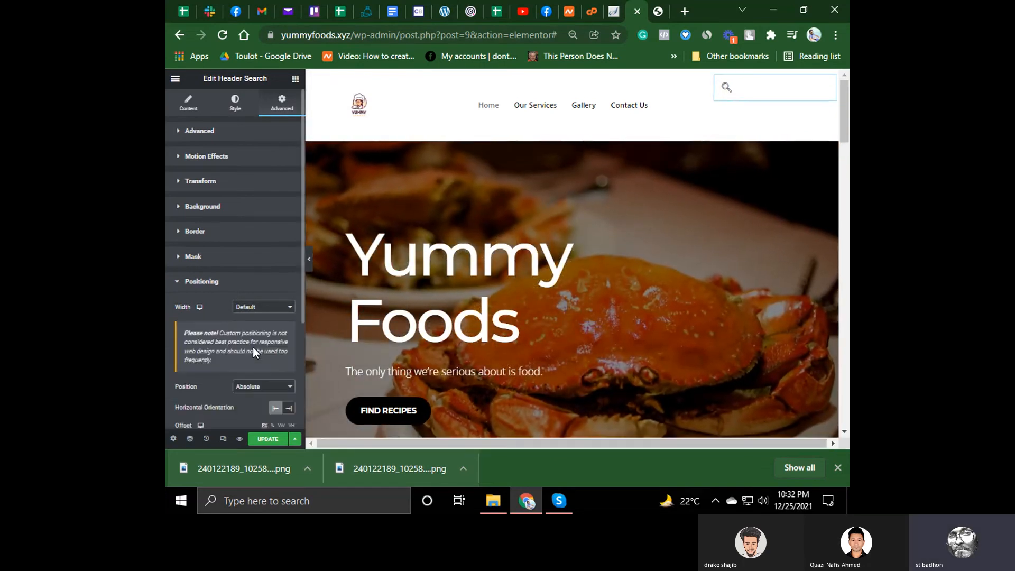
- Set the Header Search widget's horizontal orientation to the right side and its vertical offset to 34 px
scroll(234, 311, "down", 1)
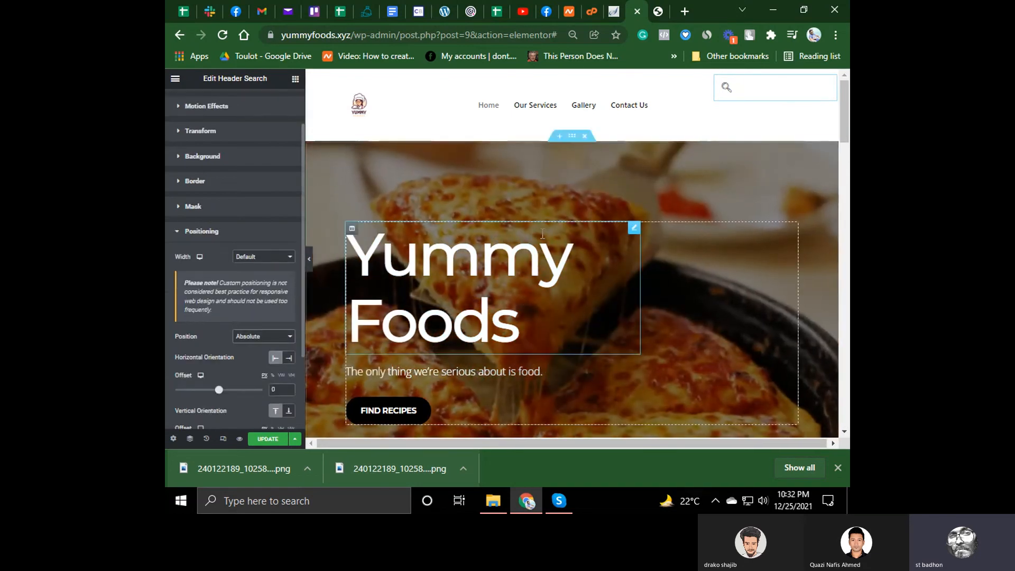
scroll(209, 324, "down", 1)
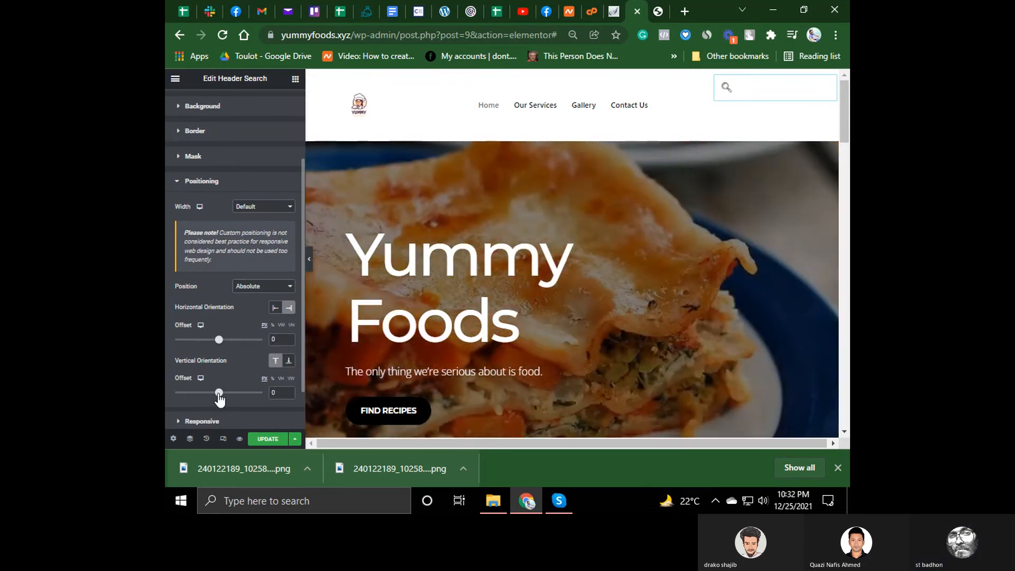
left_click_drag(221, 397, 220, 392)
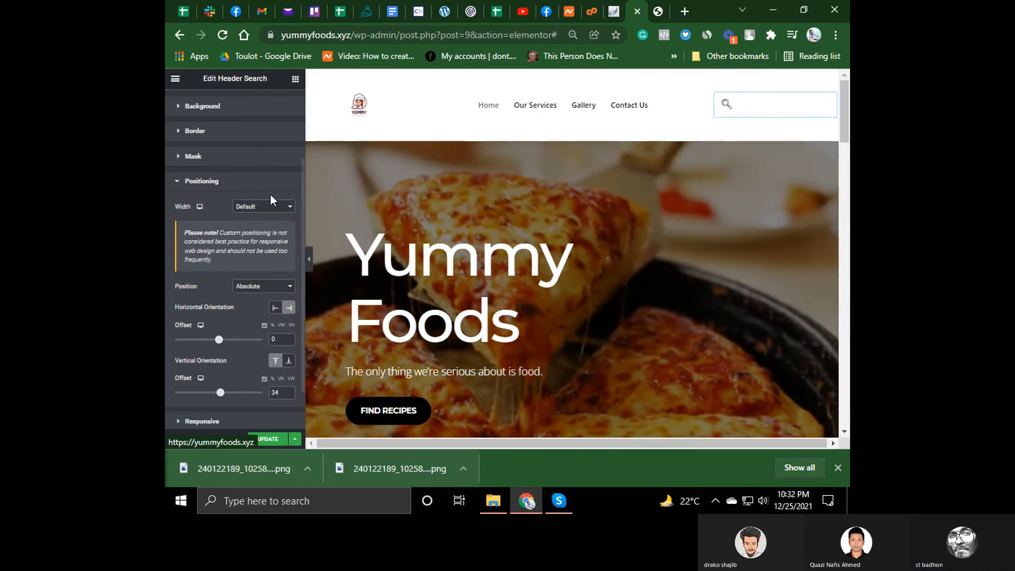
scroll(247, 222, "up", 2)
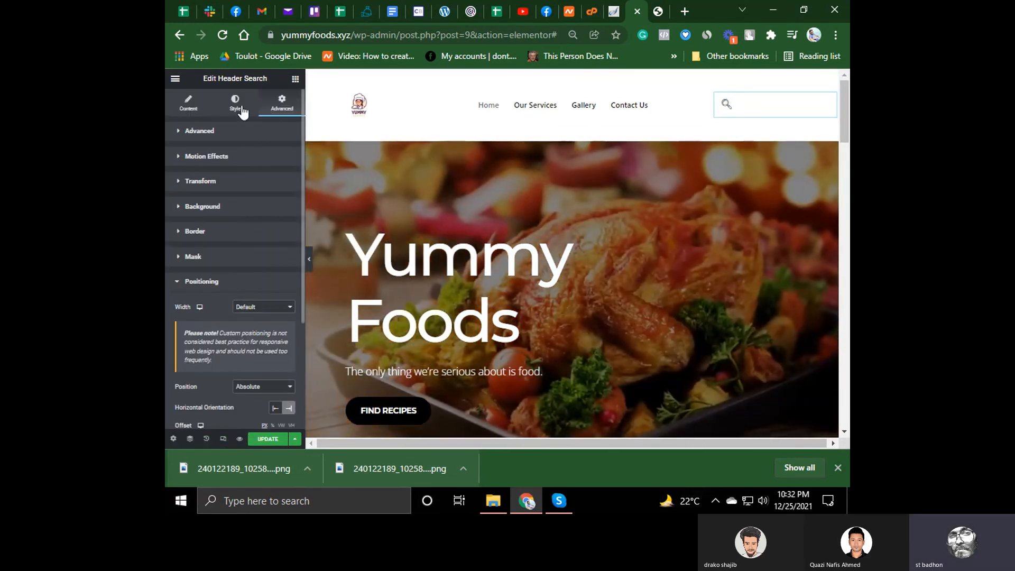
- Set the header search icon's alignment to left in its style settings
left_click(241, 108)
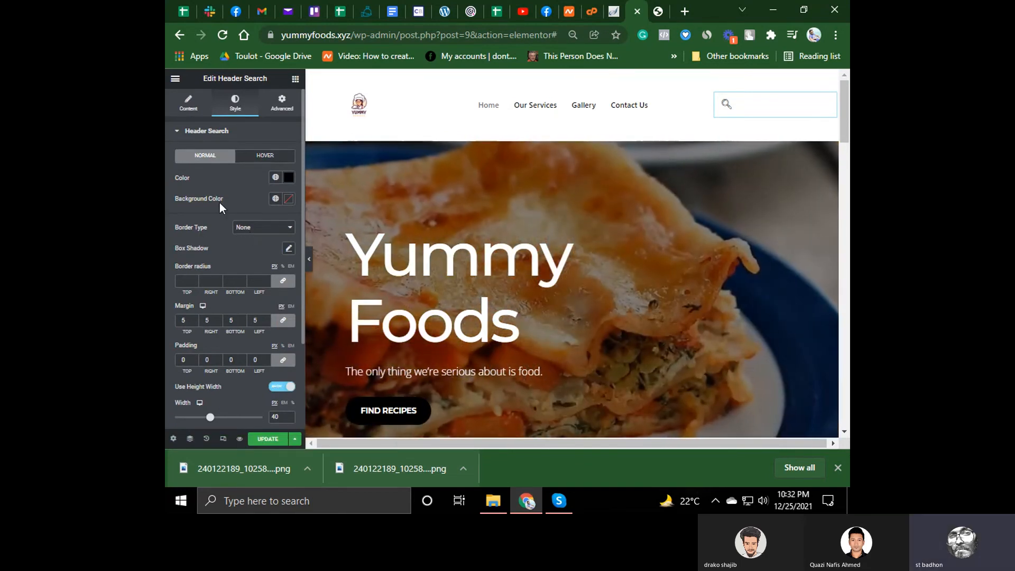
scroll(220, 202, "down", 2)
scroll(220, 202, "down", 1)
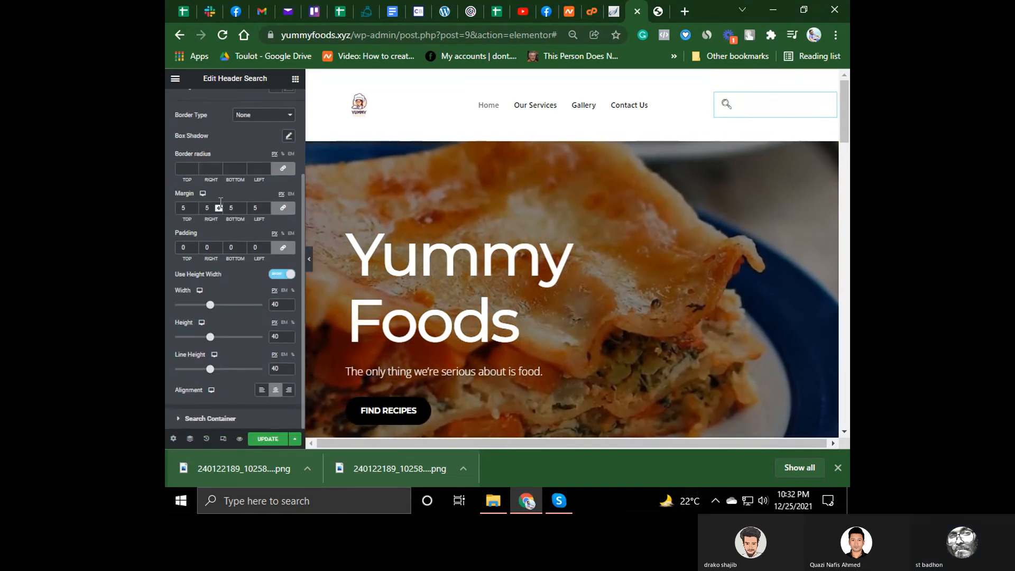
left_click(220, 418)
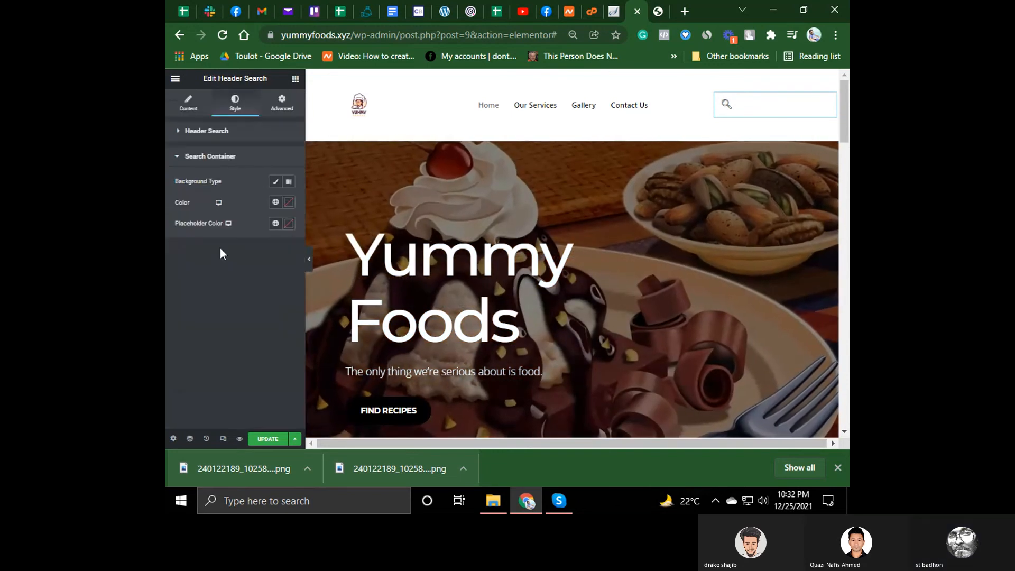
left_click(186, 132)
scroll(228, 245, "down", 3)
left_click(261, 390)
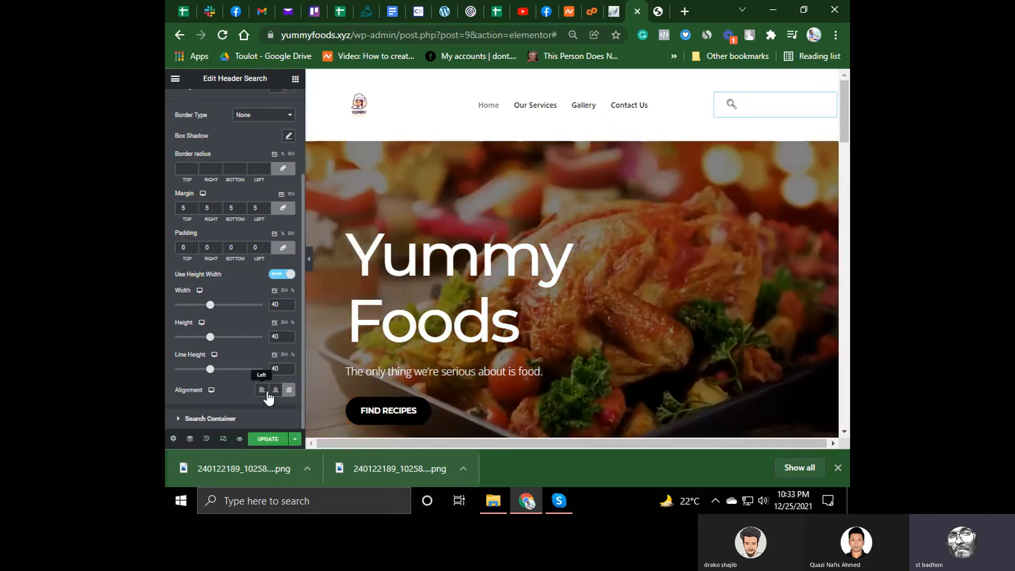
left_click(261, 391)
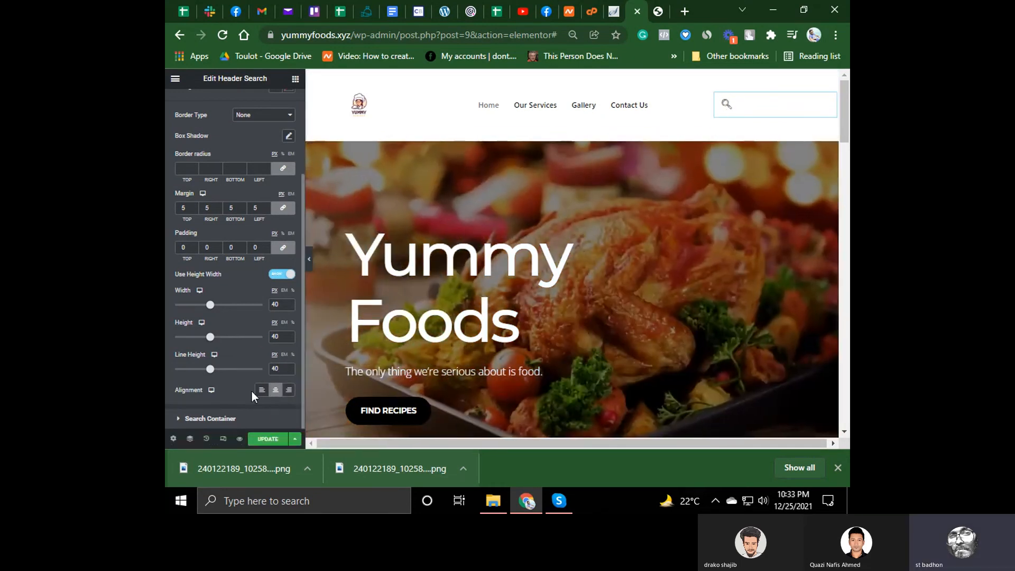
scroll(272, 169, "up", 5)
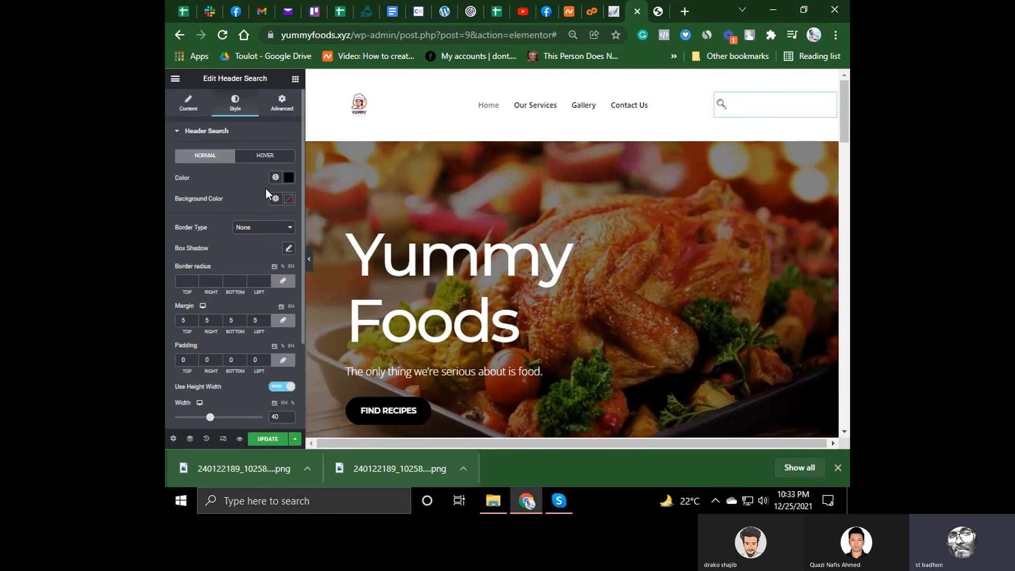
- Preview the header with the editing panel hidden and open the header section's advanced settings
left_click(283, 105)
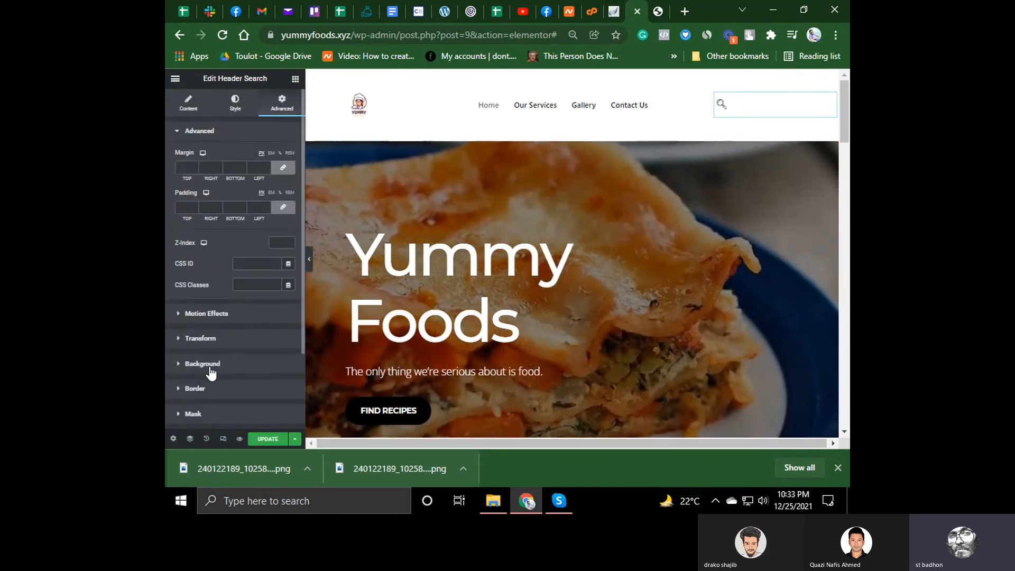
scroll(201, 351, "down", 2)
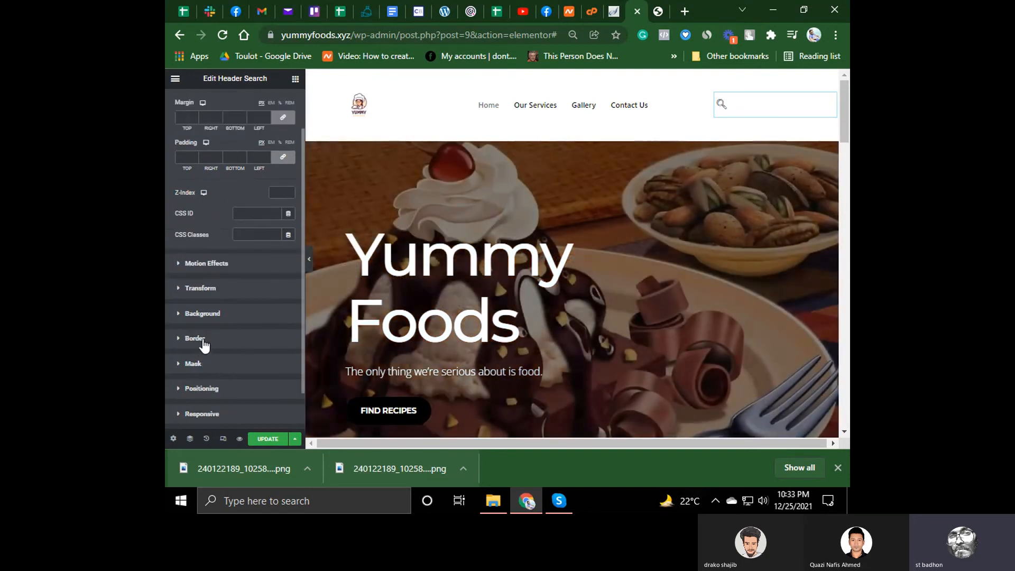
left_click(200, 389)
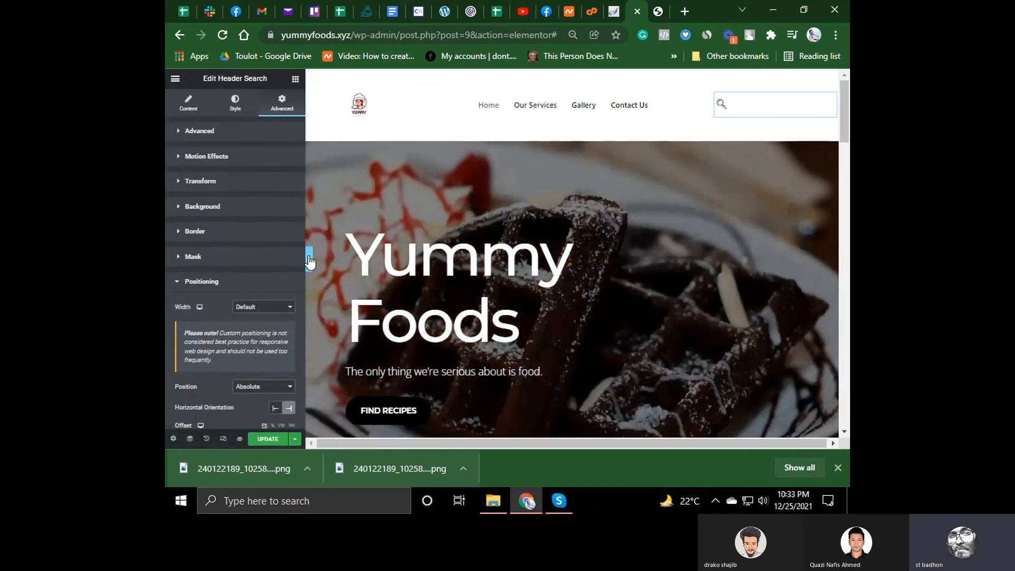
left_click(310, 262)
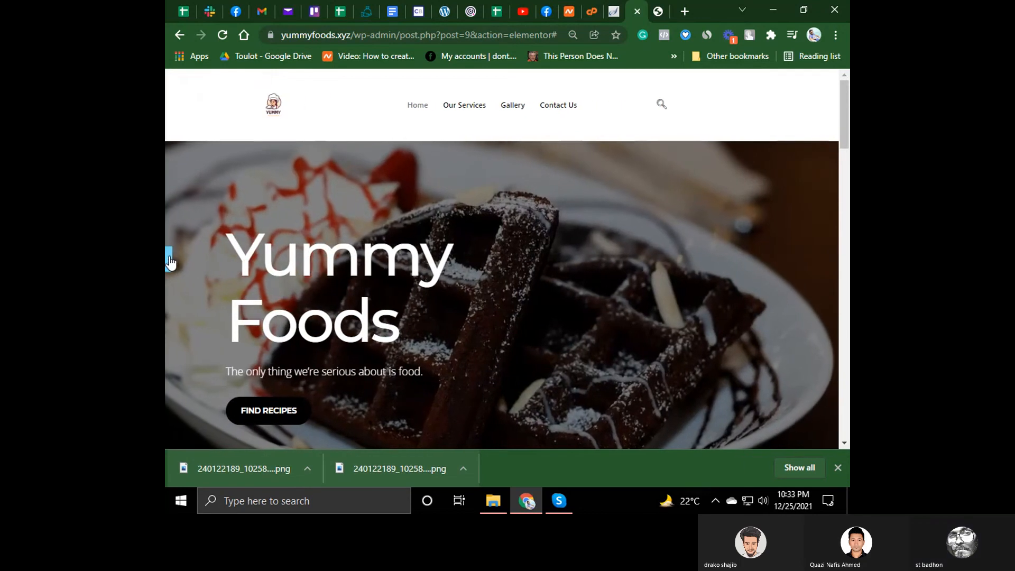
key("ctrl+p")
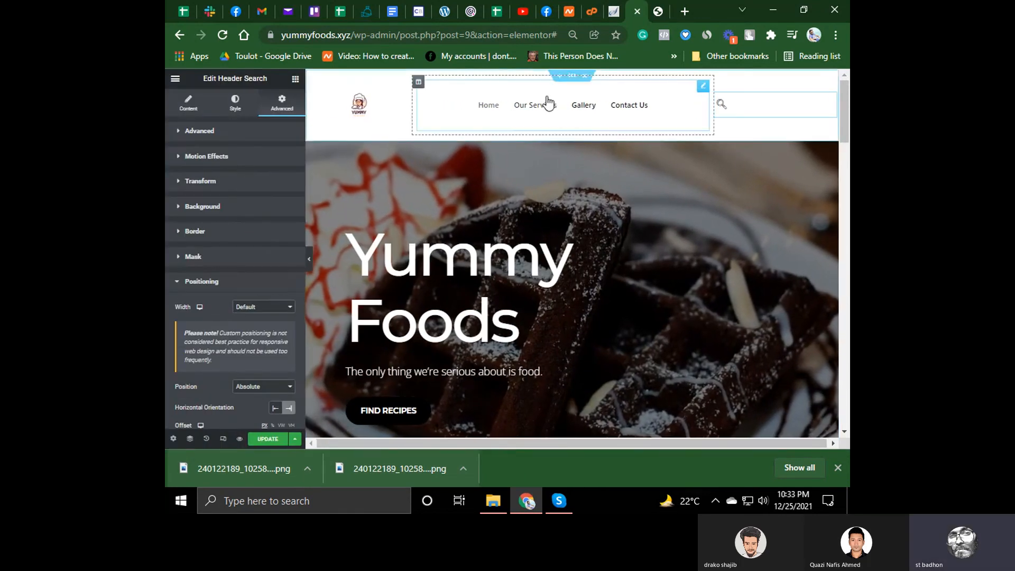
left_click(572, 77)
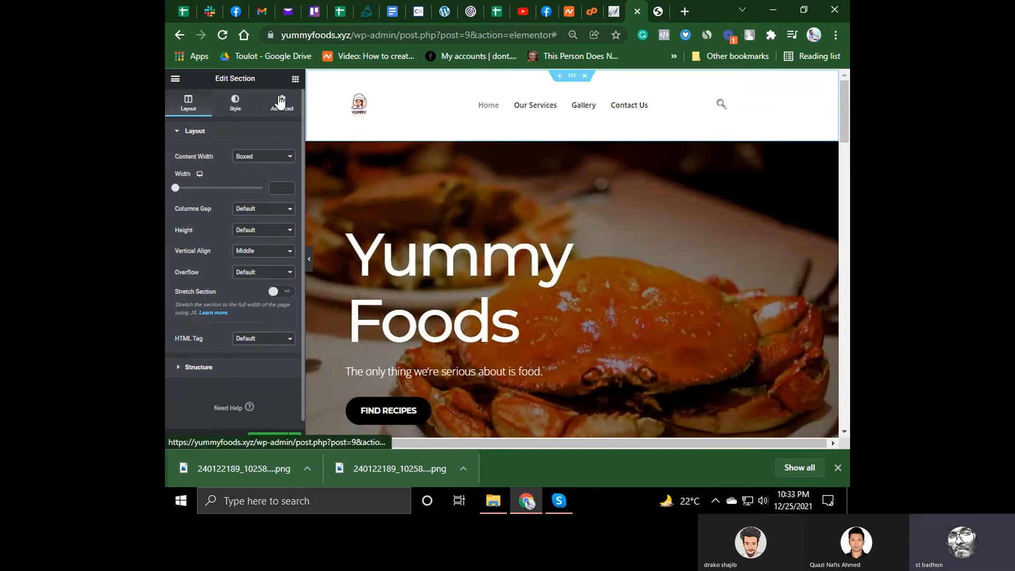
left_click(282, 101)
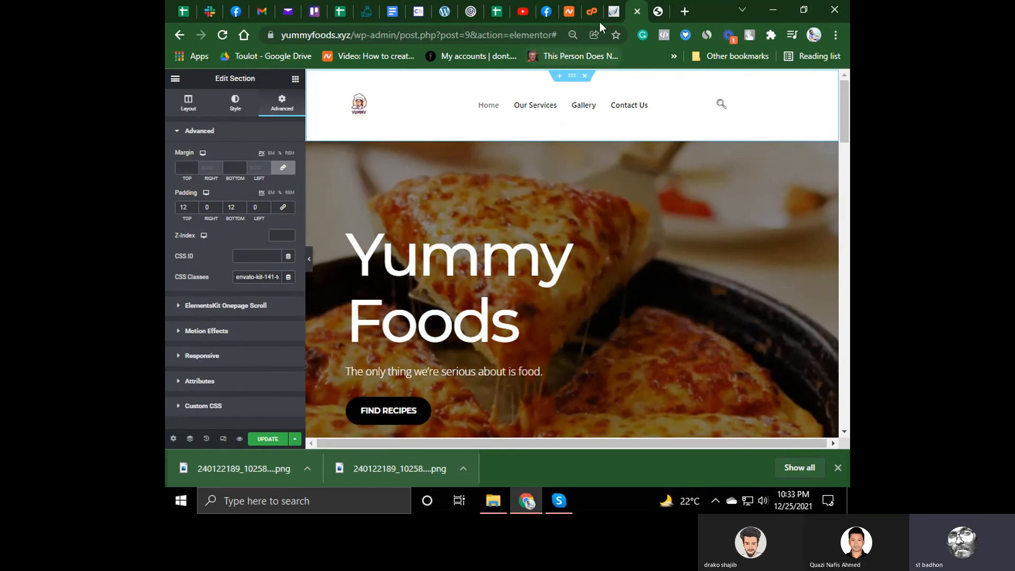
- Open recipes.qandait.com in a new browser tab
left_click(683, 12)
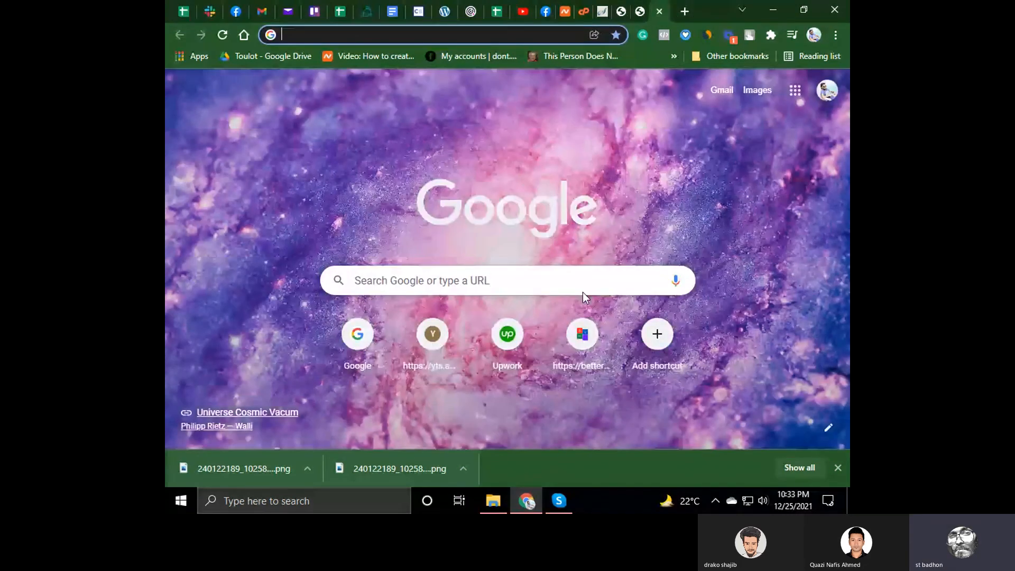
type("rec")
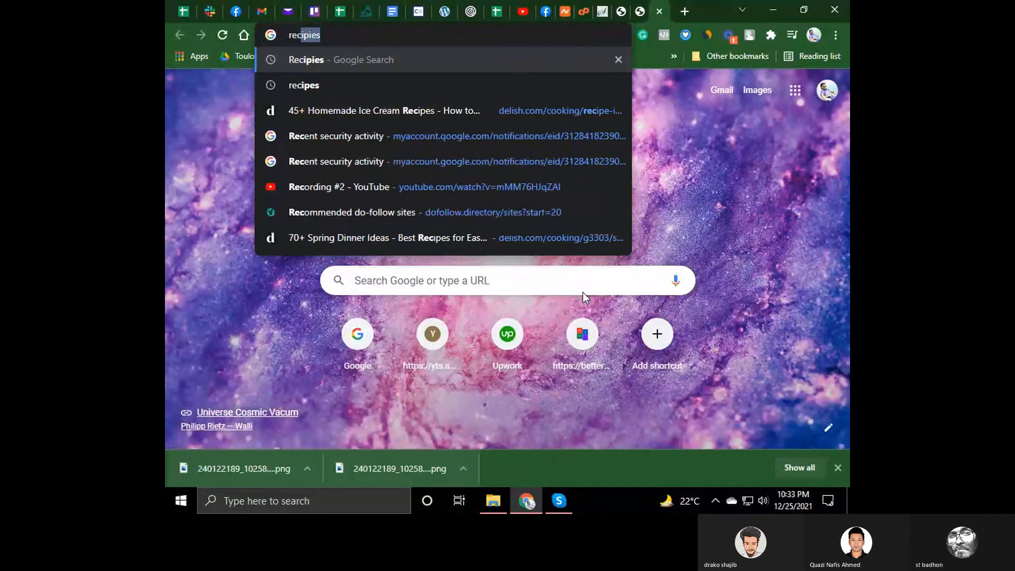
type("ipes.")
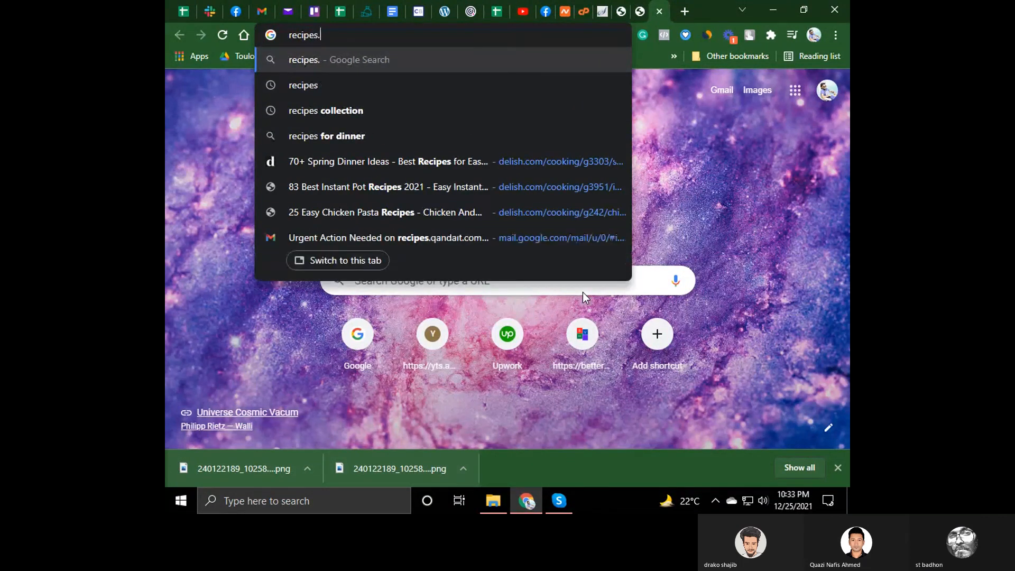
type("qna")
key("BackSpace")
key("BackSpace")
type("andait.com")
key("Return")
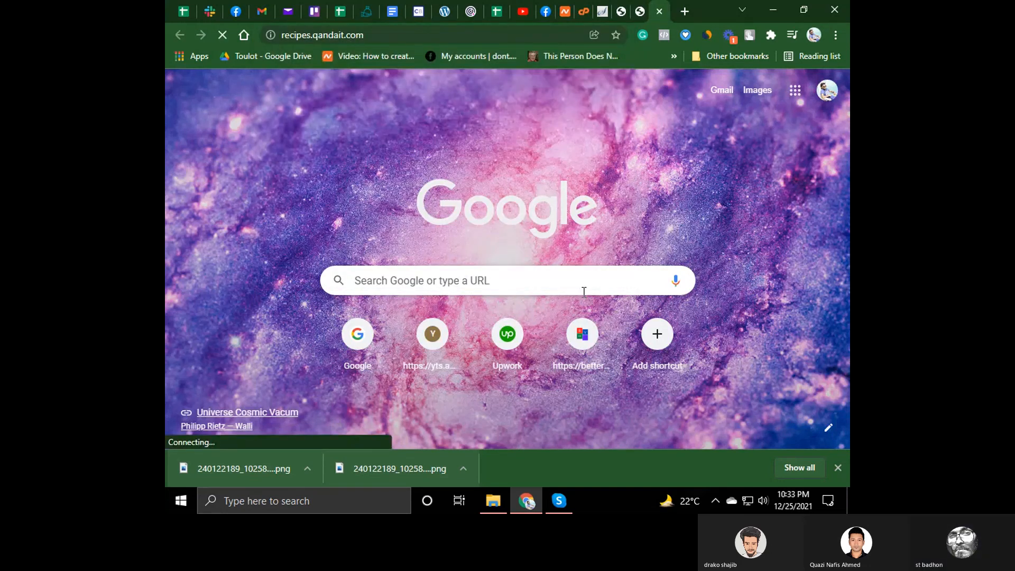
- Search the WordPress plugin directory for "sticky header" and start installing Sticky Header Effects for Elementor
left_click(635, 3)
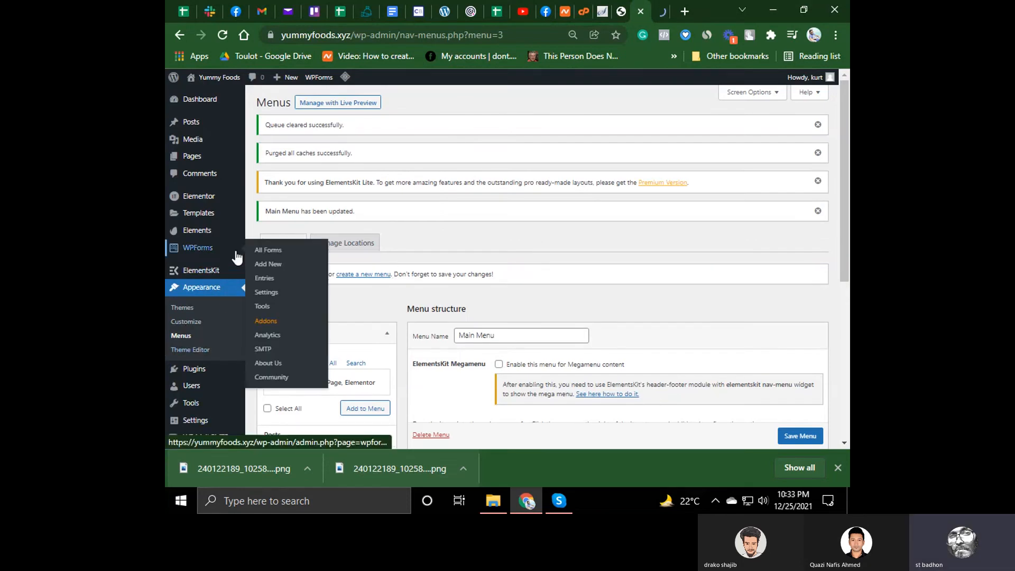
scroll(235, 256, "down", 3)
mouse_move(184, 316)
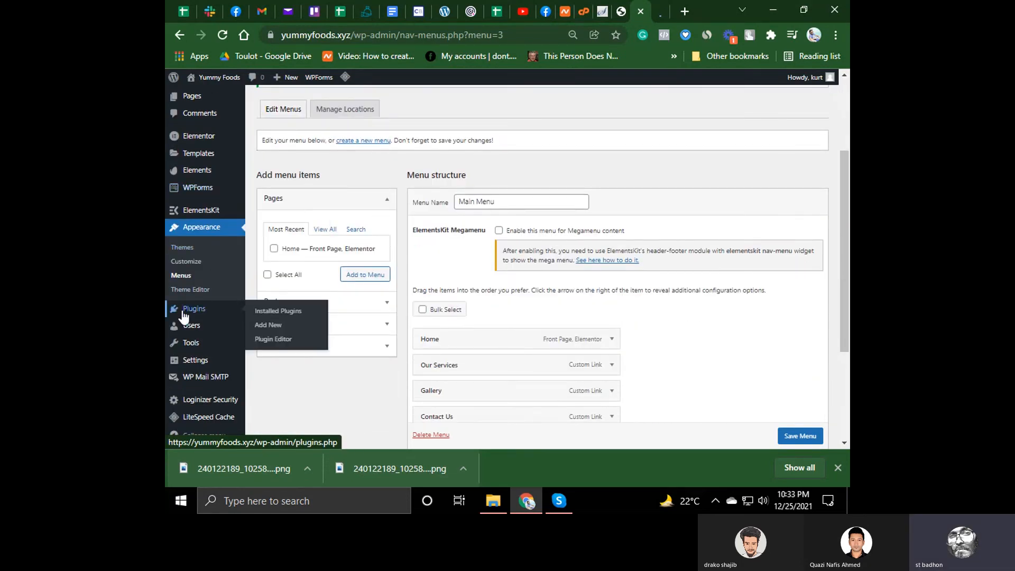
left_click(283, 327)
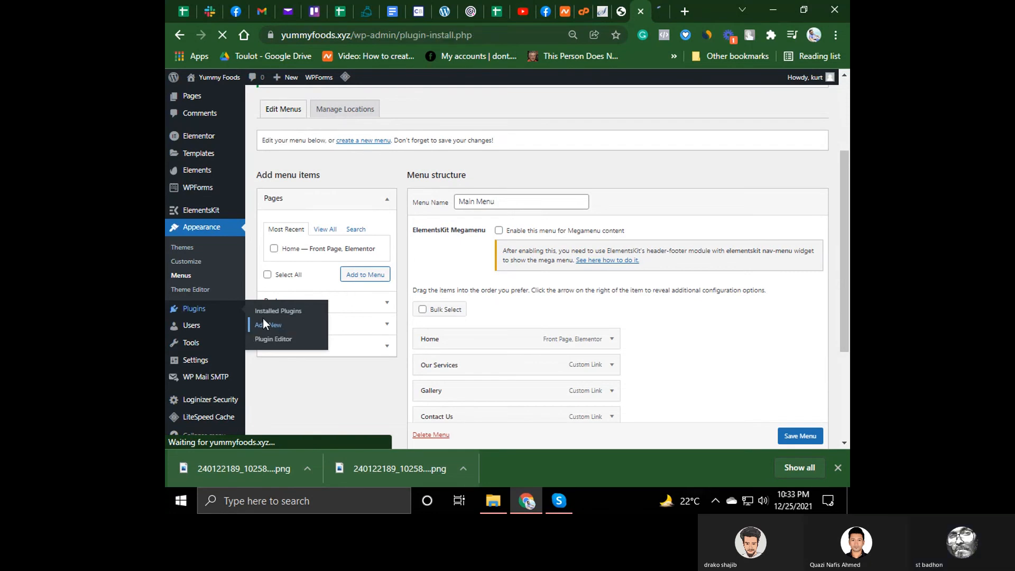
left_click(717, 131)
type("sticky header")
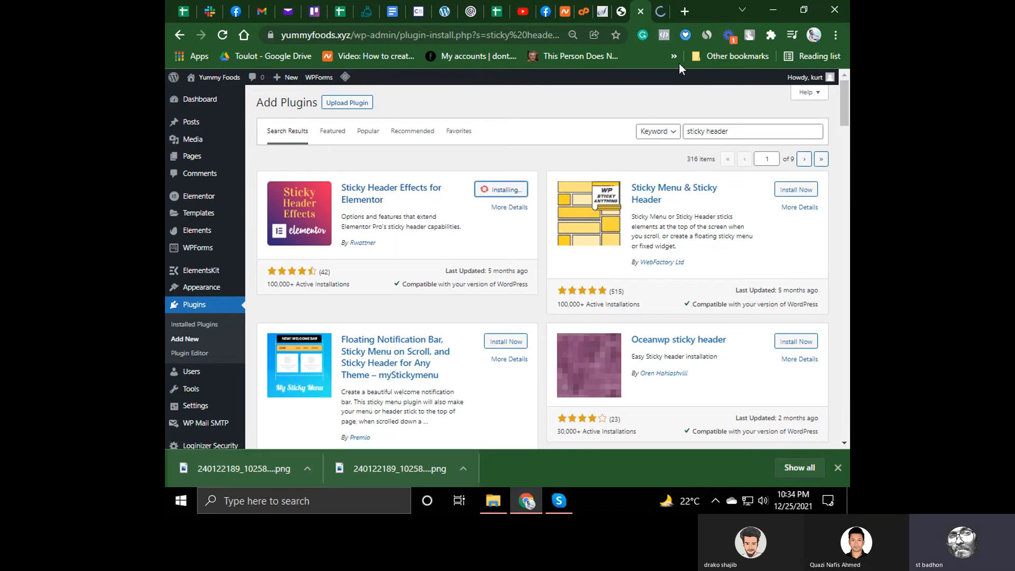
- Switch to the recipes.qandait.com reference site and dismiss its recipe subscription popup
left_click(658, 9)
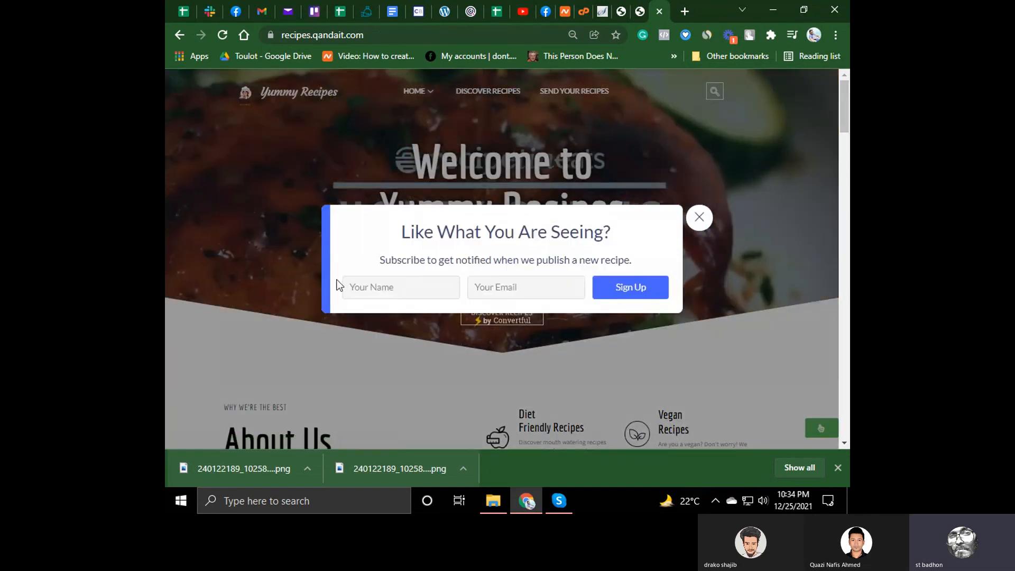
left_click(399, 289)
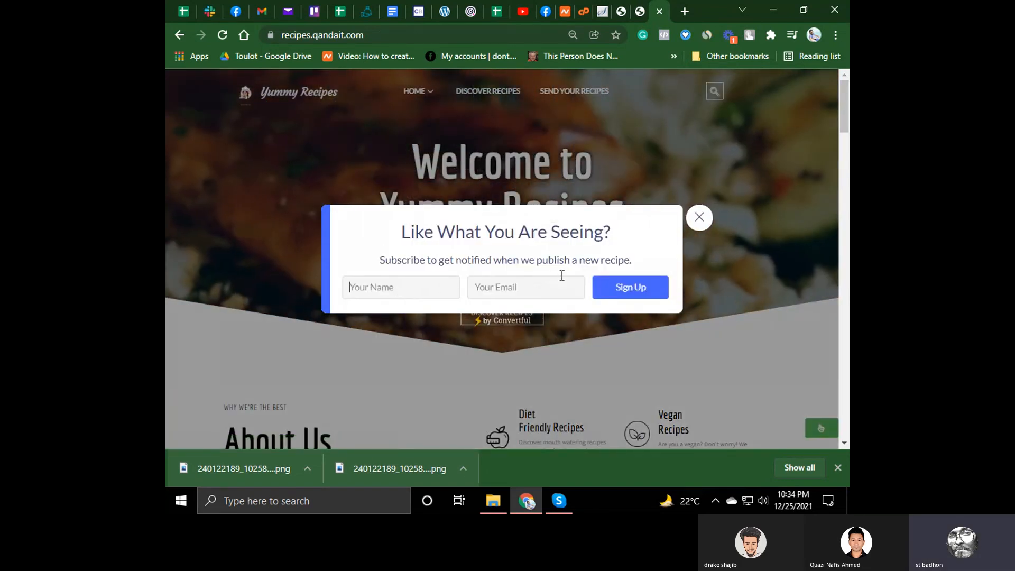
left_click(700, 218)
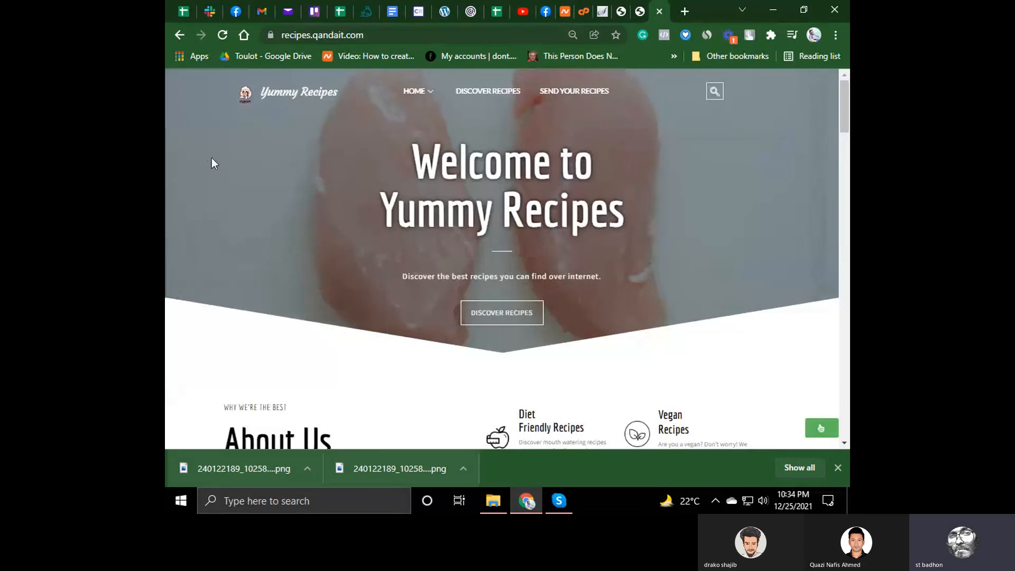
- Examine how the reference site's header behaves while moving down and back up the home page, through to the Our Favorites section
scroll(217, 158, "down", 3)
scroll(219, 157, "down", 3)
scroll(231, 168, "down", 3)
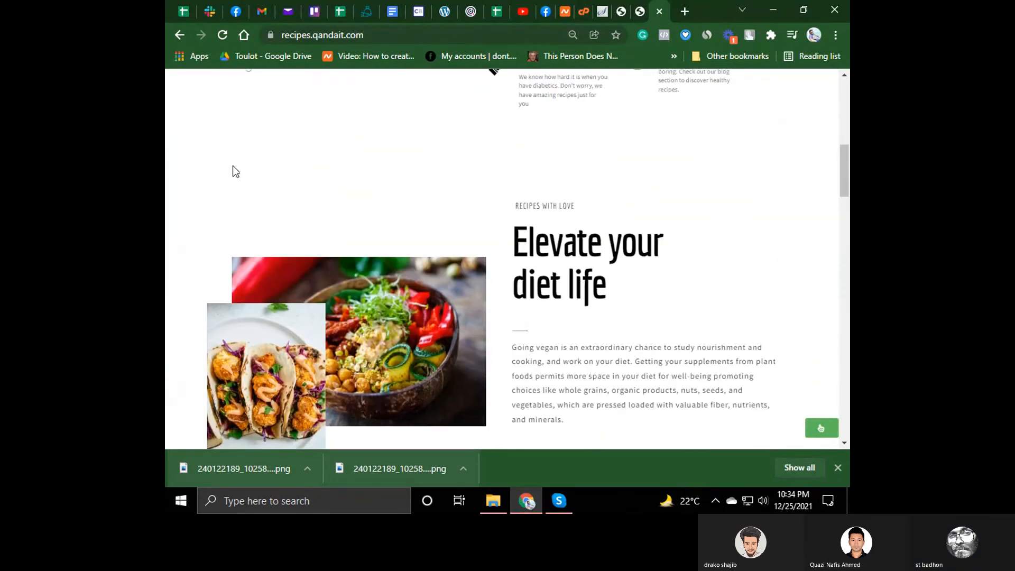
scroll(234, 167, "up", 5)
scroll(234, 167, "up", 4)
scroll(233, 167, "down", 1)
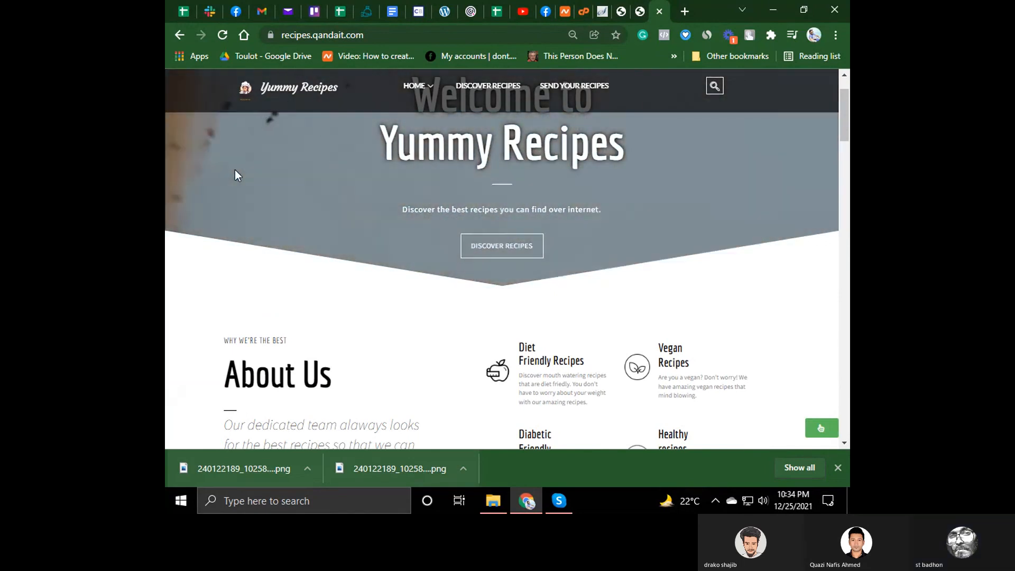
scroll(235, 170, "down", 3)
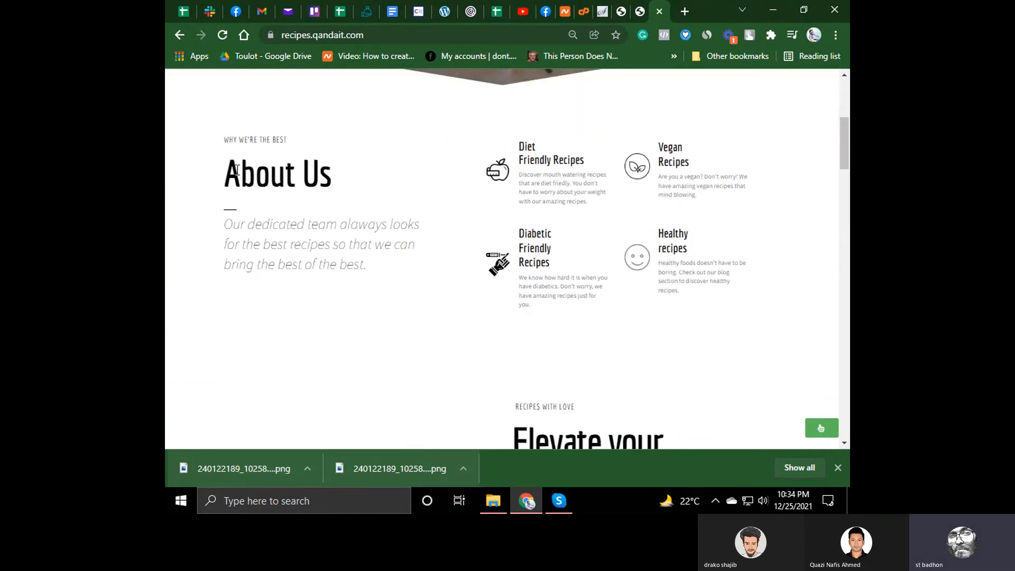
scroll(236, 169, "down", 3)
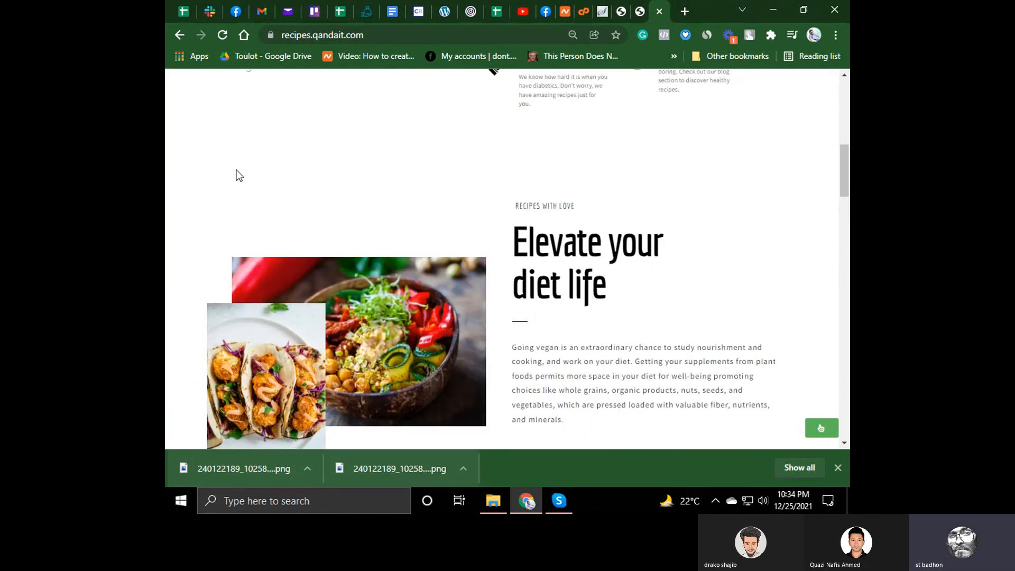
scroll(237, 176, "down", 3)
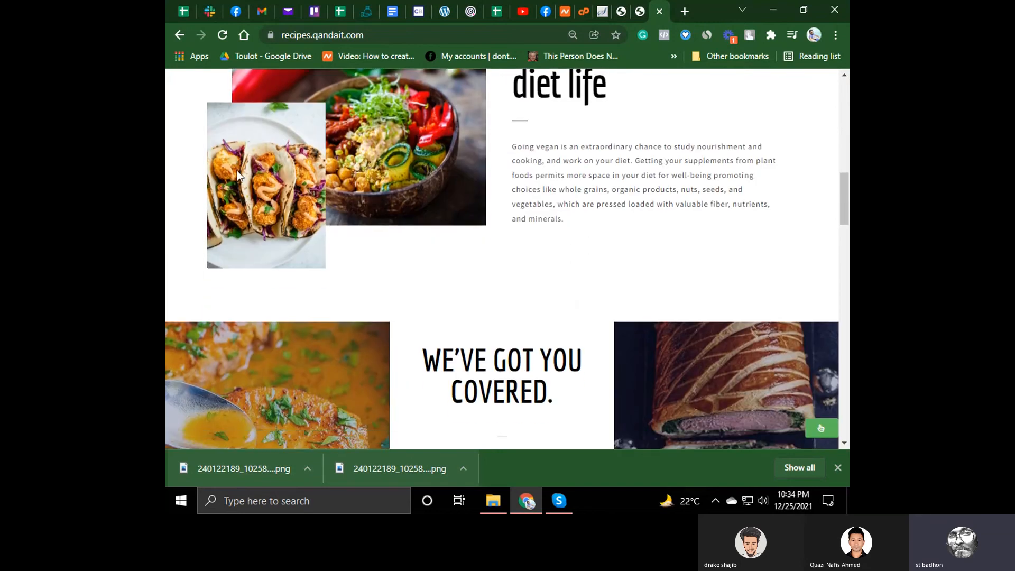
scroll(237, 176, "down", 2)
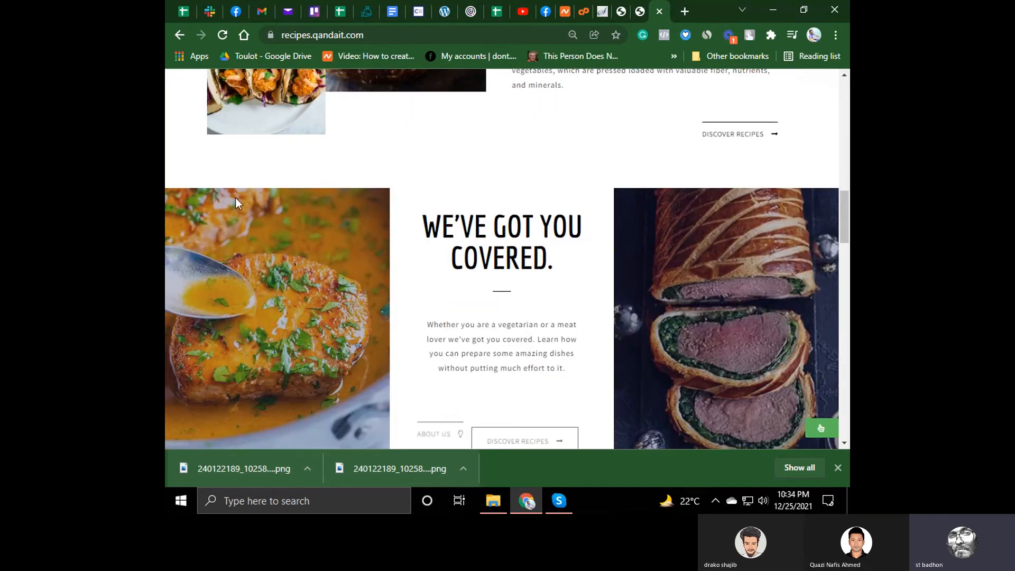
scroll(235, 198, "down", 3)
scroll(236, 218, "up", 3)
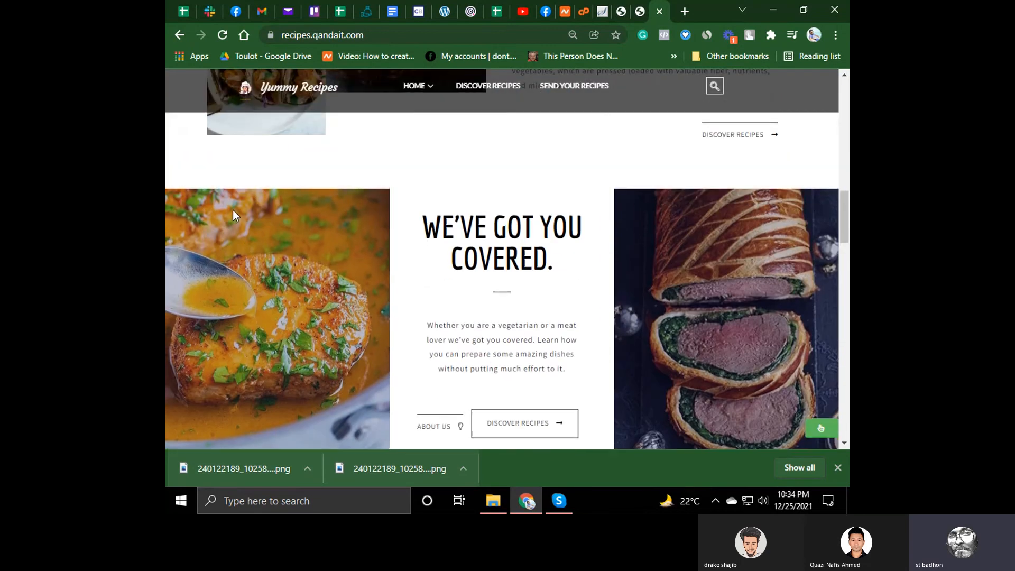
scroll(233, 210, "up", 5)
scroll(233, 210, "down", 13)
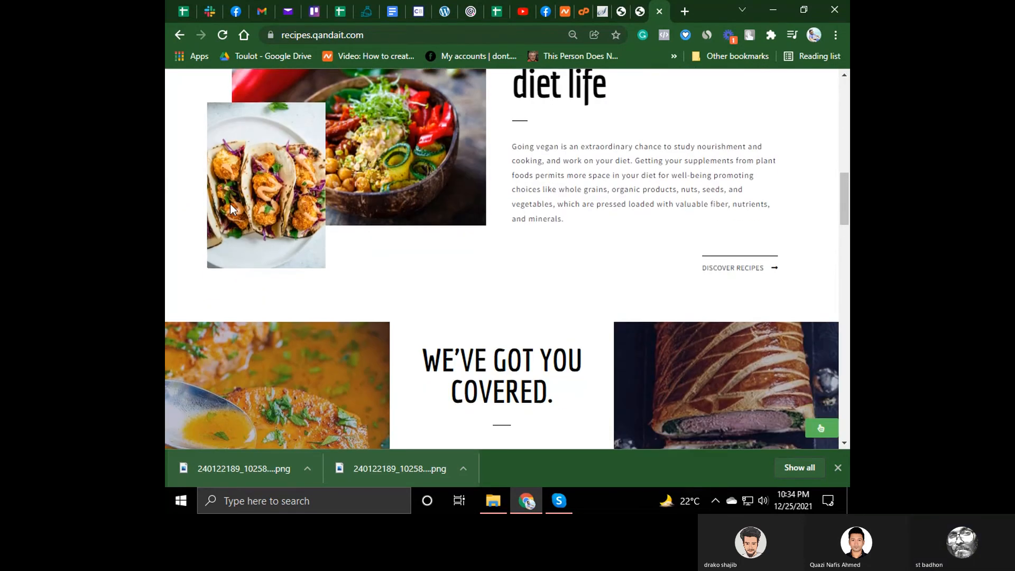
scroll(243, 204, "down", 3)
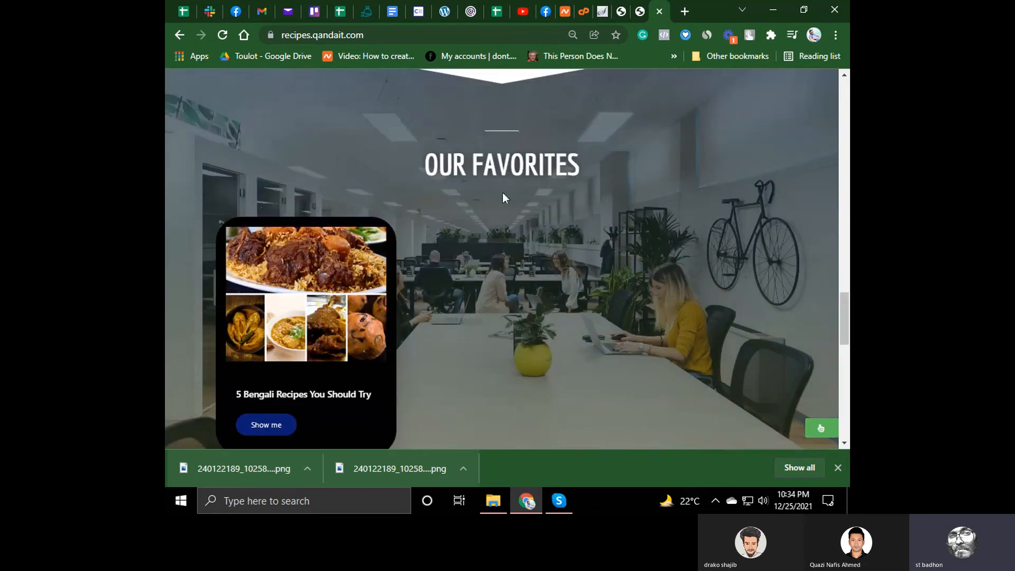
- Return to the WordPress plugin search results and activate Sticky Header Effects for Elementor
left_click(624, 12)
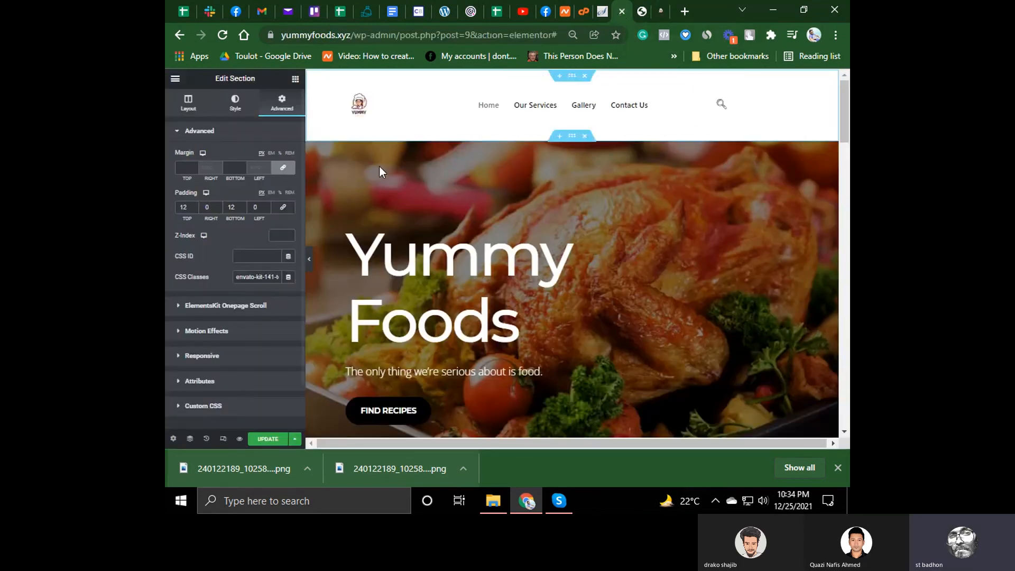
left_click(641, 10)
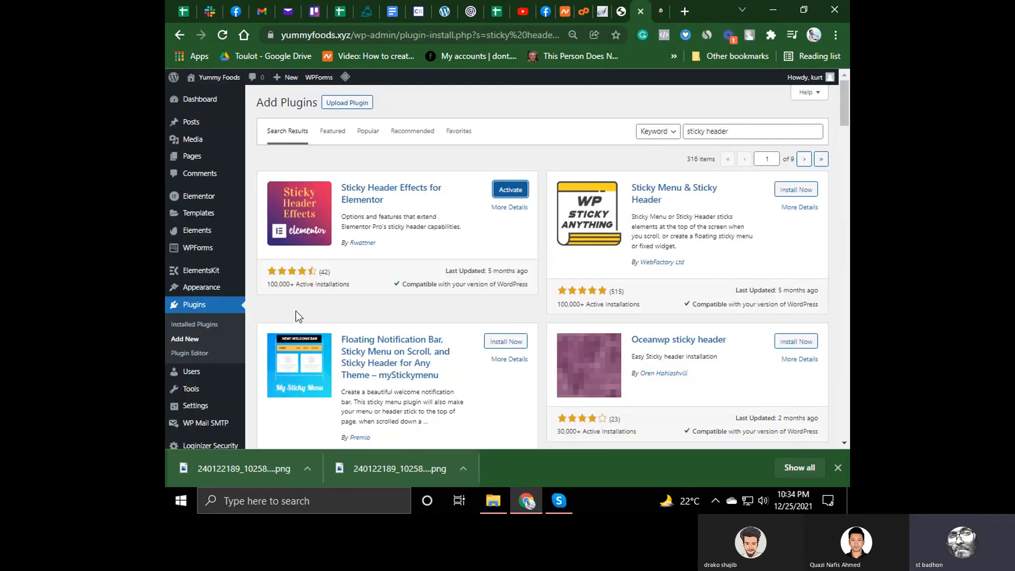
left_click(497, 195)
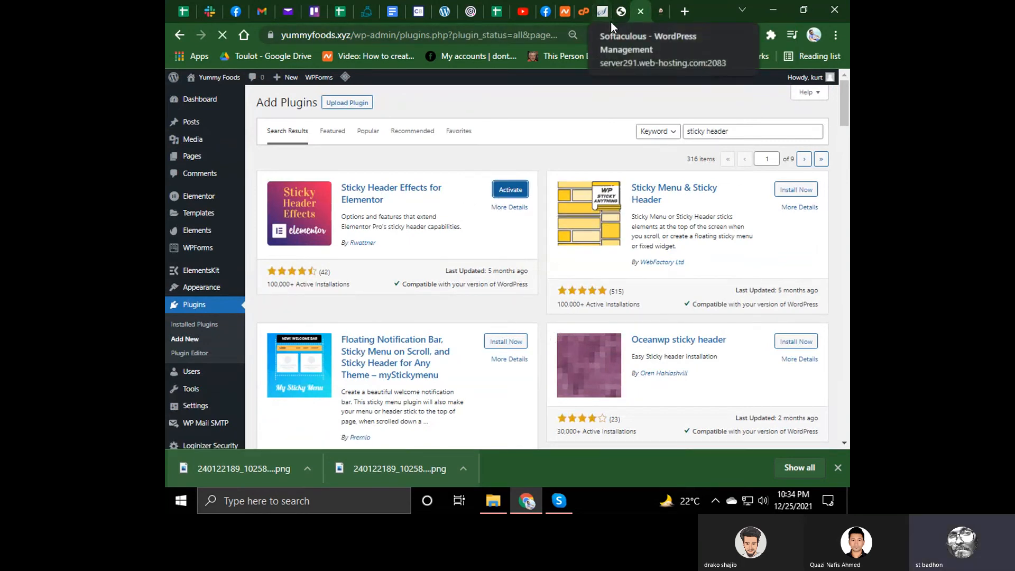
- Update the Yummy Foods page in Elementor and reload the editor
left_click(614, 13)
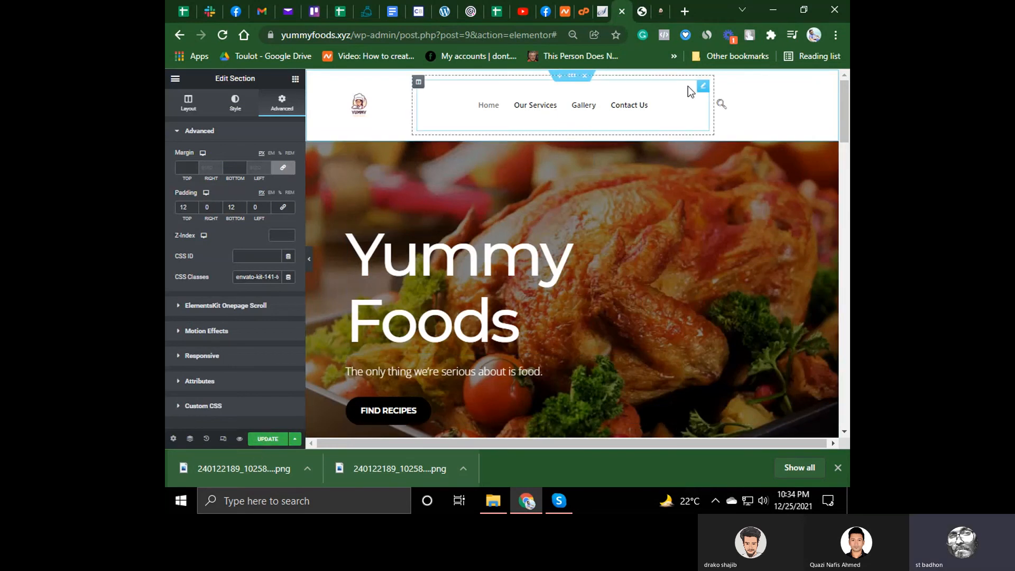
left_click(275, 443)
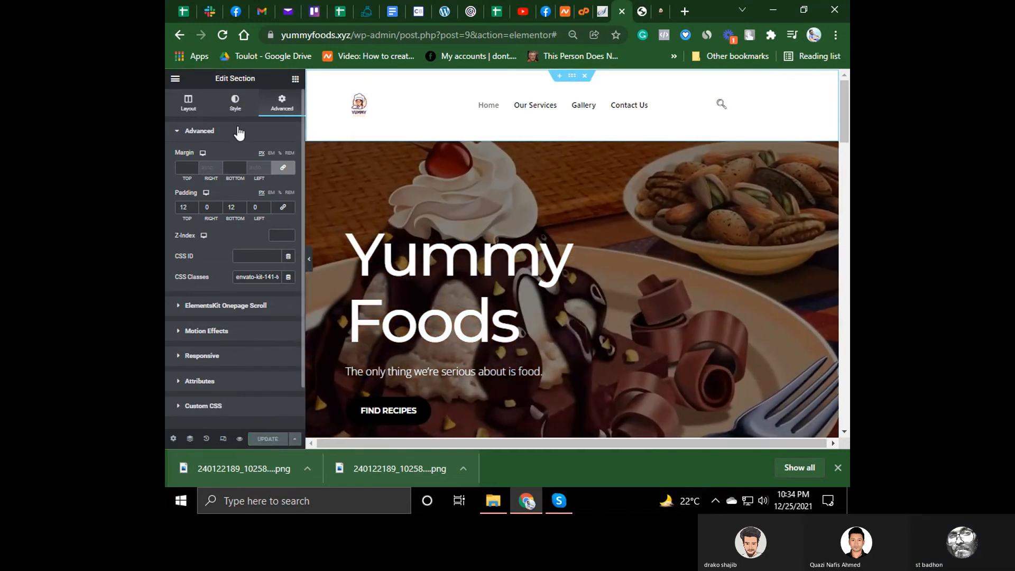
left_click(223, 35)
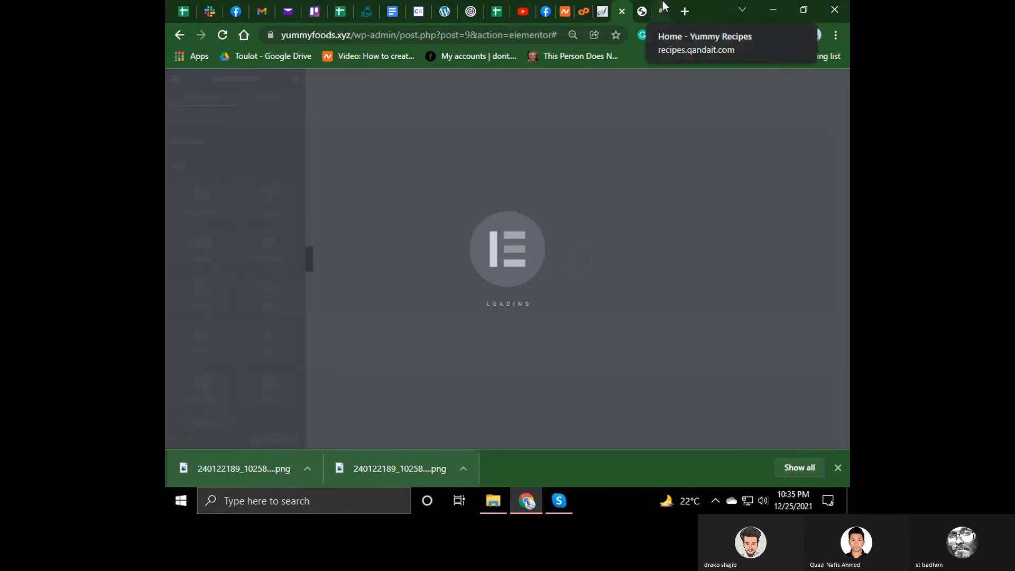
- Look over the rest of the recipes.qandait.com home page down to its footer and close that site
left_click(658, 8)
scroll(454, 217, "down", 10)
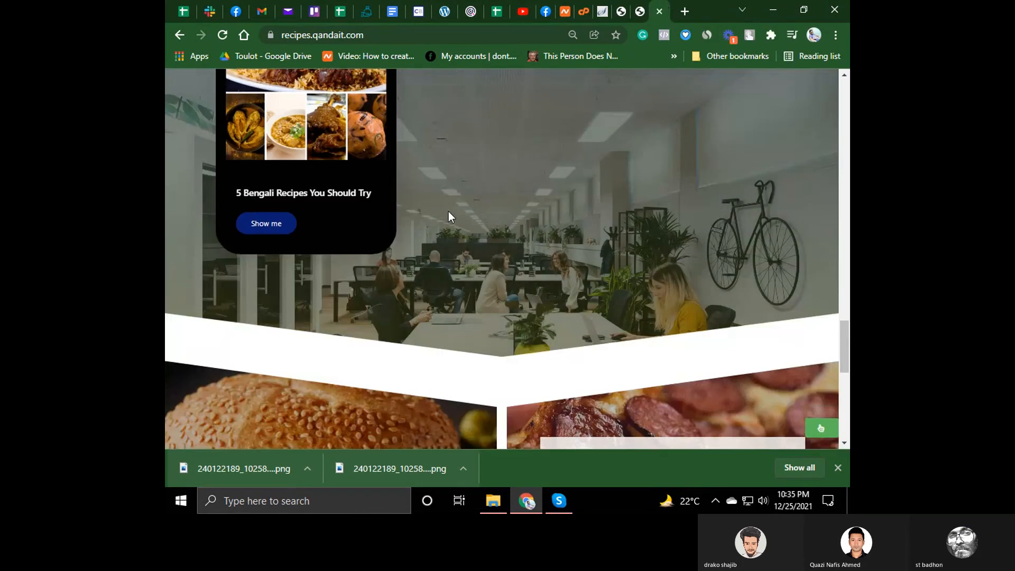
scroll(434, 212, "down", 2)
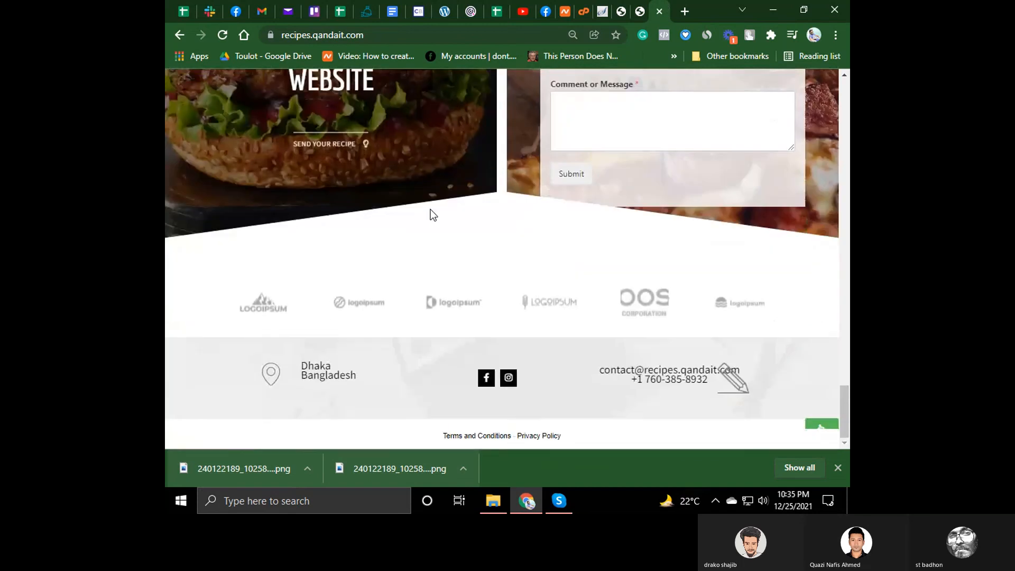
scroll(430, 209, "up", 10)
left_click(659, 12)
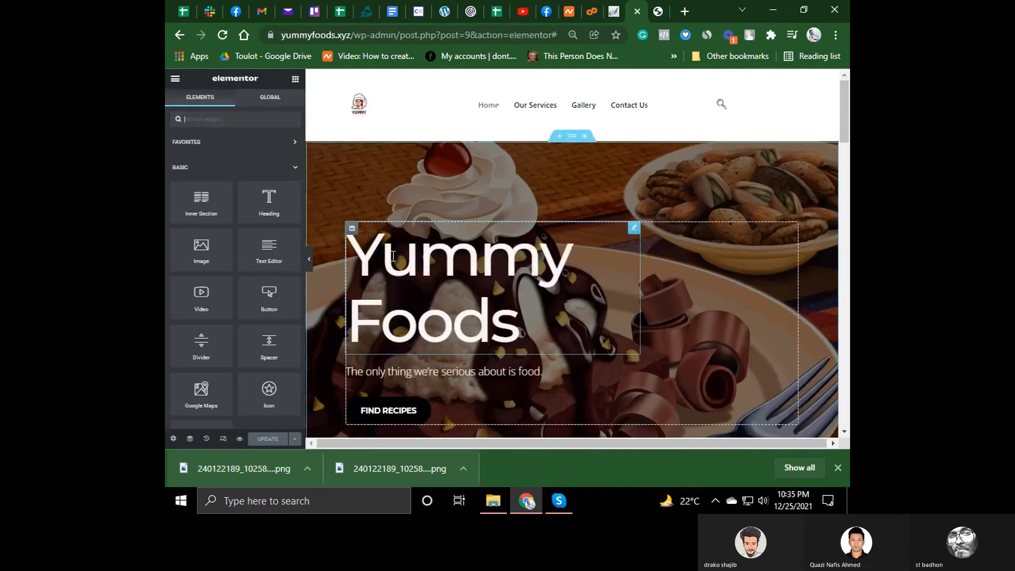
- Enable Sticky Header Effects in the header section's advanced settings
left_click(564, 77)
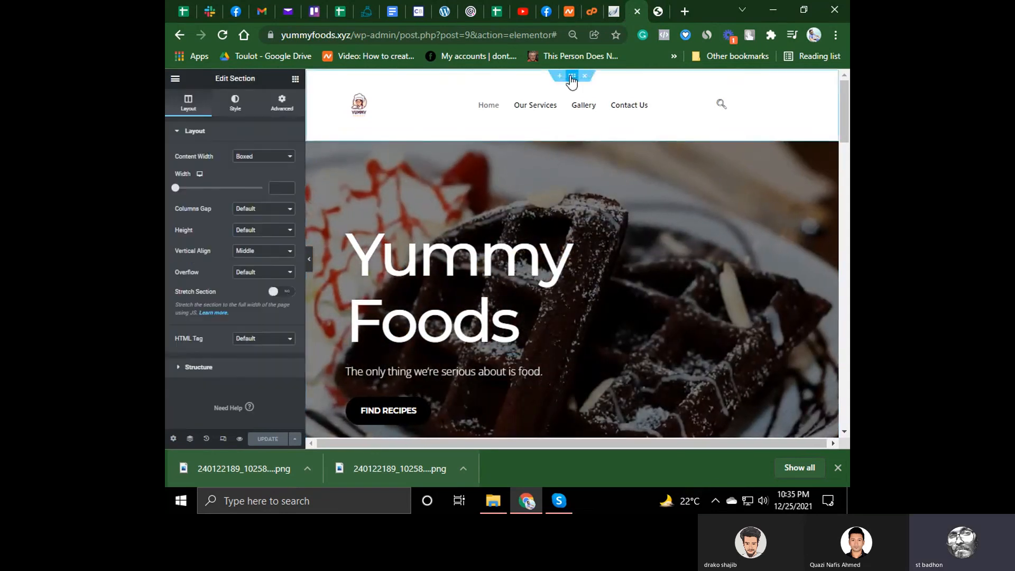
left_click(281, 106)
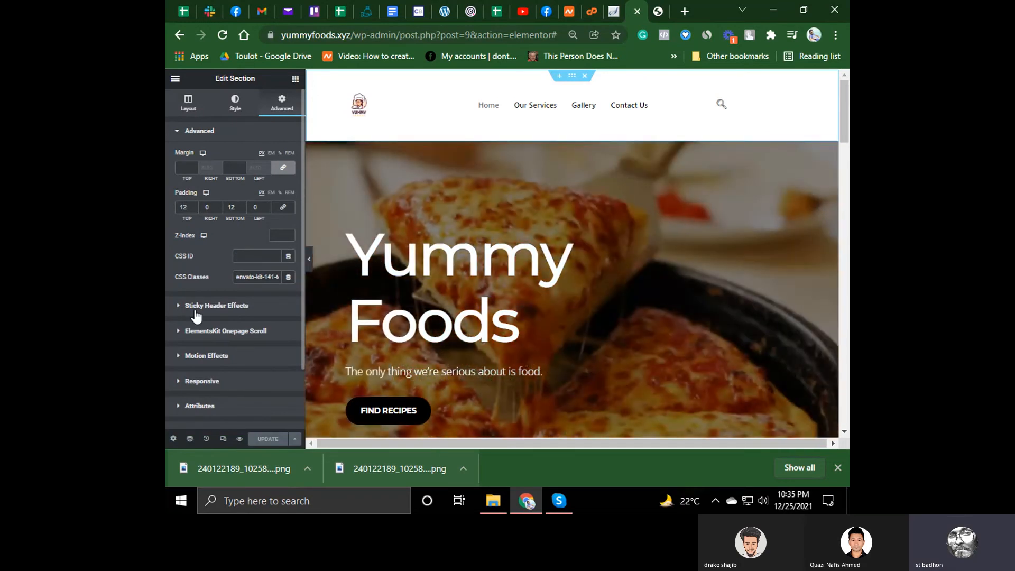
left_click(196, 307)
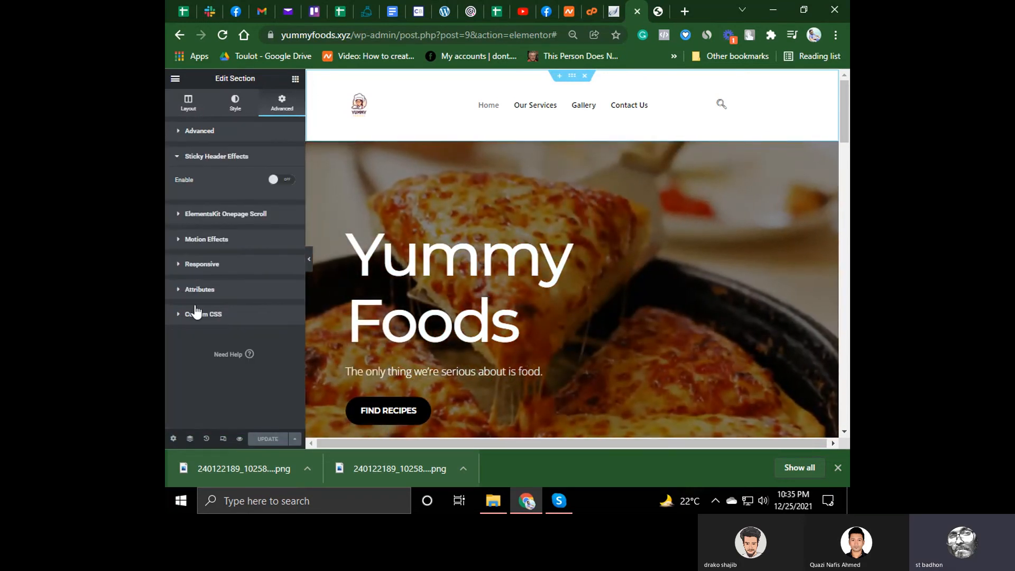
left_click(281, 182)
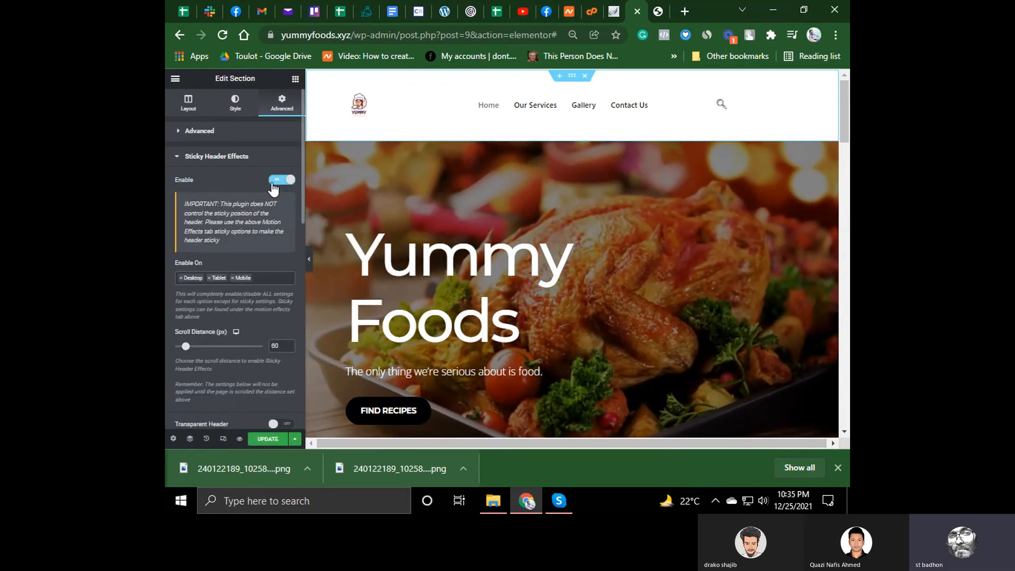
- Turn on Transparent Header for the header section and preview the updated page
scroll(196, 276, "down", 2)
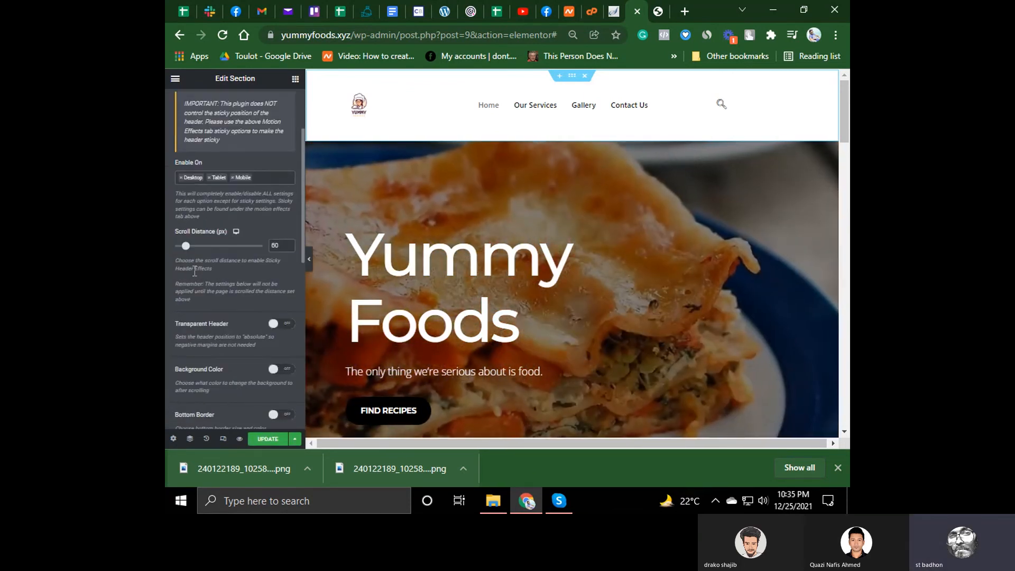
left_click(277, 325)
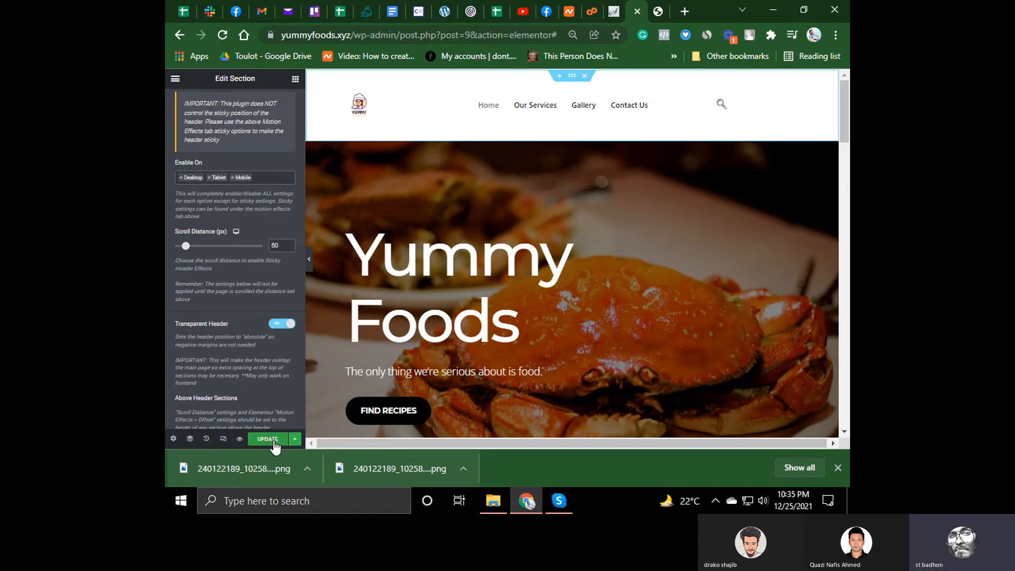
left_click(253, 440)
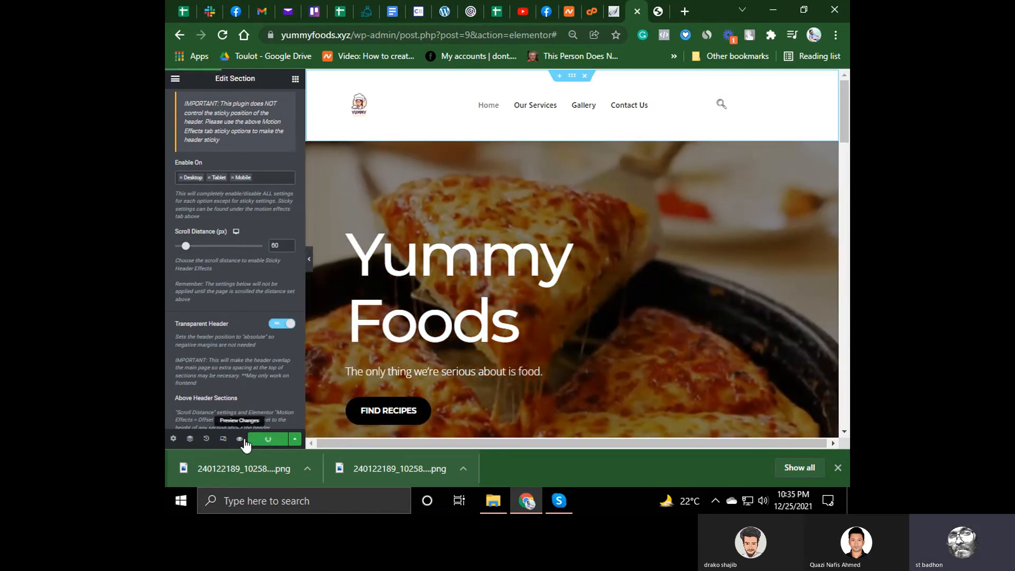
left_click(241, 440)
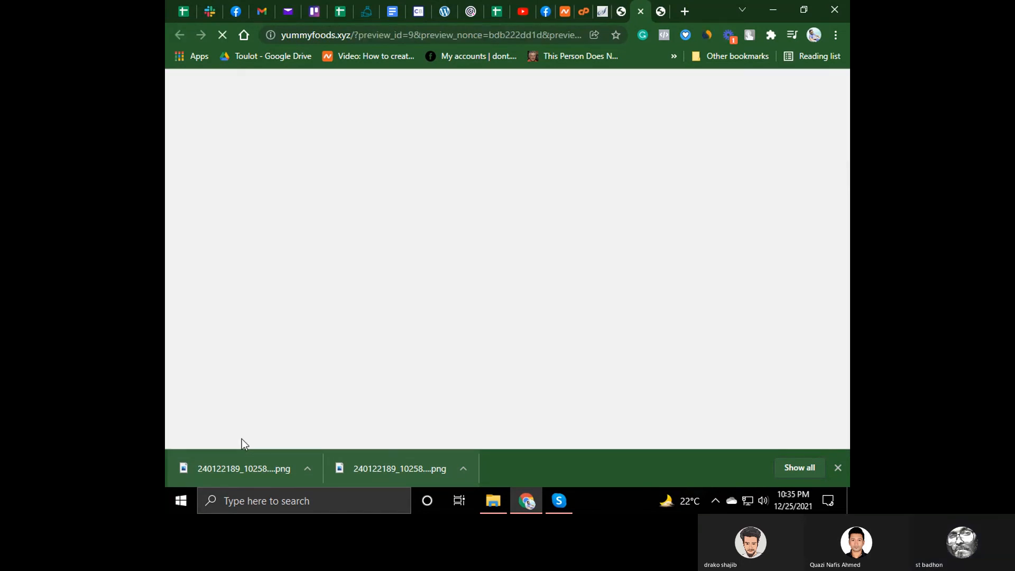
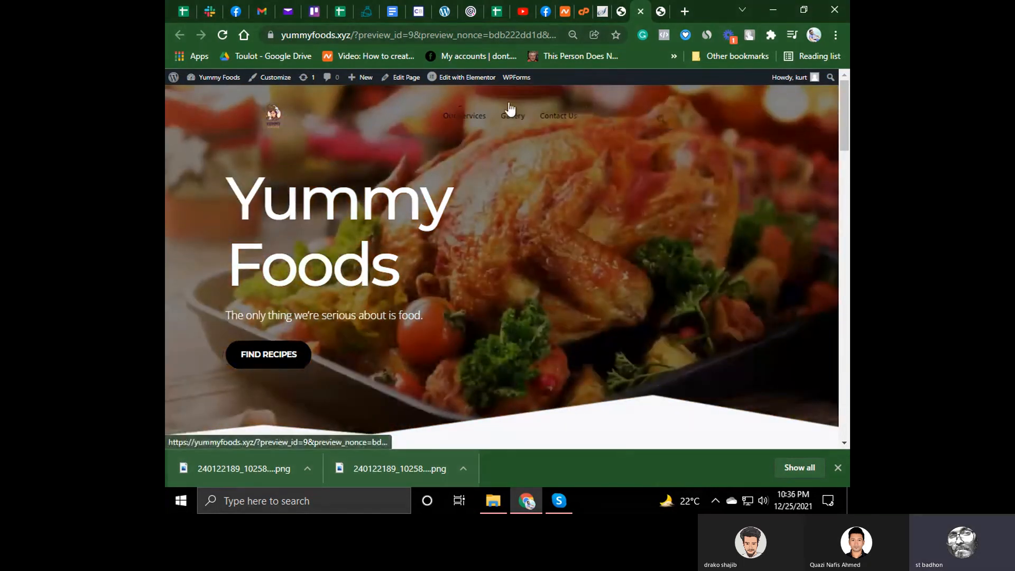
- Return to the Elementor editor and delete the logo image from the header section
left_click(603, 12)
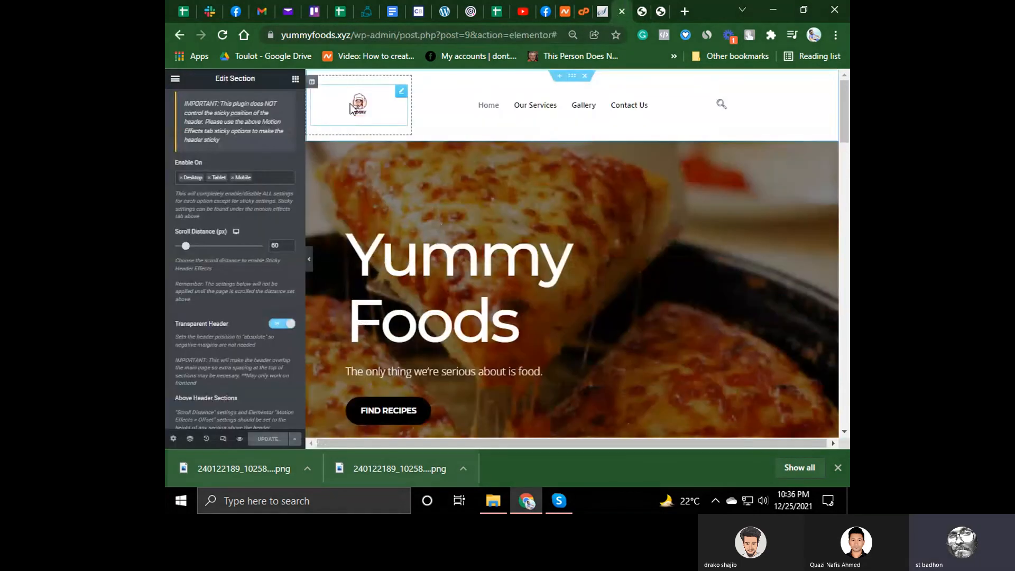
left_click(367, 104)
right_click(367, 105)
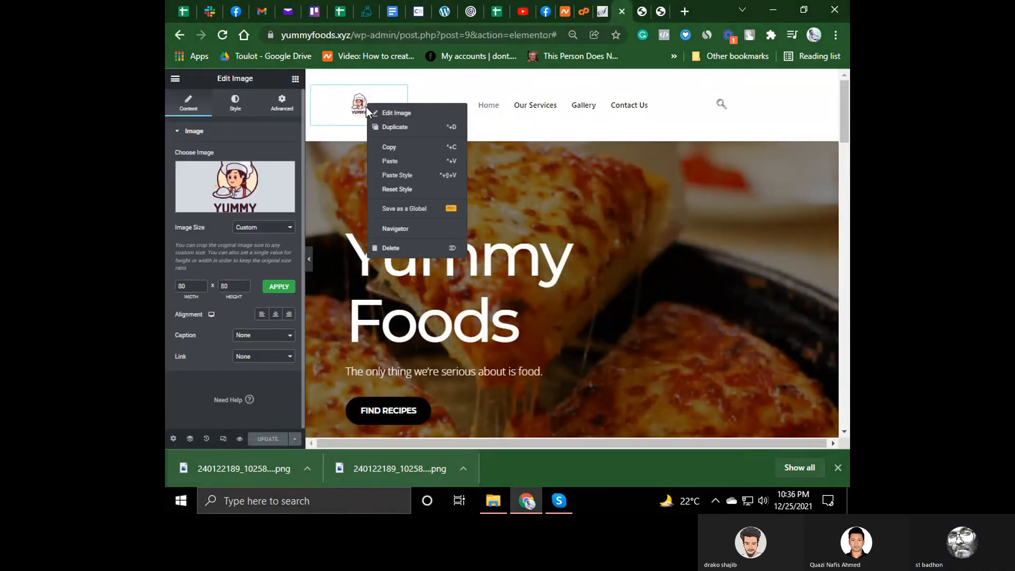
left_click(413, 248)
left_click(483, 110)
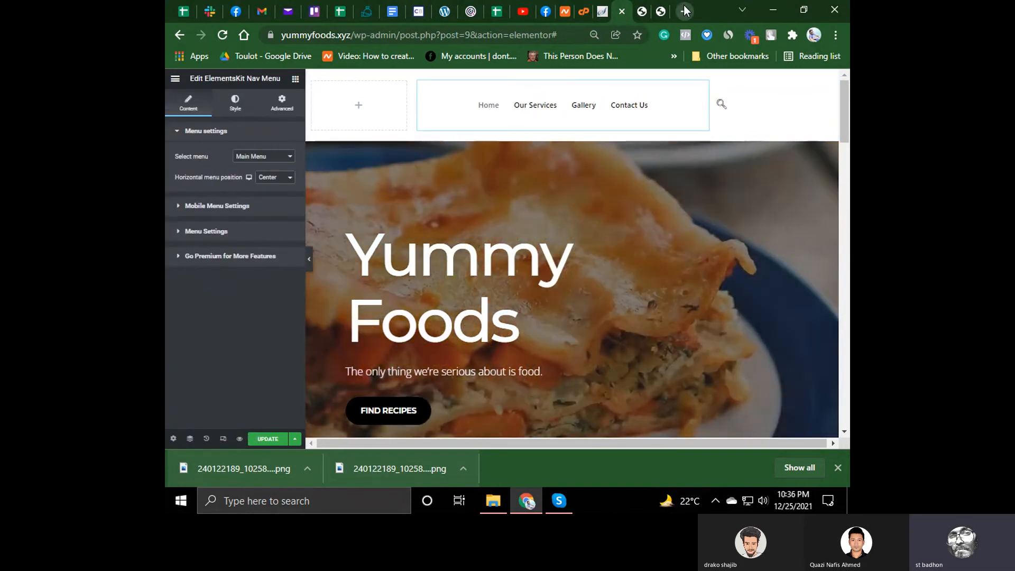
- Reopen the recipes.qandait.com home page and save its header logo as a PNG image in the Yummy foods folder
key("ctrl+shift+t")
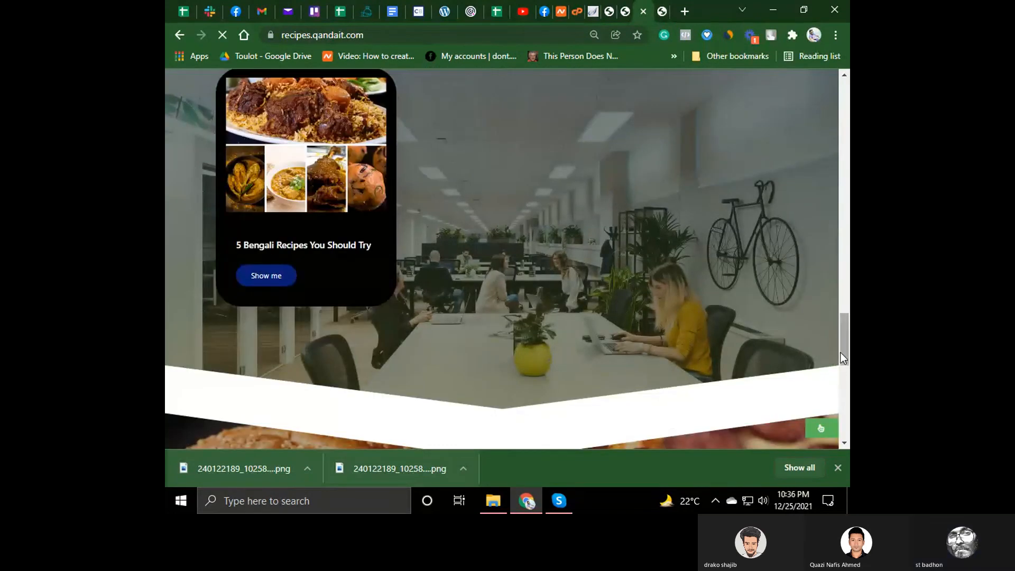
left_click_drag(841, 353, 843, 113)
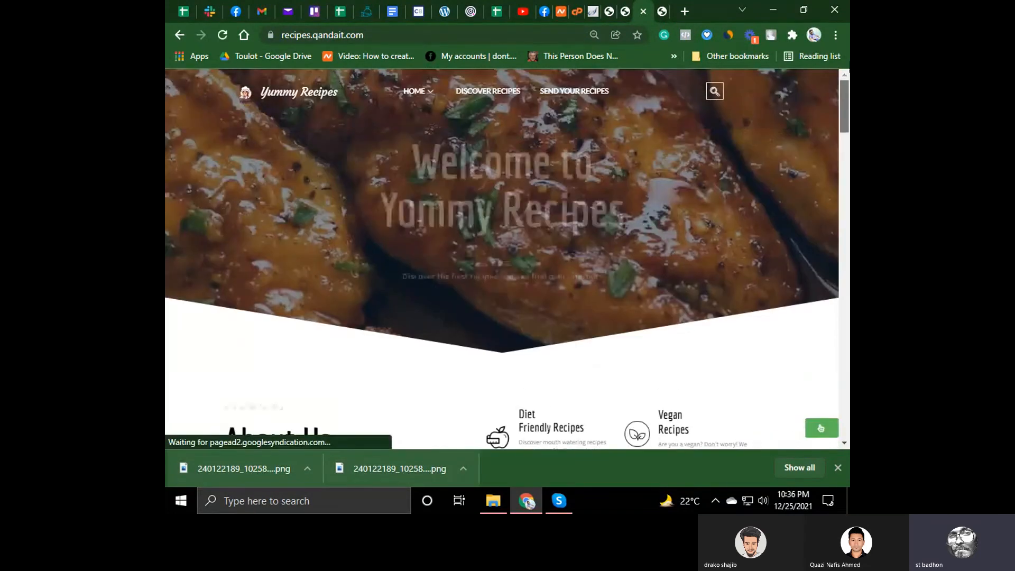
right_click(245, 95)
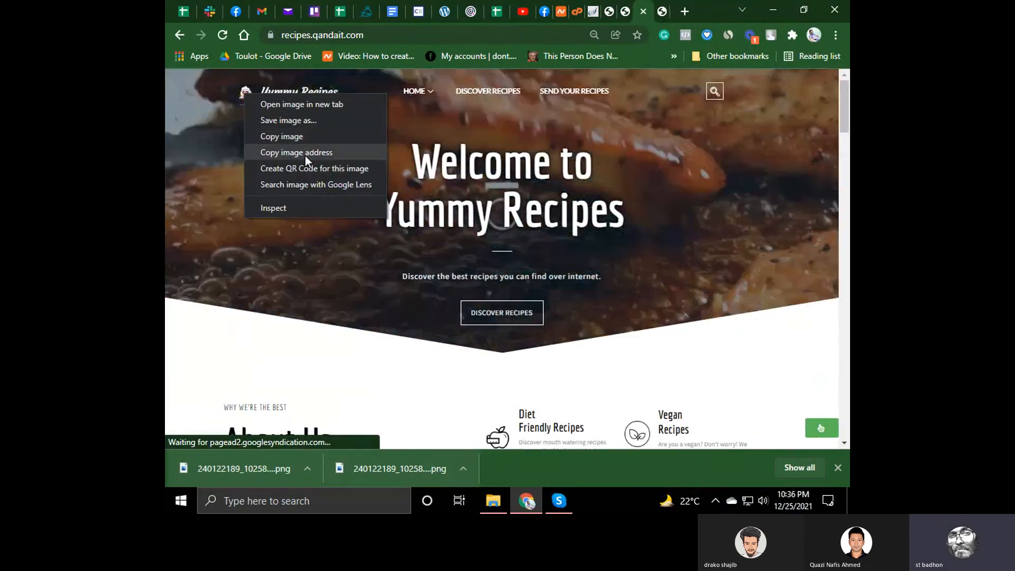
left_click(310, 132)
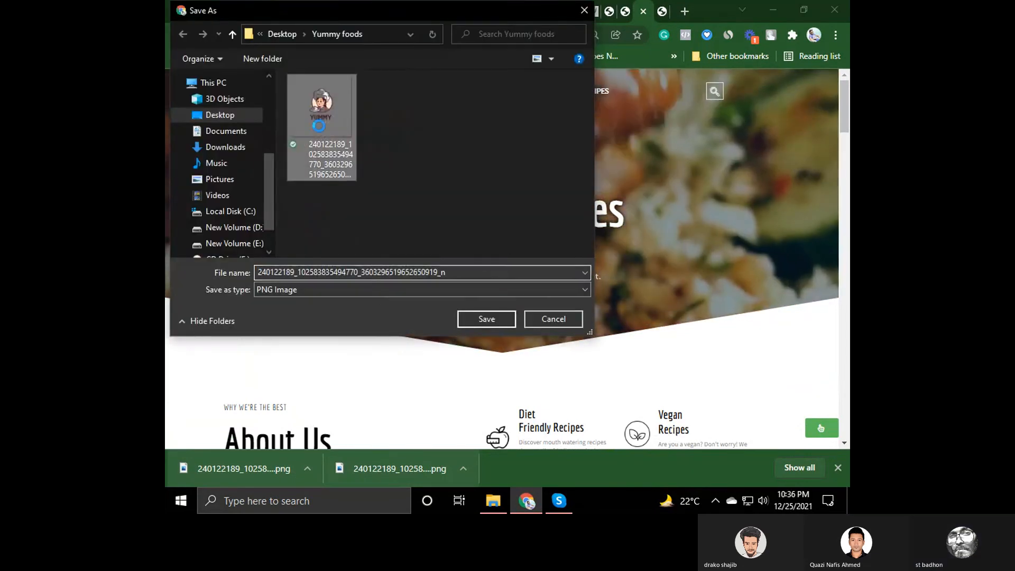
key("Return")
left_click(578, 252)
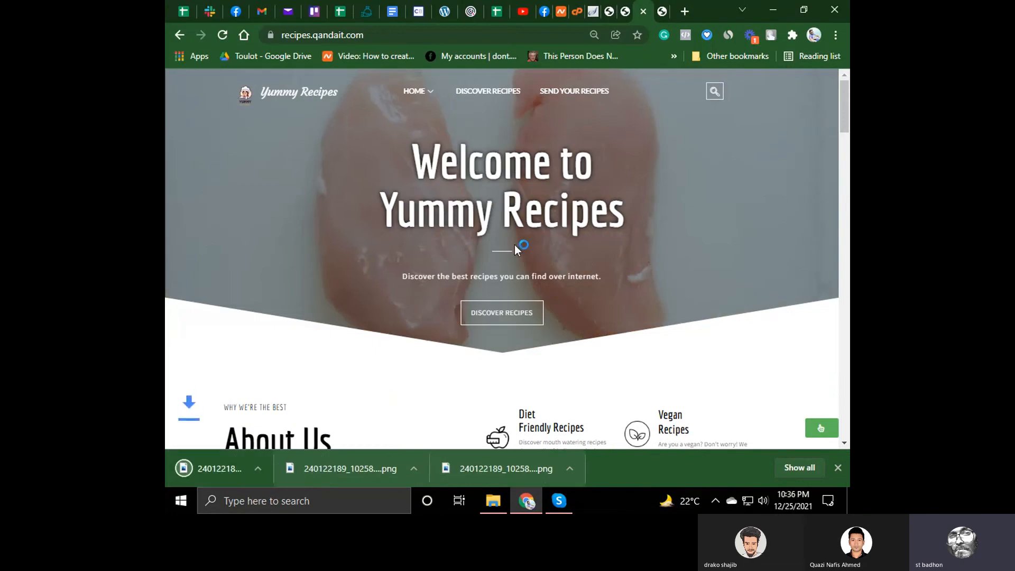
- Back in the Elementor editor, add an Image widget to the empty header column and upload the downloaded logo for it
left_click(611, 10)
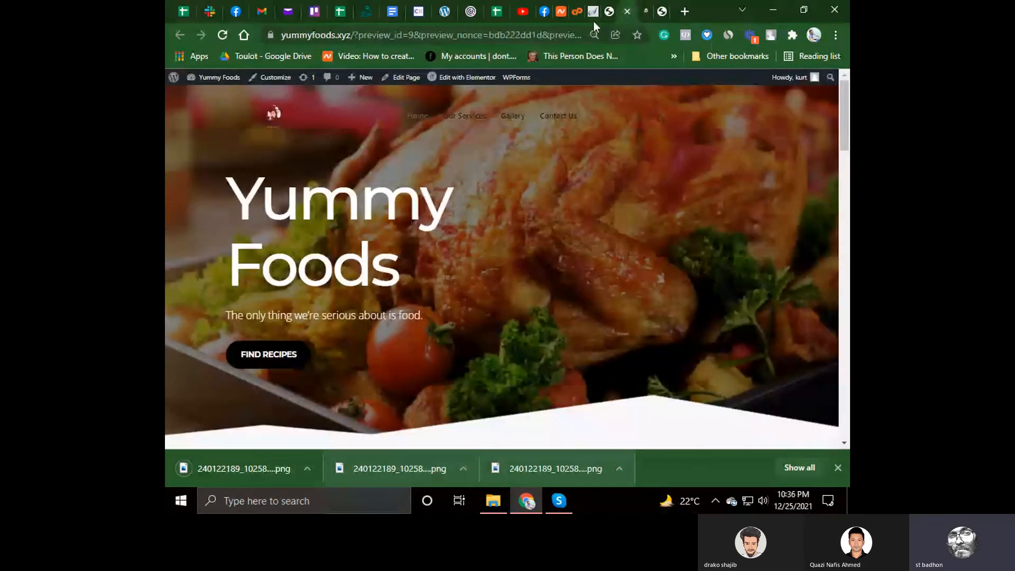
left_click(591, 9)
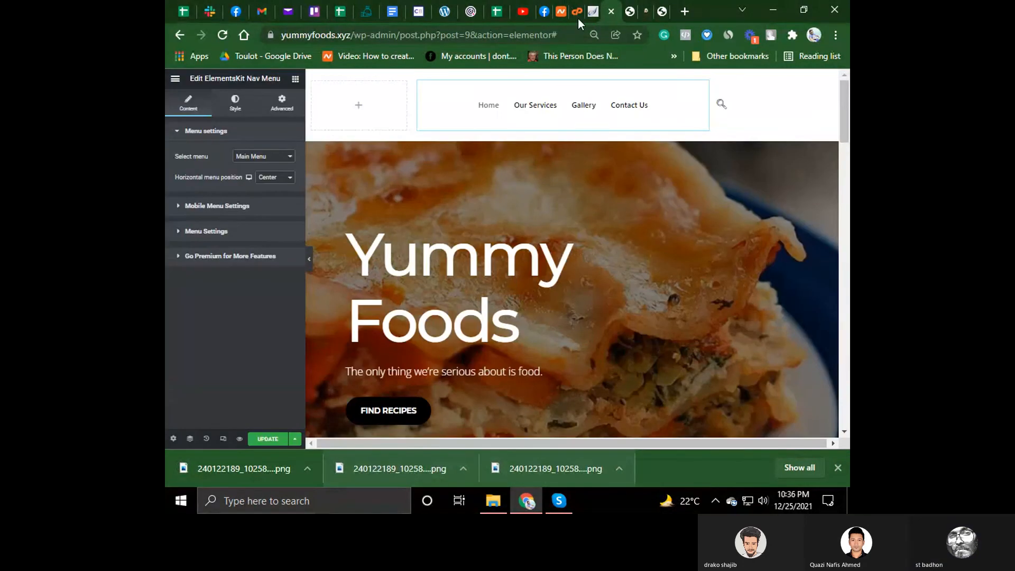
left_click(359, 106)
left_click_drag(201, 246, 354, 114)
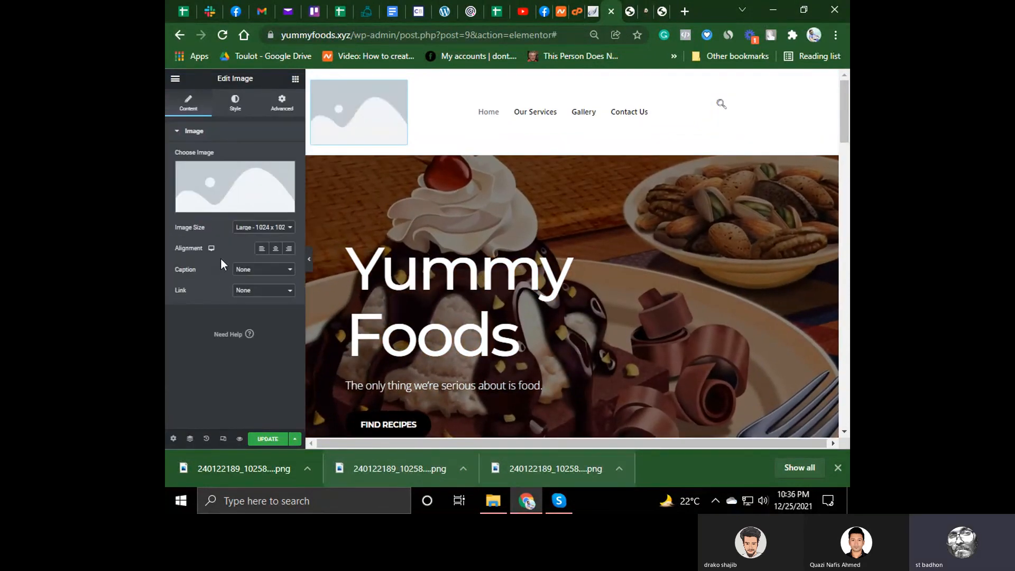
left_click(248, 183)
left_click_drag(230, 470, 339, 202)
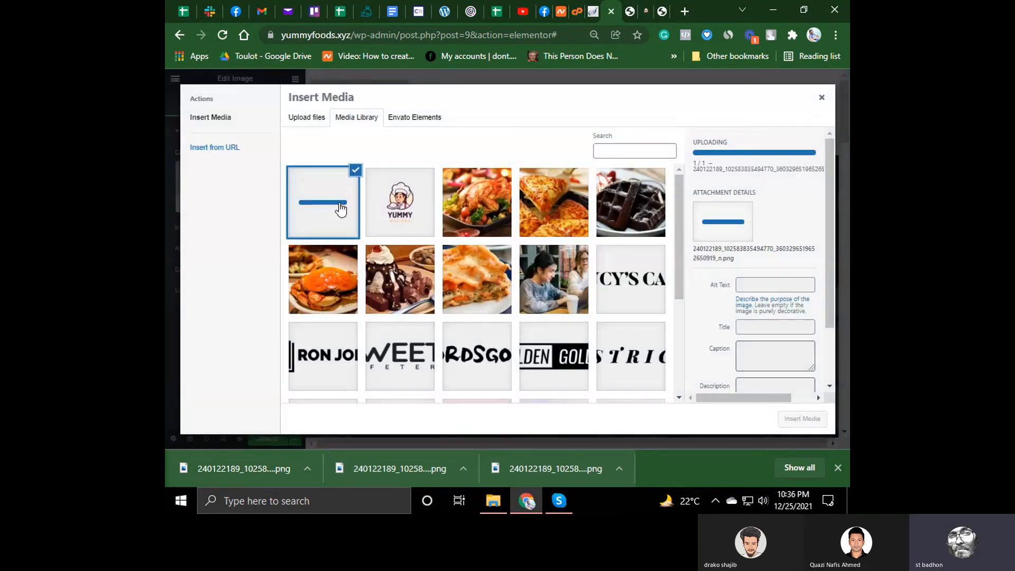
- Permanently delete the 500 by 500 pixel logo from the media library and insert the 80 by 80 pixel logo
left_click(400, 207)
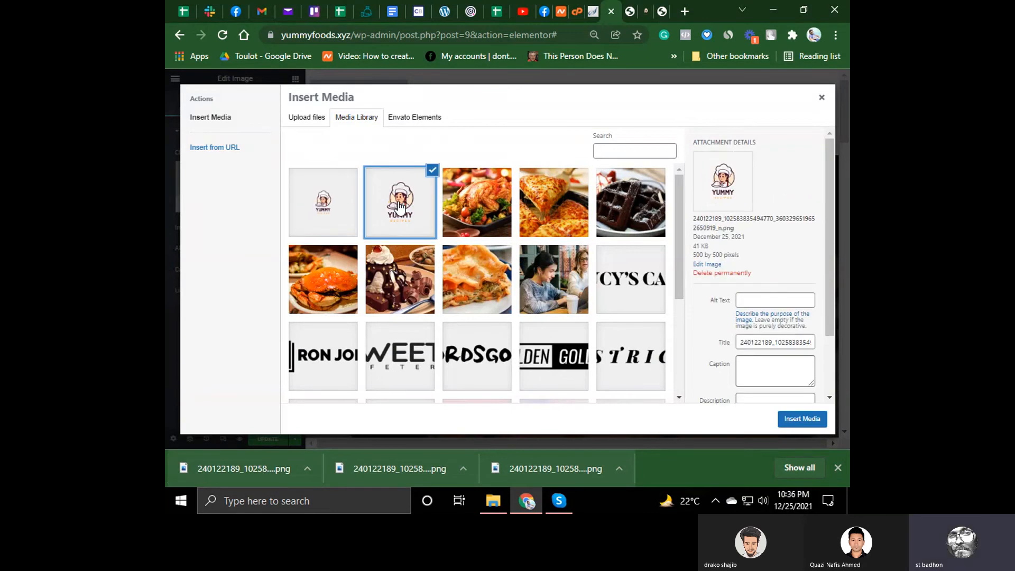
left_click(717, 273)
left_click(573, 137)
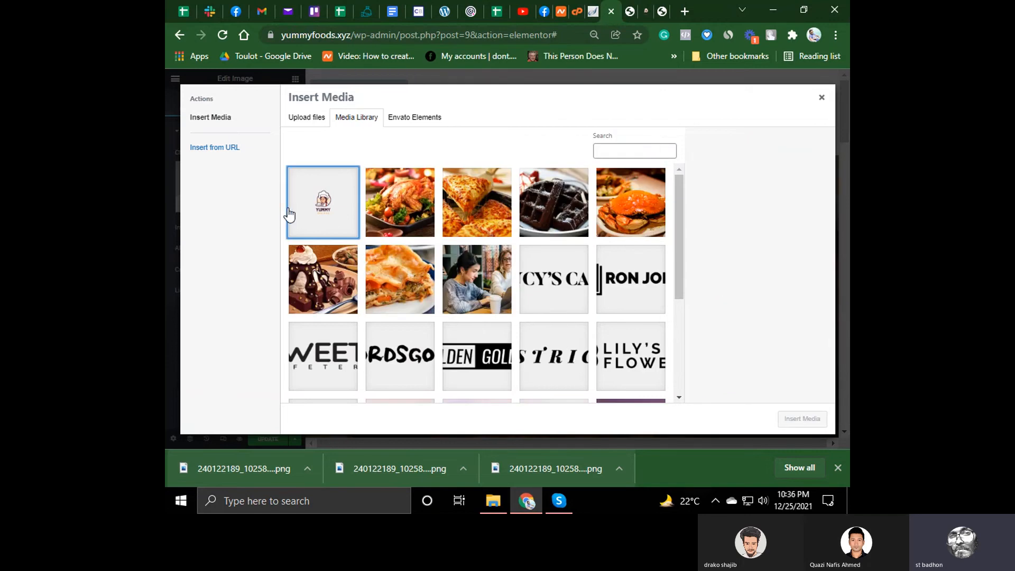
left_click(323, 208)
left_click(807, 417)
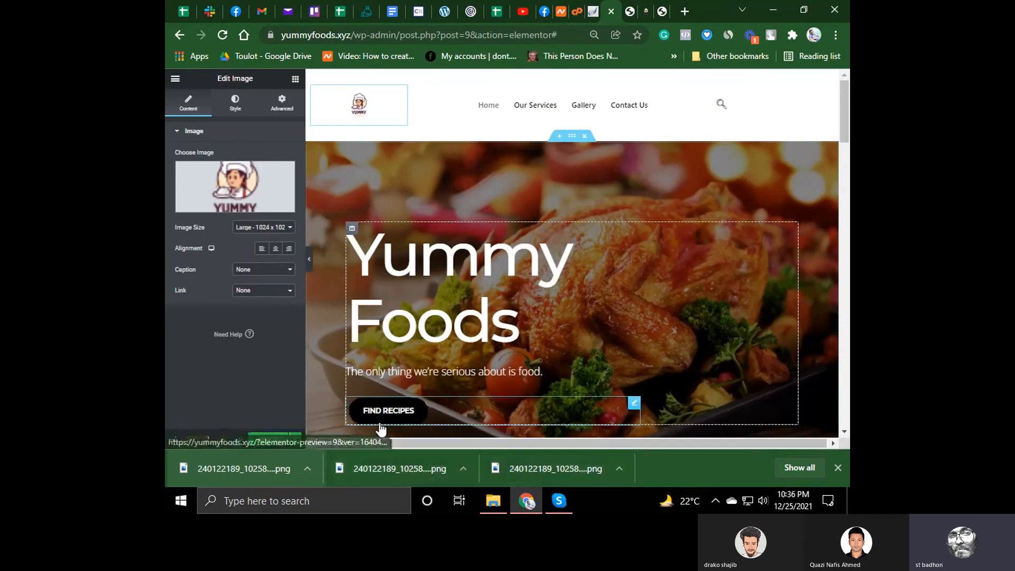
- Give the header logo a custom image size of 80 by 80 and apply it
left_click(272, 227)
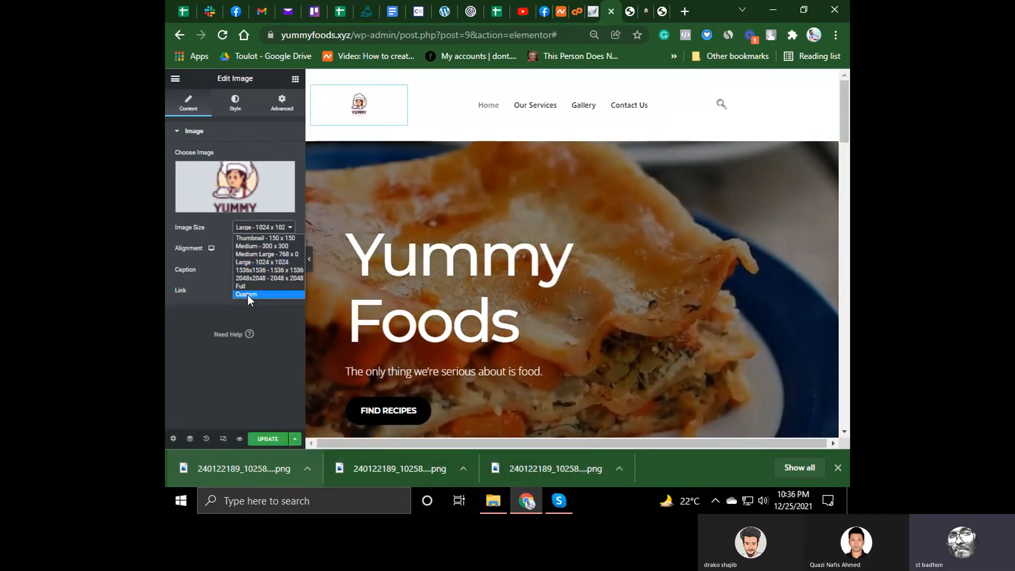
left_click(247, 294)
left_click(196, 286)
type("80")
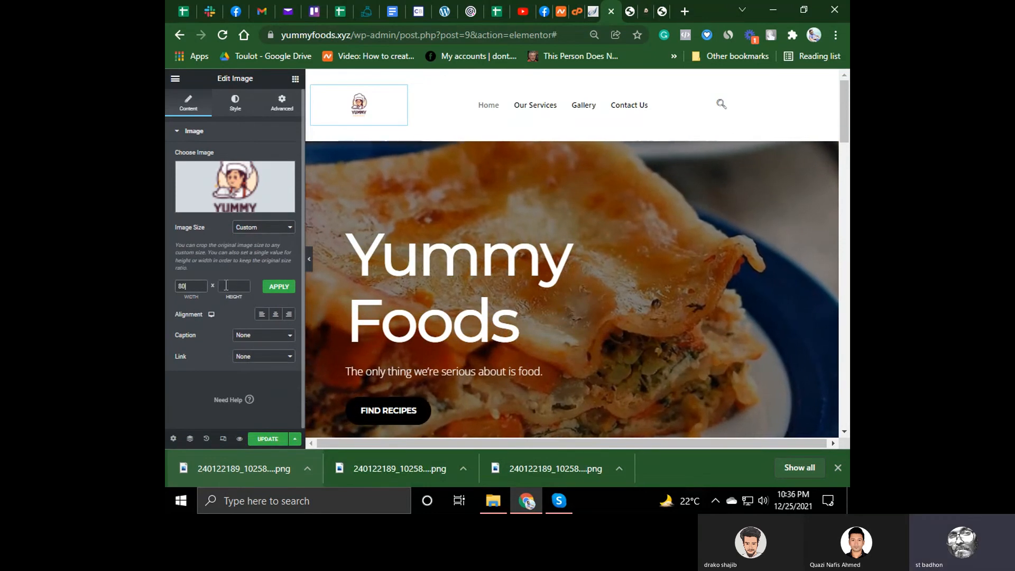
left_click(226, 285)
type("80")
left_click(275, 287)
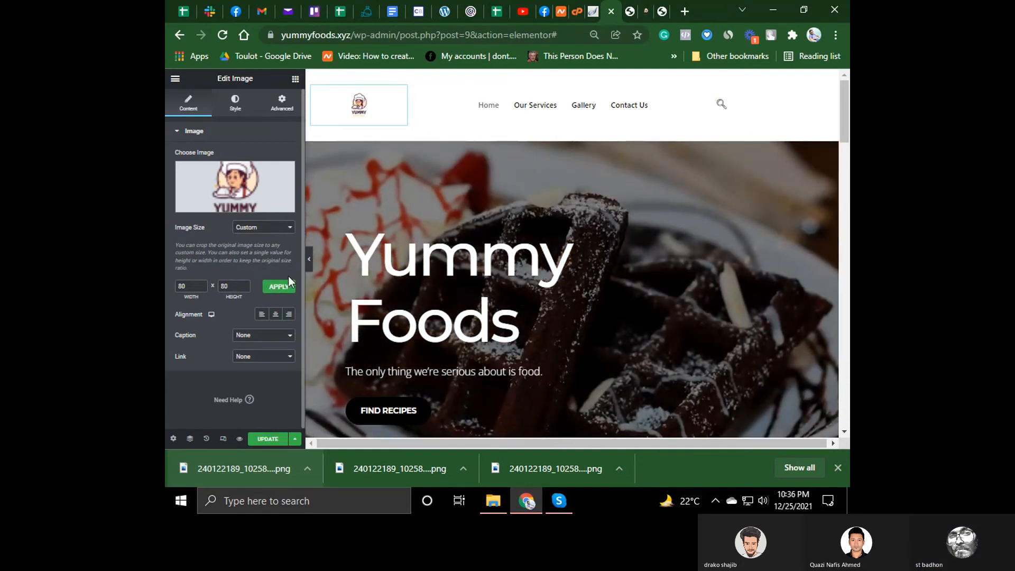
- Set the normal item text color of the header's navigation menu to white in its menu item style
left_click(497, 113)
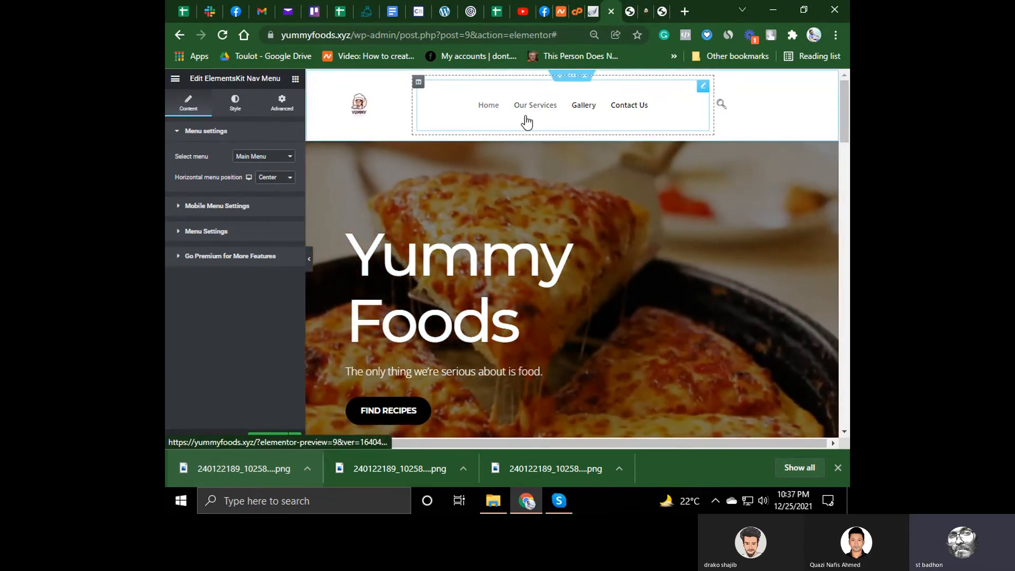
left_click(229, 109)
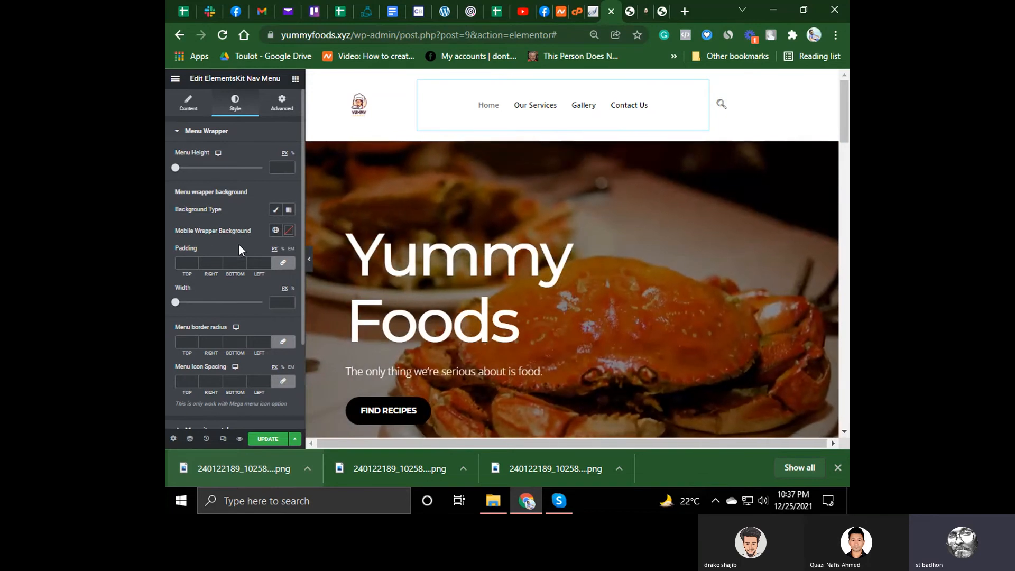
scroll(239, 245, "down", 2)
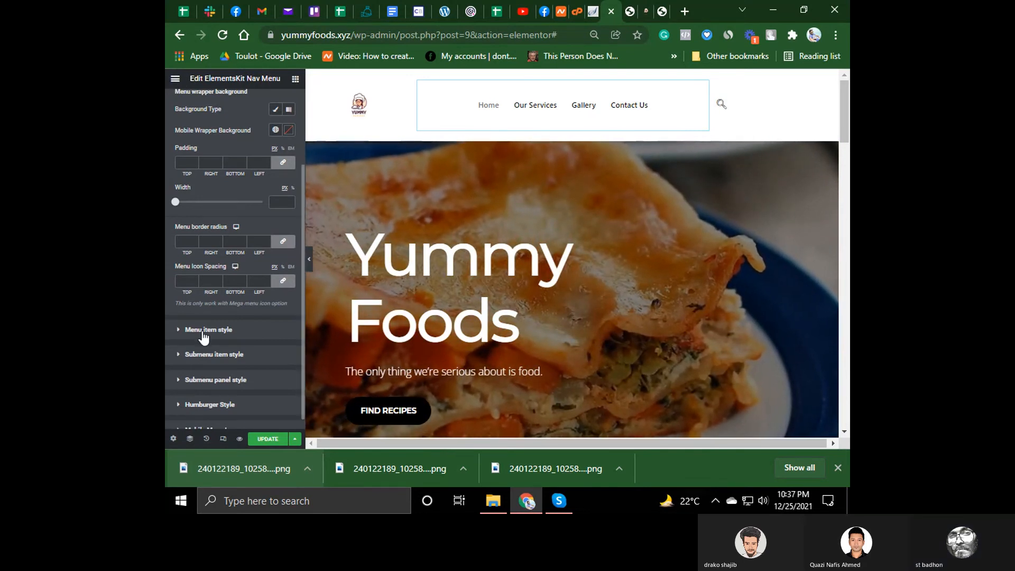
scroll(212, 286, "up", 2)
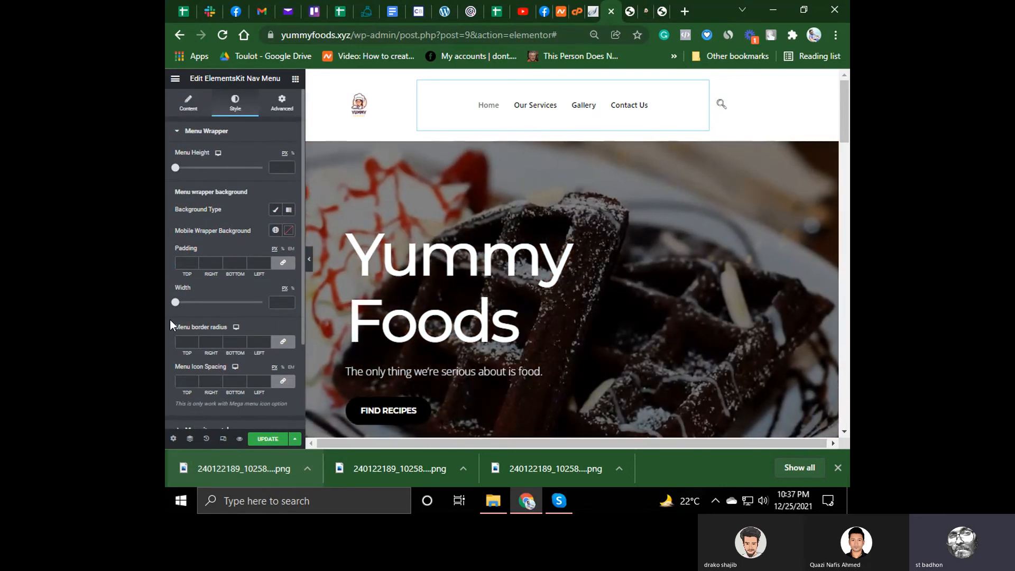
scroll(199, 320, "down", 2)
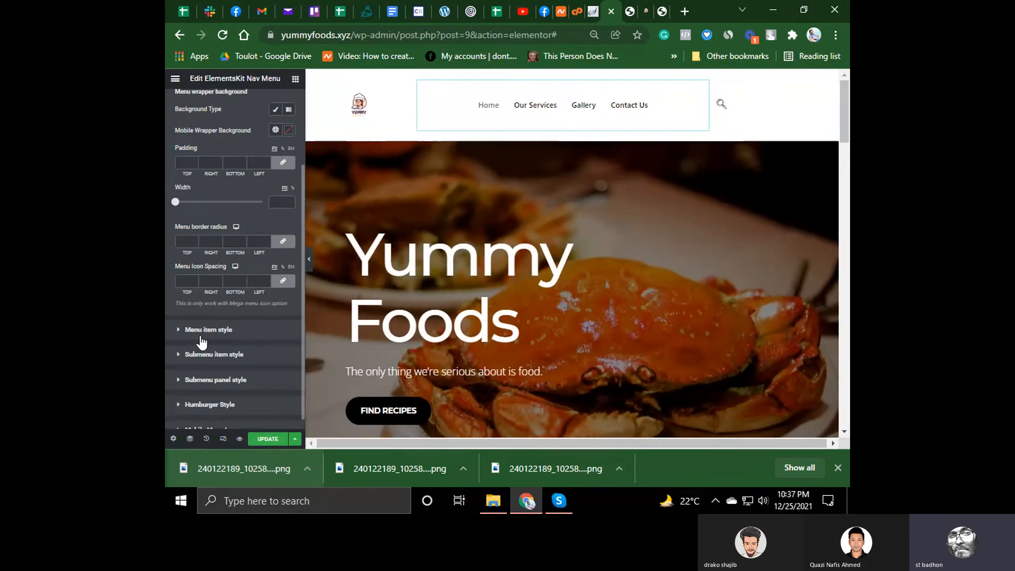
left_click(198, 334)
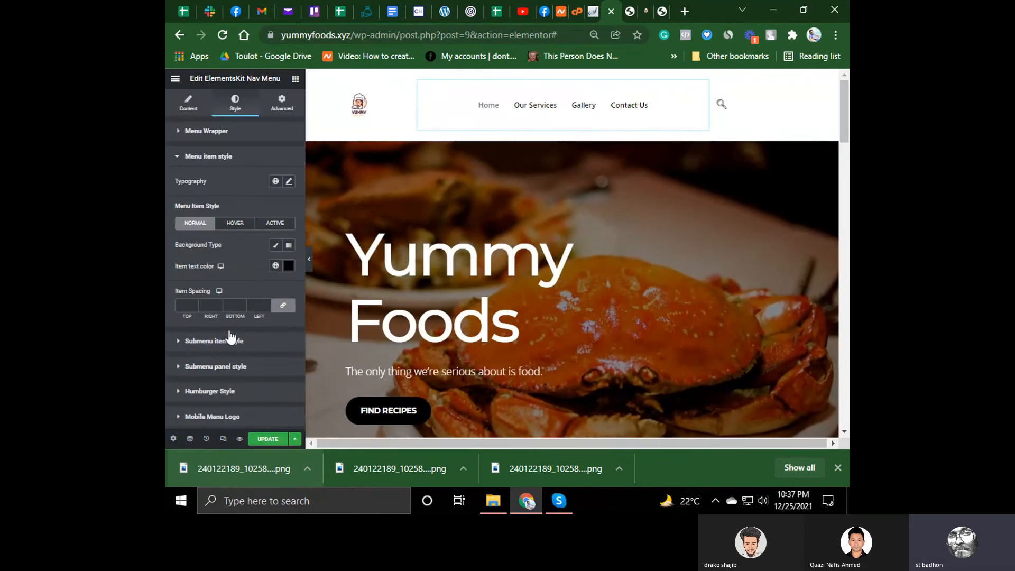
left_click(288, 268)
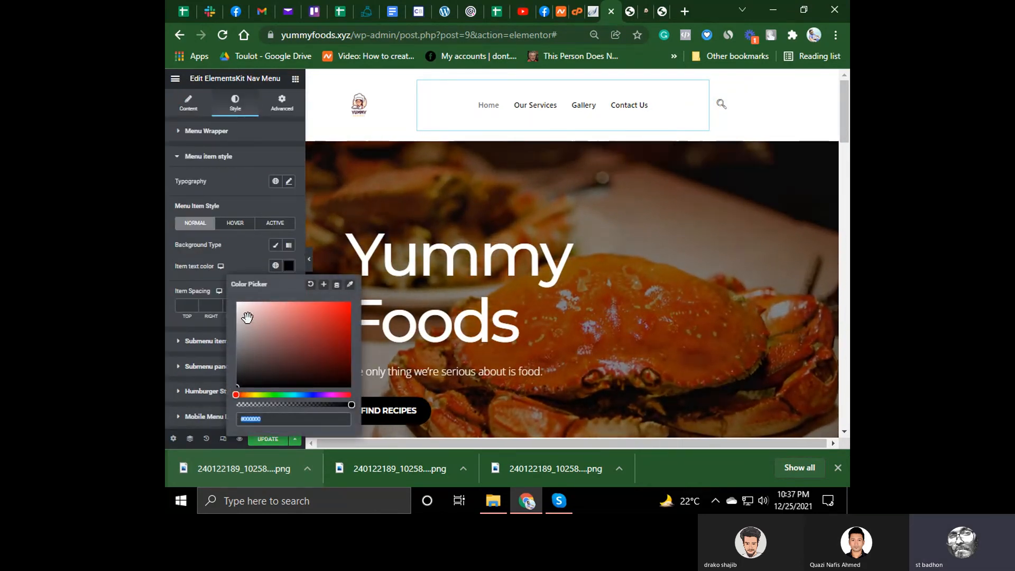
left_click_drag(249, 319, 209, 281)
left_click(165, 252)
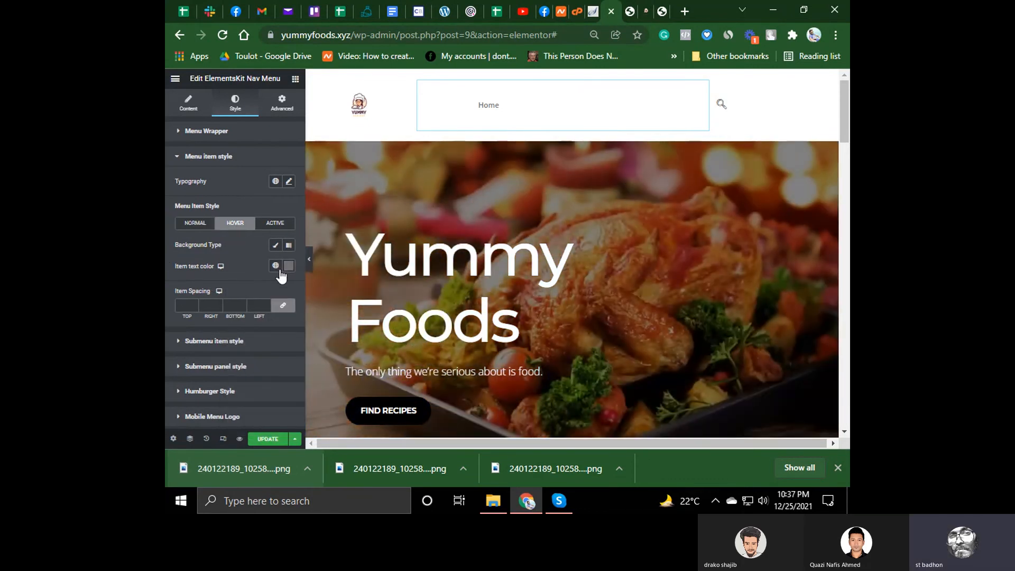
- Set the navigation menu's hover item text color to yellow #E7F403
left_click(288, 266)
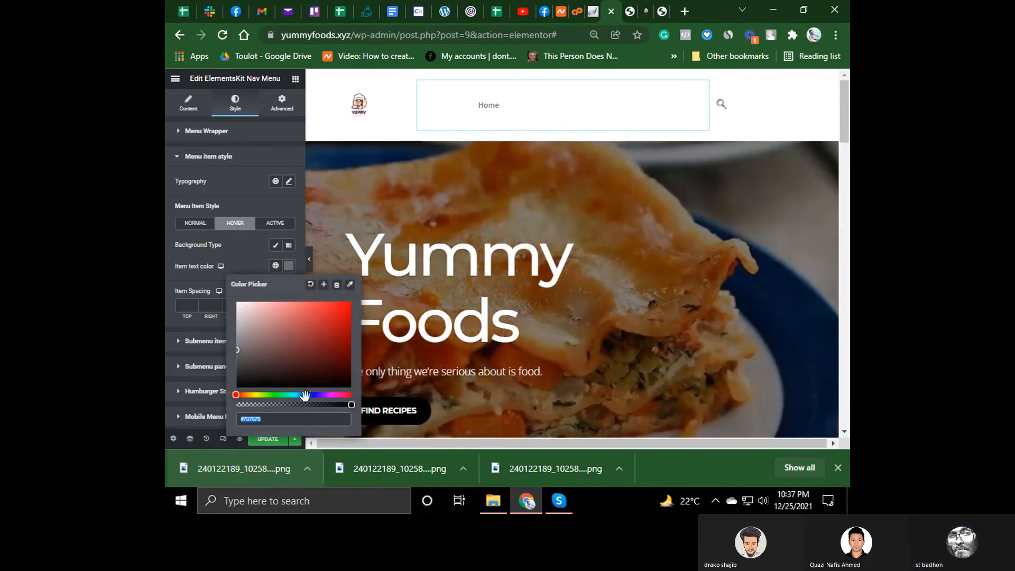
left_click(257, 395)
left_click_drag(305, 340, 354, 314)
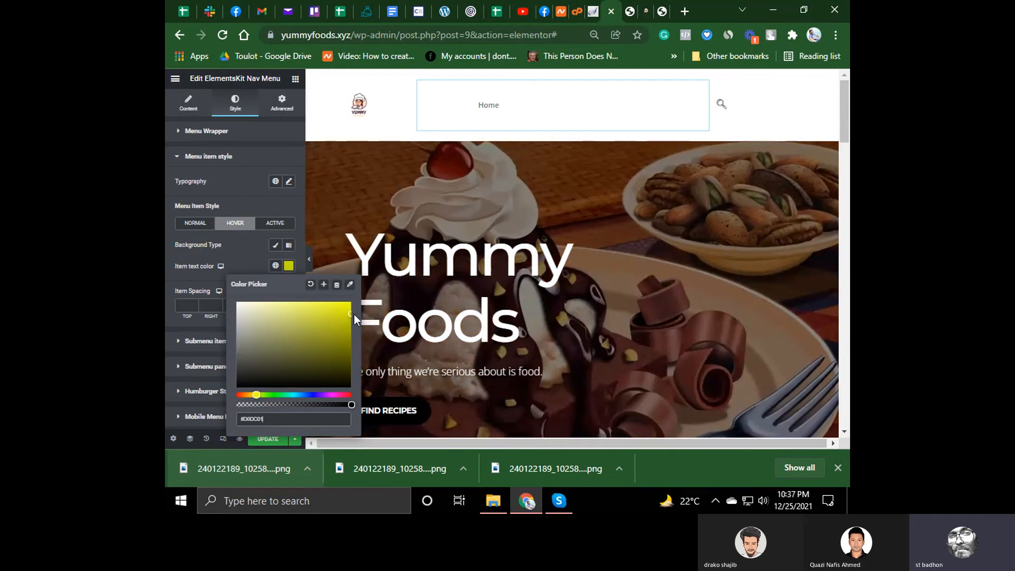
left_click(239, 338)
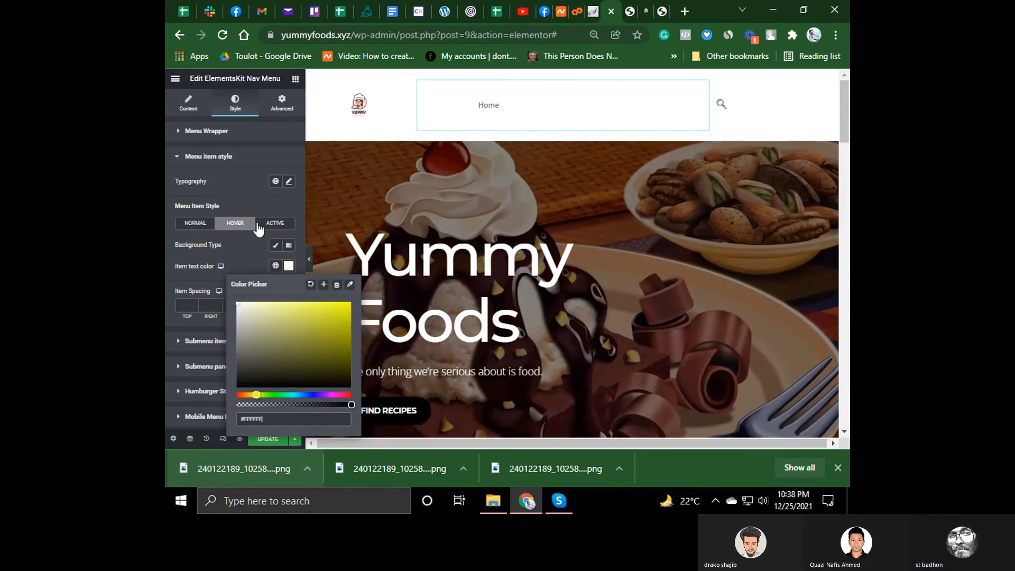
left_click(350, 307)
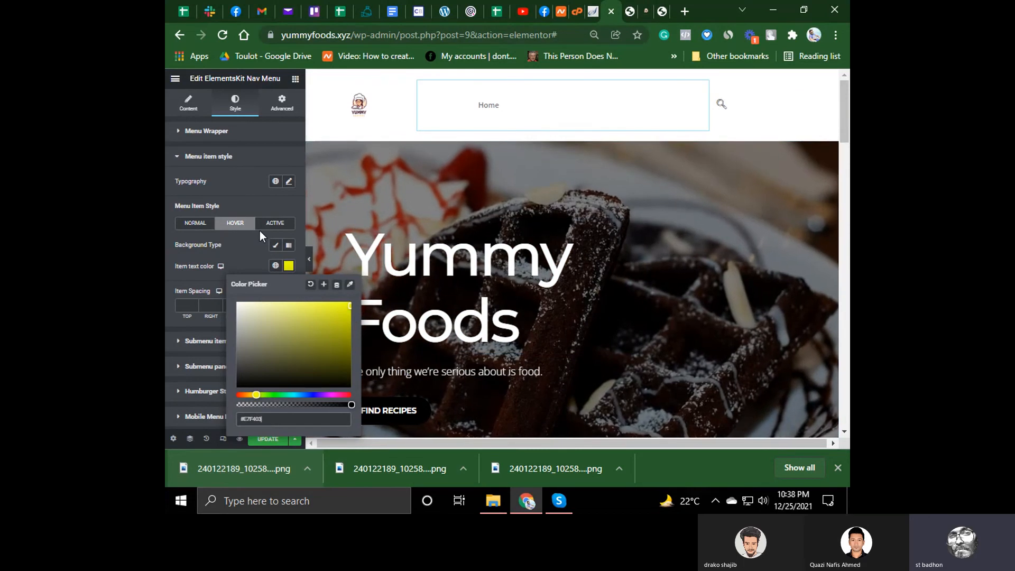
- Copy the navigation menu's hover text color and apply the same yellow #E7F403 as its active item text color
left_click(275, 222)
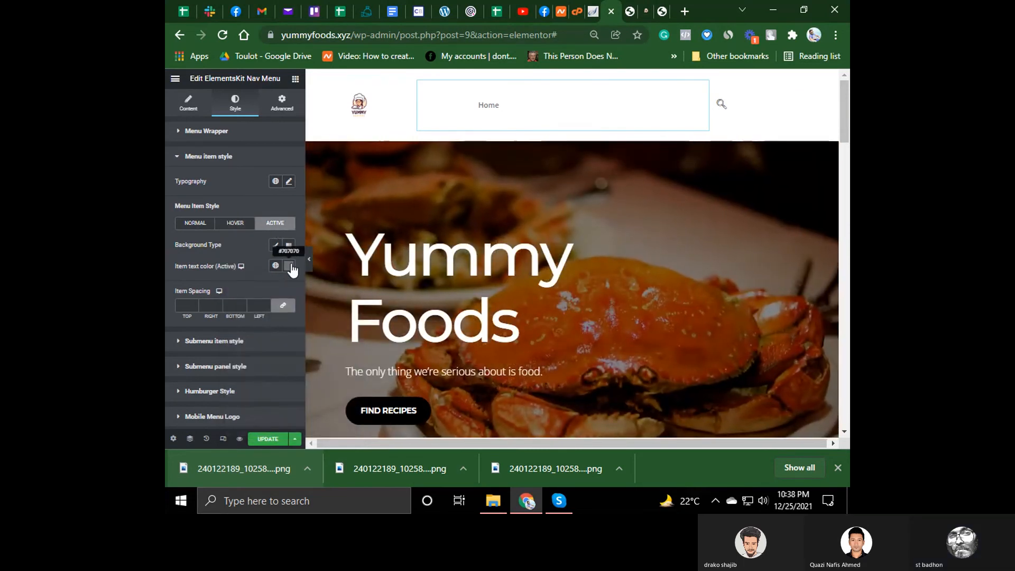
left_click(289, 266)
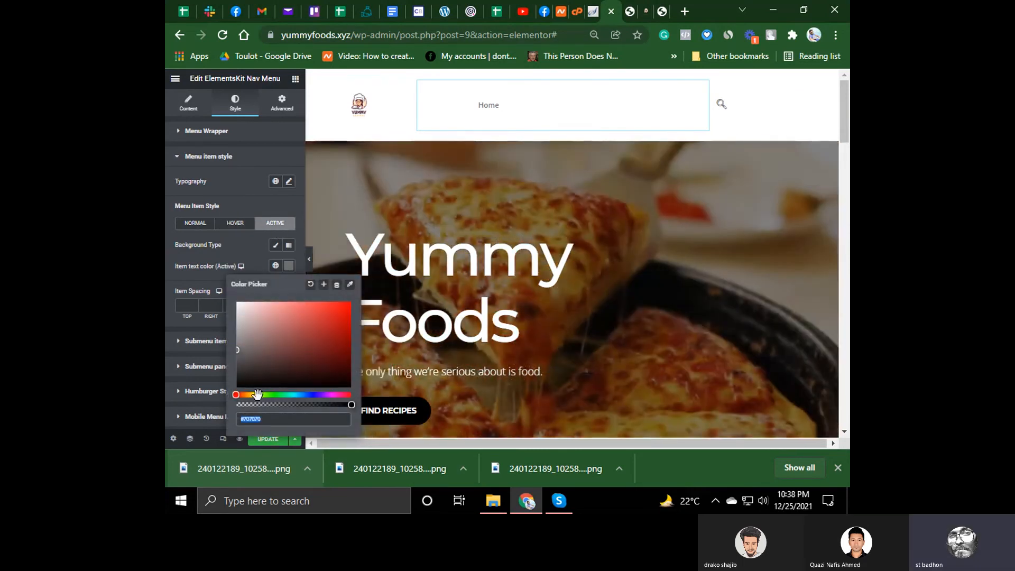
left_click(236, 223)
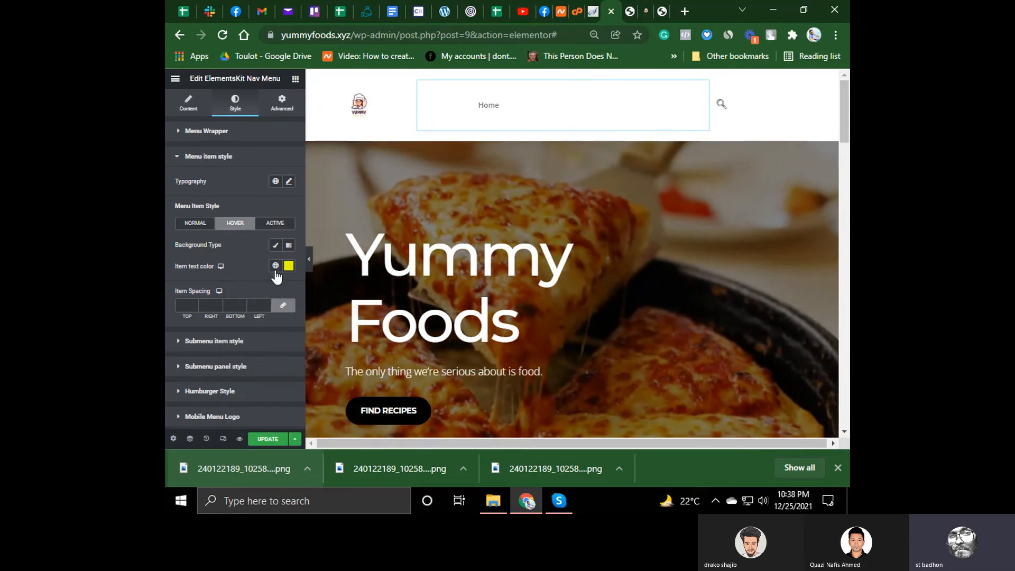
left_click(288, 265)
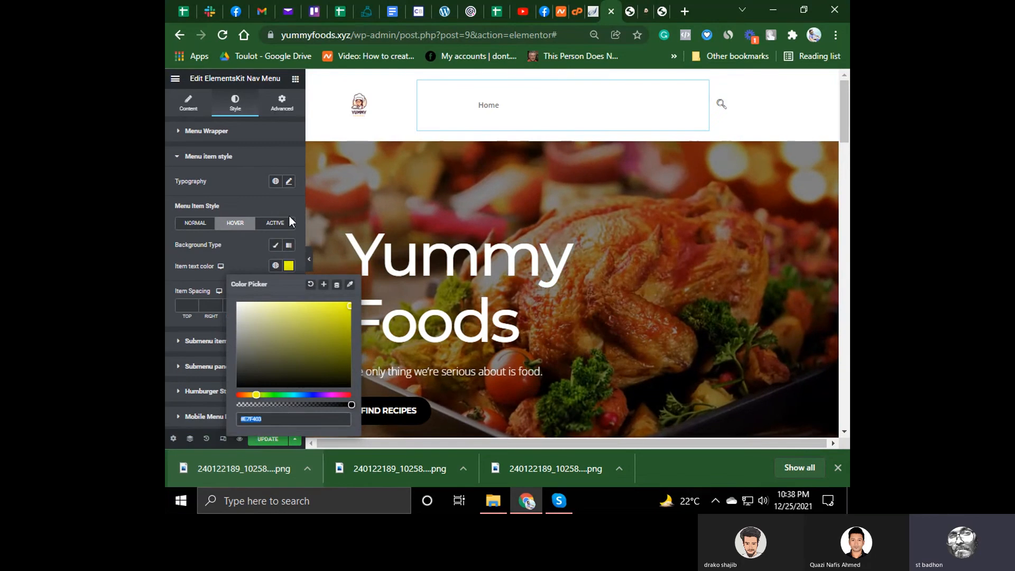
left_click(280, 225)
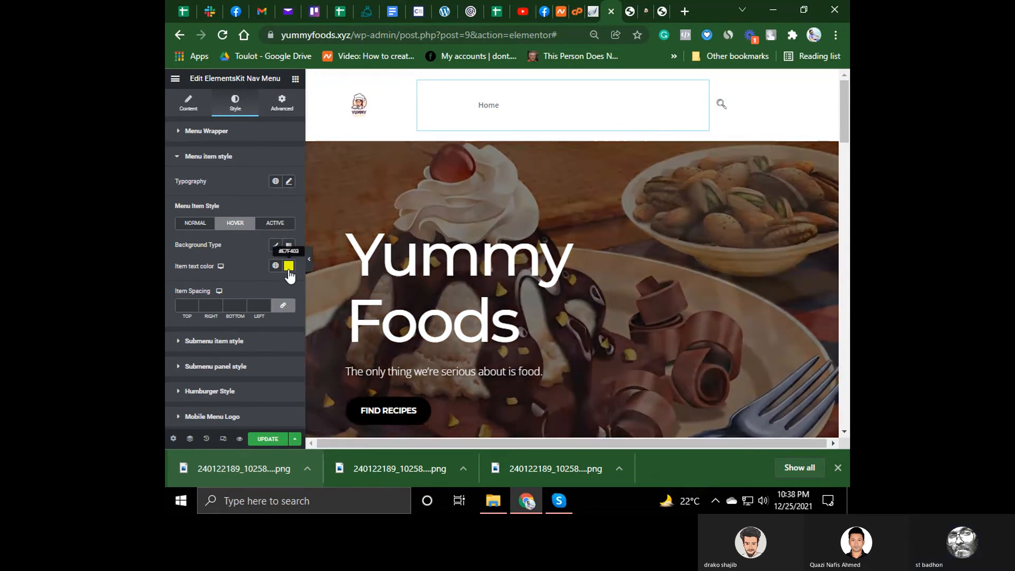
left_click(289, 267)
key("ctrl+c")
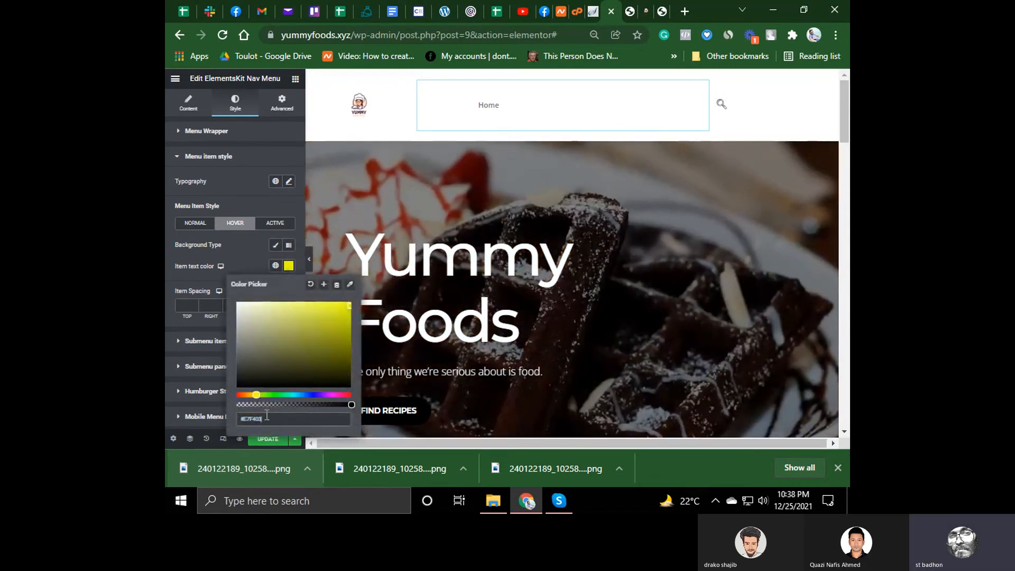
left_click(275, 224)
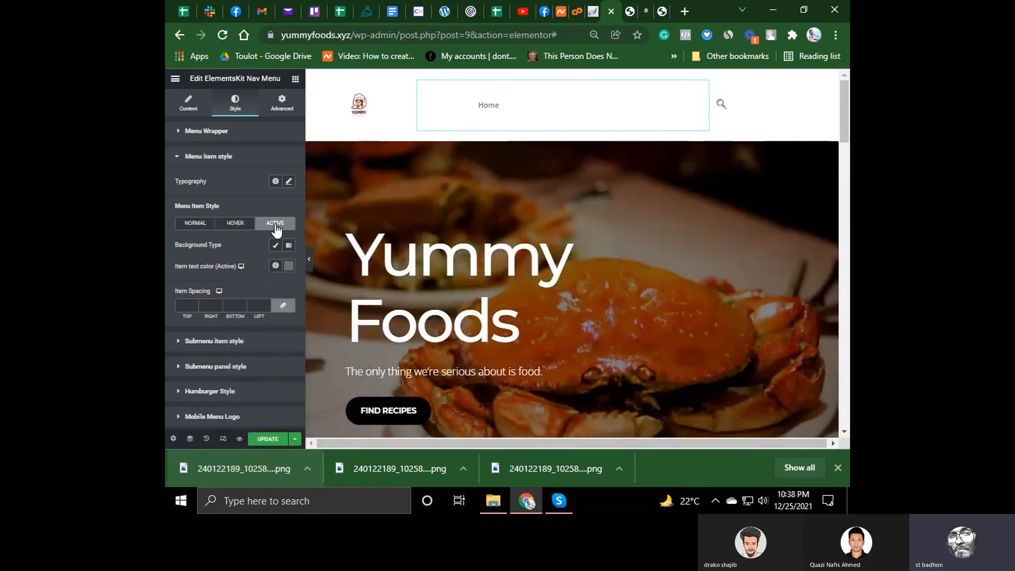
left_click(289, 267)
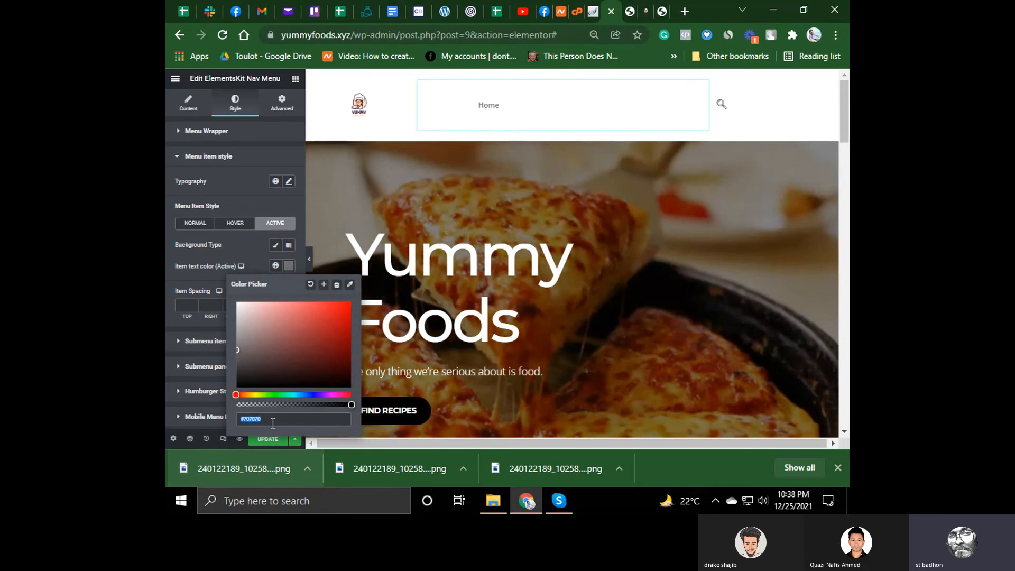
key("ctrl+v")
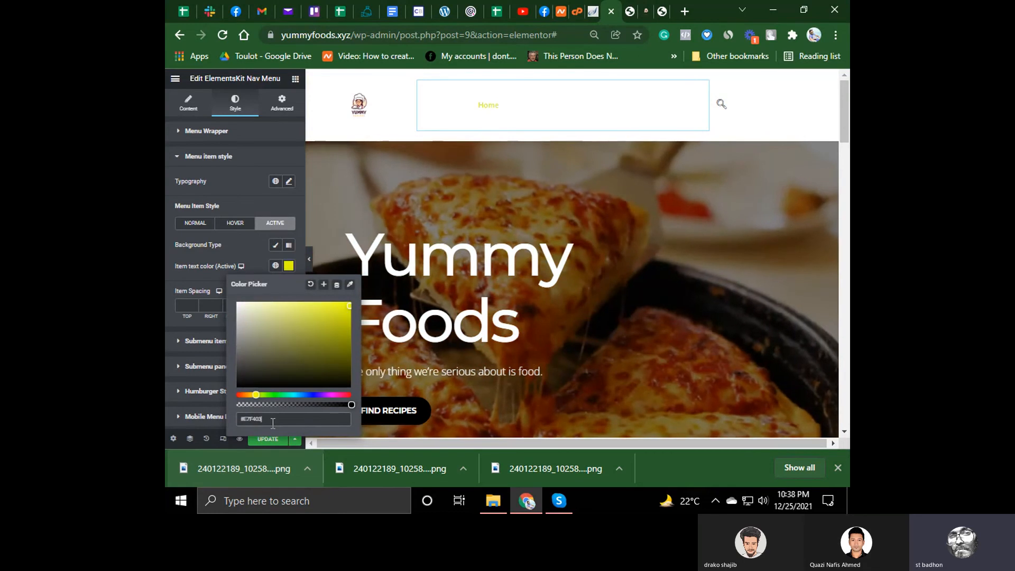
left_click(165, 274)
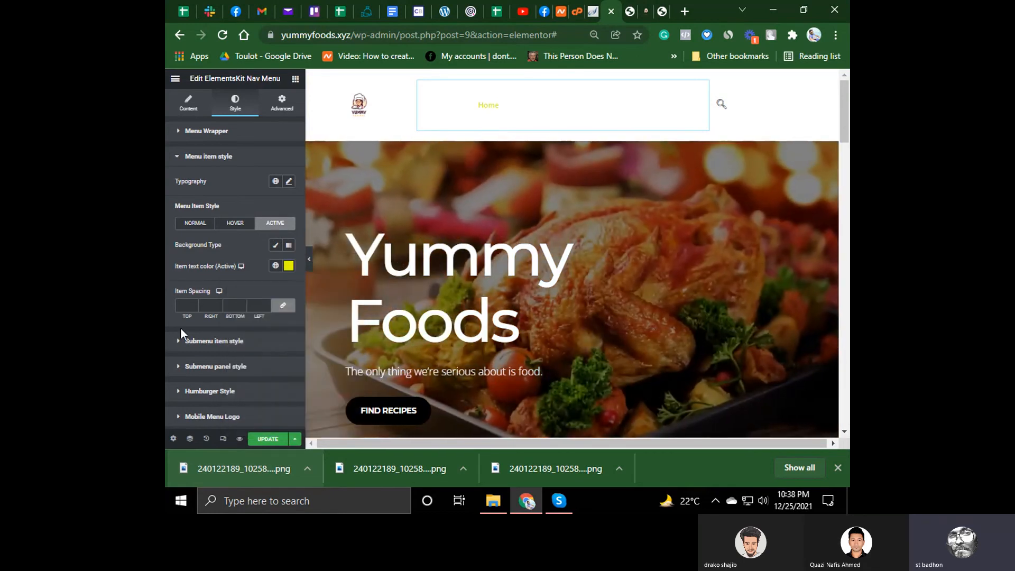
- Update the page, check the header menu's colors in the preview, and return to the editor
left_click(254, 439)
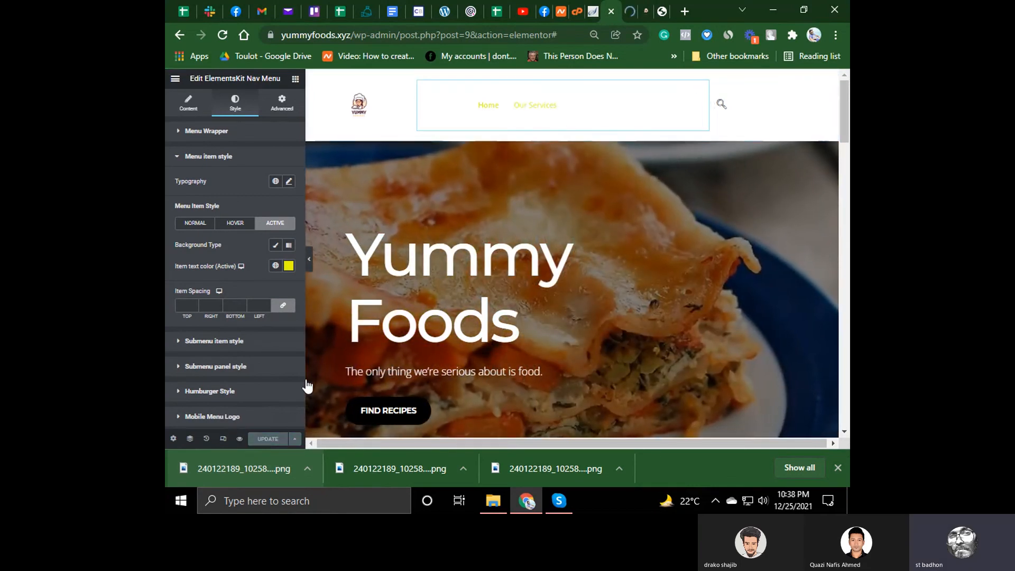
left_click(630, 11)
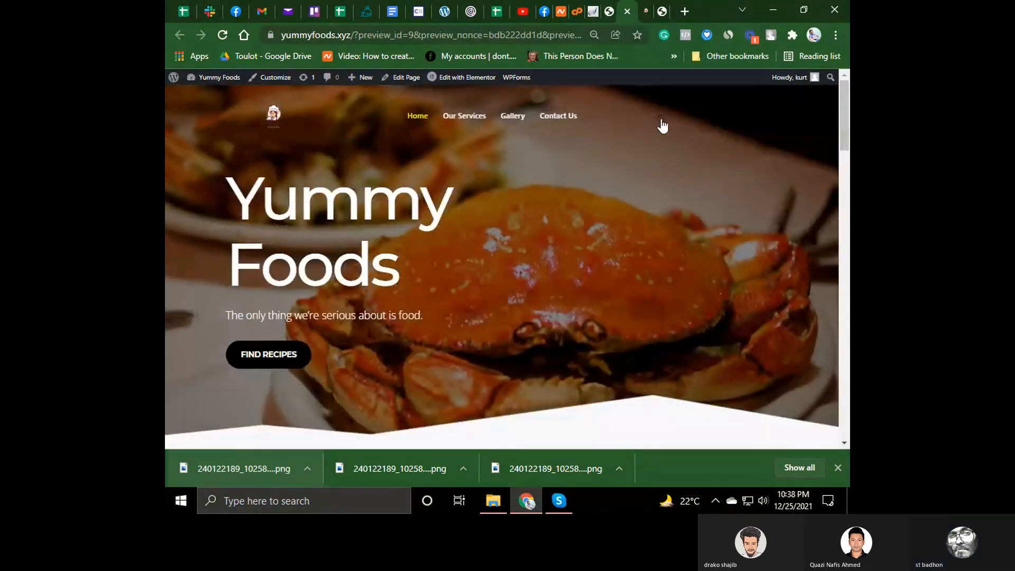
left_click(609, 11)
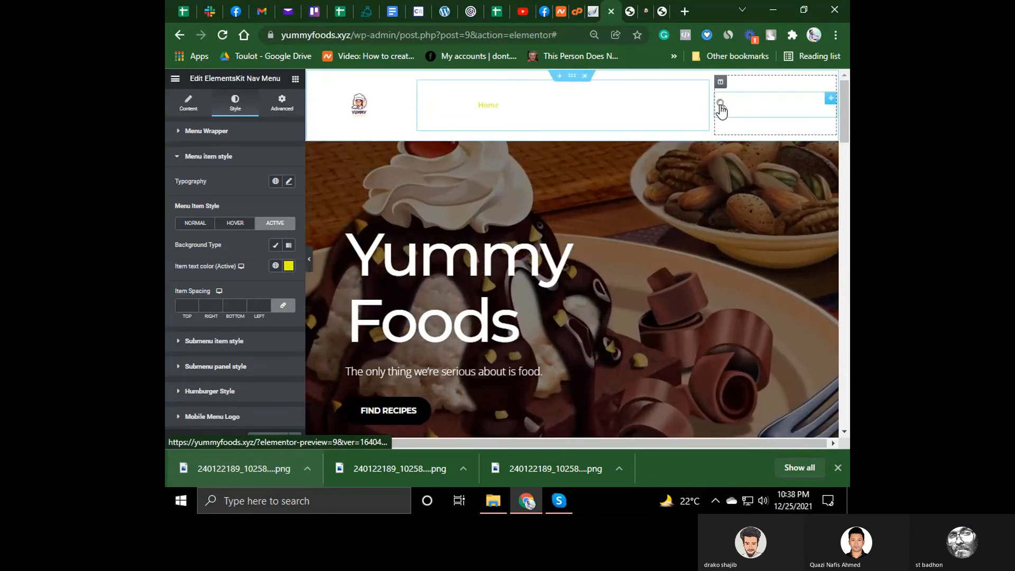
- Set the header search icon's normal color to yellow #E7F403
left_click(721, 106)
left_click(235, 100)
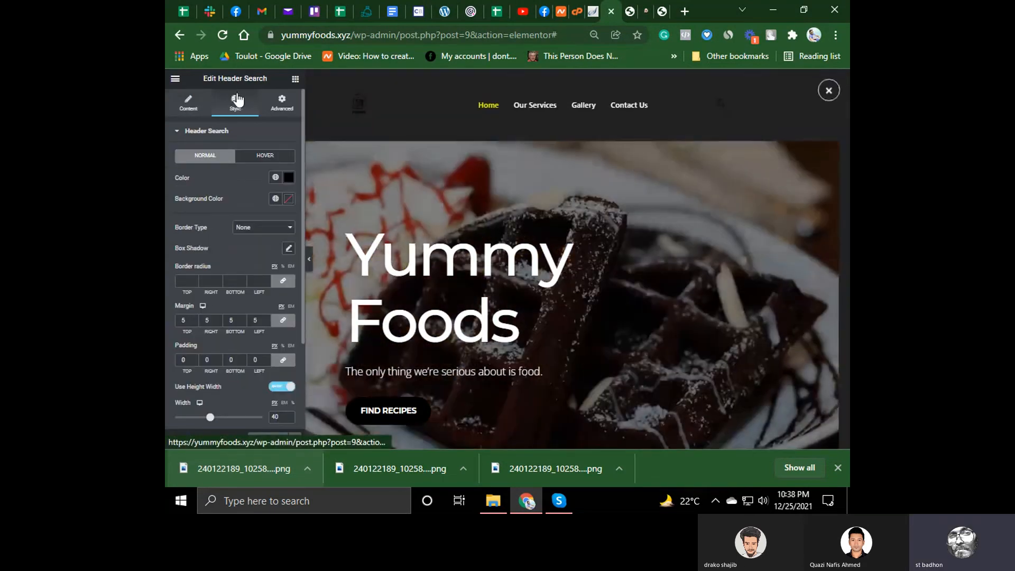
left_click(829, 89)
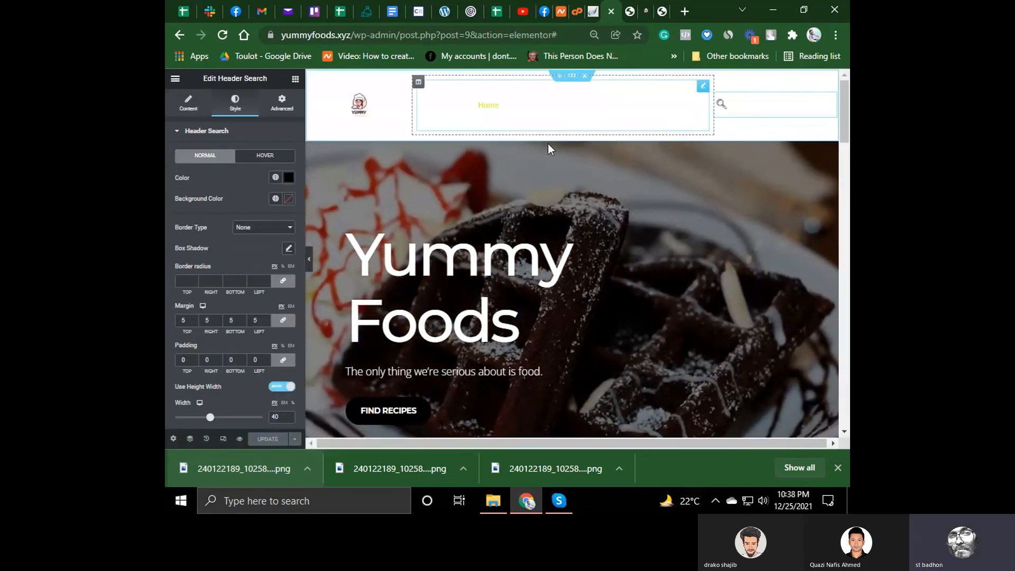
left_click(288, 179)
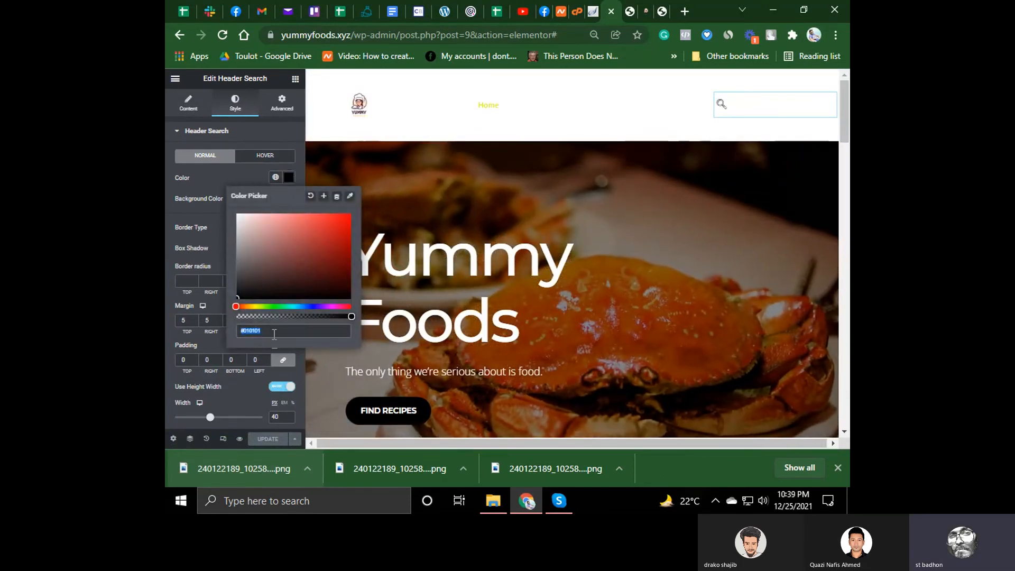
key("ctrl+v")
- Set the header search icon's hover color to a bright blue
left_click(274, 154)
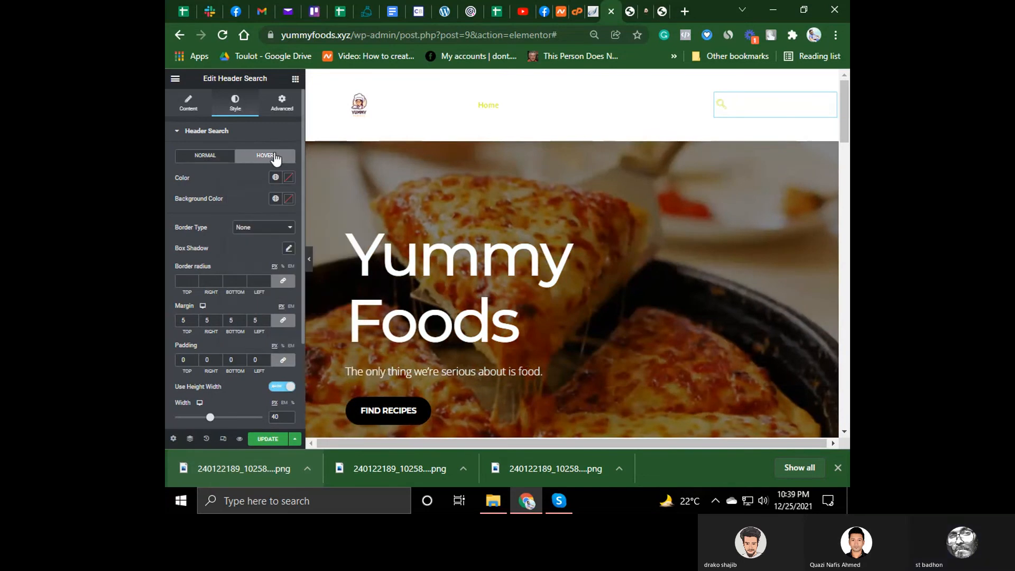
left_click(286, 179)
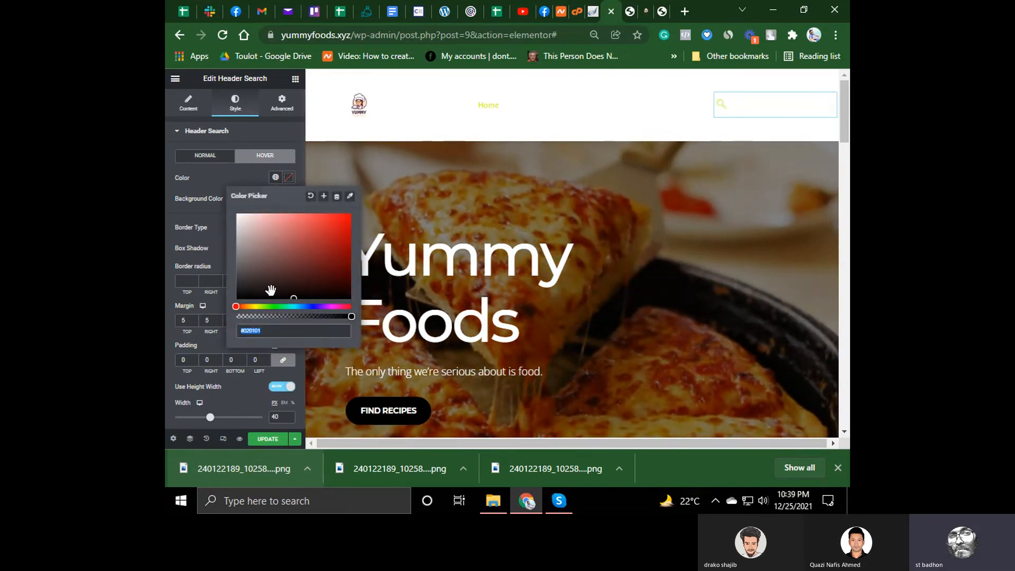
left_click(296, 306)
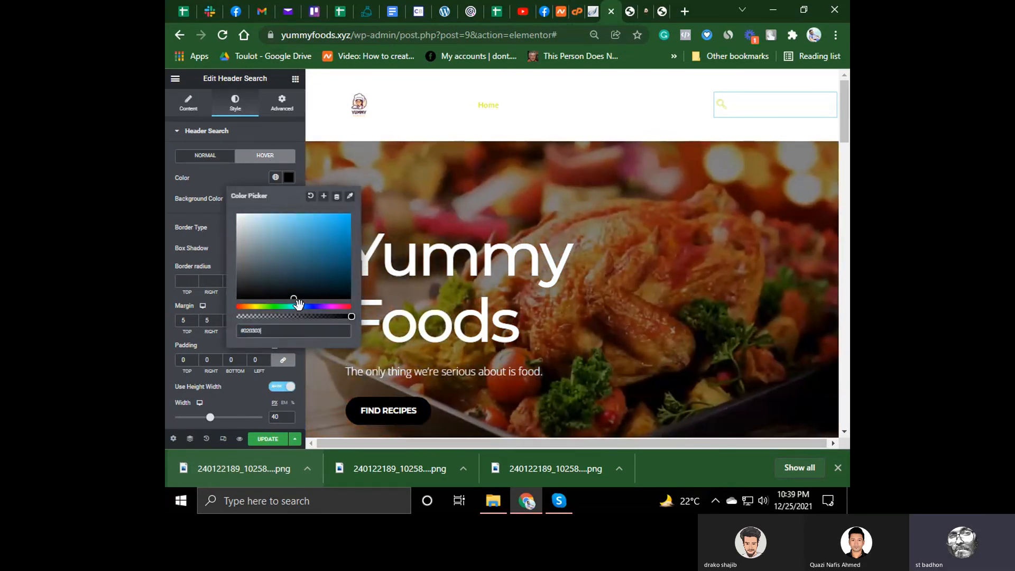
left_click(339, 230)
left_click(176, 188)
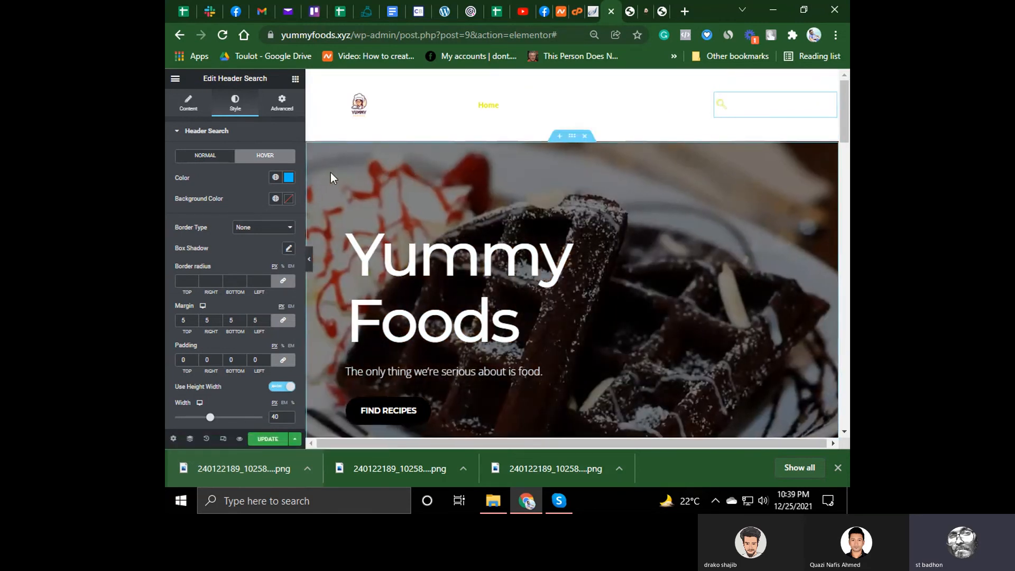
- Update the page and check the search icon and sticky header over the hero and counter sections in the preview
left_click(269, 440)
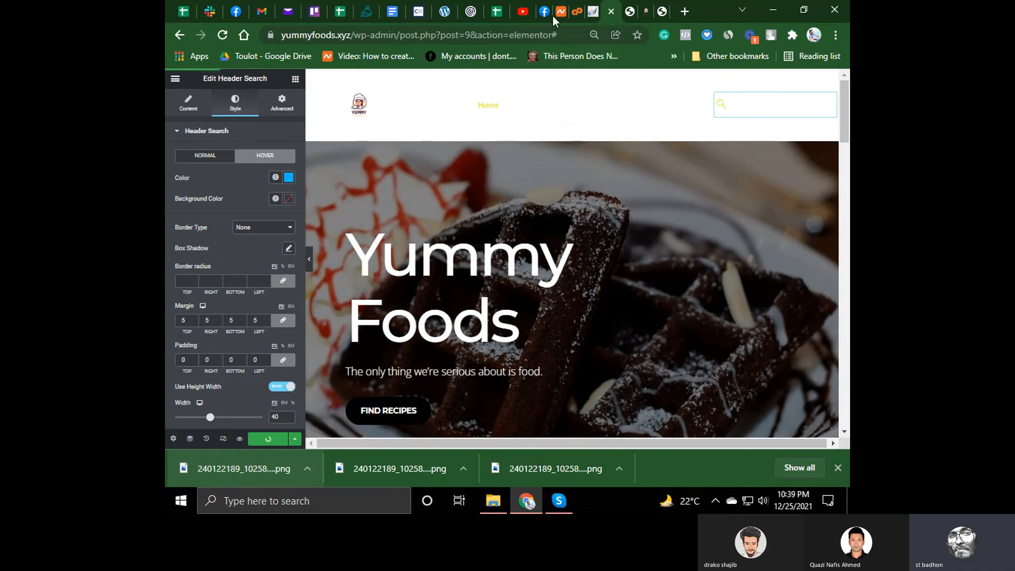
left_click(630, 11)
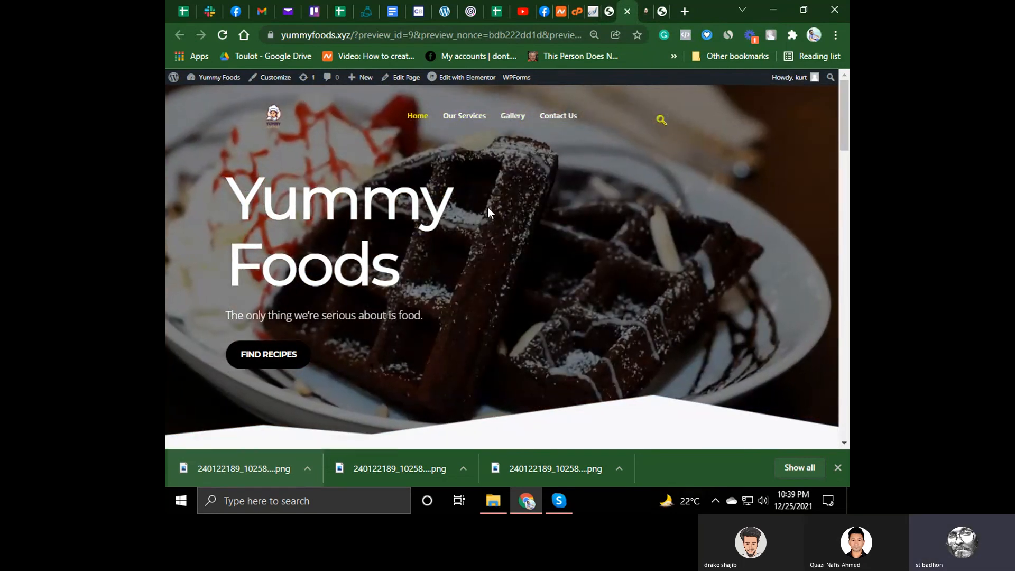
scroll(488, 211, "down", 4)
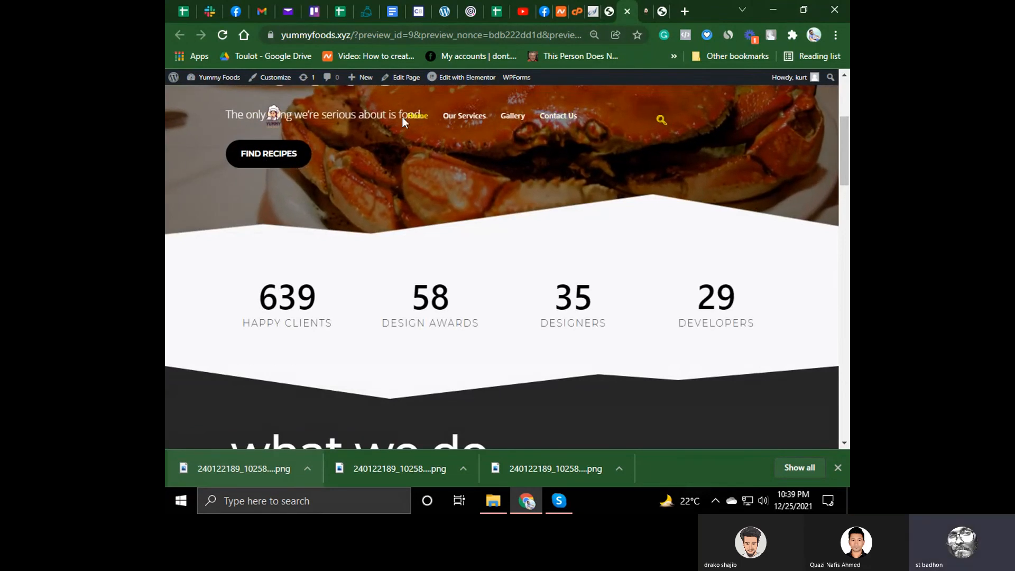
scroll(286, 221, "up", 1)
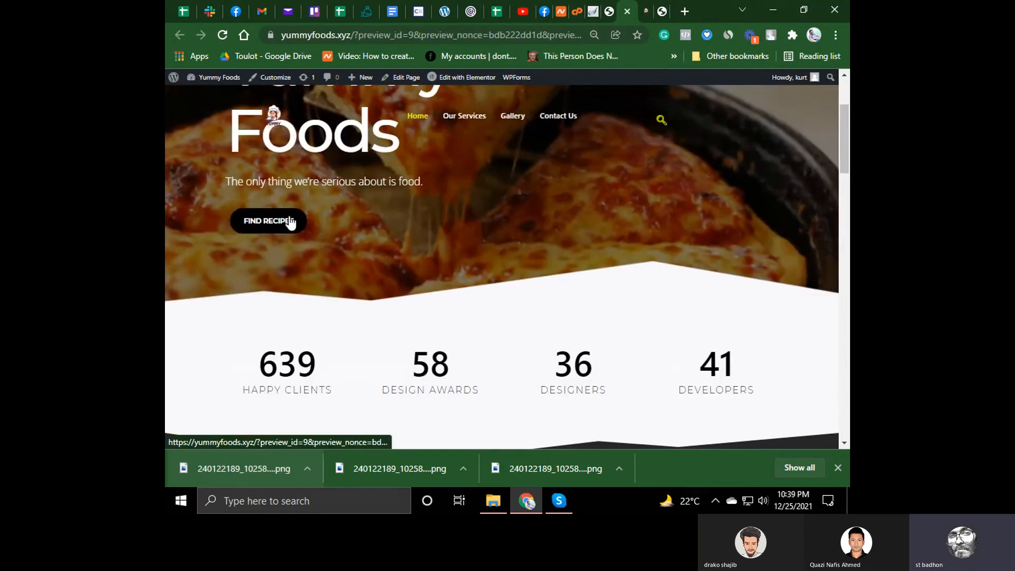
- Set the hover text color of the hero section's Find Recipes button to yellow #E7F403
left_click(594, 13)
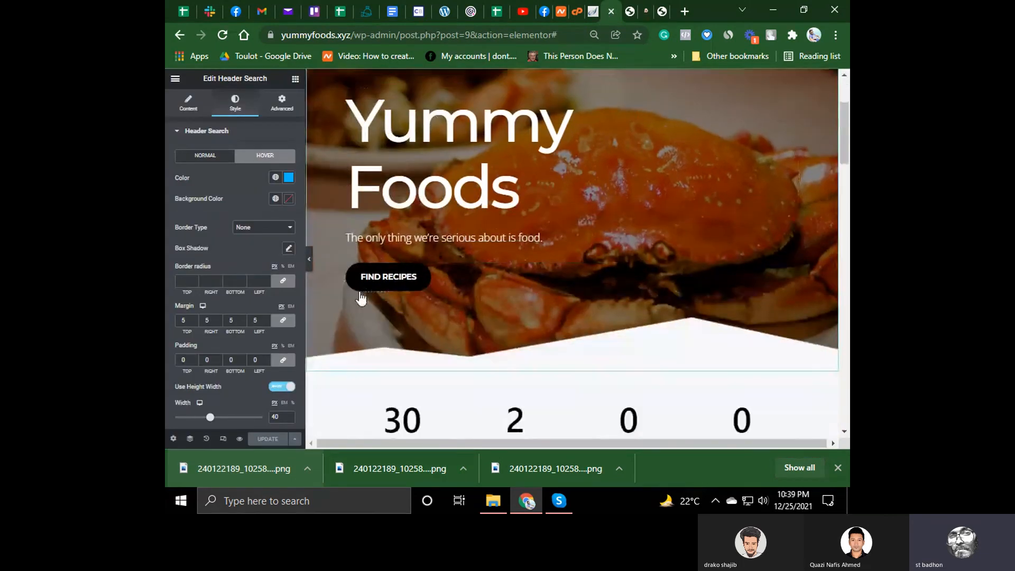
left_click(375, 285)
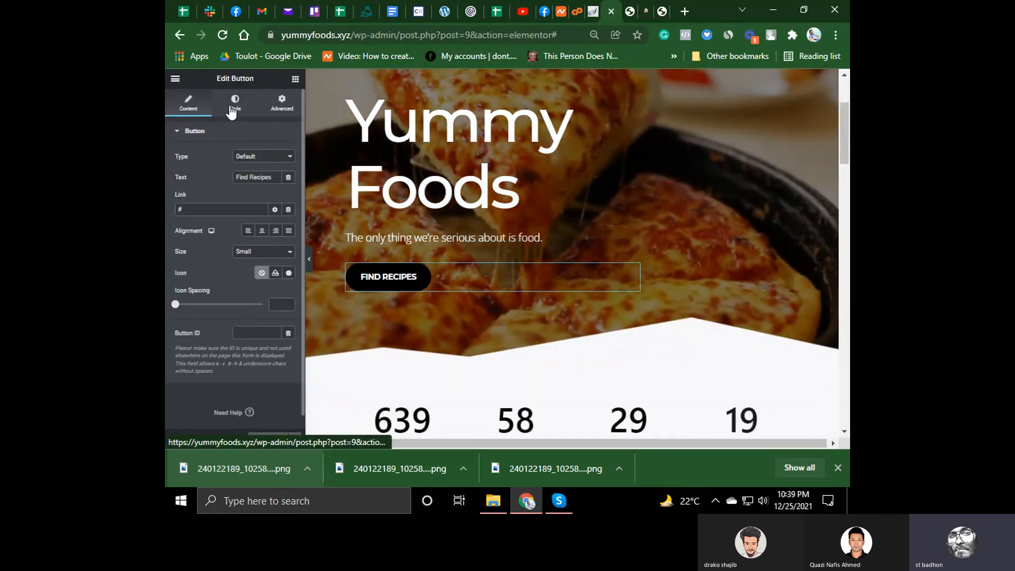
left_click(234, 109)
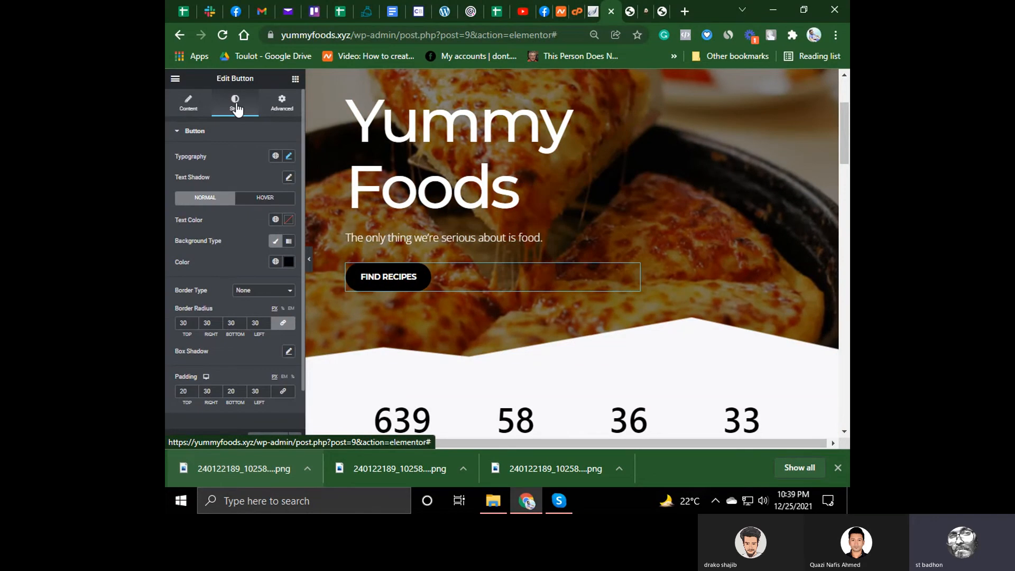
left_click(256, 200)
left_click(291, 266)
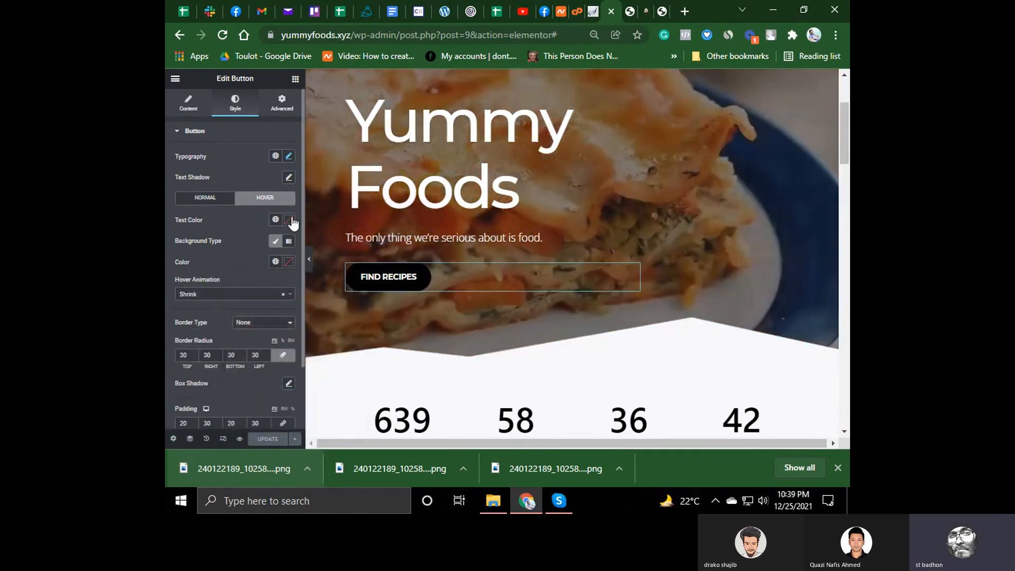
left_click(290, 220)
key("ctrl+v")
left_click(166, 296)
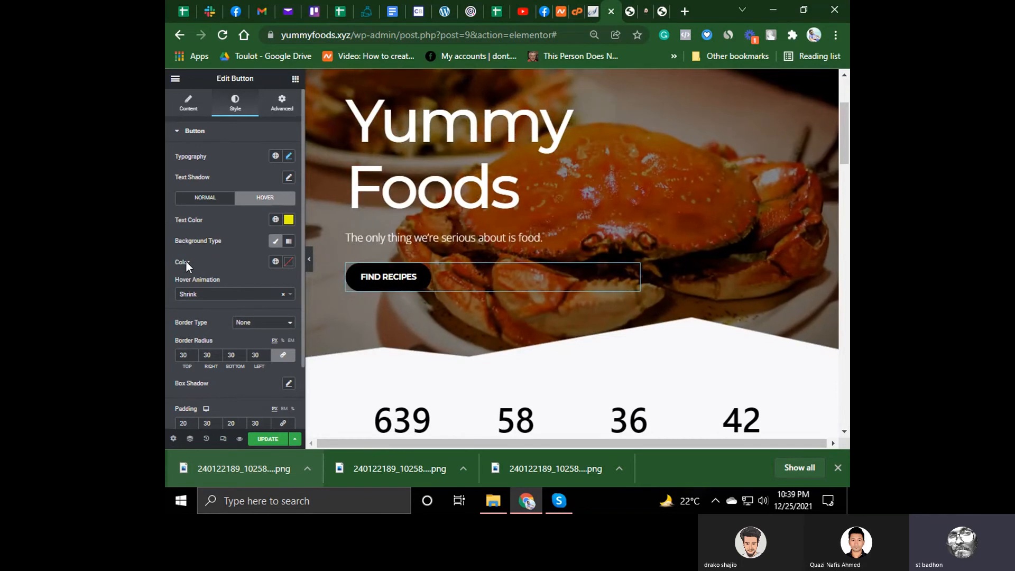
- Try the red hover background color #FF0101 on the Find Recipes button and reset it
left_click(289, 262)
left_click(337, 313)
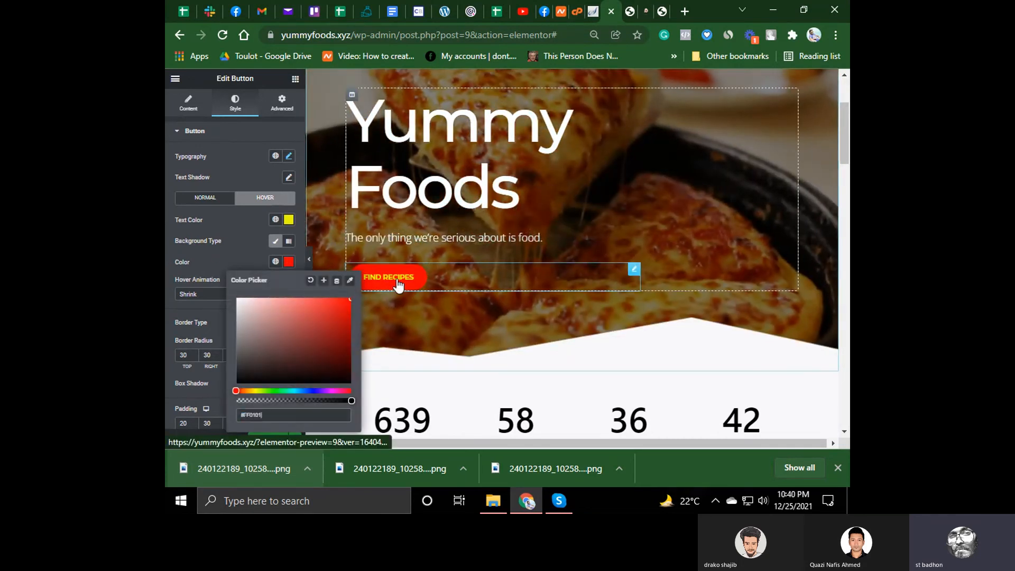
left_click(311, 281)
left_click(166, 281)
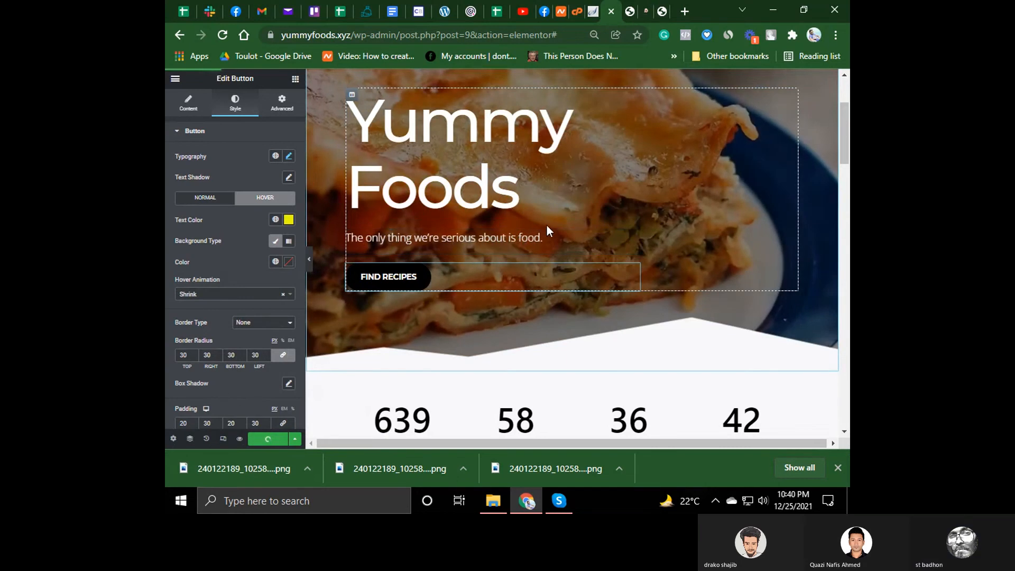
- Examine the sticky header's logo, menu and search icon against the different page sections in the site preview
left_click(311, 260)
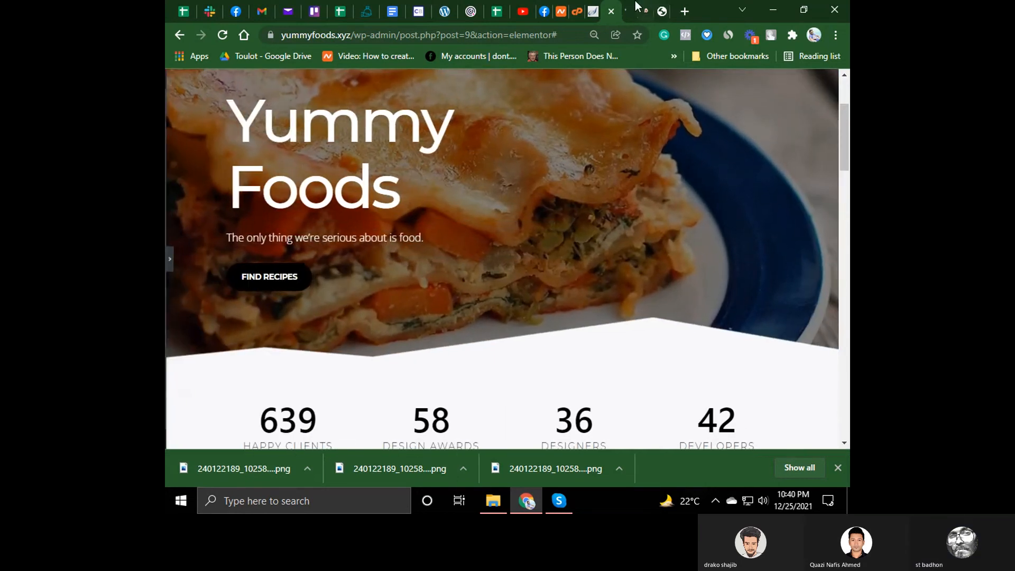
left_click(630, 5)
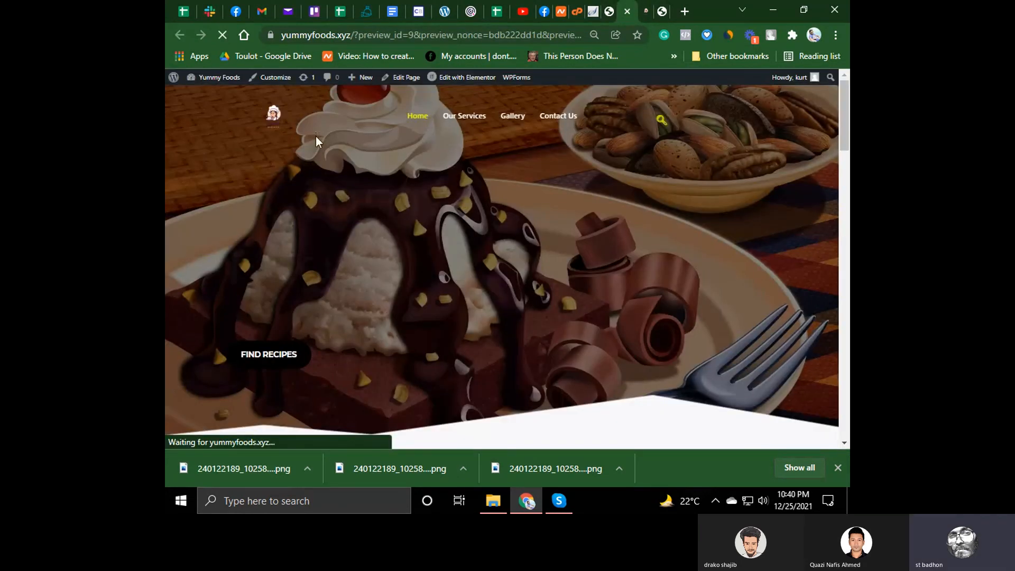
scroll(500, 235, "down", 5)
scroll(500, 236, "down", 15)
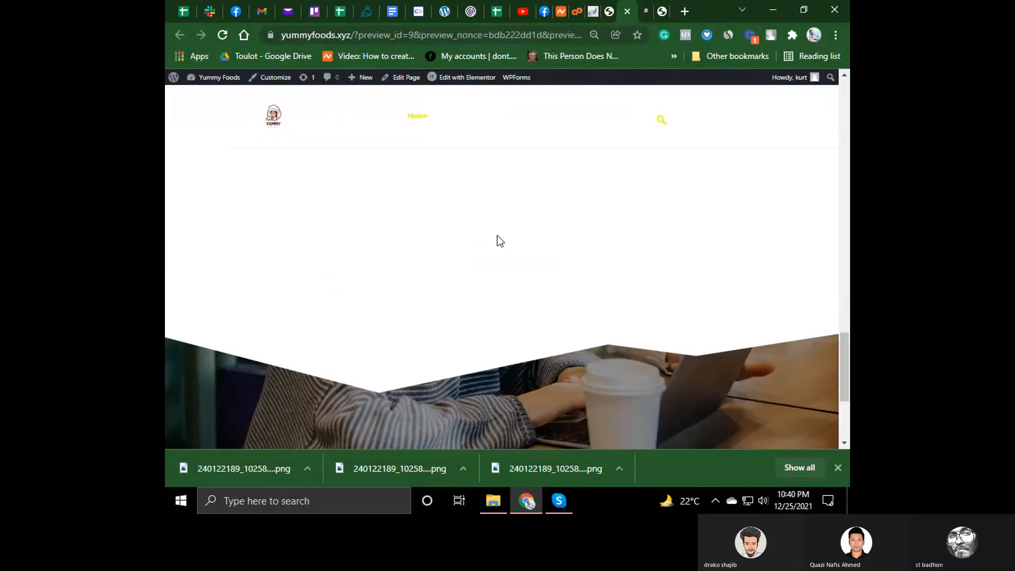
scroll(497, 236, "up", 3)
scroll(497, 235, "down", 2)
scroll(499, 239, "up", 6)
scroll(499, 241, "up", 10)
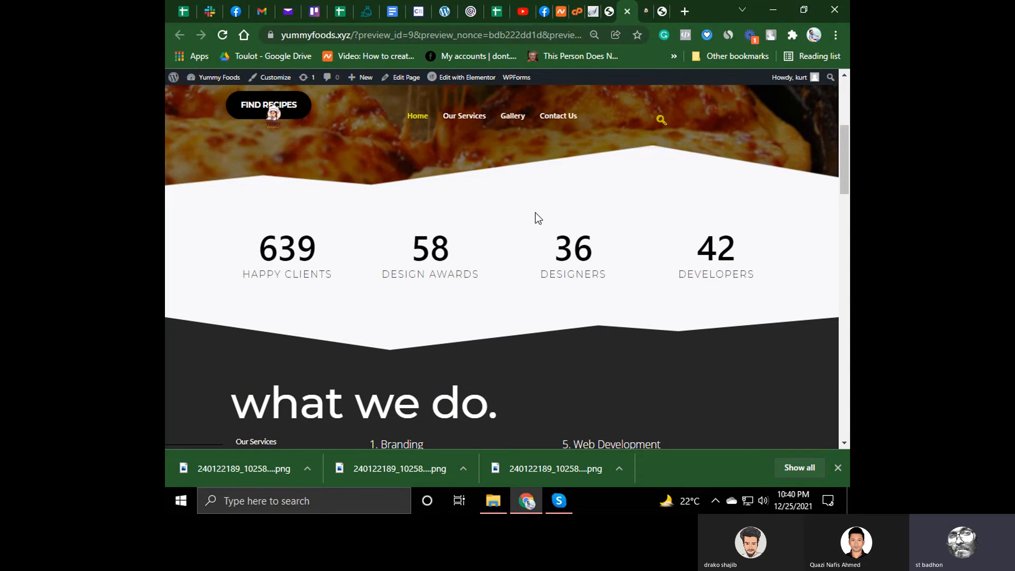
- Examine the sticky header over the counter, services, gallery, client logo and "say hi." sections of the site preview
scroll(515, 220, "down", 3)
scroll(515, 220, "up", 1)
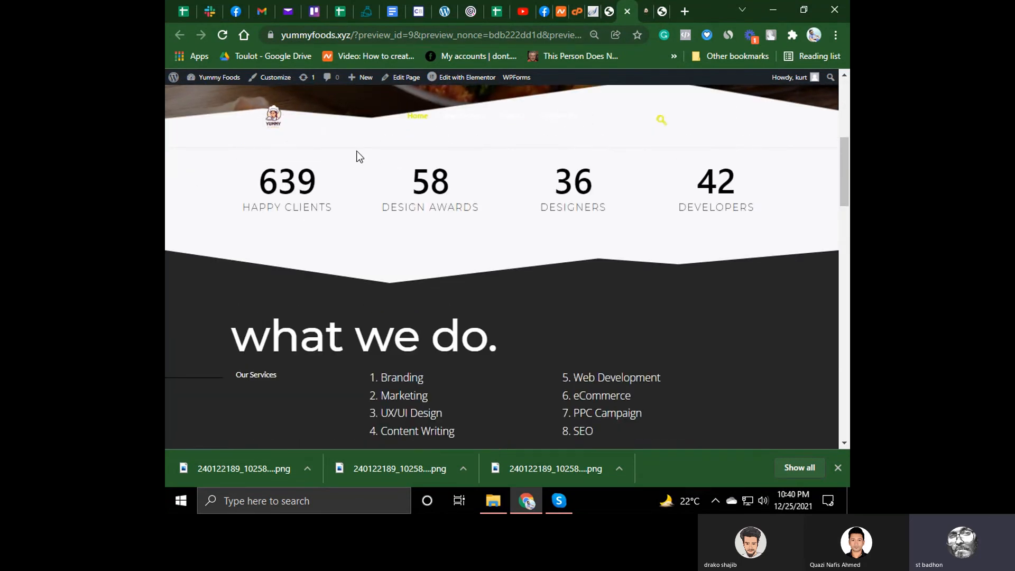
scroll(402, 133, "down", 1)
scroll(402, 153, "down", 2)
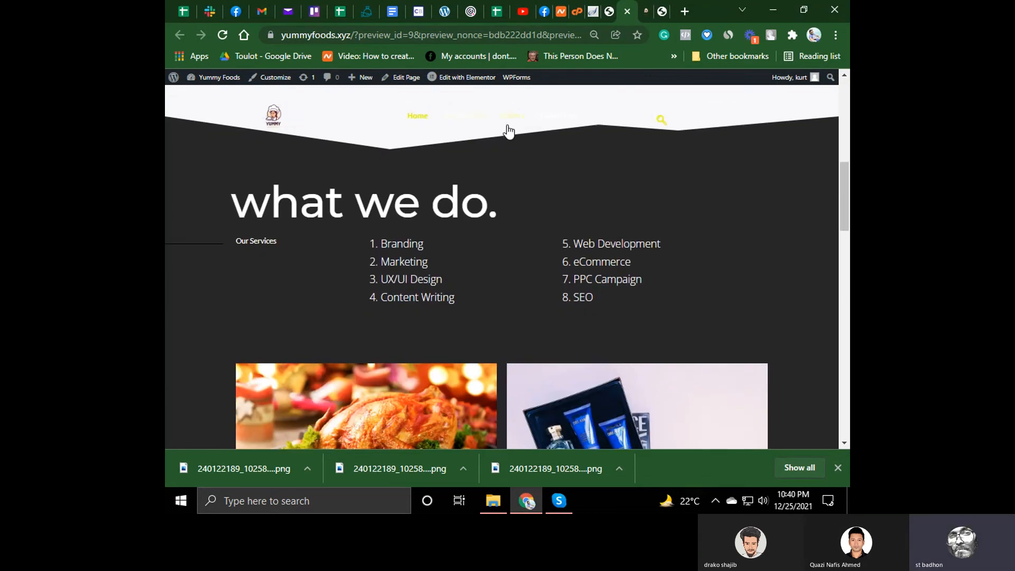
scroll(300, 224, "down", 8)
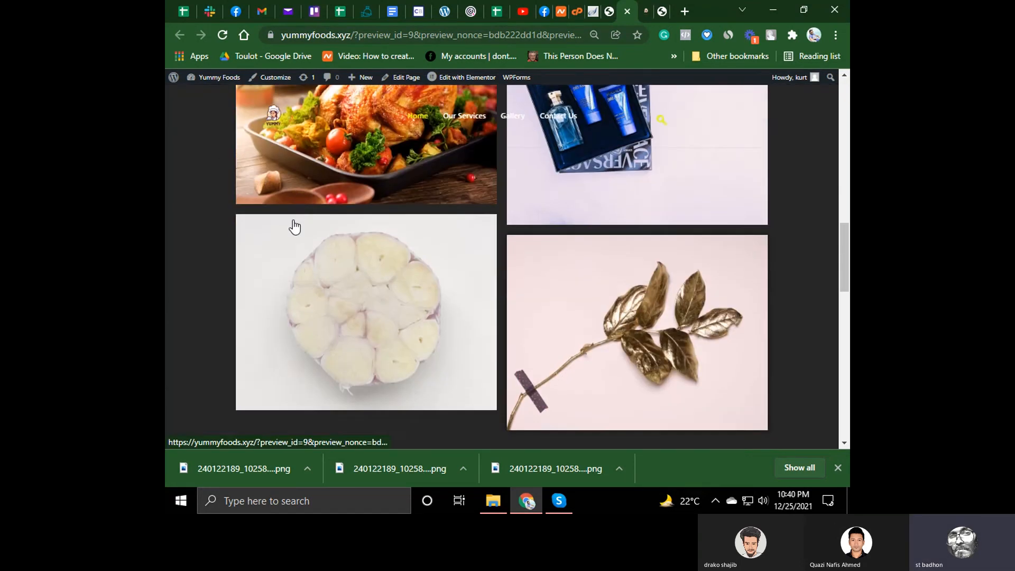
scroll(290, 222, "down", 5)
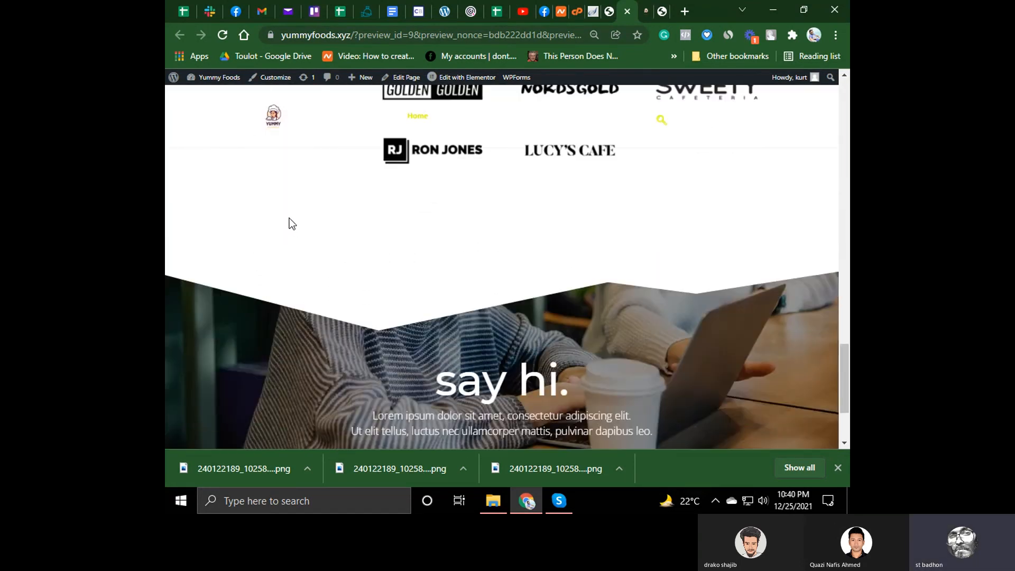
scroll(281, 229, "up", 4)
scroll(407, 226, "up", 15)
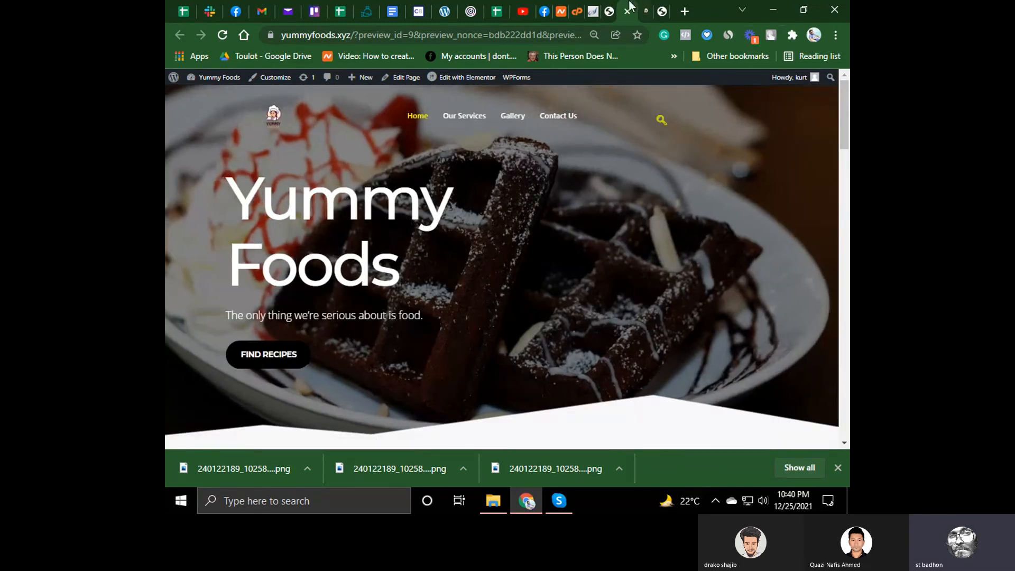
- Open the previewed home page in Elementor, select the header's nav menu widget and view the "say hi." section
left_click(609, 11)
scroll(355, 363, "up", 3)
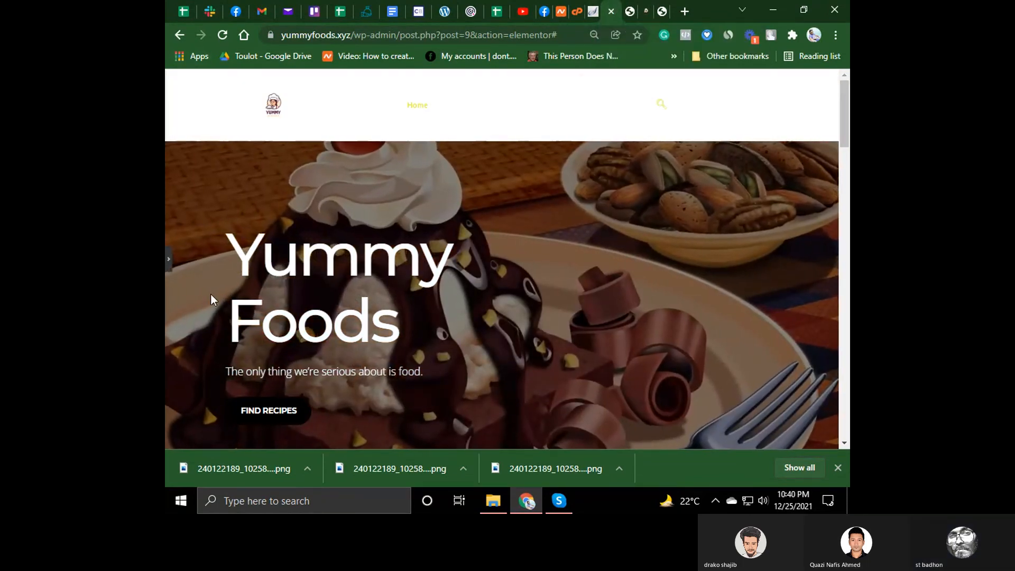
left_click(630, 13)
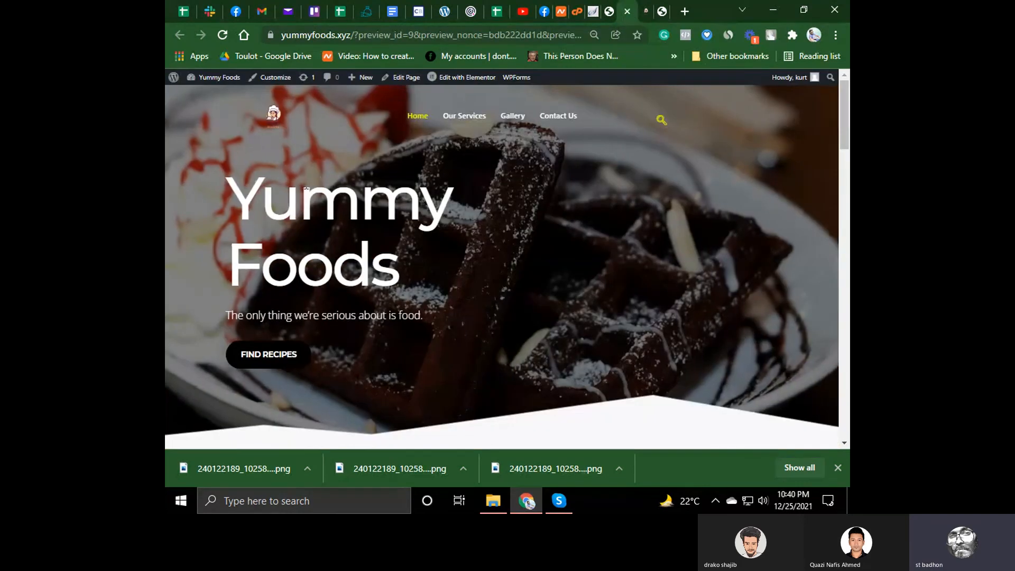
left_click(468, 78)
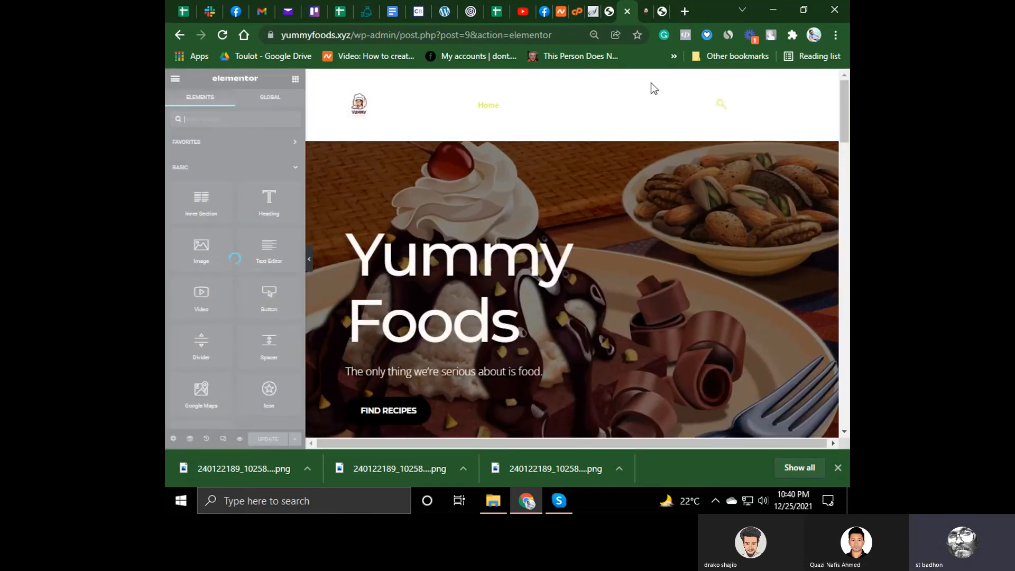
left_click(624, 111)
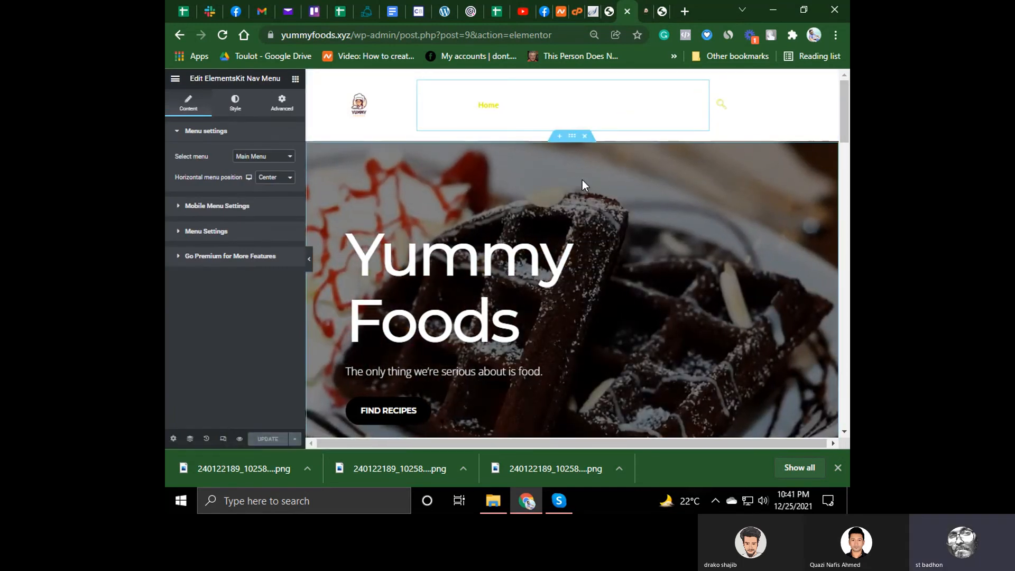
scroll(848, 108, "down", 3)
scroll(848, 106, "up", 3)
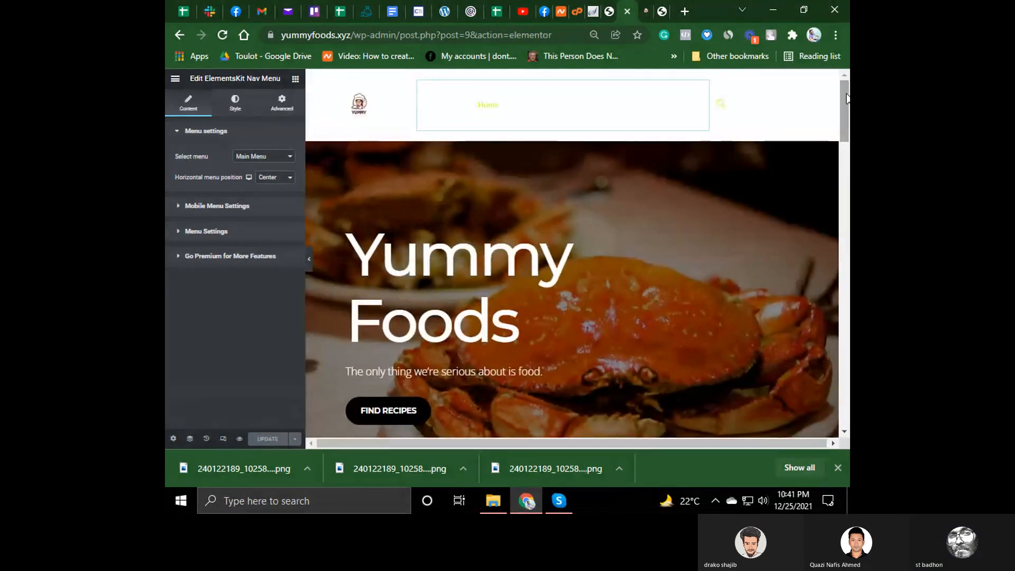
left_click_drag(847, 128, 846, 424)
scroll(572, 370, "up", 3)
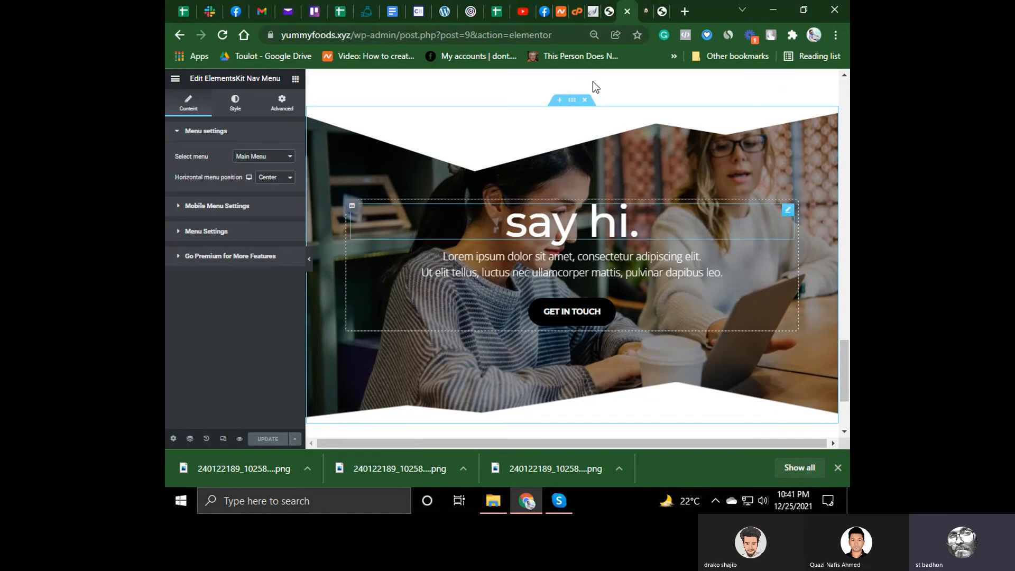
- Switch to the recipes.qandait.com reference site and follow the Contact Us link in its Home submenu to the message form
left_click(647, 11)
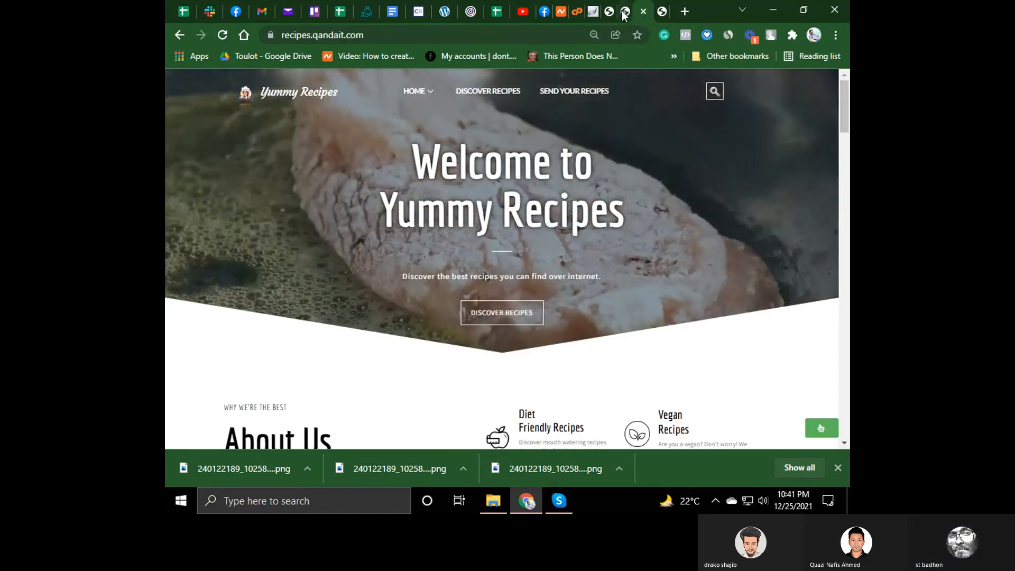
mouse_move(415, 91)
left_click(419, 196)
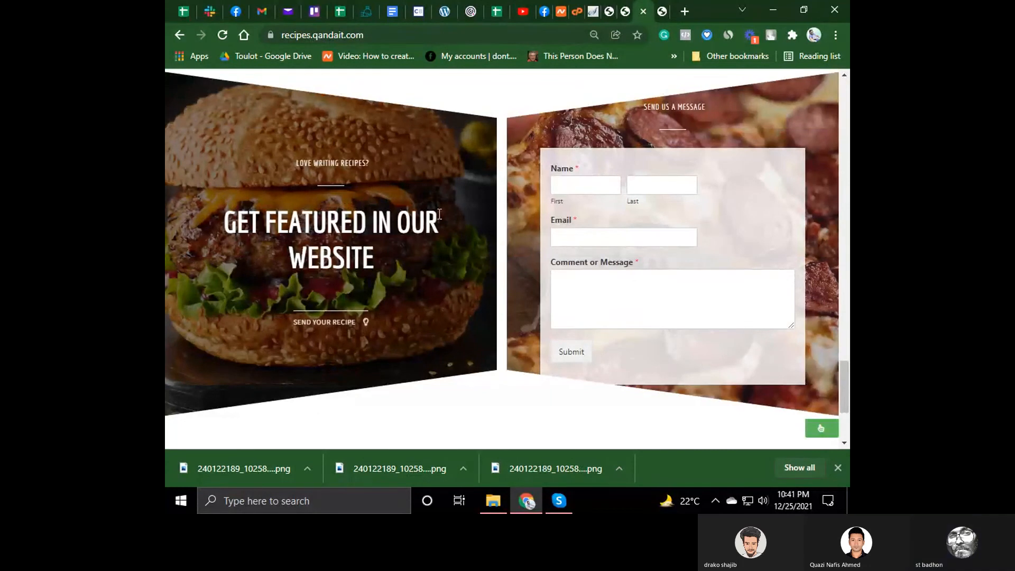
scroll(422, 271, "down", 1)
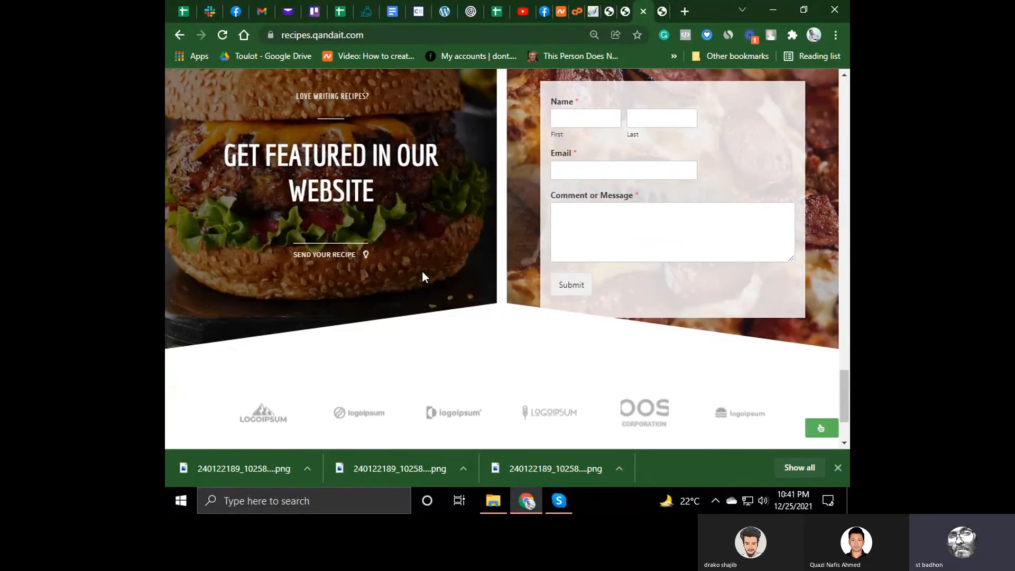
scroll(422, 271, "up", 3)
- Test the reference site's Home submenu links for About Us, Our Favorites, Testimonials and Contact Us
mouse_move(428, 91)
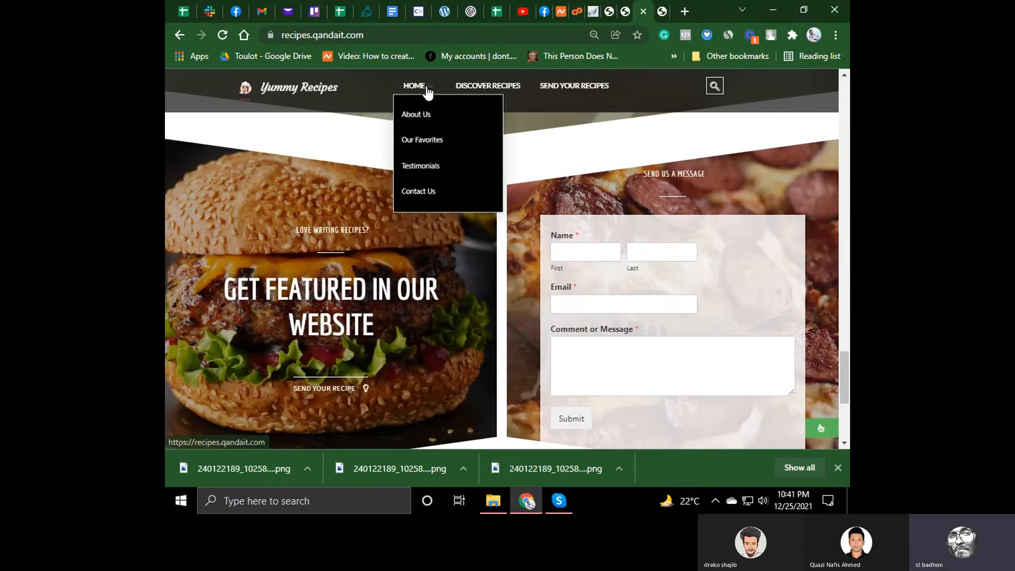
left_click(421, 120)
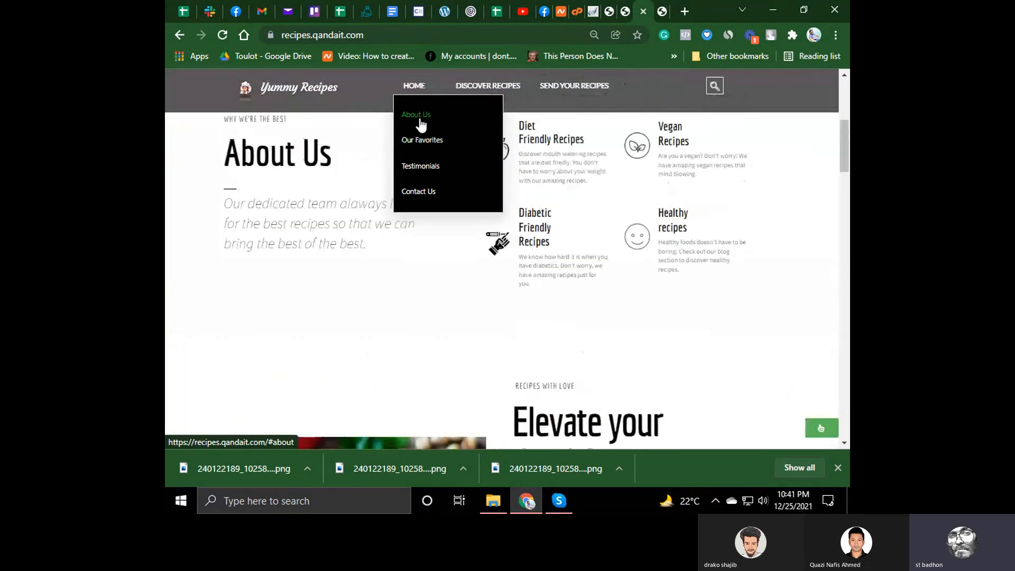
left_click(427, 144)
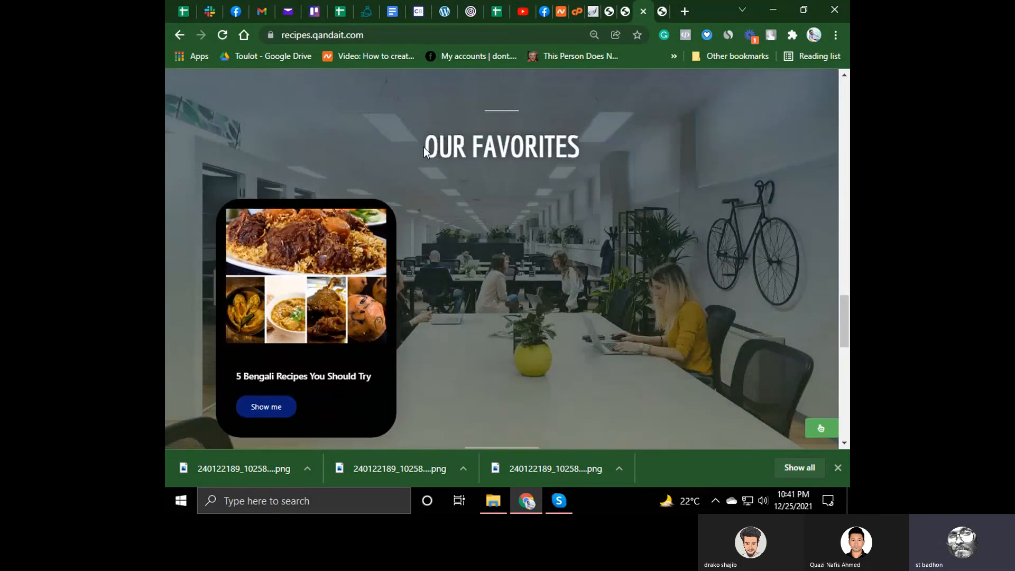
scroll(422, 148, "up", 3)
scroll(422, 148, "up", 1)
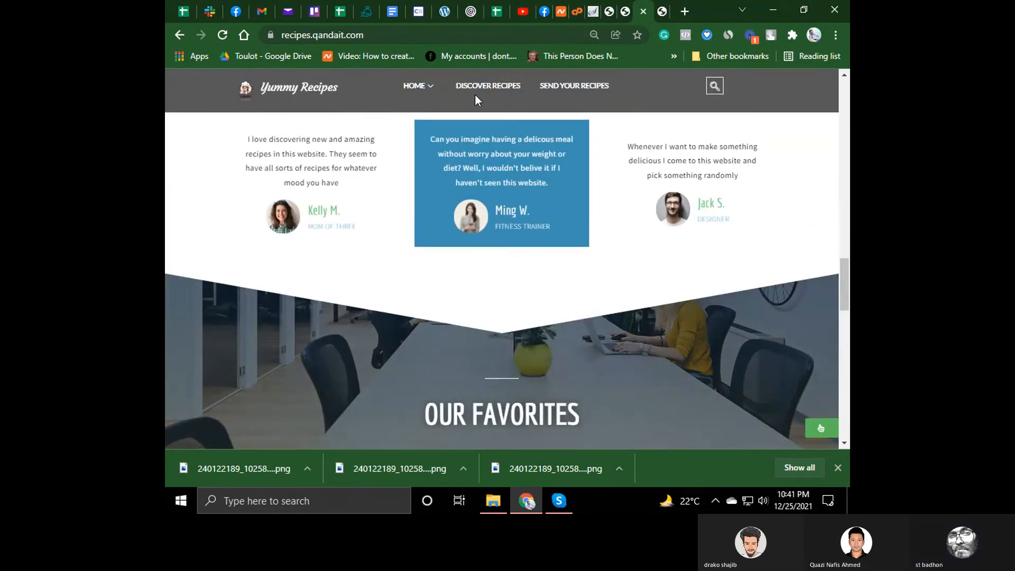
mouse_move(426, 93)
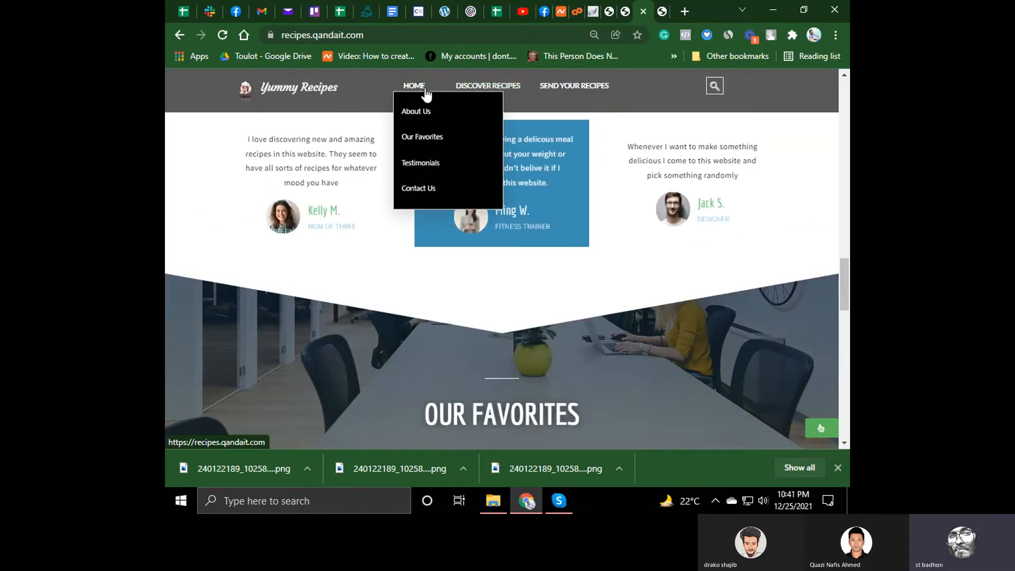
left_click(431, 172)
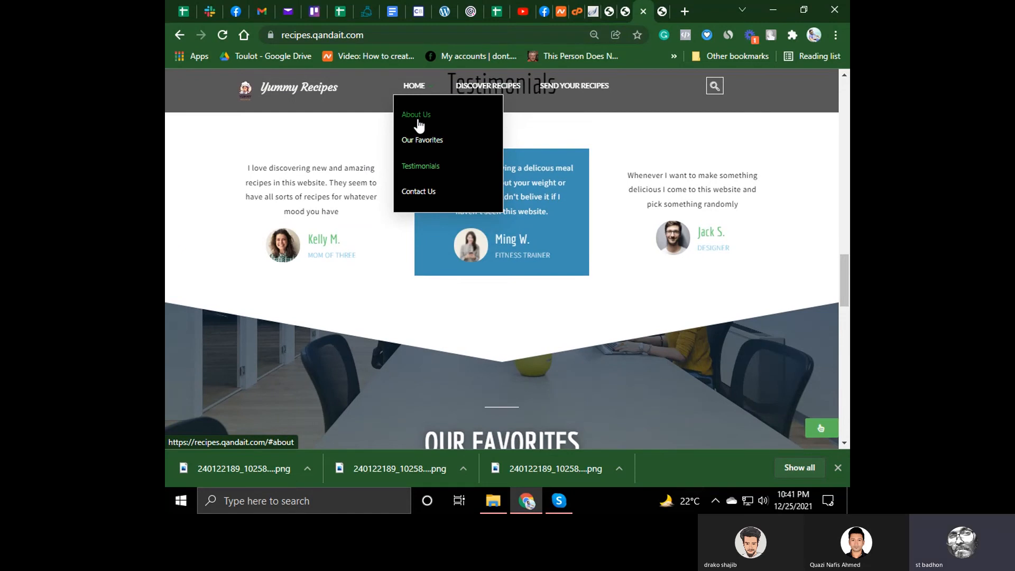
left_click(422, 117)
left_click(418, 193)
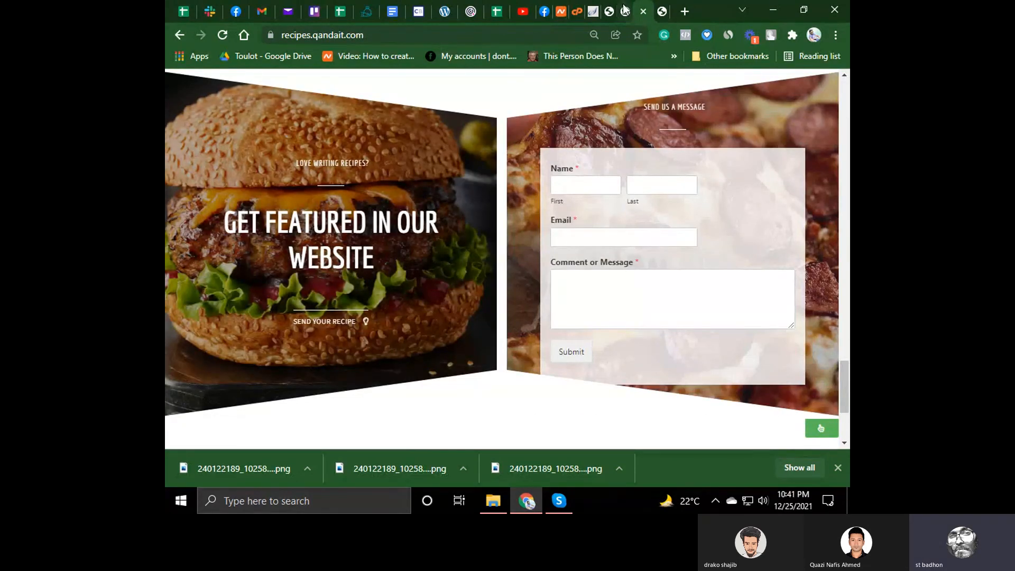
left_click(611, 12)
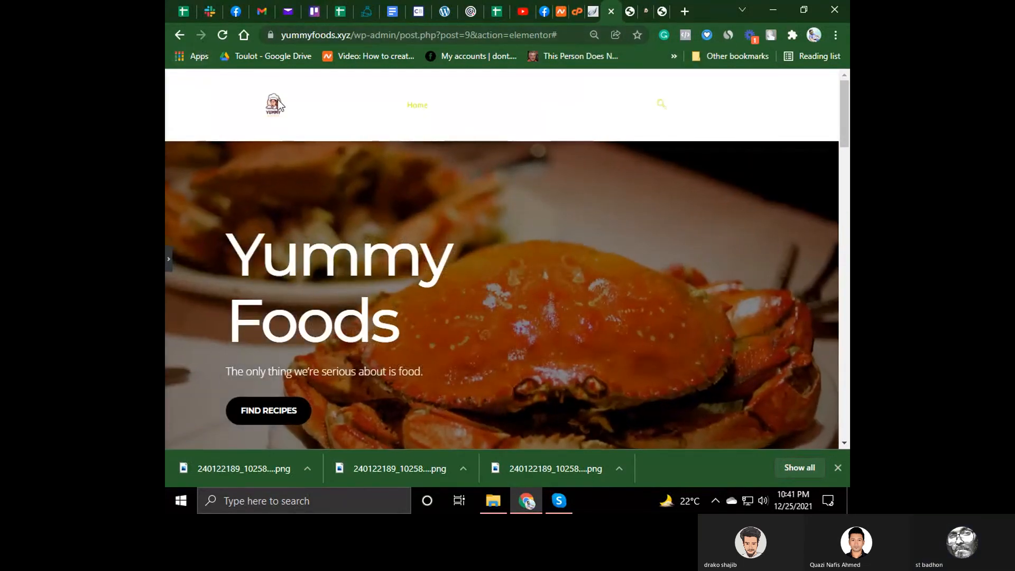
mouse_move(849, 118)
left_mouse_down()
mouse_move(849, 320)
mouse_move(848, 116)
left_mouse_up()
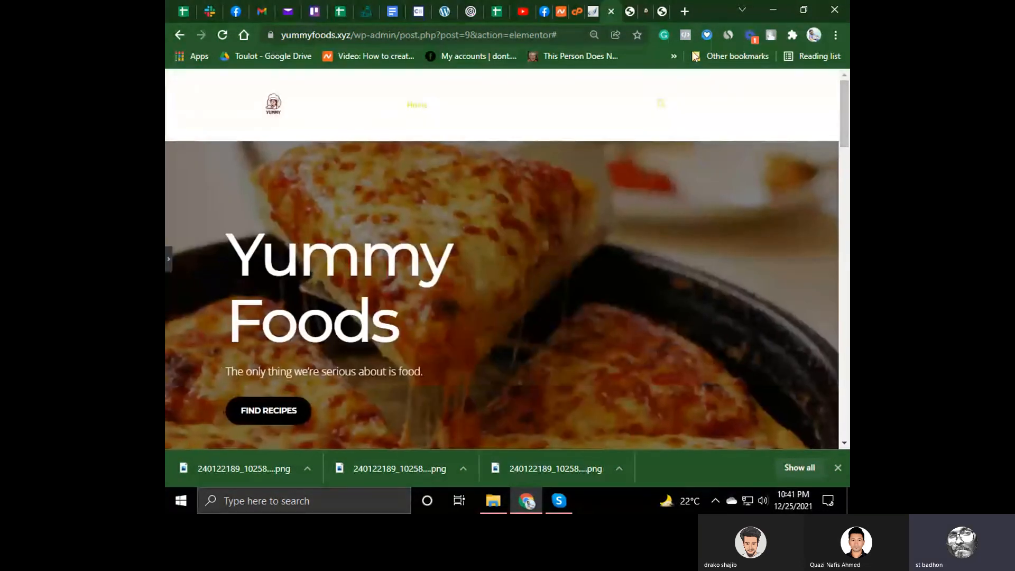
left_click(627, 5)
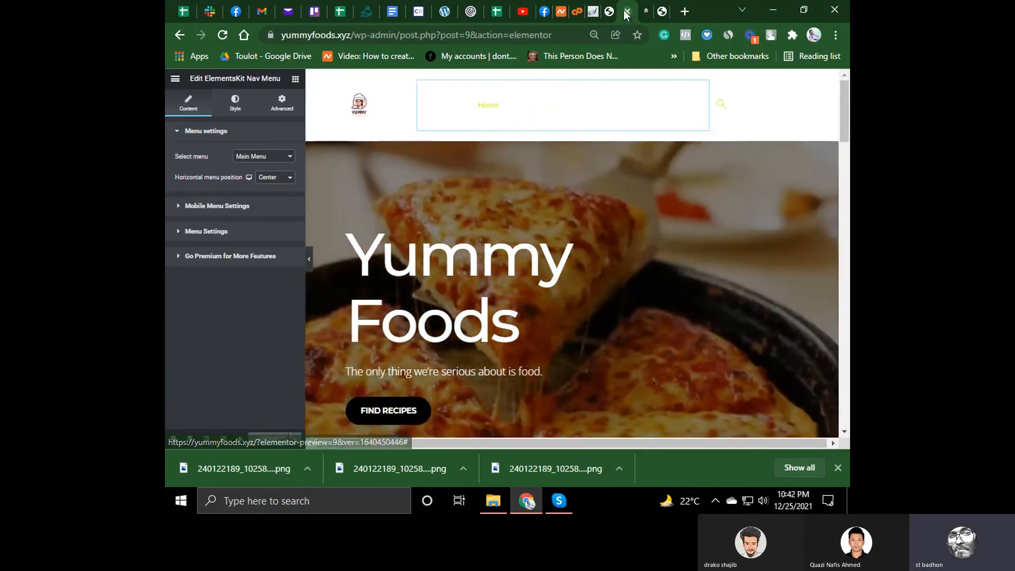
- Move the WordPress Plugins browser tab beside the Elementor editor tabs and open the site's Menus screen at the Main Menu structure
left_click(645, 7)
left_click(660, 11)
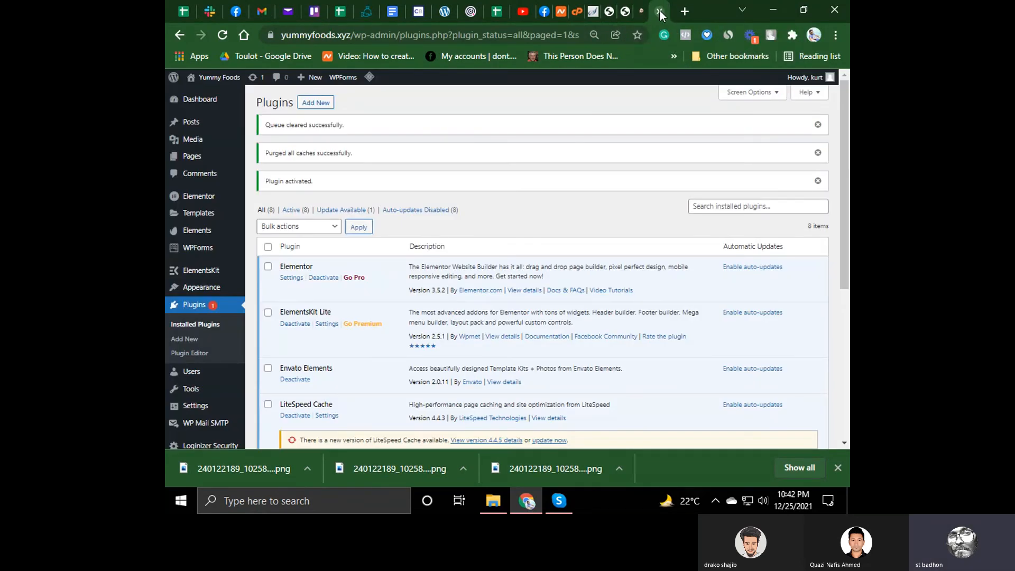
left_click_drag(652, 15, 636, 15)
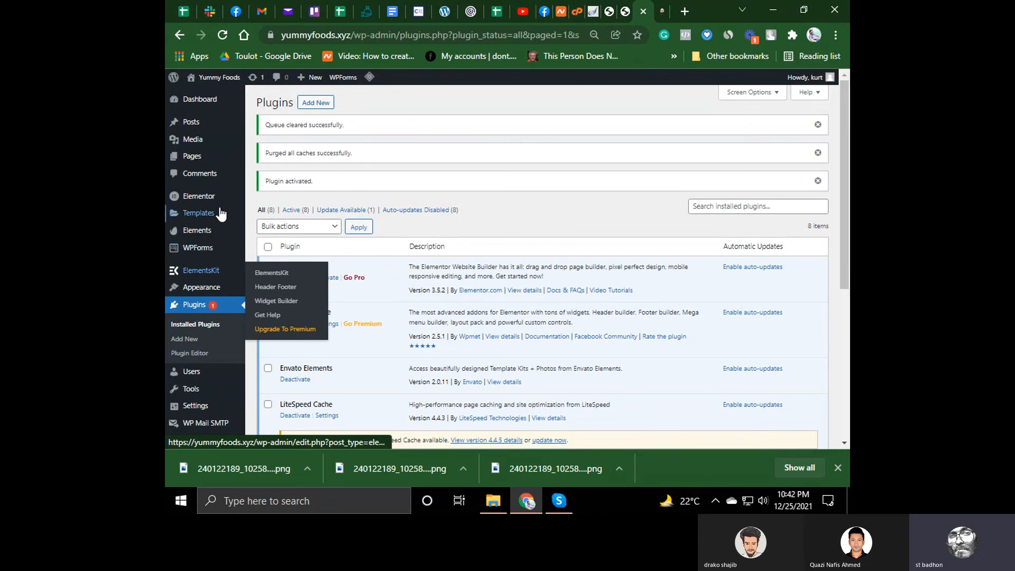
scroll(173, 337, "down", 1)
scroll(174, 337, "down", 2)
mouse_move(184, 363)
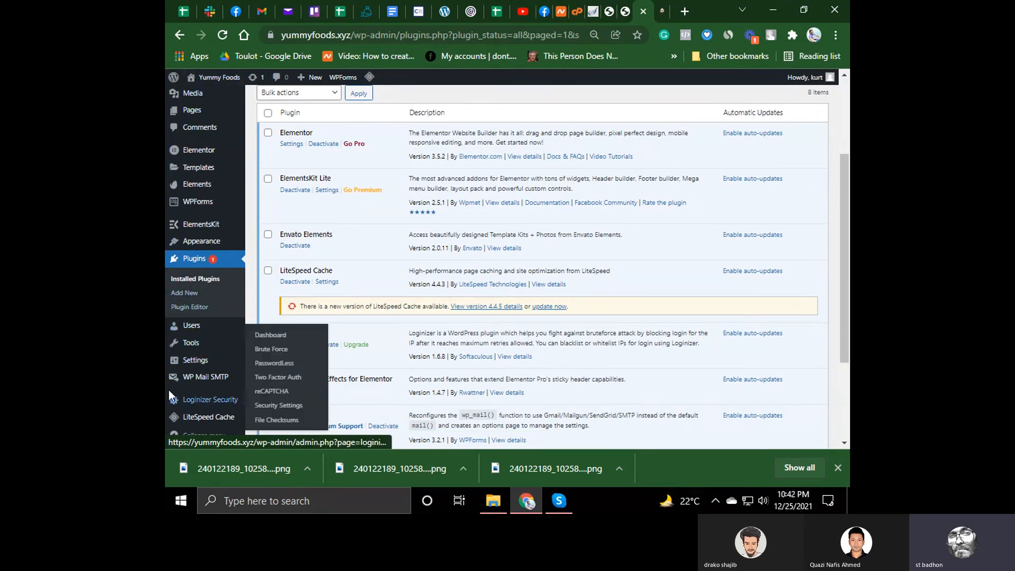
mouse_move(211, 246)
left_click(265, 272)
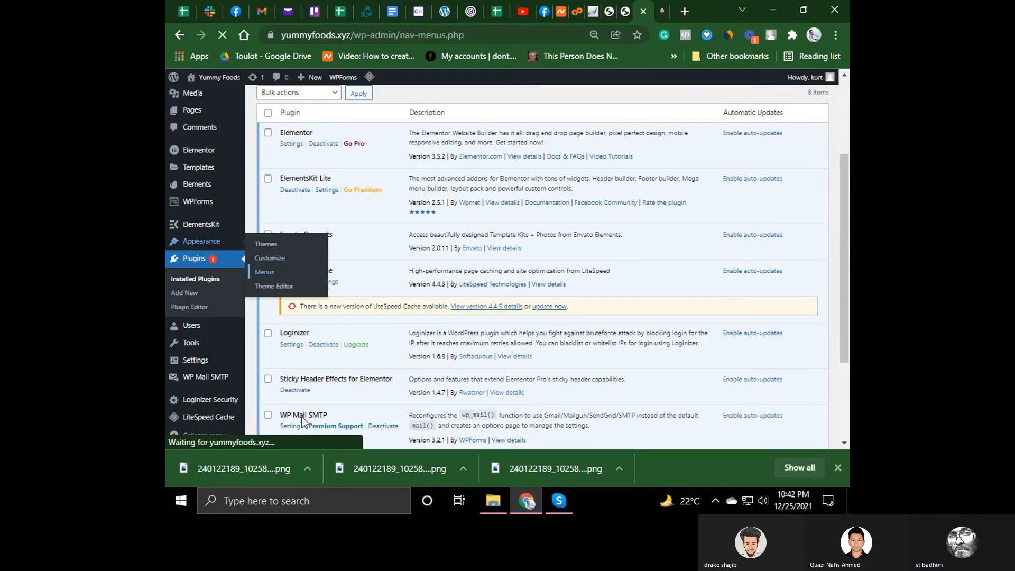
scroll(470, 296, "down", 3)
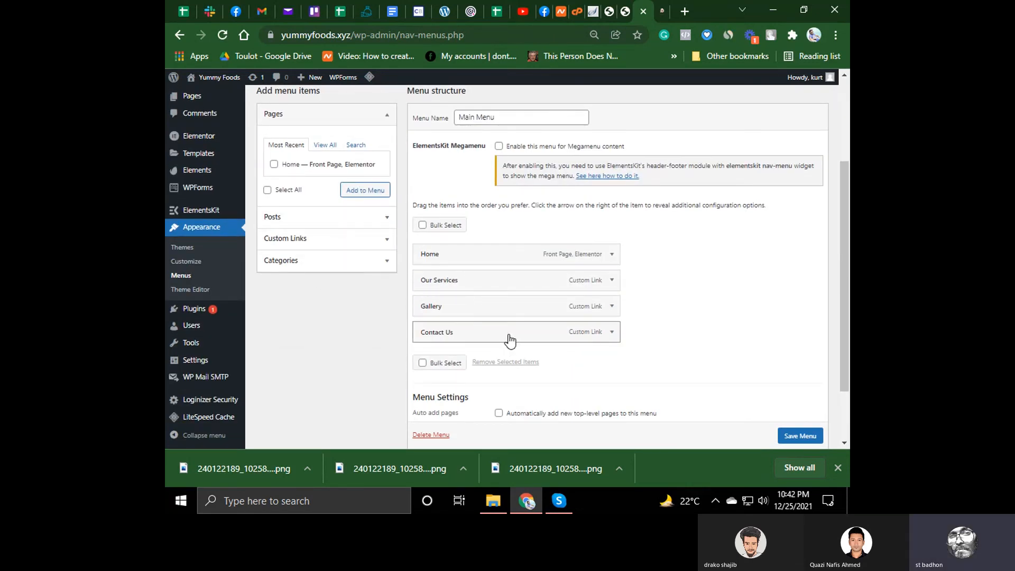
- Expand the Contact Us item in the Main Menu and inspect its anchor URL
left_click(611, 333)
left_click(437, 368)
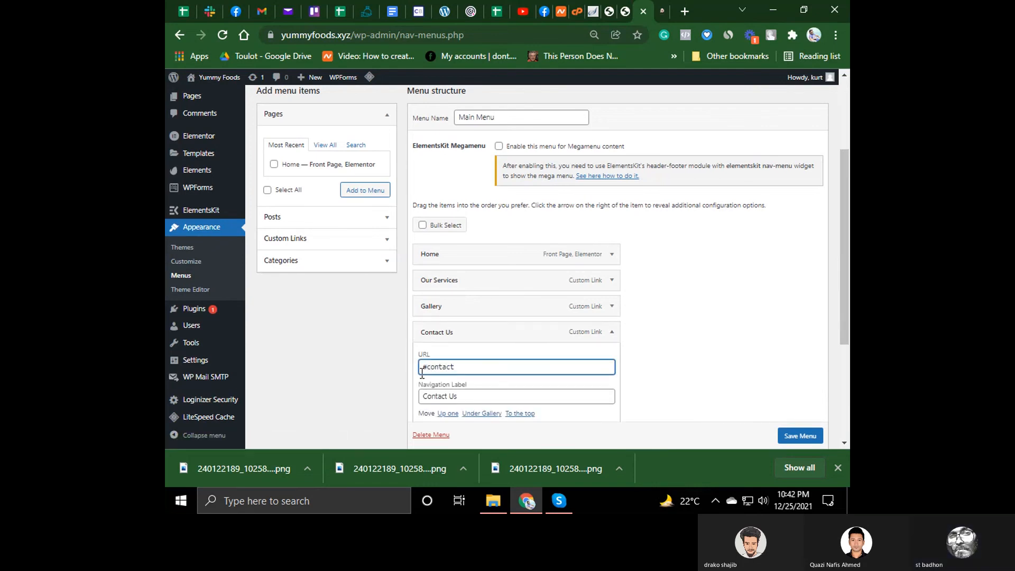
left_click(426, 366)
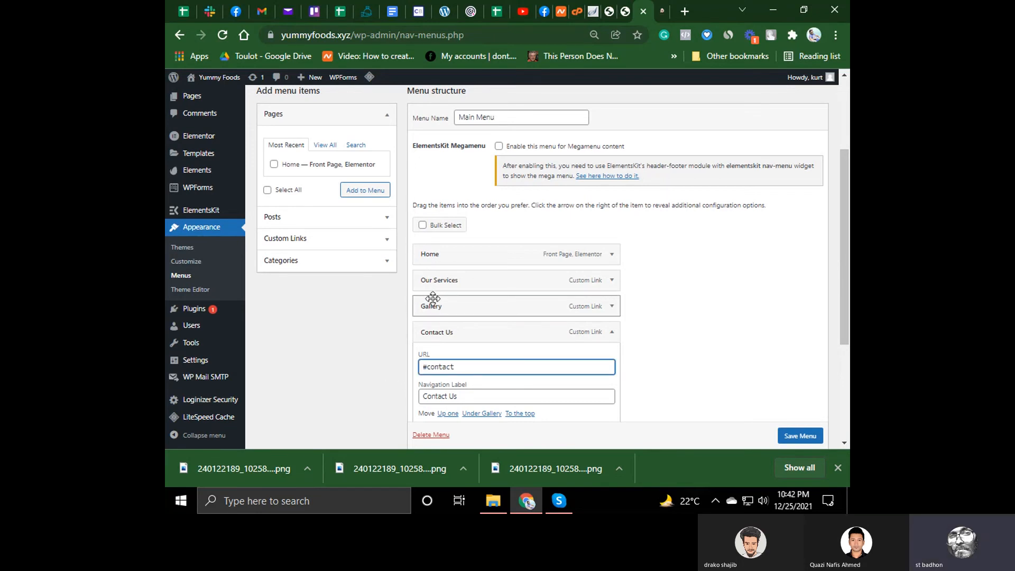
- Make Gallery a sub item of Our Services, save the Main Menu and return to the home page's Elementor editor
left_click_drag(442, 308, 454, 309)
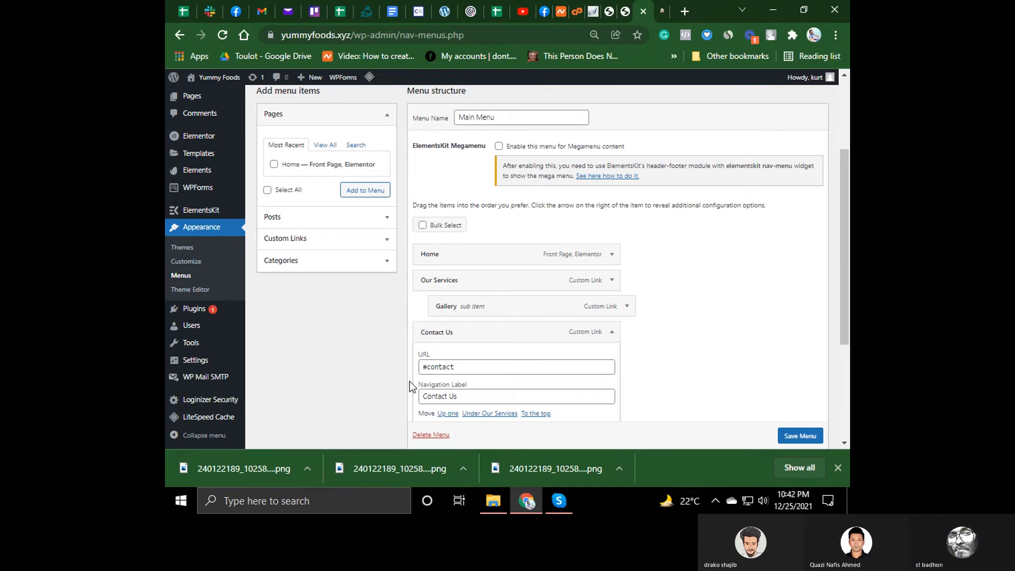
left_click(427, 368)
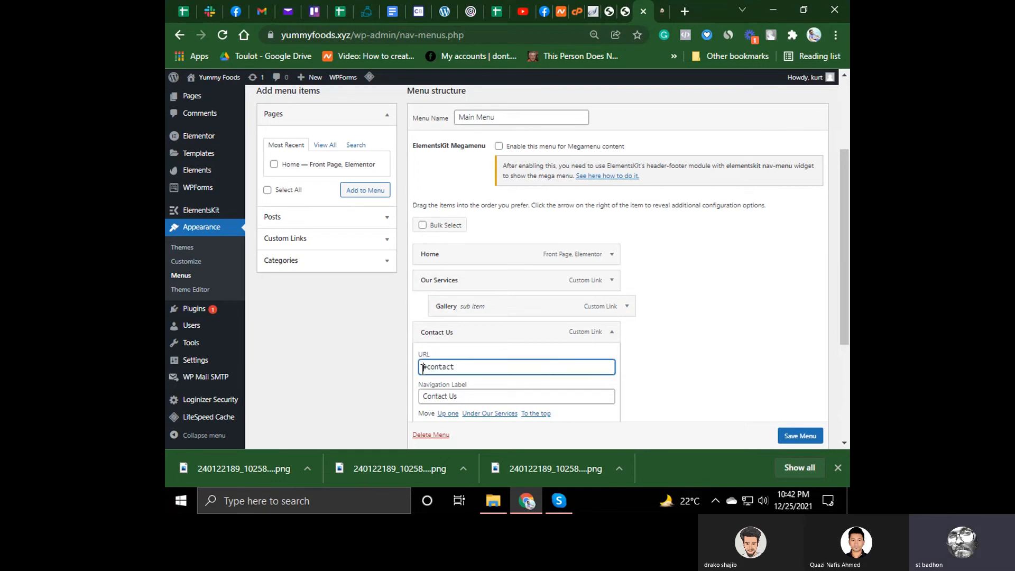
left_click_drag(430, 367, 465, 368)
scroll(639, 335, "down", 3)
left_click(798, 413)
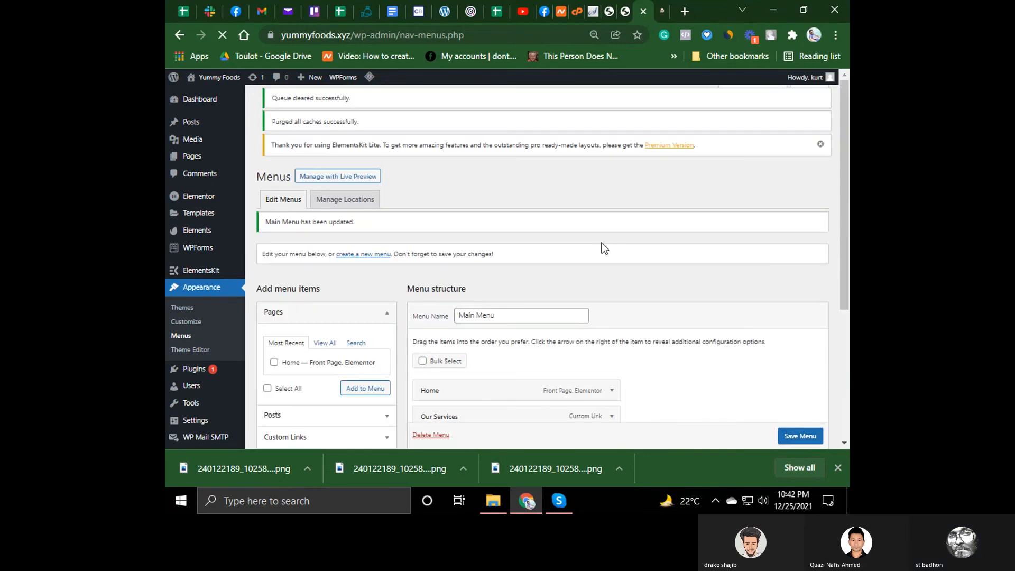
left_click(627, 11)
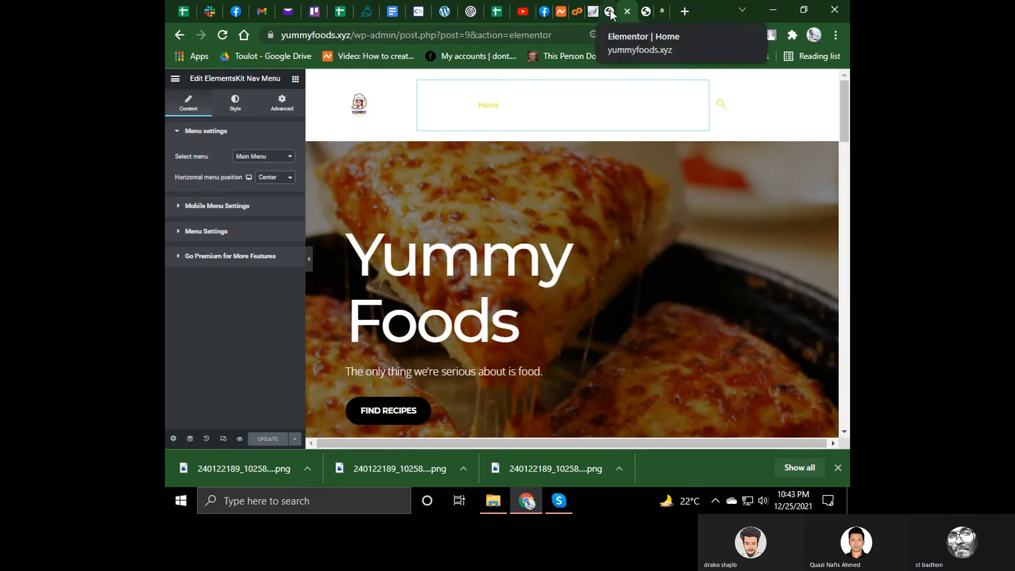
- Give the "say hi." section the CSS ID contact and update the page
scroll(646, 256, "down", 2)
left_click_drag(845, 118, 839, 363)
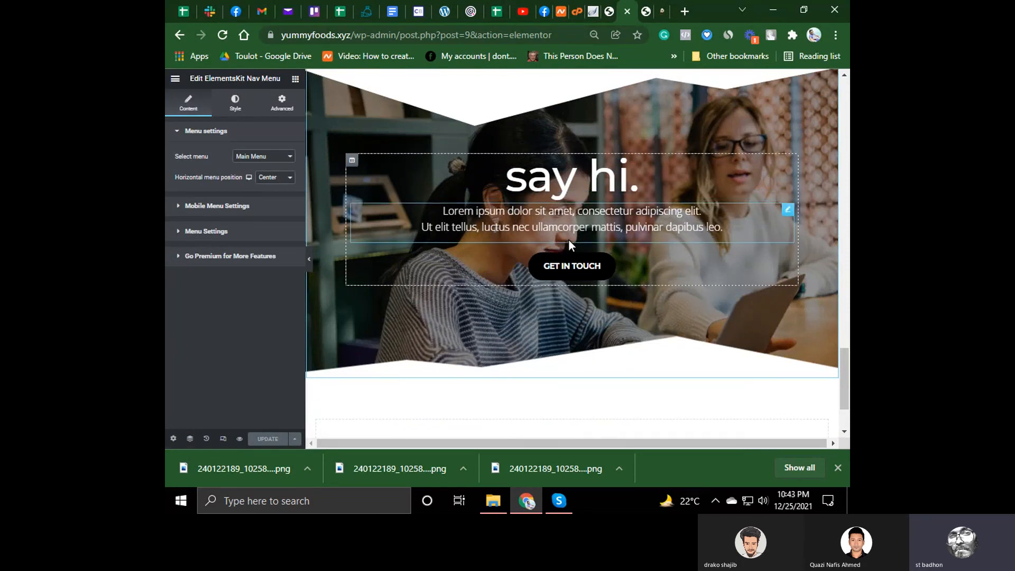
scroll(569, 239, "up", 2)
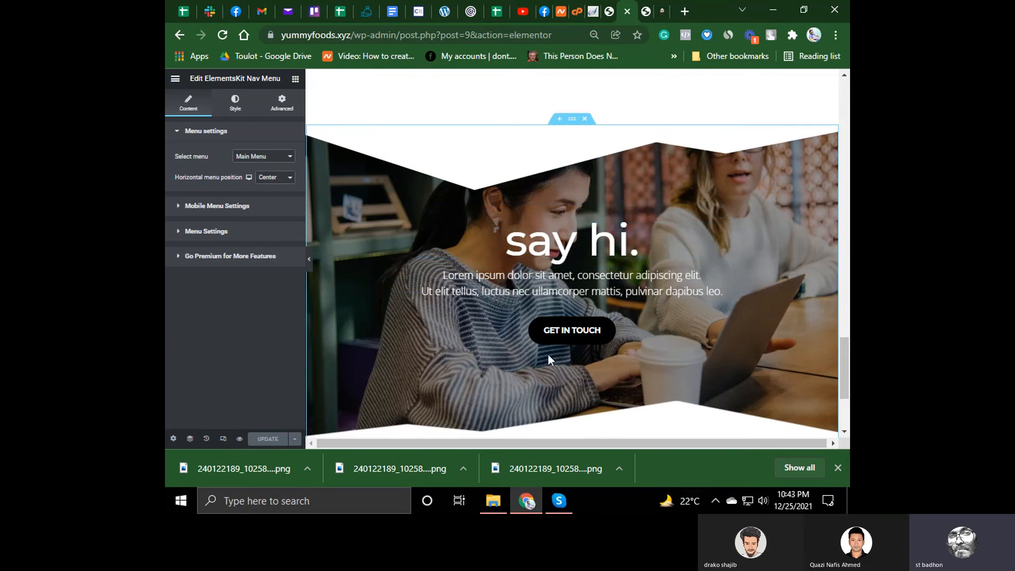
left_click(573, 121)
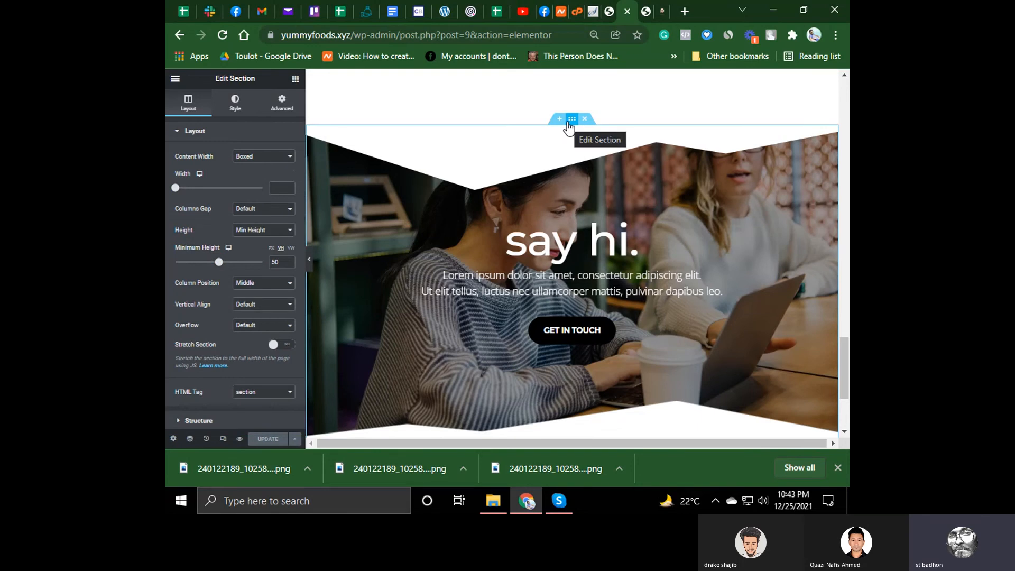
left_click(283, 108)
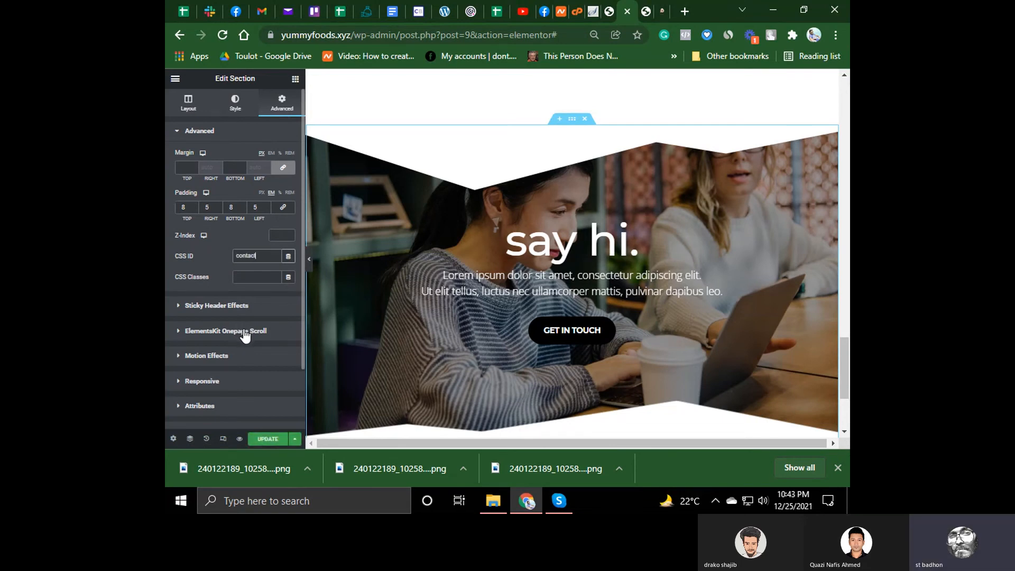
left_click(265, 441)
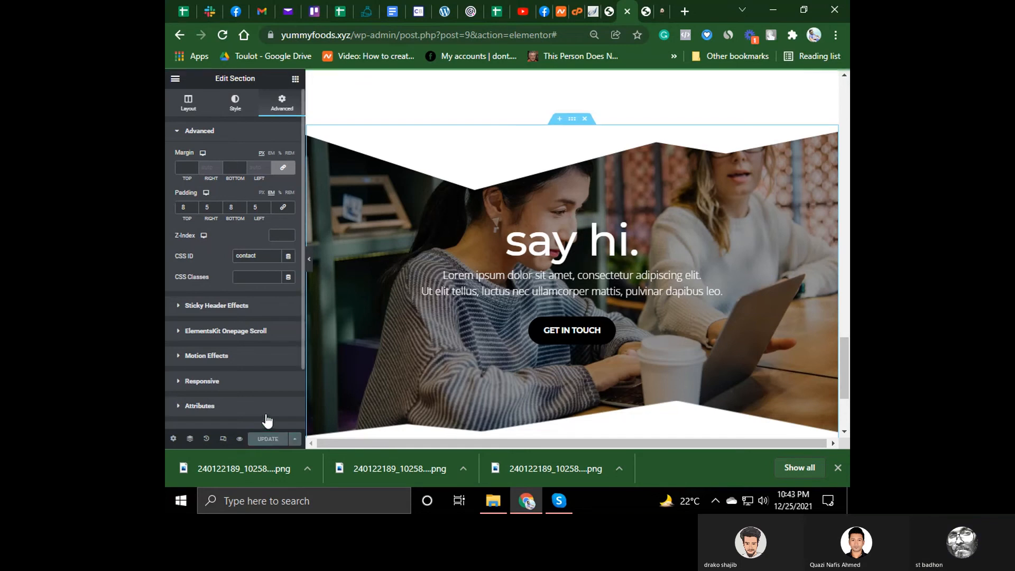
- Preview the updated page, test its Contact Us menu link, and close the preview to return to the editor
left_click(239, 439)
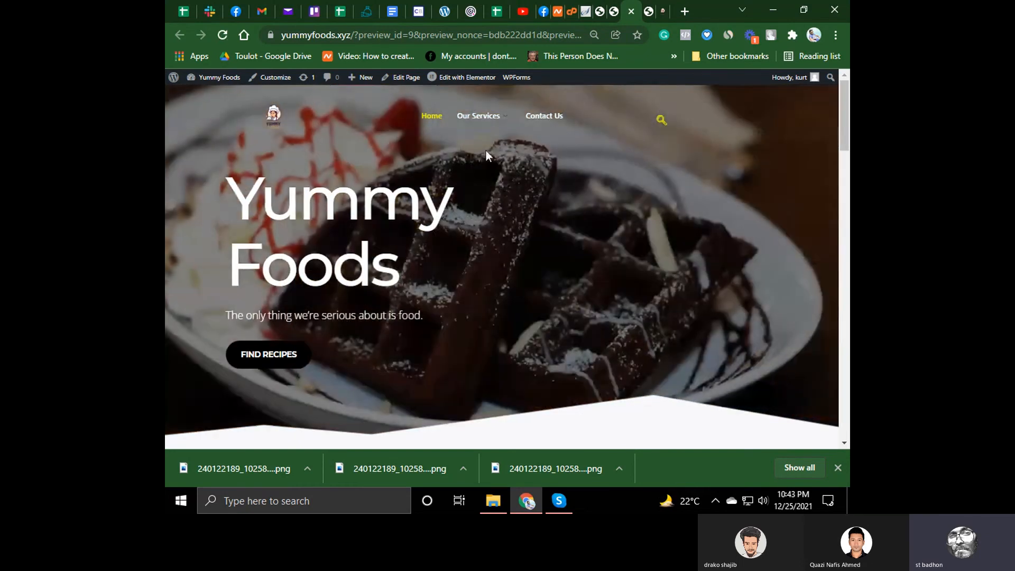
mouse_move(506, 120)
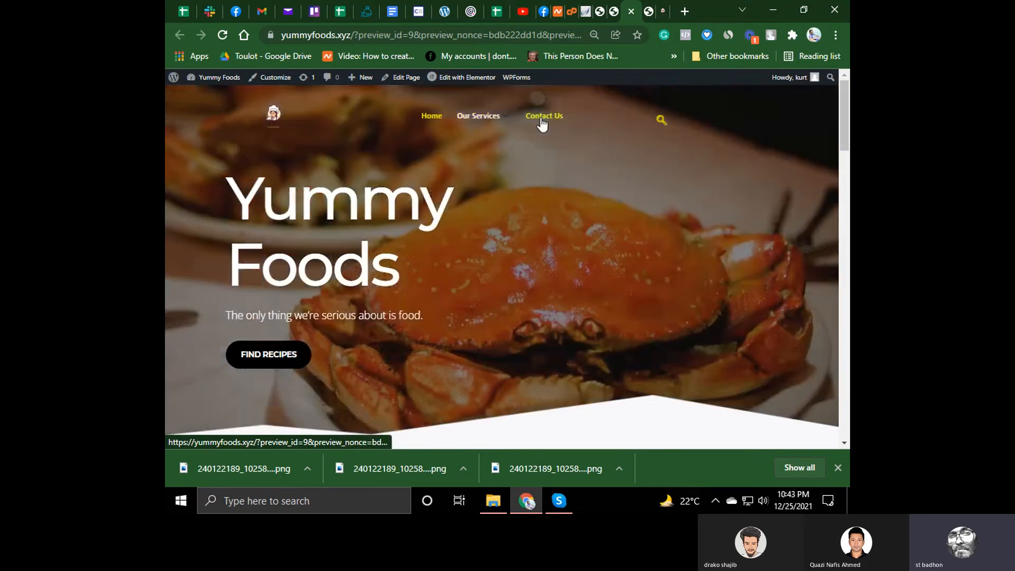
left_click(542, 121)
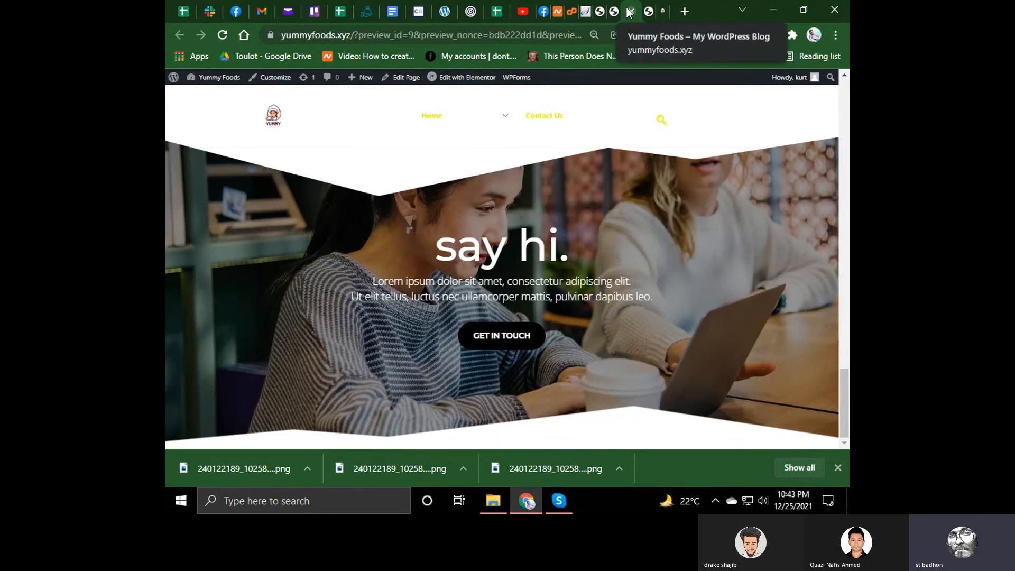
left_click(559, 502)
left_click(559, 503)
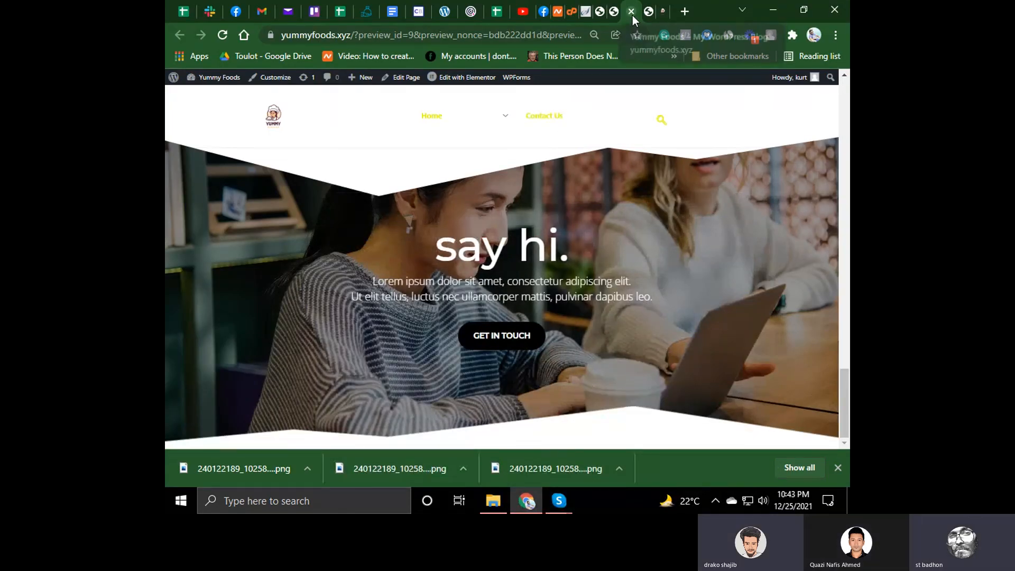
left_click(612, 8)
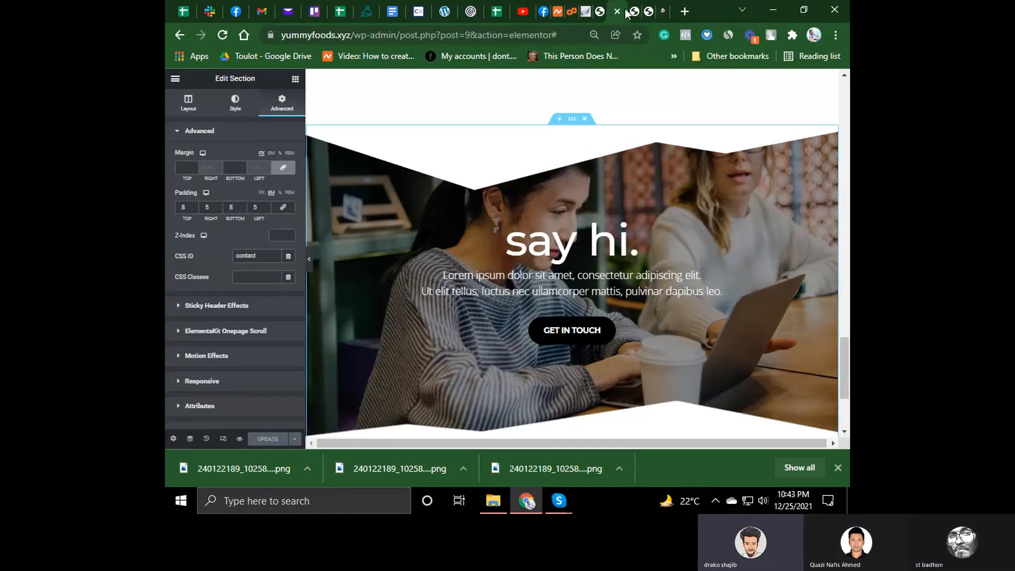
left_click(630, 11)
left_click(633, 11)
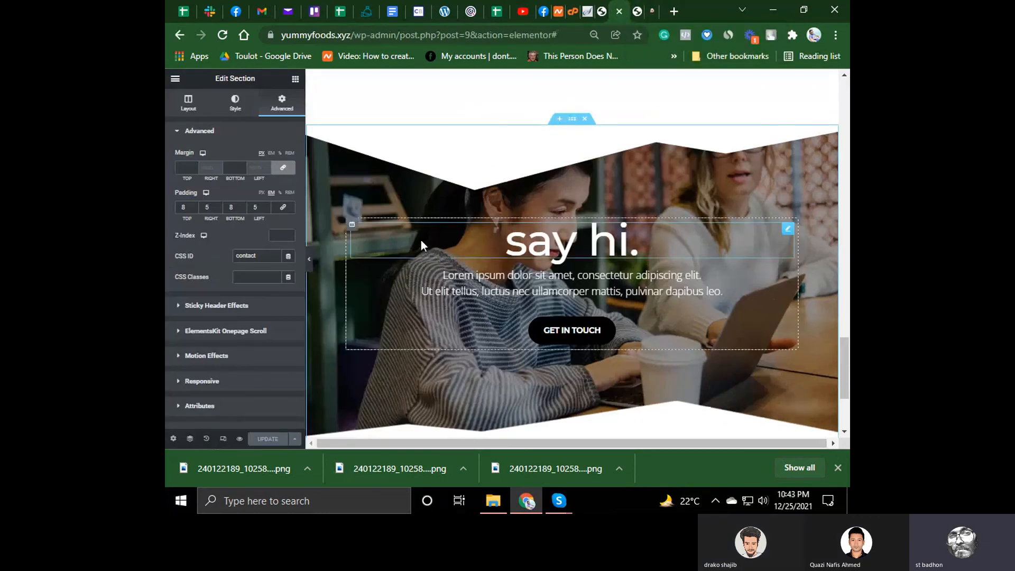
scroll(421, 248, "down", 3)
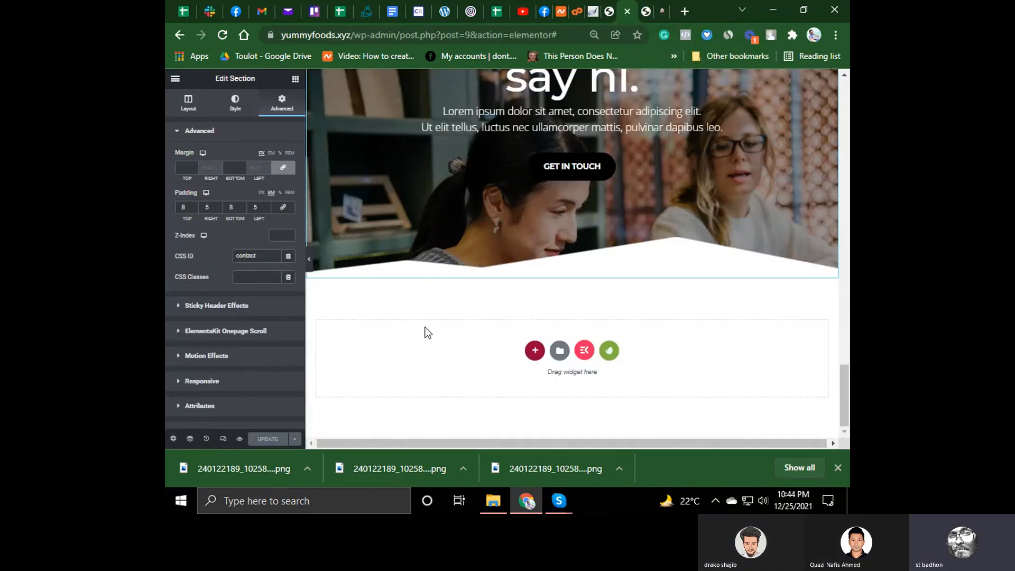
left_click(814, 369)
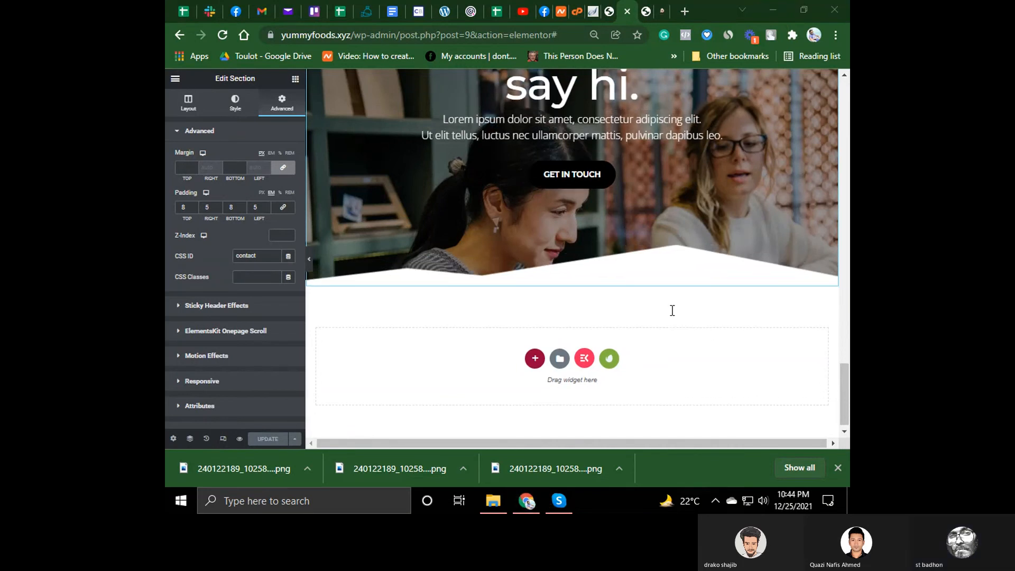
scroll(671, 311, "up", 10)
scroll(654, 321, "up", 15)
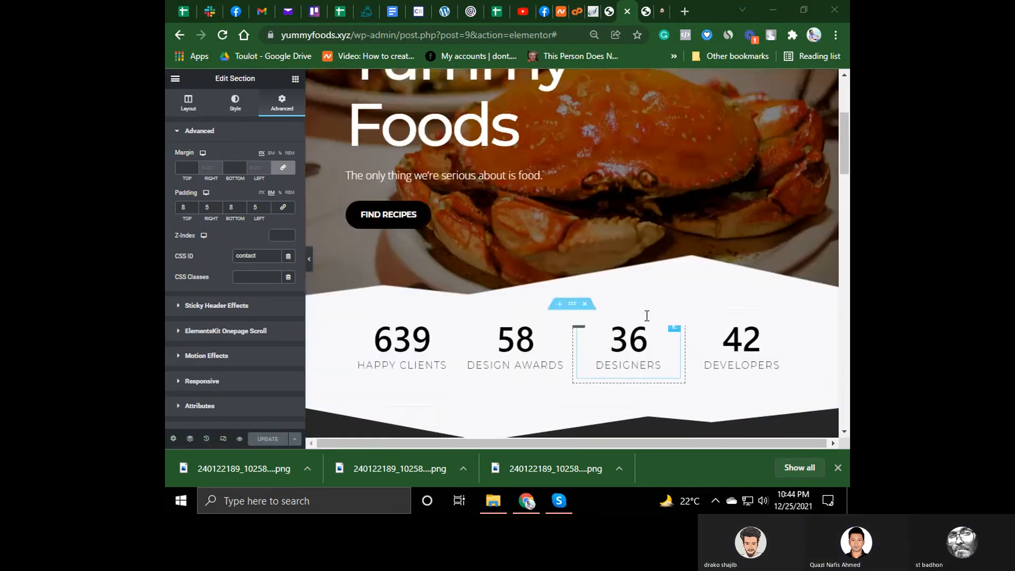
left_click_drag(845, 128, 811, 452)
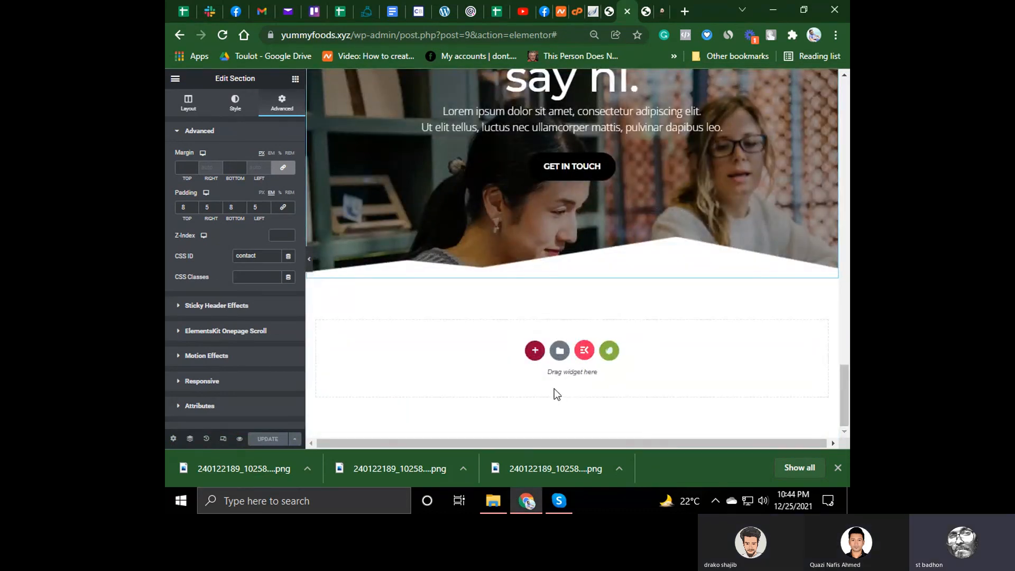
left_click(560, 353)
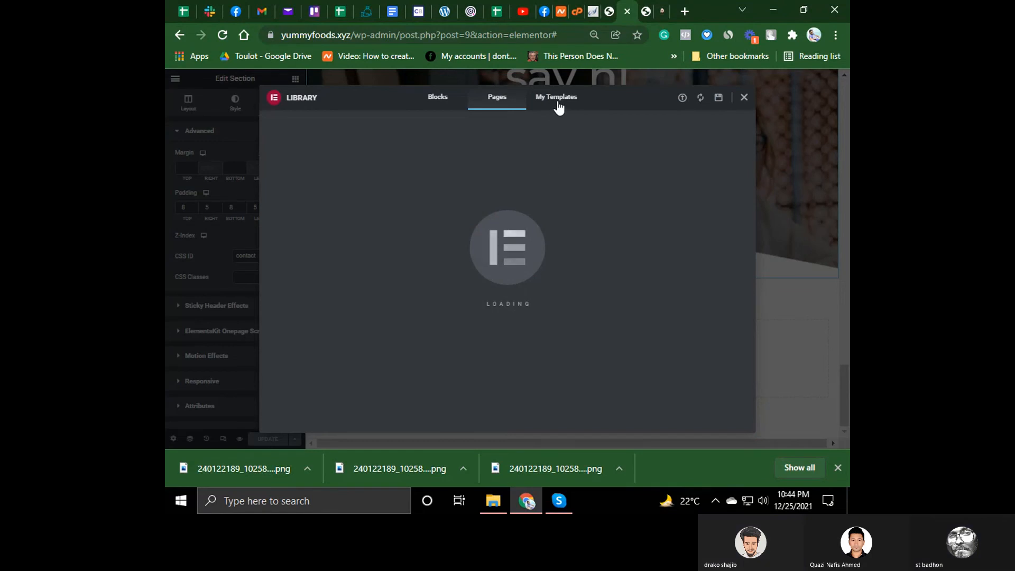
left_click(743, 100)
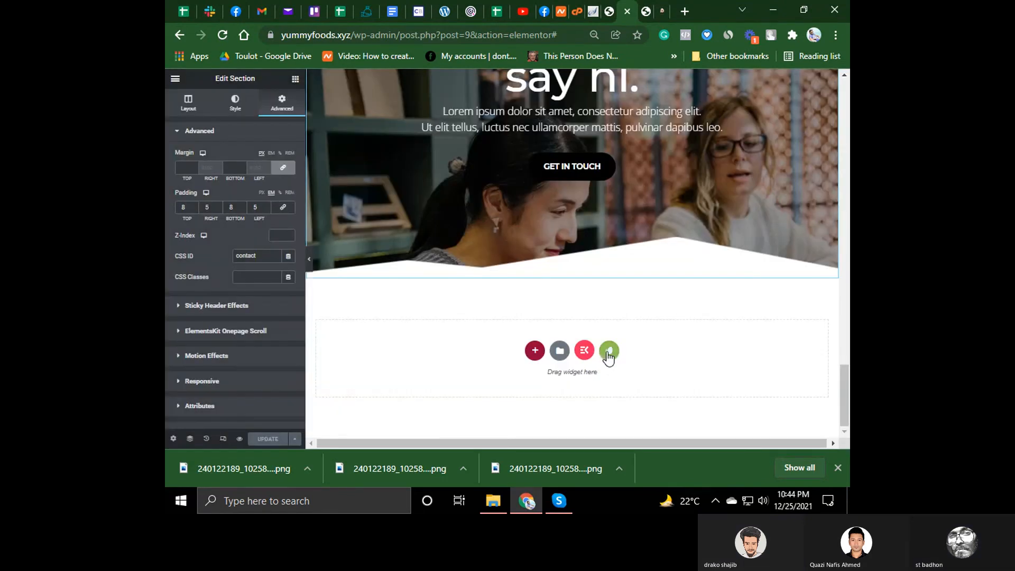
left_click_drag(844, 398, 818, 90)
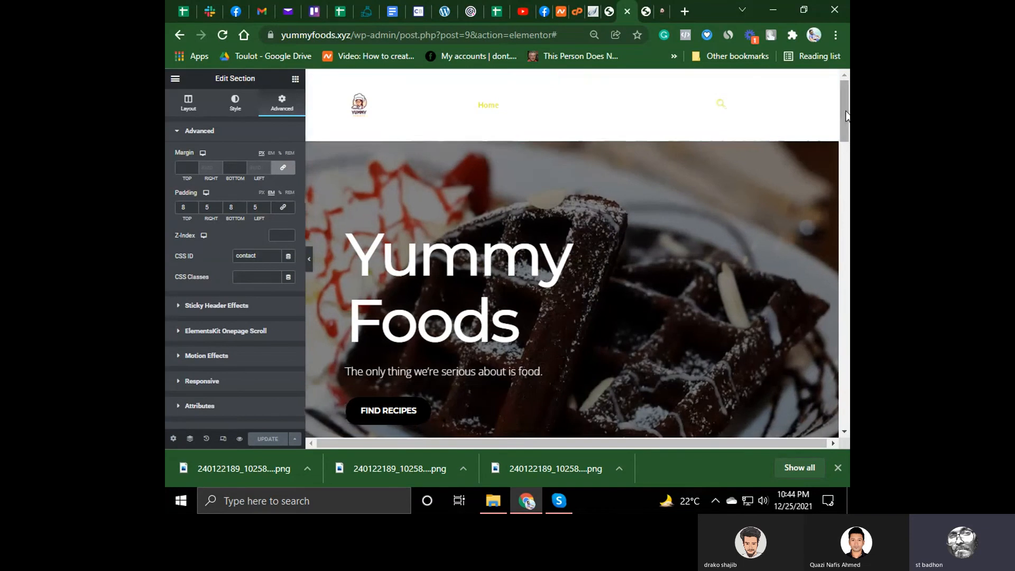
left_click_drag(846, 116, 844, 403)
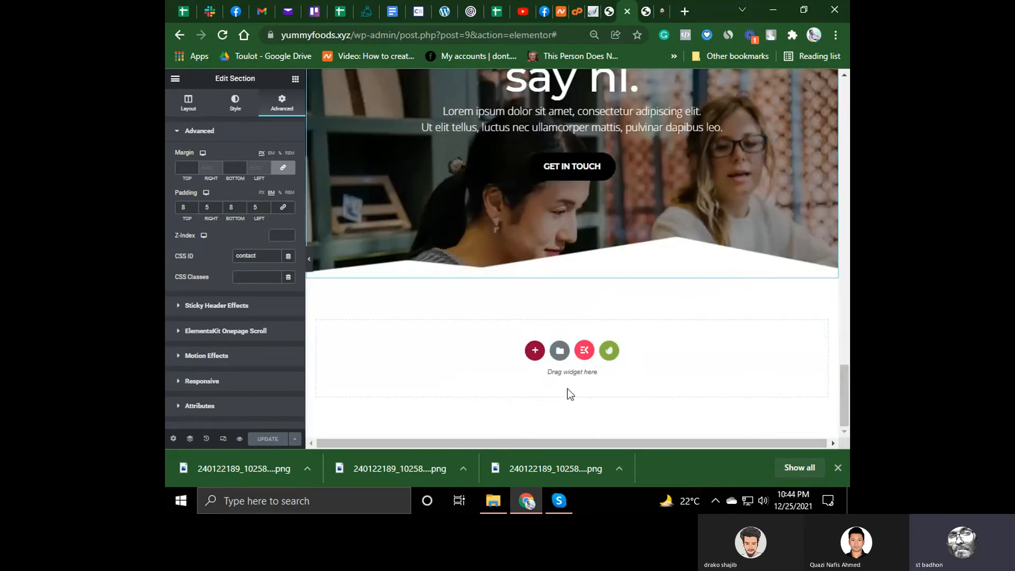
- Browse the ElementsKit section designs in the Footer category and close the library without inserting one
left_click(584, 351)
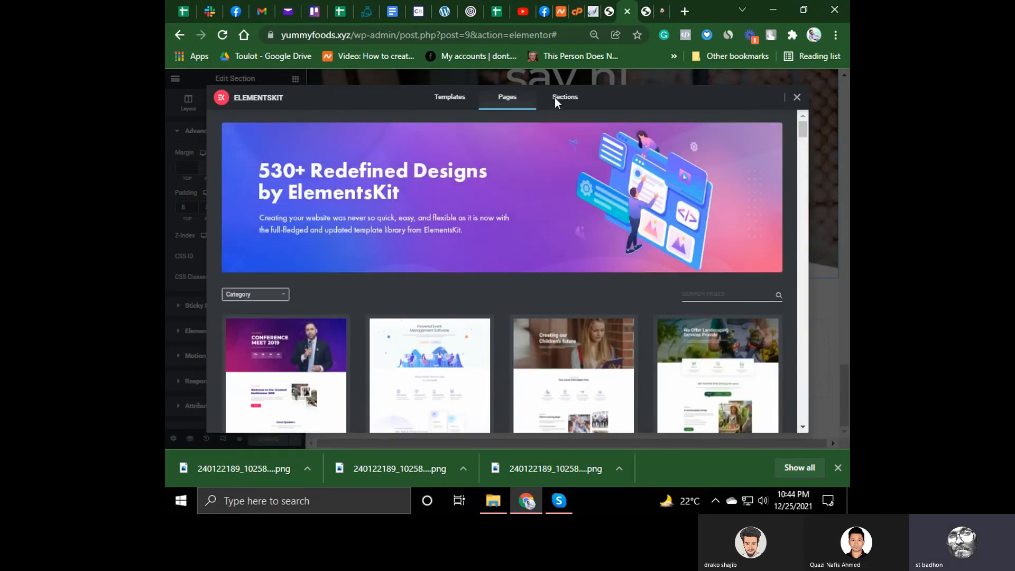
left_click(559, 99)
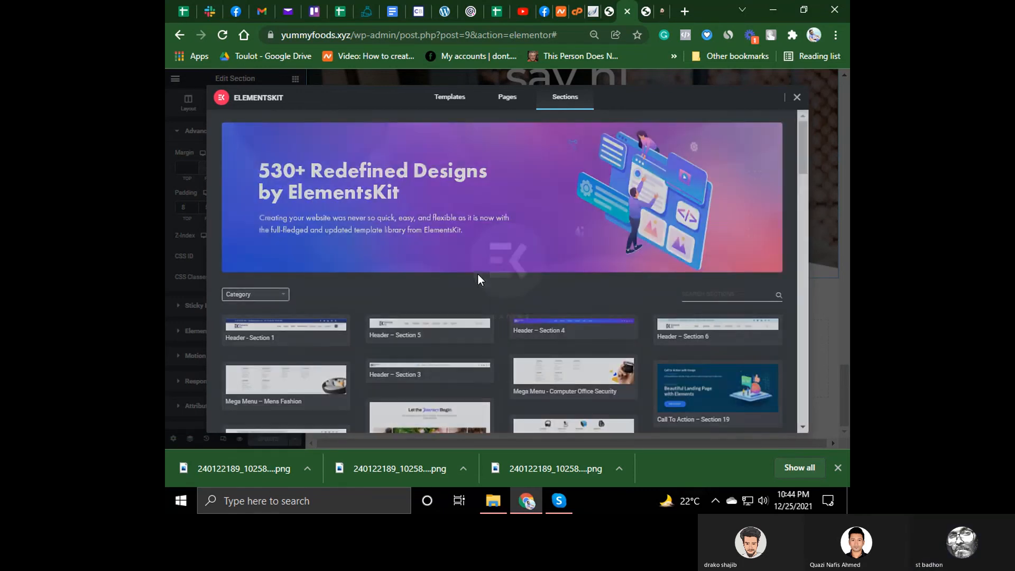
scroll(475, 279, "down", 3)
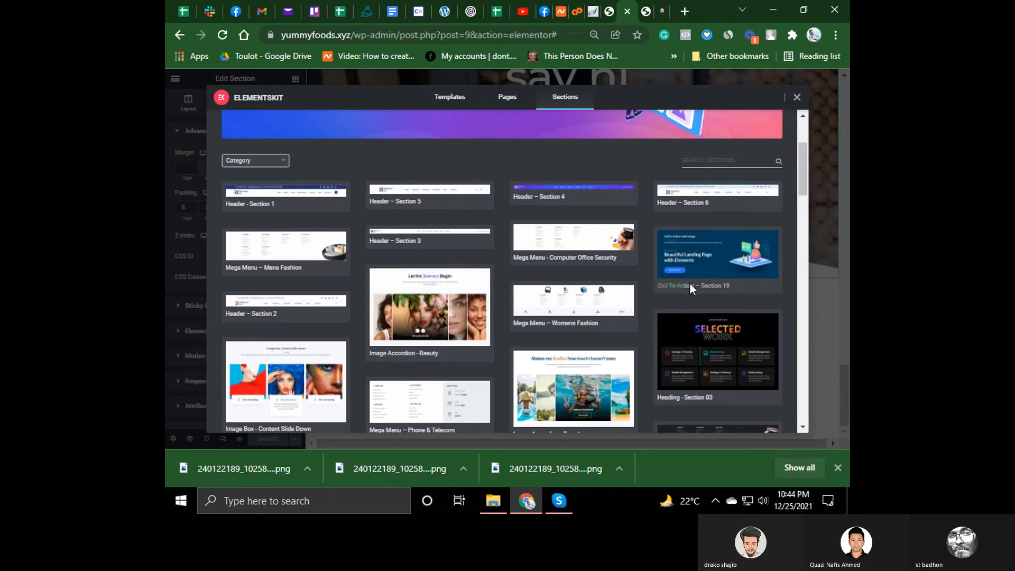
left_click(278, 162)
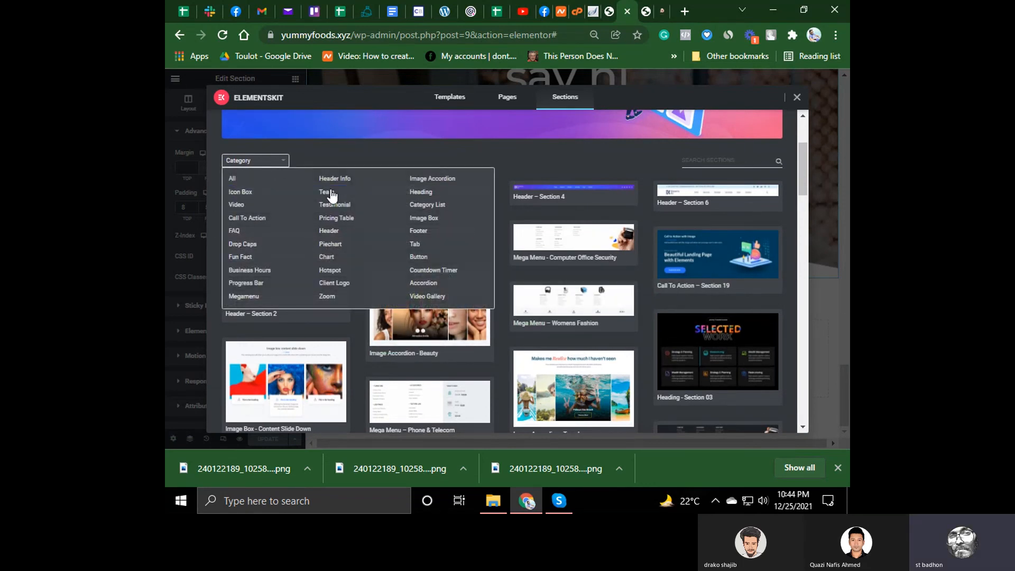
left_click(418, 231)
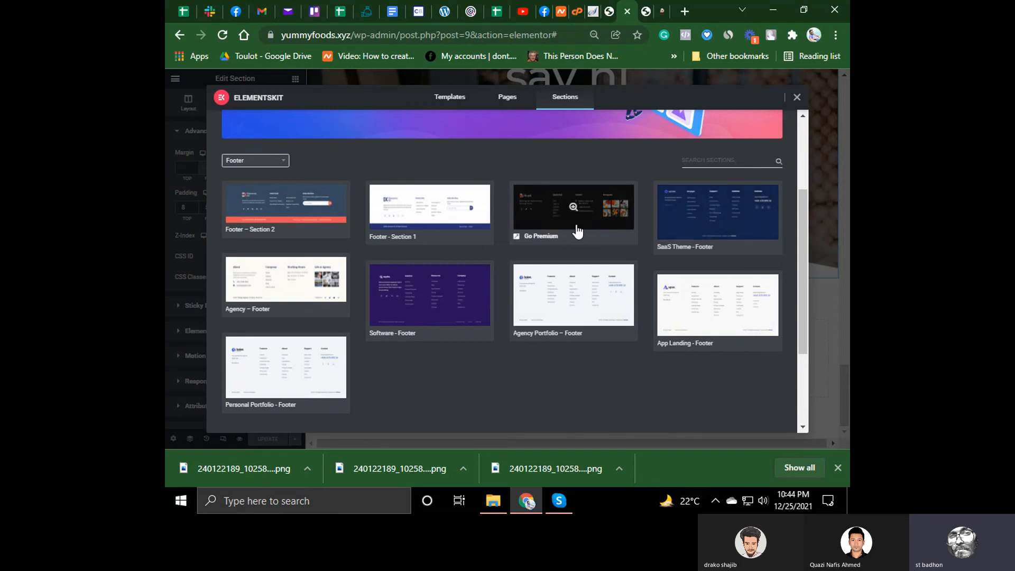
left_click(797, 97)
- Insert the free Footer block with About Us, Pages, Help and Social Media columns below the "say hi." section
left_click(616, 352)
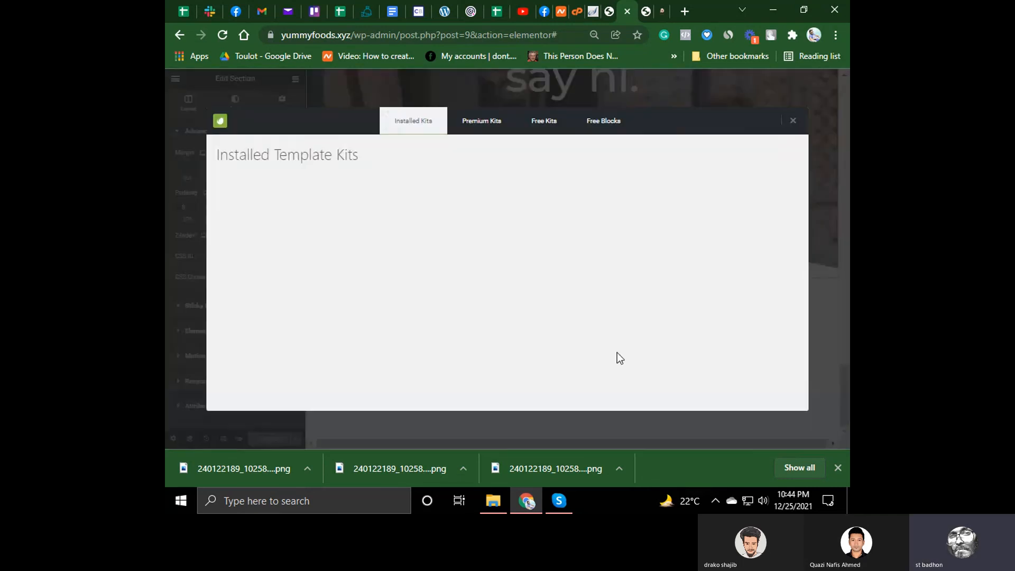
left_click(612, 134)
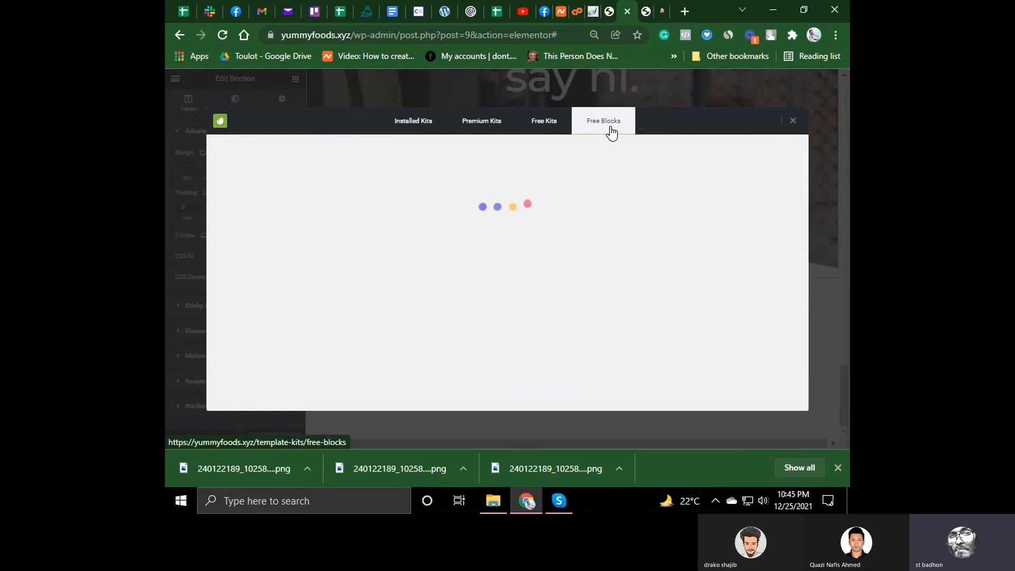
left_click(643, 237)
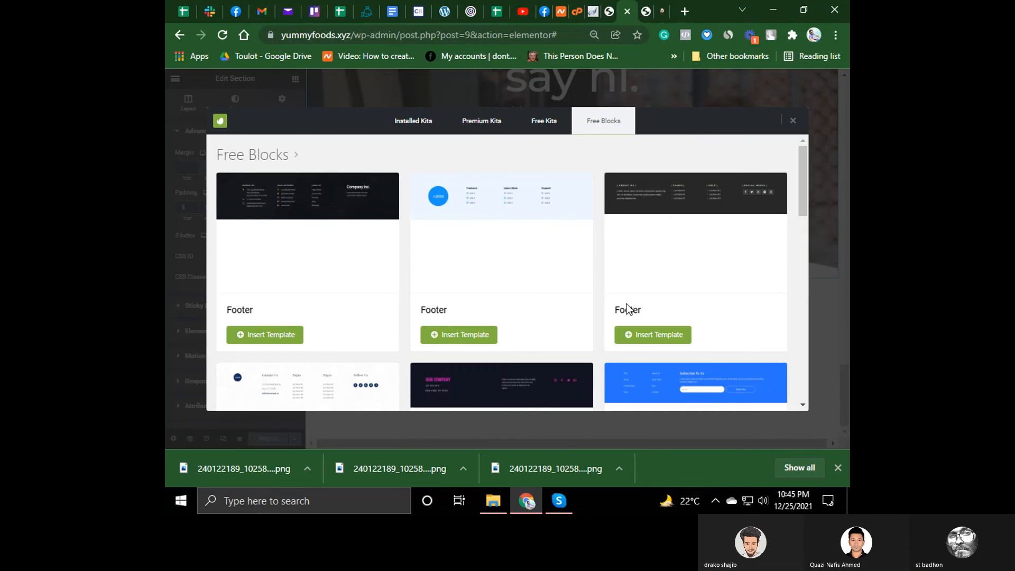
left_click(628, 337)
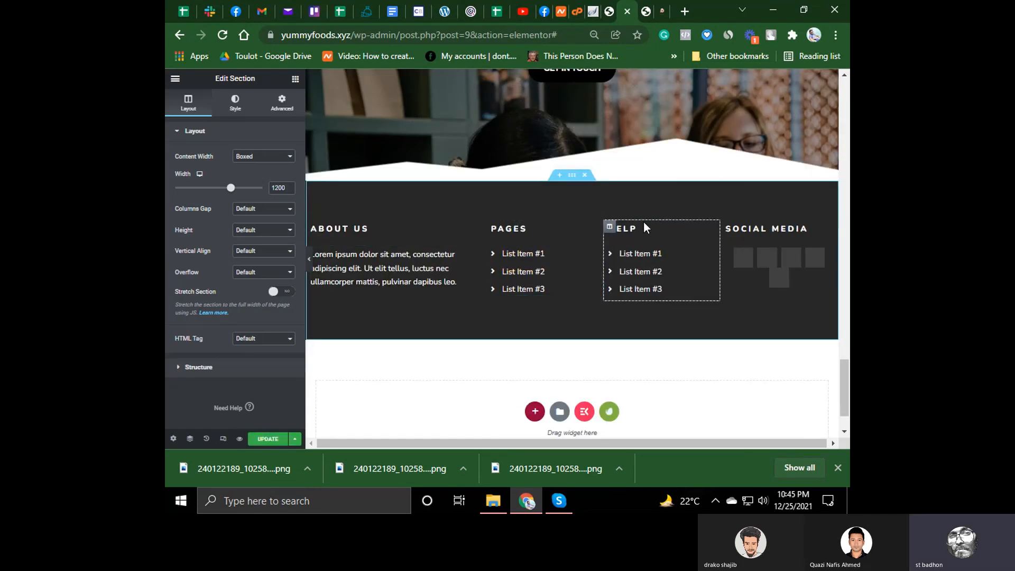
- Delete the Help column from the footer
left_click(611, 227)
right_click(610, 229)
left_click(633, 367)
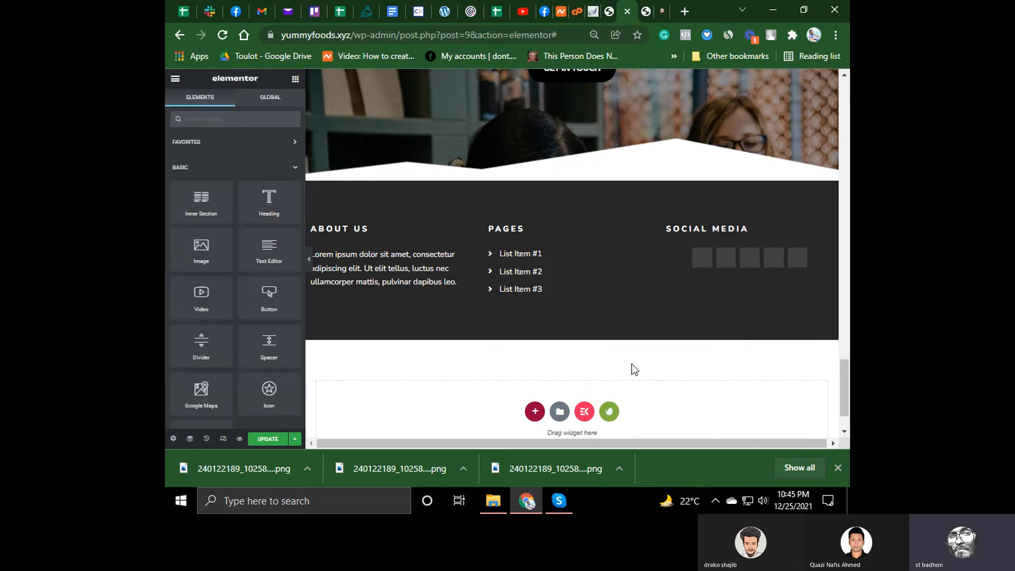
- Inspect the footer's social icons and open its About Us text for editing
left_click(733, 265)
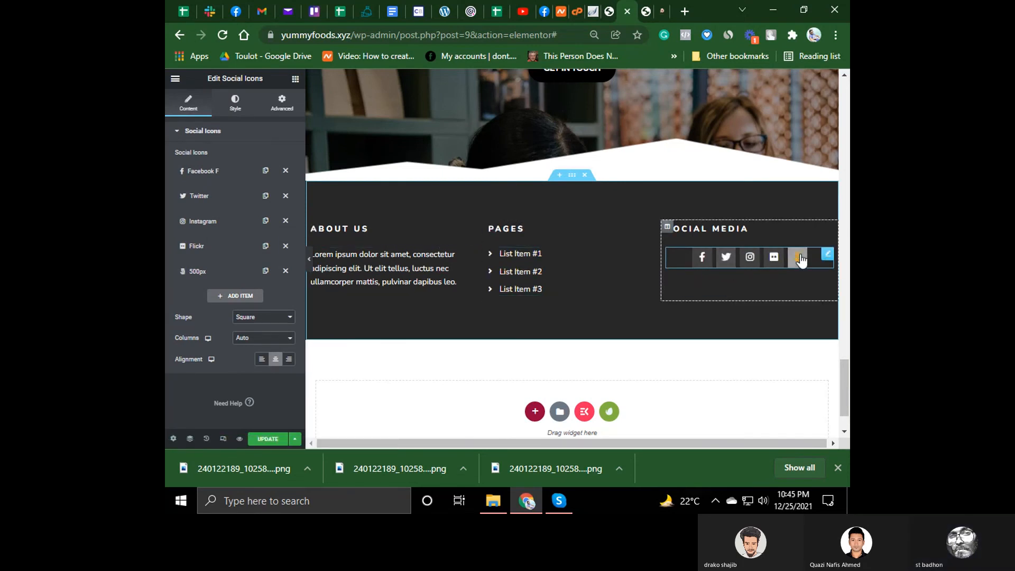
left_click(392, 263)
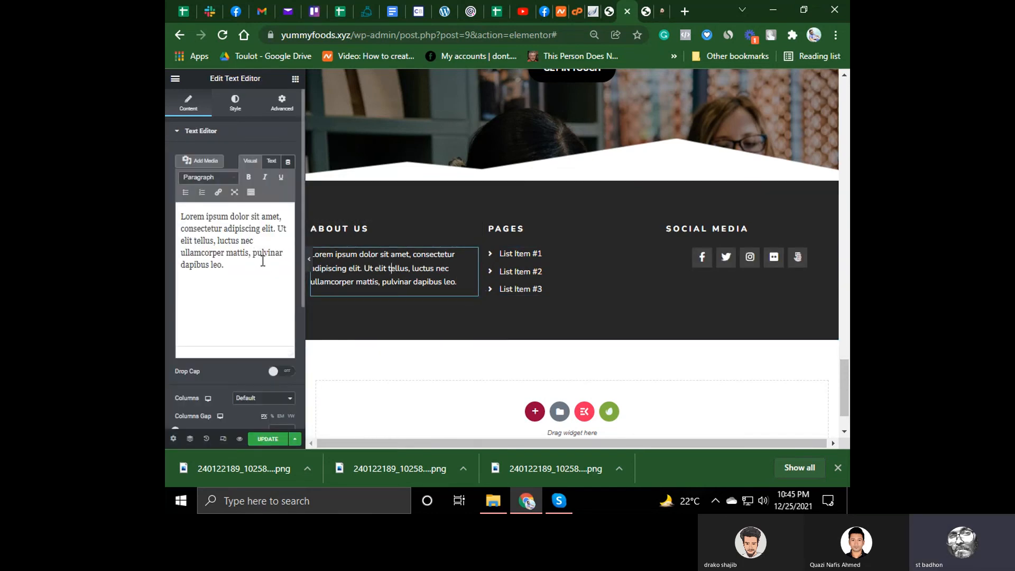
key("ctrl+a")
- Rename the first item of the footer's Pages list to Home and link it to the Home page
left_click(489, 258)
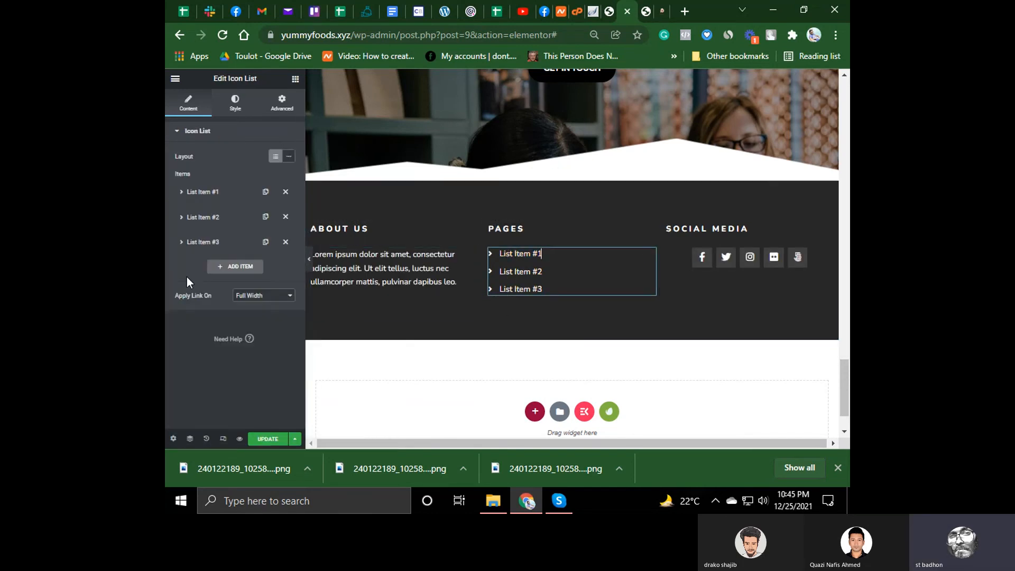
left_click(200, 193)
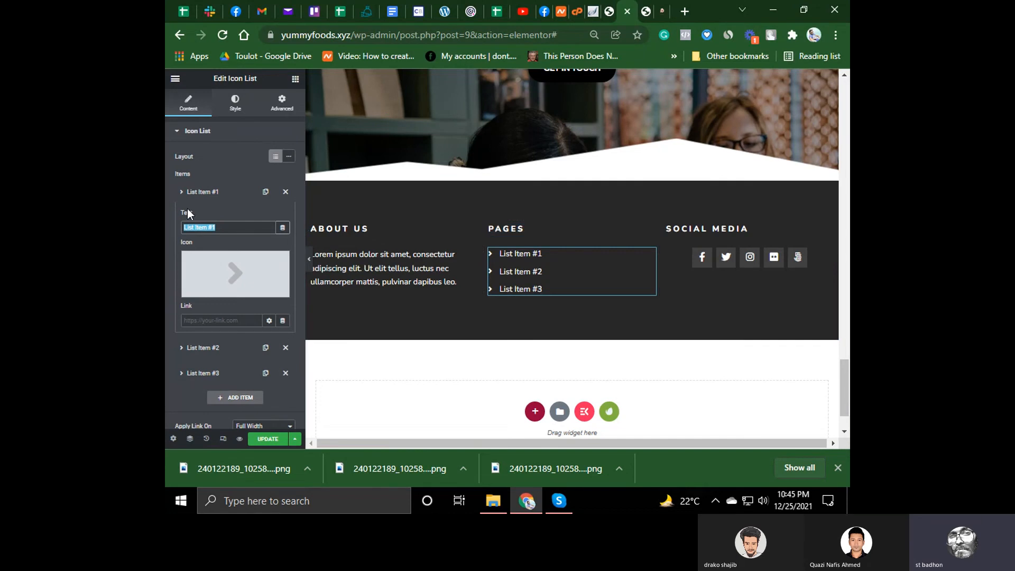
type("H")
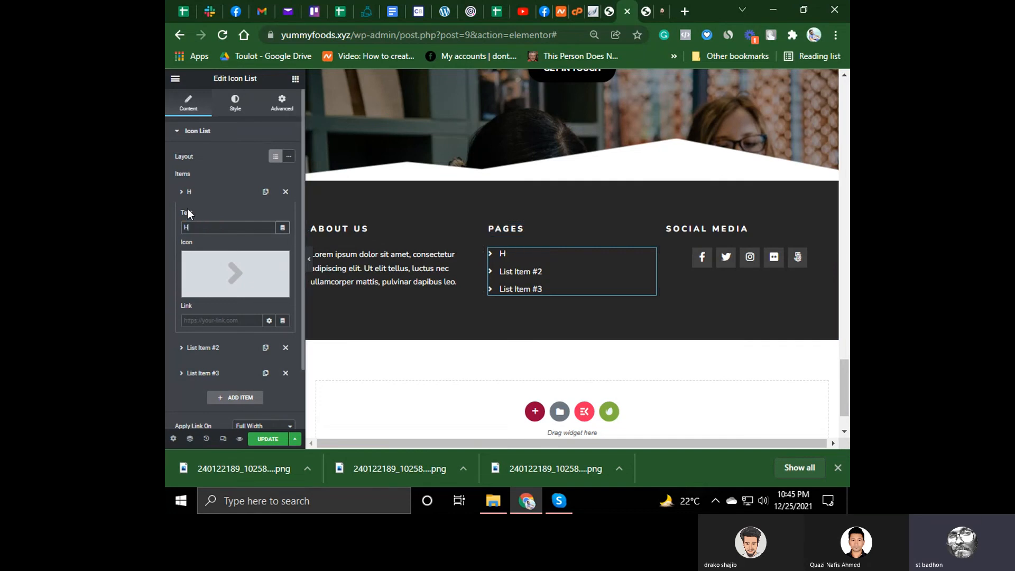
type("ome")
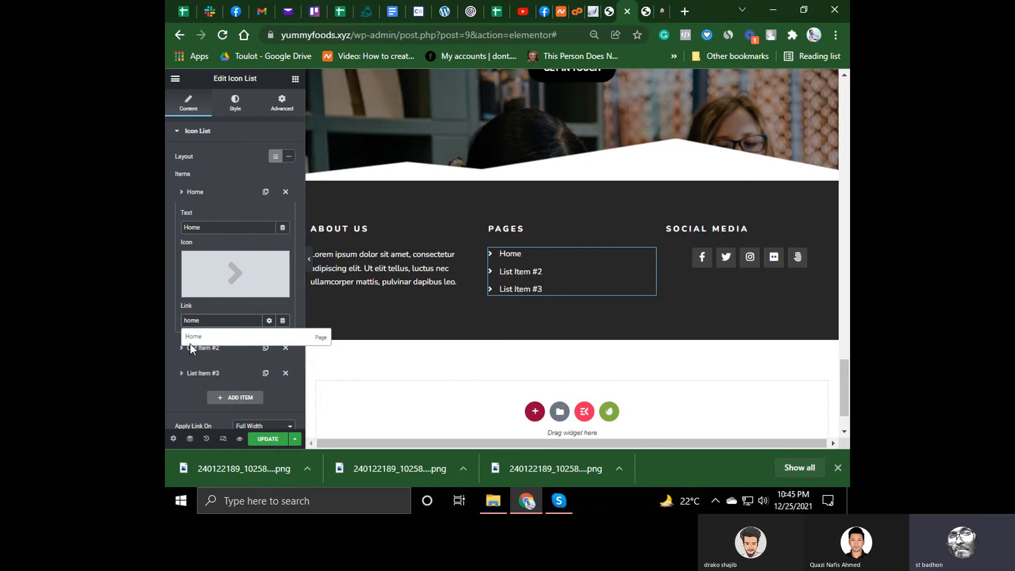
left_click(191, 341)
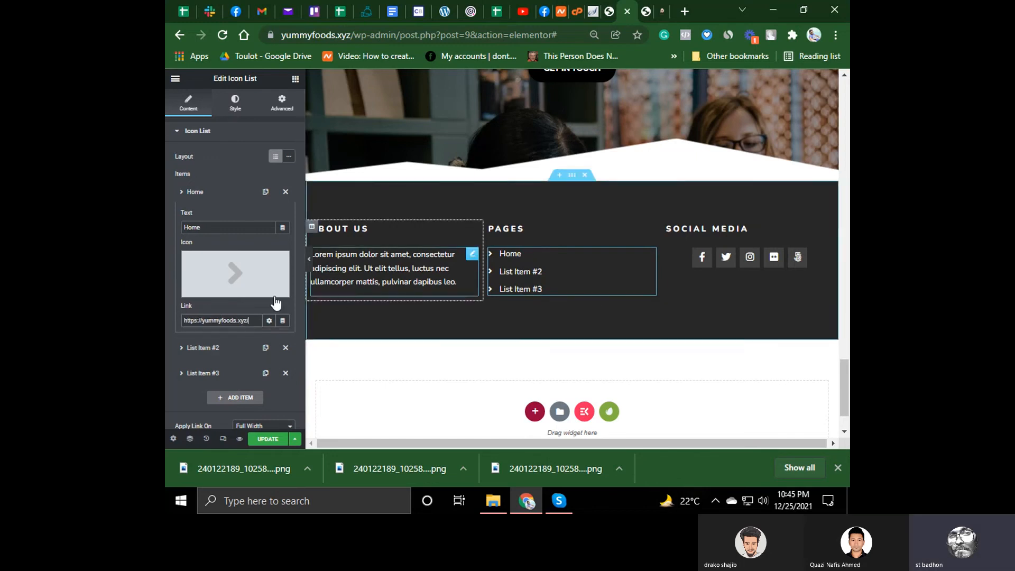
- Rename the third Pages list item to Contact Us with the link #contact, and update the page
left_click(211, 349)
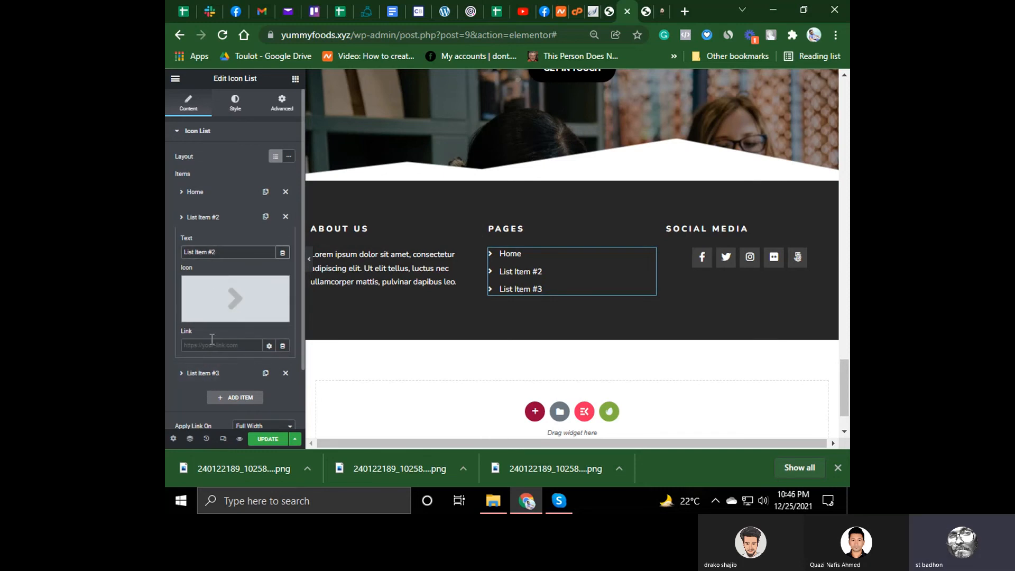
left_click(201, 373)
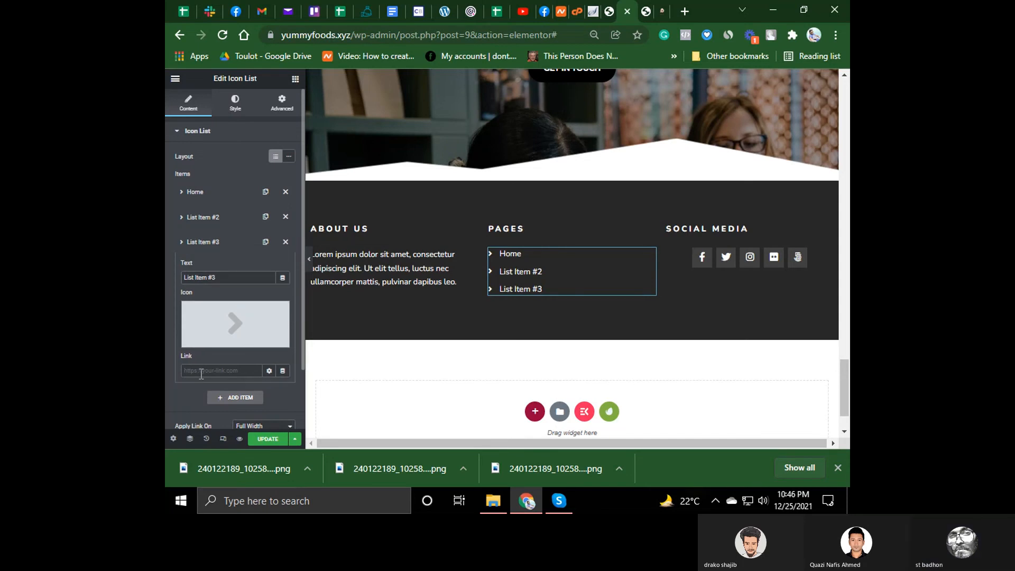
type("Contact Us")
left_click(229, 372)
type("contact")
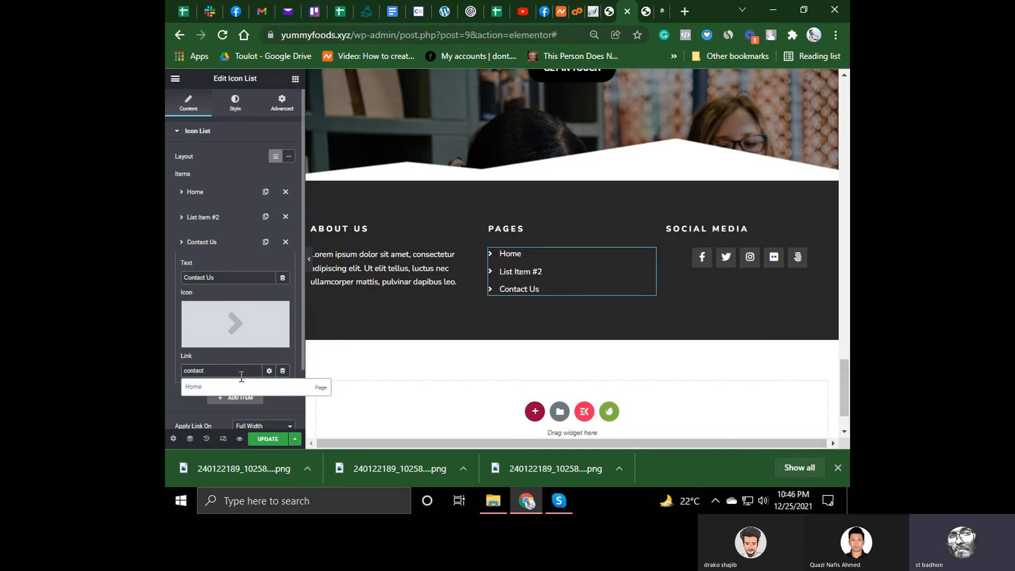
left_click(165, 301)
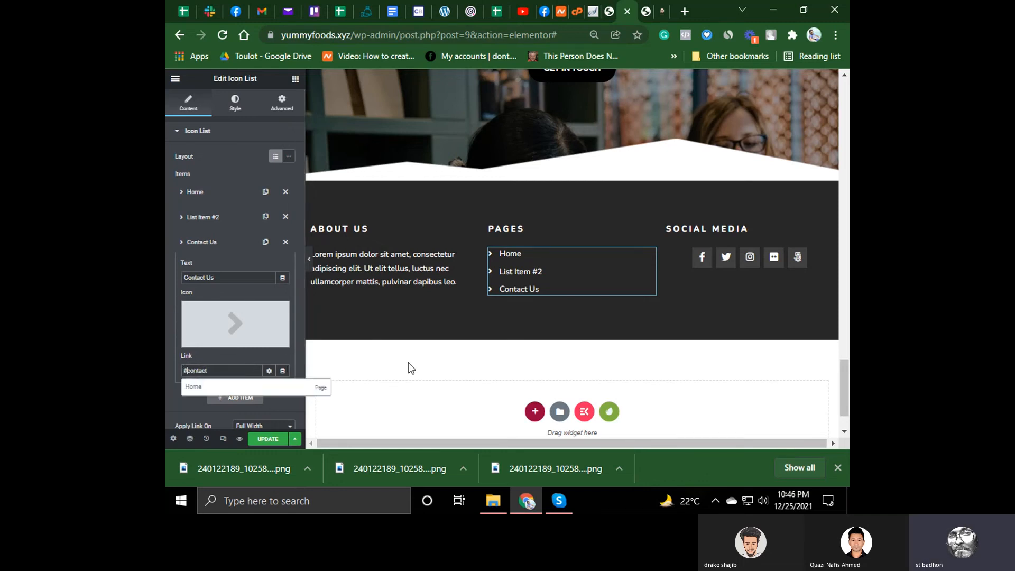
left_click(166, 359)
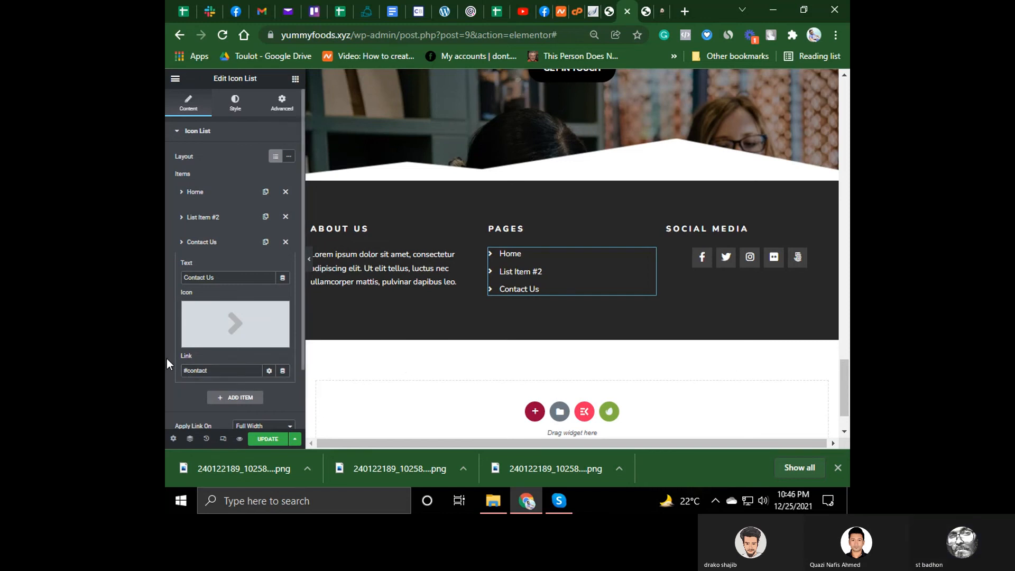
left_click(271, 442)
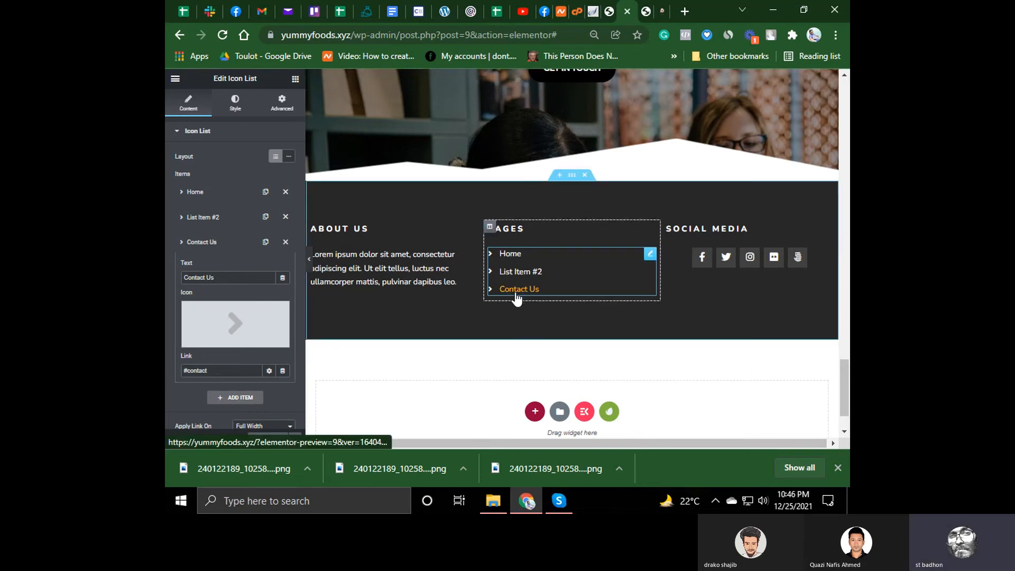
- Preview the page and test the Contact Us links in the header menu and in the footer
left_click(240, 439)
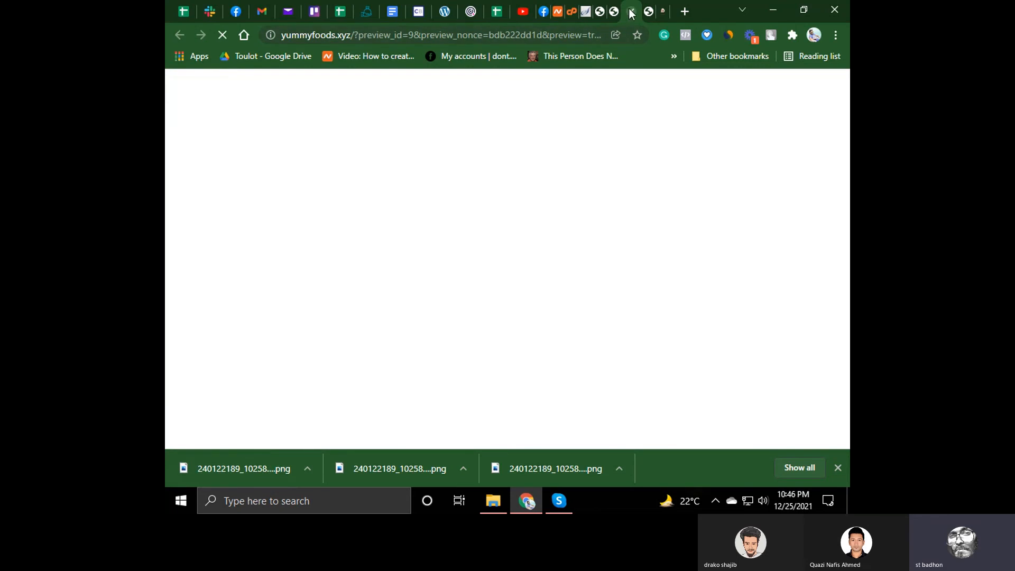
left_click(613, 10)
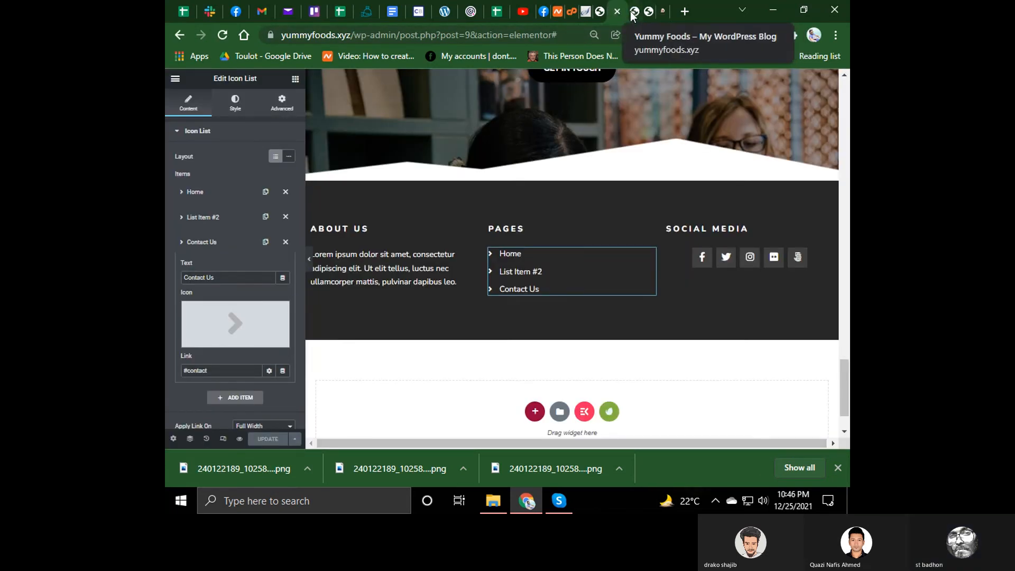
left_click(630, 11)
left_click(558, 121)
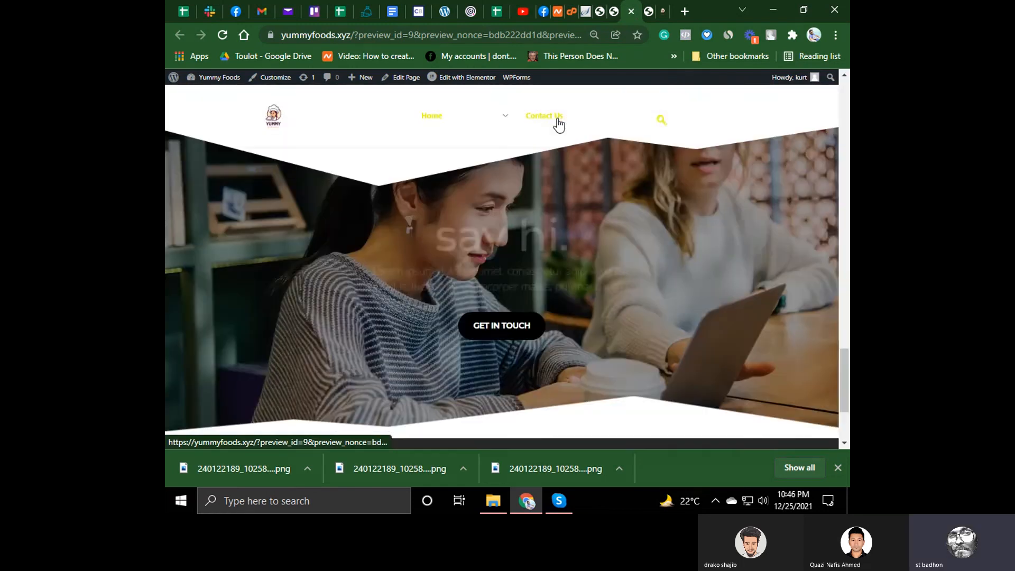
scroll(436, 317, "down", 3)
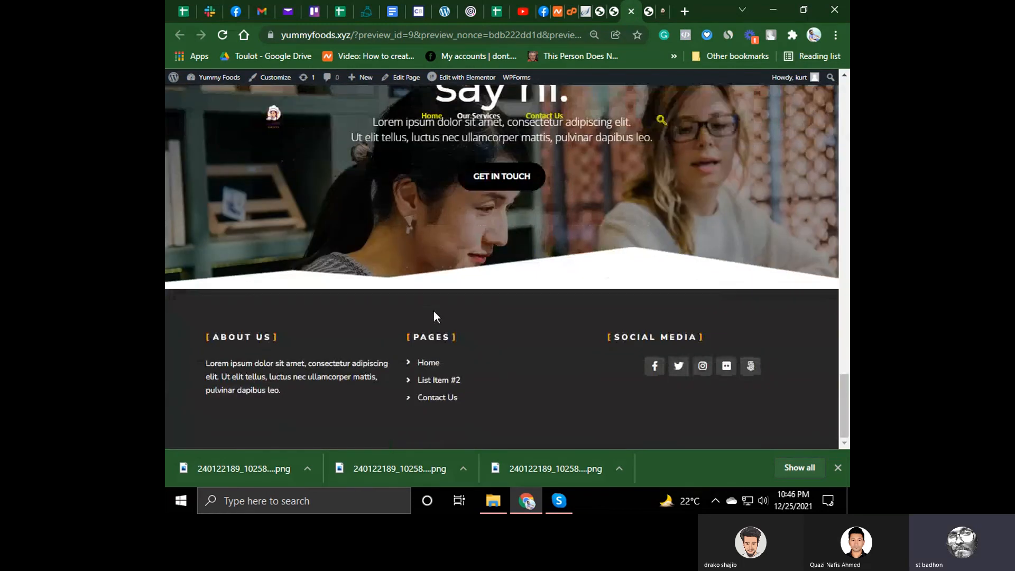
left_click(440, 401)
scroll(410, 323, "down", 3)
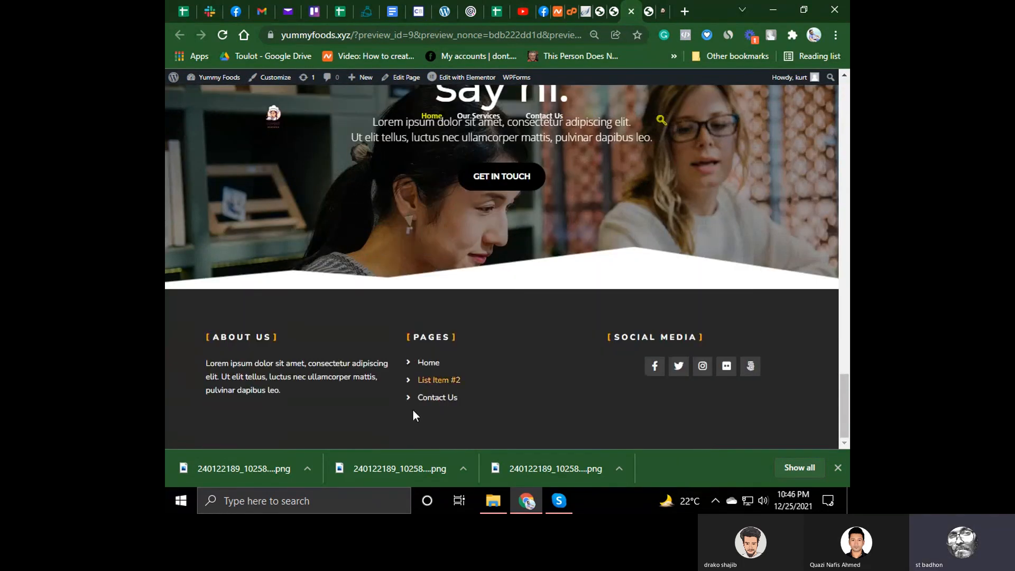
- Back in the editor, open List Item #2 of the Pages list and check the header menu's entries
left_click(601, 8)
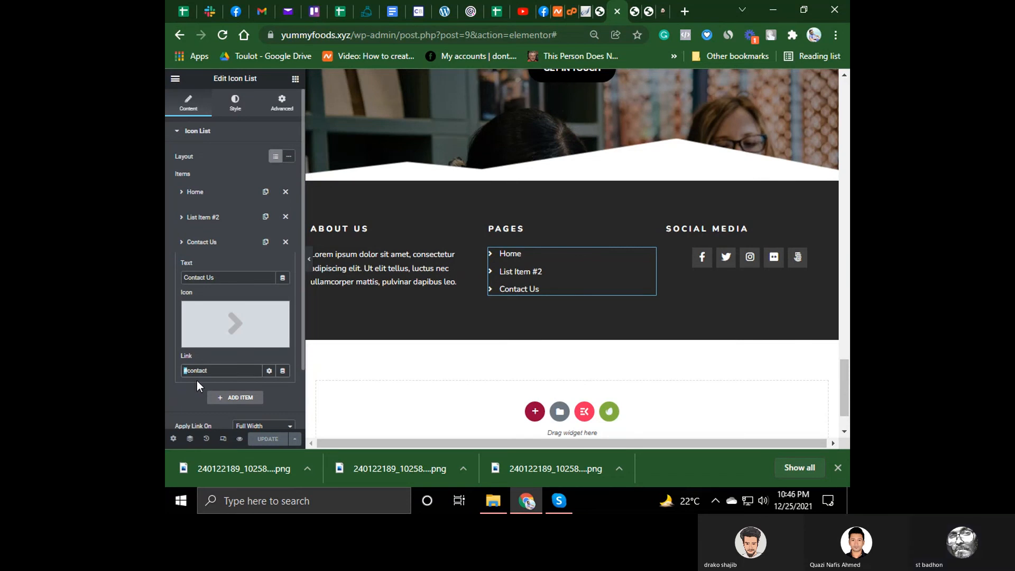
left_click(193, 242)
left_click(199, 229)
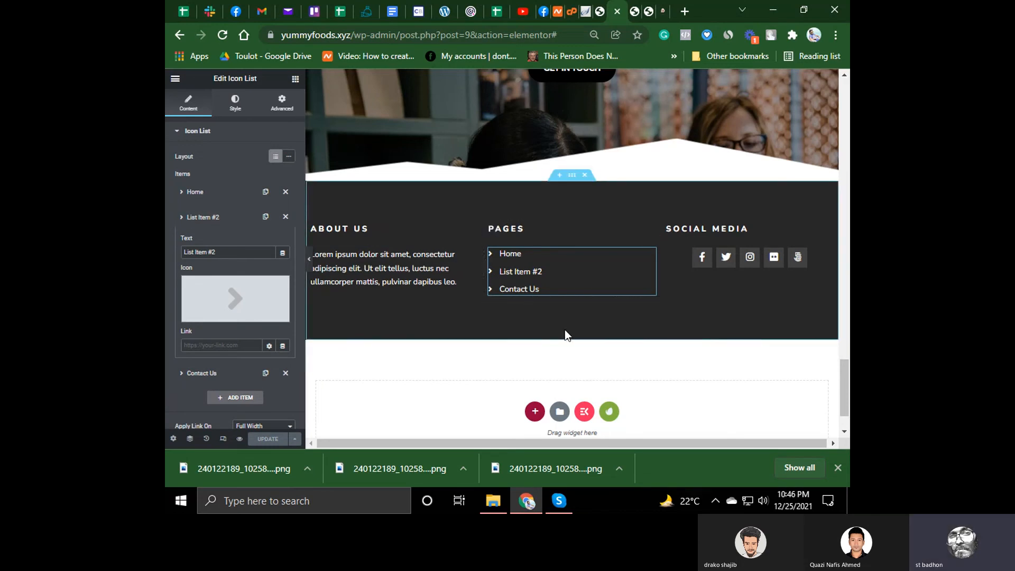
scroll(543, 335, "up", 3)
scroll(544, 336, "up", 6)
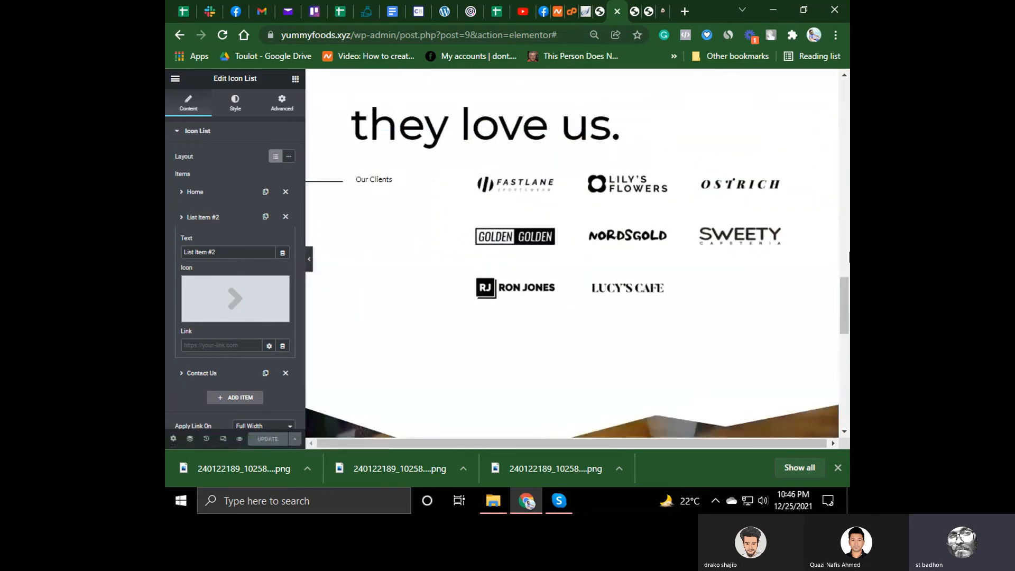
left_click_drag(846, 292, 846, 95)
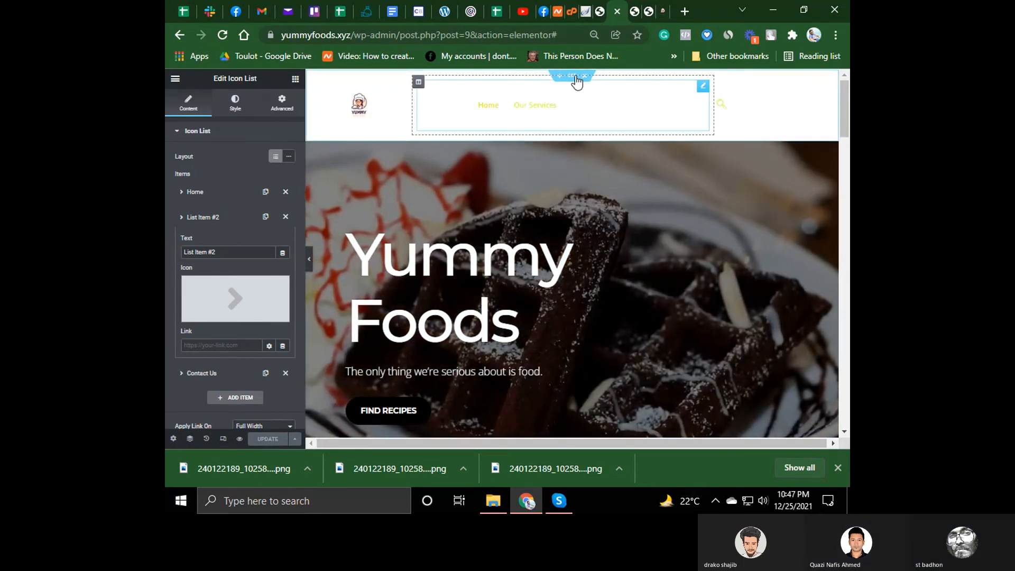
left_click_drag(845, 107, 836, 420)
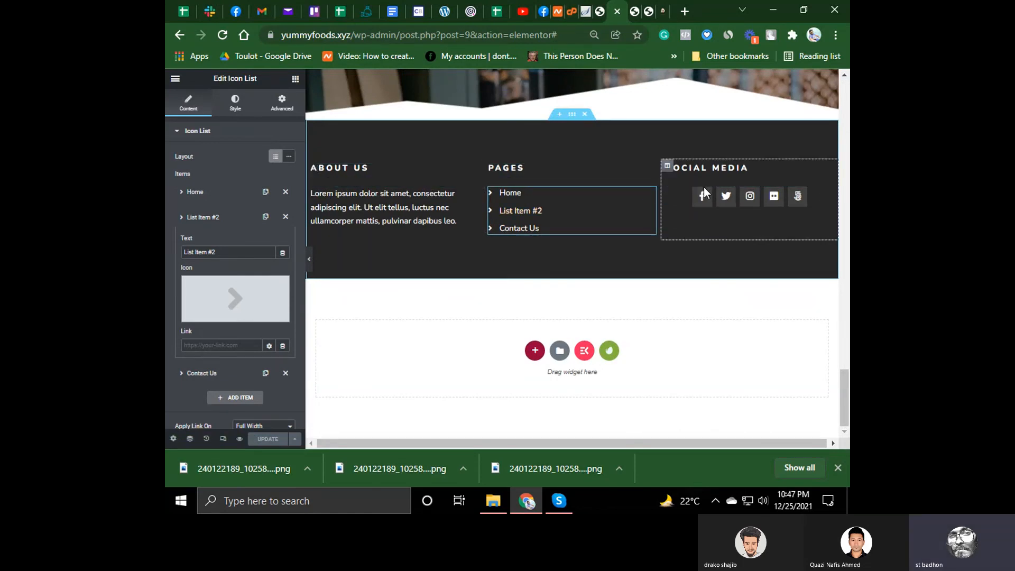
- Review the footer's social icon items and copy the whole footer section
left_click(702, 208)
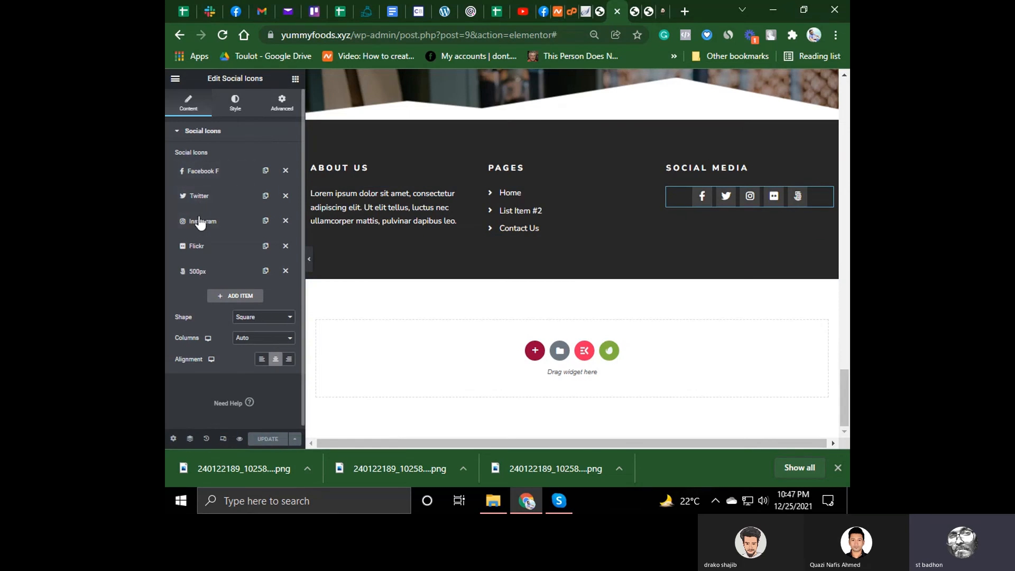
scroll(515, 281, "up", 3)
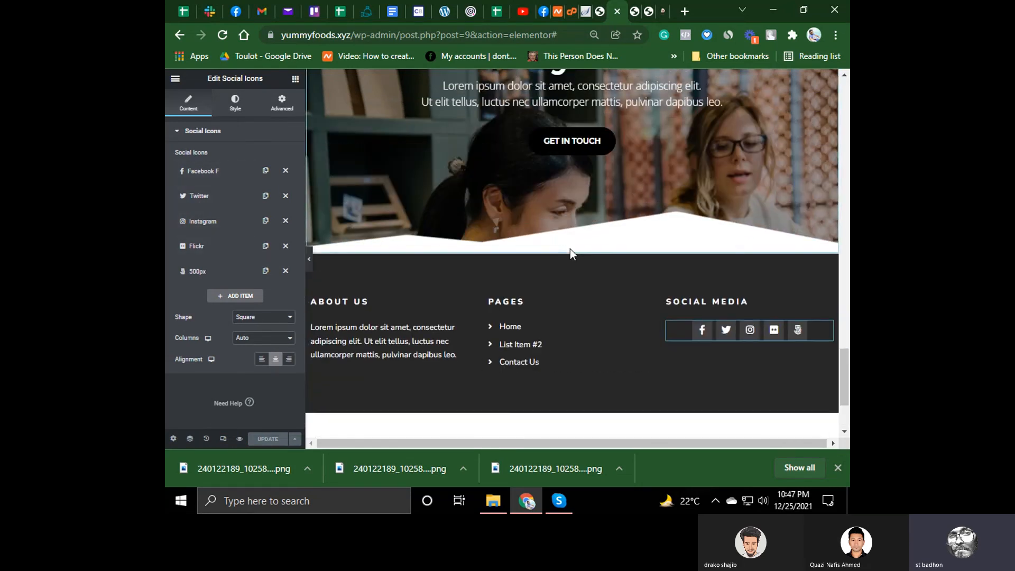
right_click(571, 249)
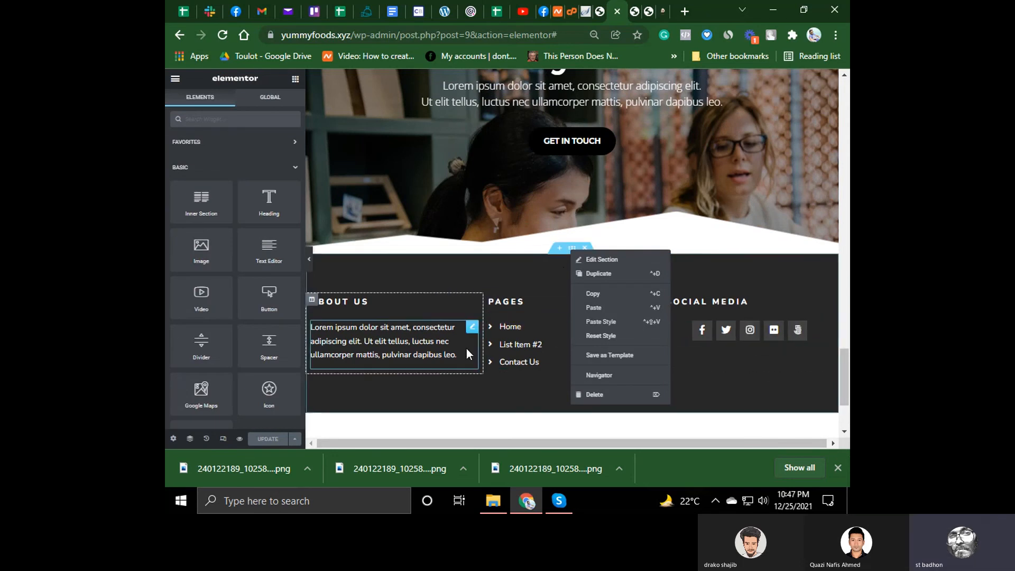
left_click(594, 293)
left_click_drag(845, 365, 847, 87)
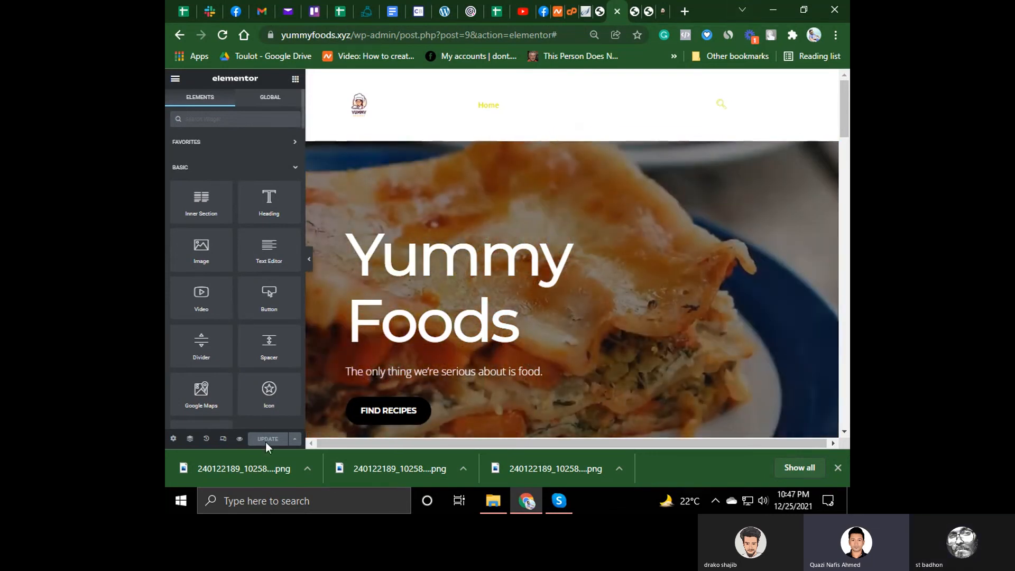
- Test the header's Contact Us link in the page preview and return to the editor
left_click(237, 440)
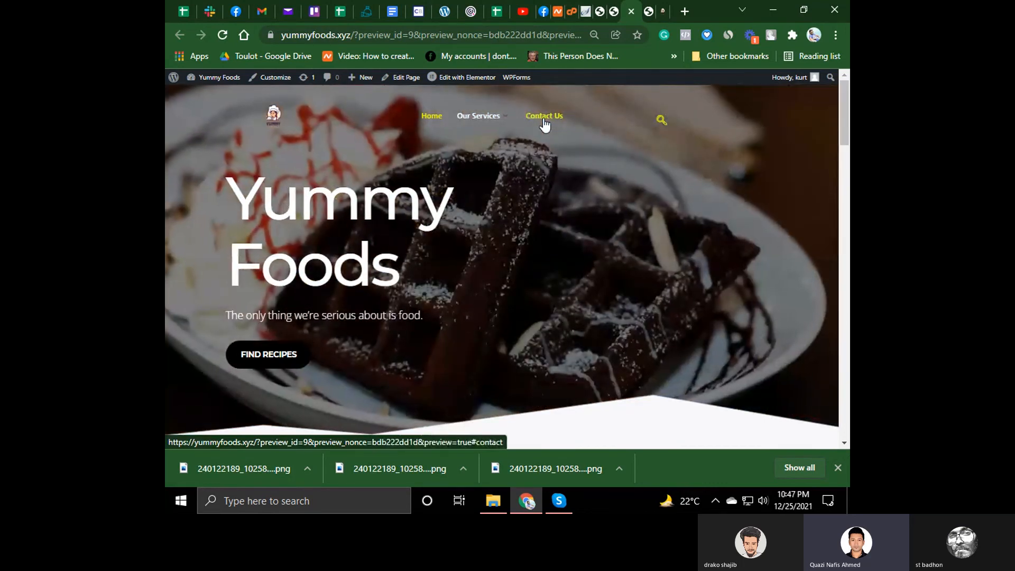
left_click(544, 121)
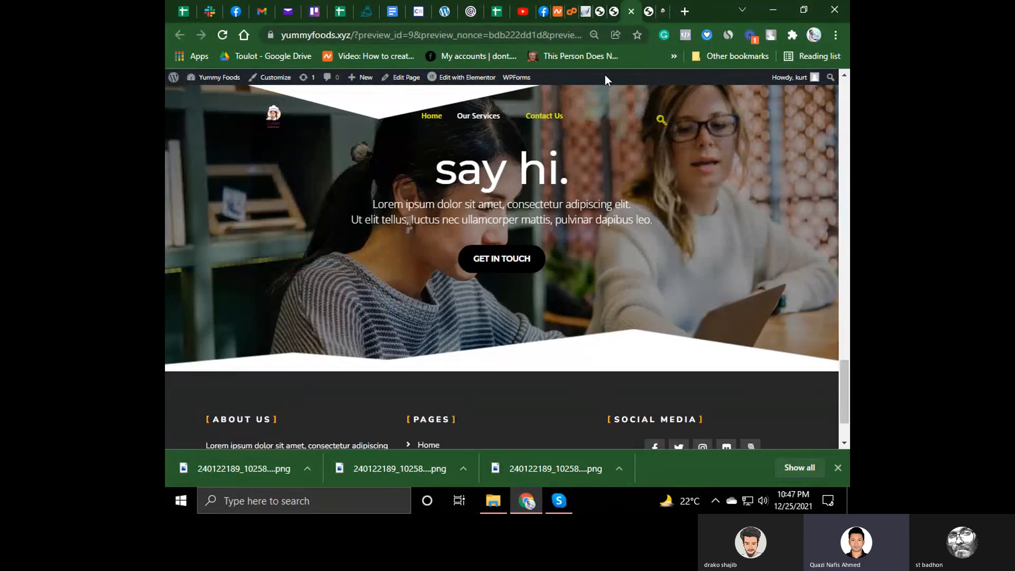
left_click(616, 7)
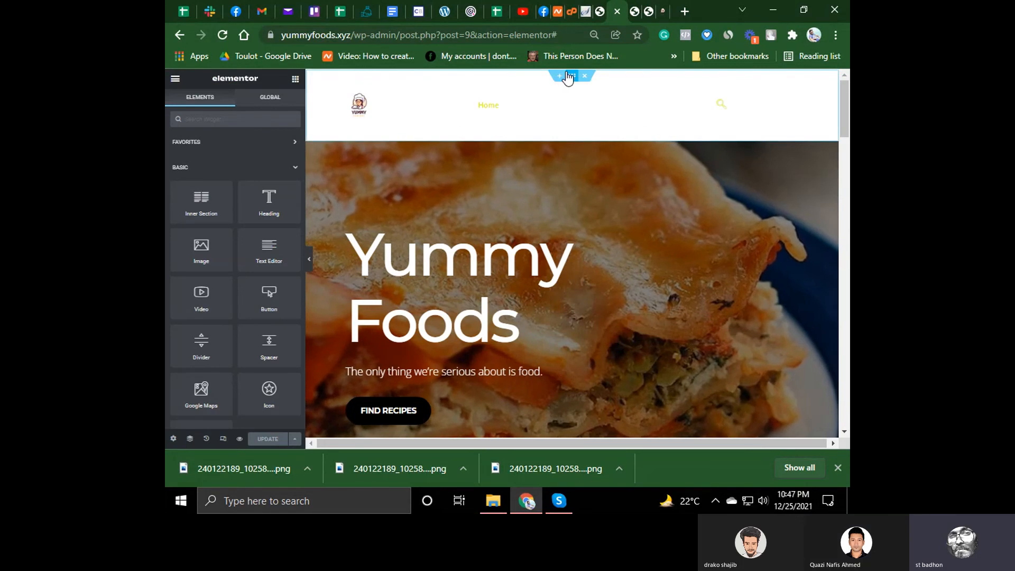
- Enable the after-scroll background color in the header section's Sticky Header Effects and set it to #010101
left_click(569, 77)
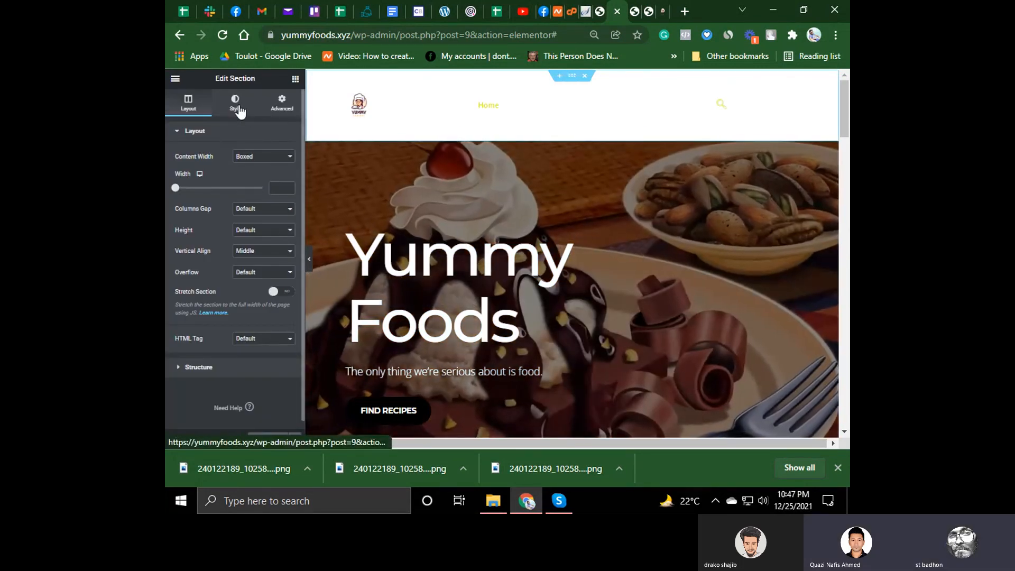
left_click(281, 102)
scroll(166, 206, "down", 1)
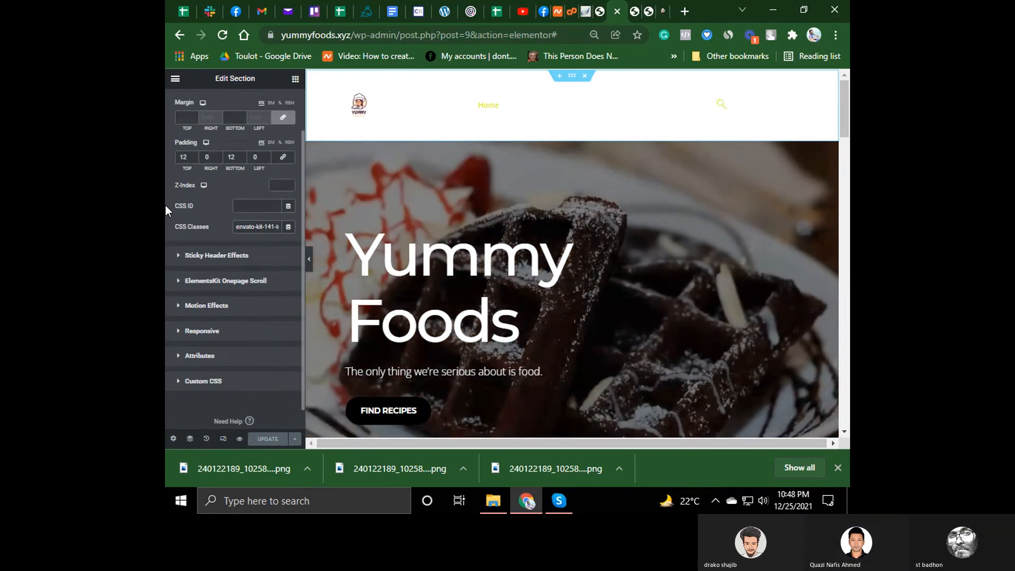
left_click(180, 257)
scroll(214, 230, "down", 4)
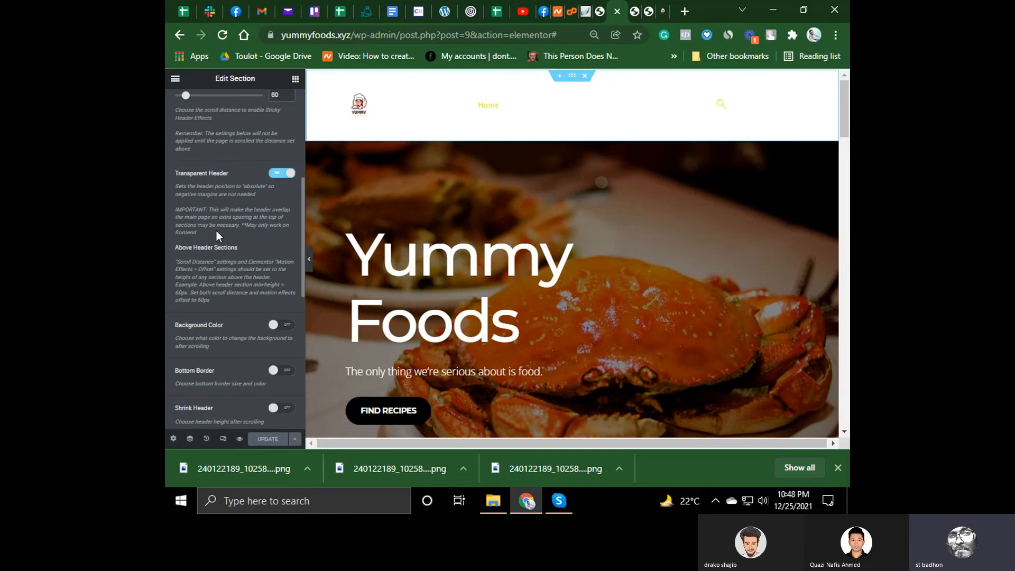
scroll(193, 310, "down", 2)
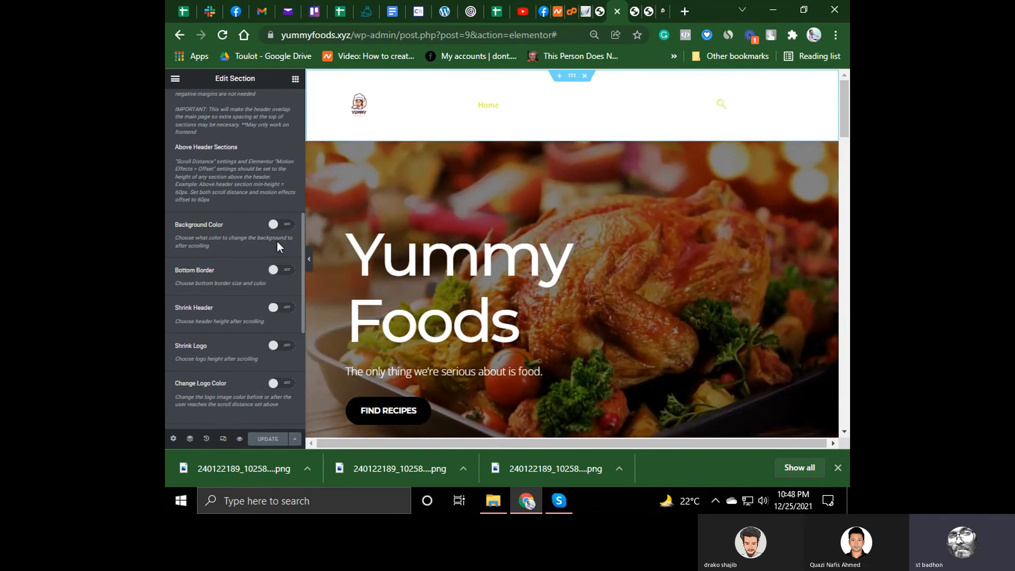
left_click(287, 225)
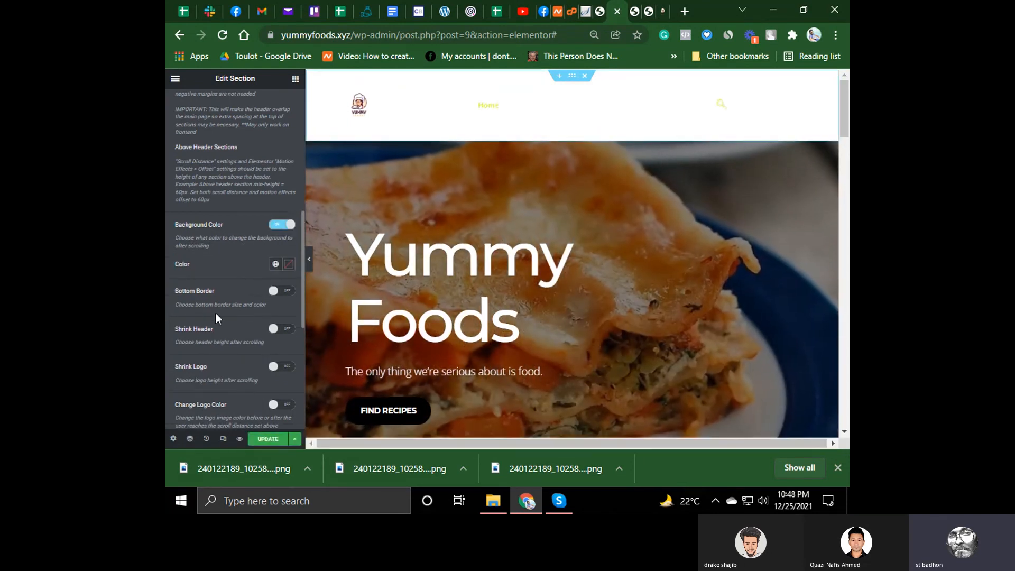
left_click(288, 266)
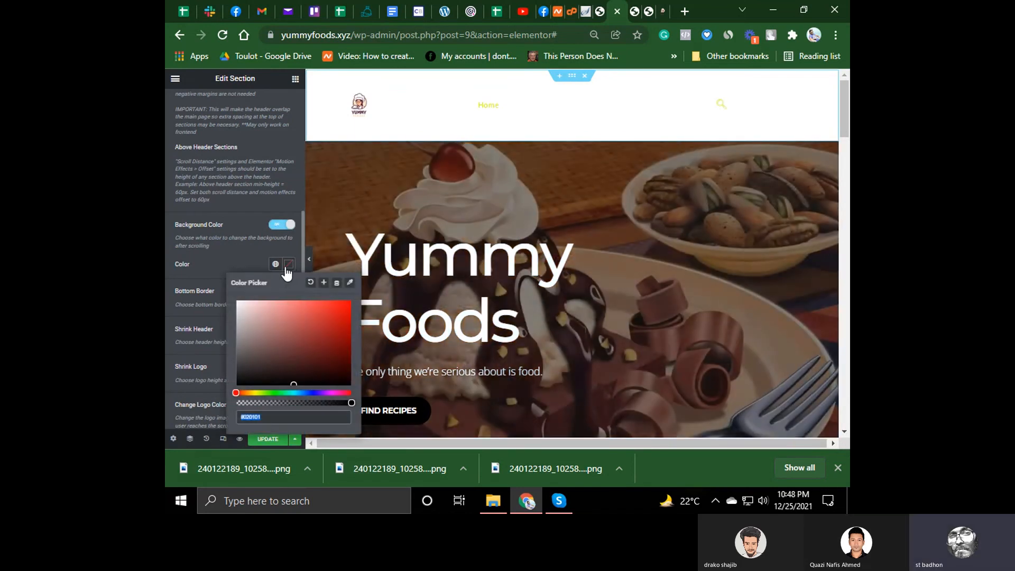
left_click_drag(244, 343, 211, 393)
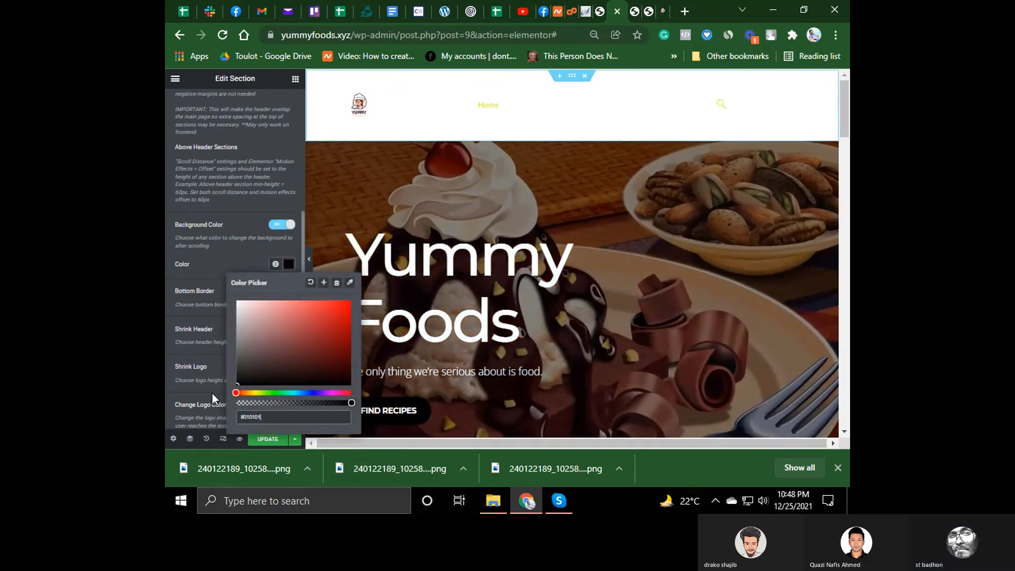
- Update the page and check the header's after-scroll background color by scrolling through the page preview
left_click(165, 285)
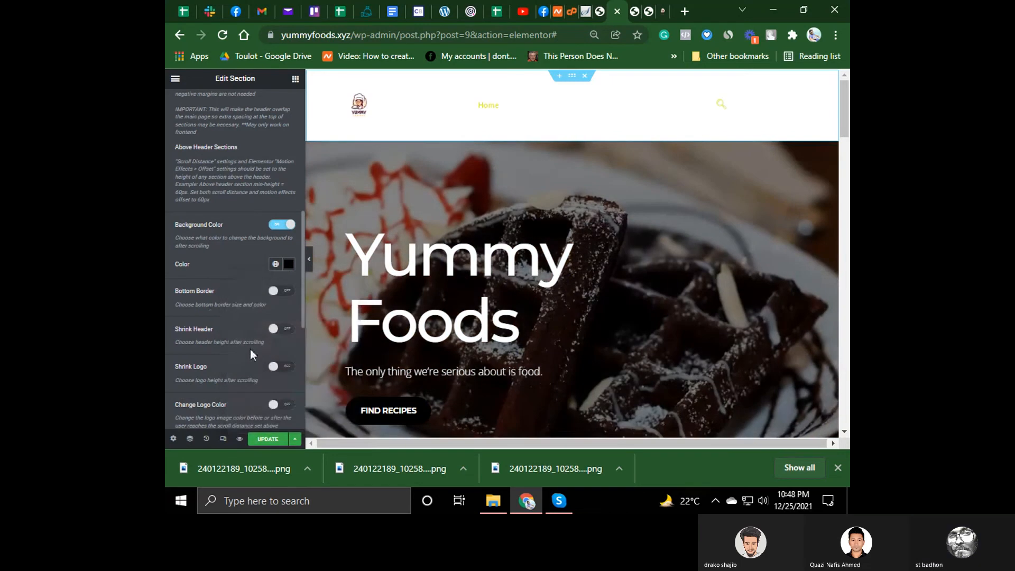
left_click(270, 440)
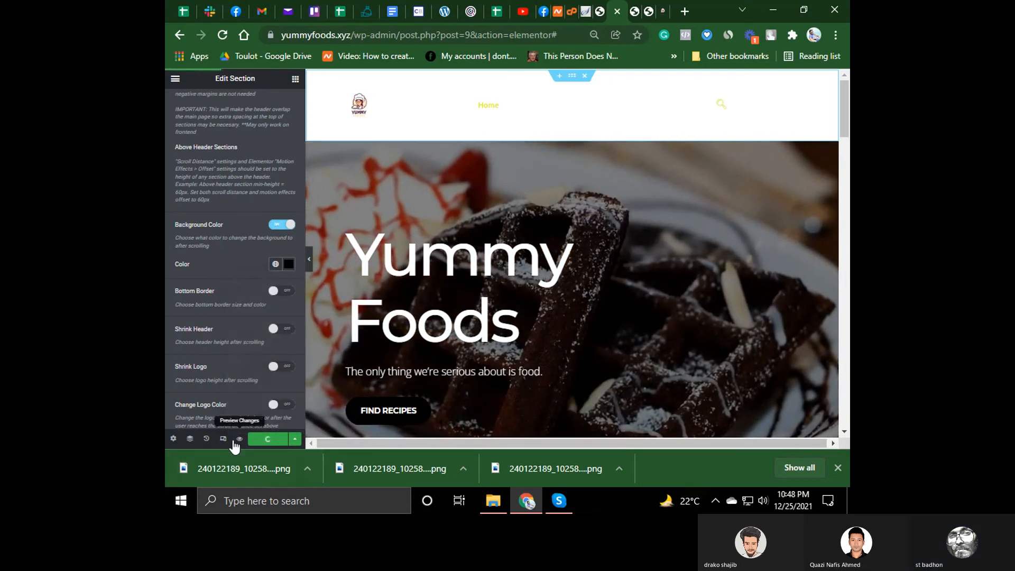
left_click(629, 7)
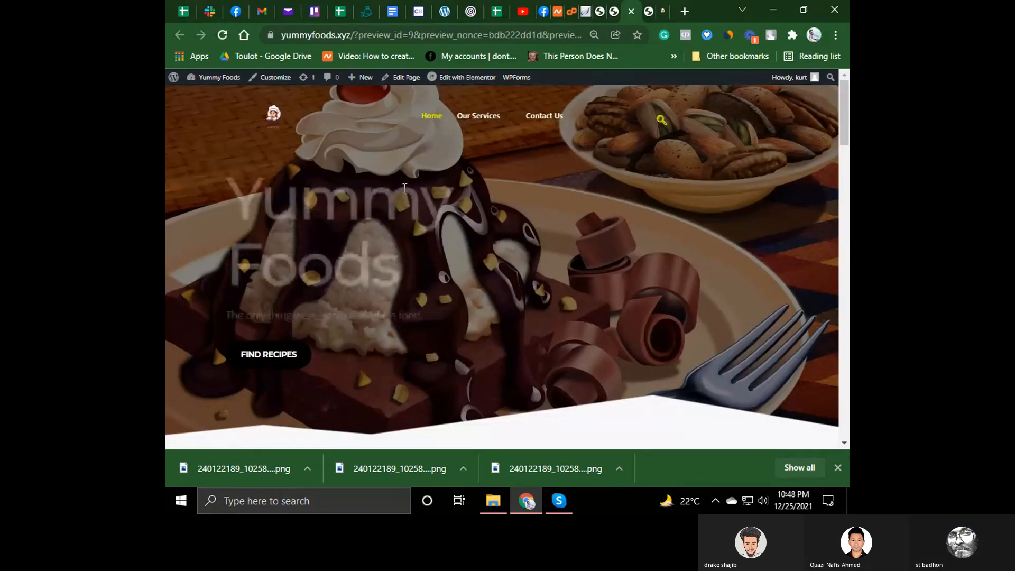
scroll(391, 188, "down", 5)
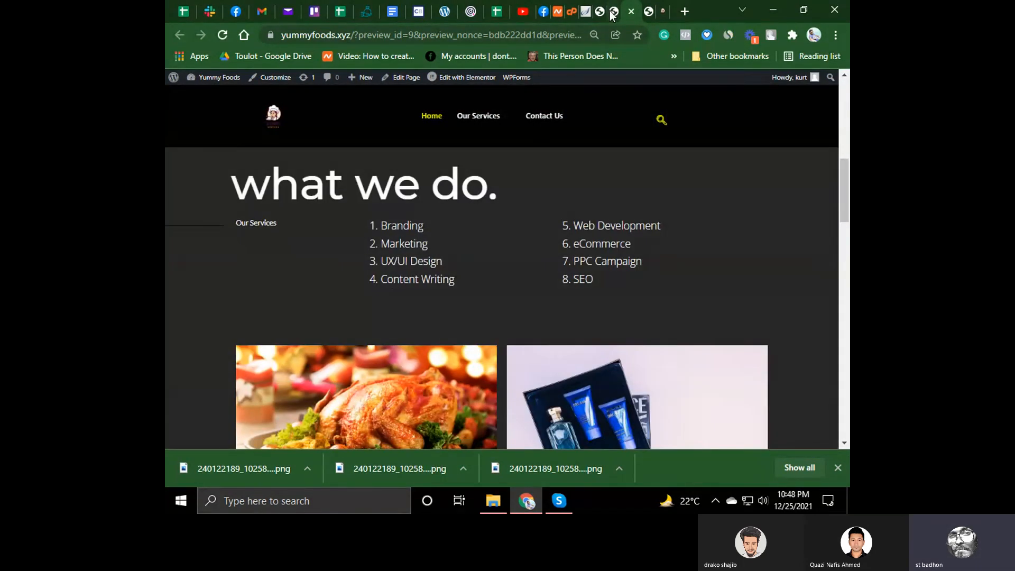
- Back in the editor, lower the opacity of the header's after-scroll background color to about 70% and update the page
left_click(612, 11)
left_click(289, 265)
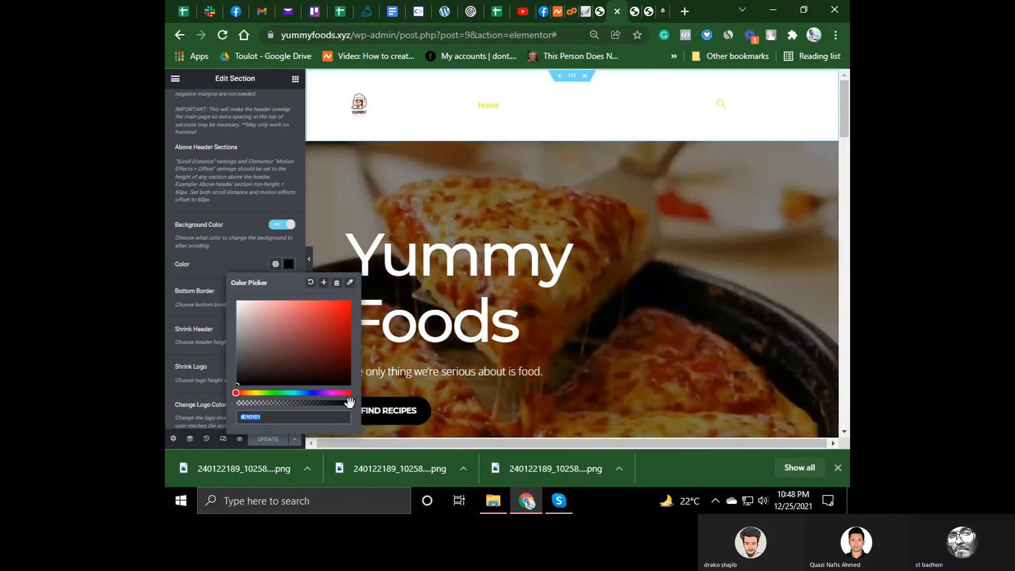
left_click_drag(344, 404, 318, 403)
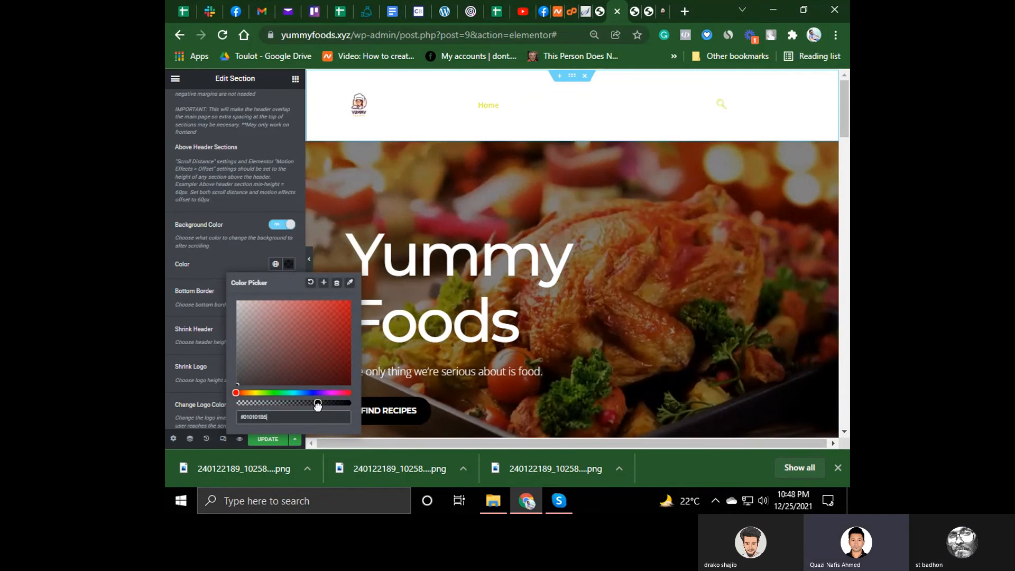
left_click(165, 319)
left_click(281, 441)
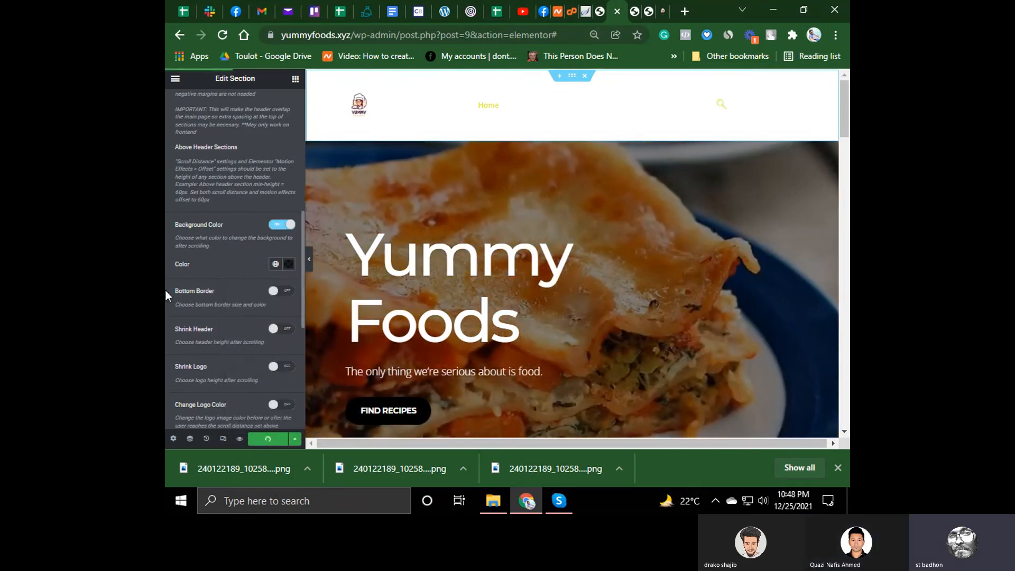
- Check the semi-transparent sticky header over the what we do section in the page preview
left_click(625, 14)
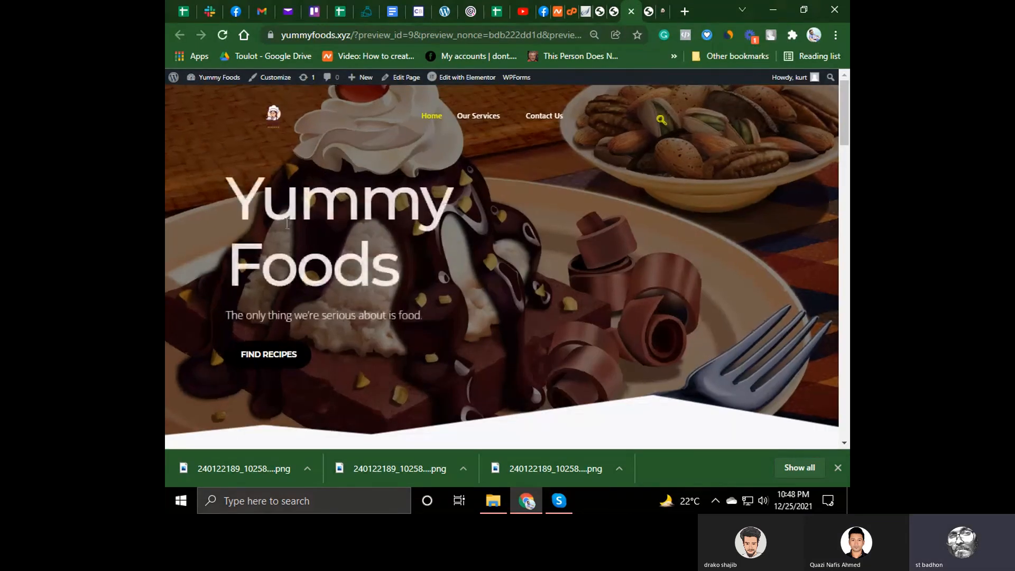
scroll(286, 228, "down", 3)
scroll(286, 229, "down", 5)
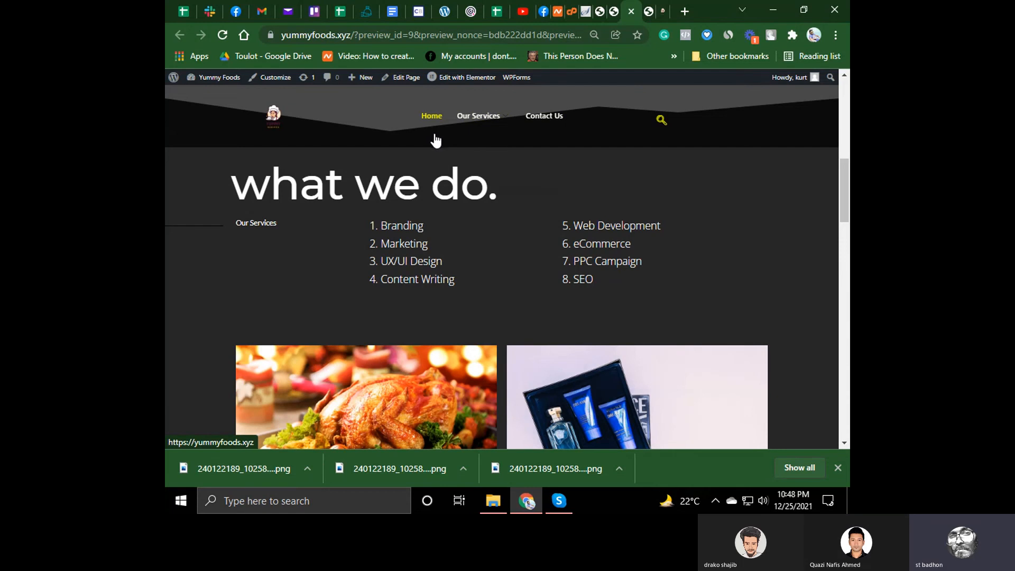
scroll(395, 251, "down", 3)
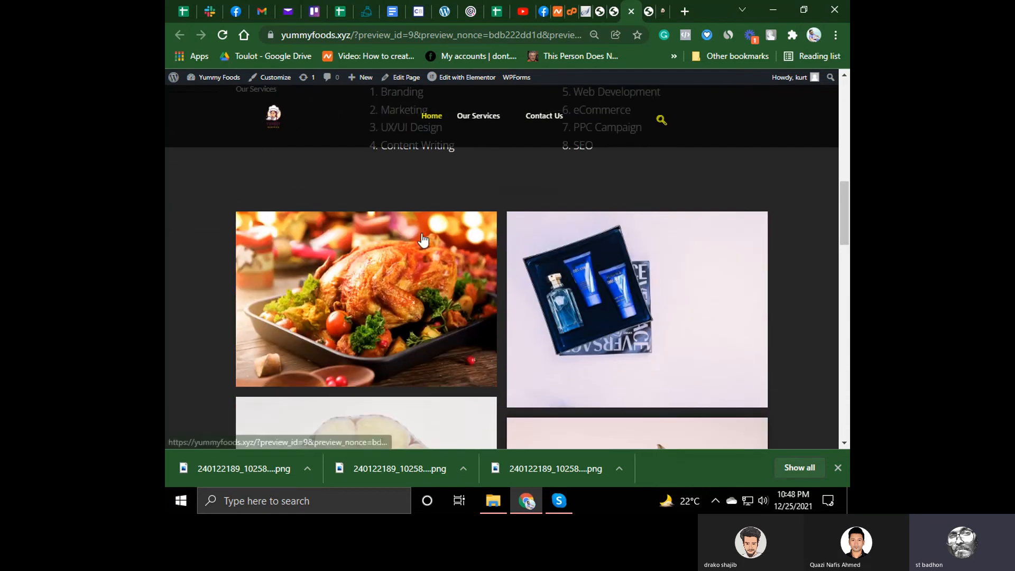
- Back in the editor, enable Hide header on scroll down in the header section's Sticky Header Effects and update the page
left_click(613, 11)
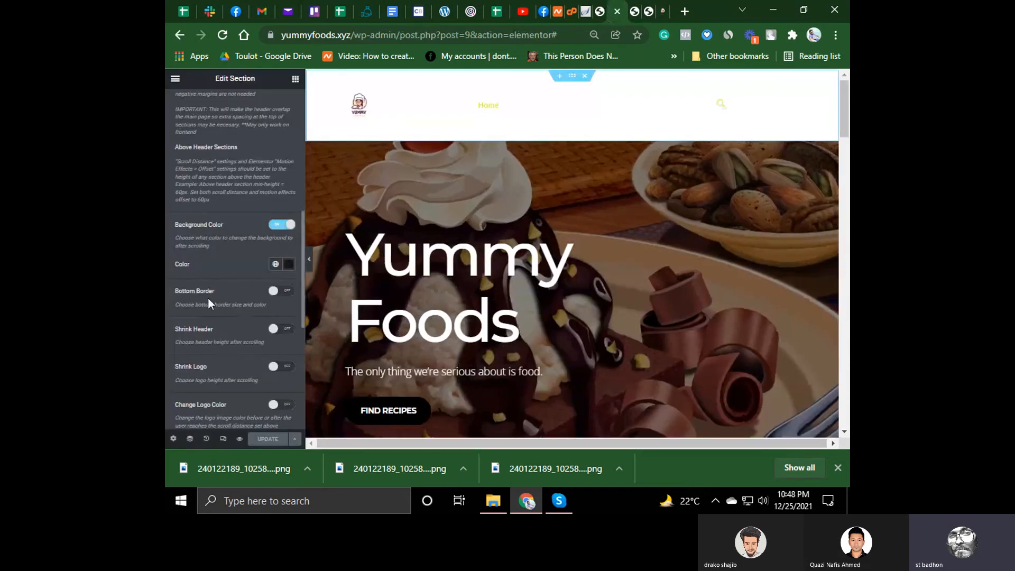
scroll(235, 372, "down", 3)
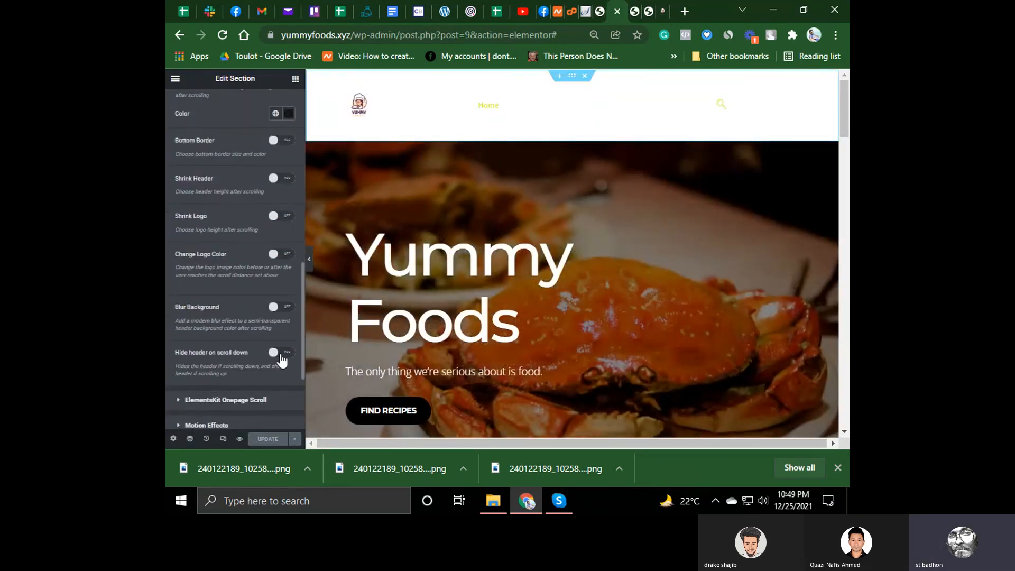
left_click(282, 353)
scroll(233, 357, "down", 1)
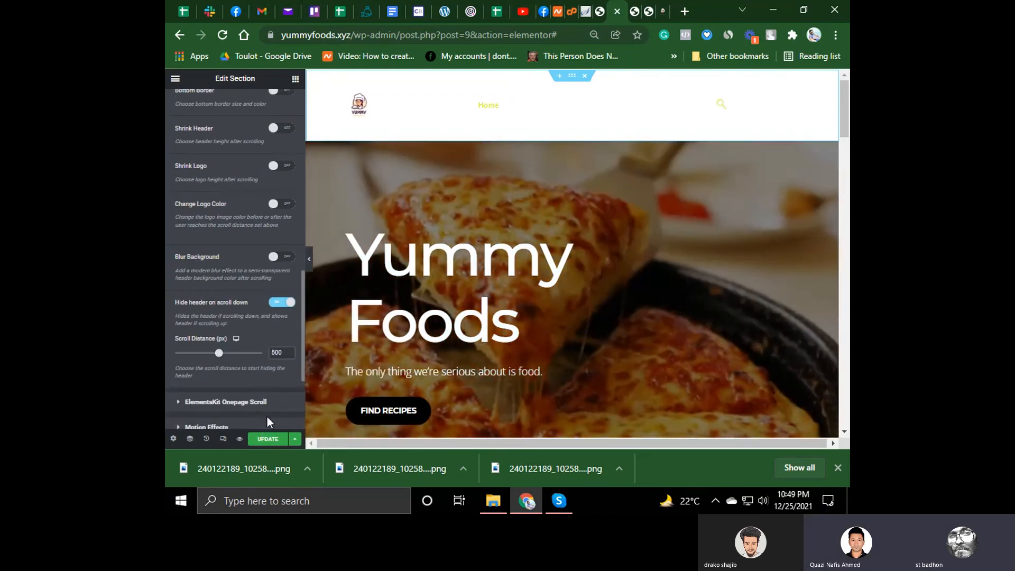
- Test the header's hiding and reappearing while scrolling down and up the page preview, then close the preview
left_click(636, 11)
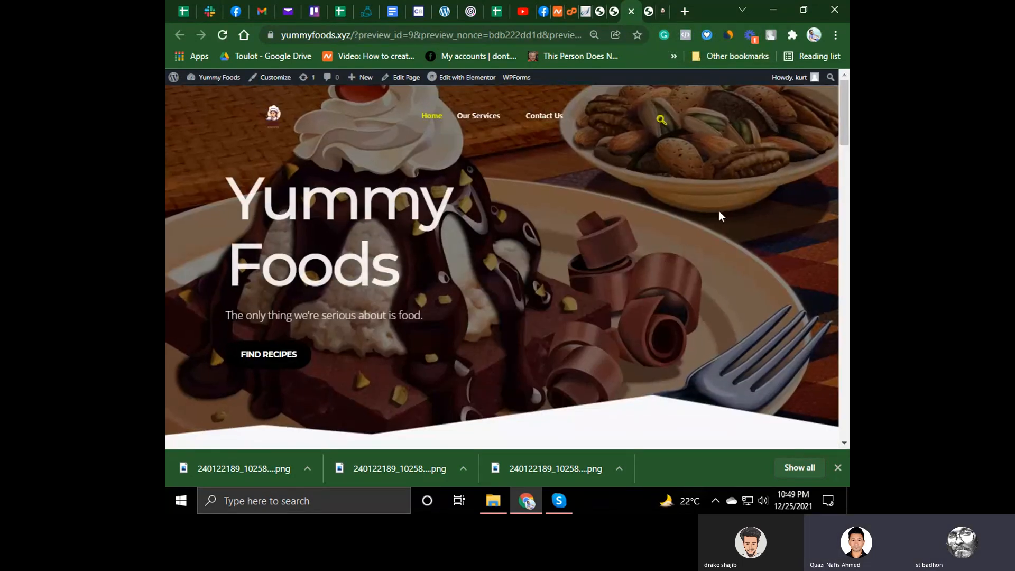
scroll(165, 199, "down", 10)
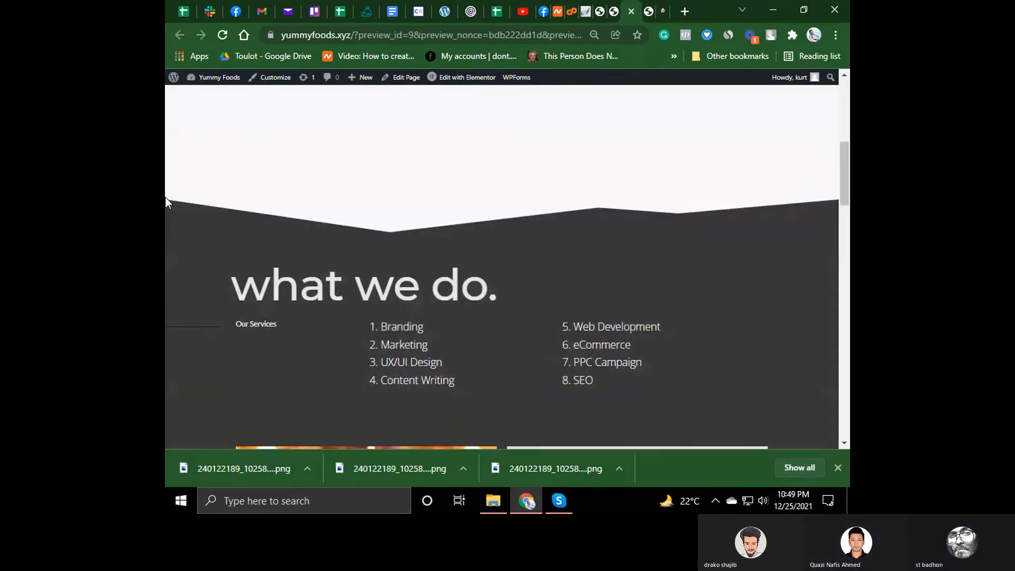
scroll(166, 203, "down", 10)
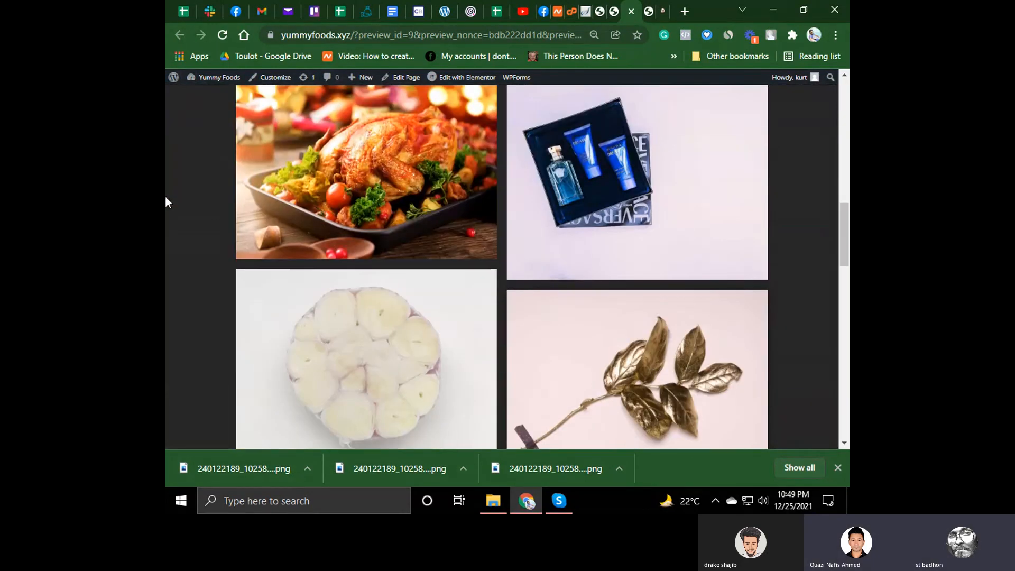
scroll(166, 203, "down", 10)
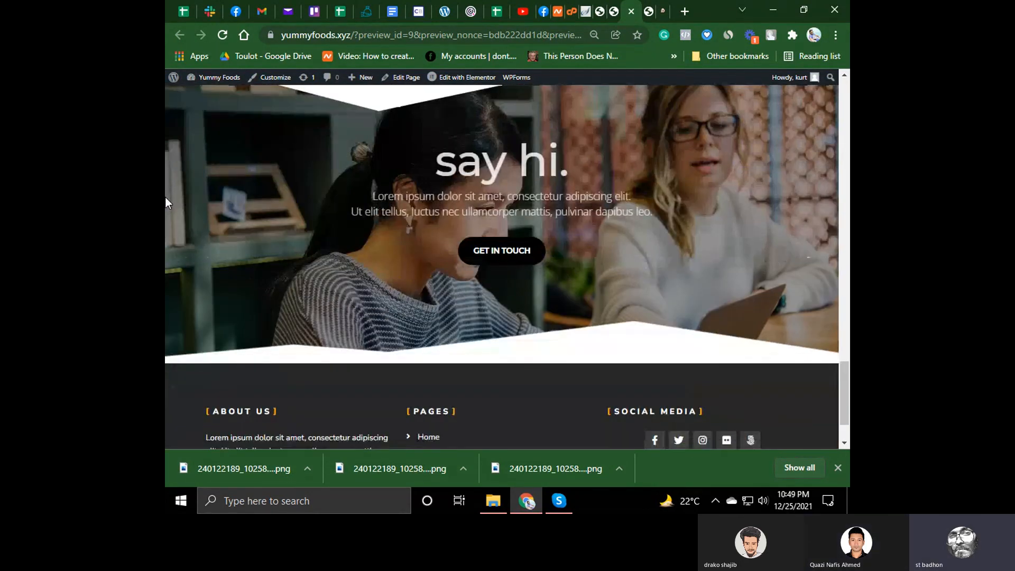
scroll(166, 203, "up", 5)
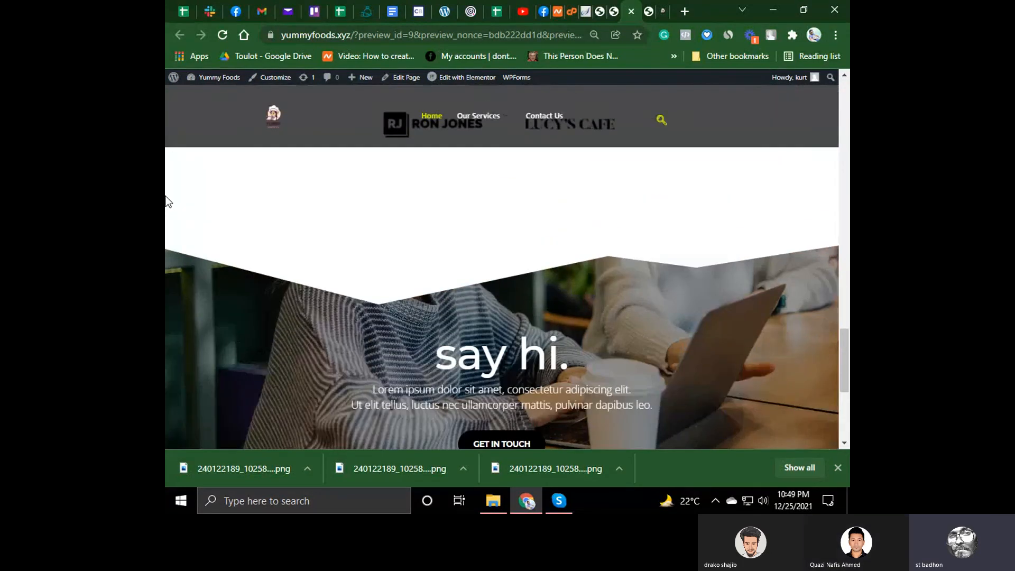
scroll(167, 201, "up", 4)
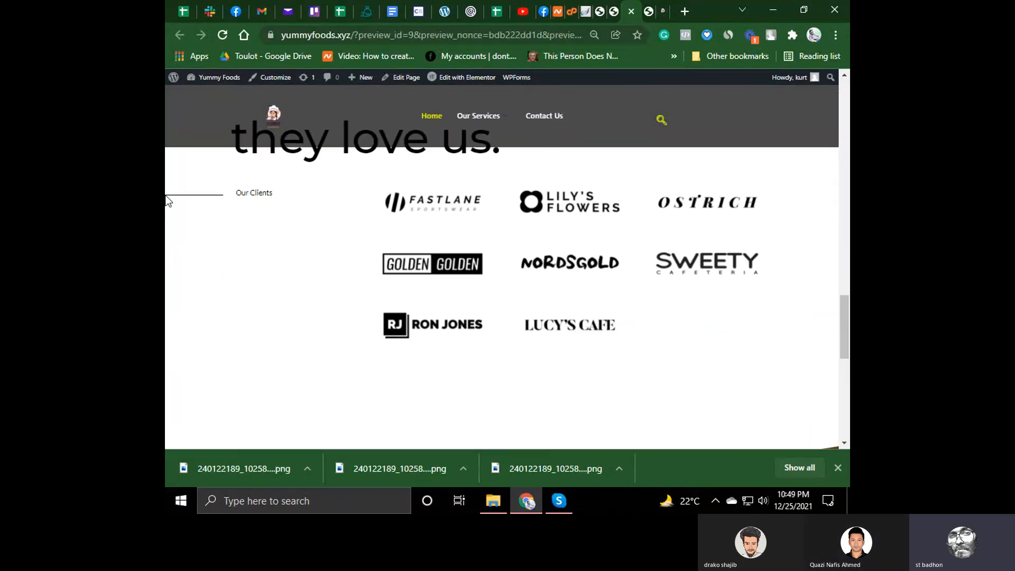
scroll(167, 200, "down", 5)
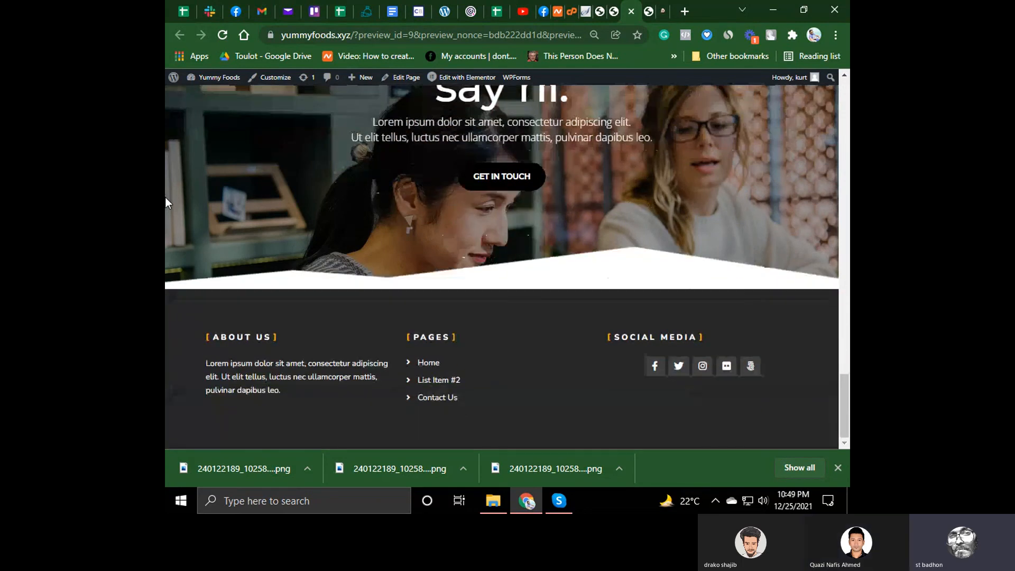
scroll(167, 201, "up", 5)
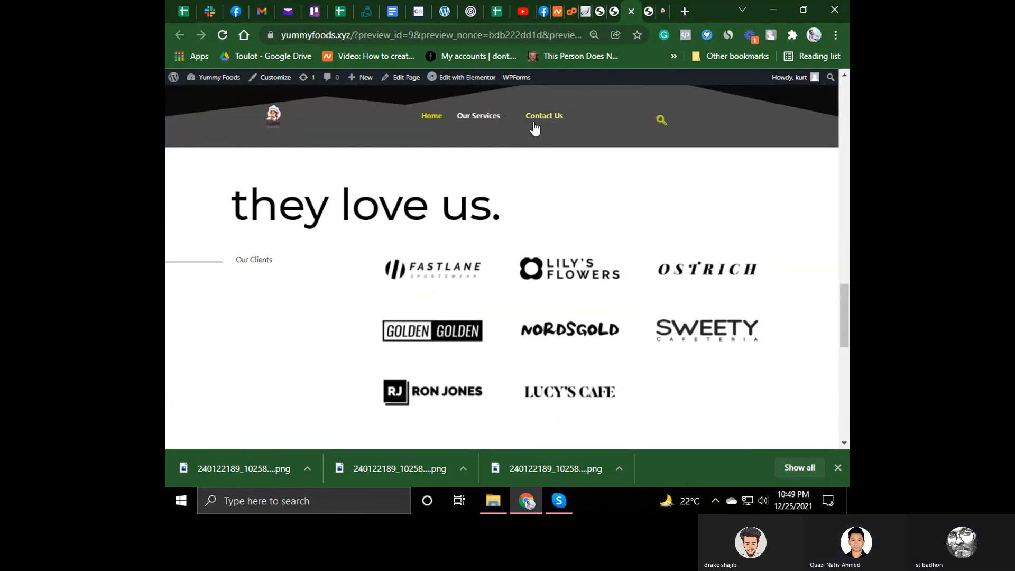
scroll(529, 135, "down", 4)
scroll(537, 128, "up", 3)
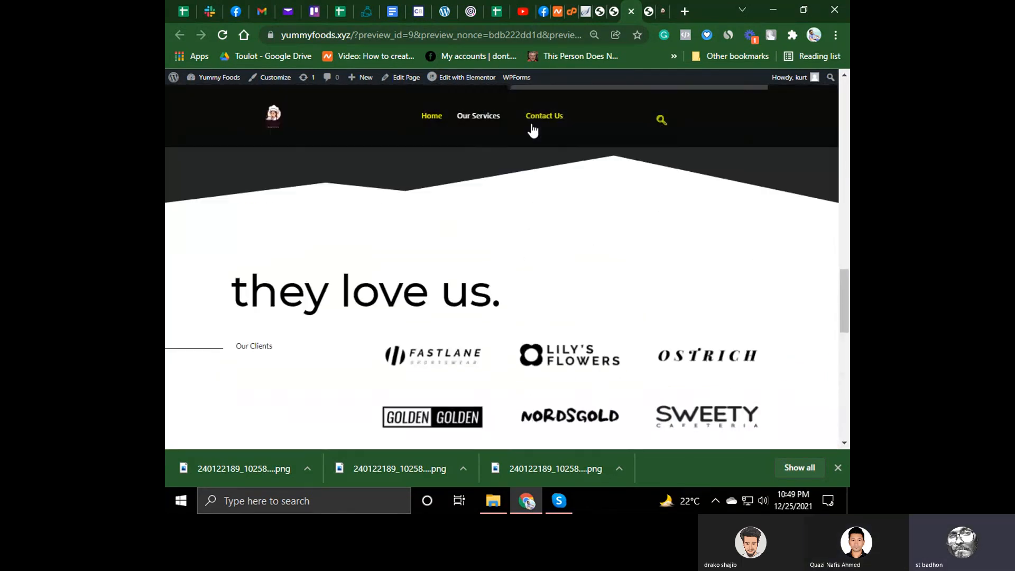
scroll(533, 130, "up", 6)
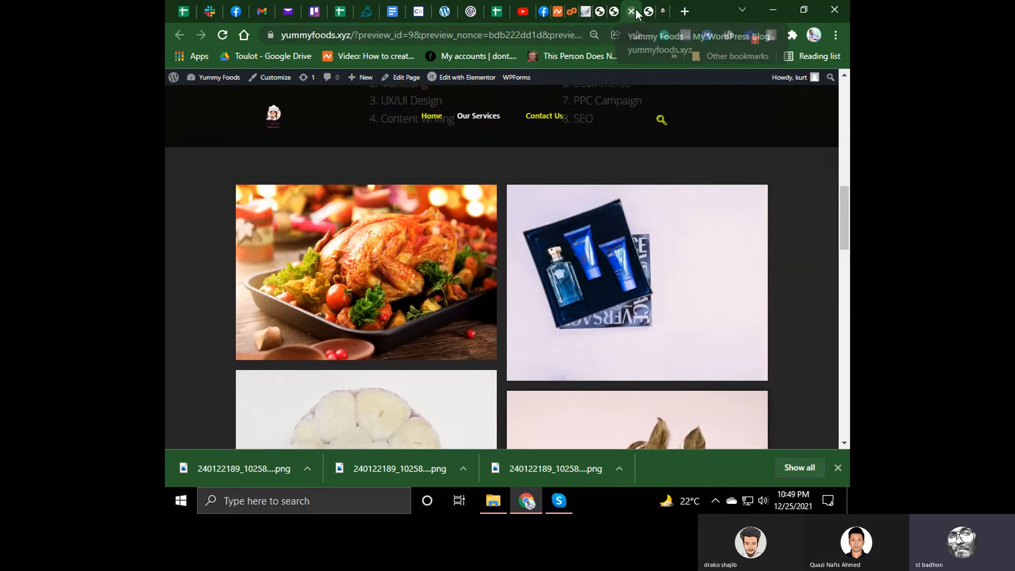
left_click(631, 11)
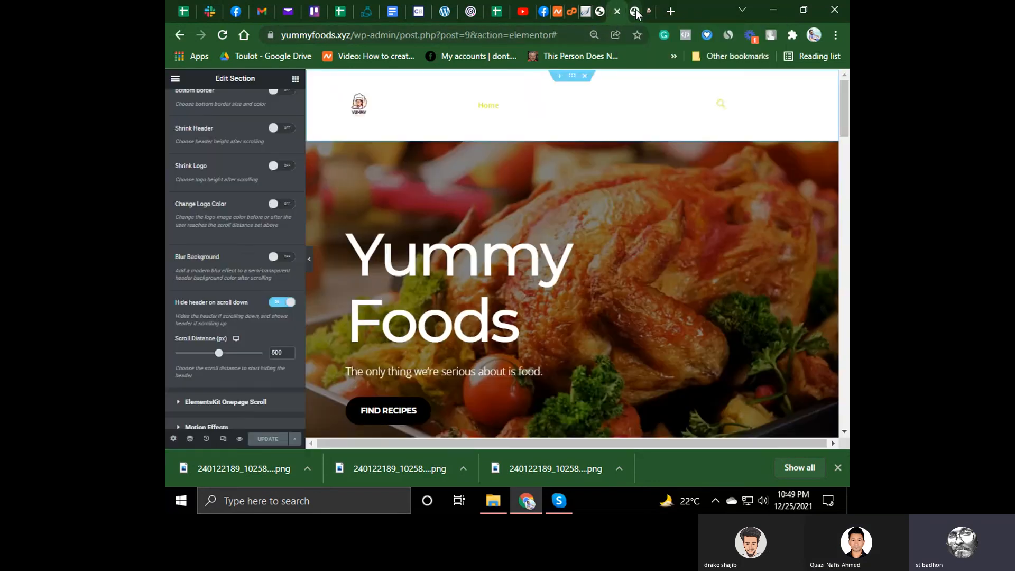
- Save the header section to the template library under the name "Header by" followed by the author's name
left_click(175, 80)
left_click(175, 80)
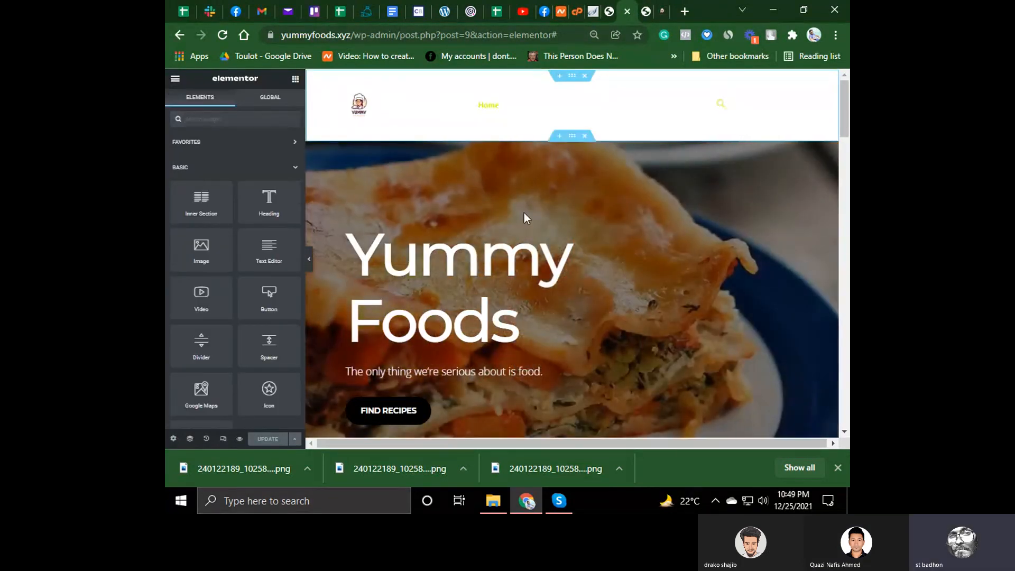
left_click(569, 79)
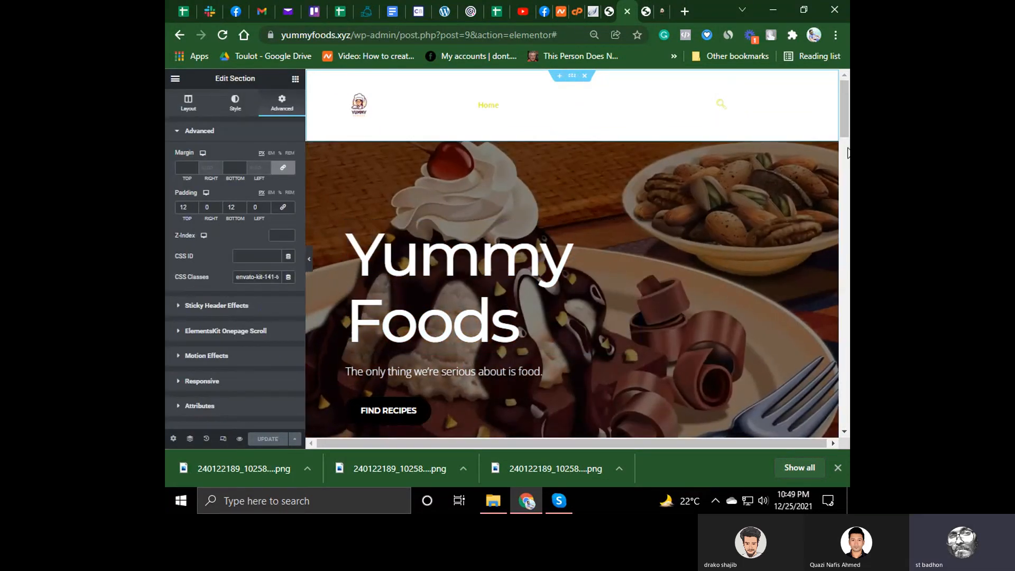
left_click_drag(847, 121, 844, 119)
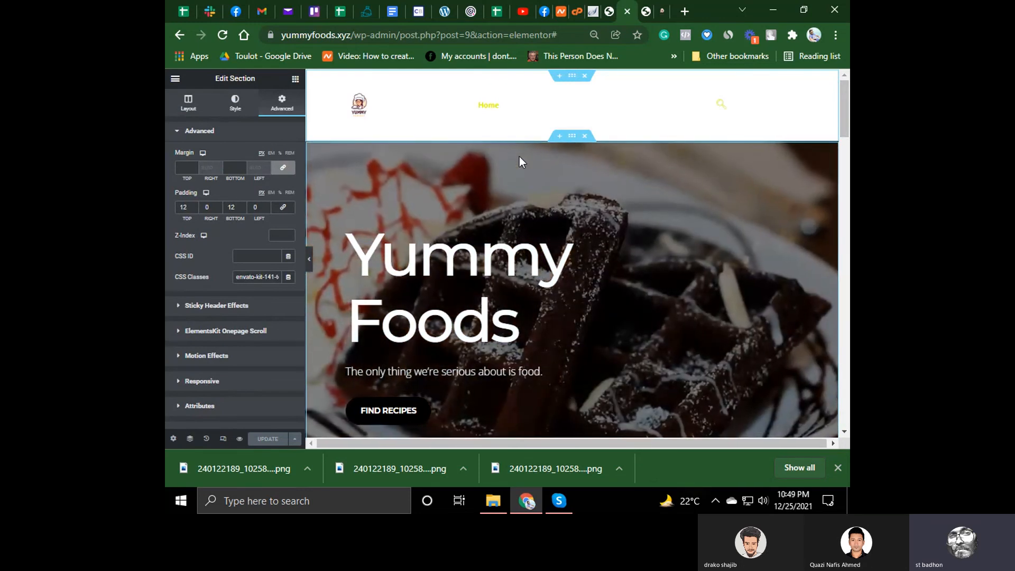
right_click(574, 77)
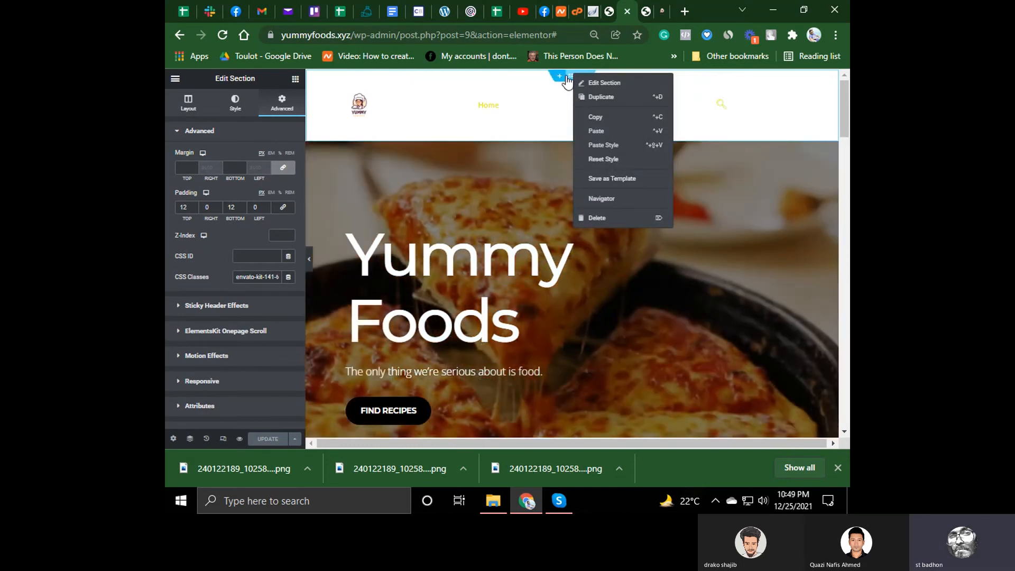
left_click(568, 79)
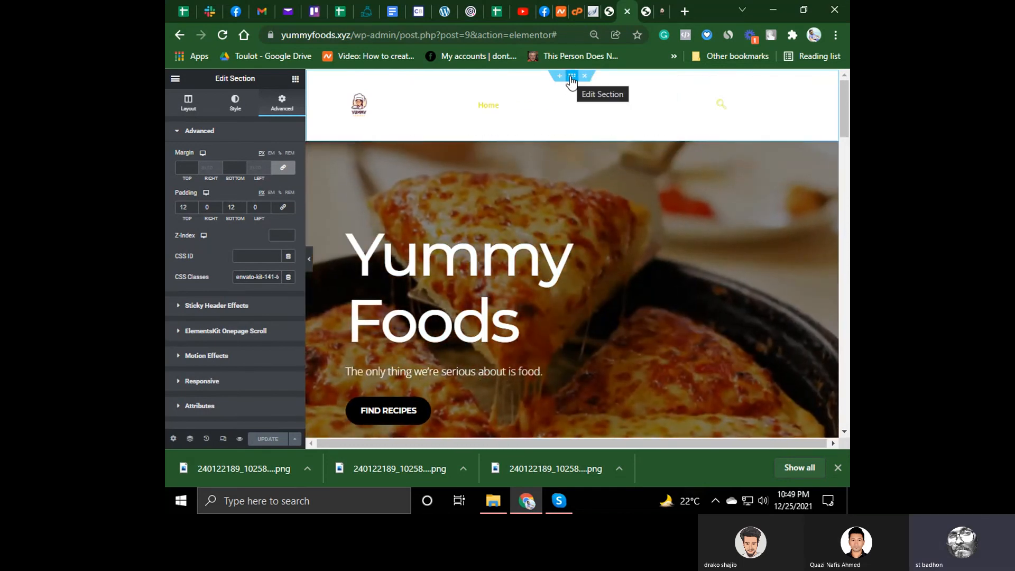
right_click(572, 79)
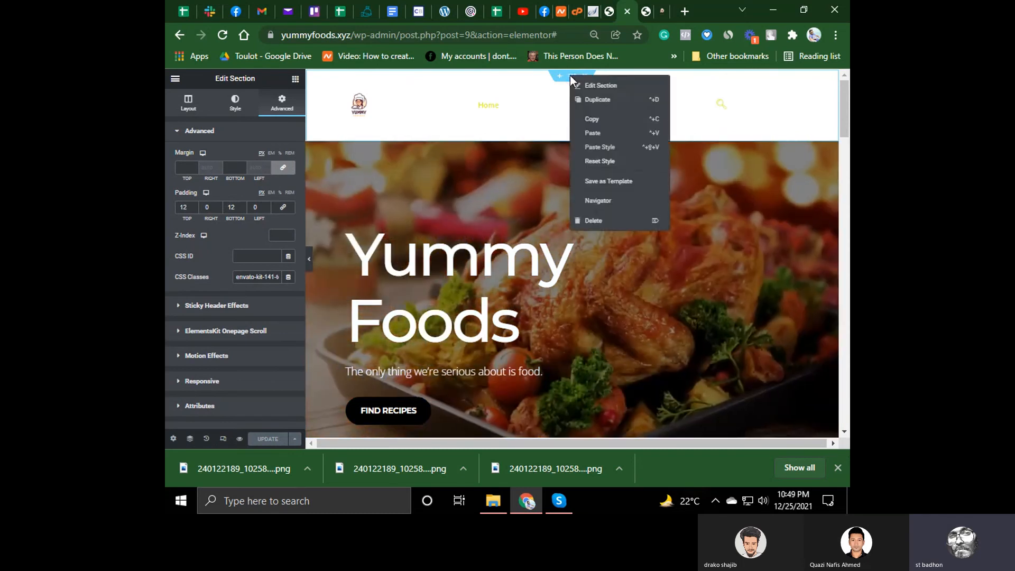
left_click(598, 184)
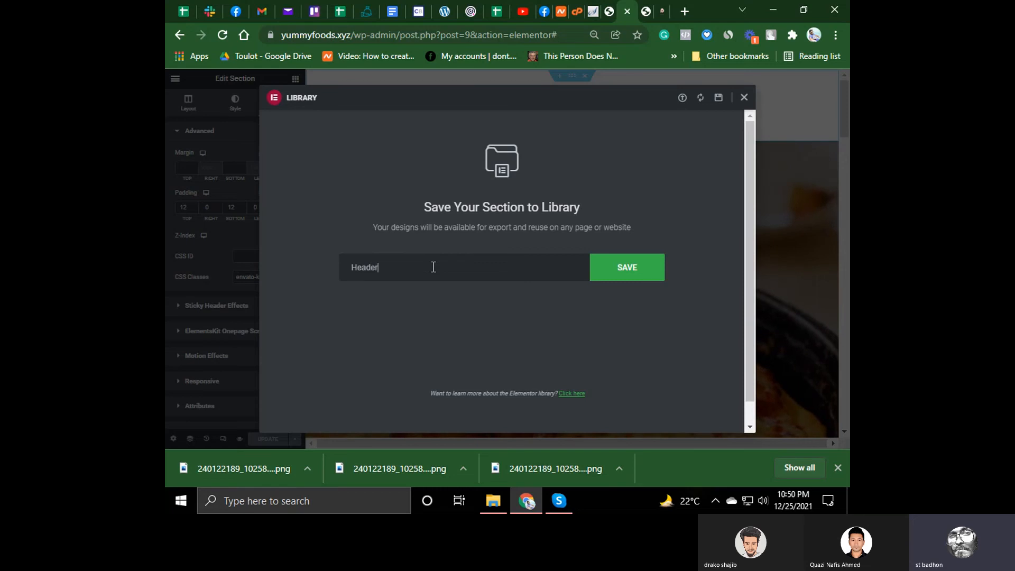
type("by kurt")
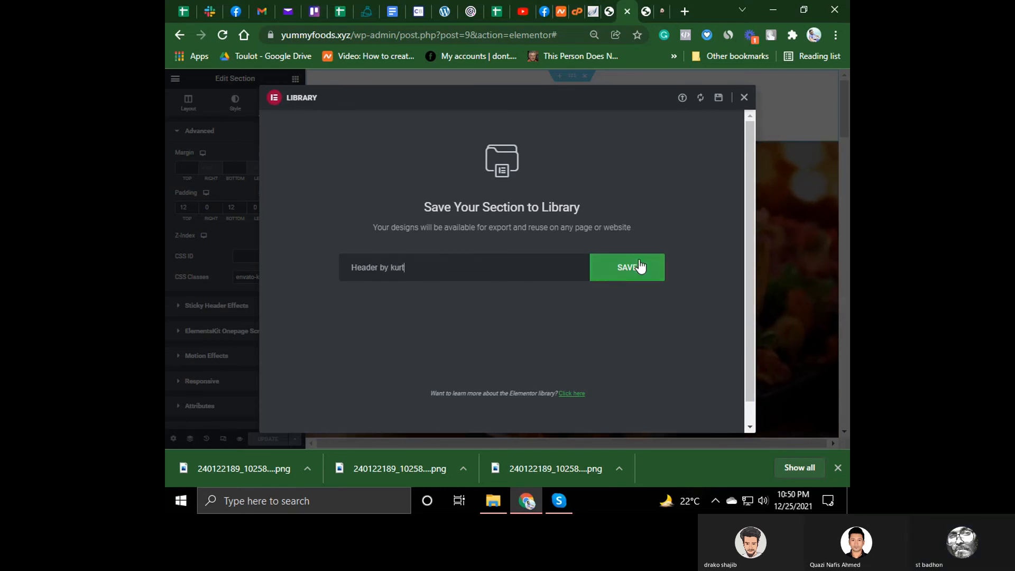
left_click(641, 267)
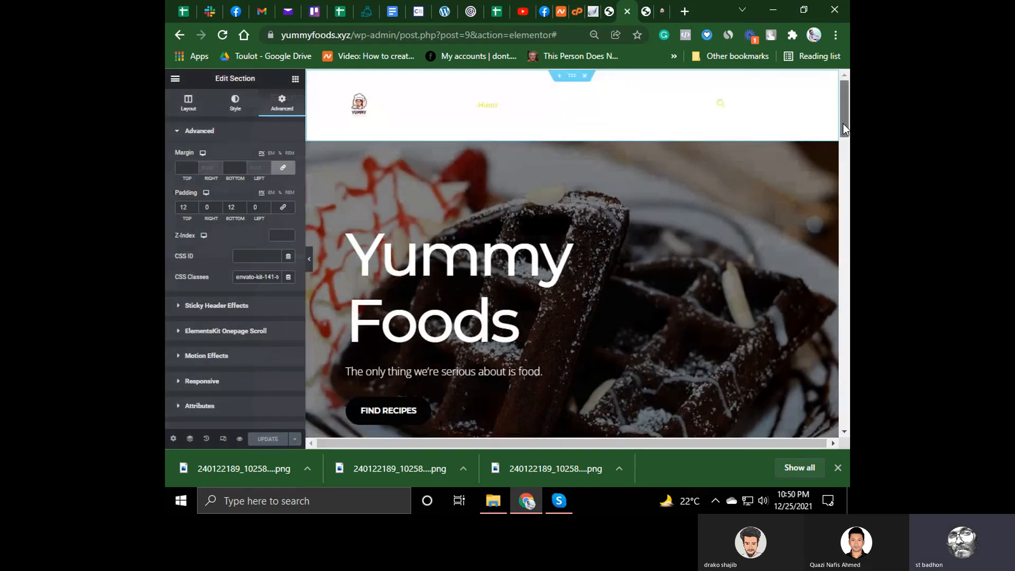
left_click_drag(843, 123, 824, 436)
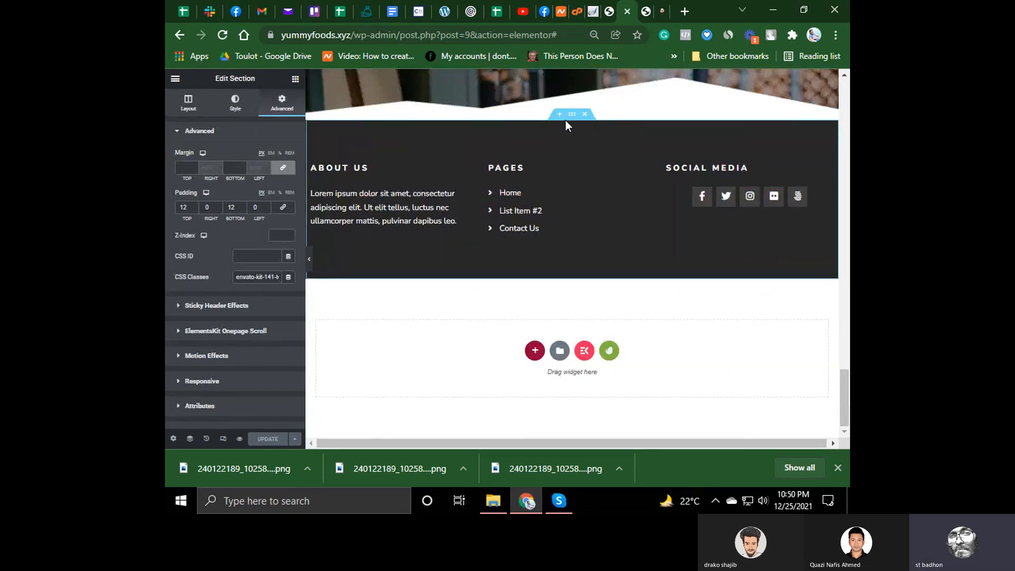
right_click(571, 115)
left_click(601, 218)
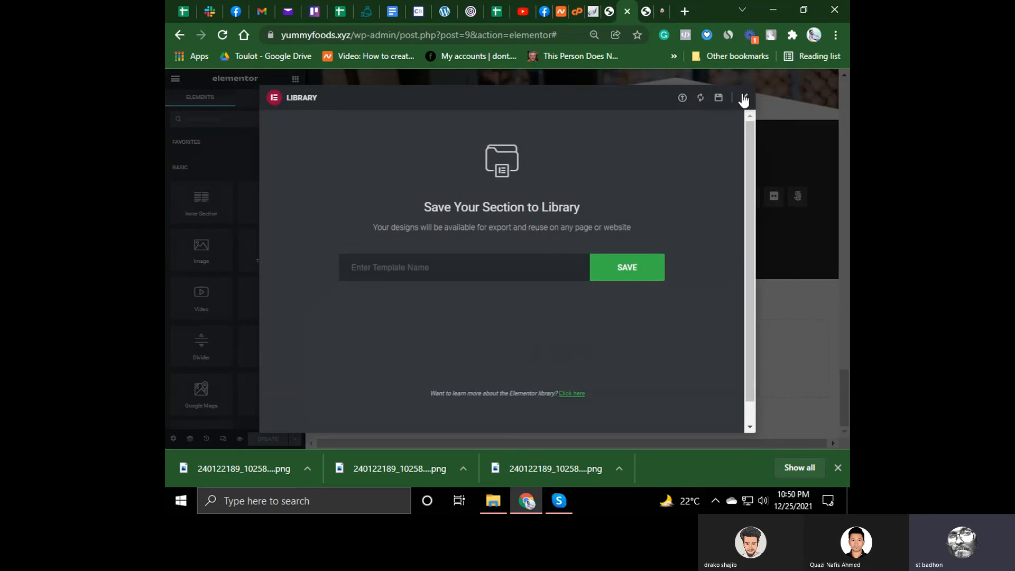
left_click(744, 99)
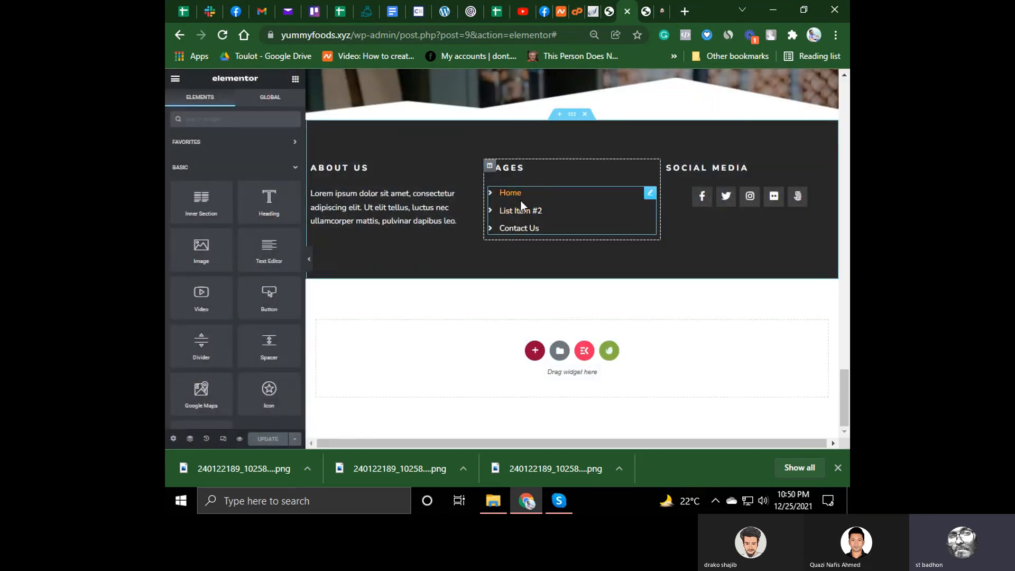
- Inspect the settings of the footer's About Us text and the Facebook entry in its social icons
left_click(403, 203)
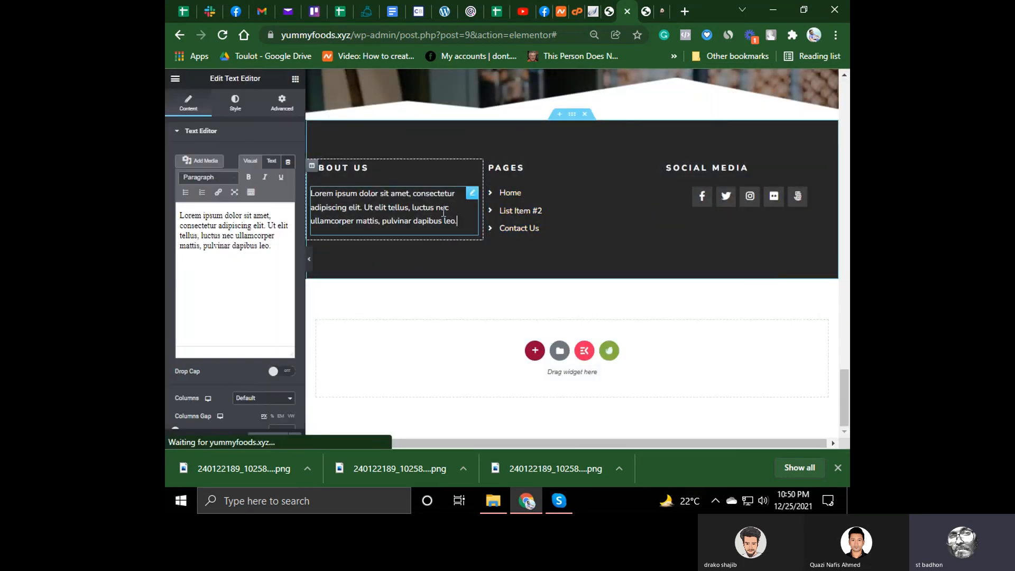
left_click(708, 201)
left_click(194, 170)
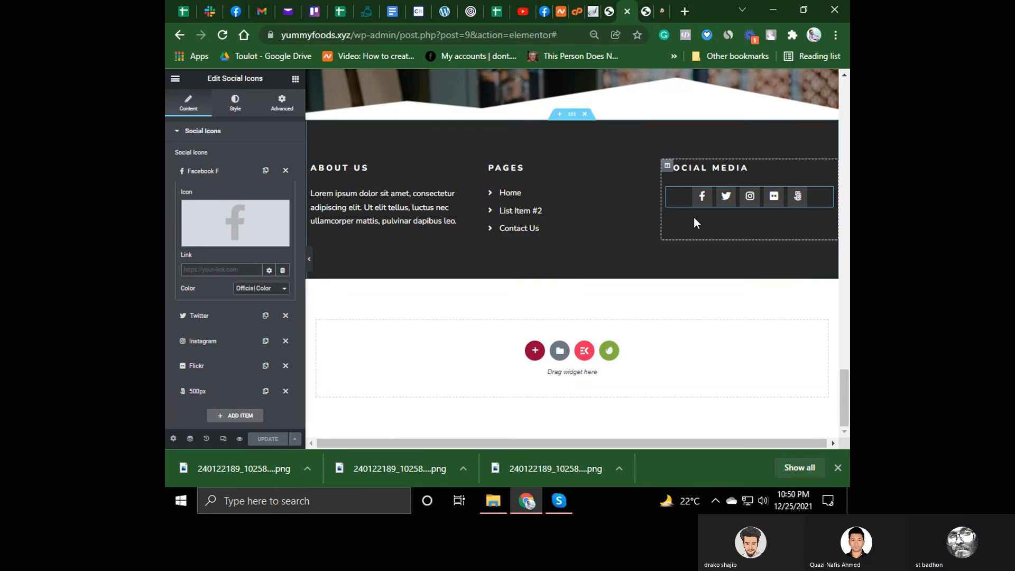
right_click(573, 118)
left_click(610, 222)
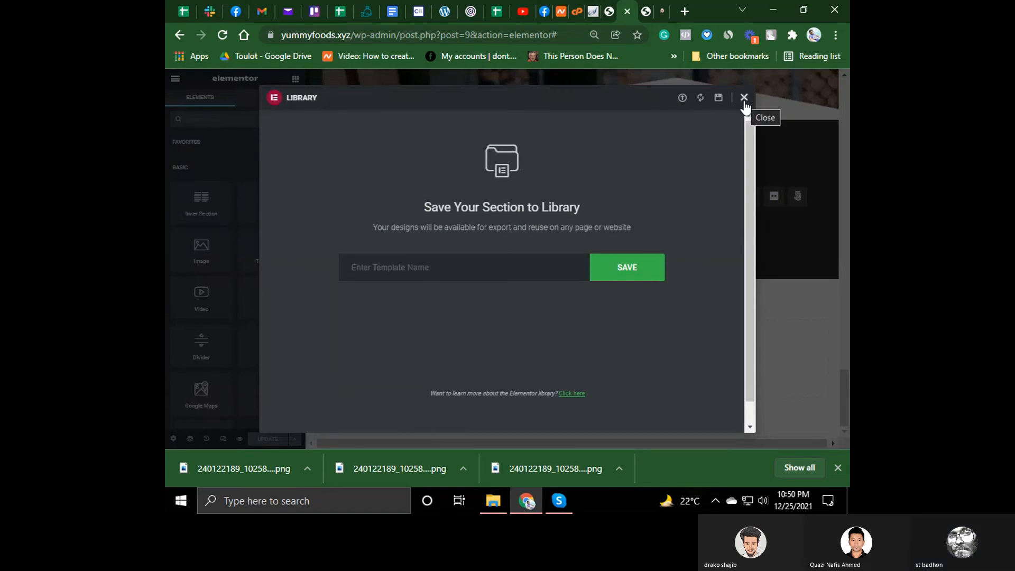
left_click(744, 100)
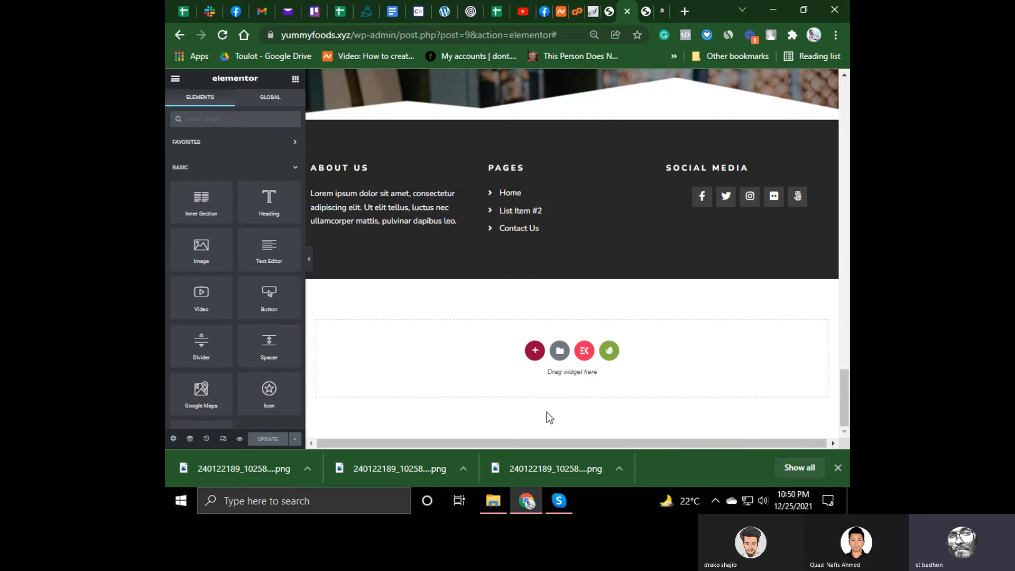
- Insert the header template saved under the author's name below the footer, importing its document settings, and dismiss the downloads bar
left_click(560, 352)
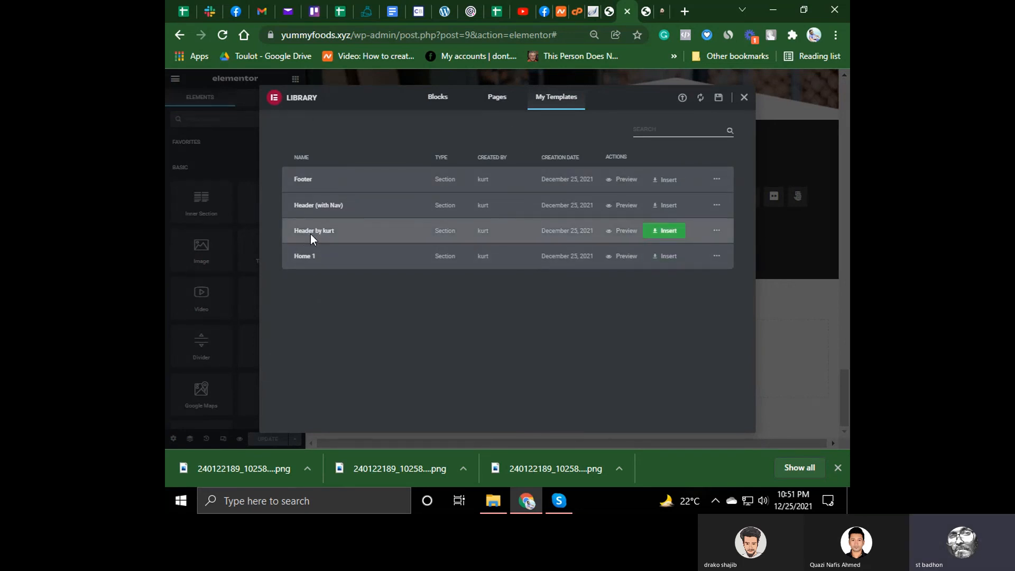
left_click(668, 238)
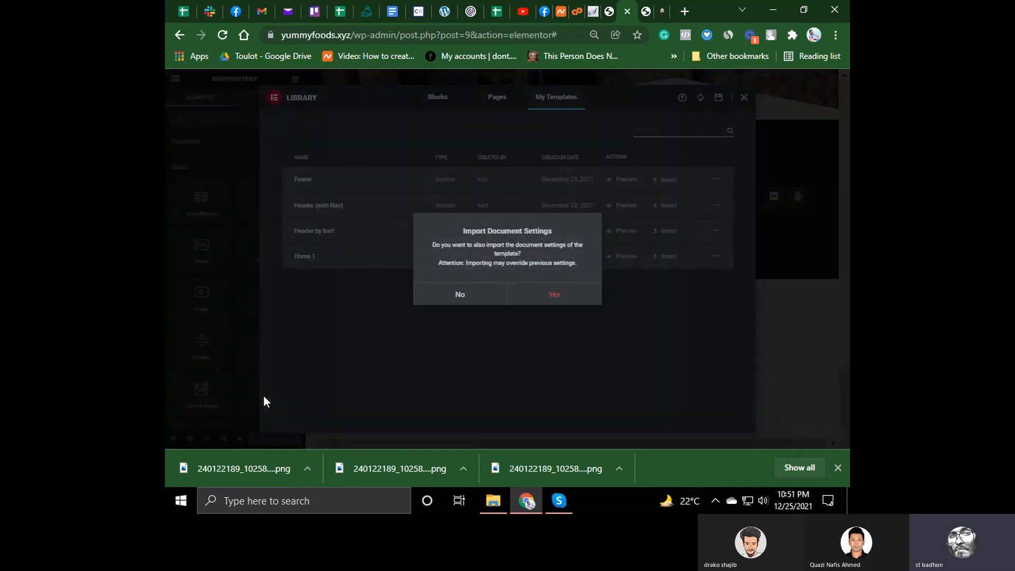
left_click(550, 308)
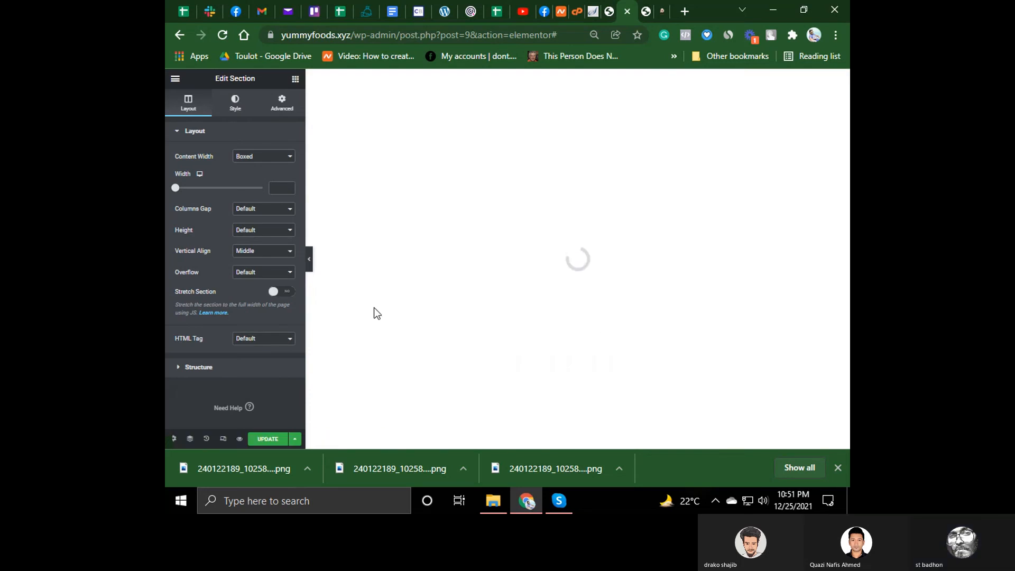
left_click(836, 468)
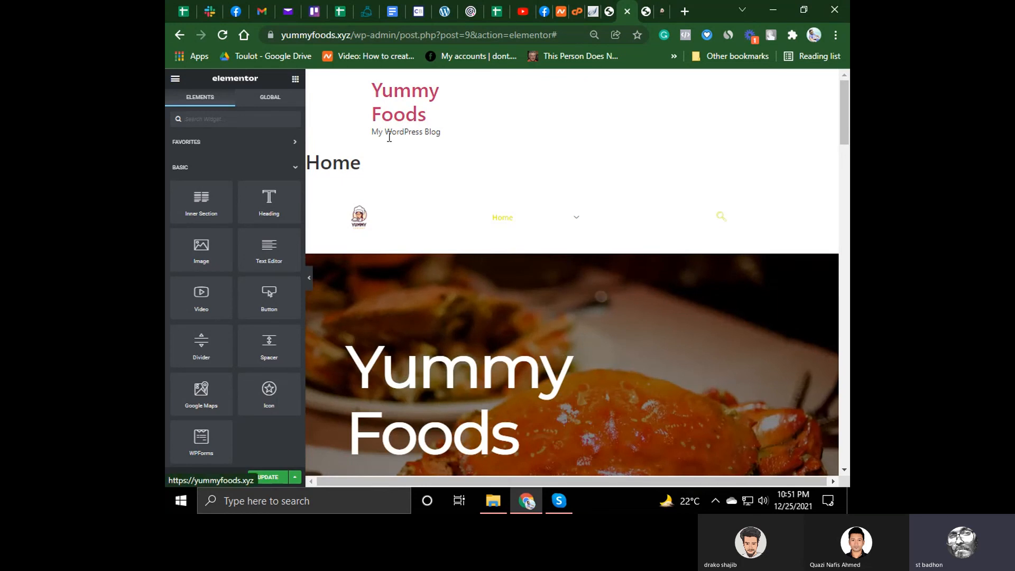
- Delete the duplicate header section below the footer and leave the template library without inserting anything
left_click_drag(844, 115, 833, 420)
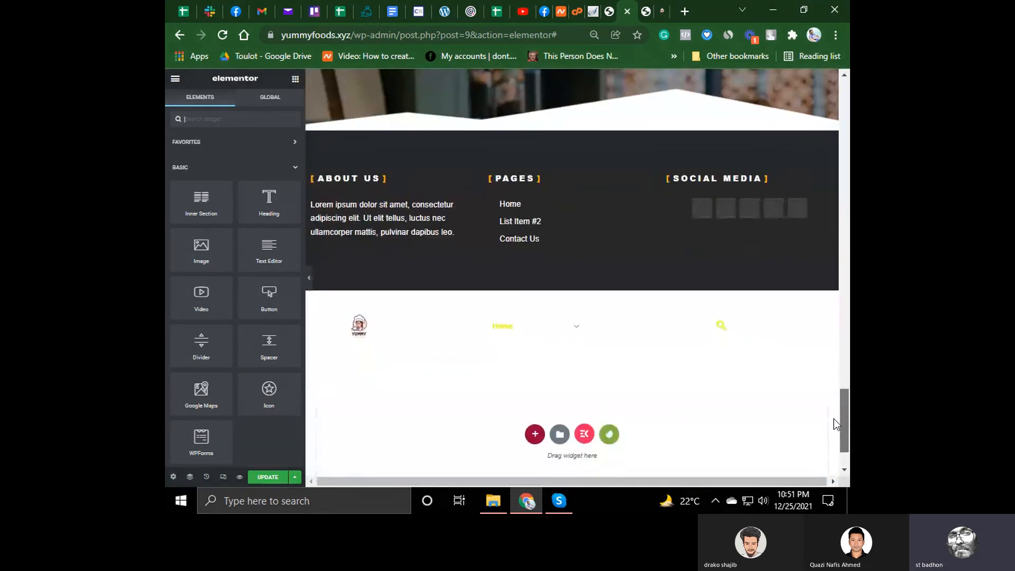
left_click(585, 285)
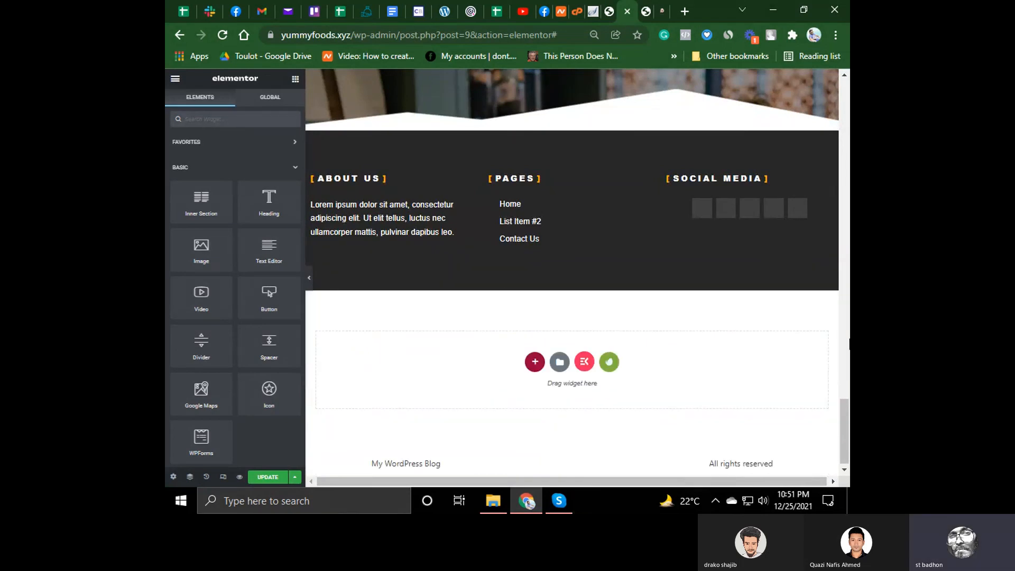
left_click(560, 363)
left_click(749, 100)
- Set the Home page's layout to Elementor Canvas in its page settings and update the page
left_click_drag(844, 431, 845, 109)
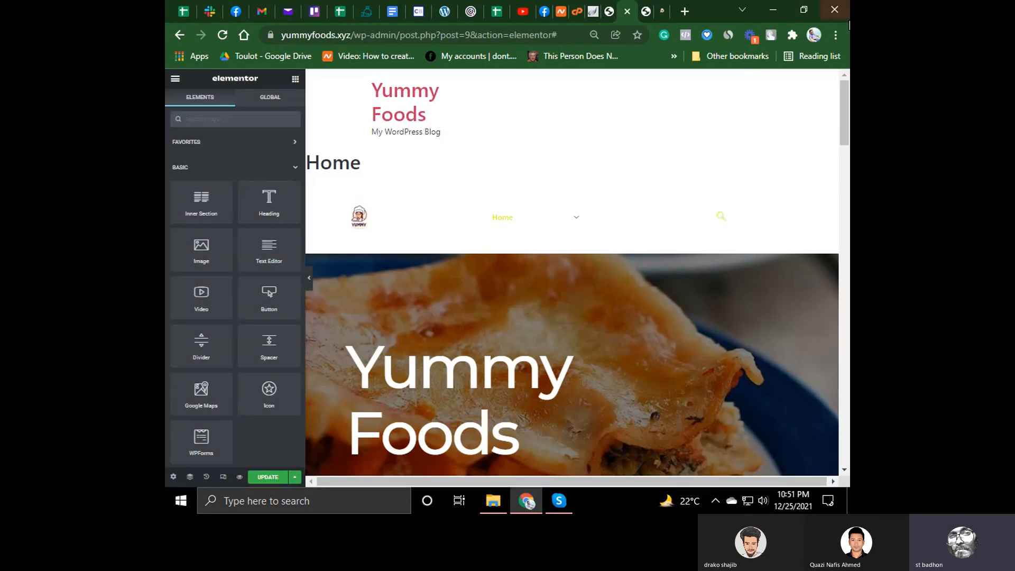
left_click(179, 476)
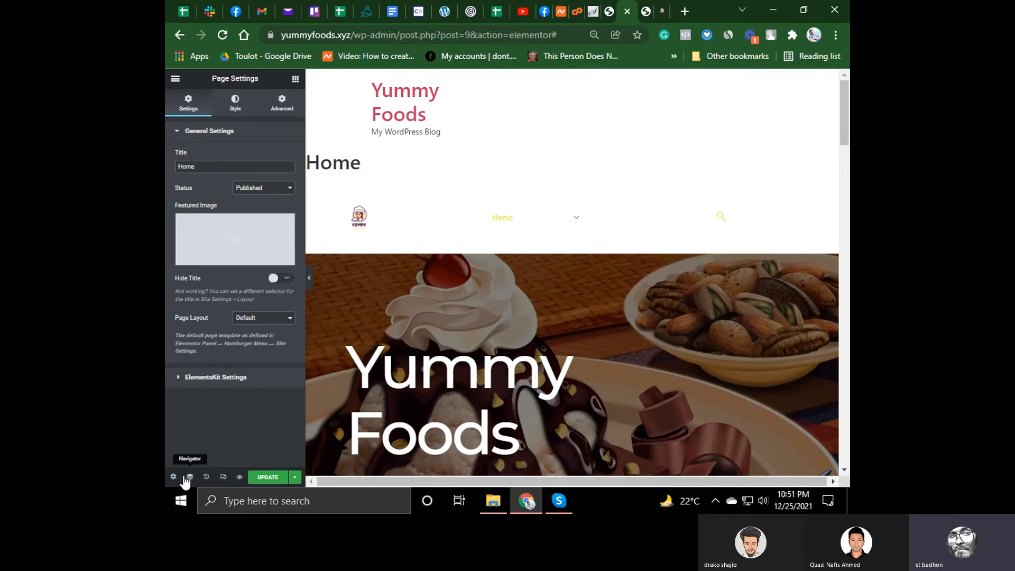
left_click(246, 322)
left_click(267, 341)
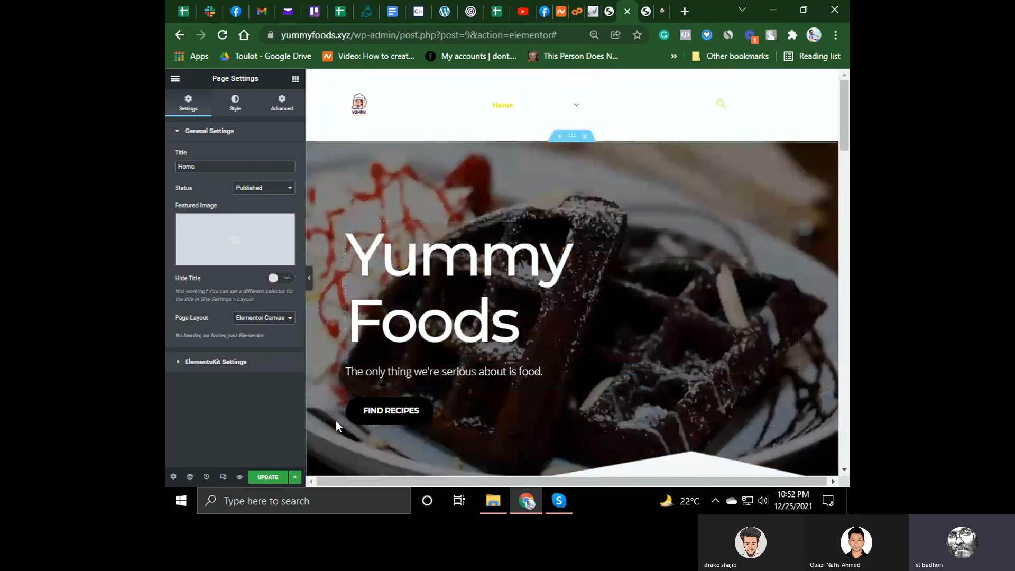
left_click(268, 477)
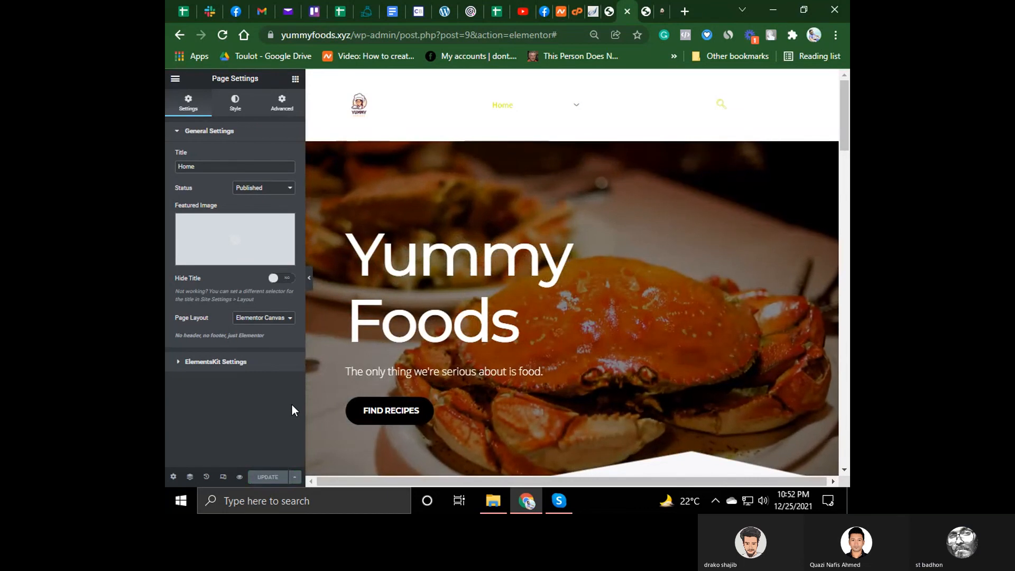
- Review the home page's sections down to the footer in the editor, including the Get in Touch button's settings
scroll(739, 323, "down", 20)
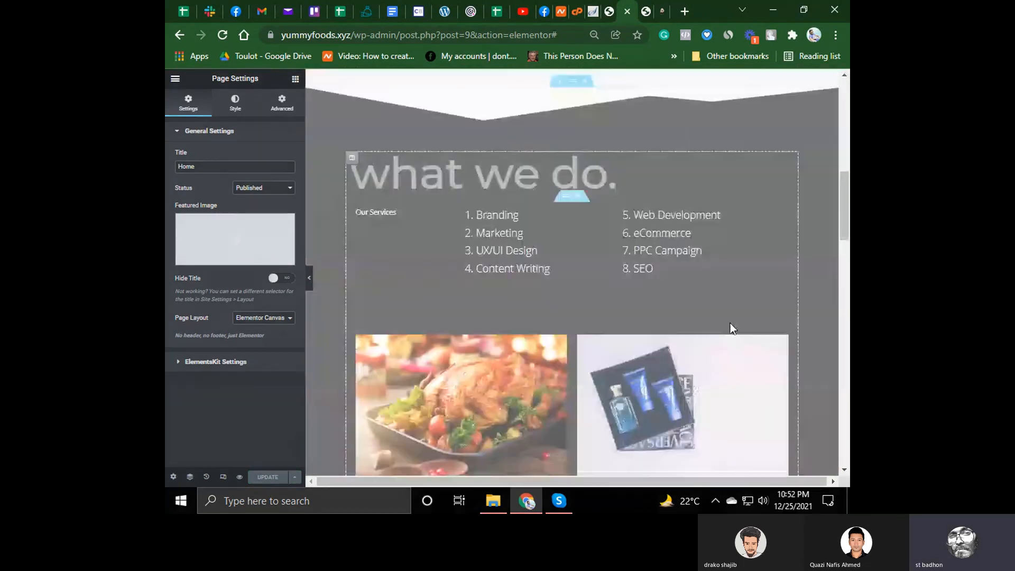
scroll(722, 324, "down", 6)
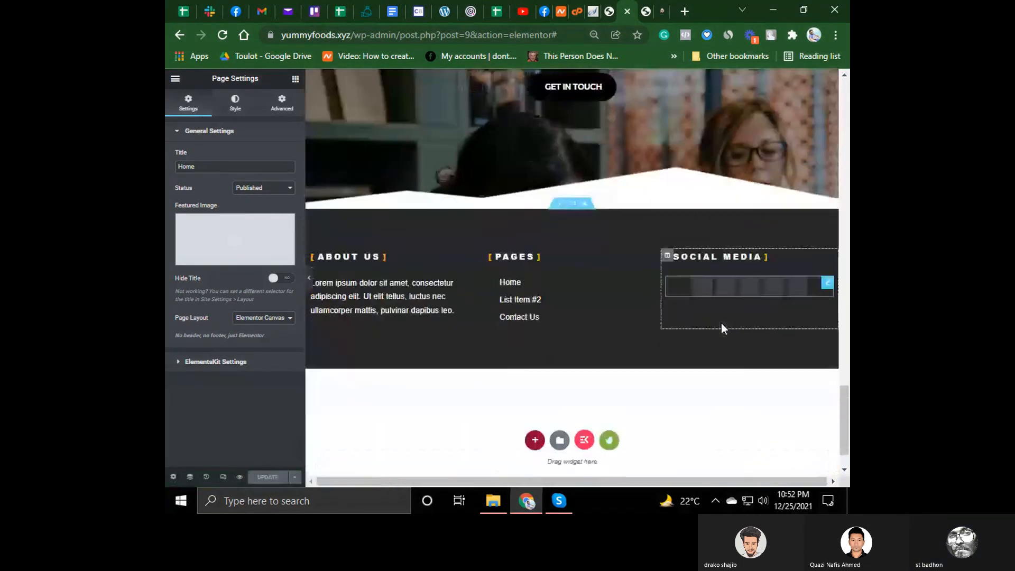
scroll(715, 325, "up", 4)
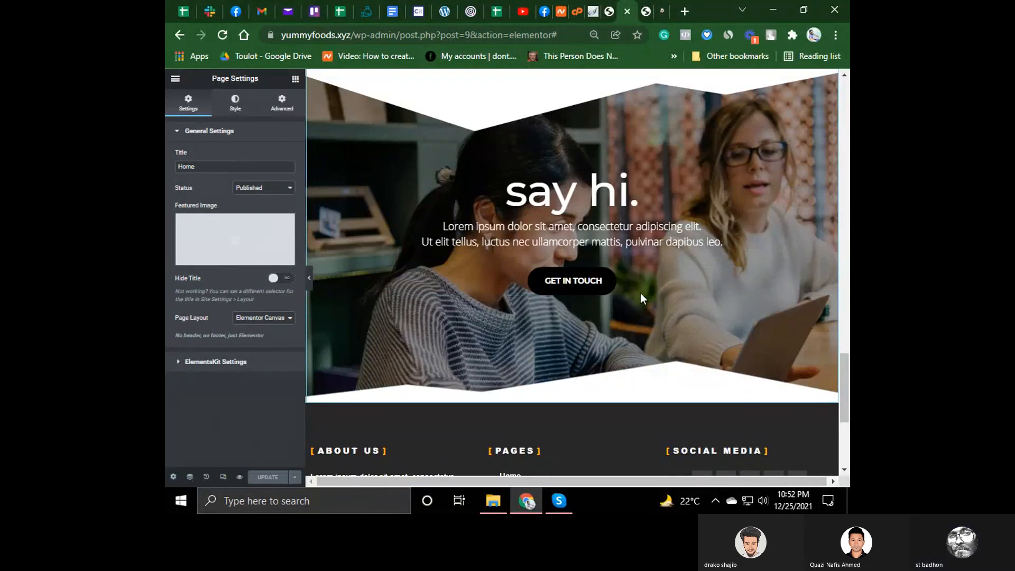
scroll(561, 340, "down", 3)
scroll(562, 337, "up", 3)
left_click(577, 290)
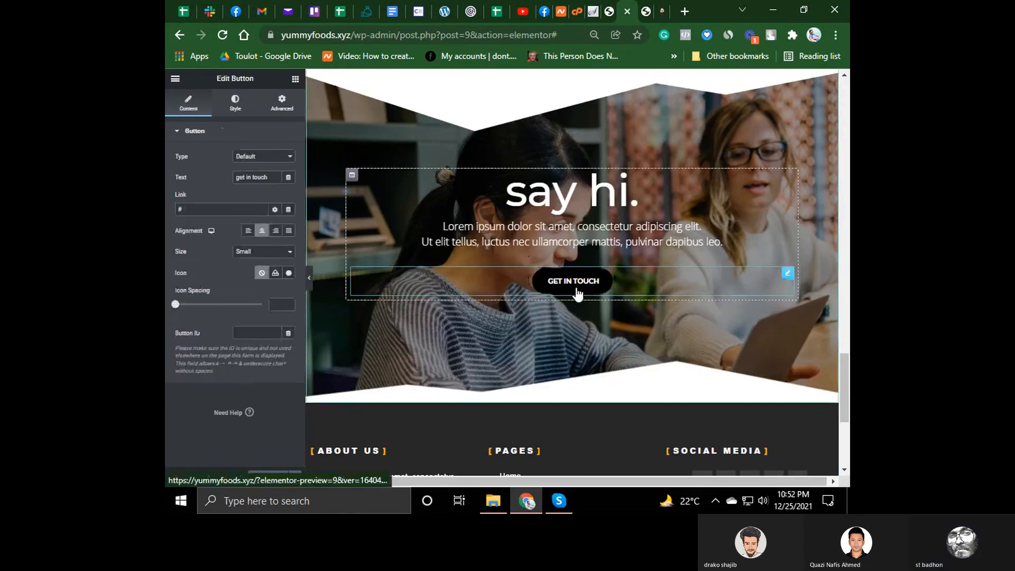
scroll(572, 279, "up", 10)
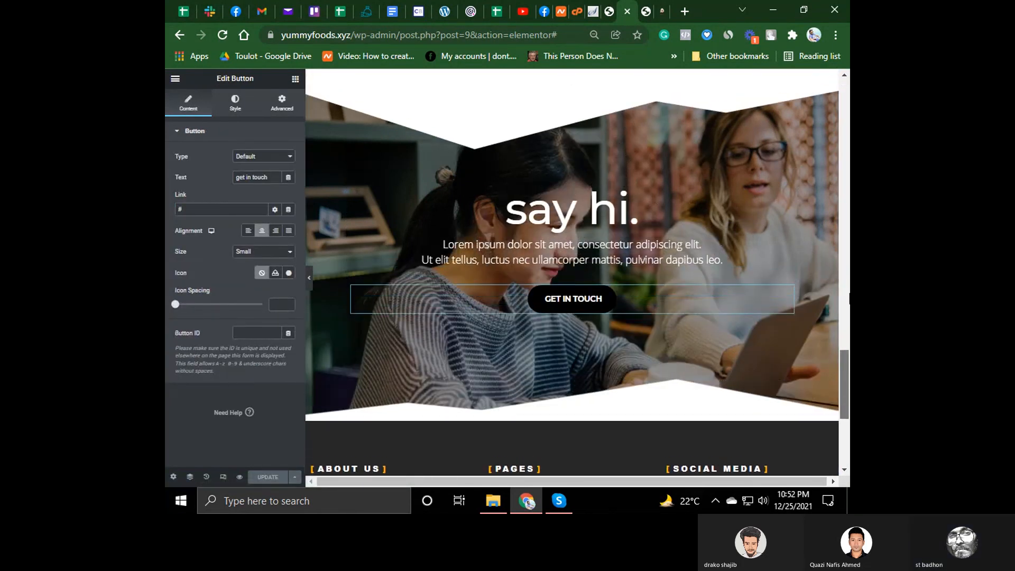
left_click(172, 38)
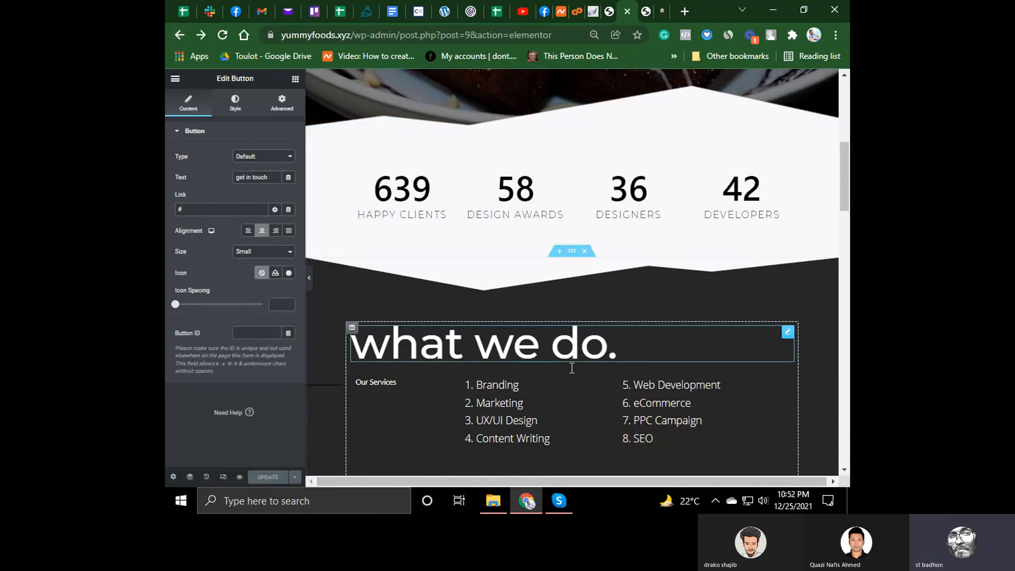
scroll(614, 342, "down", 10)
scroll(596, 348, "down", 15)
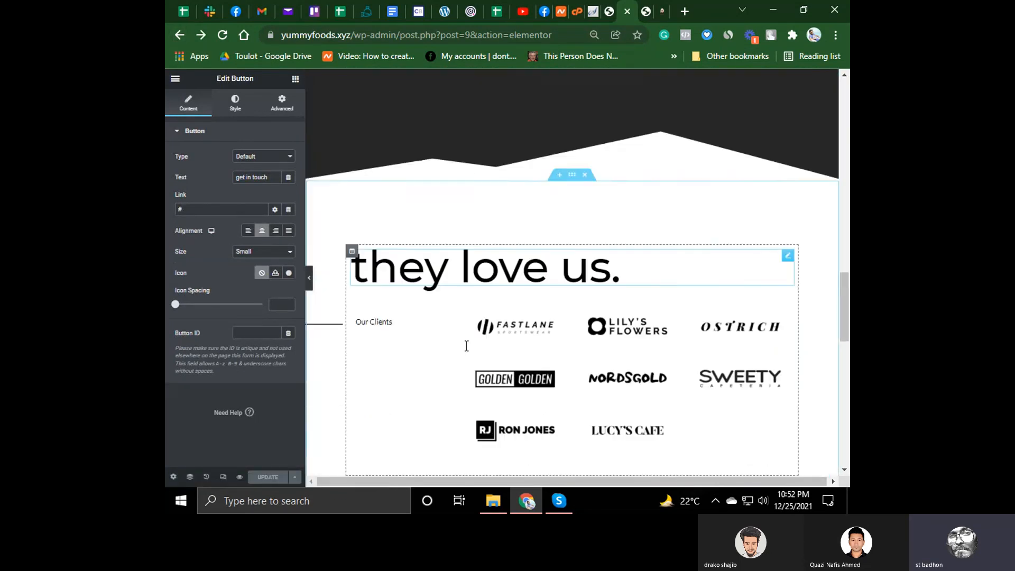
scroll(567, 285, "up", 4)
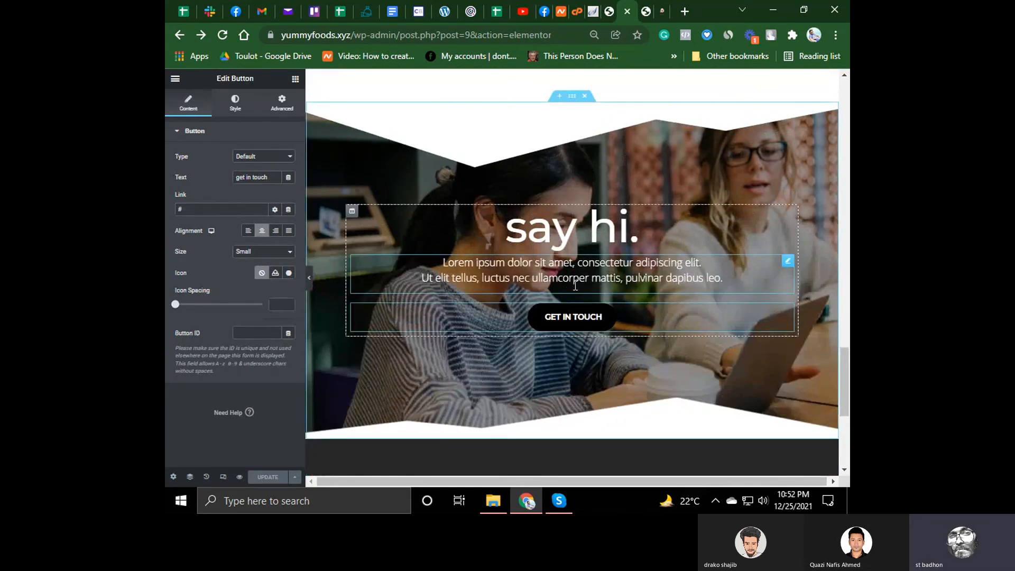
- Return to the home page preview and check the footer and the sticky header over the sections
left_click(180, 35)
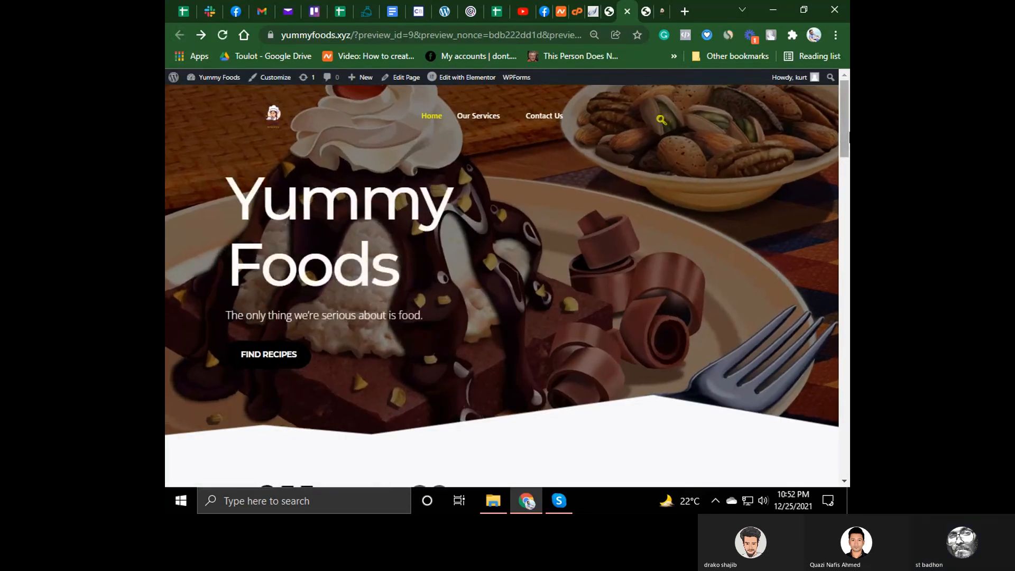
left_click_drag(846, 140, 830, 482)
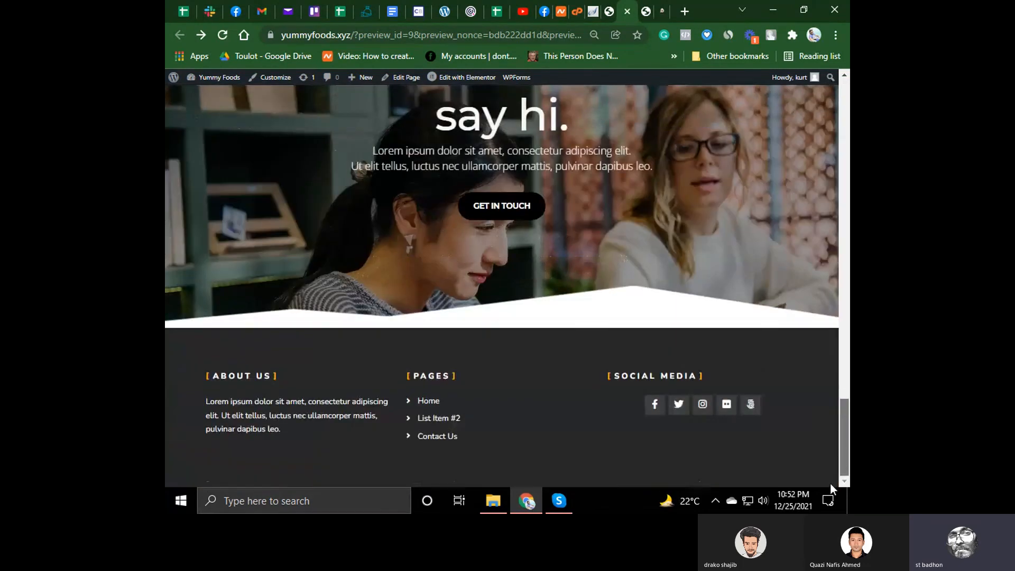
scroll(461, 297, "up", 10)
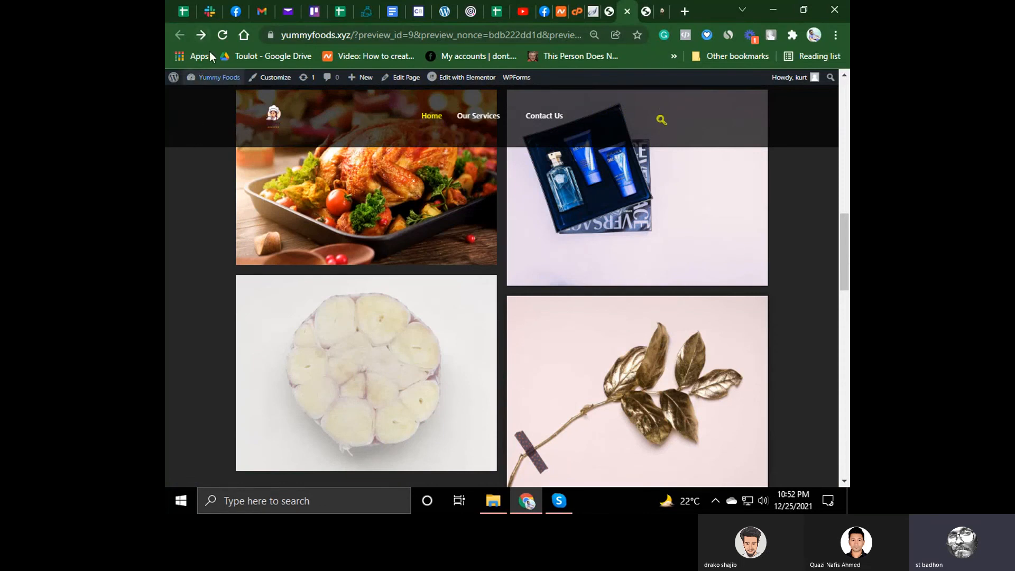
scroll(527, 244, "up", 1)
scroll(527, 244, "up", 10)
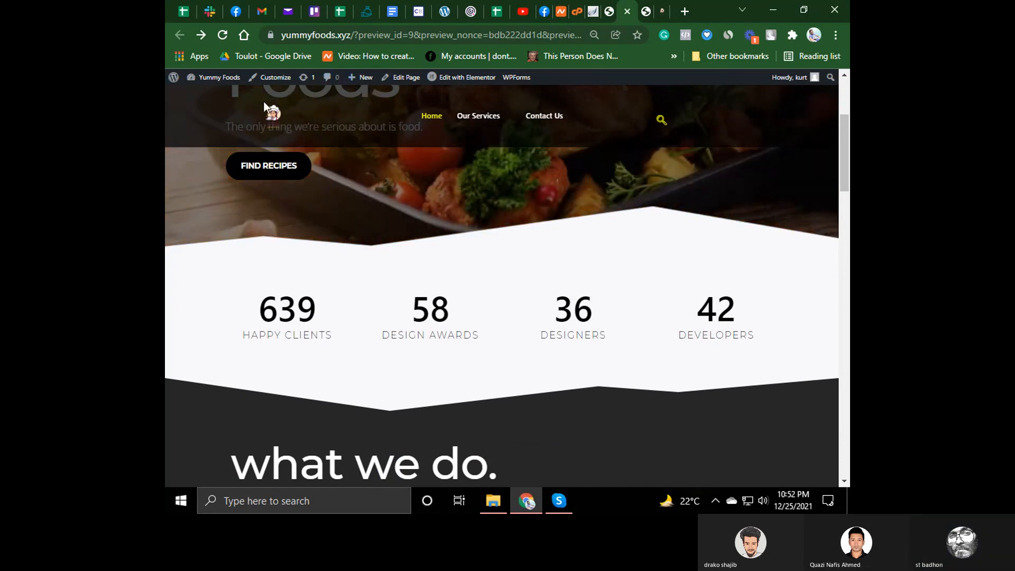
- Go to the site's WordPress dashboard and close the two spare browser tabs
mouse_move(217, 78)
left_click(236, 99)
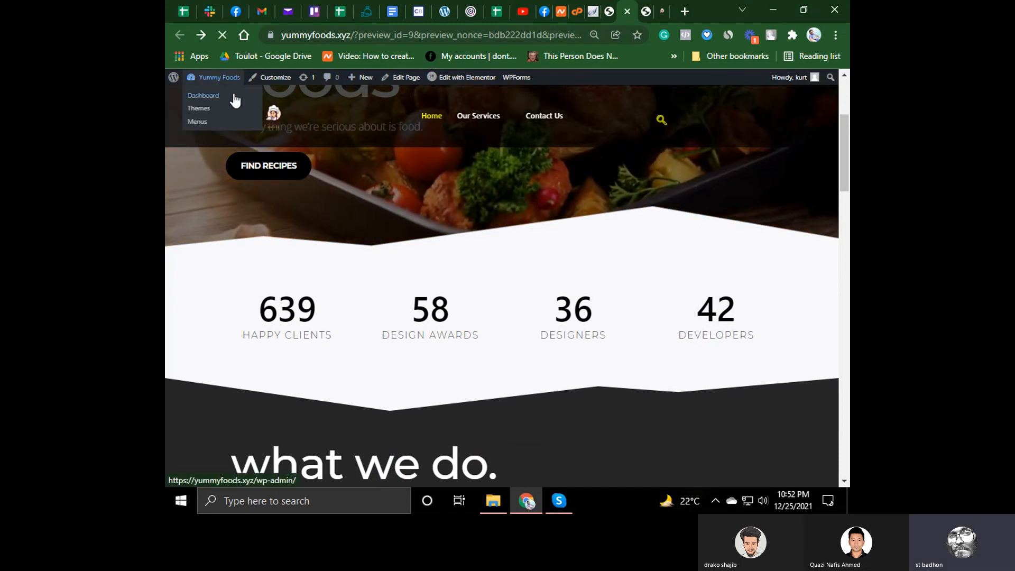
left_click(650, 12)
left_click(648, 10)
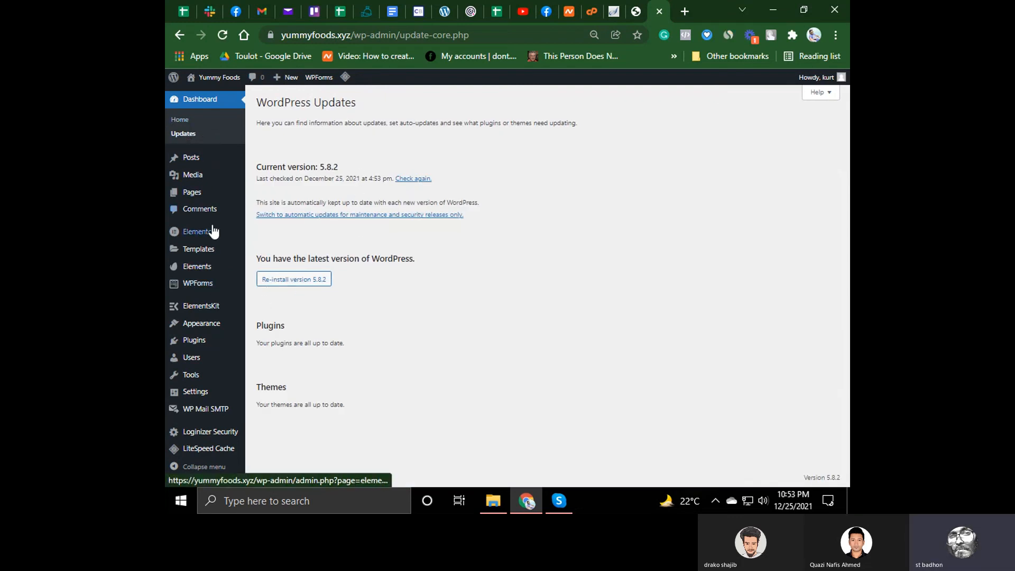
- Create a new page titled "Contact Us" and open it for editing with Elementor
mouse_move(205, 184)
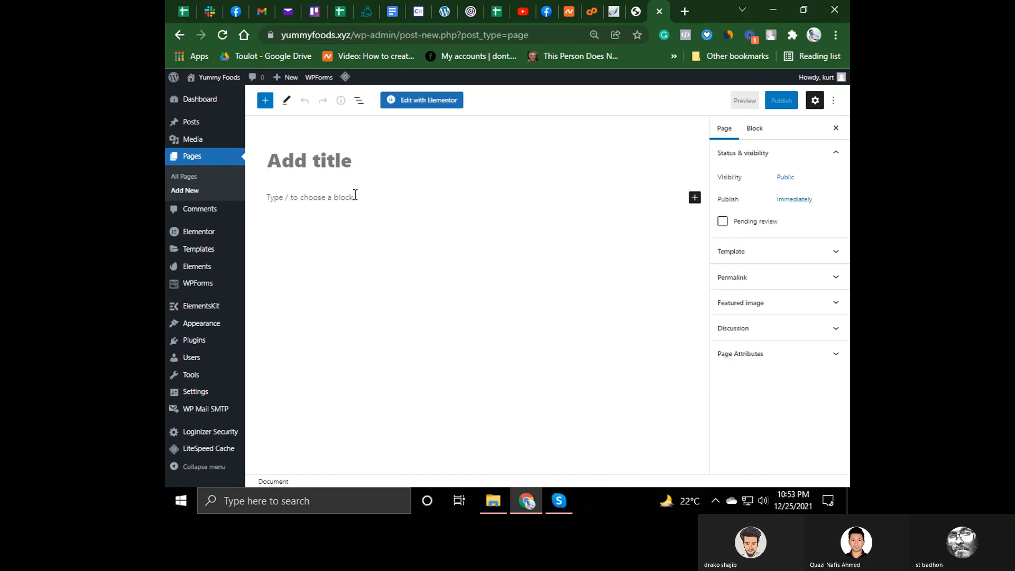
type("Contact Us")
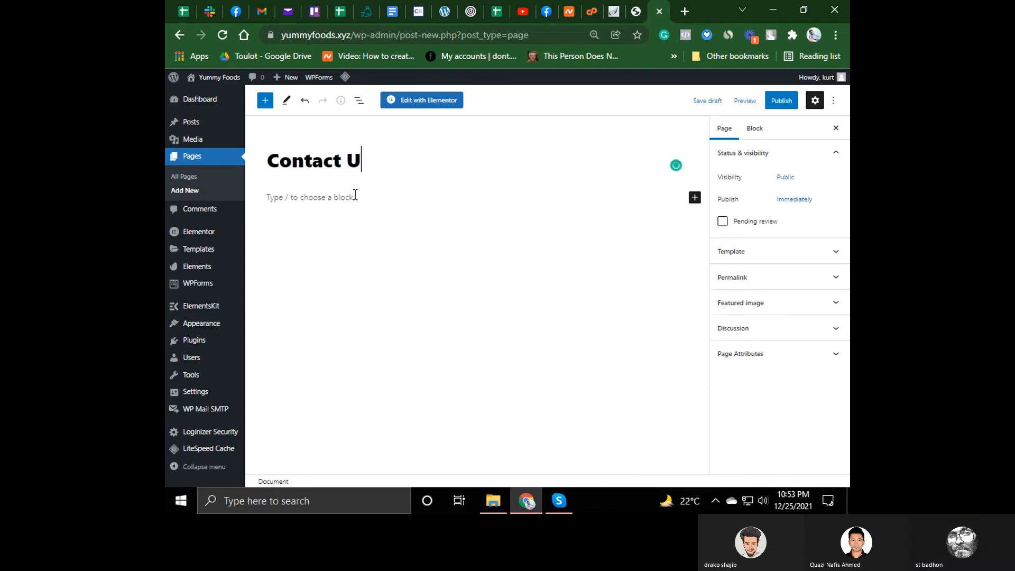
left_click(423, 107)
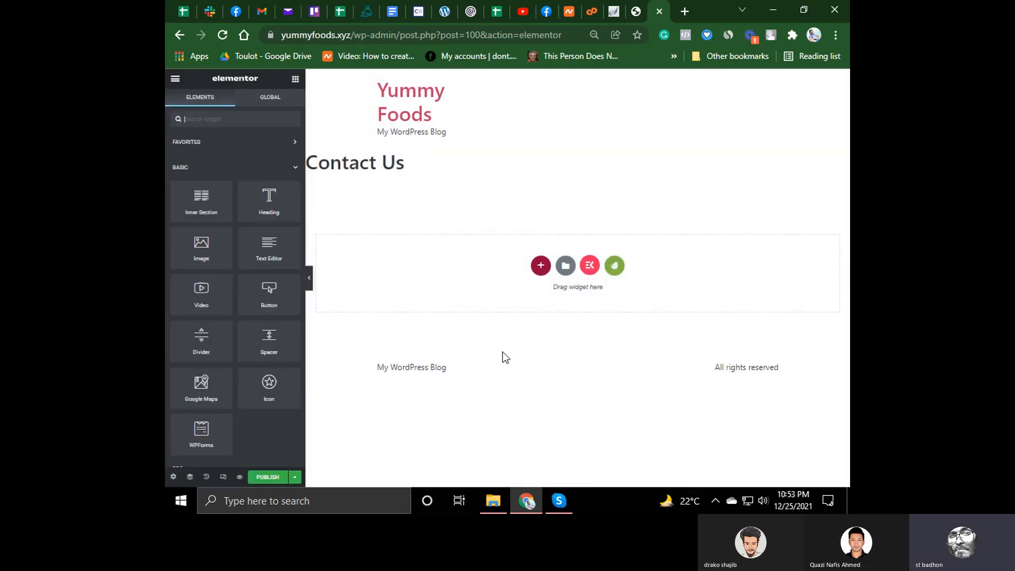
- Switch the Contact Us page's layout to Elementor Canvas, then return it to Default
left_click(172, 477)
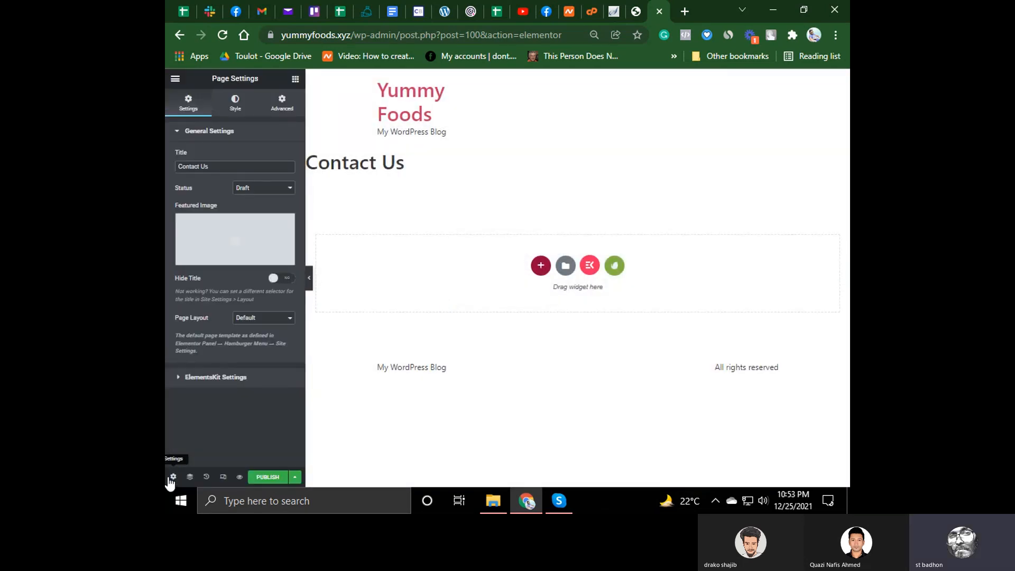
left_click(258, 319)
left_click(263, 341)
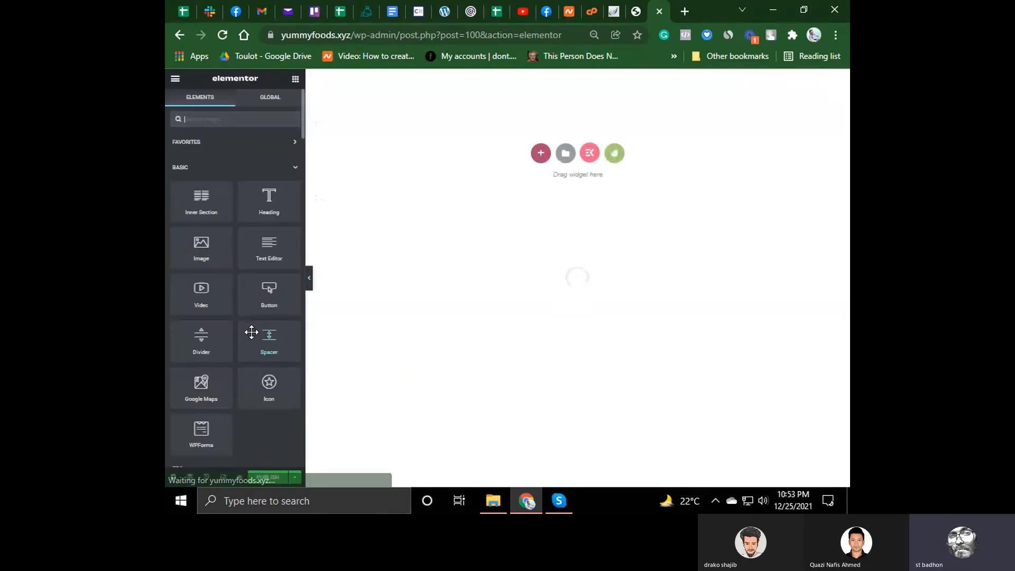
left_click(278, 329)
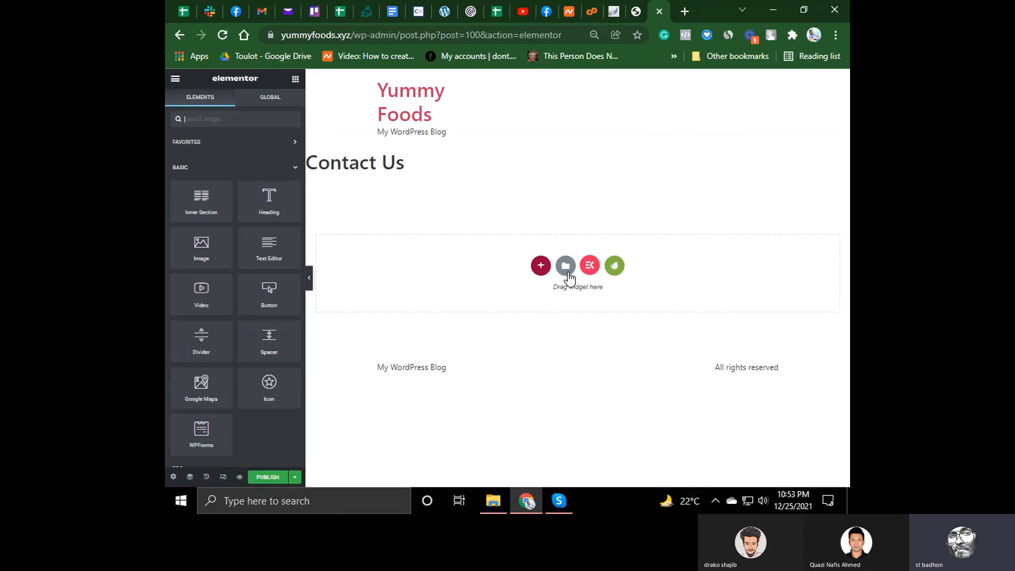
- Insert the saved header template without the "with Nav" label, importing its document settings, and add the saved Footer template beneath it
left_click(566, 266)
left_click(554, 103)
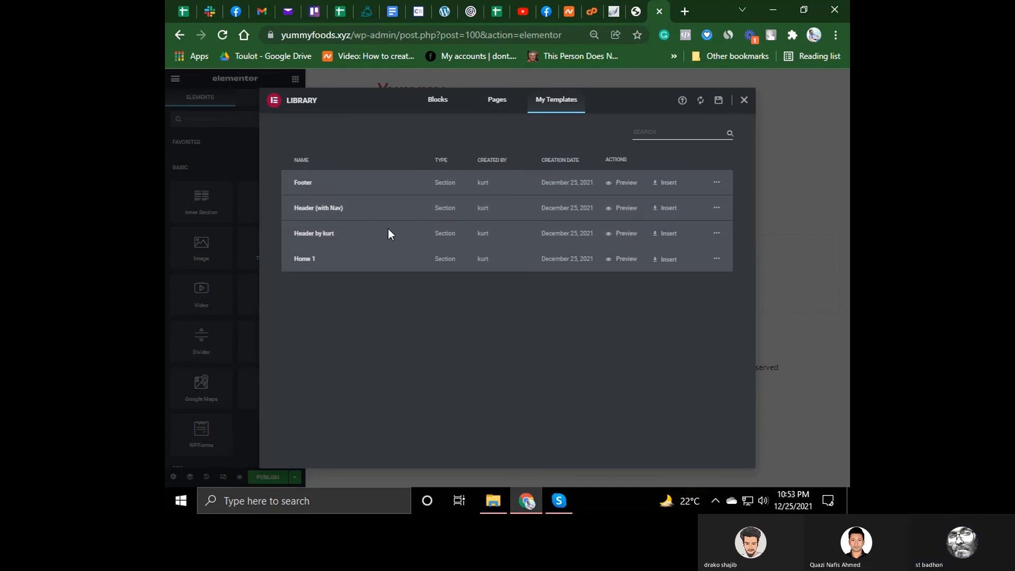
left_click(656, 238)
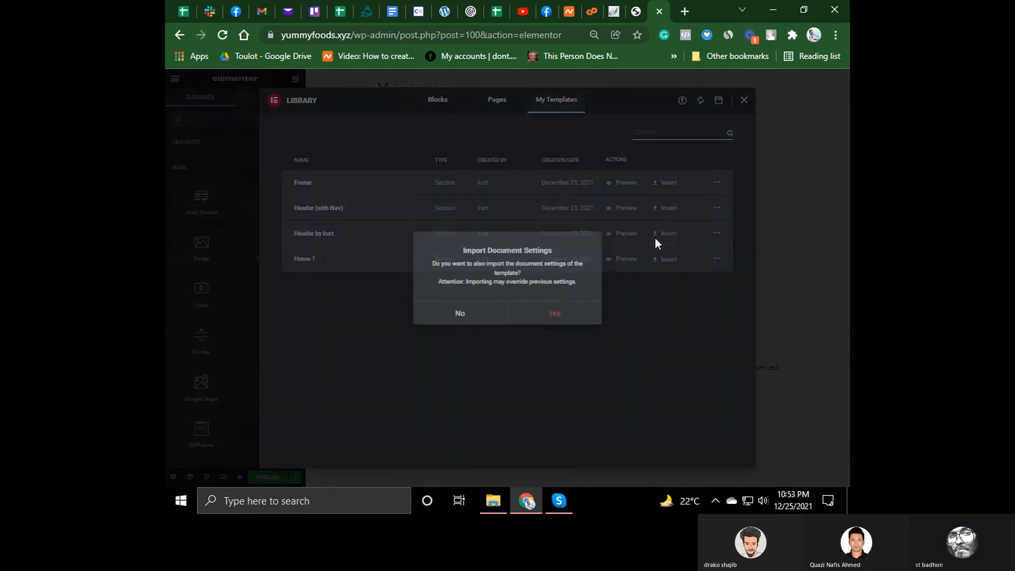
left_click(558, 318)
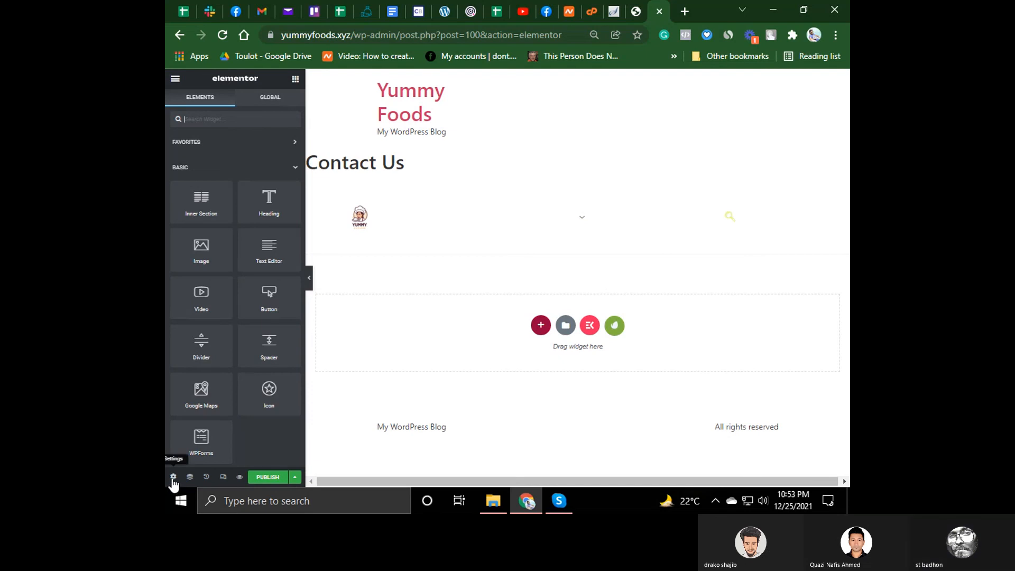
left_click(567, 326)
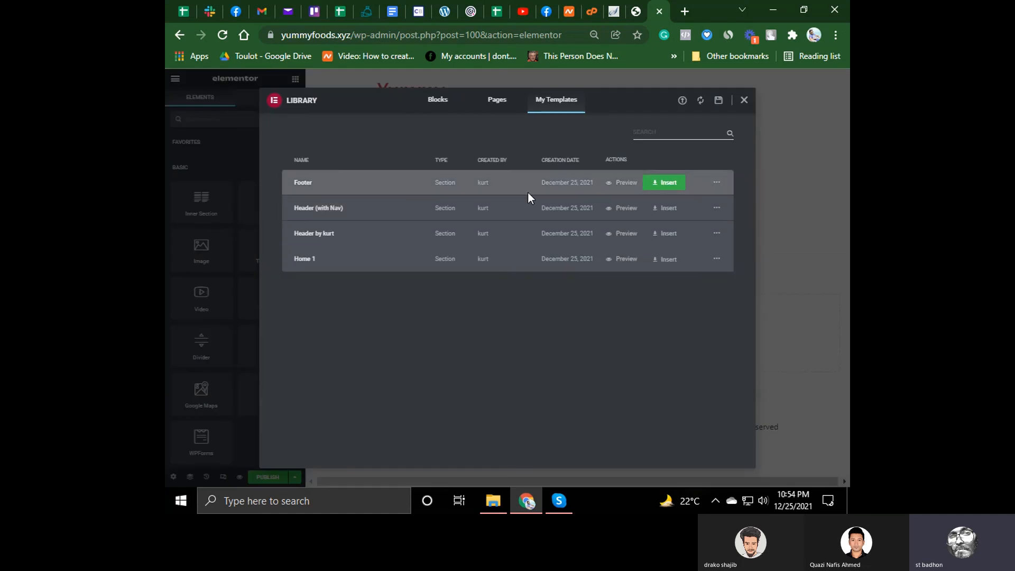
left_click(670, 185)
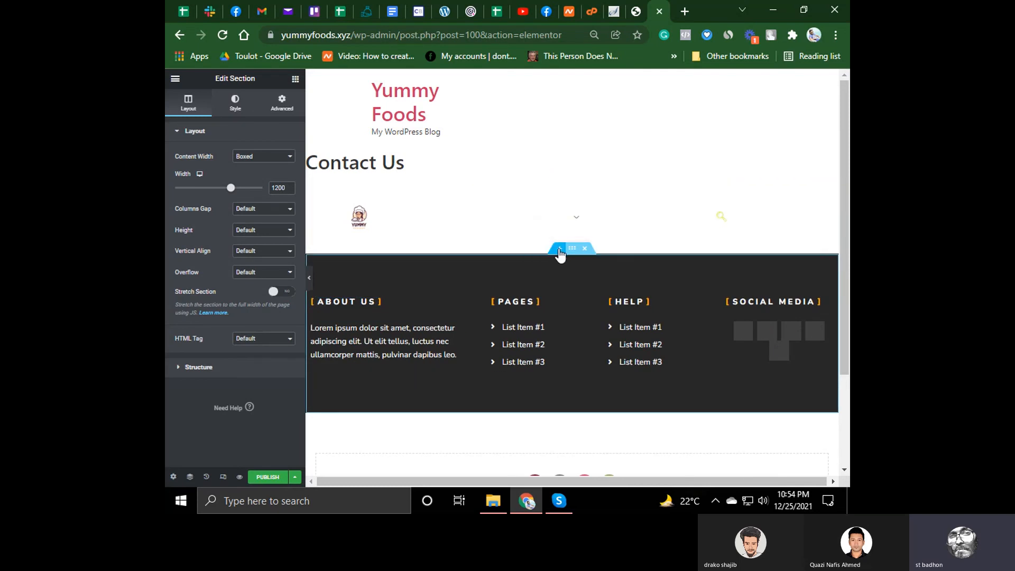
- Set the Contact Us page's layout to Elementor Canvas
left_click(560, 252)
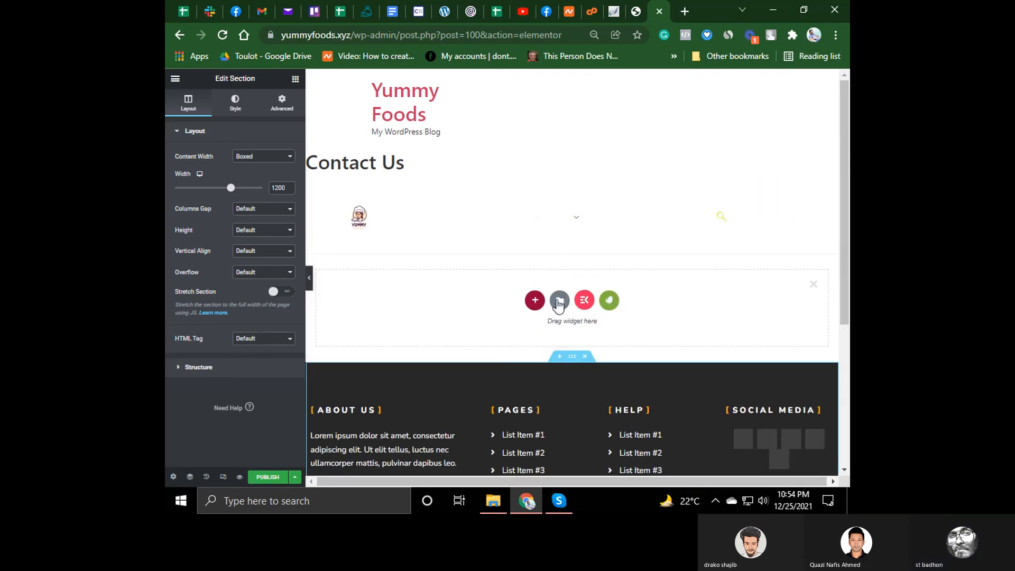
left_click(173, 477)
left_click(280, 320)
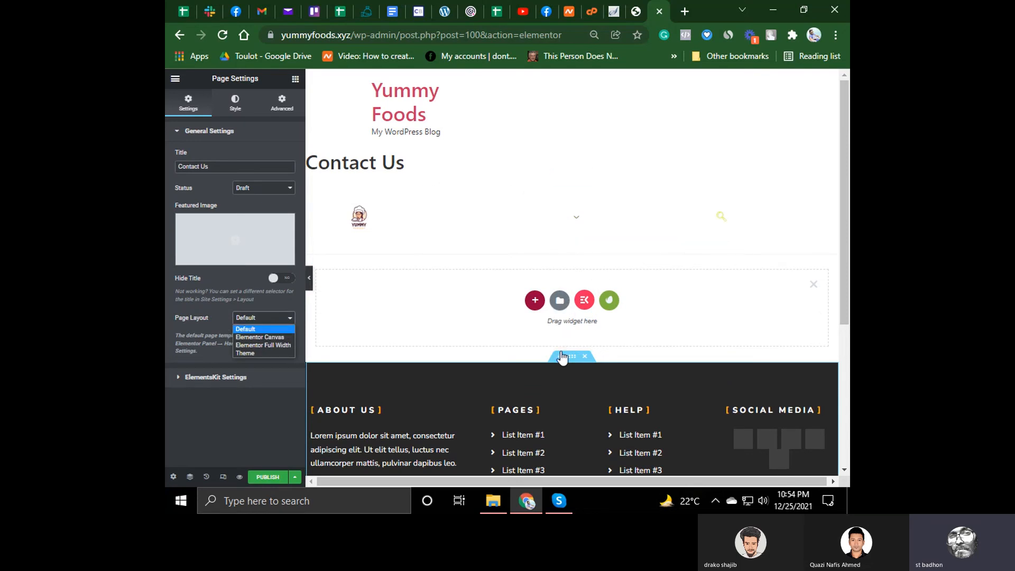
left_click(271, 337)
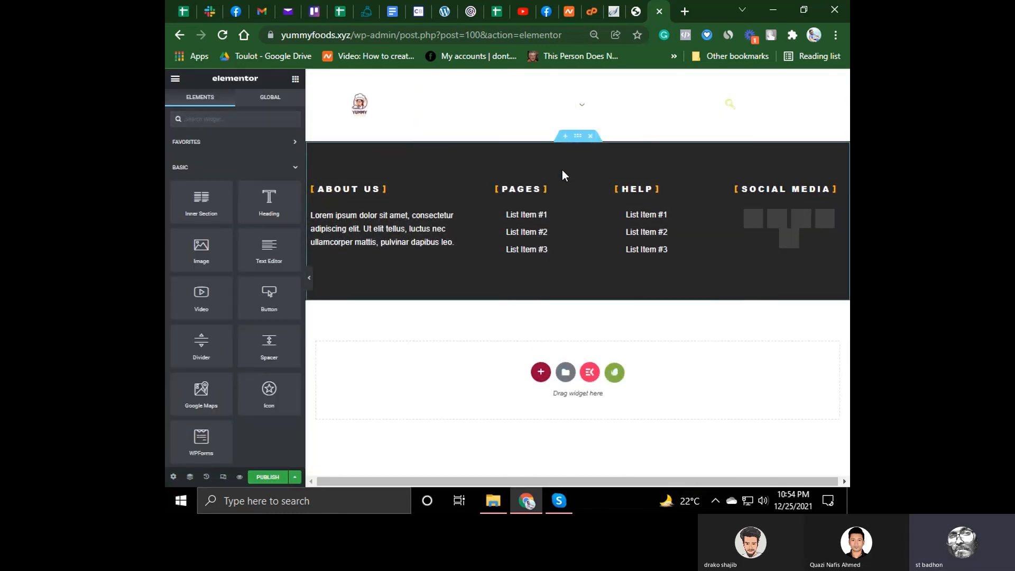
- Add an empty section between the header and footer and open the installed Creative Agency template kit for it
left_click(565, 141)
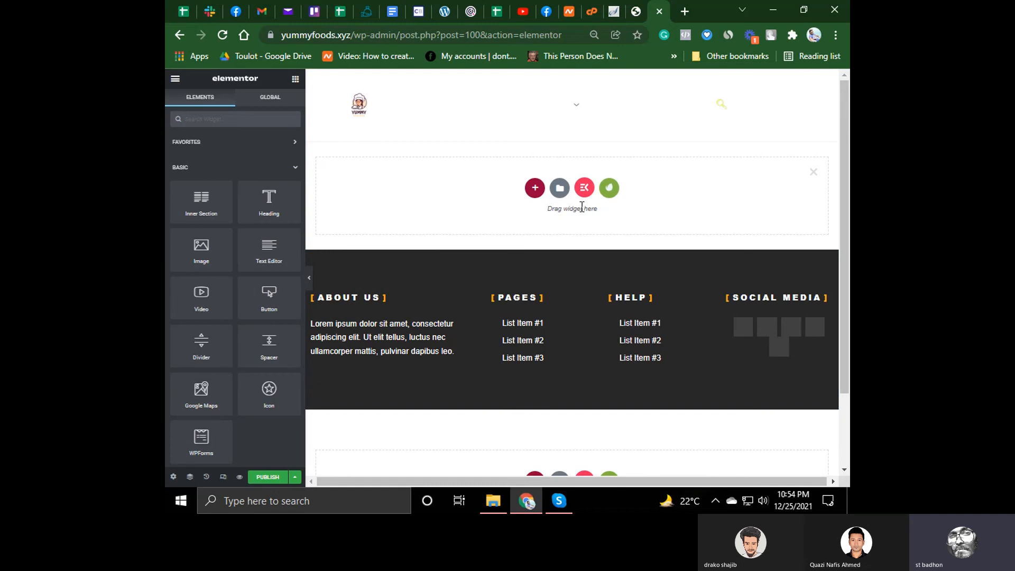
left_click(608, 189)
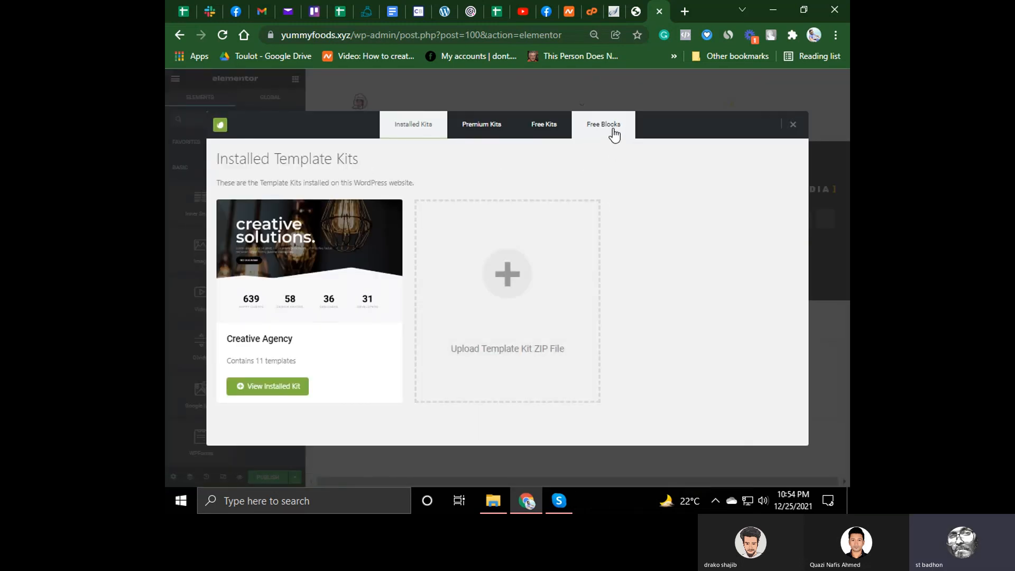
left_click(555, 132)
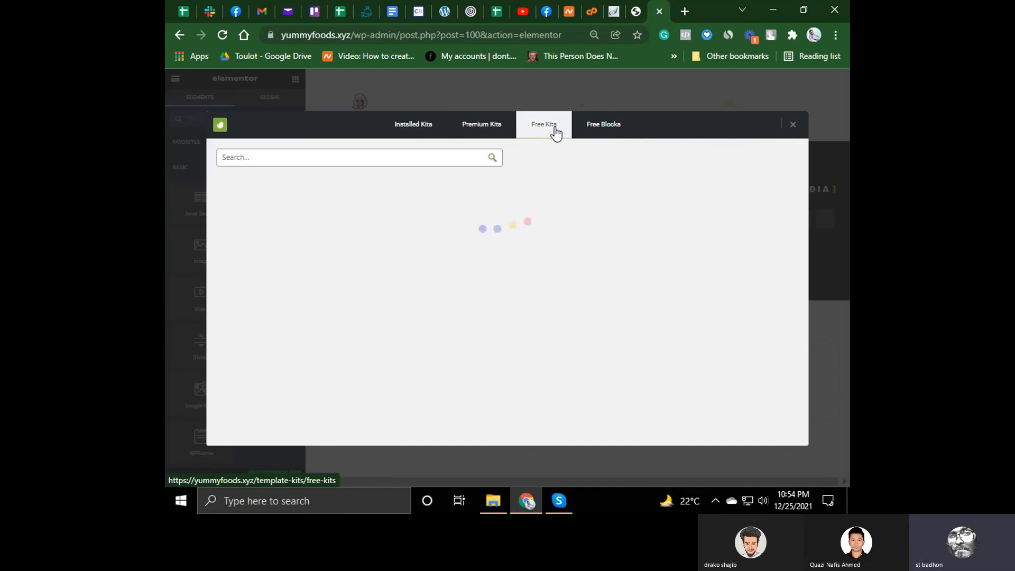
left_click(410, 131)
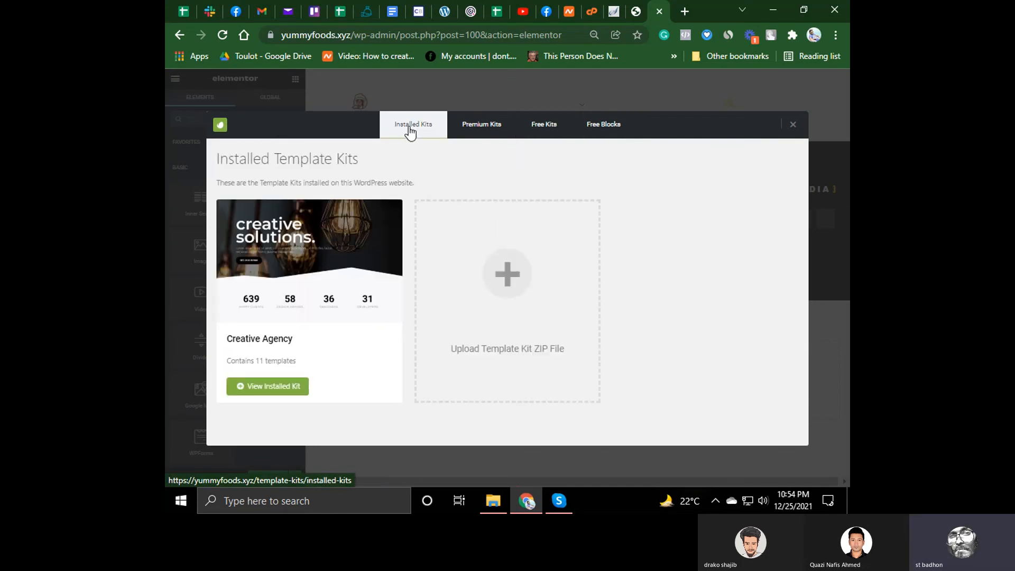
left_click(252, 391)
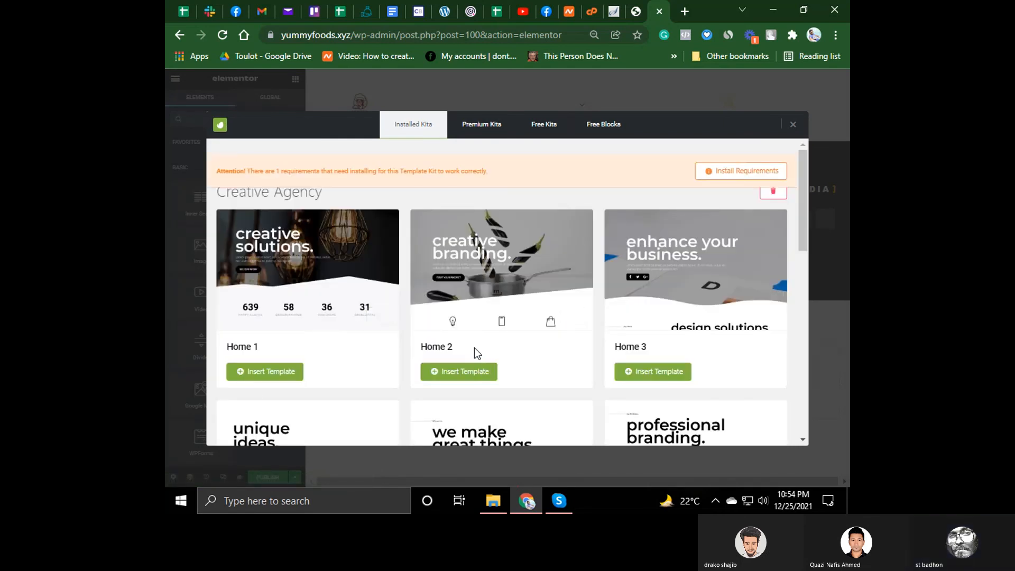
- Look through the Creative Agency kit's templates and examine the full preview of Portfolio Single
scroll(477, 350, "down", 10)
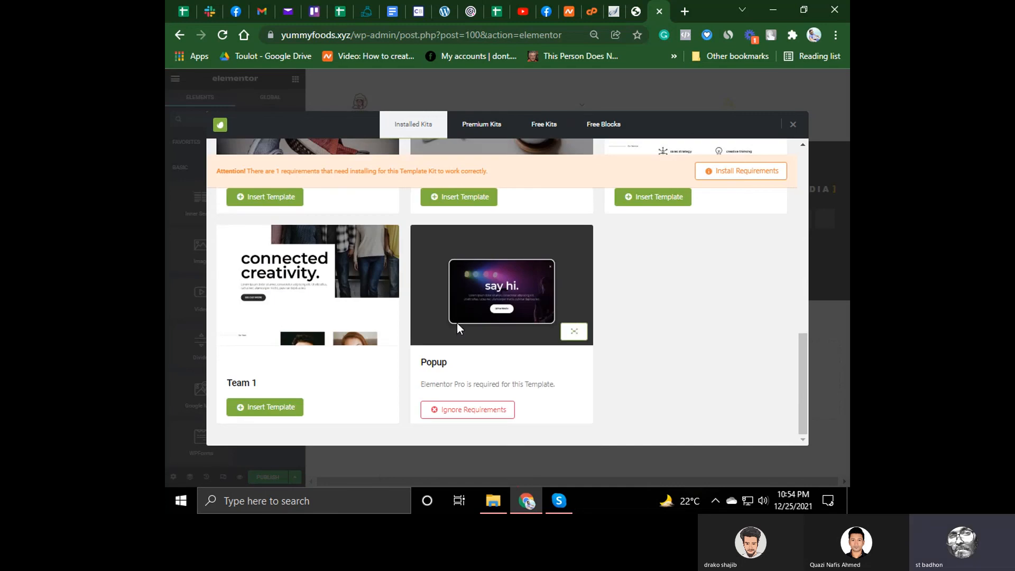
scroll(500, 380, "up", 3)
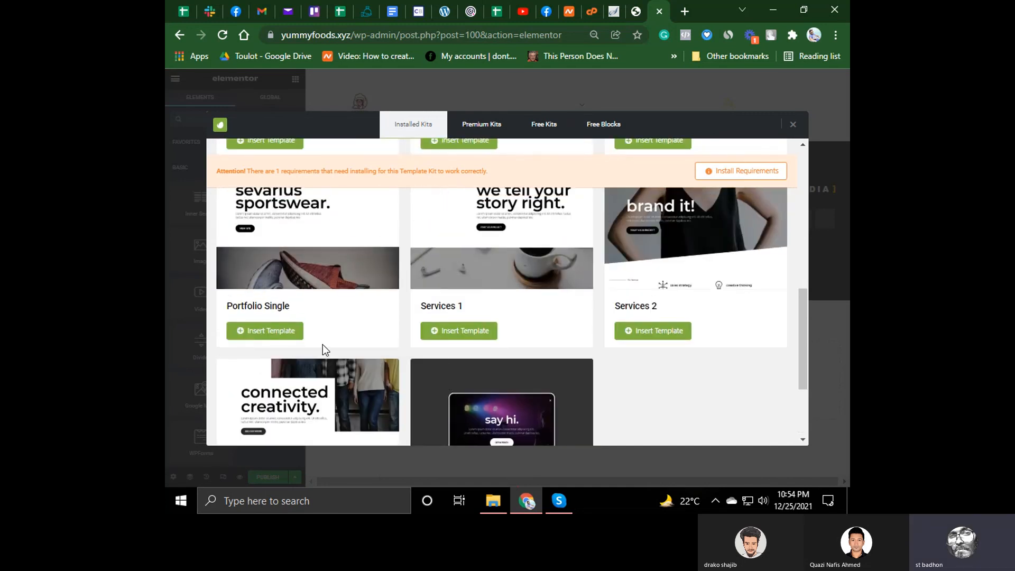
scroll(313, 354, "up", 8)
scroll(313, 354, "down", 4)
scroll(441, 319, "down", 5)
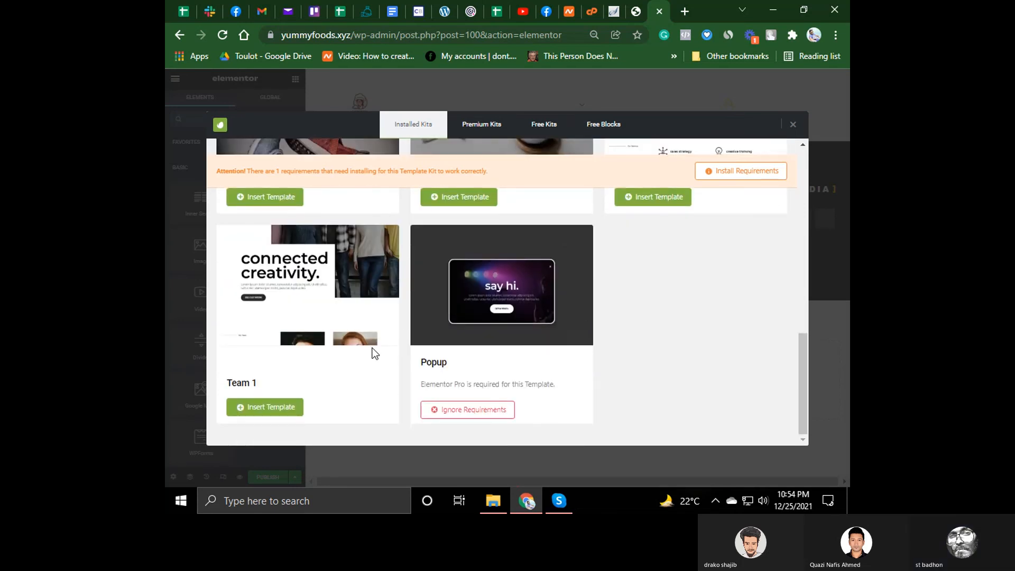
scroll(369, 347, "up", 3)
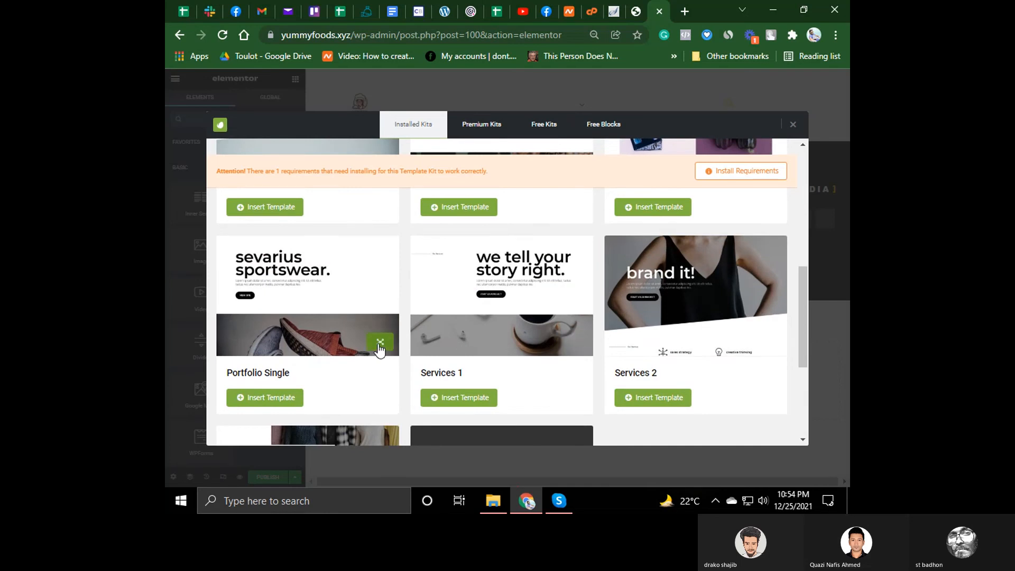
left_click(380, 342)
scroll(553, 272, "down", 10)
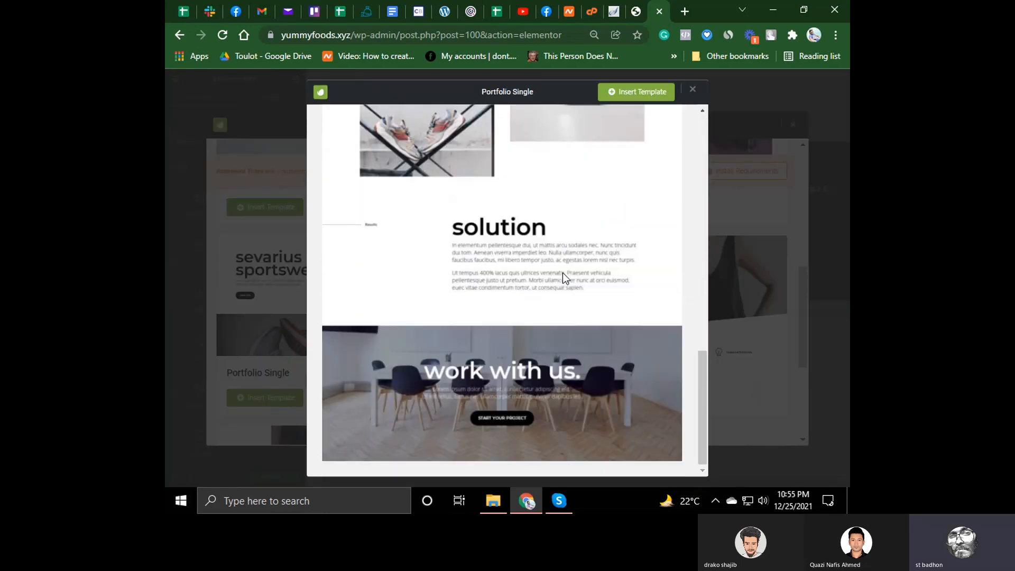
scroll(573, 278, "up", 10)
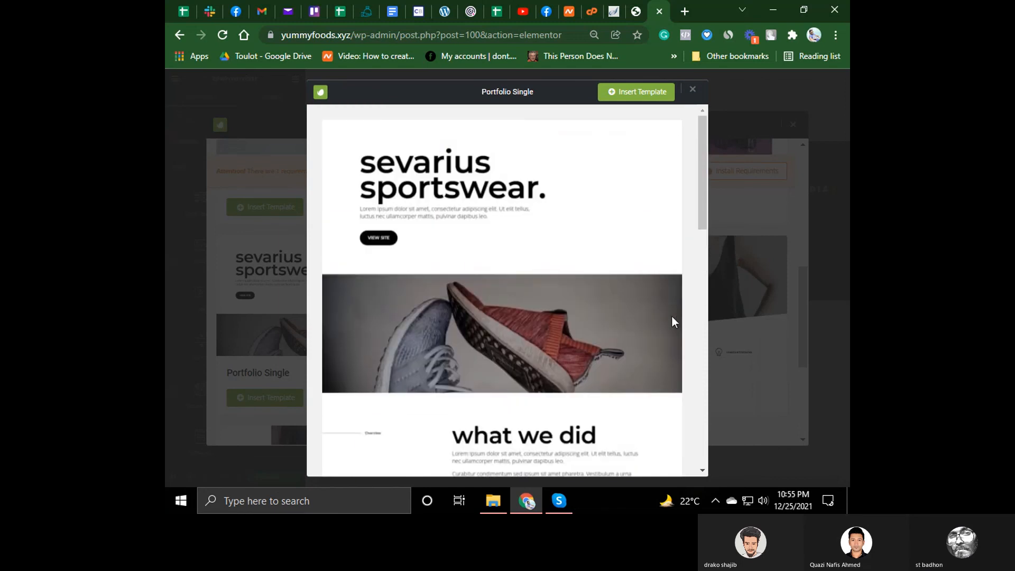
left_click(756, 265)
- Preview the Services 2 template from the Creative Agency kit and insert it above the footer
scroll(670, 331, "up", 2)
scroll(670, 331, "down", 1)
left_click(769, 273)
scroll(575, 304, "down", 1)
scroll(575, 304, "down", 10)
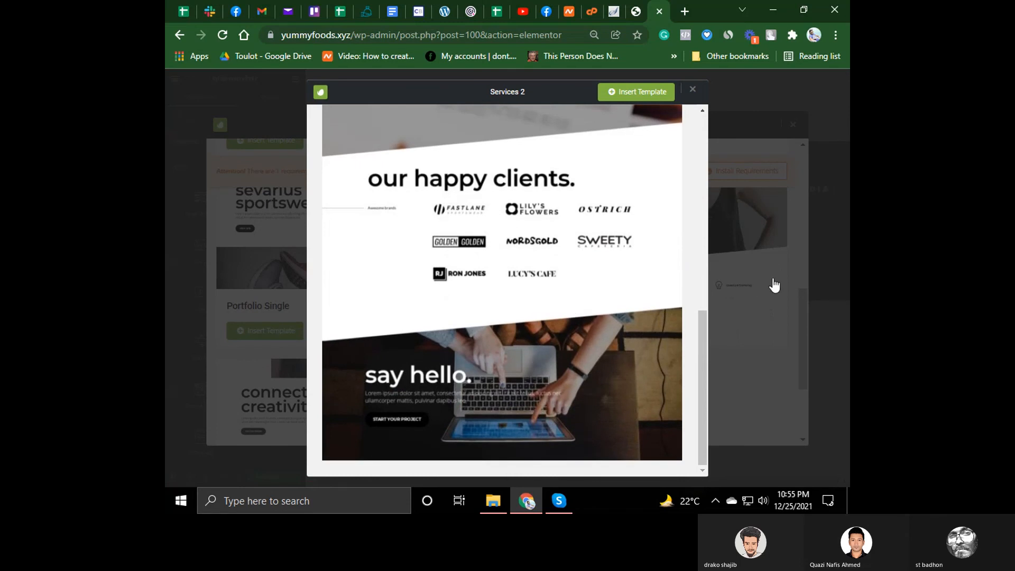
left_click(774, 285)
scroll(731, 306, "up", 5)
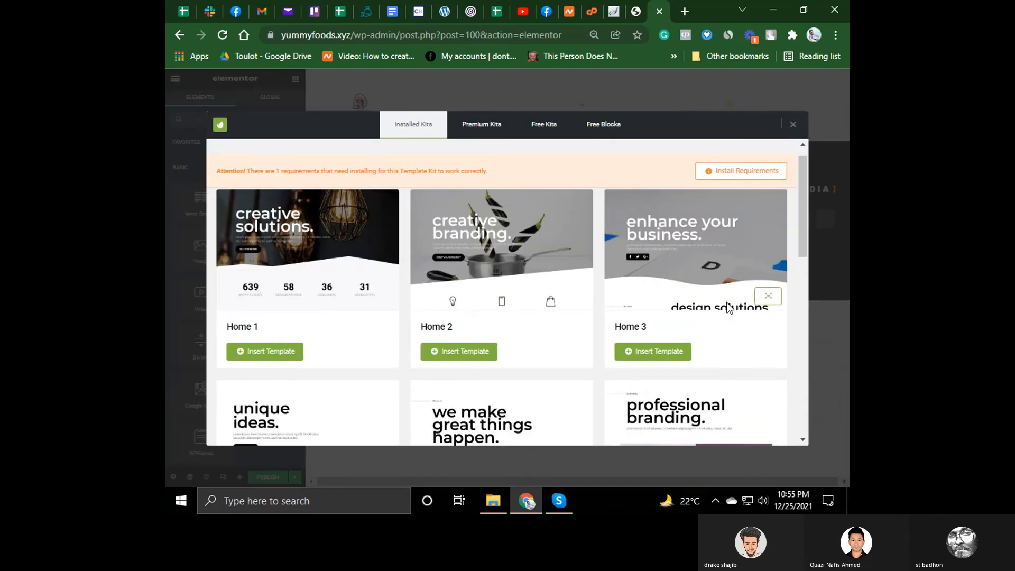
scroll(727, 304, "down", 8)
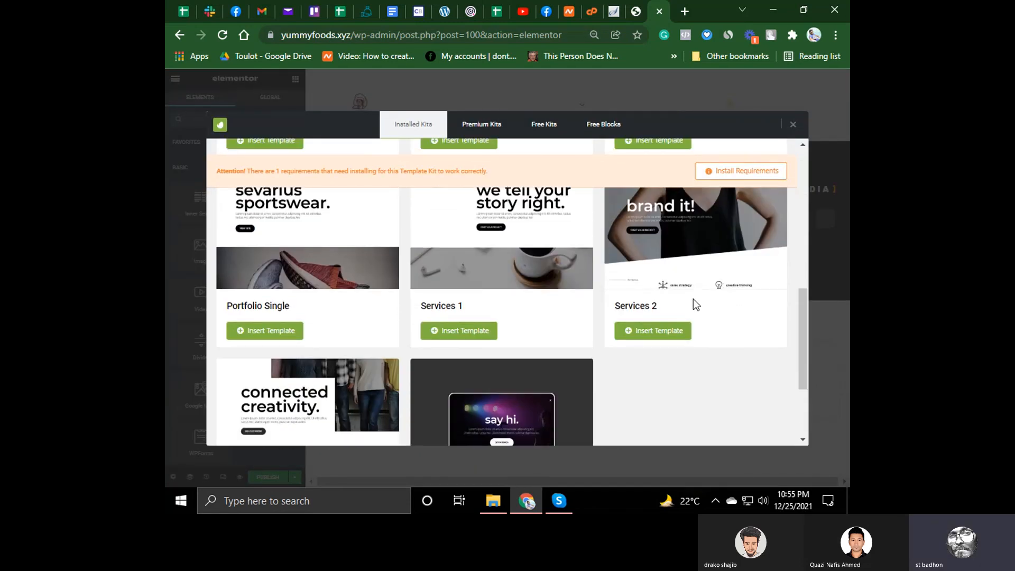
left_click(666, 333)
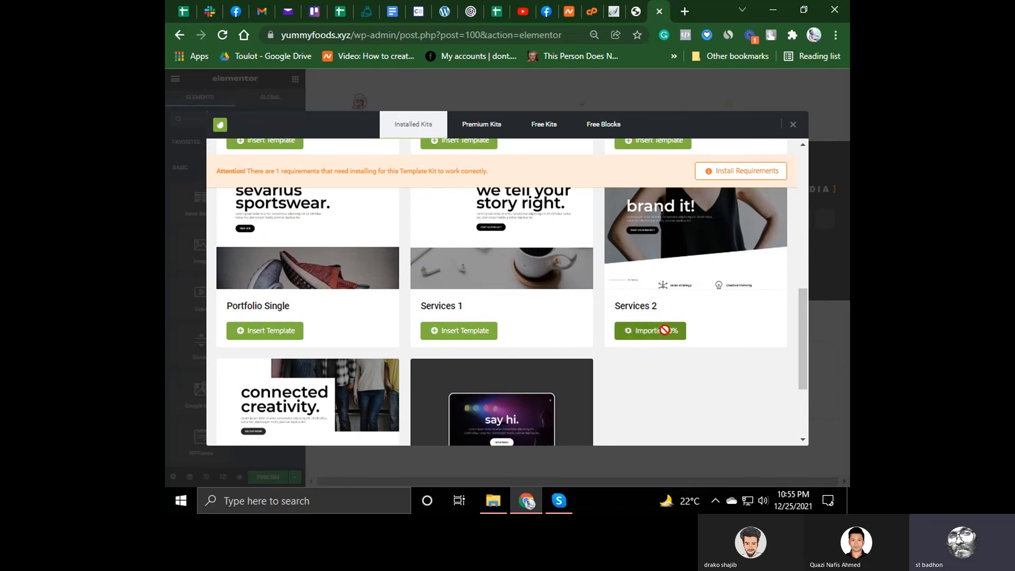
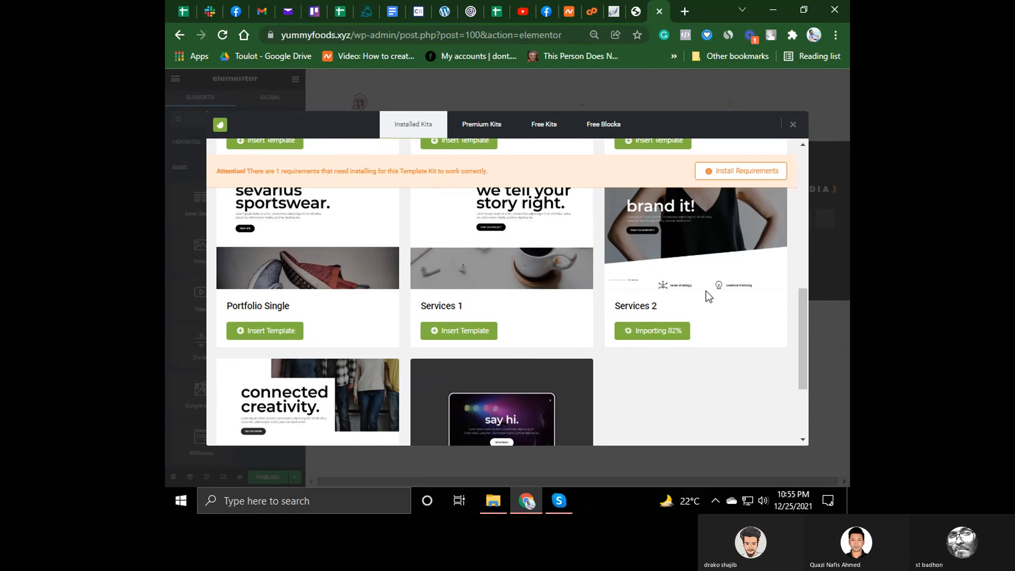
left_click(552, 505)
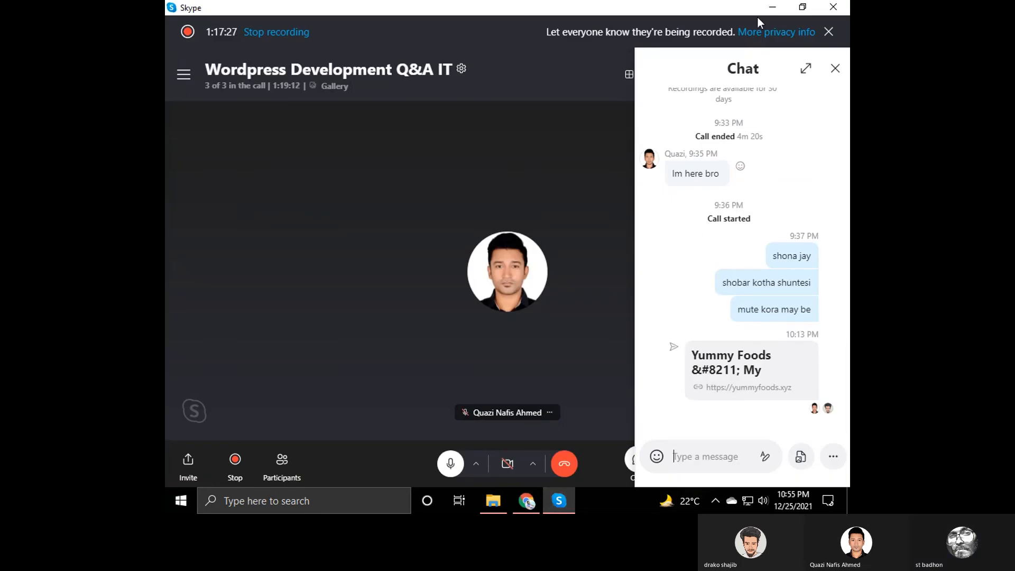
left_click(772, 7)
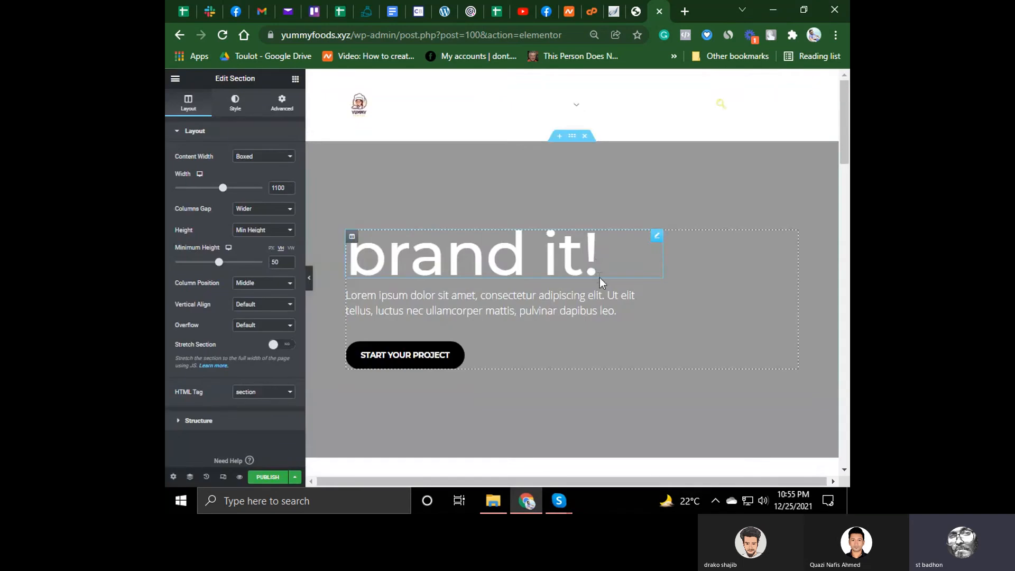
- Change the hero heading's title to "Contact Us"
left_click(579, 262)
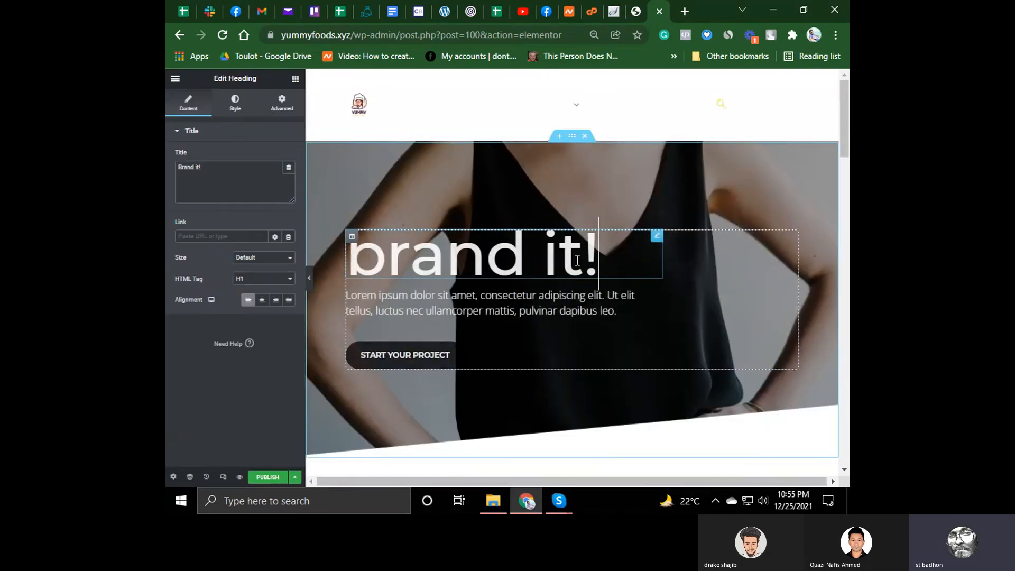
left_click_drag(244, 173, 170, 177)
type("Co")
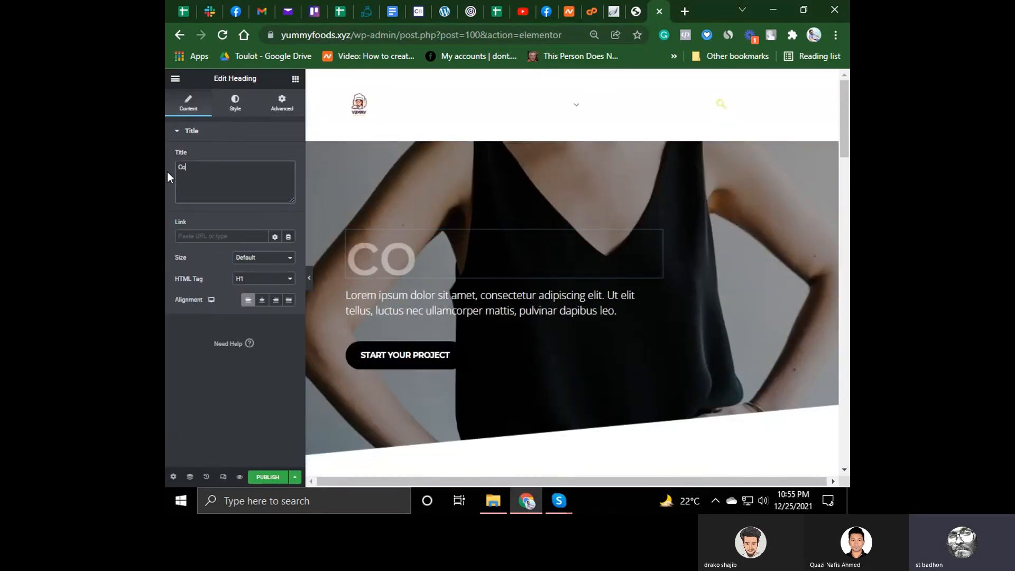
type("ntact Us")
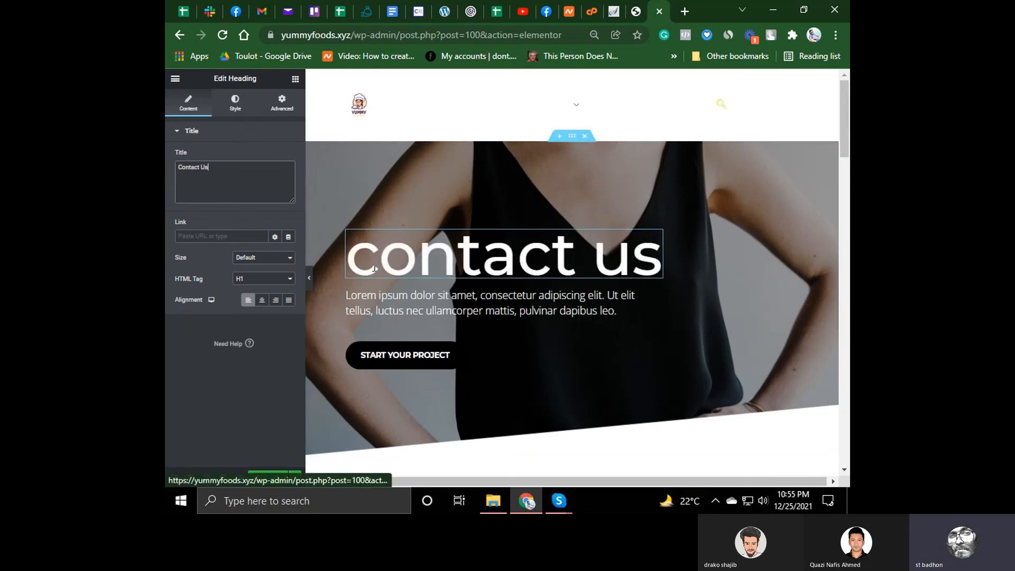
- Set the "Contact Us" heading's text transform to Default and reduce its font size to about 6.8 em
left_click(234, 102)
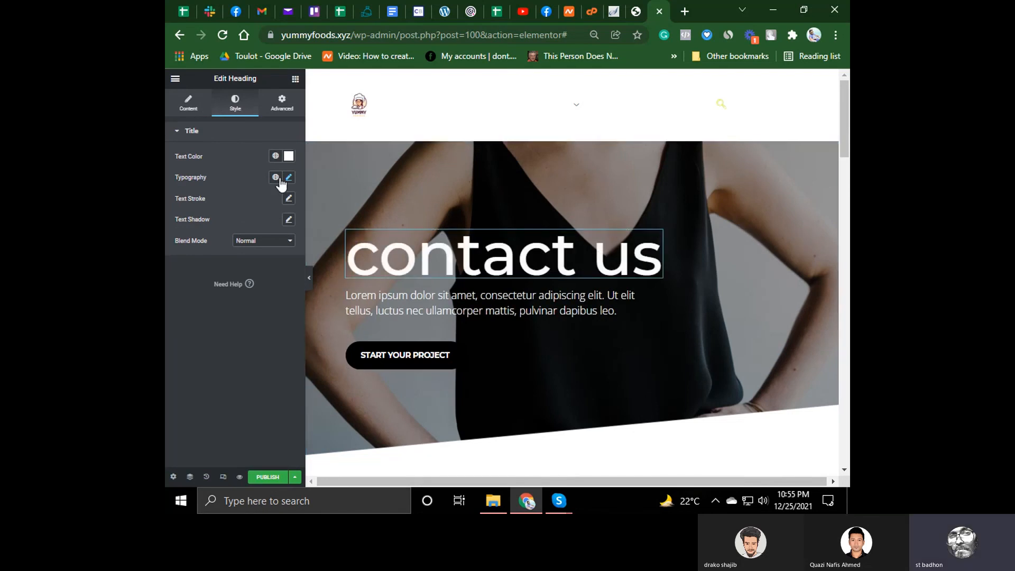
left_click(288, 178)
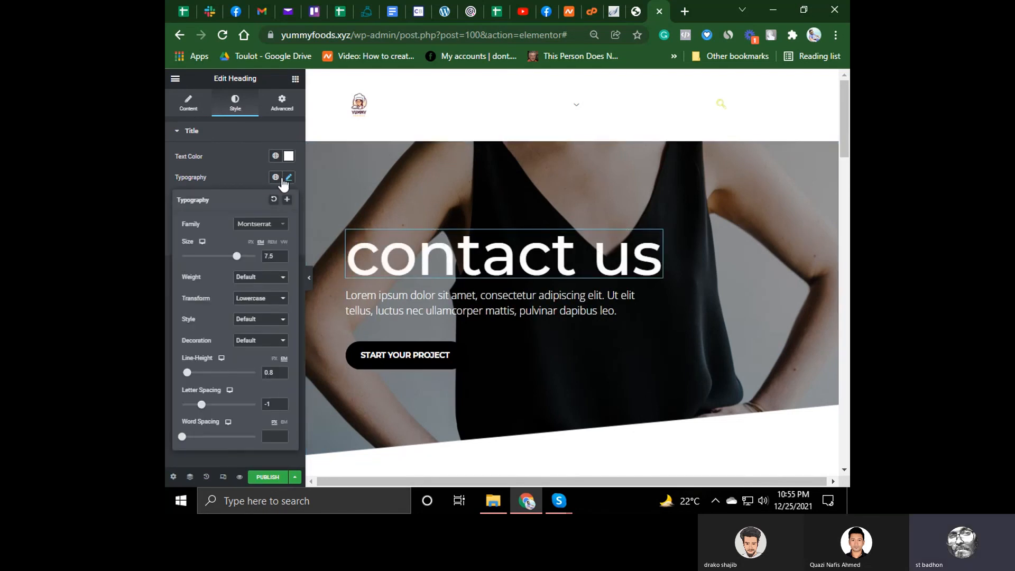
left_click(188, 103)
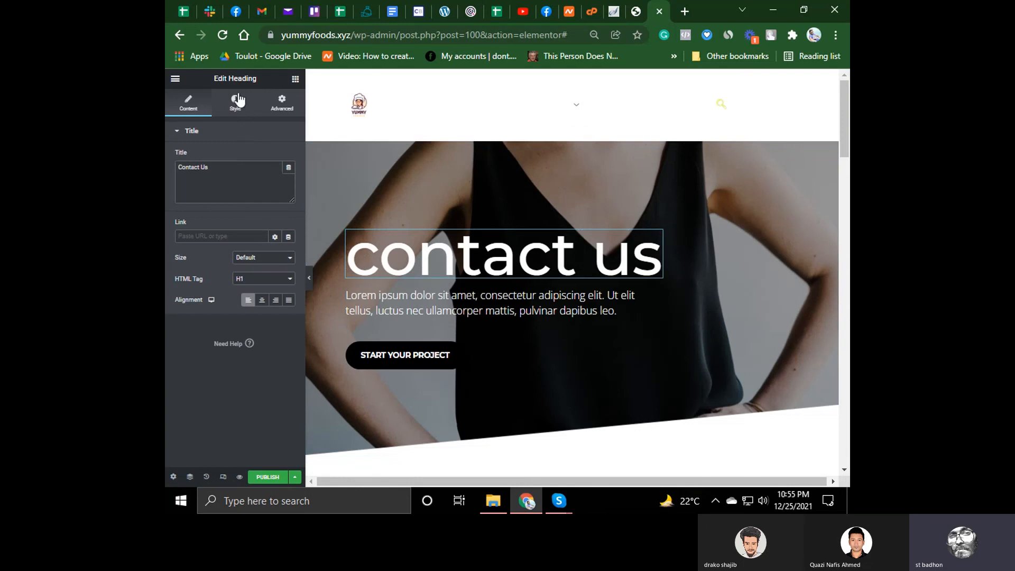
left_click(235, 101)
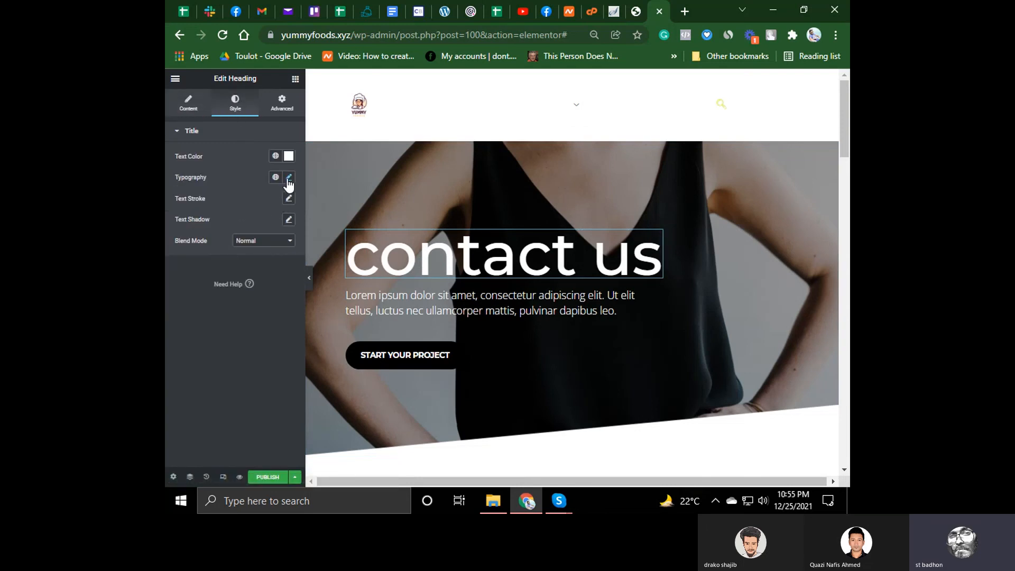
left_click(289, 180)
left_click(255, 296)
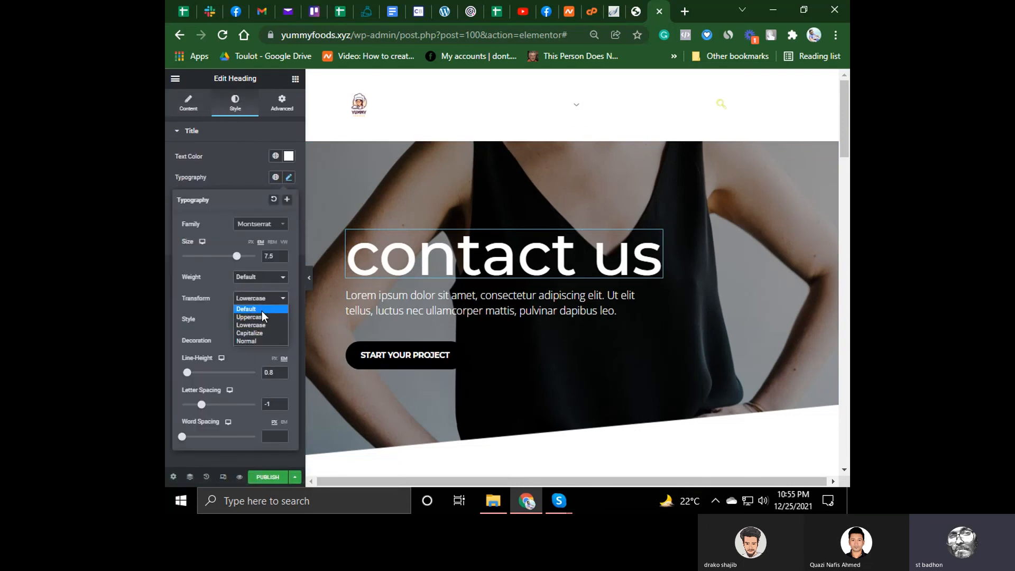
left_click(265, 316)
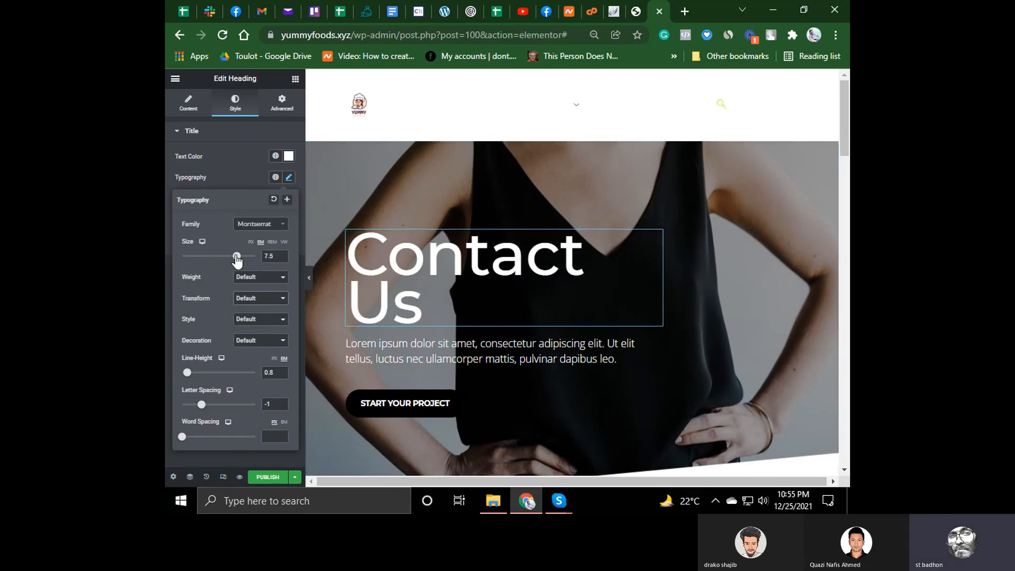
left_click_drag(237, 256, 232, 256)
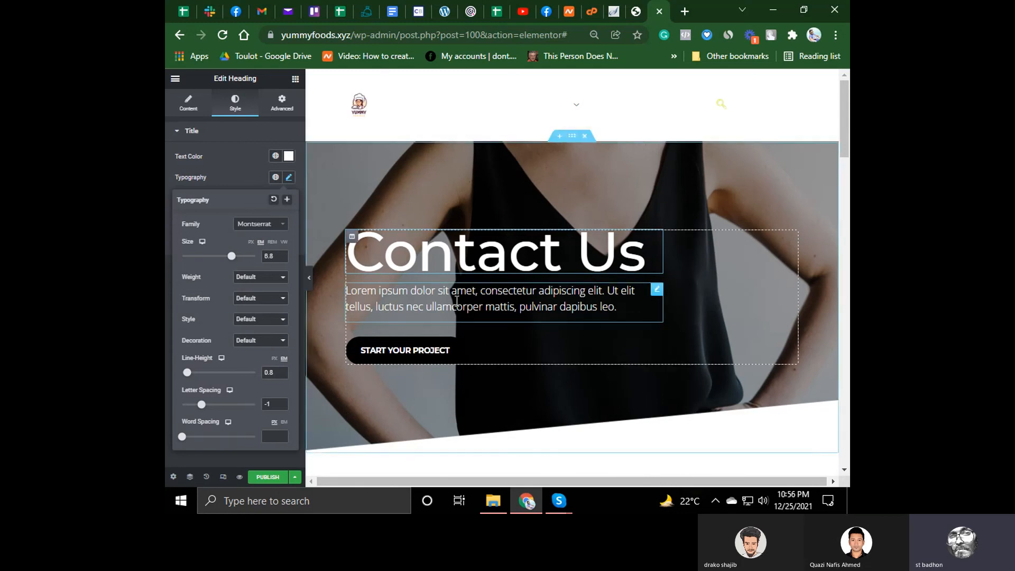
- Delete the lorem ipsum paragraph and the "Start your project" button below the "Contact Us" heading
left_click(418, 308)
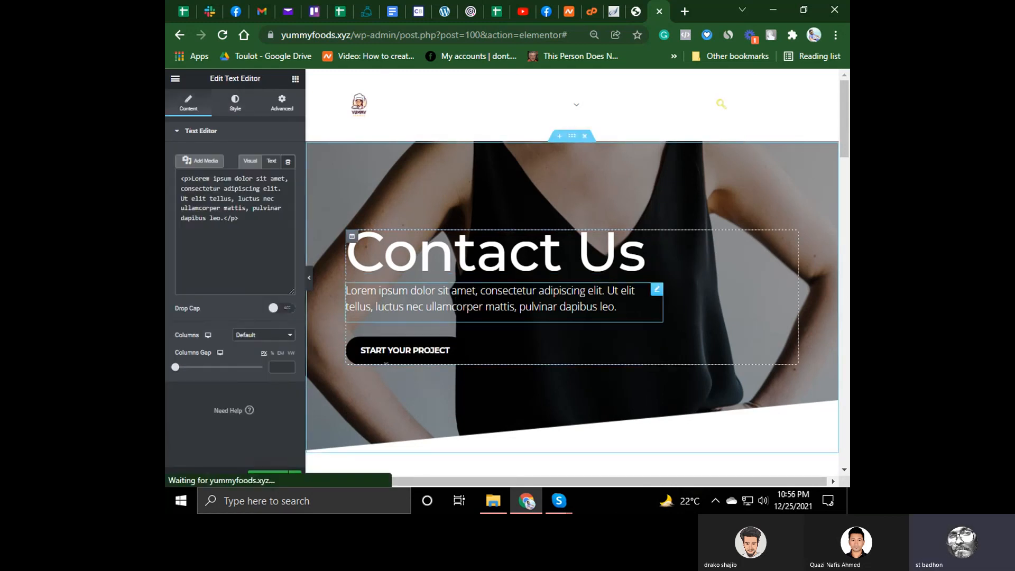
scroll(452, 357, "down", 3)
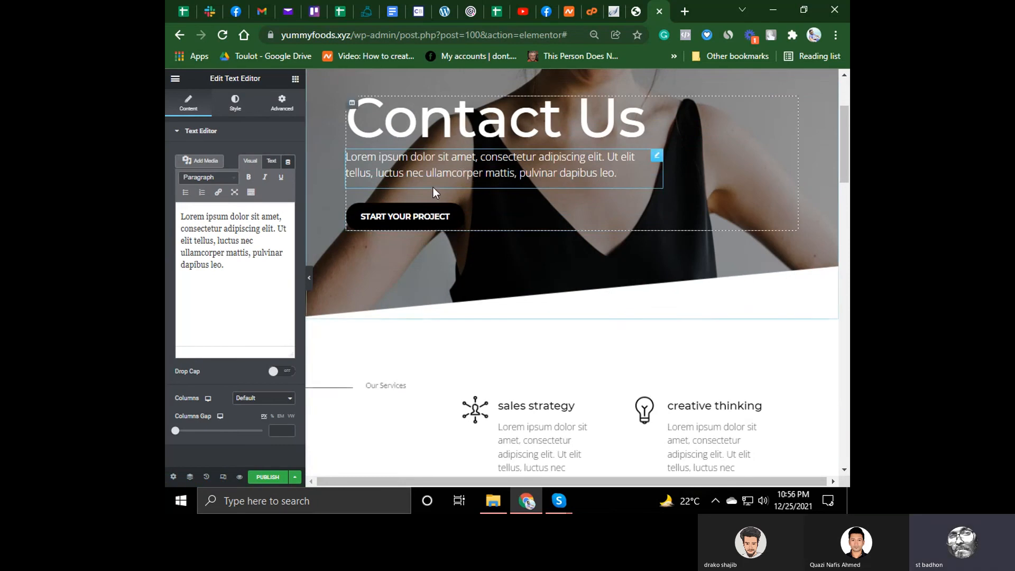
right_click(461, 178)
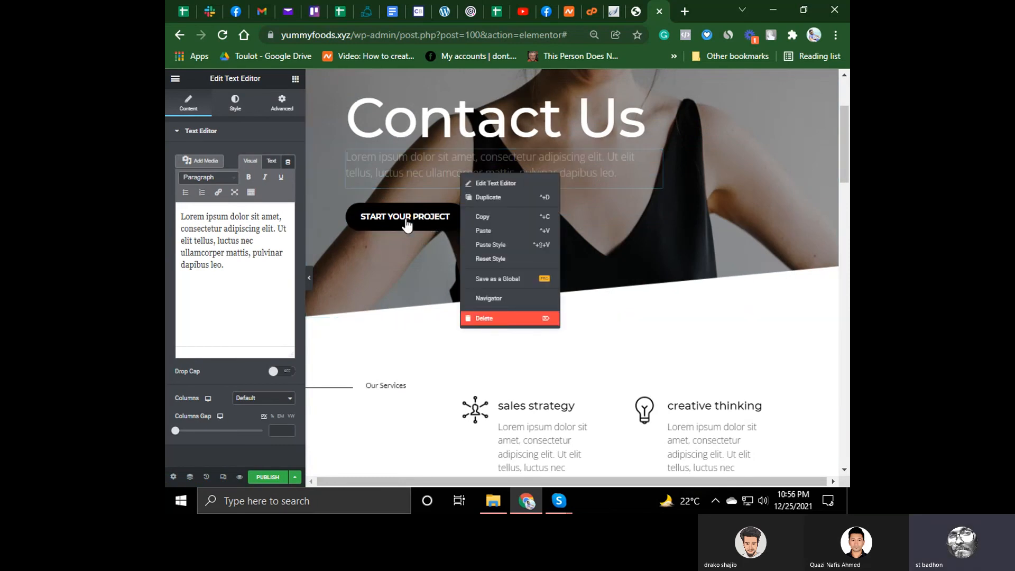
left_click(487, 317)
right_click(408, 181)
left_click(430, 312)
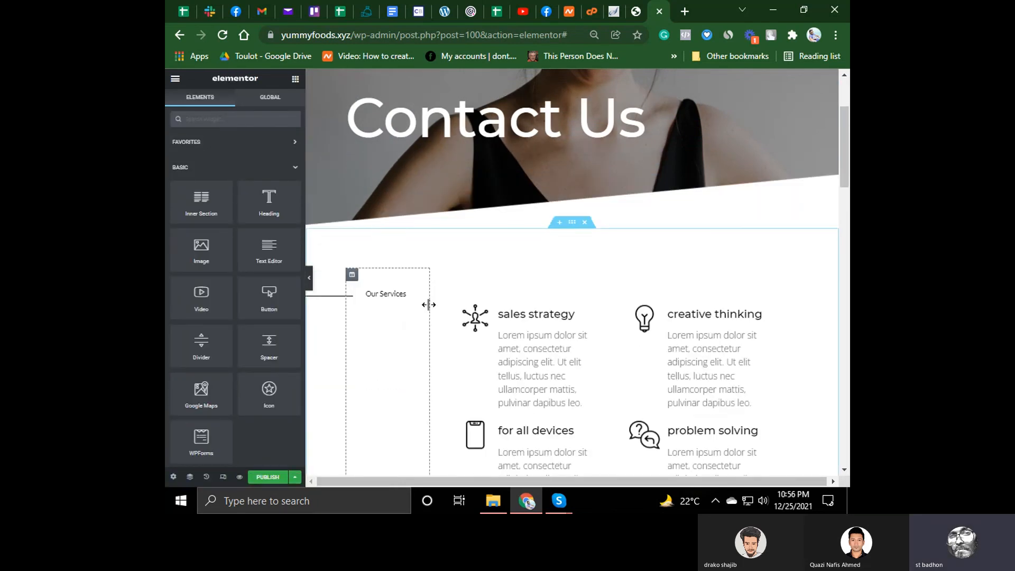
- Delete the services, image banner, "our happy clients" and "say hello" sections between the hero and the footer
left_click(586, 222)
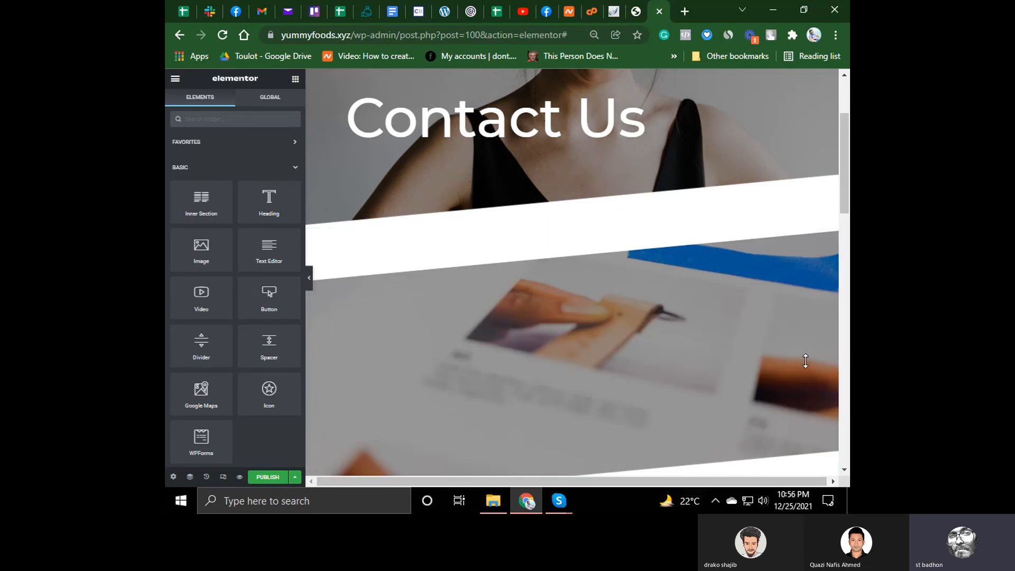
scroll(554, 357, "down", 5)
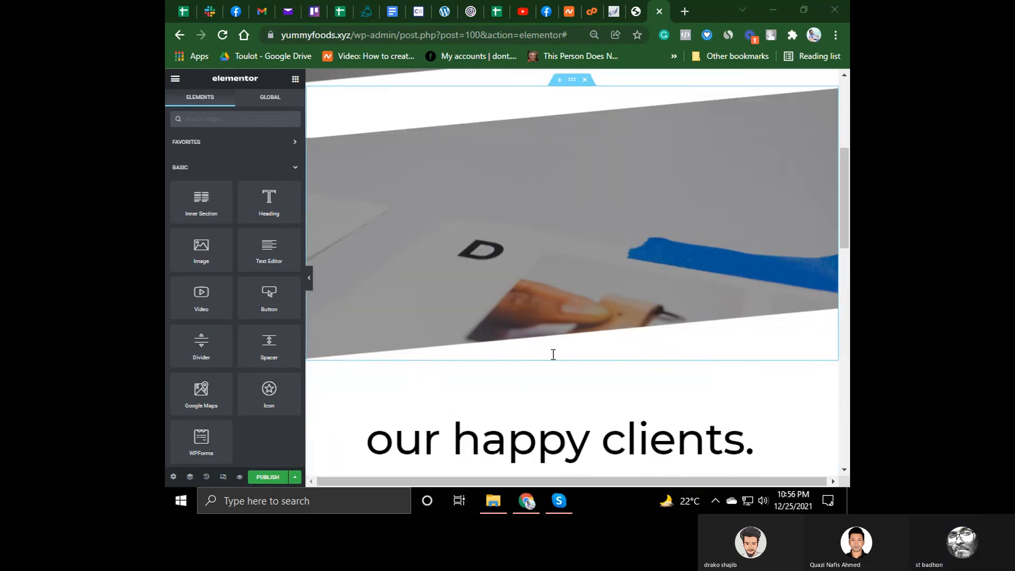
scroll(553, 354, "up", 5)
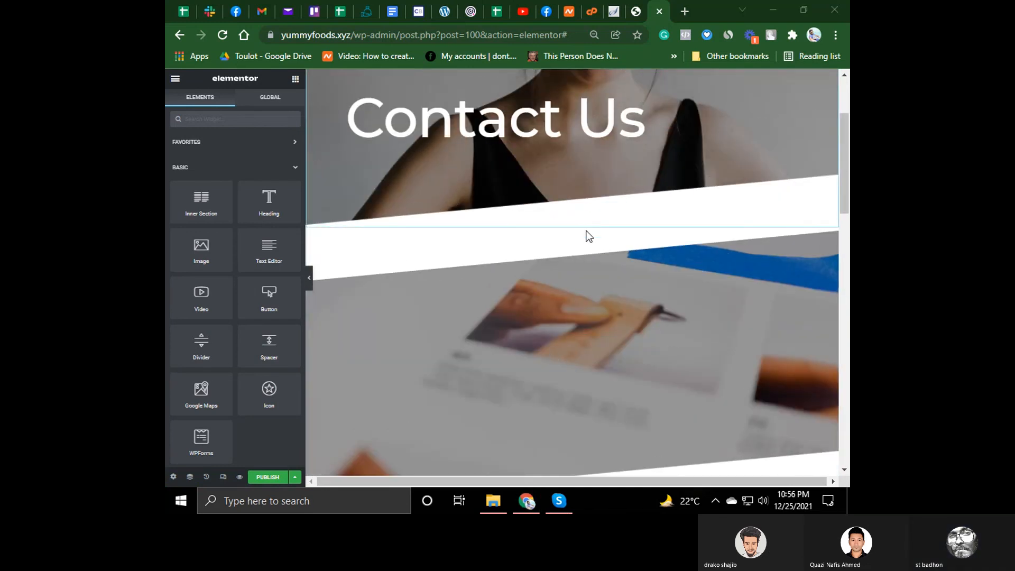
left_click(584, 222)
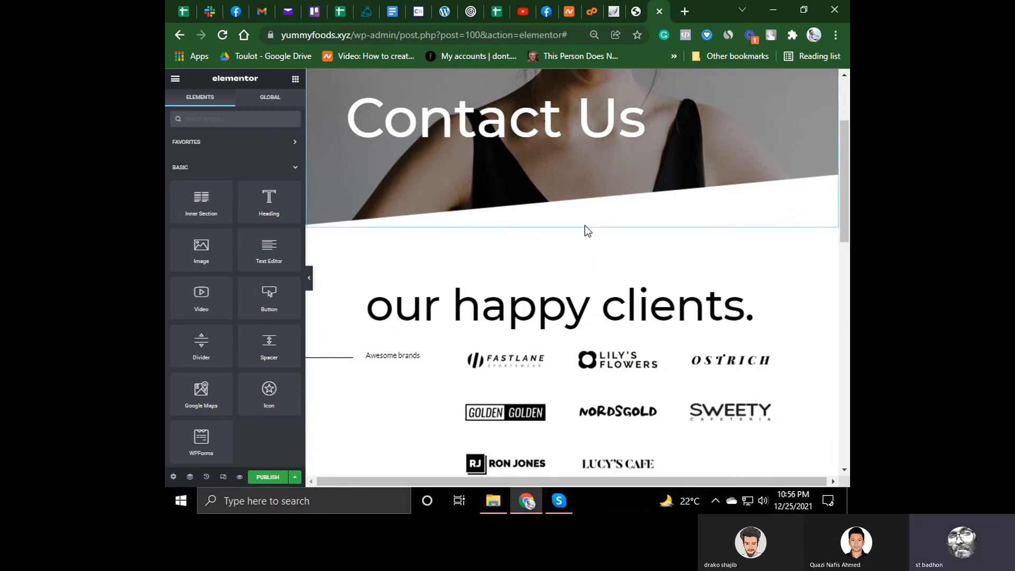
key("ctrl+z")
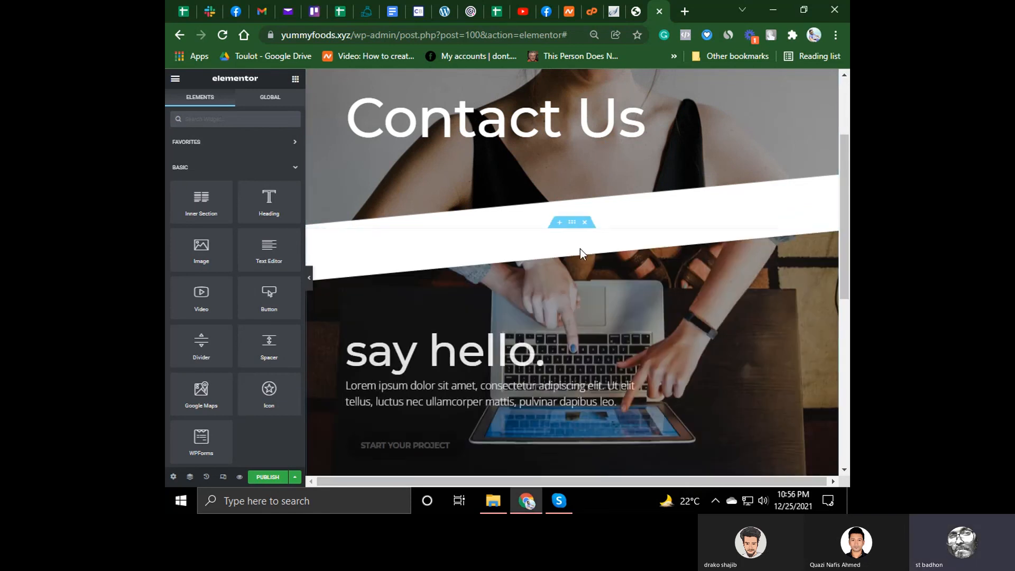
left_click(585, 223)
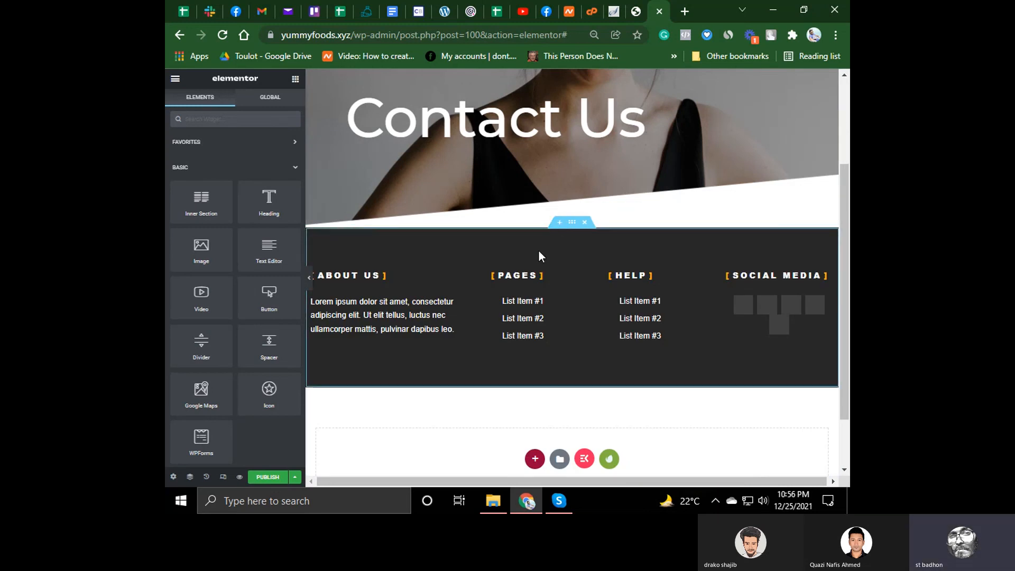
- Add a two-column section between the hero and the footer, narrowing its left column to about one third of the width
left_click(559, 223)
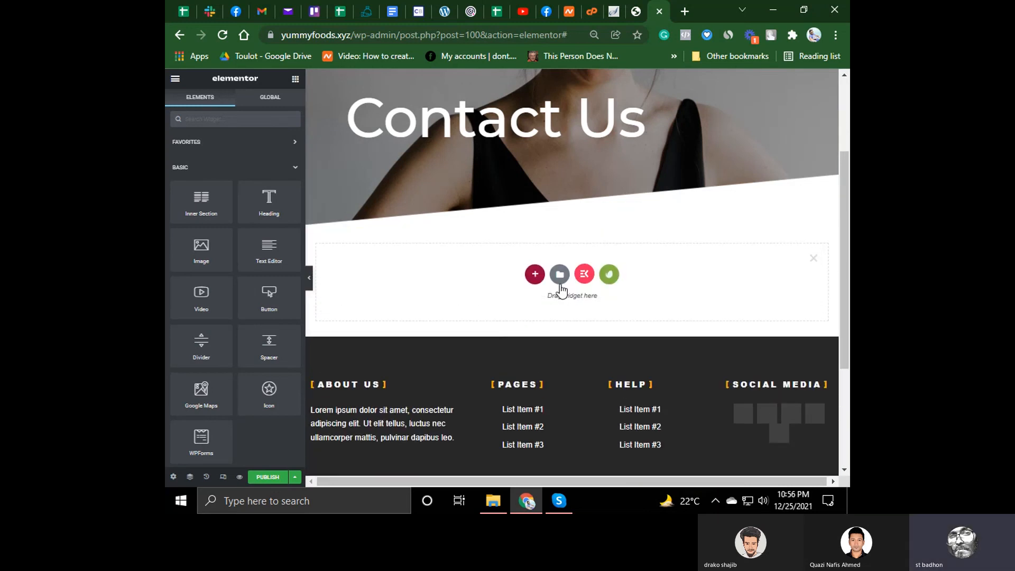
left_click(534, 274)
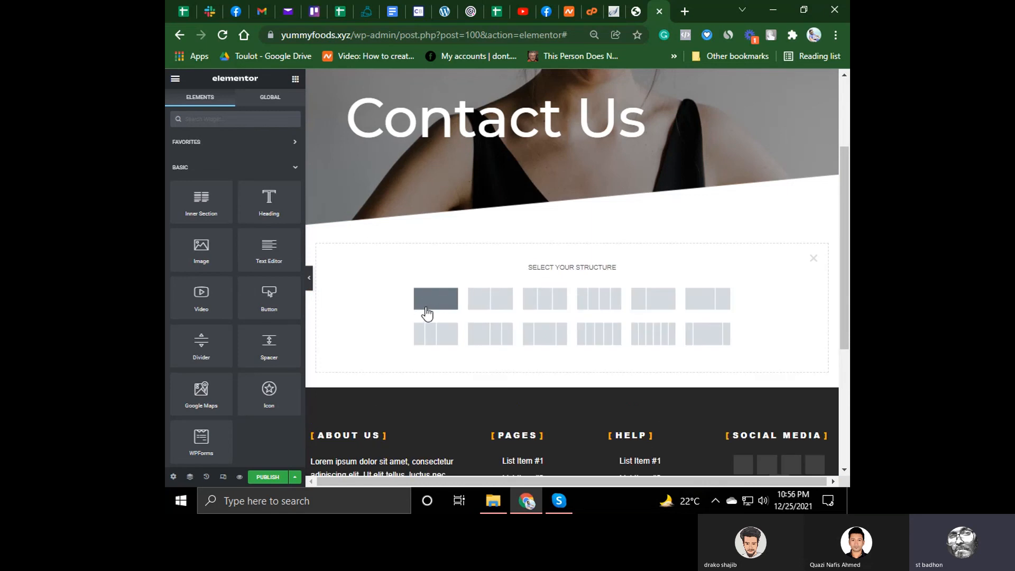
left_click(483, 301)
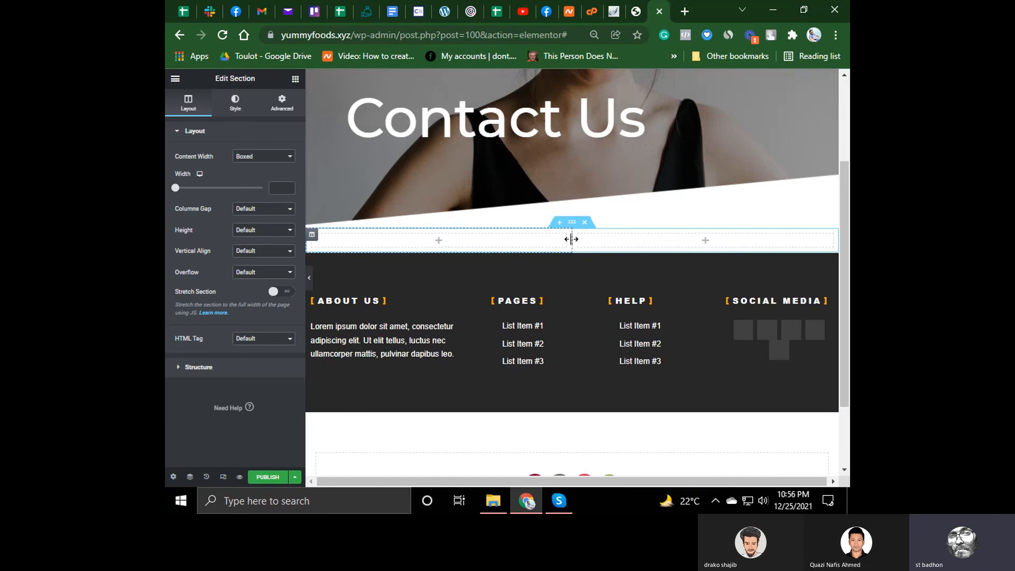
left_click_drag(572, 239, 484, 242)
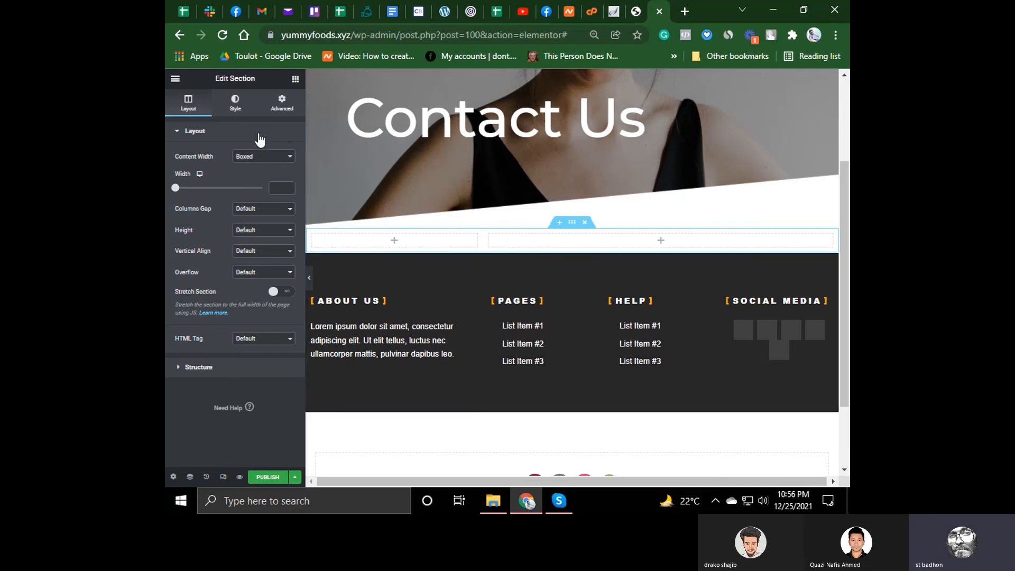
- Unlink the new section's padding values and set them to 100 px top, 10 px right, 200 px bottom and 10 px left
left_click(283, 108)
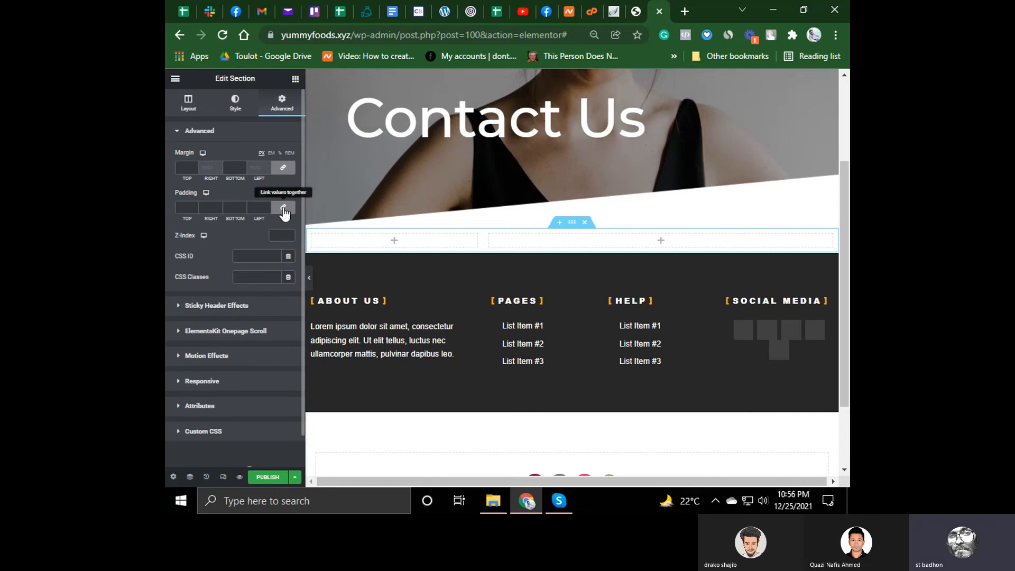
left_click(284, 211)
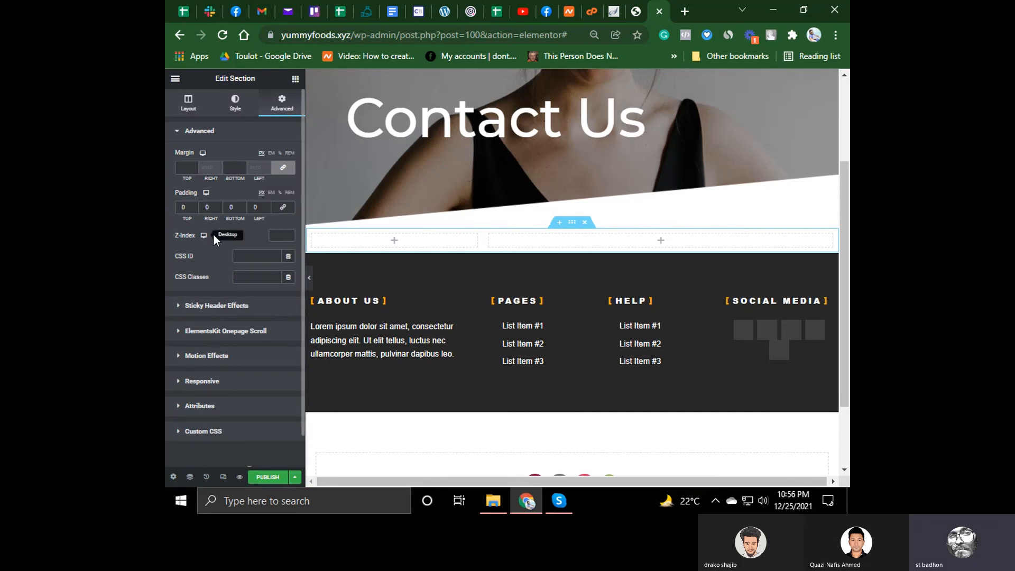
double_click(231, 207)
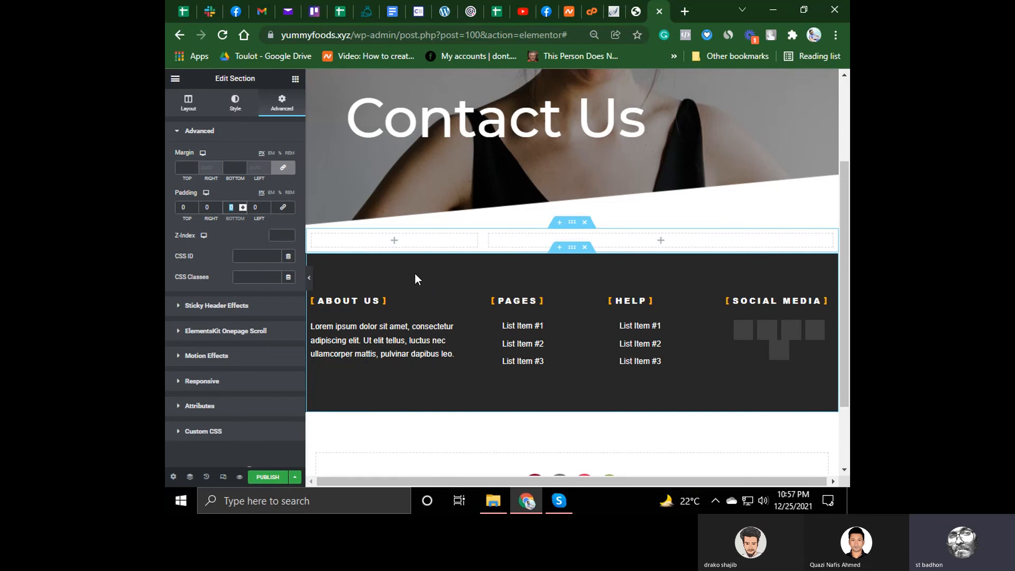
type("200")
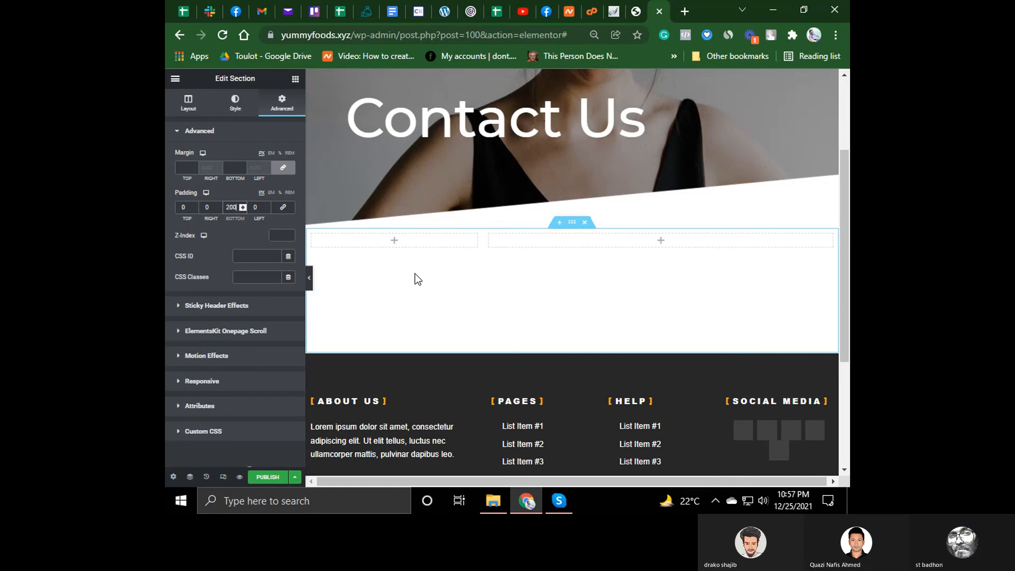
left_click(195, 205)
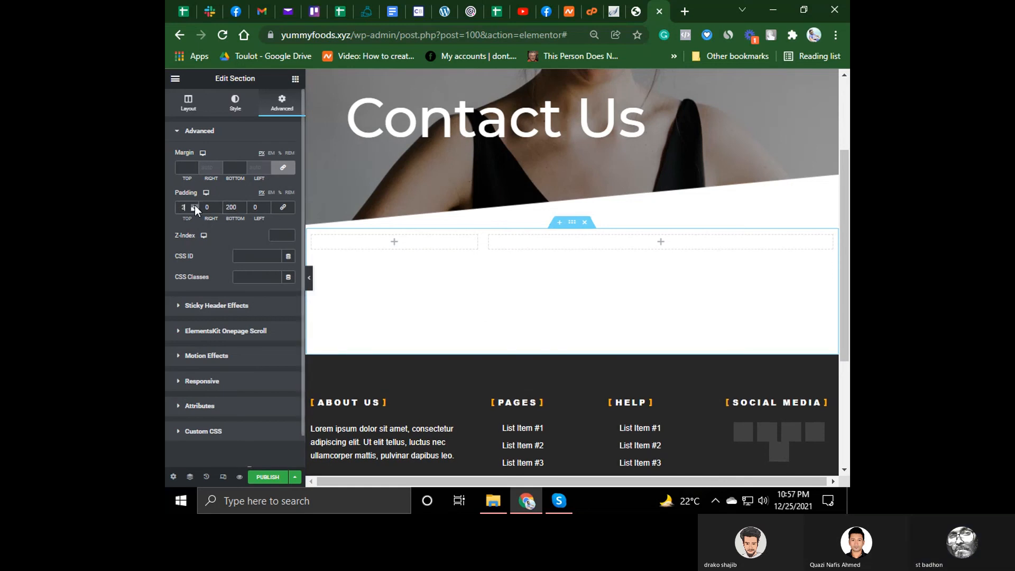
type("50")
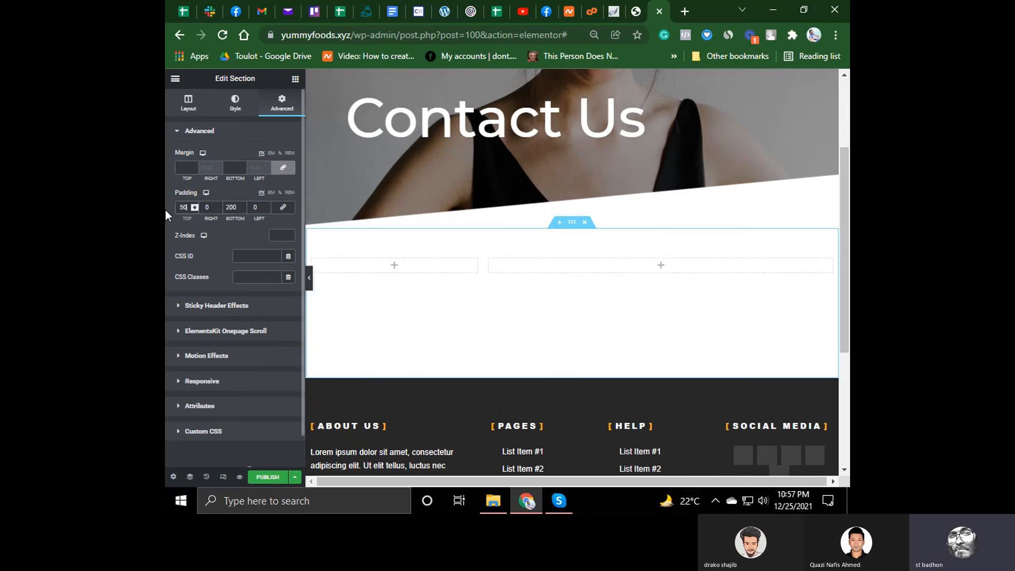
left_click_drag(189, 208, 166, 207)
type("100")
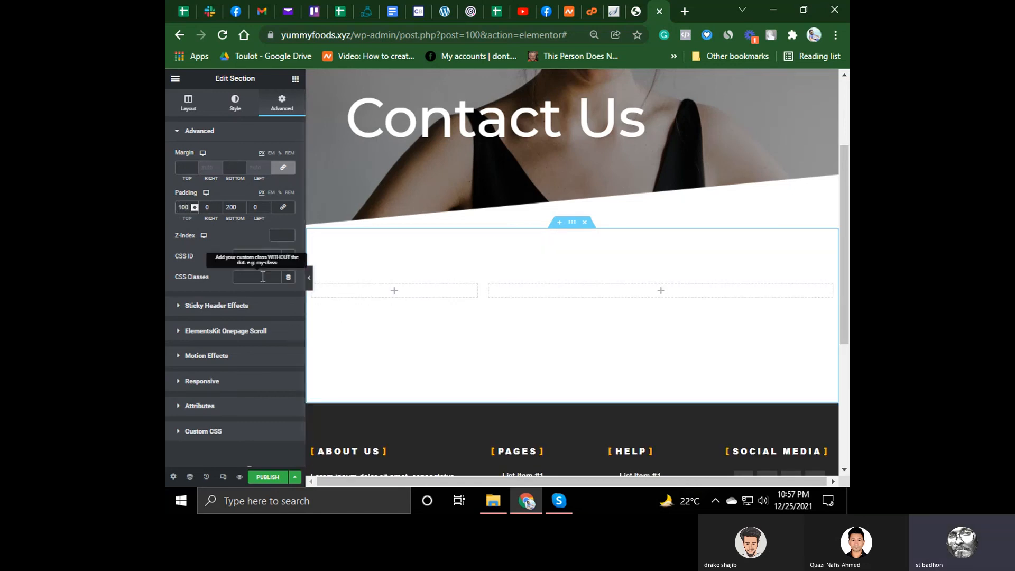
double_click(207, 207)
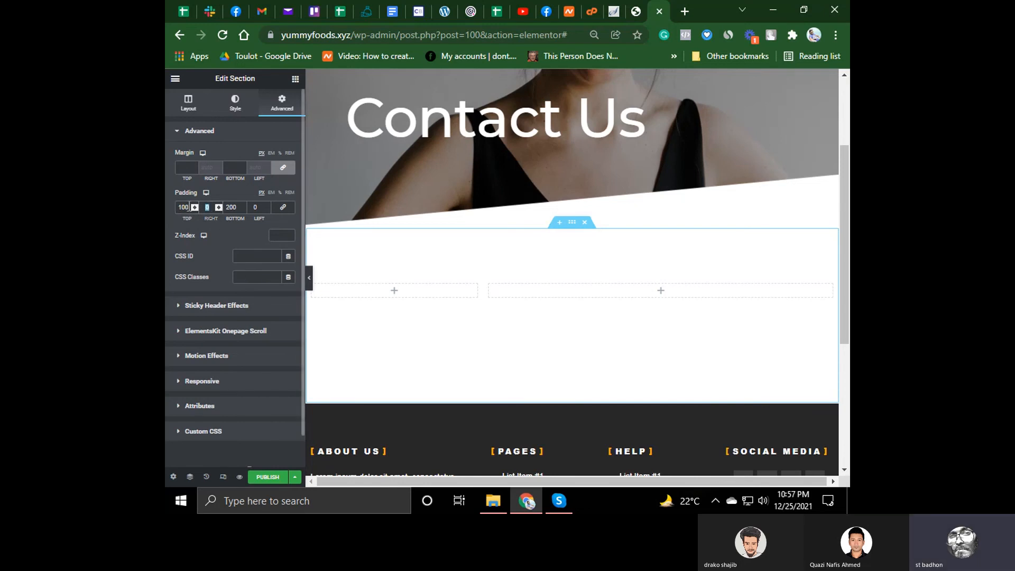
double_click(256, 207)
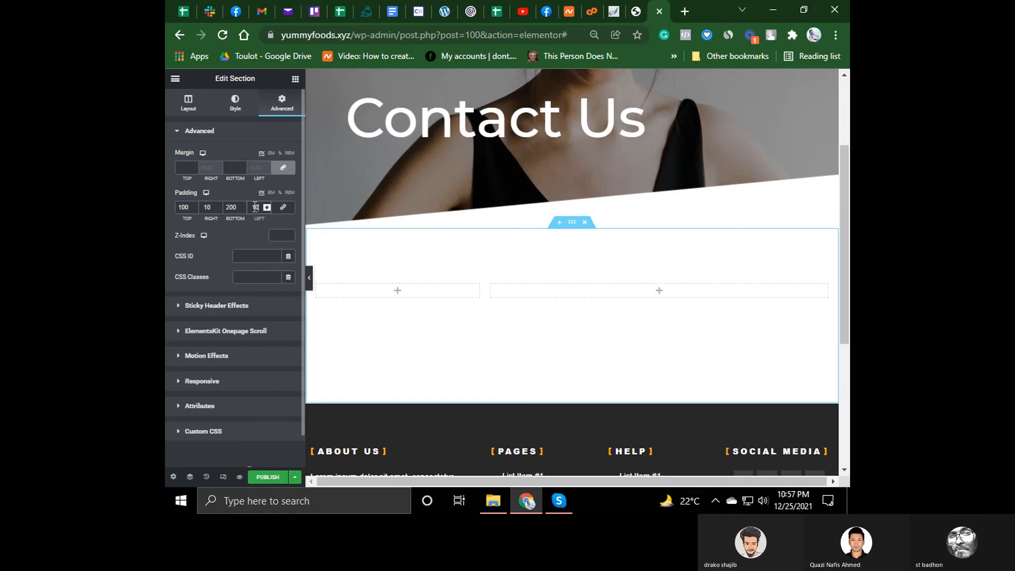
- Set the new section's left padding to 10 px and delete the section's narrow left column
type("10")
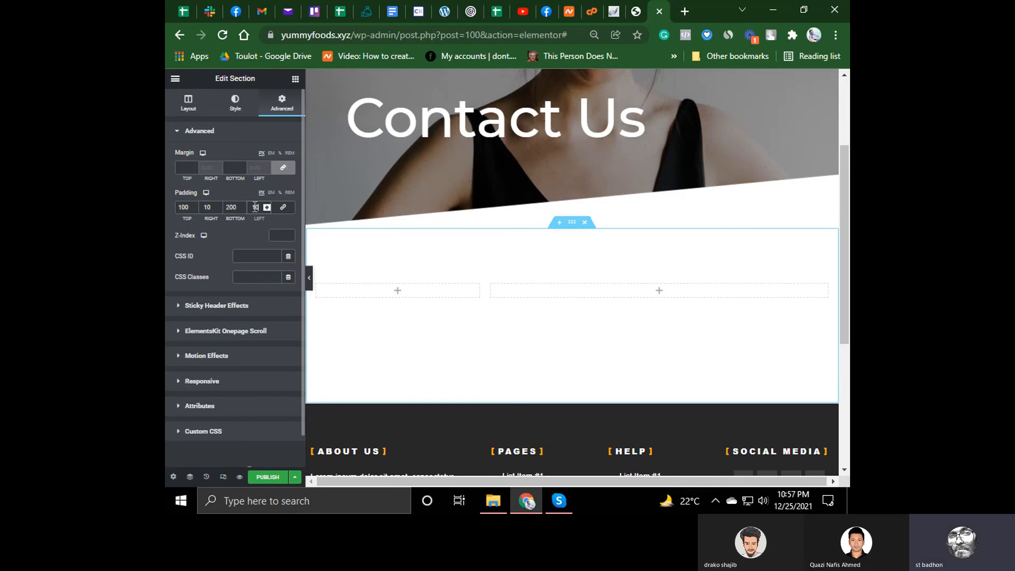
left_click(401, 292)
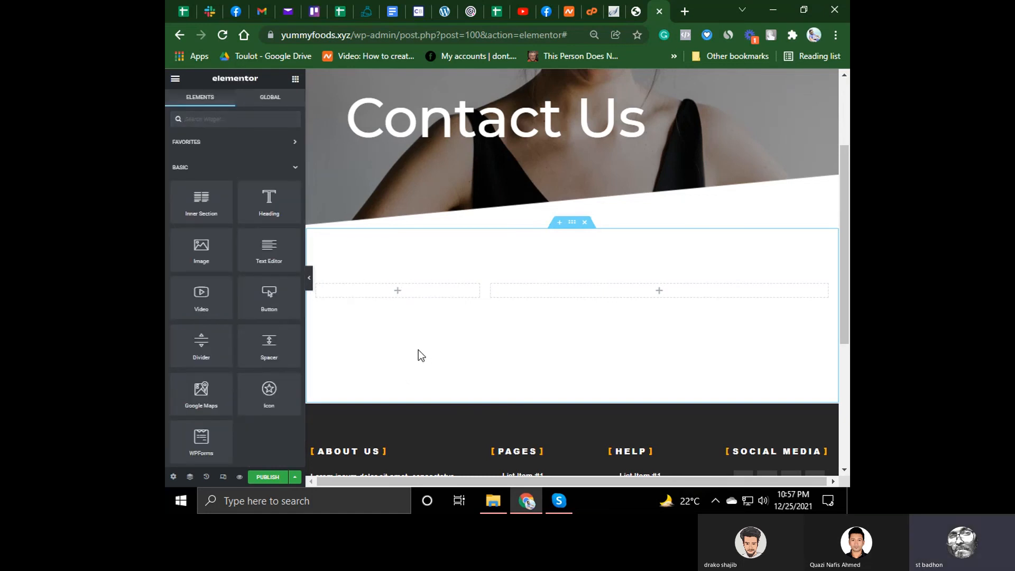
right_click(400, 393)
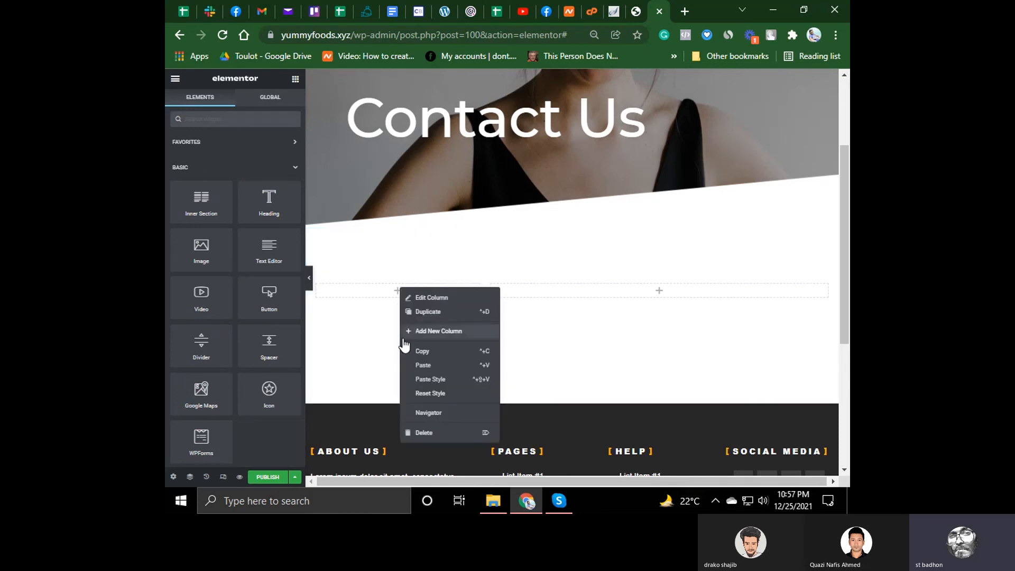
left_click(420, 432)
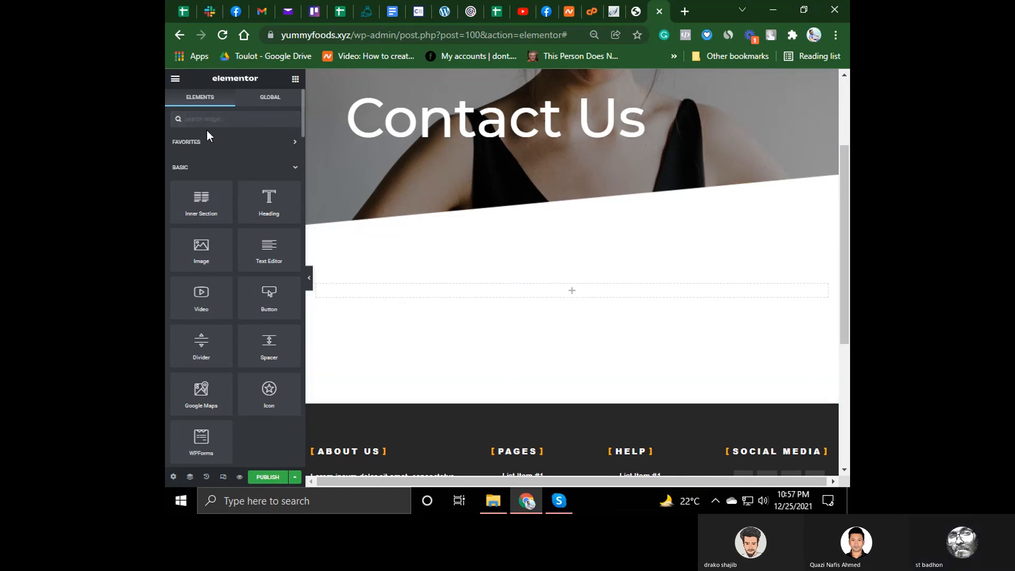
- Search the widgets for "contact" and place a WPForms widget in the section's remaining empty column
type("contact")
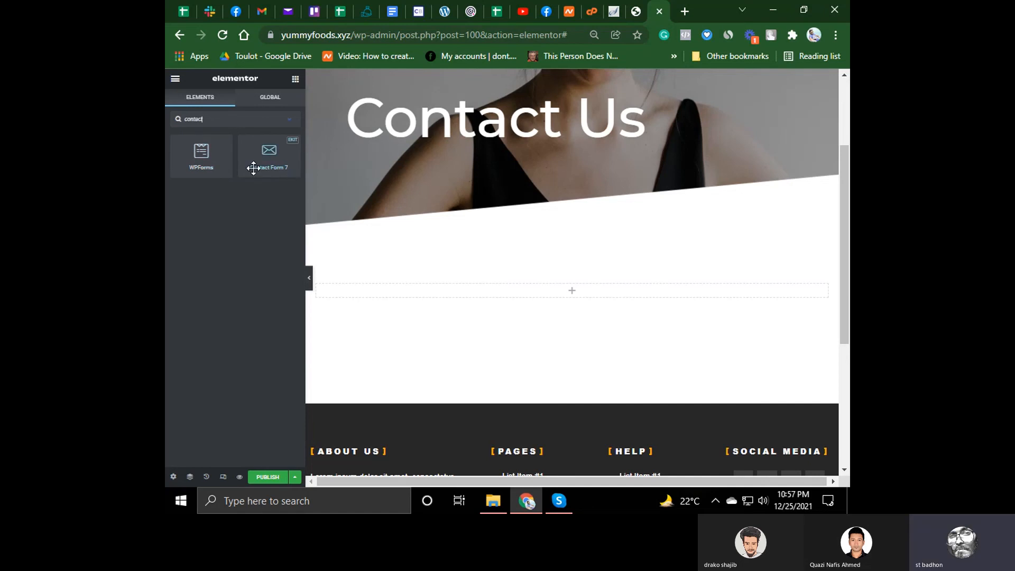
left_click_drag(192, 152, 573, 290)
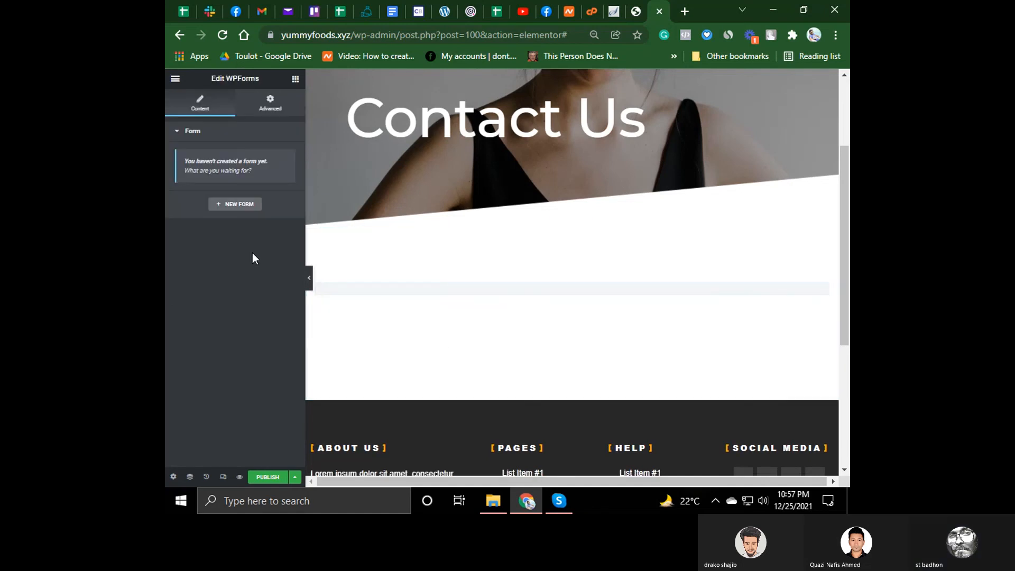
- Create a form from the Simple Contact Form template, save it and close the form builder
scroll(622, 361, "down", 1)
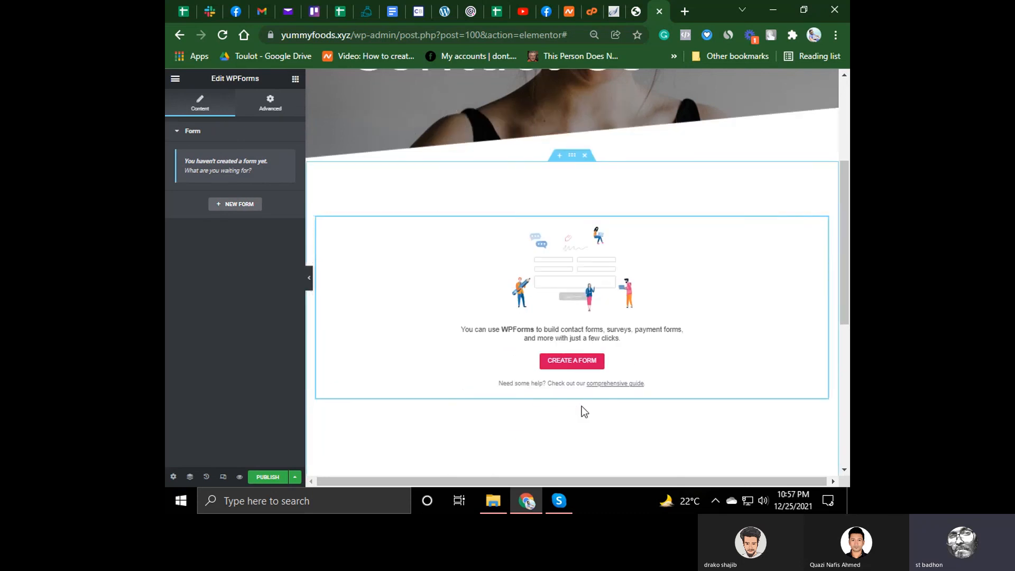
left_click(582, 362)
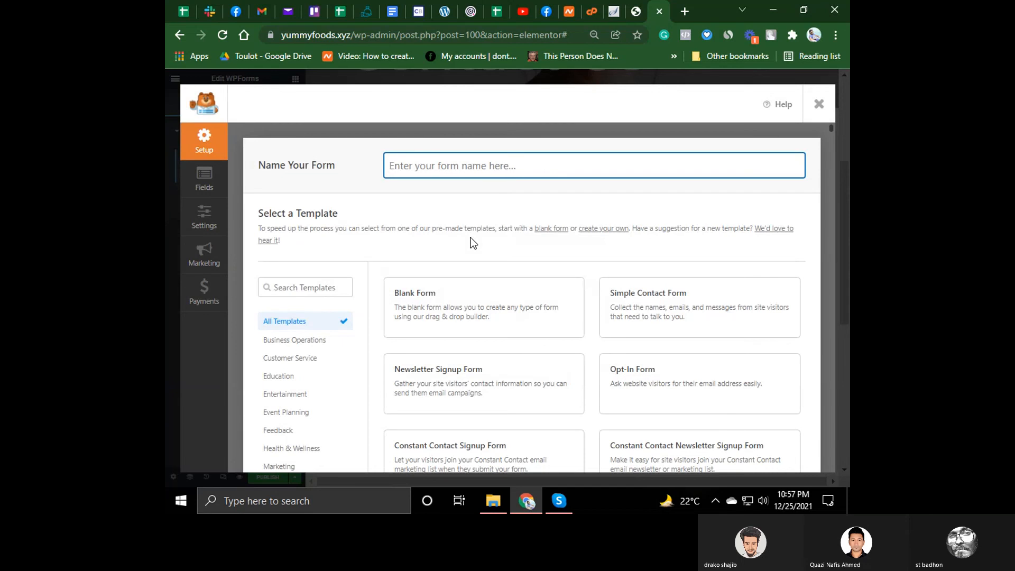
left_click(675, 317)
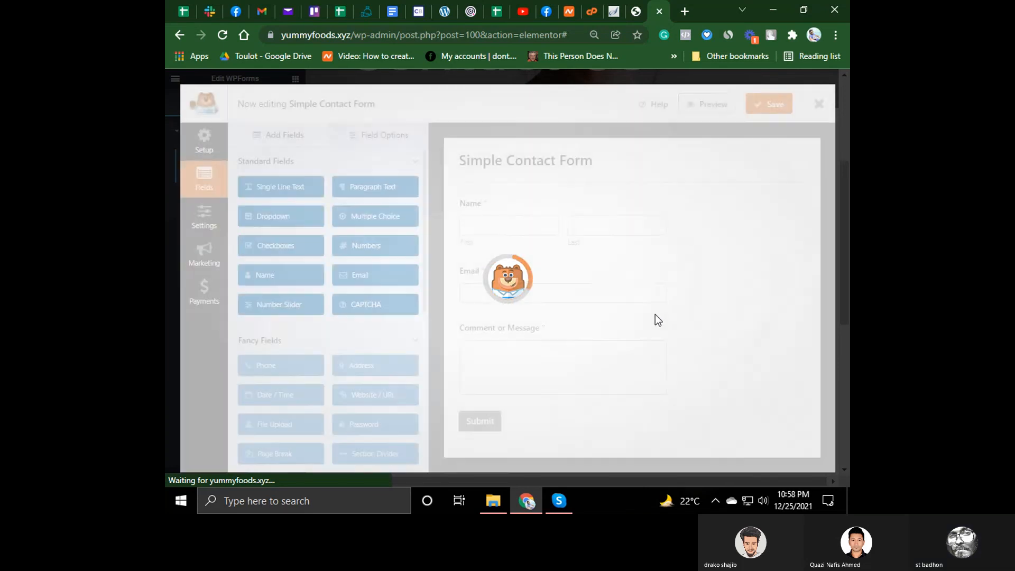
left_click(772, 106)
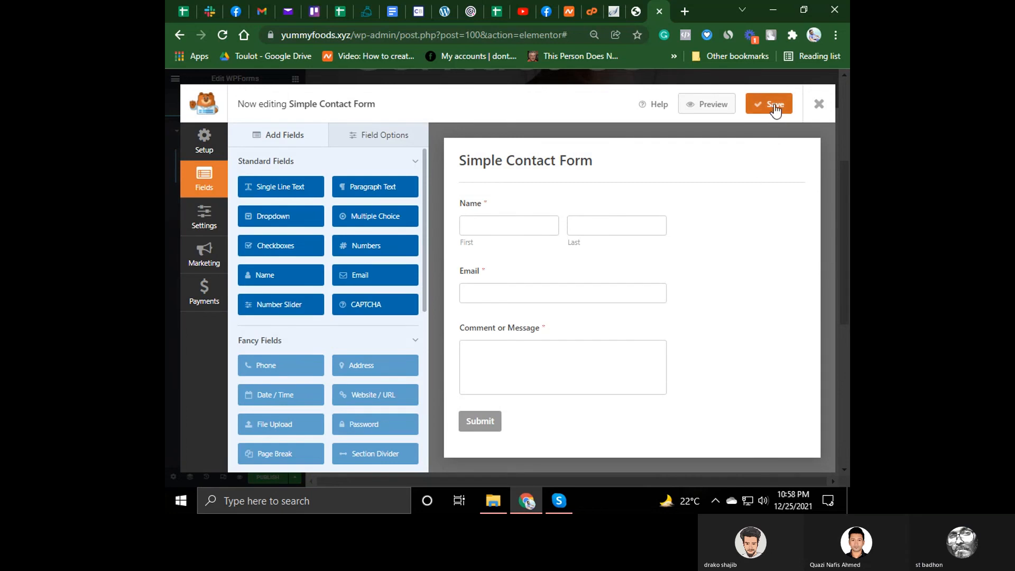
left_click(819, 104)
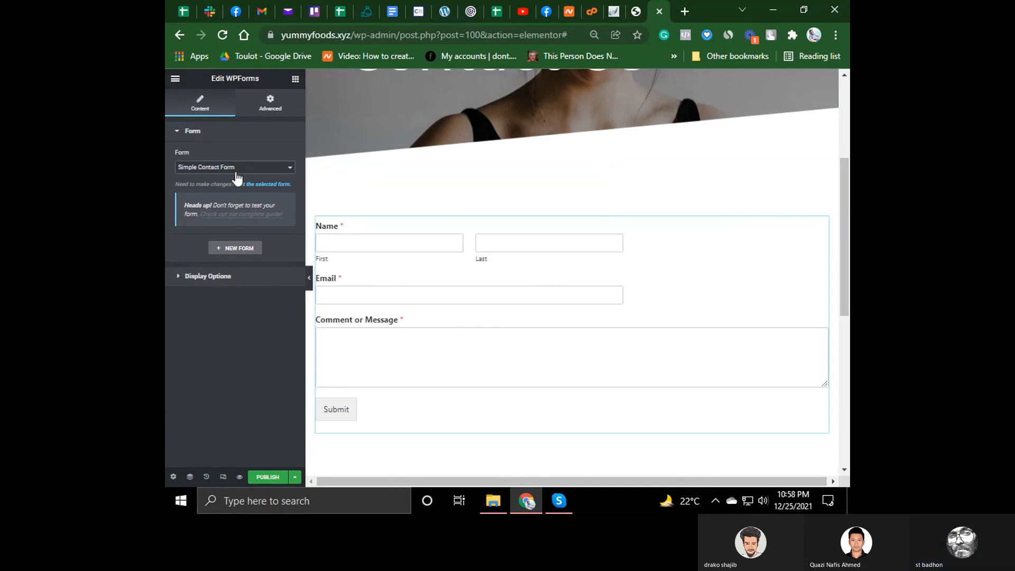
- Keep Simple Contact Form as the widget's form and try showing the form name above its fields
left_click(258, 168)
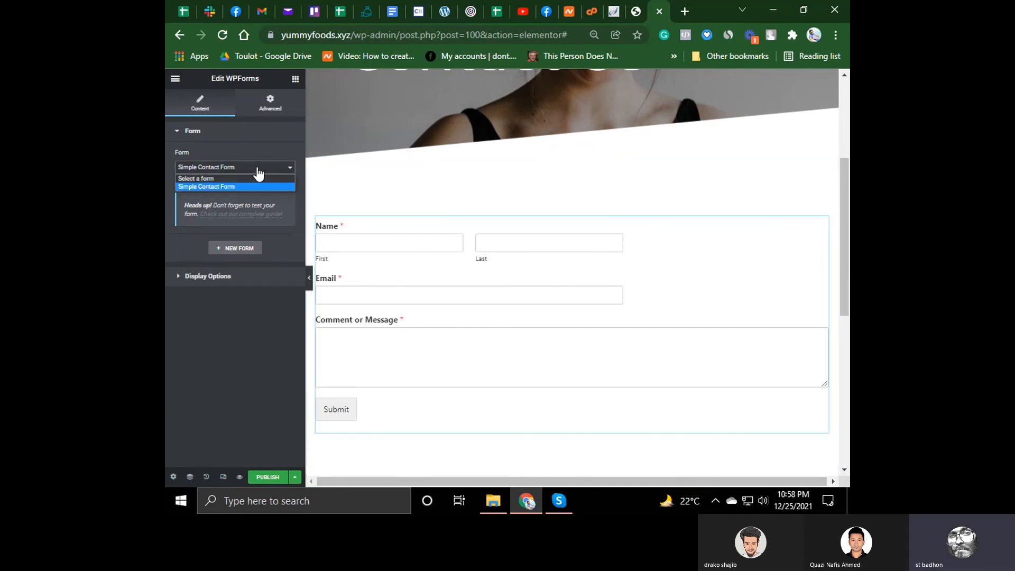
left_click(188, 187)
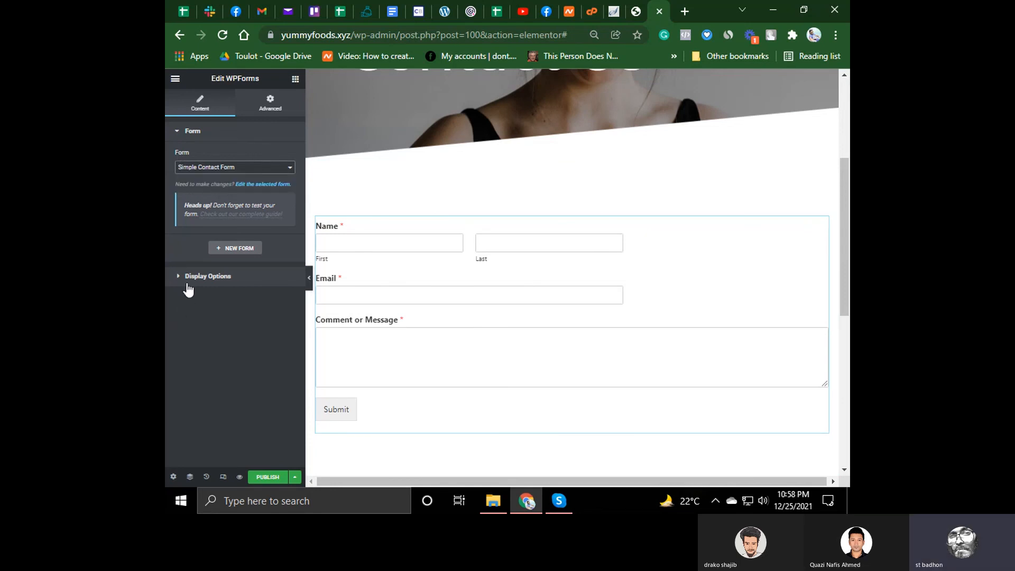
left_click(186, 280)
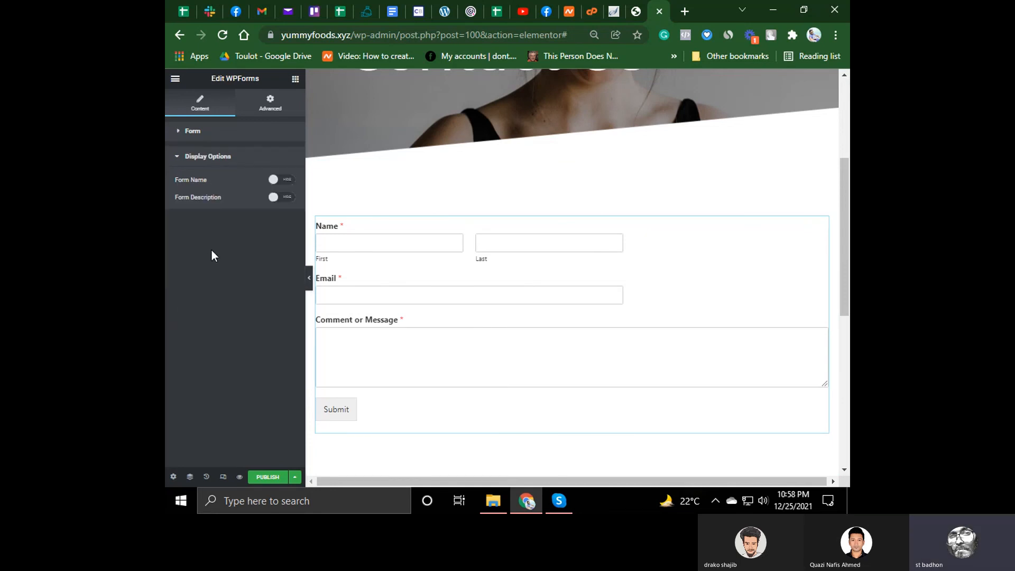
left_click(273, 181)
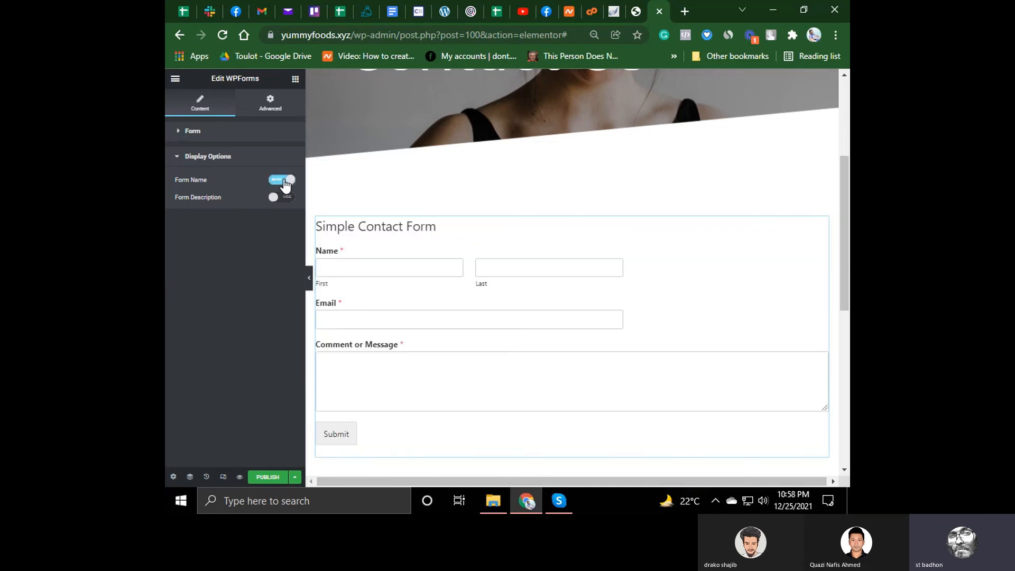
left_click(285, 182)
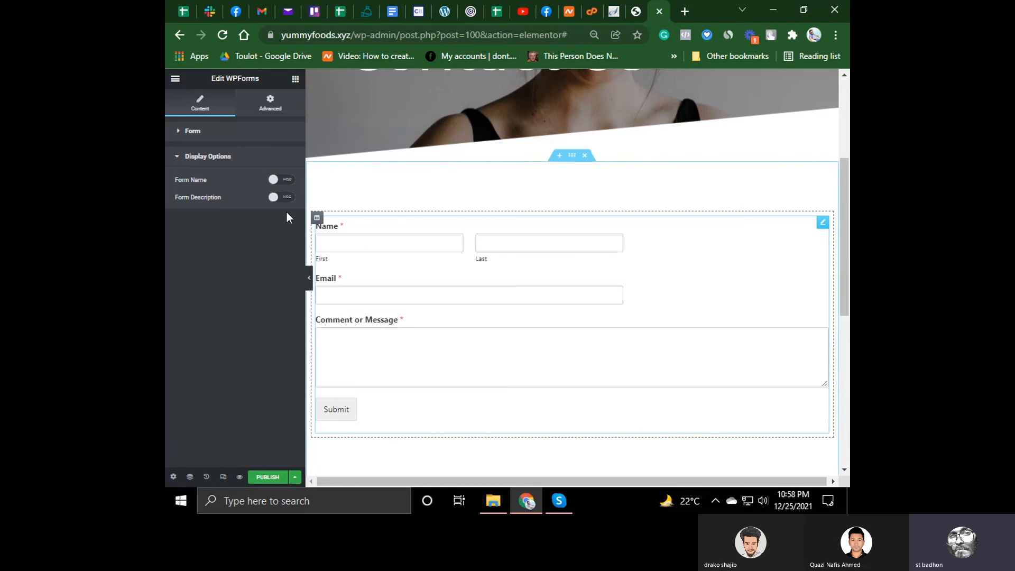
- Set the WPForms widget's linked padding to 40 px on all four sides
left_click(270, 106)
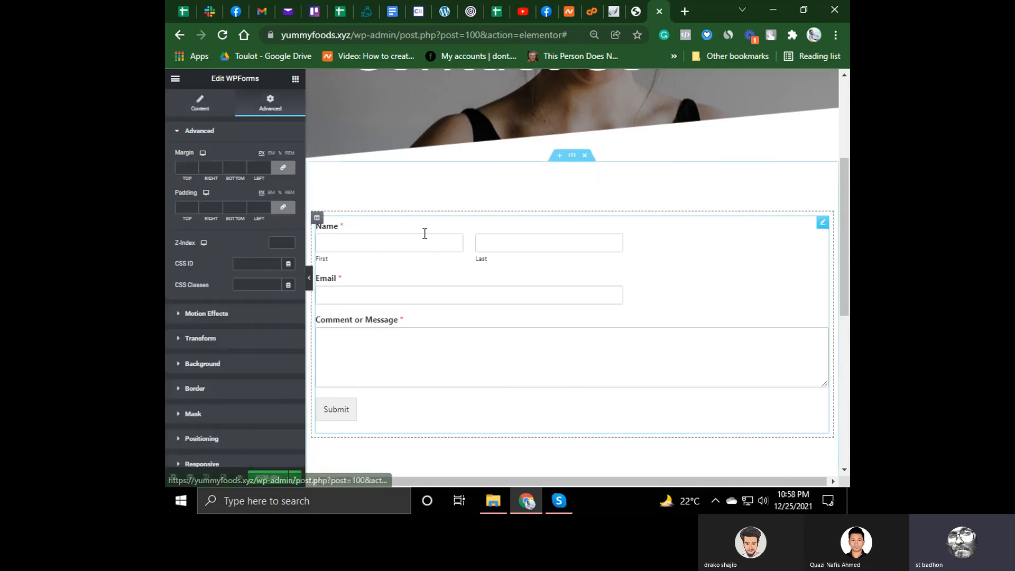
left_click(181, 210)
left_click(286, 211)
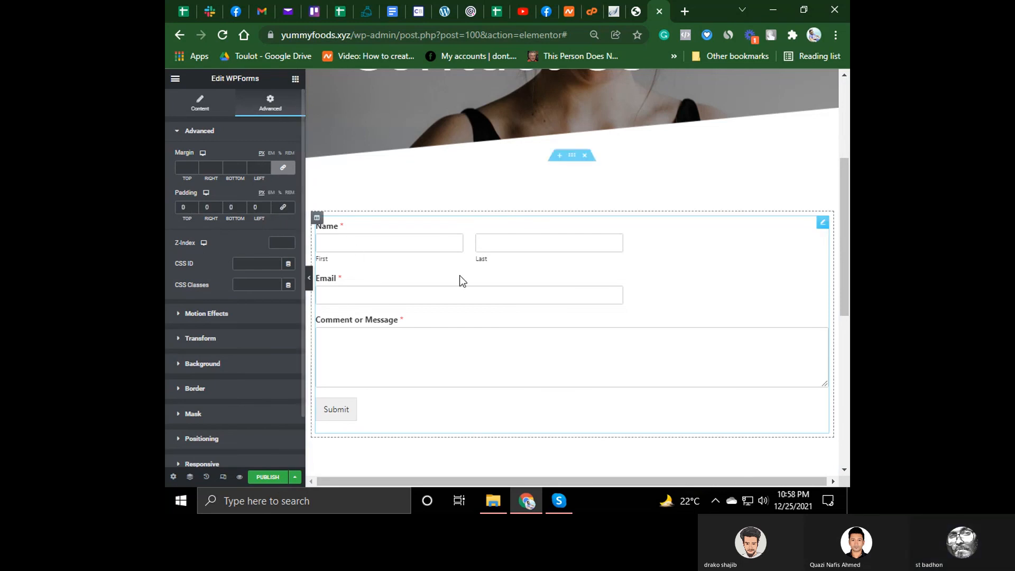
left_click(307, 278)
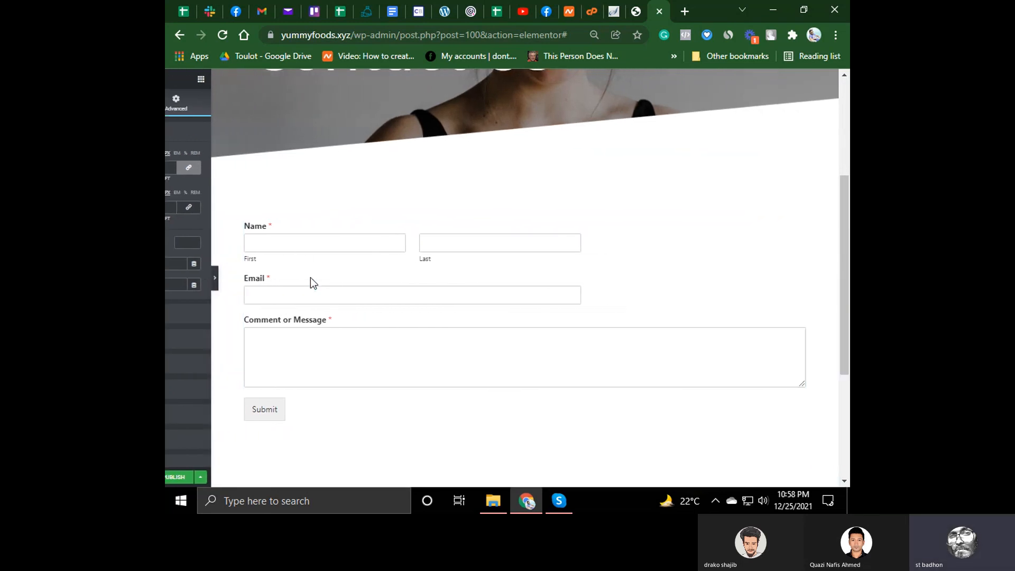
scroll(379, 424, "up", 1)
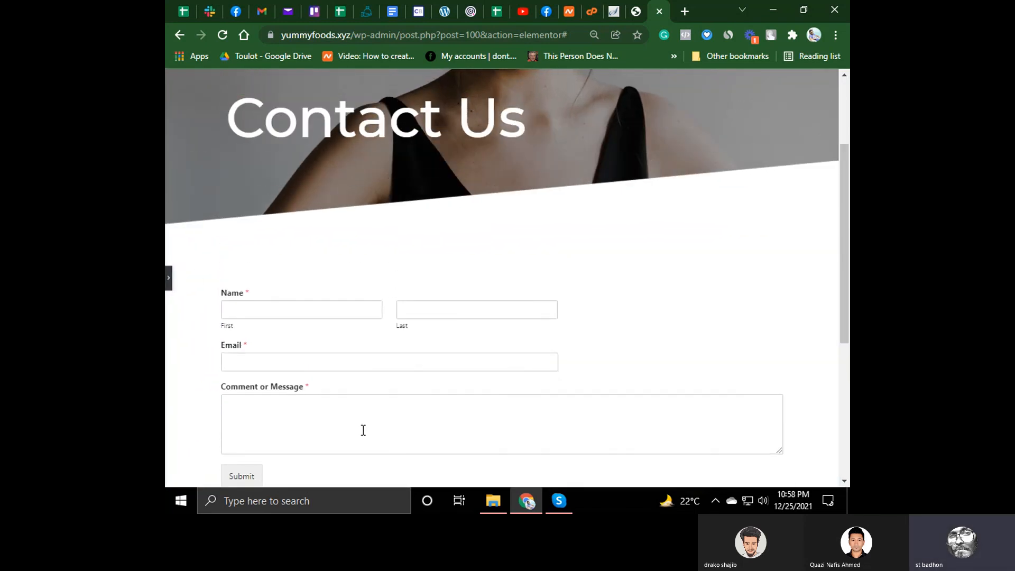
scroll(363, 428, "down", 3)
left_click(169, 280)
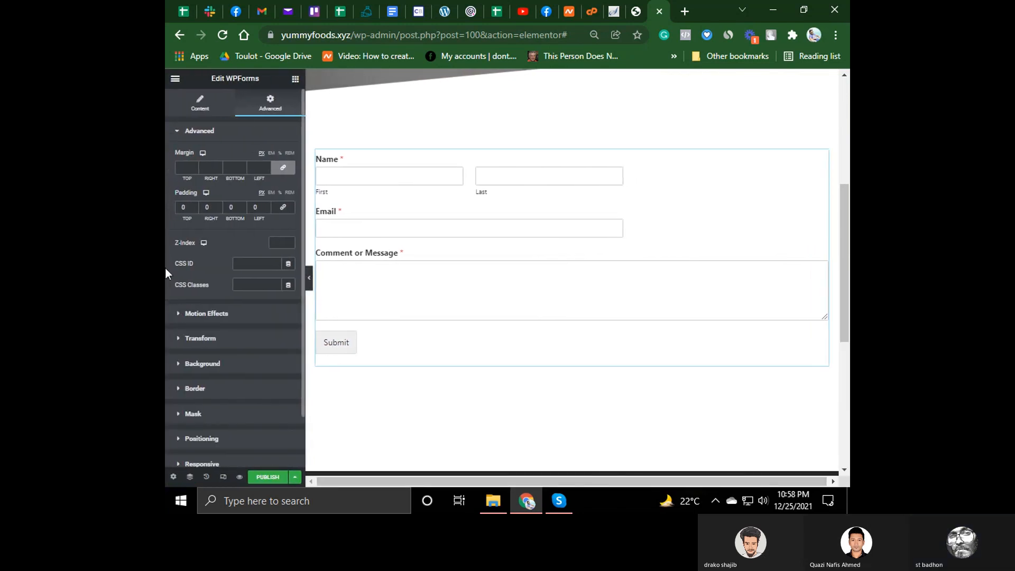
left_click_drag(185, 204, 173, 198)
type("20")
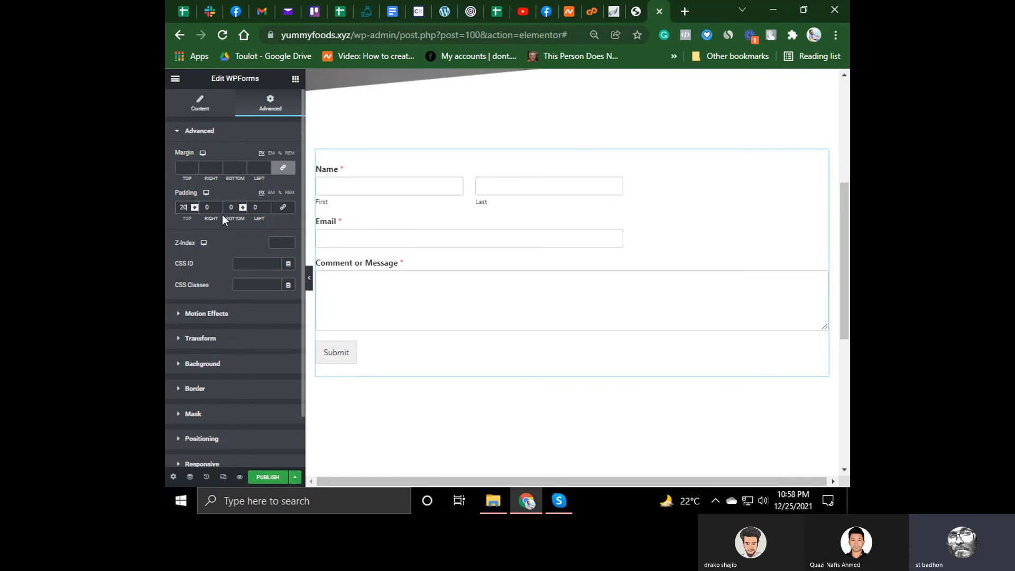
left_click(283, 207)
double_click(185, 206)
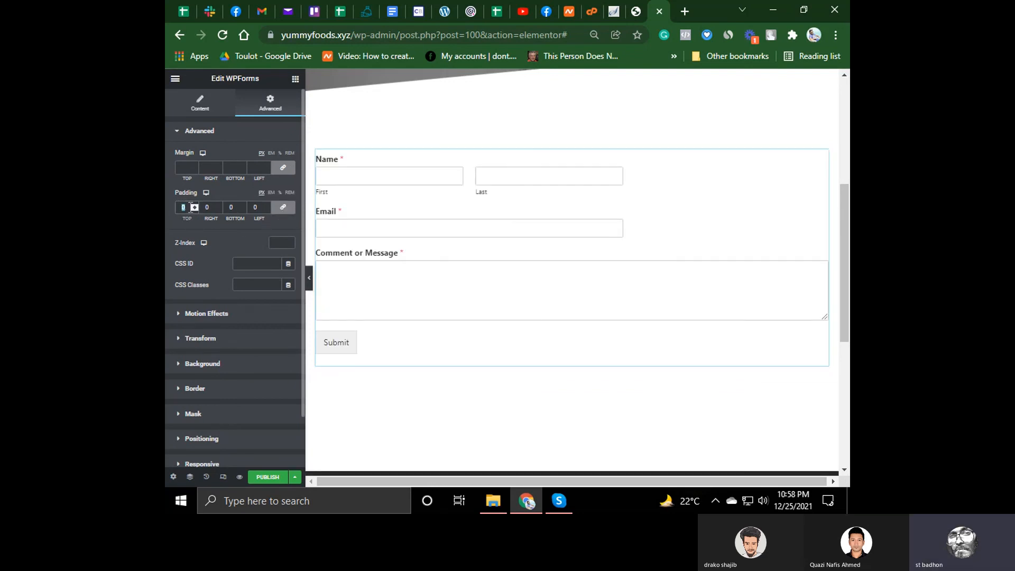
type("40")
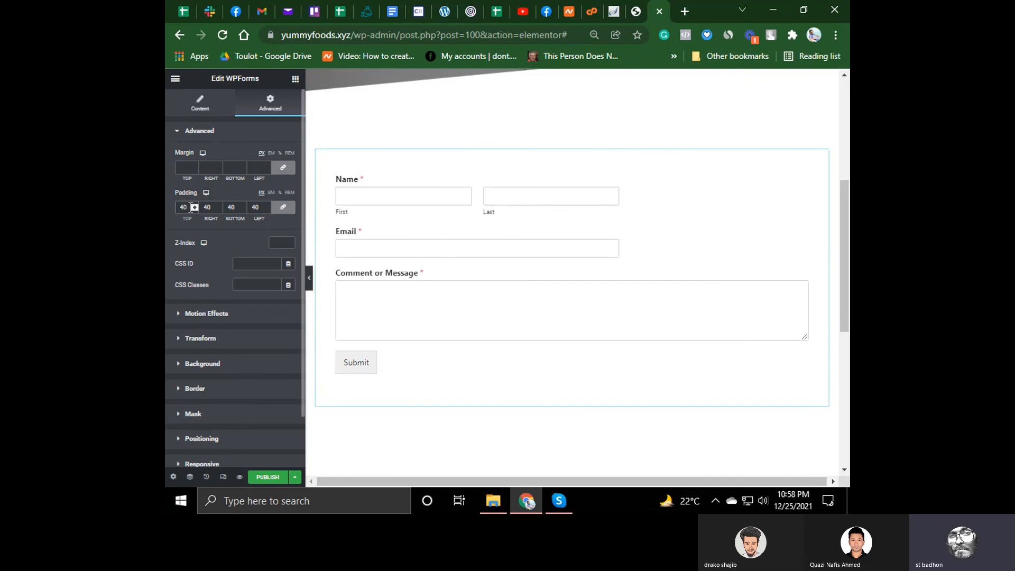
- Try a 40 px margin on all sides of the WPForms widget, clear it and preview the form at full width
left_click(185, 168)
type("40")
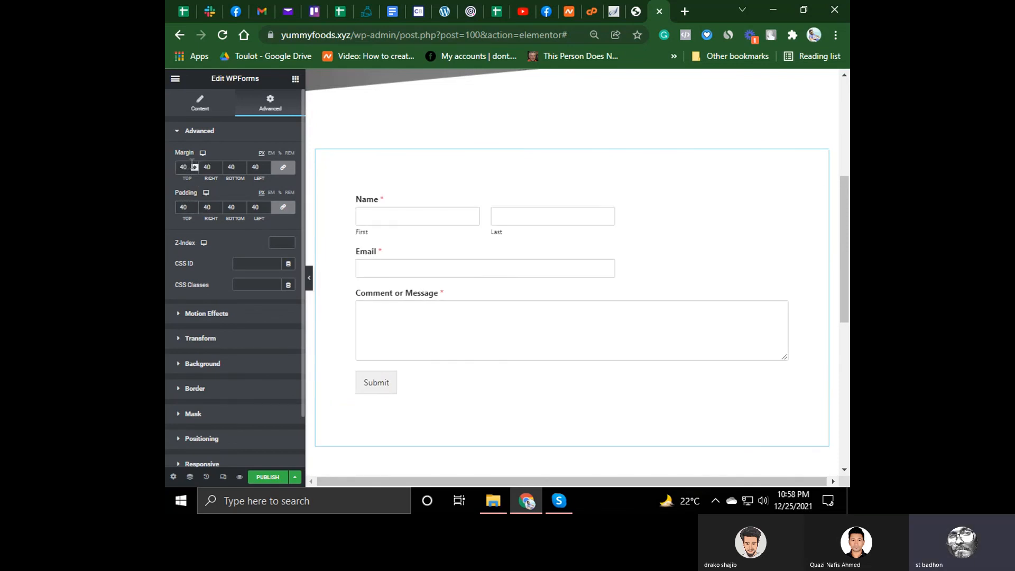
key("BackSpace")
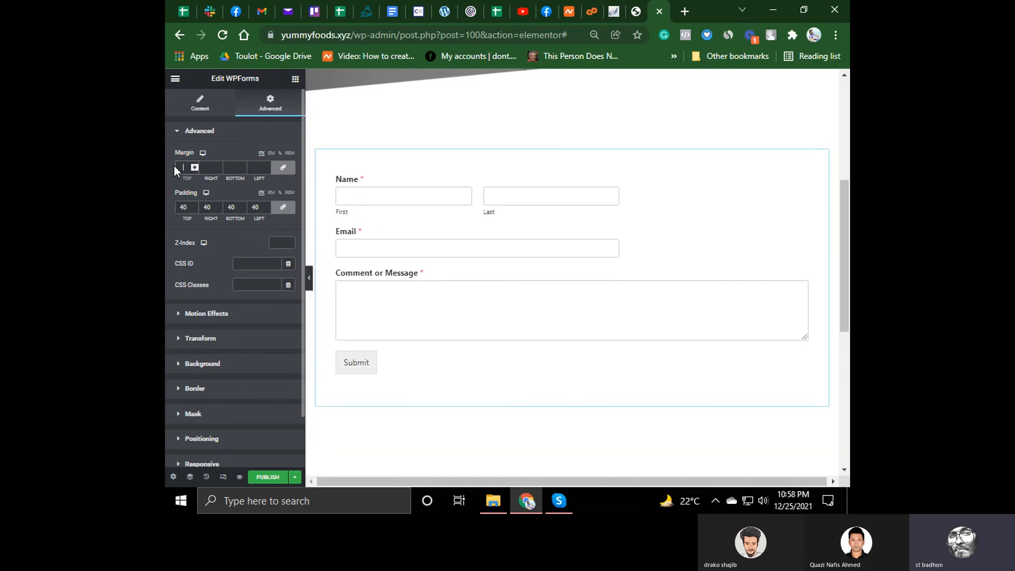
left_click(309, 277)
scroll(317, 333, "up", 3)
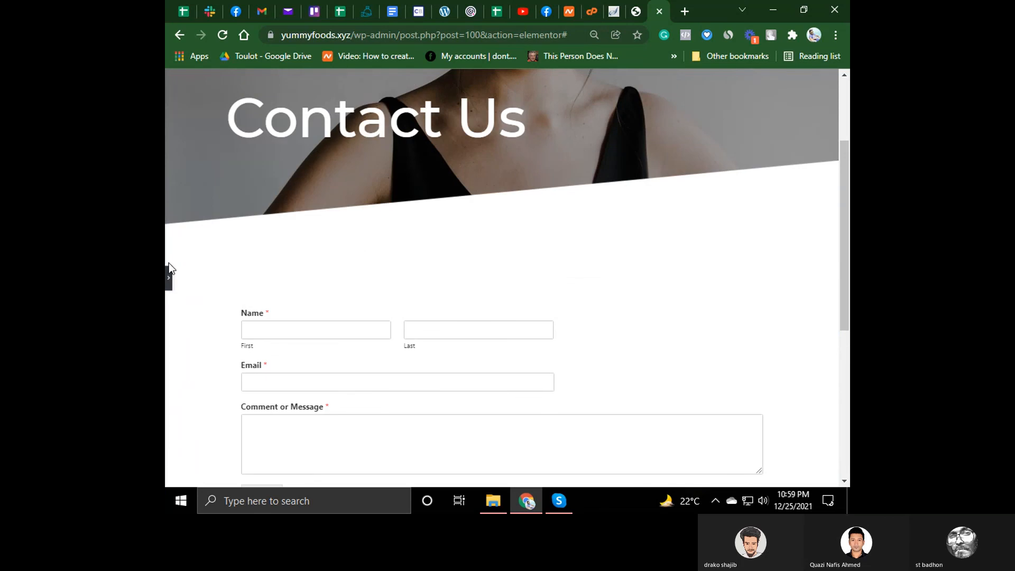
left_click(169, 276)
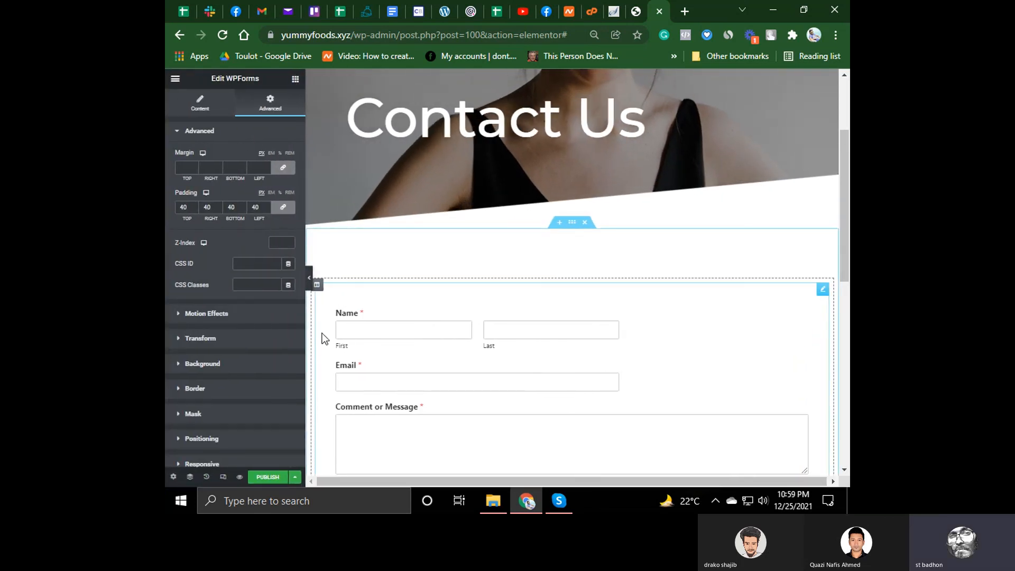
scroll(751, 282, "down", 3)
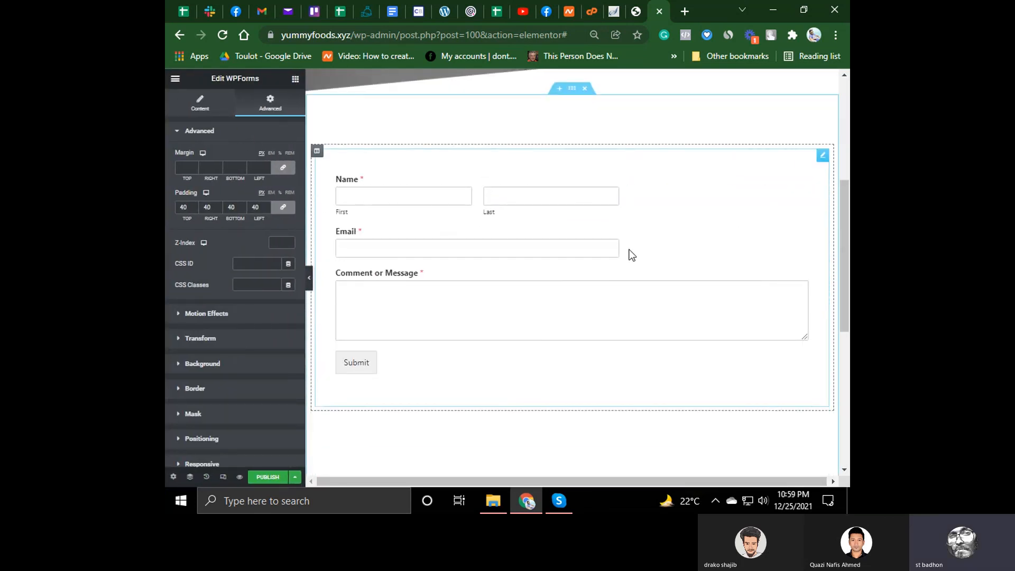
right_click(789, 185)
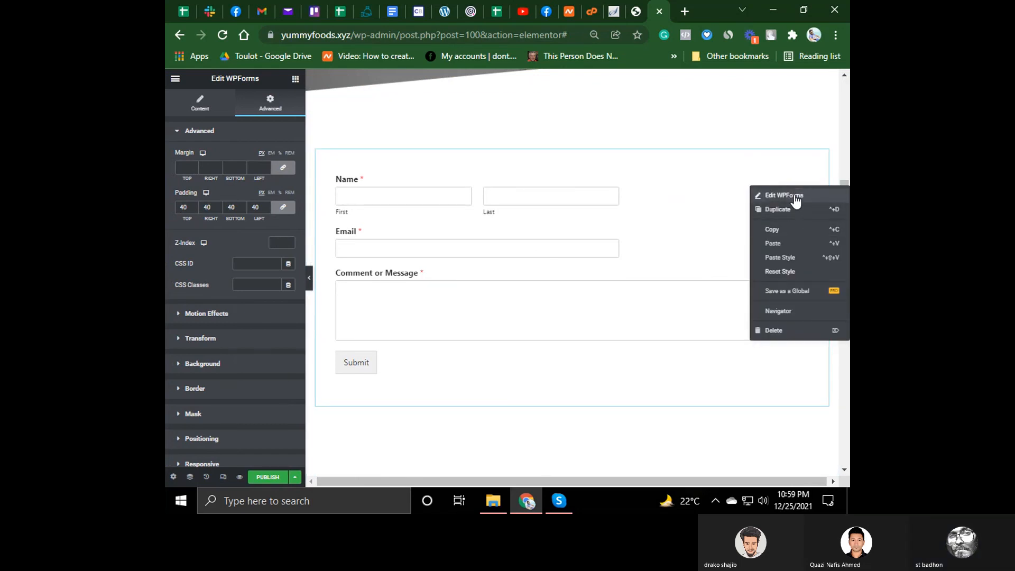
left_click(313, 168)
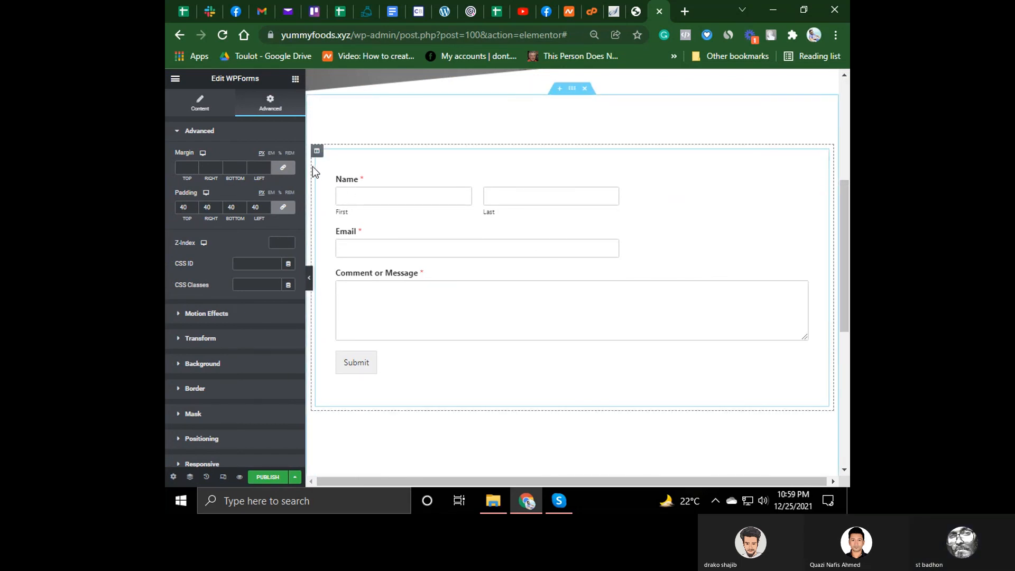
right_click(313, 167)
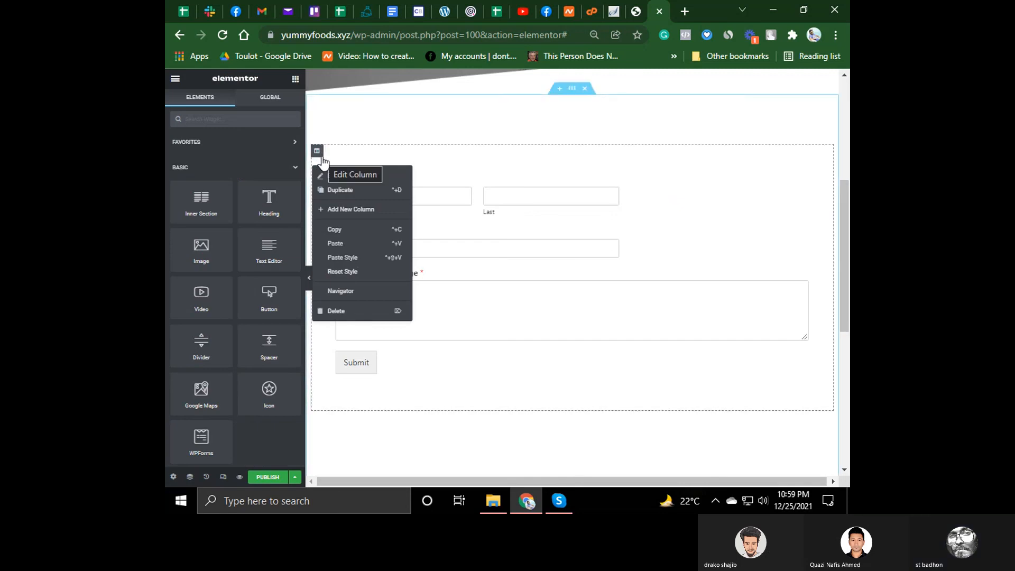
left_click(490, 160)
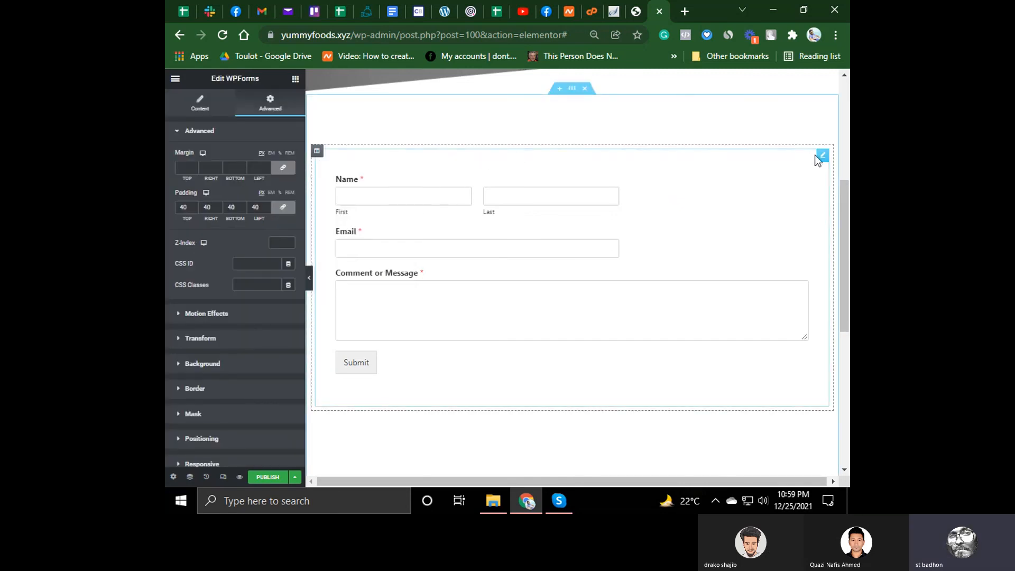
left_click(317, 152)
right_click(318, 153)
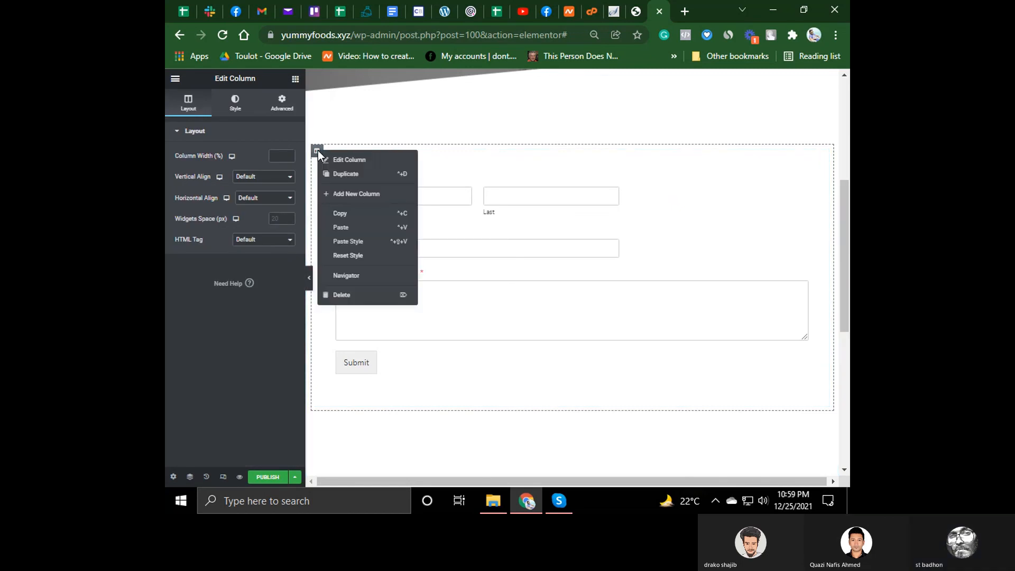
left_click(671, 181)
right_click(674, 180)
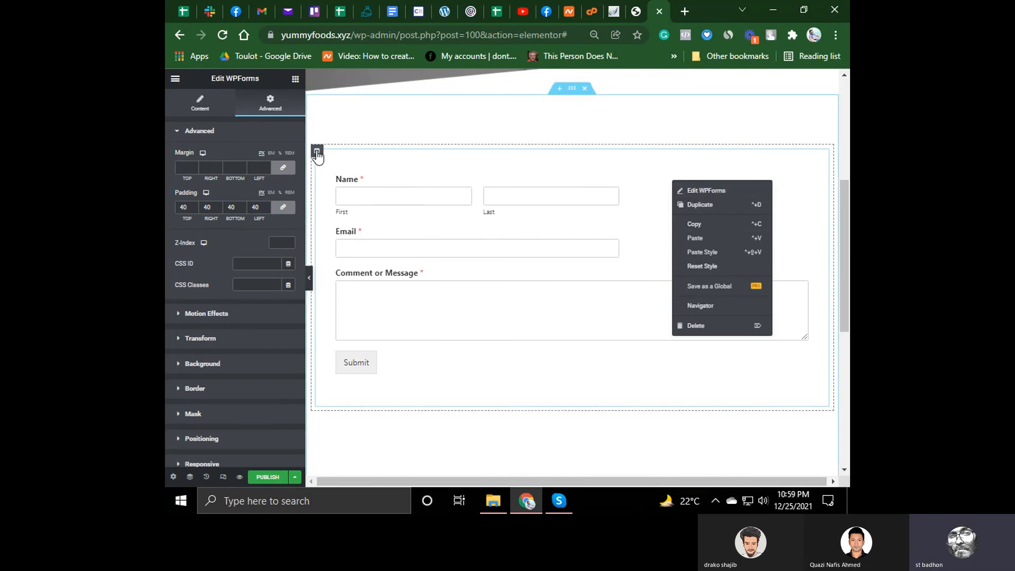
- Add a new column to the form's section and place the WPForms column to the right of the empty one
right_click(317, 154)
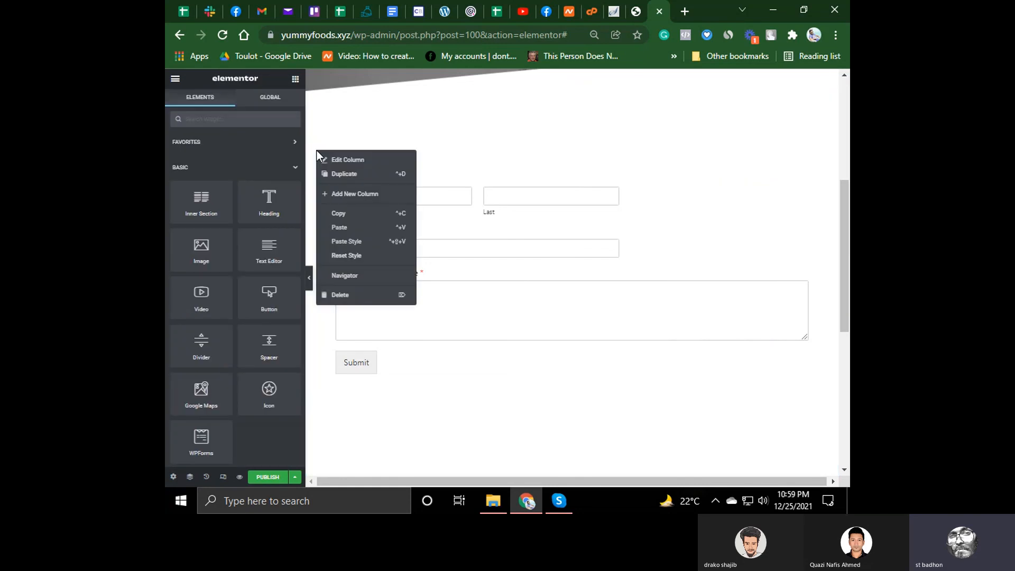
left_click(355, 194)
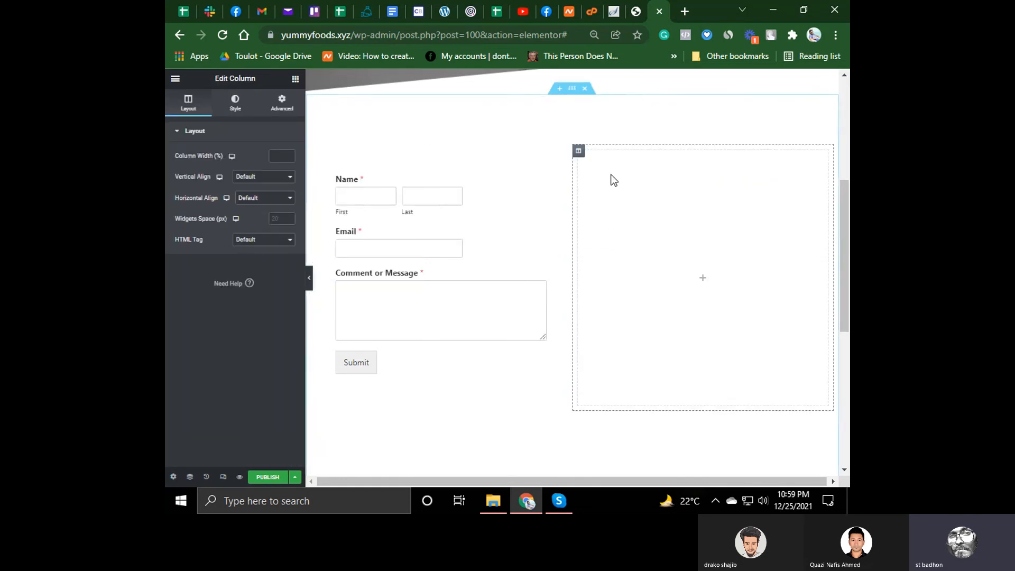
left_click_drag(323, 153, 669, 246)
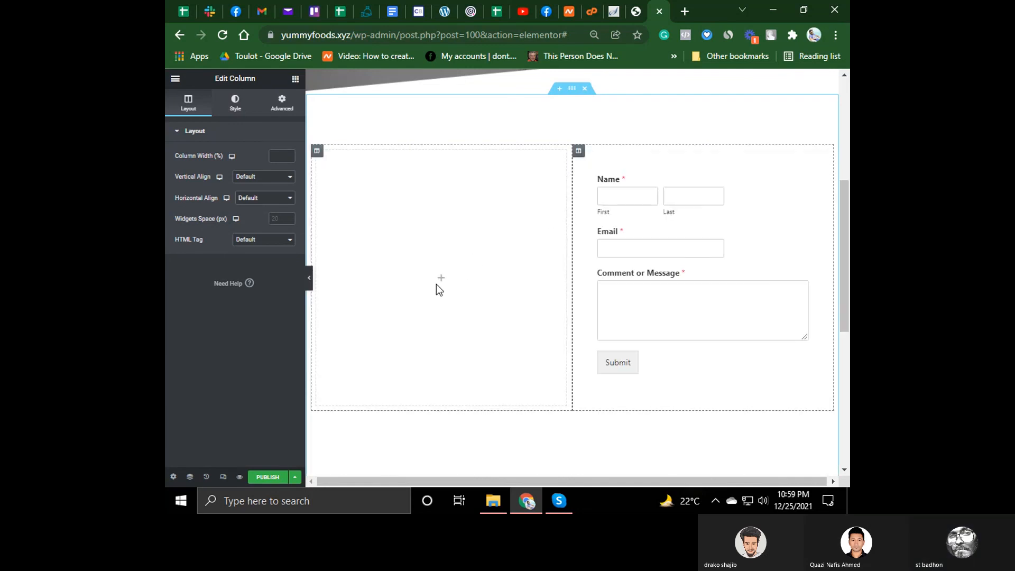
- Add a Heading widget to the empty column beside the contact form
left_click(441, 281)
scroll(422, 315, "up", 4)
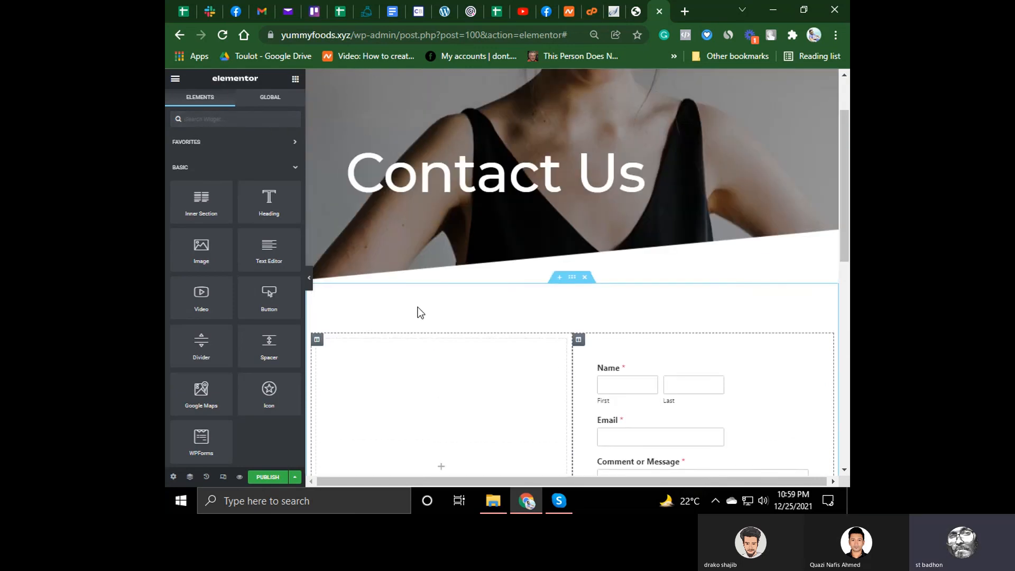
scroll(265, 221, "down", 2)
scroll(271, 226, "up", 2)
left_click_drag(269, 204, 421, 419)
scroll(478, 248, "down", 2)
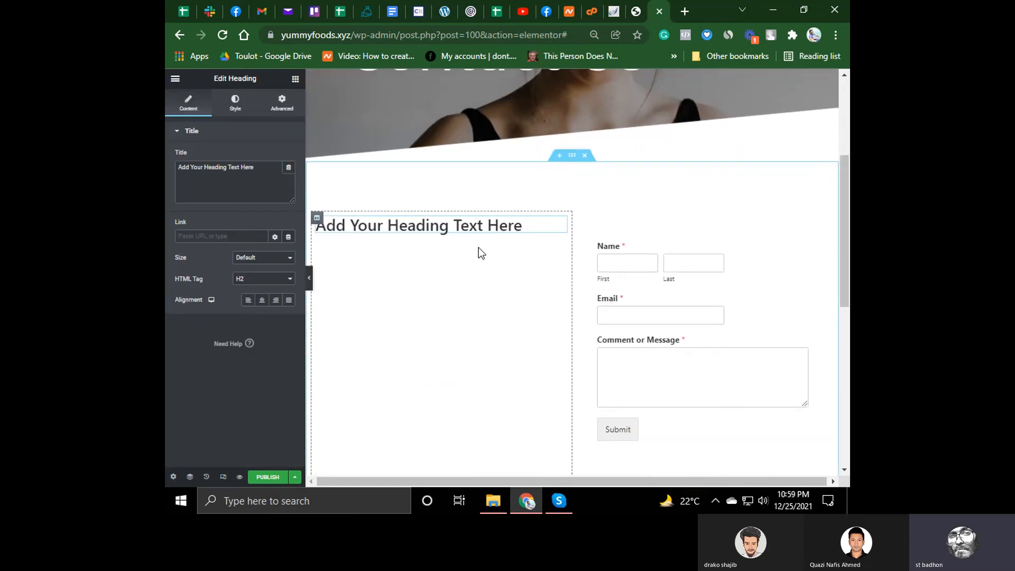
- Replace the new heading's placeholder title with "Got something important? Send us a mesage."
left_click_drag(267, 173, 166, 176)
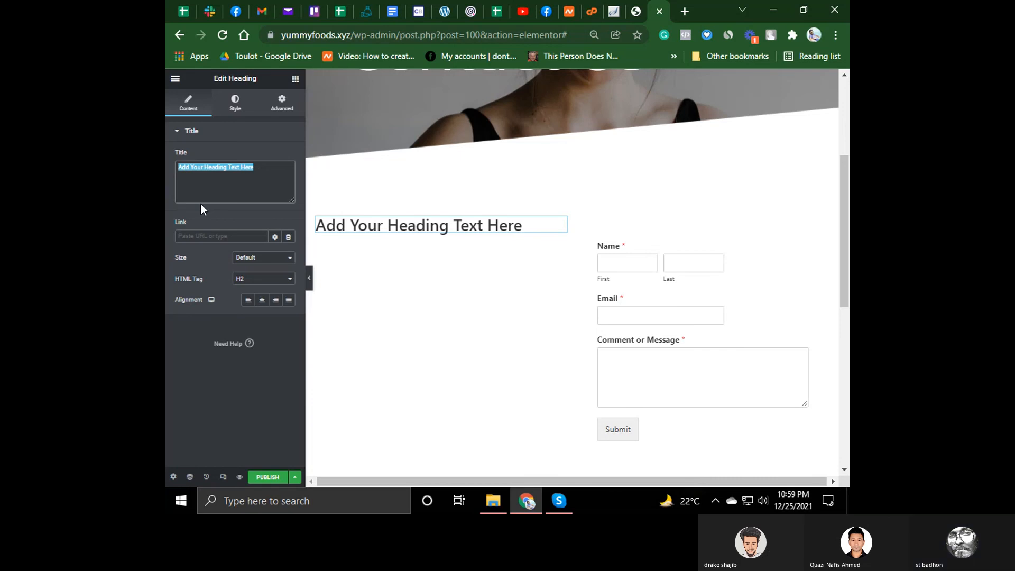
type("Got something impor")
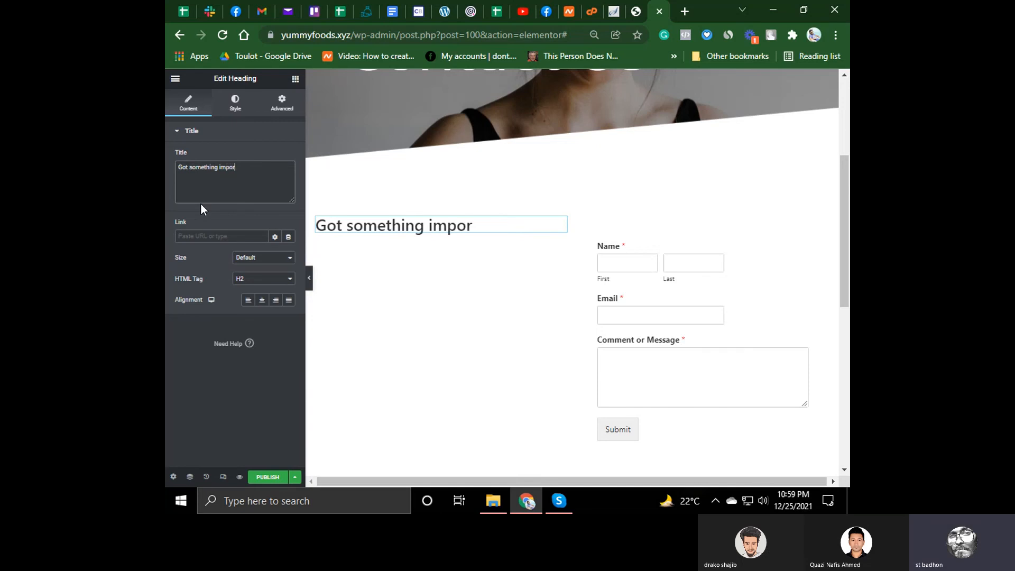
type("ta")
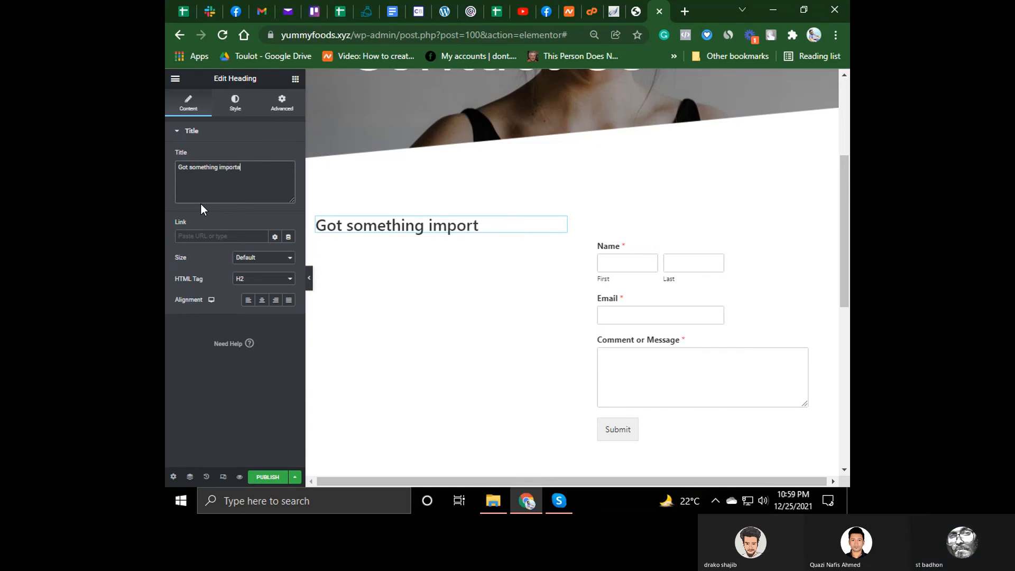
type("nt? Send us ")
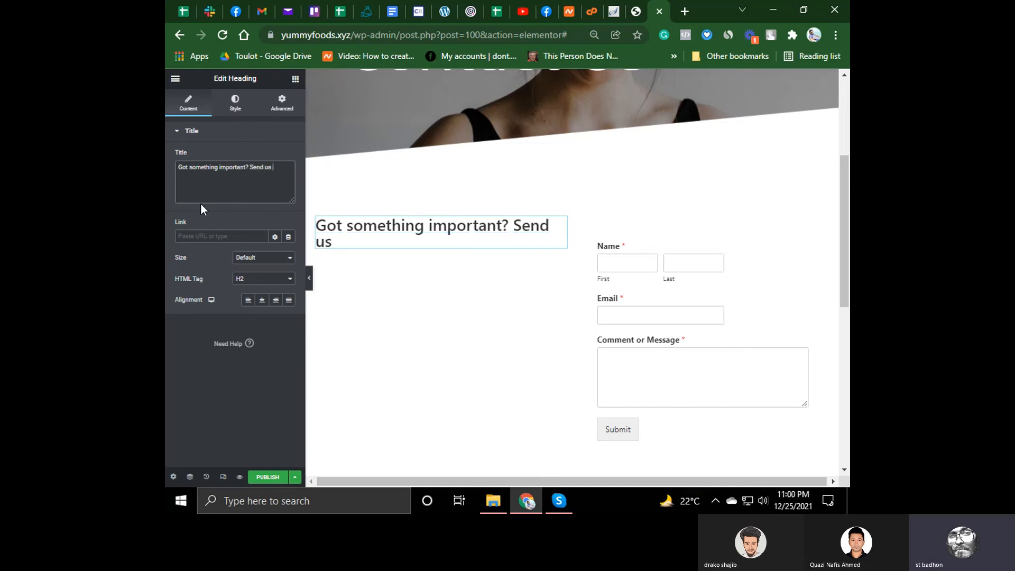
type("a mesage/")
key("BackSpace")
type(".")
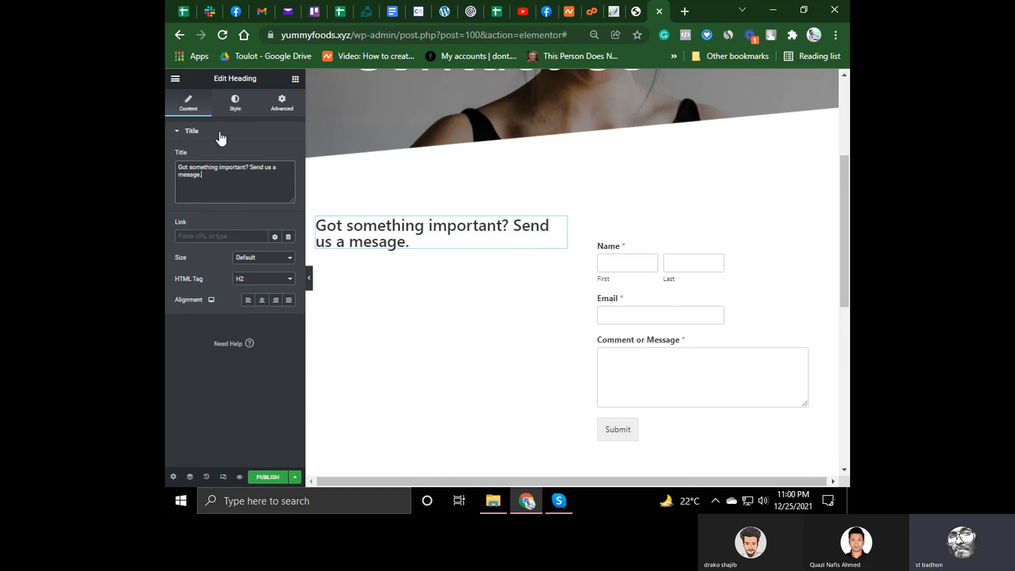
- Try the Agustina Script font on the heading, and settle on the Akaya Kanadaka font family
left_click(231, 106)
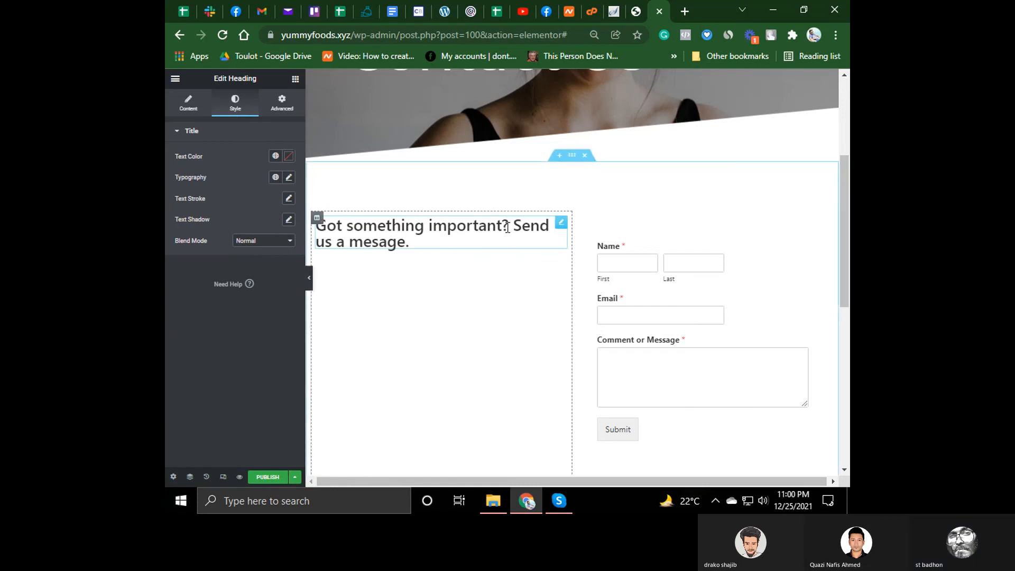
left_click(289, 178)
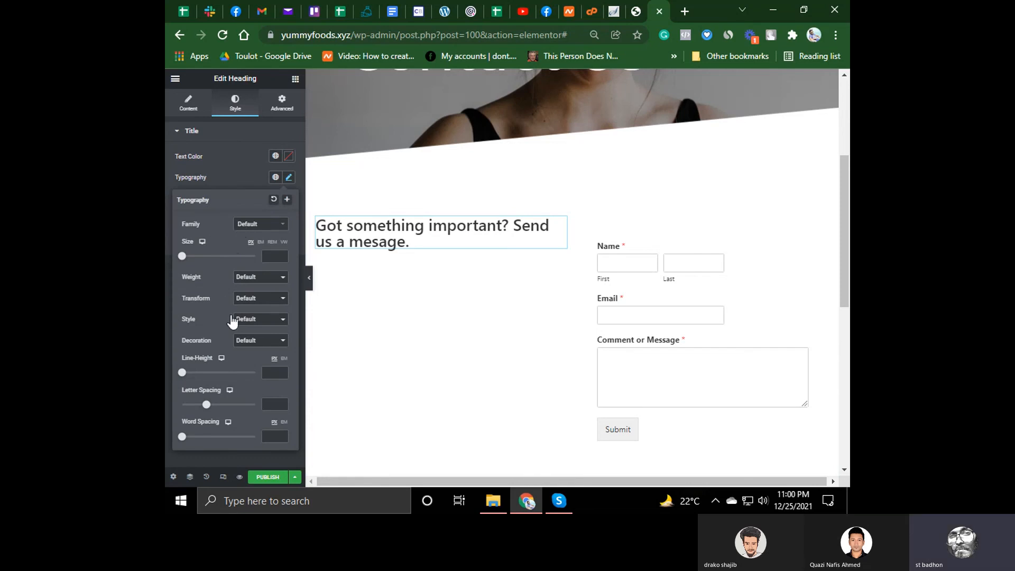
left_click(261, 224)
scroll(256, 304, "down", 5)
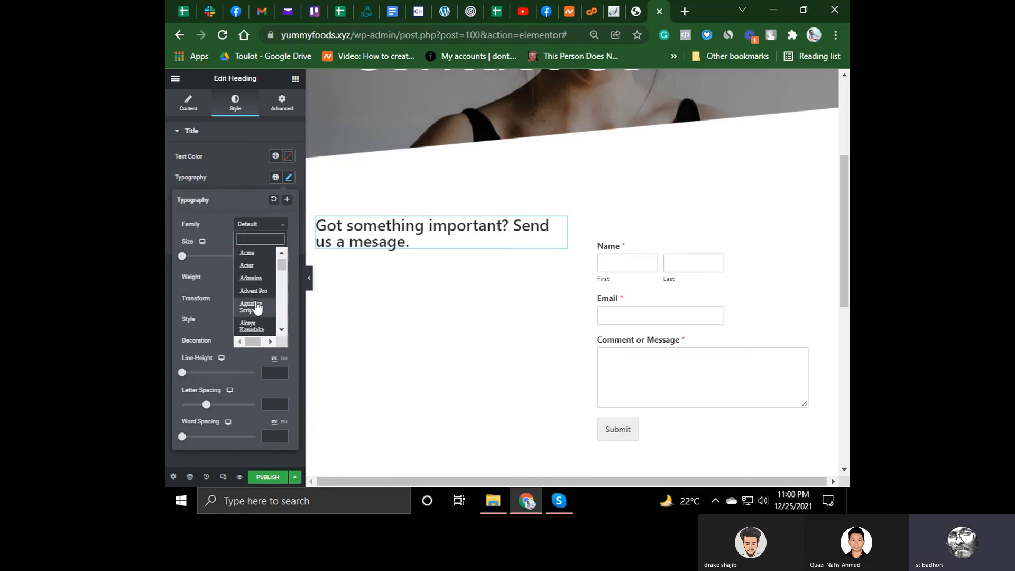
left_click(255, 306)
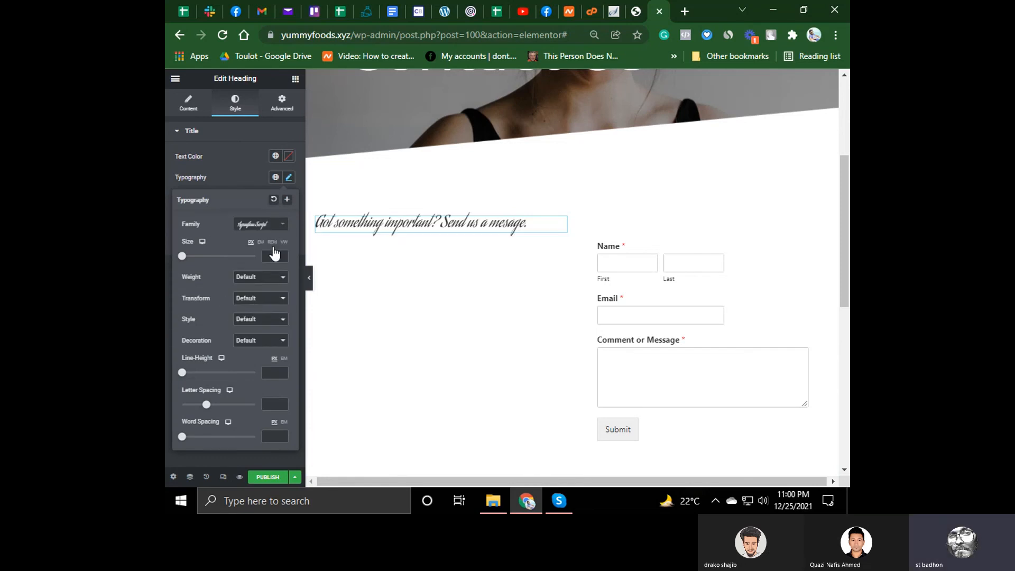
left_click(271, 226)
left_click(255, 287)
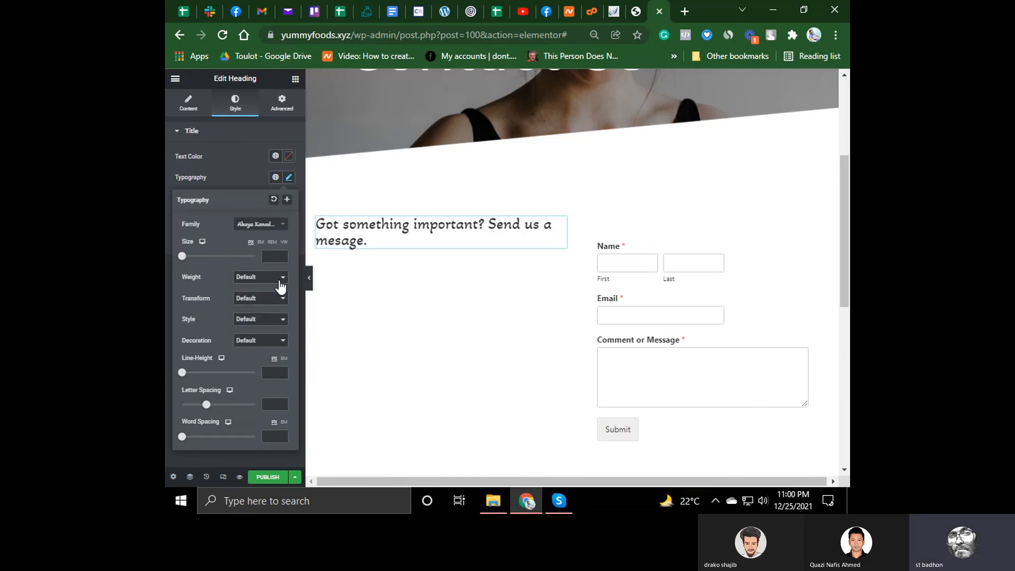
- Put "Send us a mesage." on a new line in the heading's title and centre-align the heading
left_click(492, 223)
left_click(188, 102)
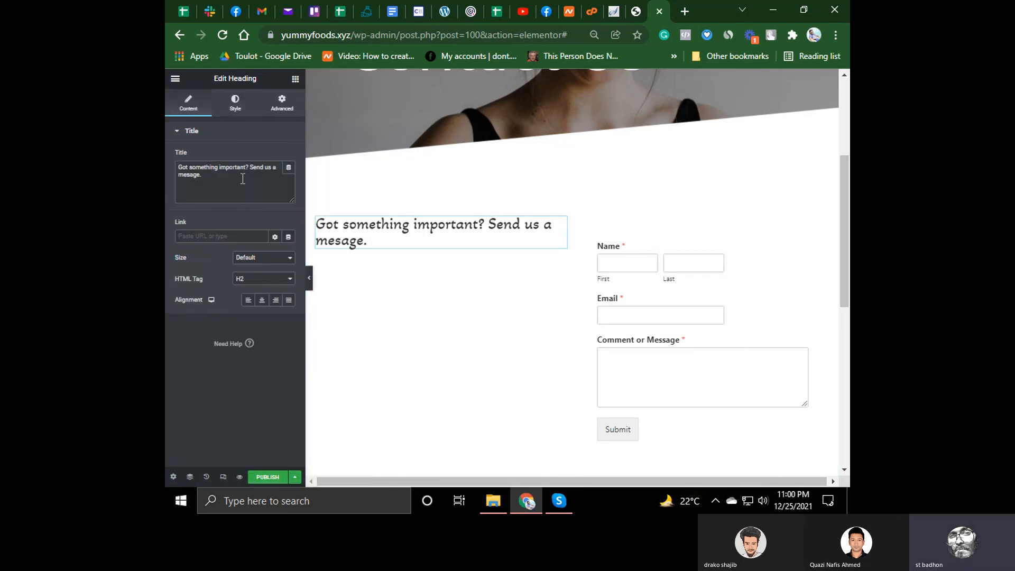
key("Return")
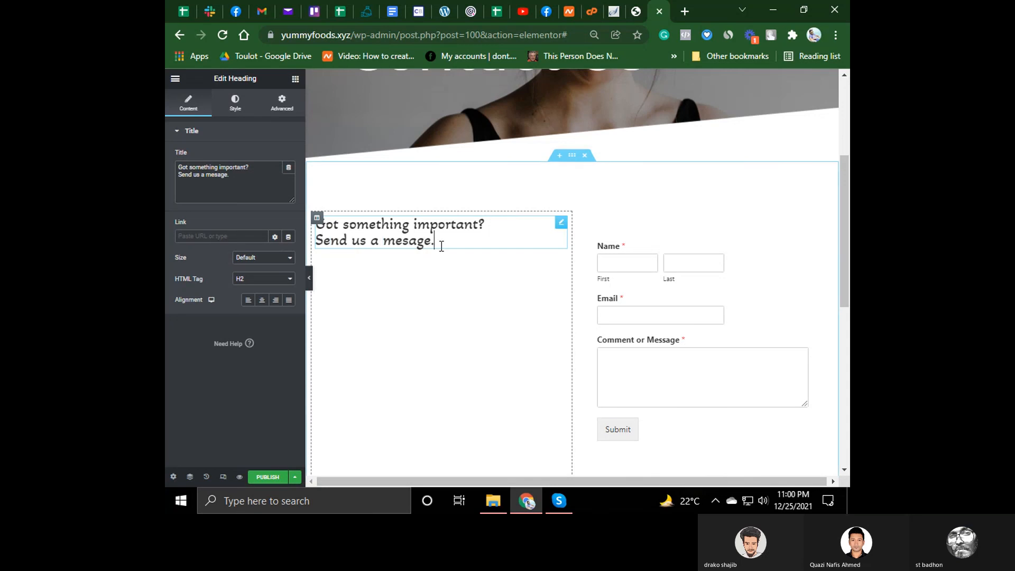
left_click(263, 301)
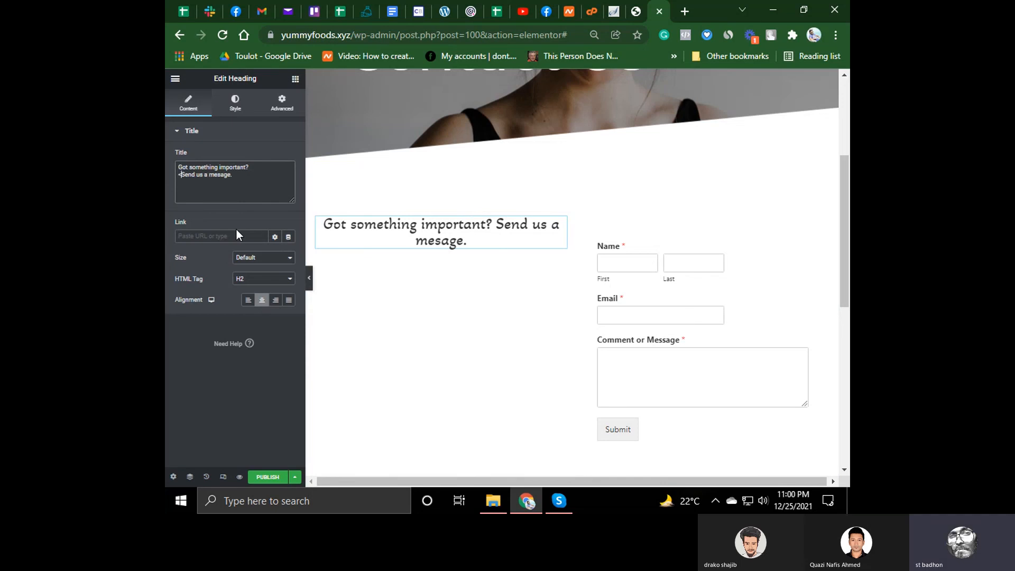
- Insert a </br> tag before "Send us a mesage." in the heading's title
type("<br")
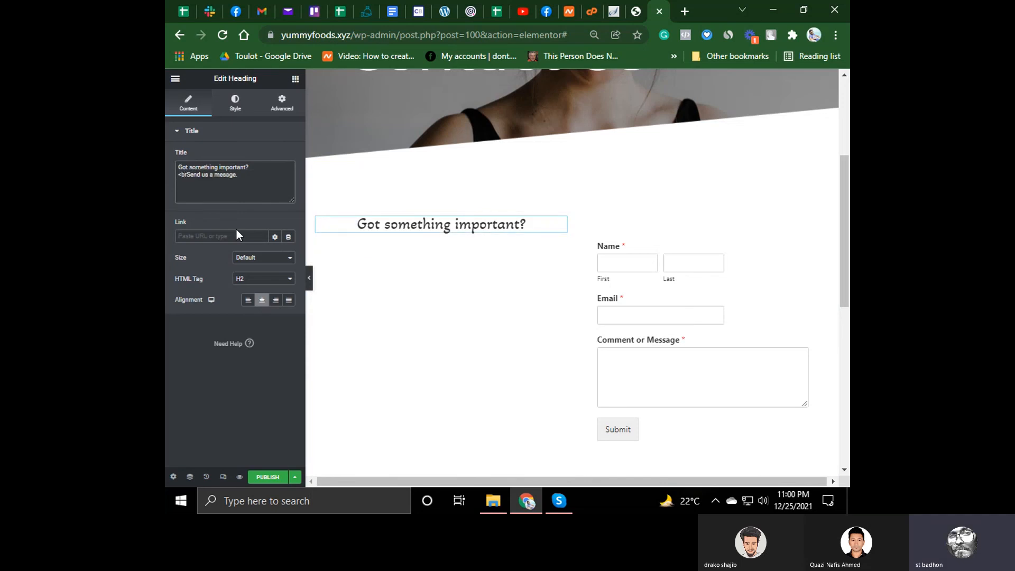
key("Left")
key("Left")
type("/")
key("Right")
key("Right")
type(">")
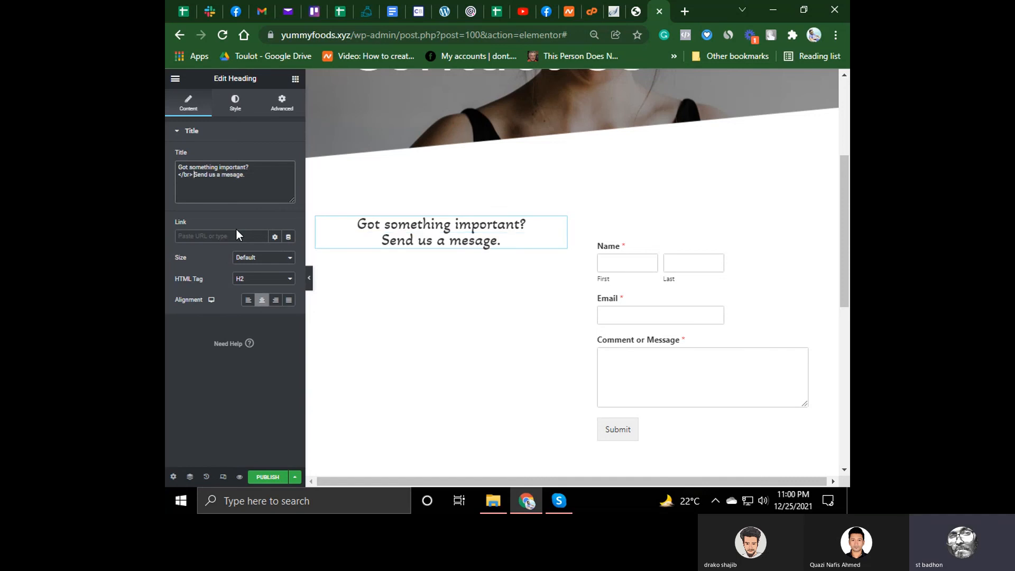
- Examine the heading's placement beside the contact form and look through its advanced settings
left_click(412, 246)
scroll(468, 375, "down", 2)
scroll(468, 375, "down", 6)
scroll(443, 370, "up", 8)
scroll(443, 375, "up", 1)
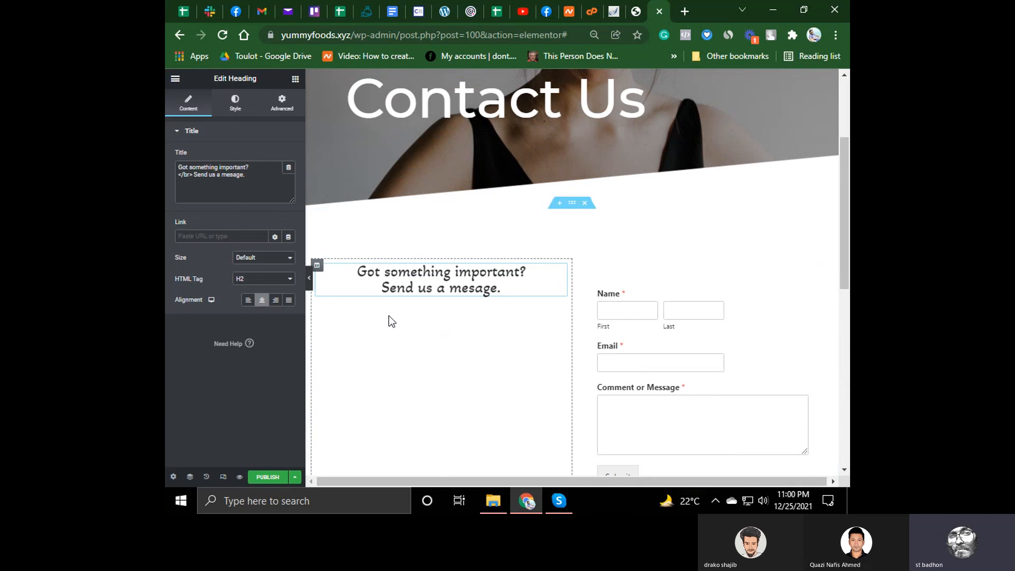
scroll(442, 354, "down", 3)
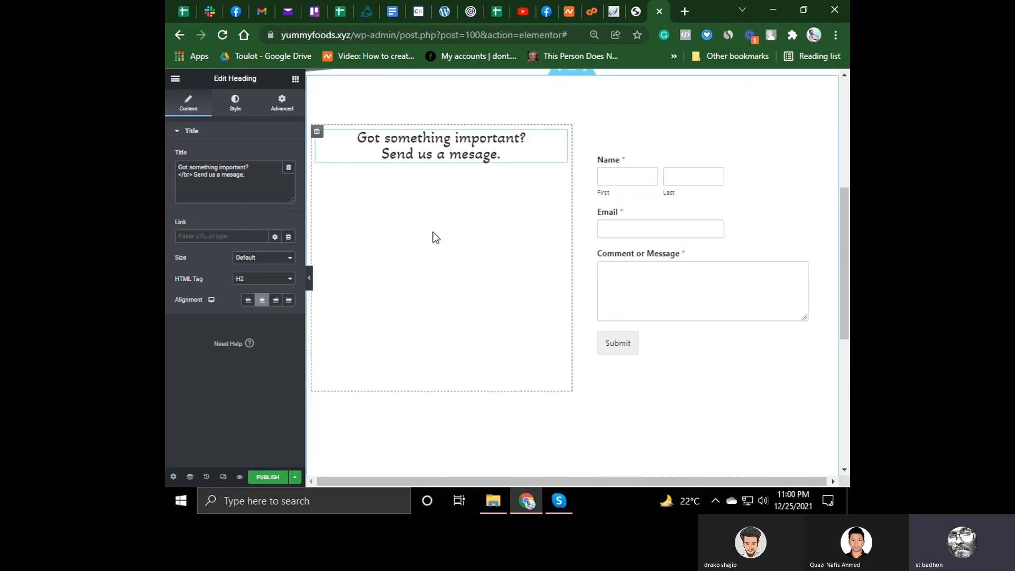
left_click(403, 149)
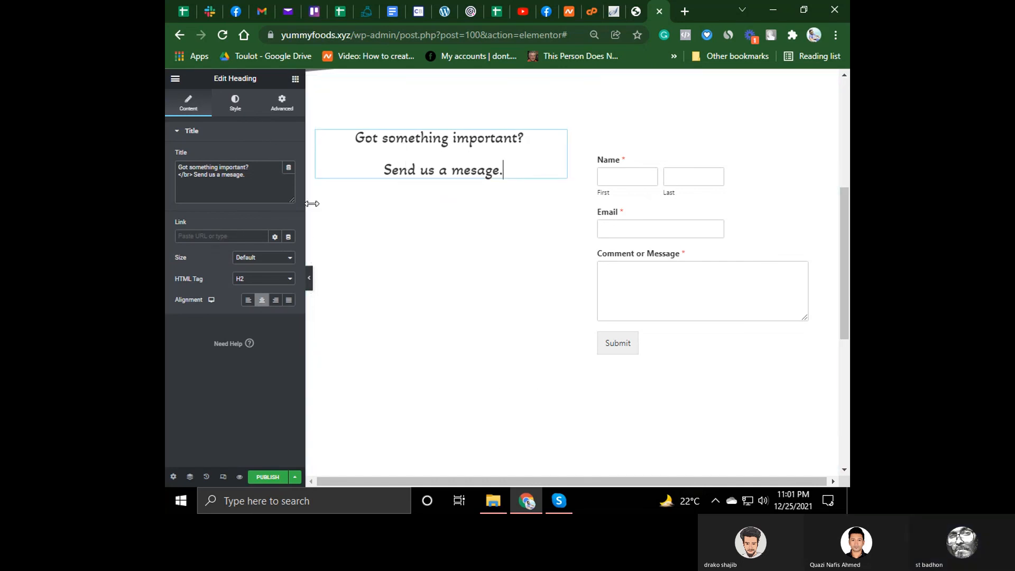
left_click(389, 284)
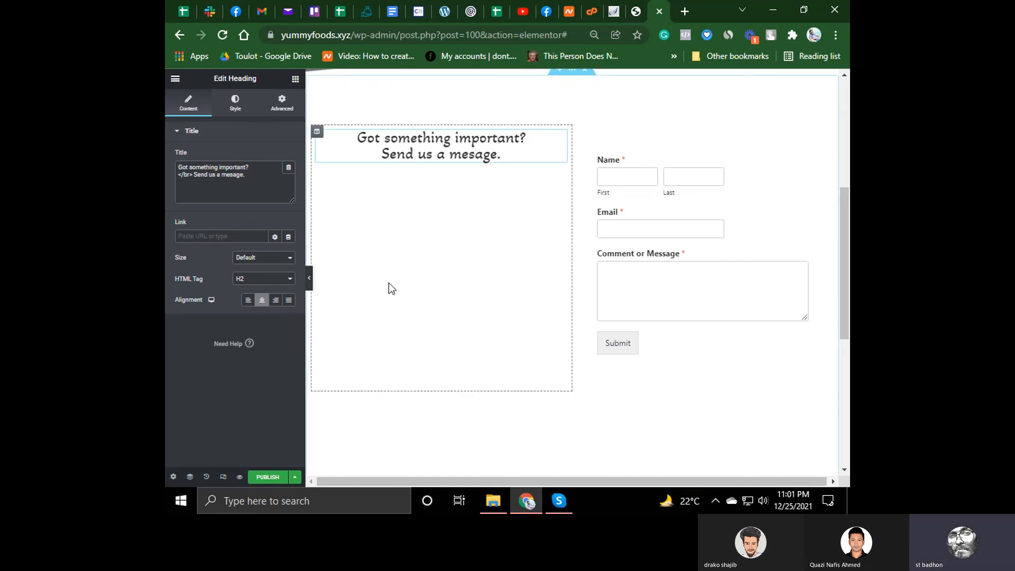
left_click(276, 104)
scroll(232, 325, "down", 2)
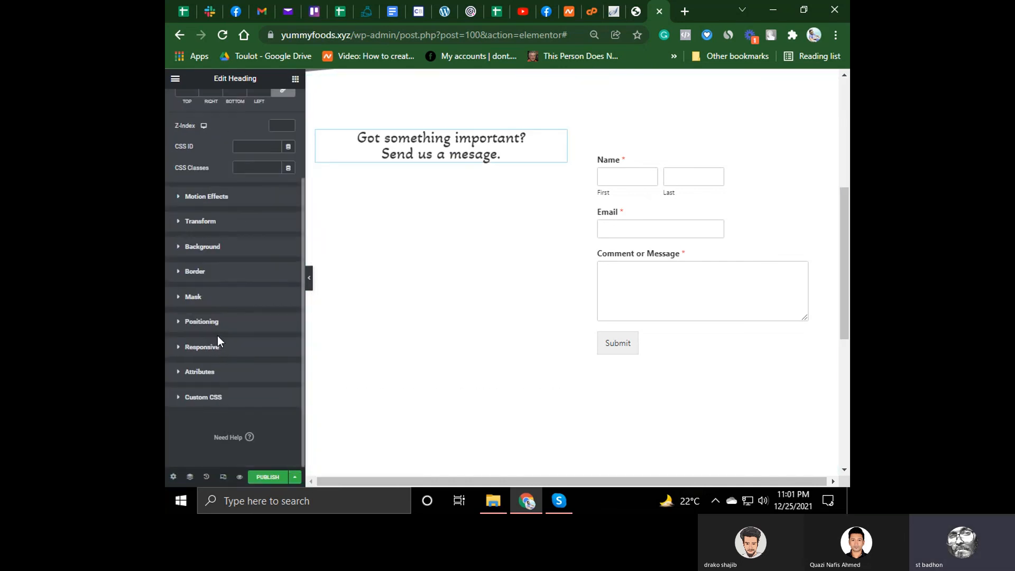
scroll(333, 275, "up", 4)
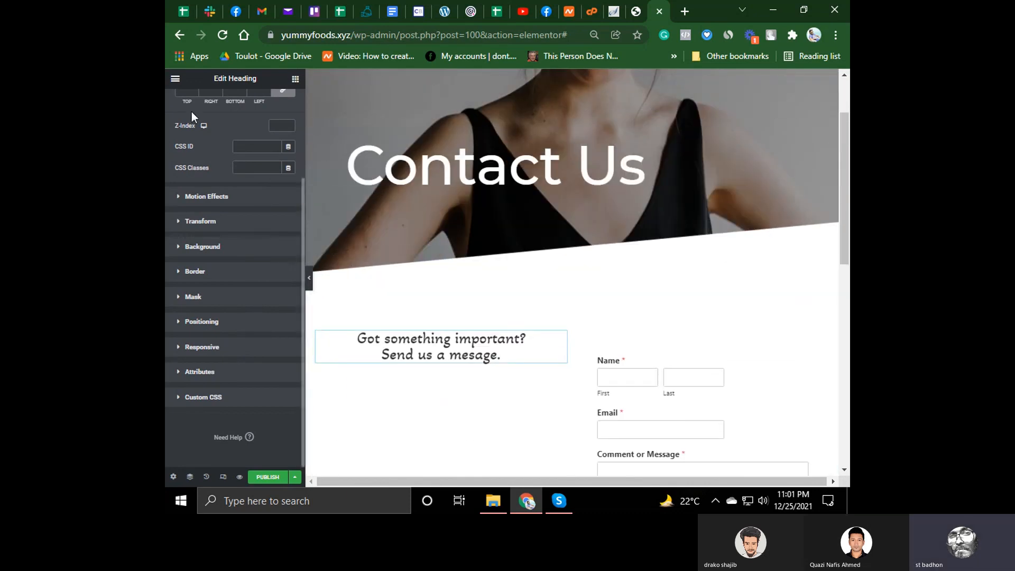
- Find the Spacer widget and add it above the "Got something important?" heading
left_click(175, 78)
left_click(176, 79)
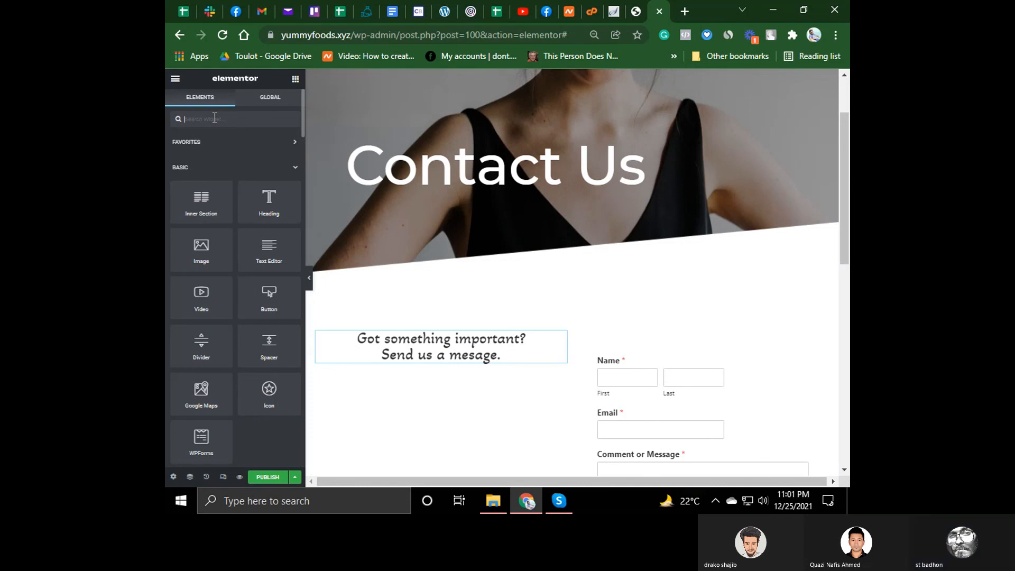
type("s")
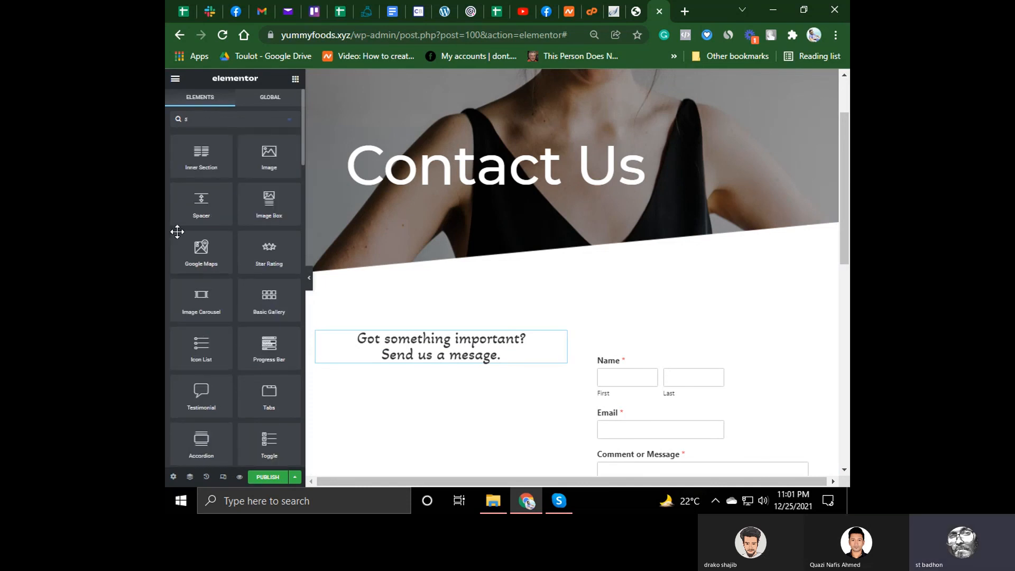
left_click_drag(201, 215, 424, 335)
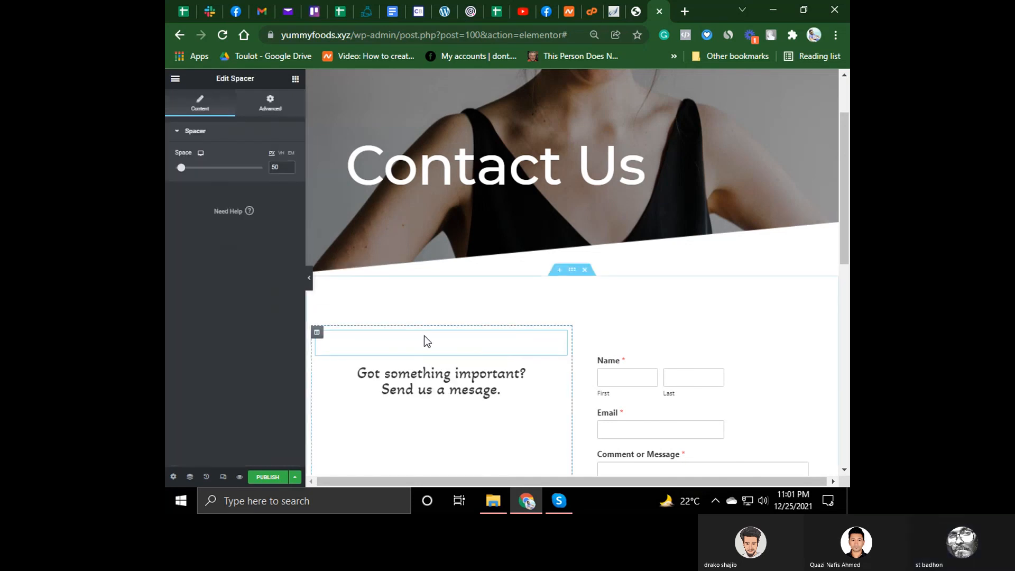
- Set the spacer's height to 142 px to lower the heading beside the form
left_click_drag(181, 168, 195, 167)
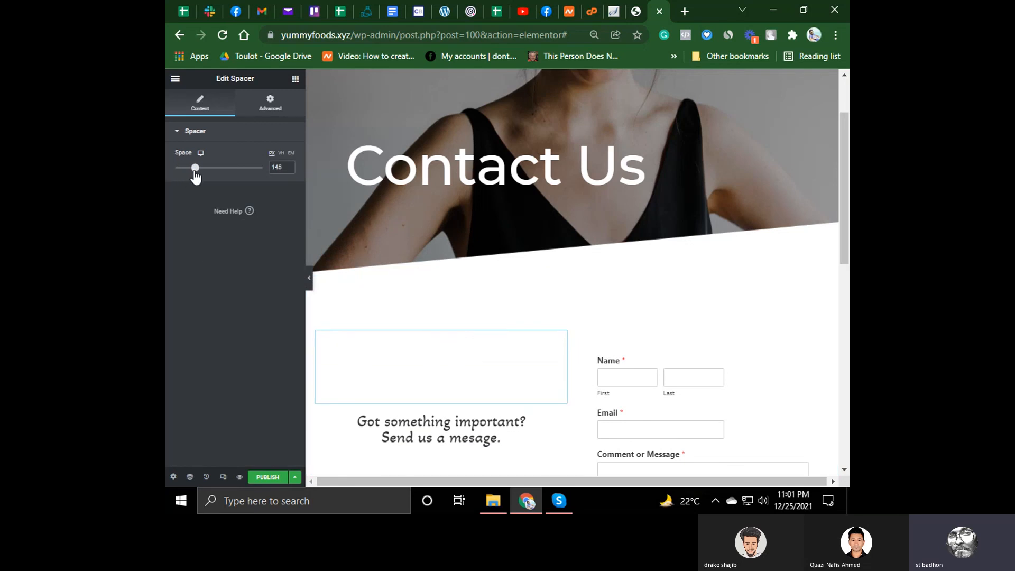
scroll(630, 222, "down", 4)
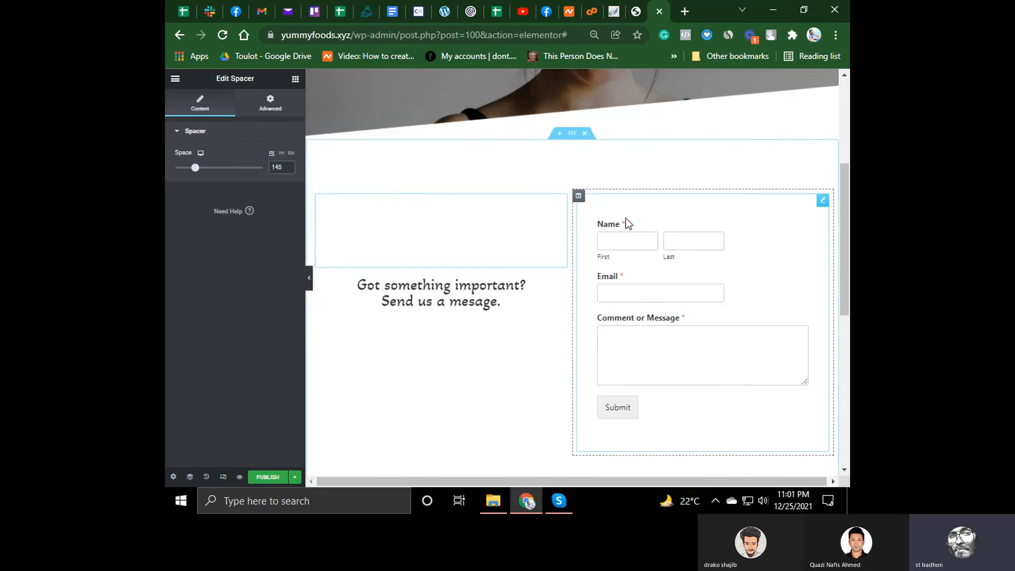
left_click_drag(195, 170, 195, 168)
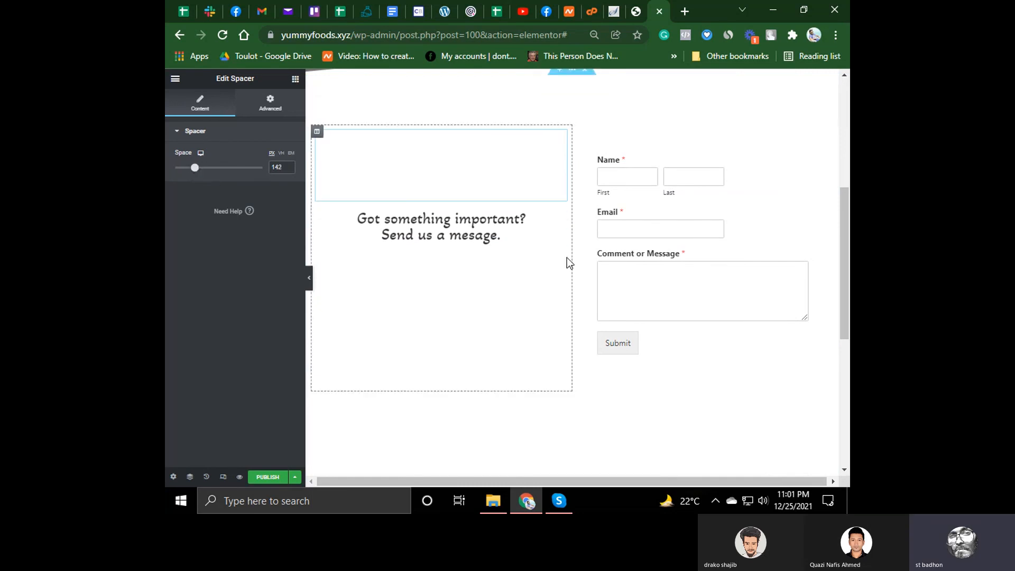
- Color the "Got something important?" heading bright red and set its font size to 36 px
scroll(656, 263, "up", 2)
left_click(418, 369)
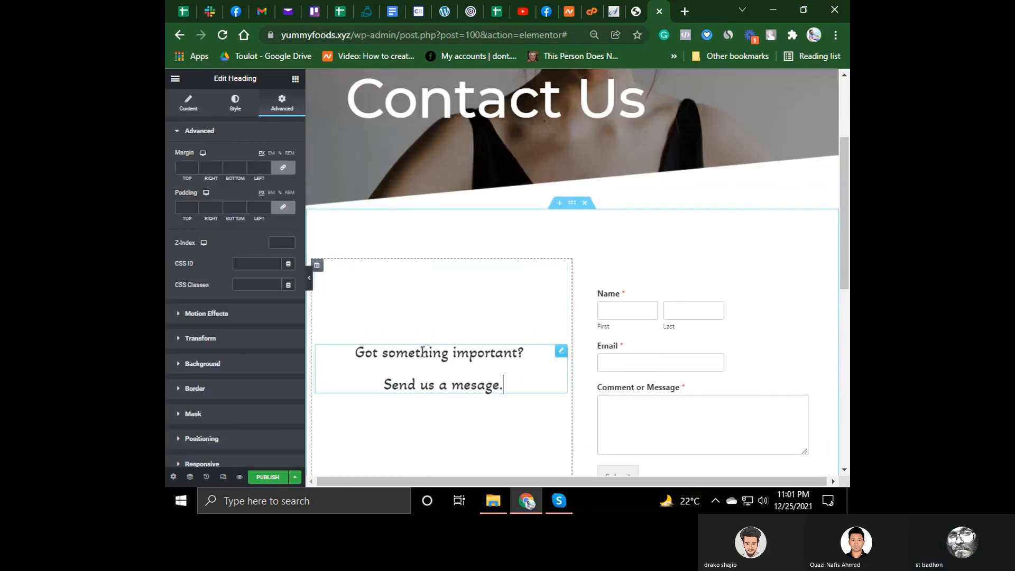
scroll(202, 278, "down", 1)
scroll(227, 153, "up", 1)
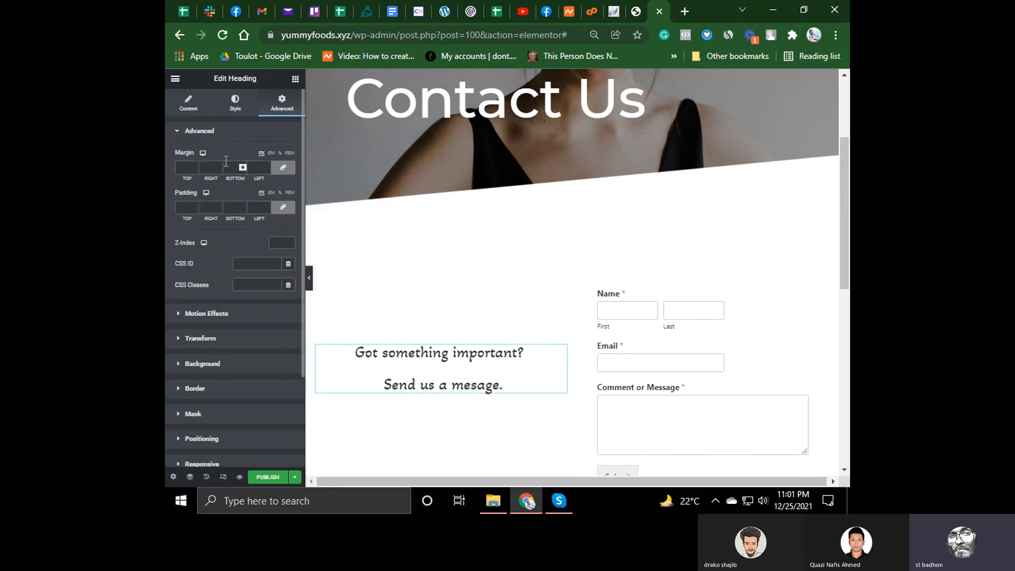
left_click(230, 111)
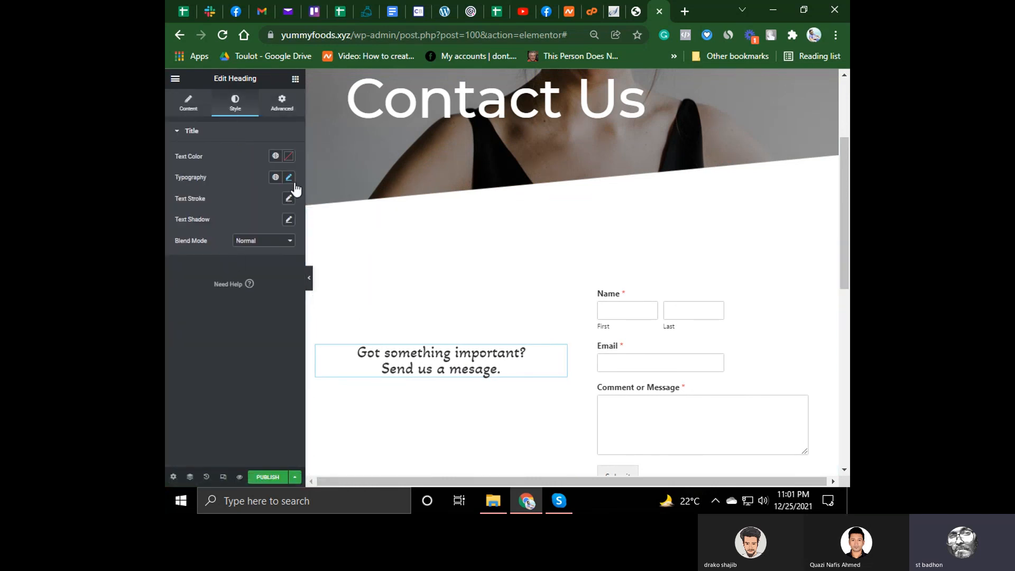
left_click(288, 157)
mouse_move(277, 229)
left_mouse_down()
mouse_move(288, 258)
mouse_move(338, 249)
mouse_move(365, 215)
left_mouse_up()
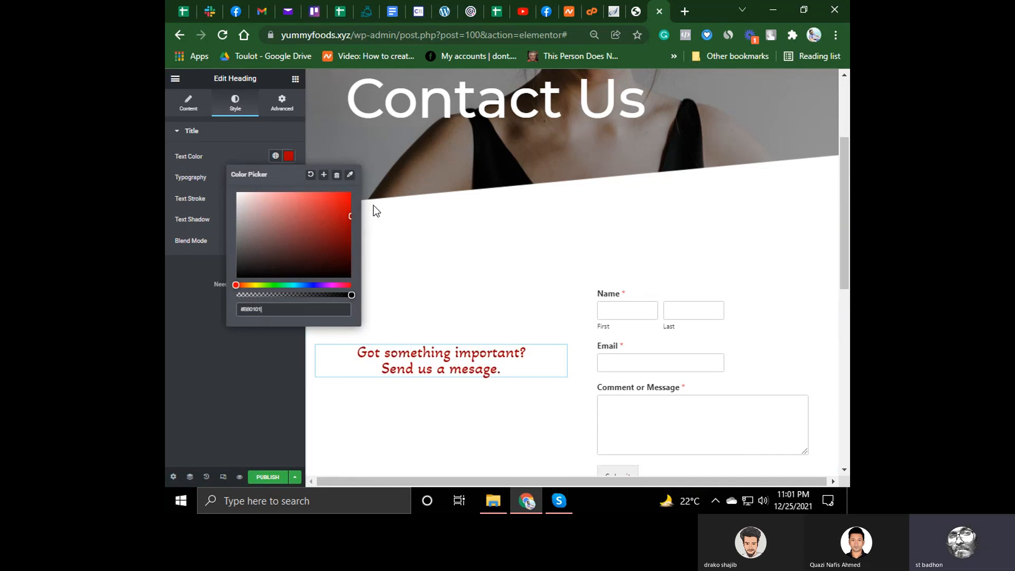
left_click(165, 284)
left_click(289, 178)
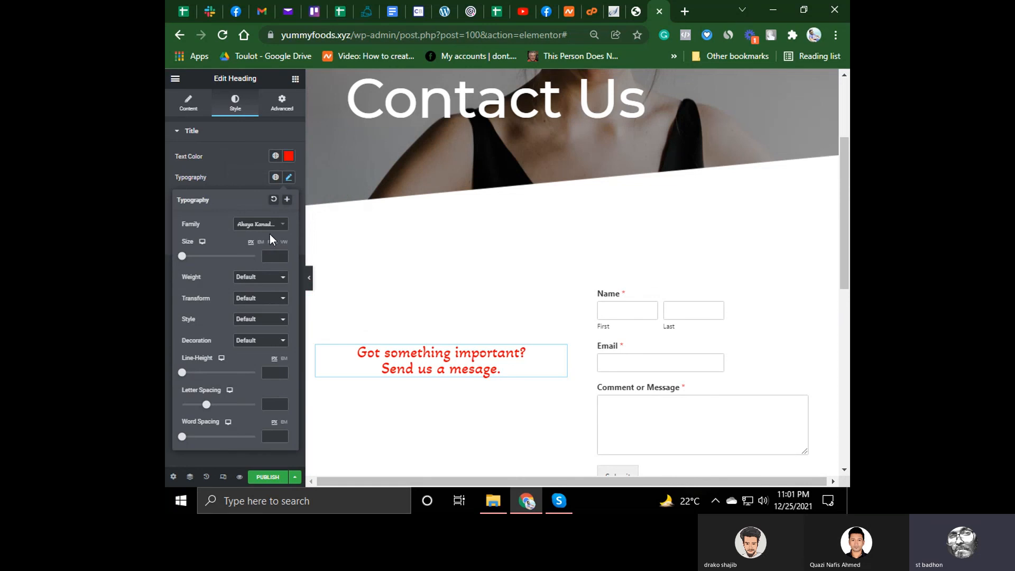
left_click_drag(183, 257, 198, 261)
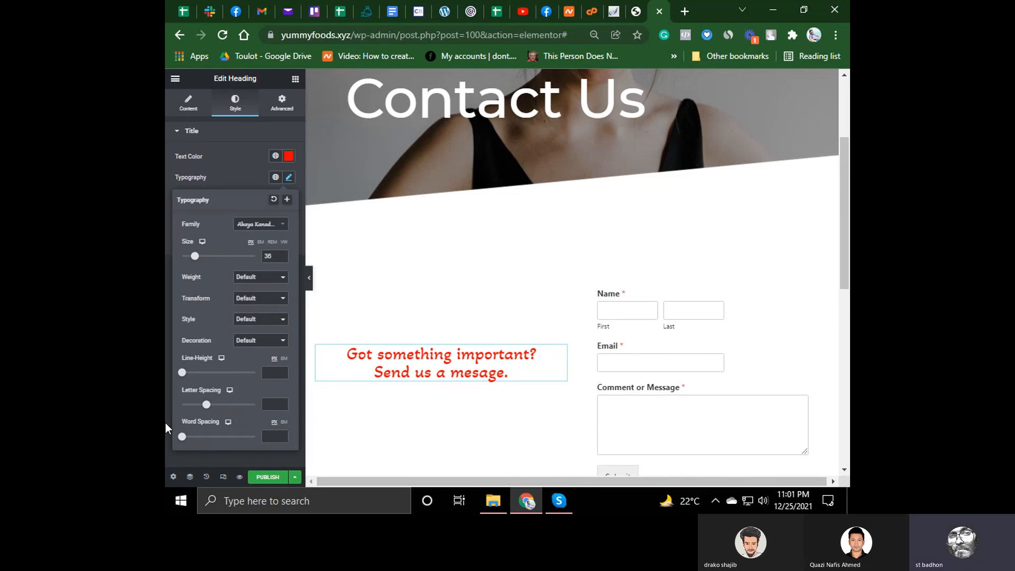
- Try the Alata and Alegreya SC font families on the red heading
left_click(272, 226)
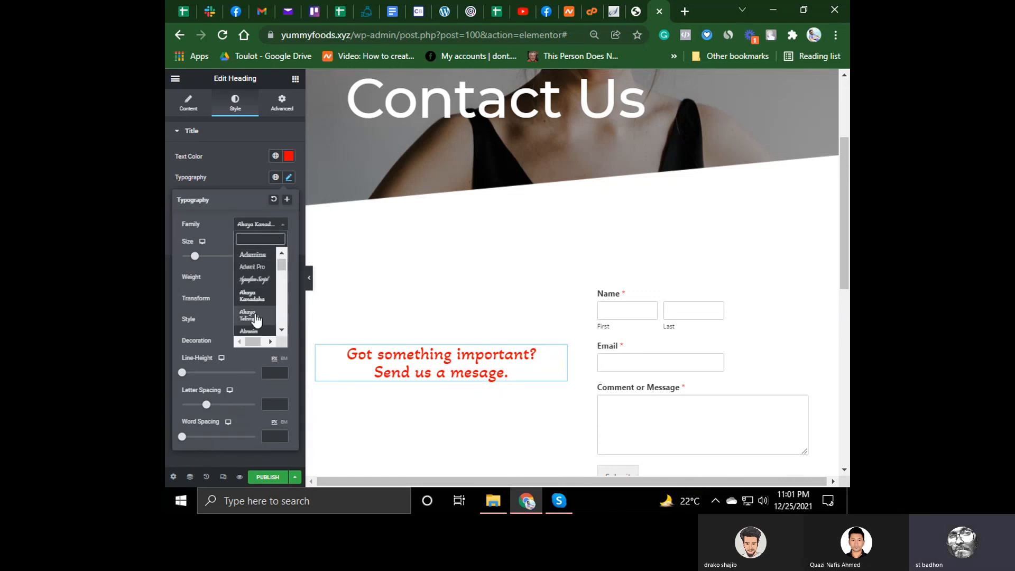
scroll(261, 315, "down", 2)
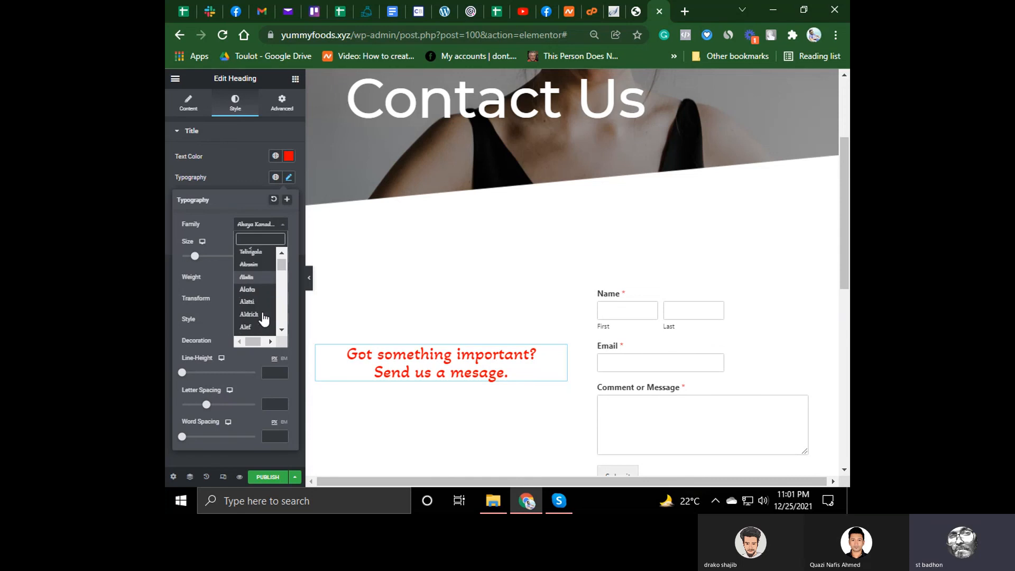
left_click(258, 287)
left_click(271, 226)
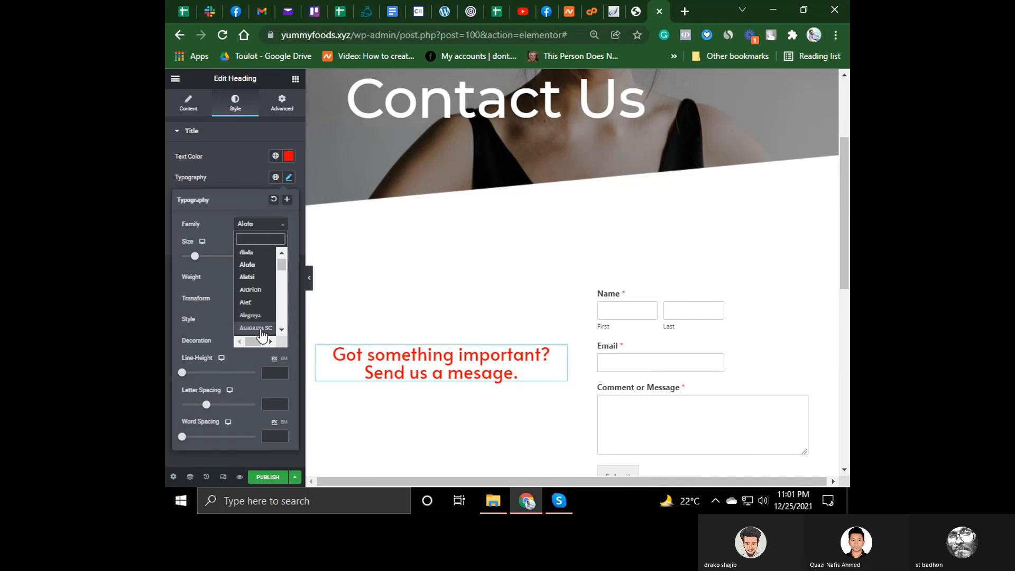
left_click(260, 329)
scroll(374, 167, "up", 2)
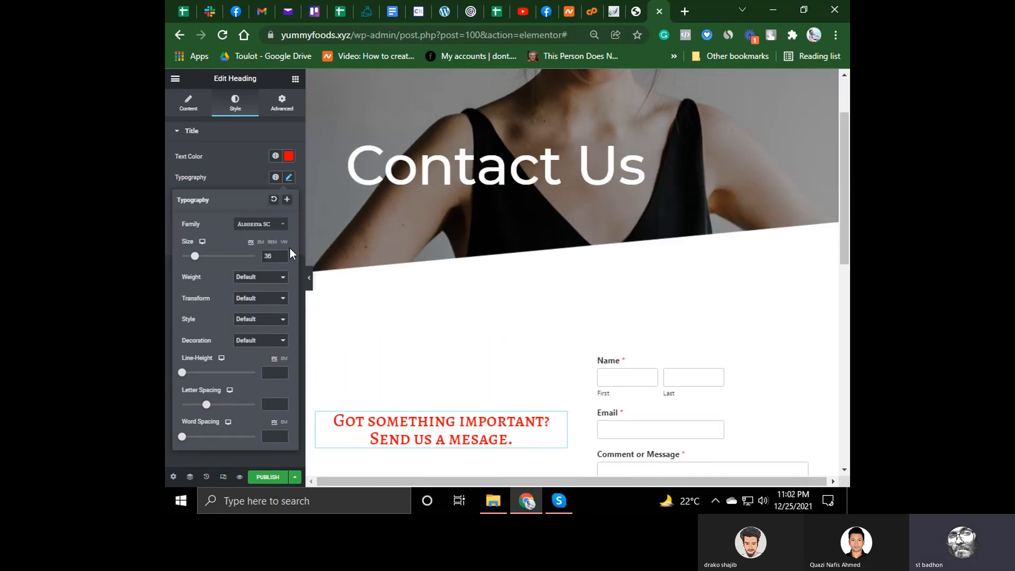
- Try the Alex Brush and Alef font families on the heading
left_click(275, 225)
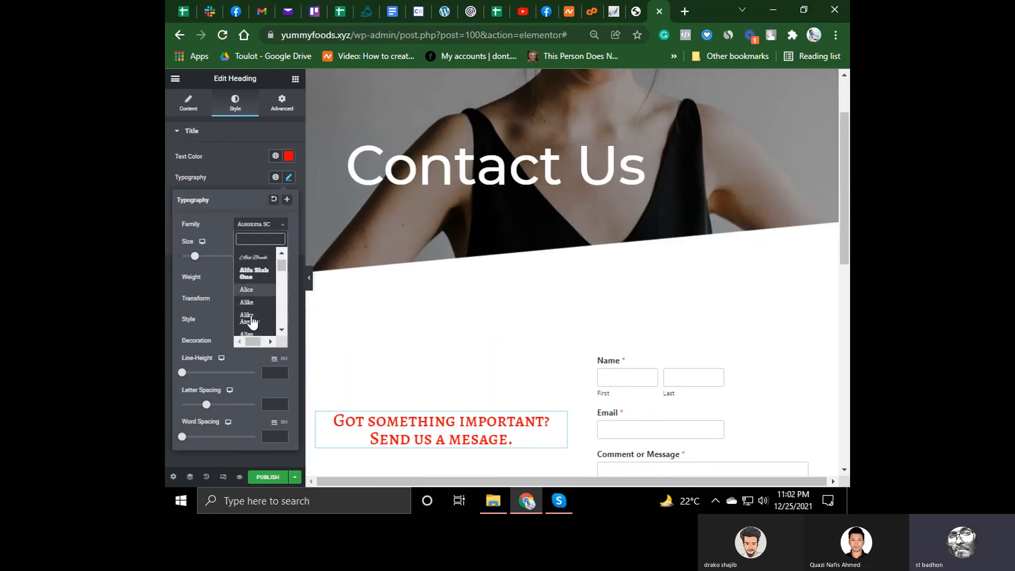
scroll(252, 322, "down", 2)
scroll(260, 299, "up", 2)
left_click(259, 257)
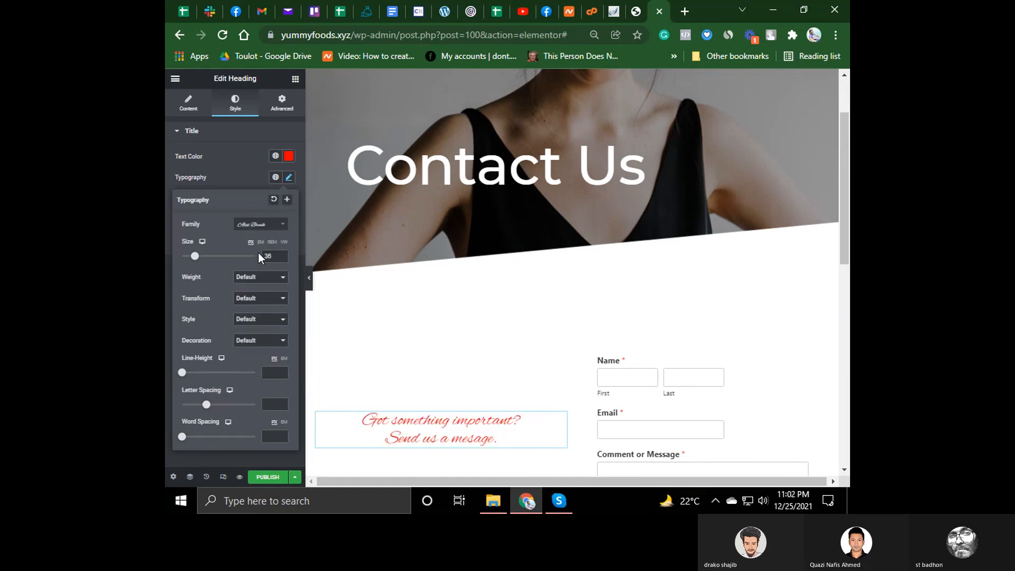
left_click(266, 225)
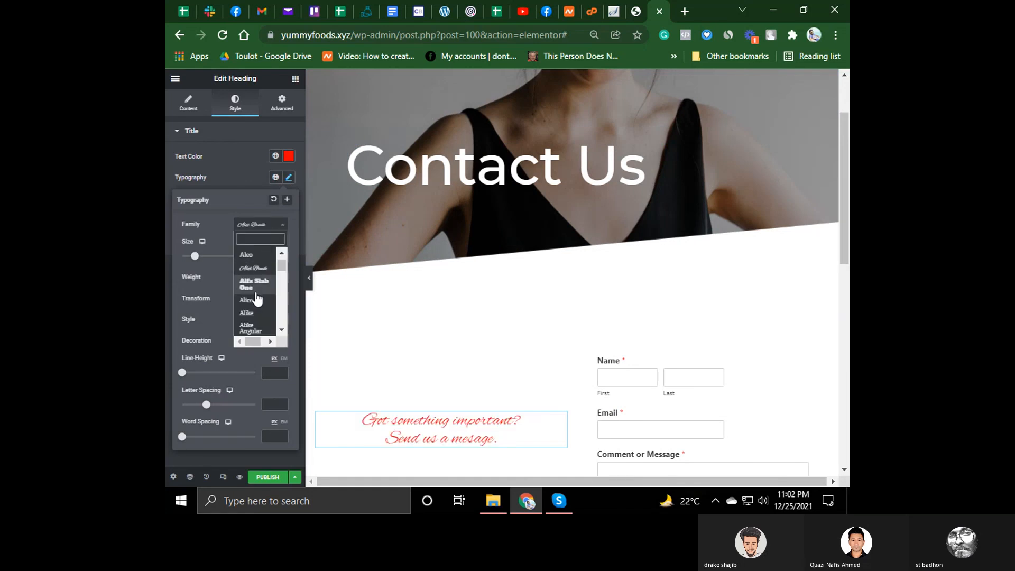
scroll(258, 309, "up", 3)
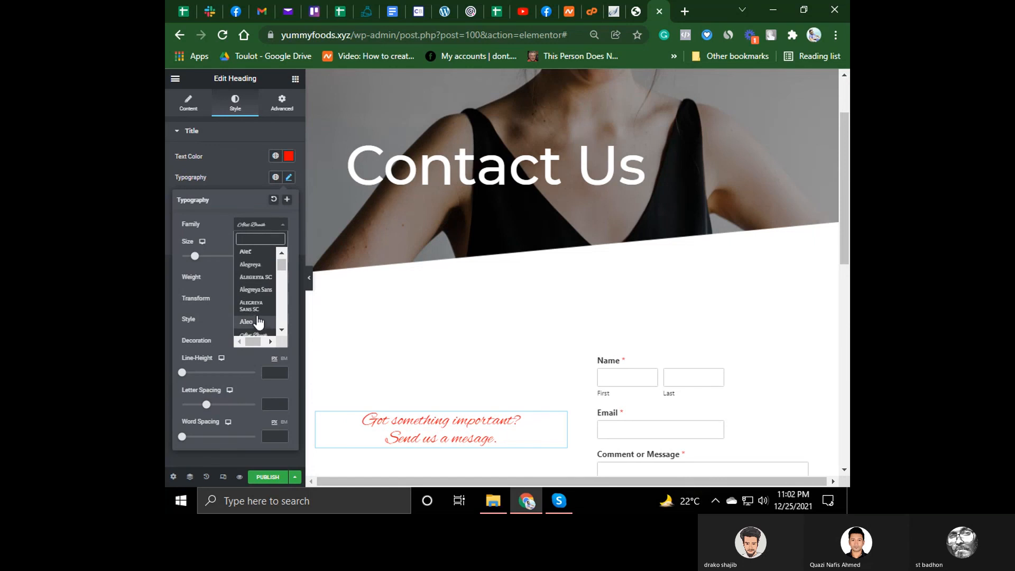
left_click(257, 253)
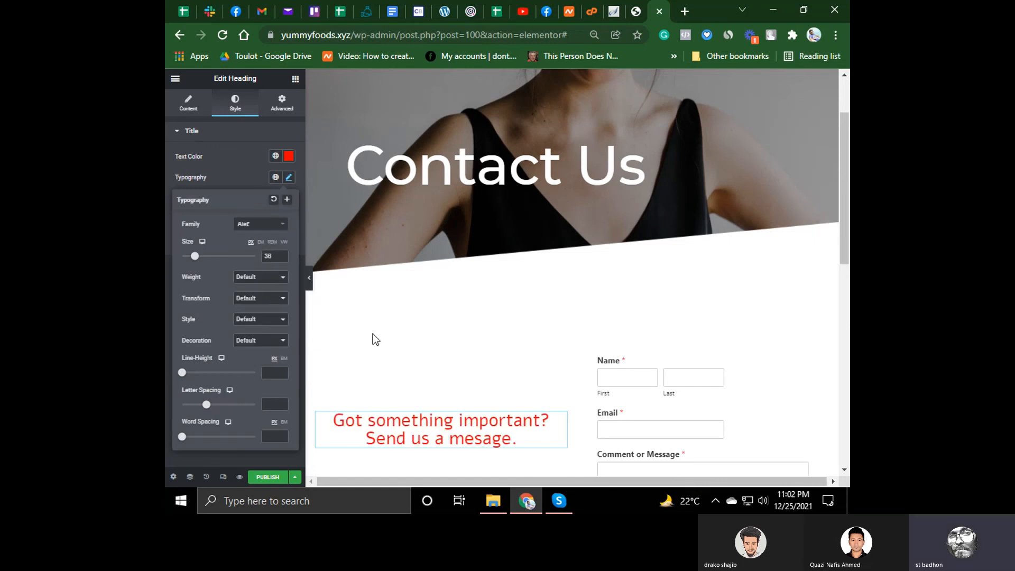
- Set the heading's font family to Akaya Telivigala
left_click(253, 232)
scroll(258, 267, "up", 3)
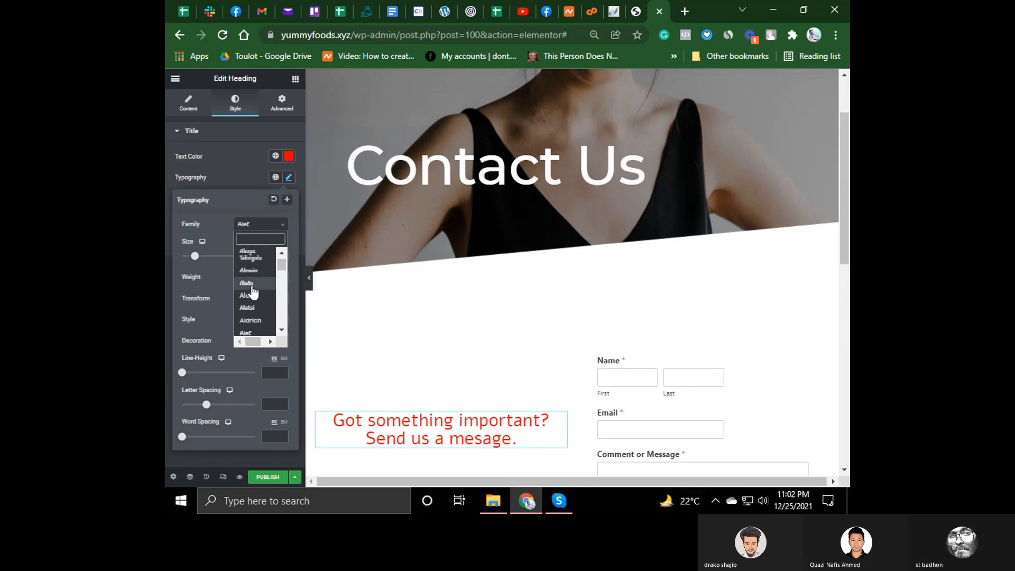
left_click(258, 263)
scroll(452, 339, "down", 4)
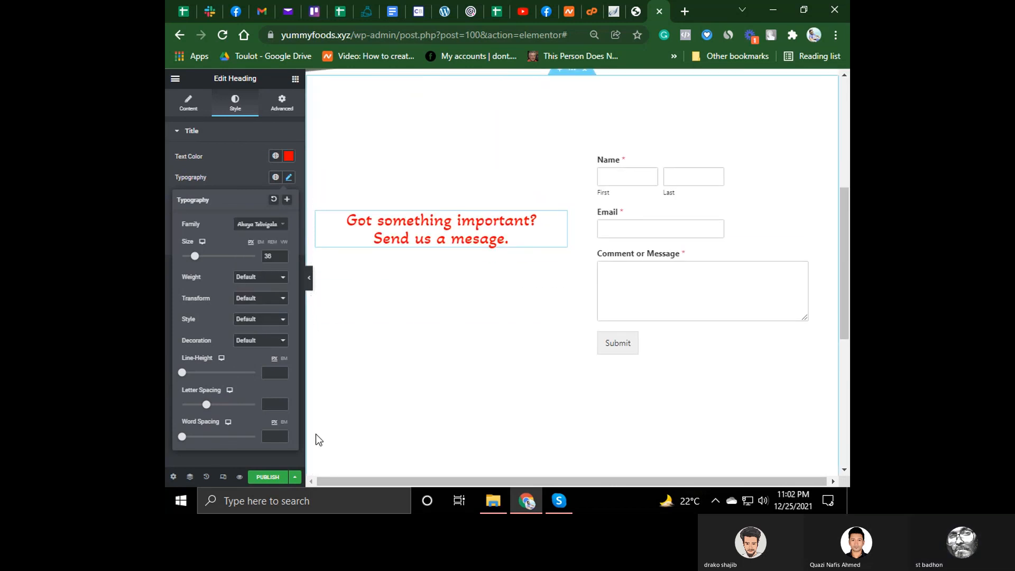
- Publish the Contact Us page and open its preview
left_click(273, 477)
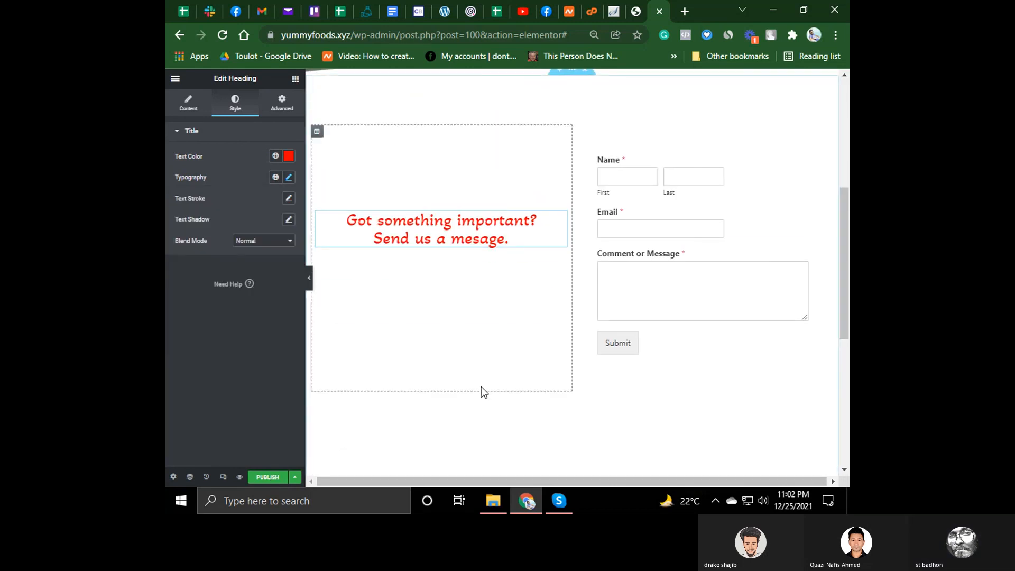
left_click(260, 478)
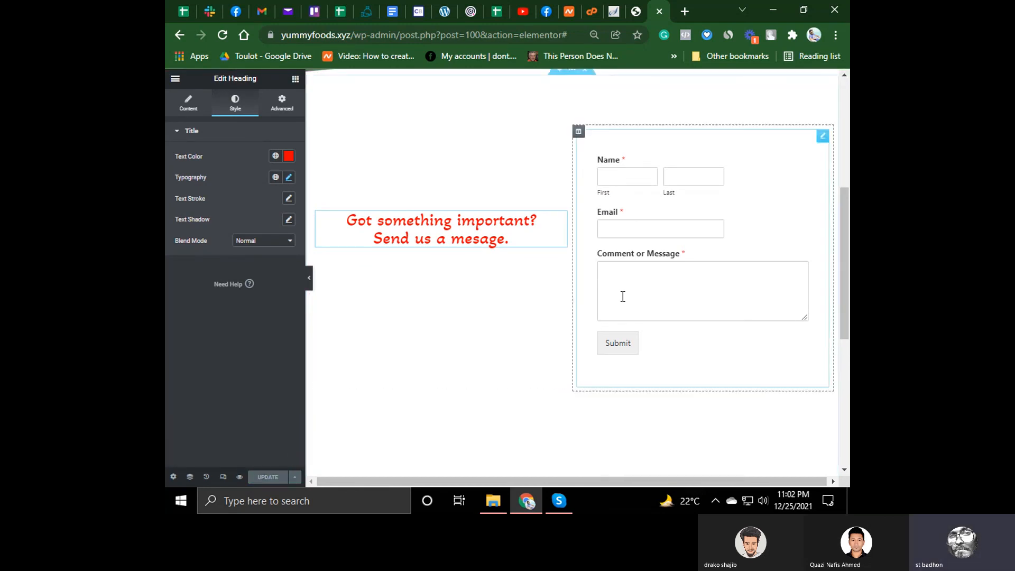
left_click(244, 474)
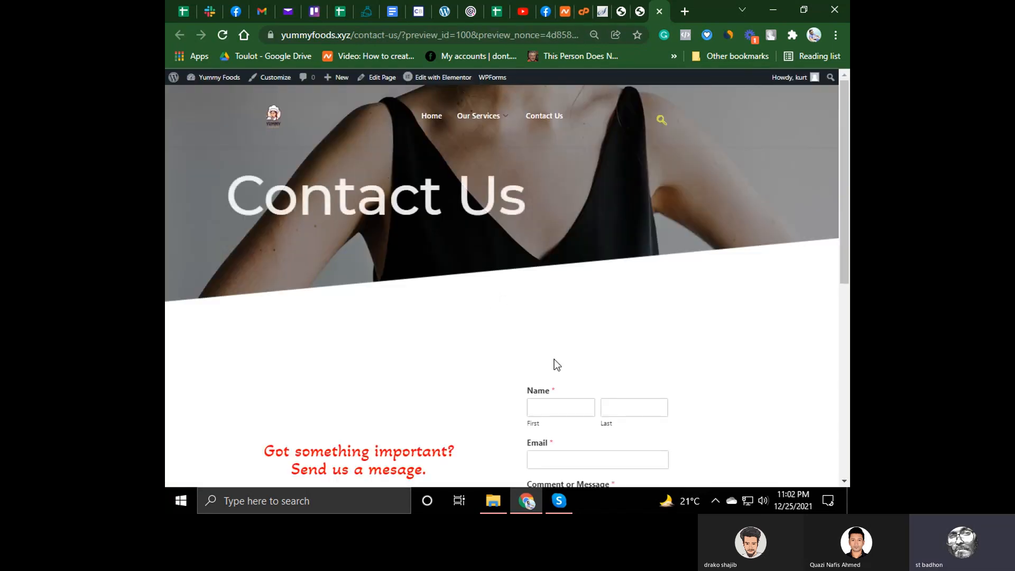
- Fill in the previewed contact form with a test first and last name, e-mail address and message, and submit it
scroll(535, 408, "down", 2)
left_click(568, 273)
type("asdas")
left_click(621, 275)
type("asdas")
left_click(591, 322)
type("asdas@asda.c")
left_click(584, 367)
type("teas")
left_click(550, 441)
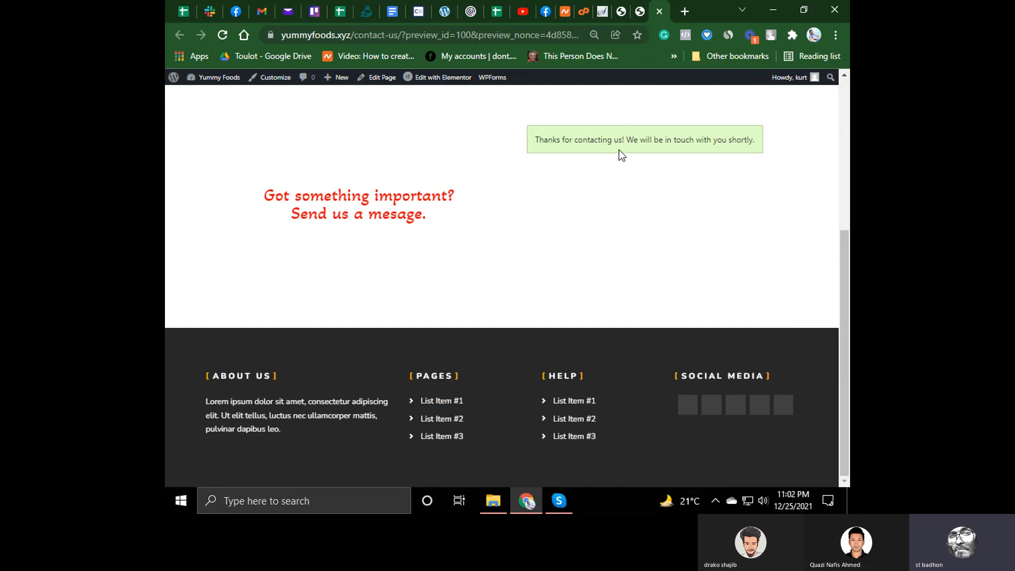
left_click(637, 12)
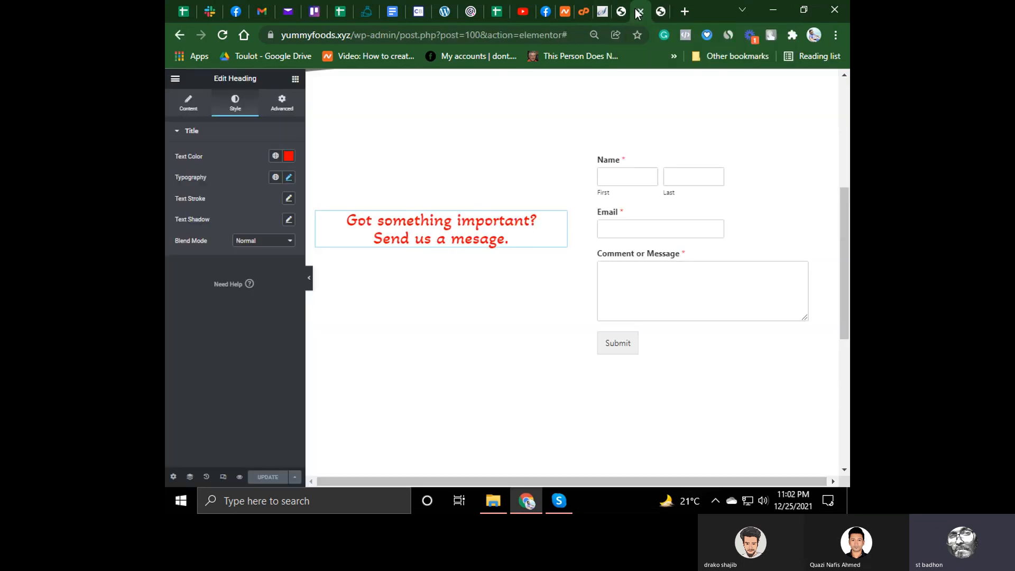
left_click(620, 12)
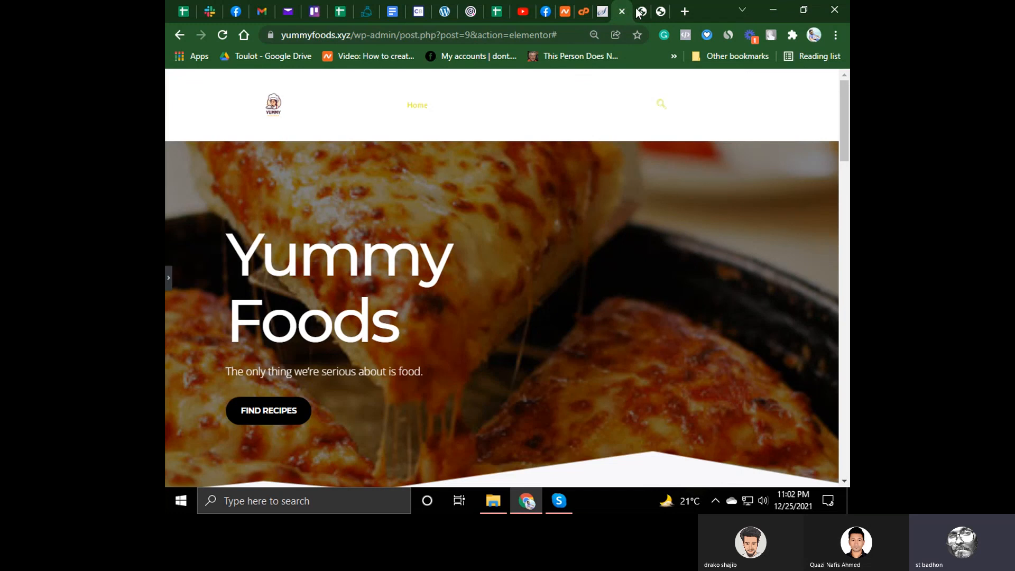
left_click(634, 12)
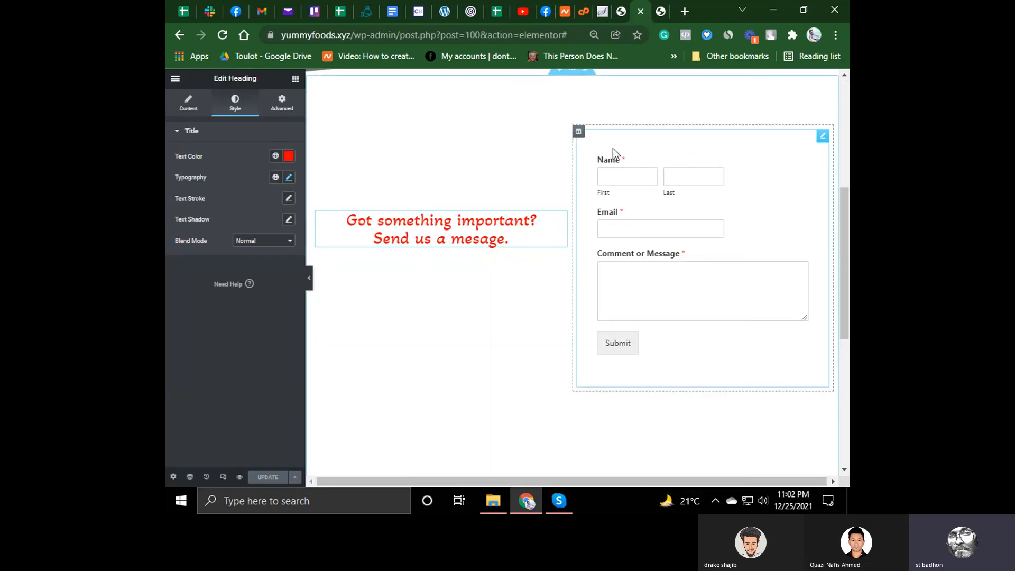
left_click(625, 11)
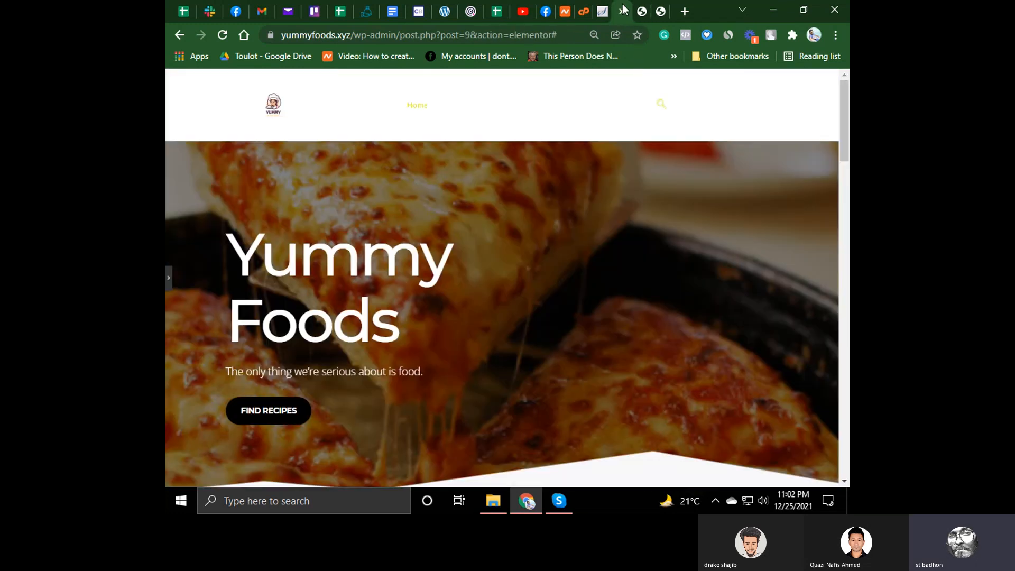
left_click(639, 13)
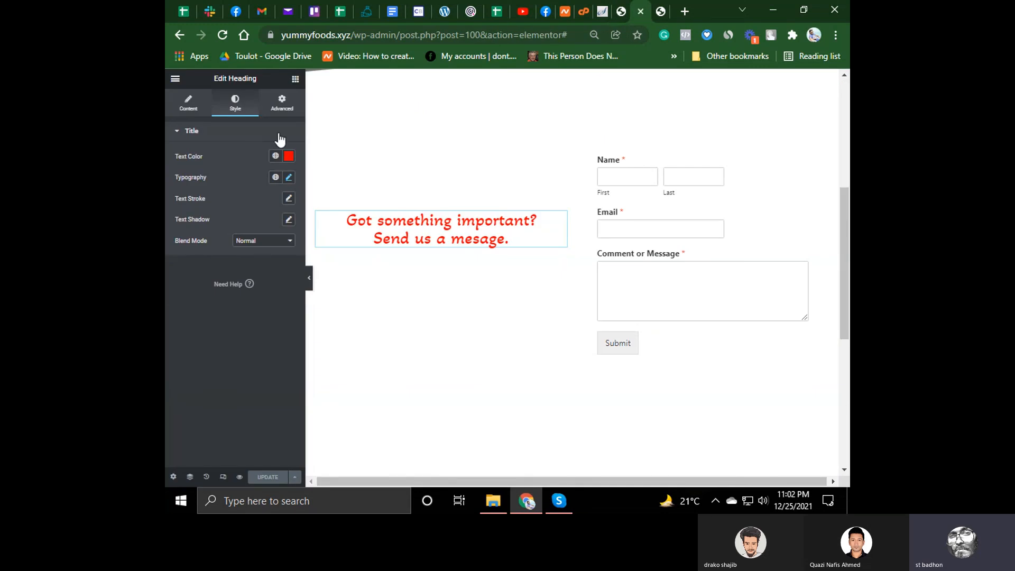
left_click(175, 80)
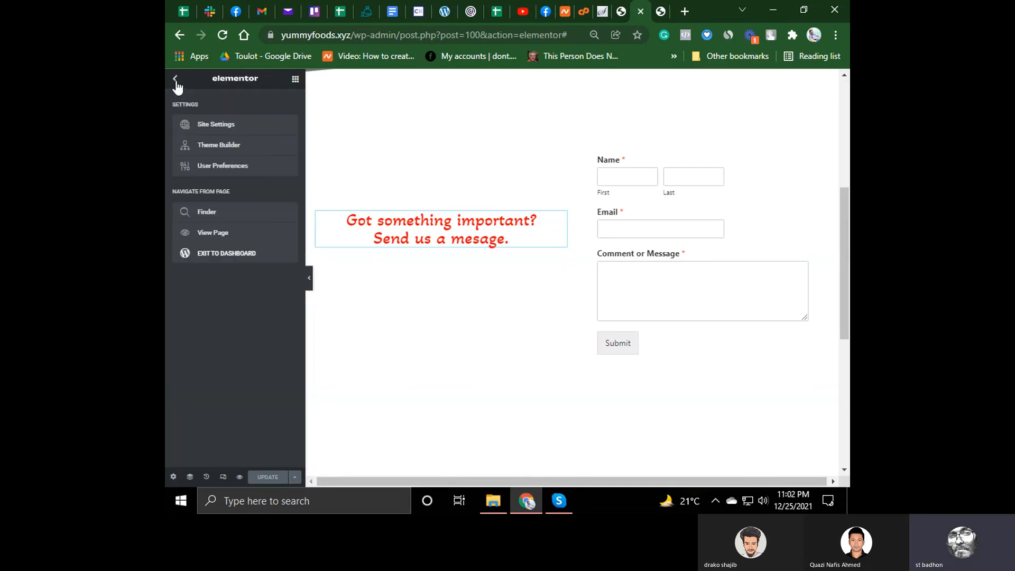
left_click(175, 80)
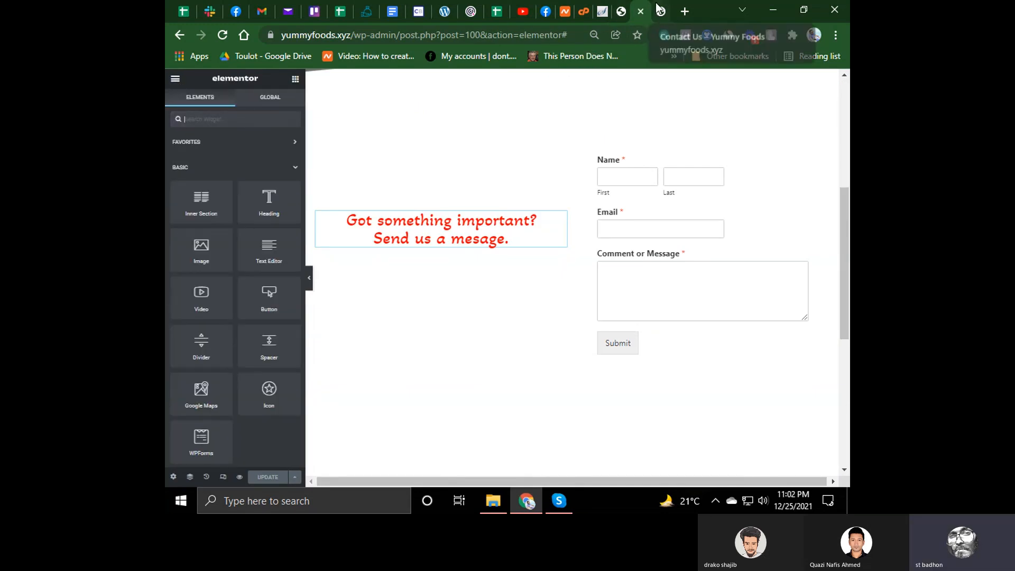
scroll(531, 252, "up", 4)
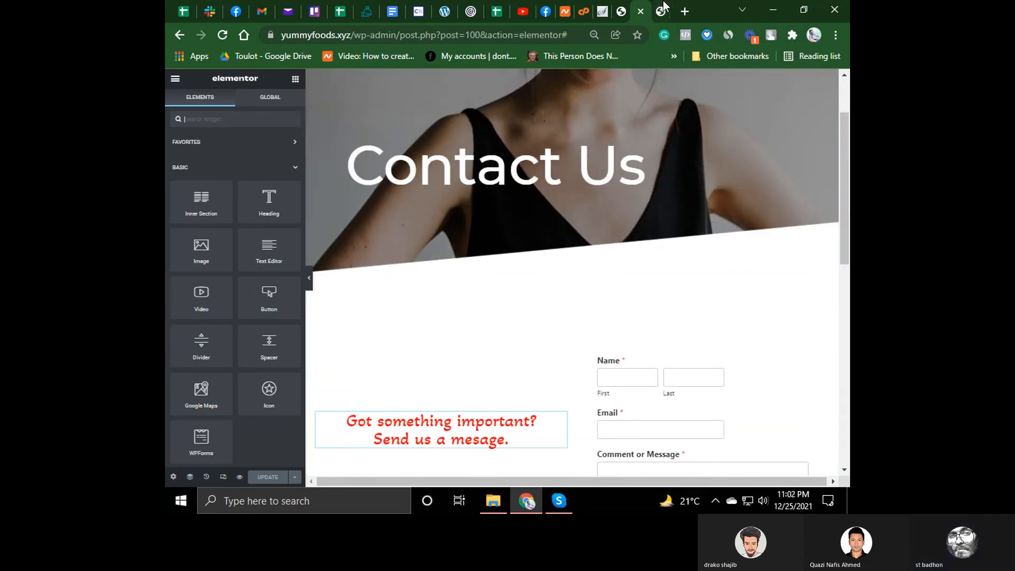
- Return to the page preview, go to the site's WordPress dashboard and open the WP Mail SMTP settings
left_click(662, 9)
scroll(231, 132, "up", 10)
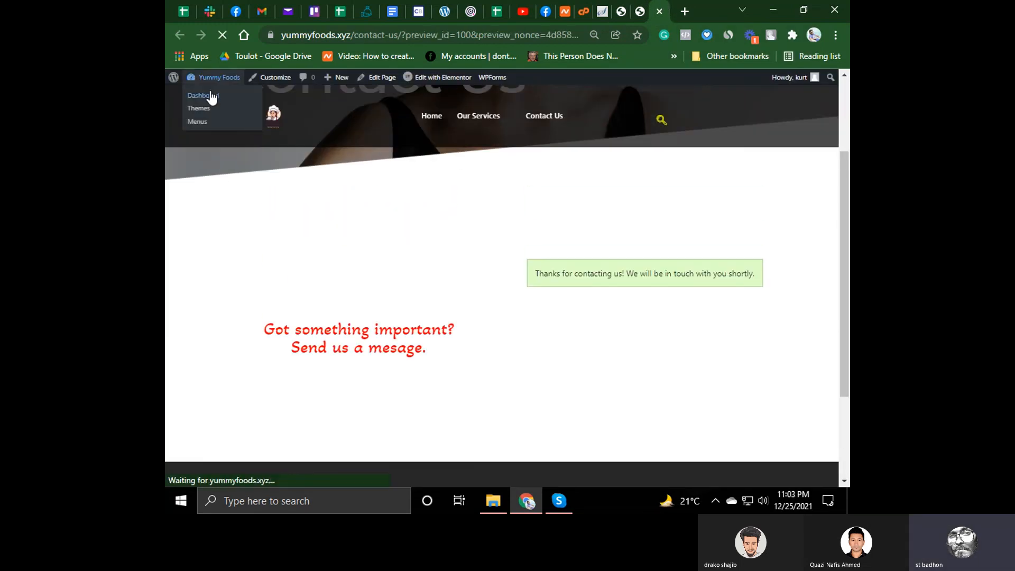
left_click(212, 97)
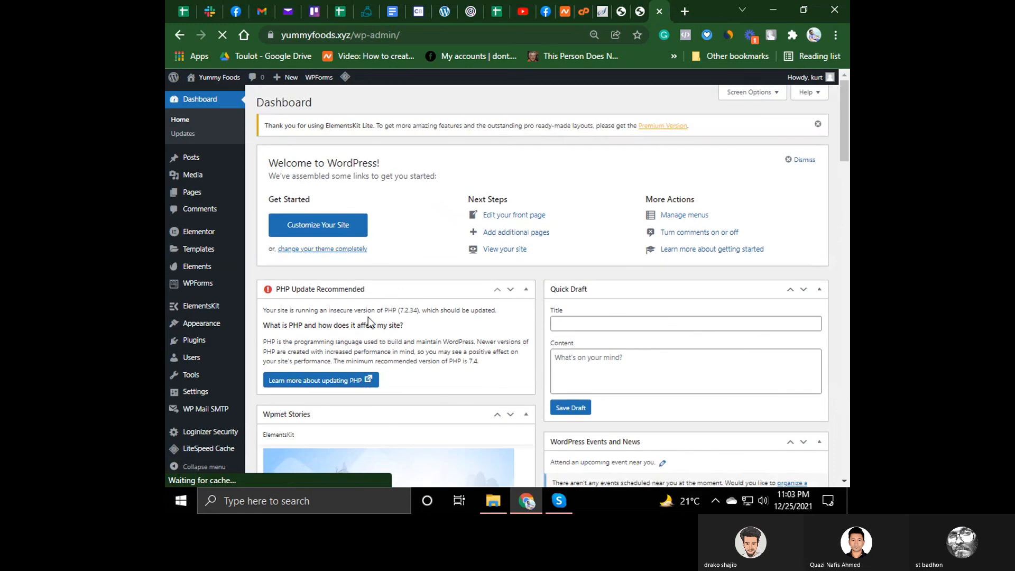
scroll(185, 288, "down", 3)
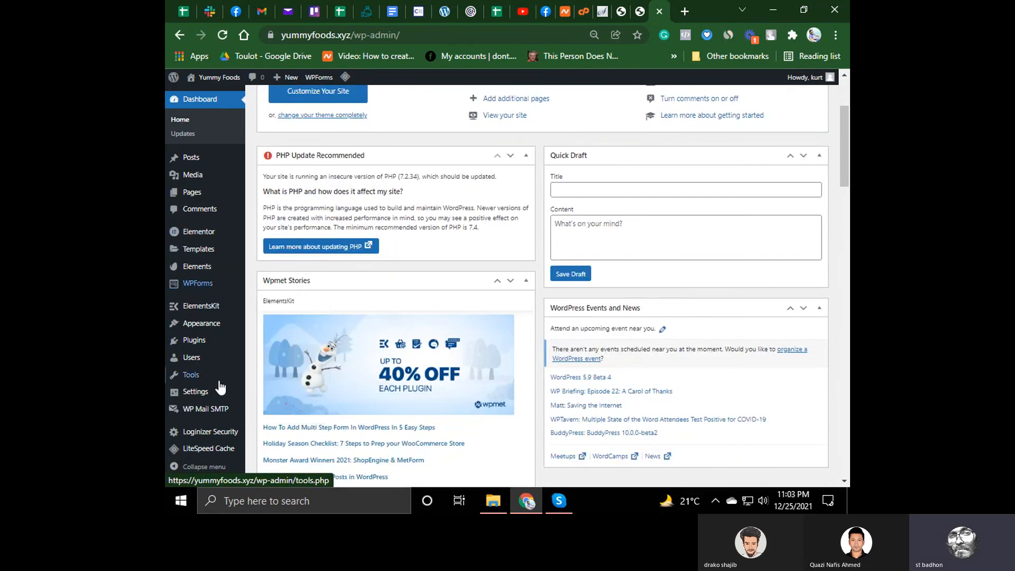
mouse_move(220, 358)
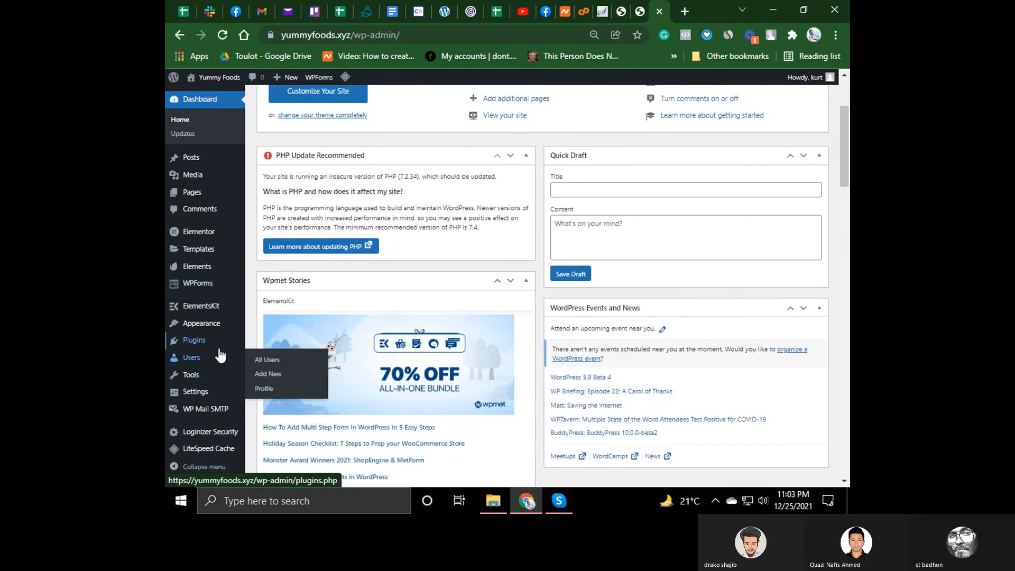
mouse_move(206, 413)
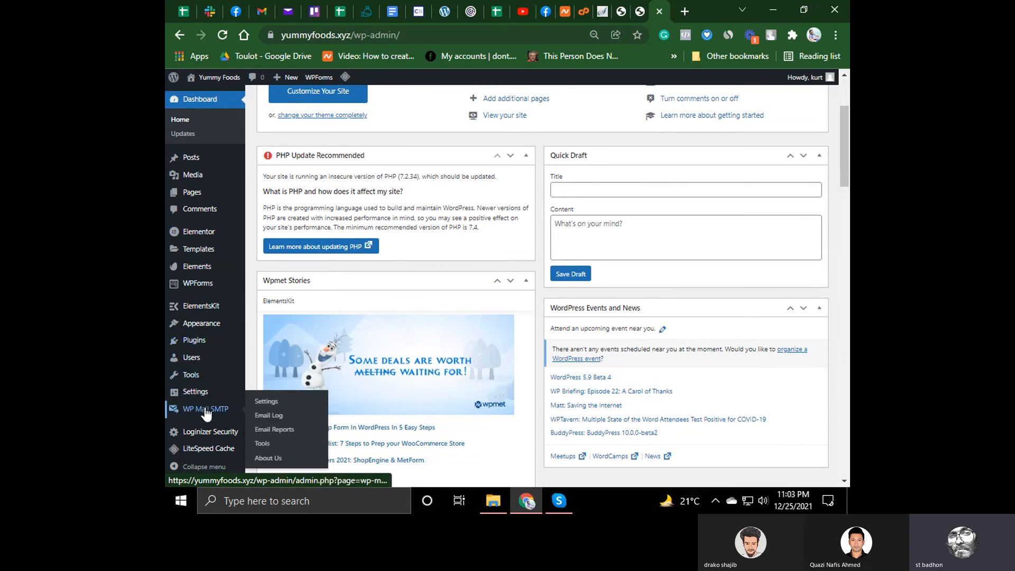
left_click(272, 401)
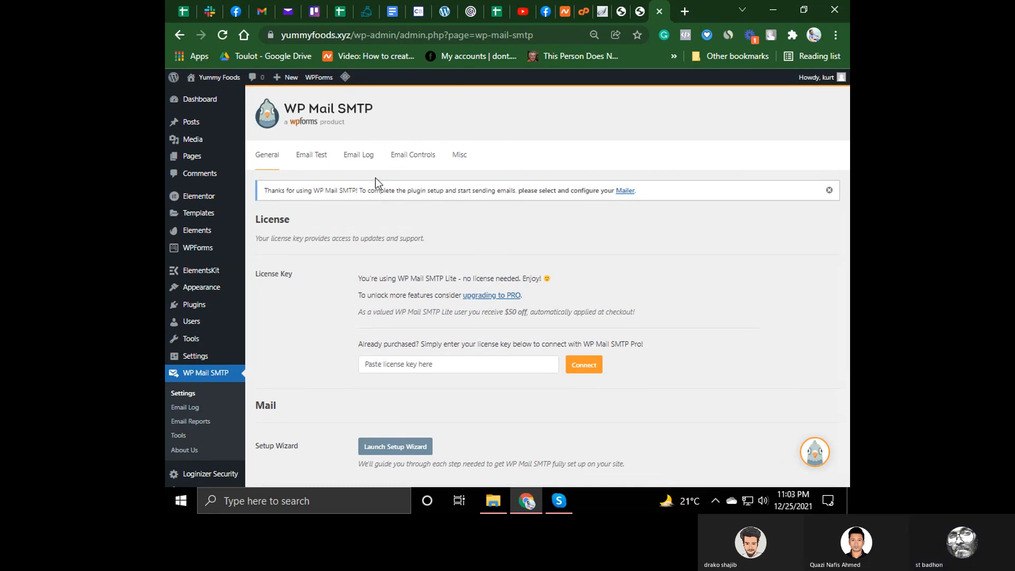
- Launch the WP Mail SMTP setup wizard, choose Other SMTP as the mailer and continue to the mailer settings
scroll(376, 178, "down", 3)
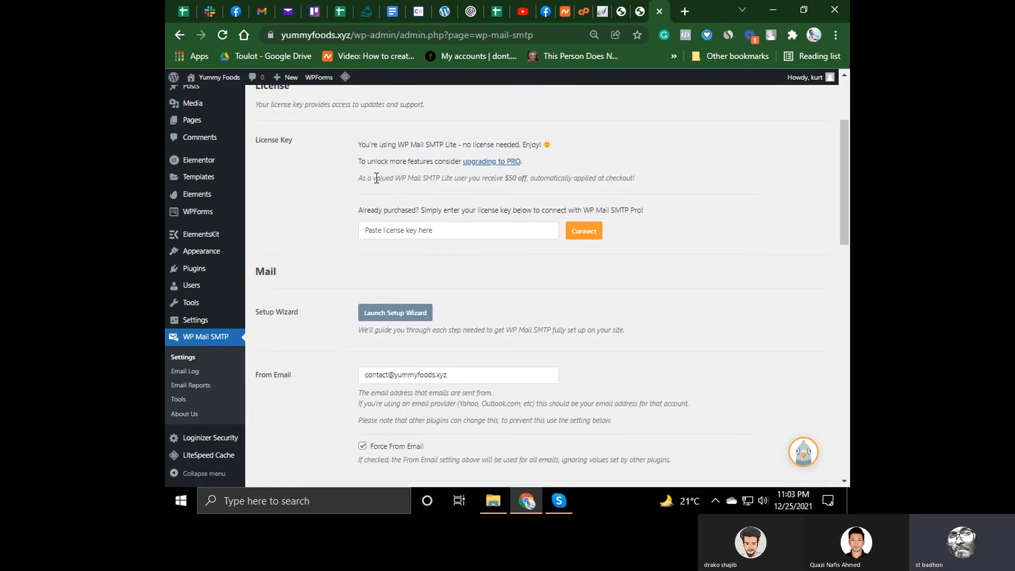
scroll(377, 177, "down", 3)
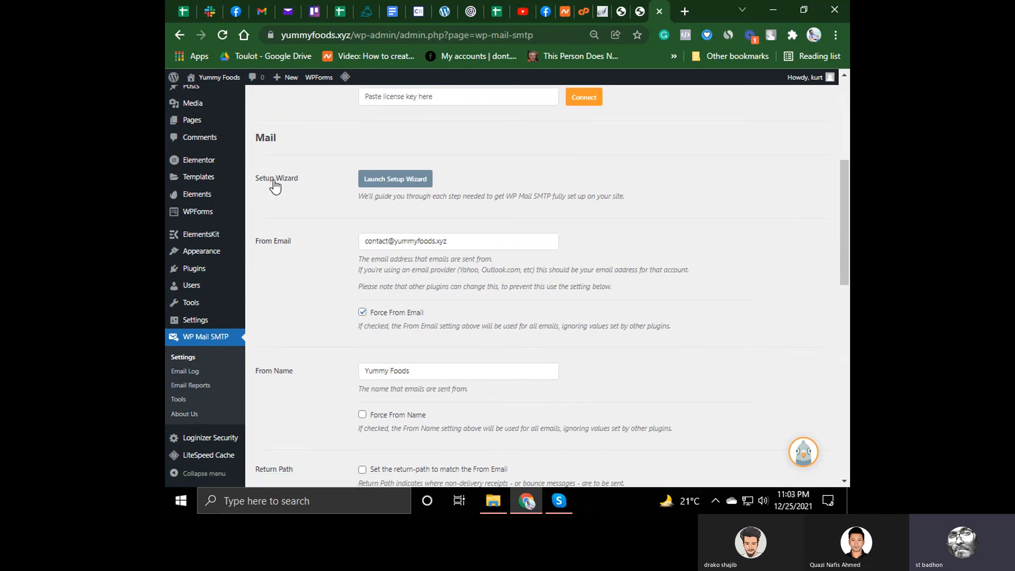
left_click(391, 183)
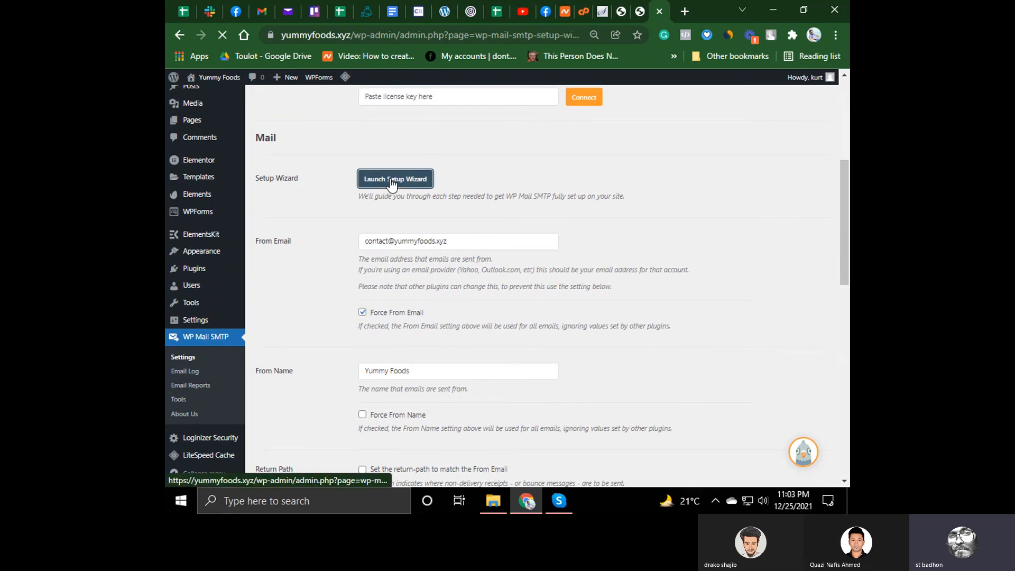
left_click(512, 344)
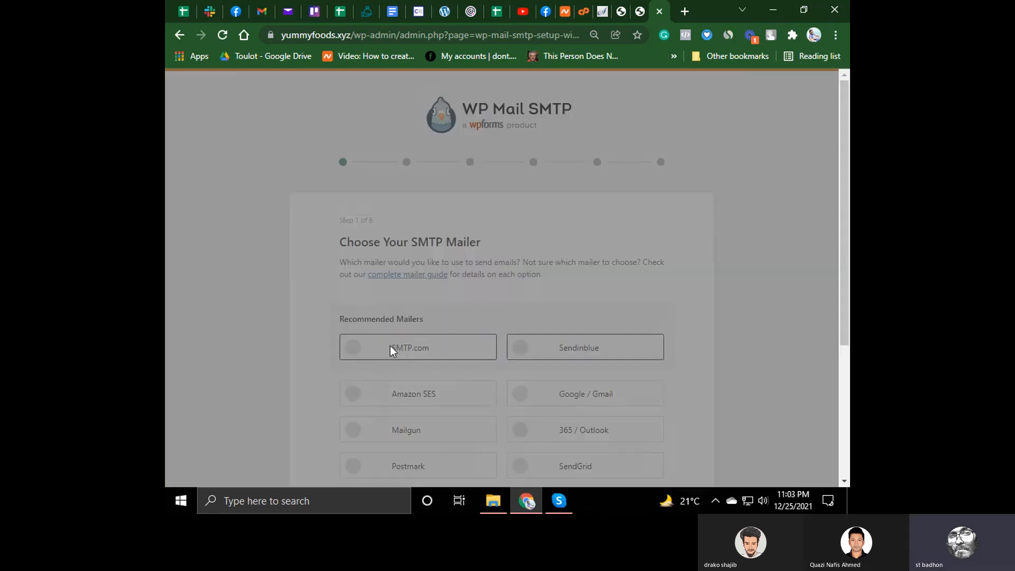
scroll(388, 259, "down", 4)
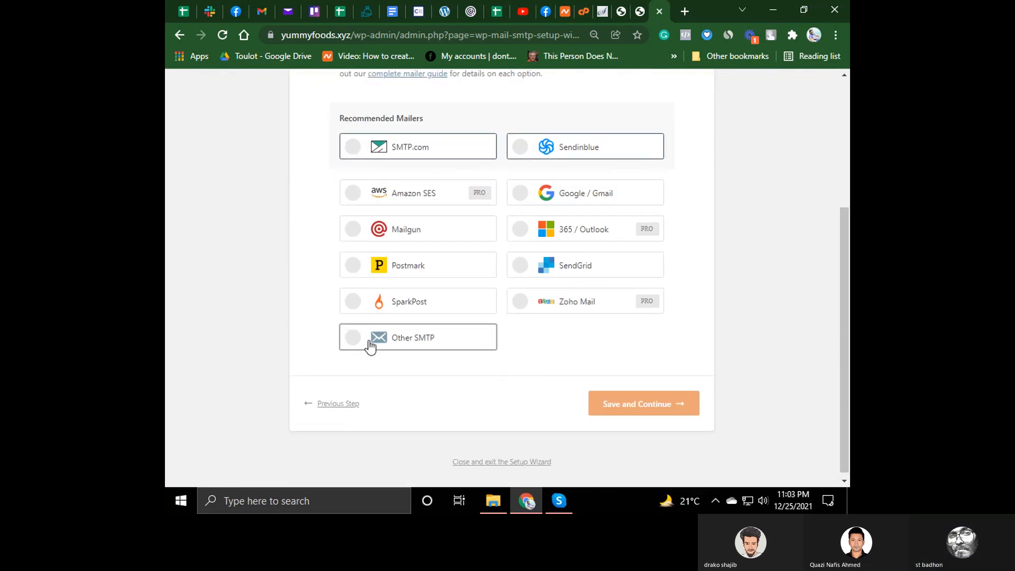
left_click(367, 345)
left_click(655, 407)
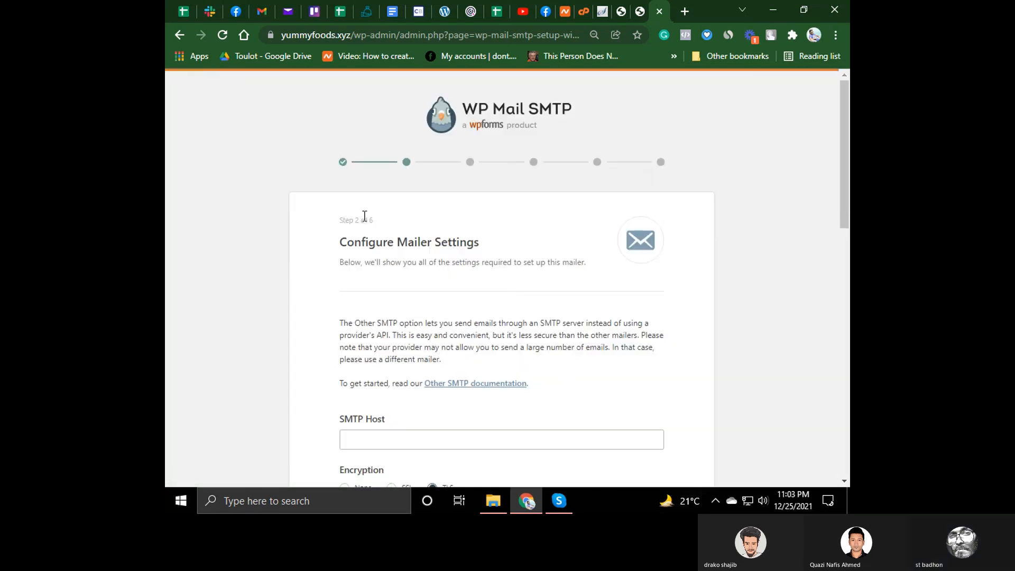
- Switch to cPanel, manage the yummyfoods.xyz contact email account and open its Connect Devices page
scroll(431, 211, "down", 3)
left_click(392, 310)
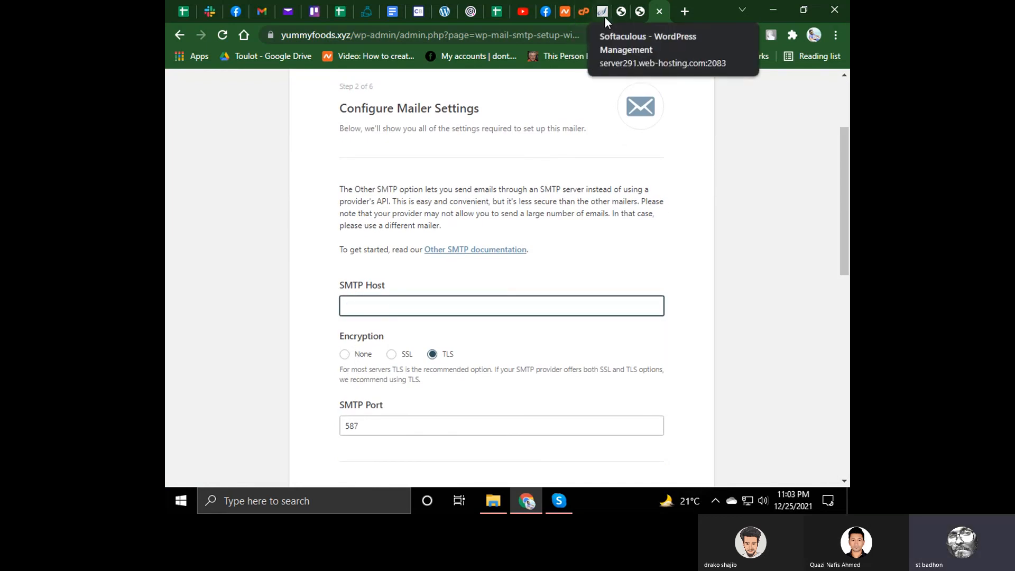
left_click(584, 13)
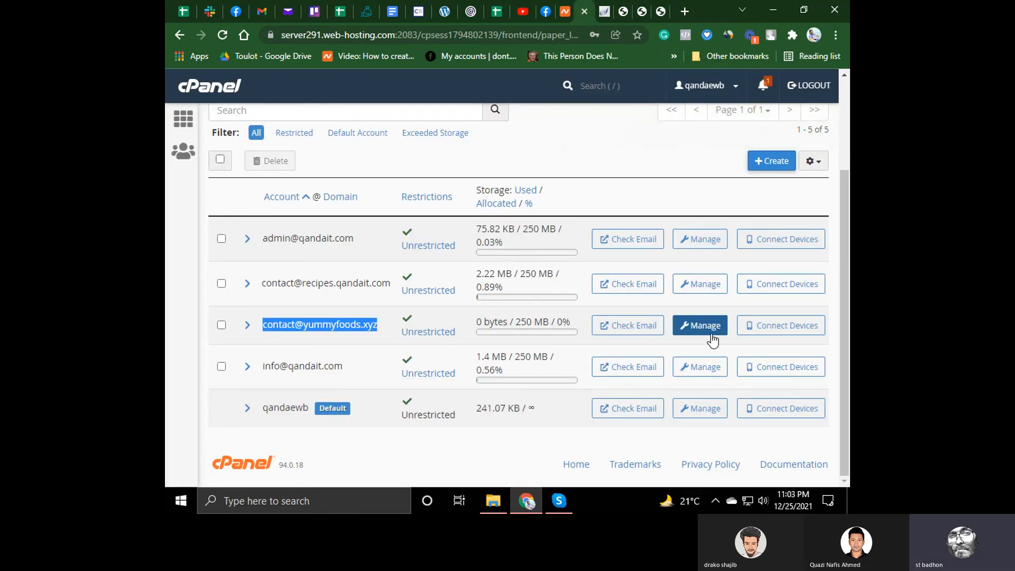
left_click(297, 320)
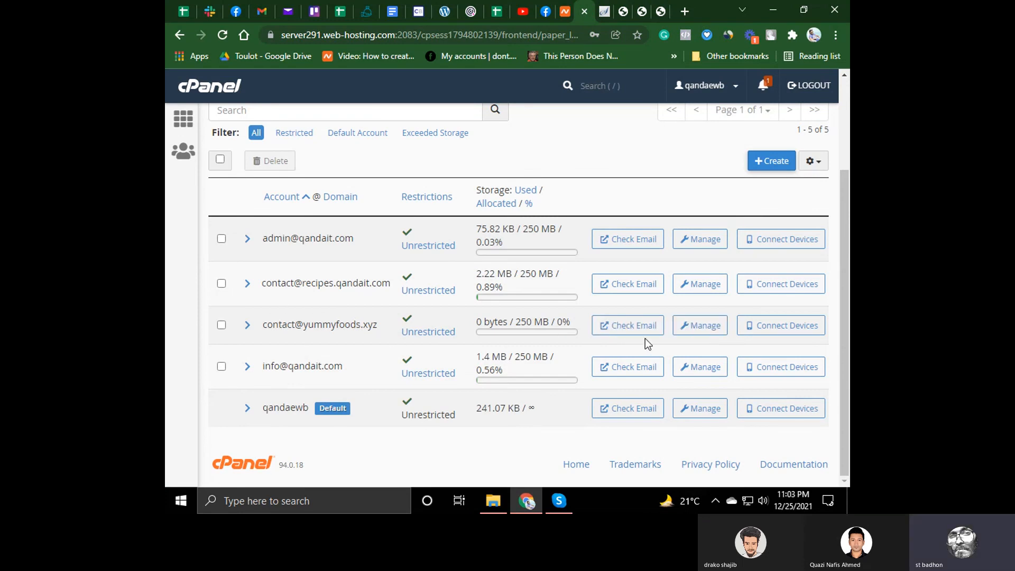
left_click(701, 325)
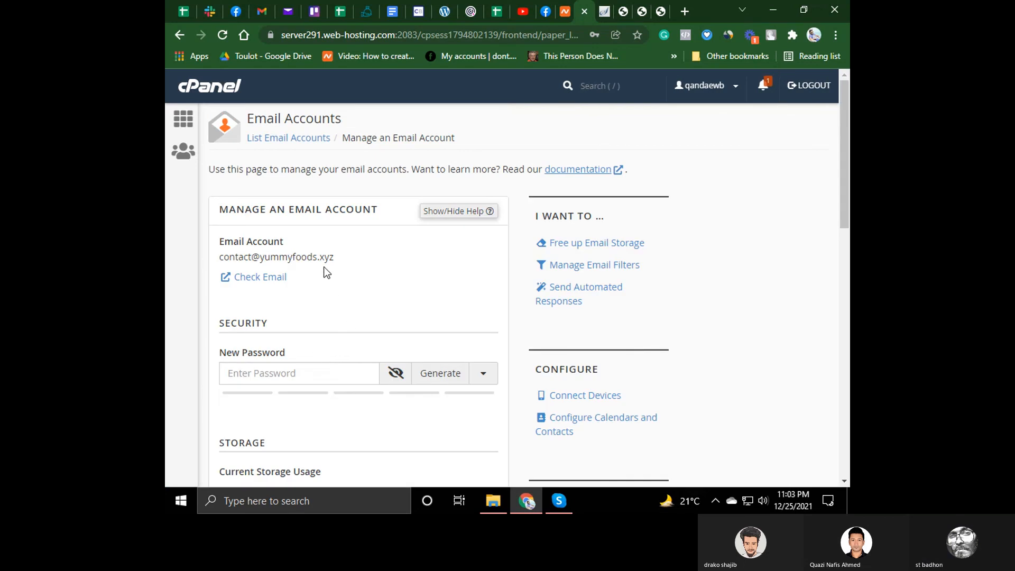
scroll(326, 272, "down", 2)
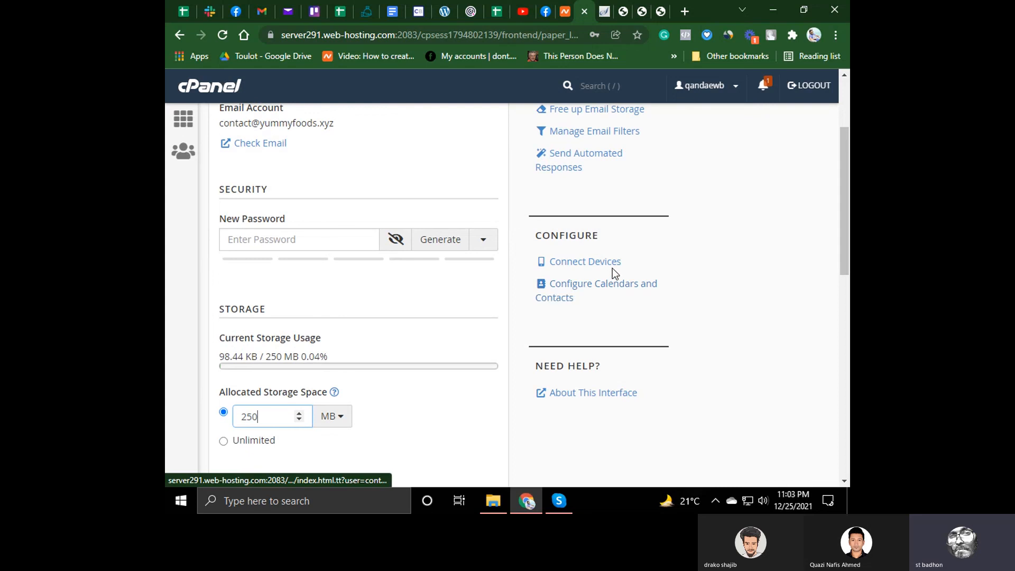
scroll(594, 271, "up", 2)
scroll(595, 270, "down", 7)
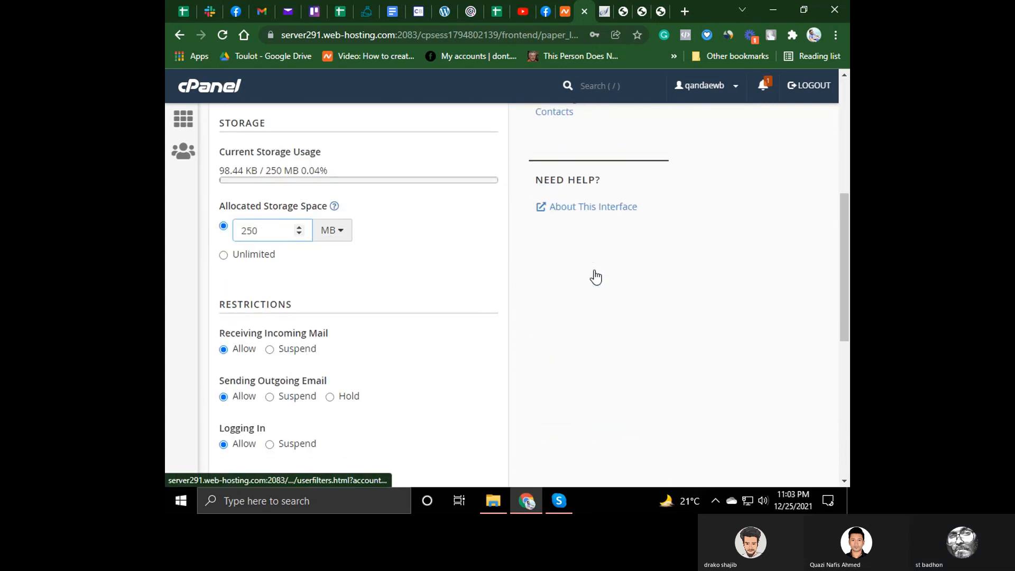
scroll(594, 271, "down", 3)
scroll(594, 270, "up", 8)
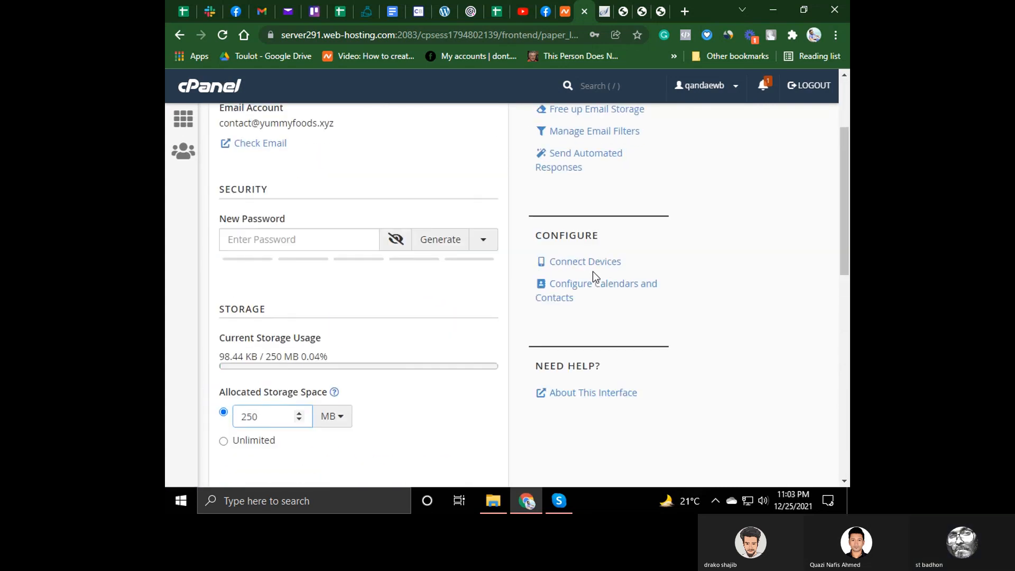
left_click(607, 264)
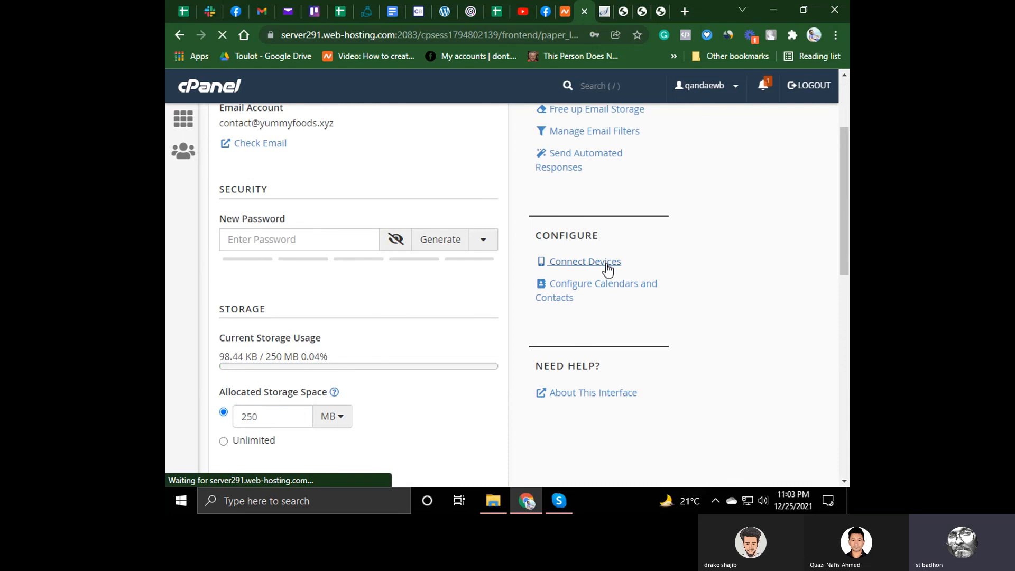
- Examine the account's manual mail client settings, including the secure SSL/TLS server names and ports
scroll(286, 201, "down", 5)
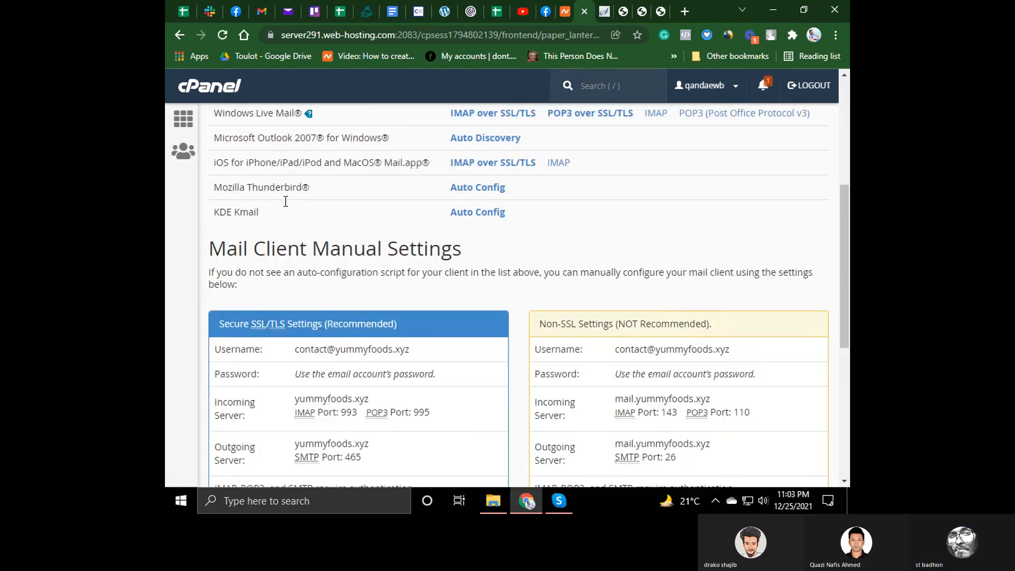
scroll(285, 202, "down", 4)
scroll(243, 249, "up", 3)
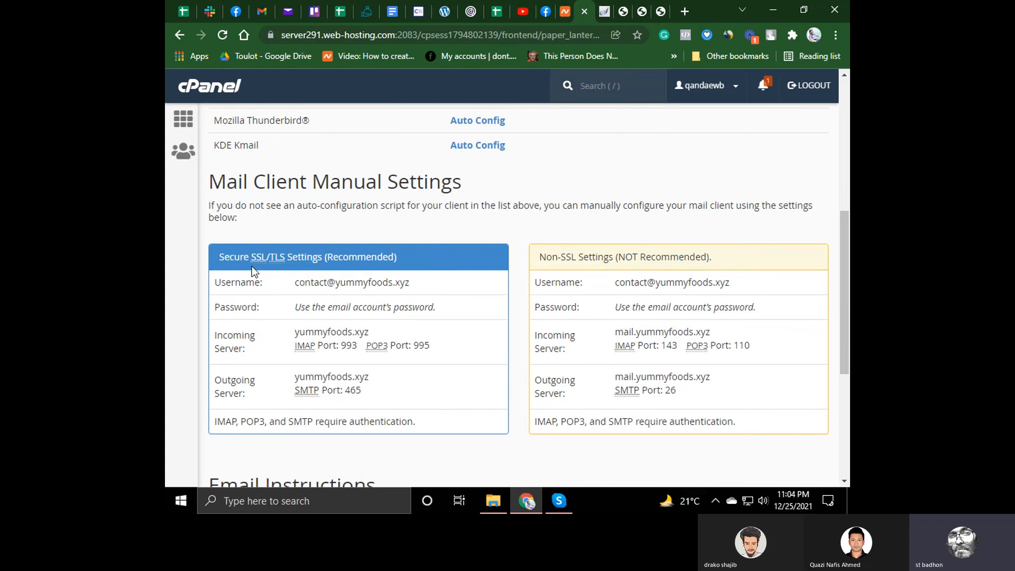
scroll(252, 267, "down", 1)
scroll(348, 258, "down", 3)
scroll(346, 258, "up", 3)
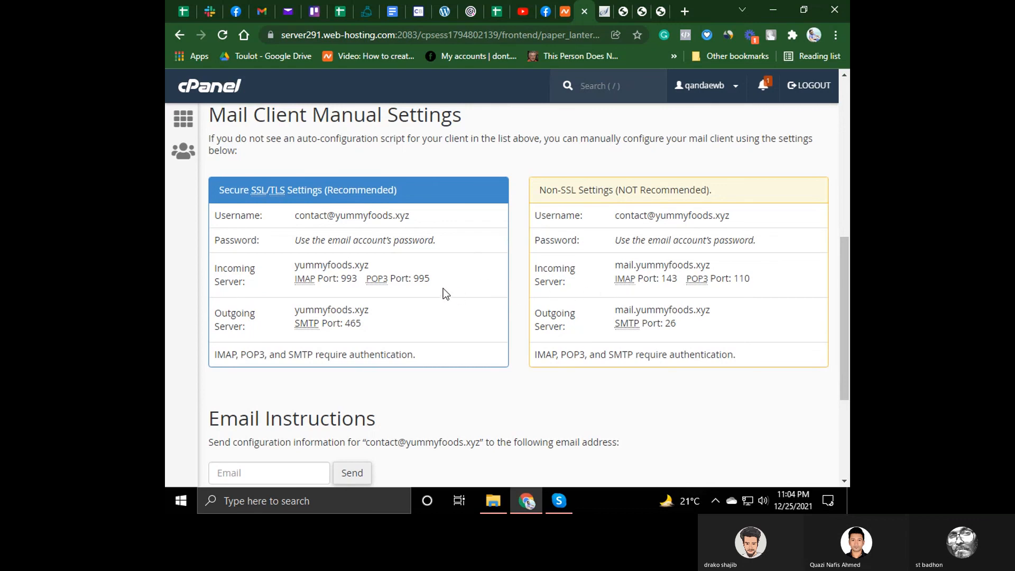
scroll(446, 292, "down", 3)
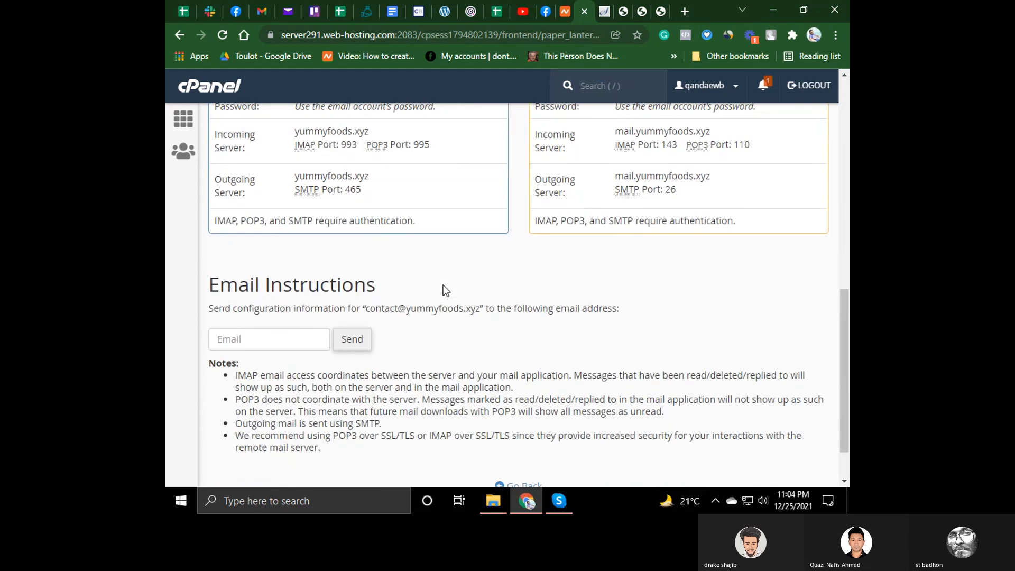
scroll(444, 290, "up", 15)
scroll(443, 290, "up", 1)
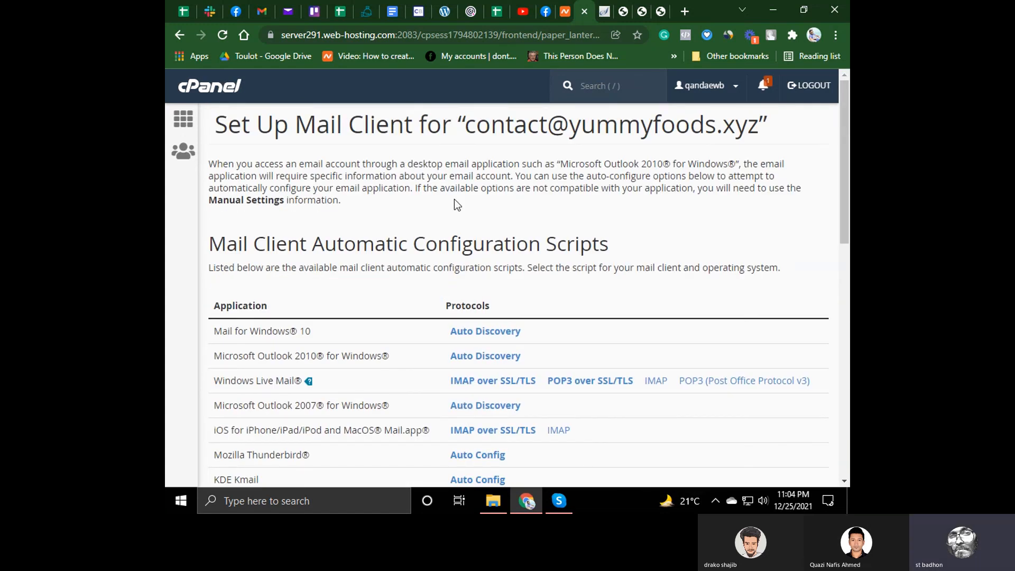
scroll(564, 252, "down", 10)
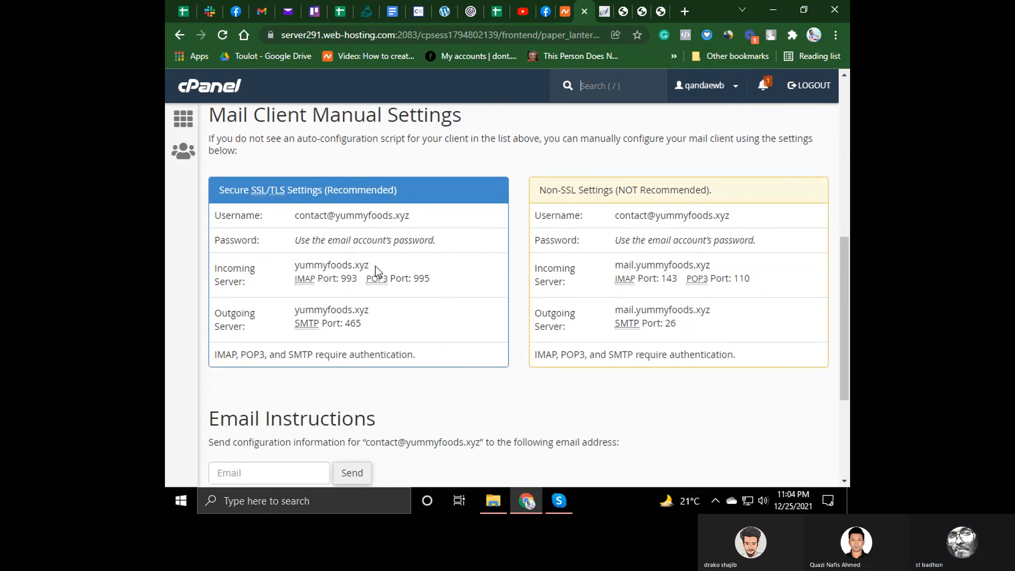
- Copy the incoming server name yummyfoods.xyz from the secure settings into the setup wizard's SMTP Host
left_click_drag(284, 269, 374, 265)
left_click(301, 266)
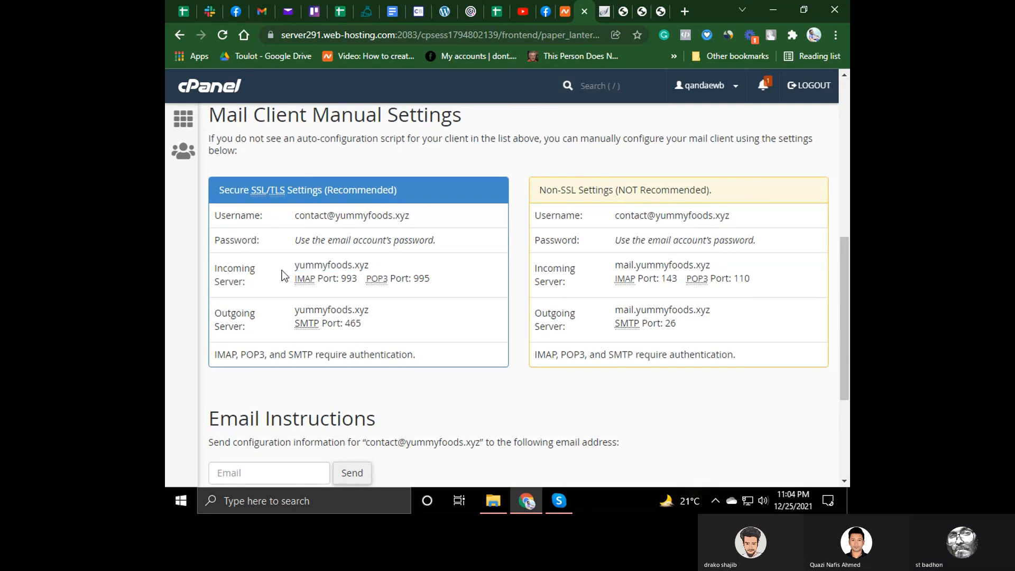
left_click_drag(296, 267, 368, 267)
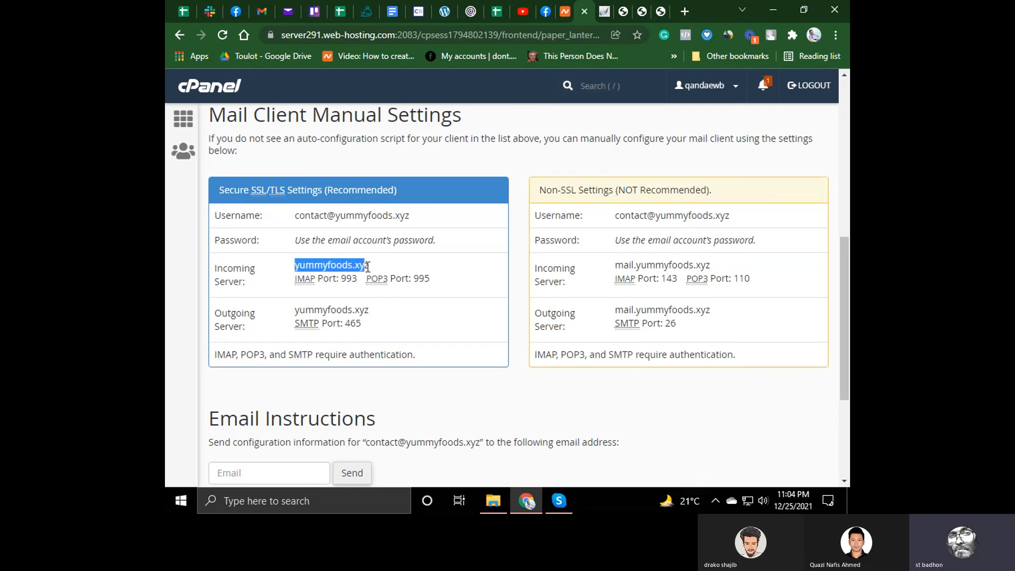
left_click(636, 12)
left_click(630, 16)
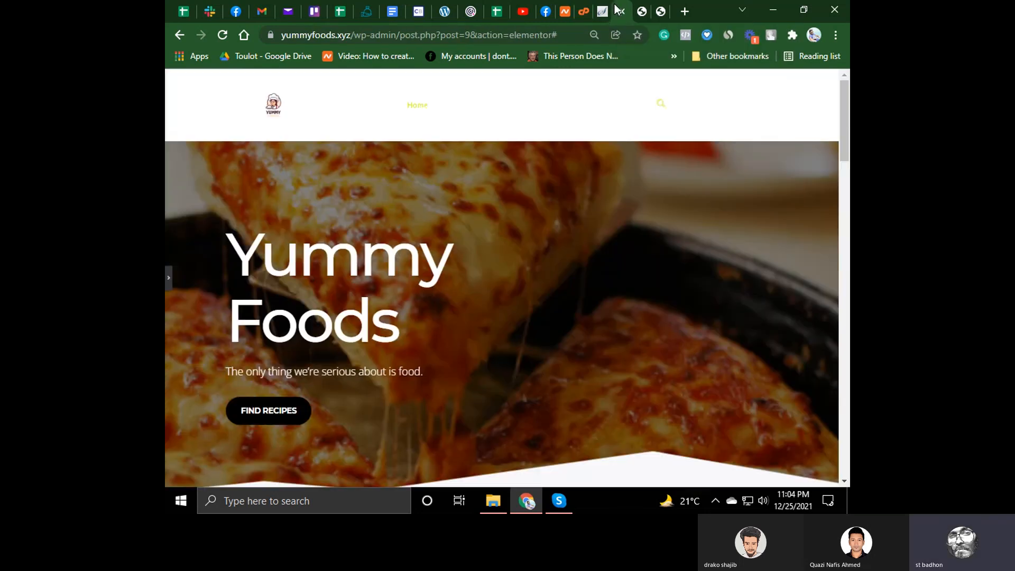
left_click(658, 11)
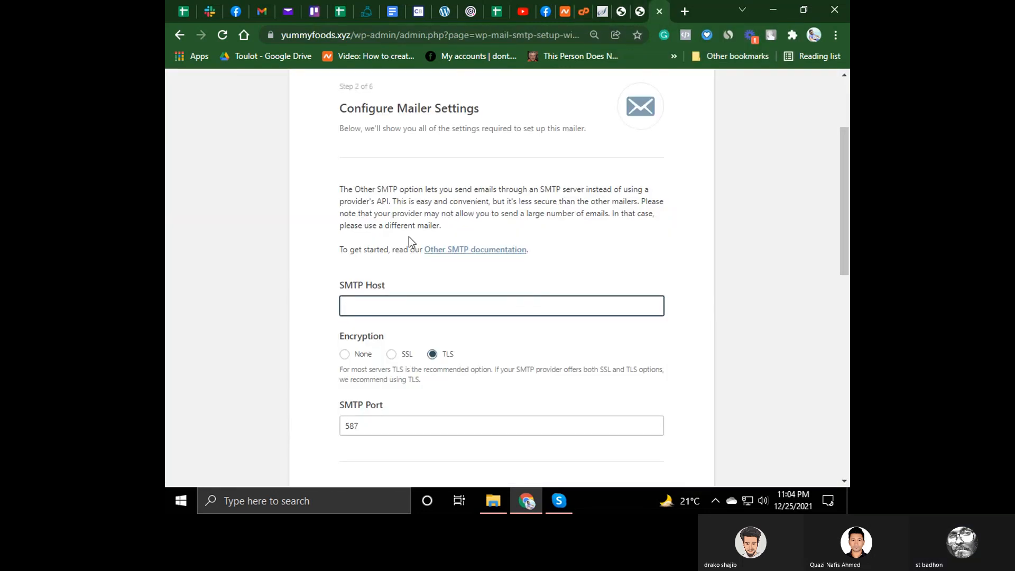
type("yummyfoods.xyz")
- Look up the secure outgoing SMTP port in cPanel and set the wizard's SMTP Port to 465
scroll(278, 284, "down", 1)
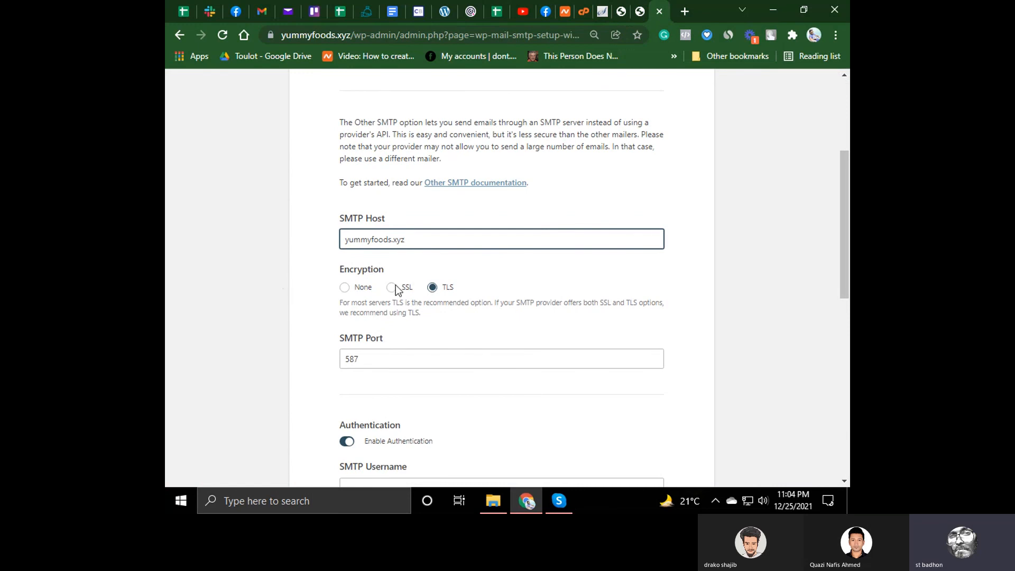
scroll(304, 275, "down", 1)
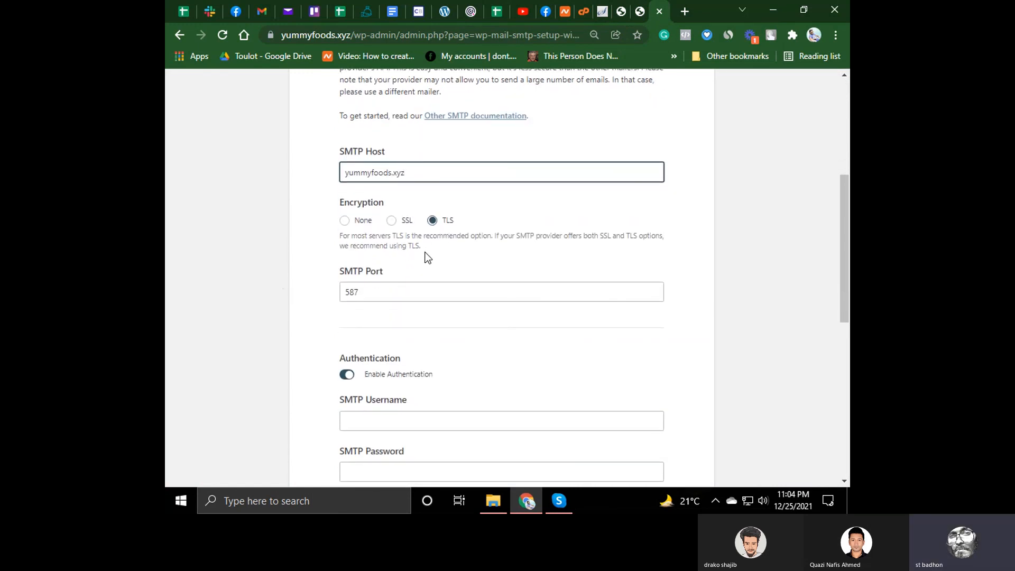
left_click(580, 11)
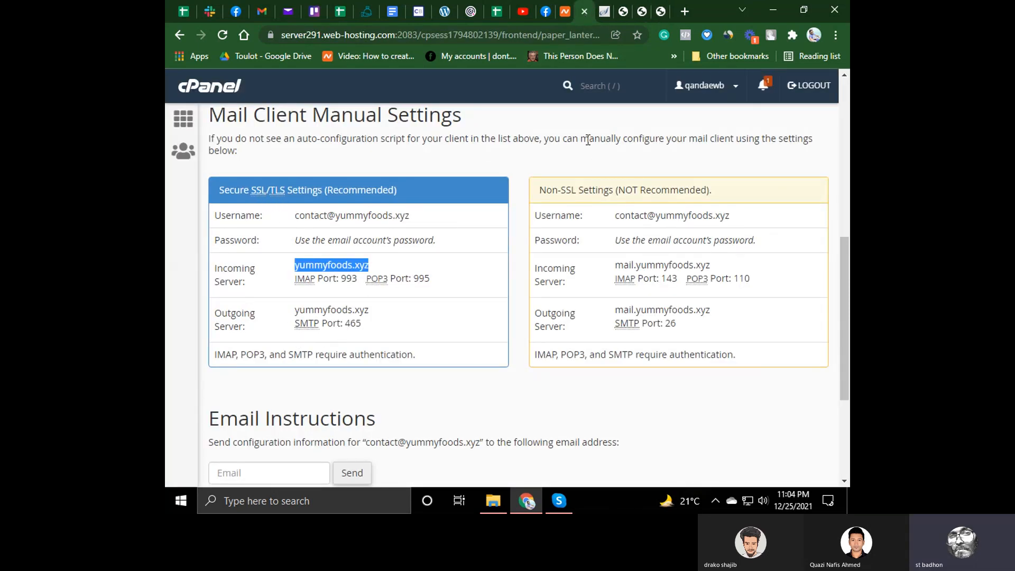
left_click_drag(345, 323, 365, 323)
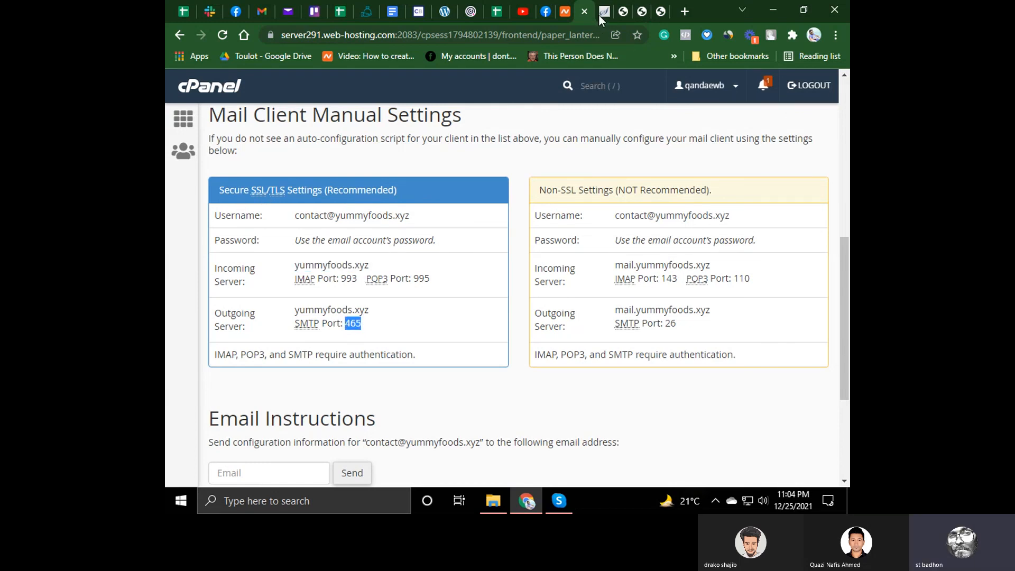
left_click(658, 11)
double_click(363, 292)
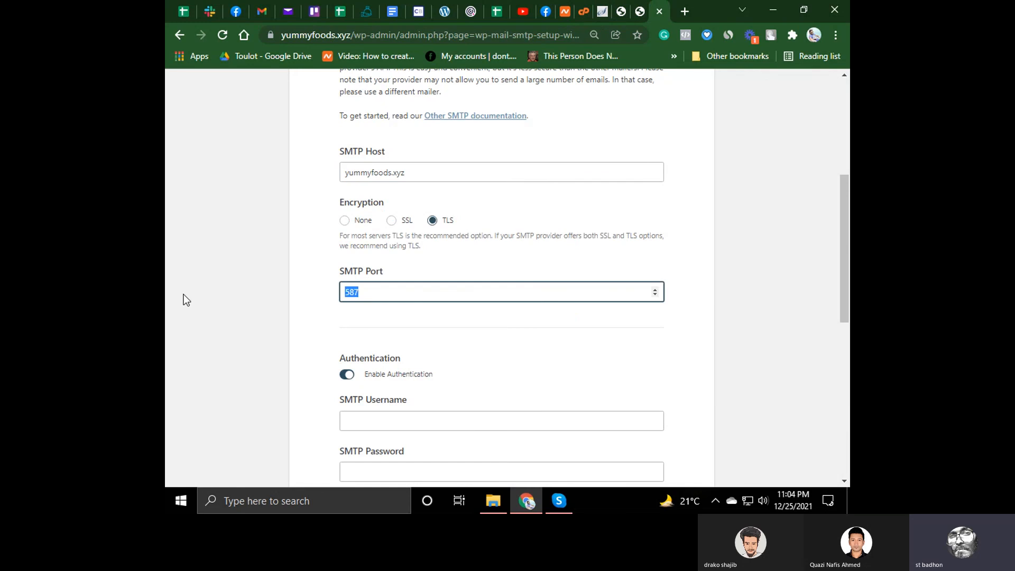
type("465")
- Copy the mail account's username from cPanel's secure settings into the wizard's SMTP Username
scroll(183, 294, "down", 3)
left_click(377, 287)
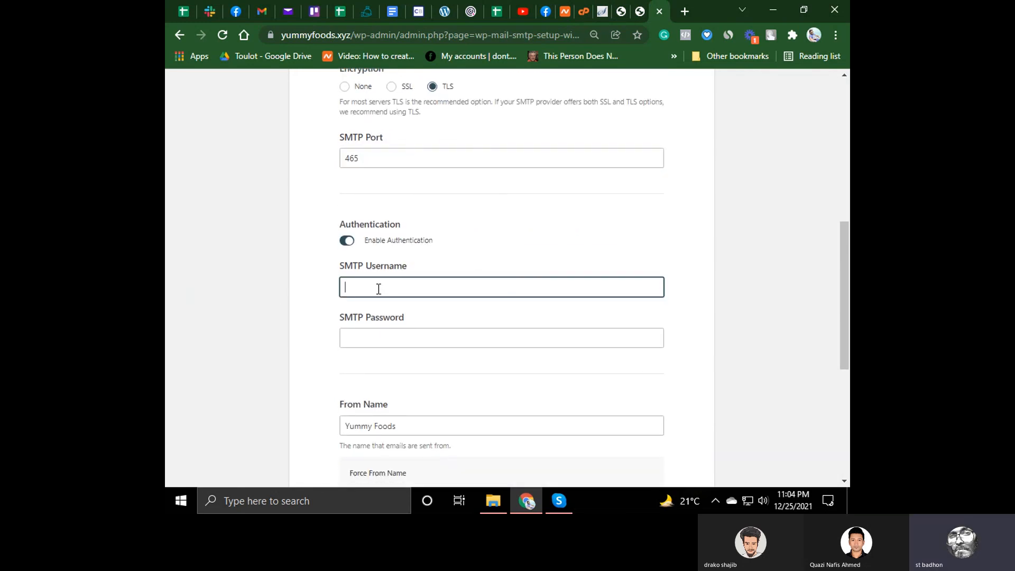
left_click(612, 12)
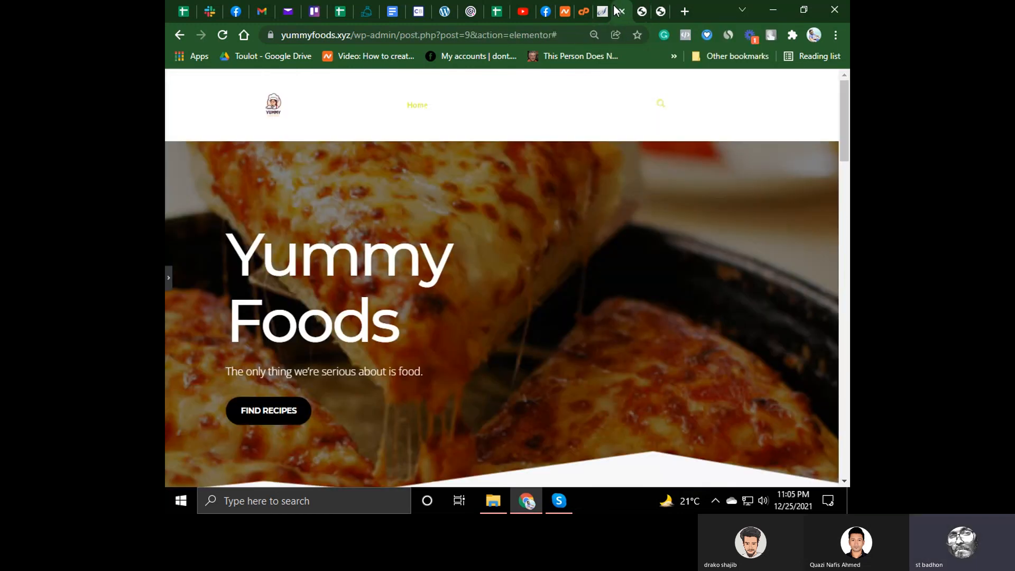
left_click(604, 7)
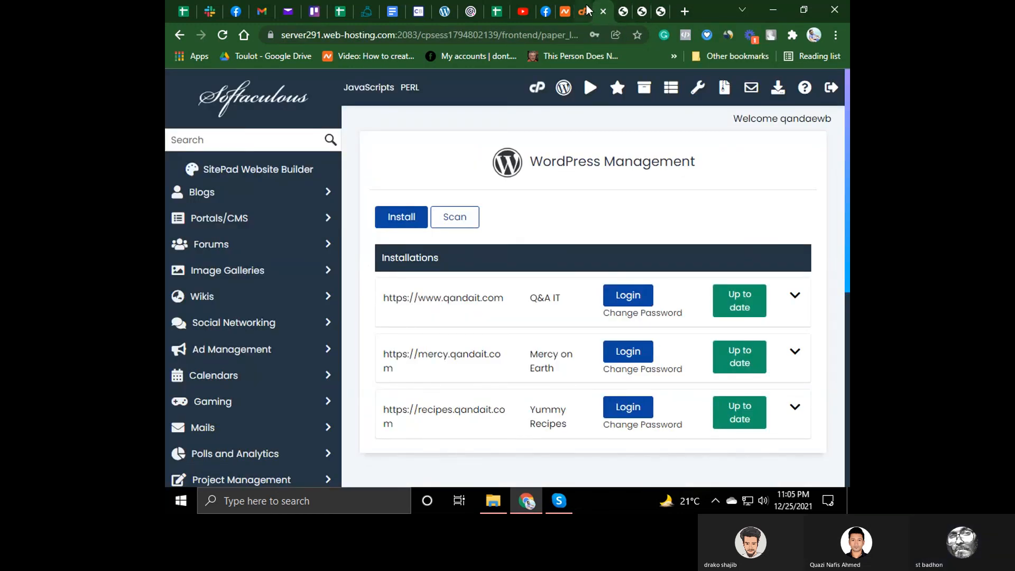
left_click(622, 11)
left_click_drag(295, 215, 411, 216)
key("ctrl+c")
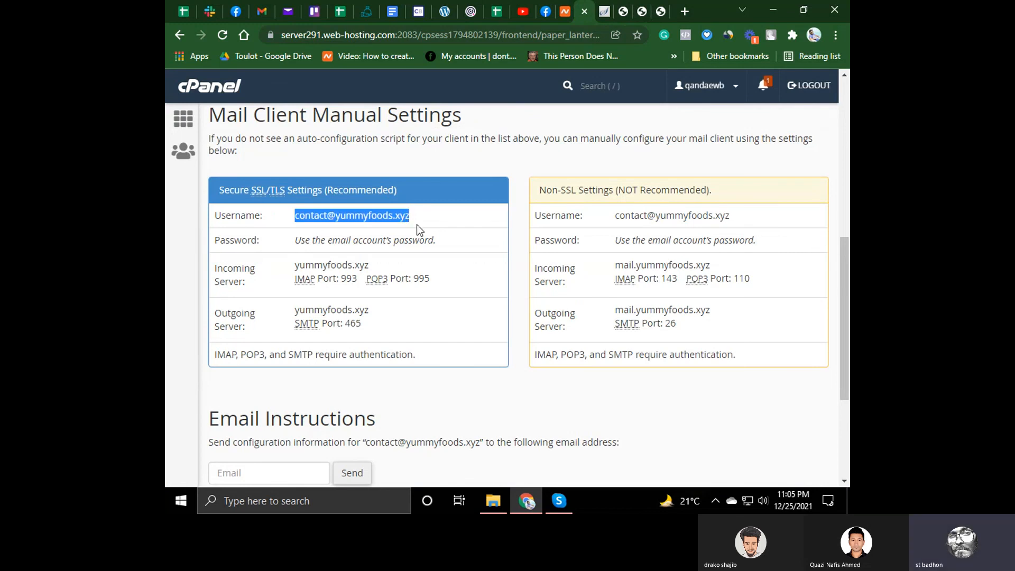
left_click(659, 9)
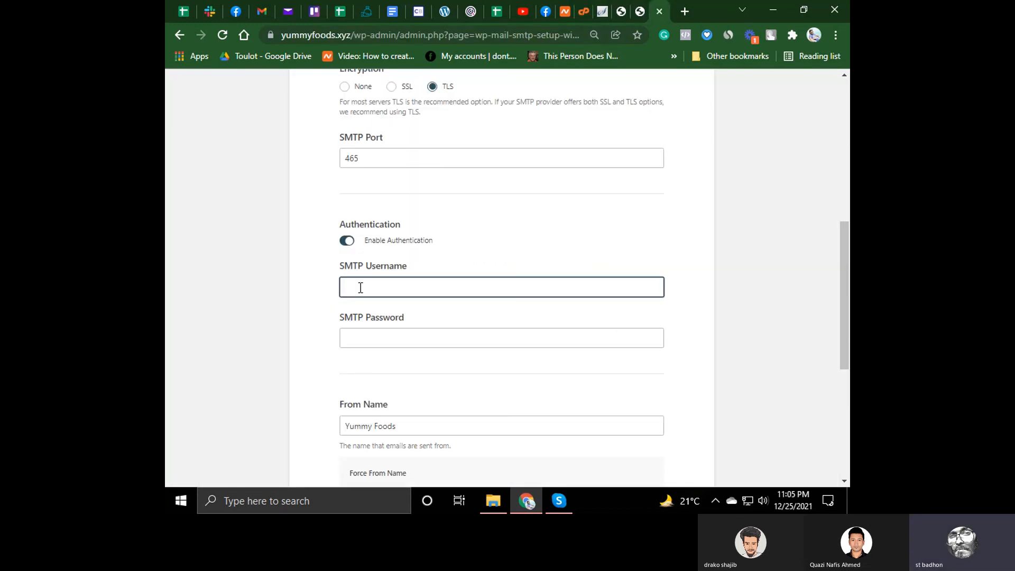
key("ctrl+v")
- Search the browser's saved passwords for "yummy" to look for the mail account's login
left_click(372, 334)
scroll(210, 324, "down", 3)
scroll(210, 325, "up", 3)
left_click(833, 34)
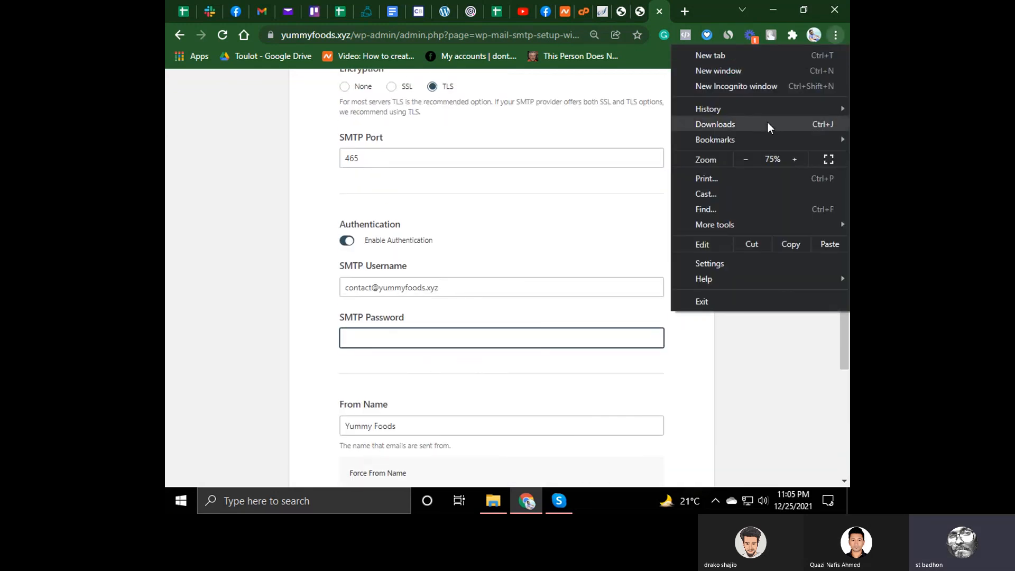
left_click(736, 263)
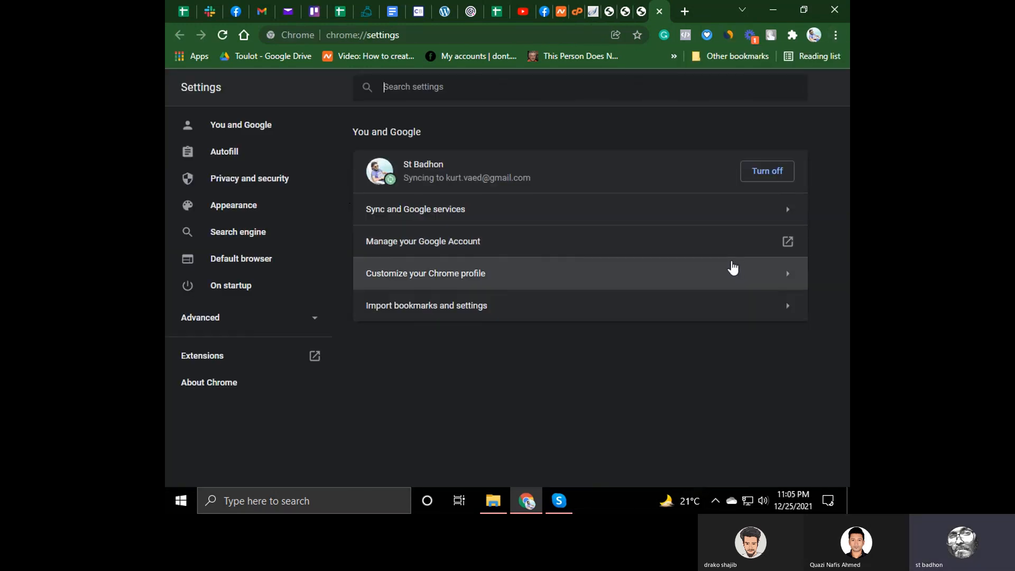
left_click(272, 152)
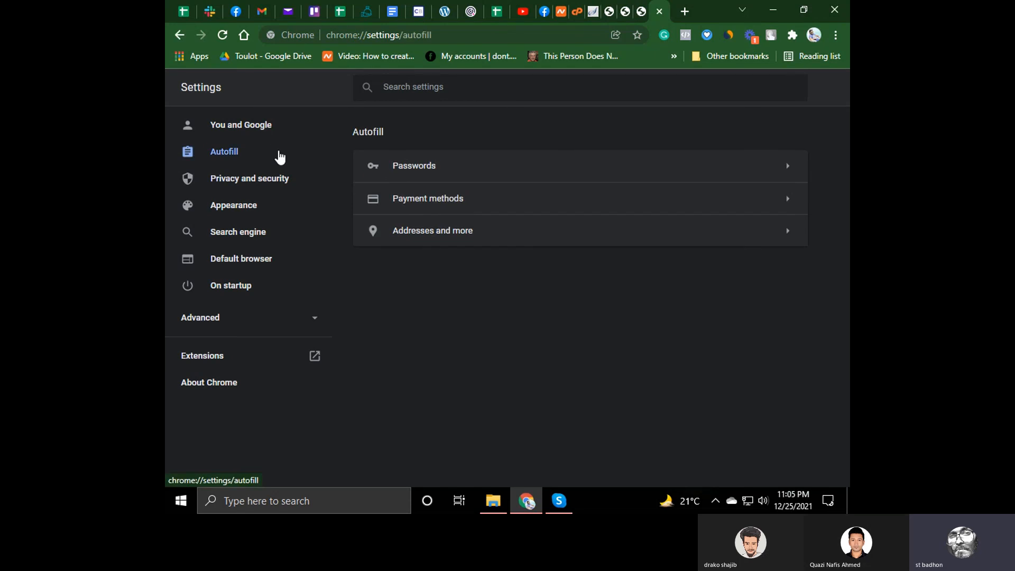
left_click(590, 182)
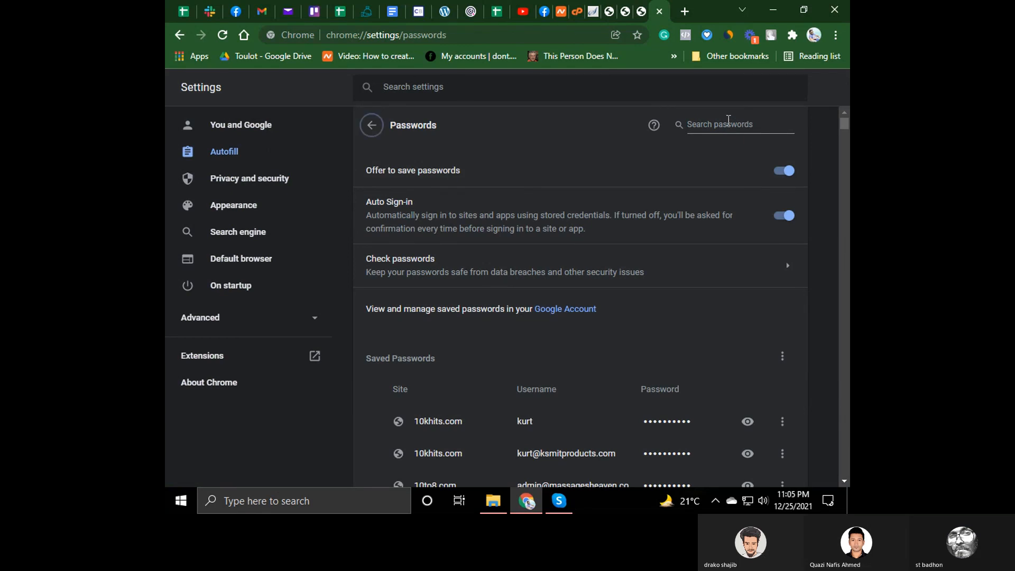
left_click(710, 122)
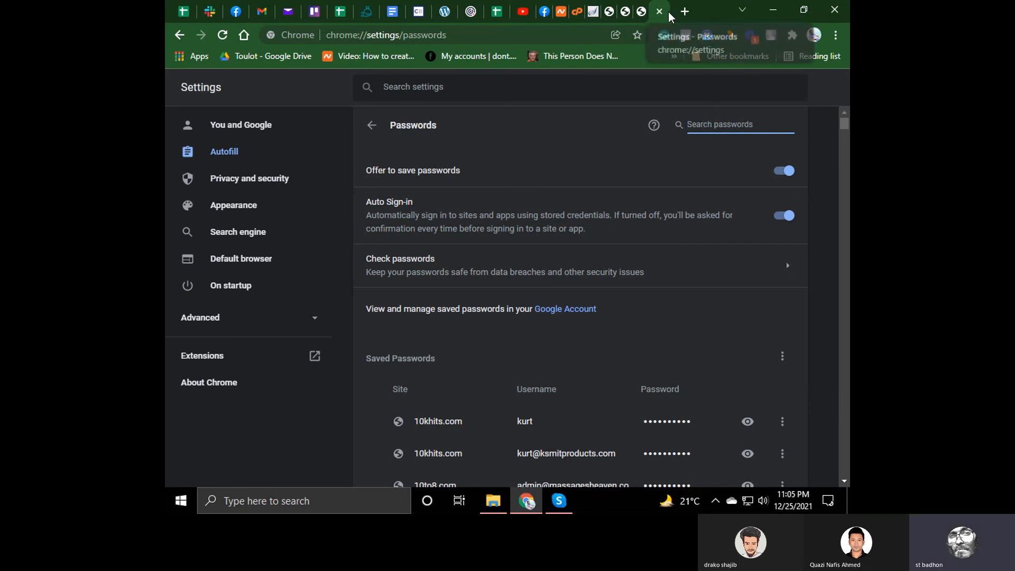
type("yummy")
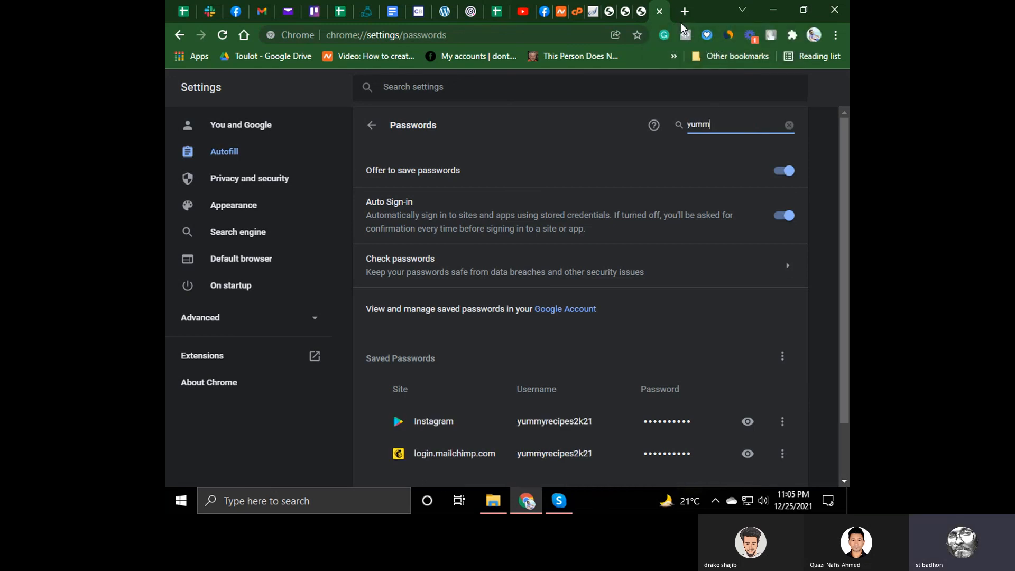
scroll(521, 283, "down", 2)
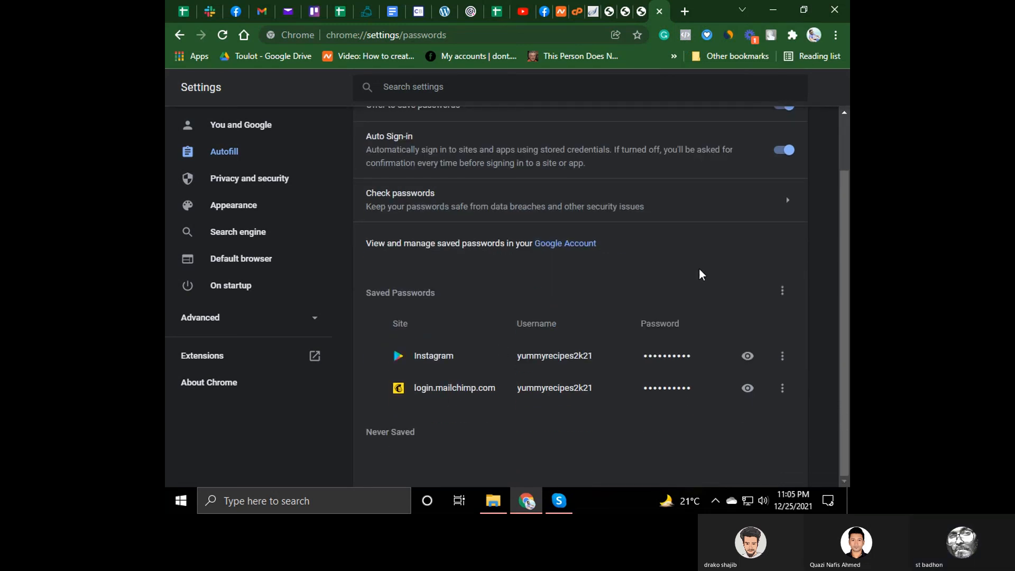
scroll(700, 271, "up", 2)
left_click(790, 127)
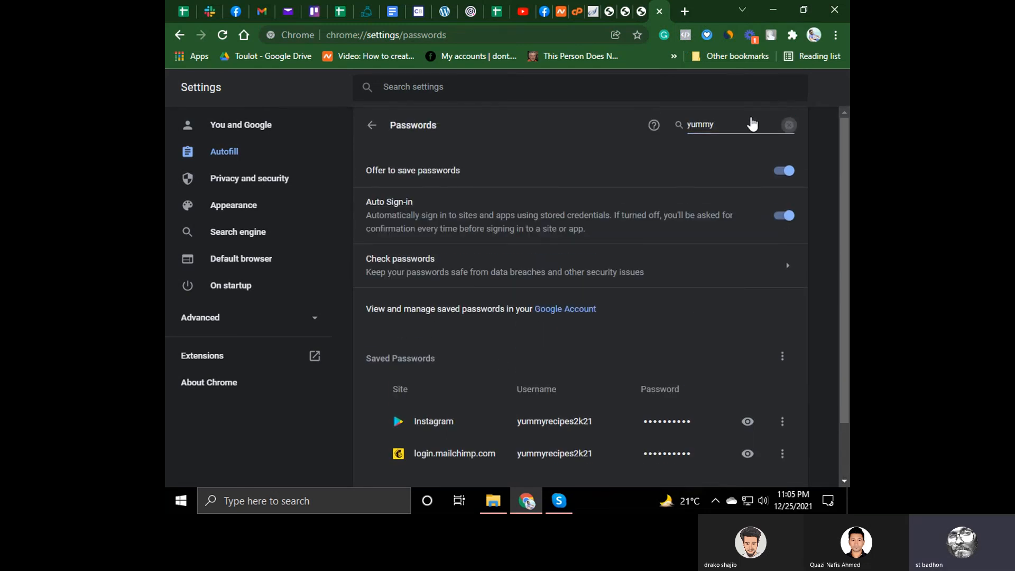
- Generate and copy a new password for the yummyfoods.xyz mail account in cPanel, and update its email settings
left_click(579, 14)
scroll(274, 164, "up", 4)
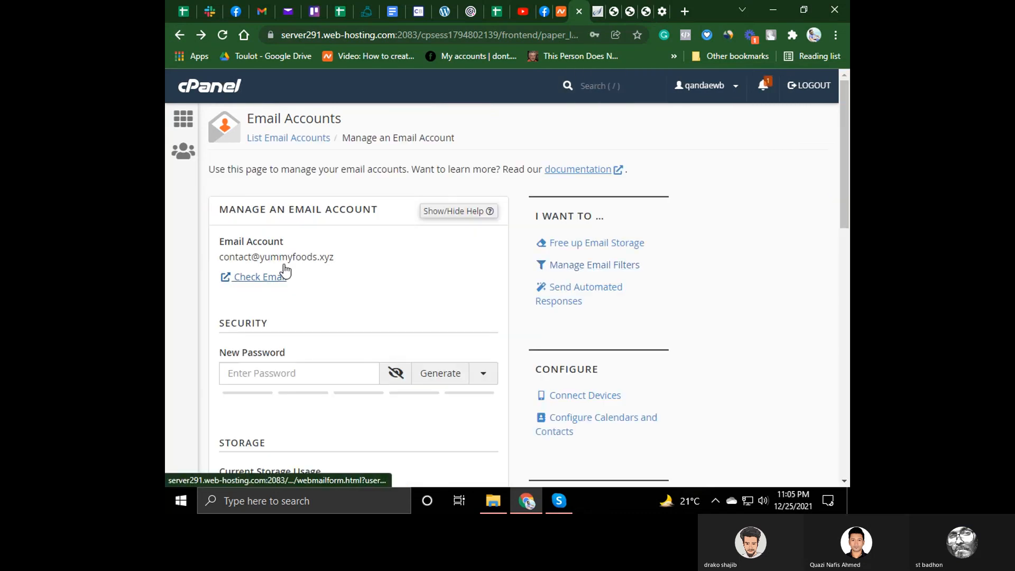
scroll(284, 281, "down", 1)
left_click(443, 308)
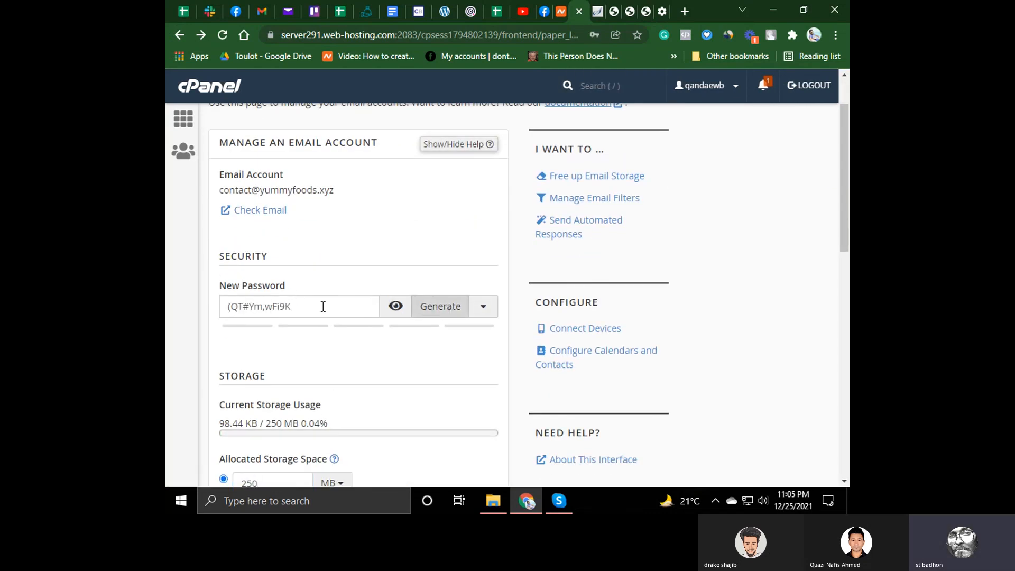
left_click_drag(309, 303, 167, 312)
scroll(297, 312, "down", 10)
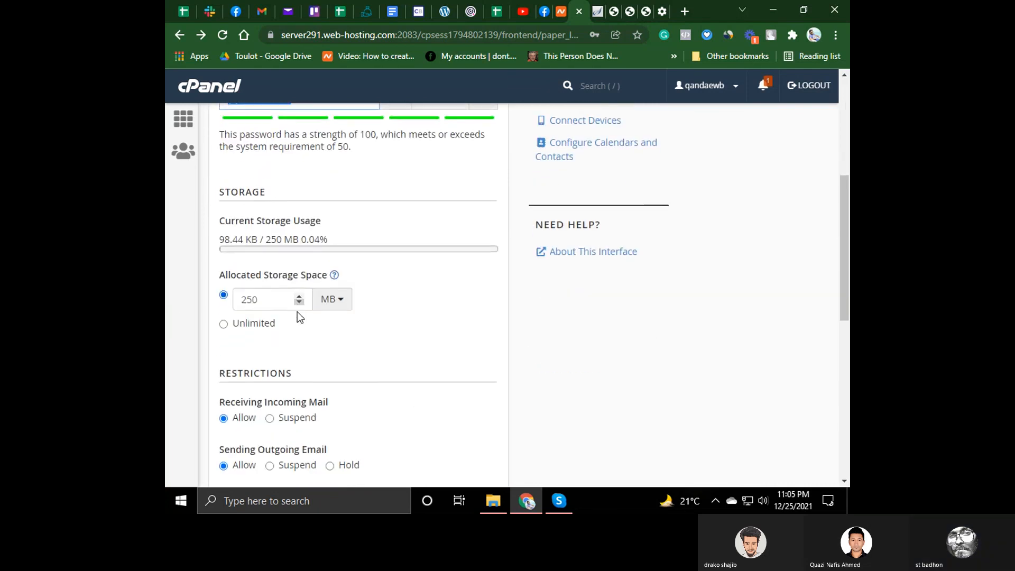
left_click(268, 271)
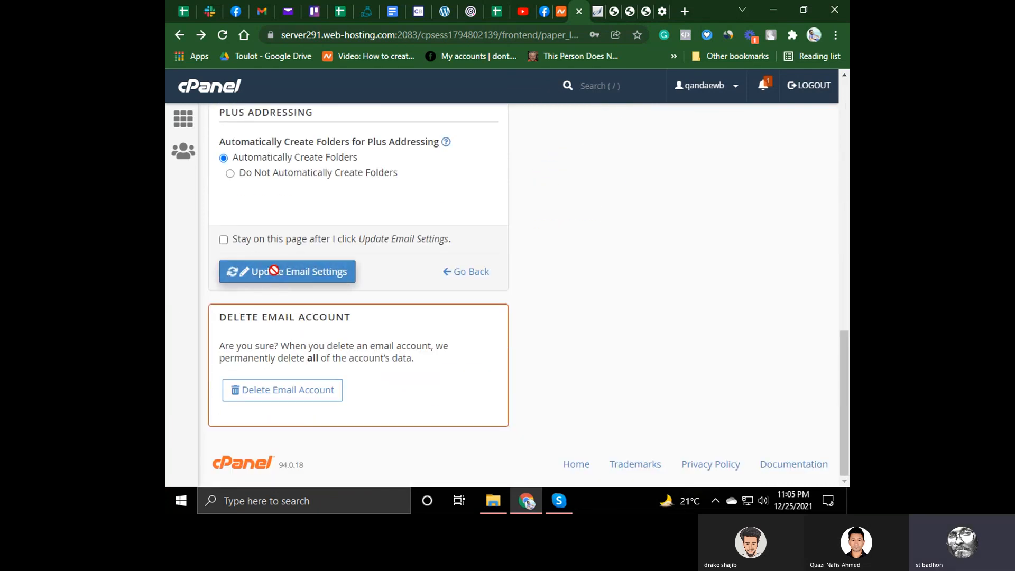
- Paste the mail account's new password into the setup wizard's SMTP Password field
left_click(626, 10)
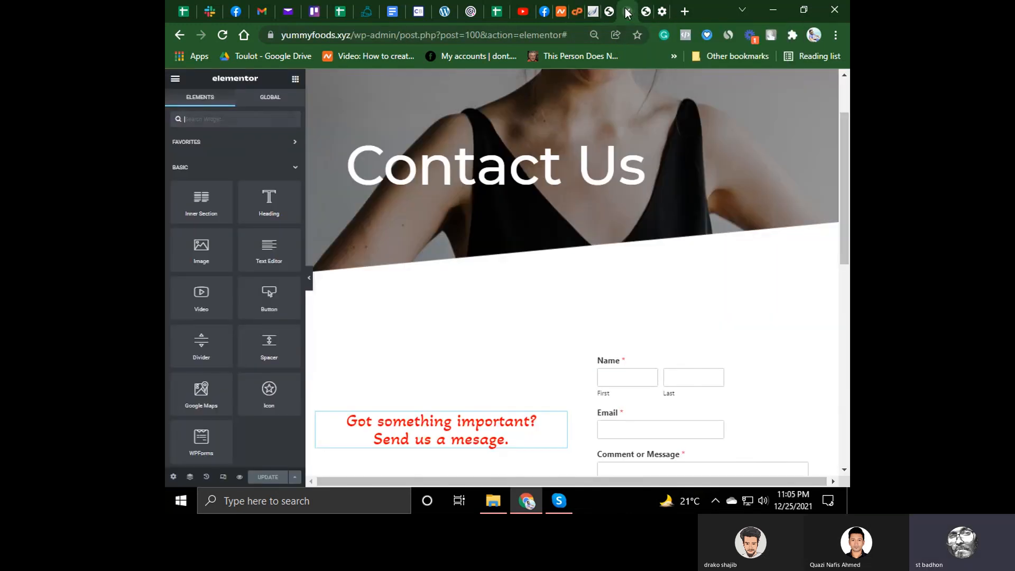
left_click(637, 12)
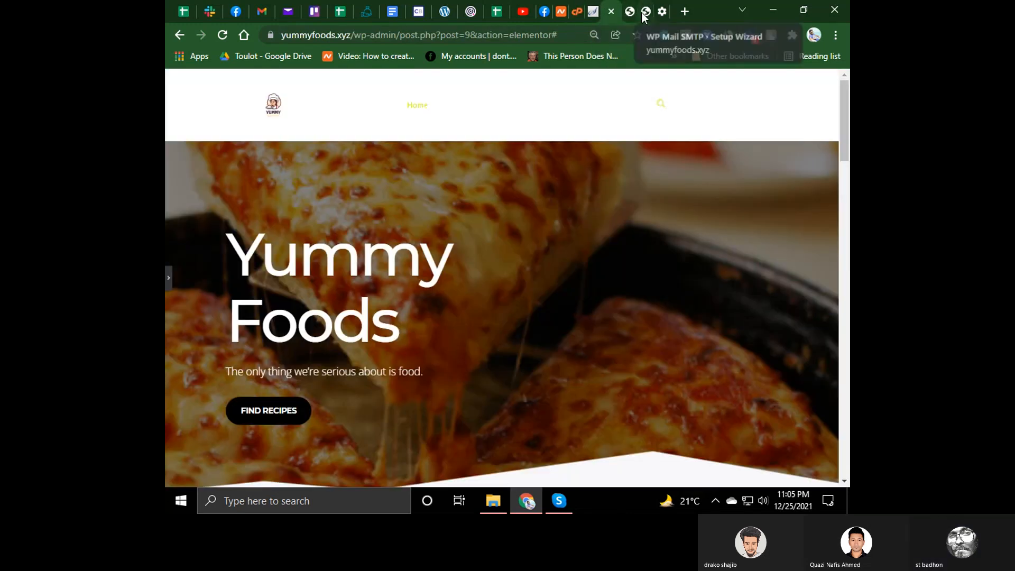
left_click(643, 13)
key("ctrl+v")
scroll(281, 347, "down", 2)
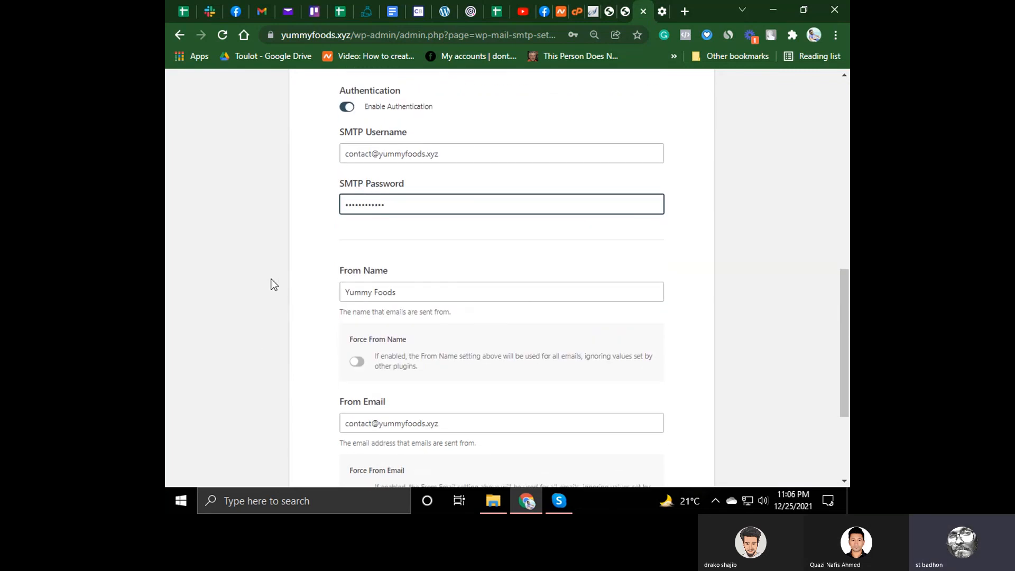
- Review the sender settings, save the wizard's SMTP configuration, and store the mail login in the browser
scroll(269, 287, "down", 2)
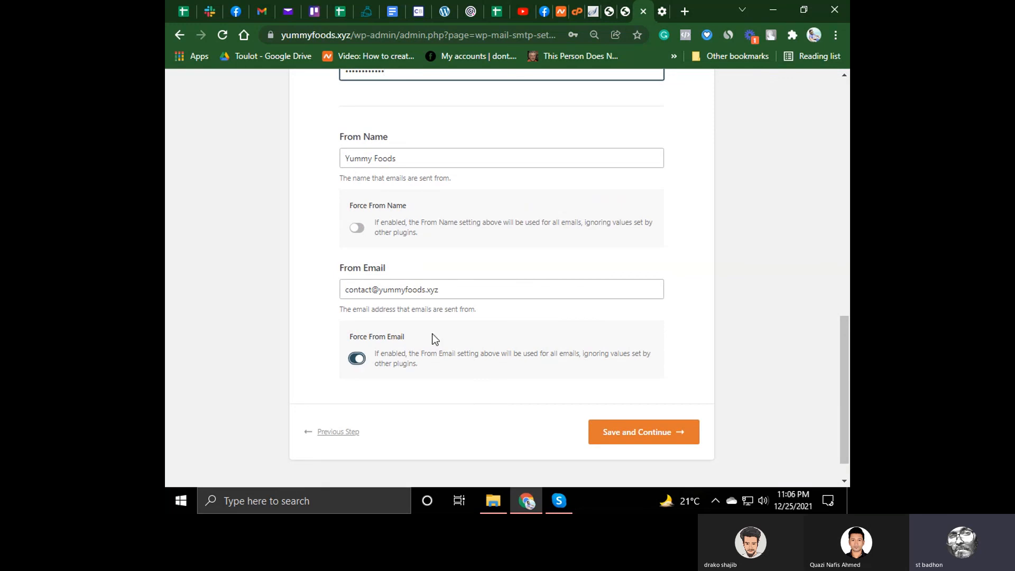
scroll(433, 337, "up", 7)
scroll(514, 284, "down", 3)
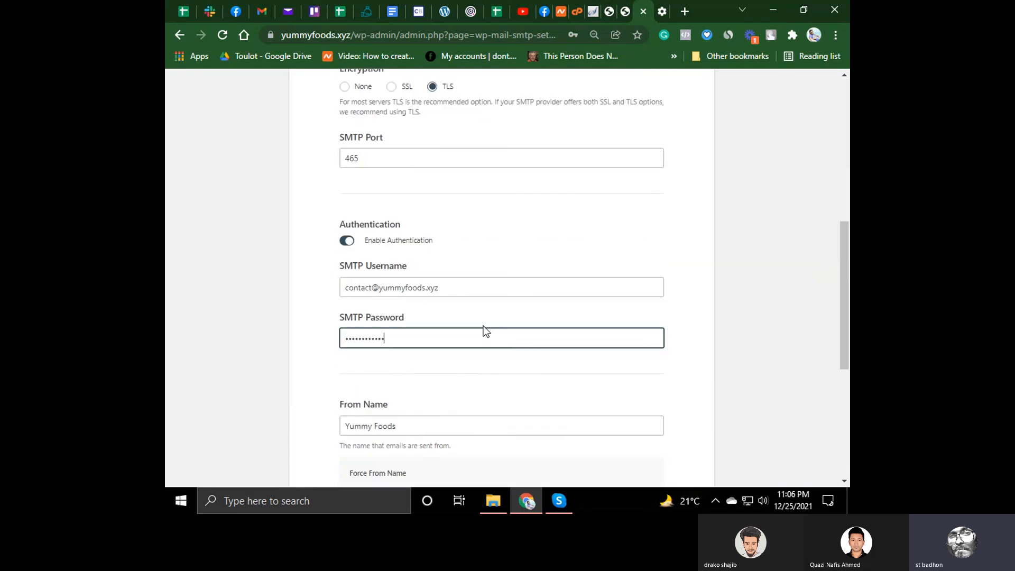
scroll(485, 332, "down", 5)
left_click(598, 400)
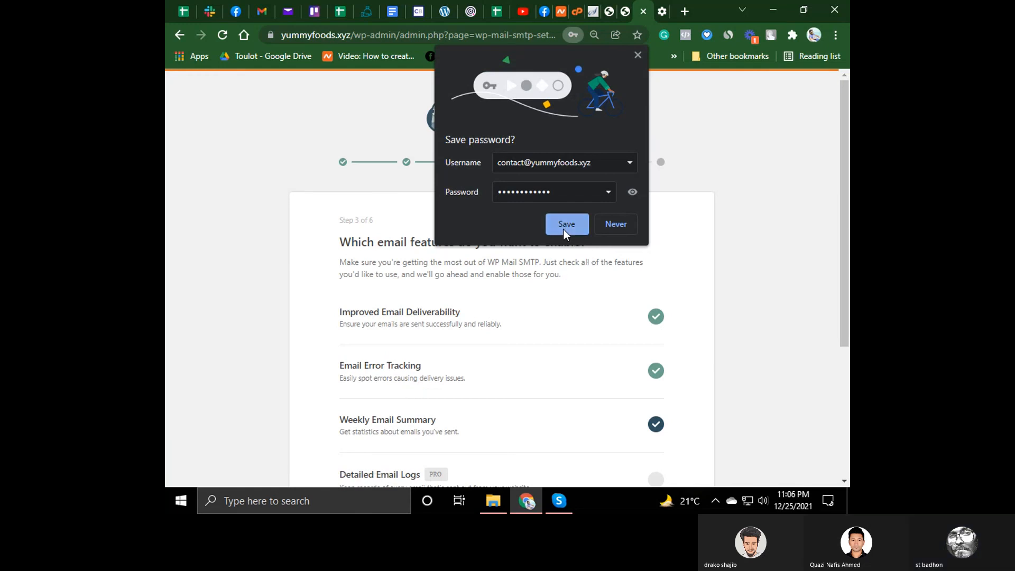
left_click(563, 225)
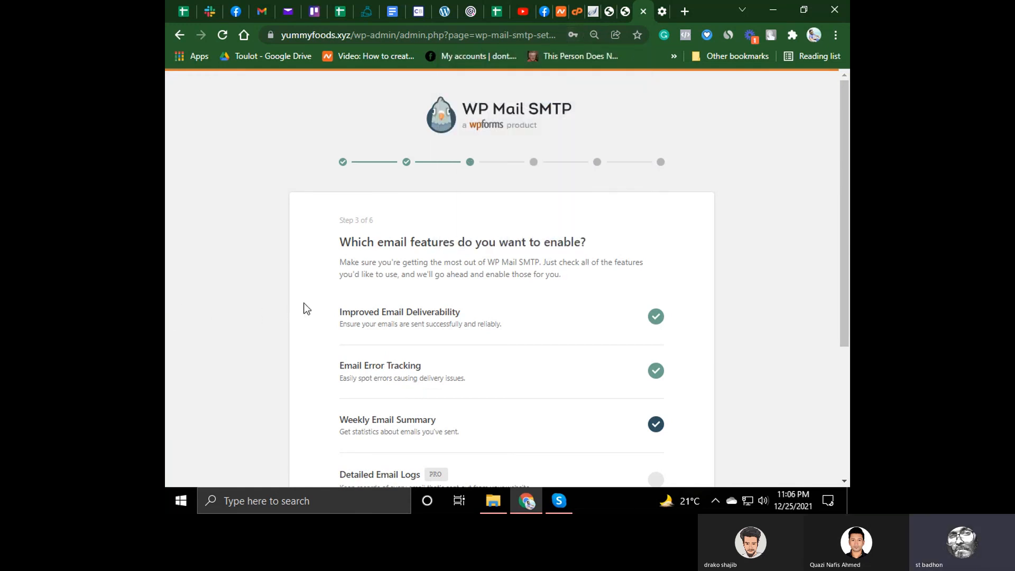
- Accept the preselected email features in step 3 of the setup wizard and continue
scroll(305, 308, "down", 1)
scroll(305, 308, "down", 2)
left_click(616, 413)
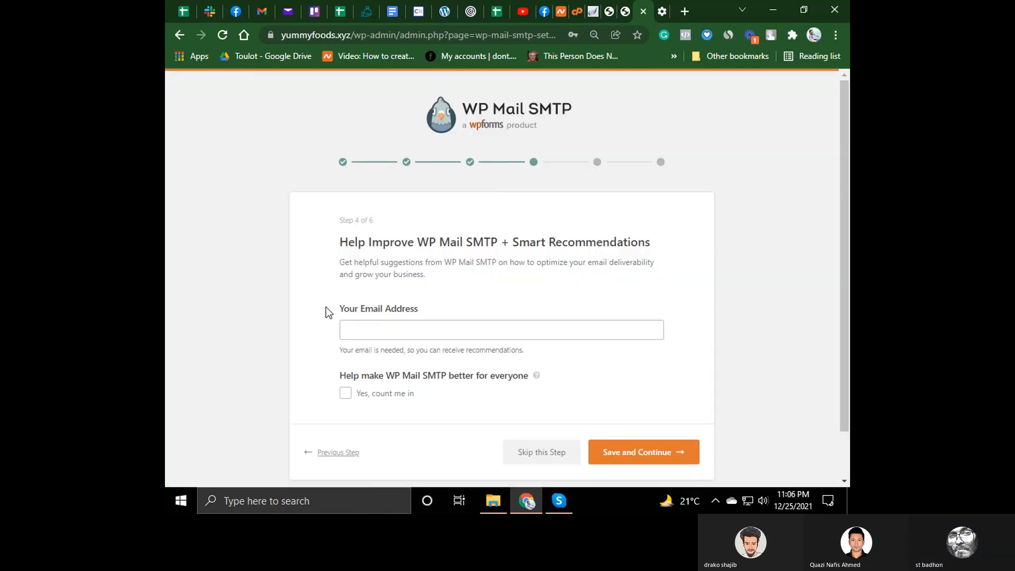
- Skip the wizard's recommendations and licence key steps to start the mailer configuration check
scroll(326, 307, "down", 1)
left_click(557, 404)
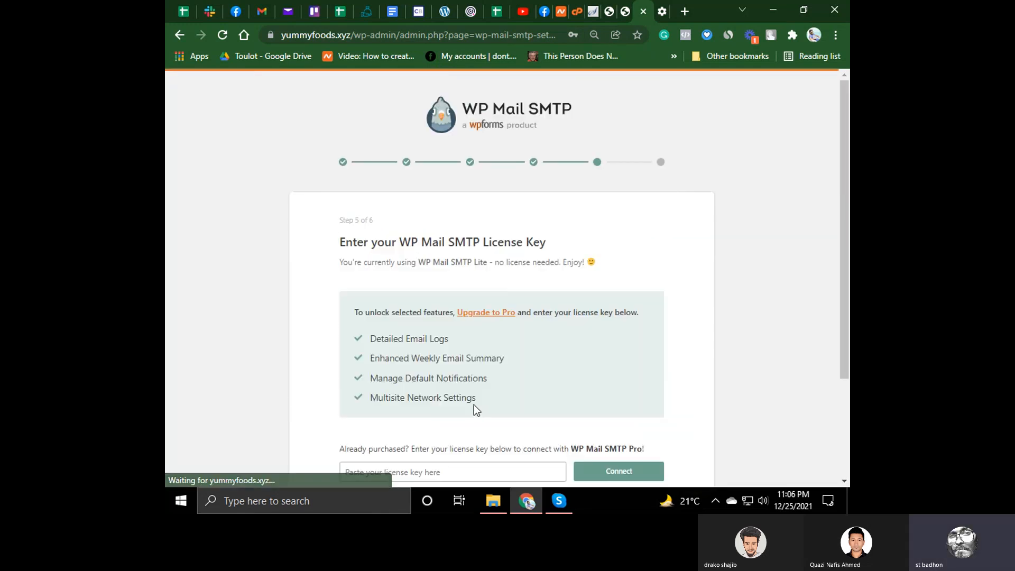
scroll(442, 353, "down", 3)
left_click(635, 403)
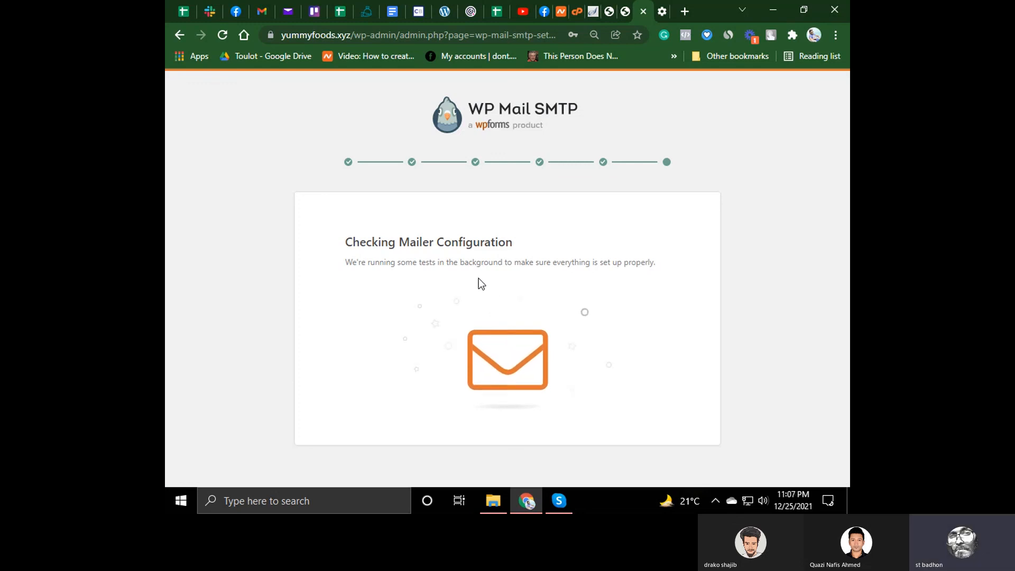
- Reopen the yummyfoods.xyz mail account and its device connection settings in cPanel, and return to the setup wizard's configuration check
left_click(598, 8)
left_click(615, 7)
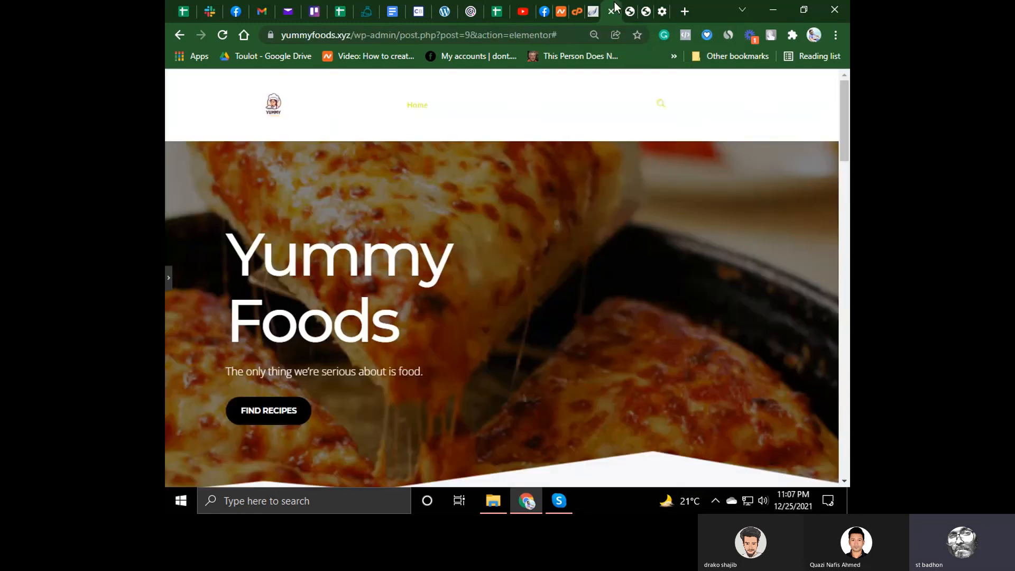
left_click(581, 10)
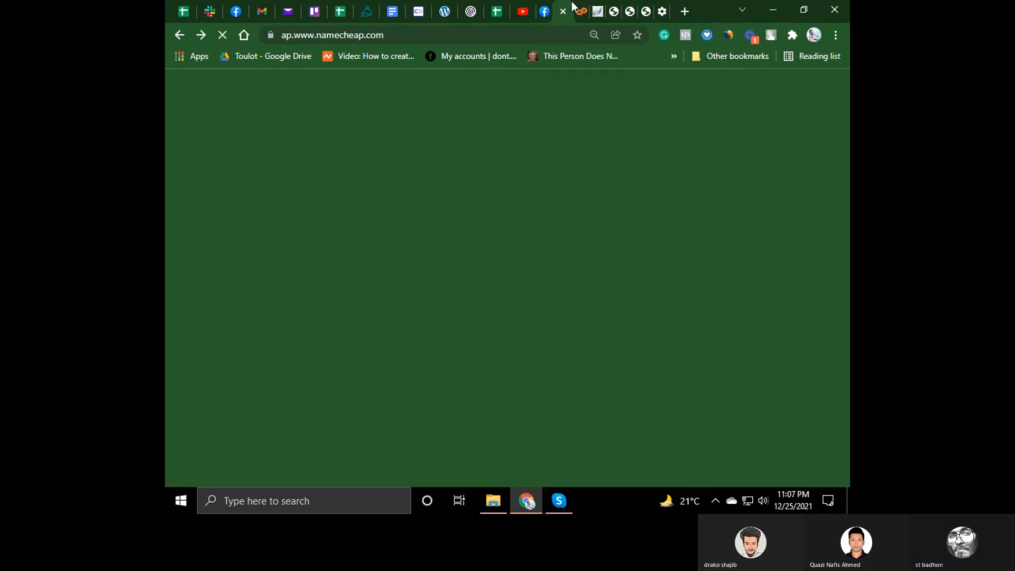
left_click(581, 9)
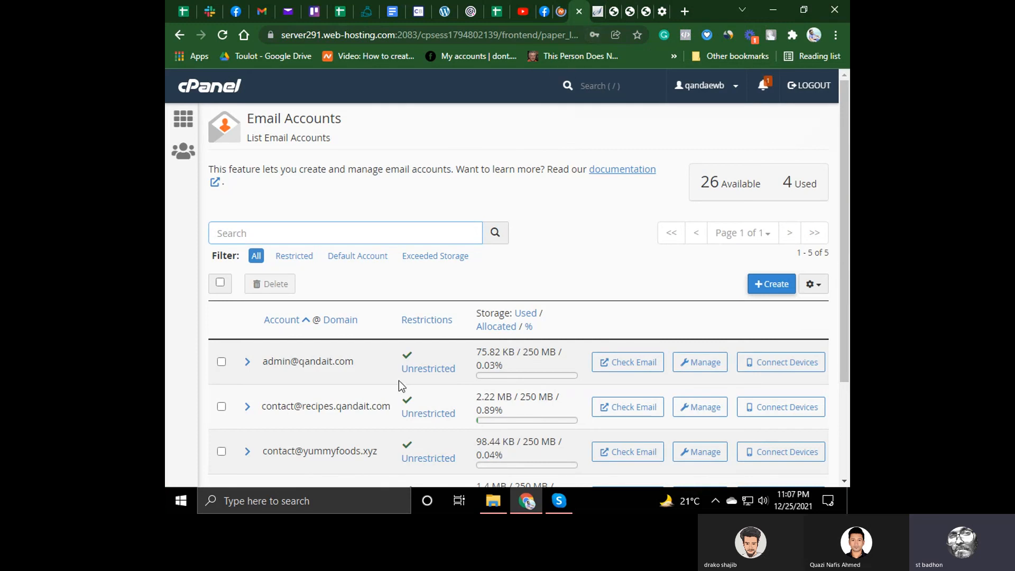
scroll(401, 381, "down", 3)
left_click(693, 322)
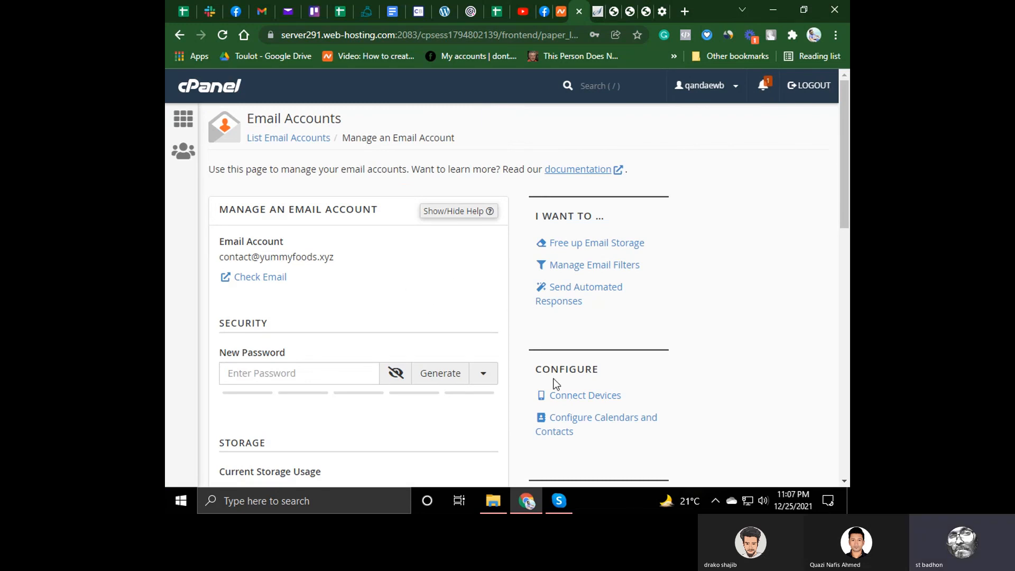
left_click(569, 396)
left_click(629, 12)
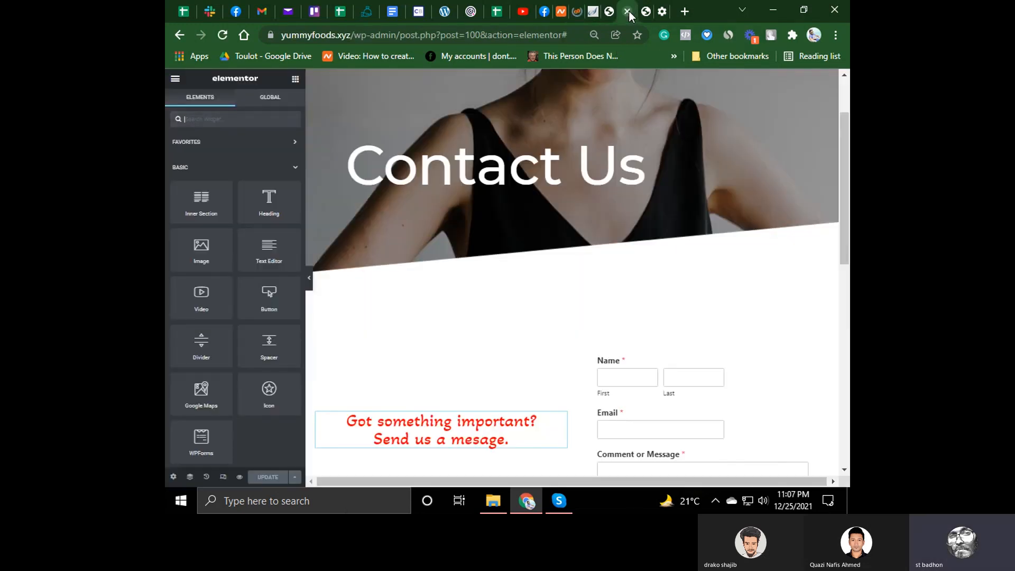
left_click(612, 11)
left_click(646, 13)
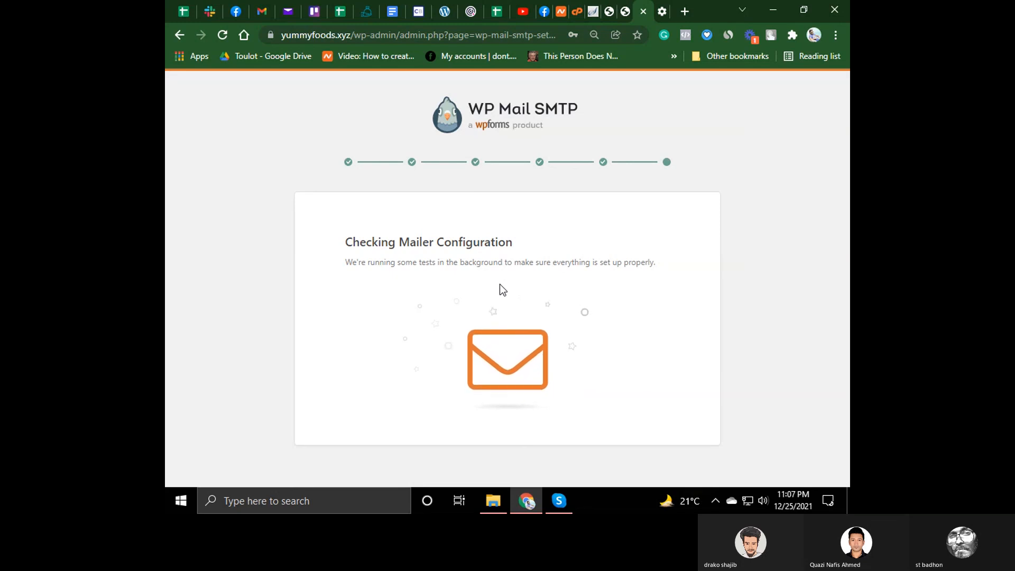
- Close the Home page editor and load the WordPress dashboard at yummyfoods.xyz/wp-admin in place of the Contact Us editor
left_click(603, 7)
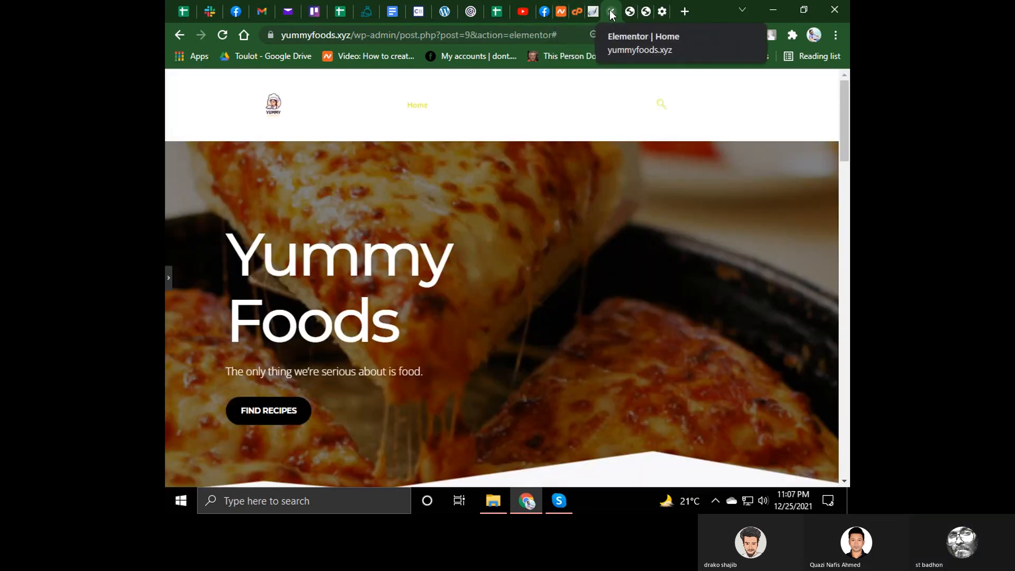
left_click(611, 12)
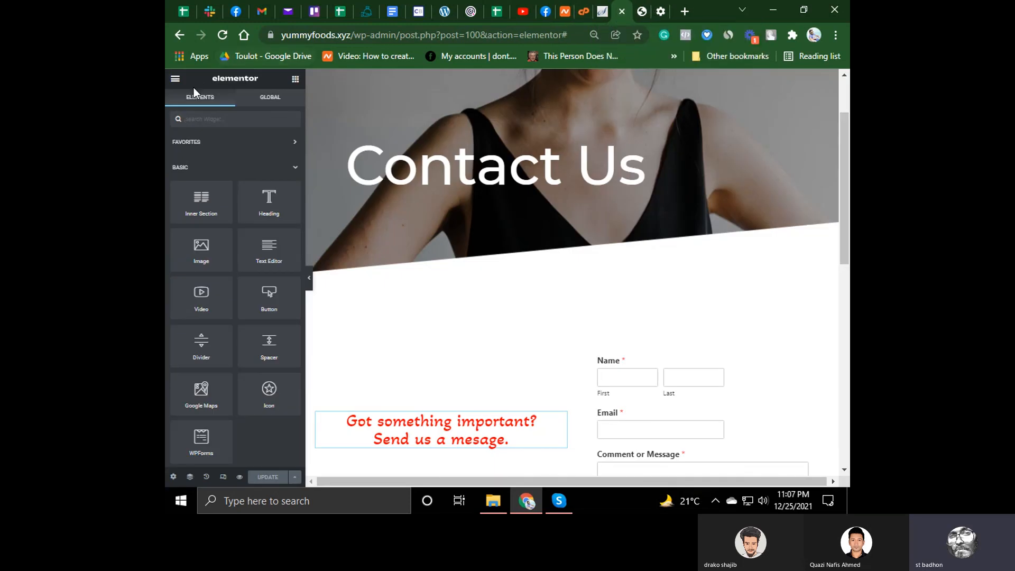
left_click_drag(399, 38, 807, 61)
key("BackSpace")
key("Return")
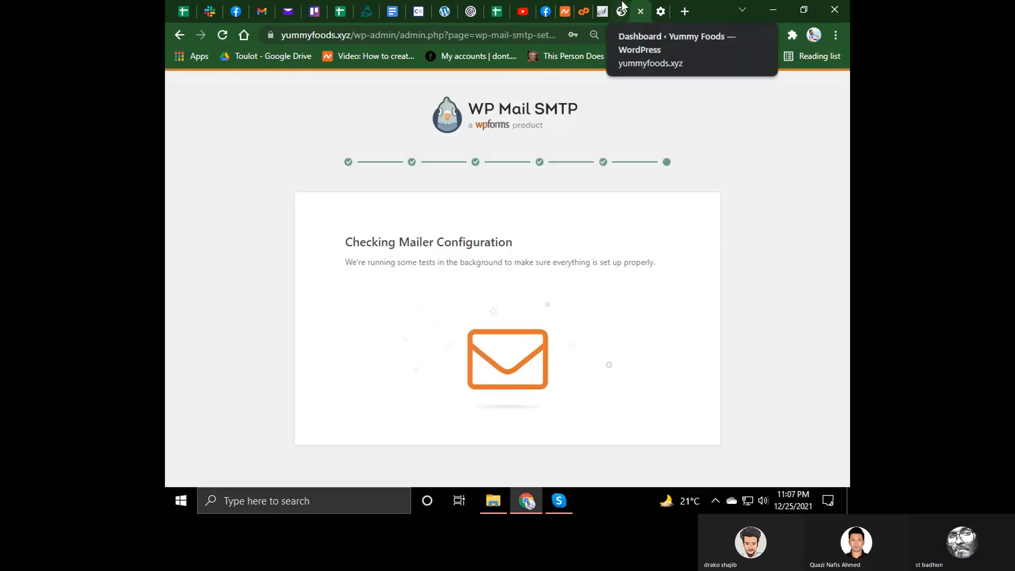
left_click(622, 7)
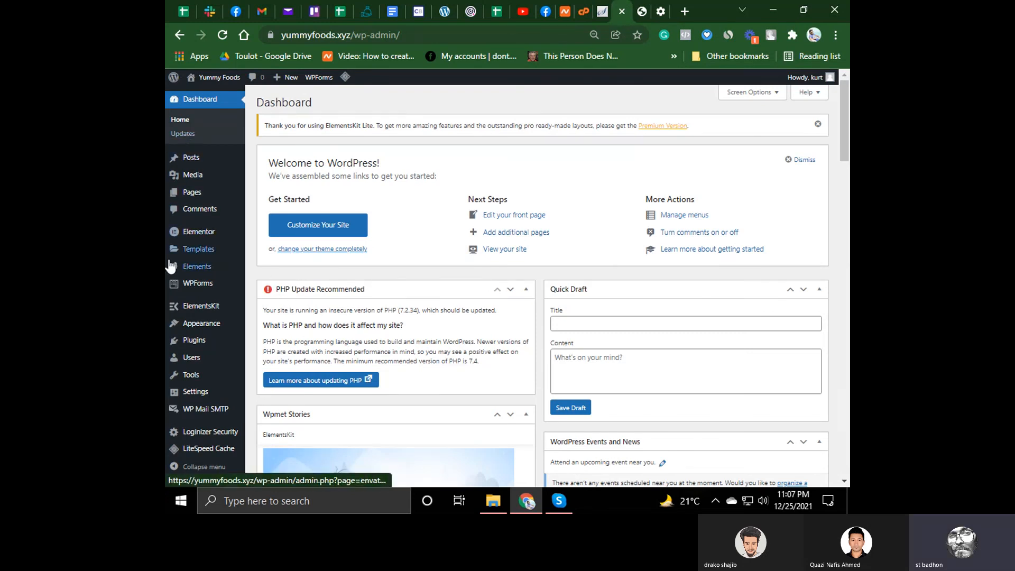
- Open the WP Mail SMTP plugin's settings page from the dashboard
scroll(205, 344, "down", 1)
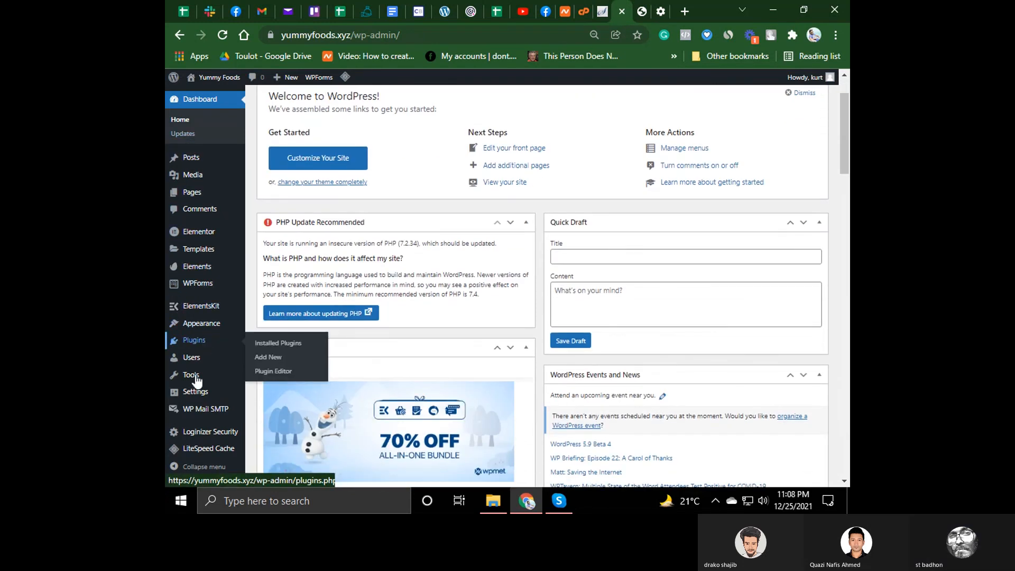
left_click(200, 409)
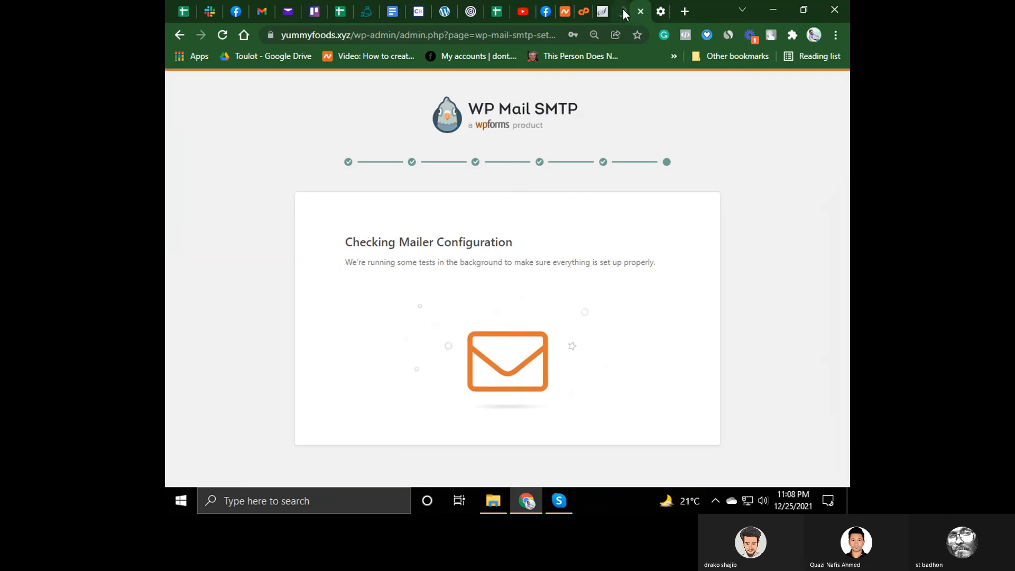
left_click(640, 12)
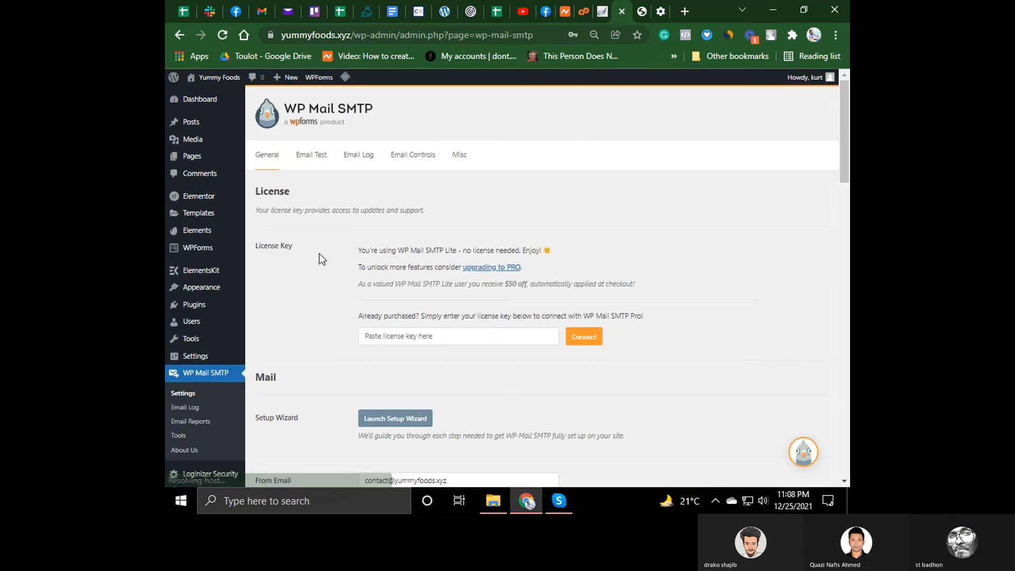
- Send an HTML test email from WP Mail SMTP to the site's contact address and check the setup wizard's mailer configuration check
left_click(310, 158)
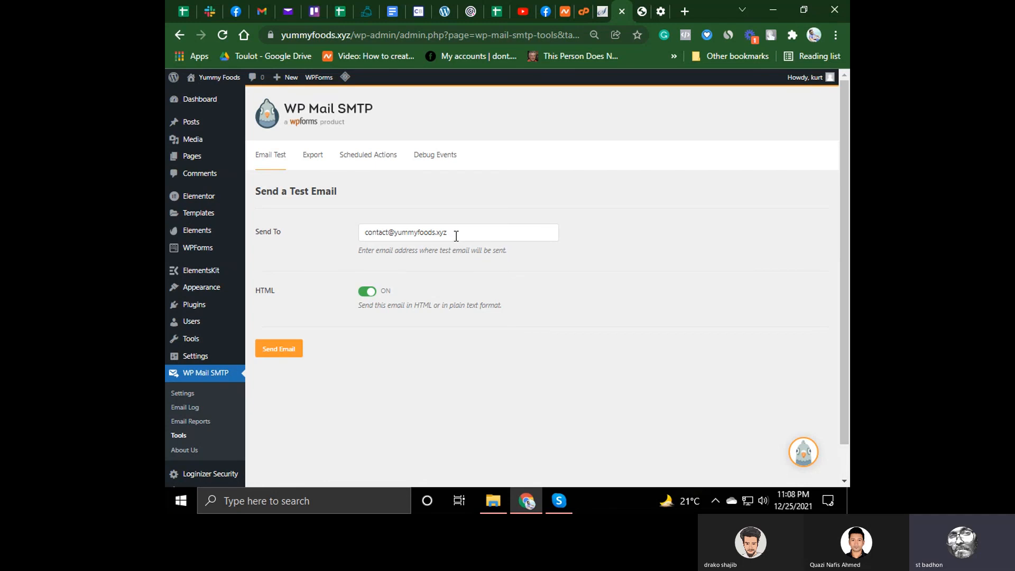
left_click(276, 349)
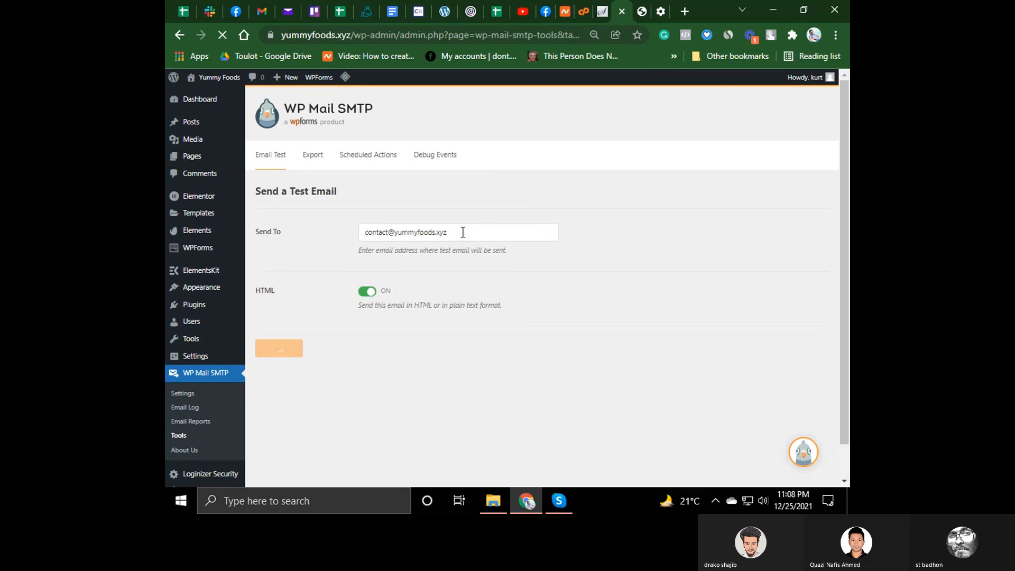
left_click(642, 11)
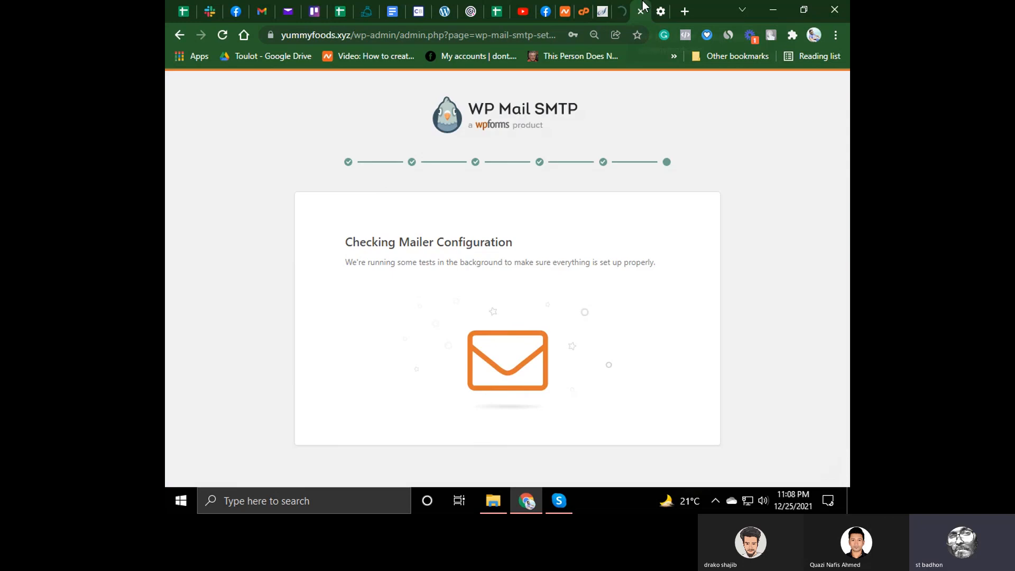
left_click(617, 15)
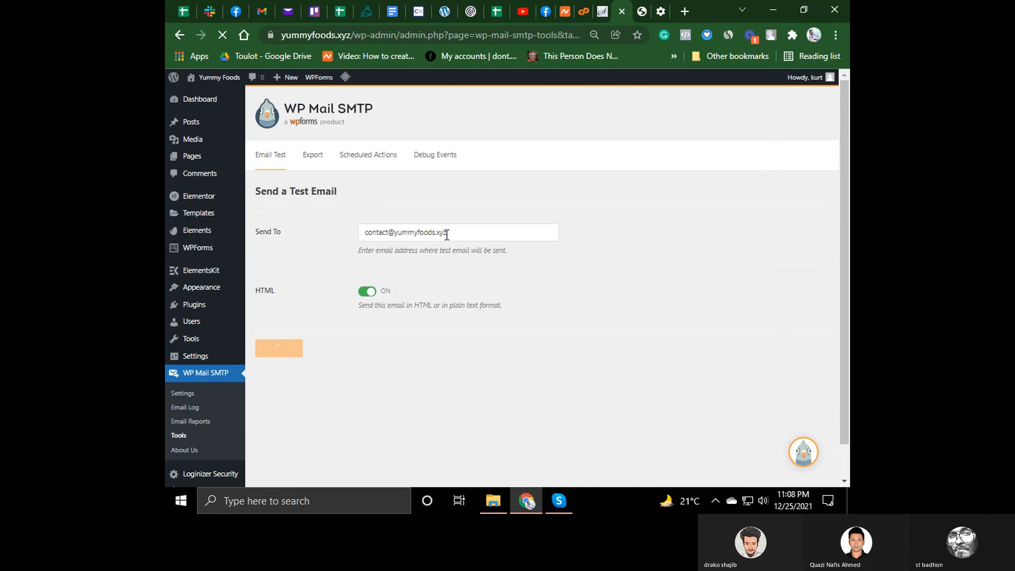
left_click(646, 11)
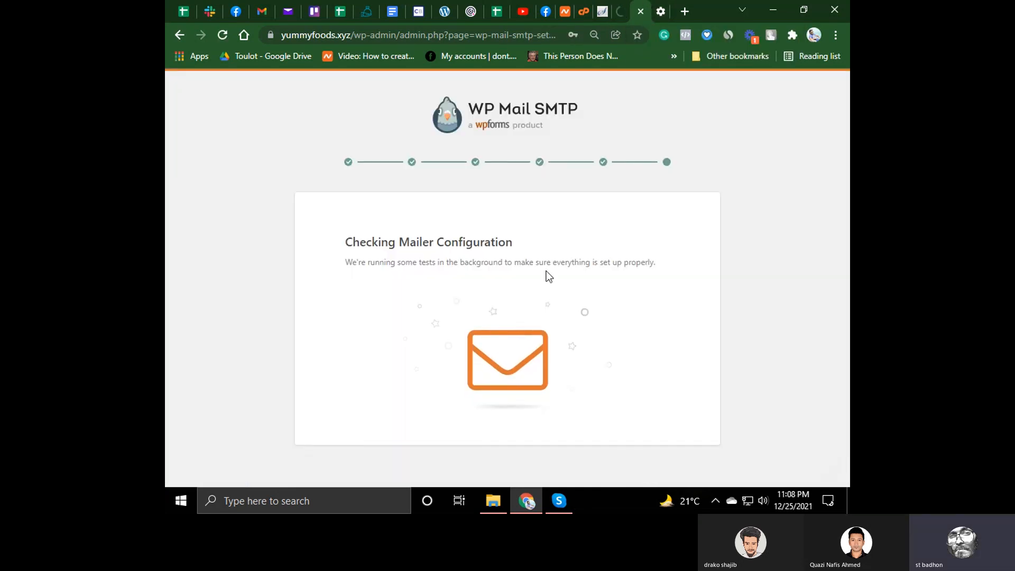
- Compare the incoming servers, outgoing servers and SMTP ports of the secure SSL/TLS and non-SSL mail client settings in cPanel
left_click(575, 9)
left_click(583, 11)
scroll(428, 363, "down", 3)
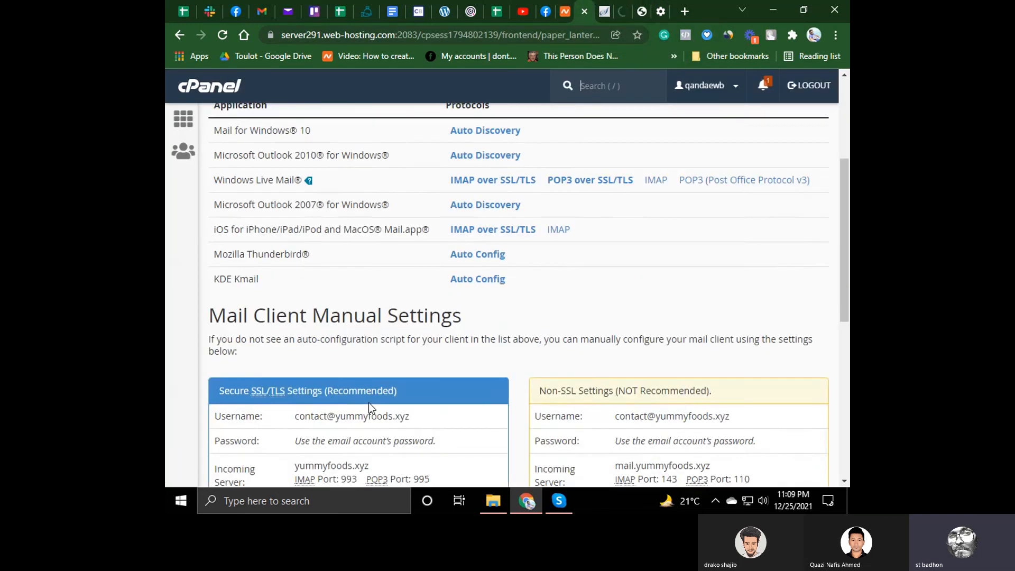
scroll(369, 402, "down", 3)
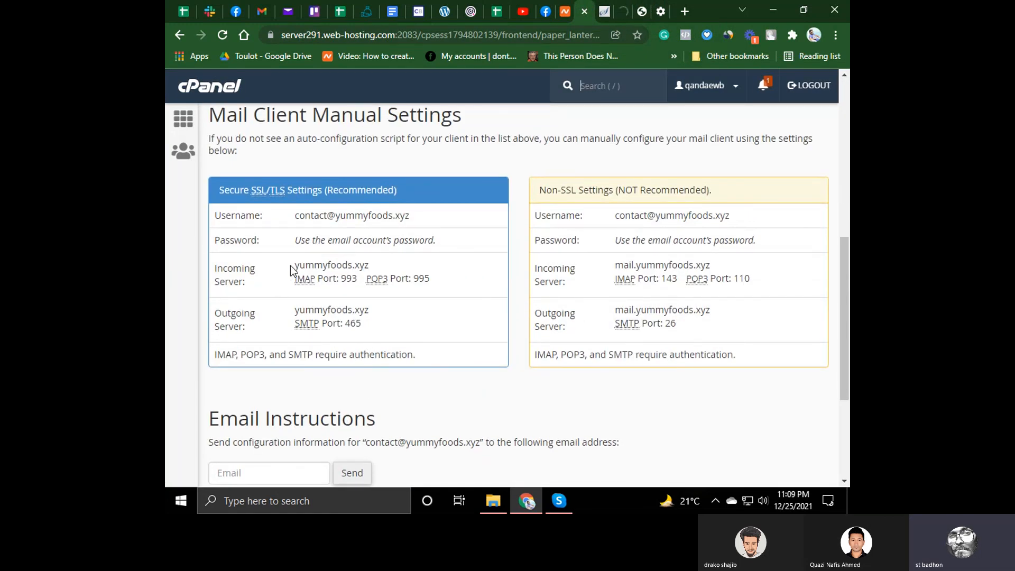
left_click_drag(294, 266, 440, 265)
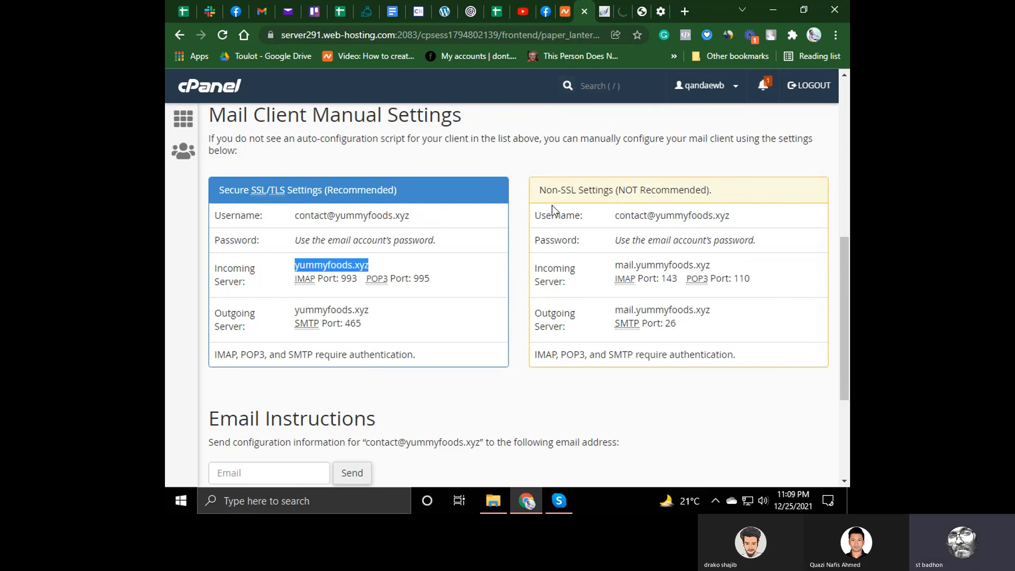
left_click_drag(614, 268, 711, 268)
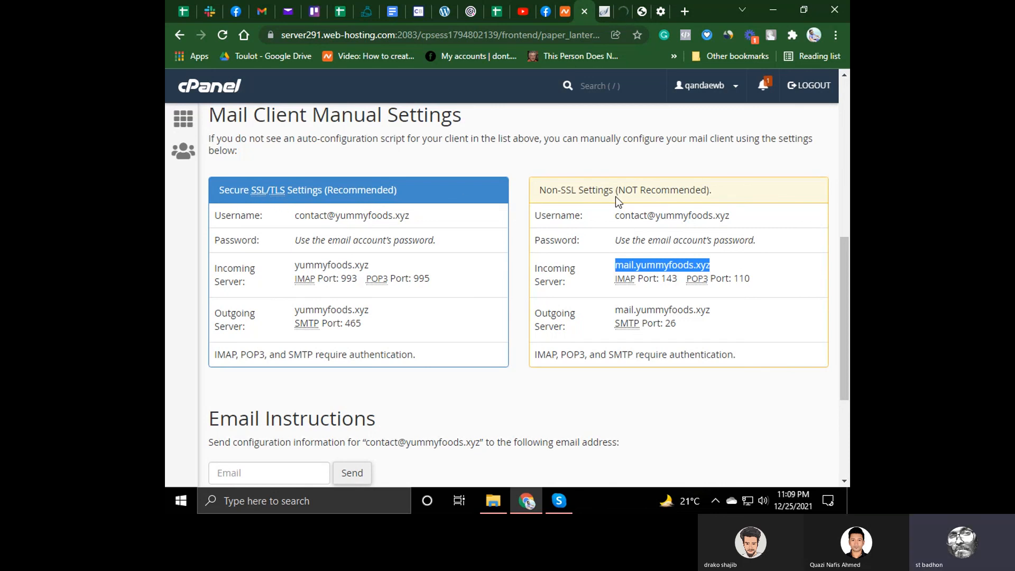
left_click(619, 266)
left_click_drag(619, 266, 711, 266)
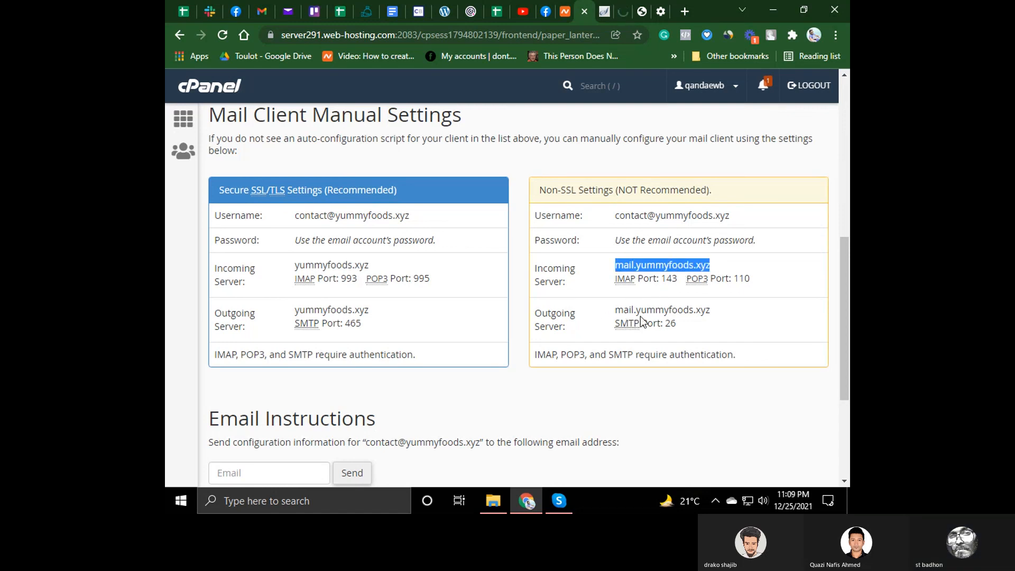
left_click_drag(617, 311, 712, 311)
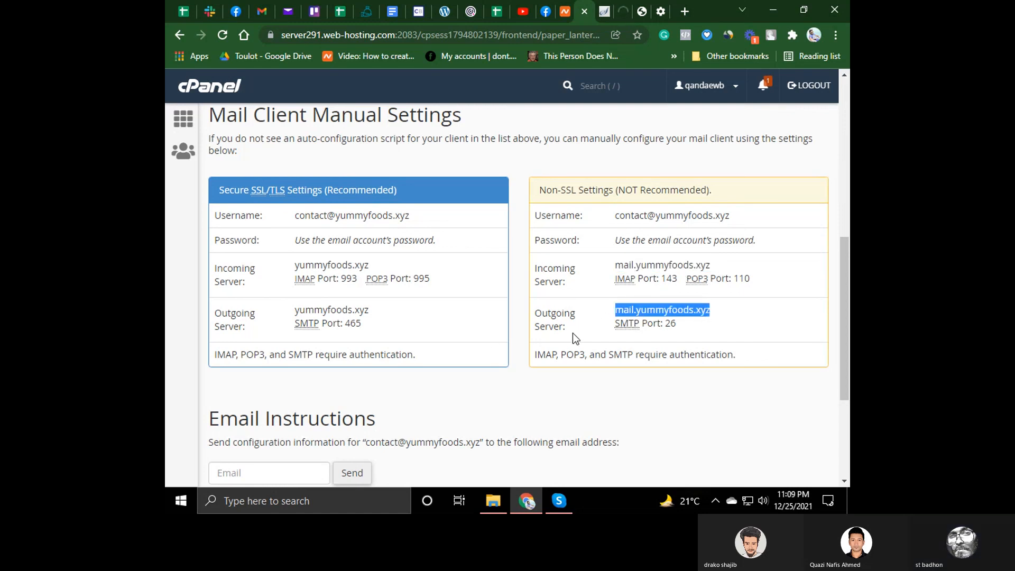
double_click(352, 323)
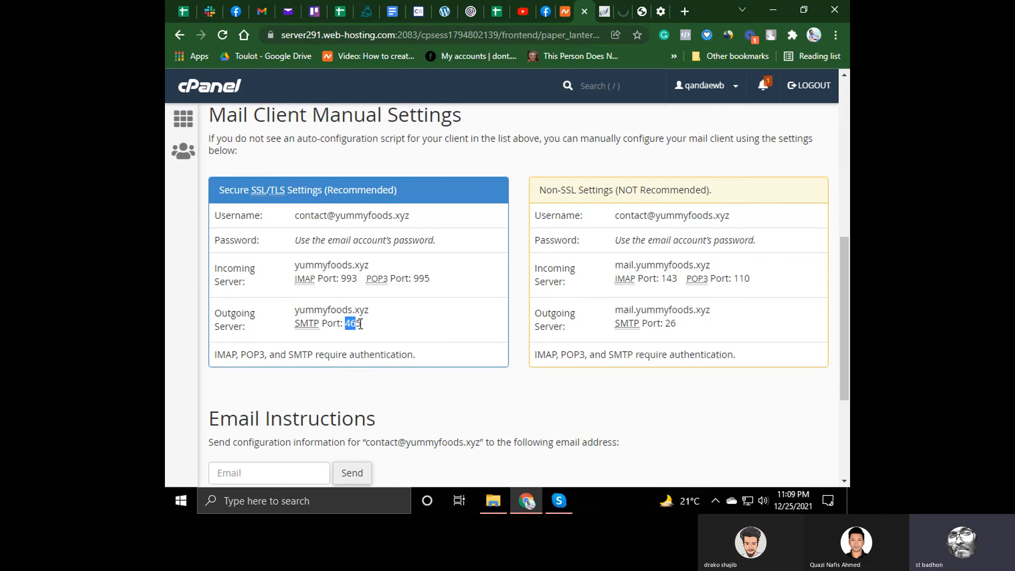
double_click(669, 324)
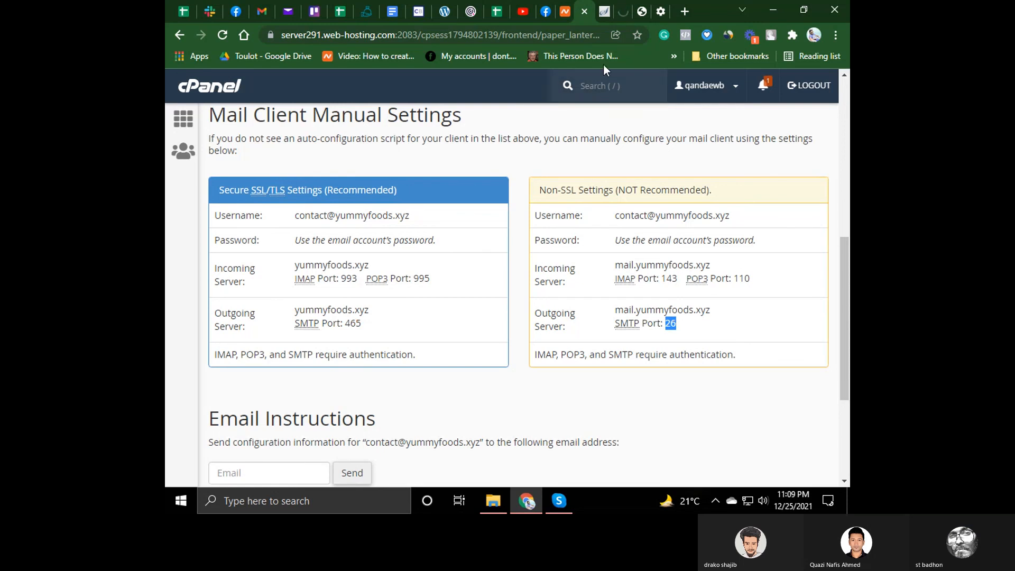
- Check the progress of the test email and of the wizard's configuration check, ending on the test email page
left_click(620, 13)
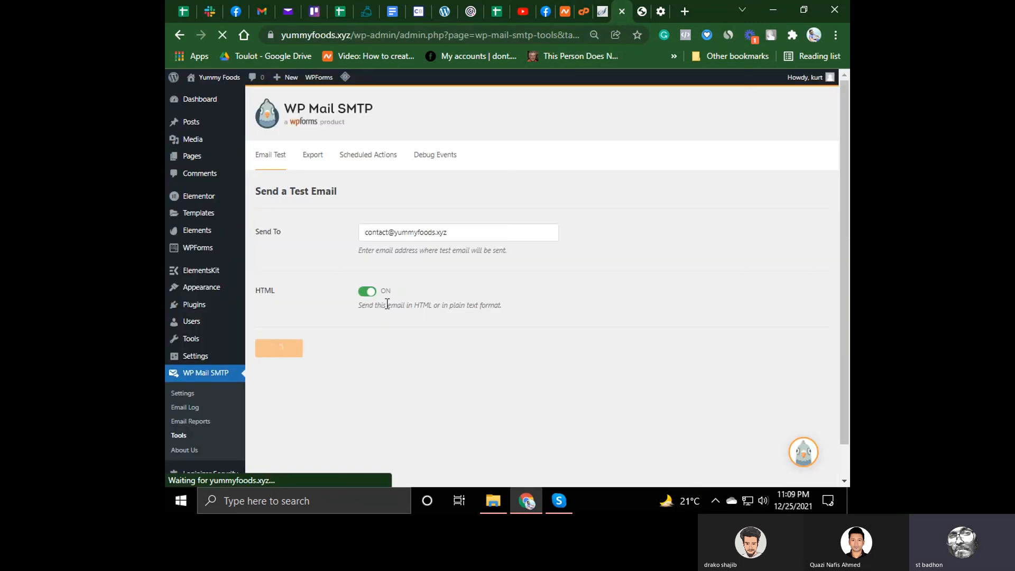
left_click(645, 12)
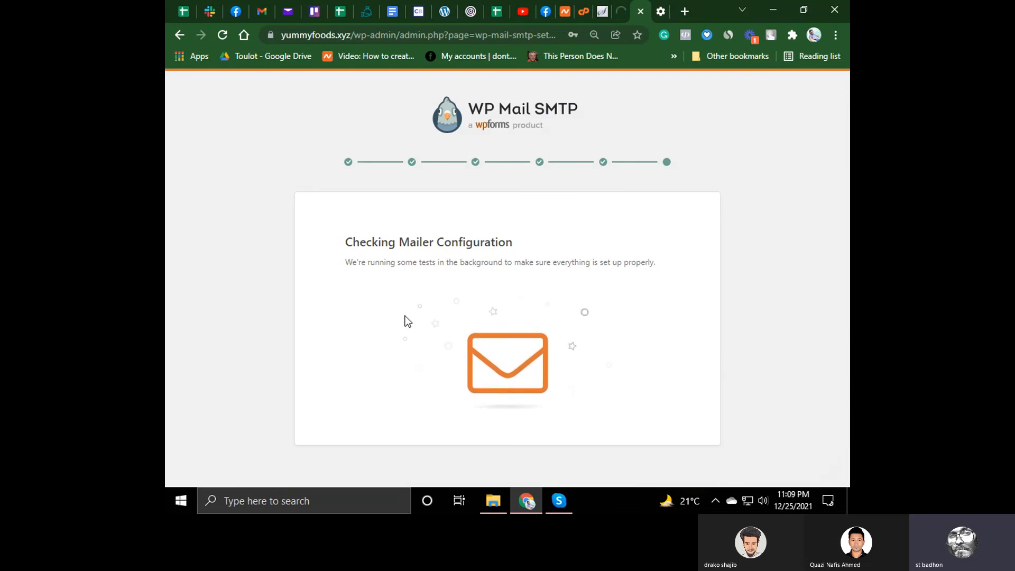
left_click(621, 9)
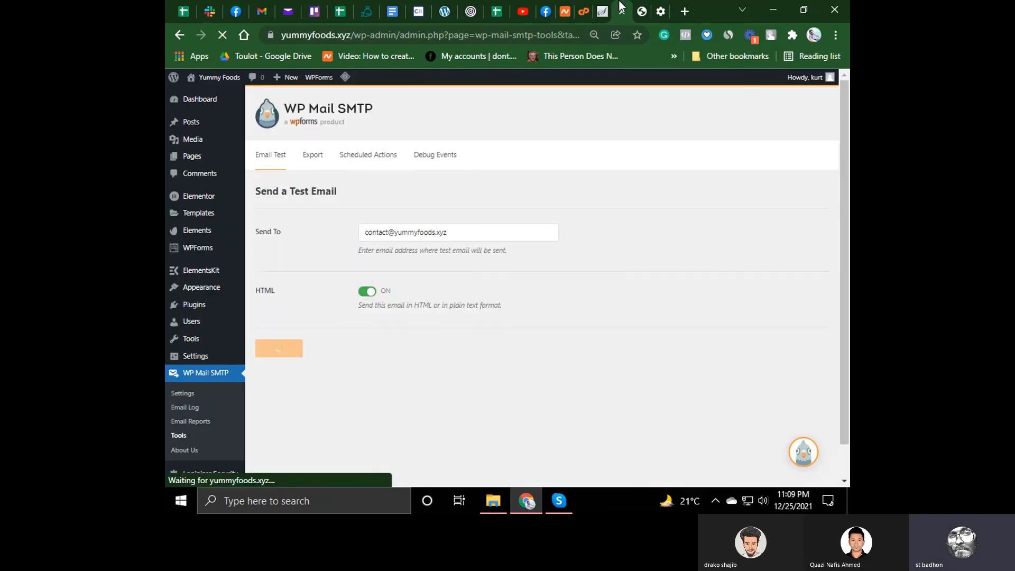
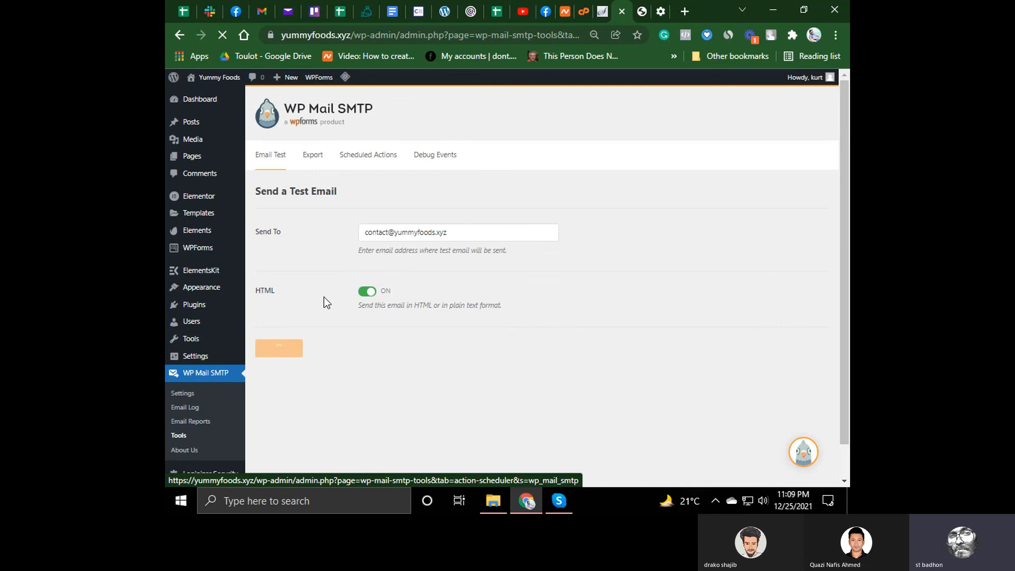
- Switch to cPanel, go back from the mail client settings to its main page and open the email Forwarders page
left_click(566, 11)
left_click(582, 7)
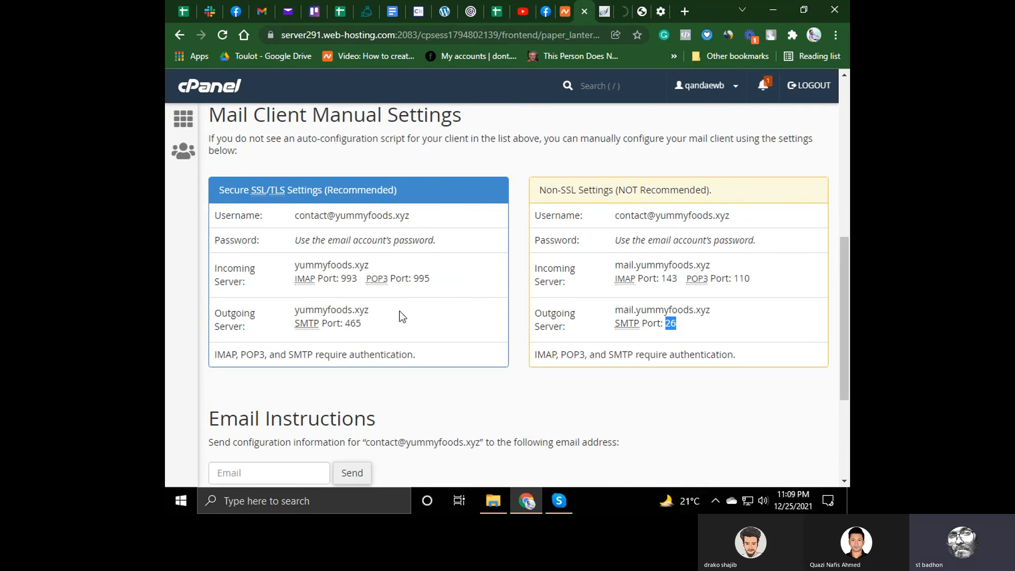
scroll(493, 254, "down", 3)
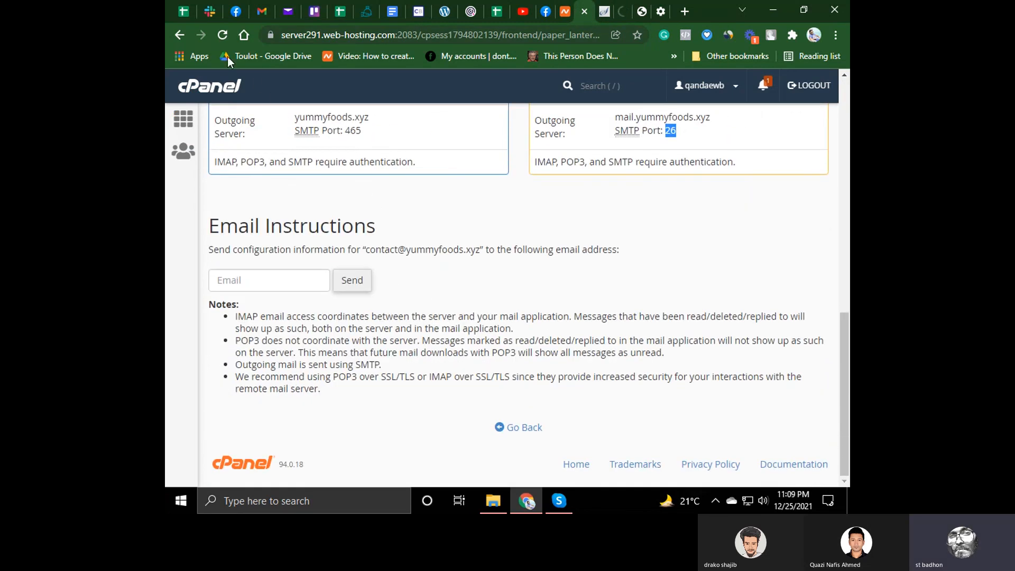
left_click(186, 35)
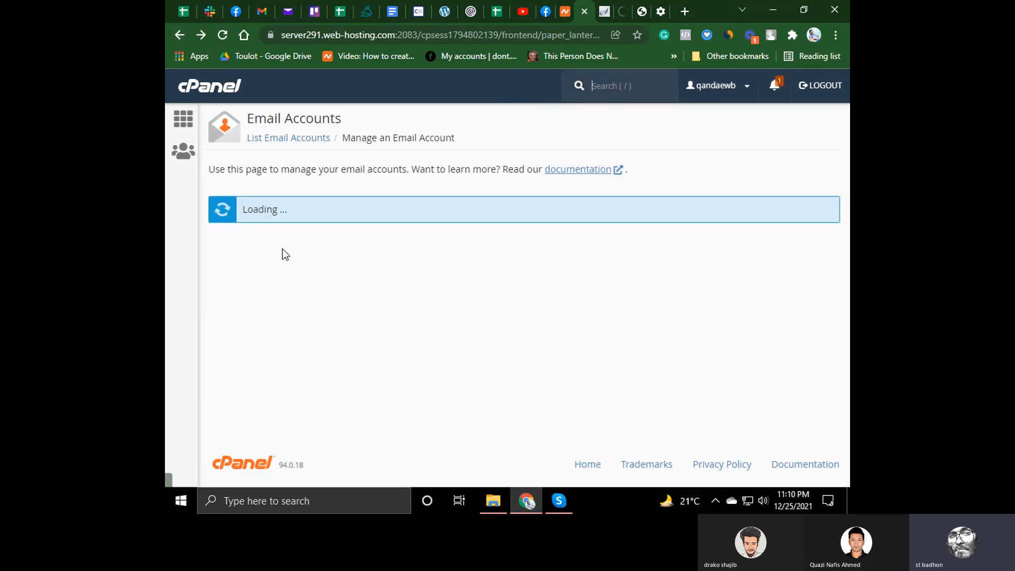
left_click(182, 37)
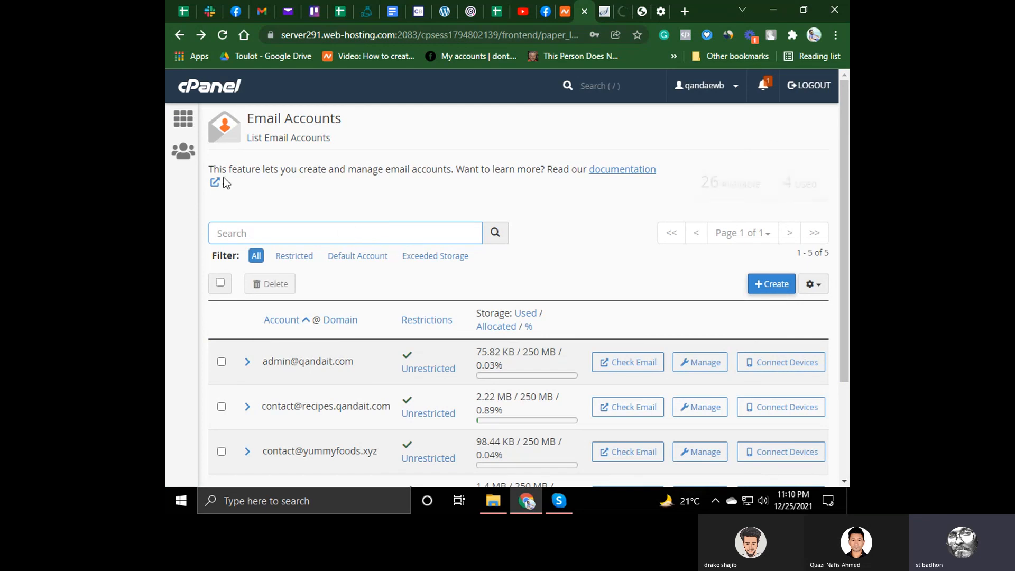
left_click(178, 32)
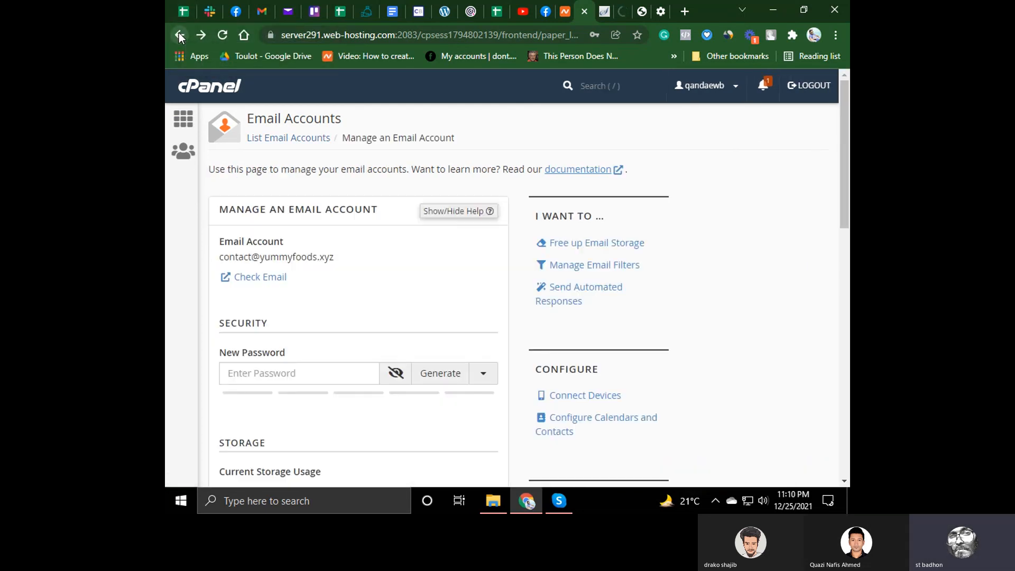
left_click(179, 32)
right_click(179, 32)
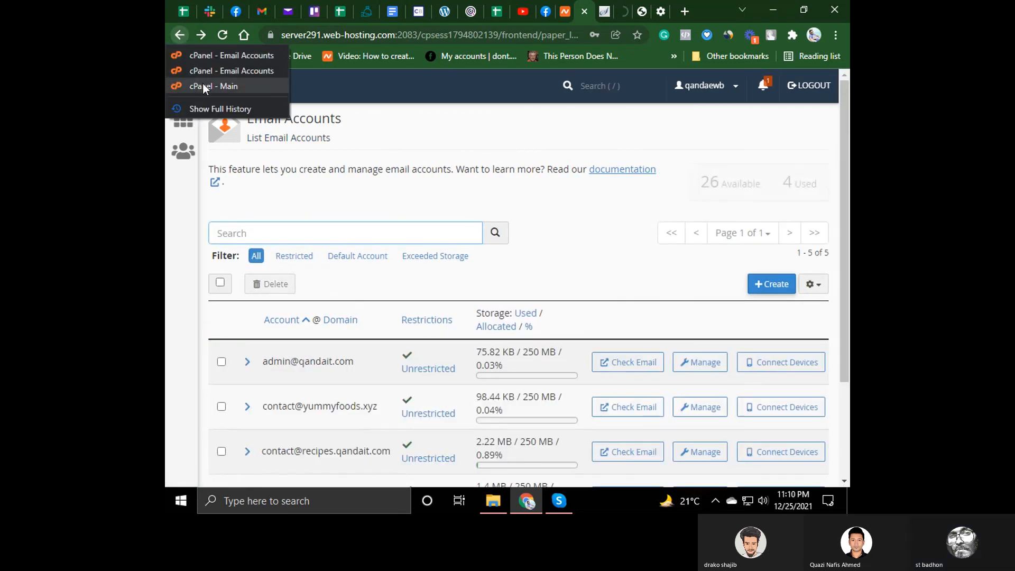
left_click(202, 84)
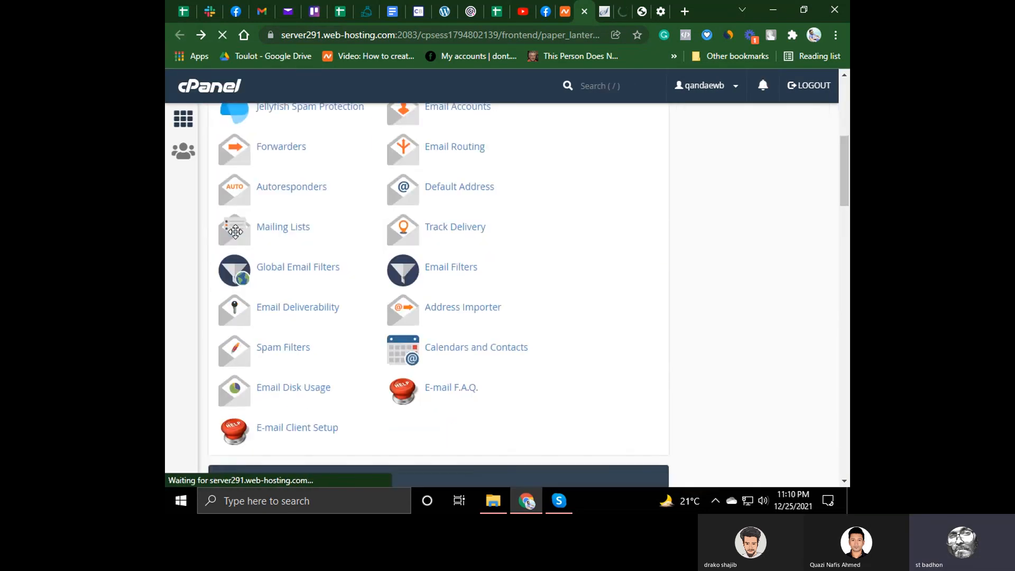
scroll(405, 249, "down", 2)
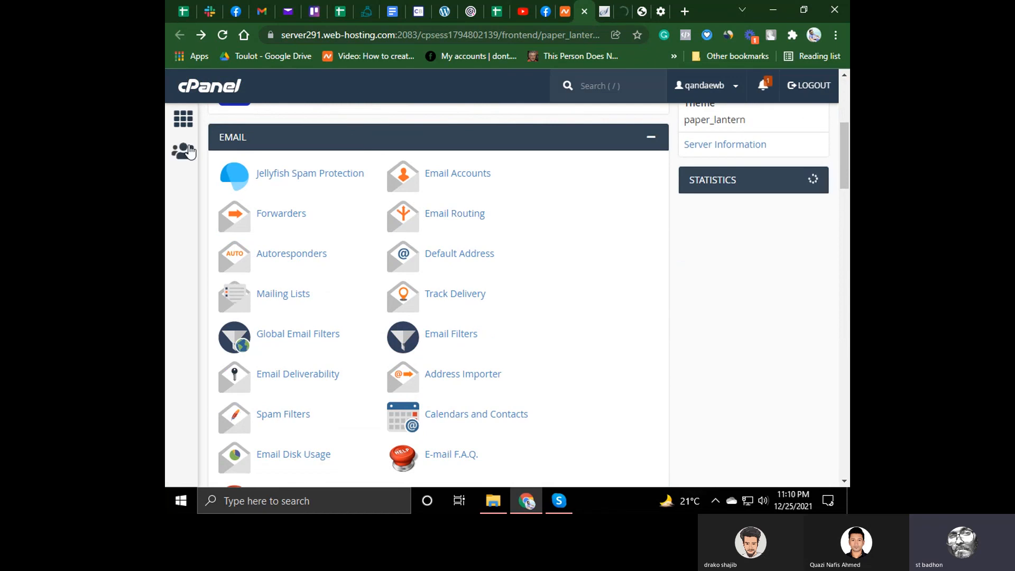
left_click(276, 219)
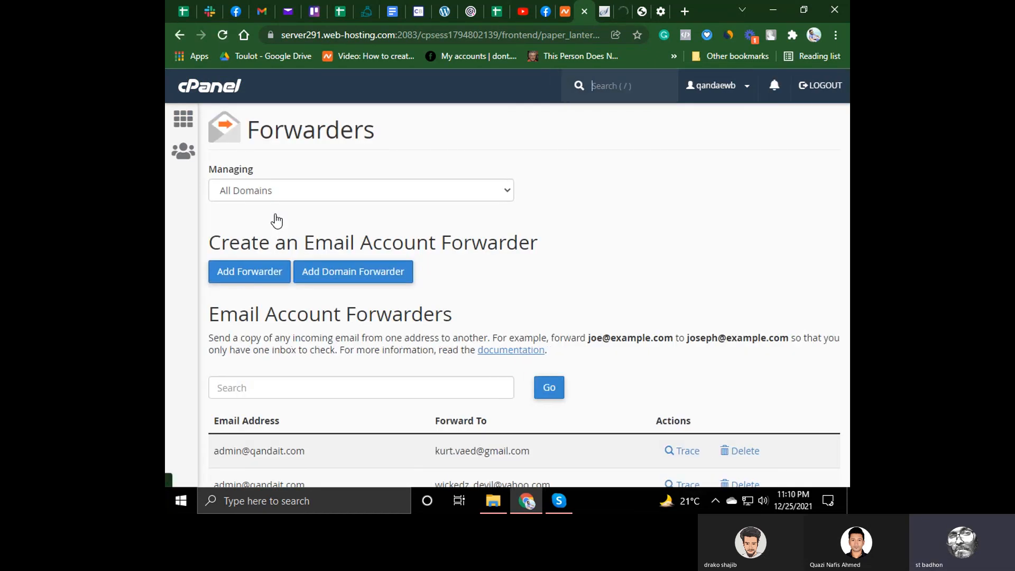
scroll(275, 201, "down", 3)
scroll(272, 196, "up", 3)
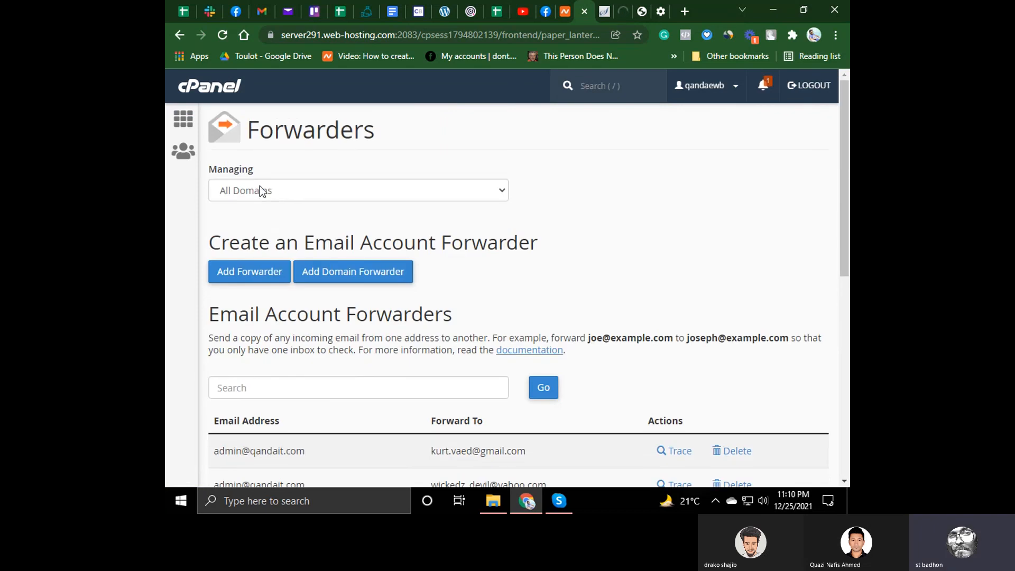
left_click(238, 276)
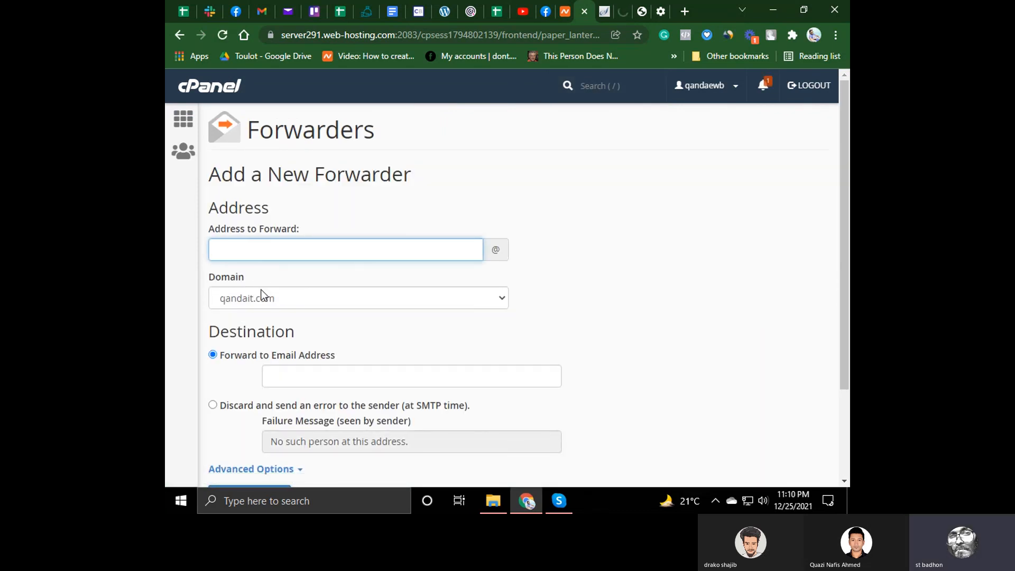
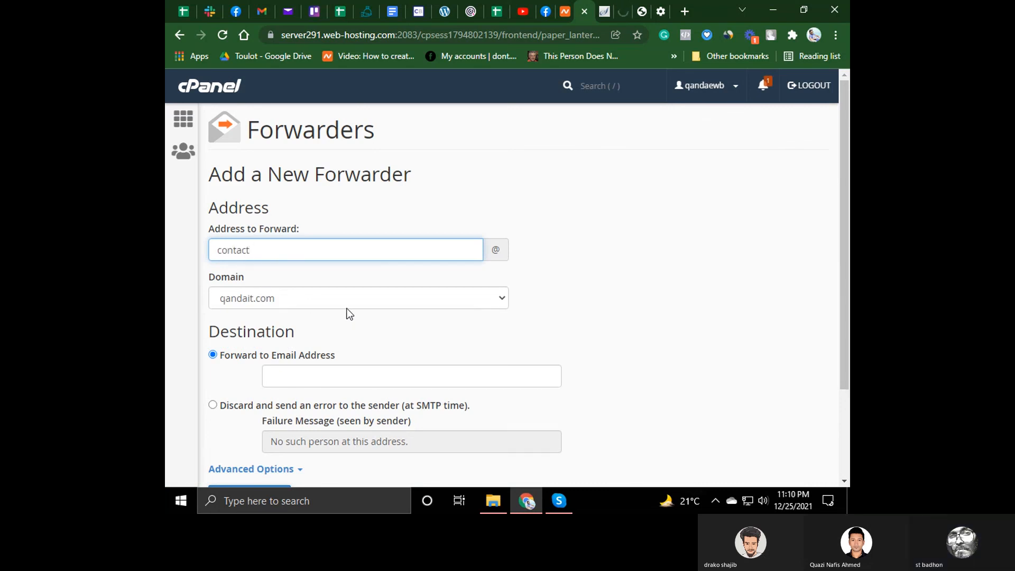
left_click(507, 303)
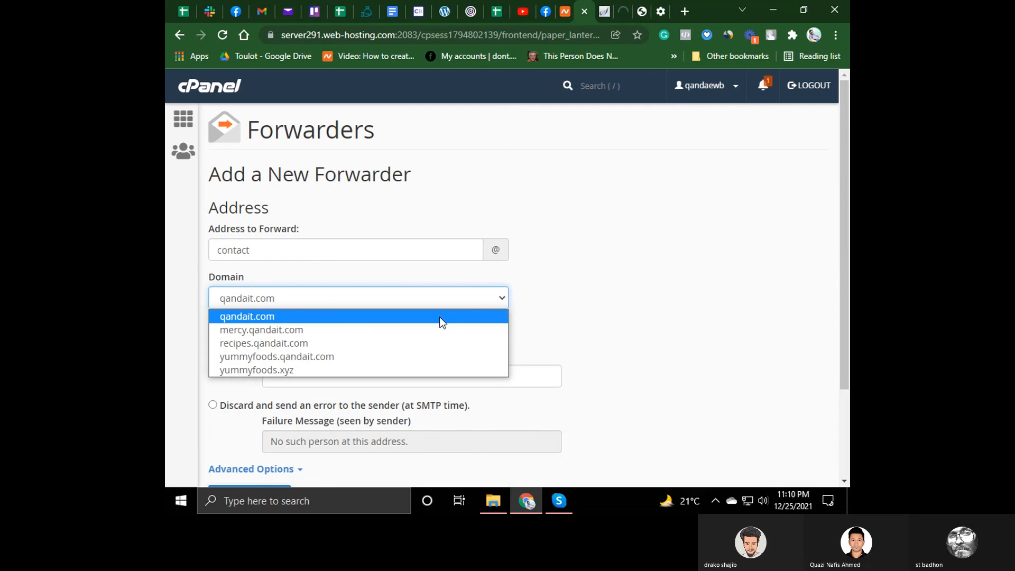
left_click(320, 370)
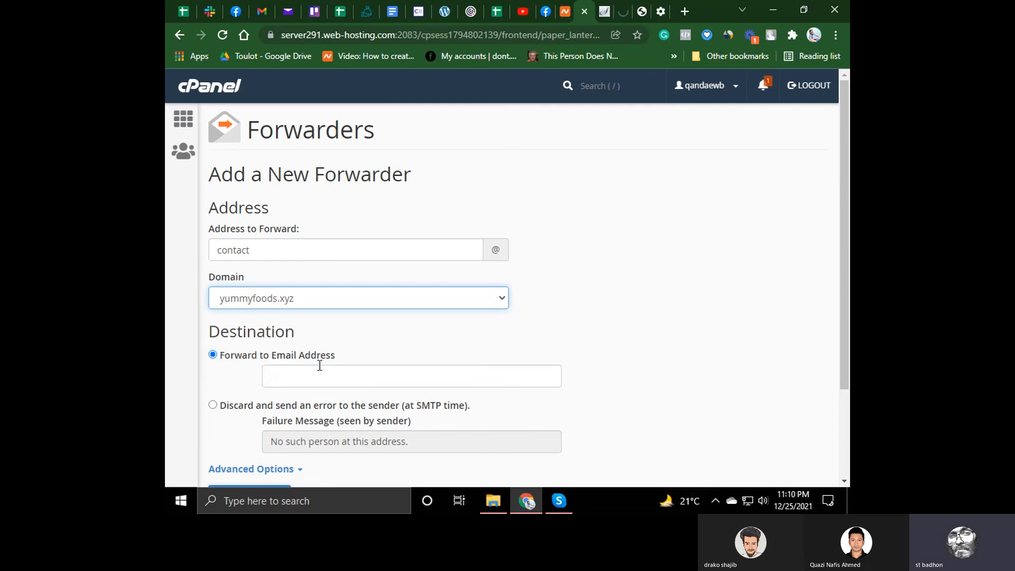
scroll(166, 298, "down", 3)
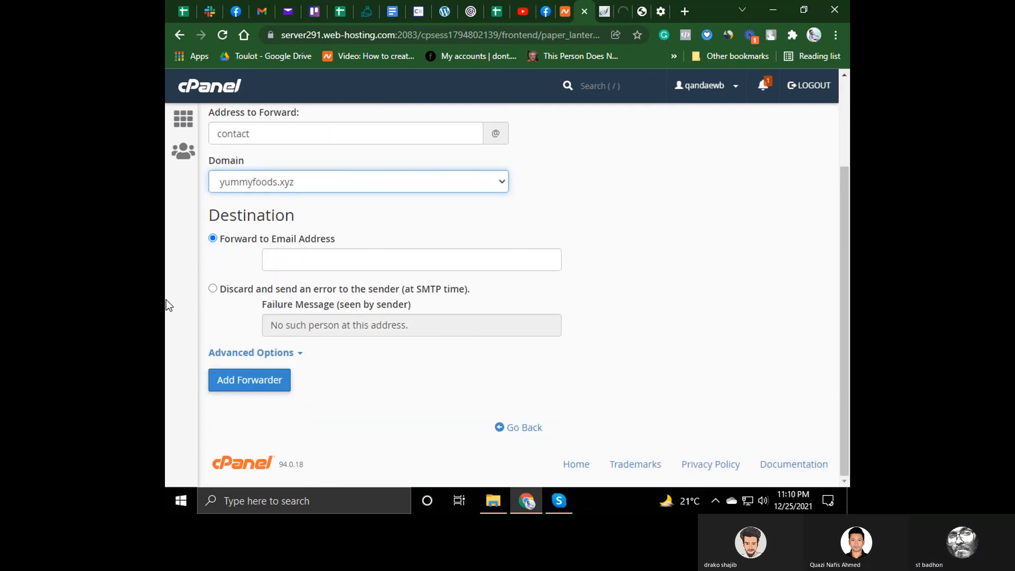
- Enter the recipient's Gmail address as the forwarding destination and add the forwarder
left_click(359, 261)
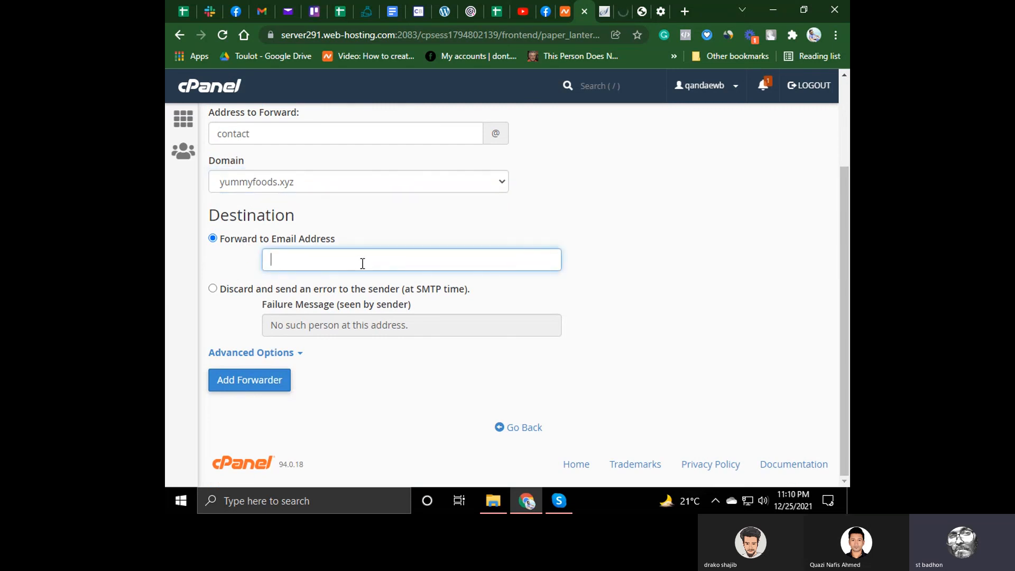
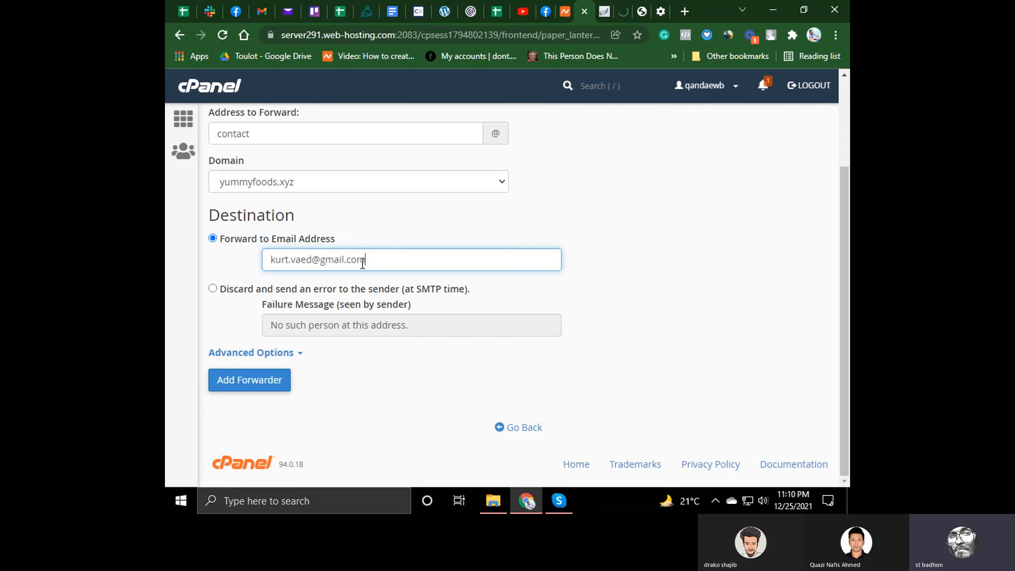
left_click(236, 388)
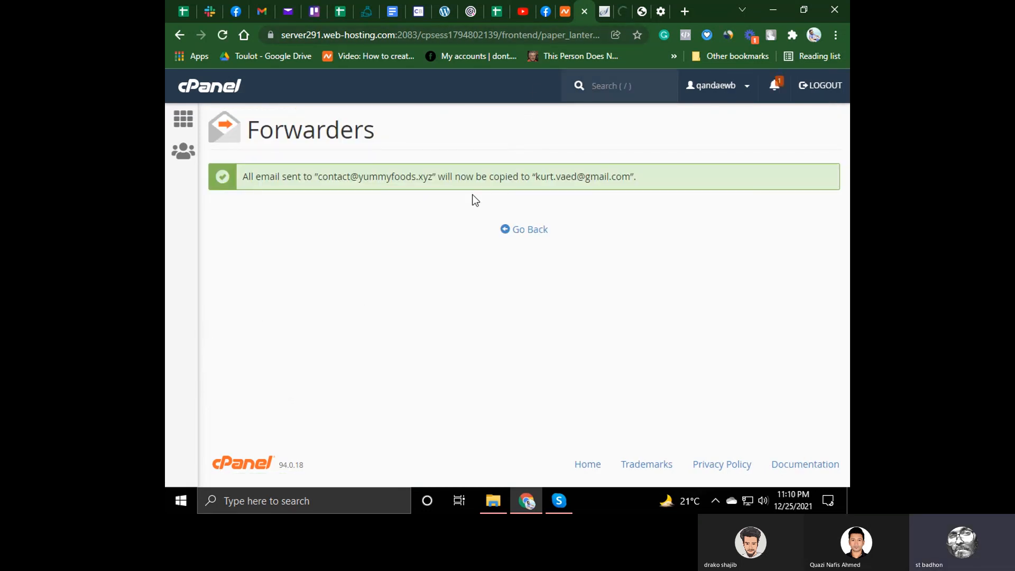
- Start troubleshooting from WP Mail SMTP's setup wizard and review the outcome of the earlier test email
left_click(623, 6)
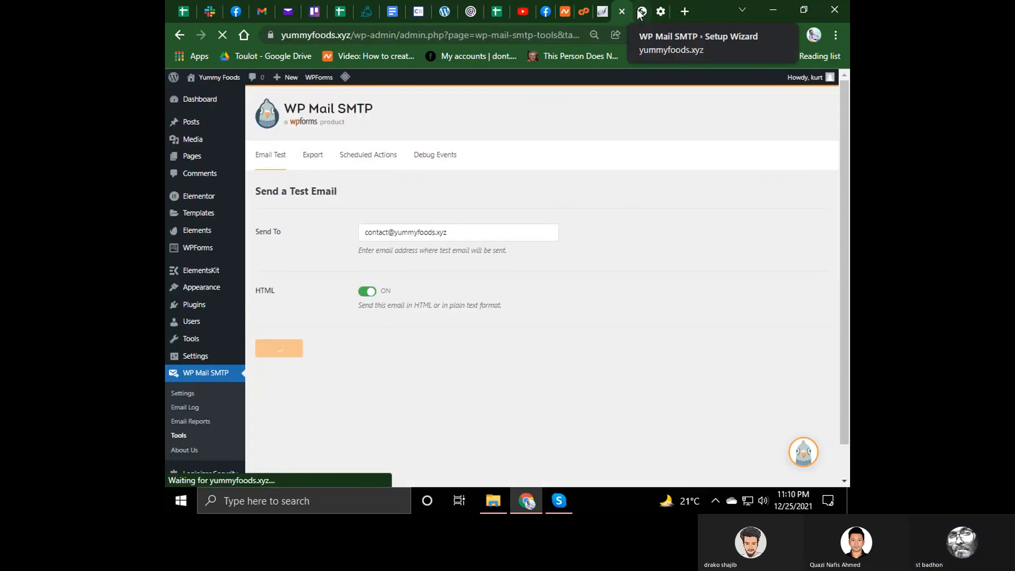
left_click(641, 12)
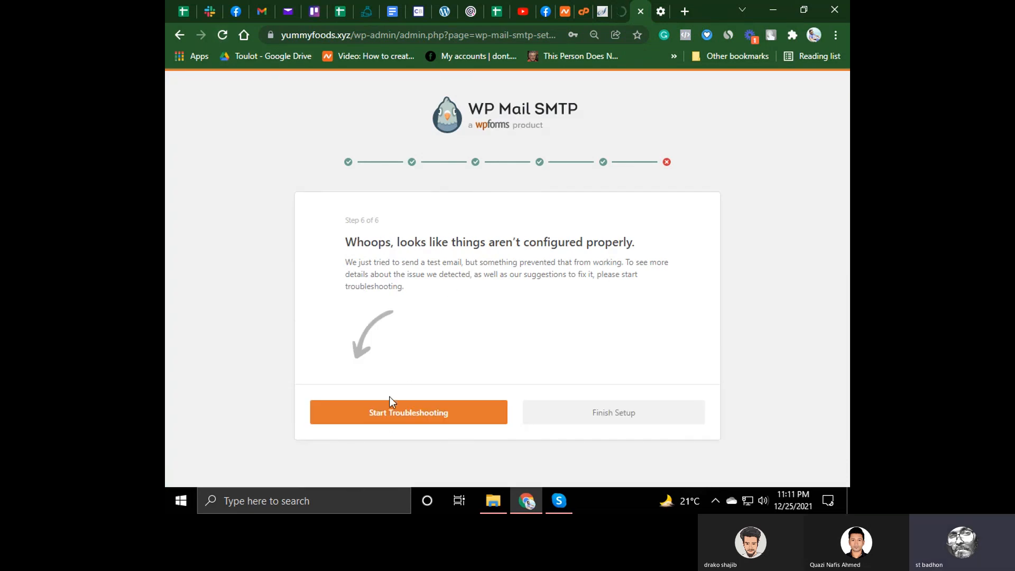
left_click(431, 416)
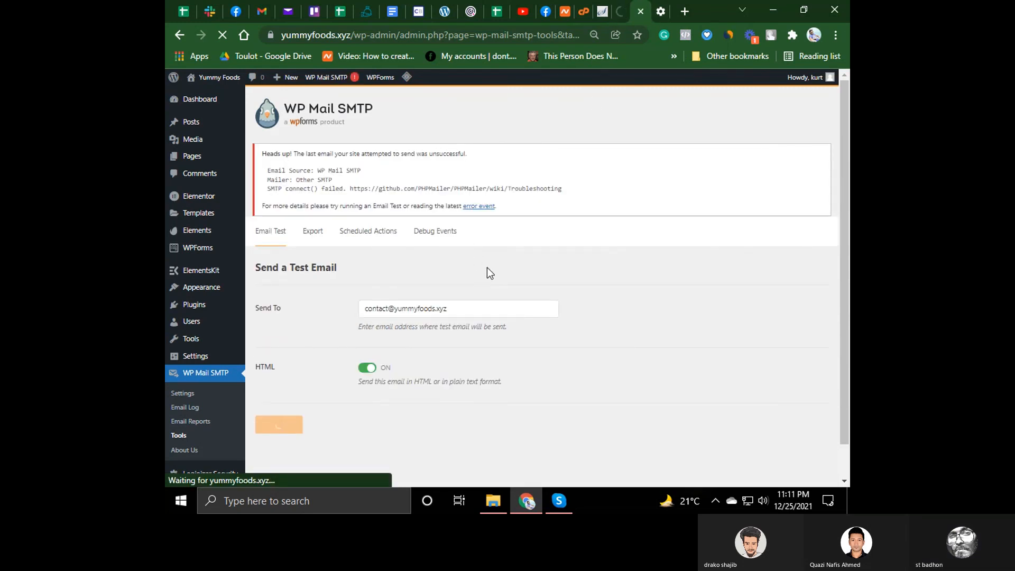
scroll(415, 243, "down", 1)
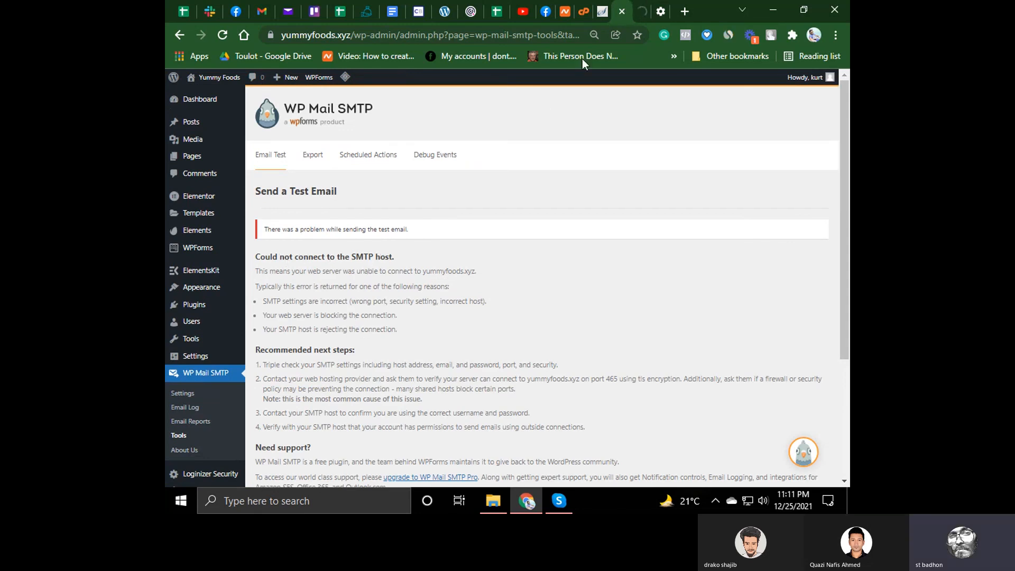
left_click(633, 4)
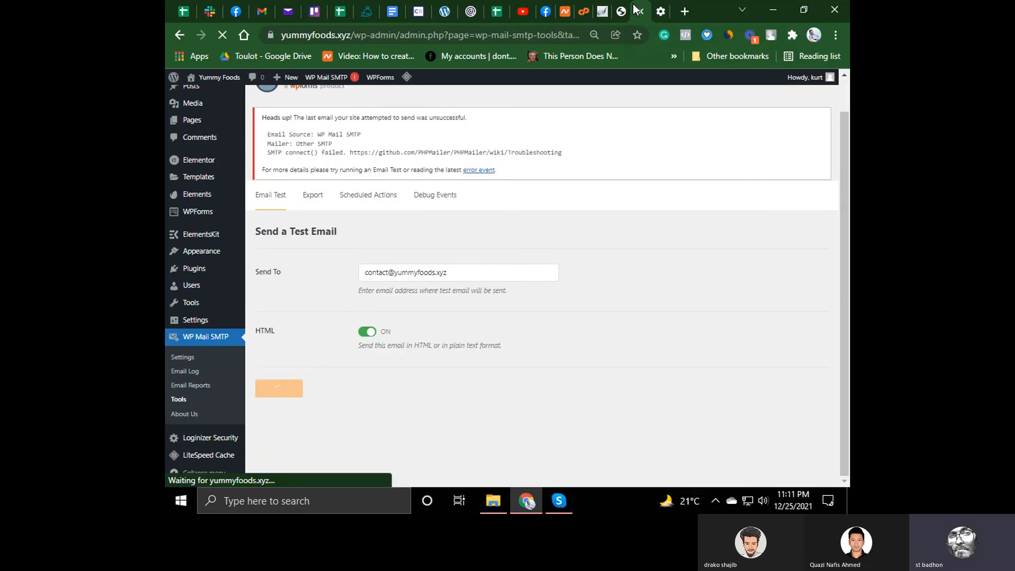
left_click(622, 11)
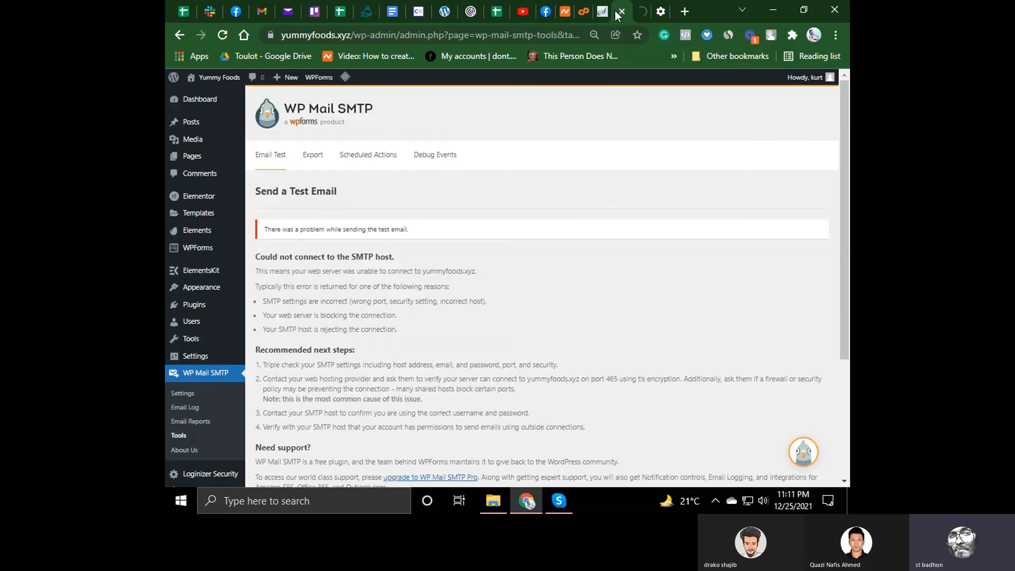
left_click(635, 11)
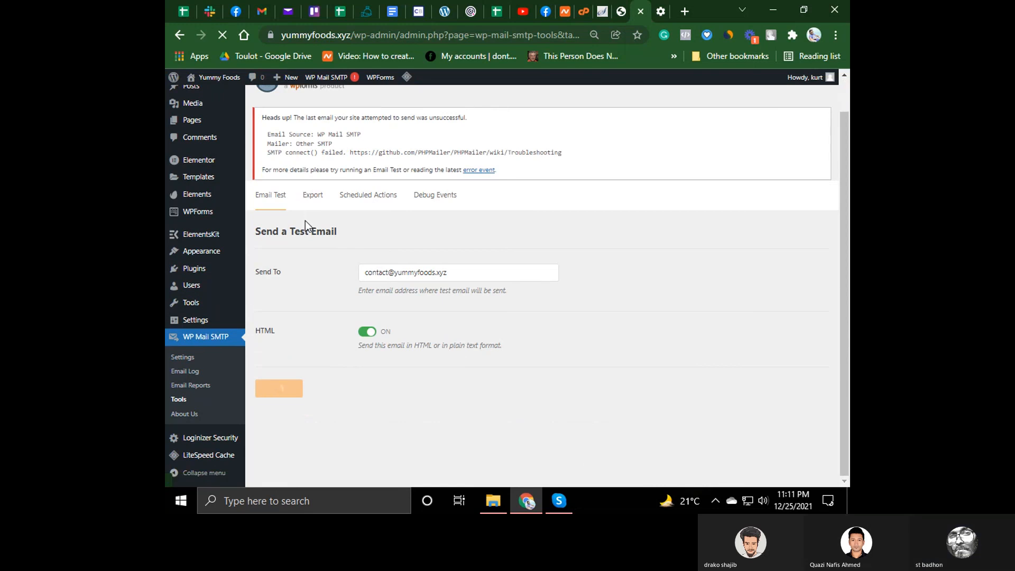
- Open the WP Mail SMTP settings in place of the test pages and review the Other SMTP host, encryption and port
left_click(196, 359)
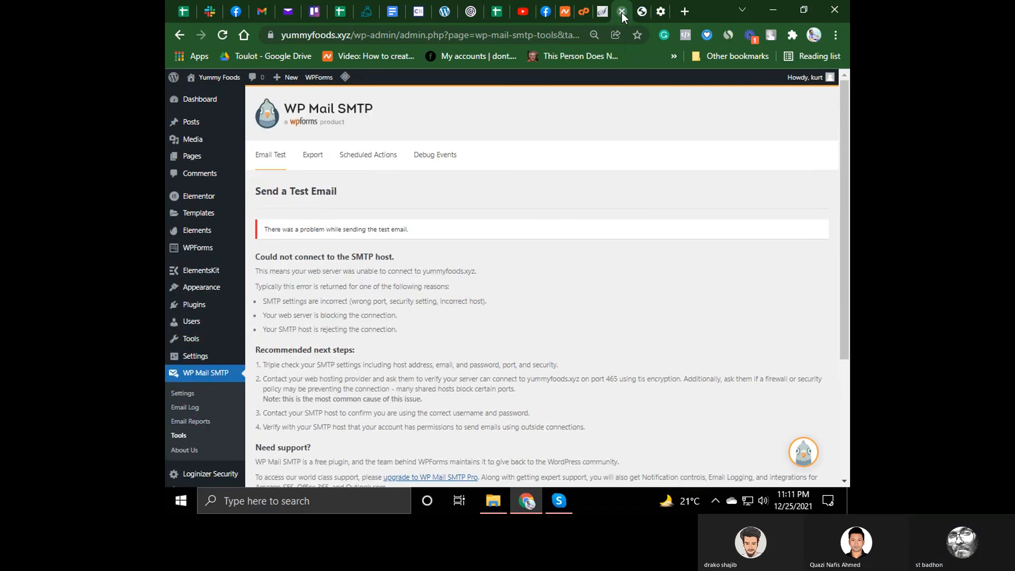
left_click(622, 12)
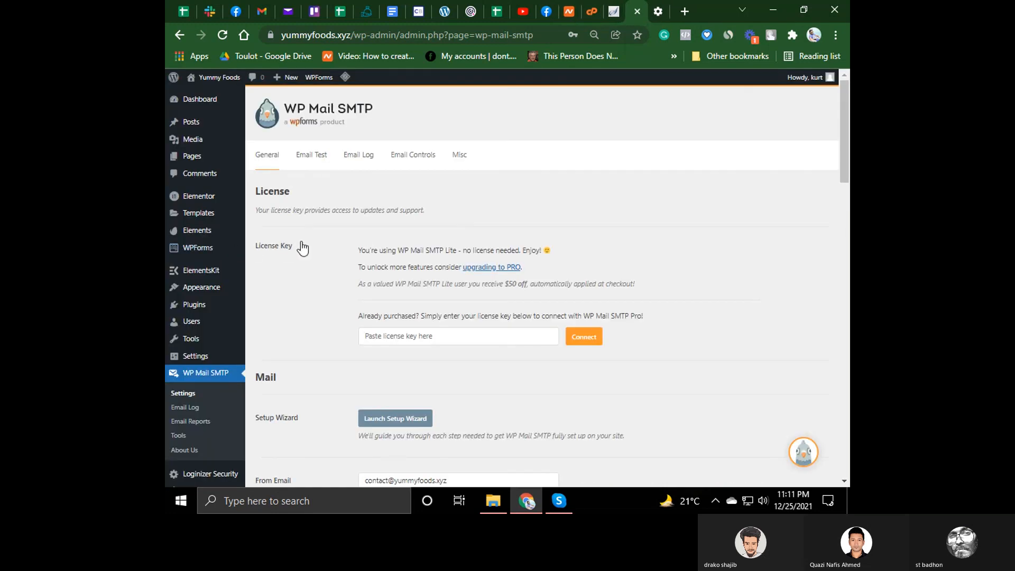
scroll(353, 239, "down", 5)
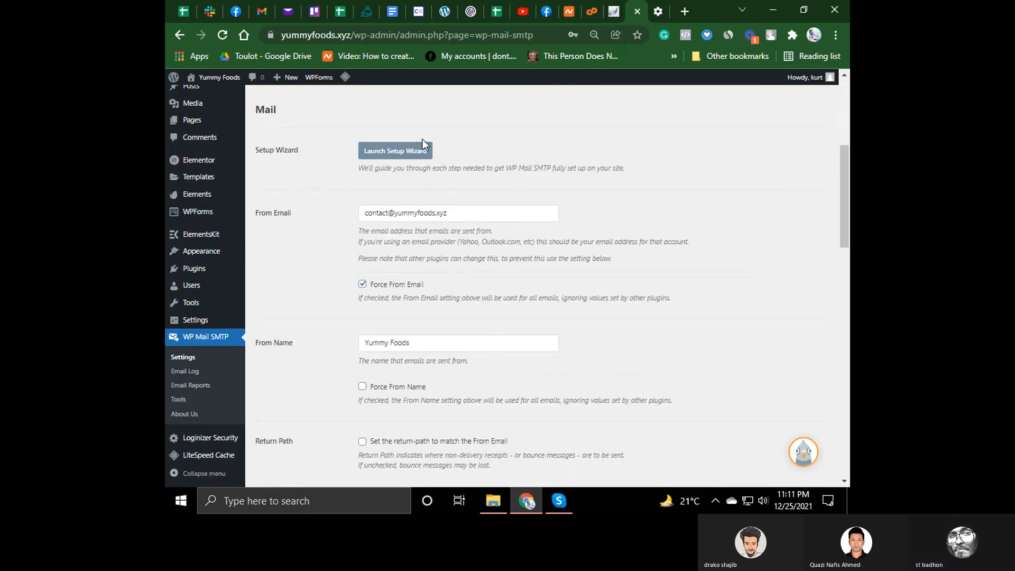
scroll(319, 255, "down", 4)
scroll(318, 255, "down", 5)
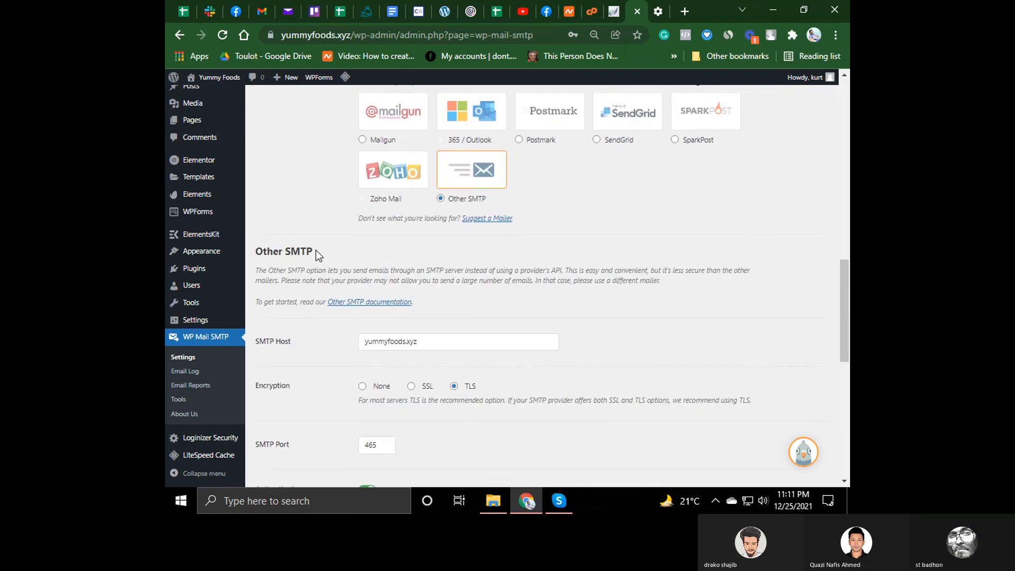
scroll(443, 240, "down", 2)
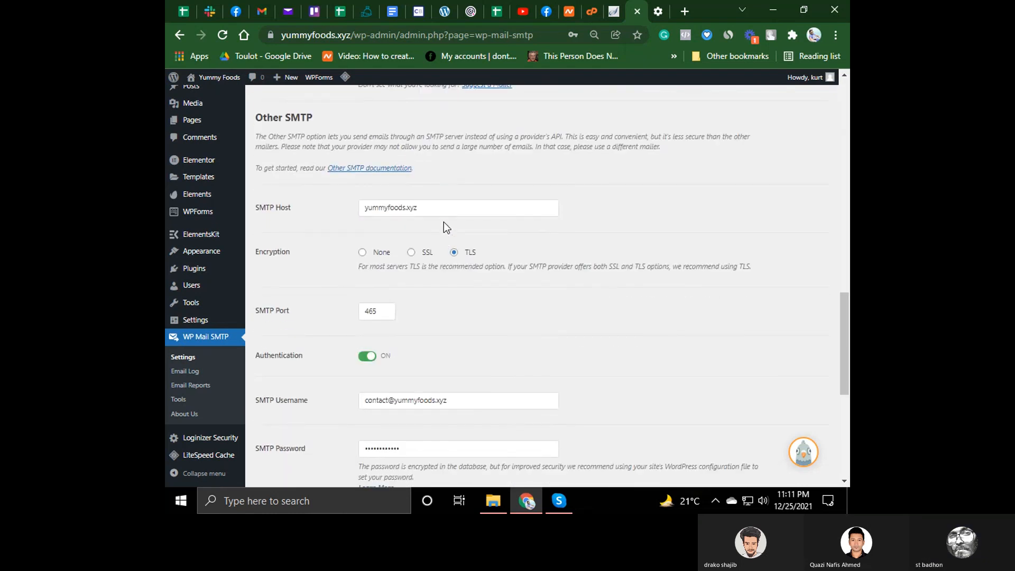
left_click(464, 215)
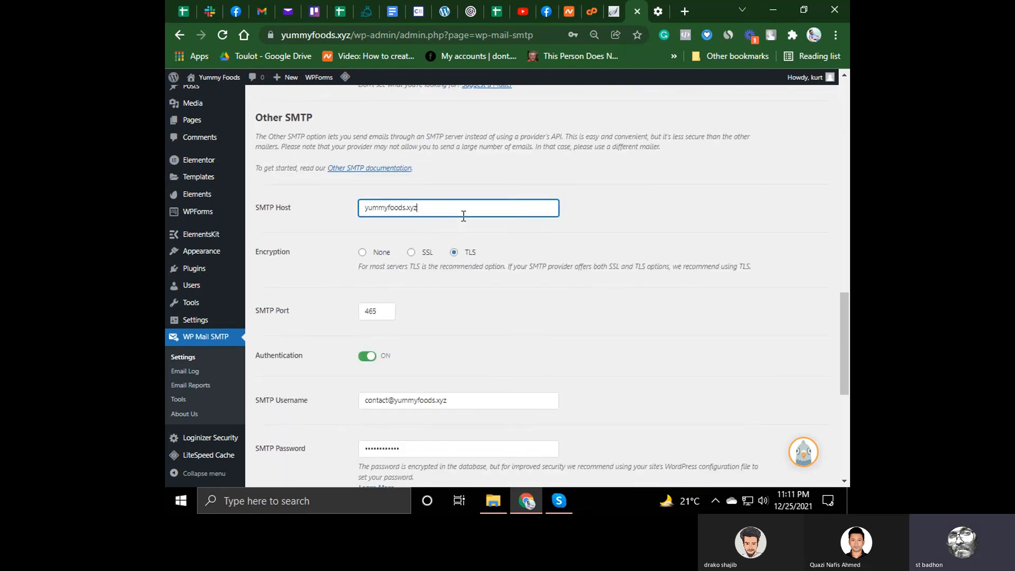
left_click(591, 12)
right_click(181, 36)
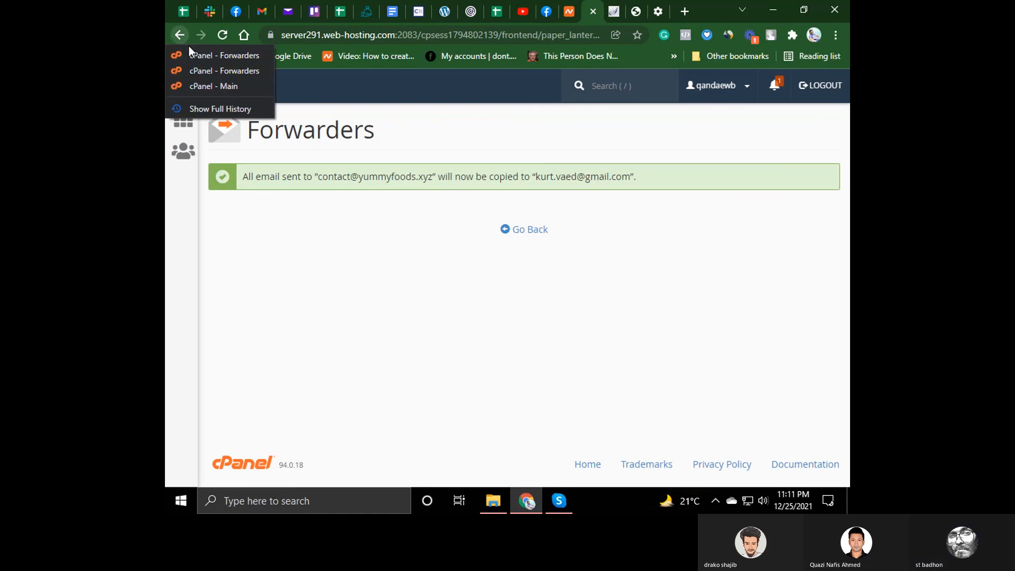
left_click(240, 91)
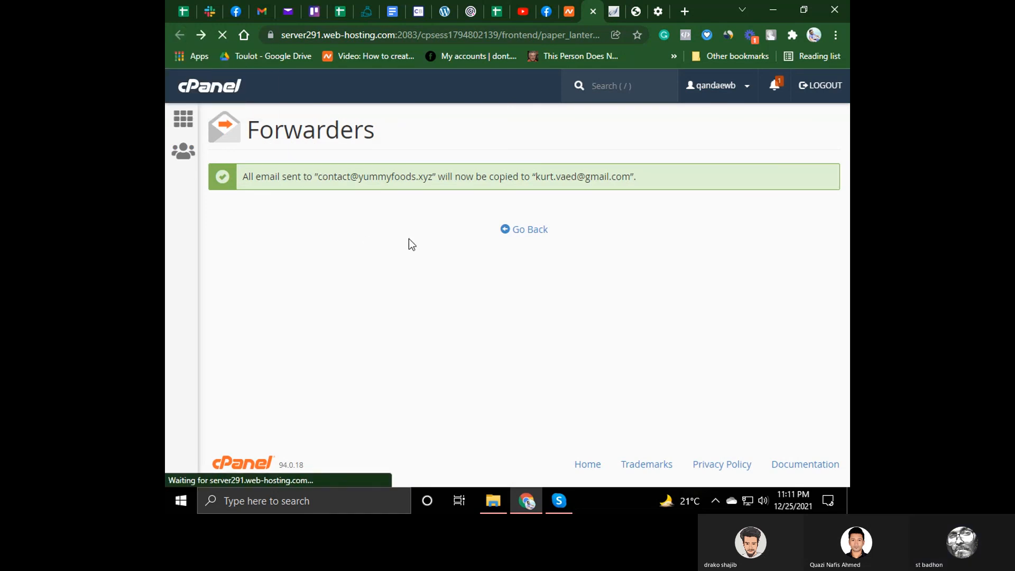
left_click(568, 6)
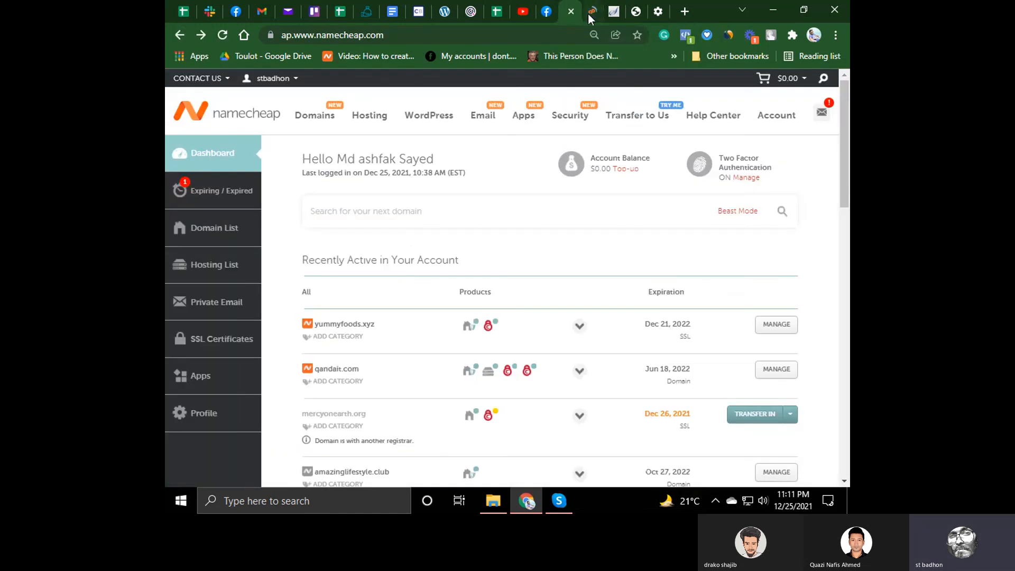
left_click(588, 14)
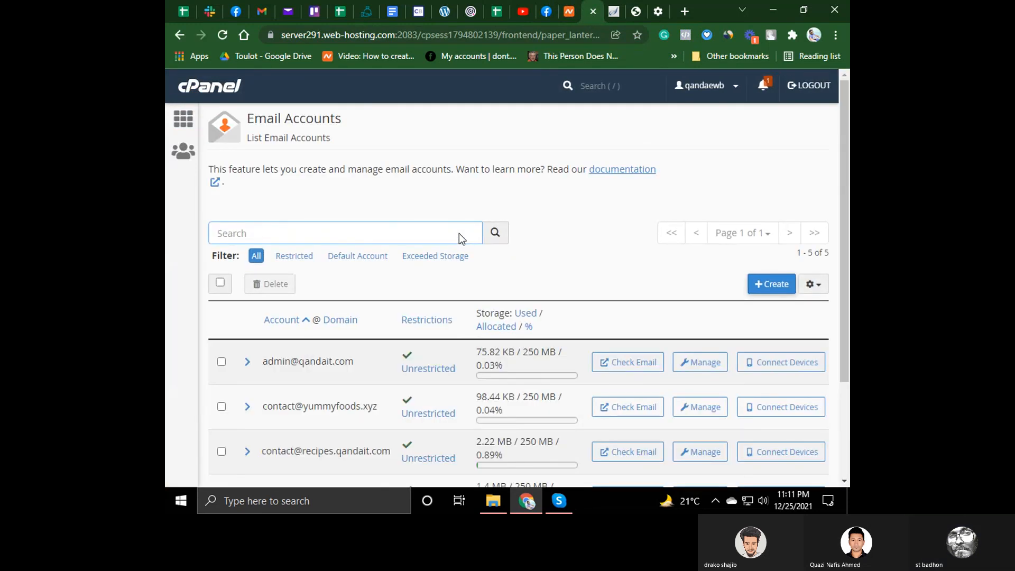
scroll(312, 335, "down", 3)
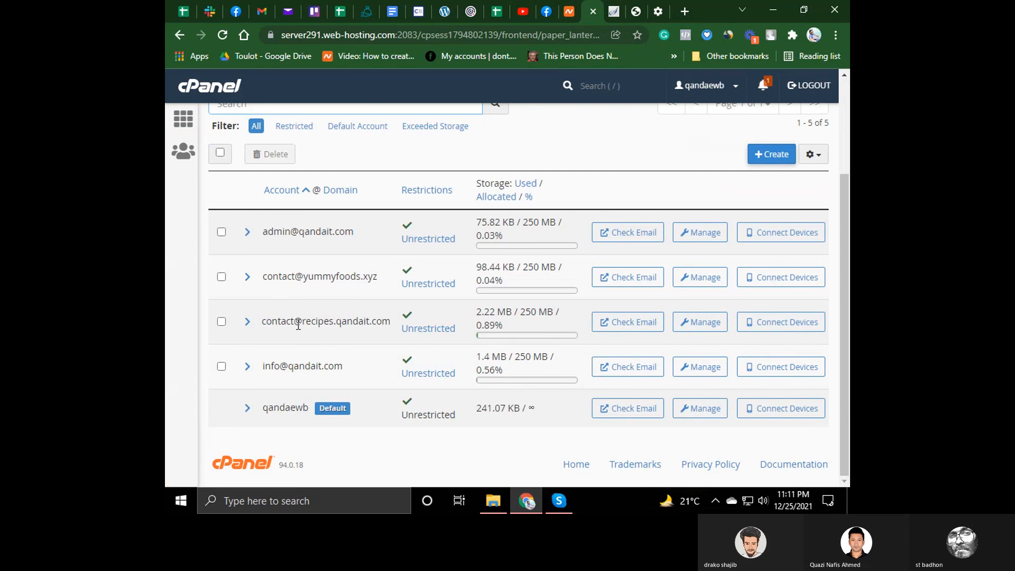
left_click(699, 277)
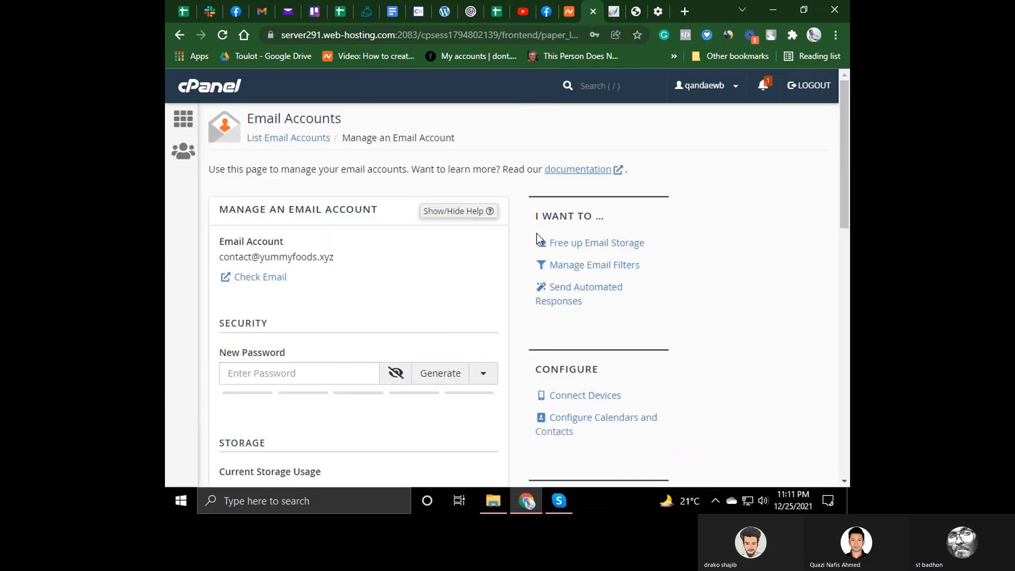
left_click(571, 397)
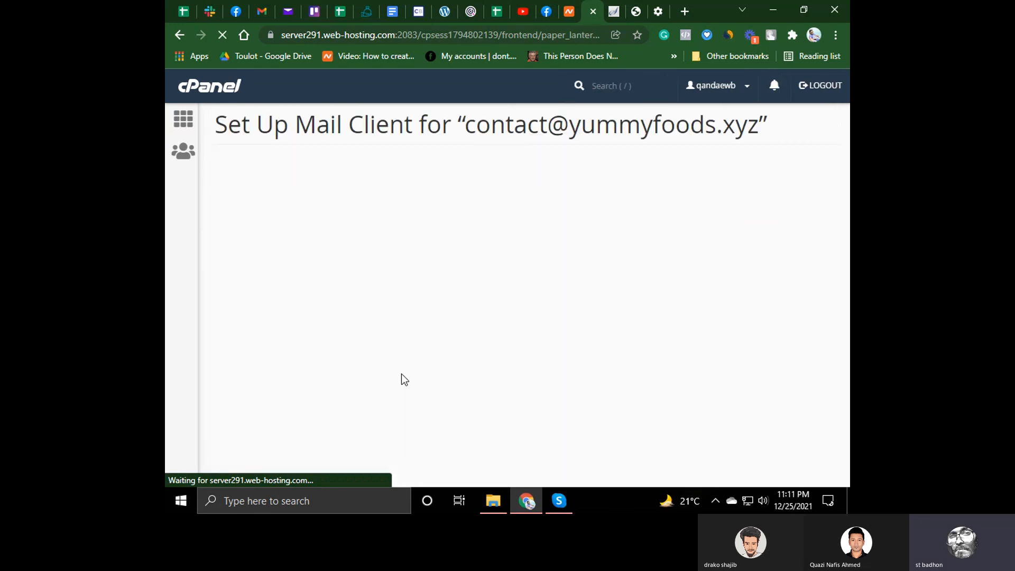
scroll(370, 325, "down", 7)
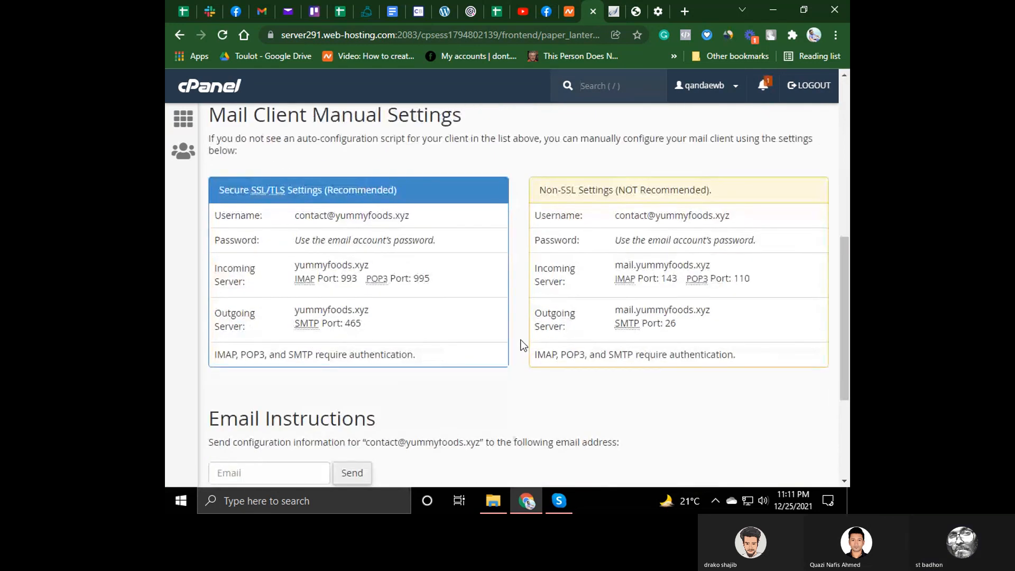
- Copy the non-SSL mail server name mail.yummyfoods.xyz from cPanel into WP Mail SMTP as the SMTP host
left_click_drag(615, 270, 712, 269)
key("ctrl+c")
left_click(636, 11)
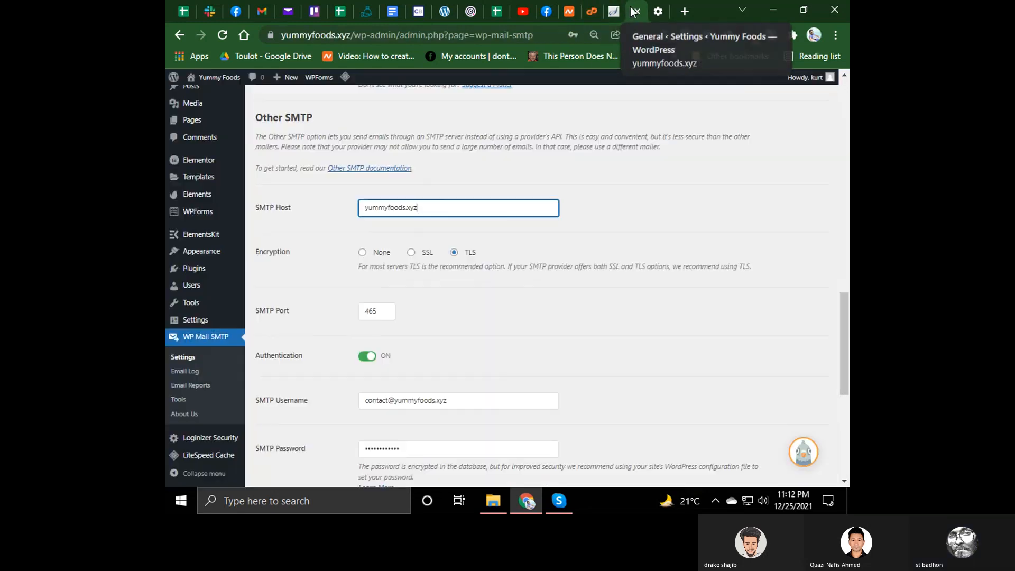
triple_click(435, 207)
key("ctrl+v")
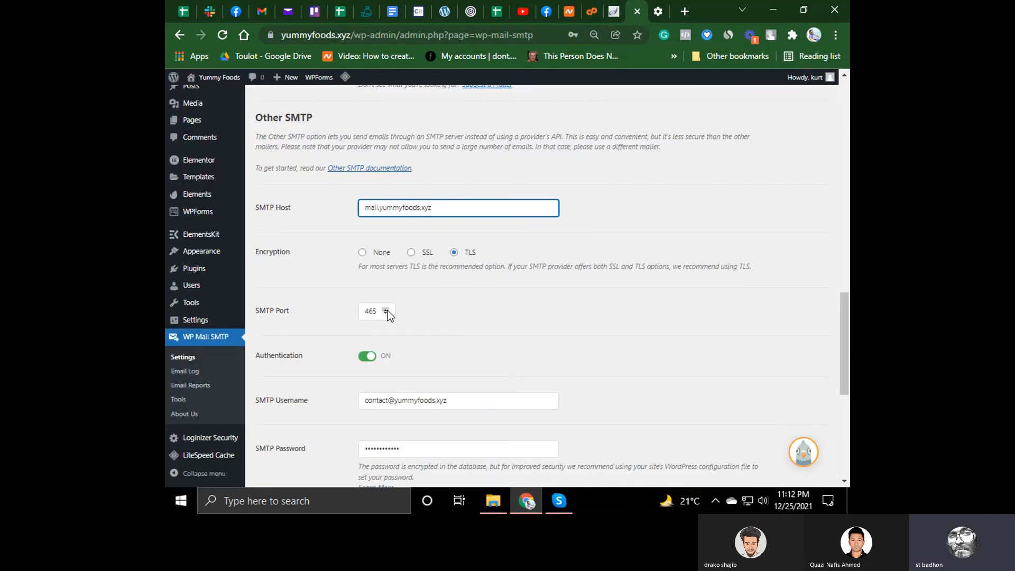
- Set the Other SMTP encryption to None and the SMTP port to 26, following cPanel's non-SSL settings
left_click(363, 253)
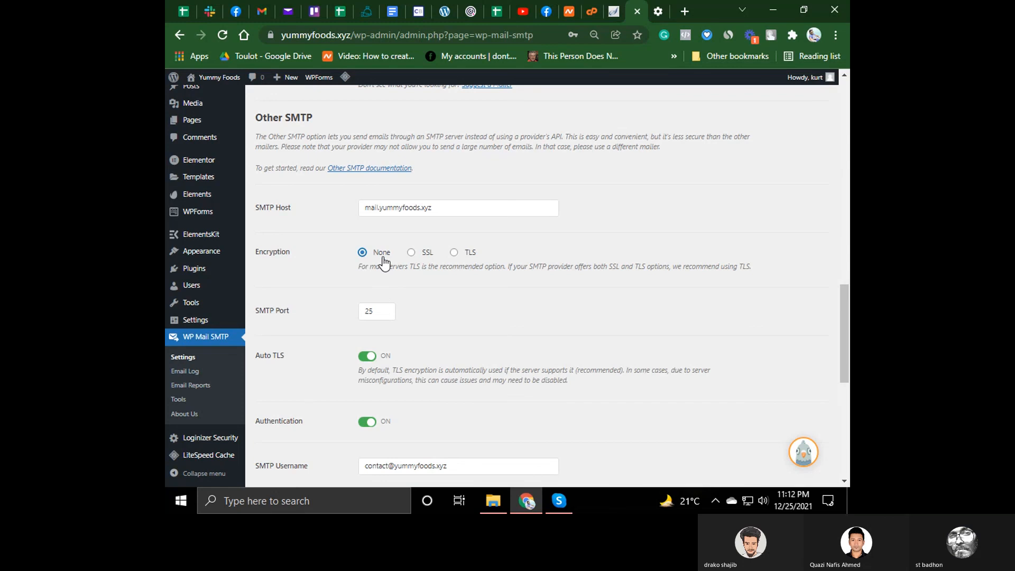
left_click(613, 12)
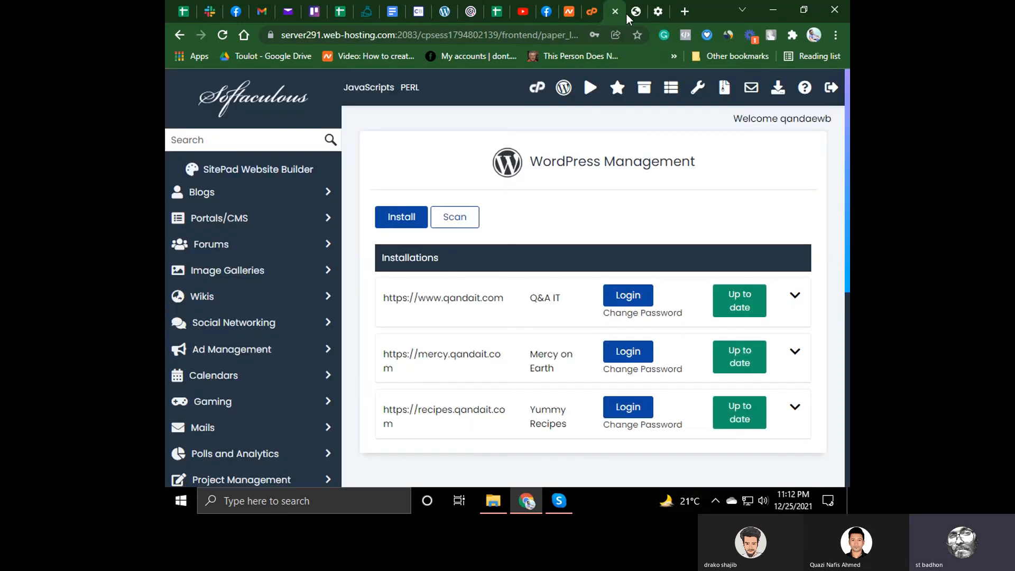
left_click(585, 11)
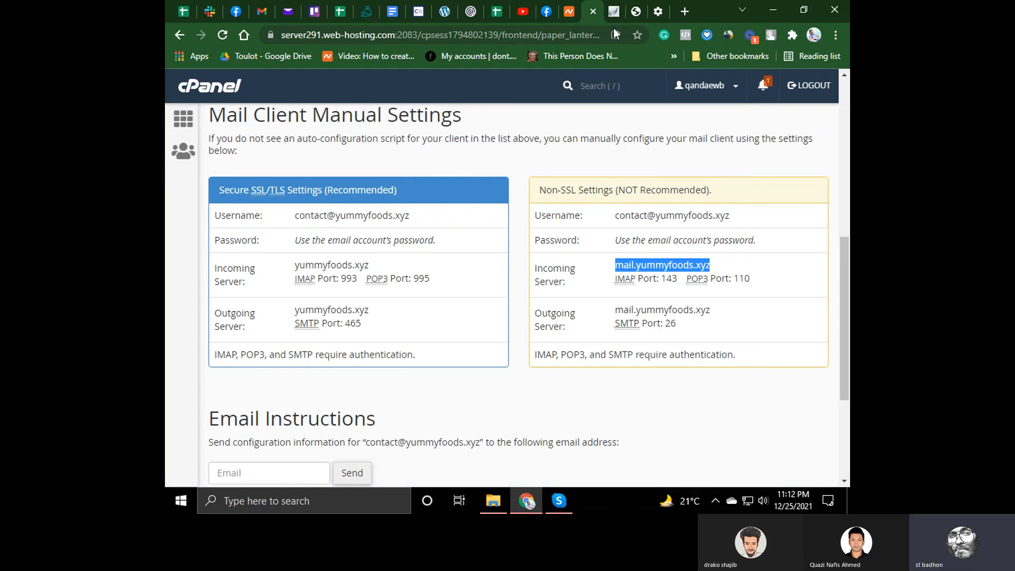
left_click(634, 12)
left_click_drag(377, 312, 304, 311)
type("26")
left_click(491, 329)
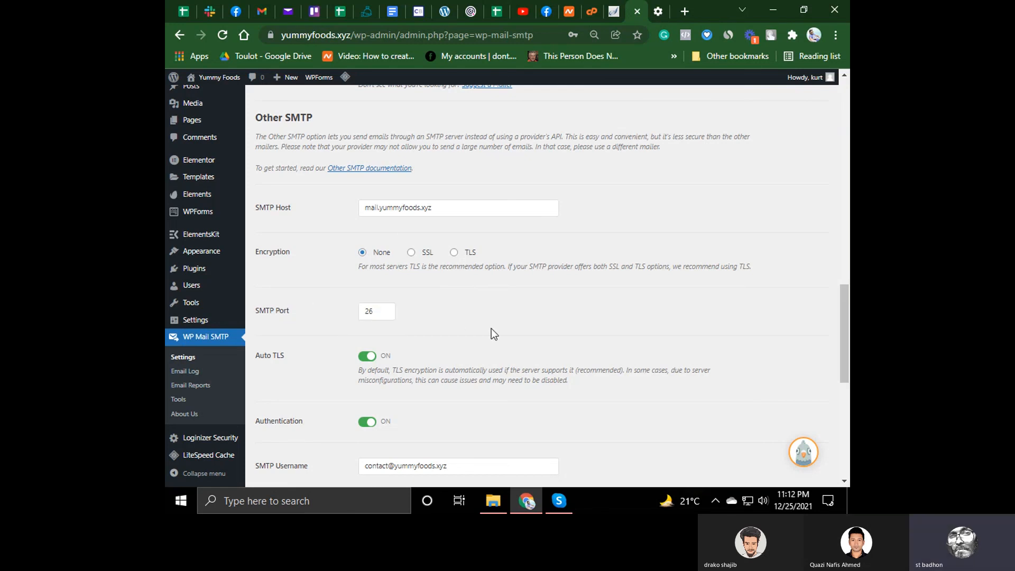
- Turn off Auto TLS for the Other SMTP mailer and save the settings
left_click(354, 359)
scroll(319, 365, "down", 3)
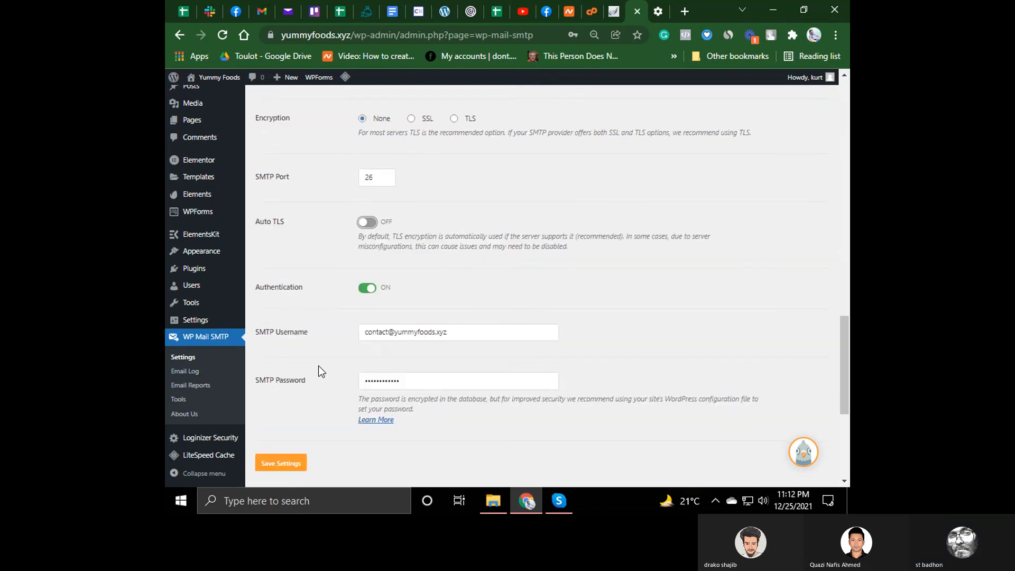
left_click(280, 463)
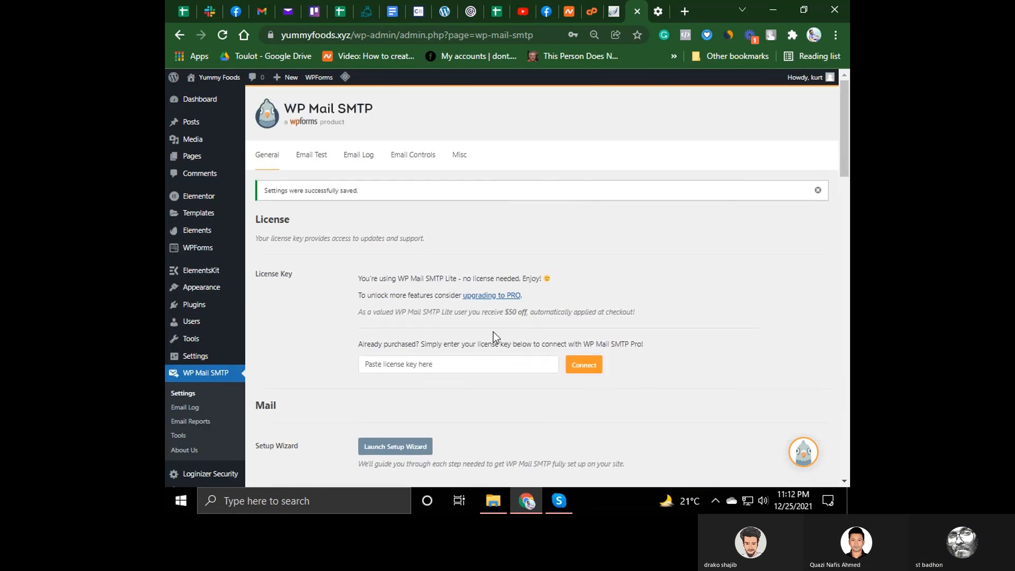
- Send an HTML test email to the site's contact address from WP Mail SMTP
left_click(309, 159)
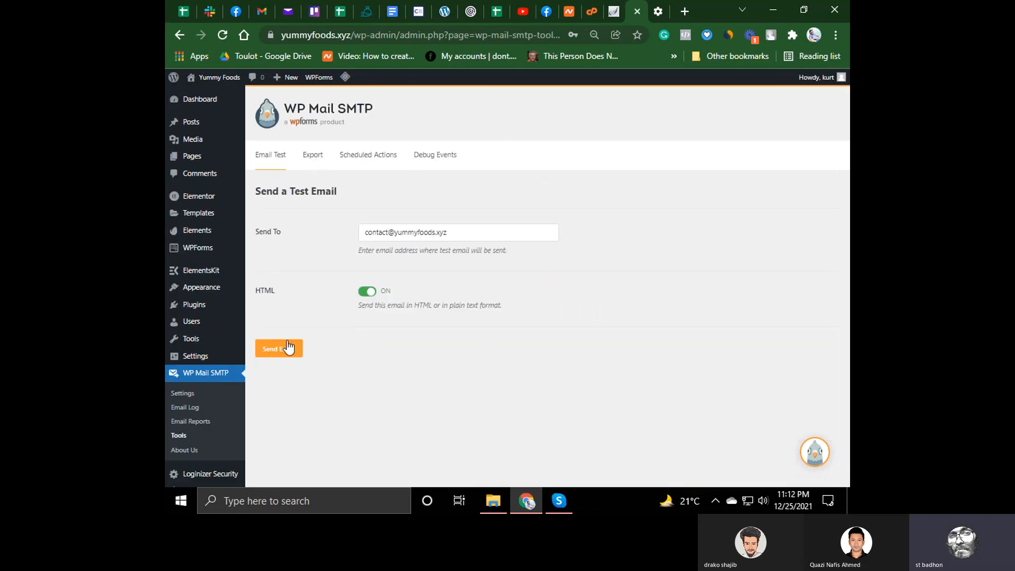
left_click(280, 349)
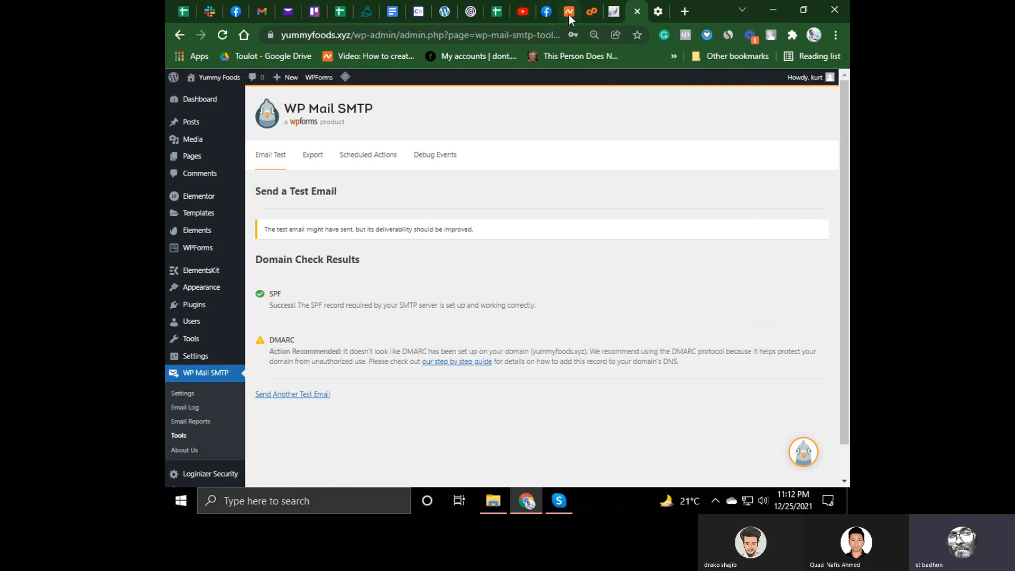
left_click(588, 7)
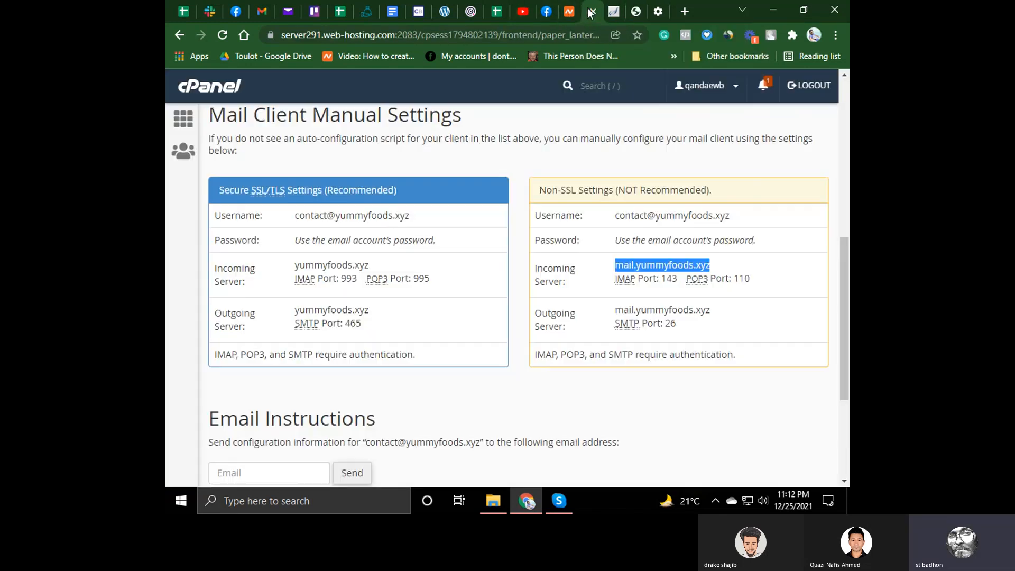
left_click(179, 35)
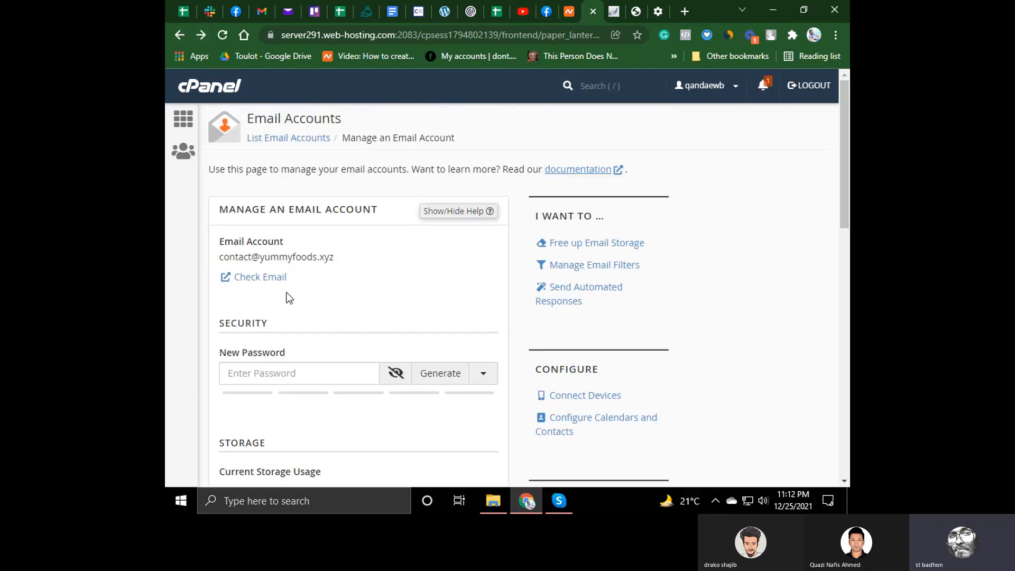
left_click(180, 37)
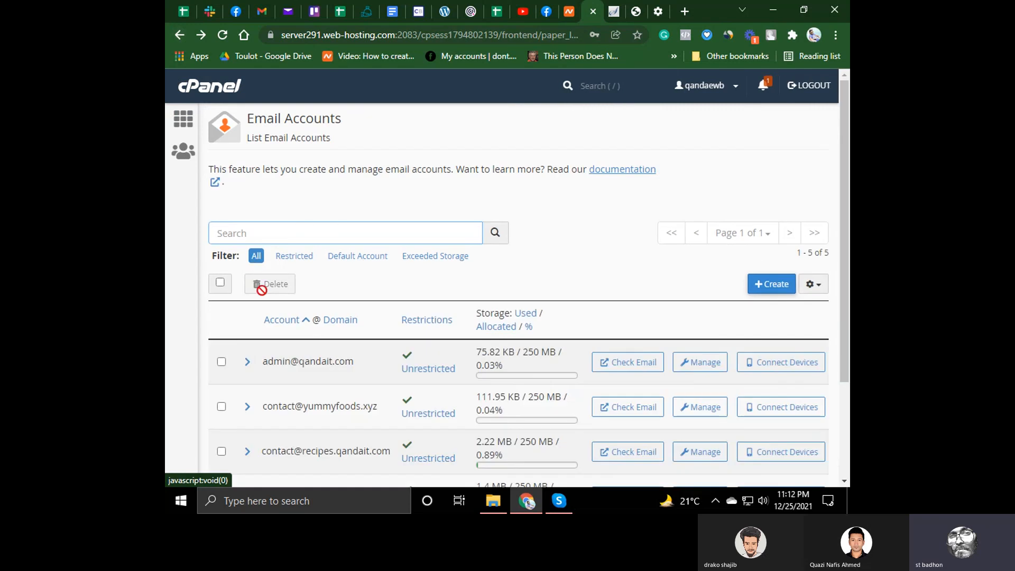
scroll(301, 296, "down", 3)
left_click(624, 278)
- Check Gmail for the forwarded WP Mail SMTP test email, read it, and look through the Updates category
left_click(263, 11)
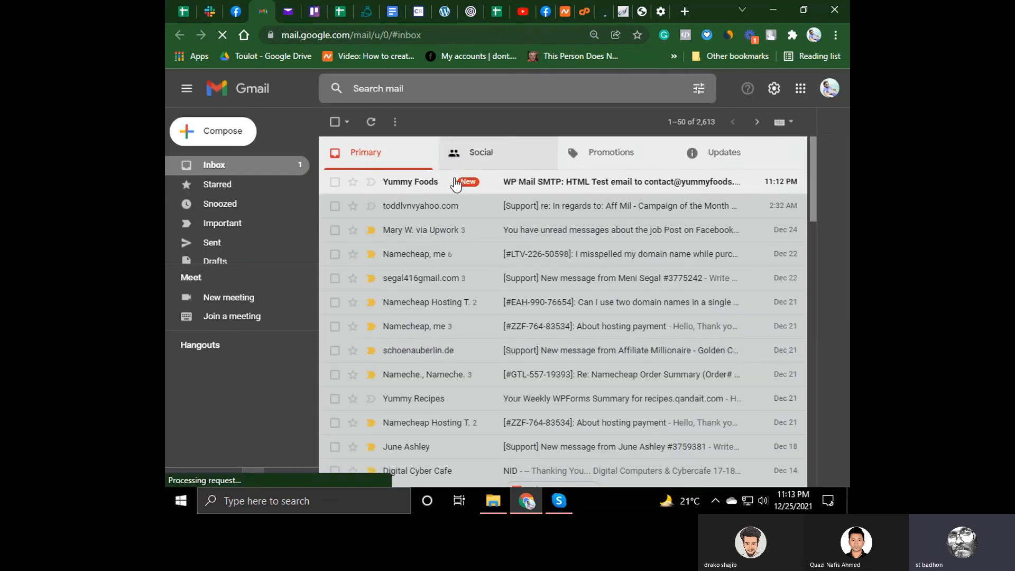
left_click(544, 187)
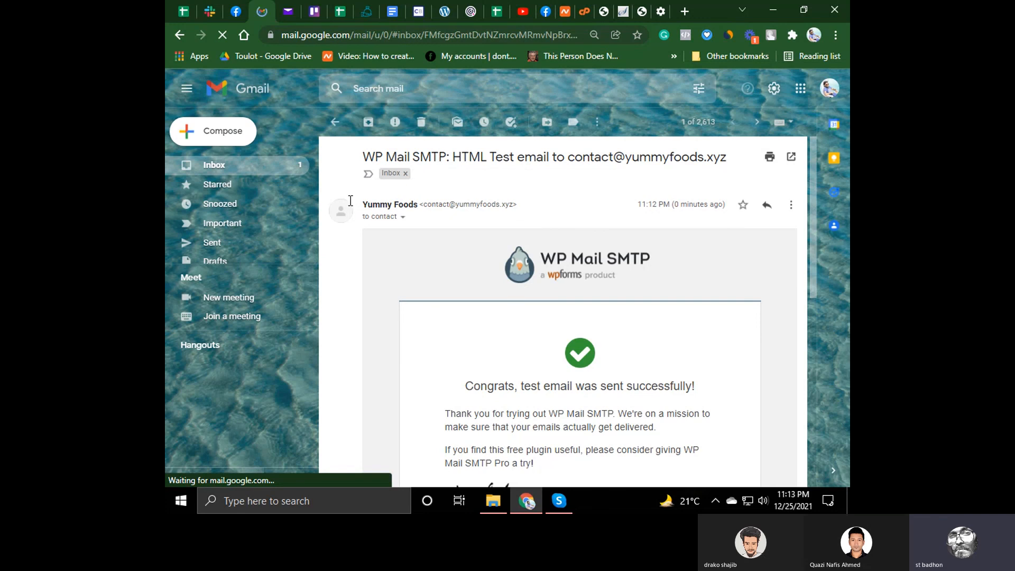
left_click(336, 127)
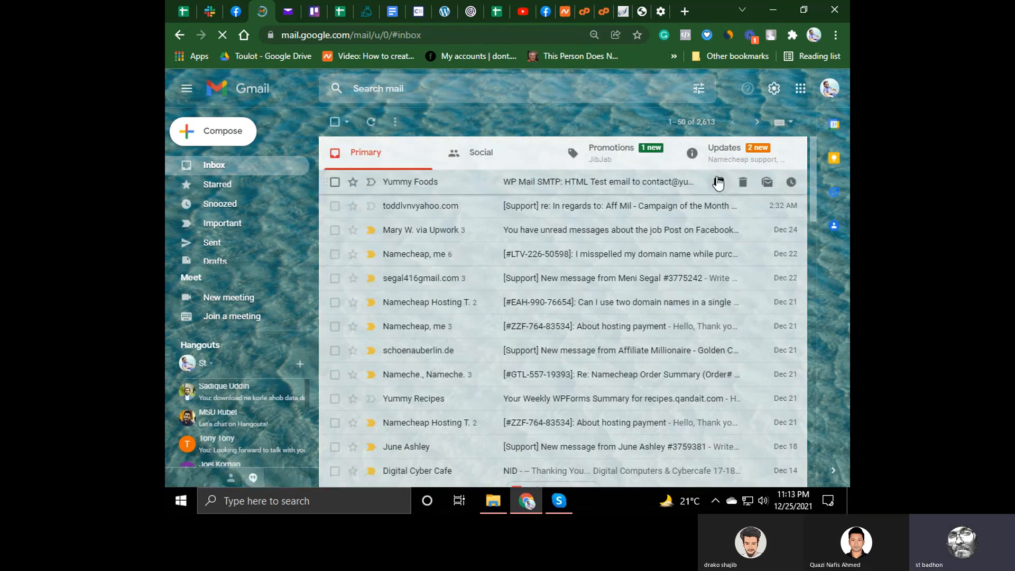
left_click(722, 153)
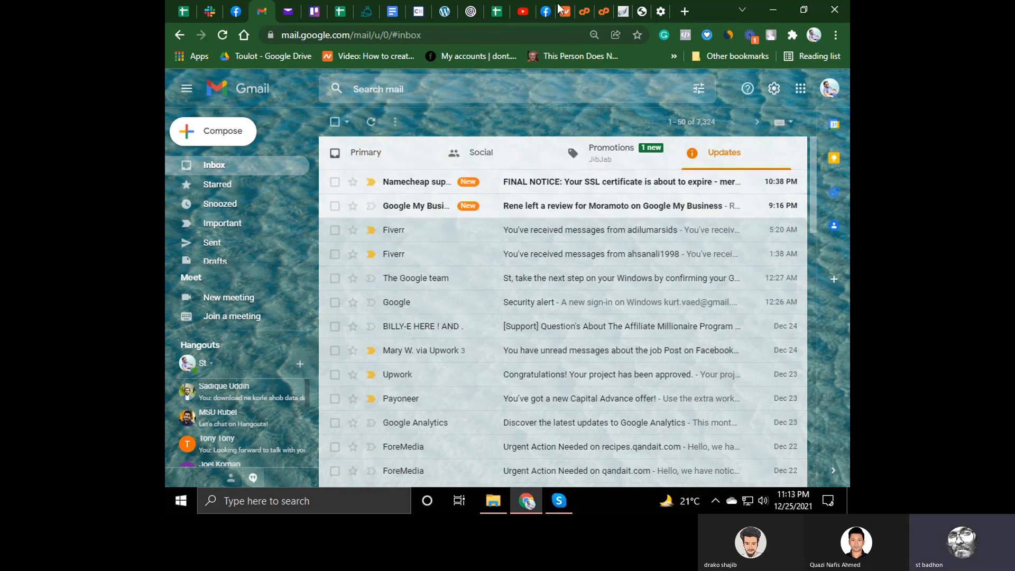
- Open the contact account's Roundcube inbox and read the contact form entry, client configuration and test email messages
left_click(601, 9)
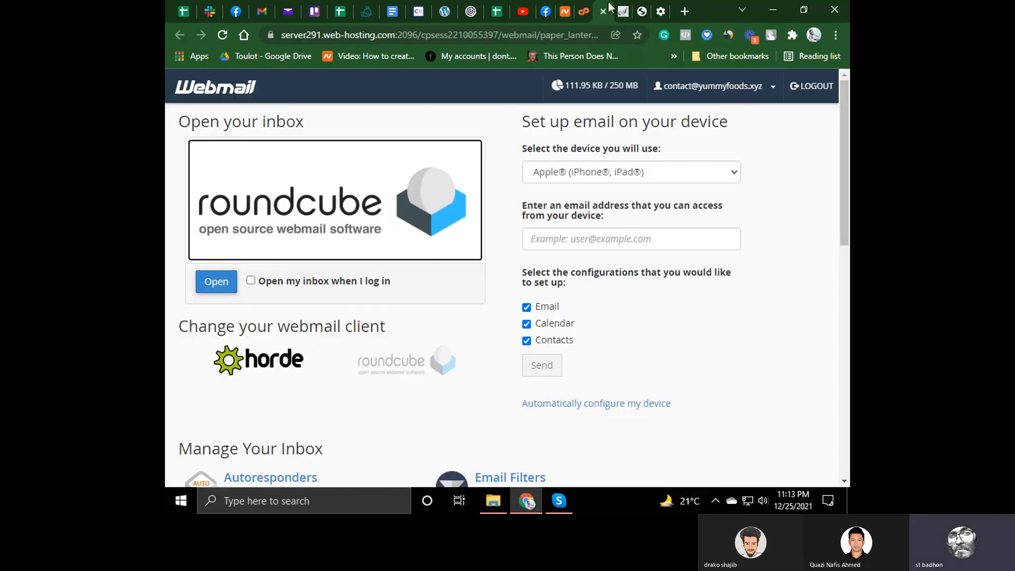
left_click(216, 285)
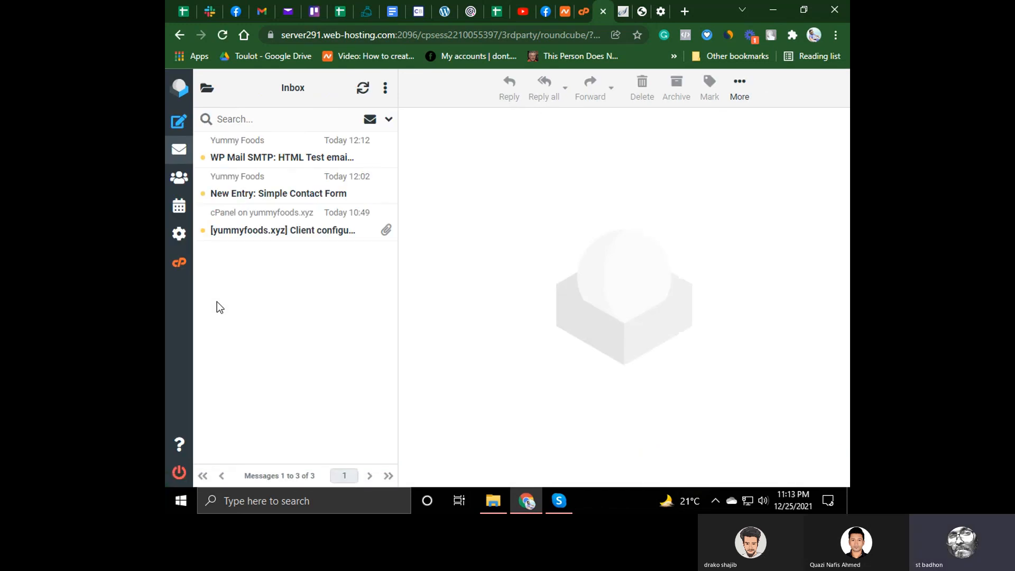
left_click(258, 192)
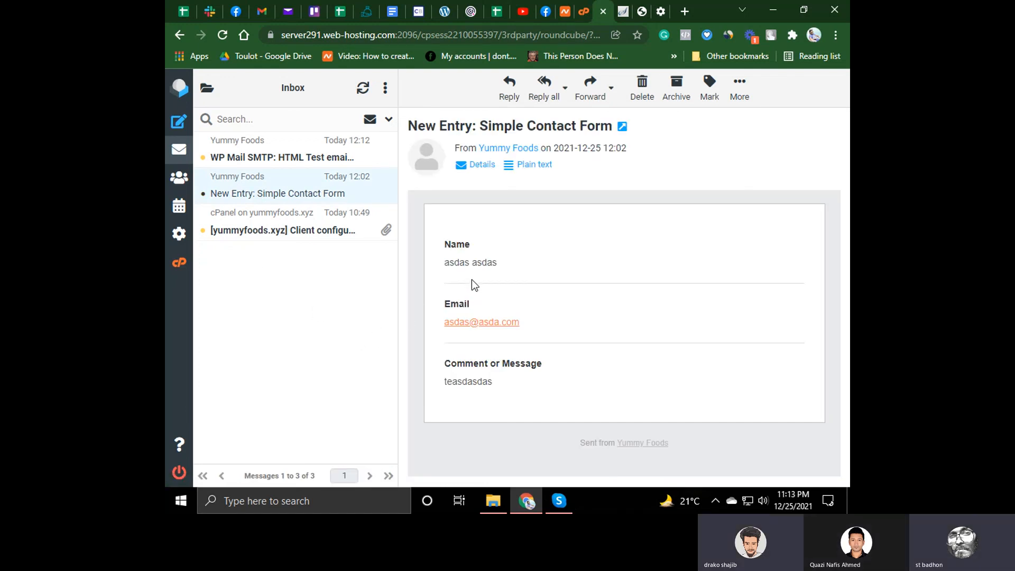
left_click_drag(446, 270, 510, 270)
left_click(509, 269)
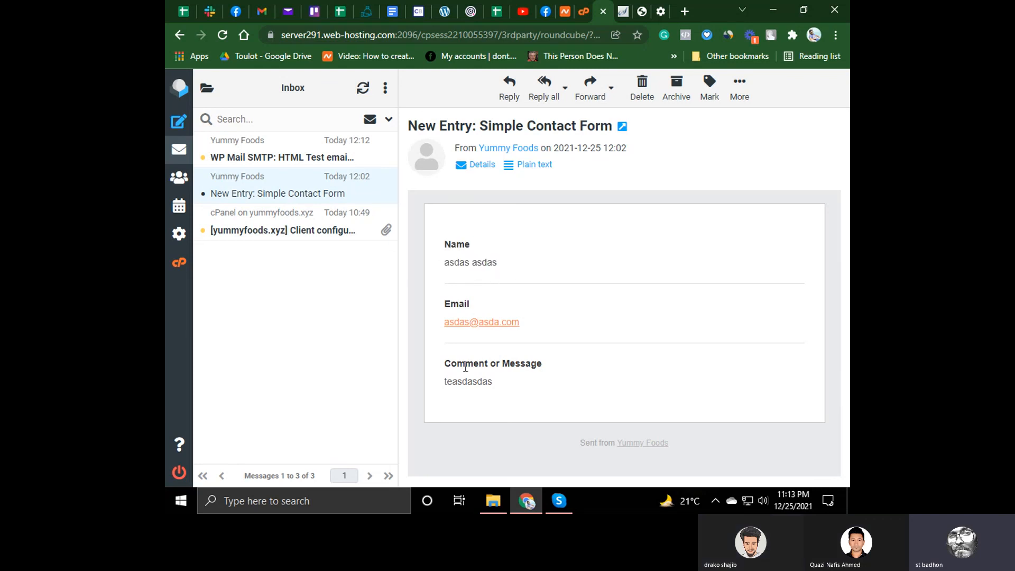
left_click(293, 231)
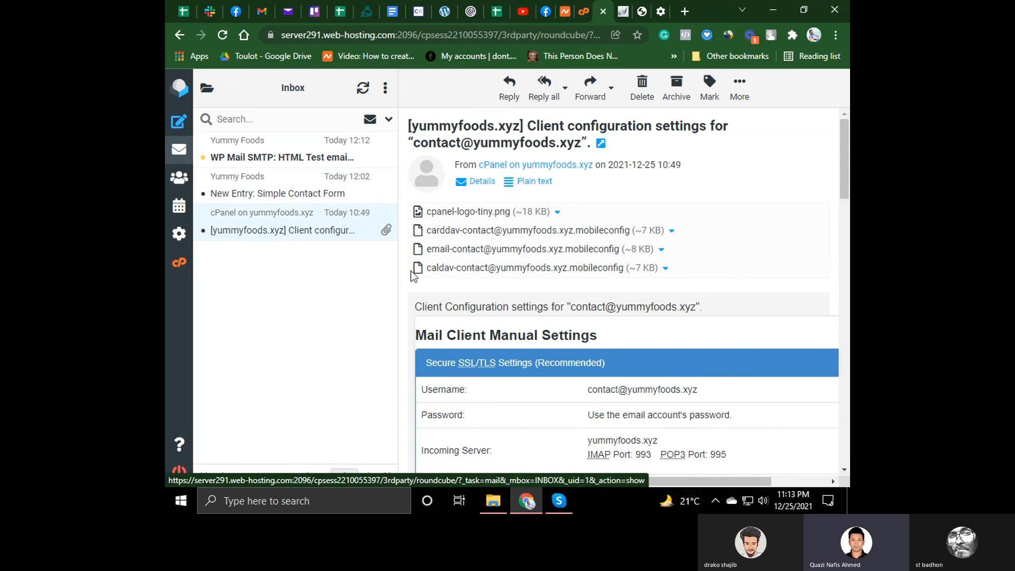
left_click(300, 161)
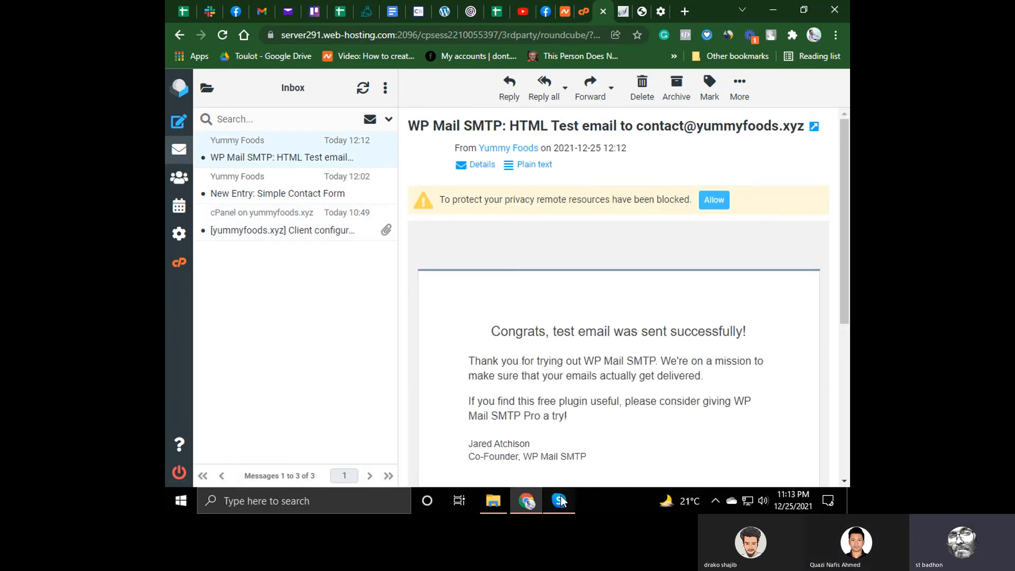
left_click(559, 501)
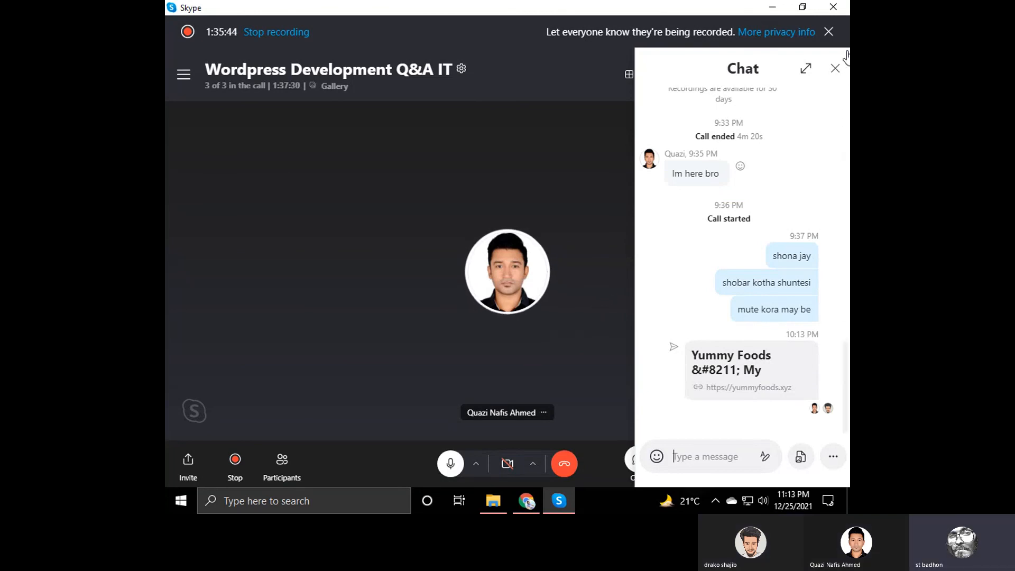
left_click(830, 33)
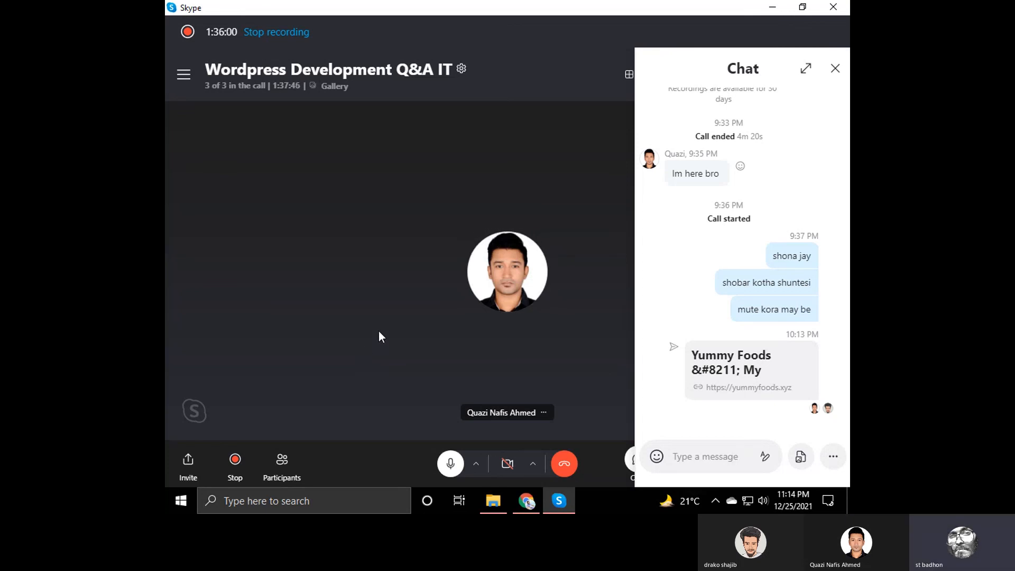
left_click(772, 7)
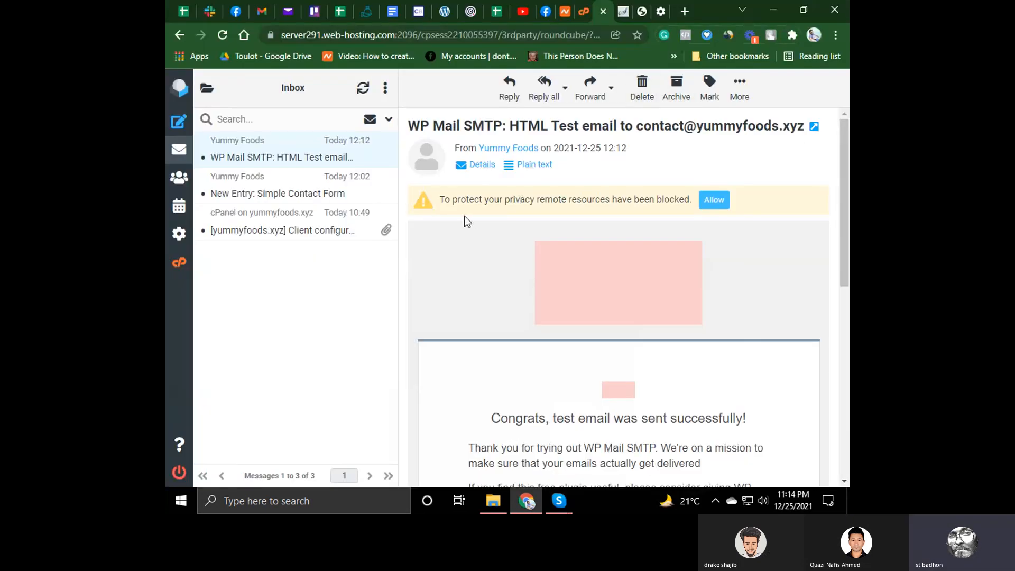
- Go from the WP Mail SMTP admin page to the live Yummy Foods site and open its Site Identity customizer settings
left_click(644, 11)
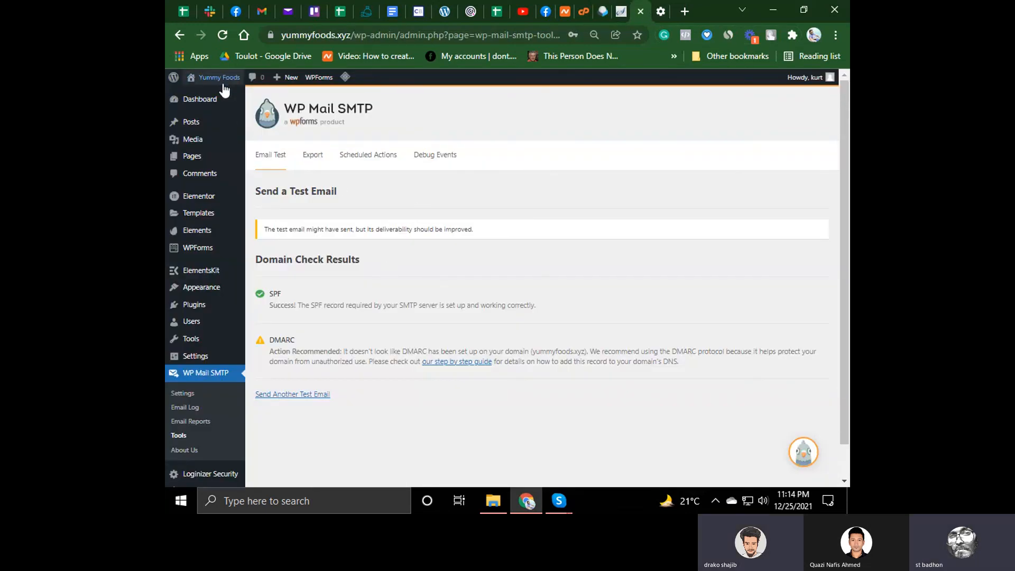
left_click(217, 100)
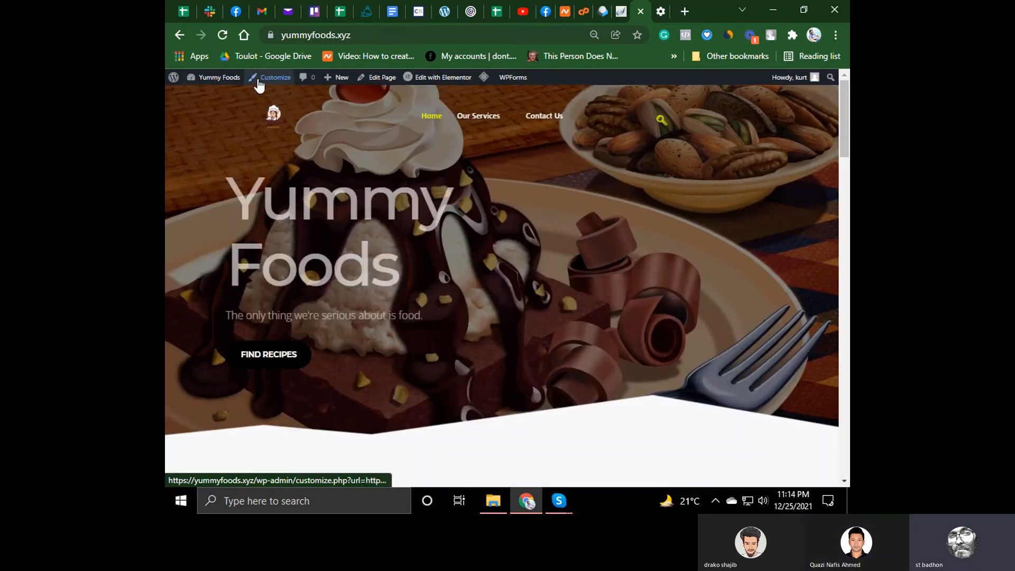
left_click(259, 83)
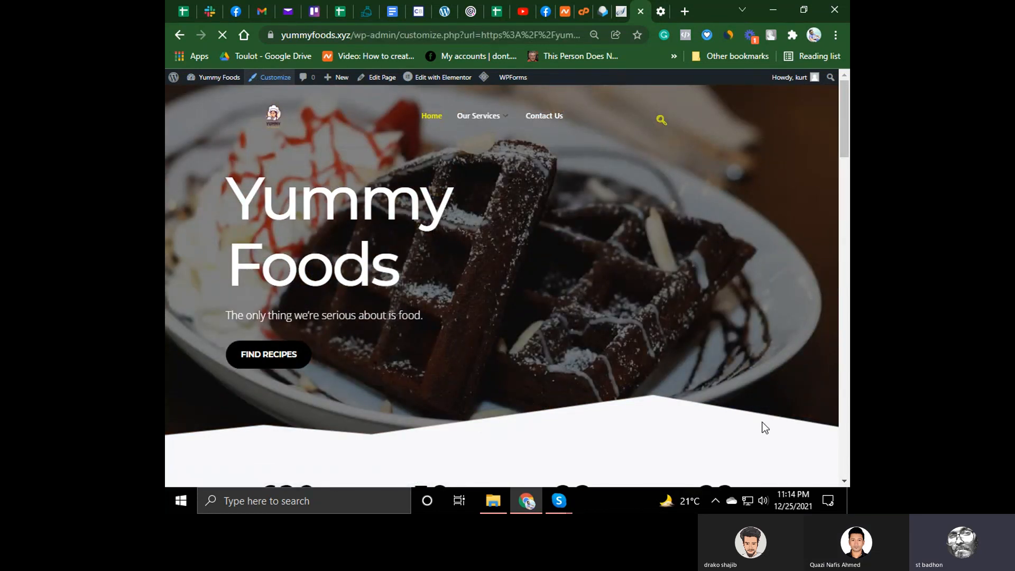
key("alt+Tab")
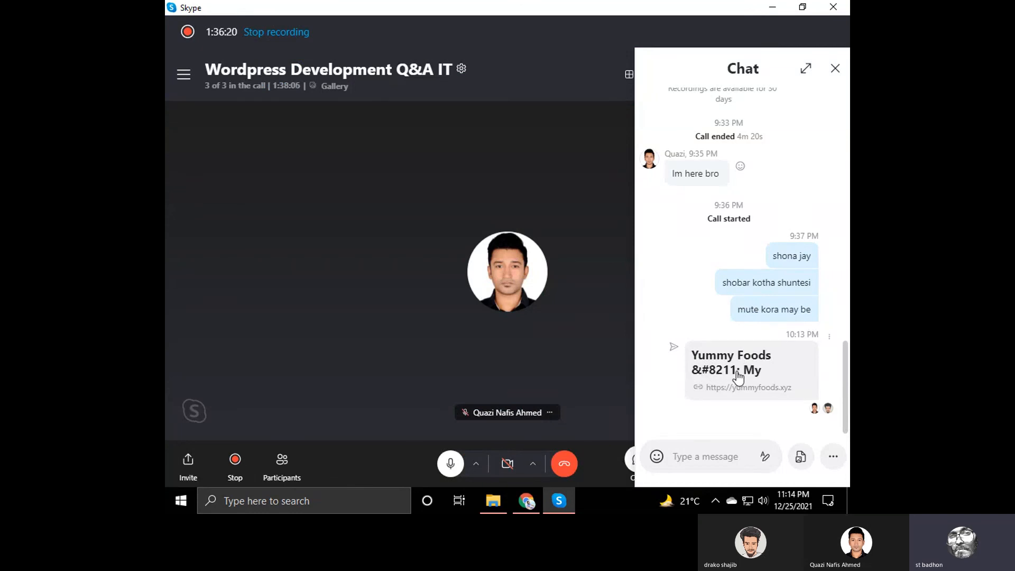
left_click(772, 7)
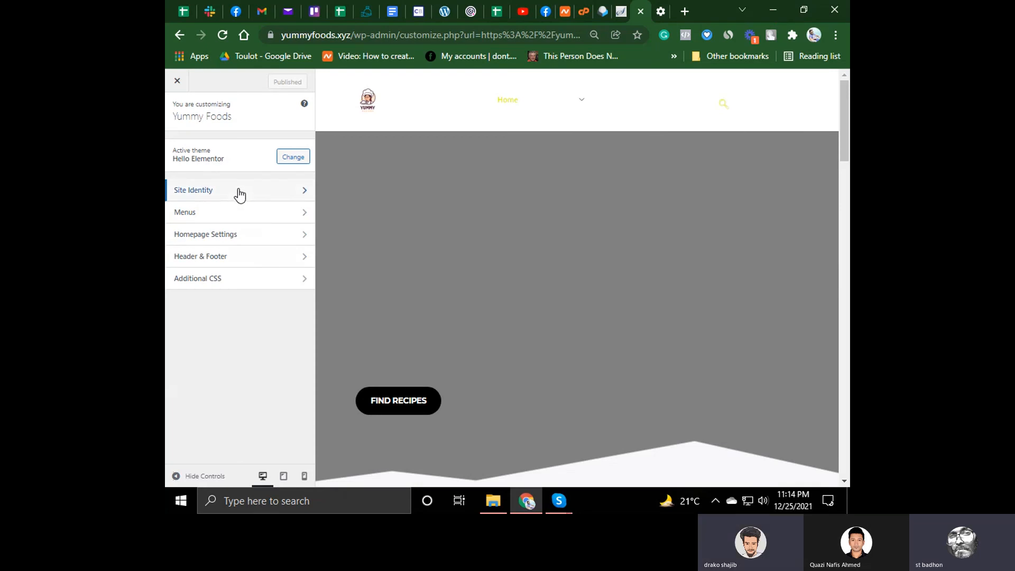
left_click(221, 192)
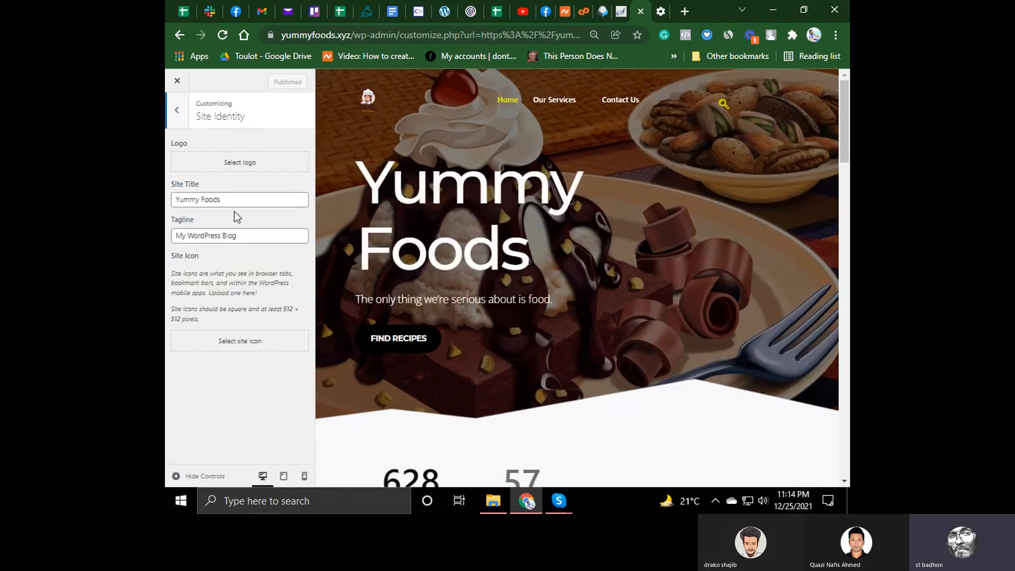
- Replace the site tagline with the homepage slogan "The only thing we're serious about is food."
left_click_drag(245, 236, 174, 236)
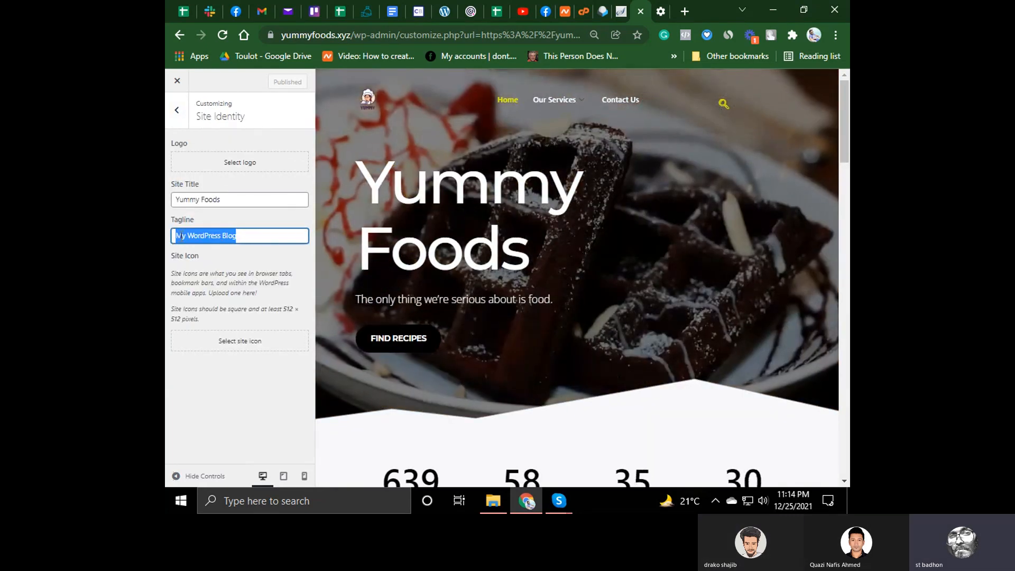
left_click(400, 303)
mouse_move(354, 299)
left_mouse_down()
mouse_move(601, 300)
mouse_move(351, 297)
left_mouse_up()
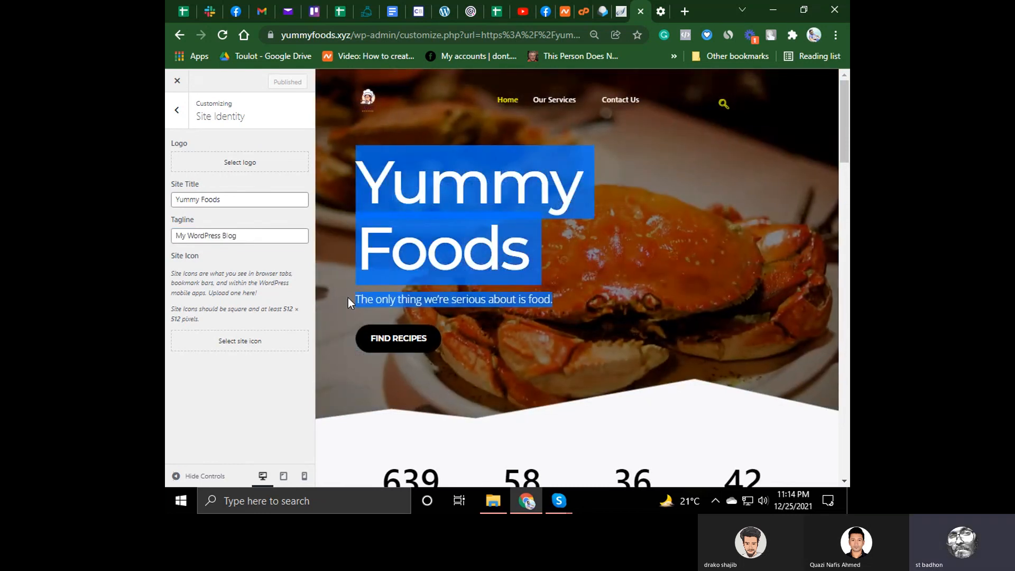
triple_click(254, 236)
type("The only thing we're serious about is food")
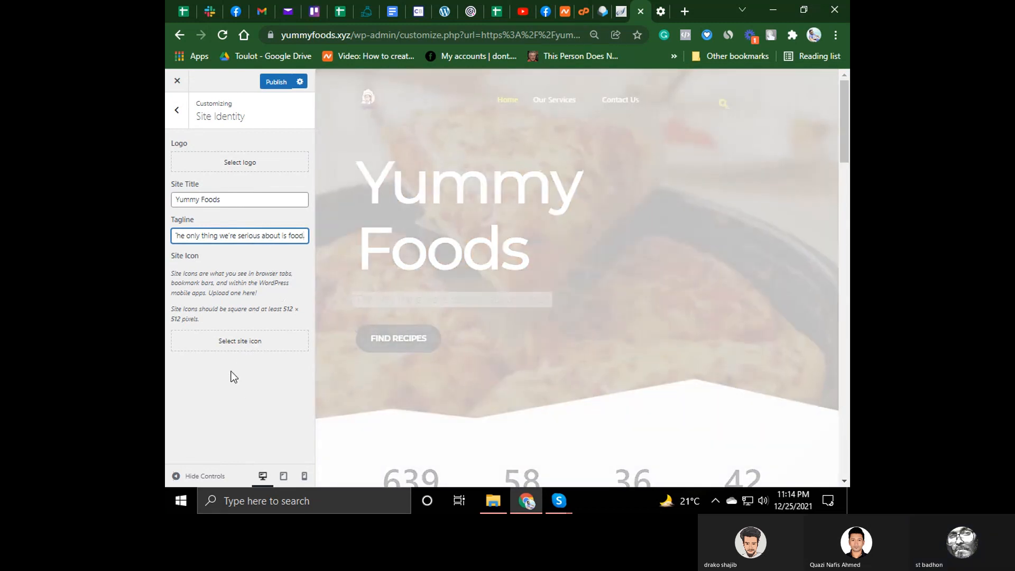
- Open the media library for choosing a site icon and pin the customizer's browser tab
left_click(239, 343)
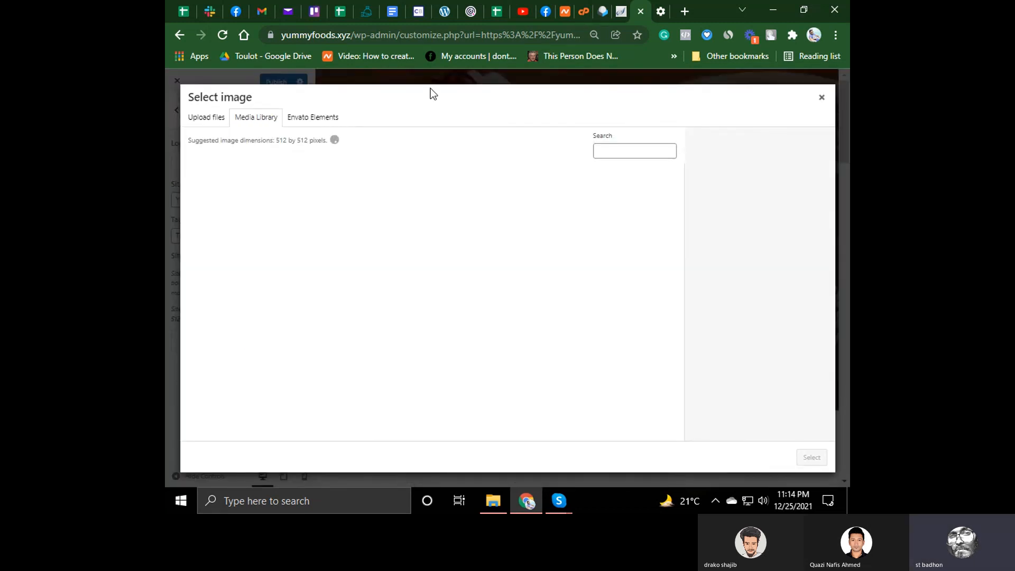
right_click(633, 14)
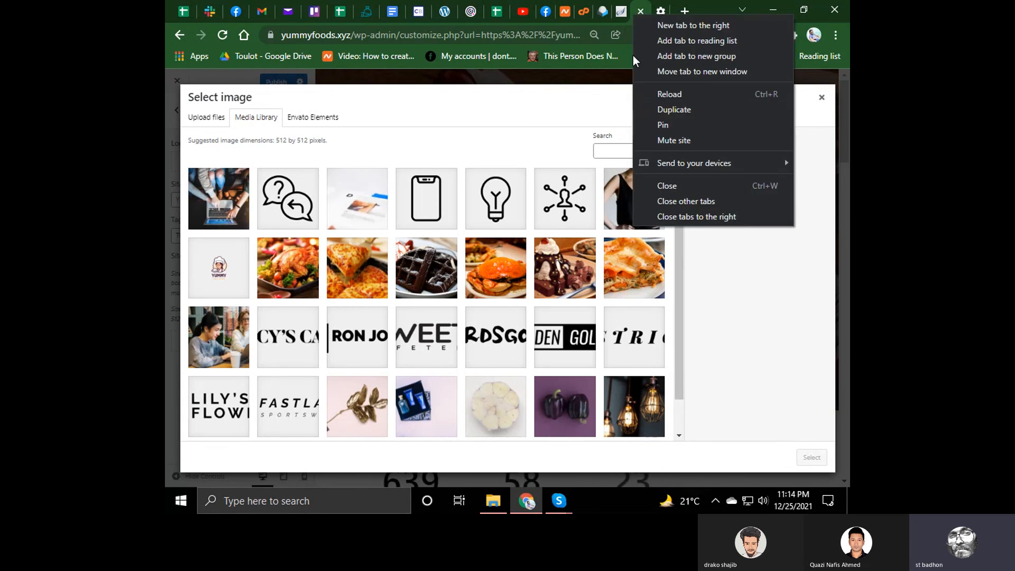
left_click(684, 126)
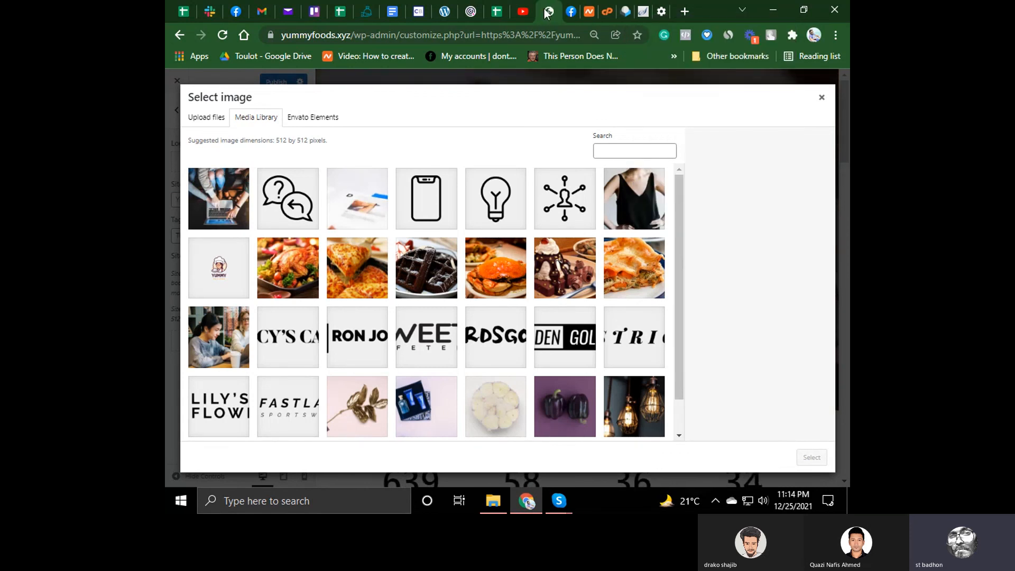
left_click_drag(548, 12, 661, 14)
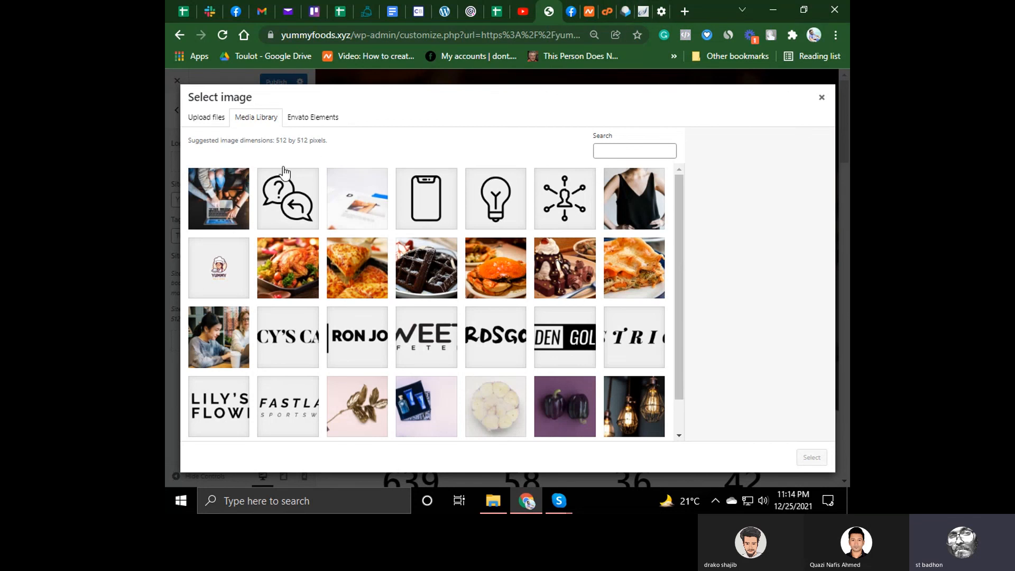
- Use the Yummy chef logo as the site icon without cropping it and publish the Site Identity changes
left_click(233, 276)
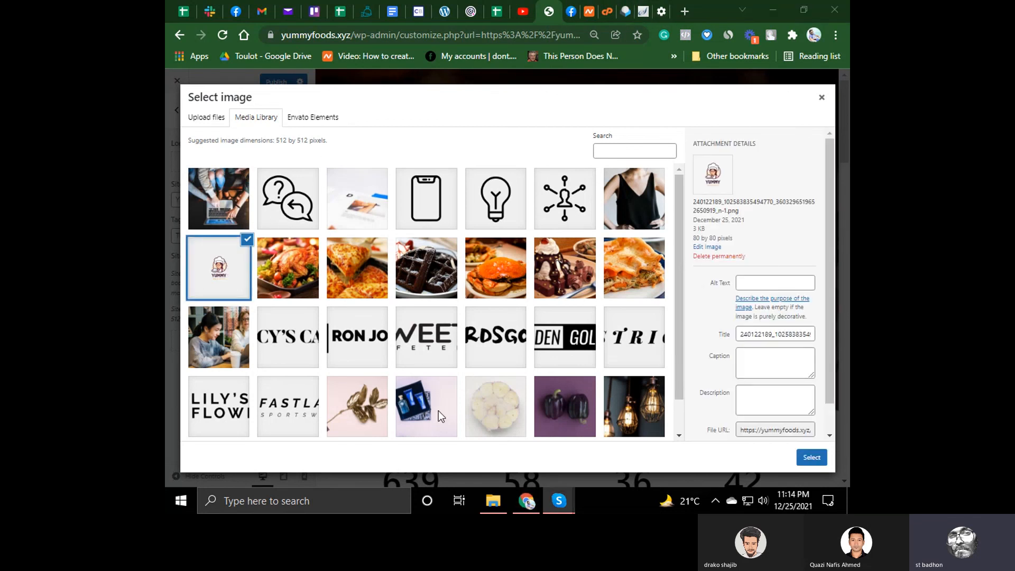
left_click(812, 457)
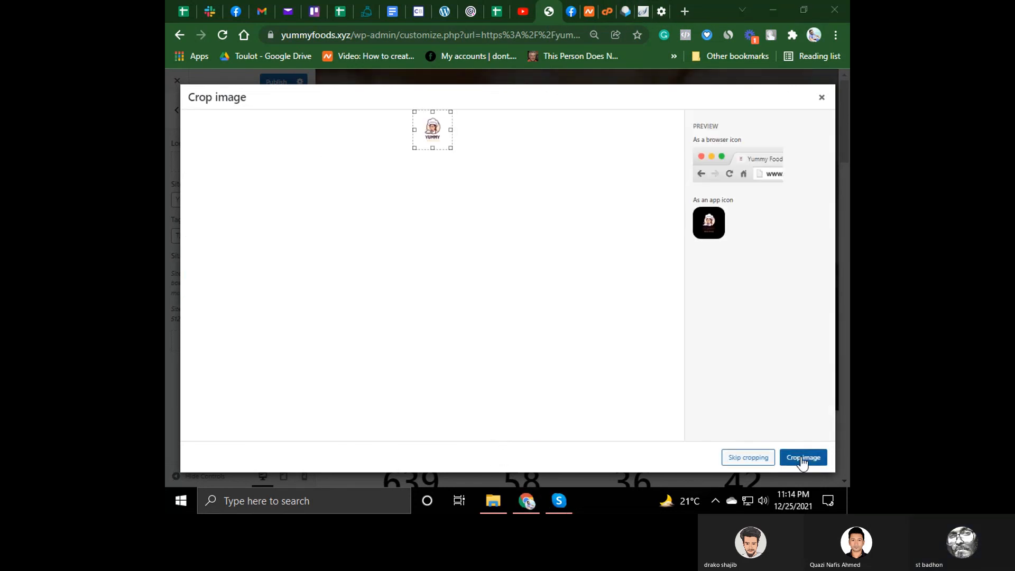
left_click(764, 457)
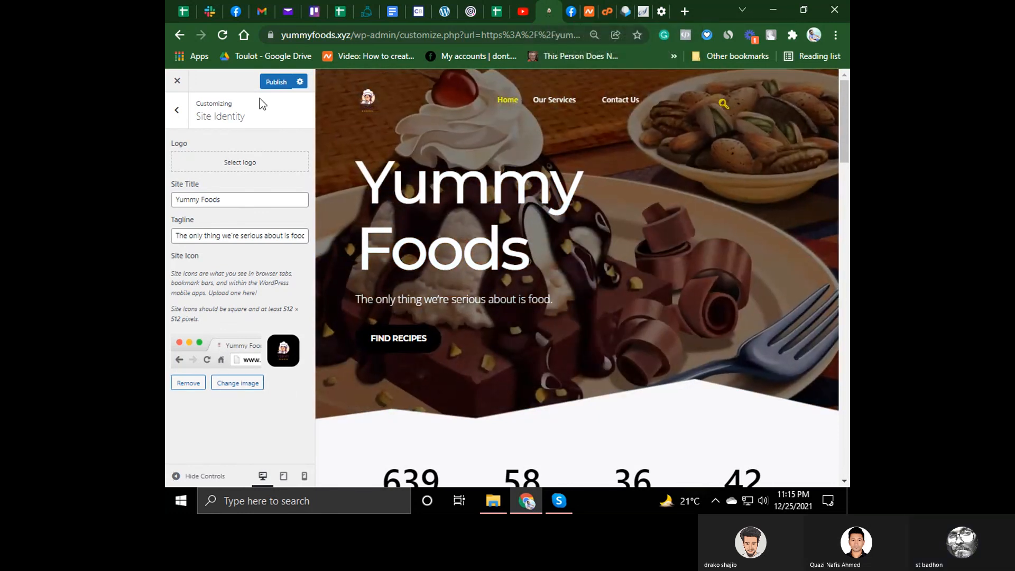
left_click(273, 82)
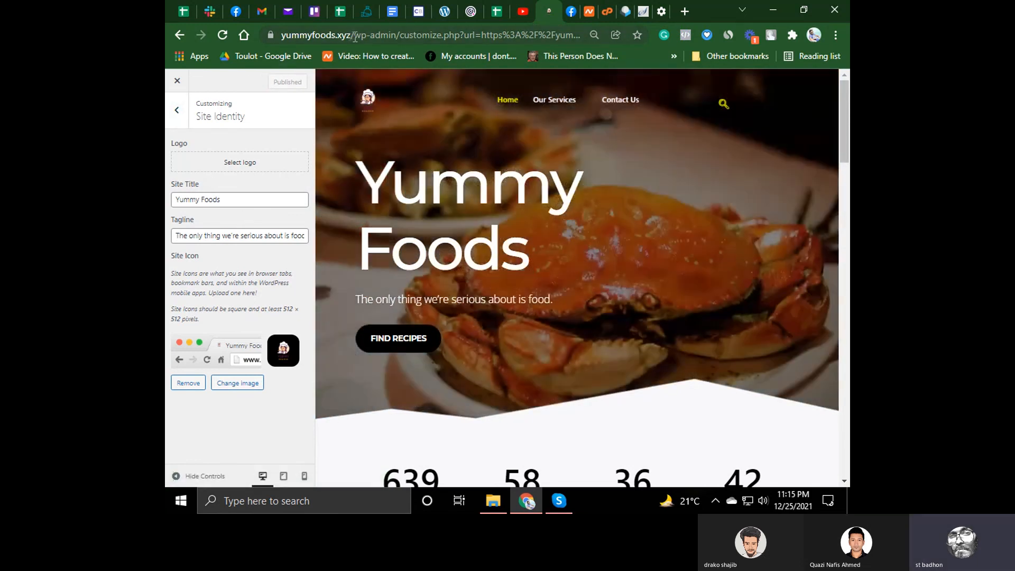
left_click_drag(354, 35, 258, 36)
key("ctrl+c")
left_click(559, 501)
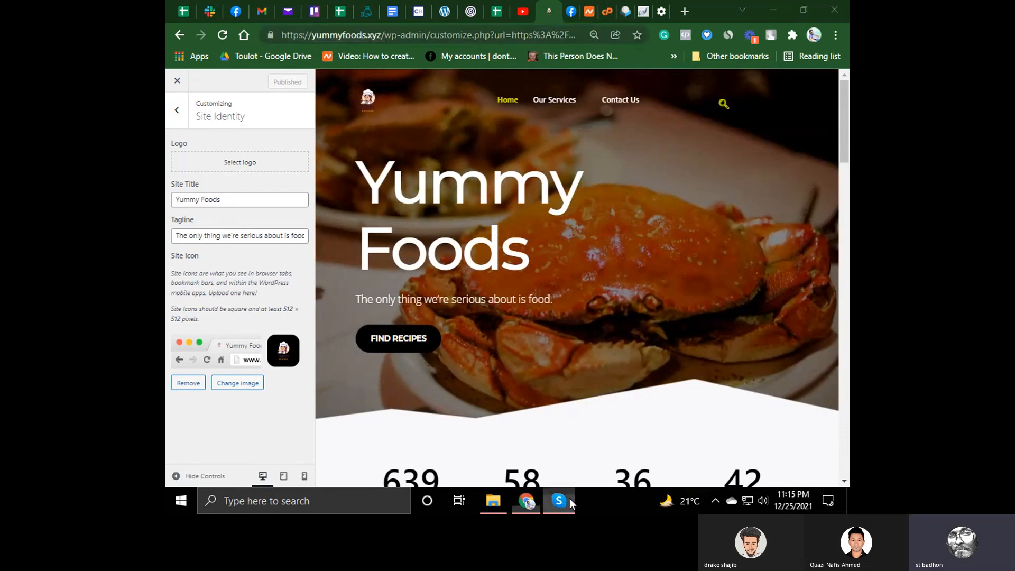
key("ctrl+v")
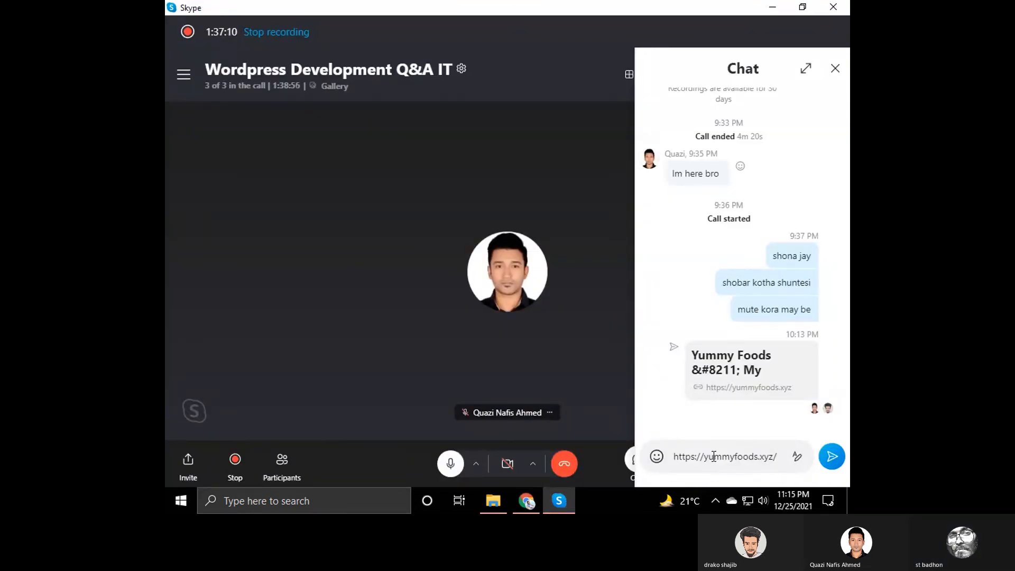
key("Return")
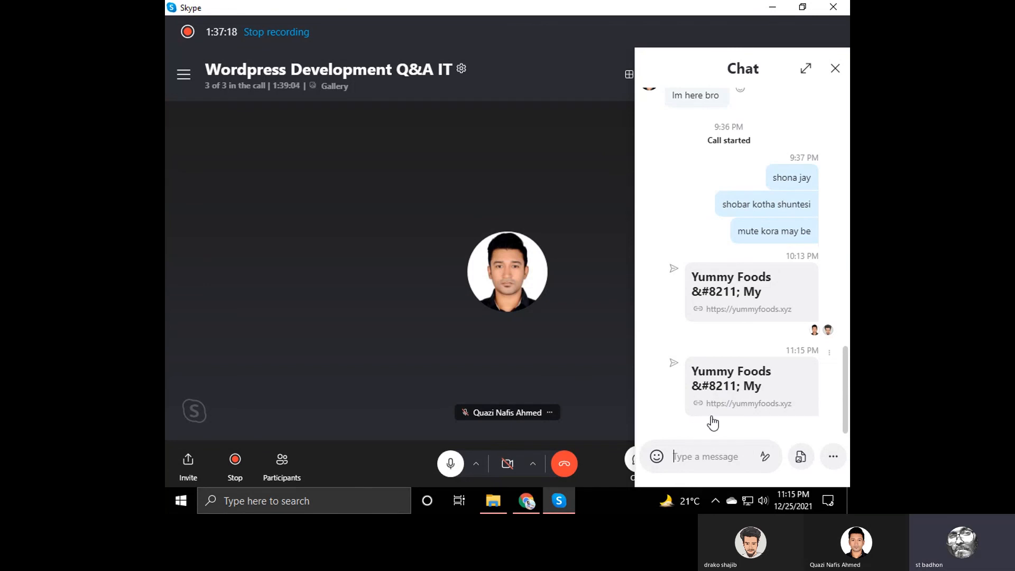
left_click(831, 8)
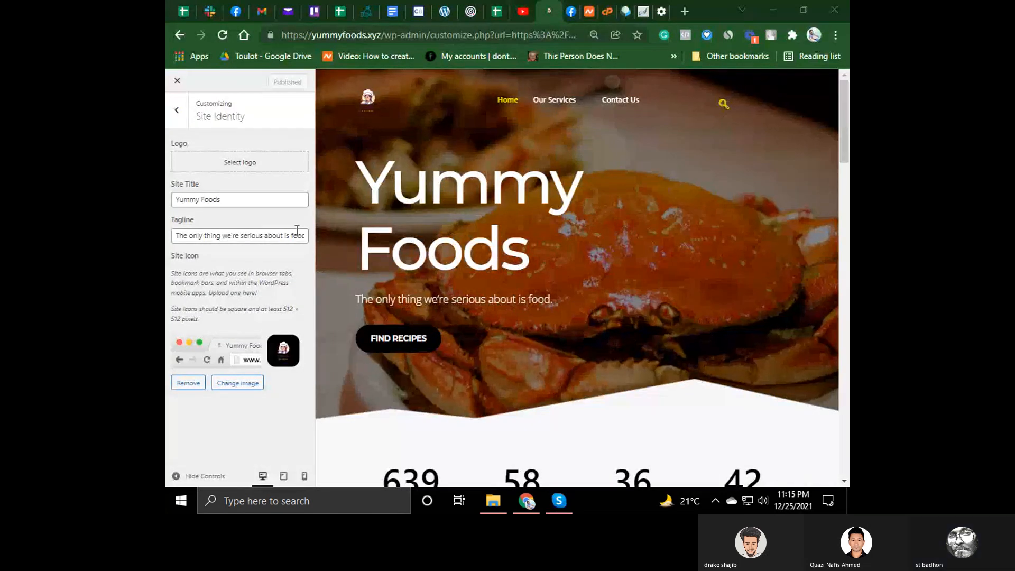
- Re-enter the site title as "Yummy Foods" and publish the Site Identity settings again
left_click(237, 201)
left_click_drag(237, 203, 174, 198)
type("Yu")
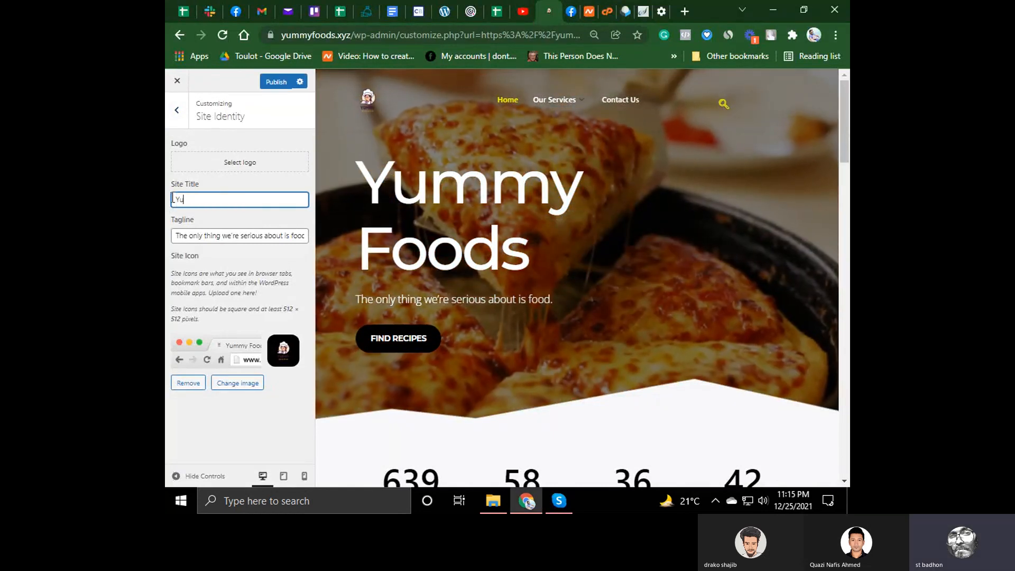
type("mmy Lo")
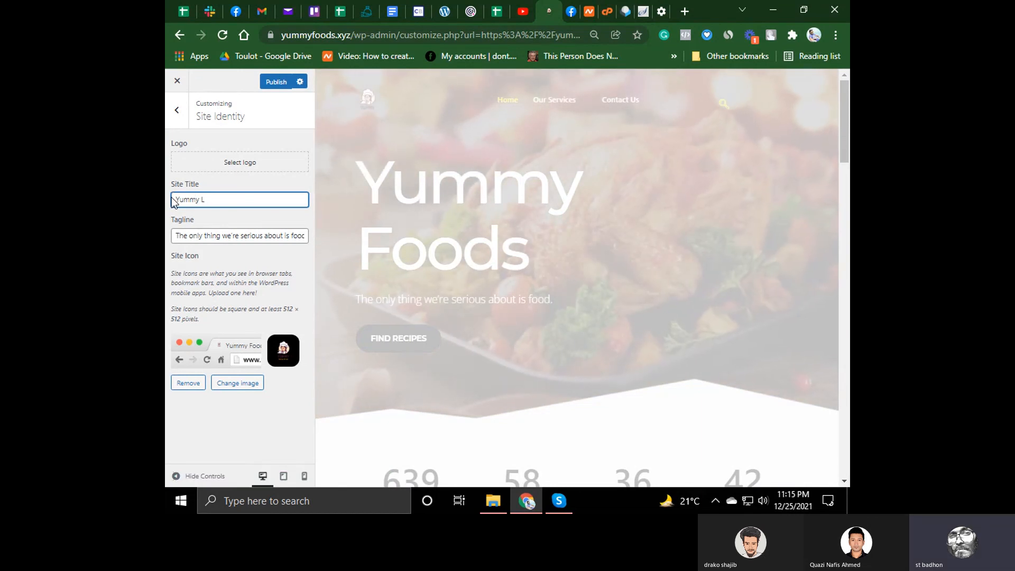
type("Foods")
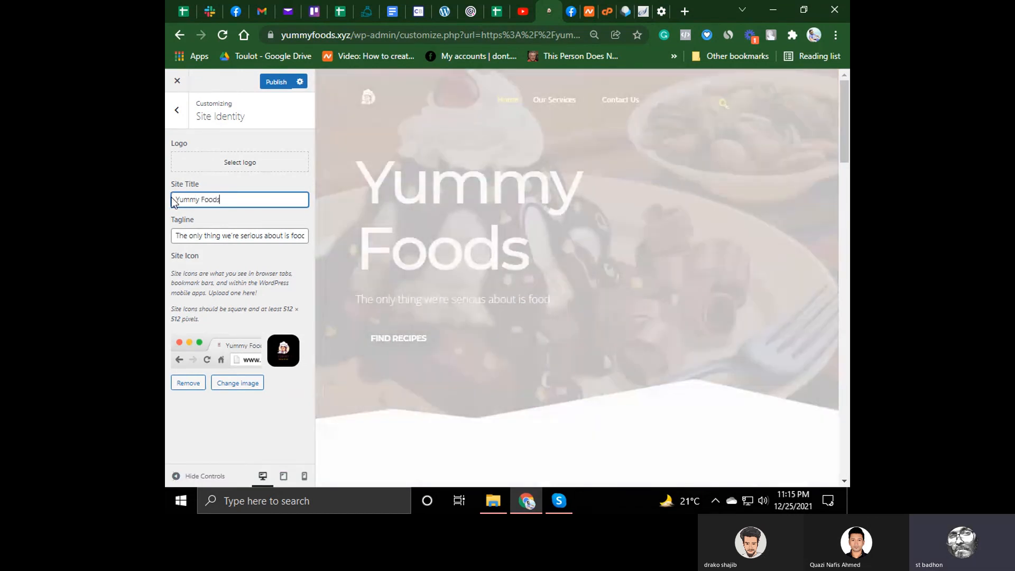
left_click(271, 83)
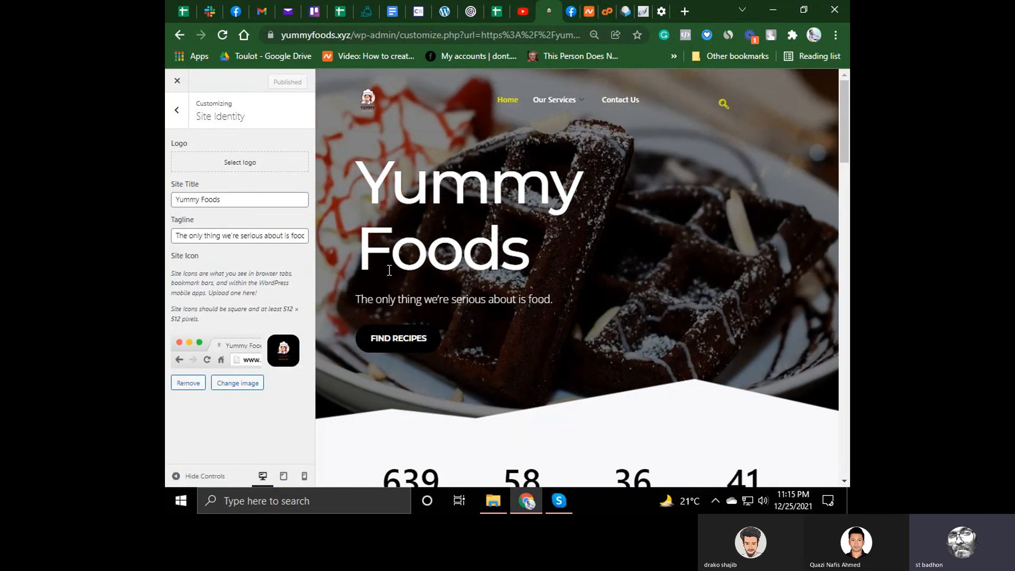
- Leave the customizer and open the homepage for editing in Elementor
left_click(177, 110)
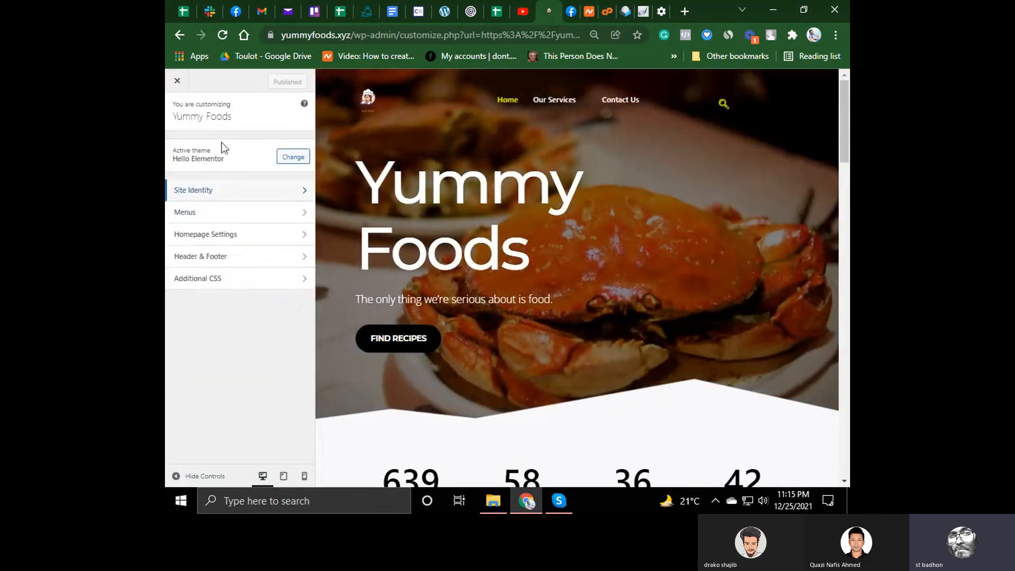
left_click(169, 81)
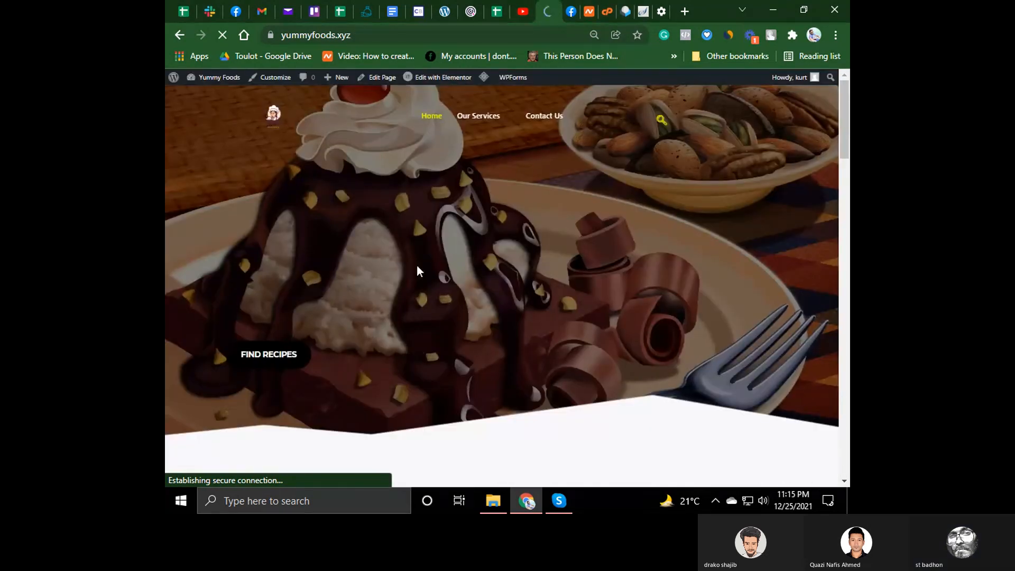
mouse_move(426, 85)
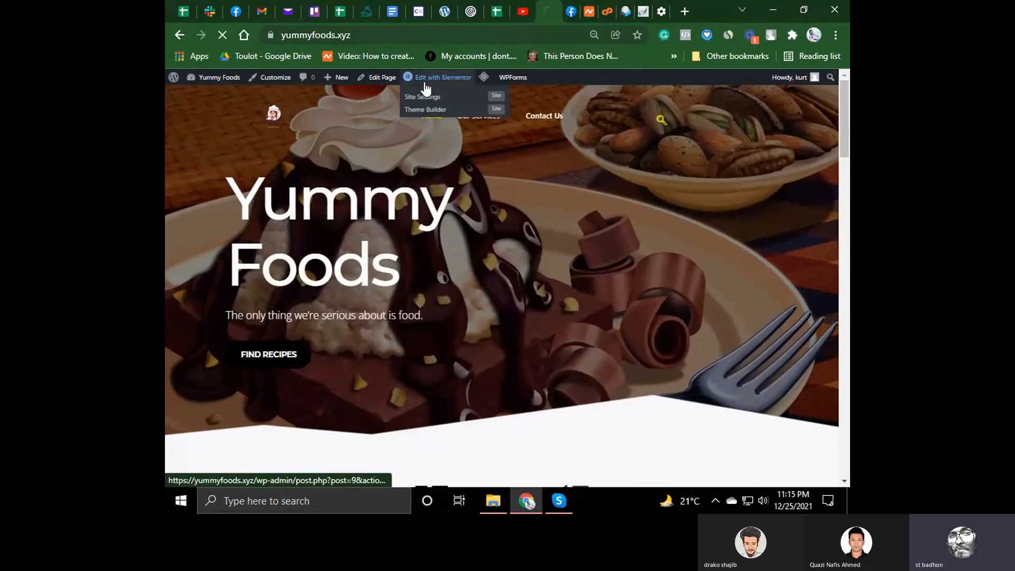
left_click(427, 84)
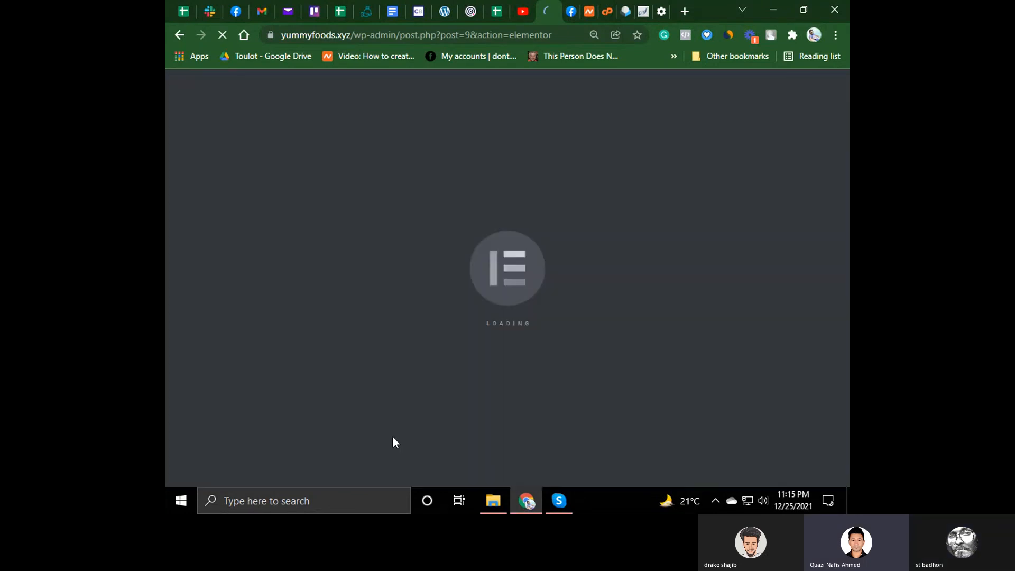
- Check the yummyfoods.xyz link preview in the Facebook Messenger group chat, and close that chat and the Skype chat
key("alt+Tab")
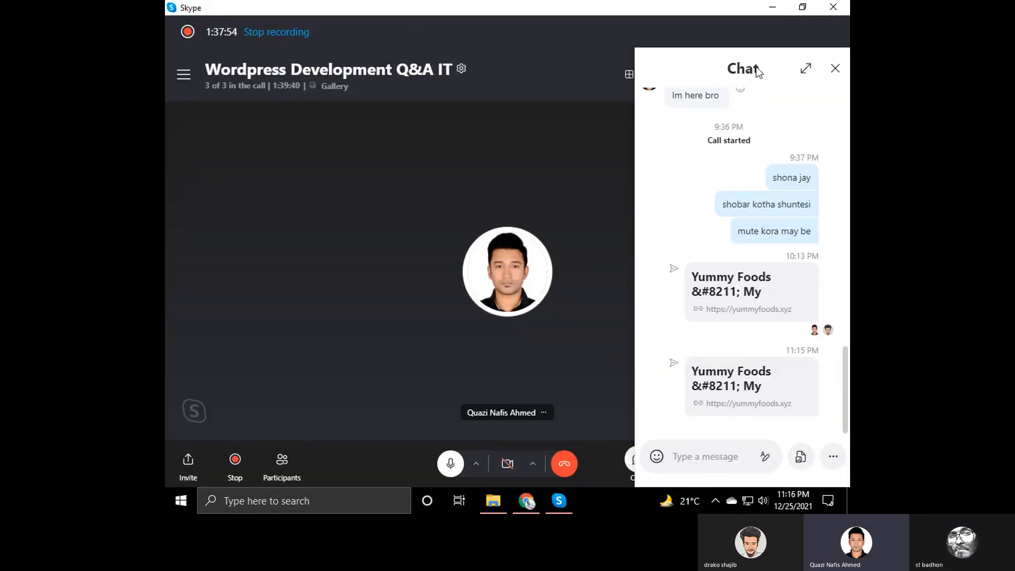
left_click(766, 11)
left_click(227, 10)
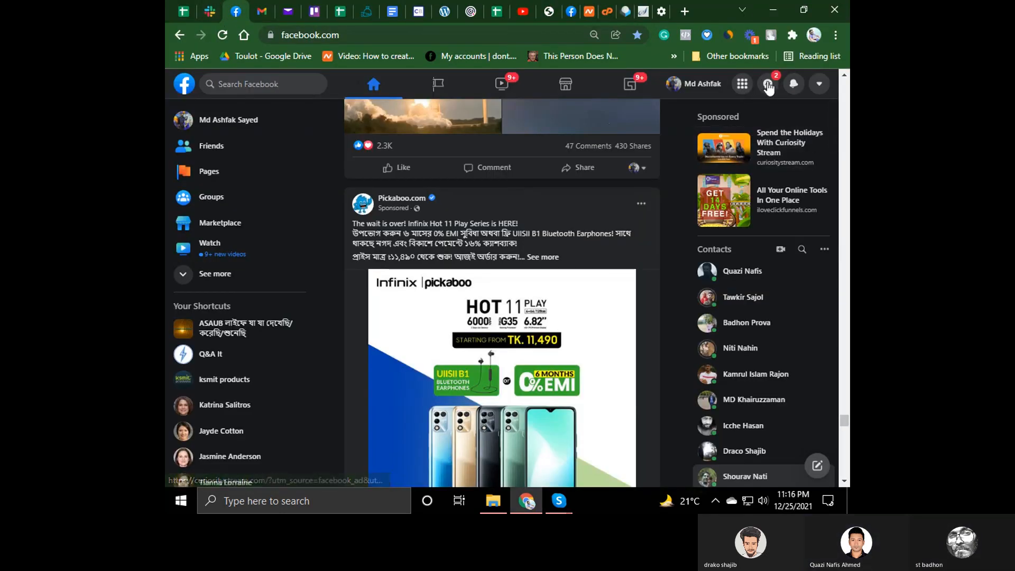
left_click(768, 85)
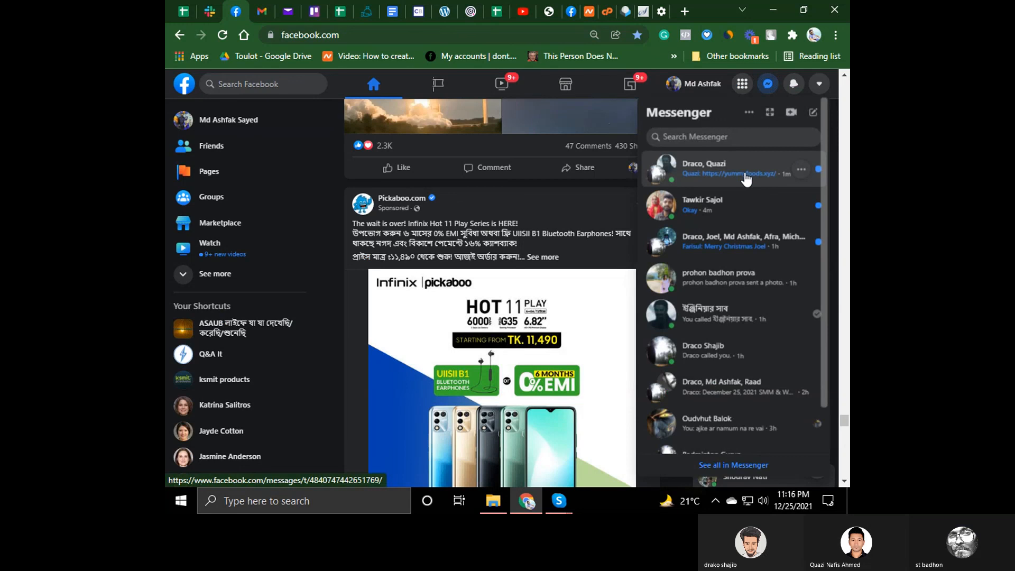
left_click(747, 175)
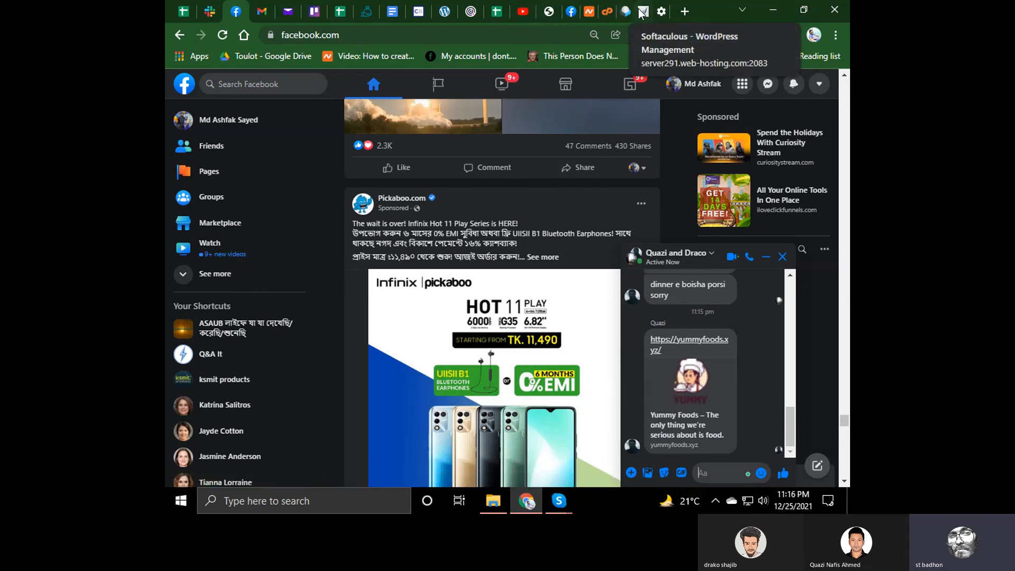
key("alt+Tab")
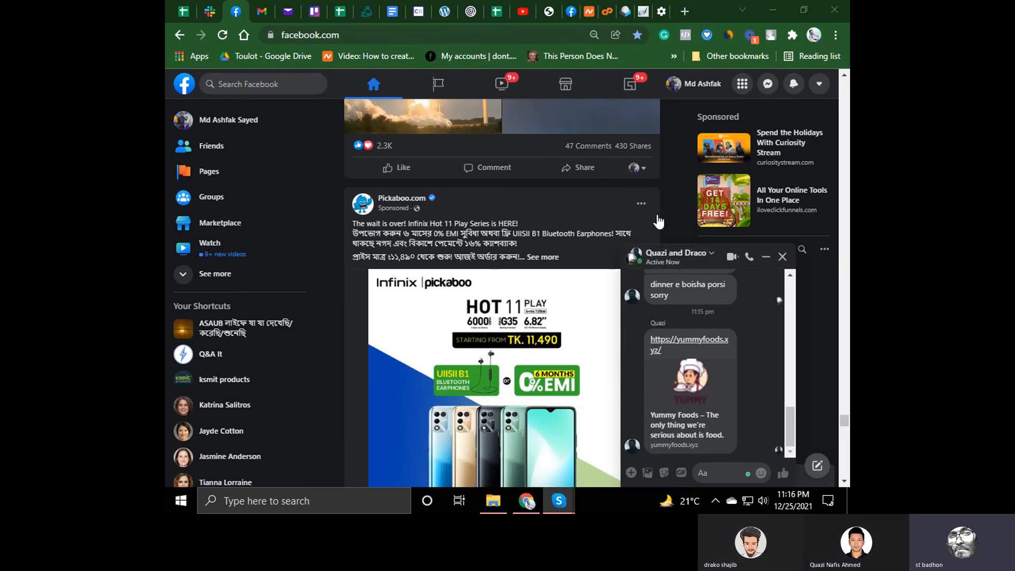
left_click(783, 257)
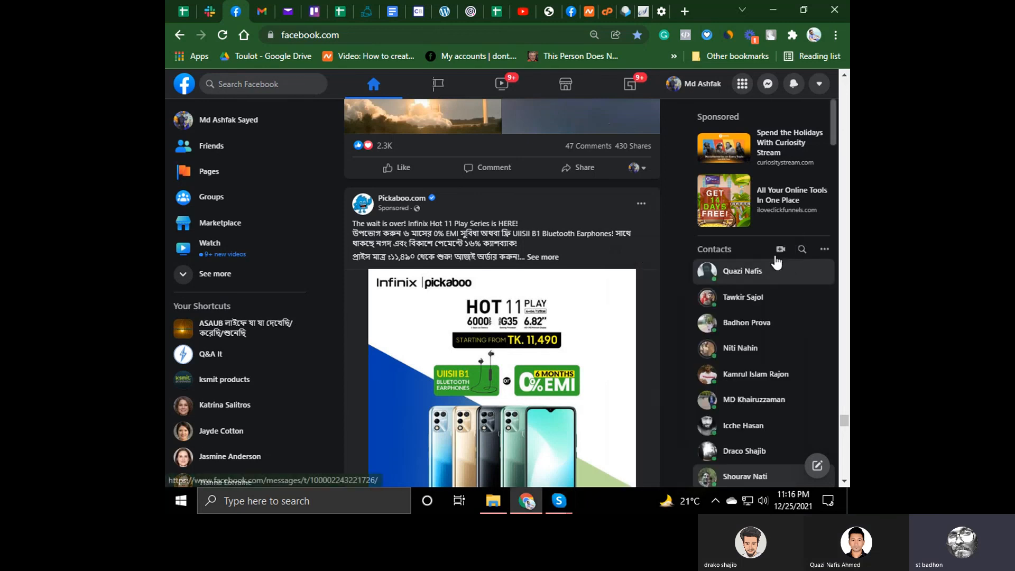
key("alt+Tab")
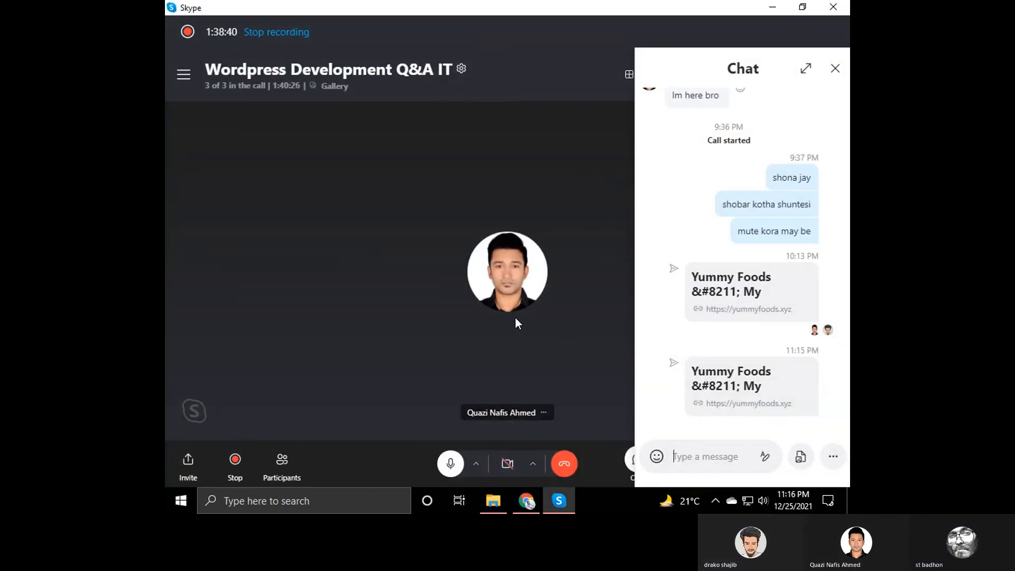
left_click(834, 69)
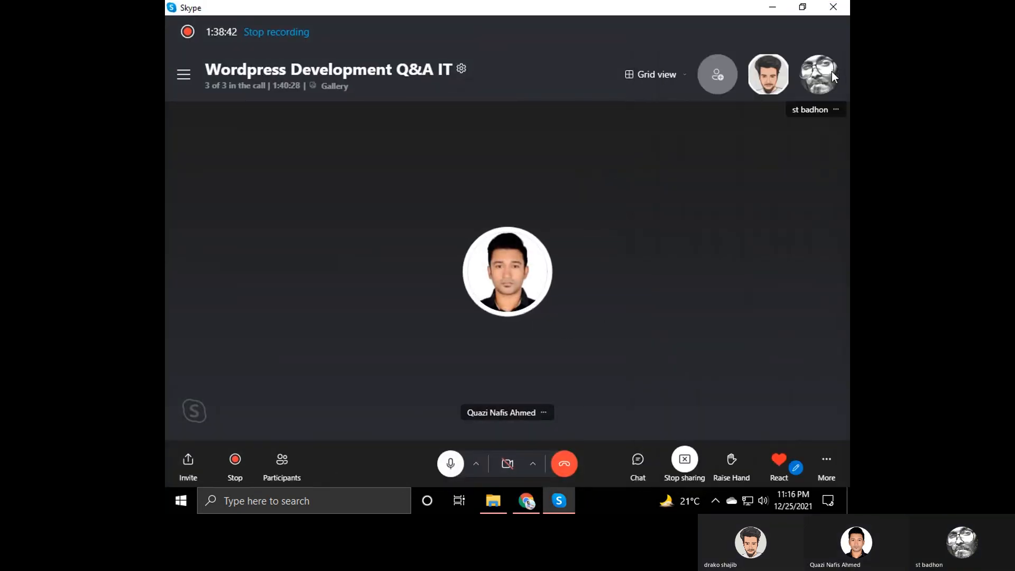